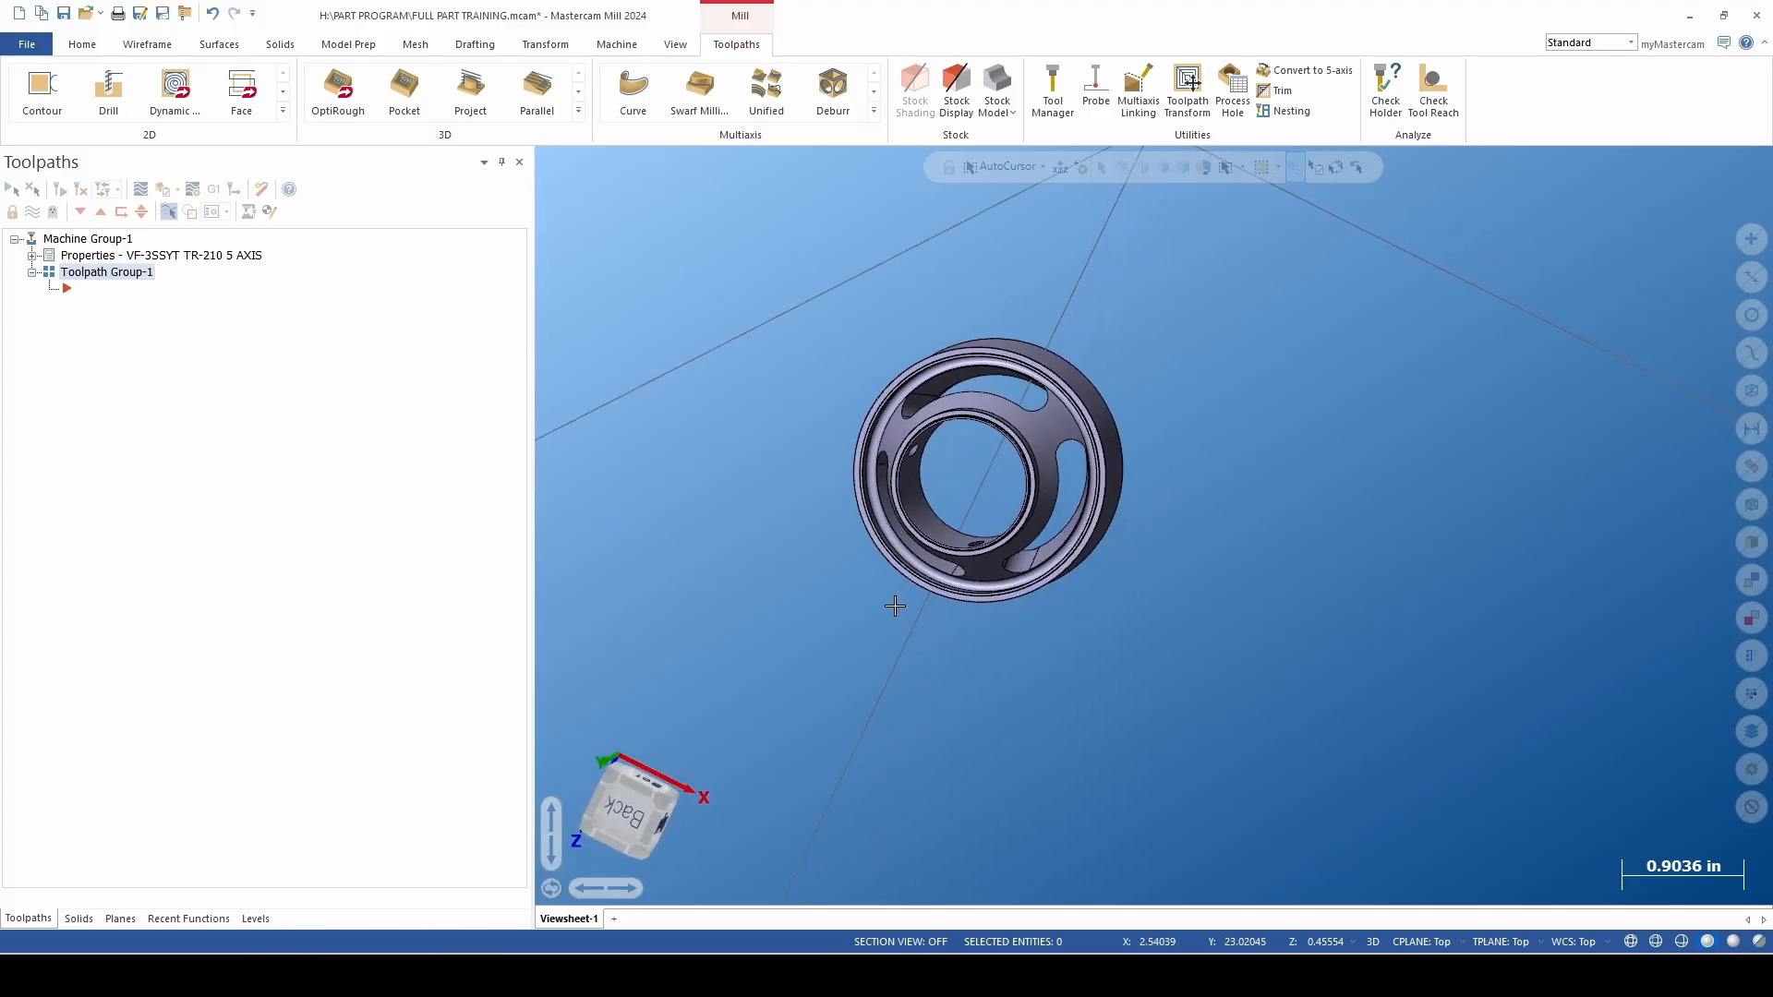
pyautogui.moveTo(723, 723); pyautogui.dragTo(711, 586, button='middle')
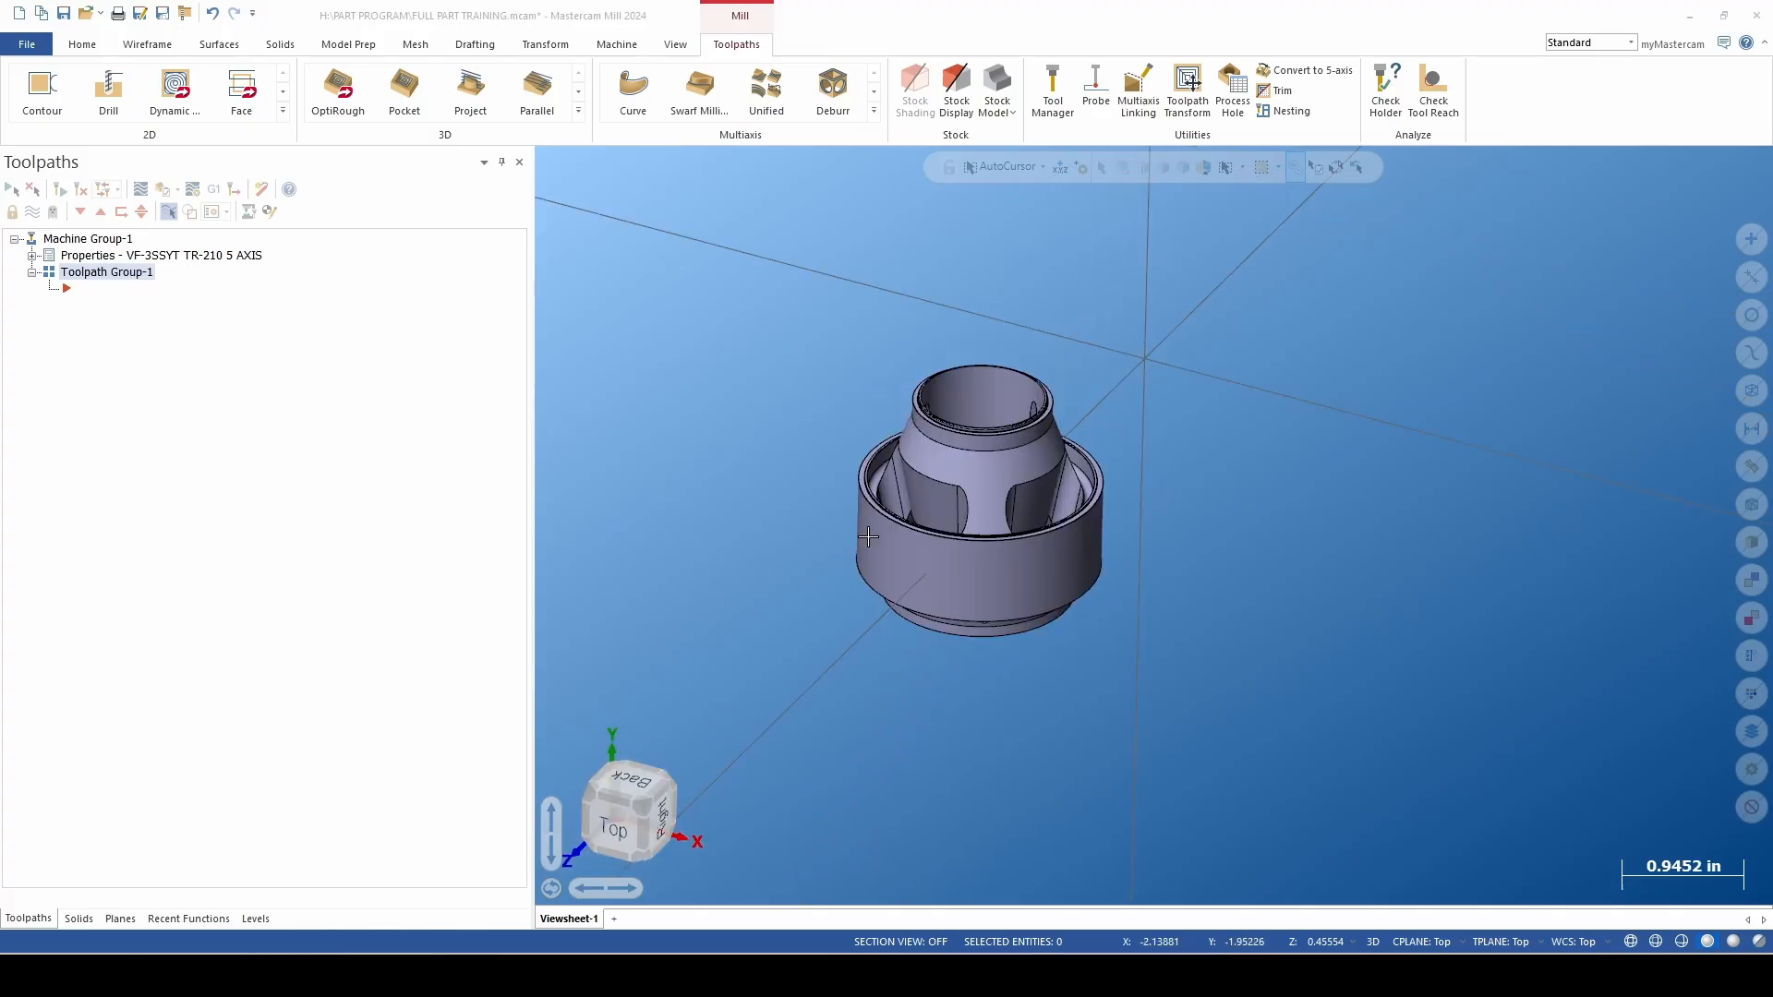
pyautogui.scroll(4, 1004, 481)
pyautogui.moveTo(1004, 481); pyautogui.dragTo(887, 577, button='middle')
pyautogui.scroll(-2, 870, 589)
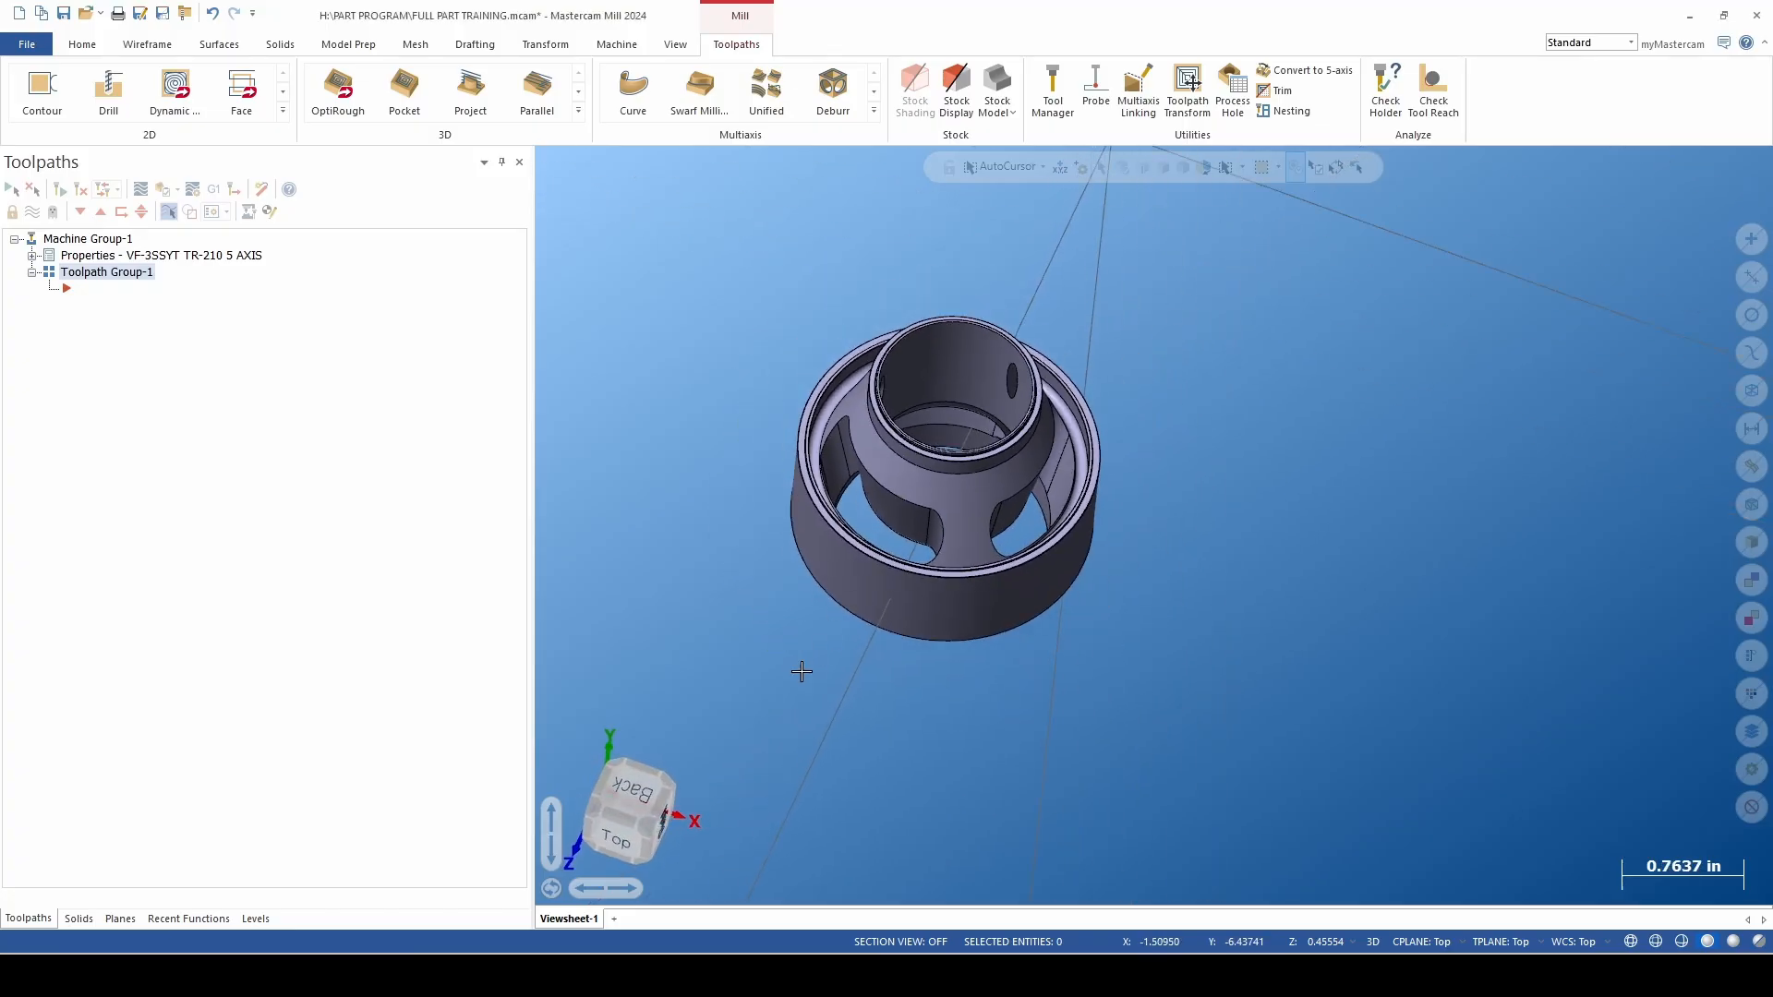
pyautogui.scroll(2, 977, 478)
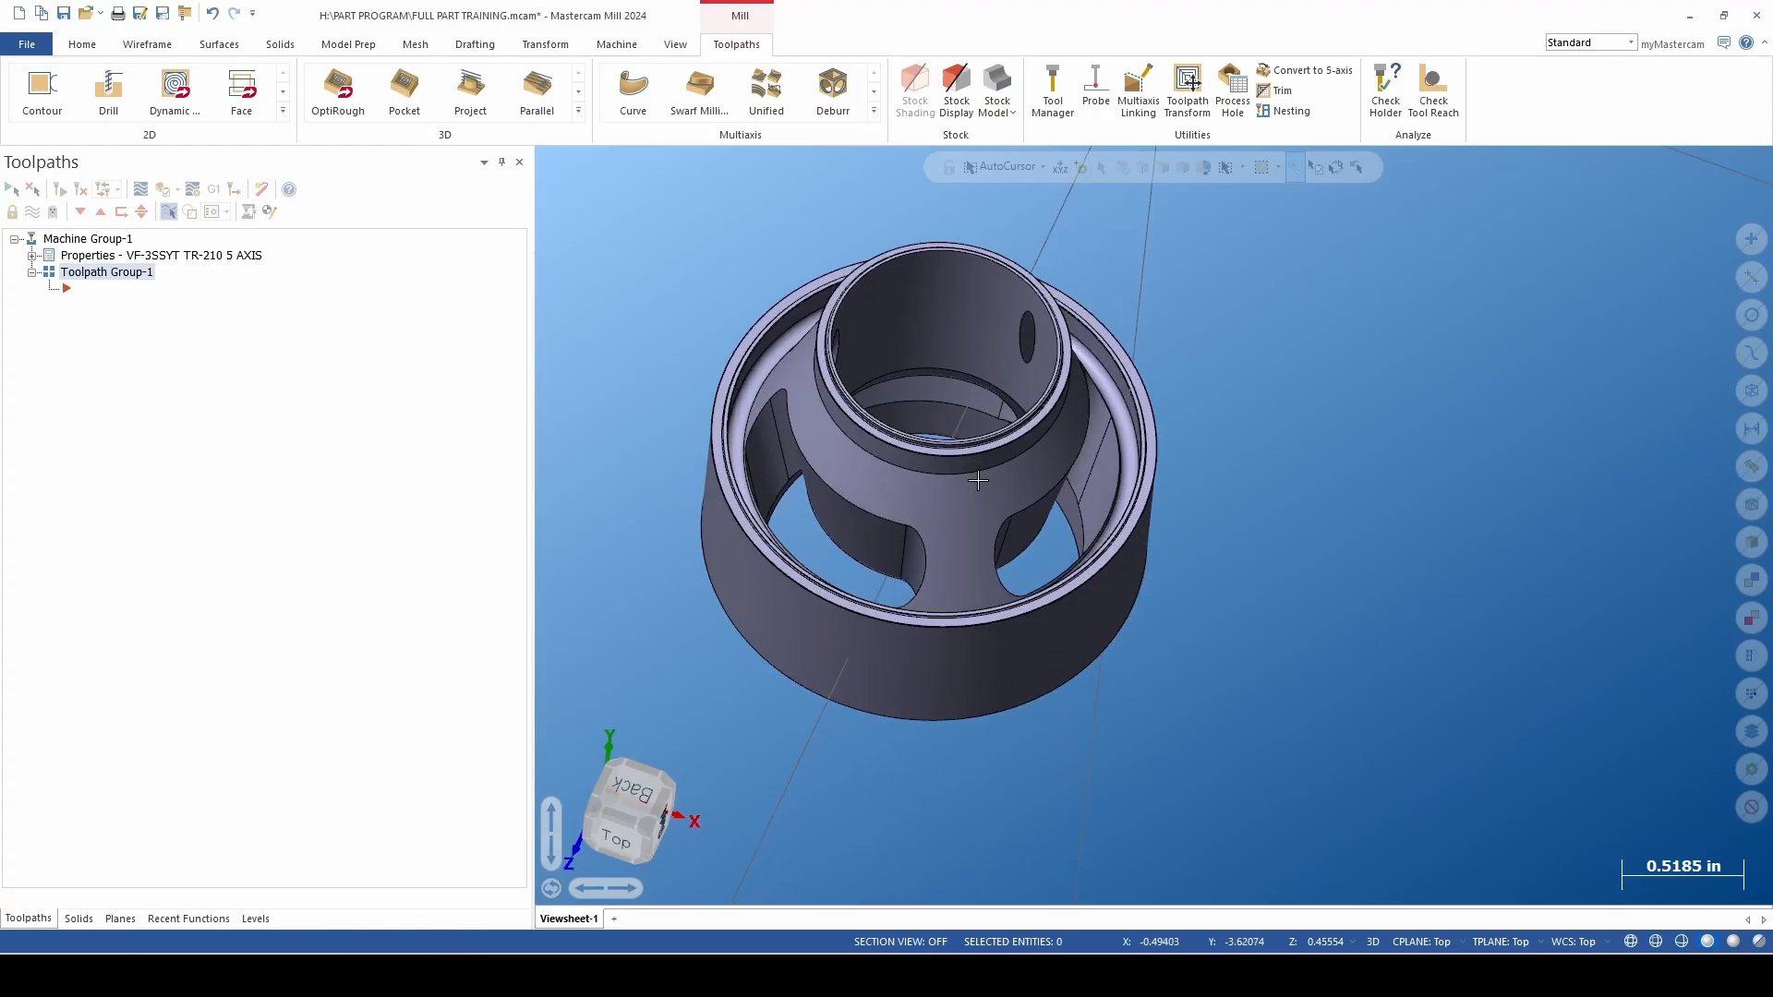
pyautogui.moveTo(978, 480); pyautogui.dragTo(978, 499, button='middle')
# Create level 10 and name it LINES FOR SLOT PLANES.
pyautogui.click(256, 919)
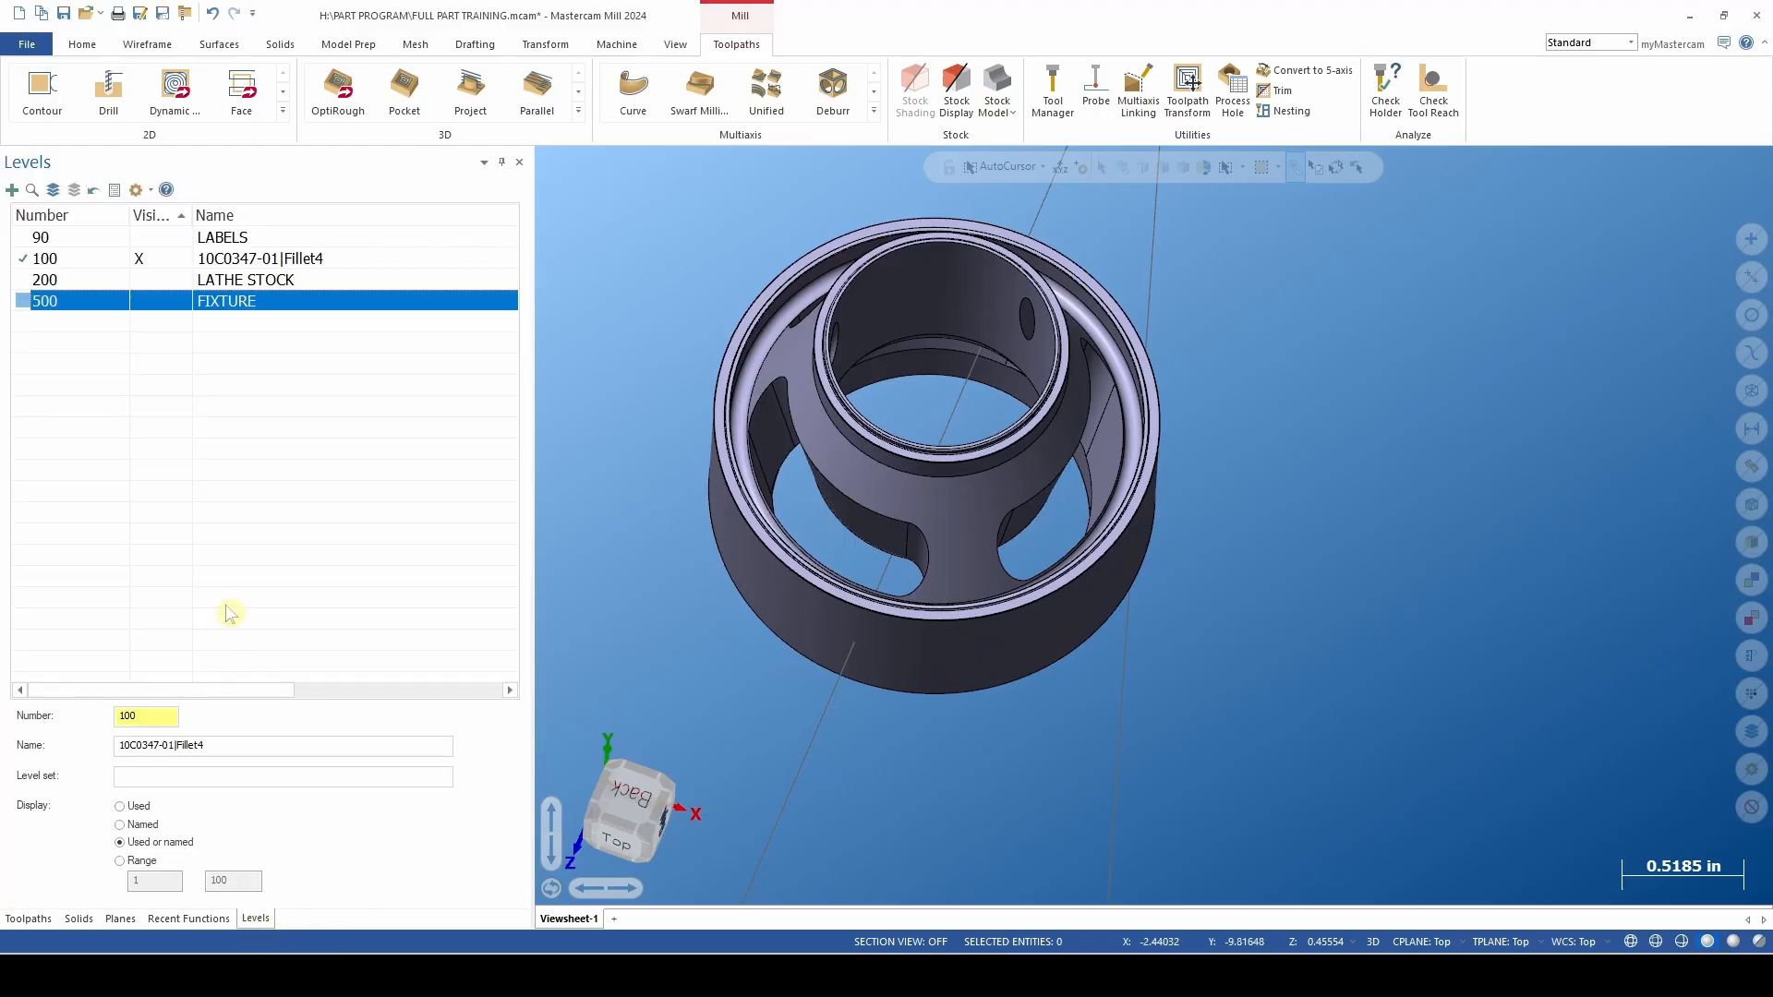
pyautogui.click(108, 717)
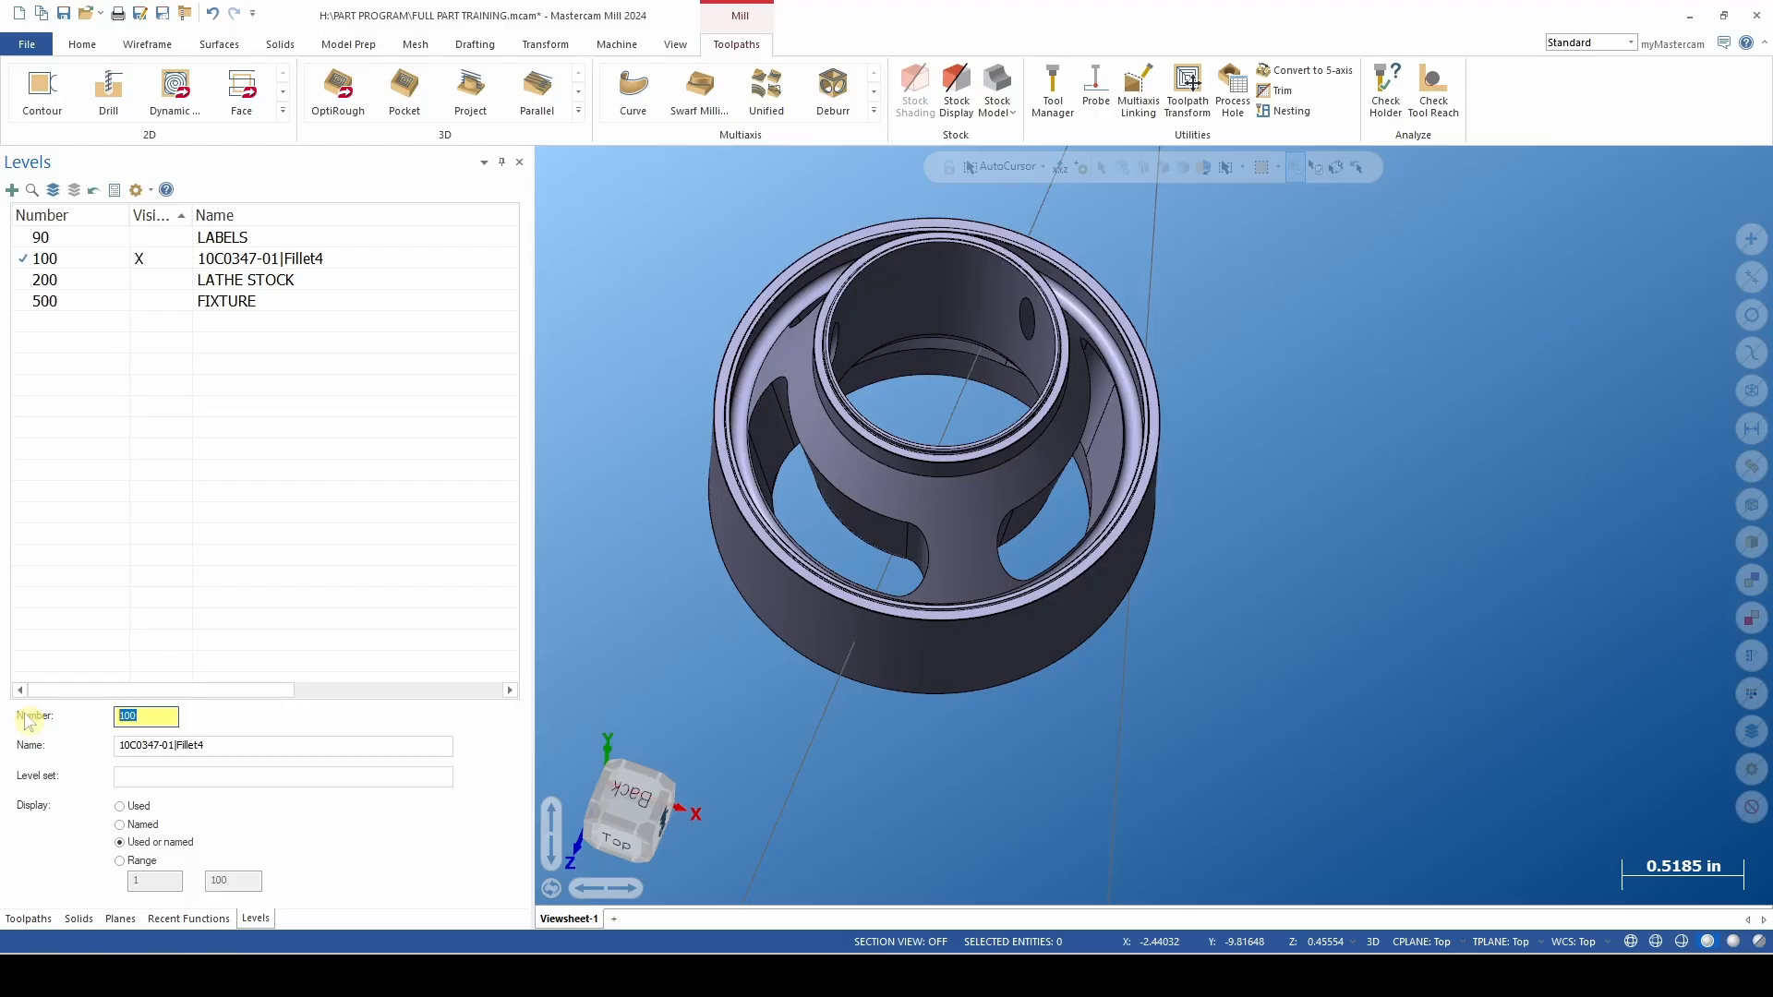
pyautogui.write('10')
pyautogui.press('Tab')
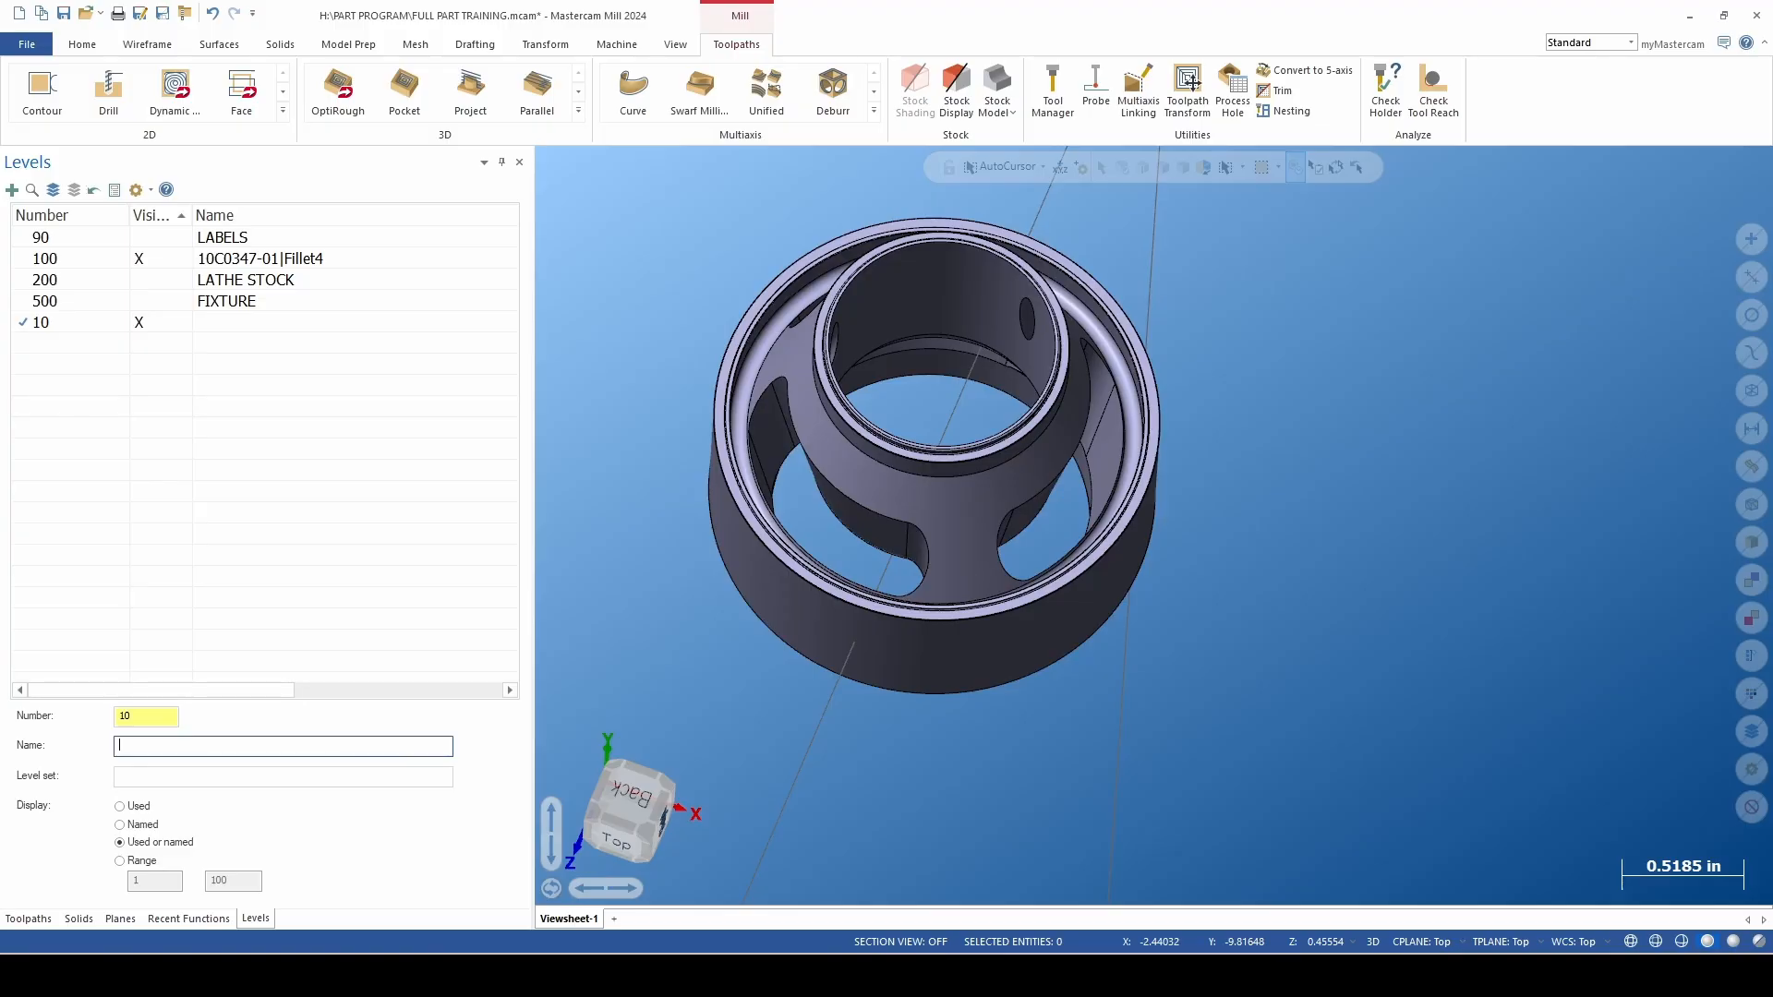
pyautogui.write('LINES FOR SLOT PLANES')
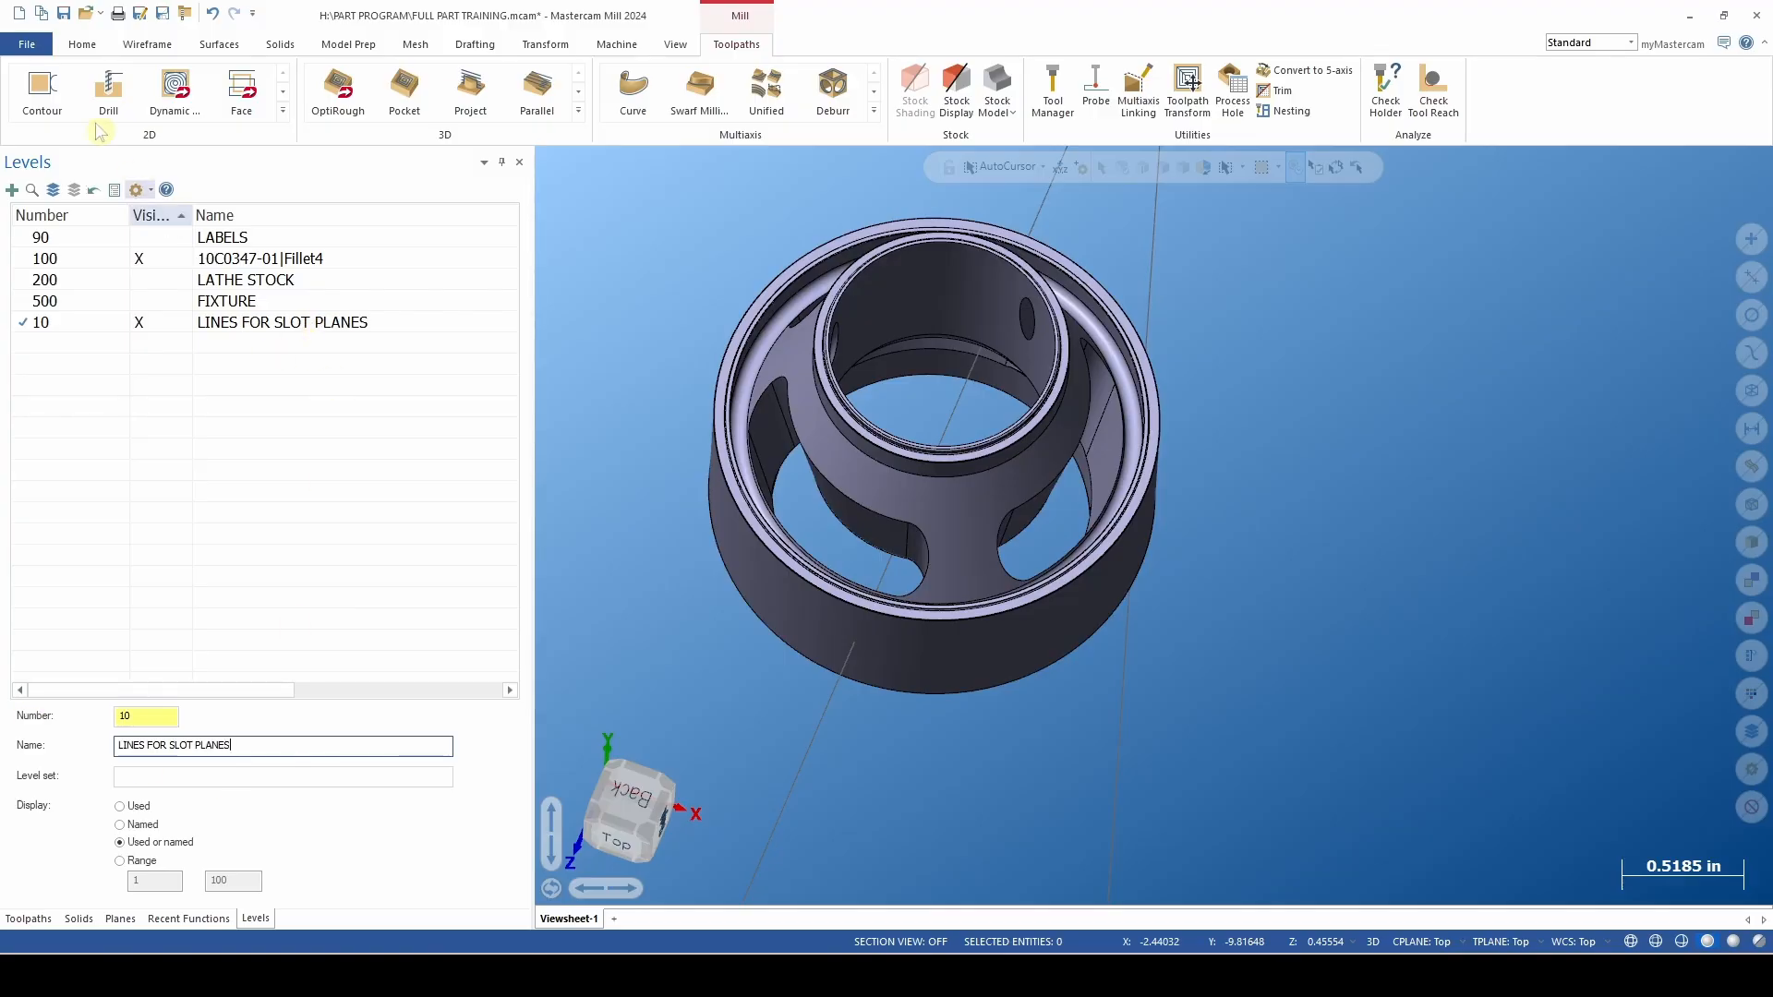
# Draw a two-endpoint line about 0.61 in long across the outer wall of one slot, between the midpoints of its edges.
pyautogui.click(134, 46)
pyautogui.click(133, 88)
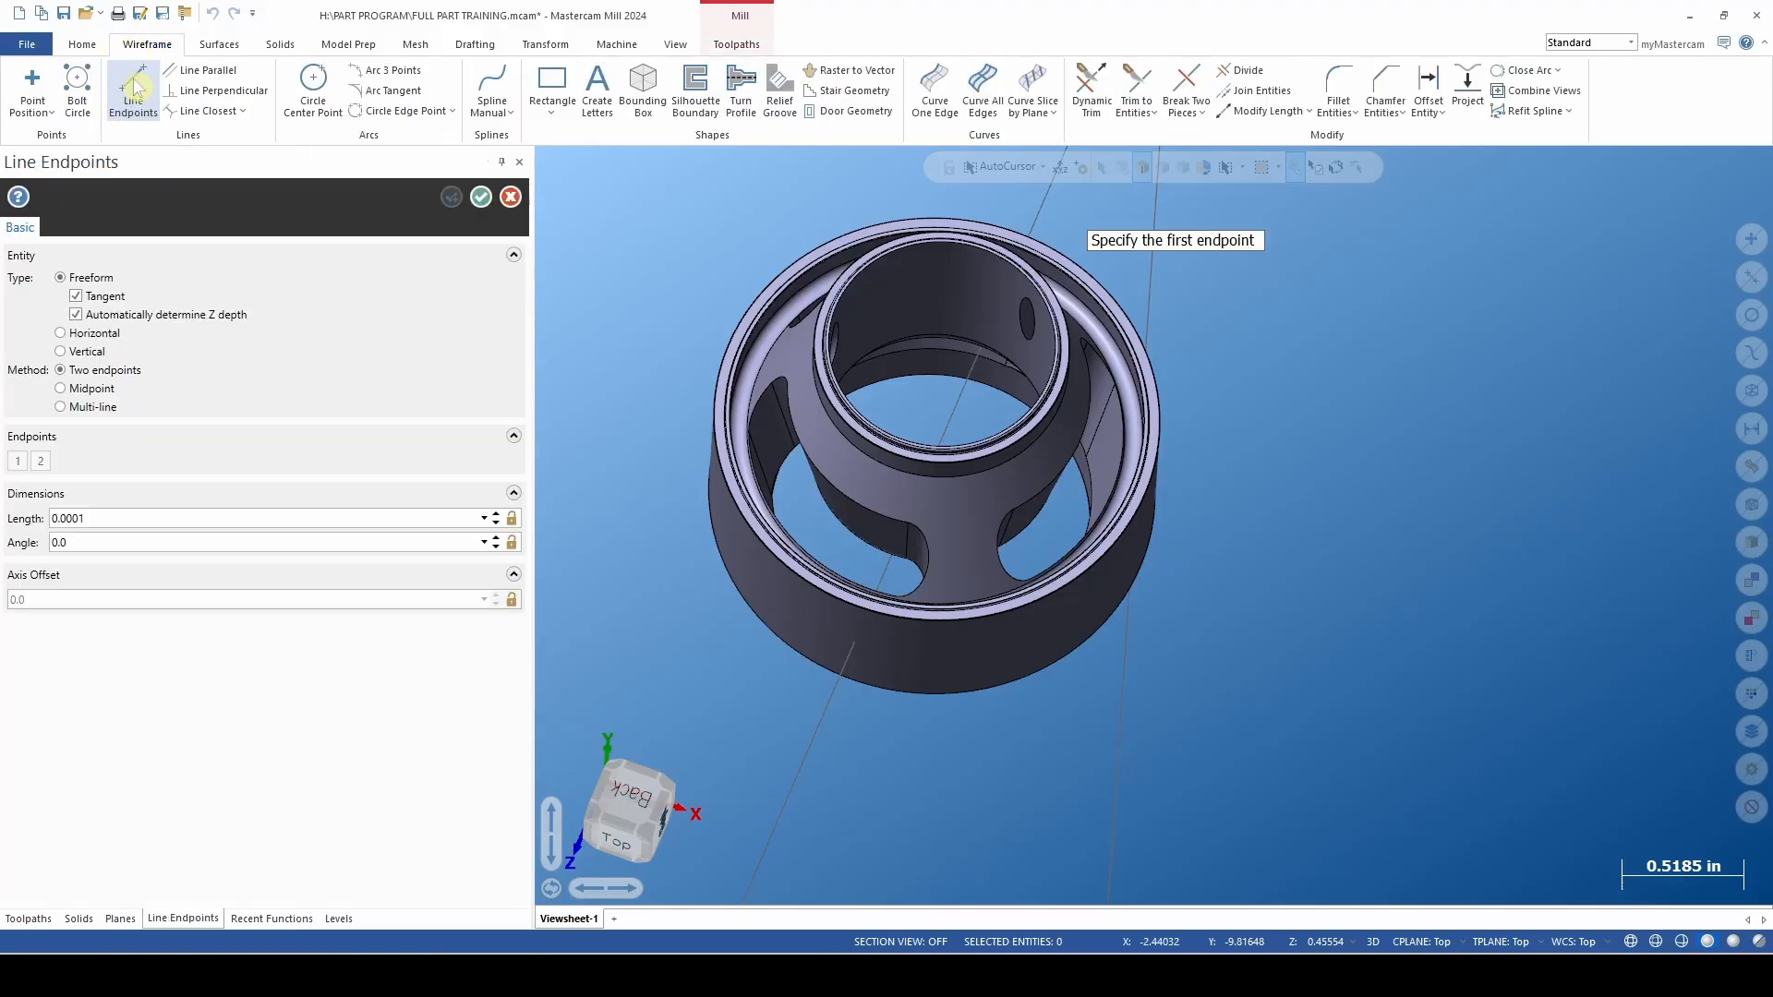
pyautogui.scroll(2, 1201, 500)
pyautogui.moveTo(1200, 500); pyautogui.dragTo(1187, 554, button='middle')
pyautogui.click(1030, 506)
pyautogui.click(1061, 507)
pyautogui.moveTo(1062, 507); pyautogui.dragTo(1117, 462, button='middle')
pyautogui.scroll(-2, 1117, 462)
pyautogui.moveTo(1047, 587); pyautogui.dragTo(1035, 538, button='middle')
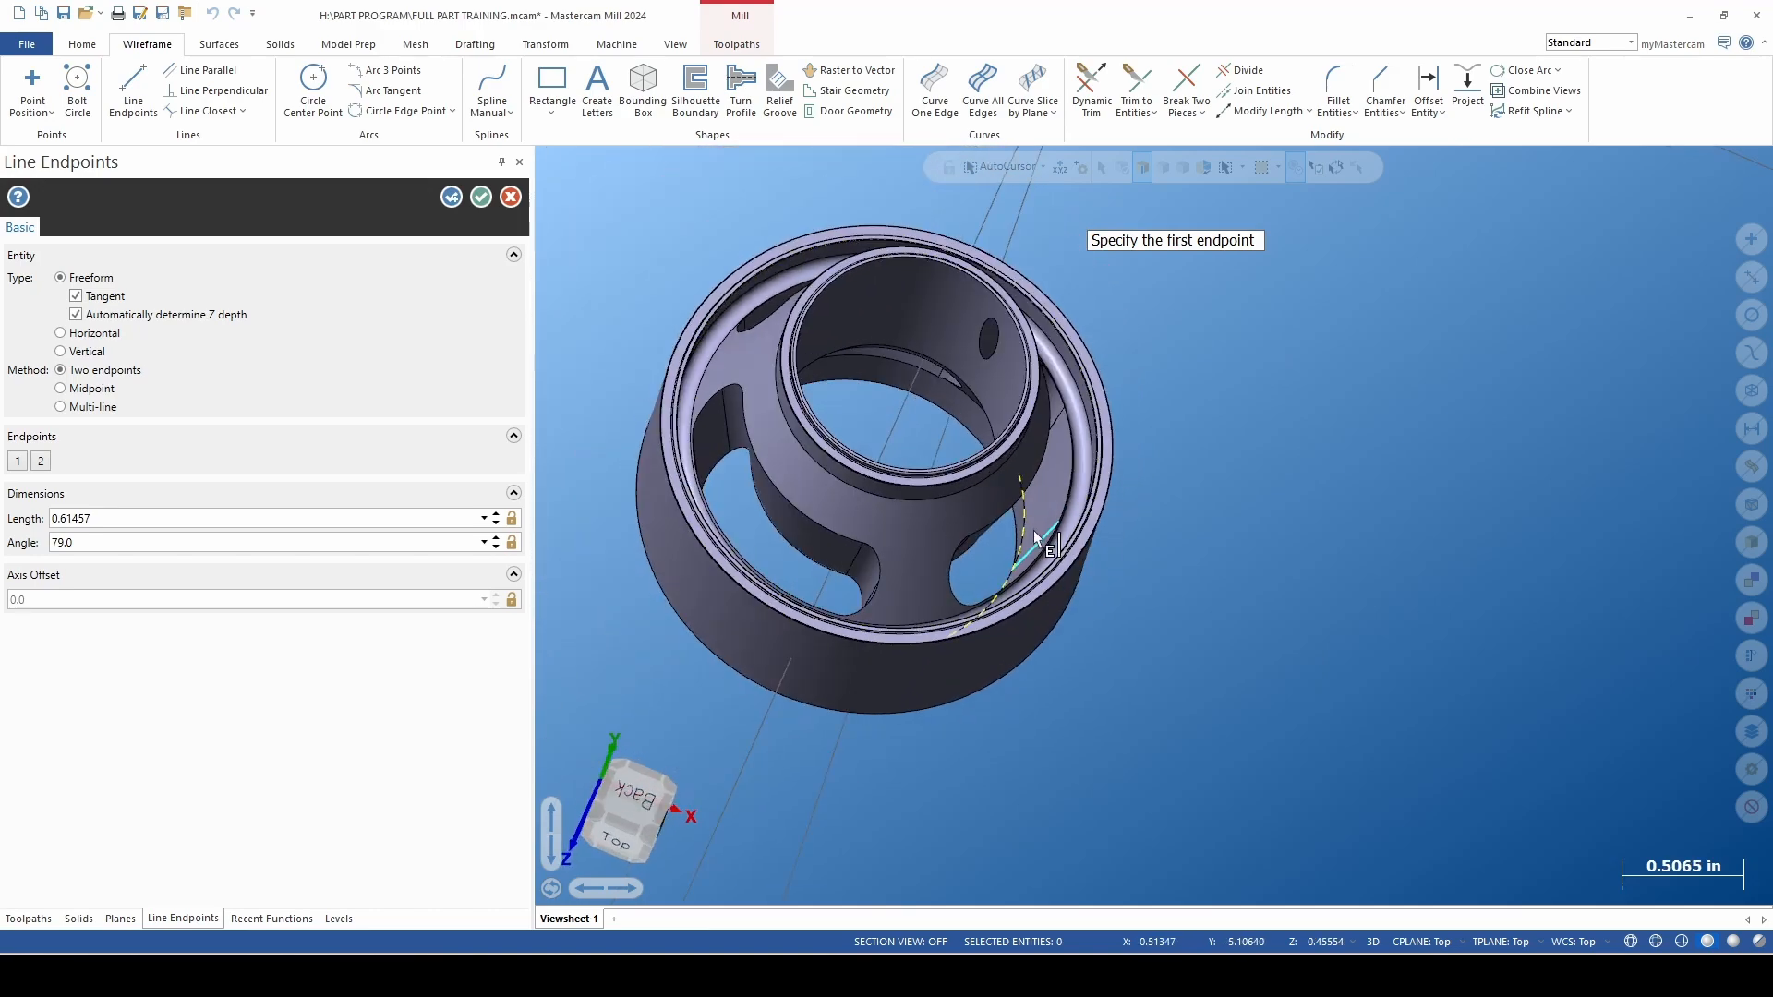
# Draw a matching line across the outer wall of another slot between its edge midpoints and finish the line command.
pyautogui.scroll(3, 1039, 528)
pyautogui.scroll(-2, 1072, 492)
pyautogui.moveTo(1191, 601); pyautogui.dragTo(1113, 624, button='middle')
pyautogui.moveTo(739, 628)
pyautogui.mouseDown(button='middle')
pyautogui.moveTo(743, 610)
pyautogui.moveTo(722, 610)
pyautogui.mouseUp(button='middle')
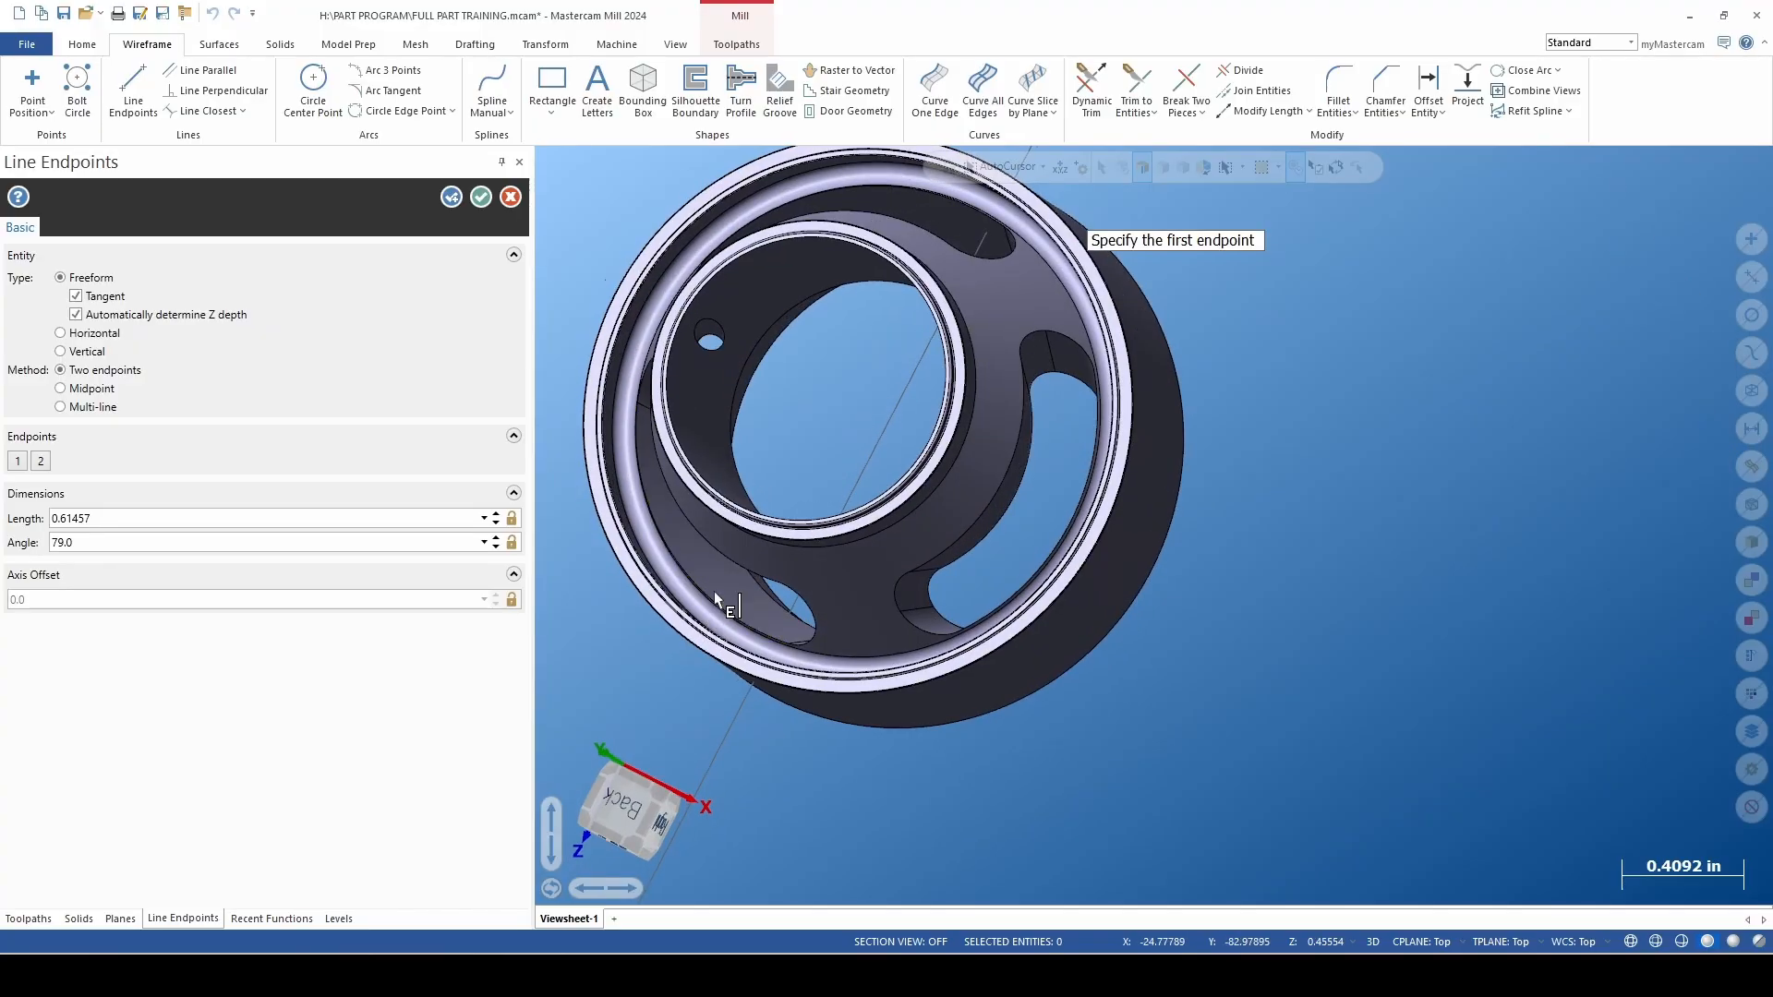
pyautogui.scroll(2, 739, 600)
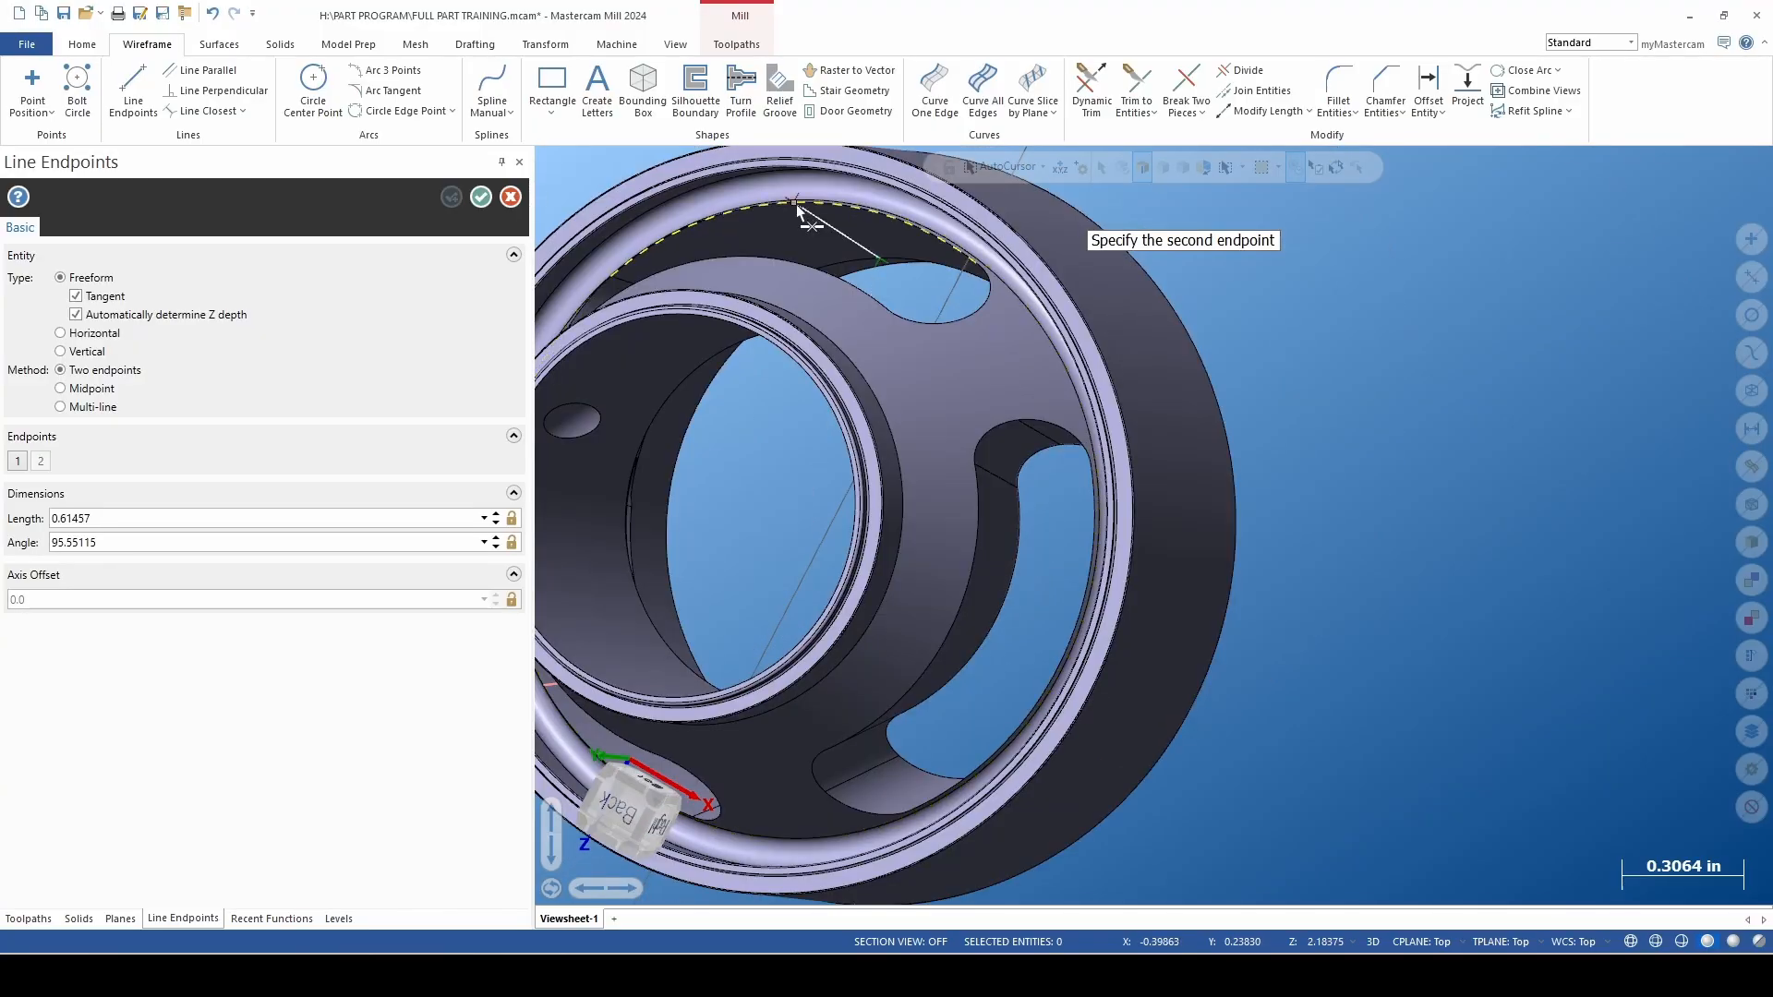
pyautogui.click(798, 205)
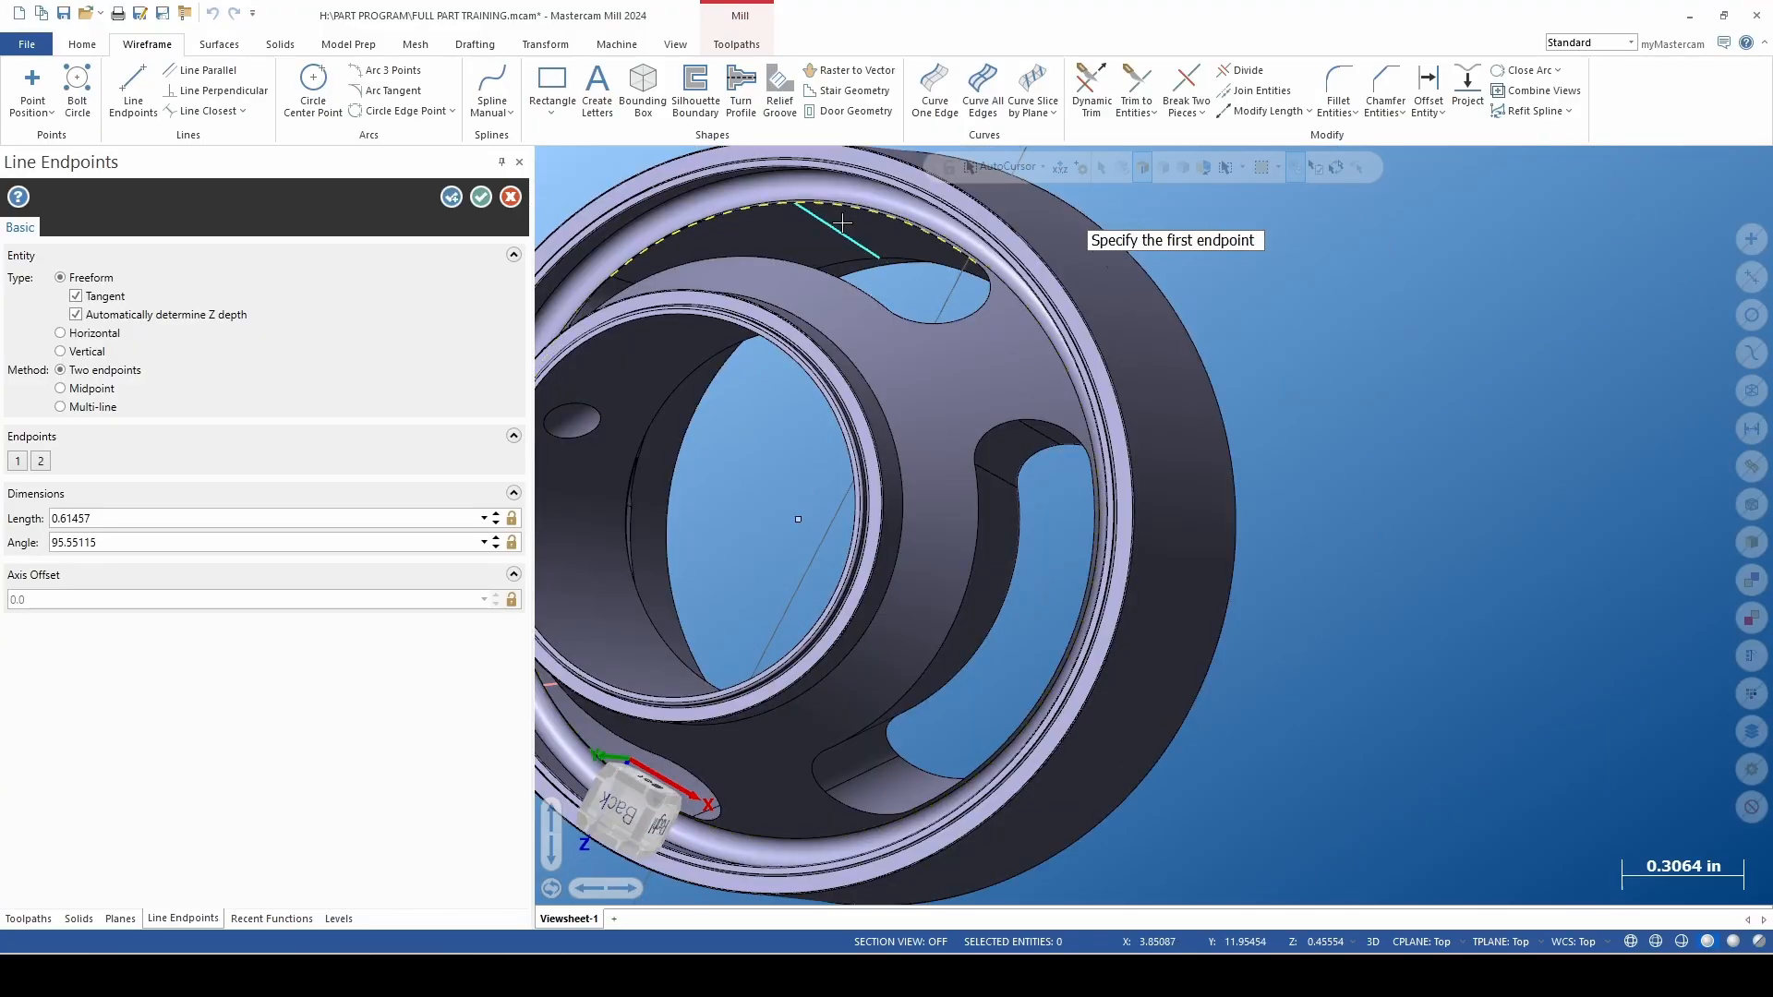
pyautogui.scroll(-2, 992, 285)
pyautogui.click(482, 201)
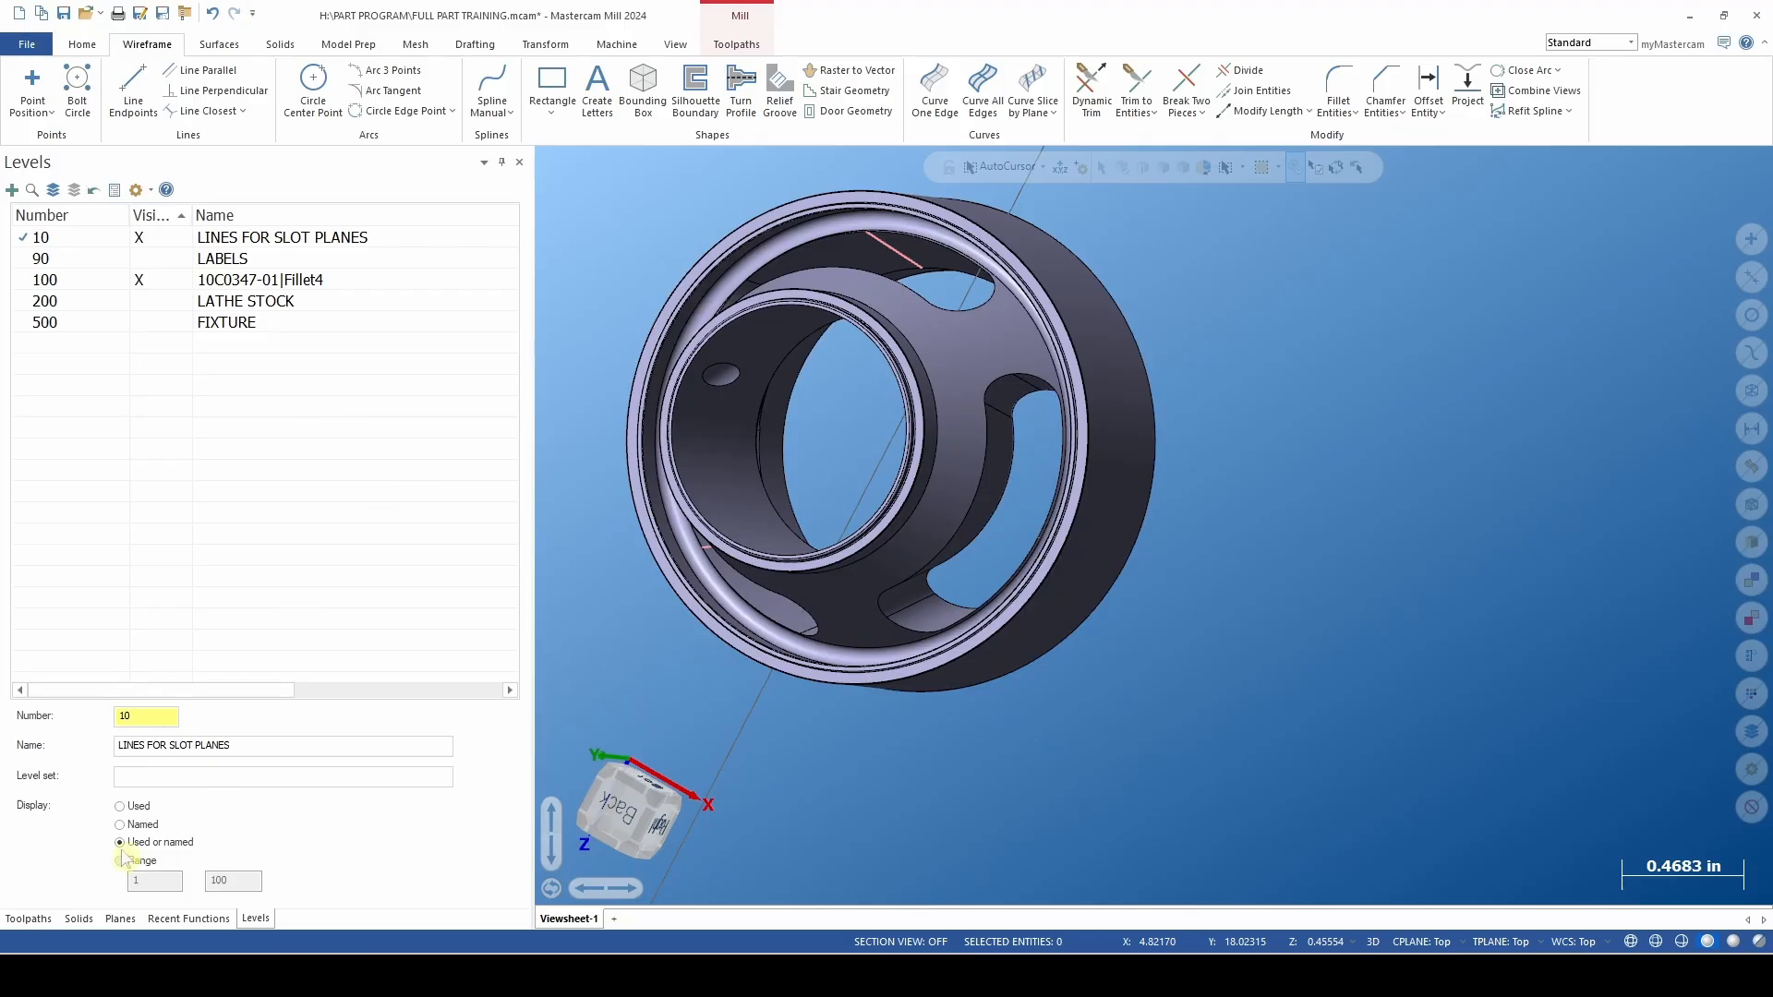
# Create level 2 and name it HOLES.
pyautogui.doubleClick(153, 718)
pyautogui.press('Return')
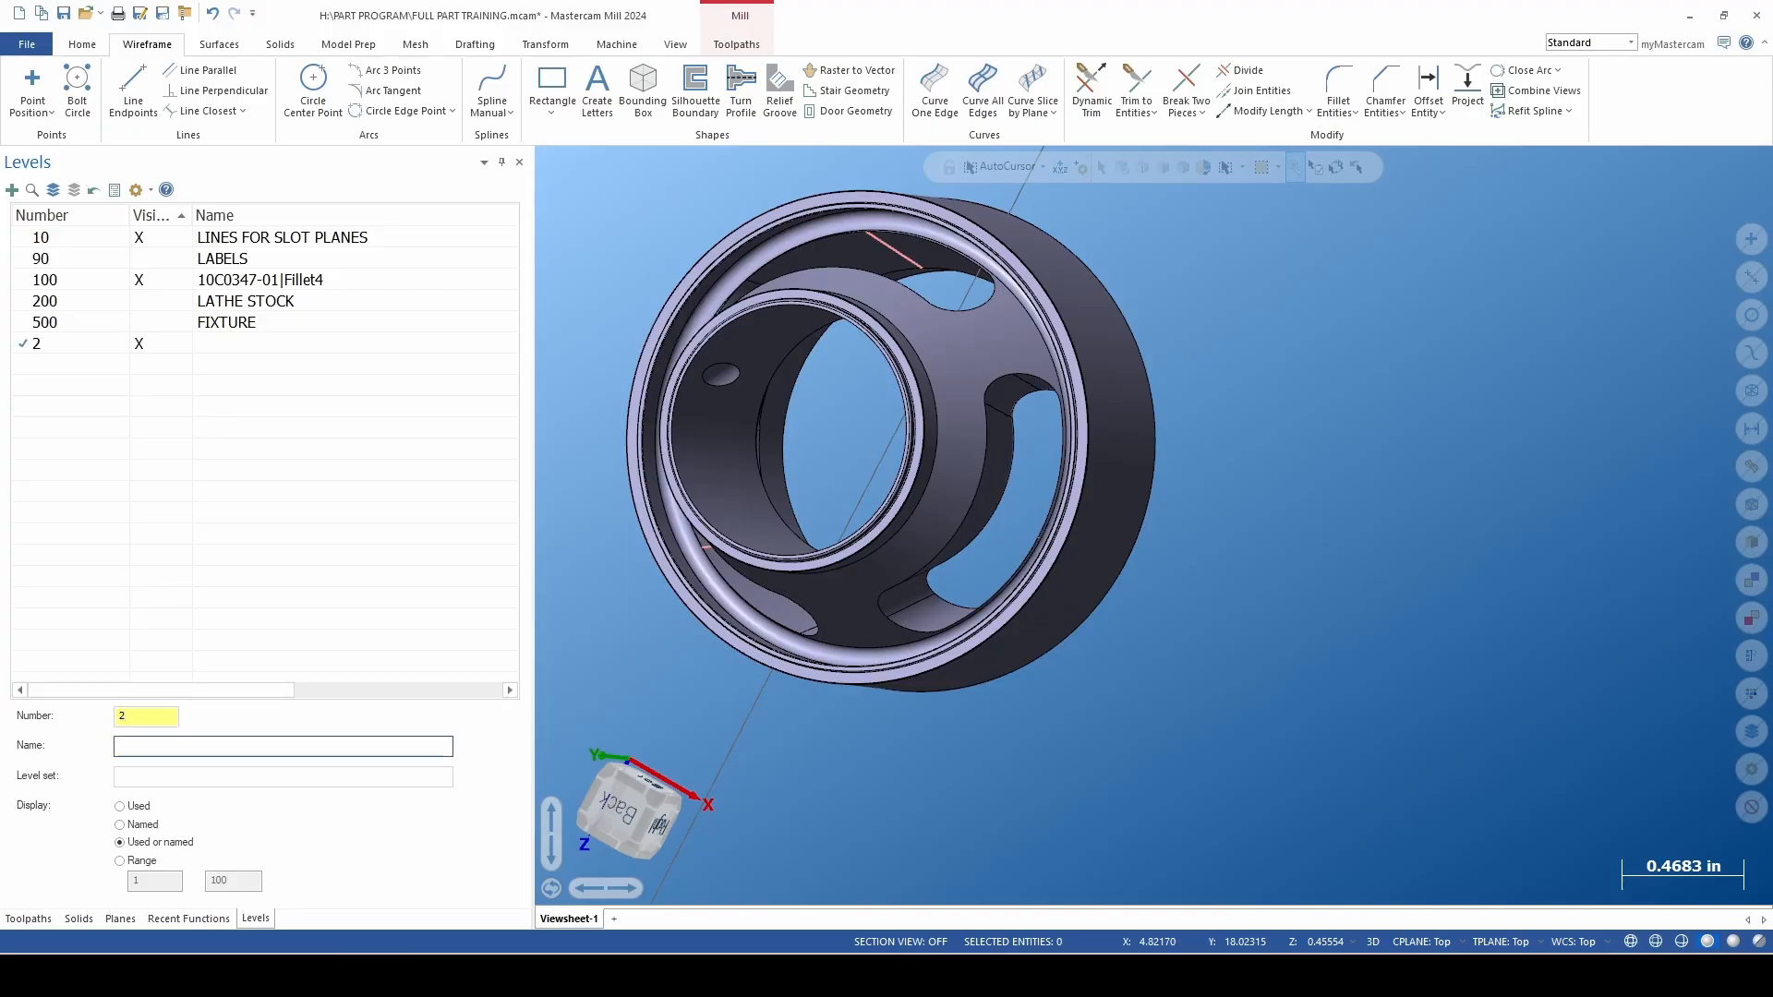
pyautogui.write('HOLES')
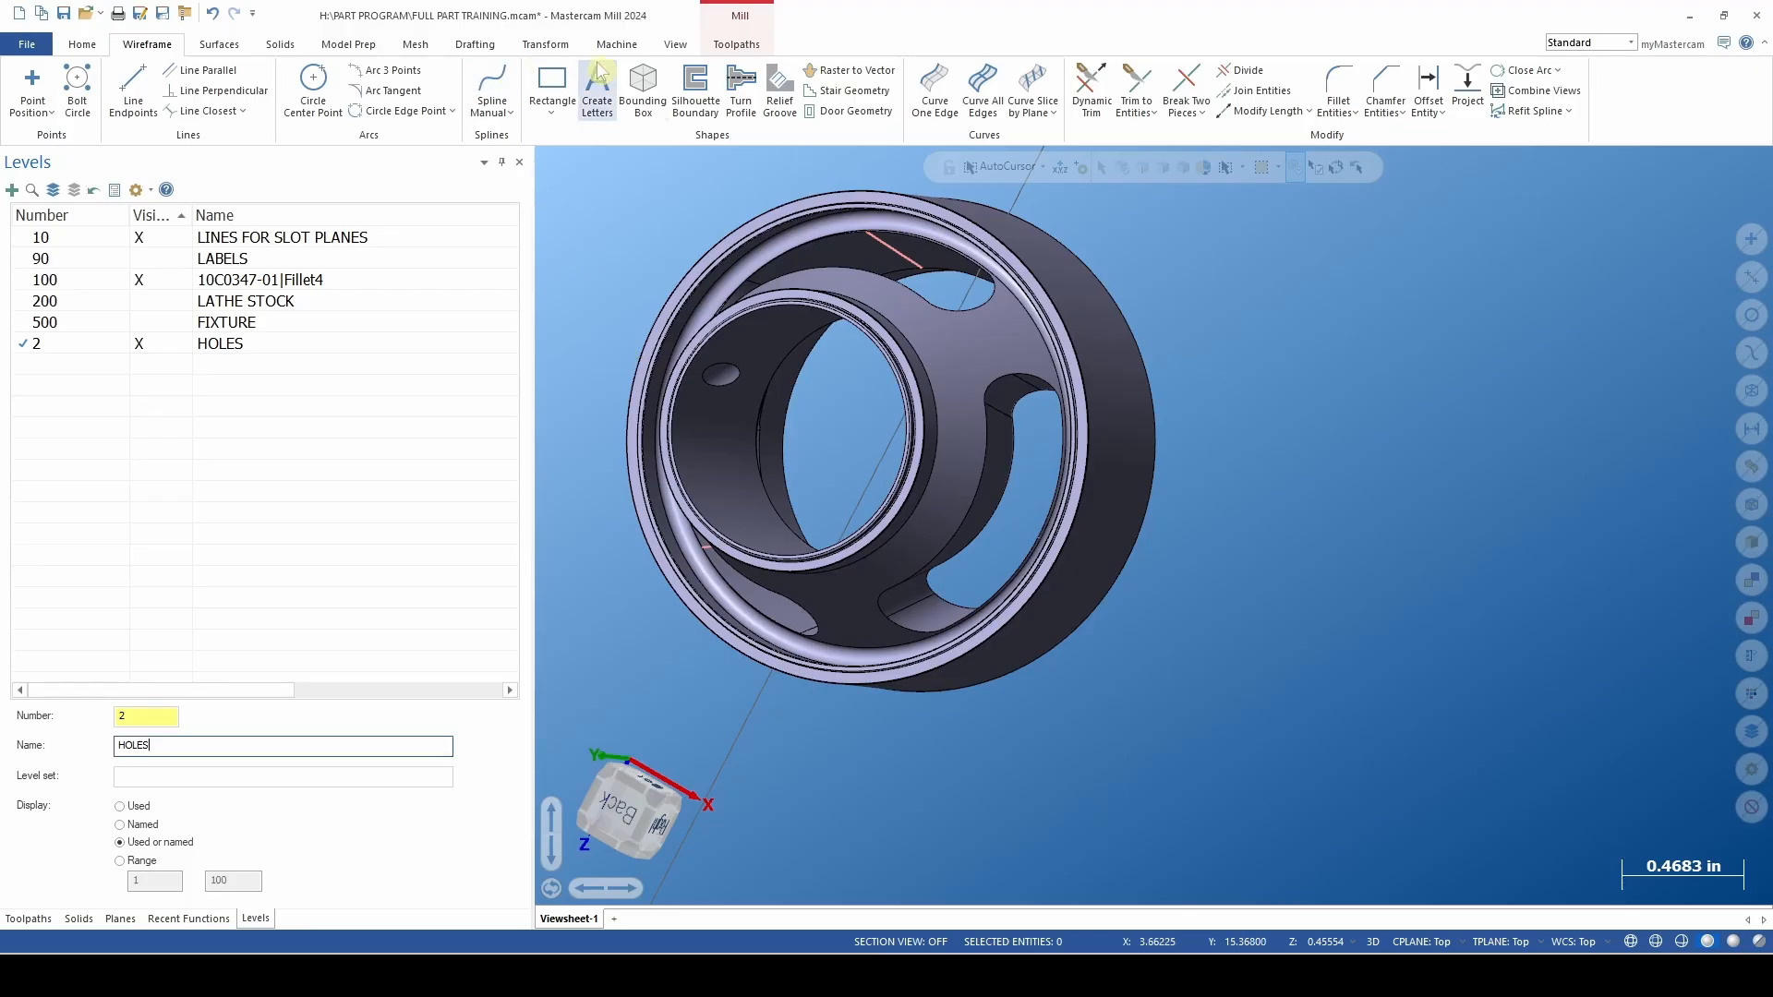
# Set up Hole Axis to create points and circles at both ends of each hole.
pyautogui.click(343, 44)
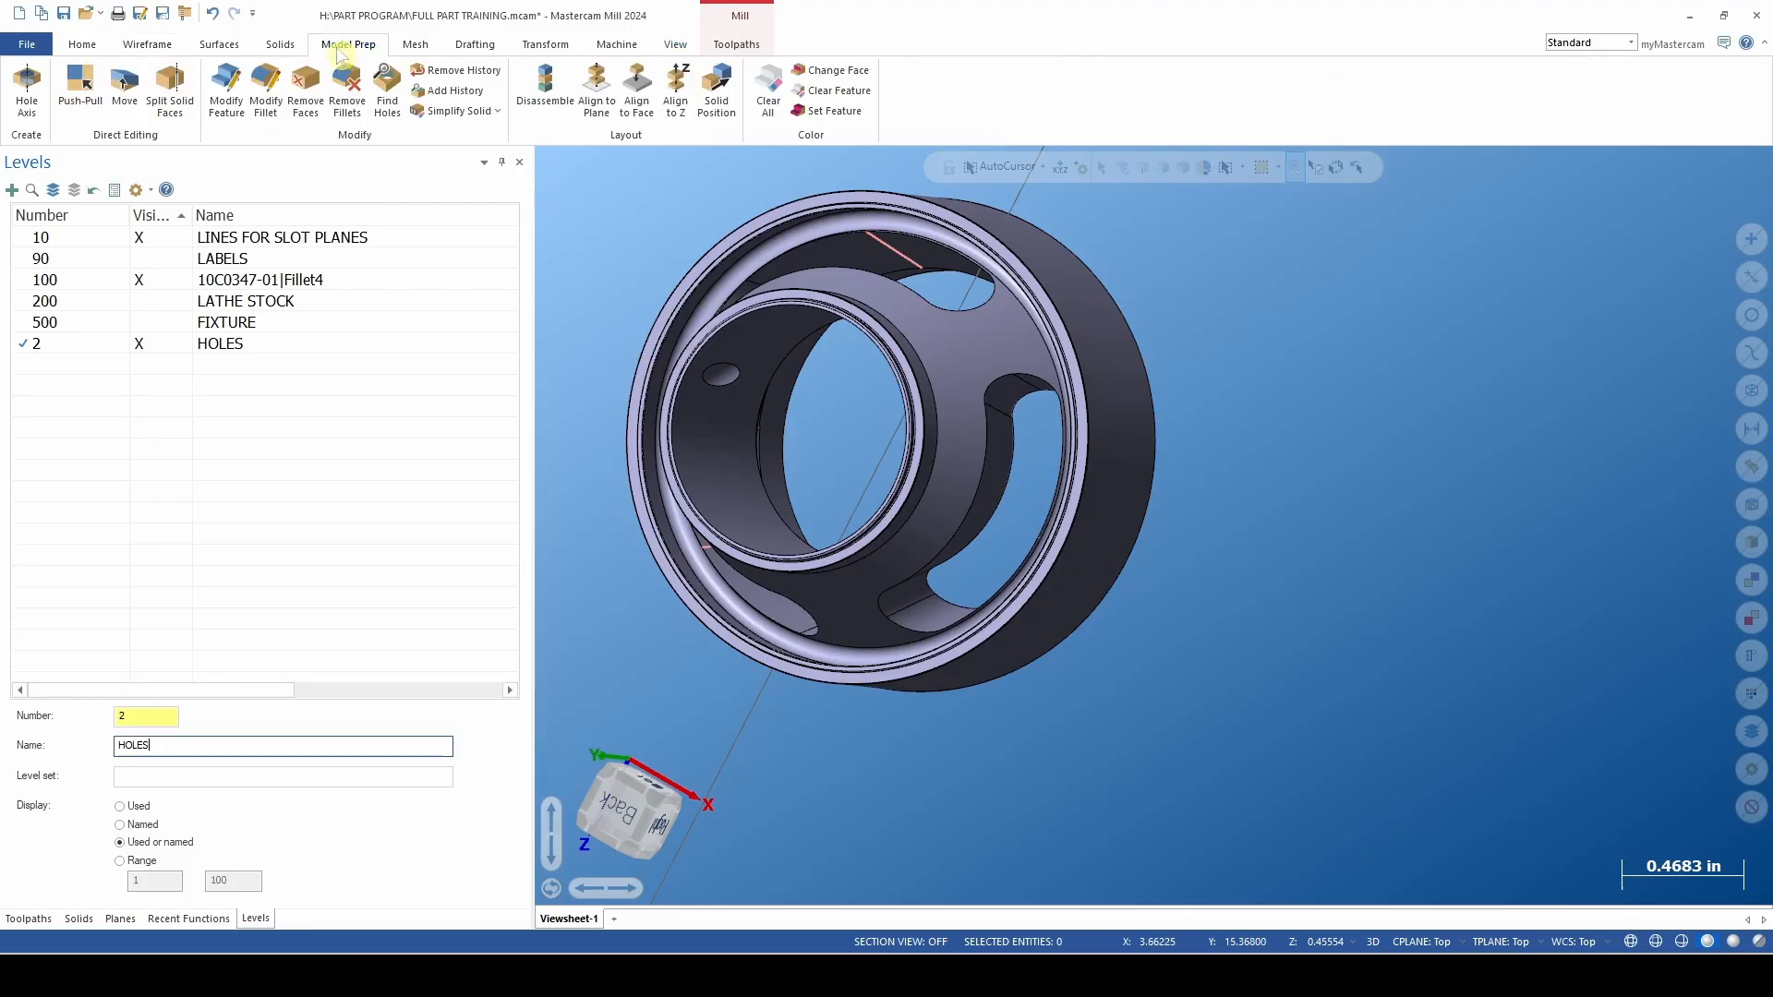
pyautogui.click(37, 85)
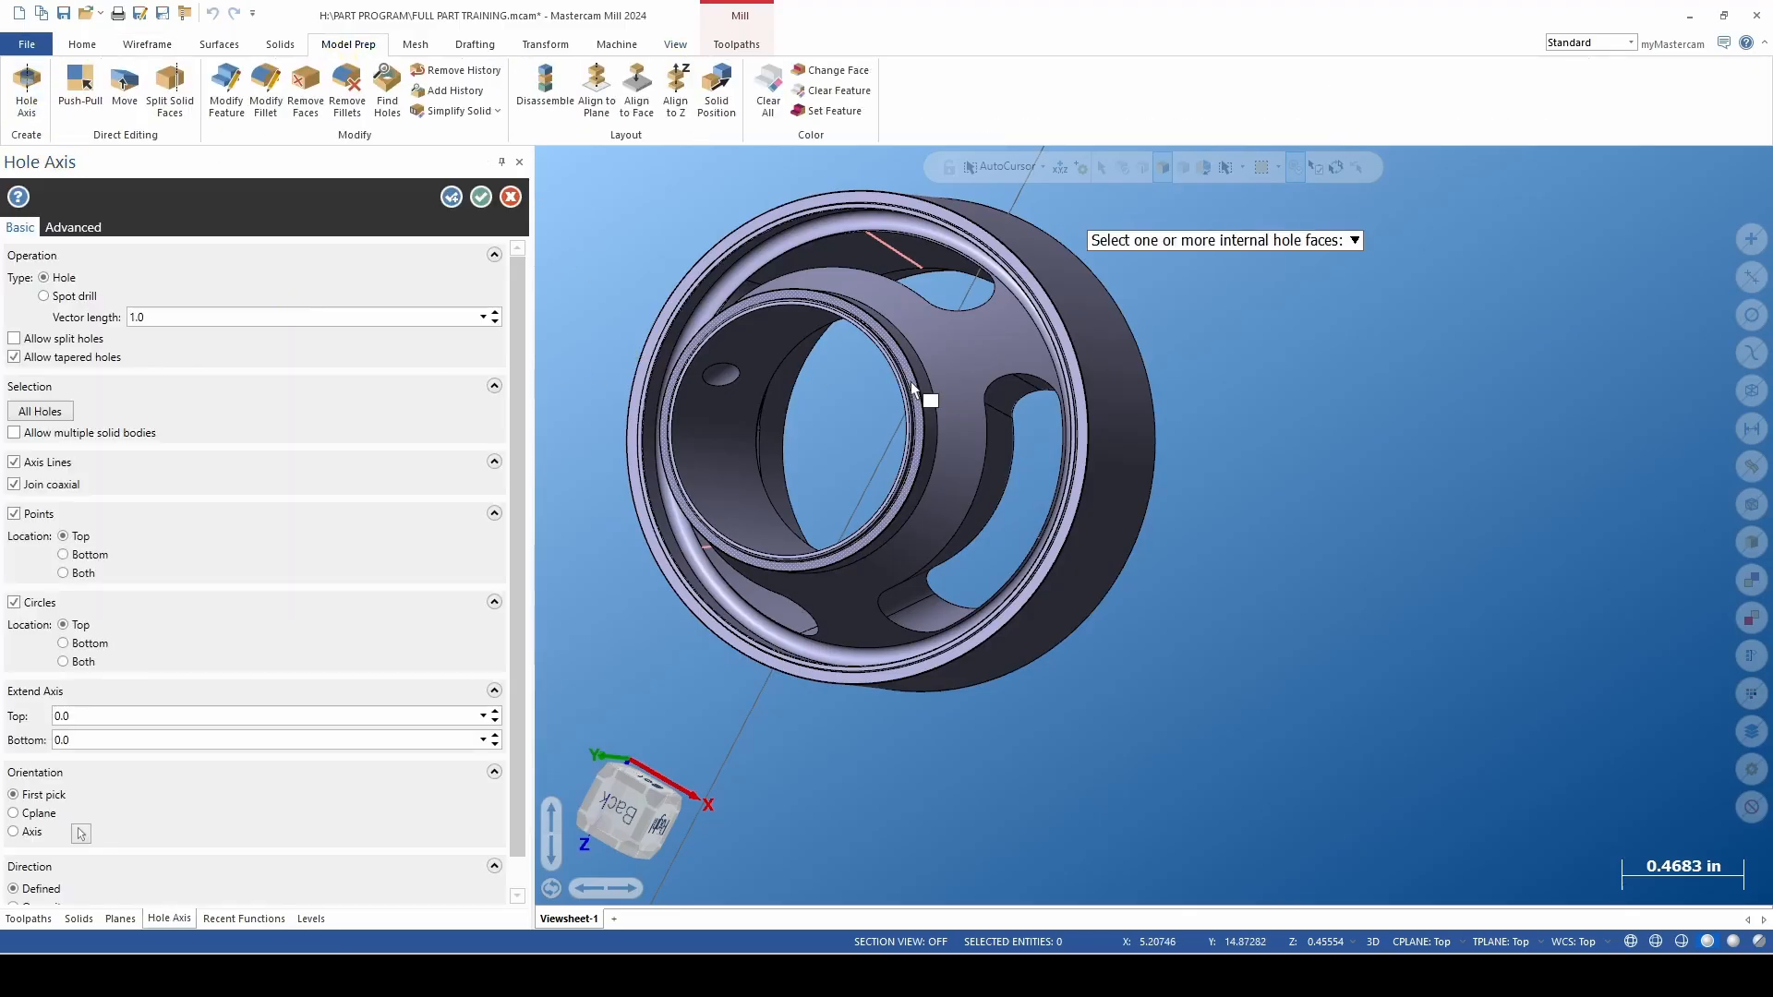
pyautogui.scroll(3, 819, 428)
pyautogui.scroll(1, 741, 442)
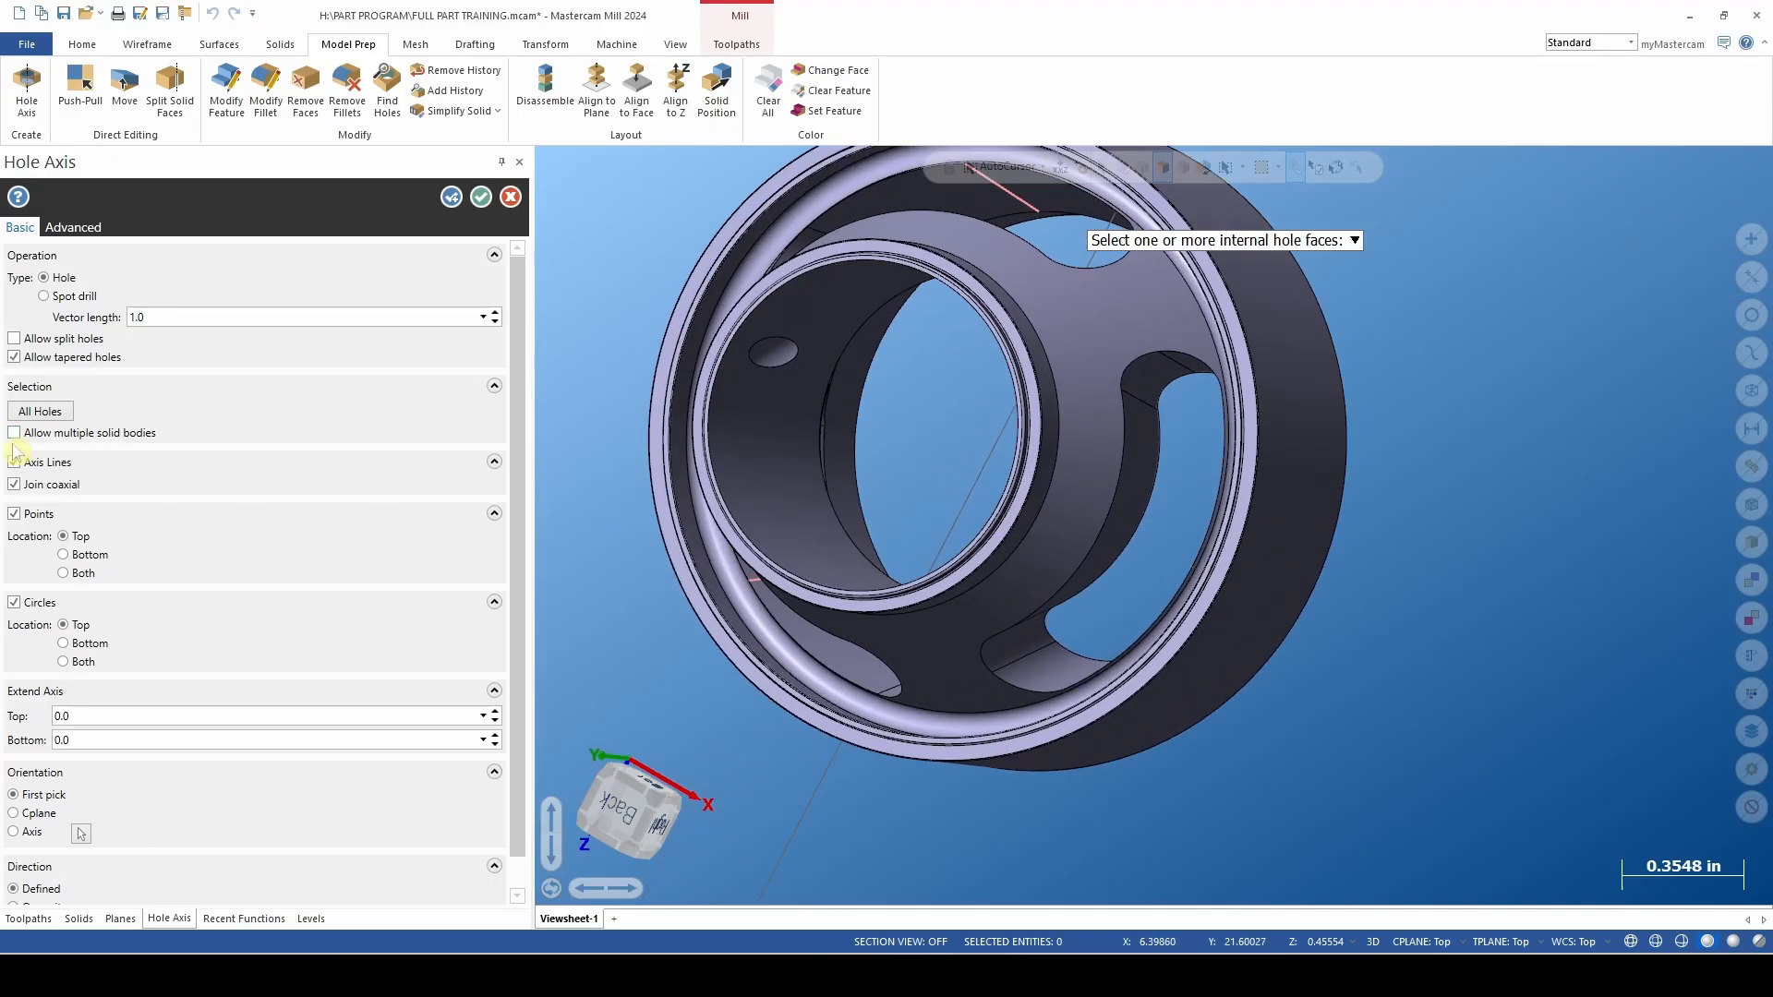
pyautogui.click(98, 574)
pyautogui.scroll(3, 744, 411)
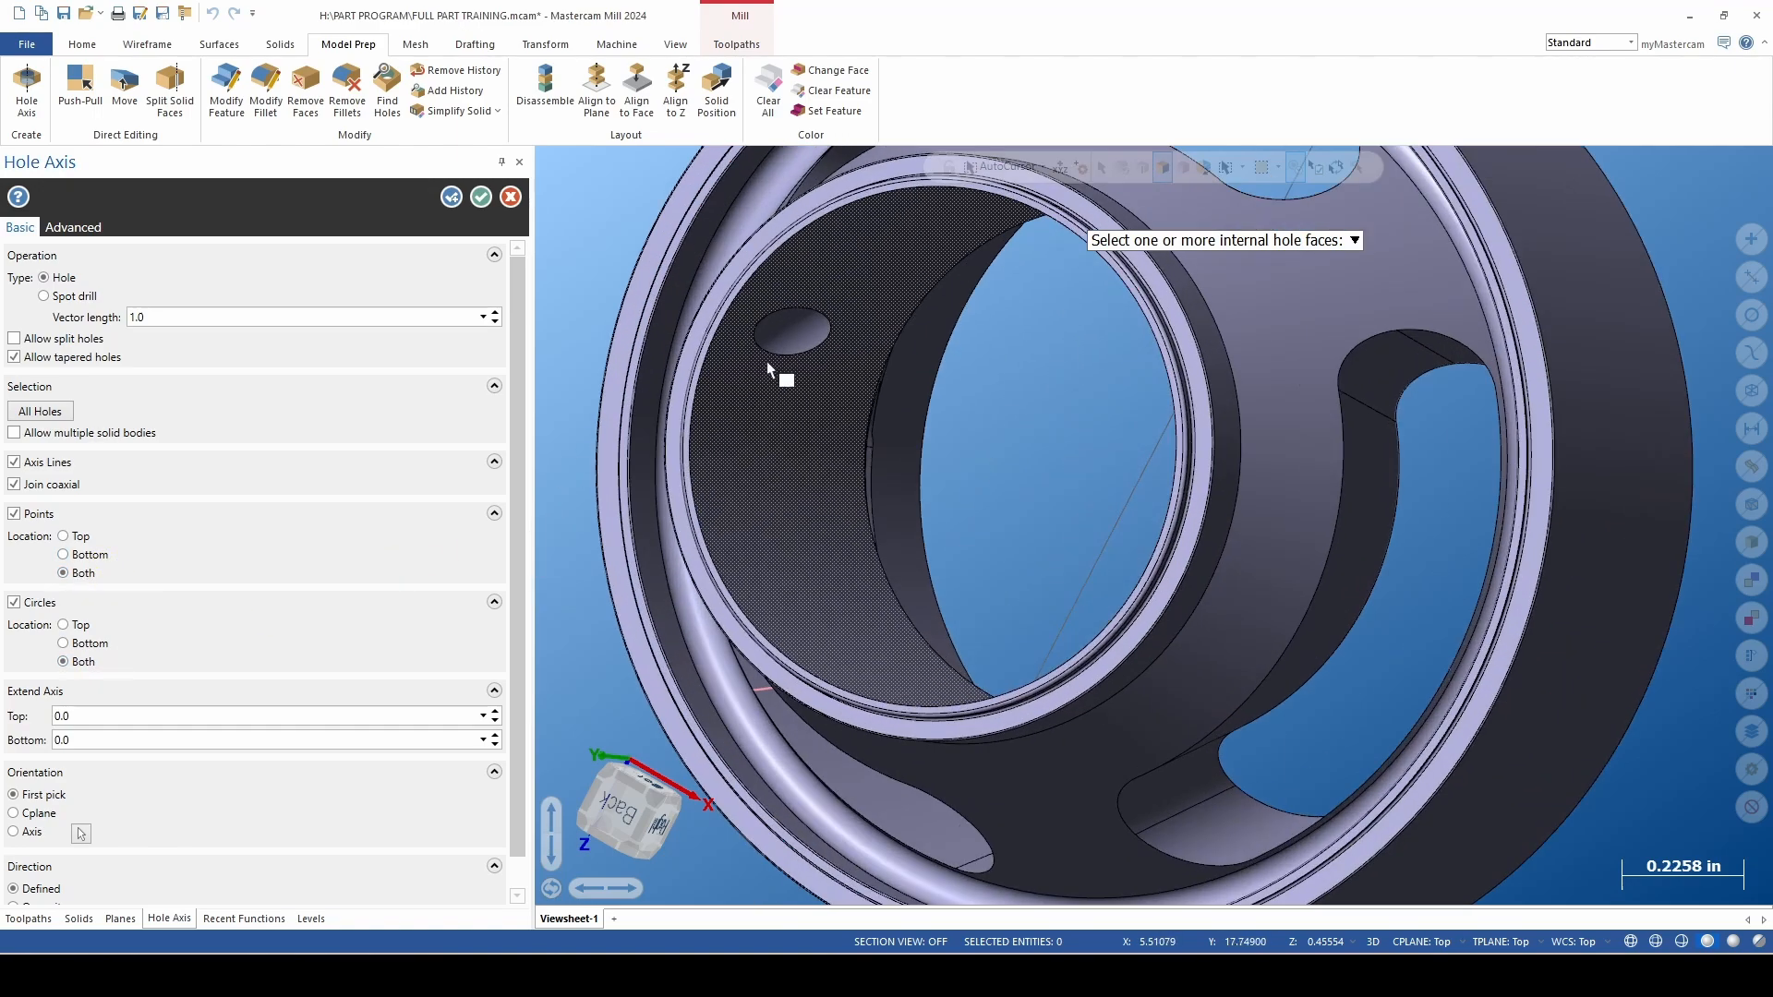
# Create hole axes with points and circles for the three small radial holes in the part's neck.
pyautogui.click(779, 330)
pyautogui.moveTo(867, 434)
pyautogui.mouseDown(button='middle')
pyautogui.moveTo(585, 313)
pyautogui.moveTo(637, 332)
pyautogui.moveTo(701, 314)
pyautogui.moveTo(757, 365)
pyautogui.moveTo(1158, 386)
pyautogui.moveTo(1330, 368)
pyautogui.moveTo(1437, 403)
pyautogui.mouseUp(button='middle')
pyautogui.click(1179, 308)
pyautogui.scroll(-3, 1184, 489)
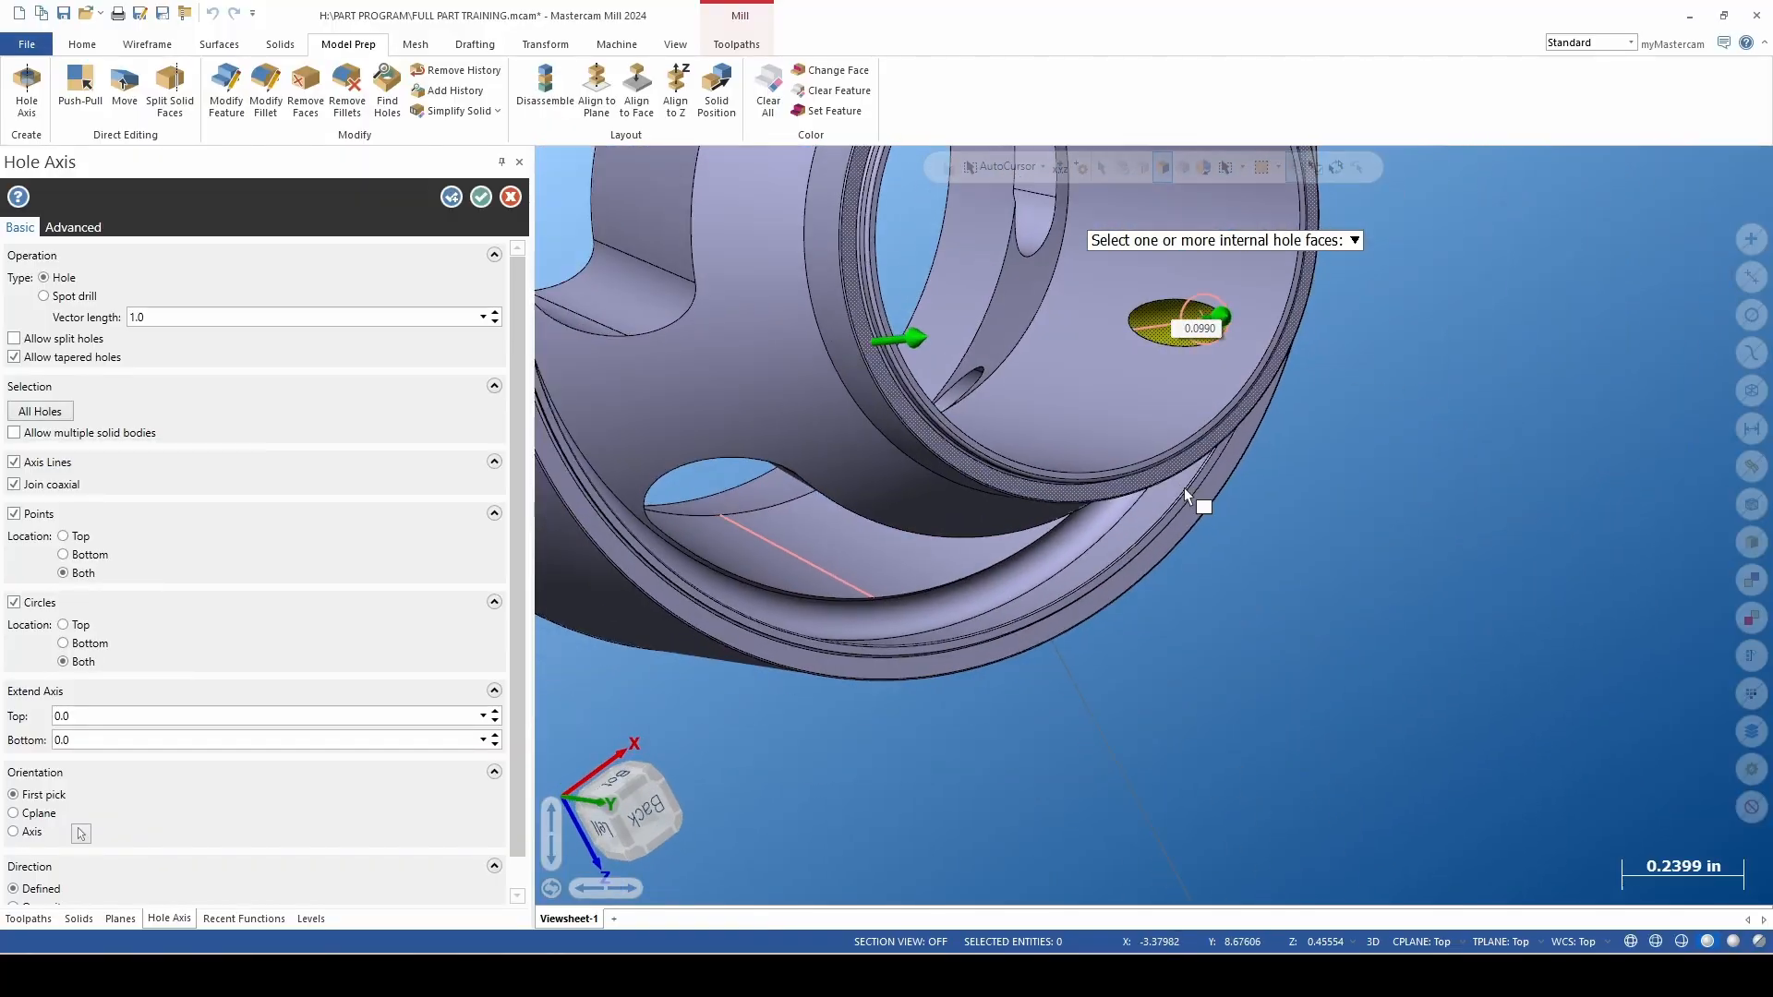
pyautogui.scroll(-2, 1262, 533)
pyautogui.moveTo(1238, 514); pyautogui.dragTo(1145, 333, button='middle')
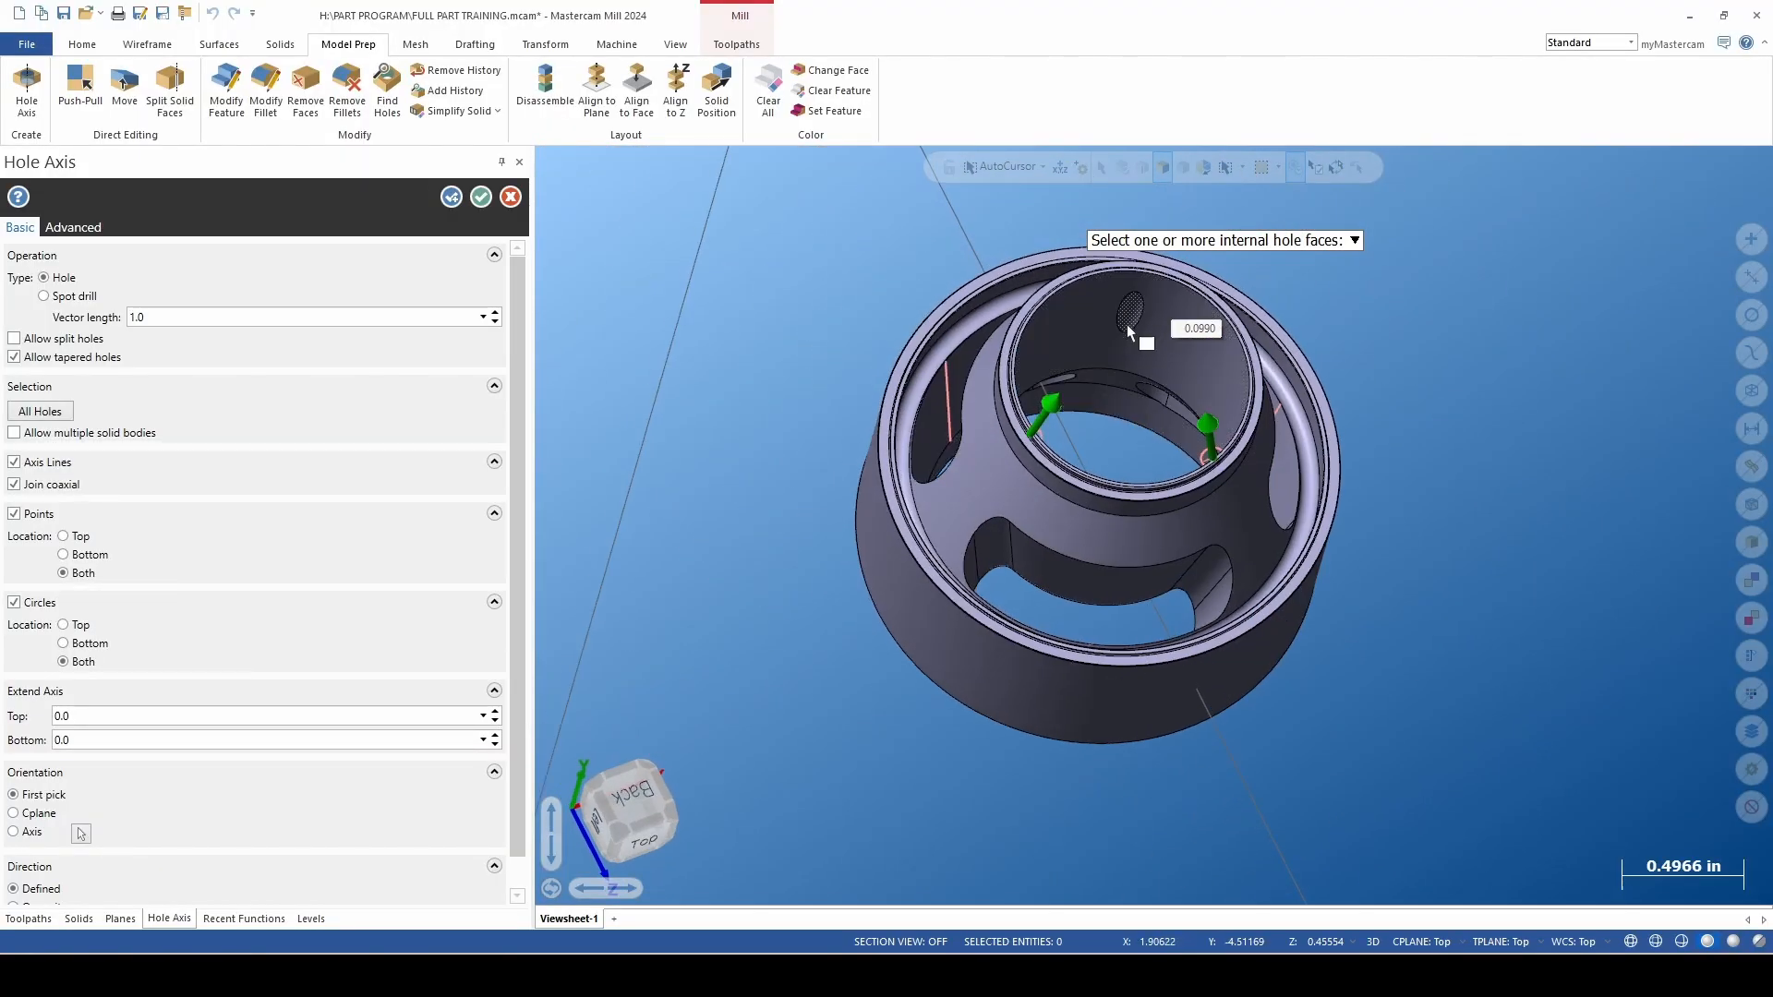
pyautogui.click(481, 197)
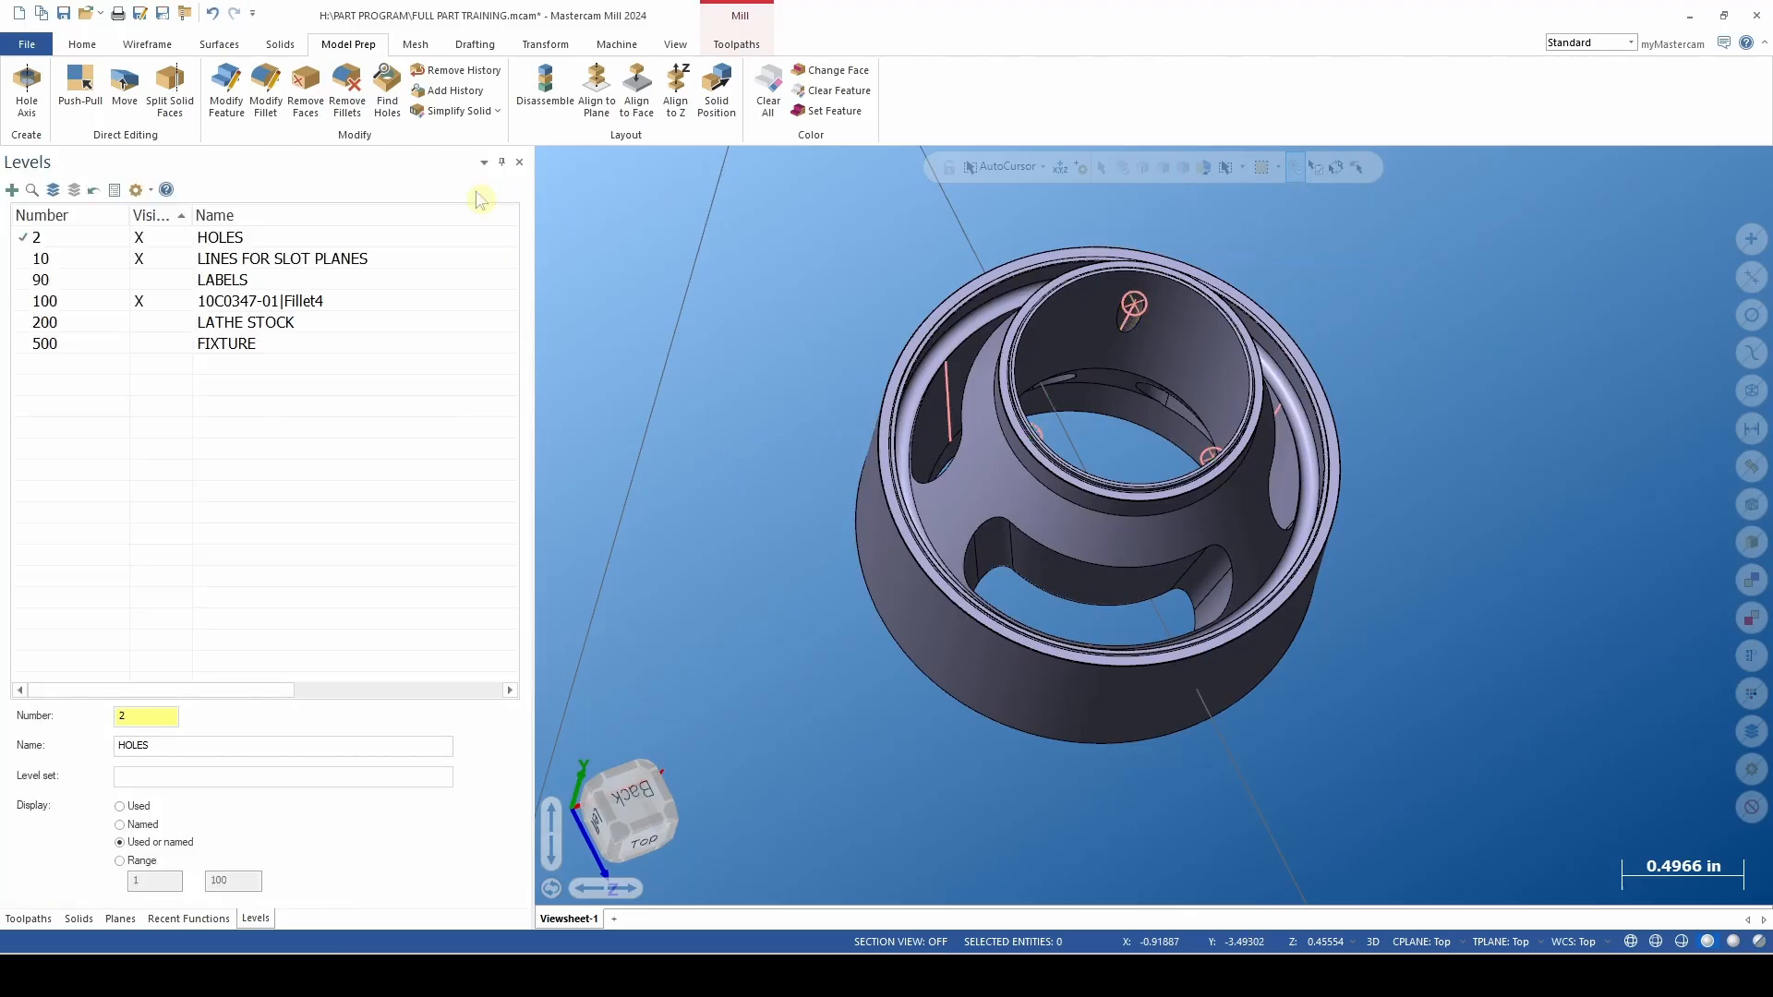
# Inspect the hole axes on the part and the list of available planes.
pyautogui.scroll(-3, 754, 428)
pyautogui.moveTo(665, 446); pyautogui.dragTo(740, 455, button='middle')
pyautogui.scroll(2, 971, 477)
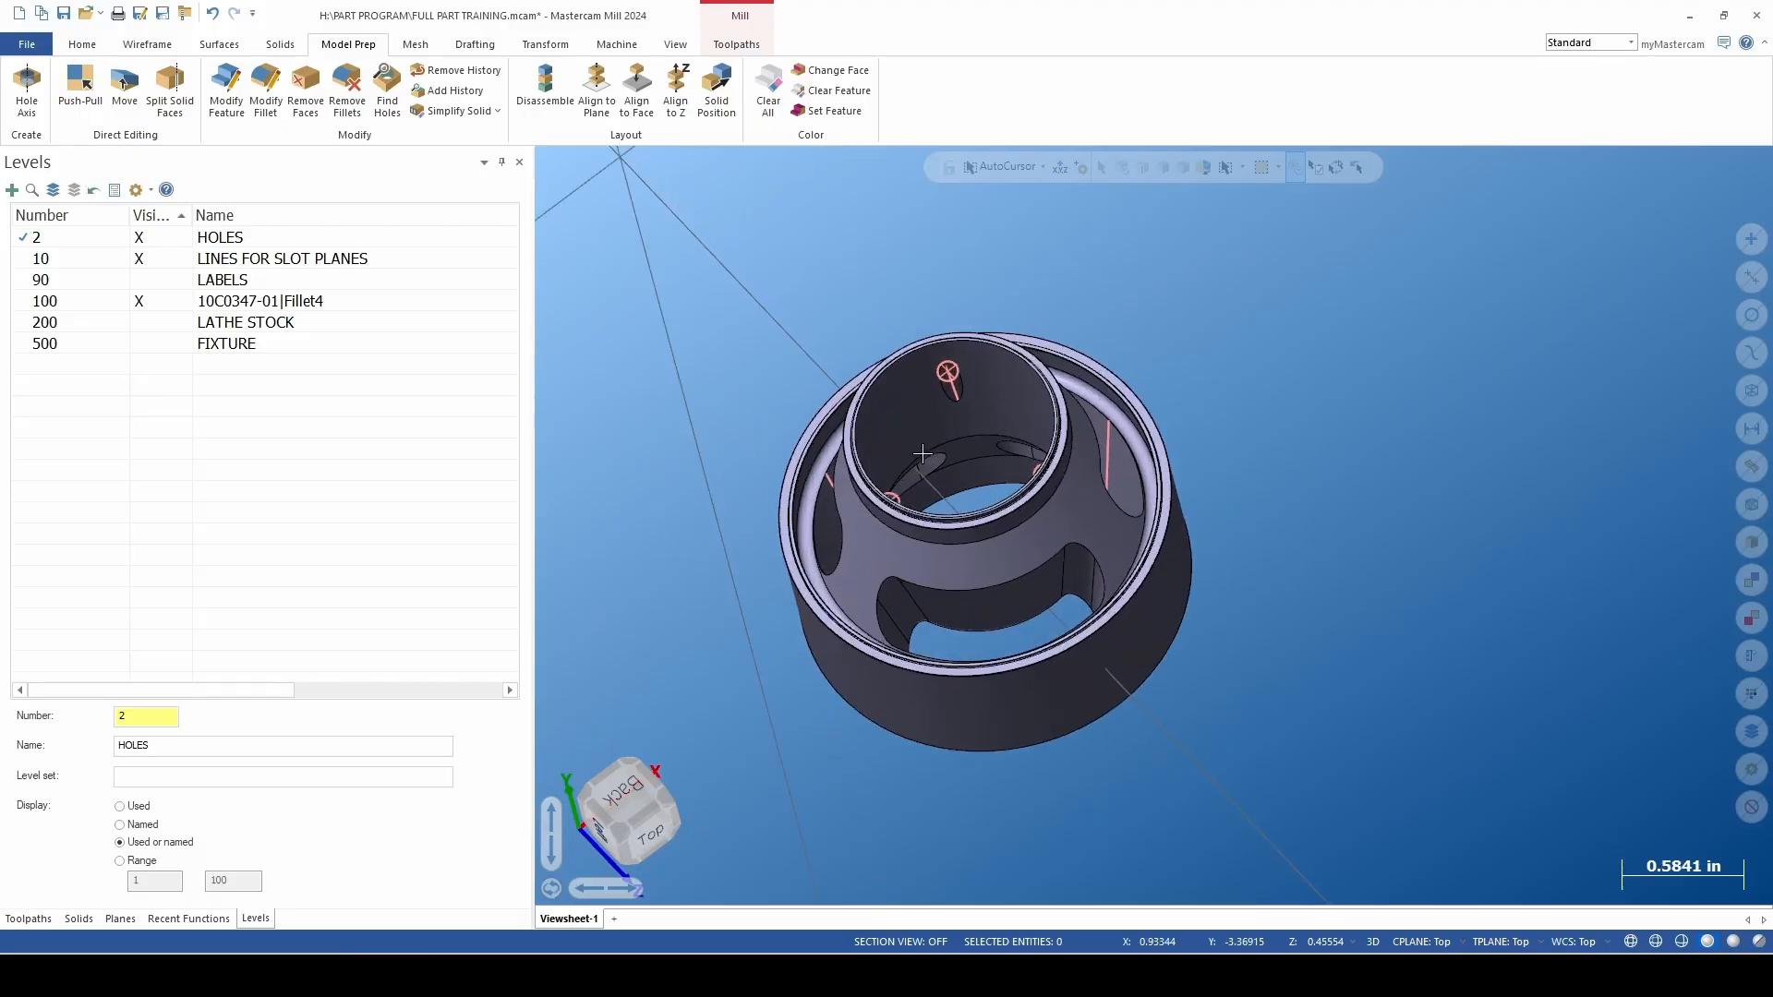
pyautogui.moveTo(970, 477); pyautogui.dragTo(933, 554, button='middle')
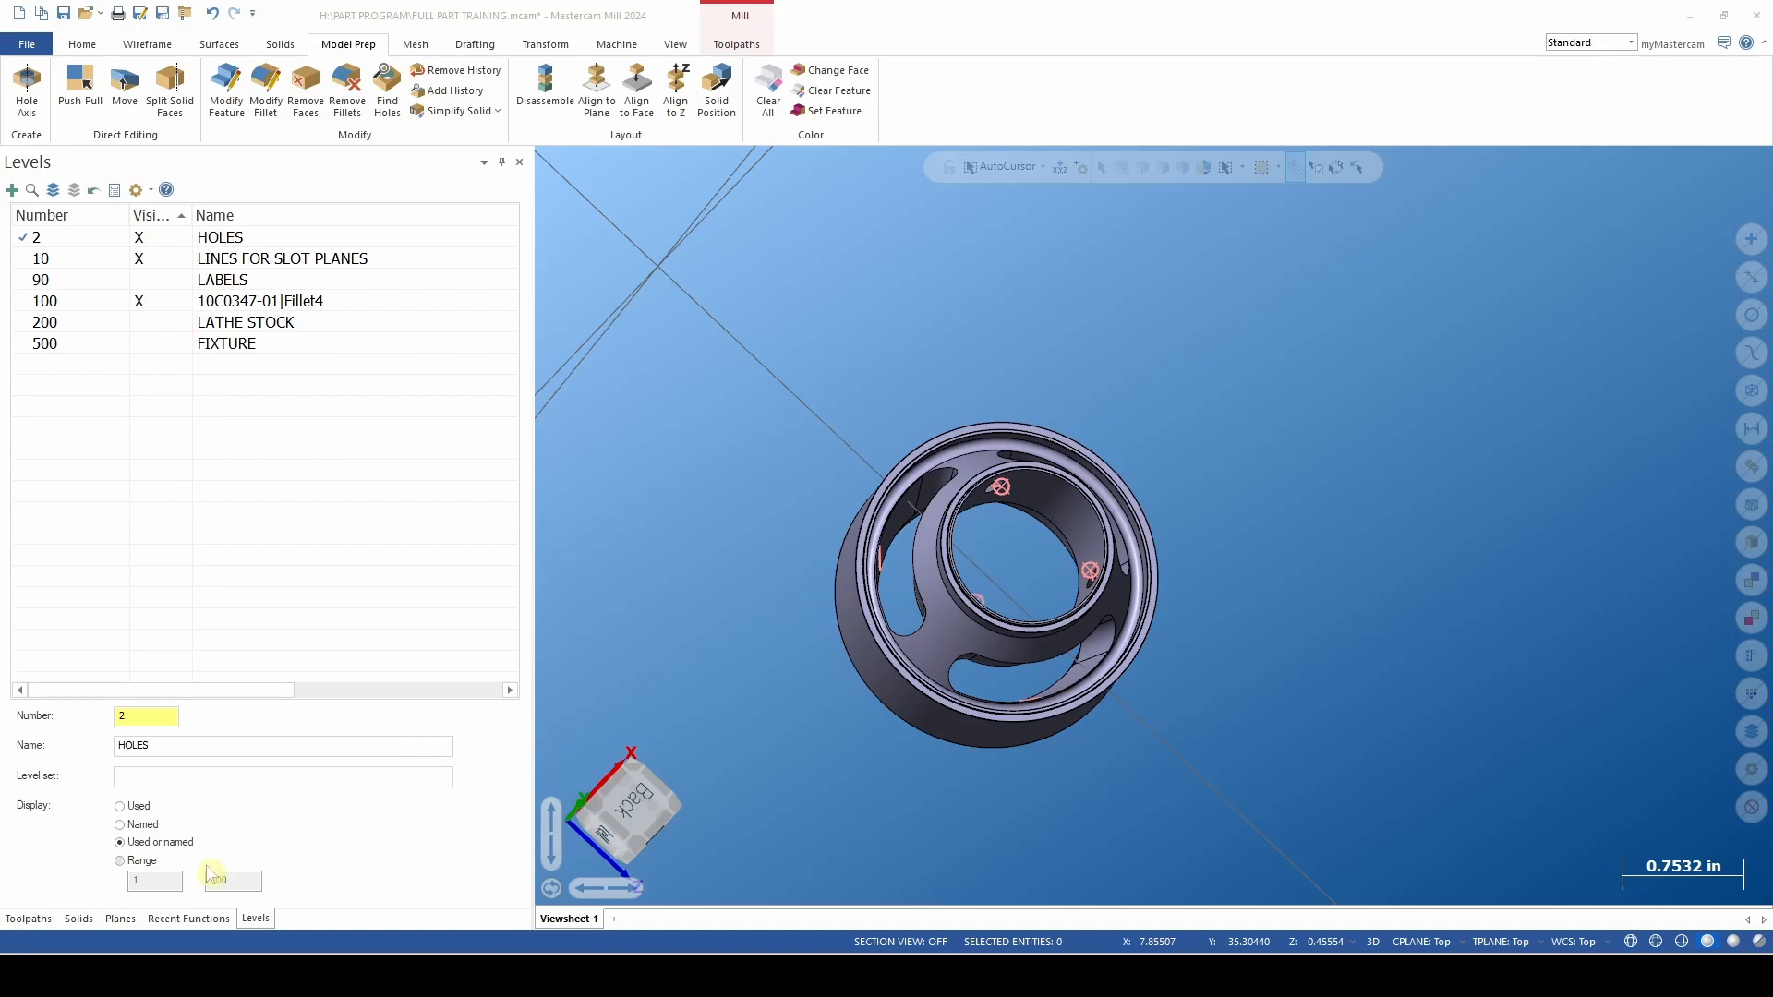
pyautogui.click(118, 919)
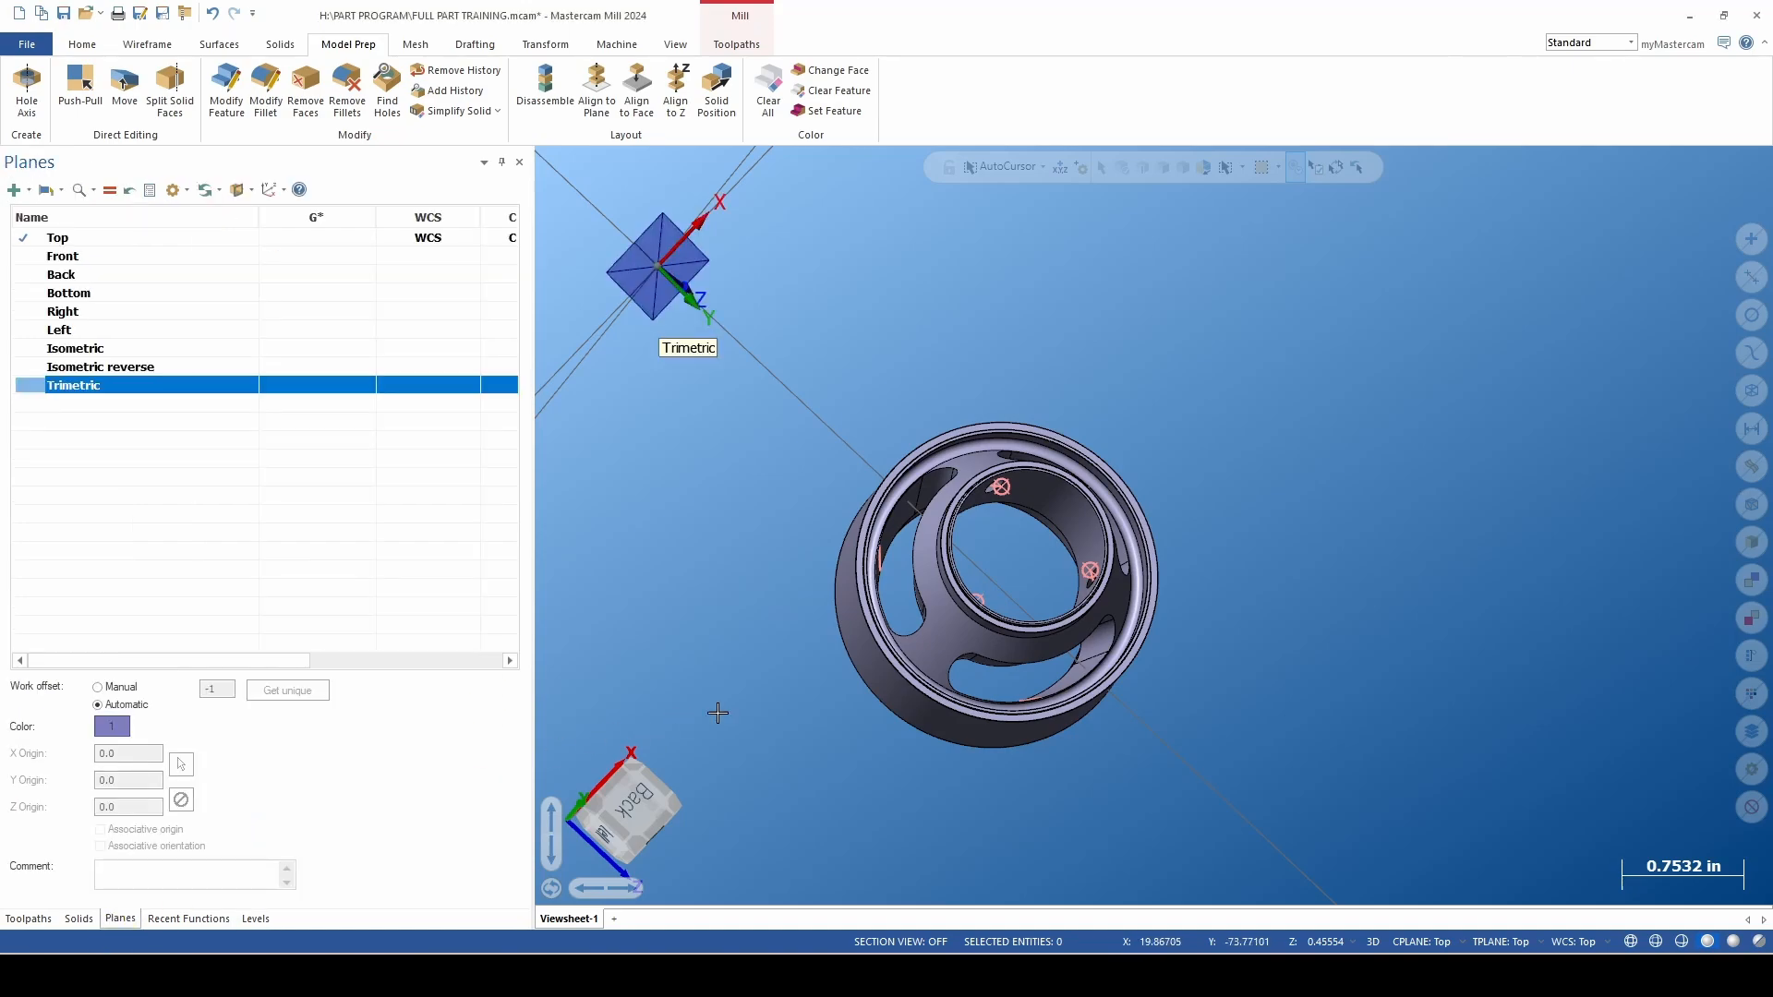
pyautogui.scroll(-3, 884, 711)
pyautogui.moveTo(884, 711); pyautogui.dragTo(780, 641, button='middle')
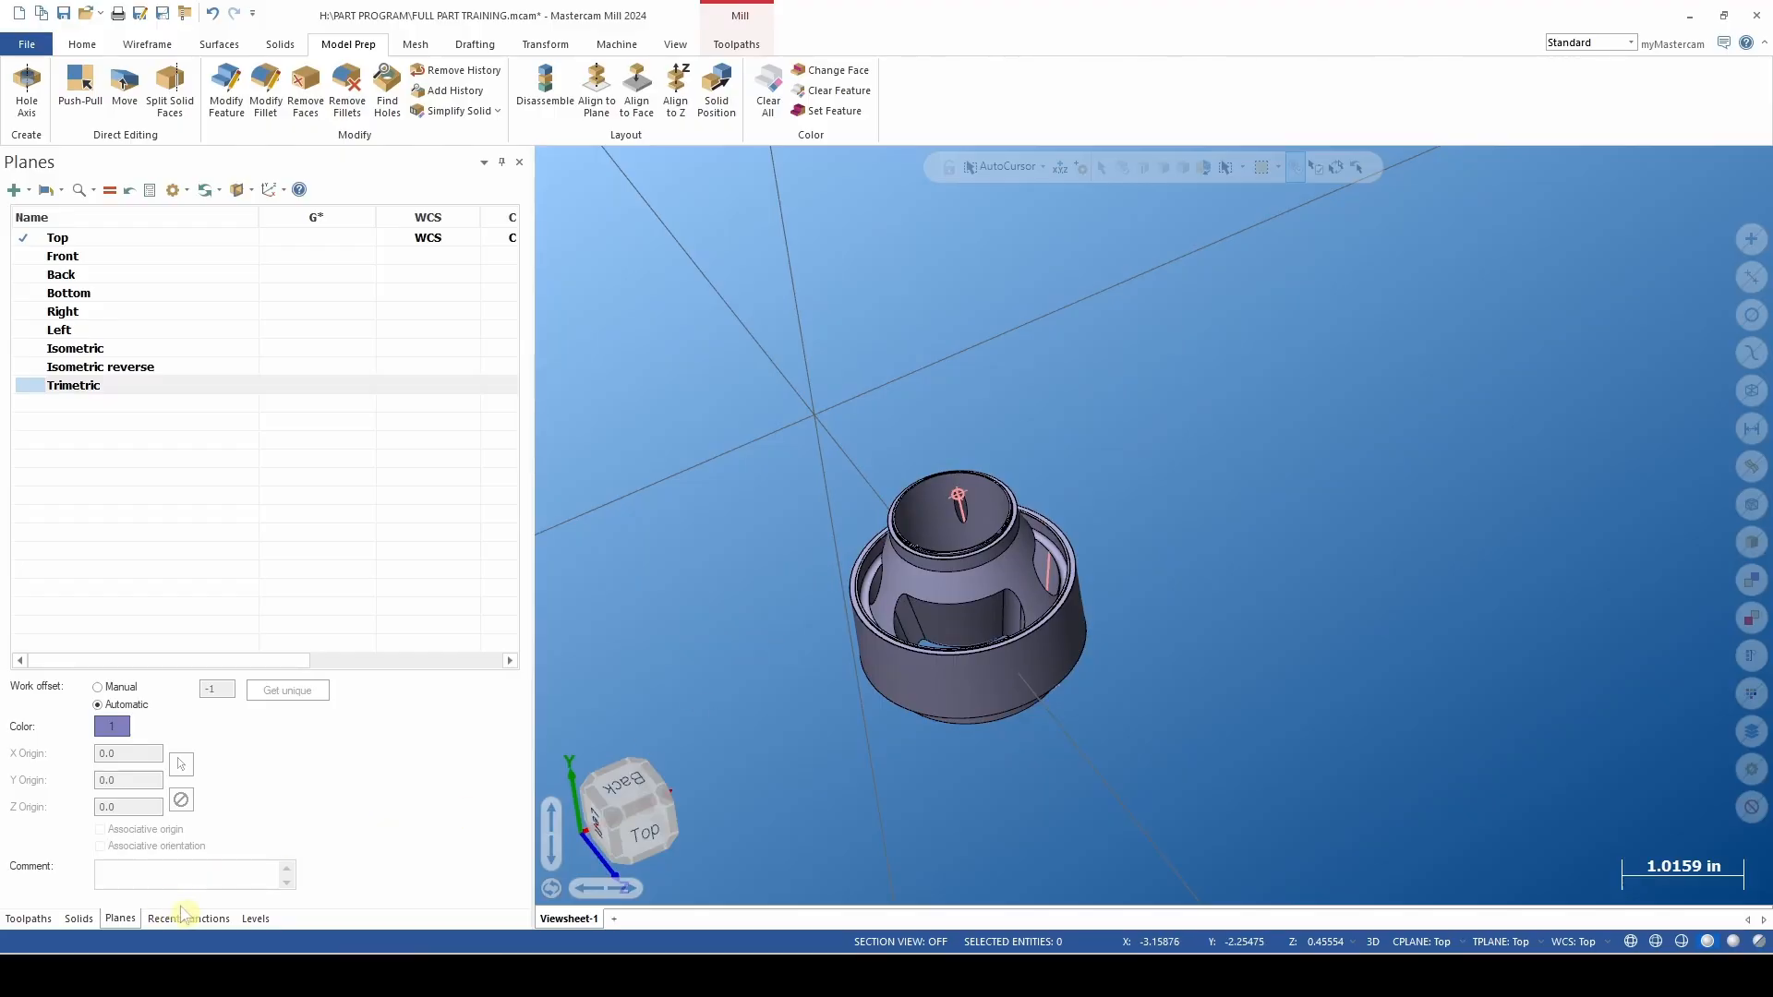
# Make level 500 FIXTURE visible and show the part in its fixture in the Isometric view.
pyautogui.click(254, 919)
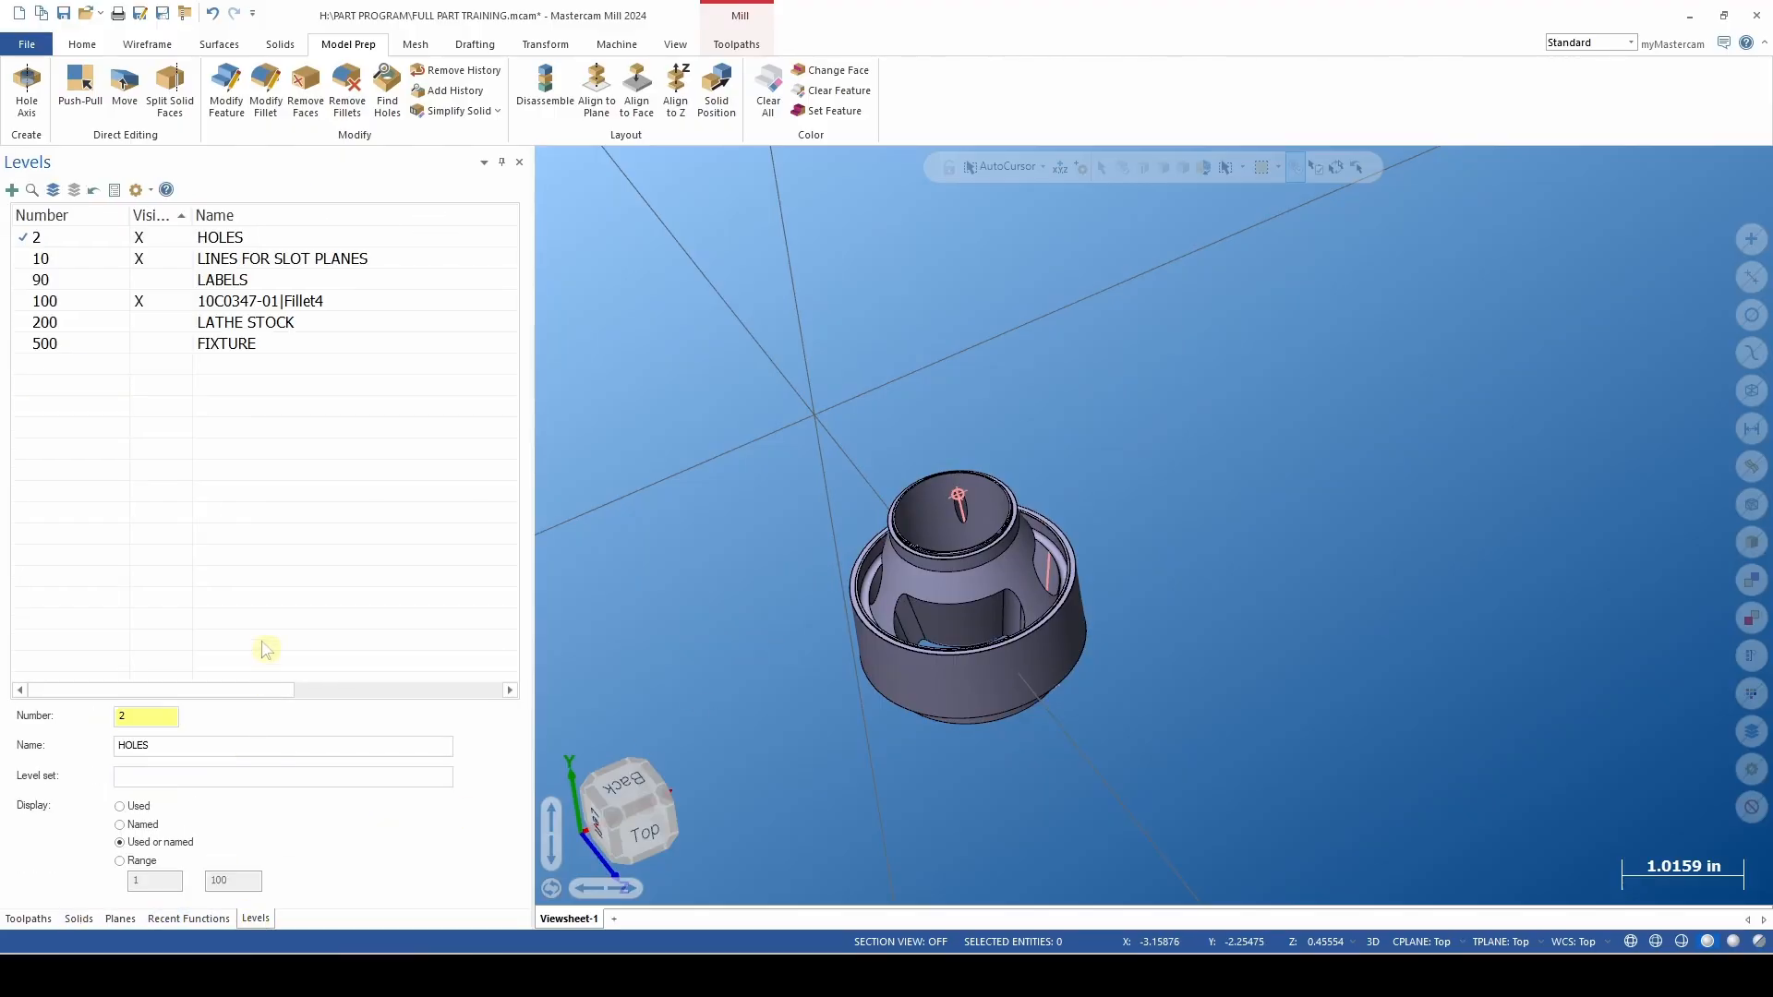
pyautogui.click(158, 343)
pyautogui.scroll(-2, 951, 709)
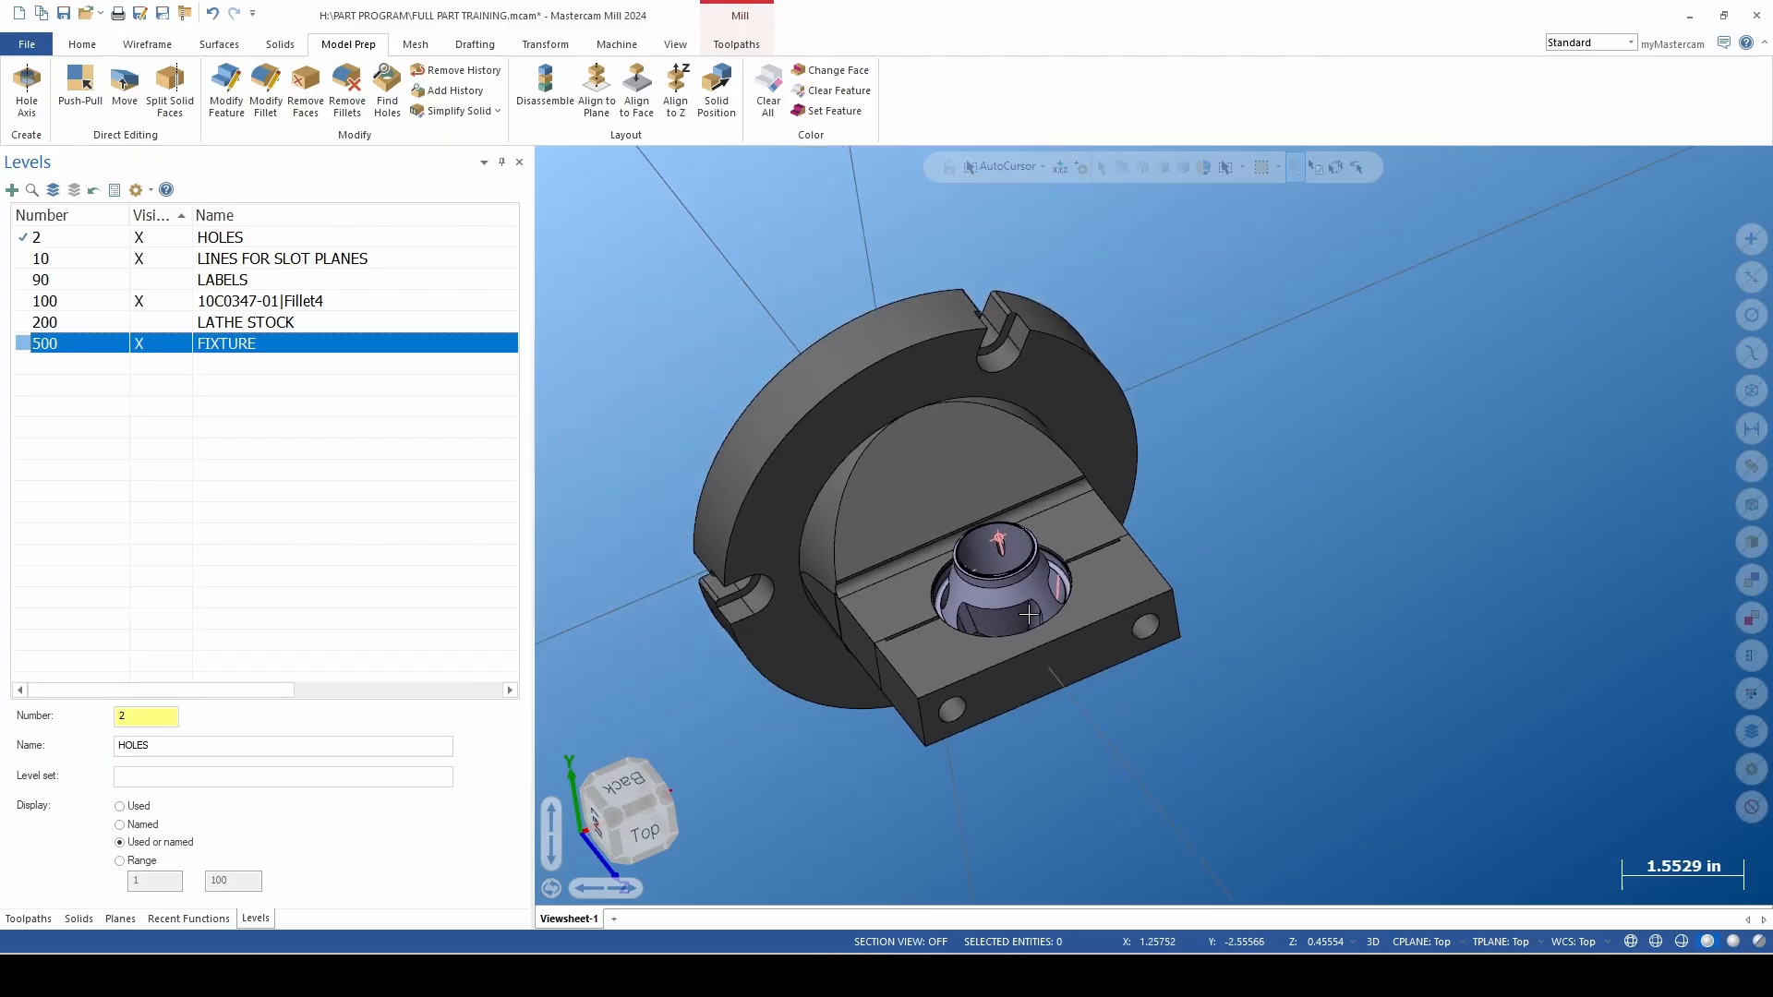
pyautogui.scroll(2, 865, 591)
pyautogui.moveTo(865, 591); pyautogui.dragTo(943, 475, button='middle')
pyautogui.scroll(-2, 944, 475)
pyautogui.scroll(-2, 944, 475)
pyautogui.rightClick(707, 360)
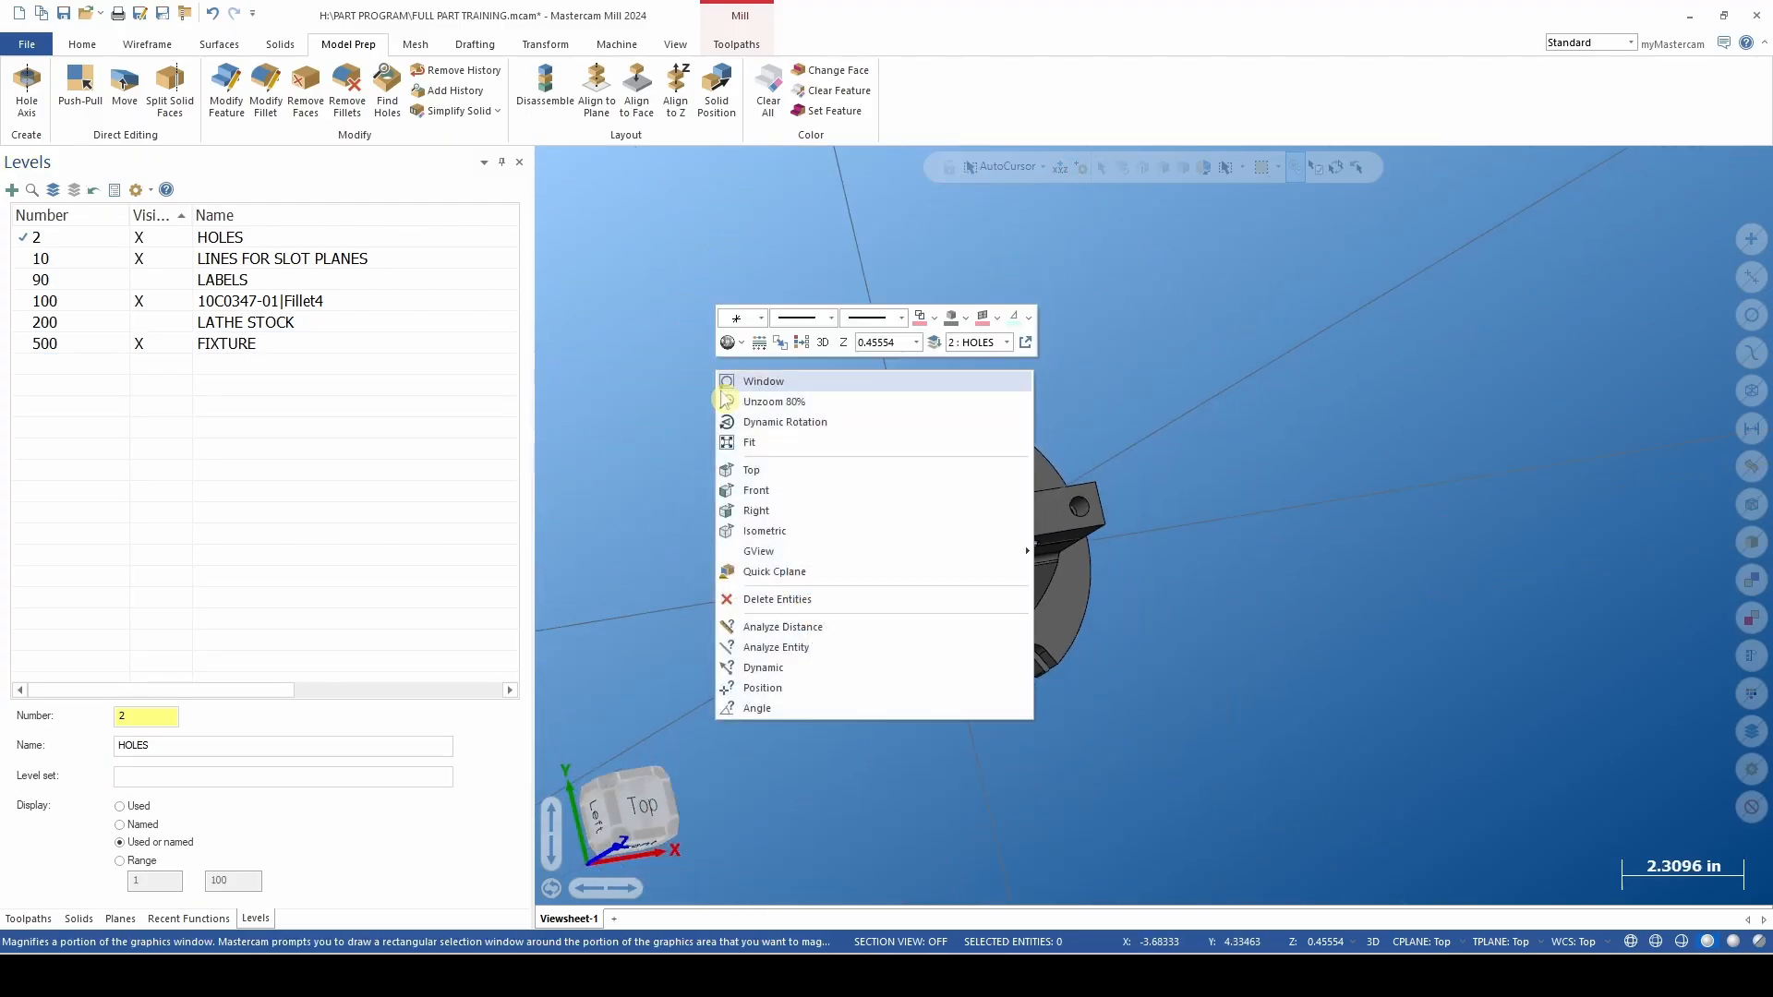
pyautogui.click(829, 532)
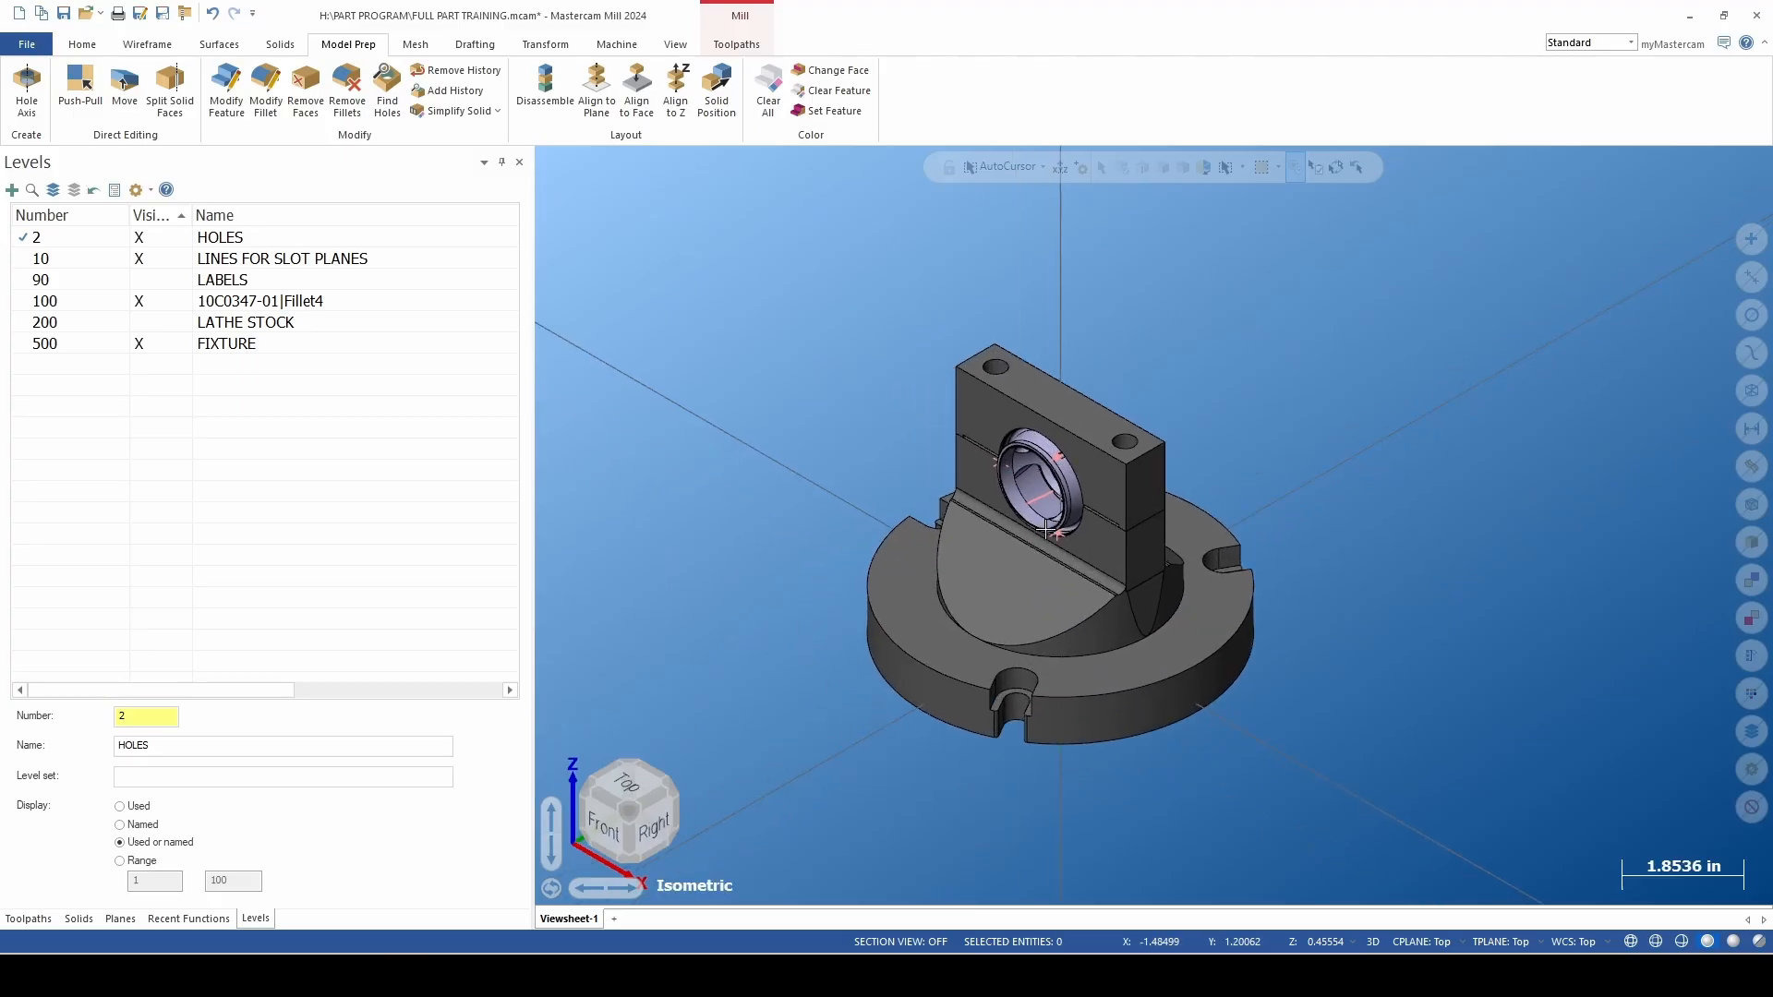
pyautogui.scroll(3, 1154, 536)
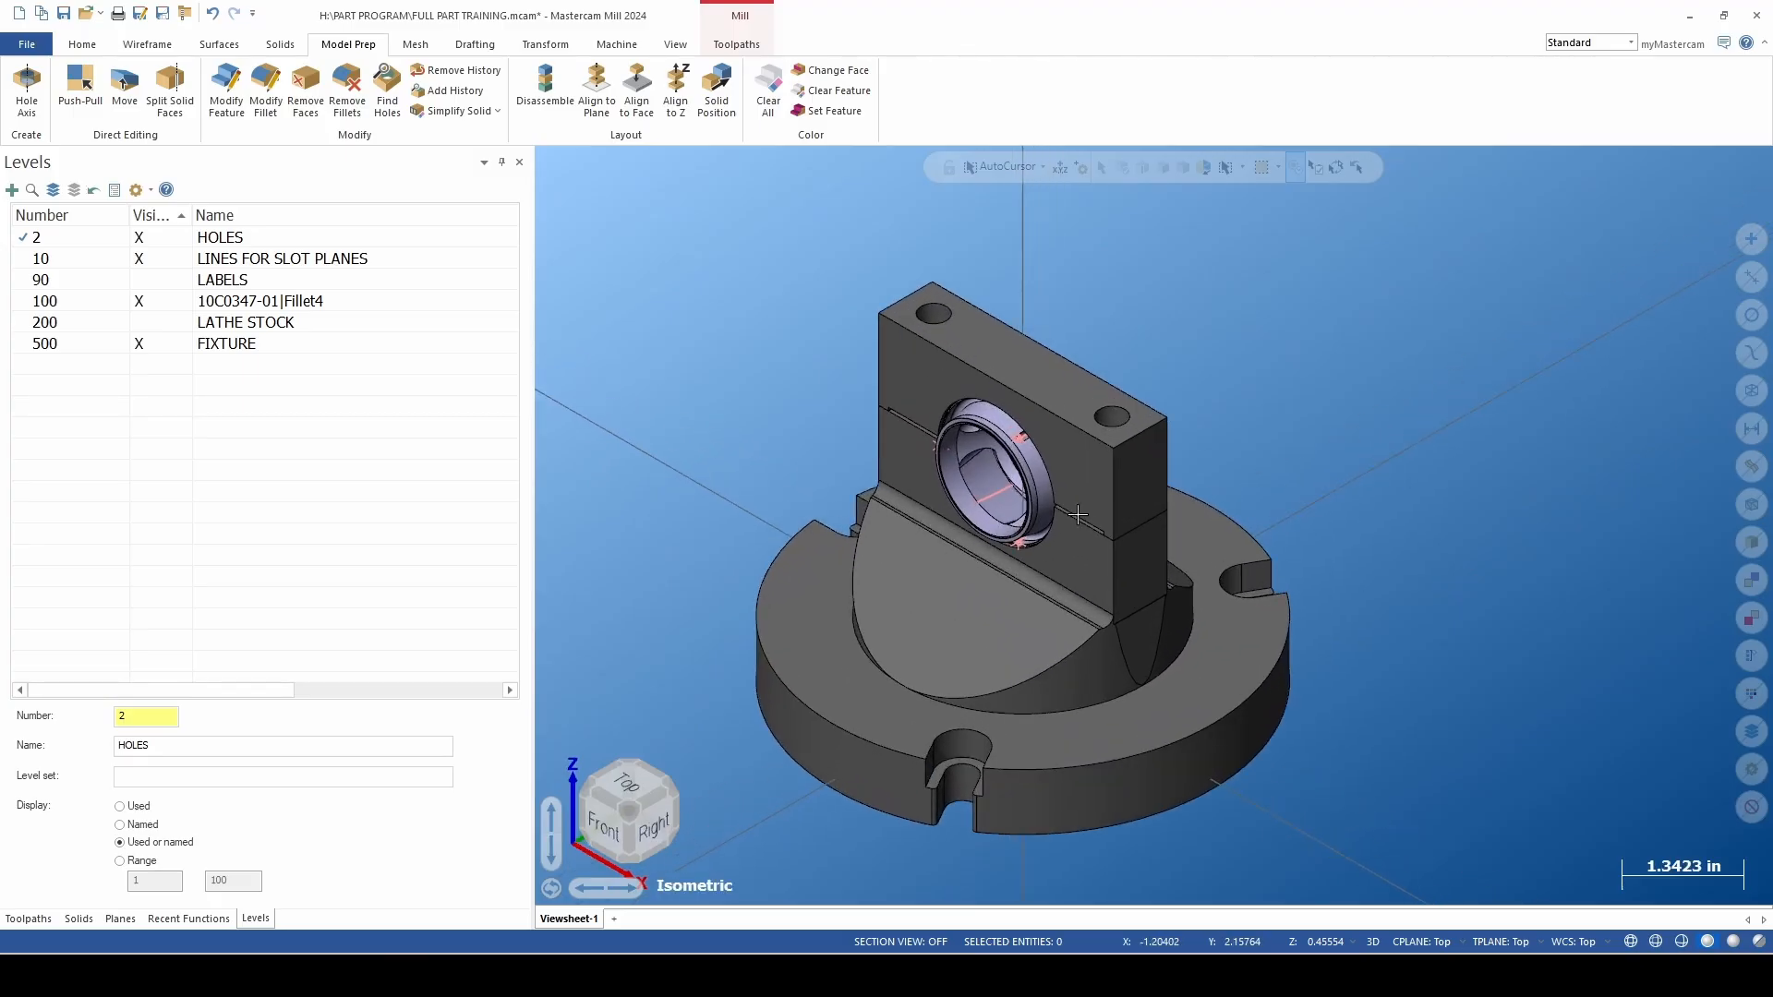
# Make level 90 LABELS visible and inspect the SF and HF labels around the part.
pyautogui.click(139, 280)
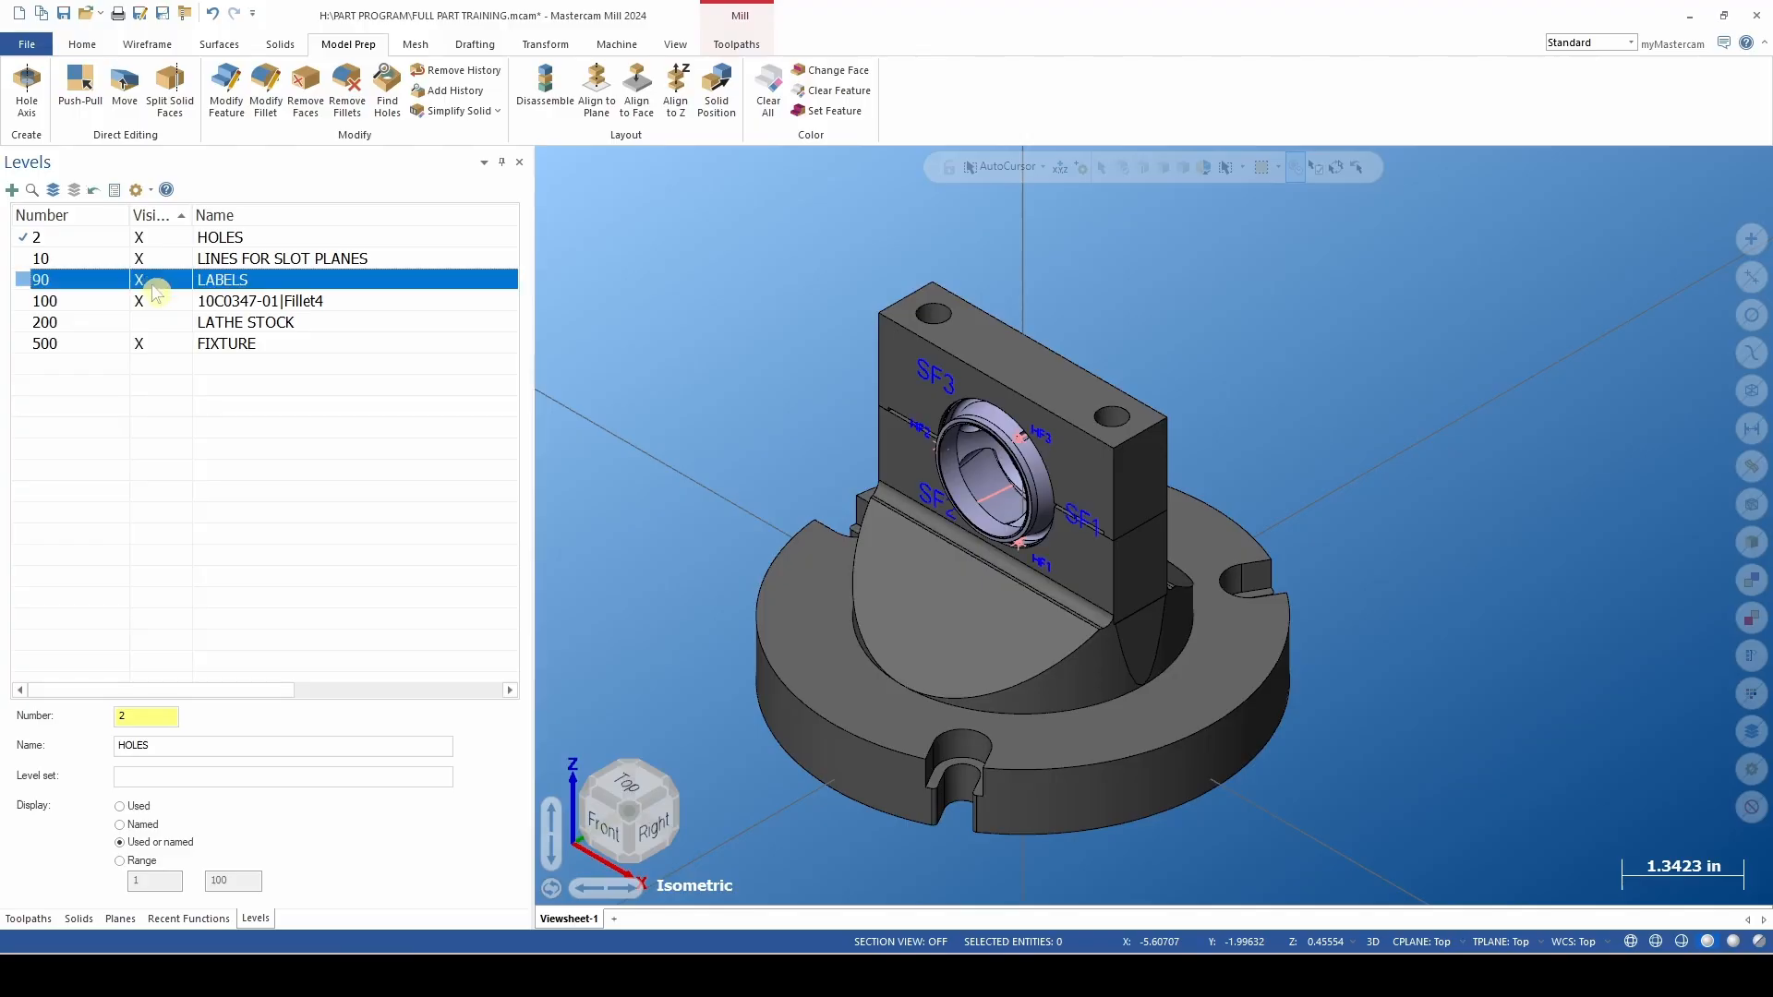
pyautogui.scroll(2, 1052, 549)
pyautogui.moveTo(1053, 549)
pyautogui.mouseDown(button='middle')
pyautogui.moveTo(1165, 503)
pyautogui.moveTo(1132, 524)
pyautogui.mouseUp(button='middle')
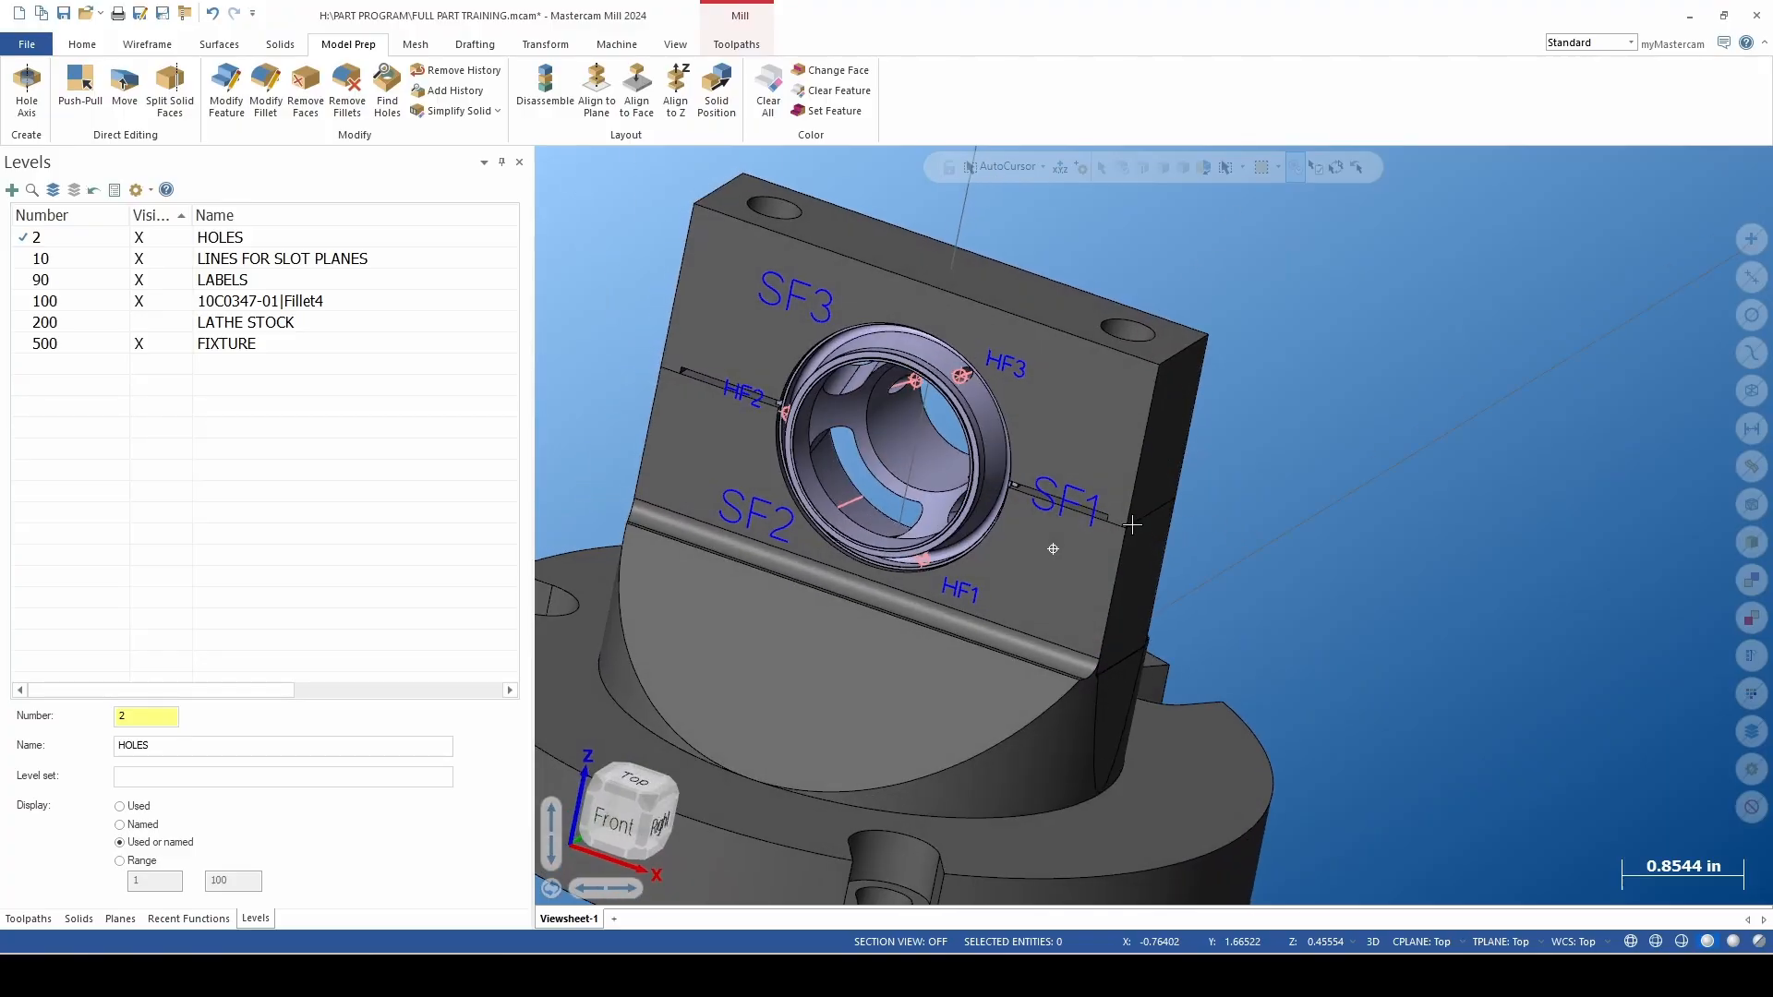
pyautogui.scroll(-1, 1053, 545)
pyautogui.scroll(3, 1046, 539)
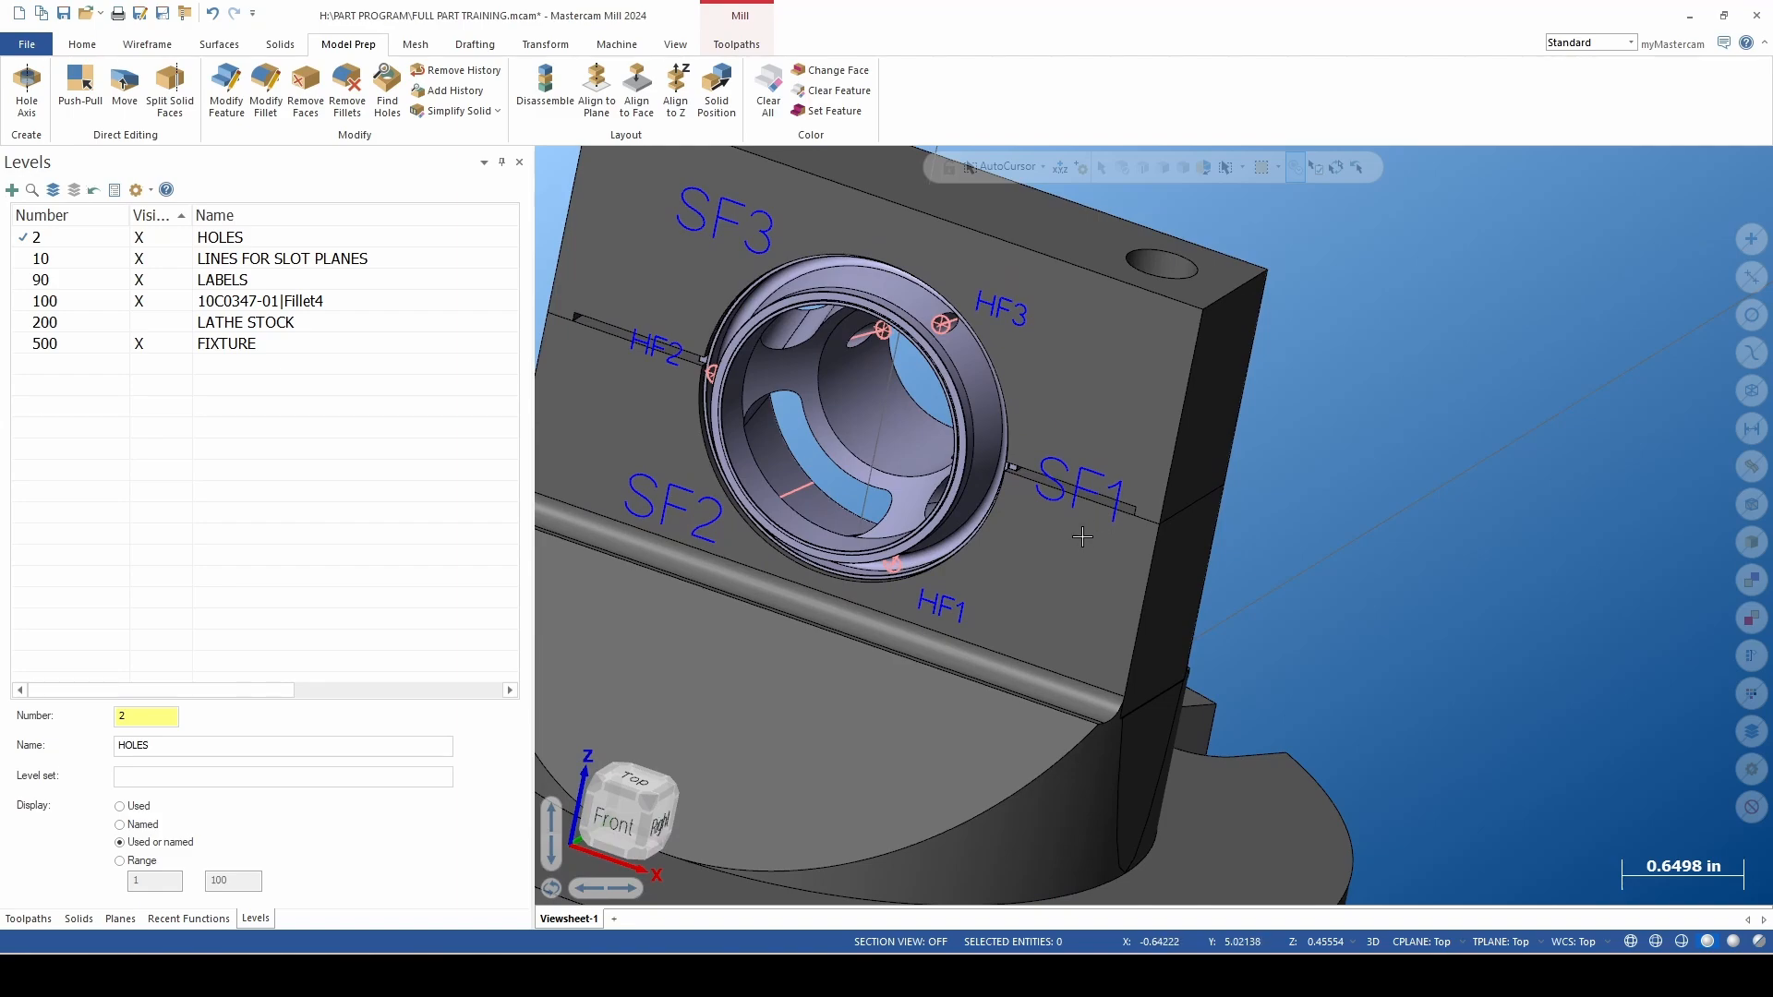
pyautogui.moveTo(1028, 515); pyautogui.dragTo(1062, 507, button='middle')
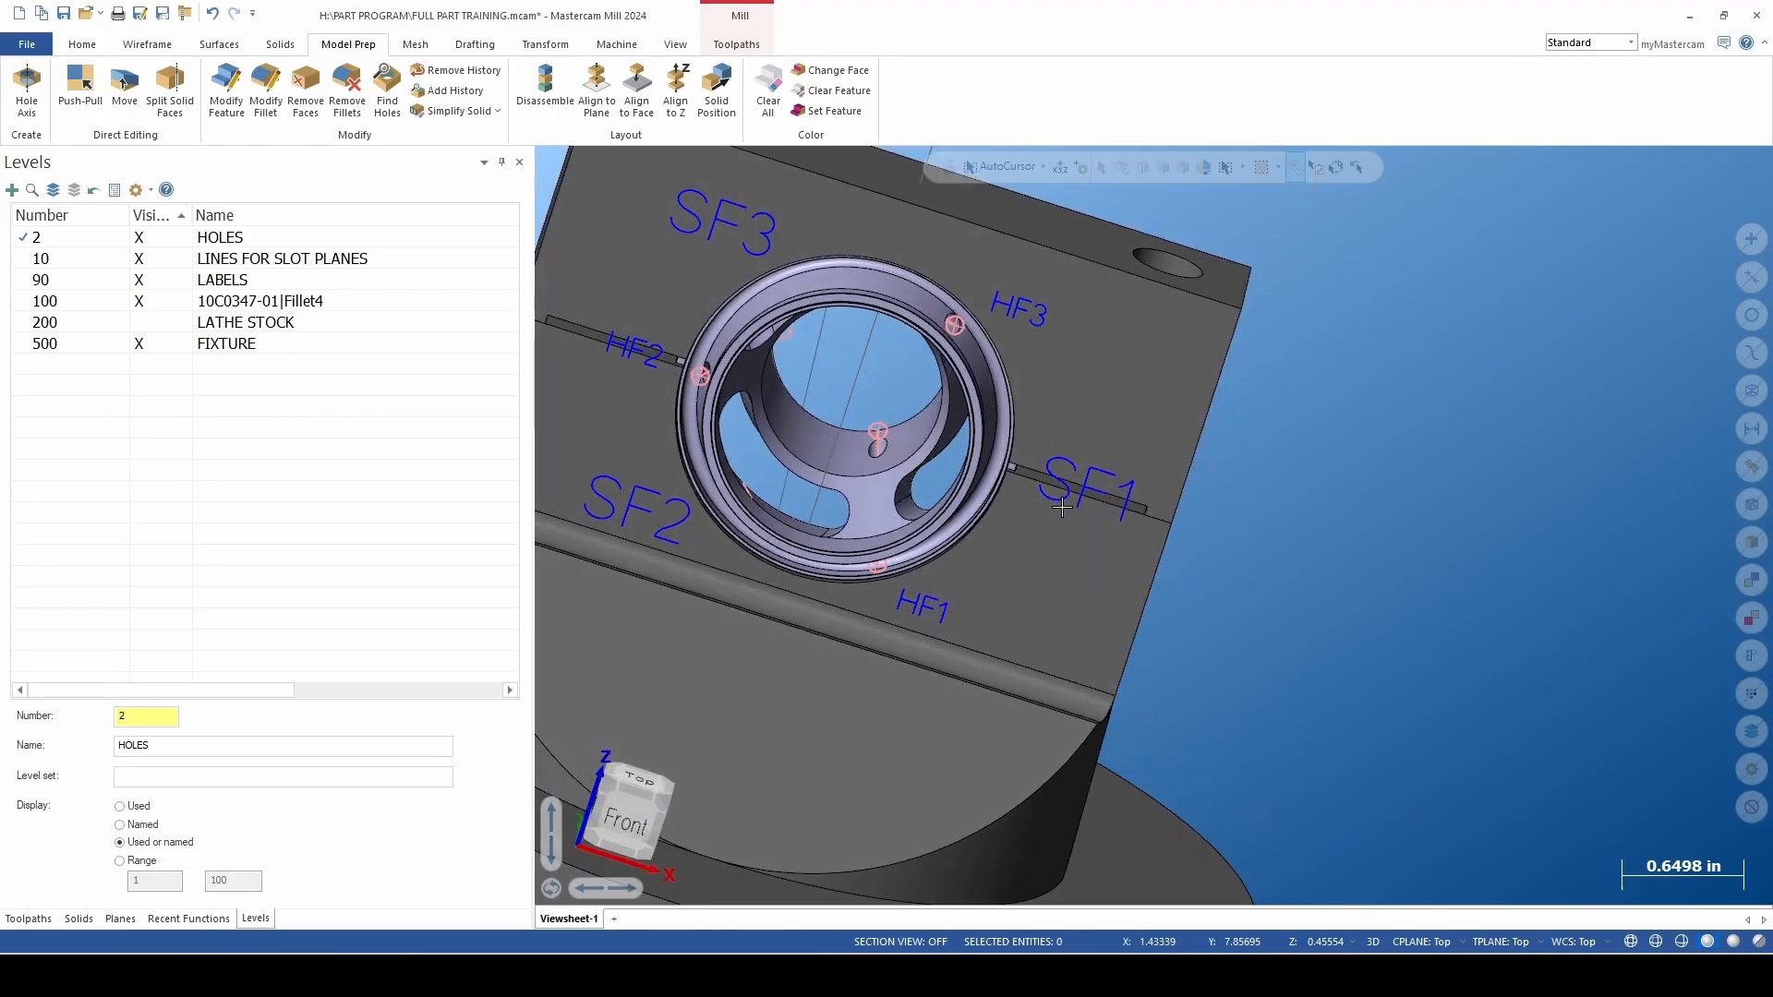
# Inspect the SF and HF labels on the fixture's front and the SB and HB labels on its back.
pyautogui.scroll(-3, 1112, 523)
pyautogui.scroll(2, 907, 552)
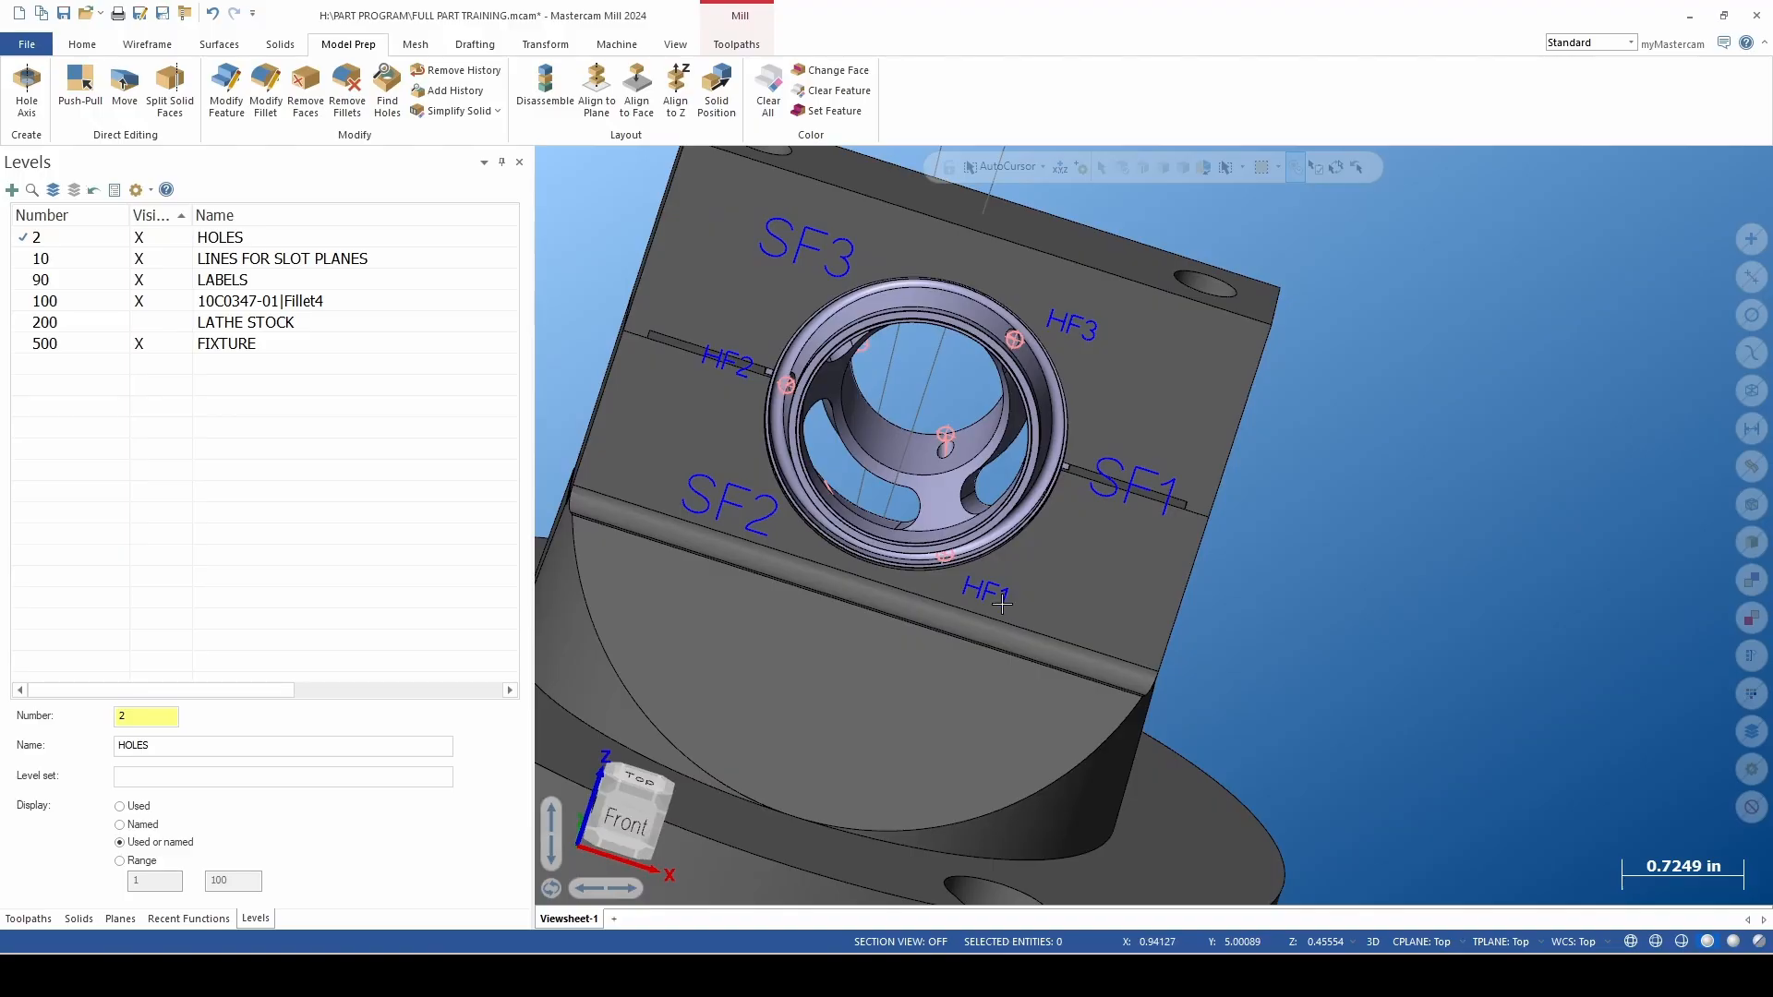
pyautogui.scroll(-2, 1066, 595)
pyautogui.moveTo(1309, 621); pyautogui.dragTo(763, 606, button='middle')
pyautogui.scroll(-2, 1032, 593)
pyautogui.scroll(5, 1032, 593)
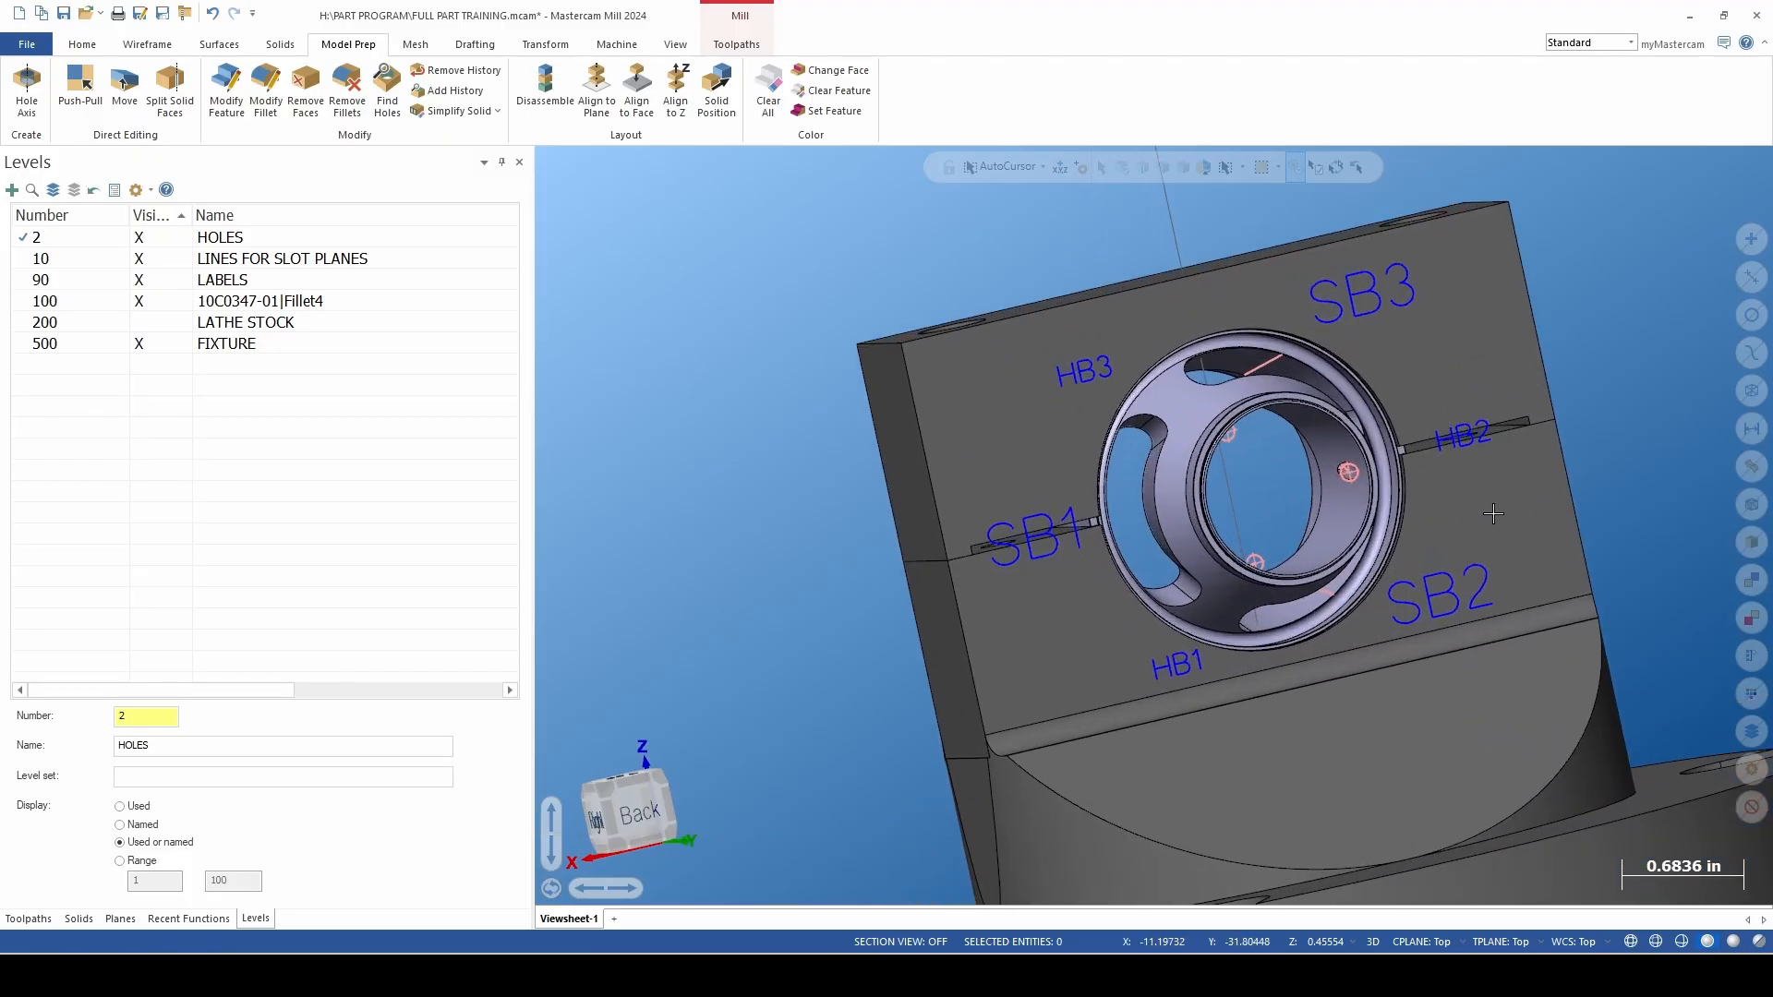
pyautogui.scroll(-2, 1436, 444)
pyautogui.scroll(2, 1448, 452)
pyautogui.moveTo(1463, 483)
pyautogui.mouseDown(button='middle')
pyautogui.moveTo(1376, 487)
pyautogui.moveTo(1477, 502)
pyautogui.mouseUp(button='middle')
pyautogui.scroll(-2, 674, 522)
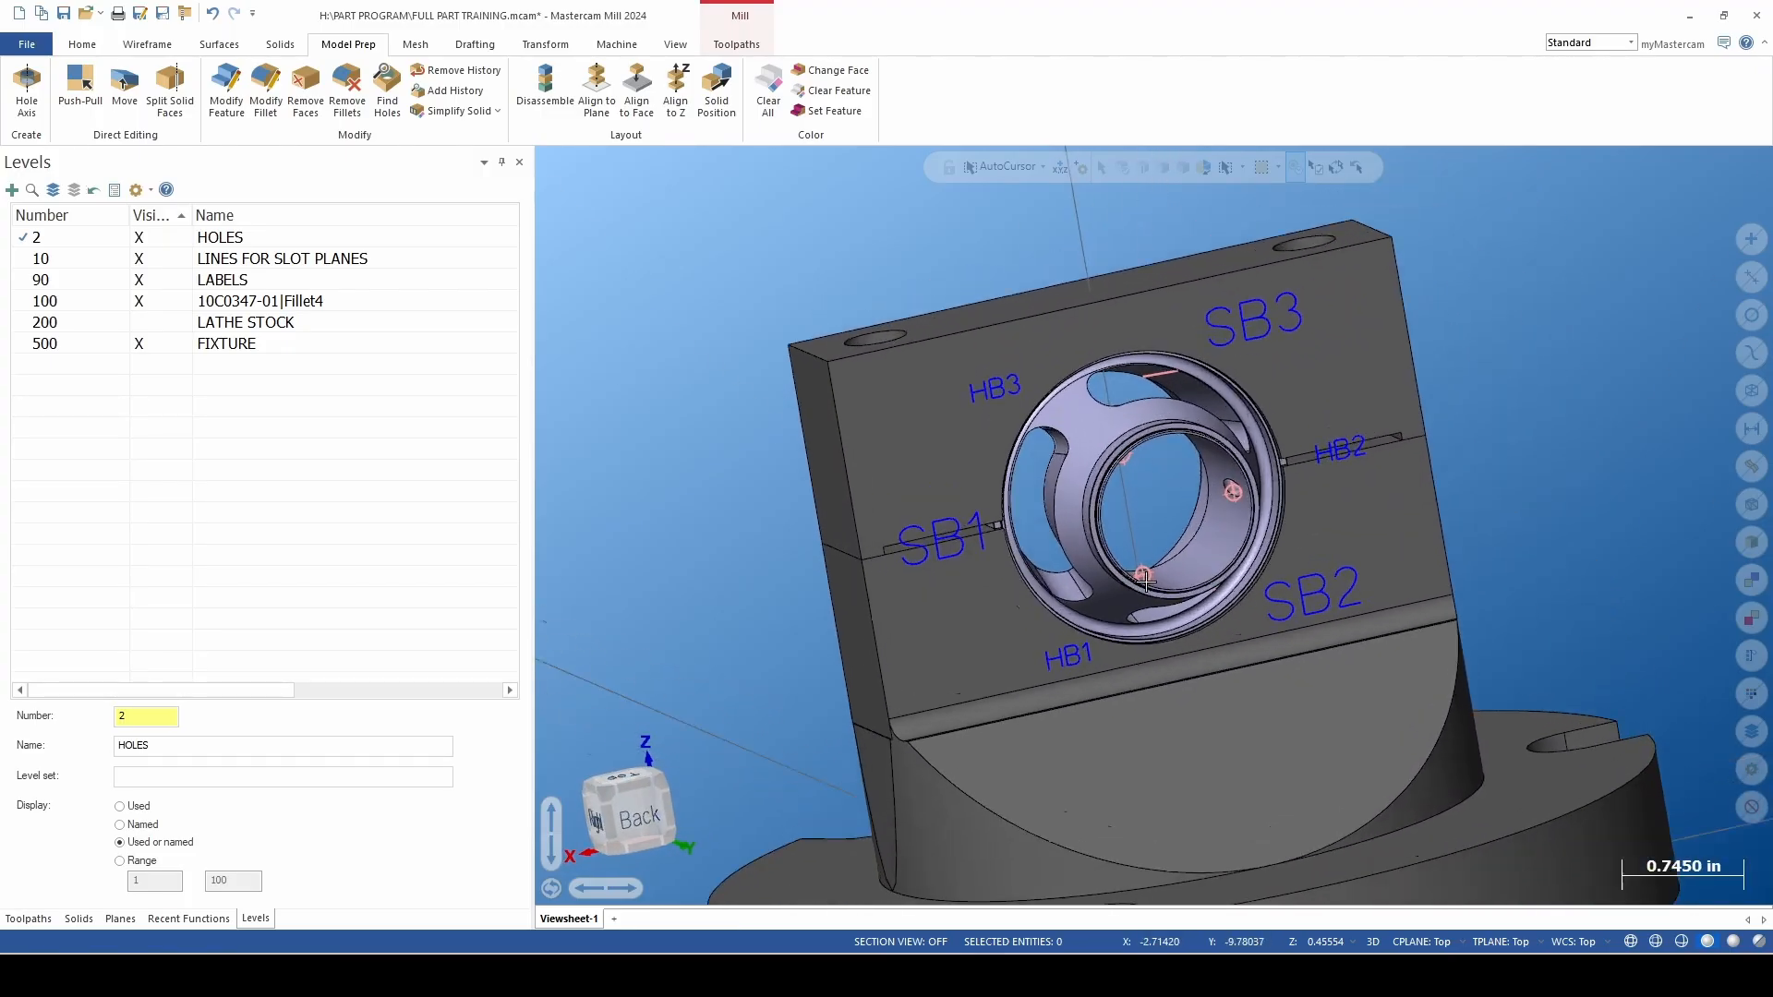
pyautogui.scroll(3, 1107, 585)
pyautogui.moveTo(1012, 594); pyautogui.dragTo(1210, 574, button='middle')
pyautogui.scroll(-3, 1210, 573)
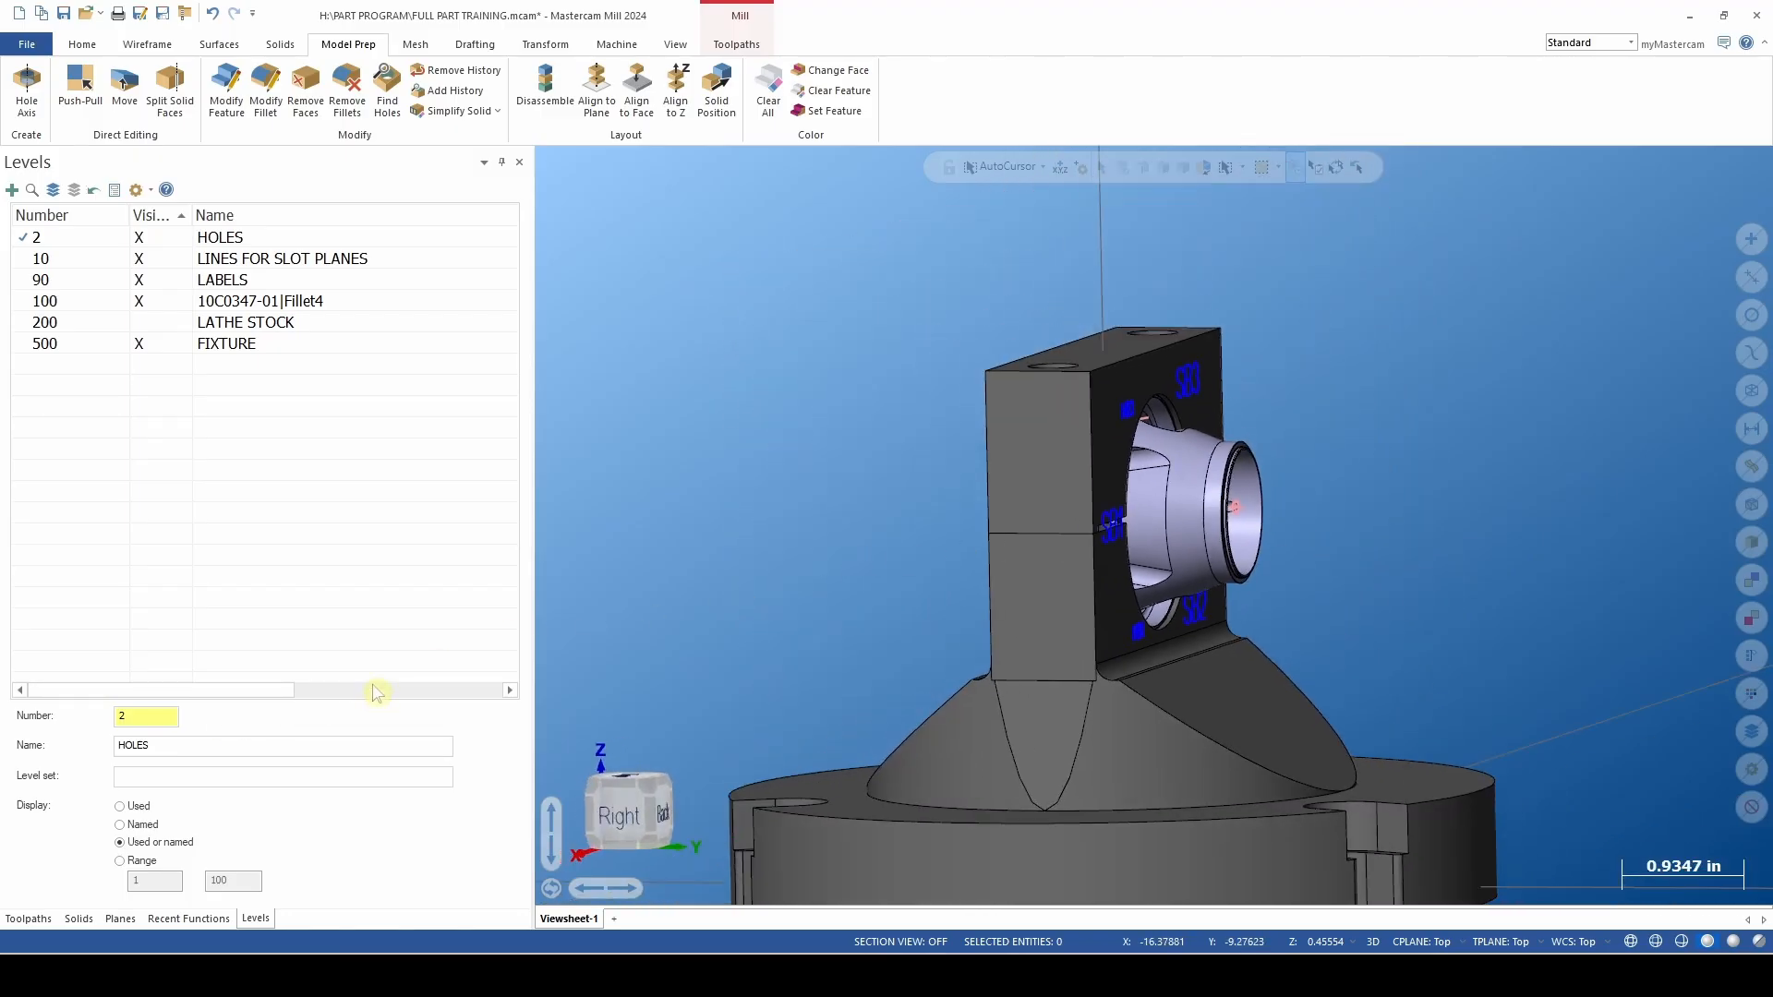
# Show the list of planes, set the Isometric view and turn the fixtured part toward the SF and HF labels.
pyautogui.click(120, 917)
pyautogui.scroll(-2, 596, 625)
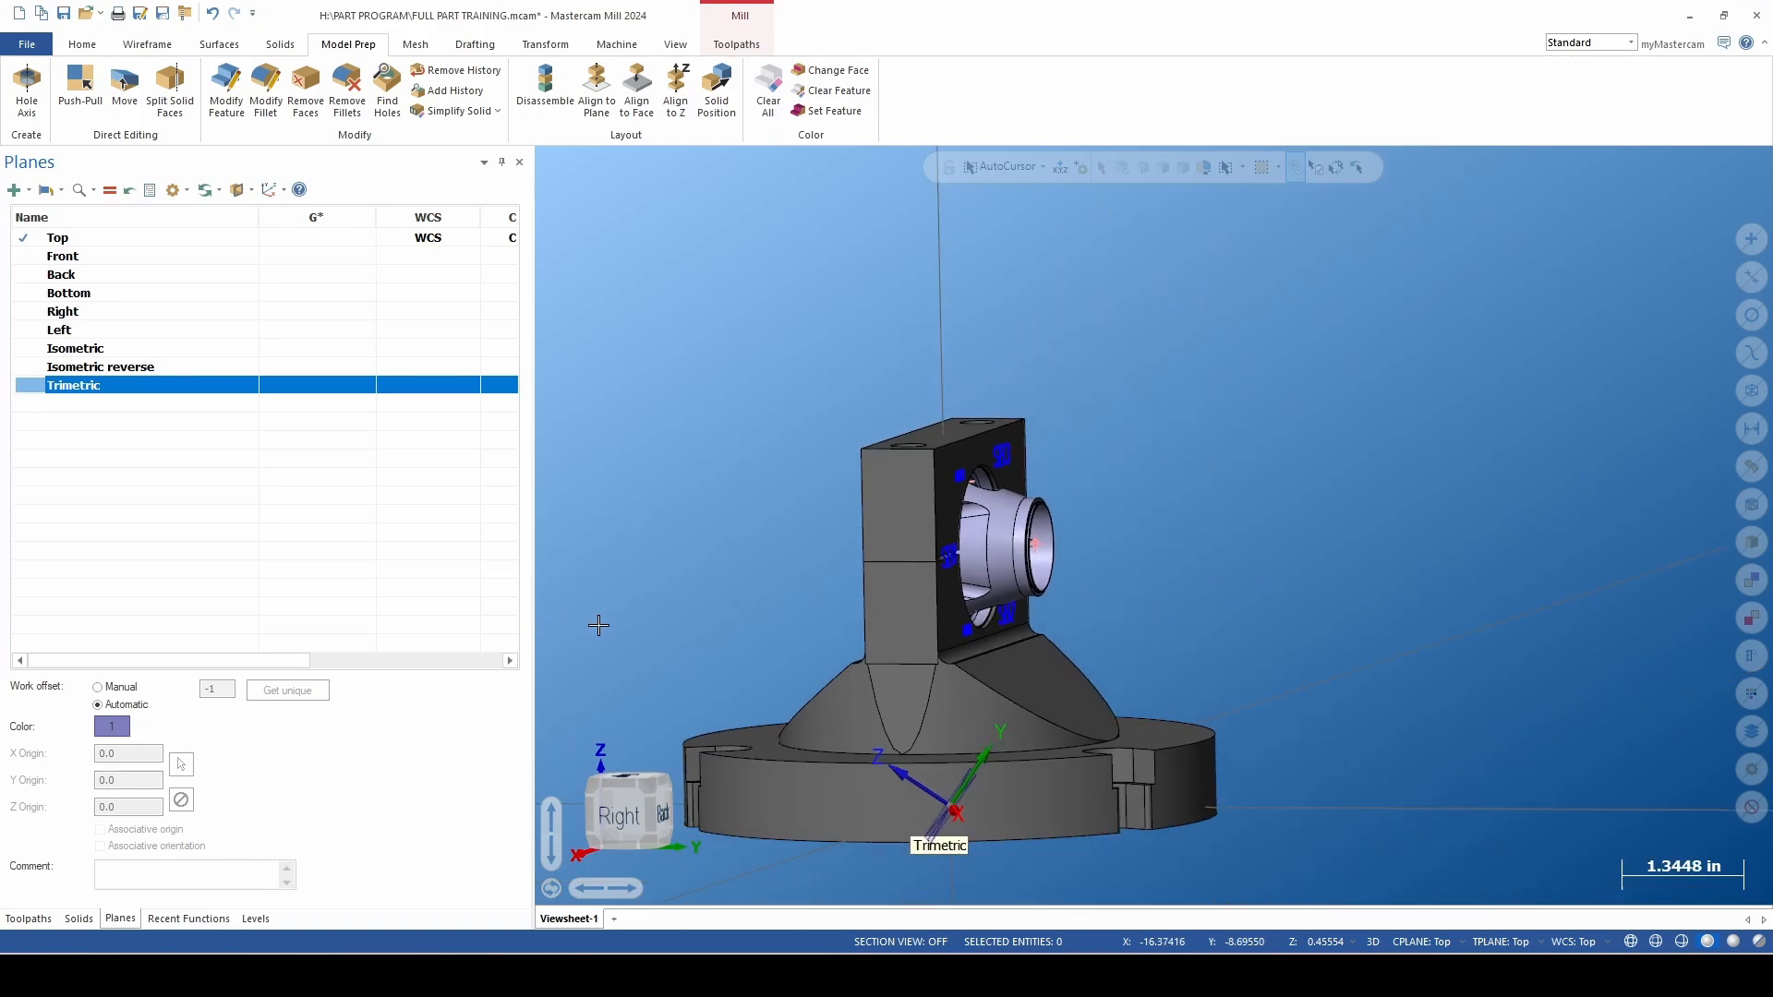
pyautogui.scroll(2, 629, 618)
pyautogui.moveTo(701, 586); pyautogui.dragTo(802, 419, button='middle')
pyautogui.scroll(-1, 802, 418)
pyautogui.scroll(-2, 702, 417)
pyautogui.rightClick(690, 416)
pyautogui.click(751, 573)
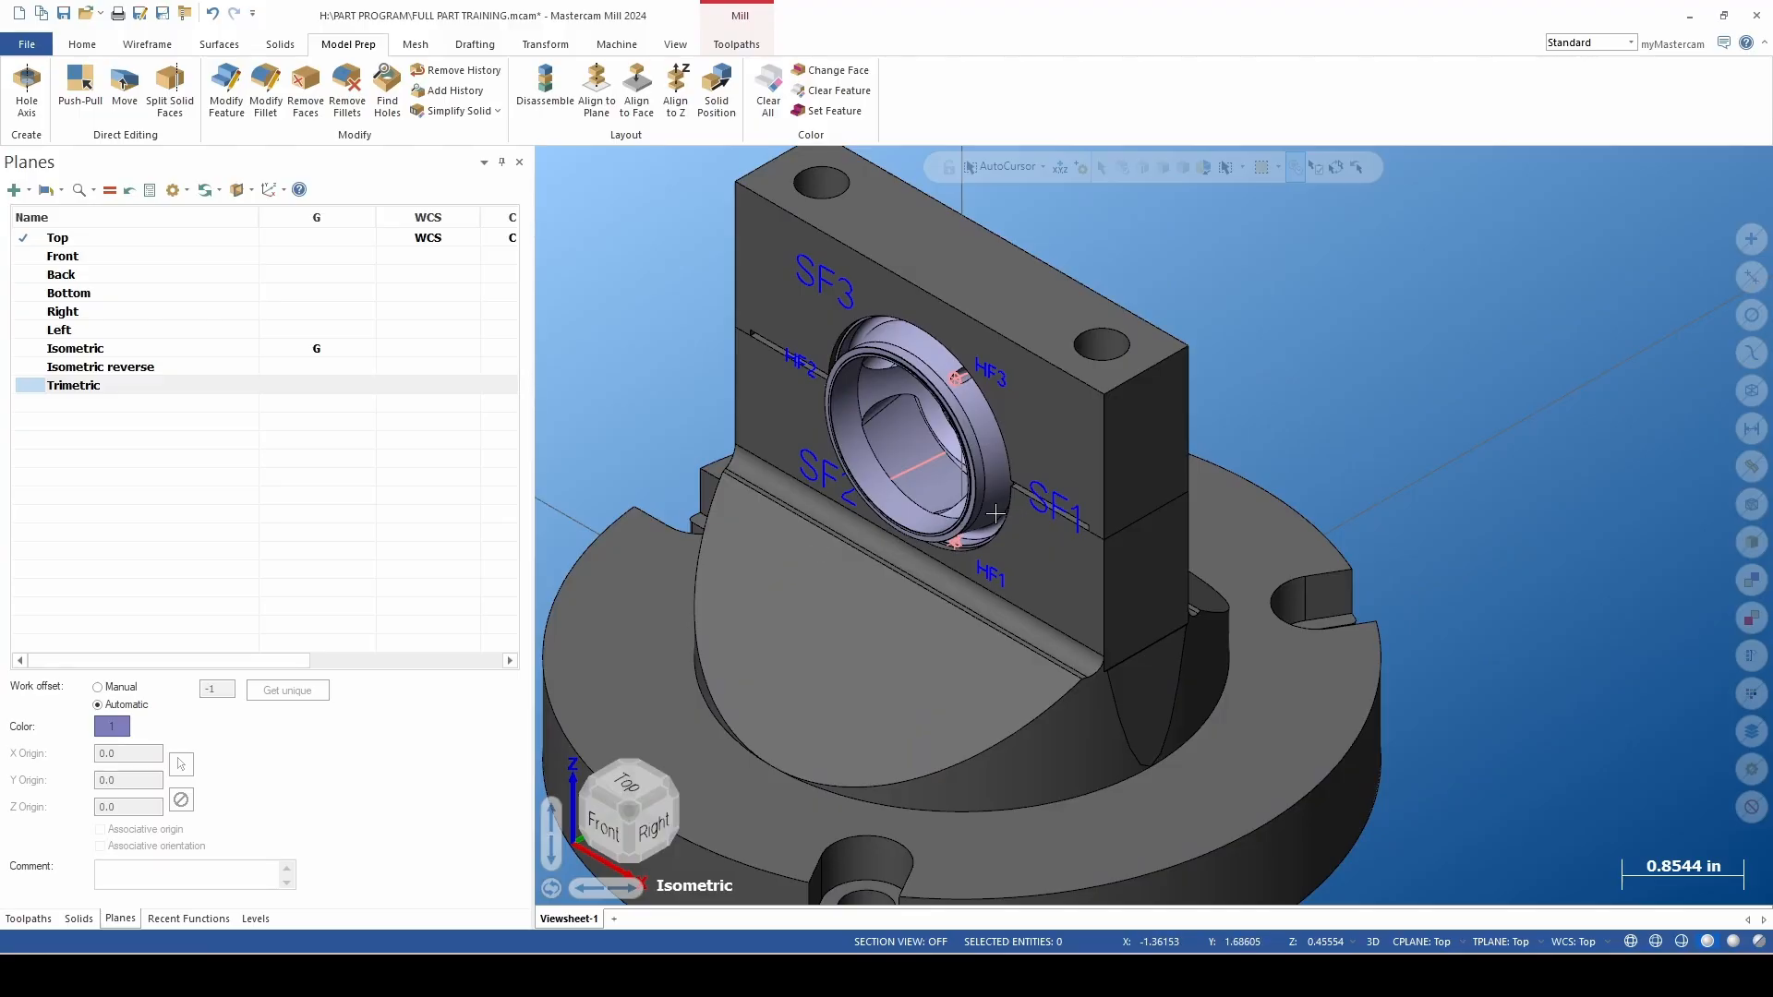
pyautogui.scroll(2, 1022, 524)
pyautogui.scroll(-2, 785, 572)
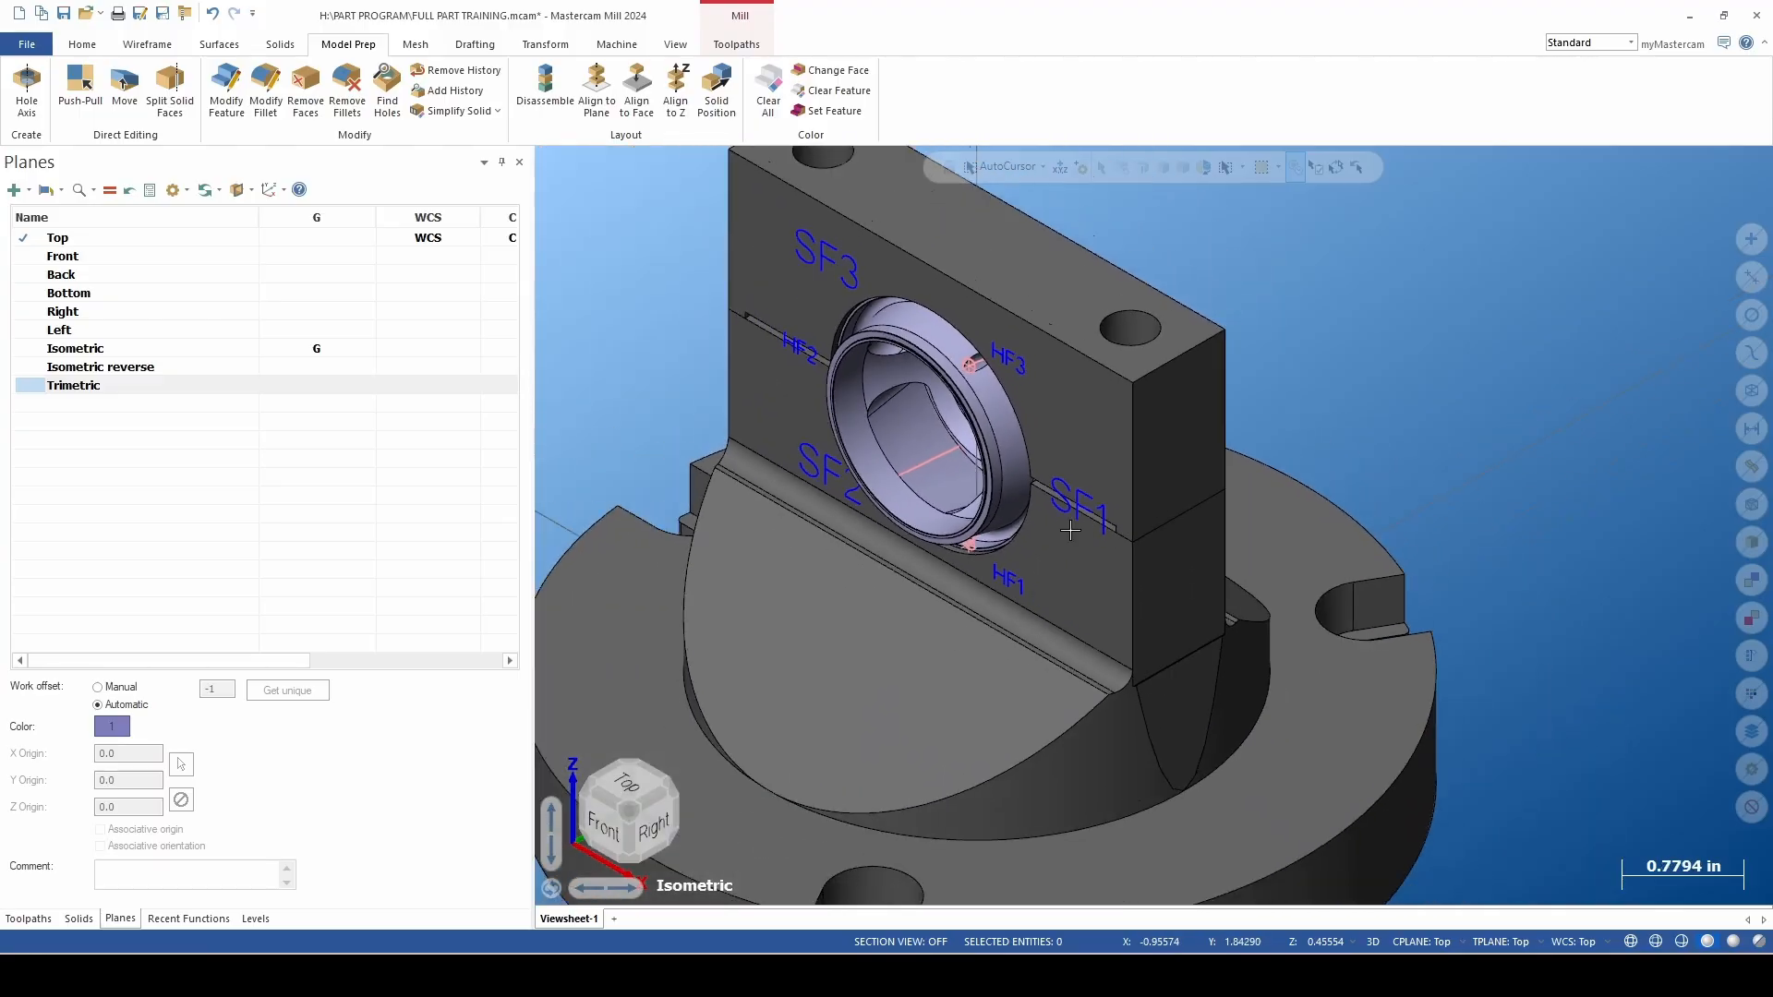
pyautogui.moveTo(770, 576); pyautogui.dragTo(970, 580, button='middle')
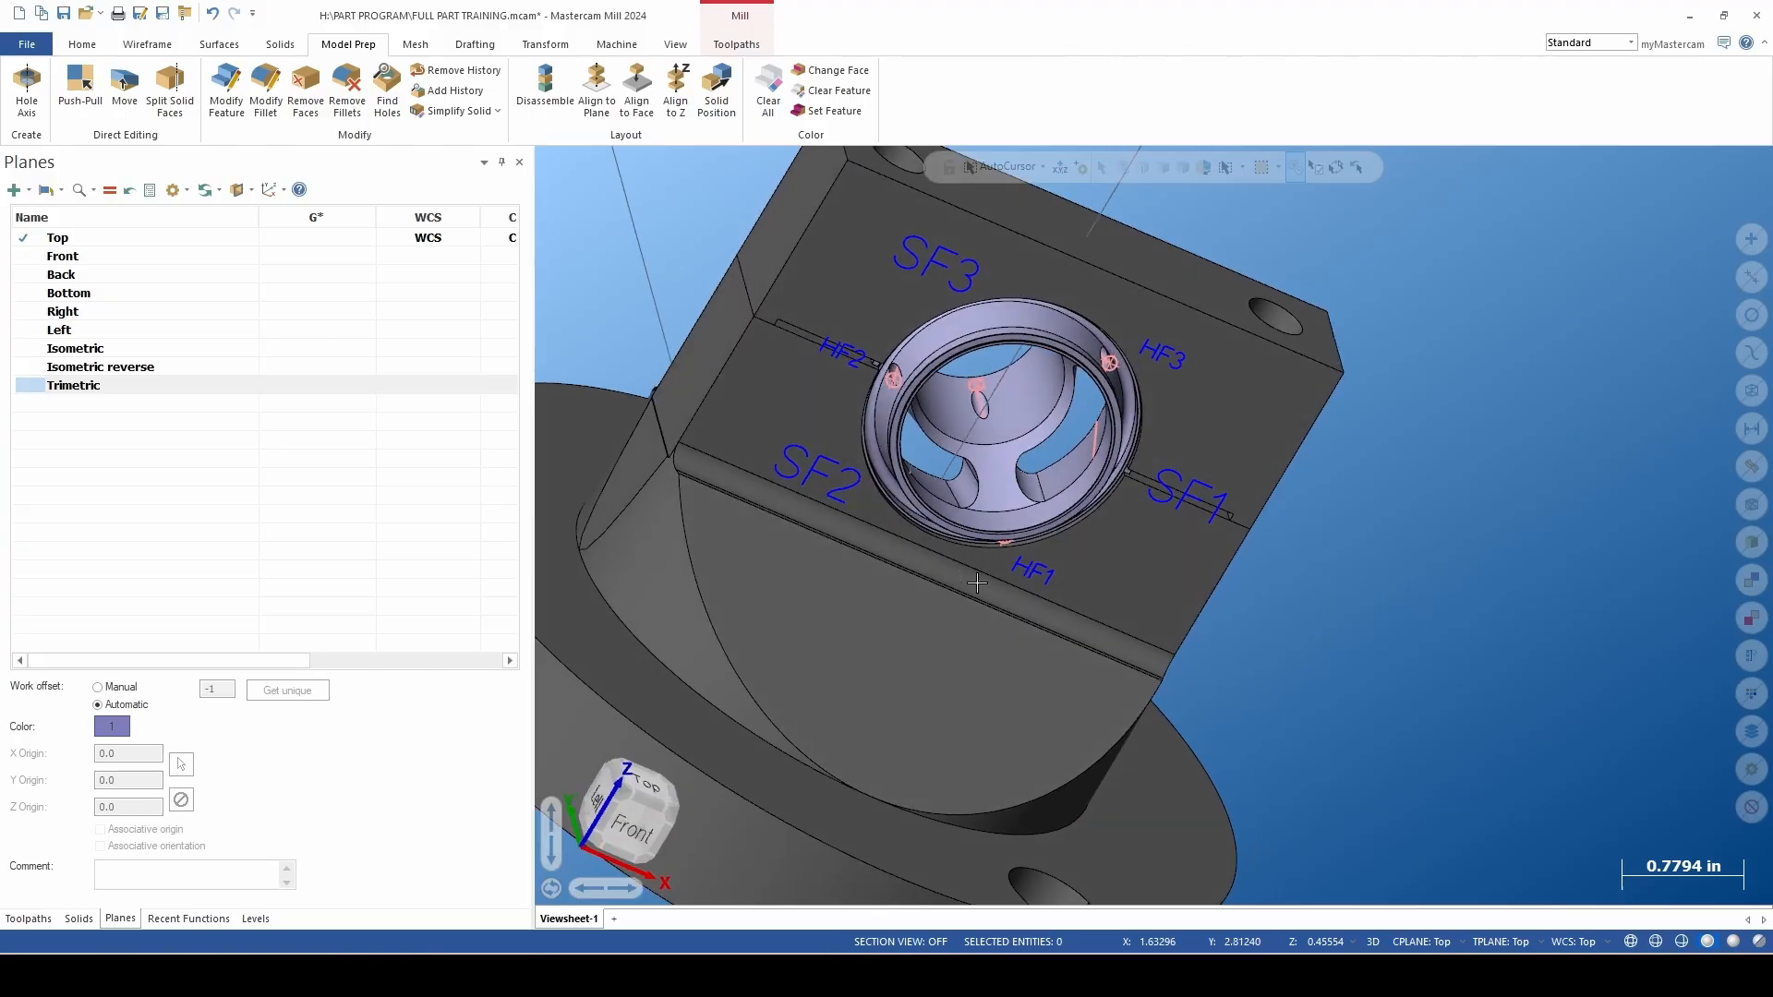
# Start a new plane from an entity normal, using the slot line beside the SF1 label.
pyautogui.click(15, 192)
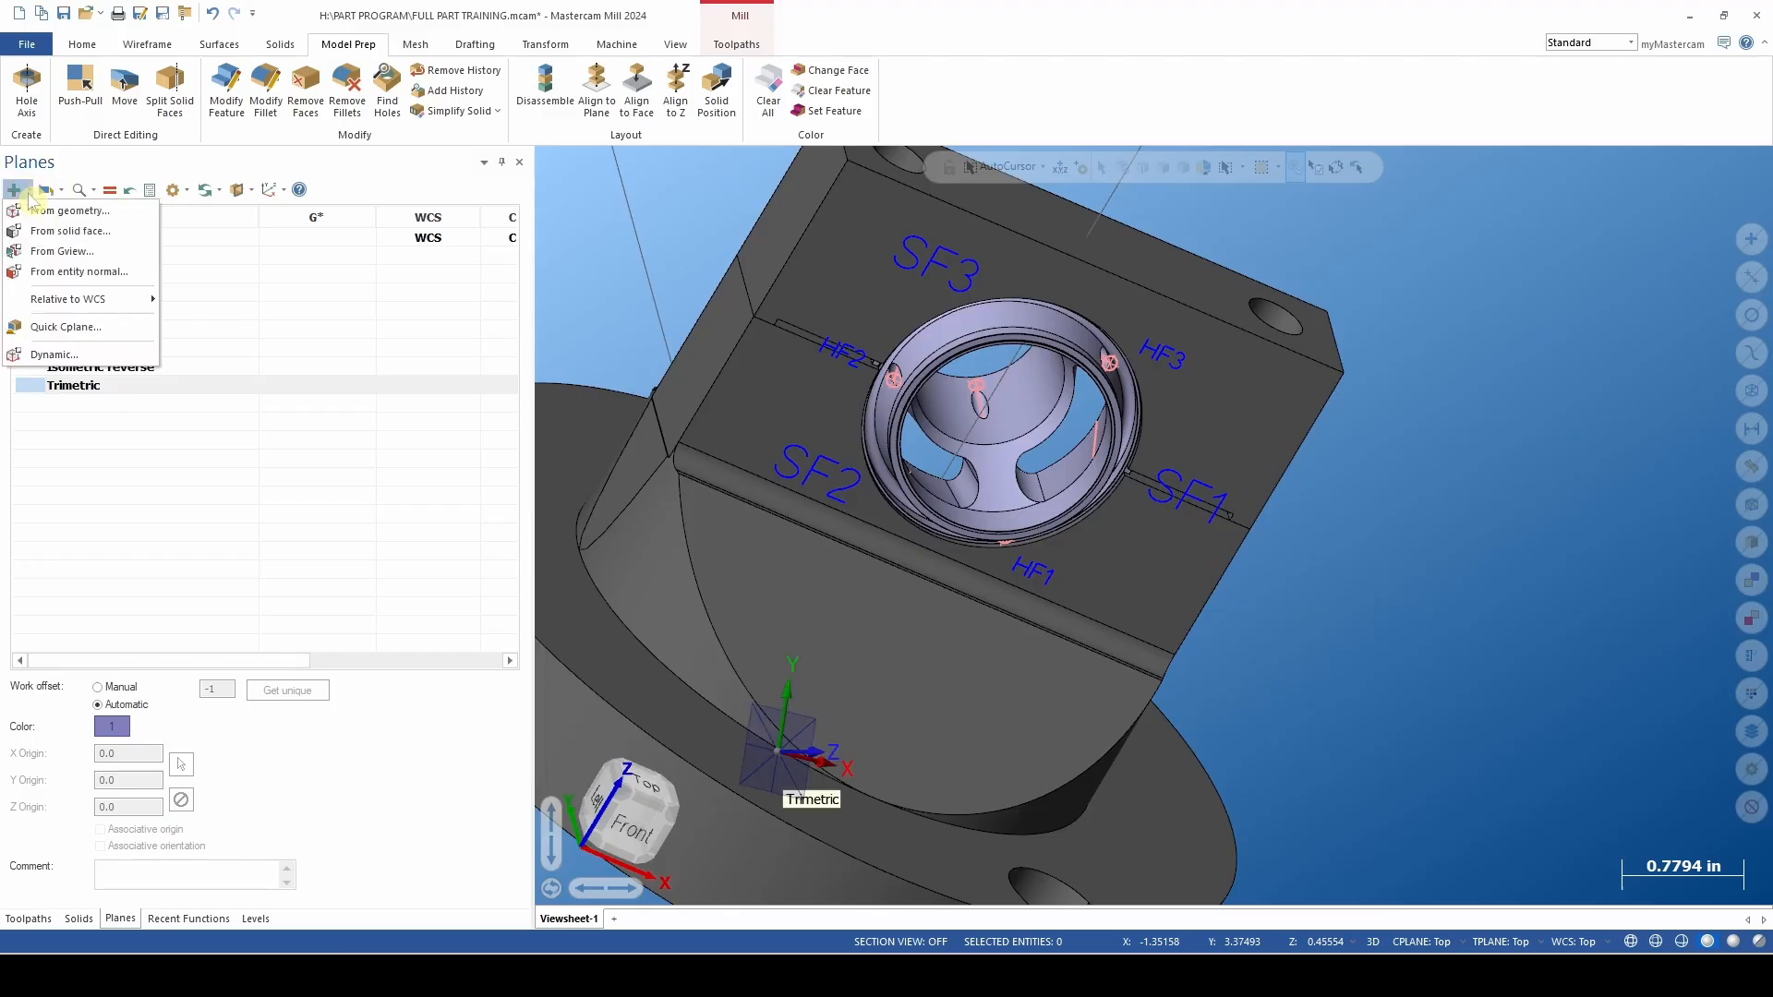
pyautogui.click(85, 274)
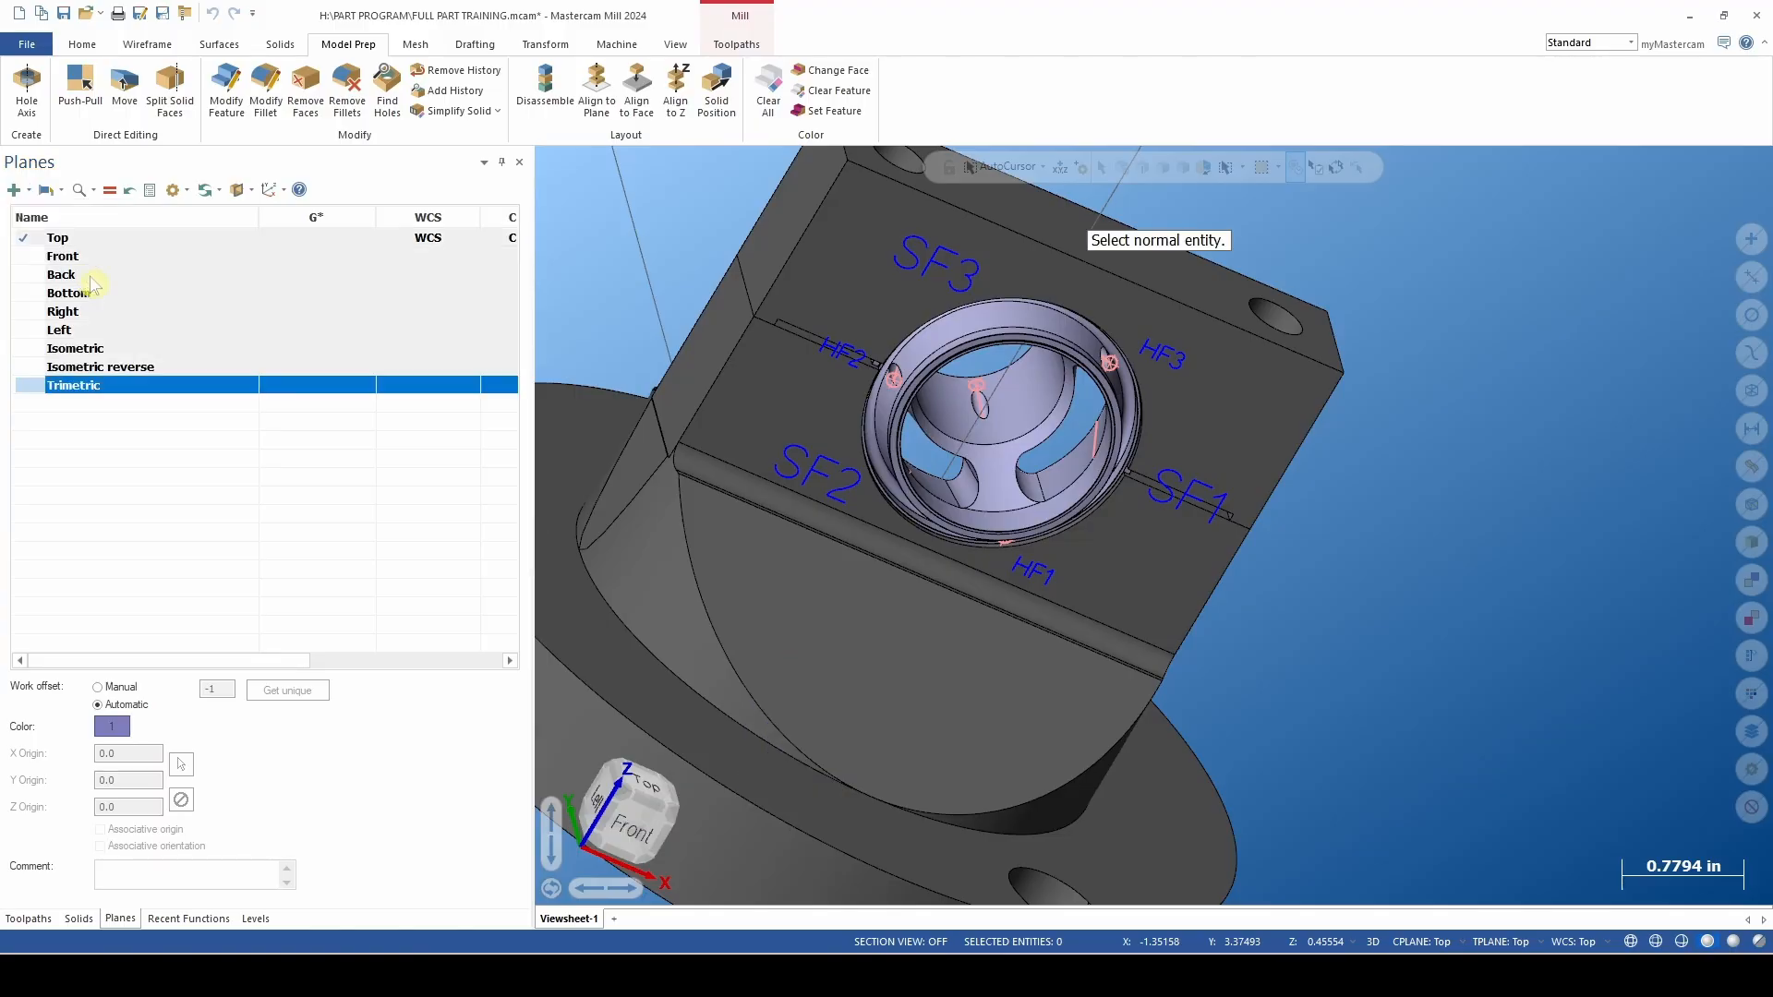
pyautogui.scroll(4, 1081, 469)
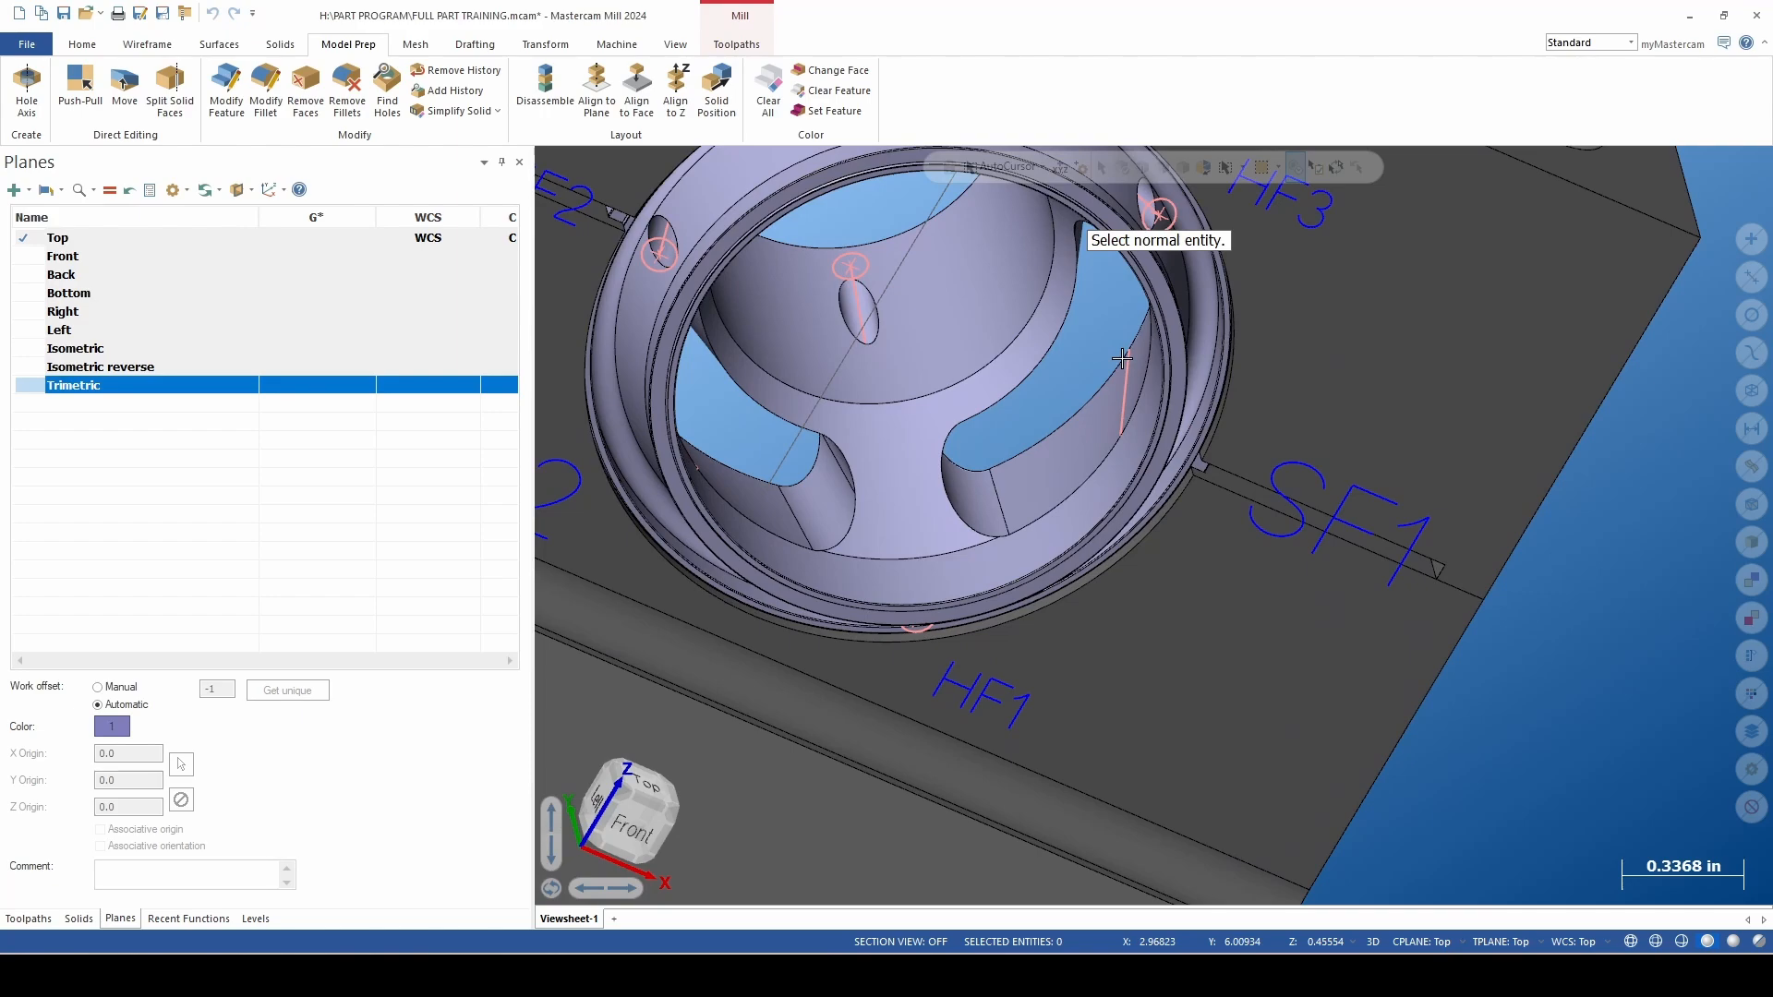
pyautogui.scroll(2, 1127, 361)
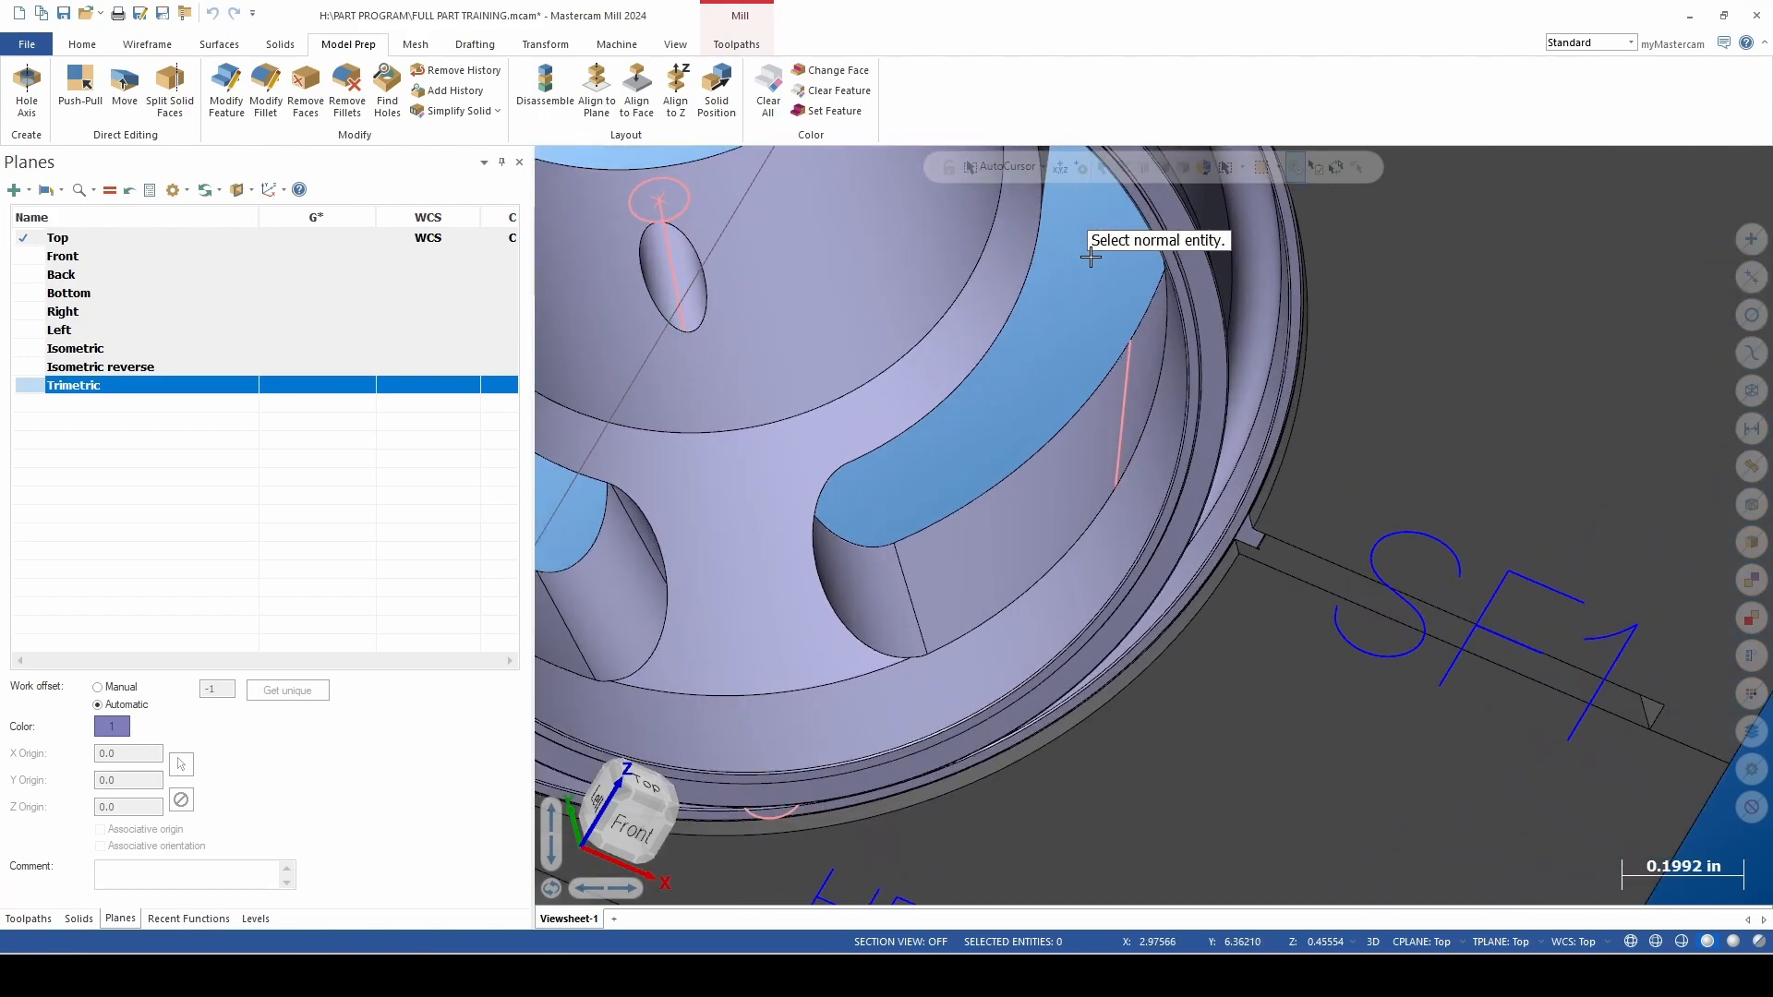
pyautogui.click(1127, 358)
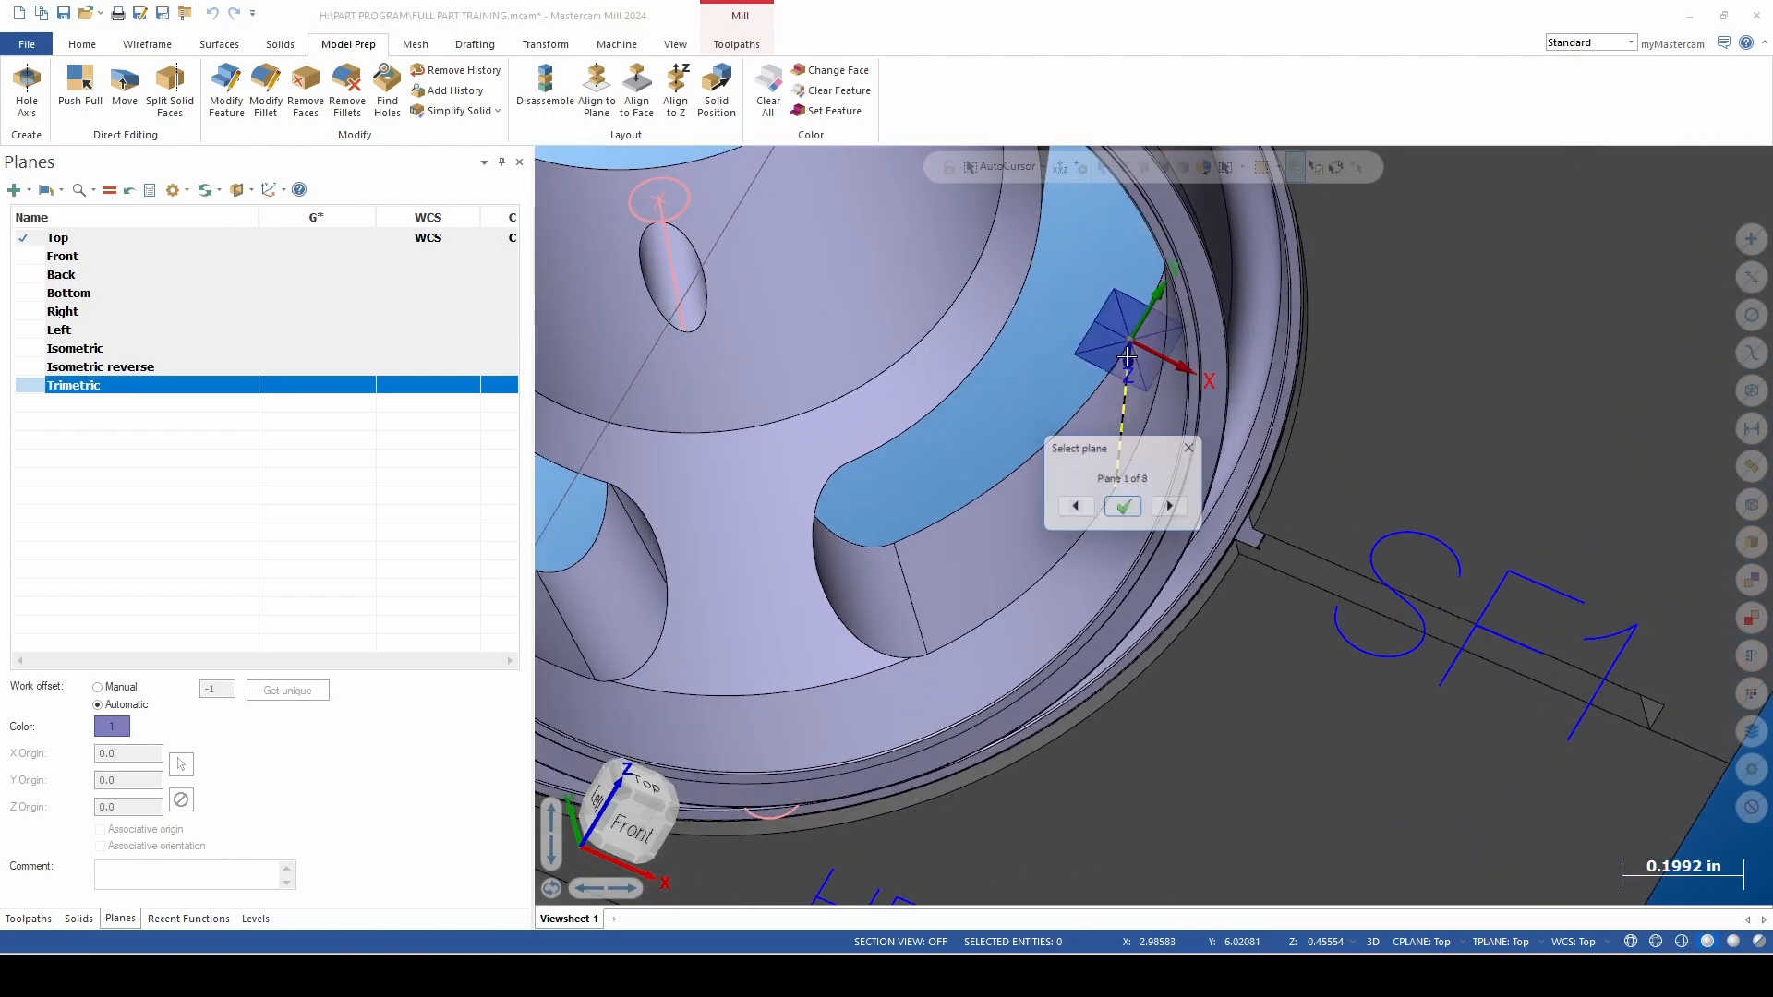
# Switch the proposed plane for the SF1 slot line to orientation 3 of 8.
pyautogui.scroll(-4, 1036, 405)
pyautogui.scroll(-2, 998, 446)
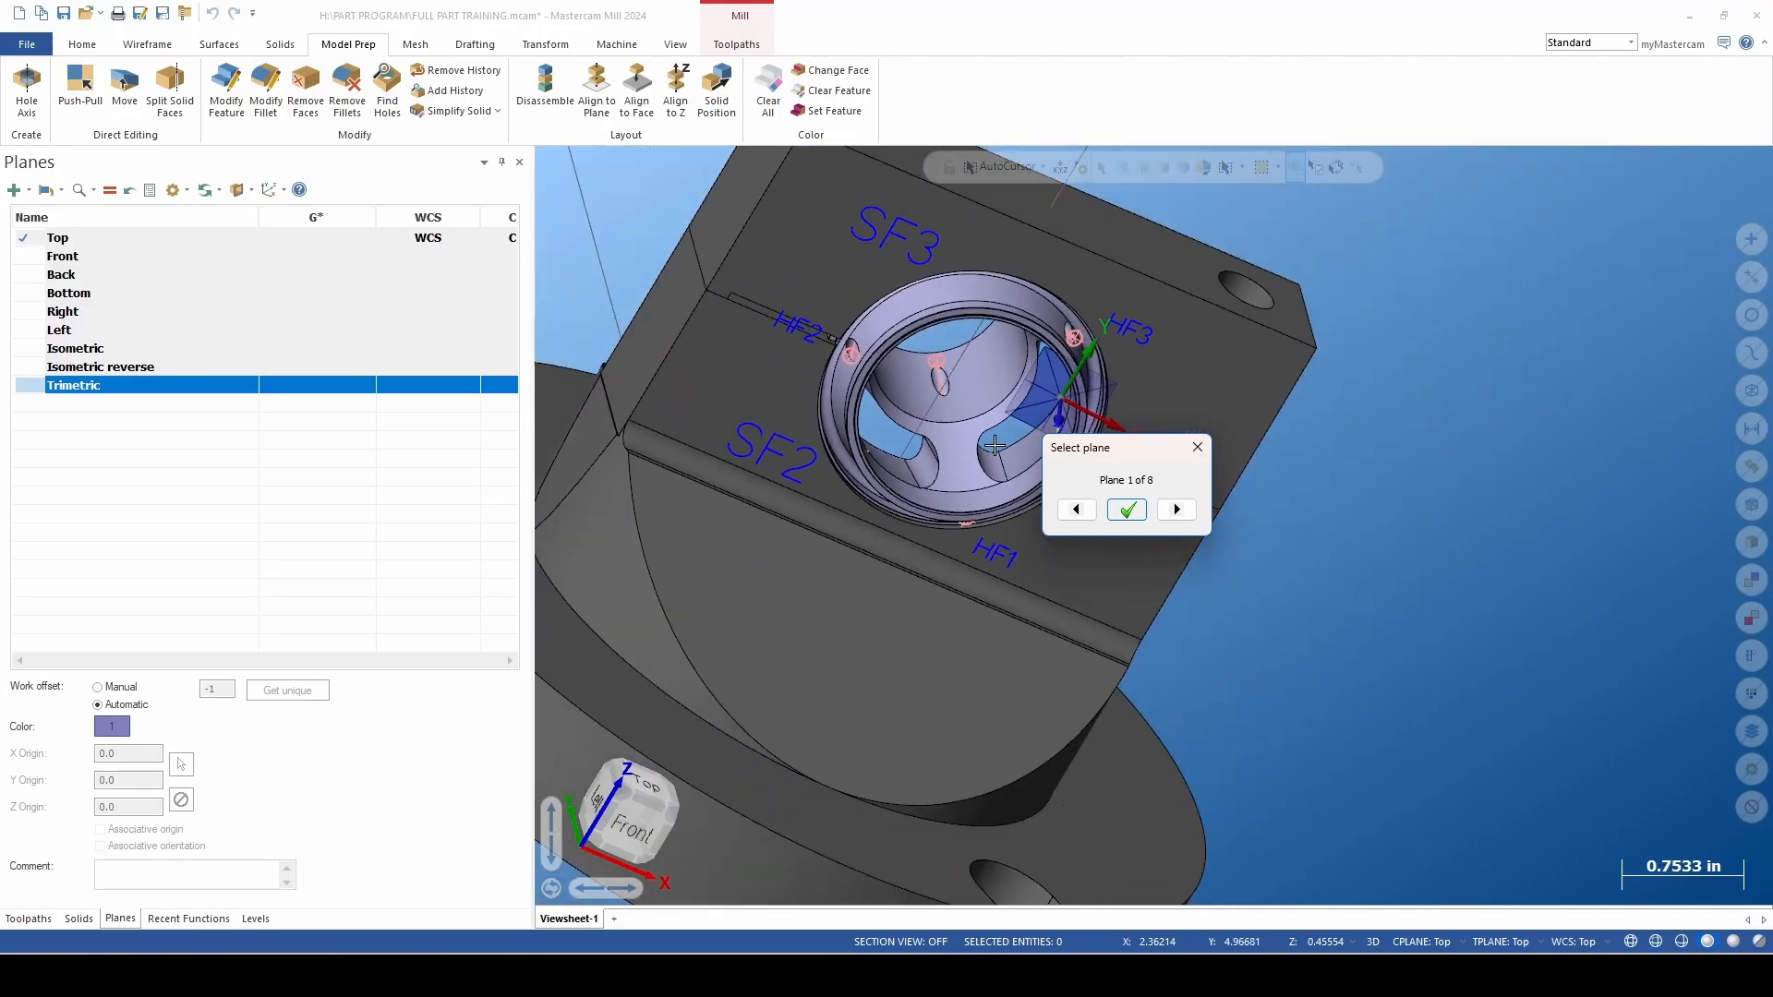
pyautogui.moveTo(974, 447); pyautogui.dragTo(1031, 400, button='middle')
pyautogui.scroll(2, 1026, 370)
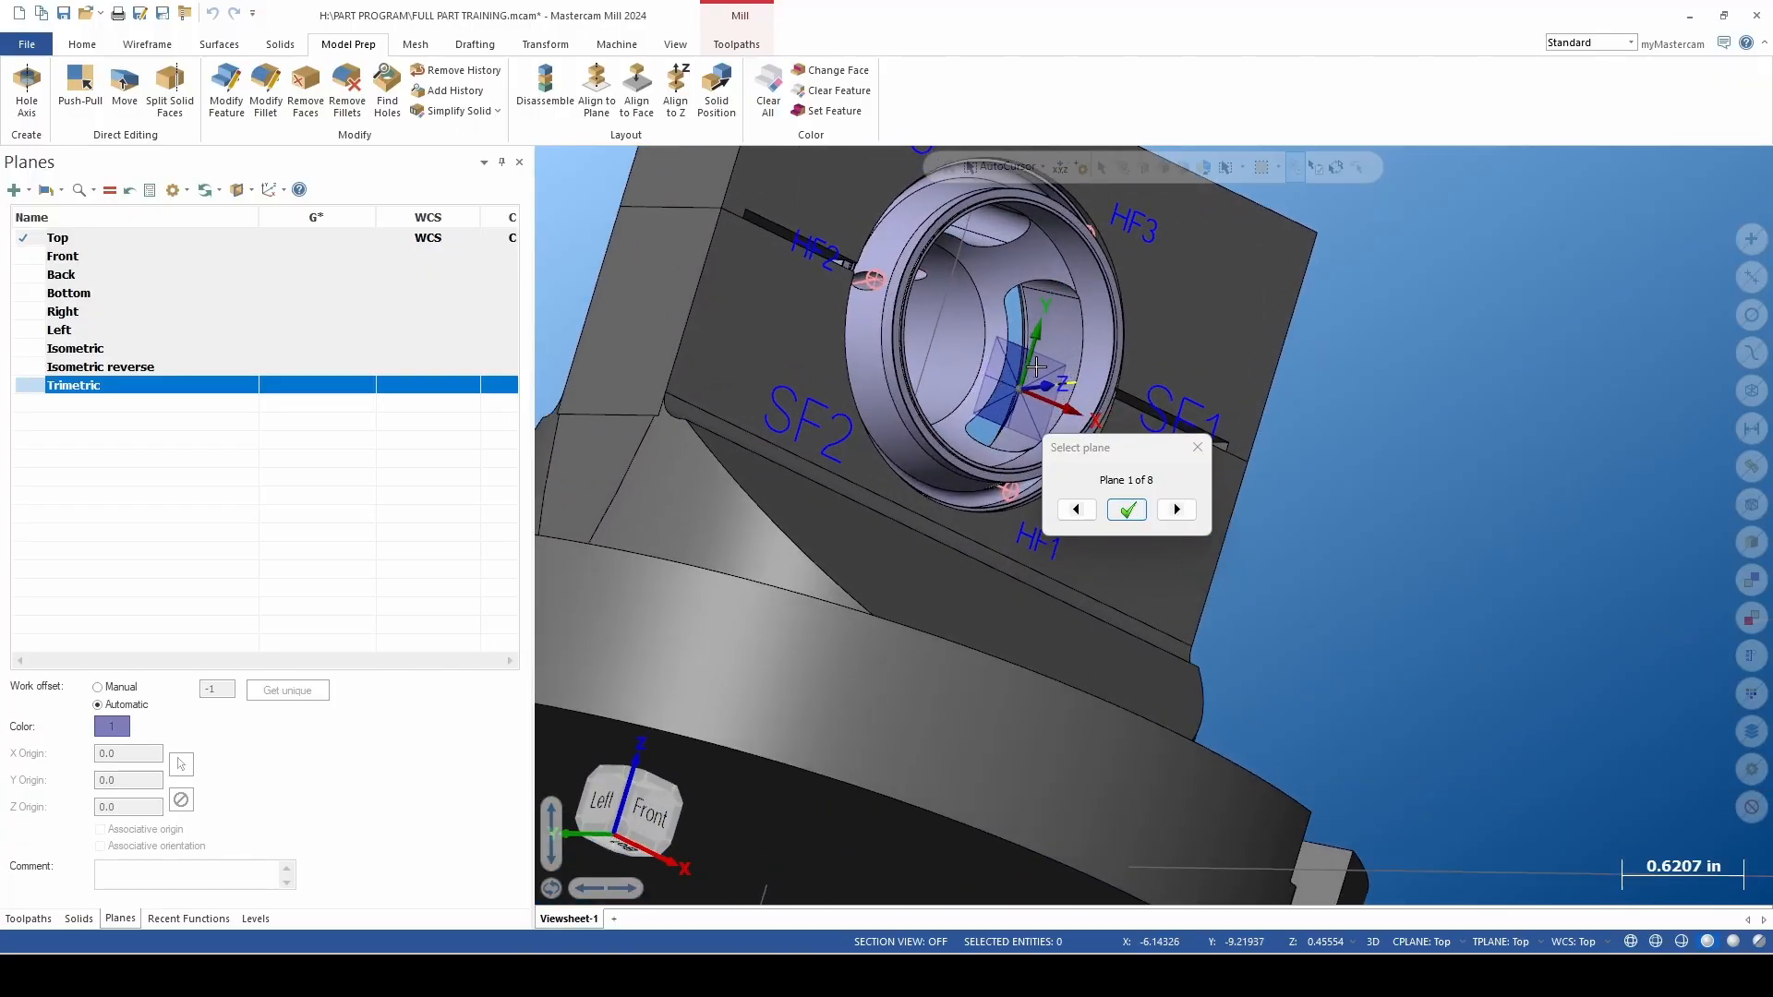
pyautogui.scroll(5, 1044, 393)
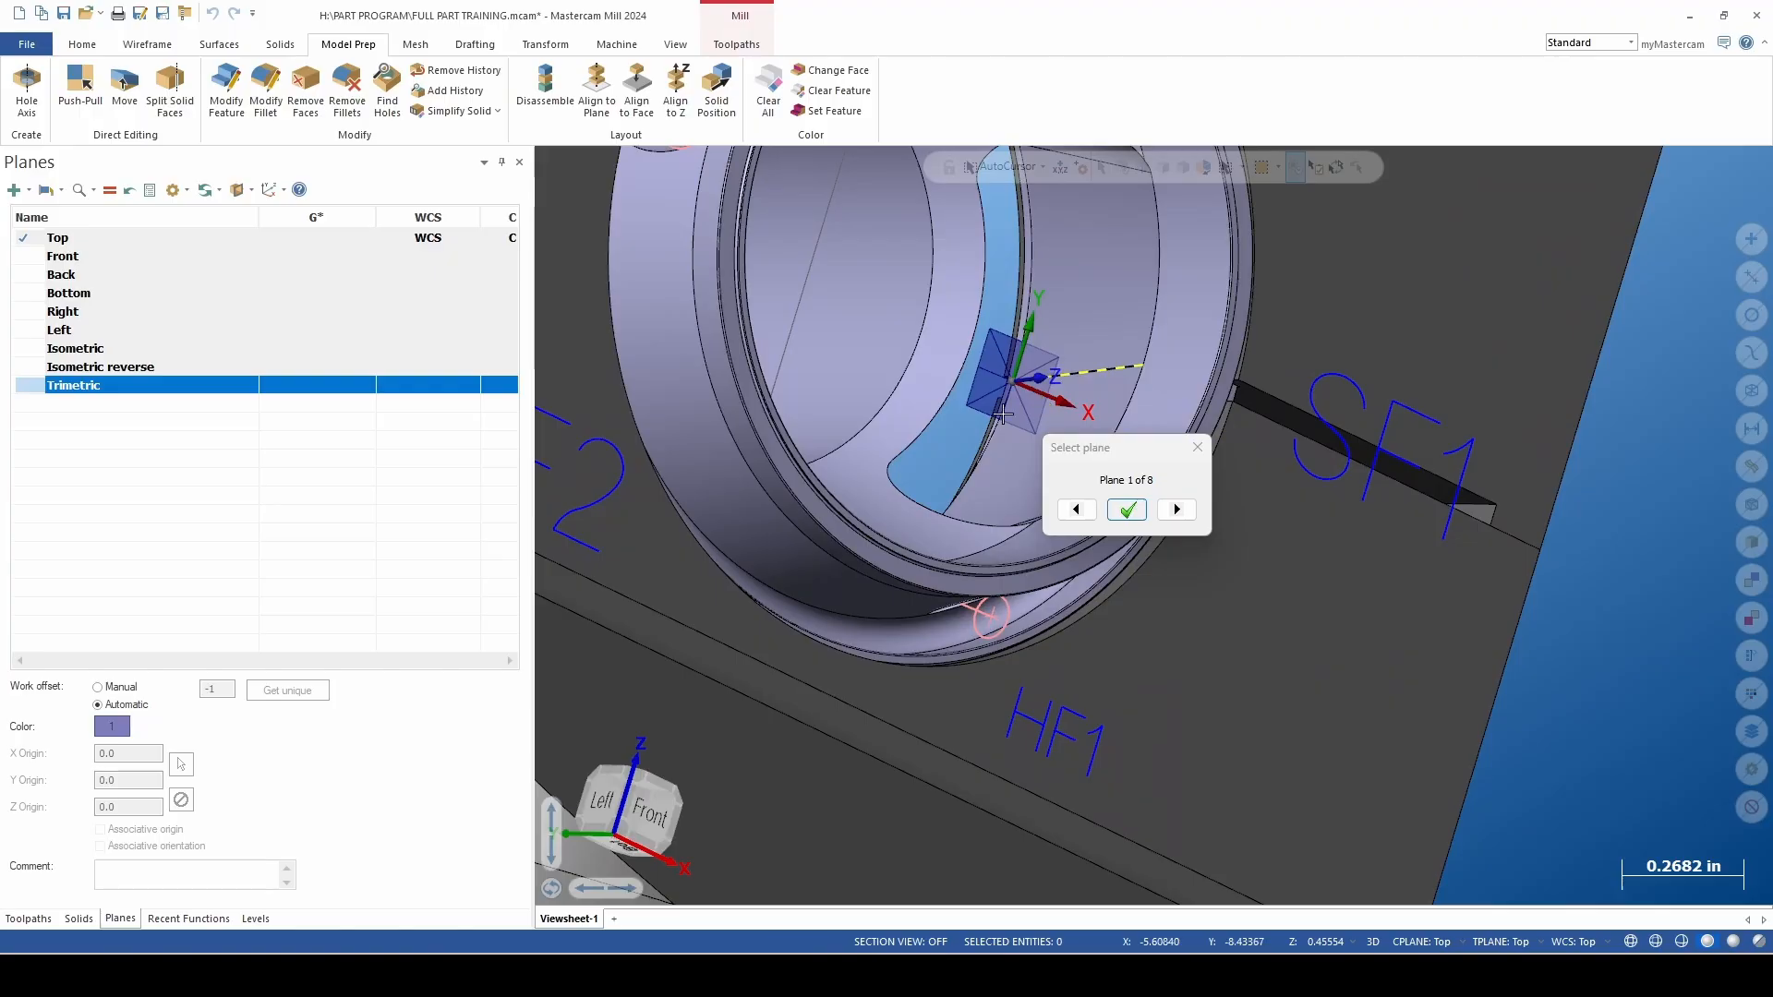
pyautogui.scroll(-3, 1018, 392)
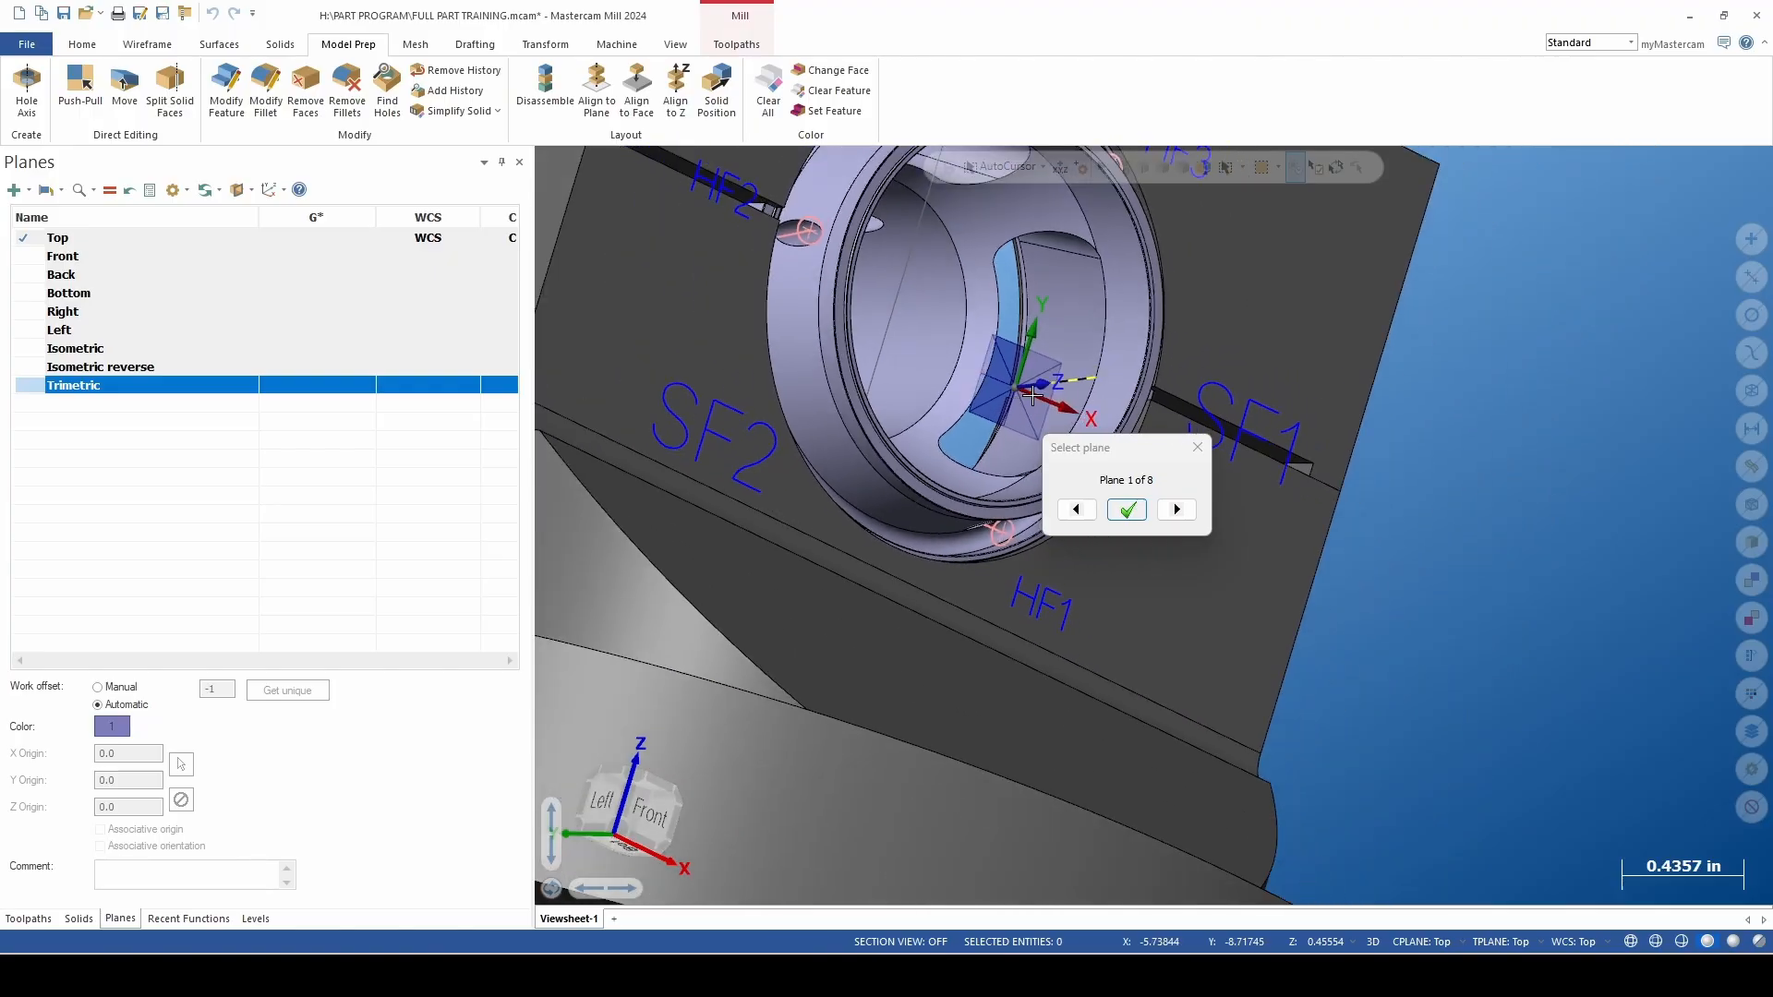
pyautogui.scroll(-1, 1032, 396)
pyautogui.scroll(1, 1032, 397)
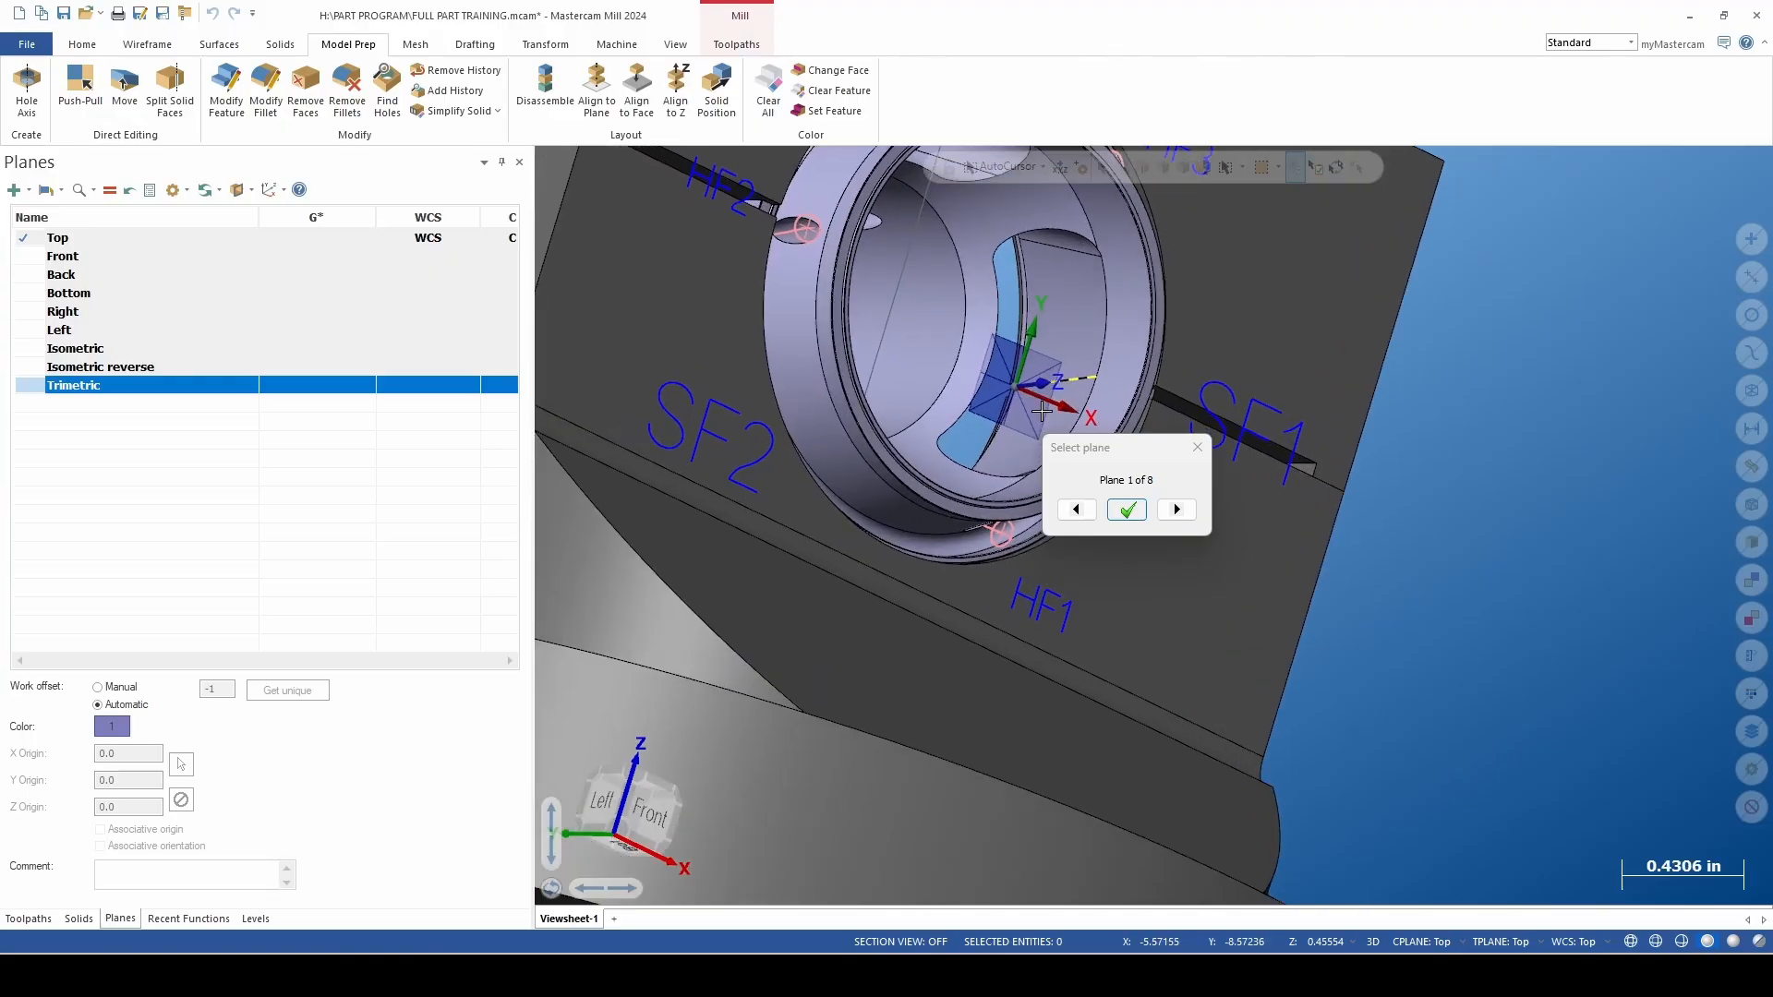
pyautogui.click(1180, 510)
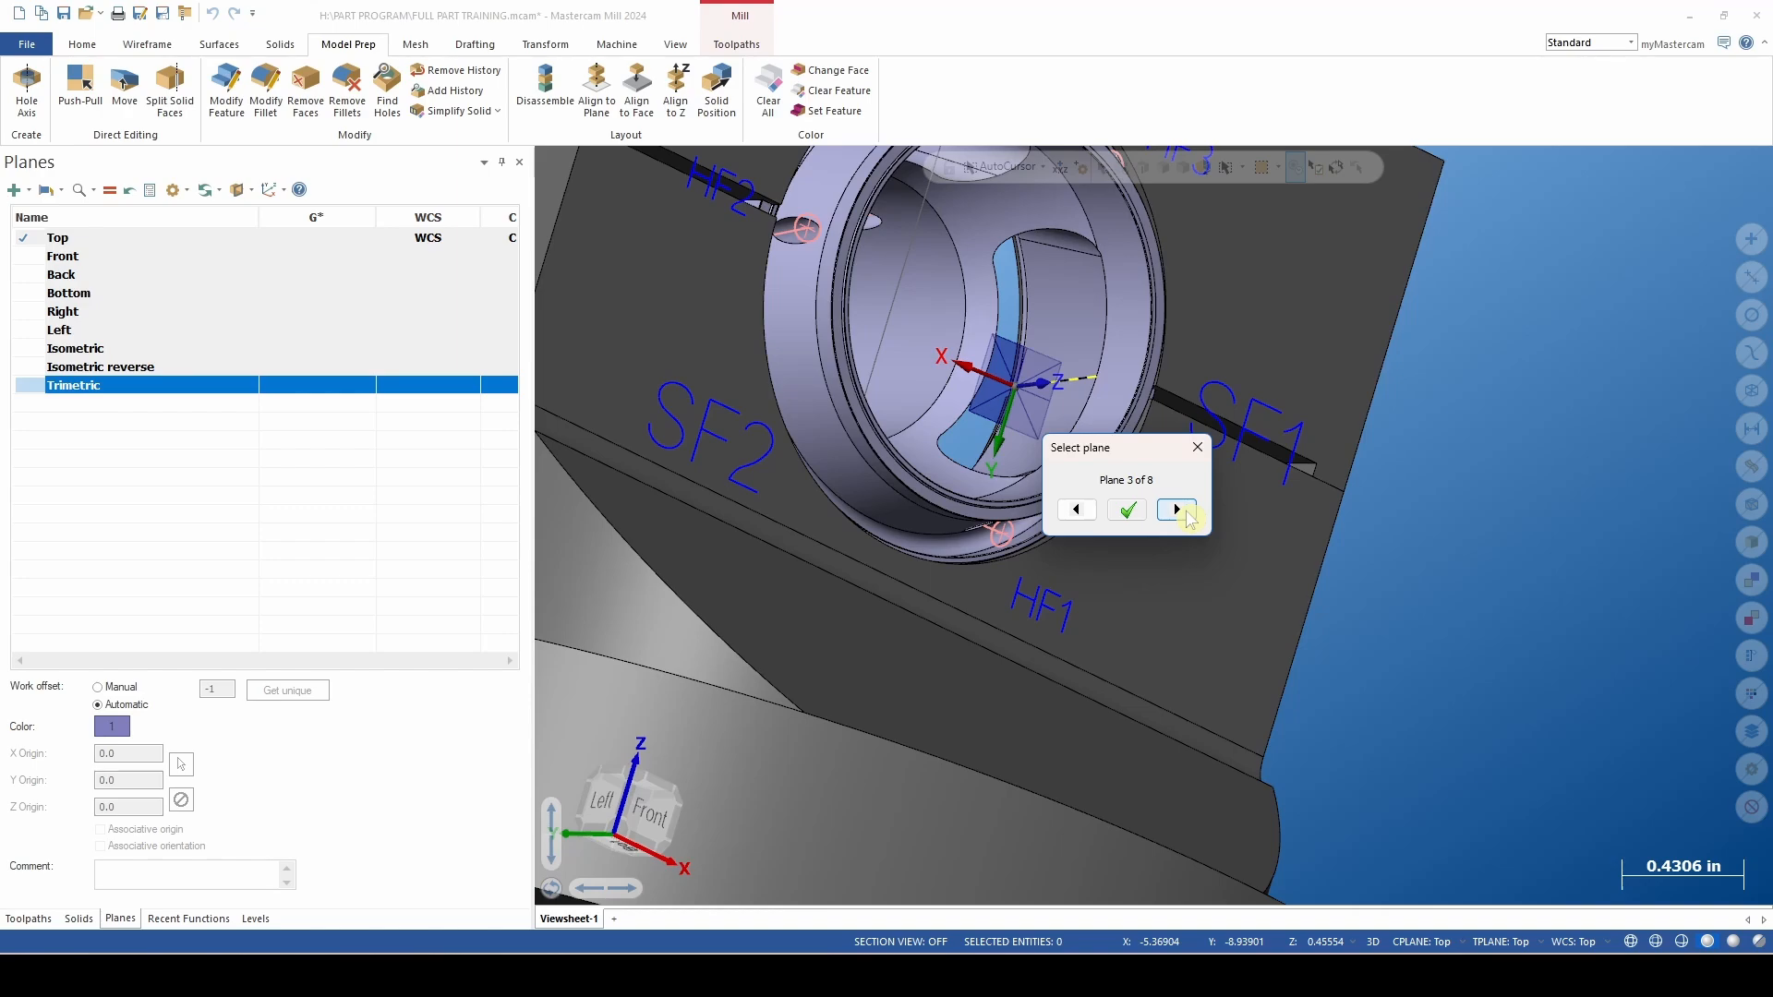
pyautogui.click(1178, 510)
# Examine the proposed SF1 plane's X, Y and Z axis directions with the fixture viewed upside down.
pyautogui.moveTo(943, 460); pyautogui.dragTo(1058, 736, button='middle')
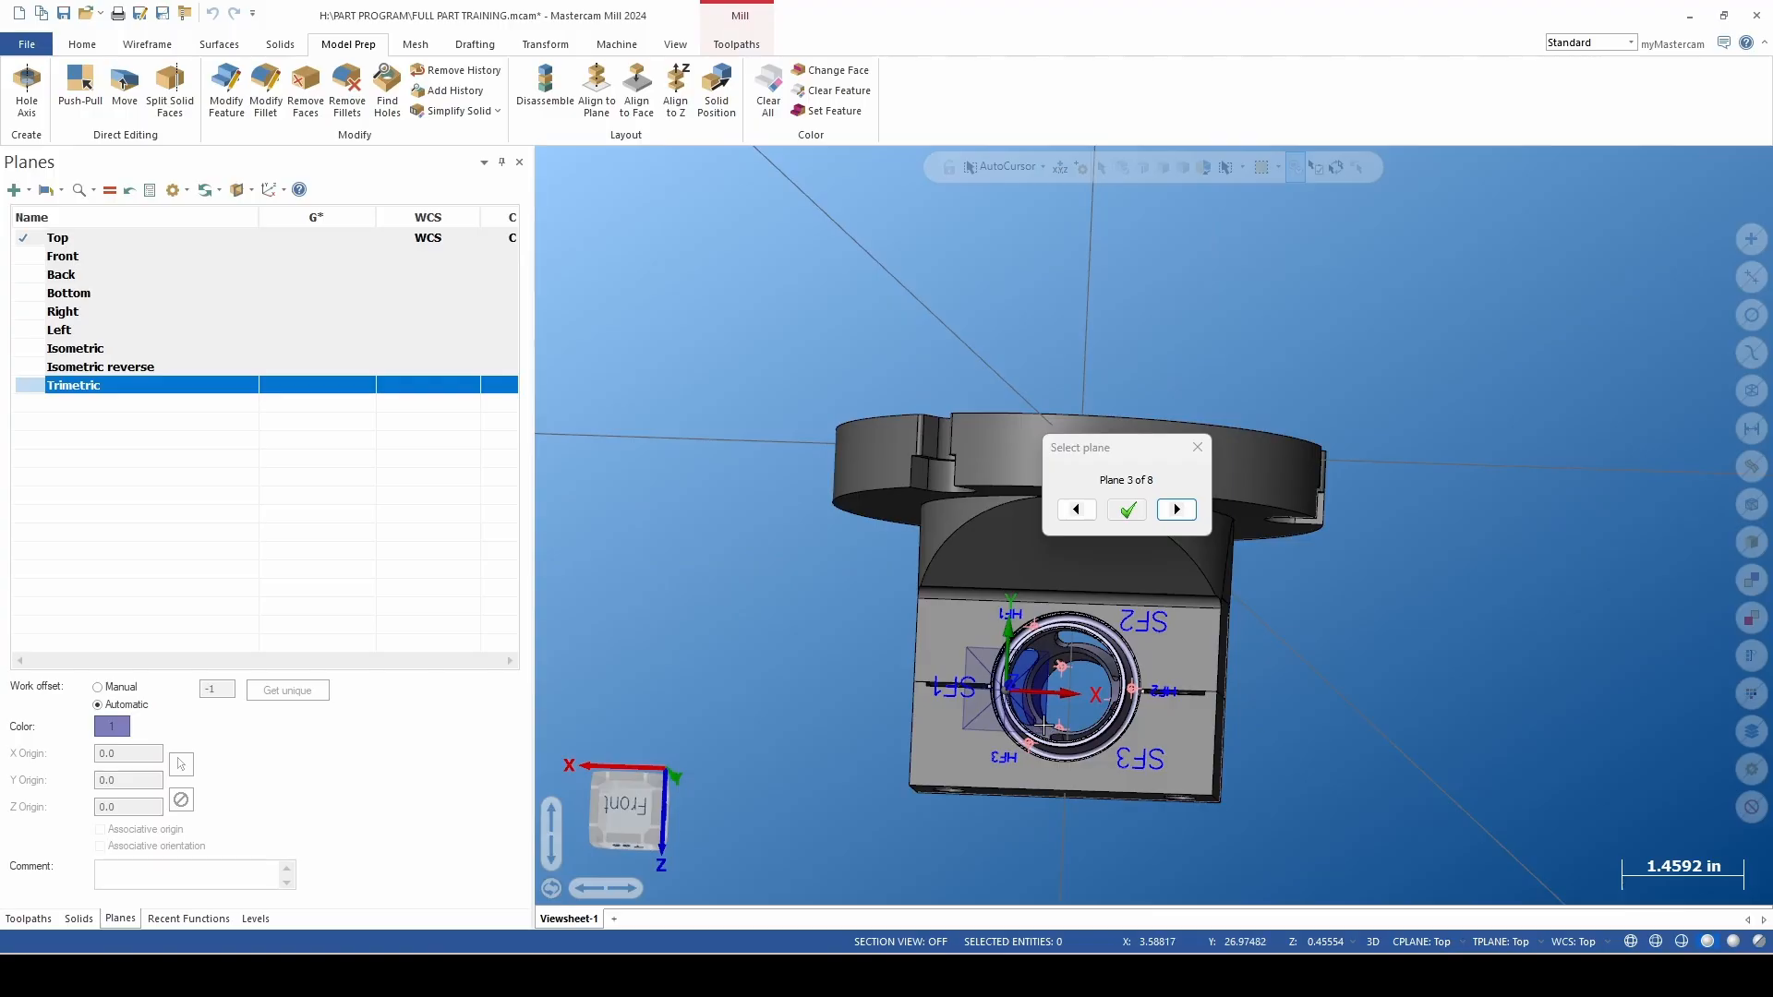
pyautogui.scroll(4, 1054, 716)
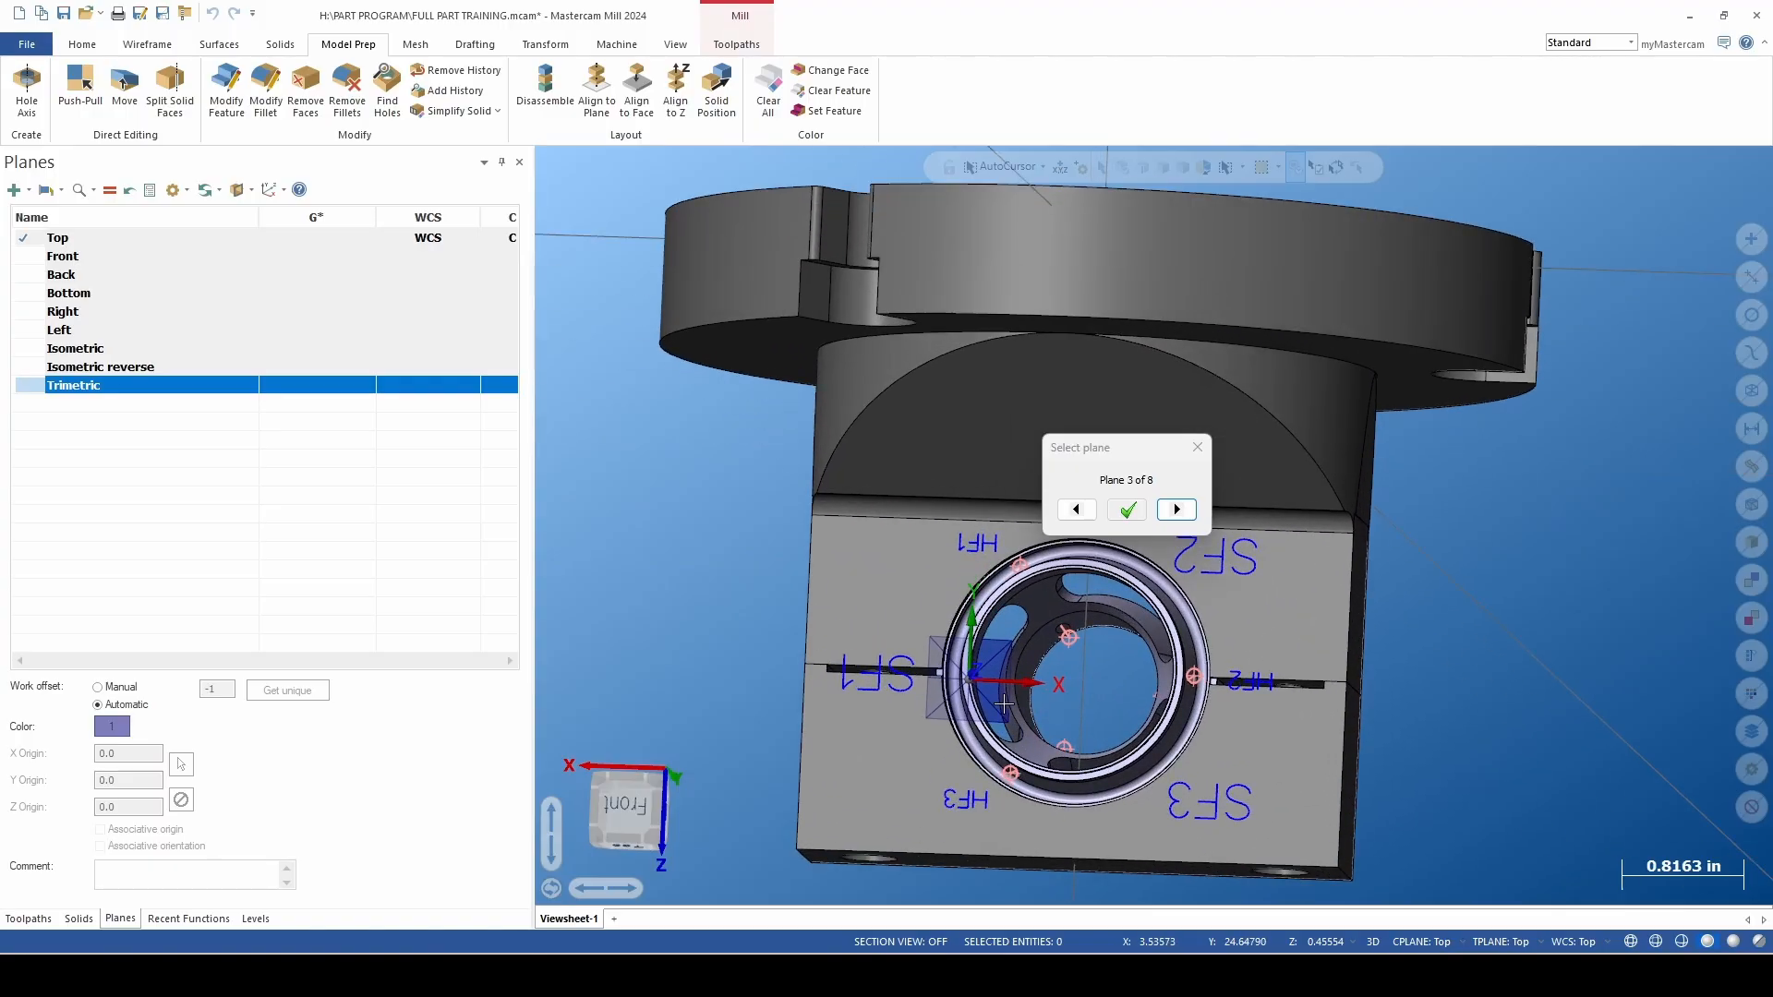
pyautogui.moveTo(985, 684); pyautogui.dragTo(859, 698, button='middle')
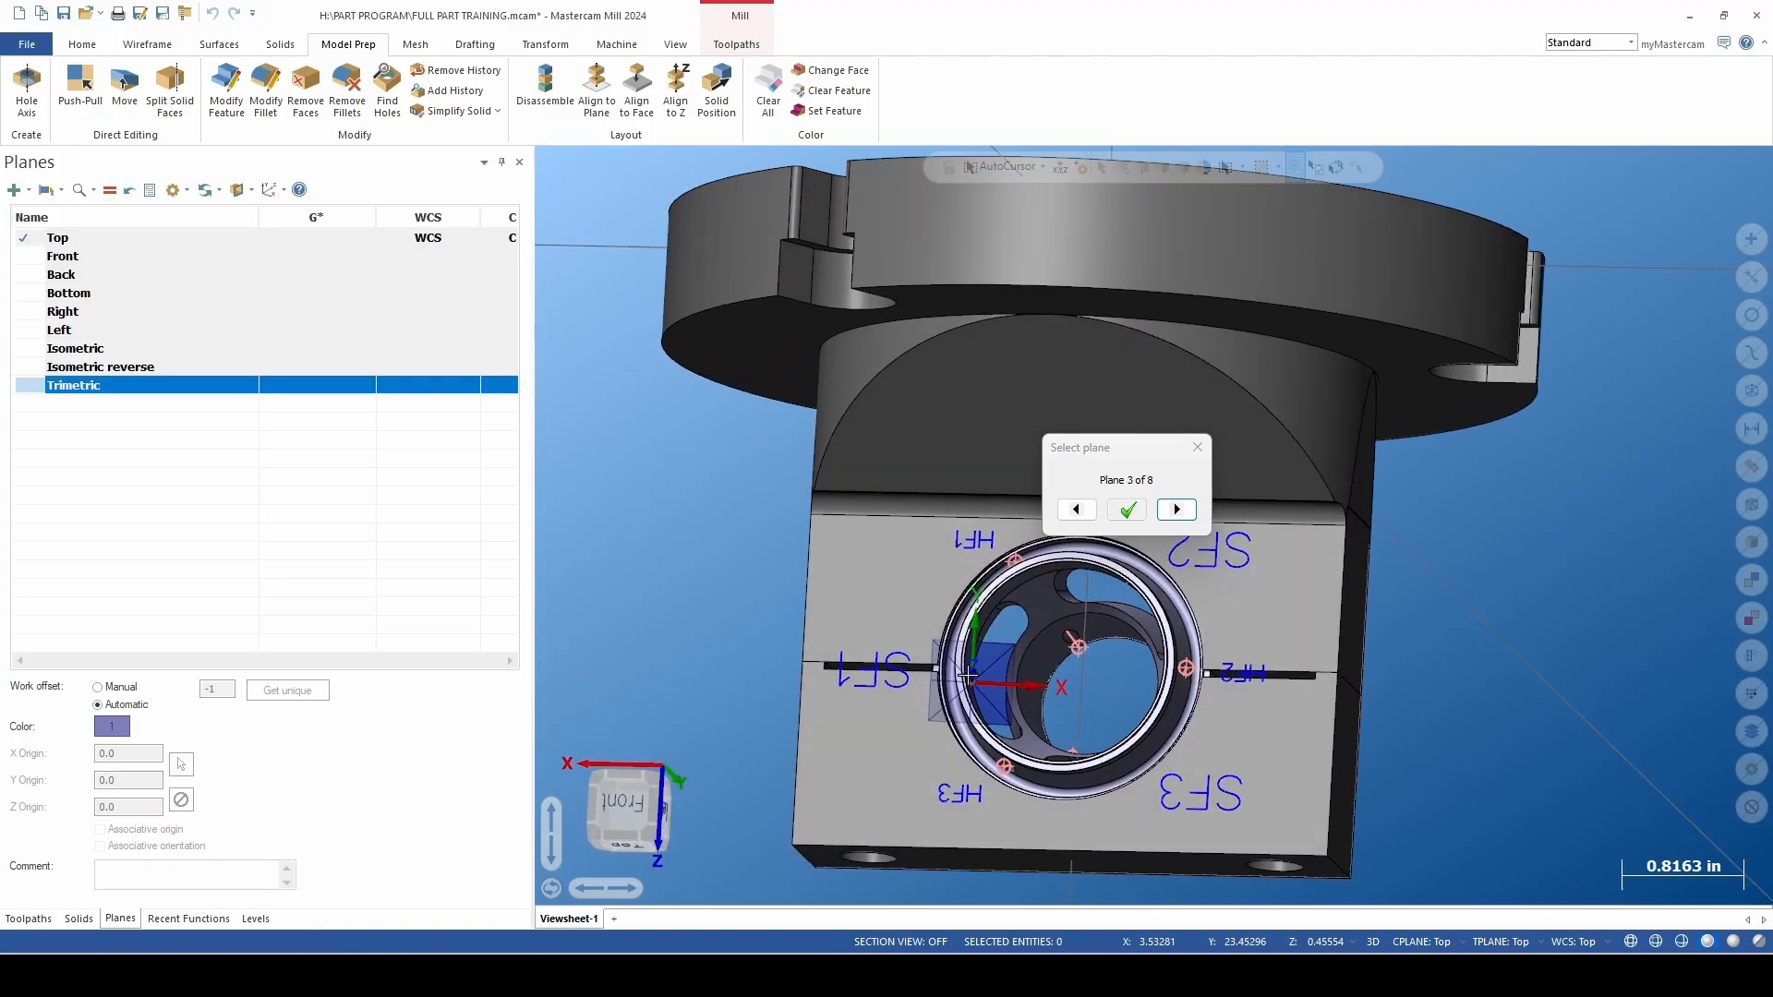
pyautogui.scroll(-3, 847, 699)
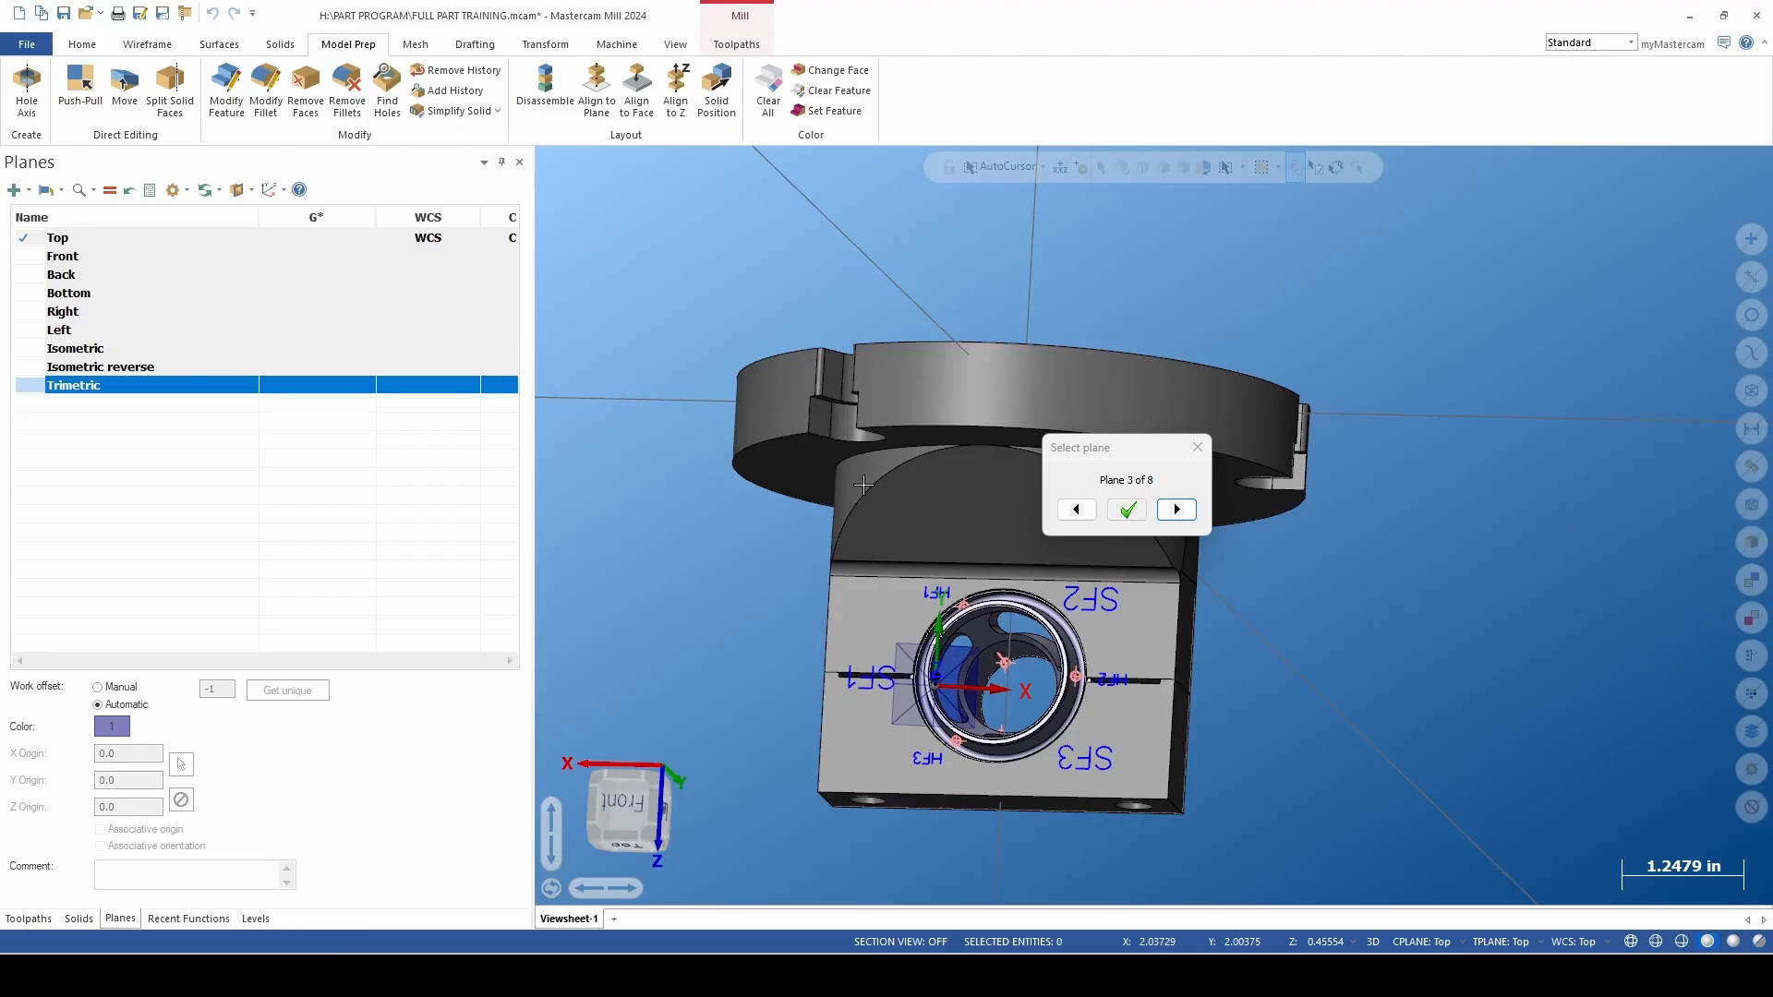
pyautogui.scroll(-2, 881, 528)
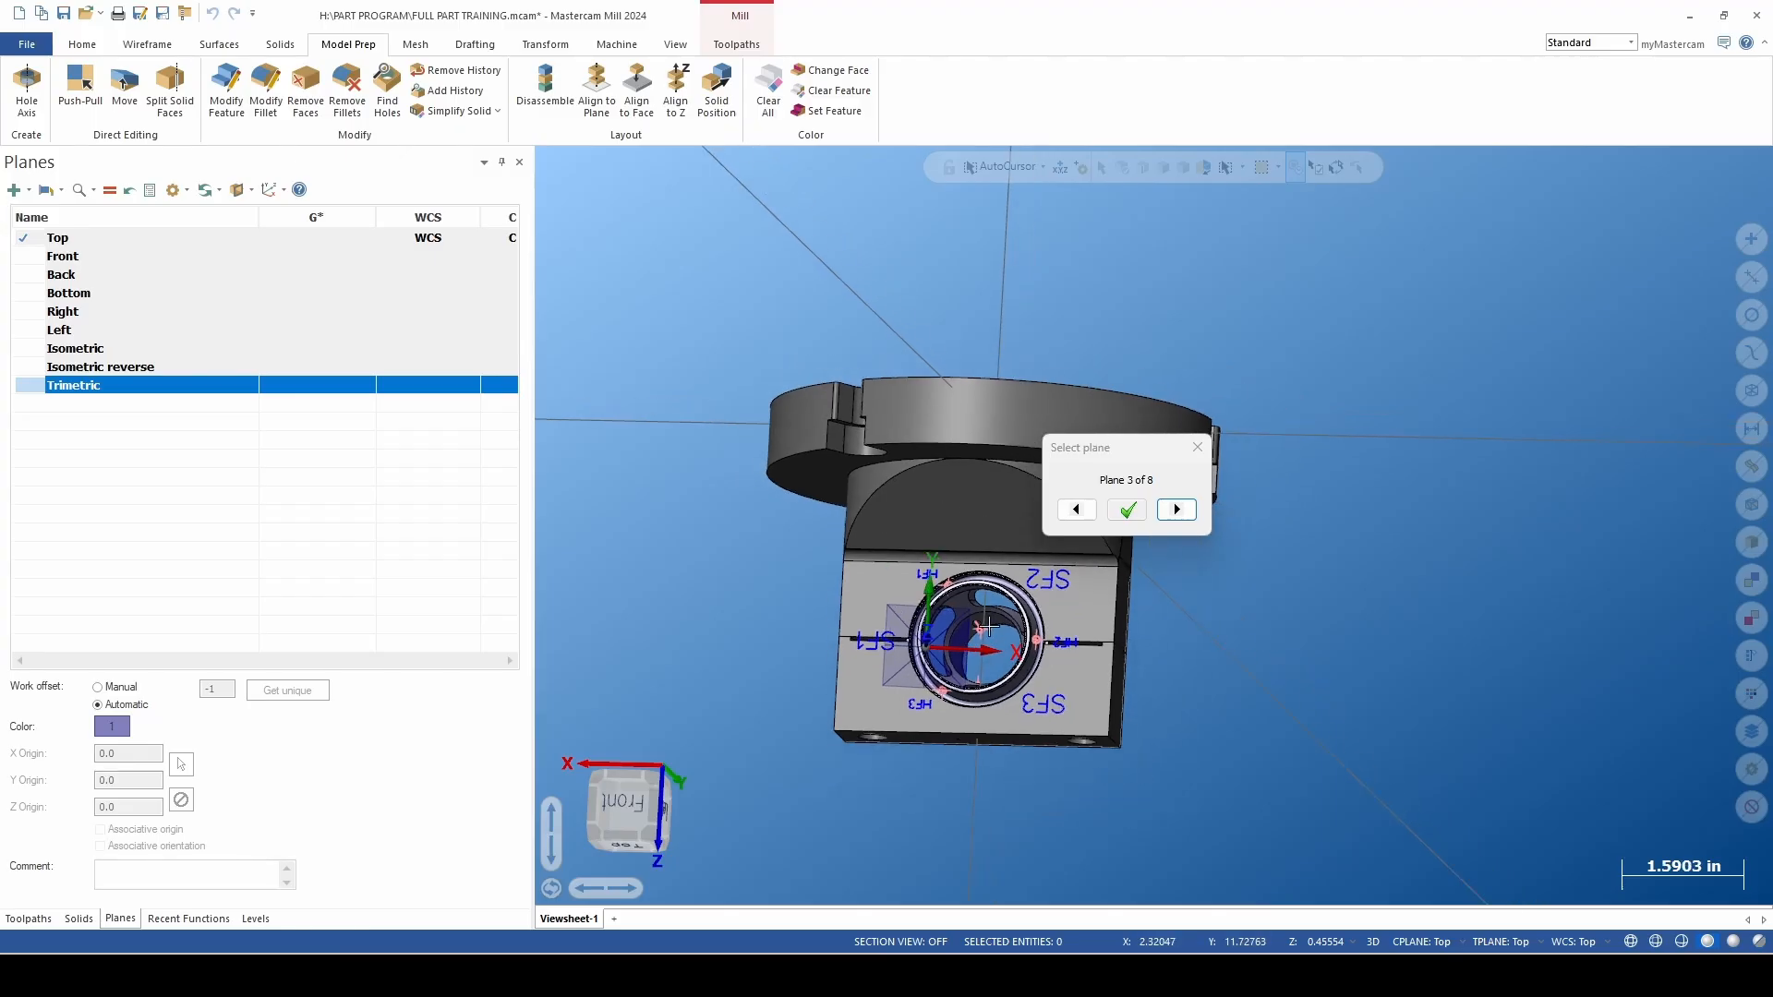
pyautogui.scroll(4, 894, 677)
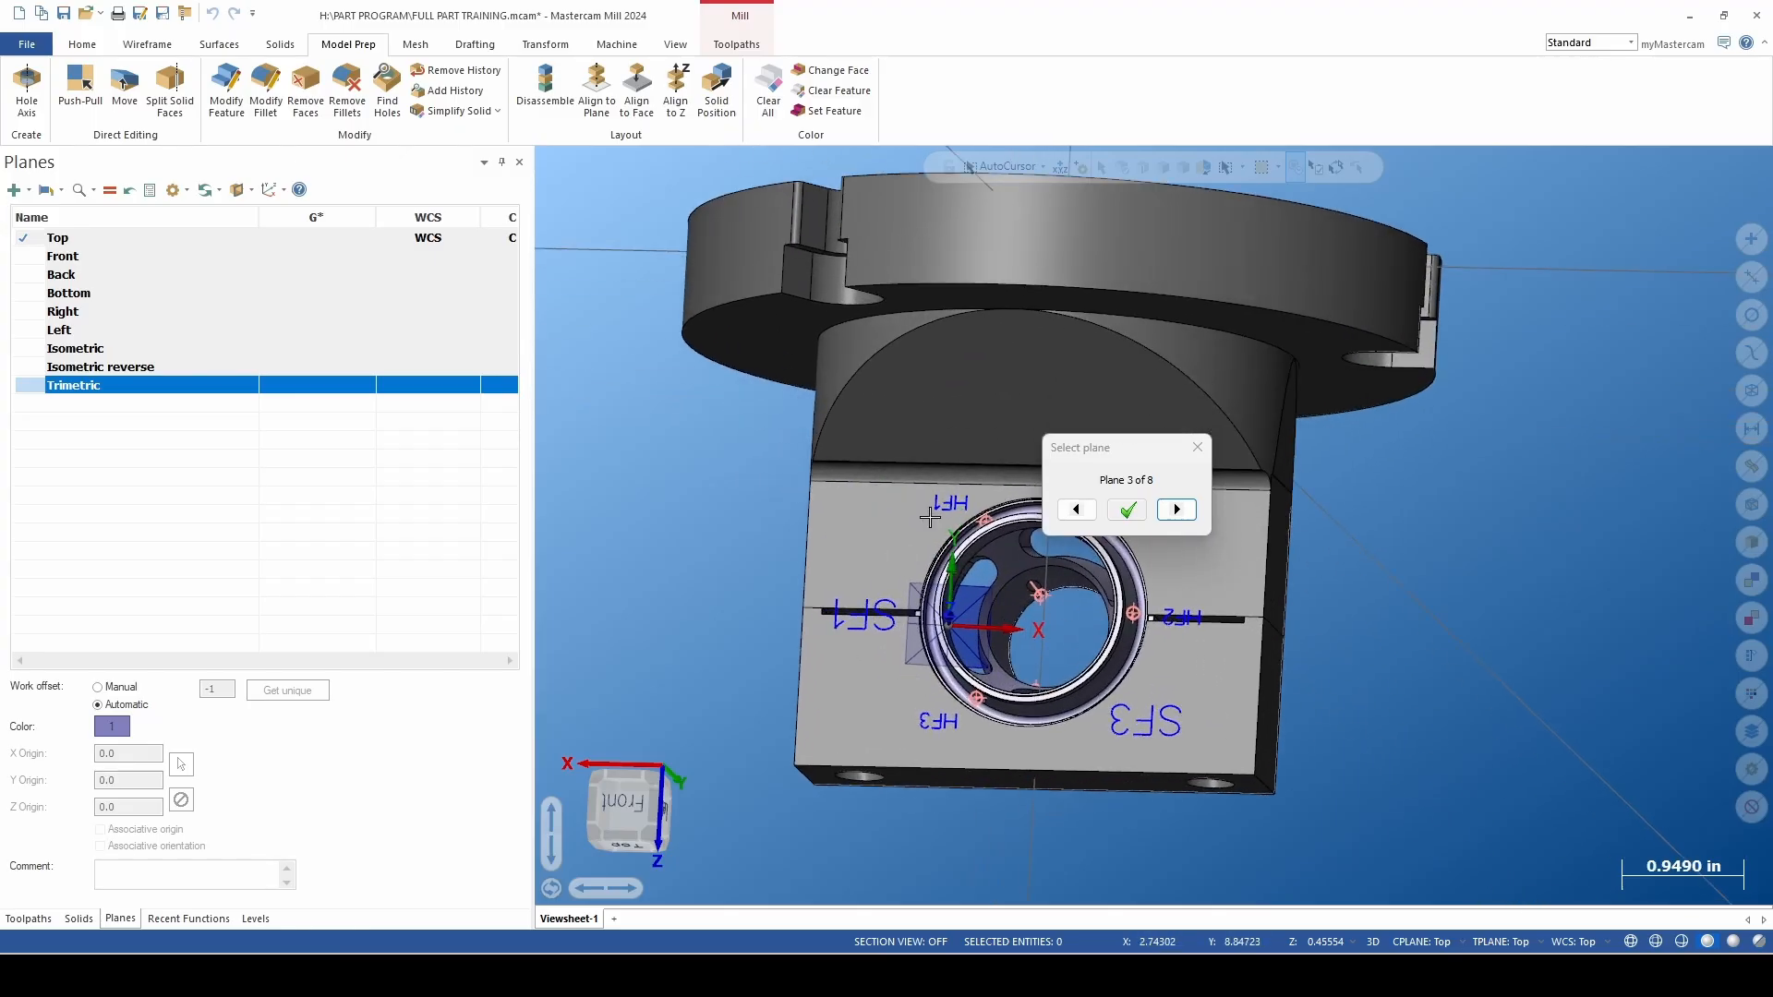
pyautogui.scroll(2, 980, 652)
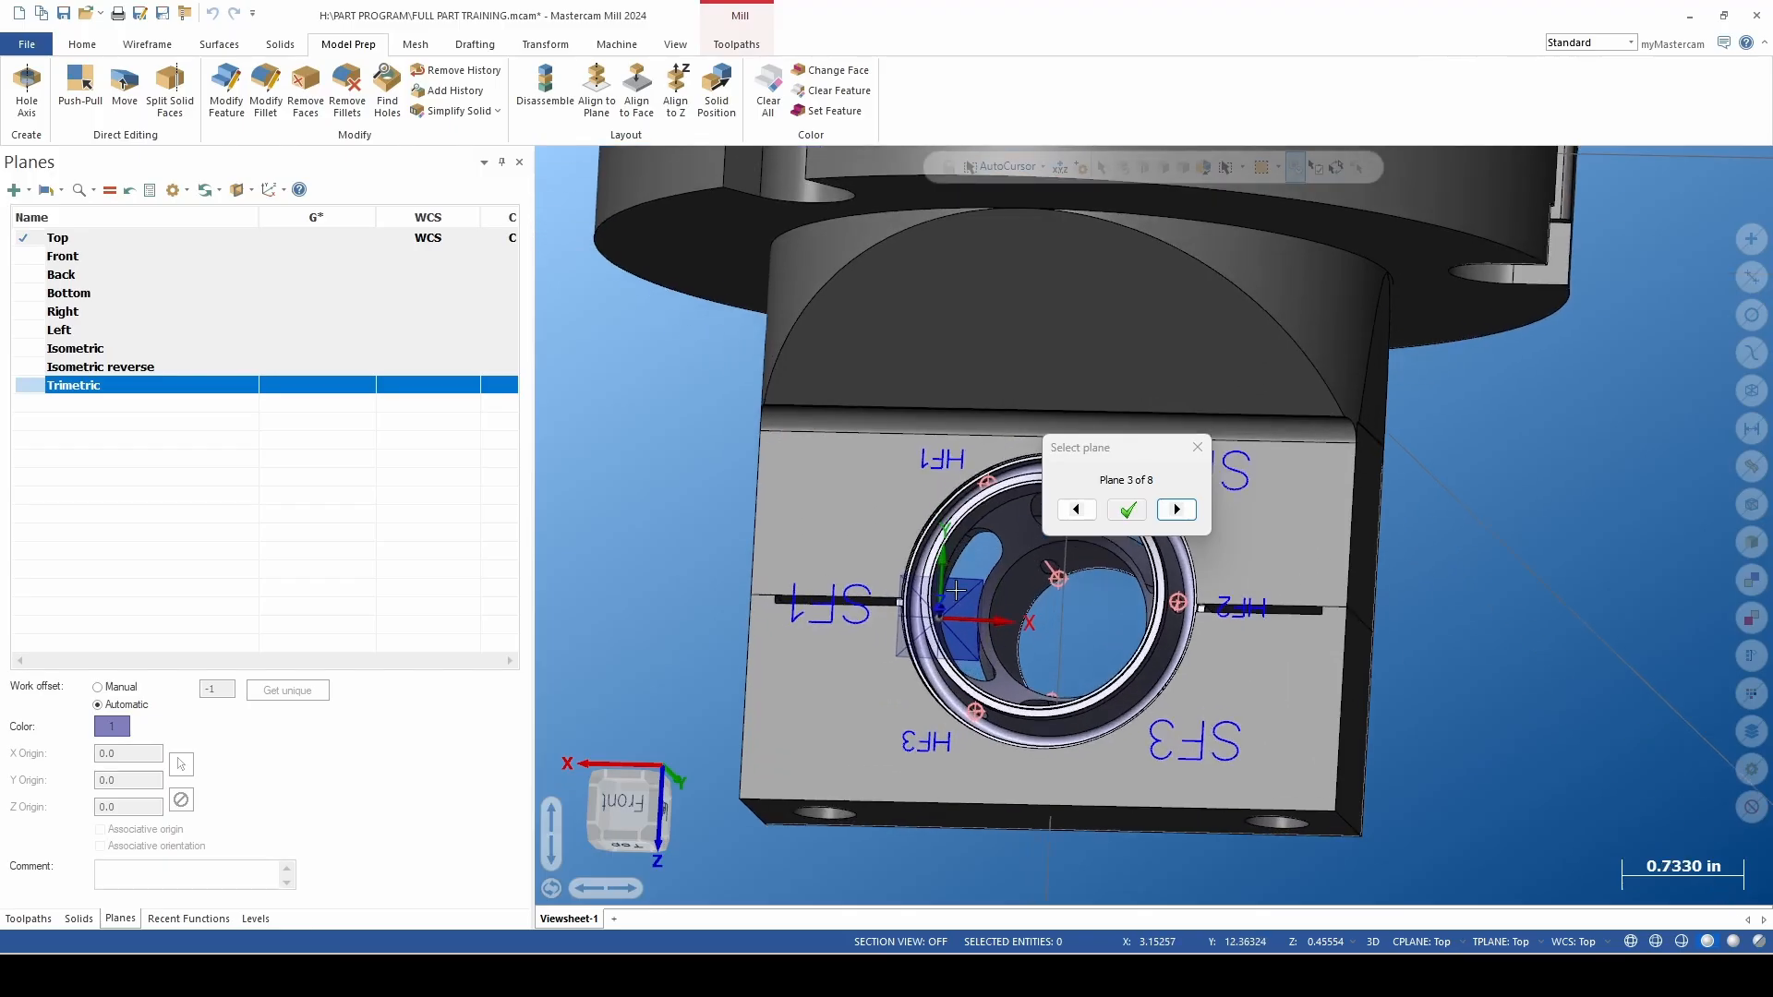
pyautogui.moveTo(935, 631); pyautogui.dragTo(917, 637, button='middle')
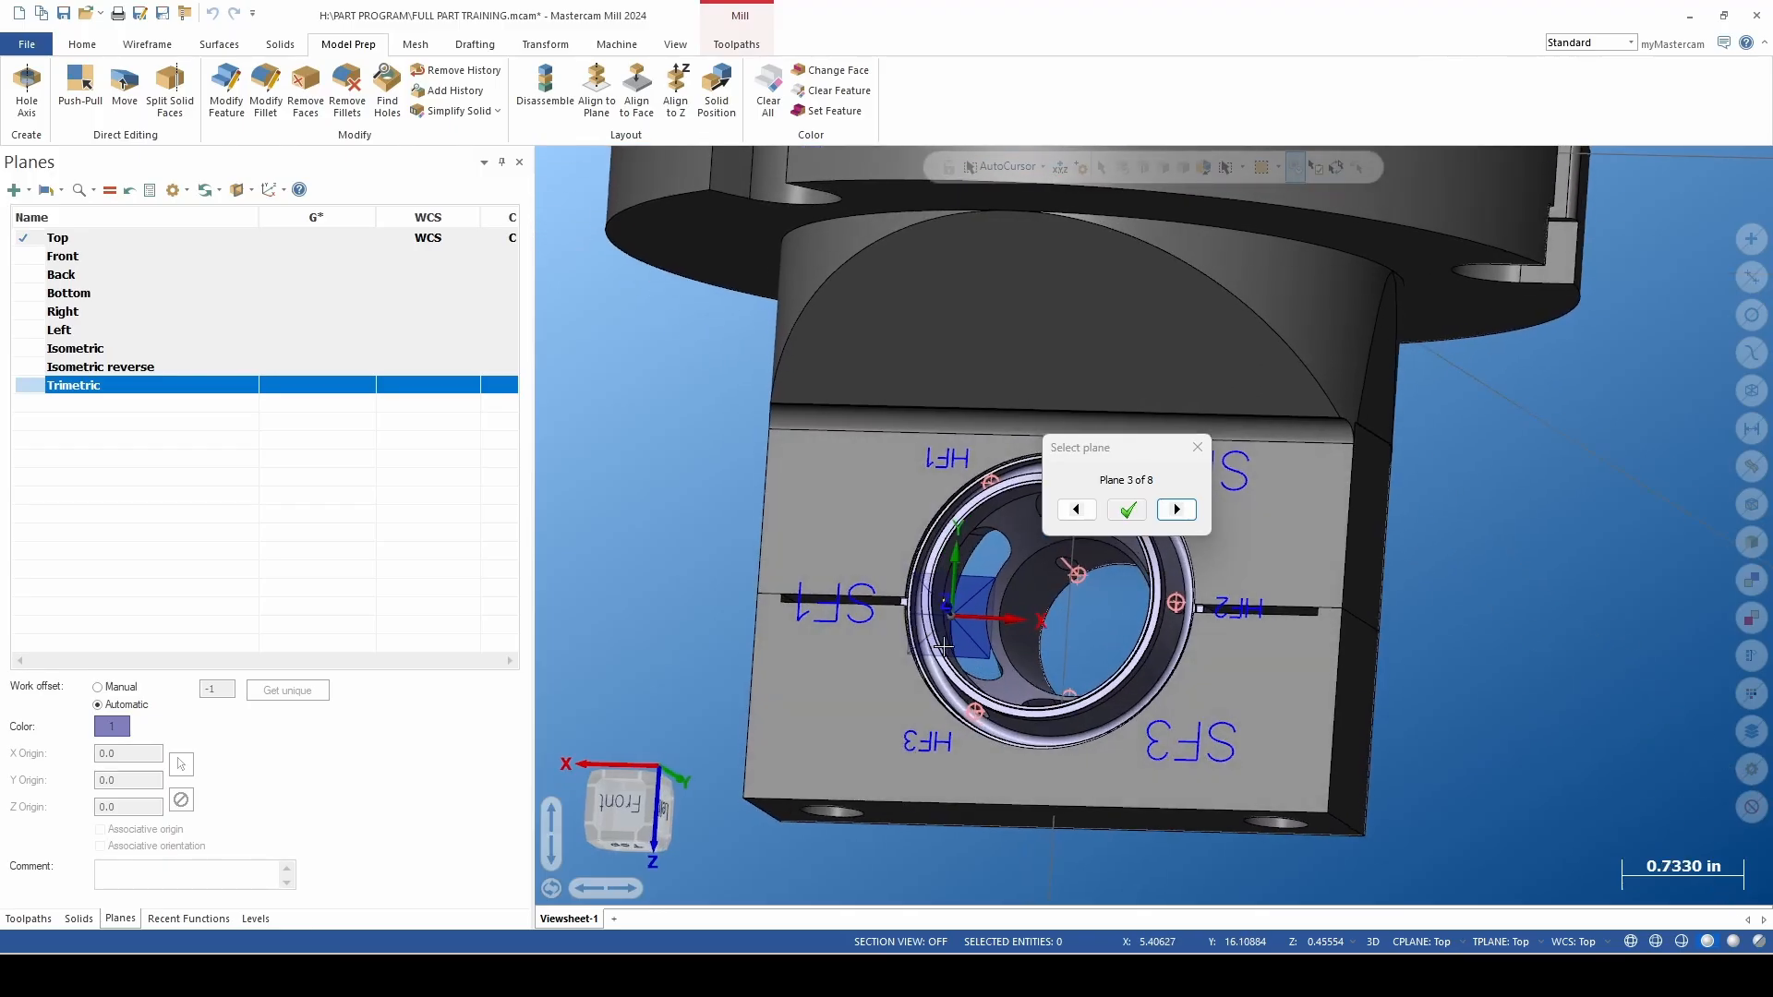
pyautogui.moveTo(974, 634); pyautogui.dragTo(976, 638, button='middle')
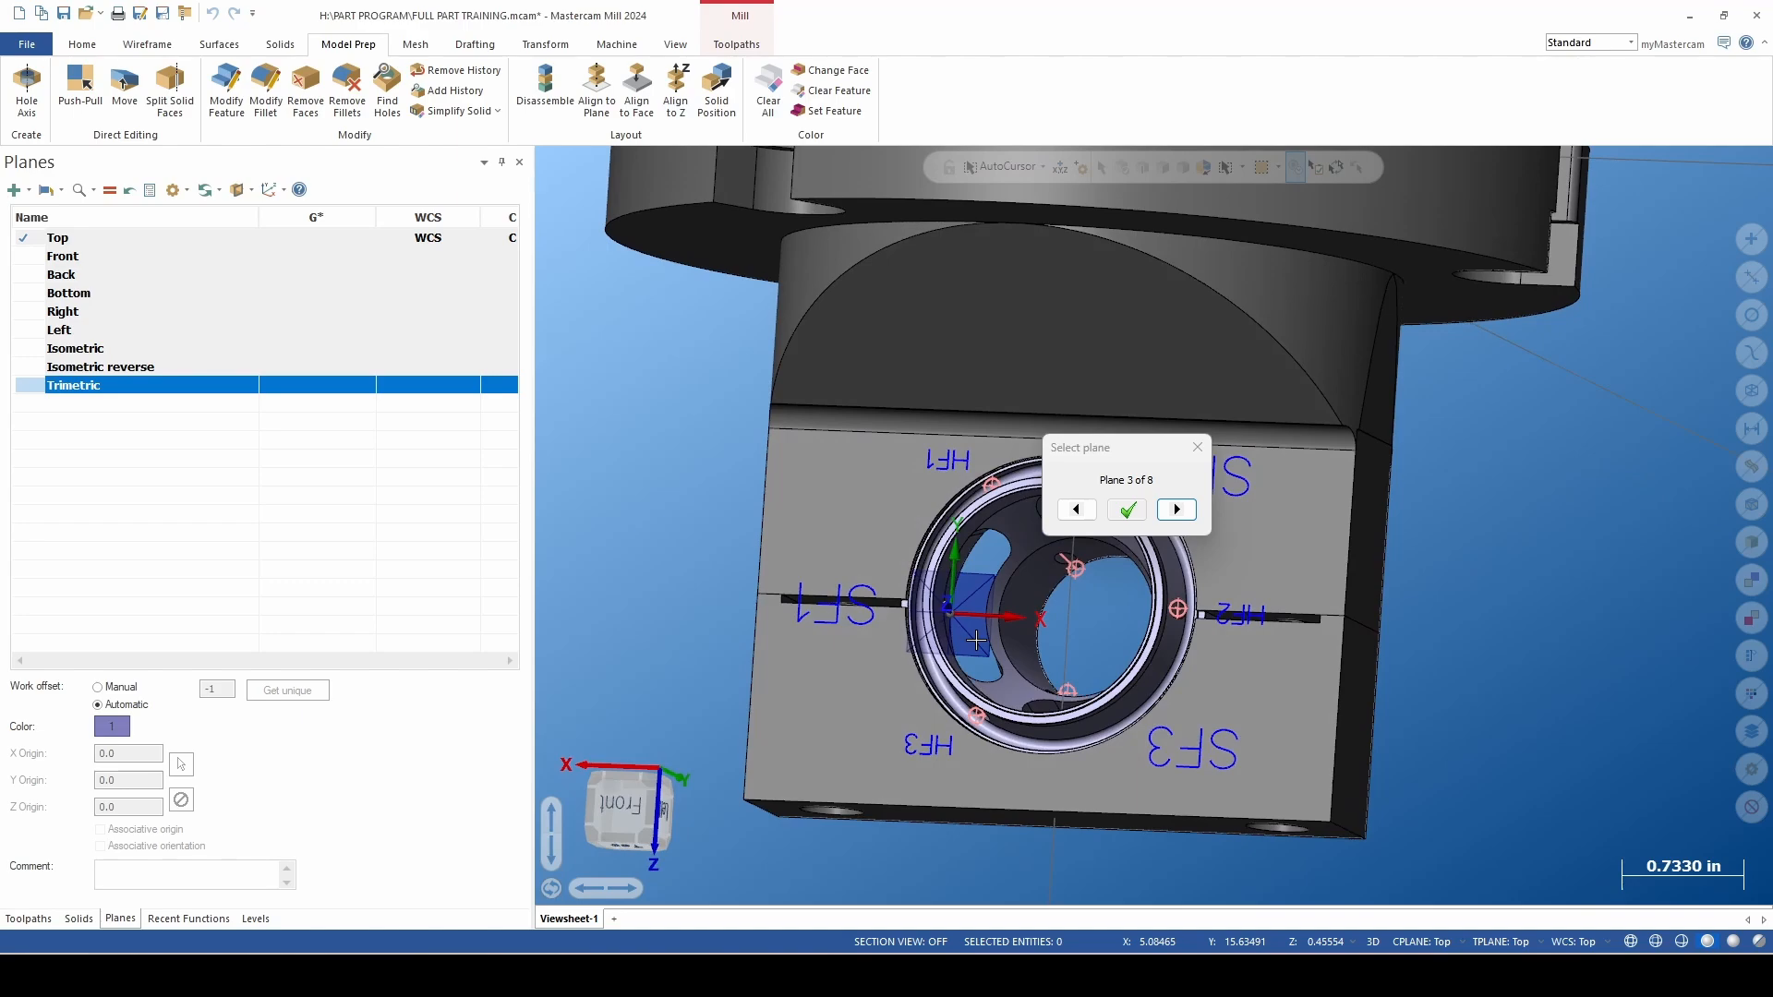
# Accept the chosen orientation and create the new plane with the name SF1.
pyautogui.click(1127, 511)
pyautogui.doubleClick(92, 279)
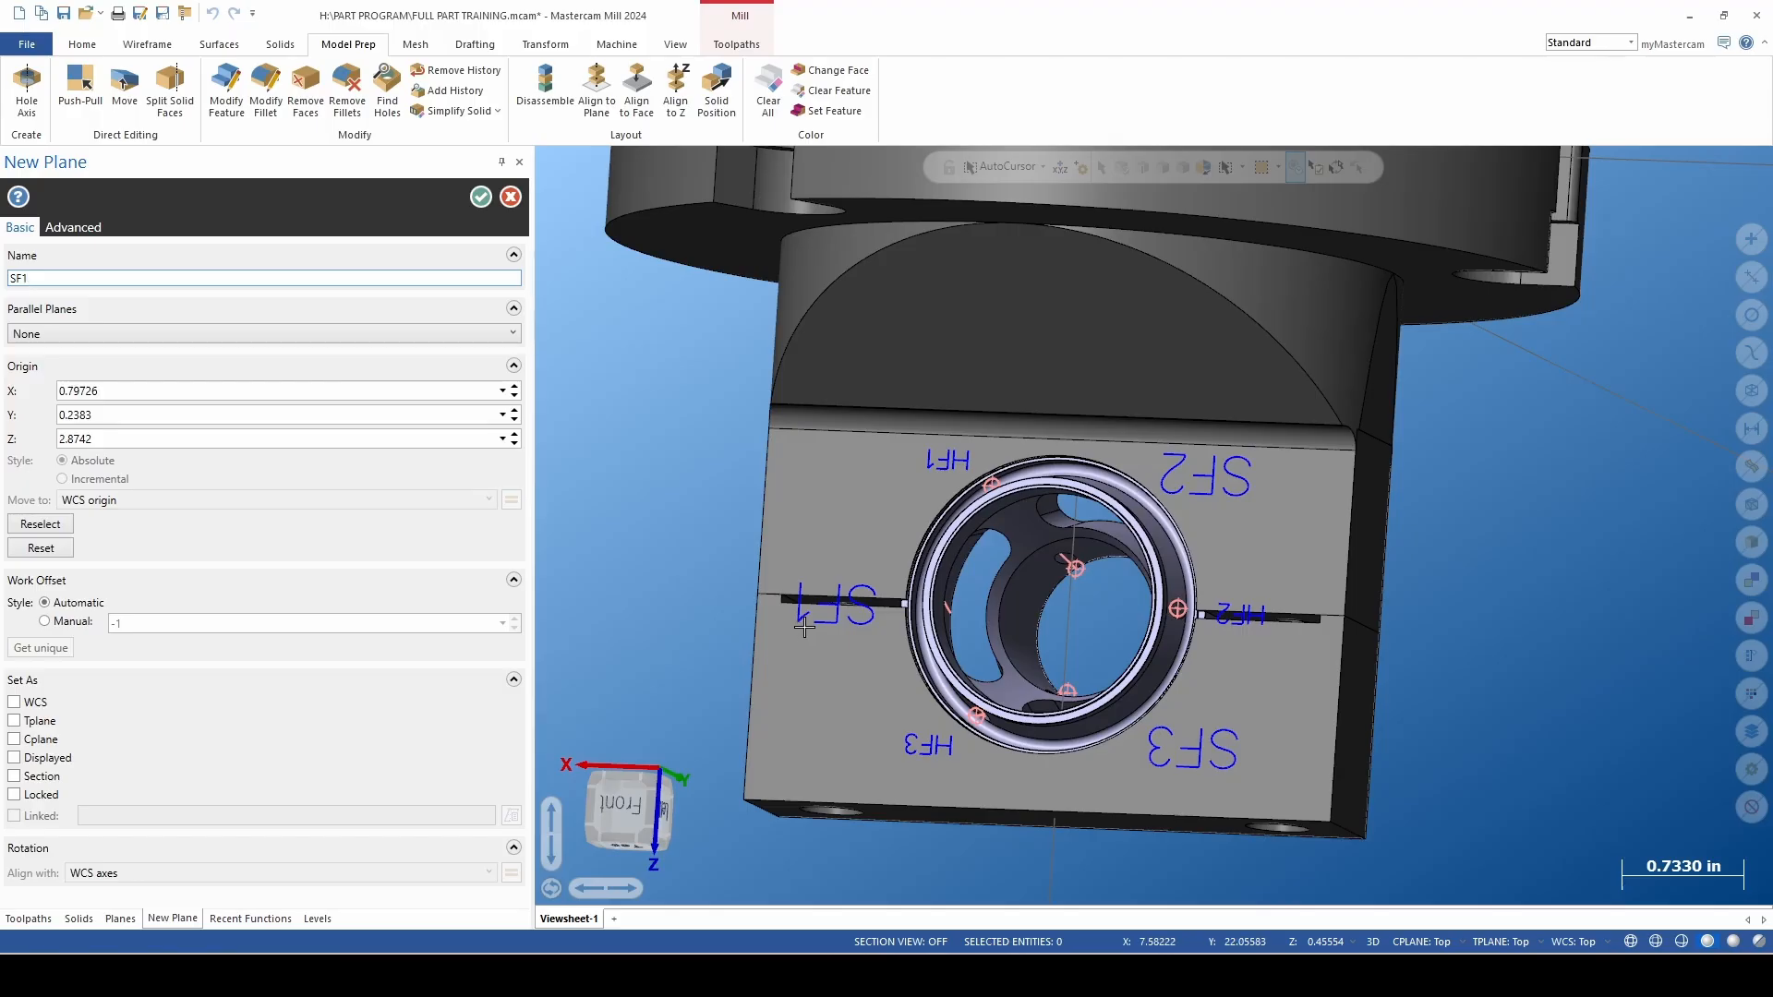
pyautogui.scroll(-2, 809, 620)
pyautogui.scroll(2, 804, 633)
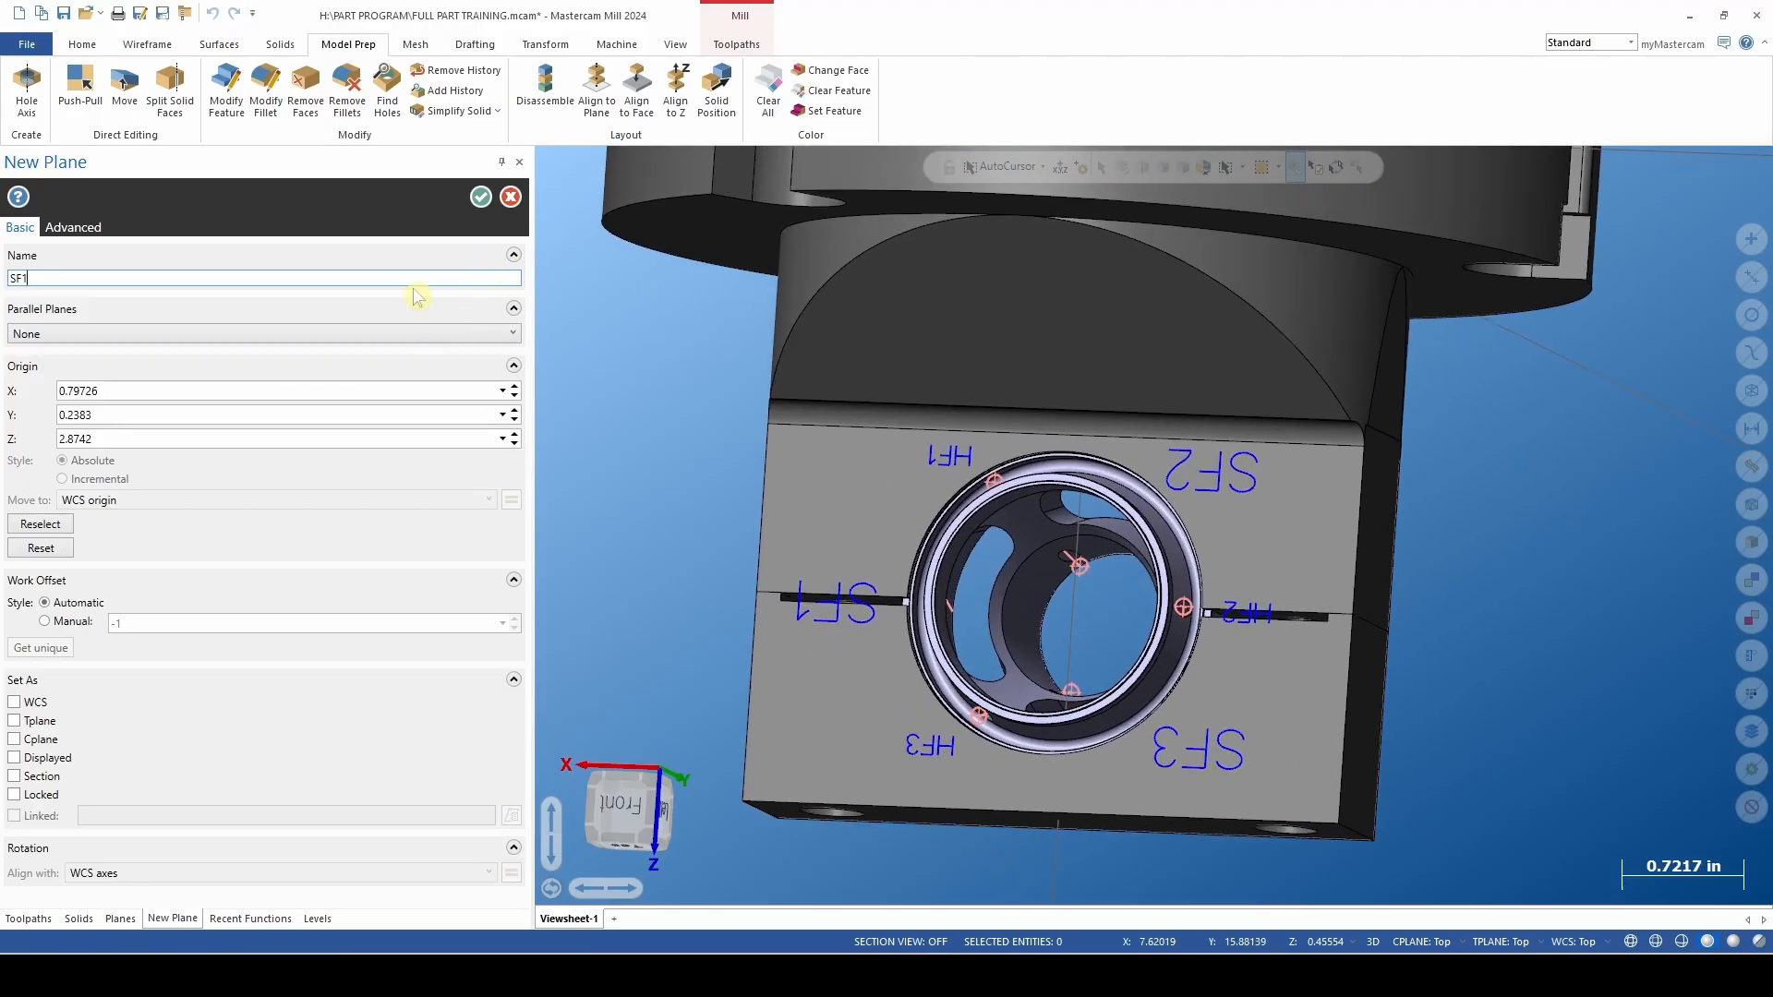
pyautogui.click(480, 197)
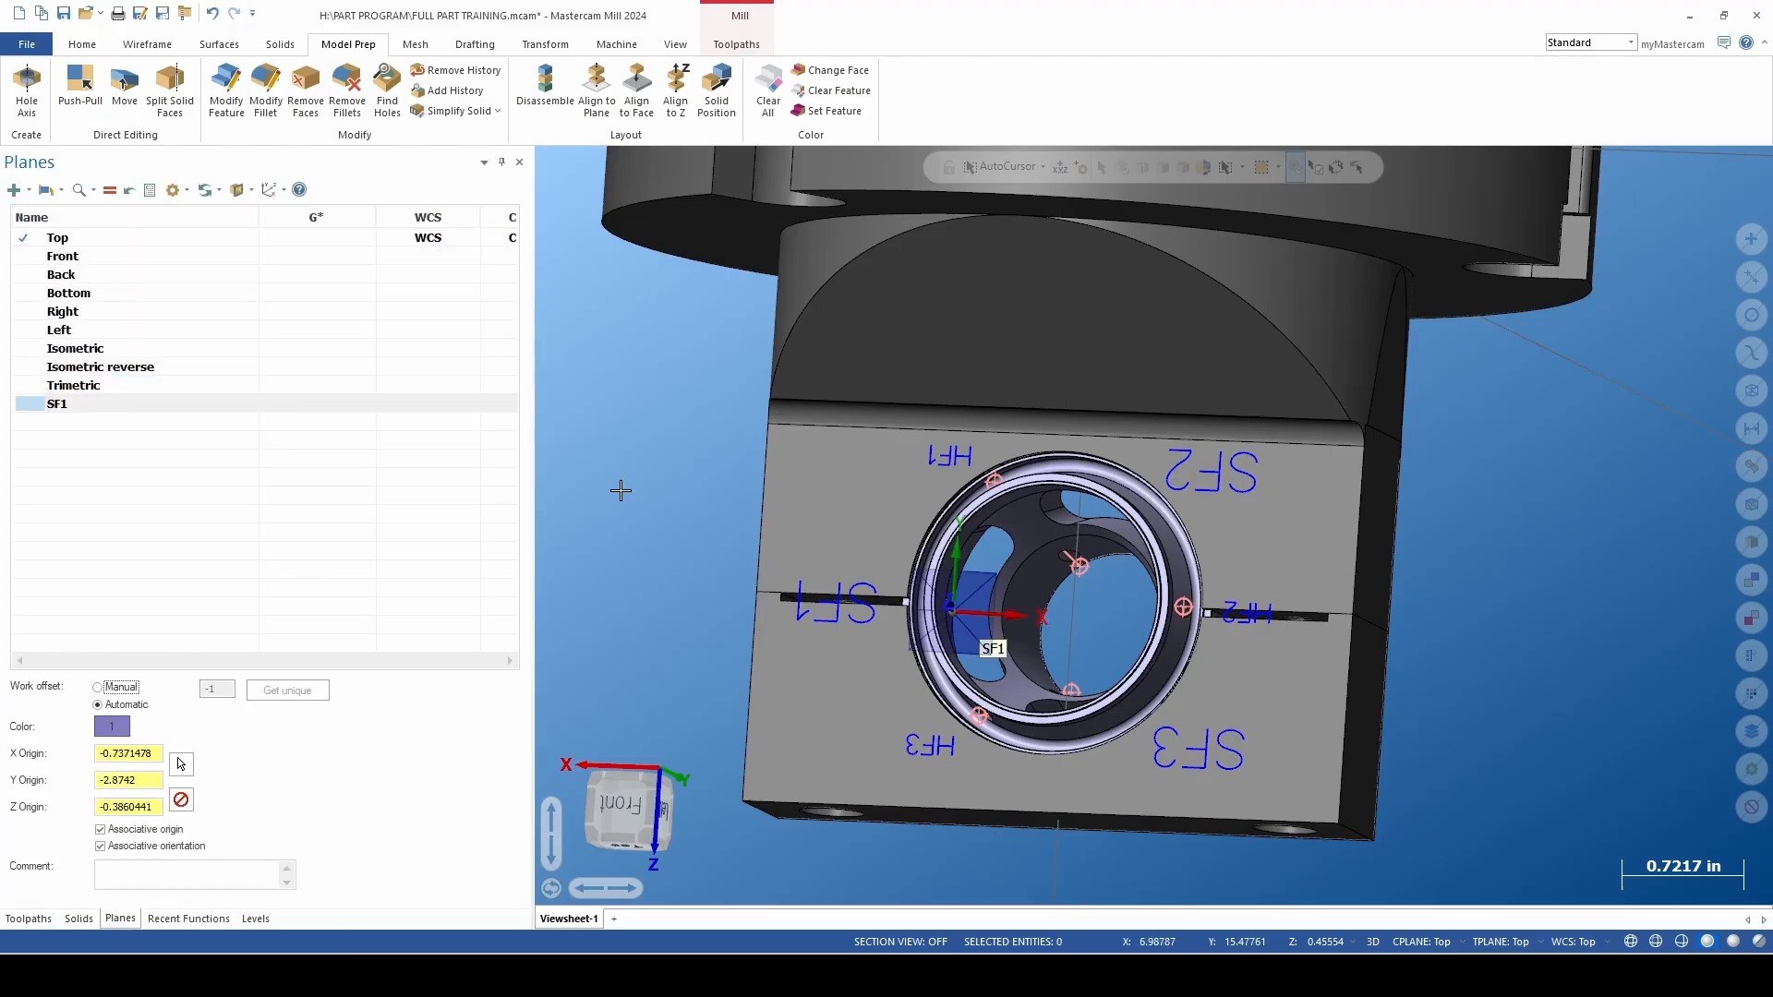
# Start a new plane from an entity normal on the slot line beside SF2, switching to orientation 3 of 8.
pyautogui.scroll(1, 623, 490)
pyautogui.scroll(-2, 725, 554)
pyautogui.scroll(2, 781, 602)
pyautogui.scroll(-1, 808, 605)
pyautogui.moveTo(808, 605); pyautogui.dragTo(823, 597, button='middle')
pyautogui.moveTo(986, 578); pyautogui.dragTo(1008, 541, button='middle')
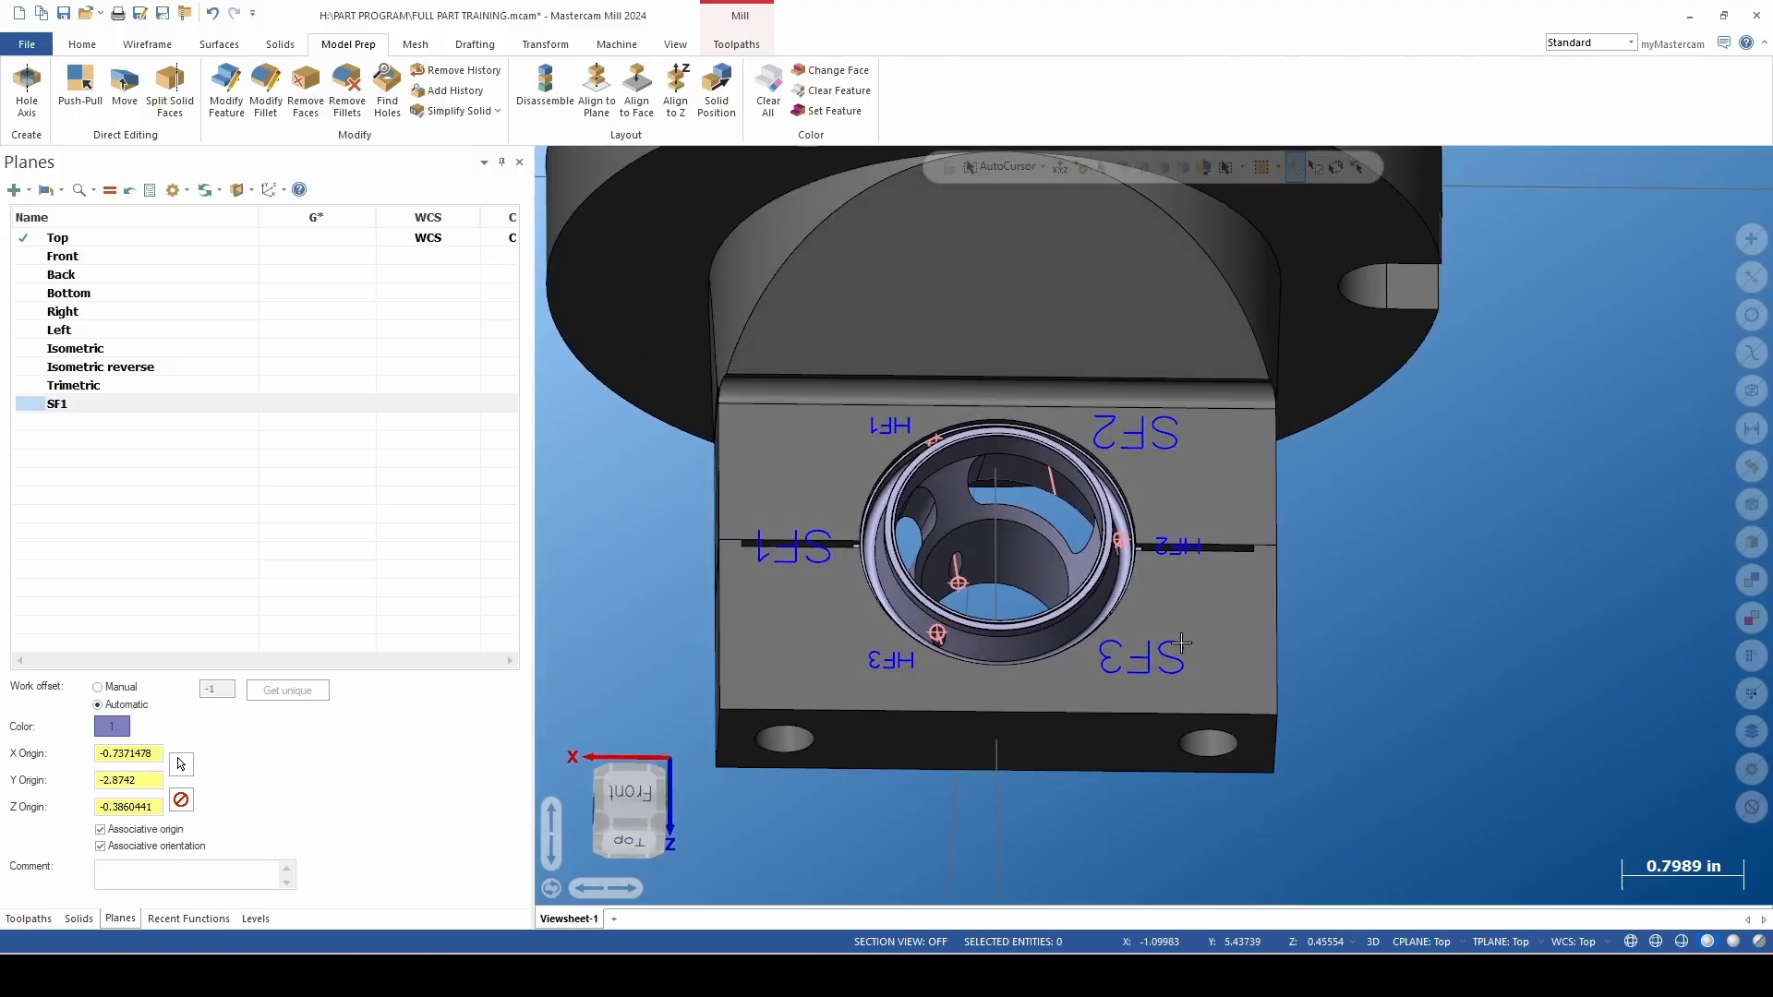
pyautogui.click(13, 189)
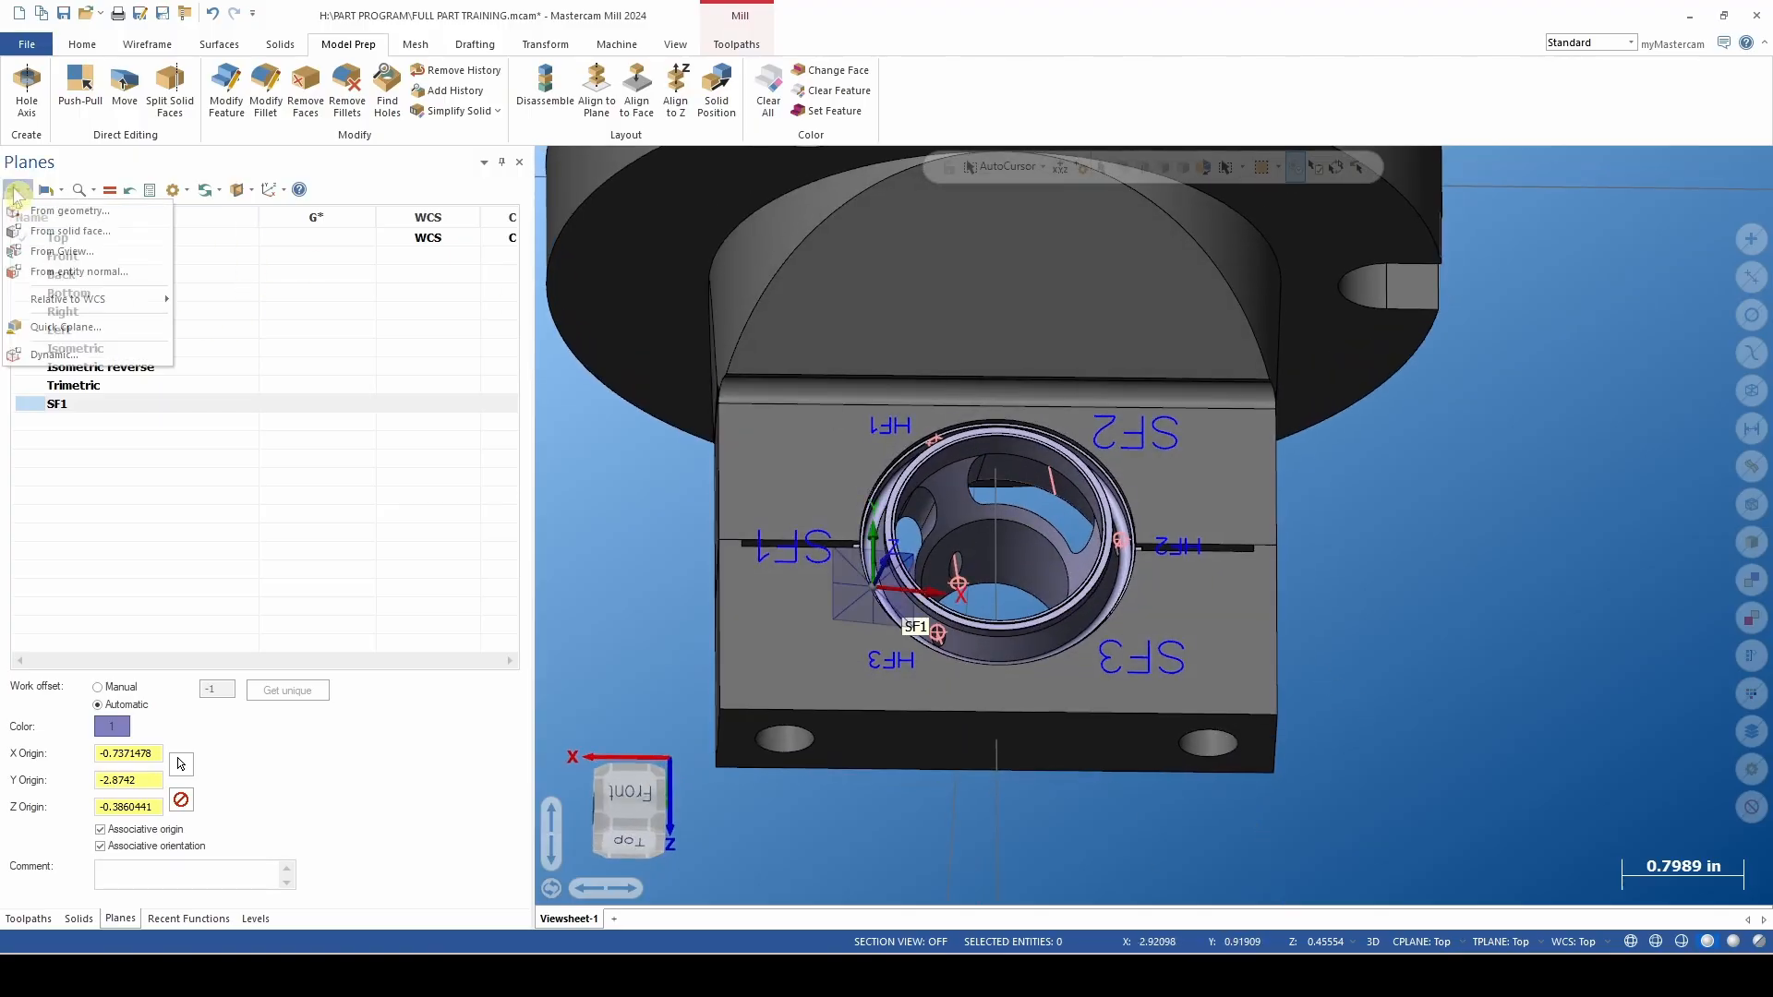
pyautogui.click(48, 271)
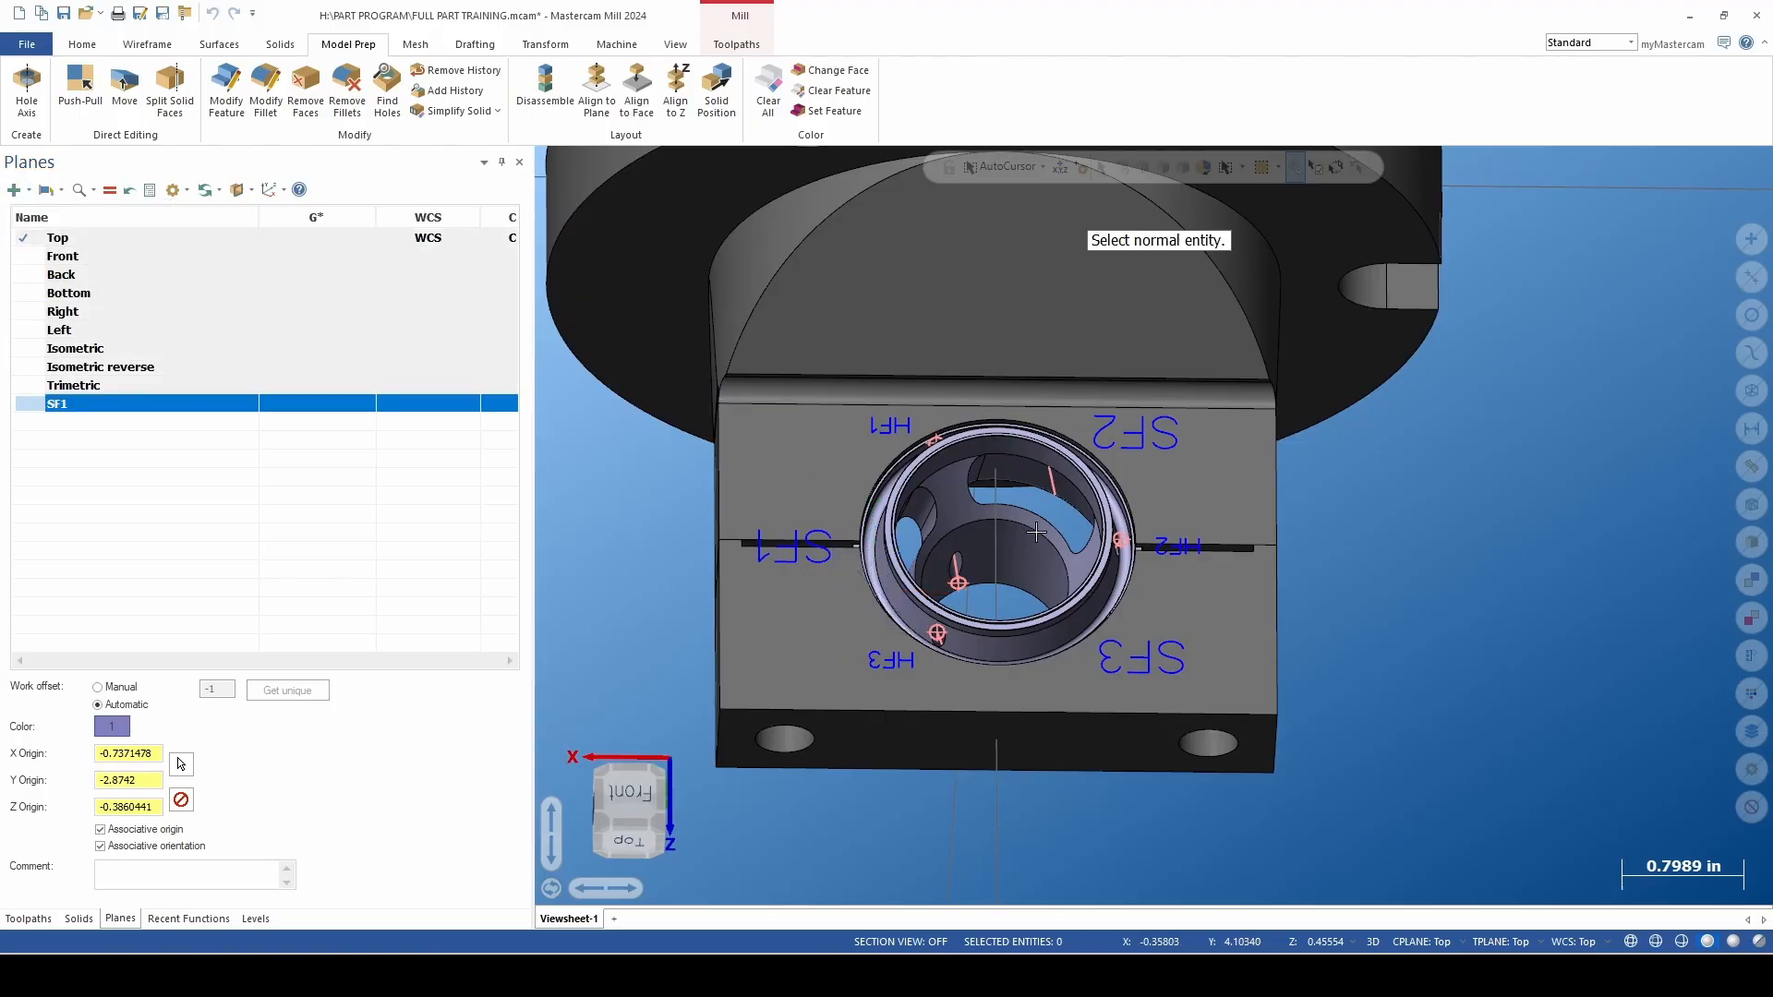
pyautogui.scroll(2, 1053, 517)
pyautogui.click(1047, 472)
pyautogui.click(1097, 358)
pyautogui.click(1106, 359)
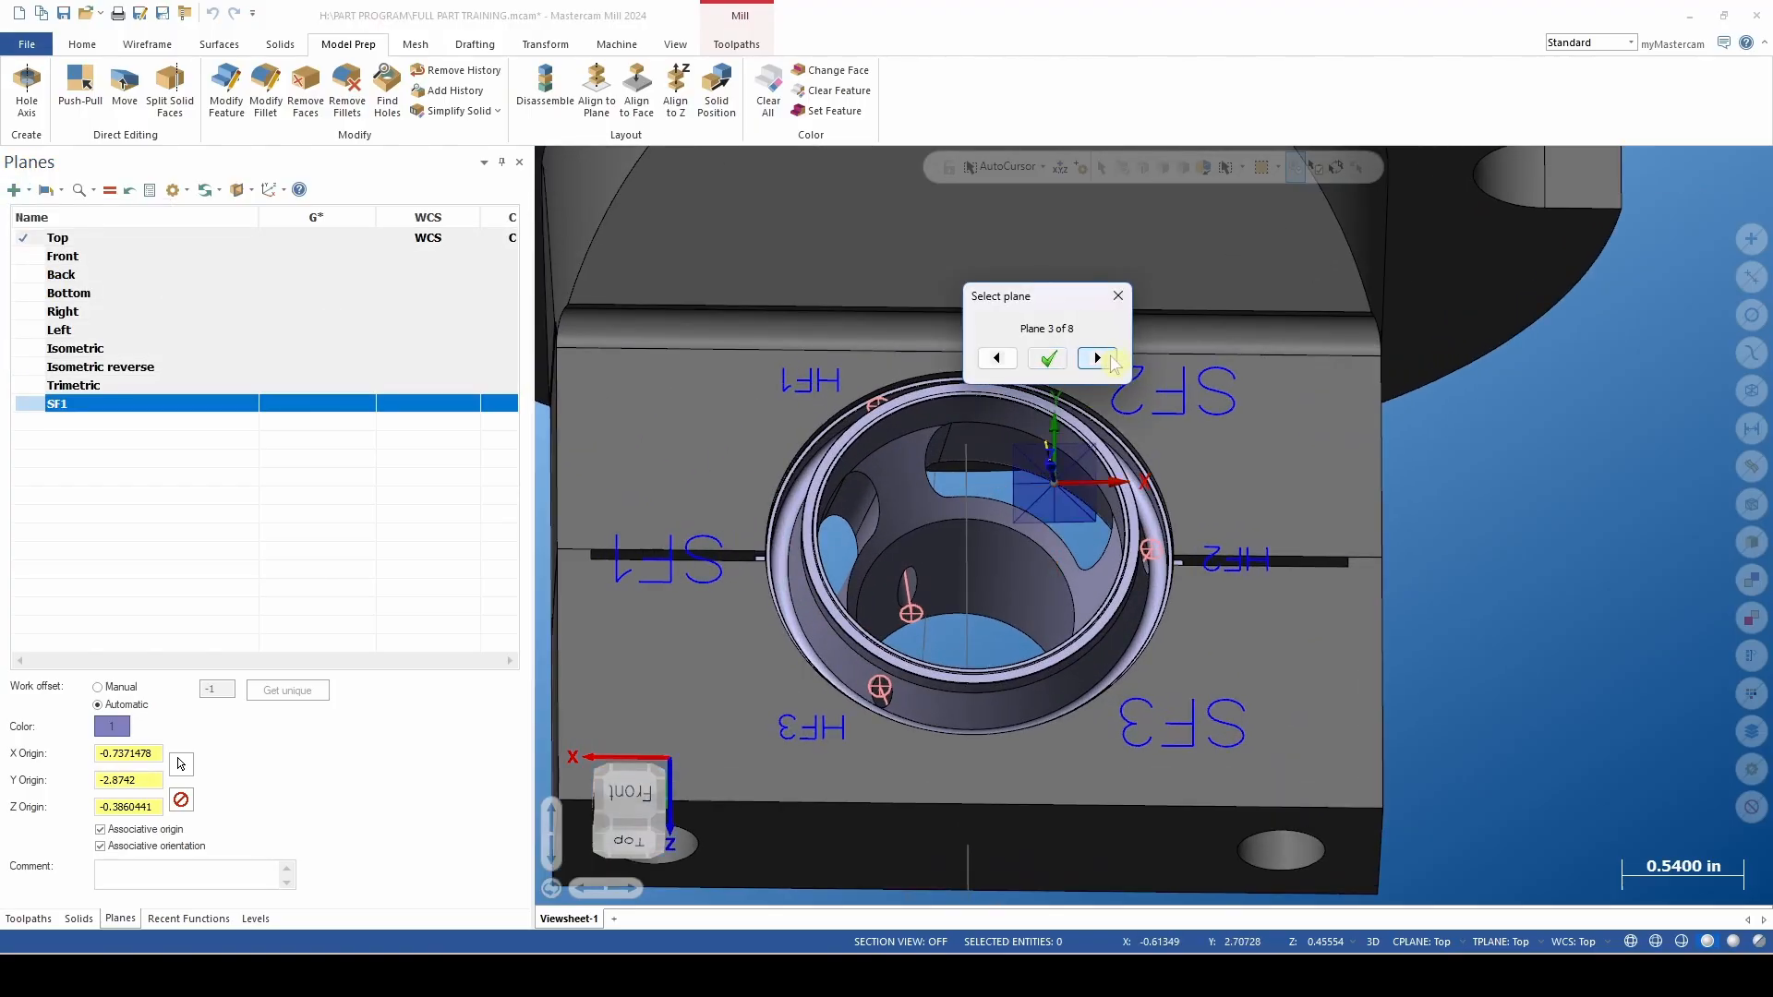
# Accept the chosen orientation for the SF2 slot line and create the new plane with the name SF2.
pyautogui.click(1049, 359)
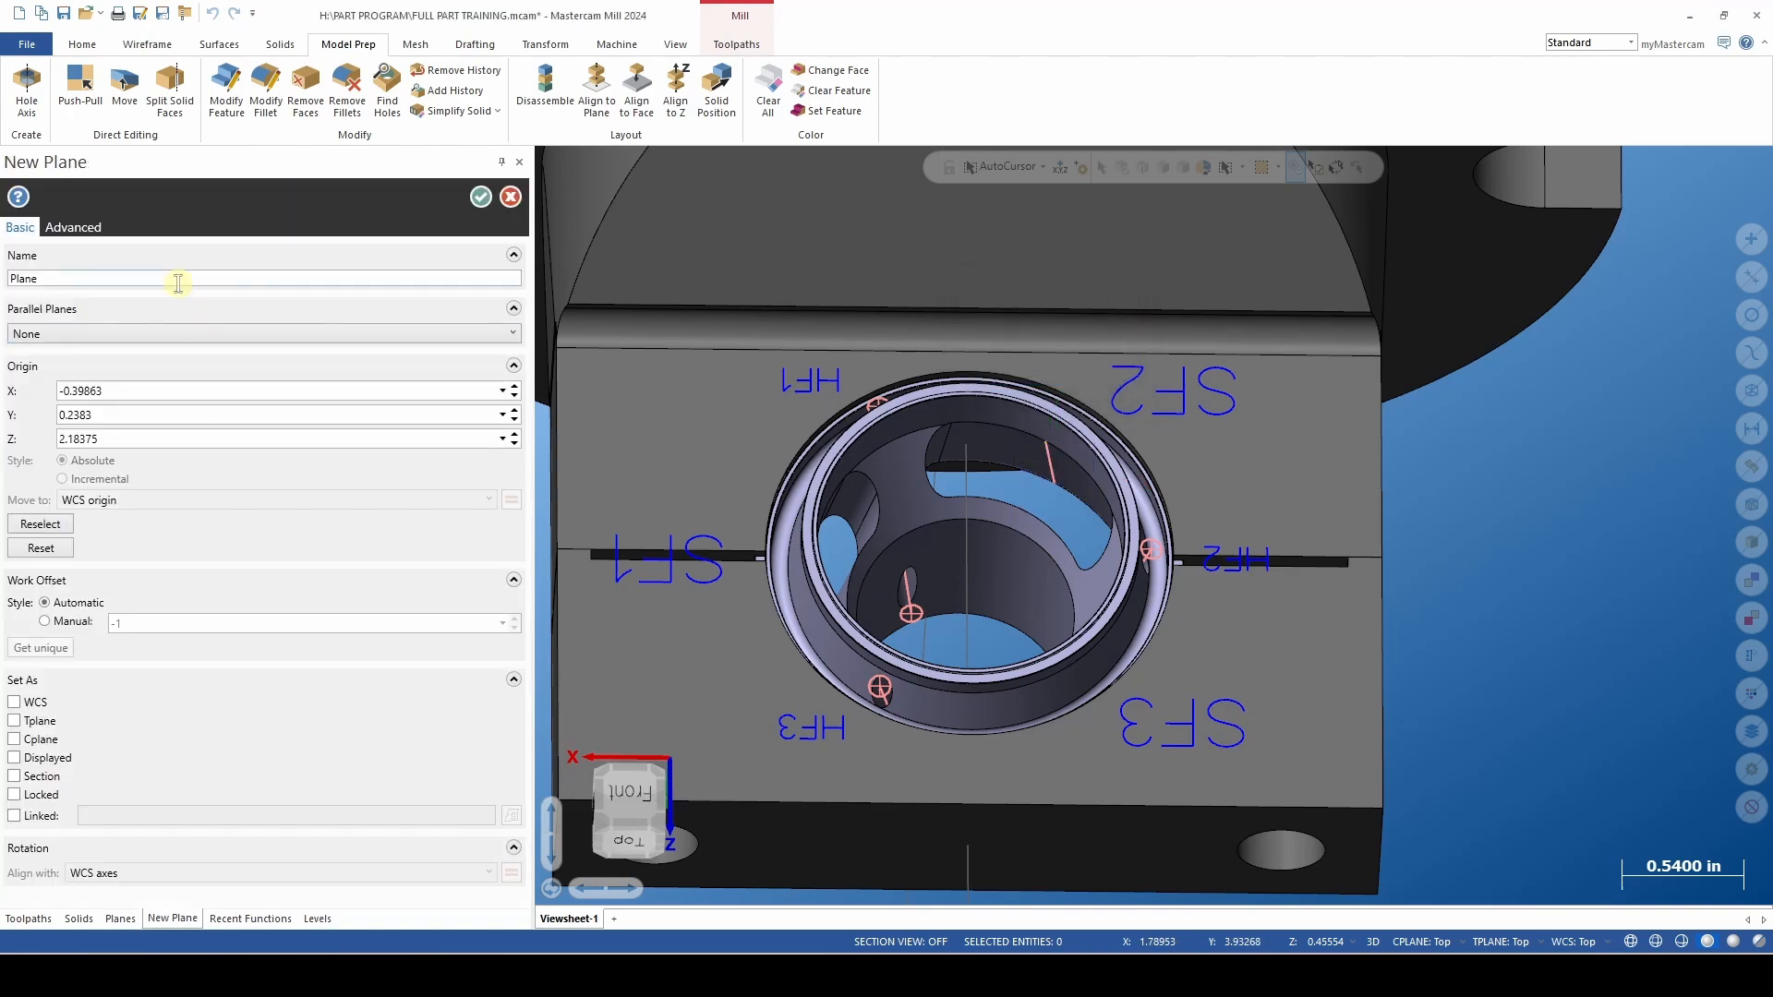
pyautogui.doubleClick(43, 280)
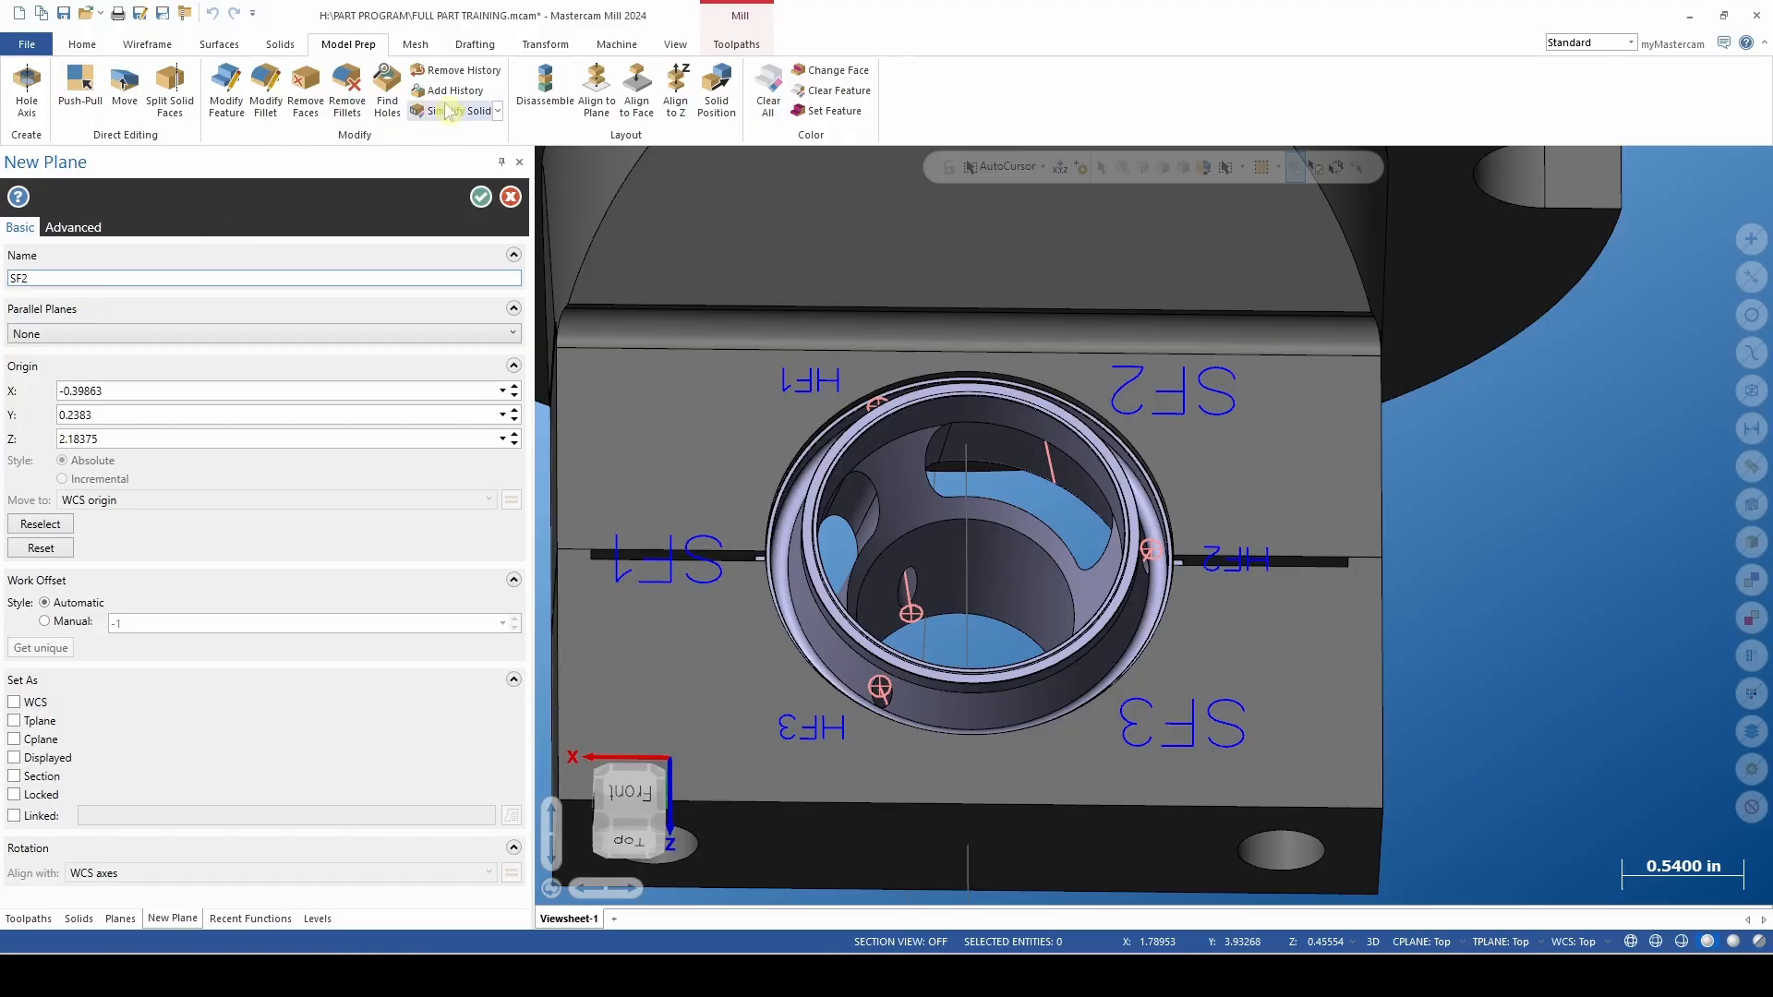
pyautogui.click(480, 197)
# Start a new plane from an entity normal on the slot line beside SF3, switching to orientation 3 of 8.
pyautogui.moveTo(856, 504); pyautogui.dragTo(941, 563, button='middle')
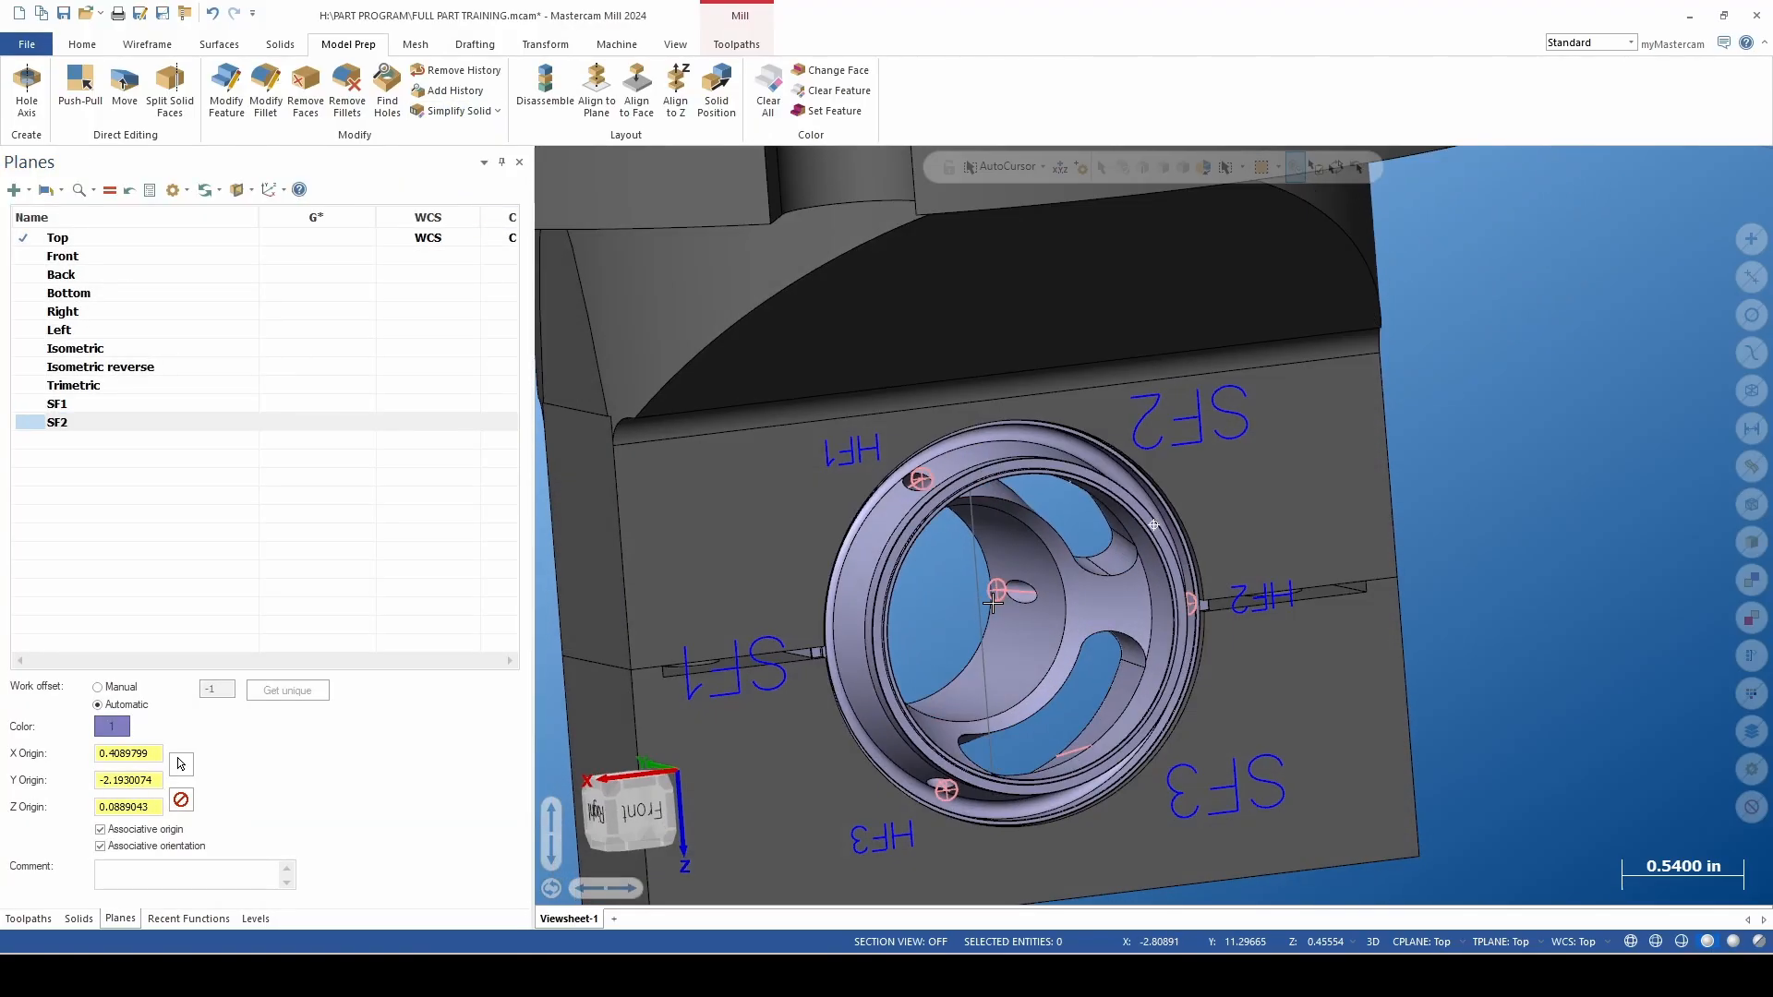
pyautogui.click(20, 190)
pyautogui.click(69, 269)
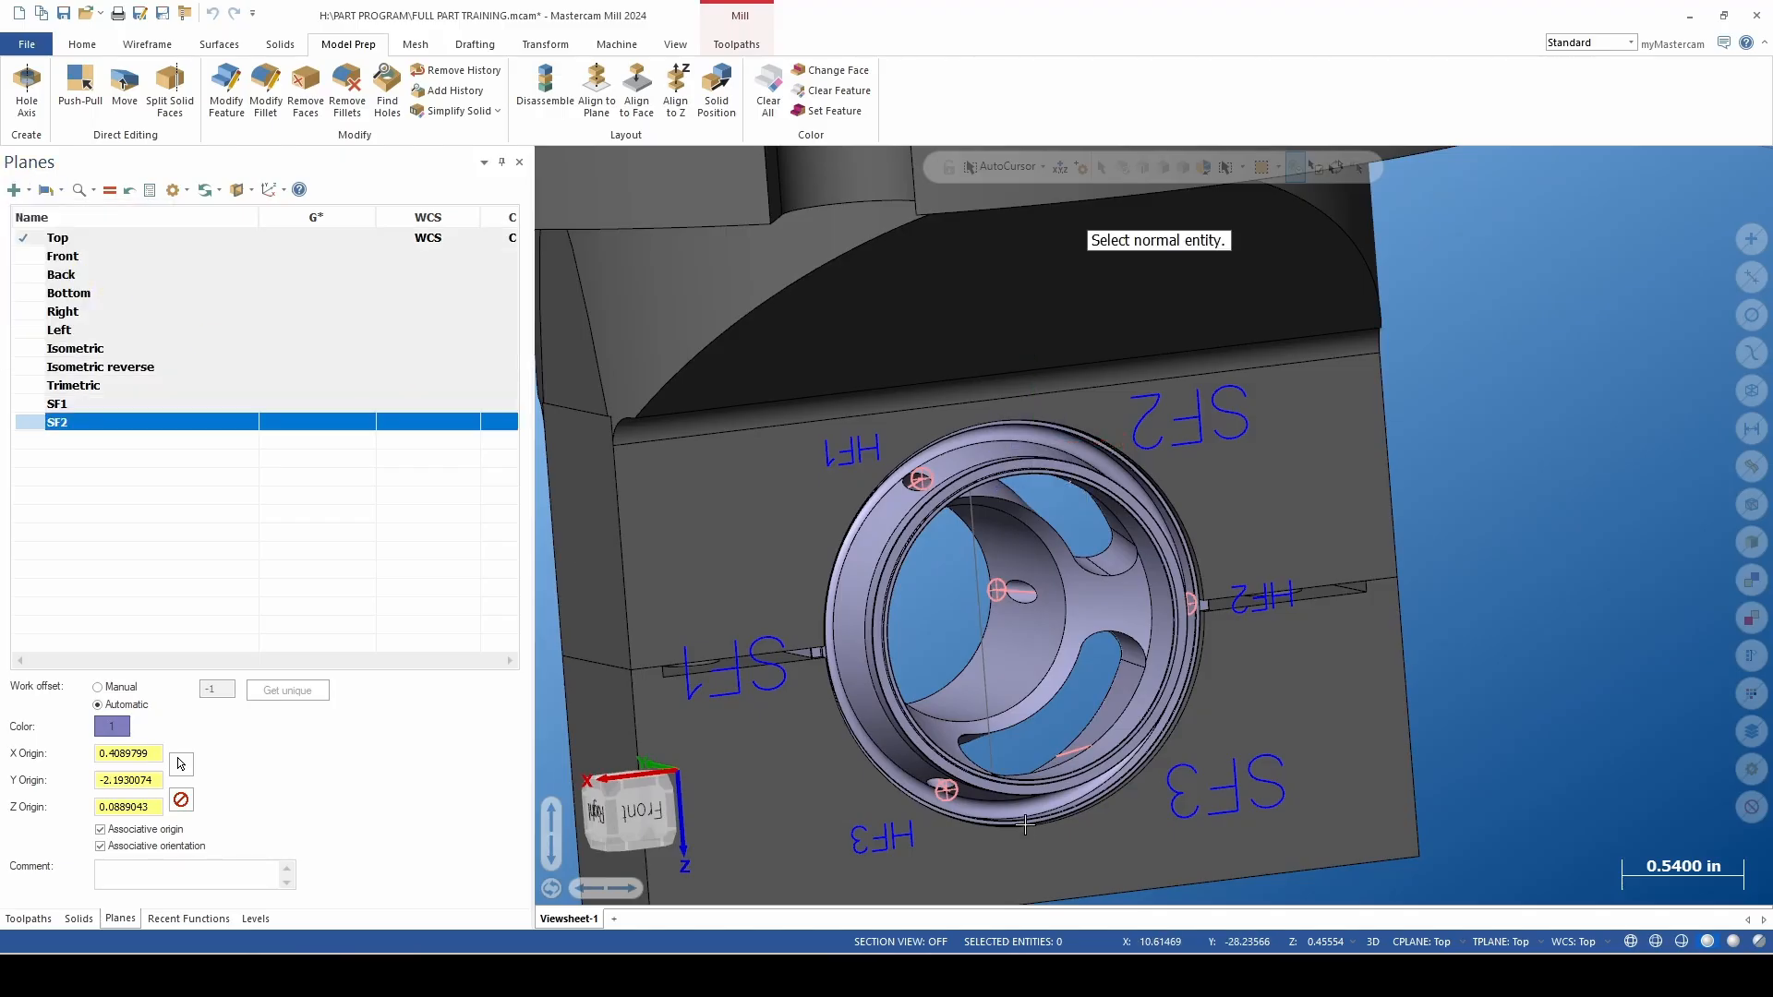
pyautogui.scroll(2, 1071, 730)
pyautogui.click(1071, 729)
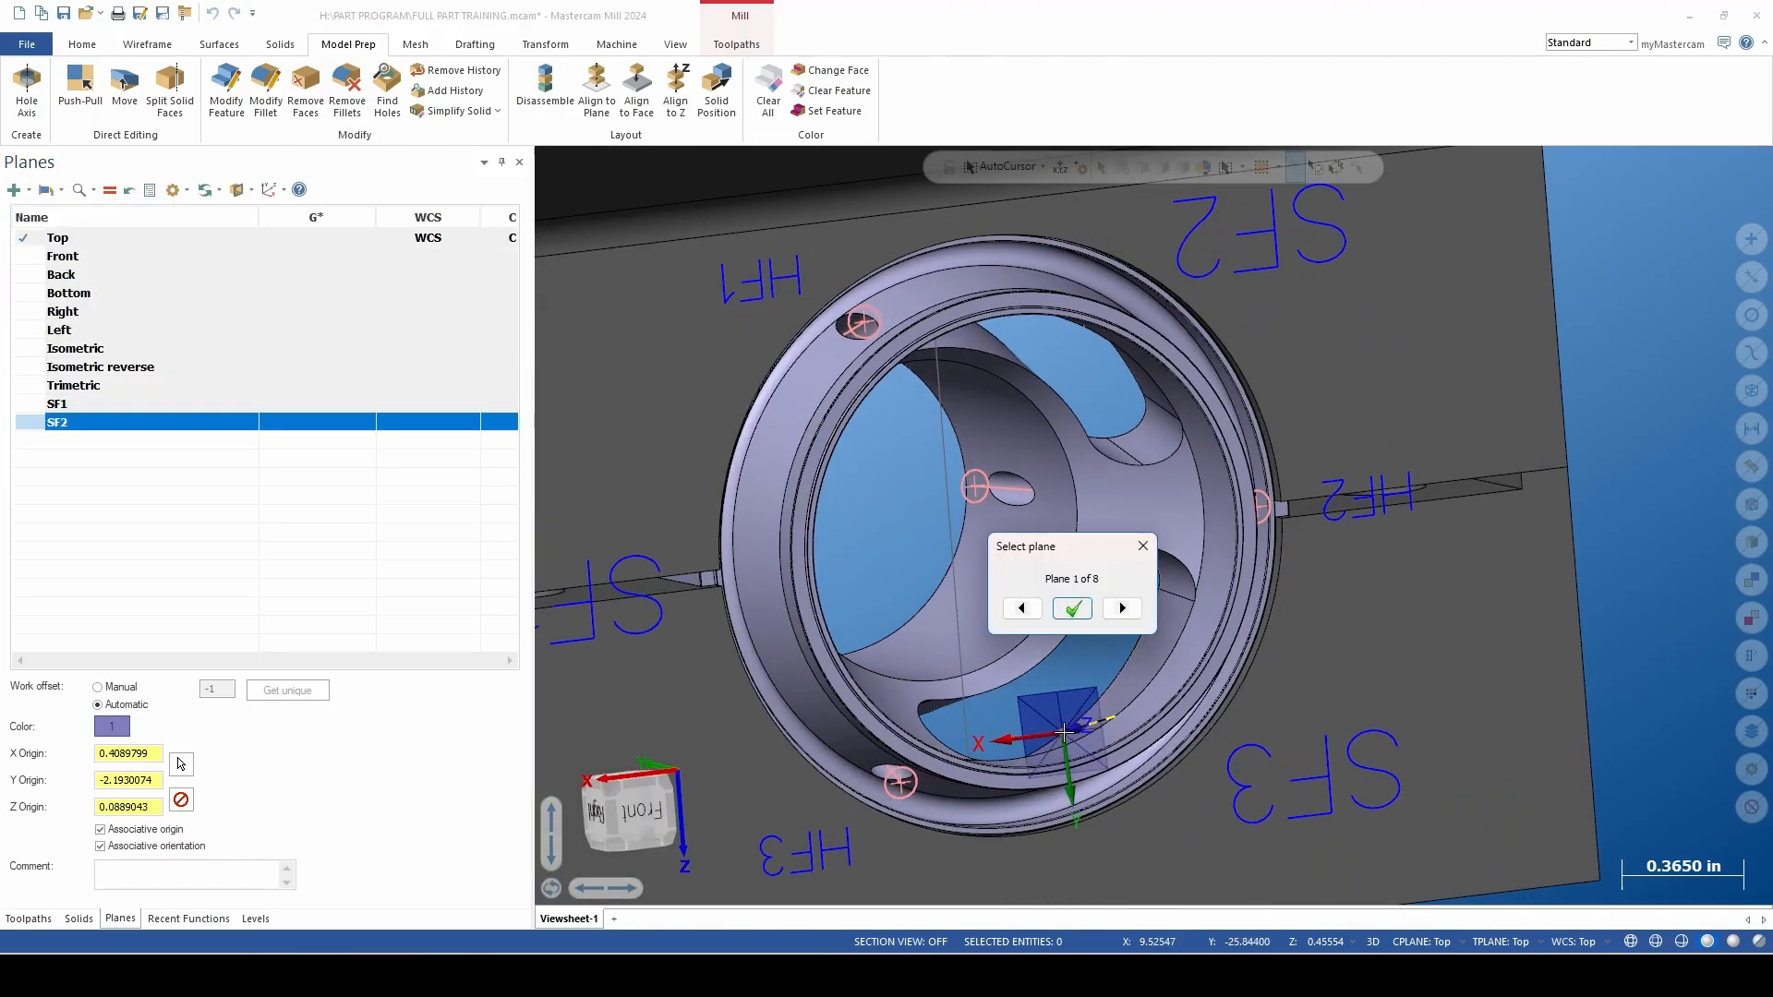
pyautogui.click(1125, 609)
pyautogui.click(1124, 608)
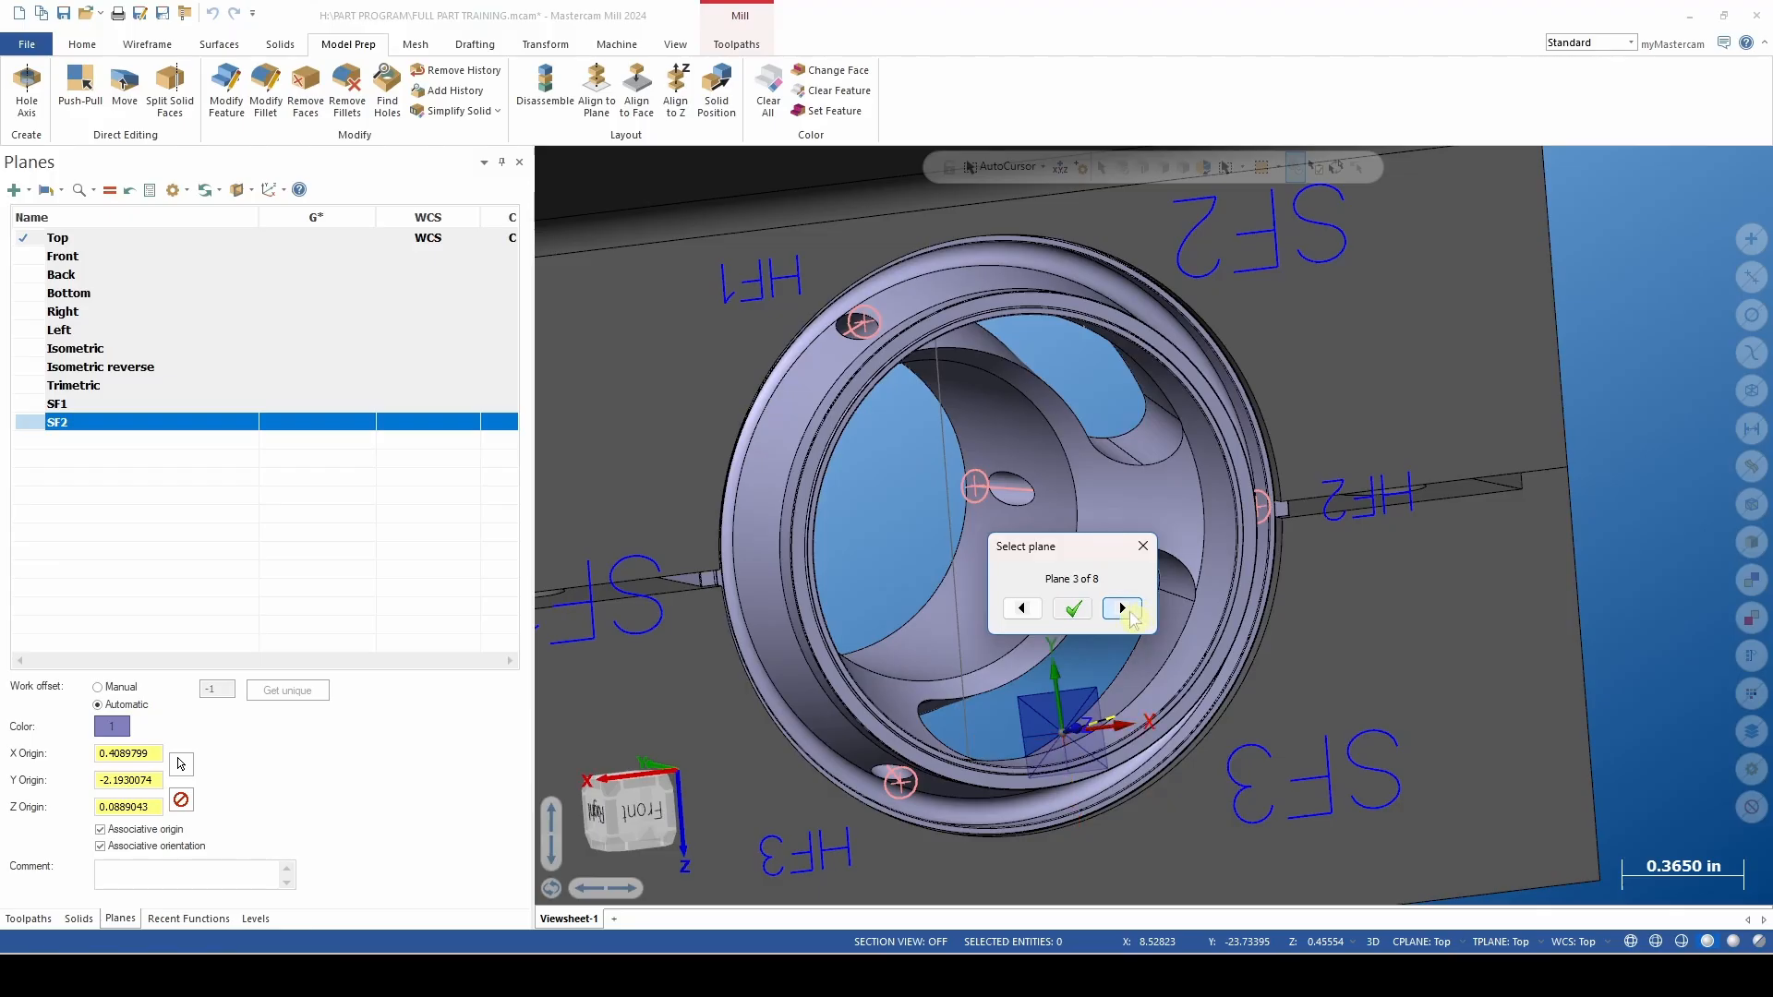
# Accept the chosen orientation for the SF3 slot line and create the new plane with the name SF3.
pyautogui.click(1072, 608)
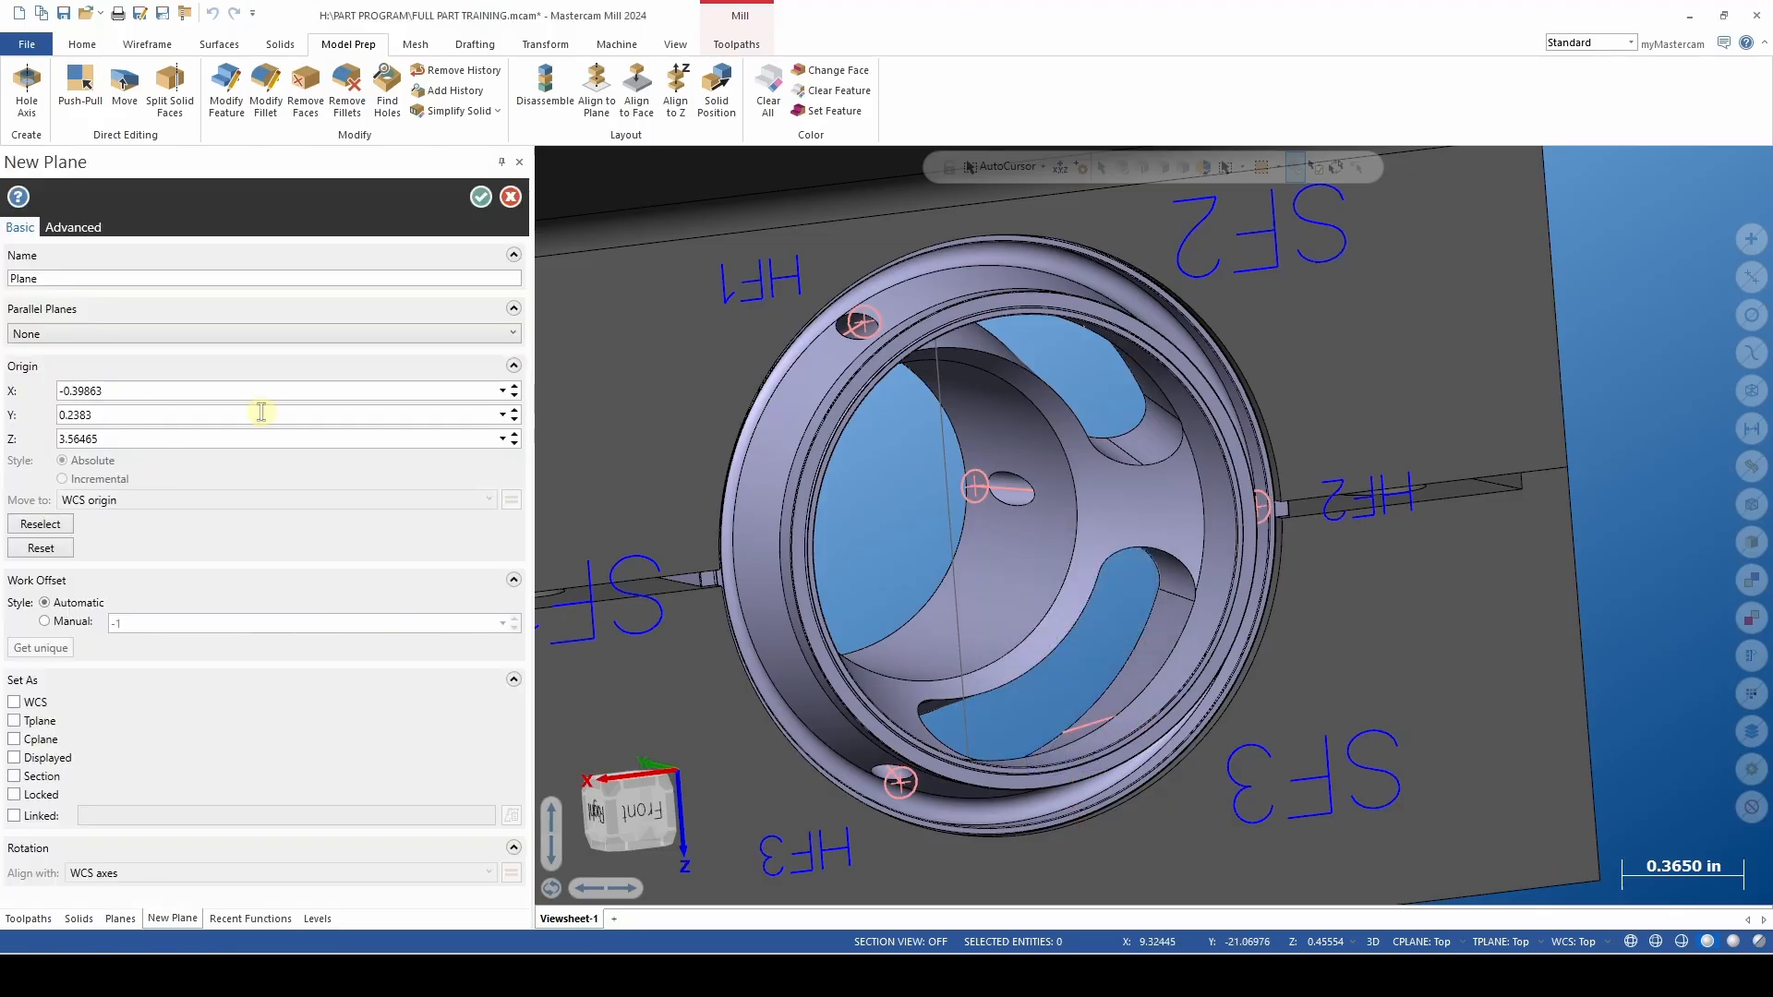
pyautogui.scroll(-2, 659, 653)
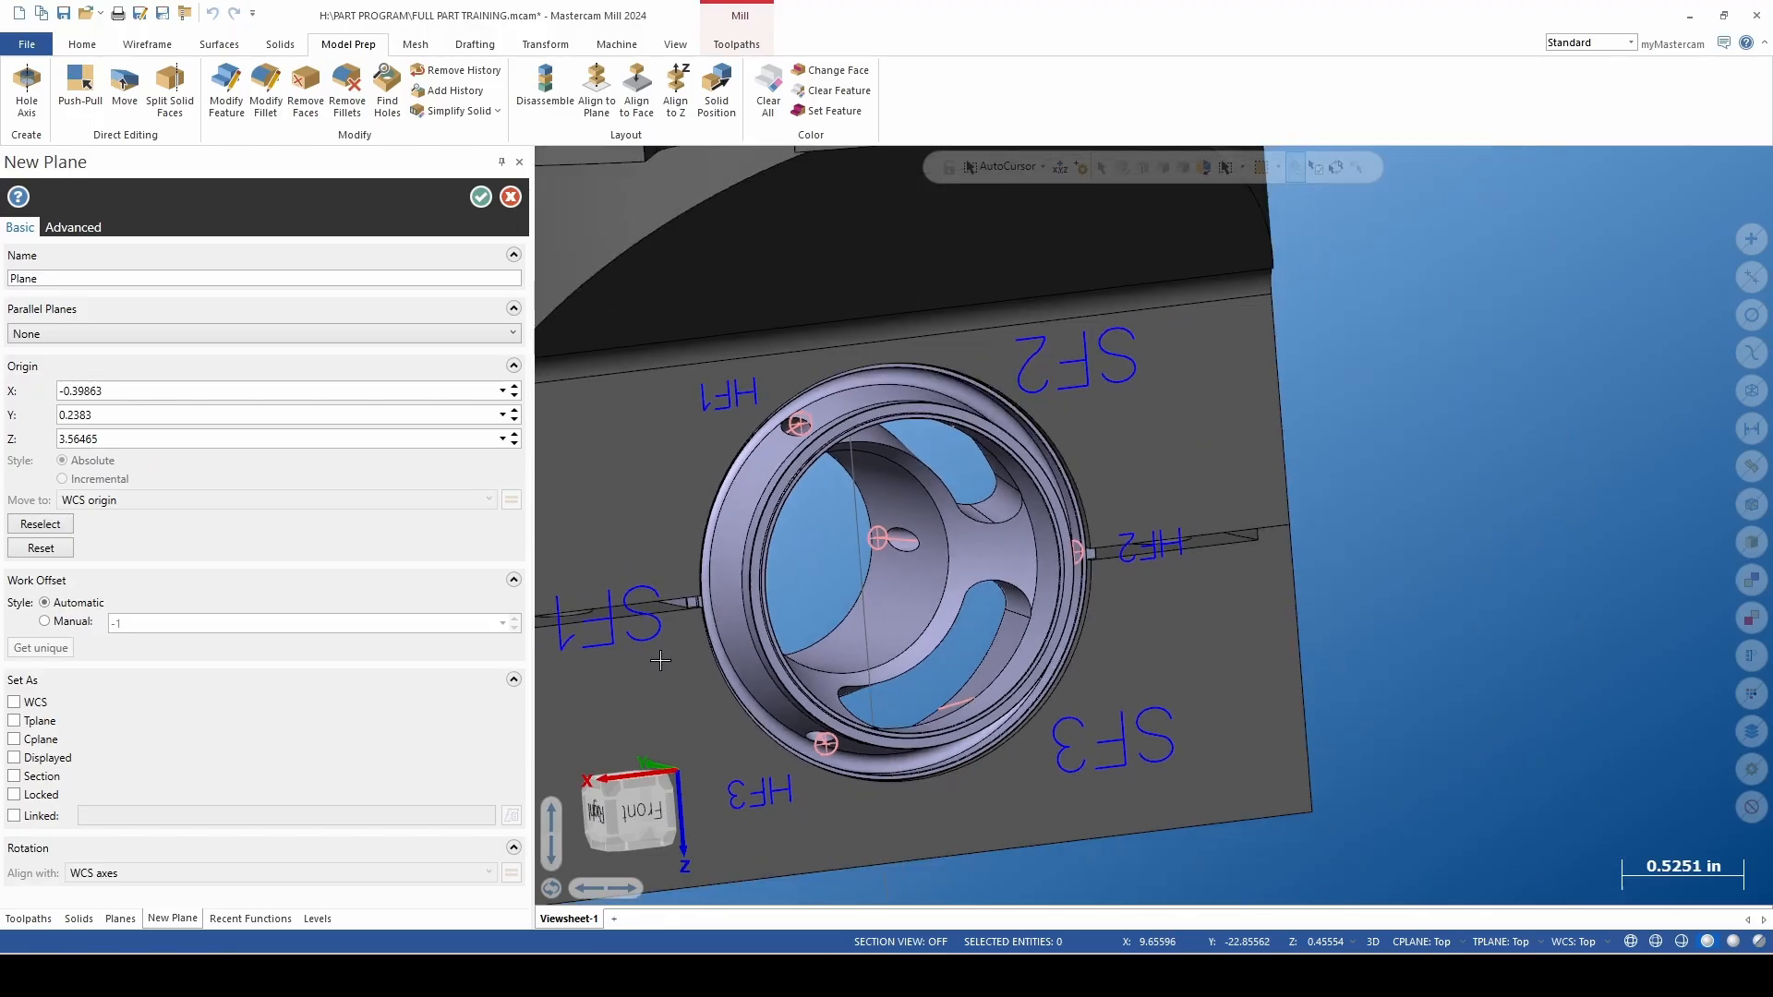
pyautogui.scroll(1, 647, 651)
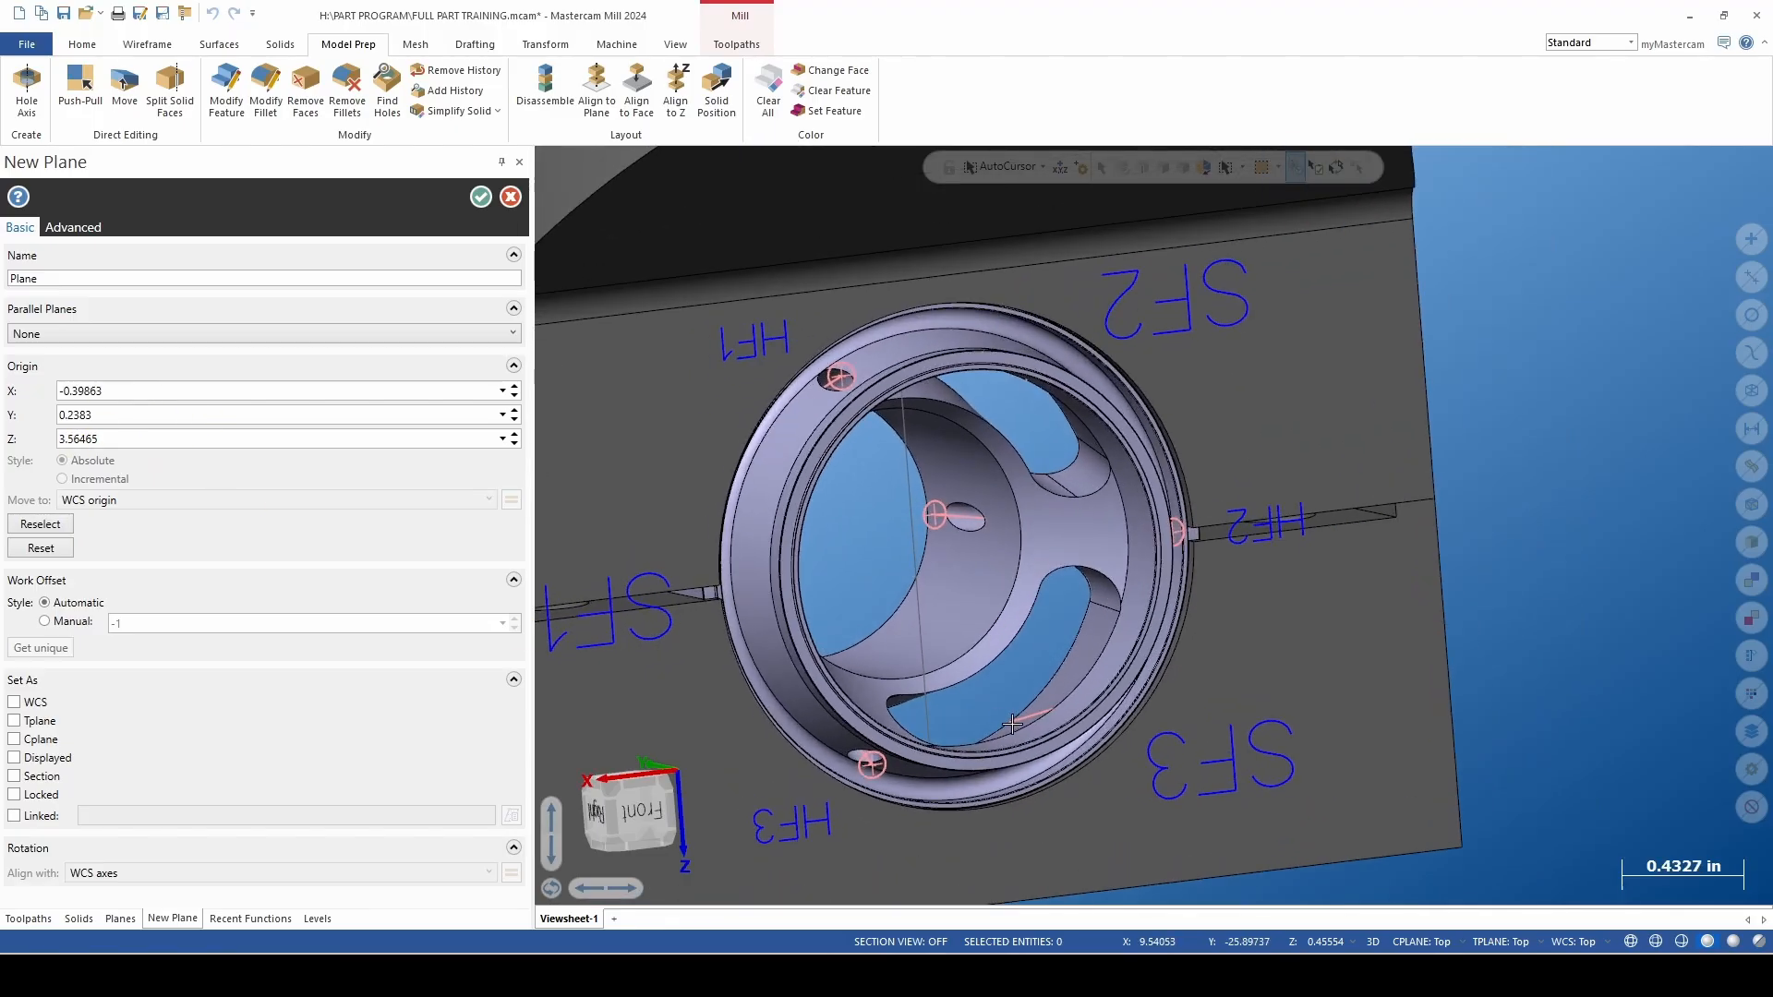
pyautogui.scroll(-3, 1001, 724)
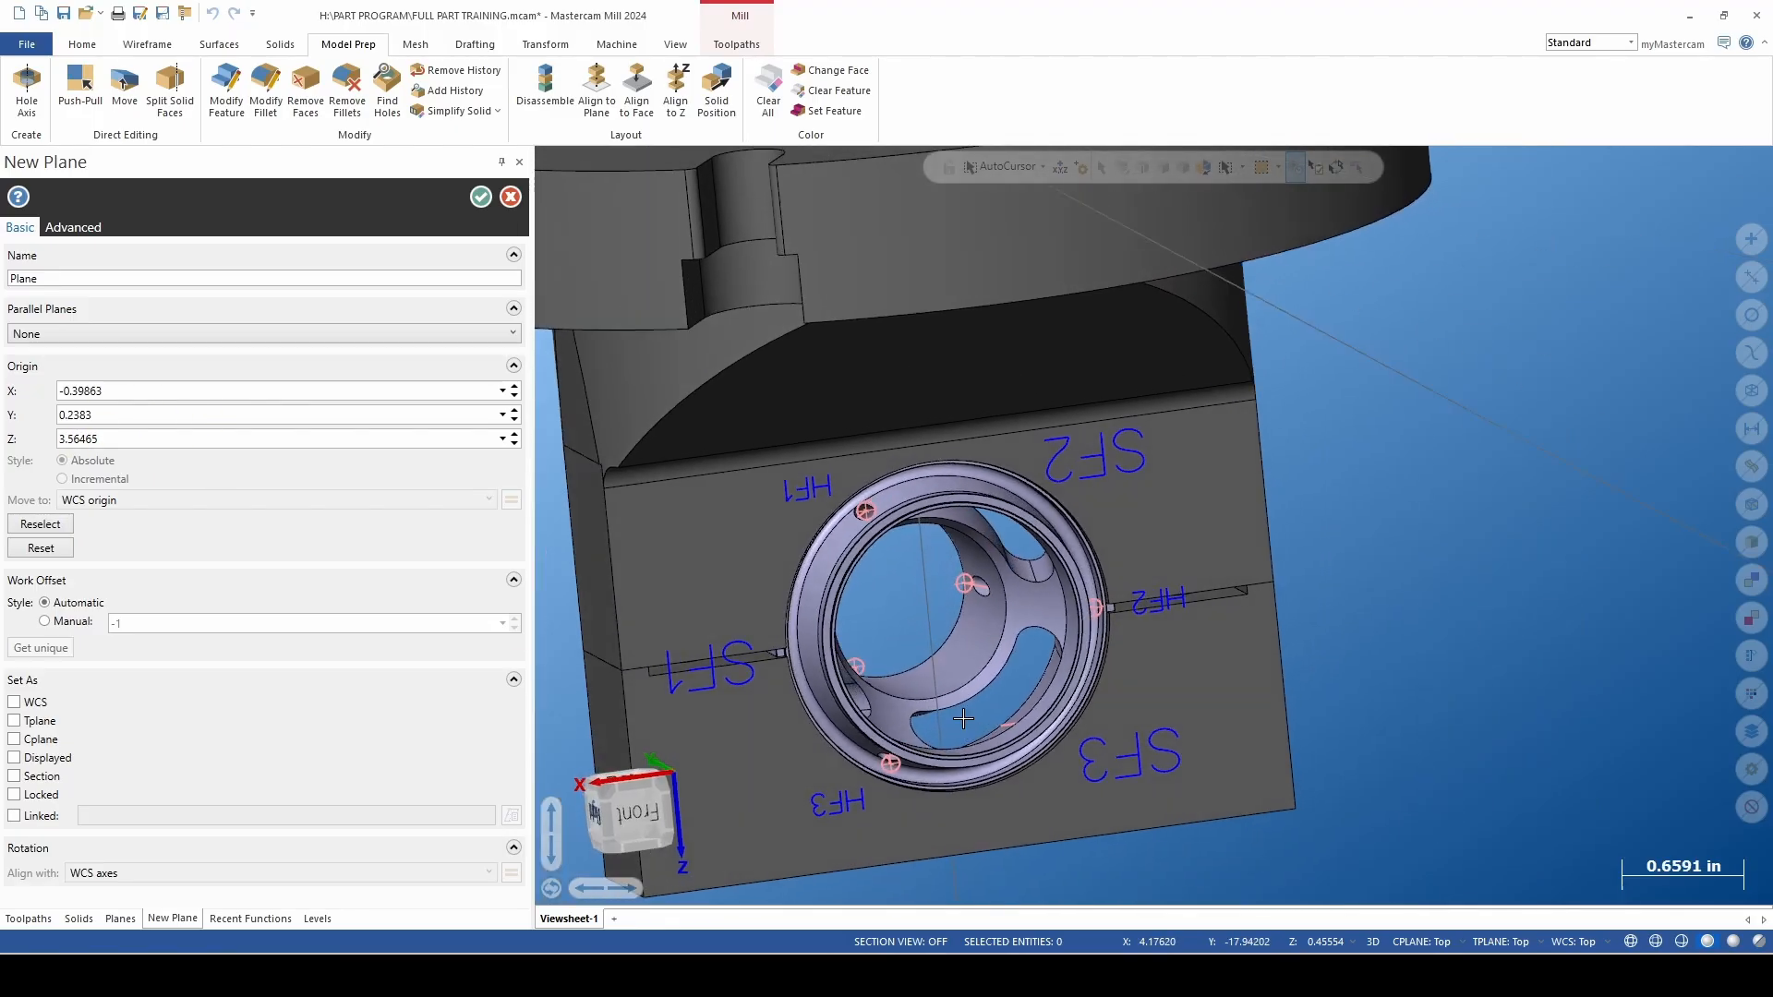
pyautogui.scroll(2, 963, 733)
pyautogui.scroll(-1, 963, 733)
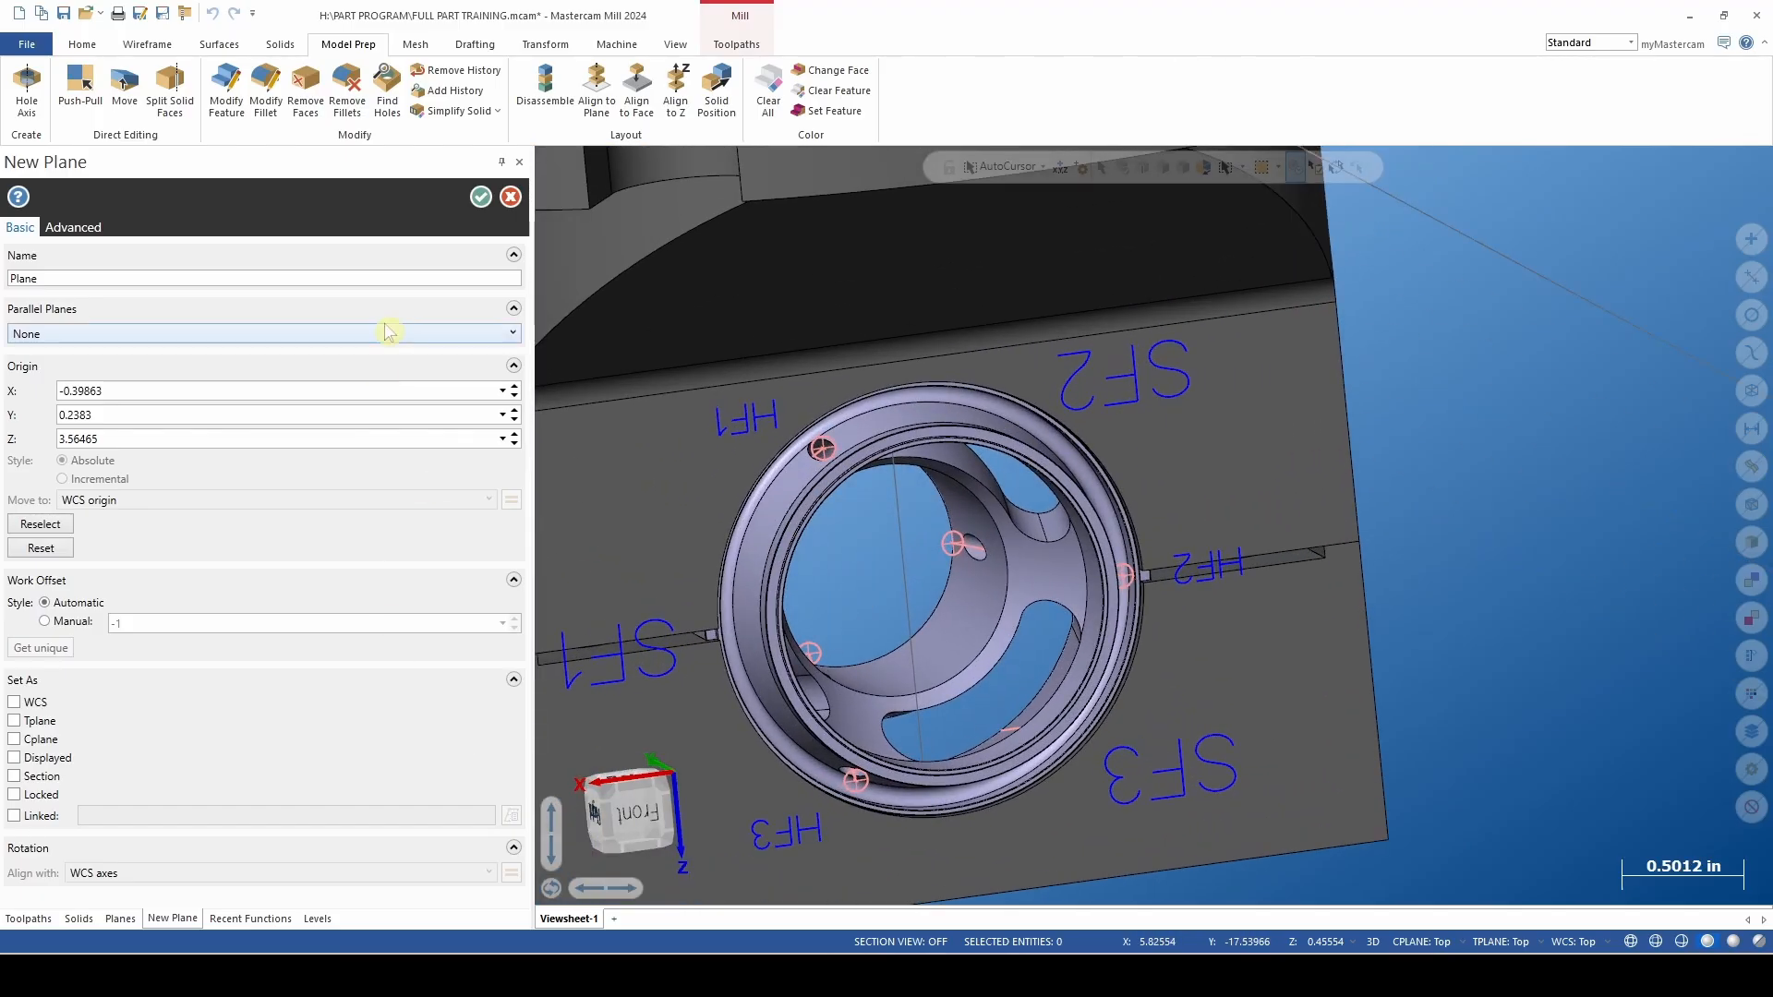
pyautogui.doubleClick(111, 271)
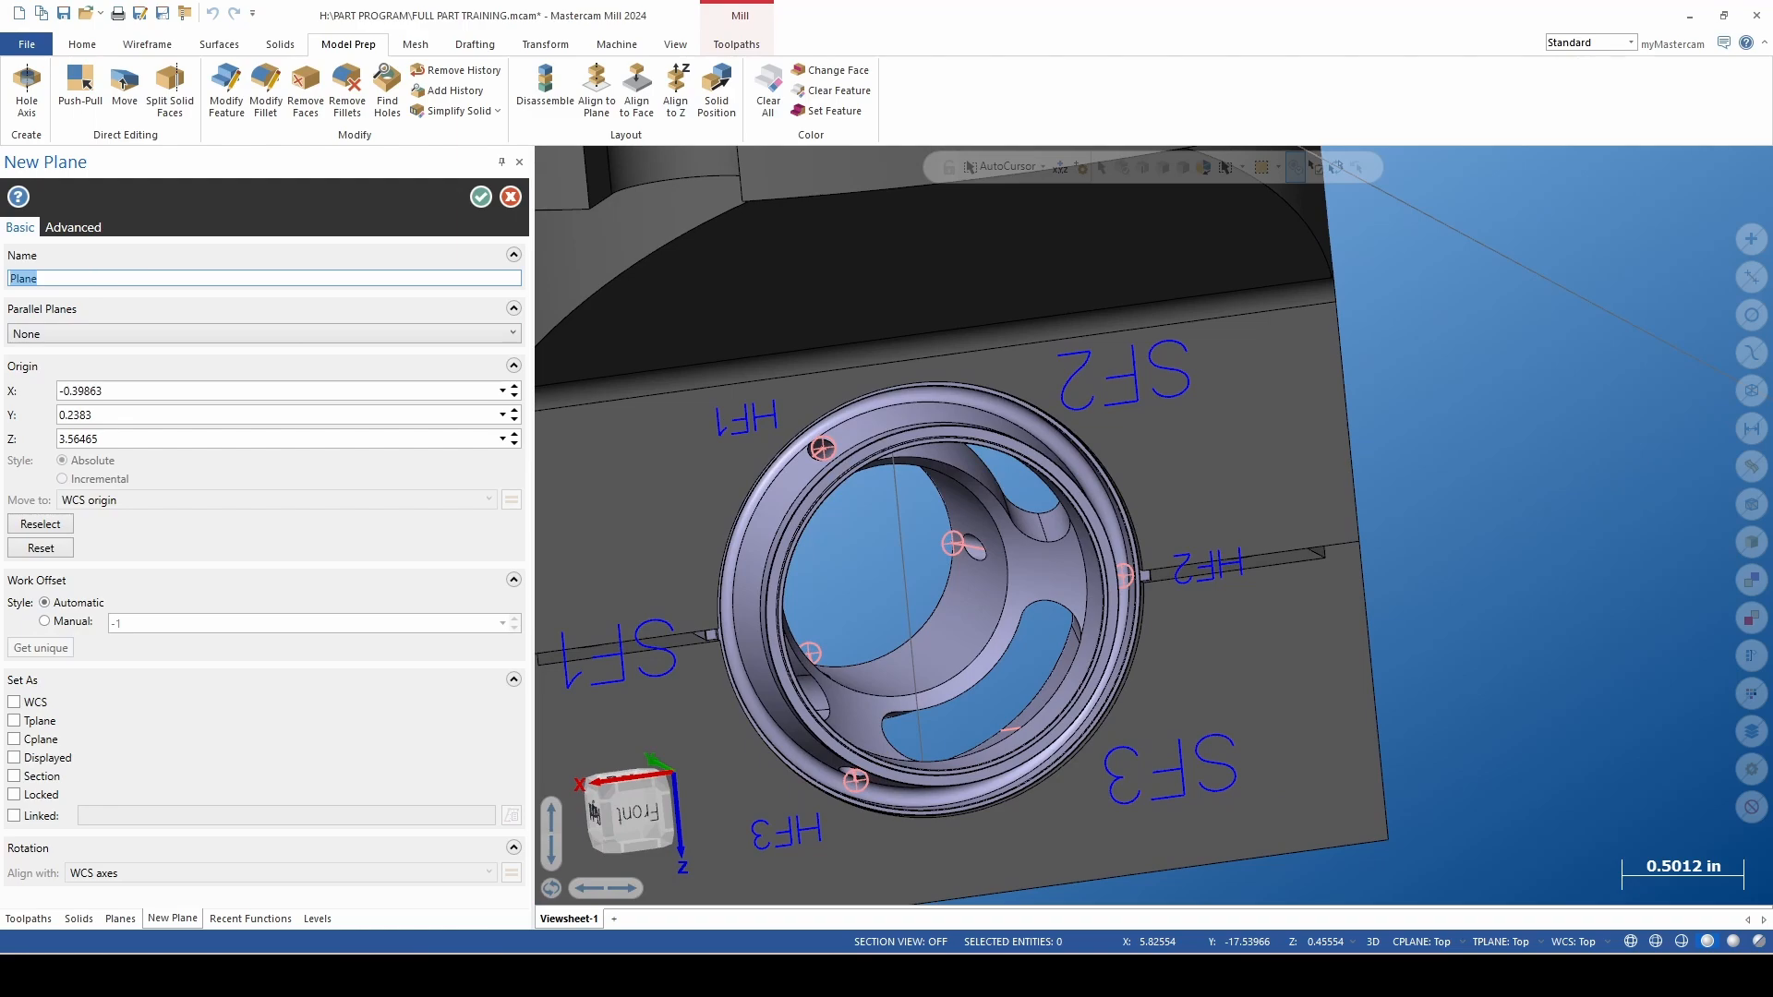
pyautogui.write('SF3')
pyautogui.click(480, 196)
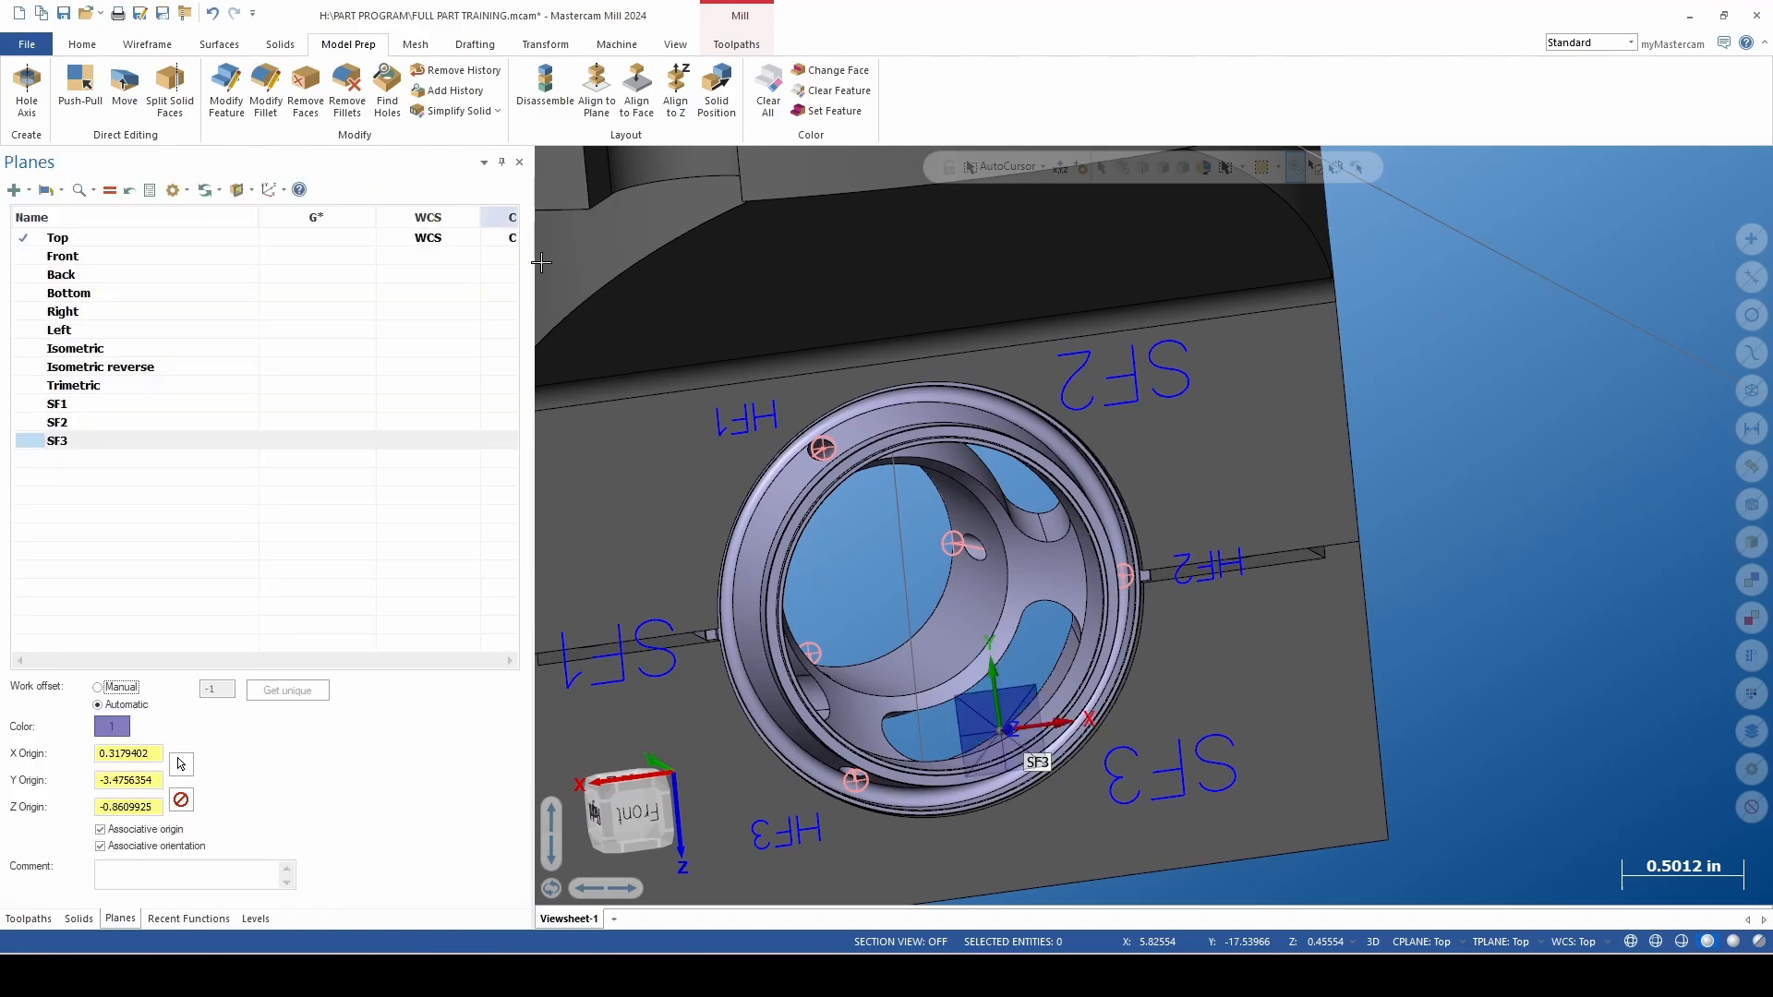
# Turn the fixture around to the back side of the part, where the SB and HB labels are.
pyautogui.scroll(-3, 796, 455)
pyautogui.moveTo(681, 641); pyautogui.dragTo(1523, 597, button='middle')
pyautogui.scroll(-2, 1524, 597)
pyautogui.scroll(2, 900, 540)
pyautogui.moveTo(918, 526); pyautogui.dragTo(850, 558, button='middle')
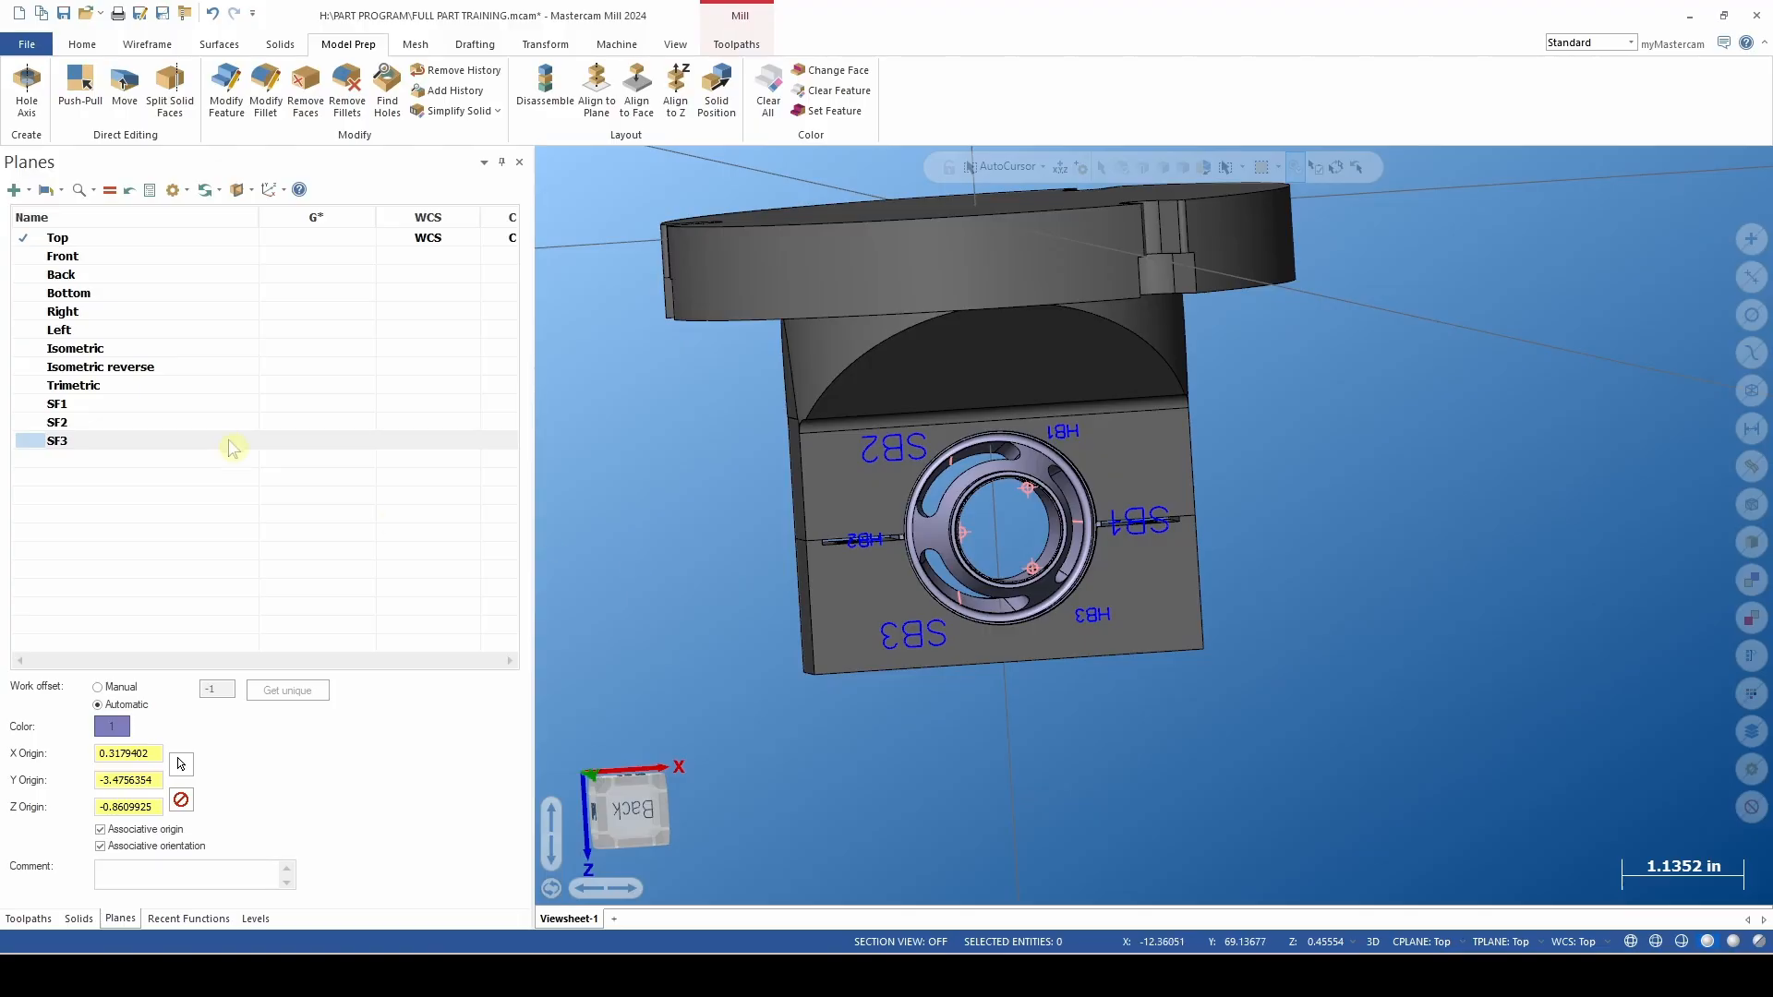
pyautogui.click(15, 189)
pyautogui.click(73, 277)
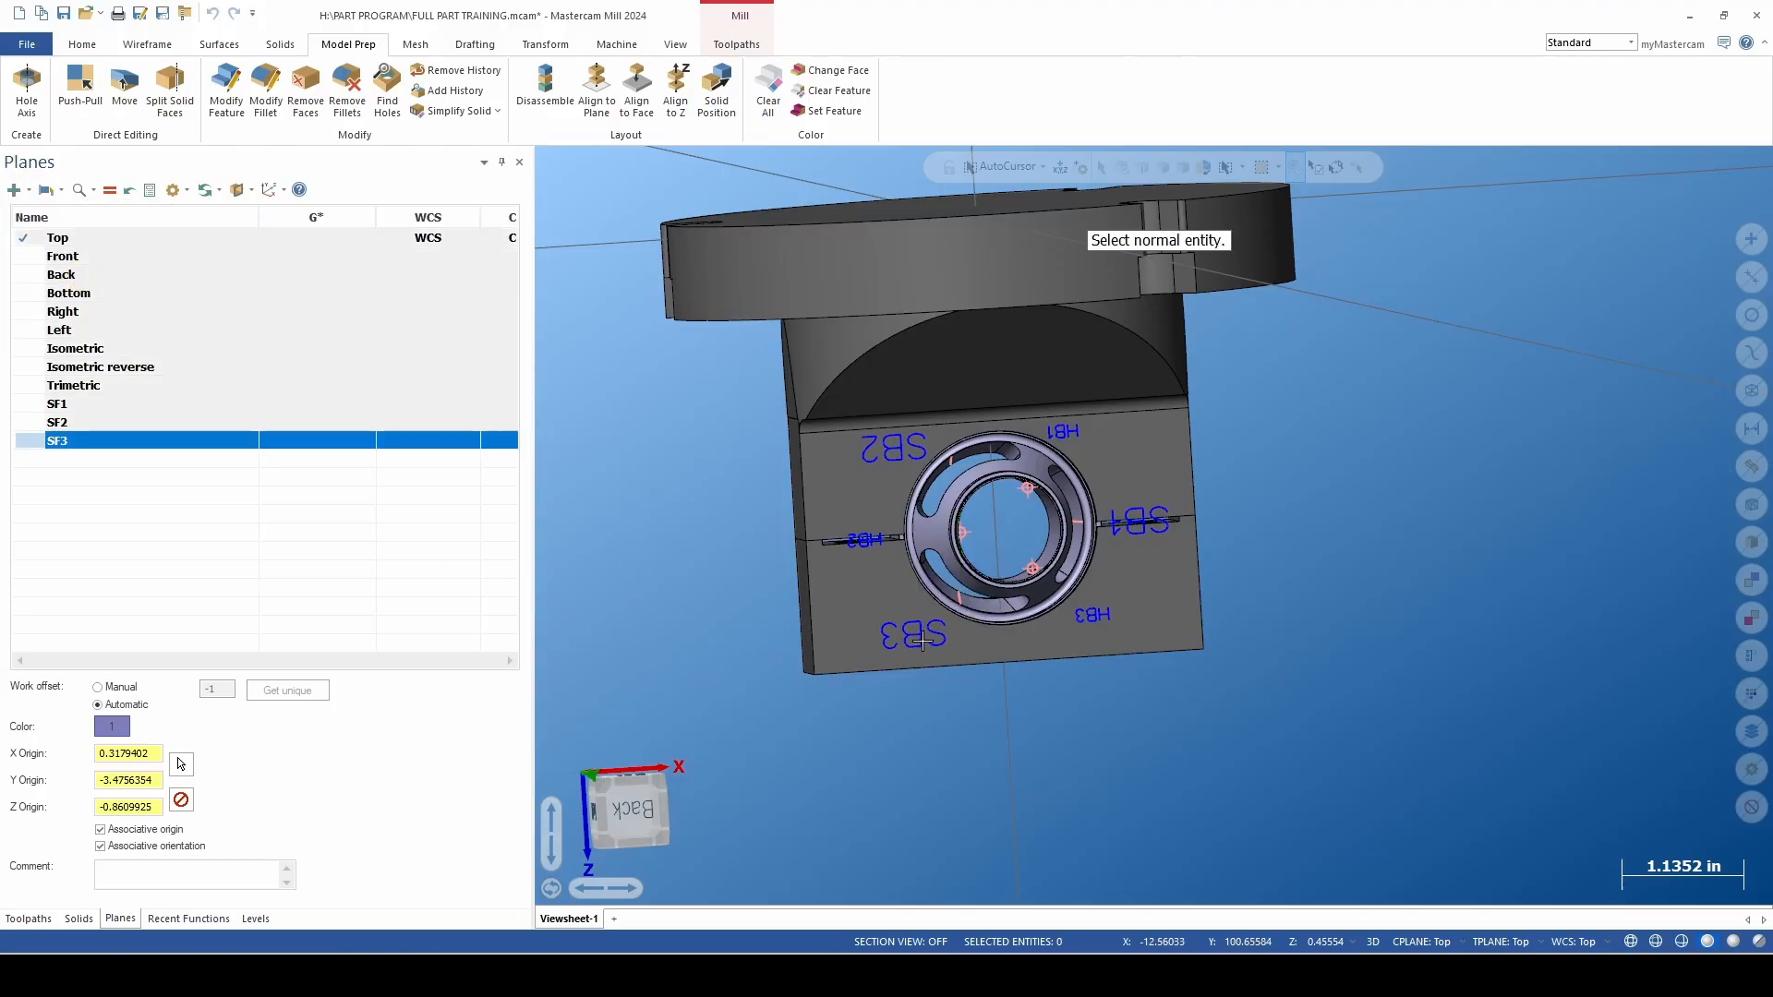
pyautogui.scroll(6, 921, 640)
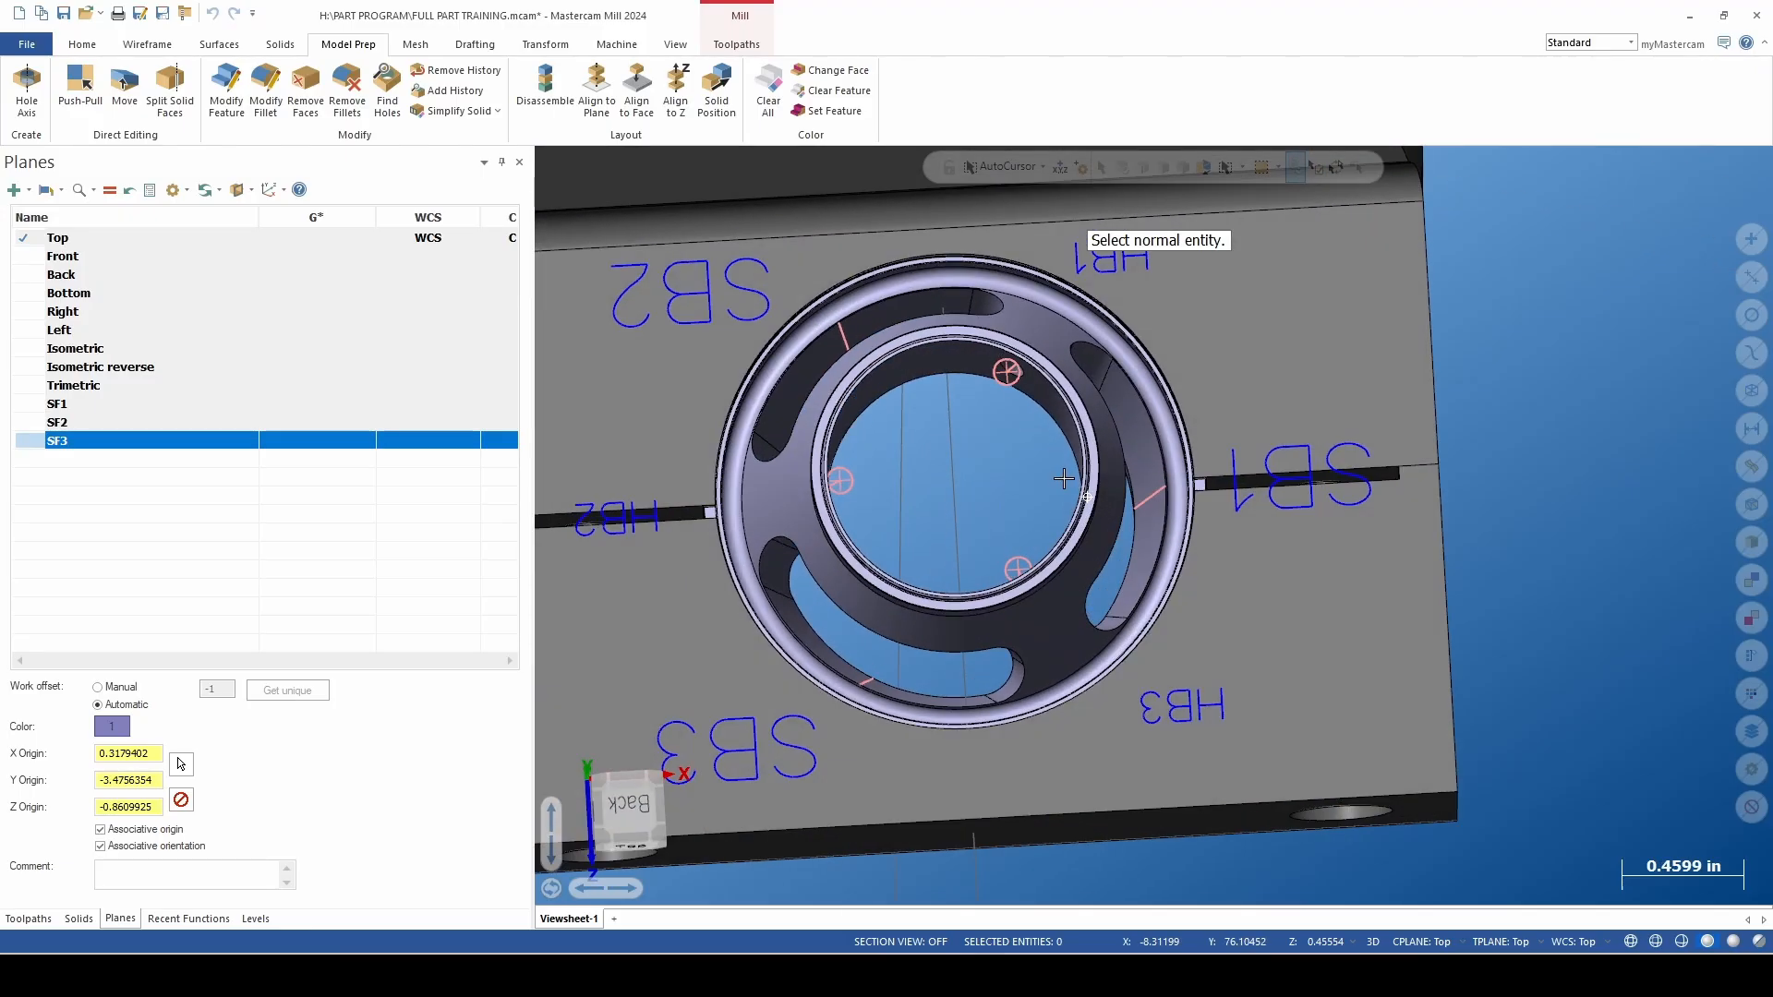
pyautogui.click(1132, 507)
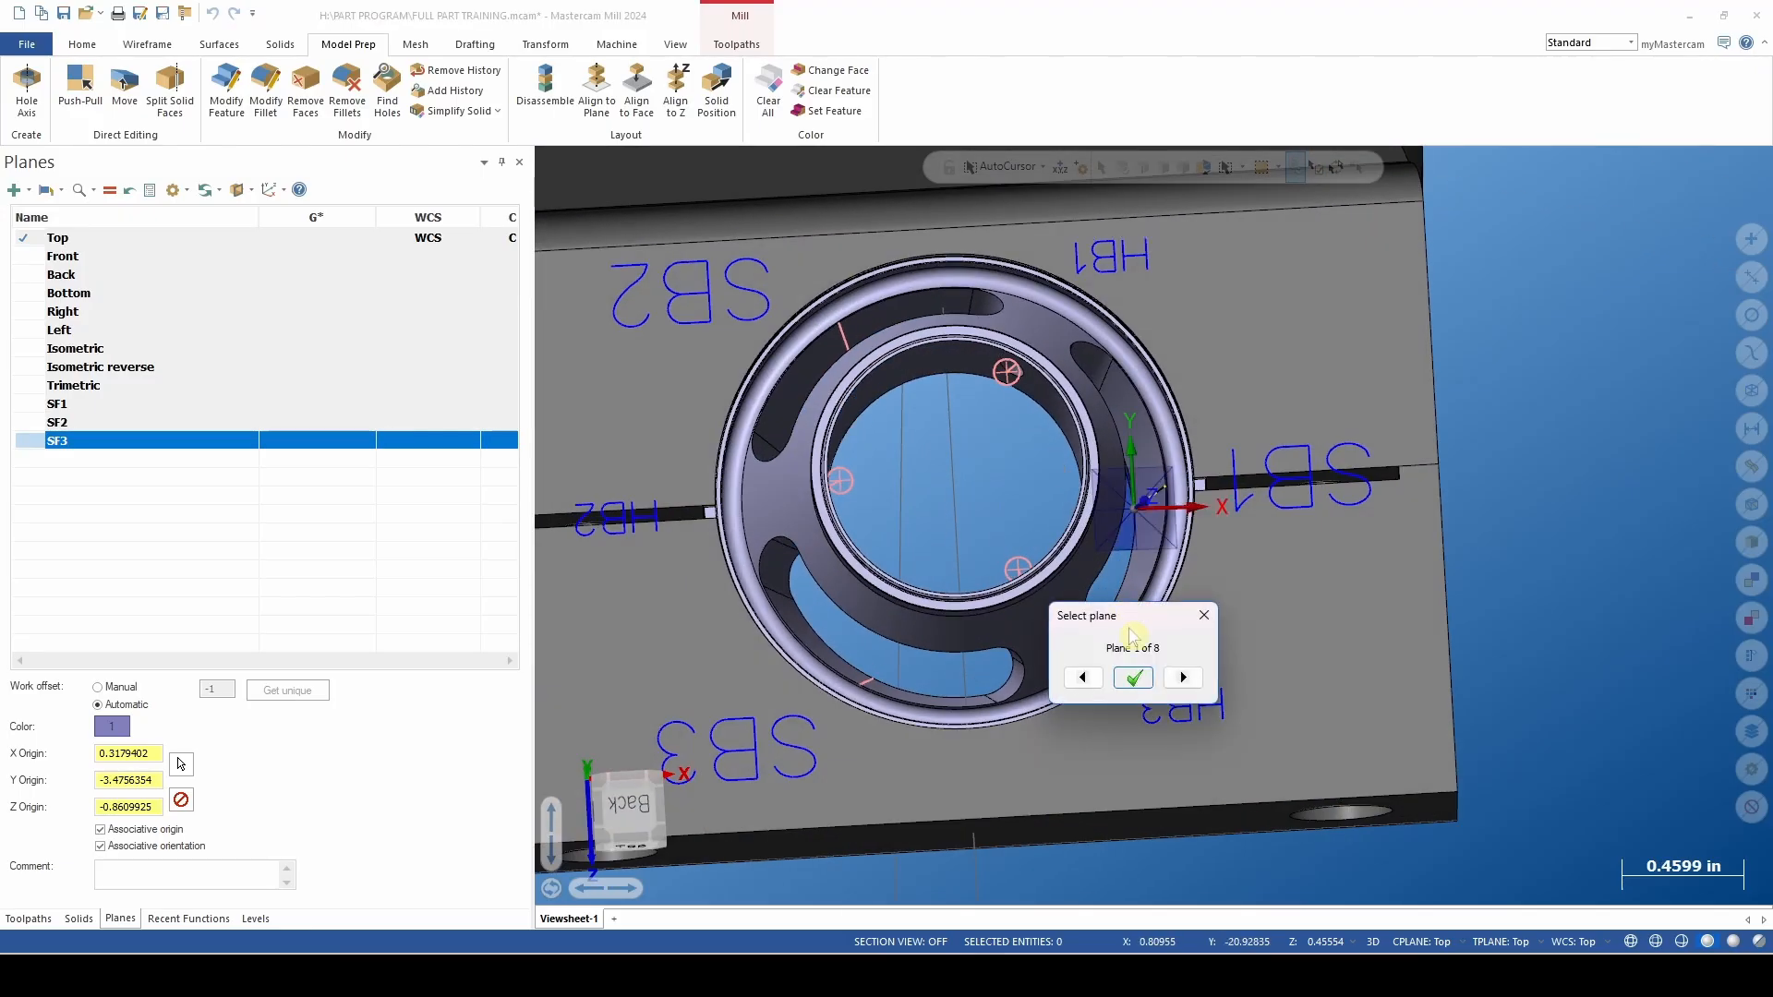
pyautogui.click(1133, 678)
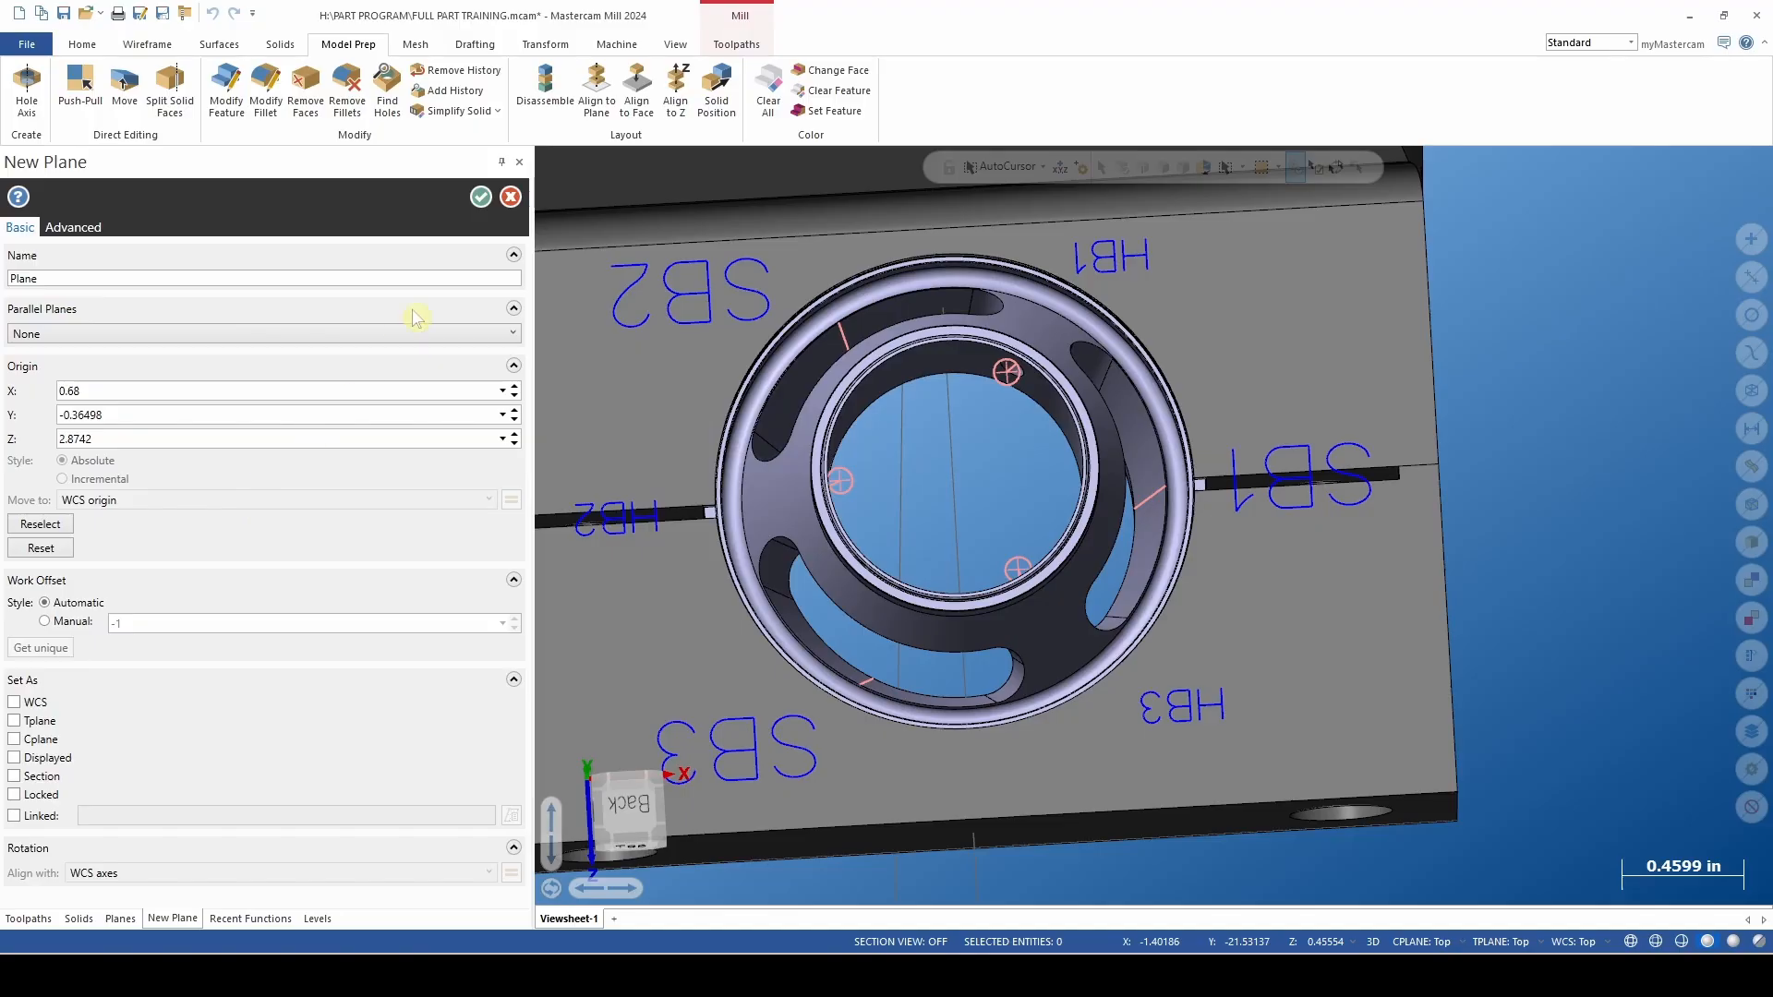
pyautogui.click(481, 197)
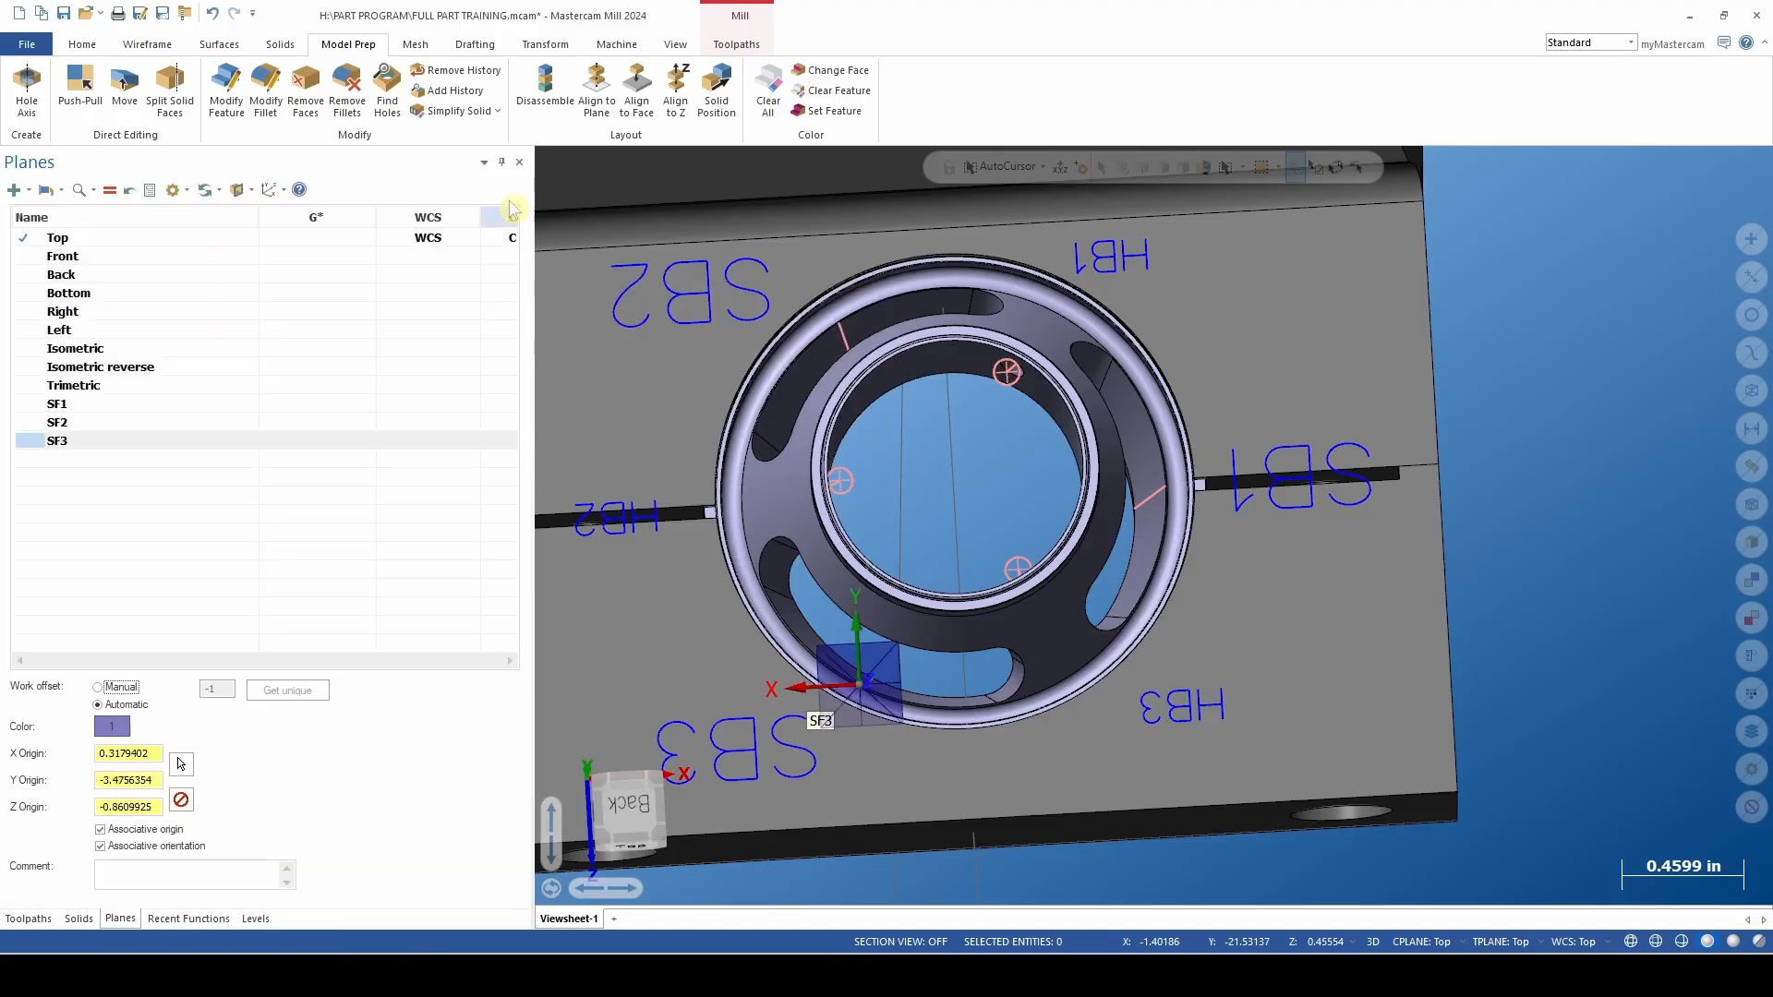
pyautogui.click(15, 191)
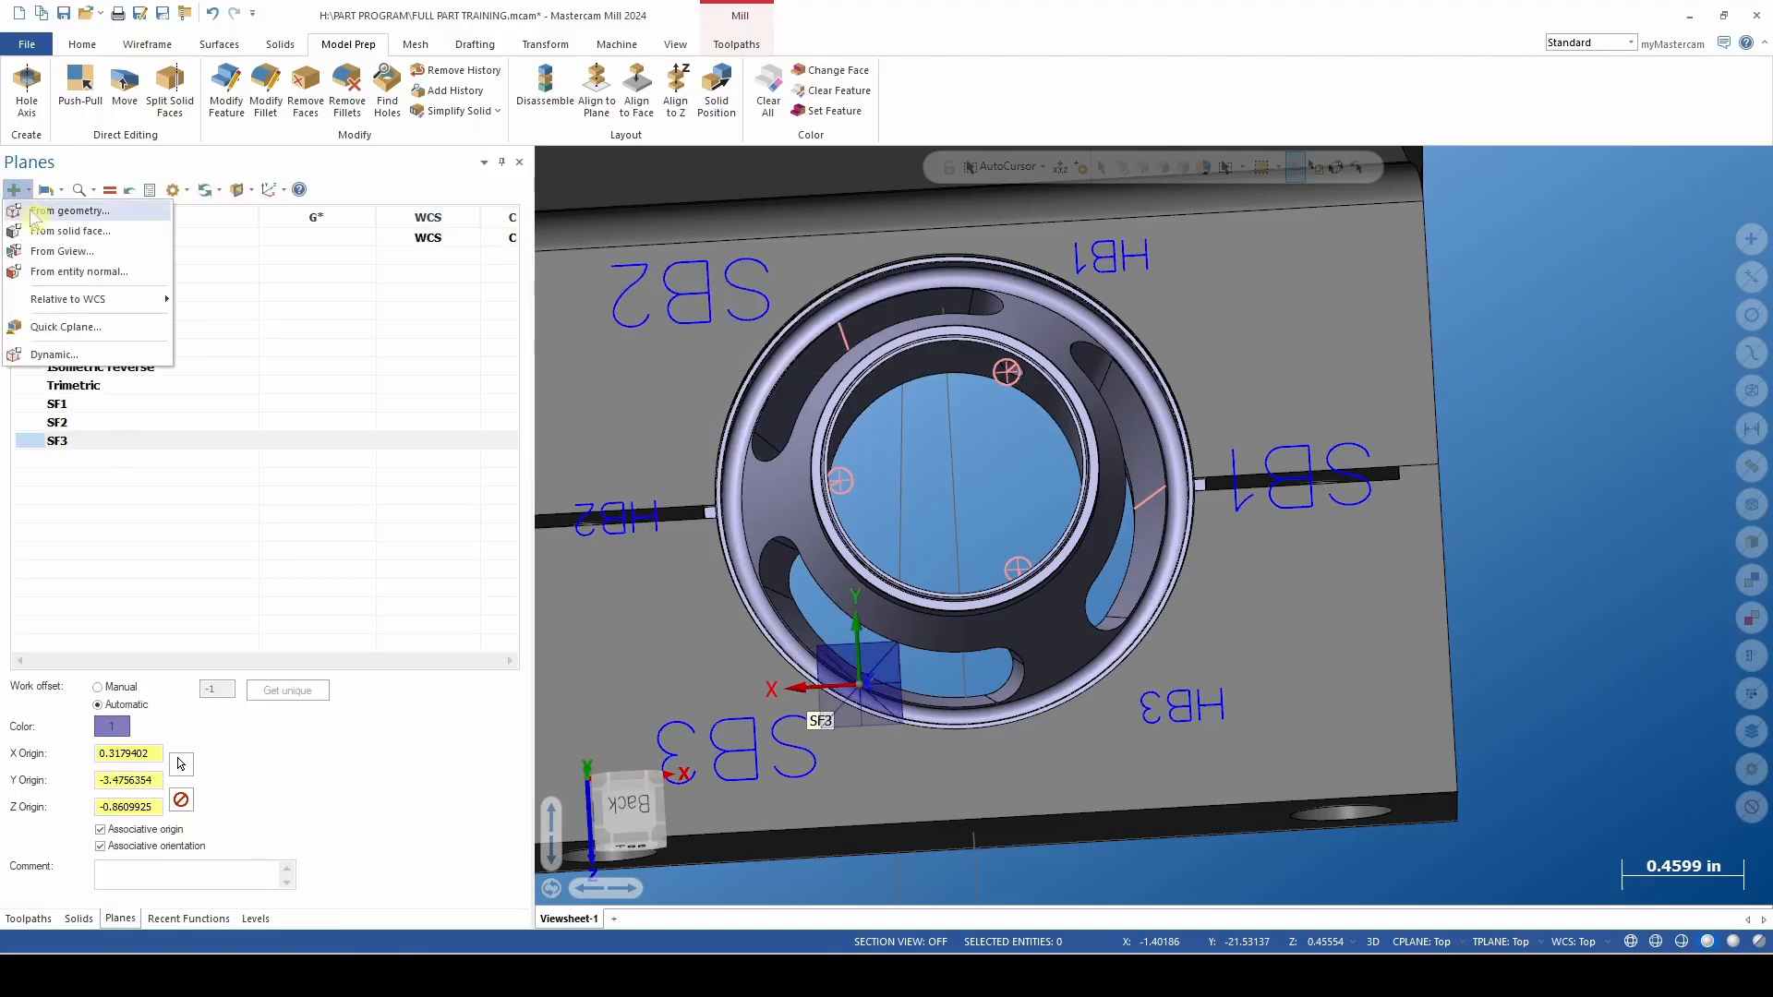
pyautogui.click(32, 213)
pyautogui.scroll(2, 1145, 519)
pyautogui.scroll(-1, 1145, 519)
pyautogui.press('Escape')
# Create a plane named SB1 from the entity normal of the slot line beside the SB1 label, using orientation 1 of 8.
pyautogui.click(16, 190)
pyautogui.click(56, 275)
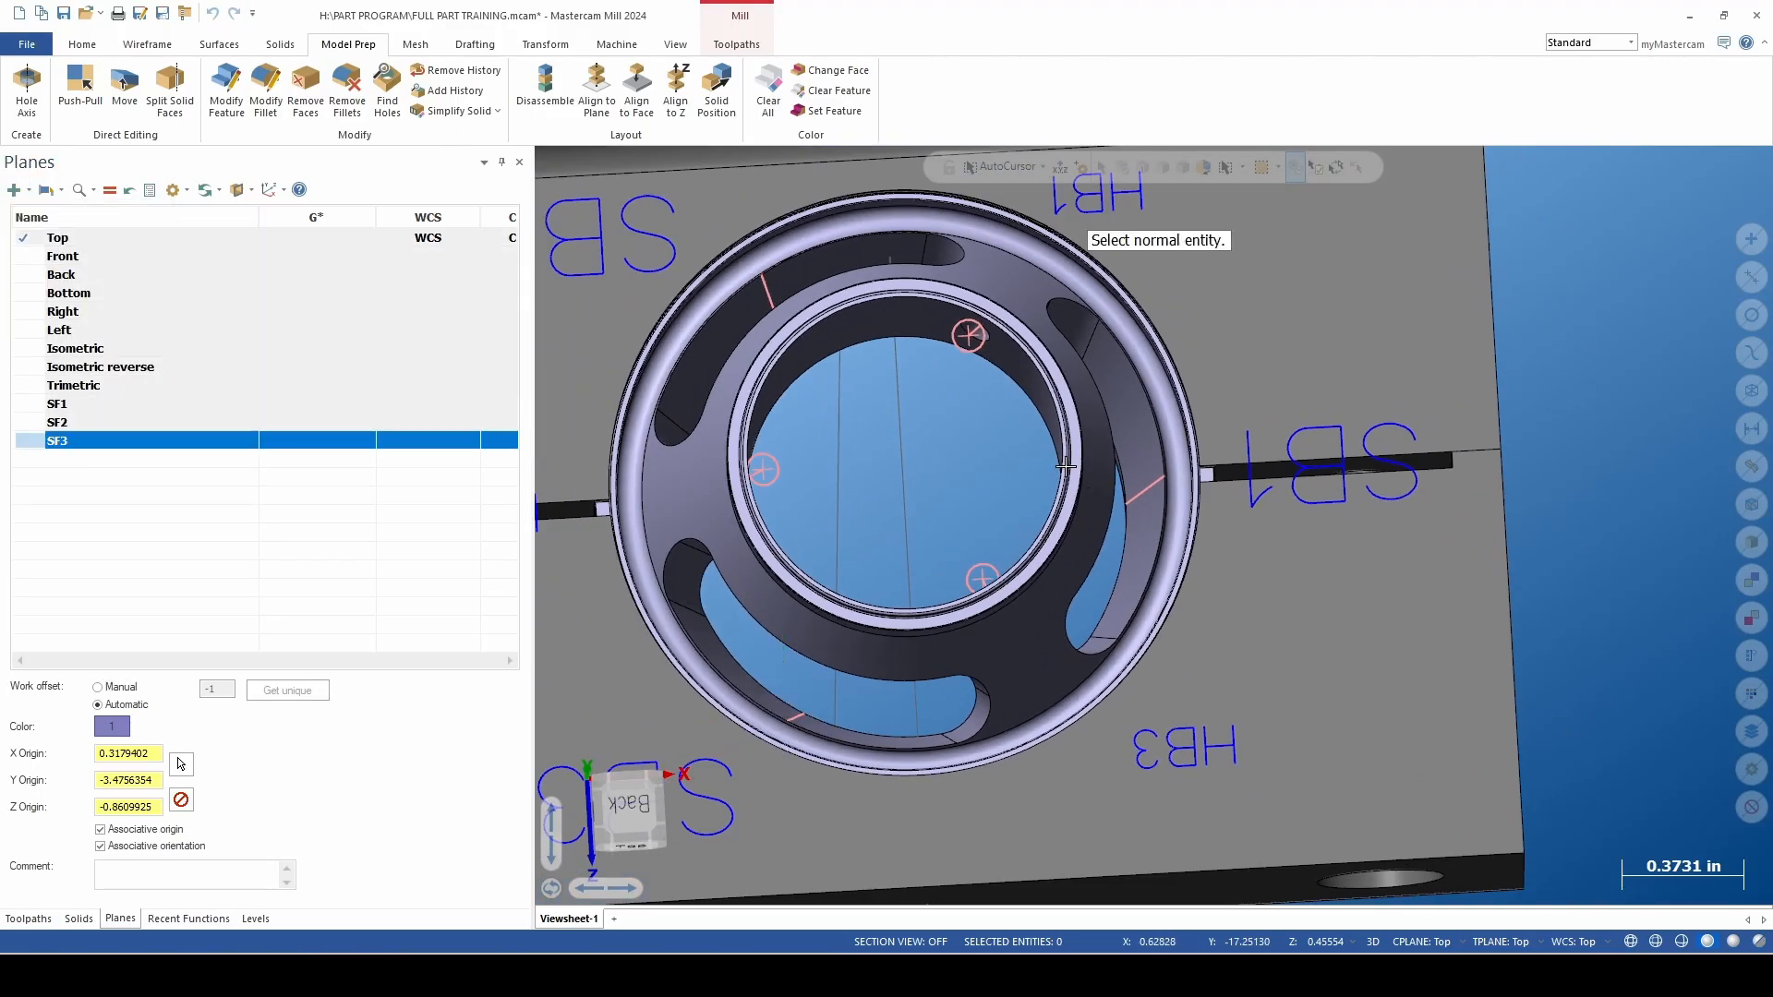
pyautogui.scroll(2, 1164, 499)
pyautogui.click(1135, 490)
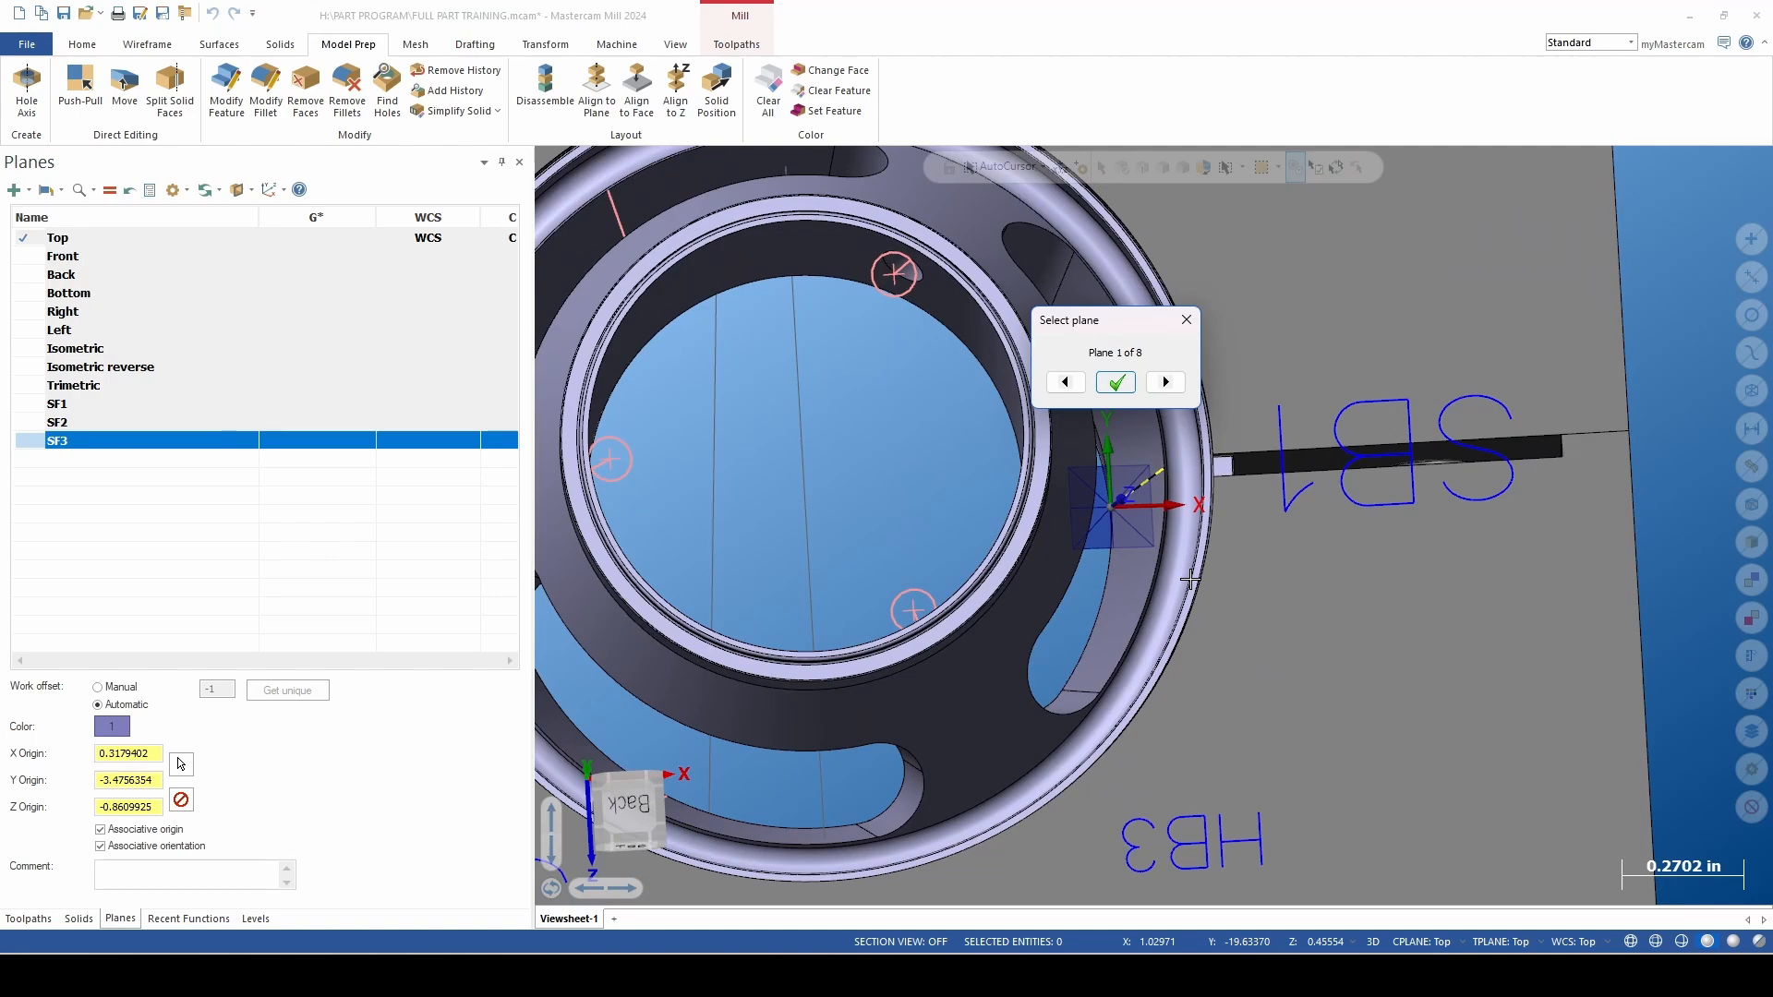
pyautogui.click(1116, 383)
pyautogui.click(9, 278)
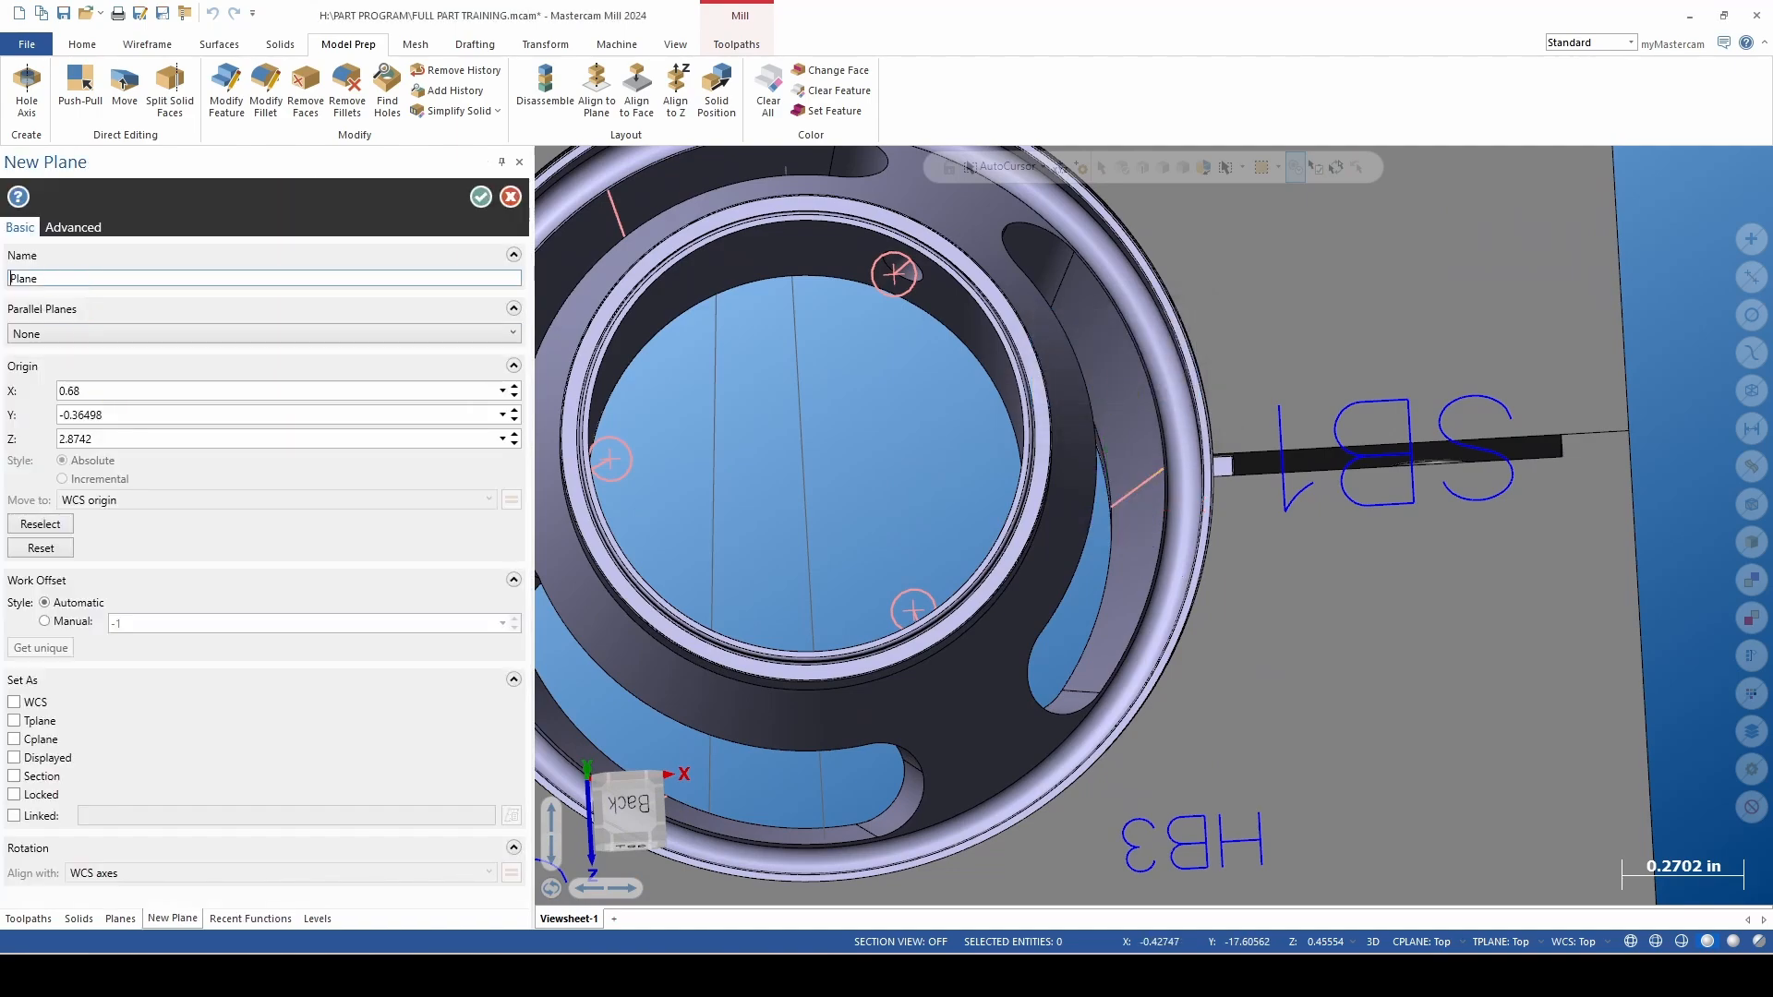
pyautogui.hotkey('ctrl', 'a')
pyautogui.click(480, 196)
# Create a plane named SB2 from the entity normal of the slot line beside the SB2 label, using orientation 1 of 8.
pyautogui.scroll(-3, 1002, 481)
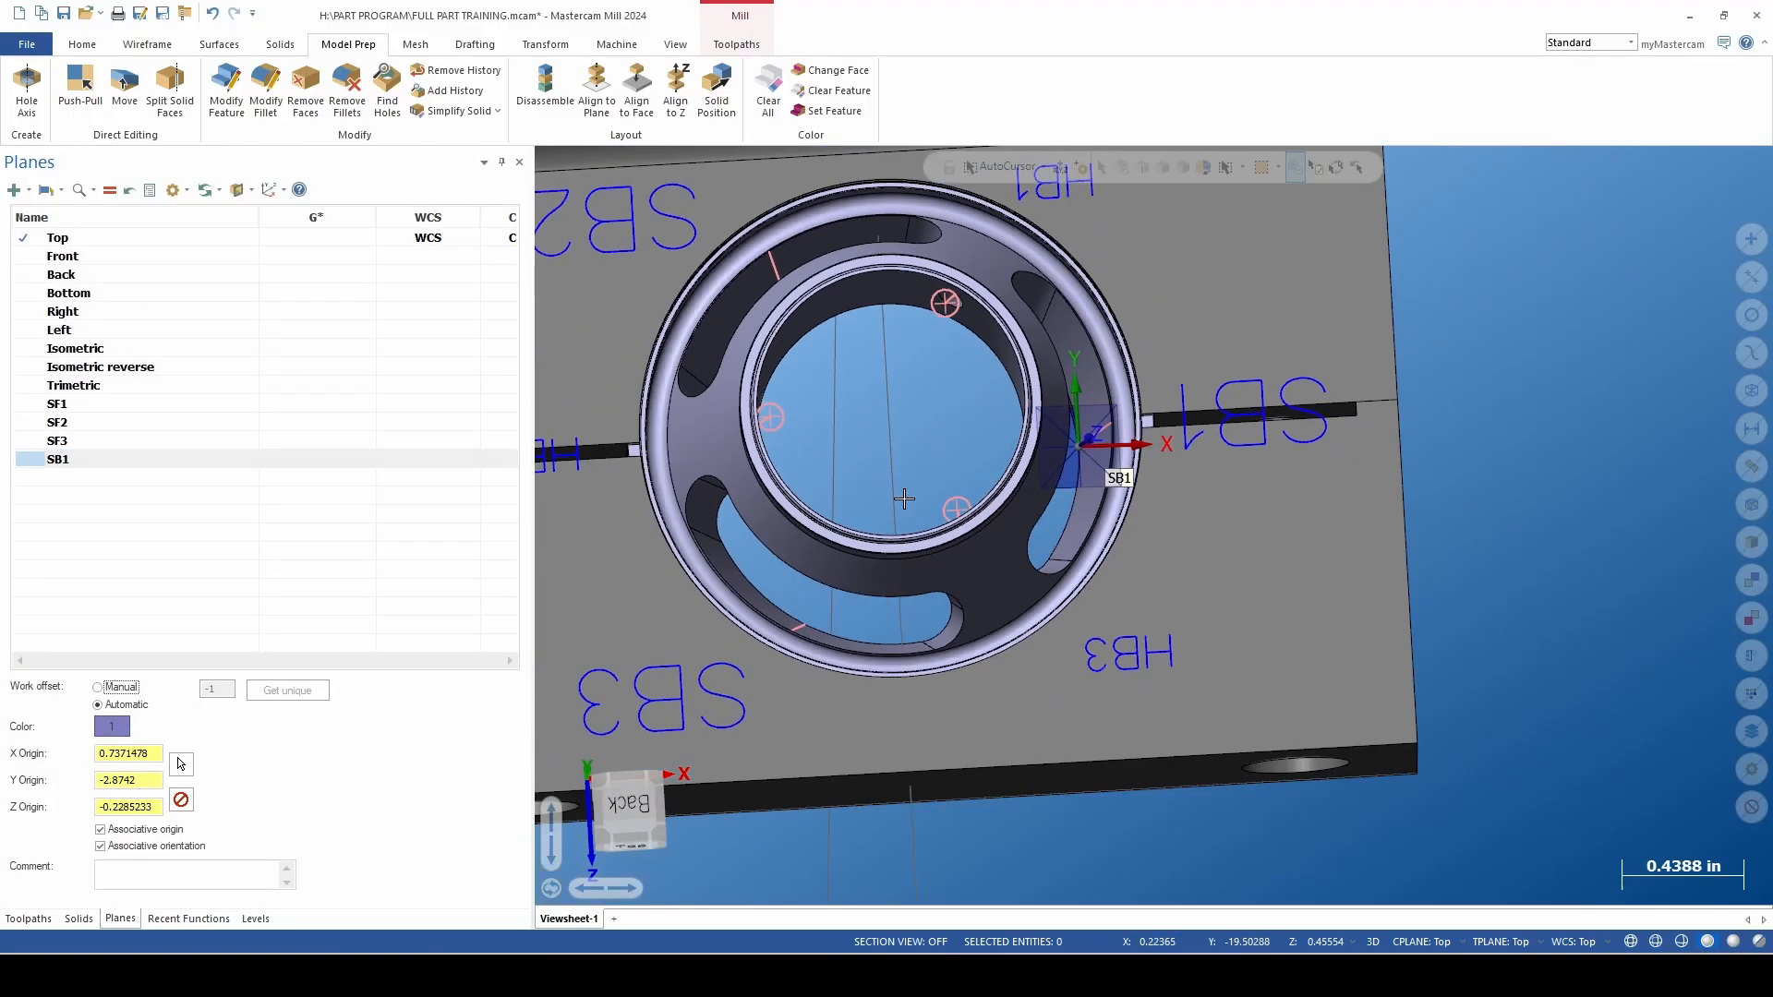
pyautogui.click(15, 191)
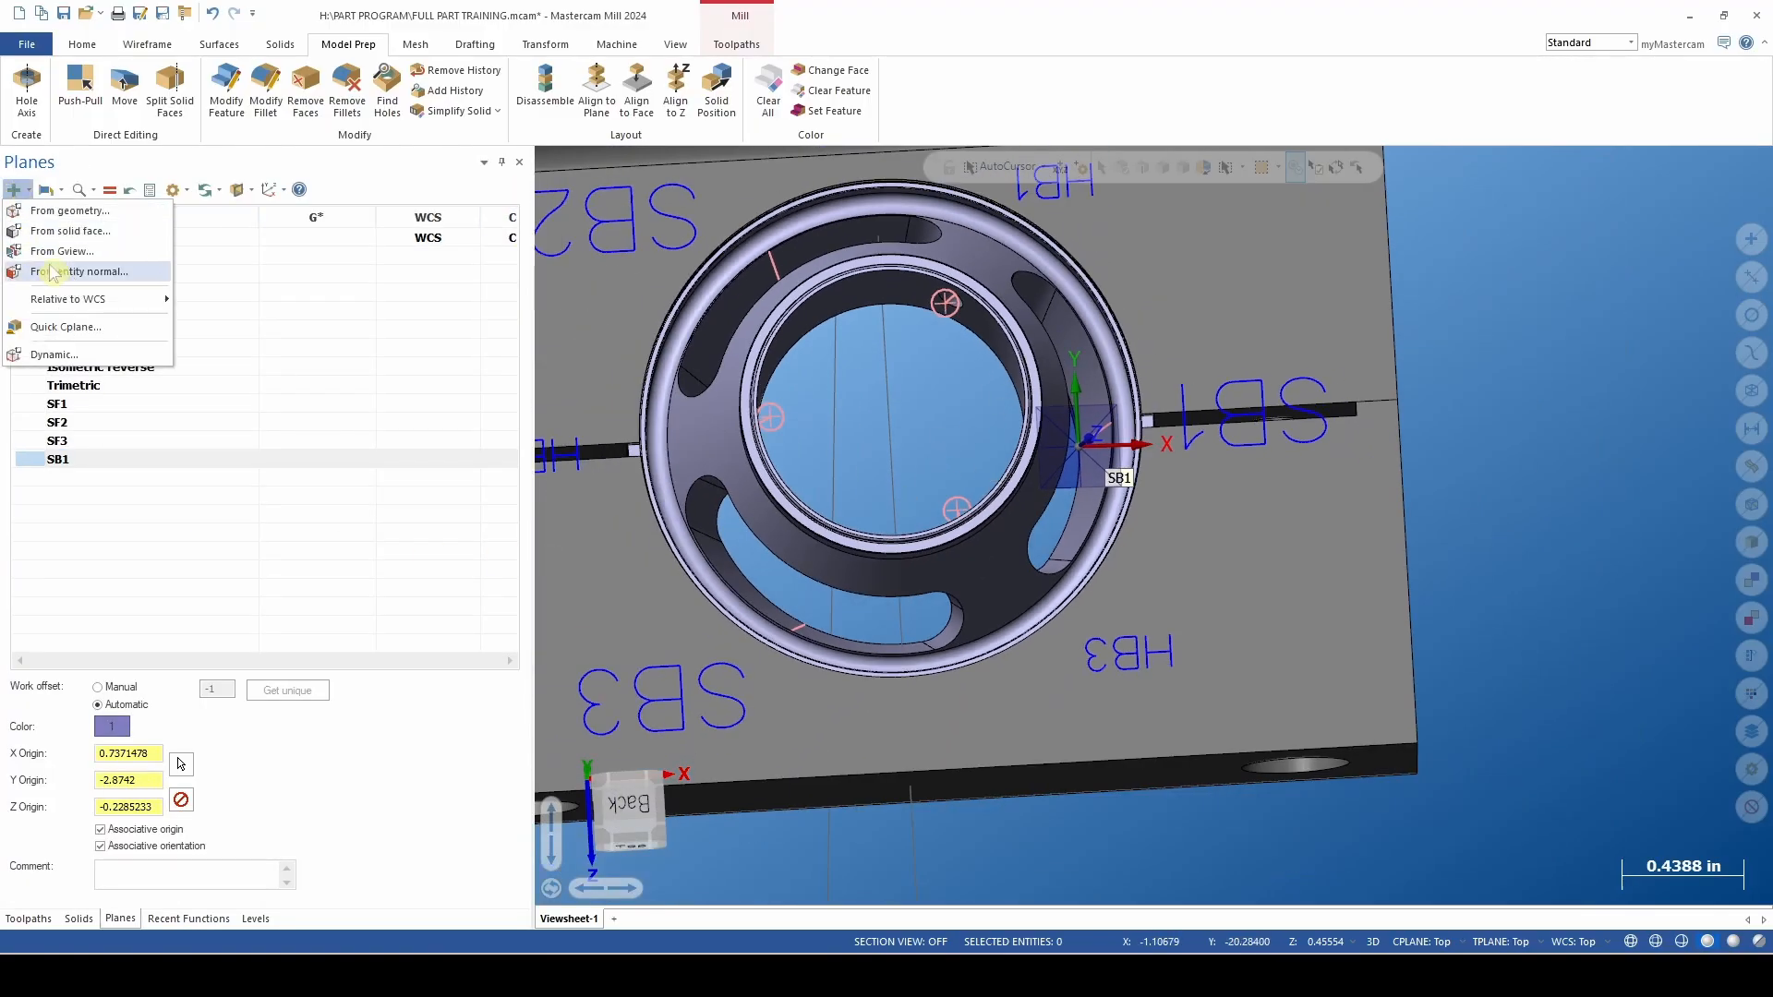
pyautogui.click(79, 272)
pyautogui.scroll(1, 737, 287)
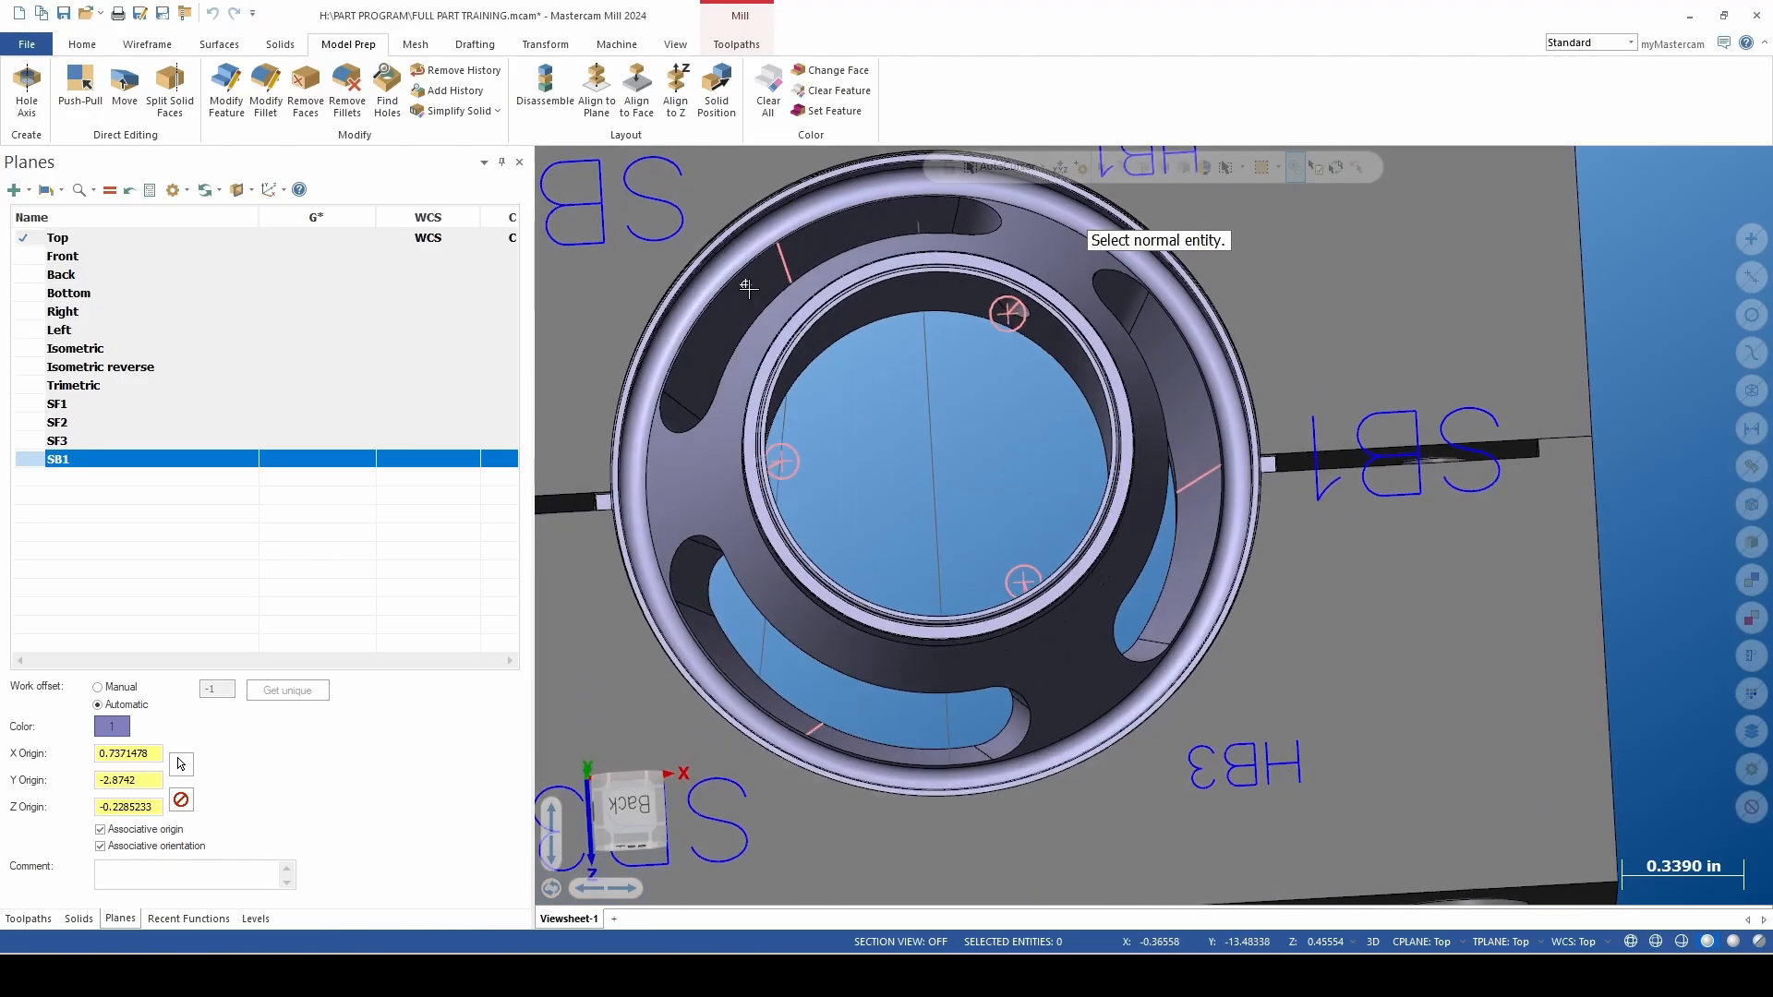
pyautogui.click(784, 287)
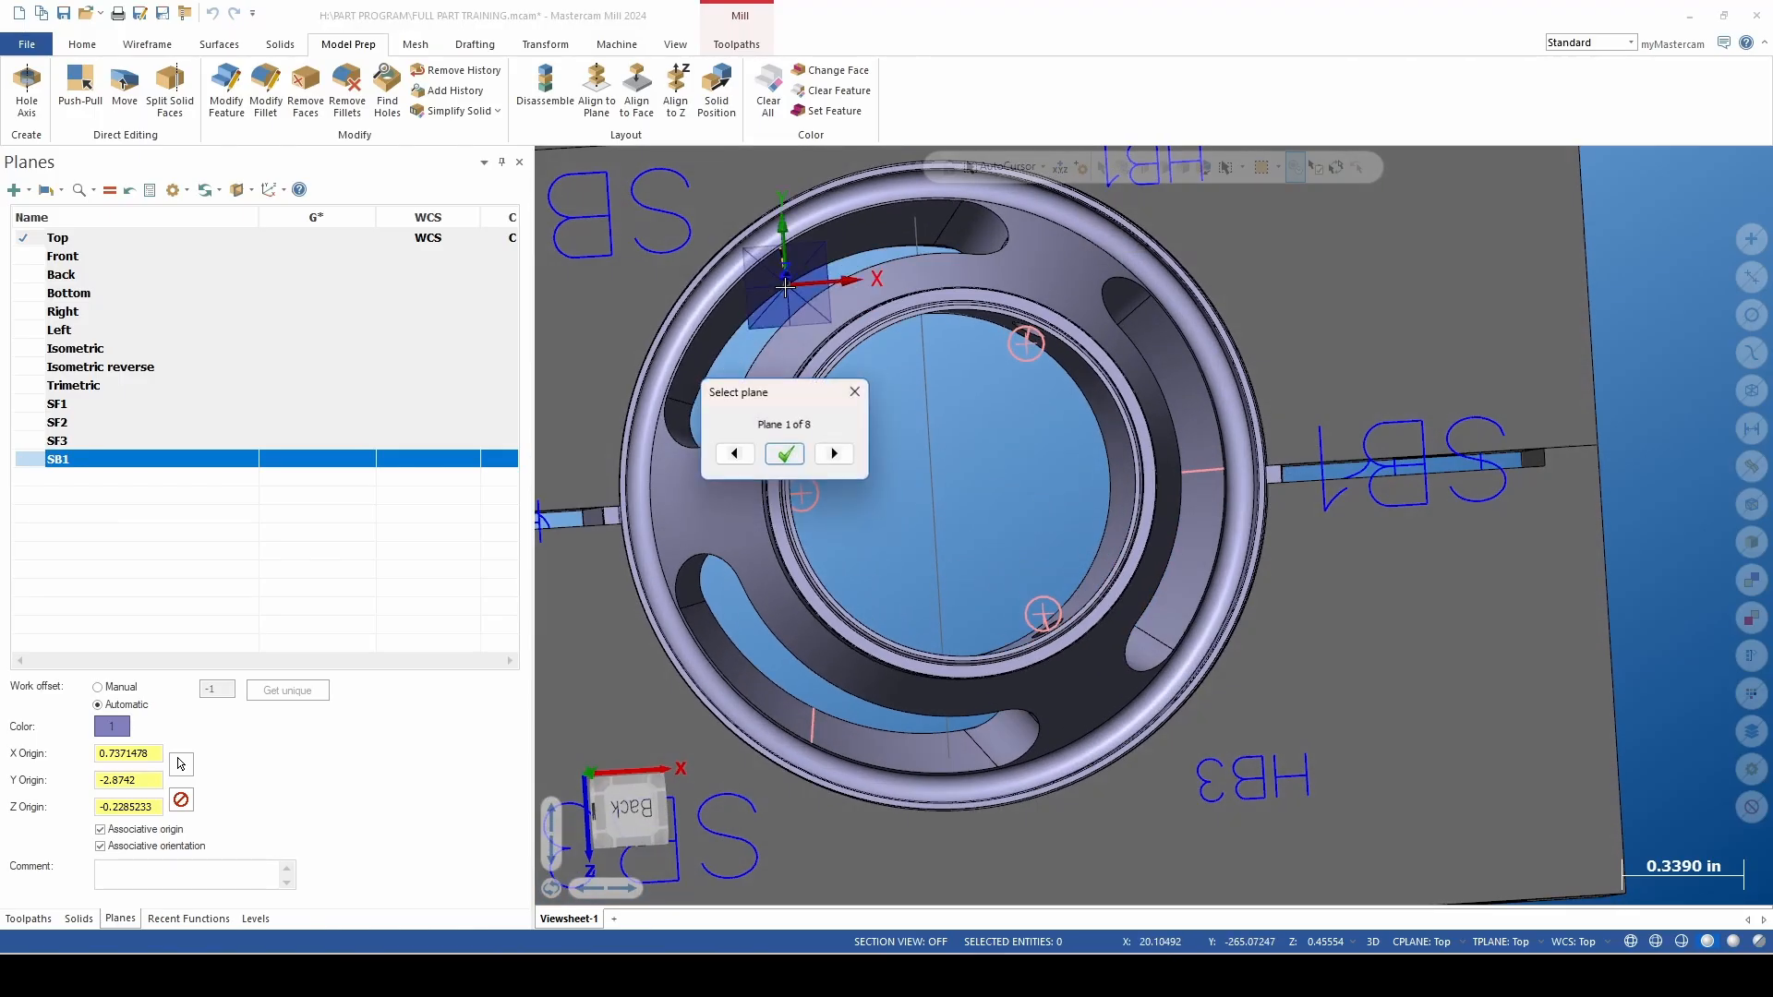
pyautogui.click(787, 452)
pyautogui.click(99, 277)
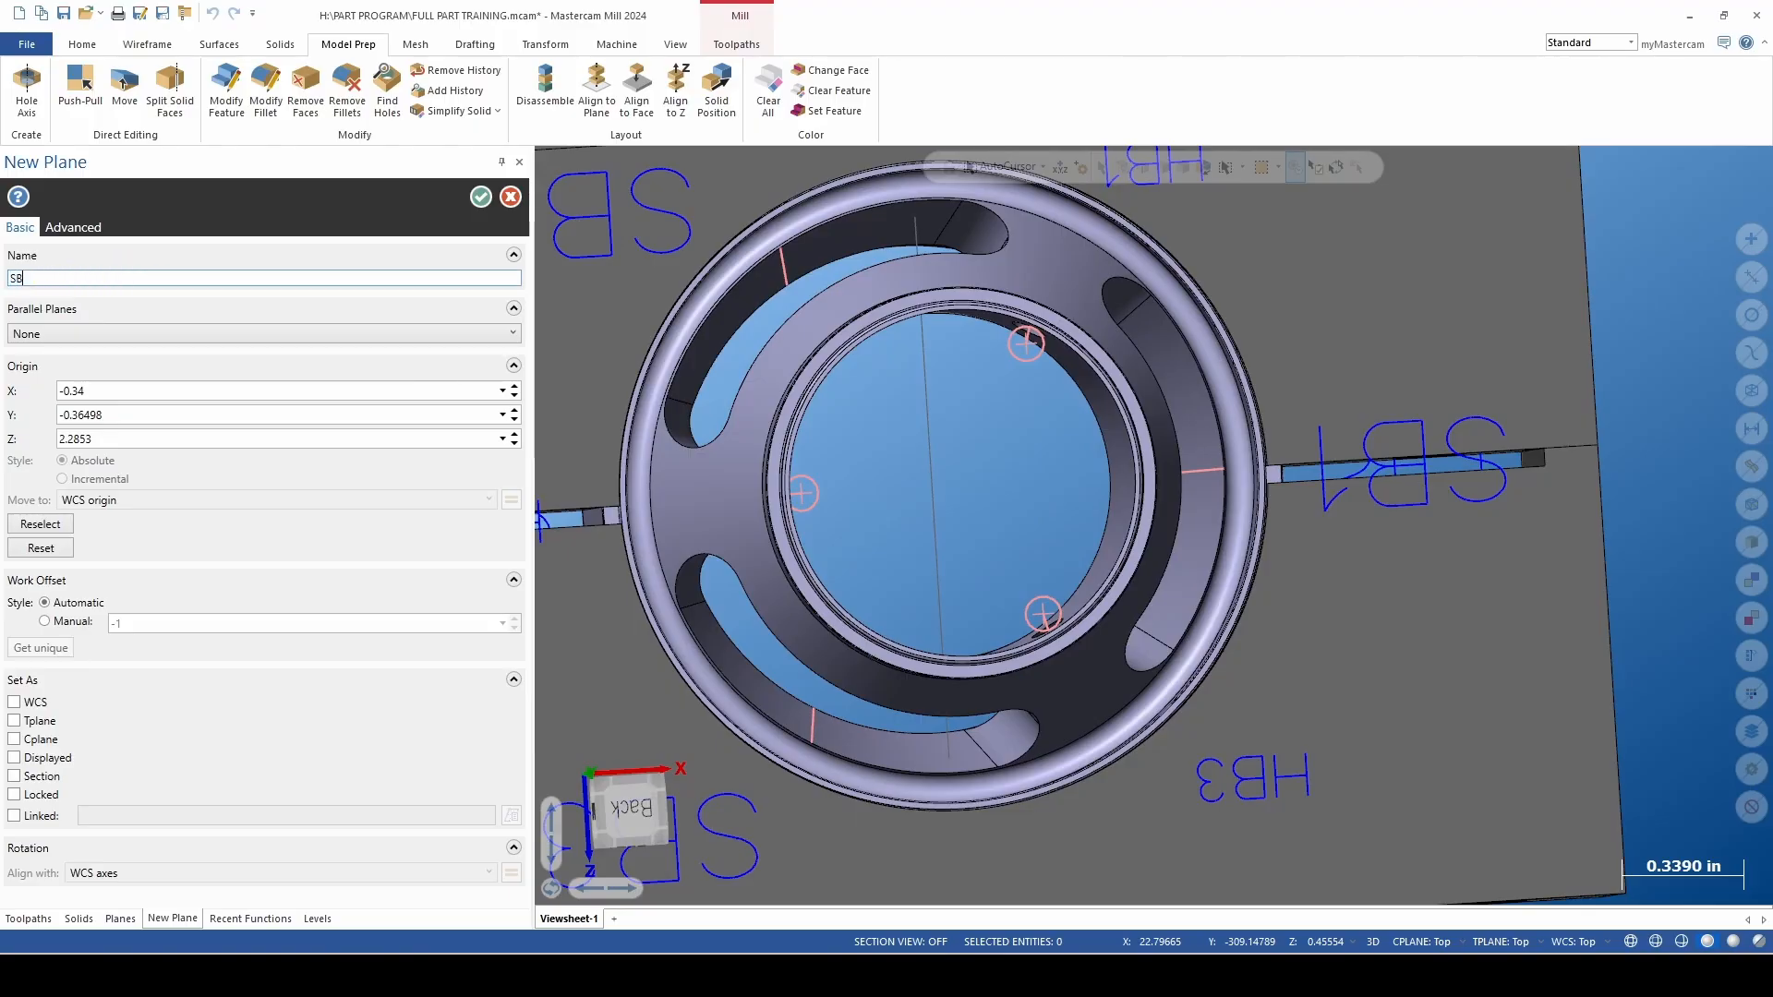
pyautogui.click(480, 197)
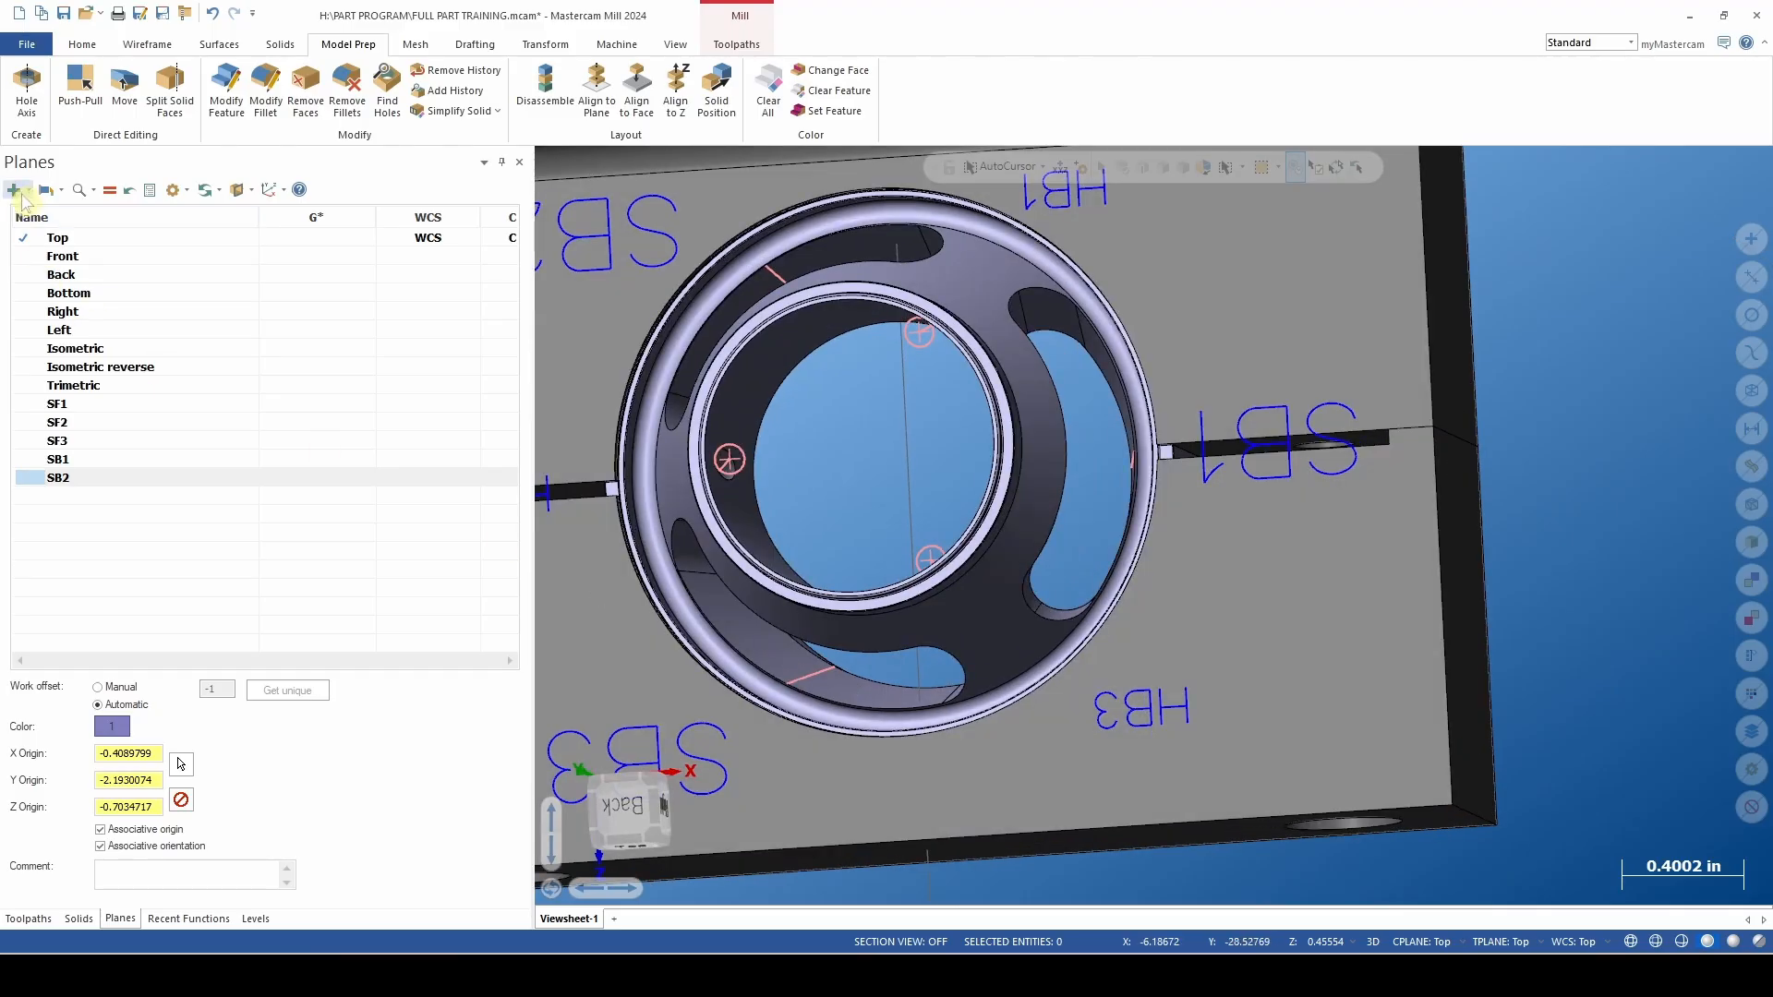
# Create a plane named SB3 from the entity normal of the slot line beside the SB3 label, using orientation 1 of 8.
pyautogui.click(28, 189)
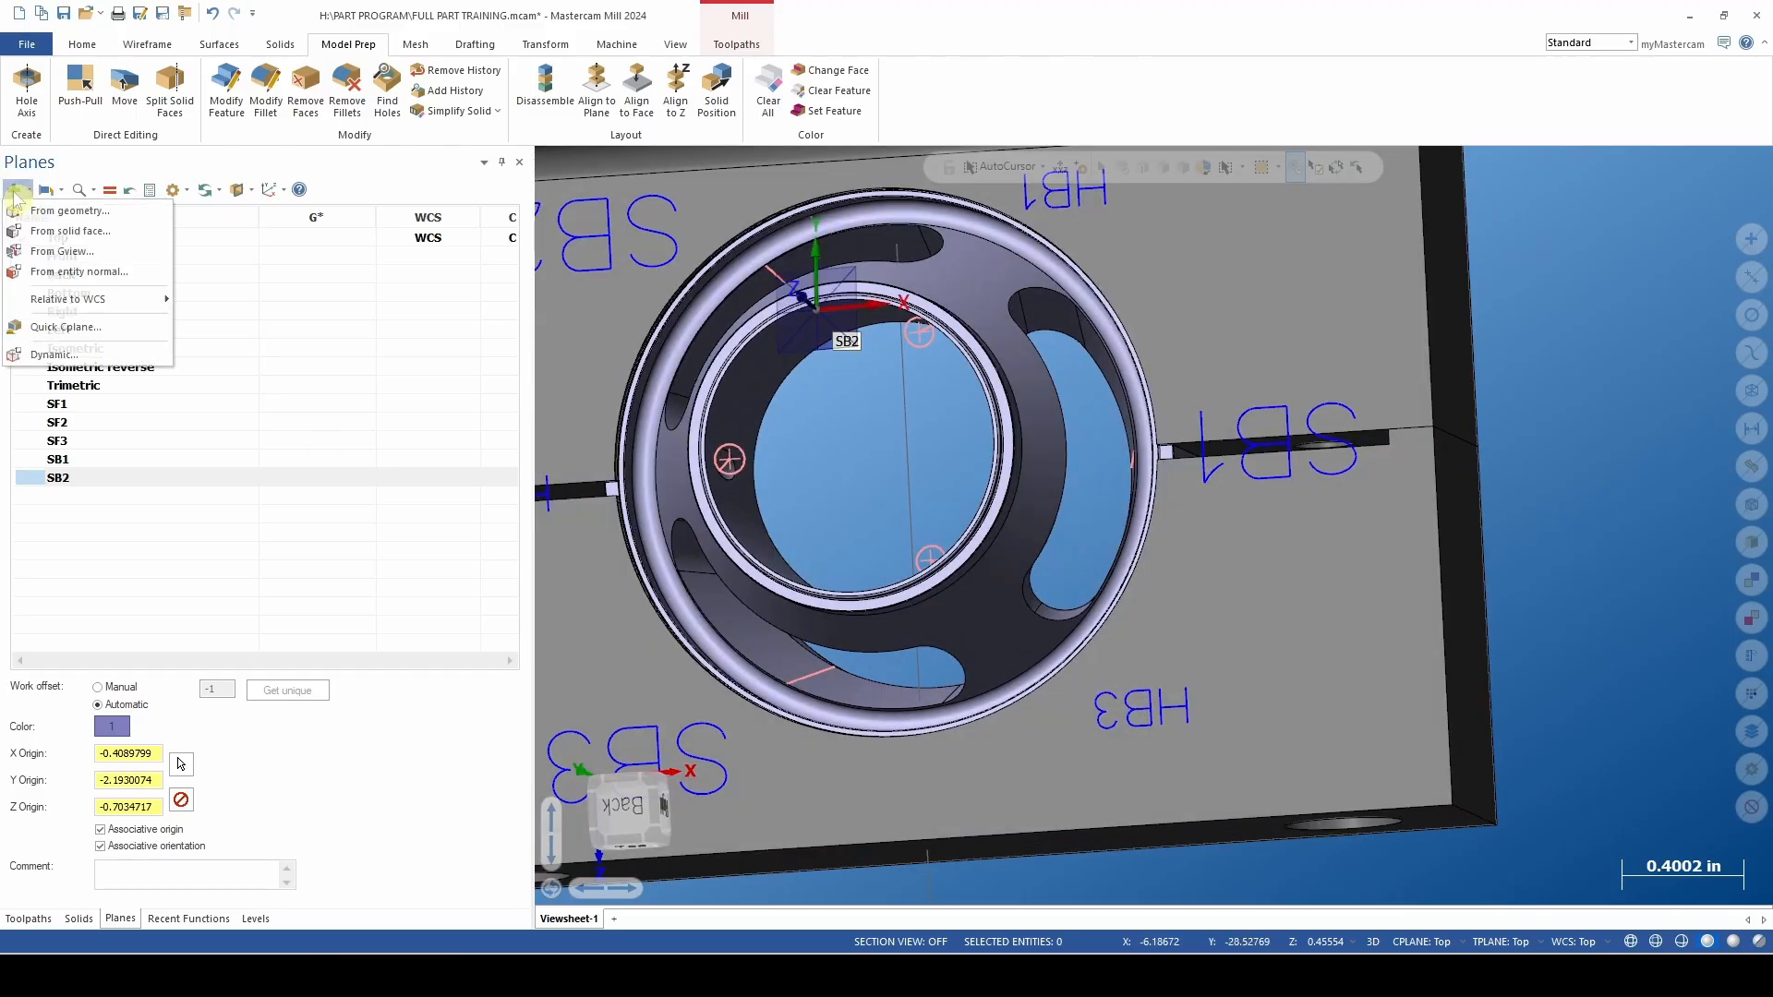
pyautogui.click(84, 272)
pyautogui.scroll(3, 918, 722)
pyautogui.click(782, 649)
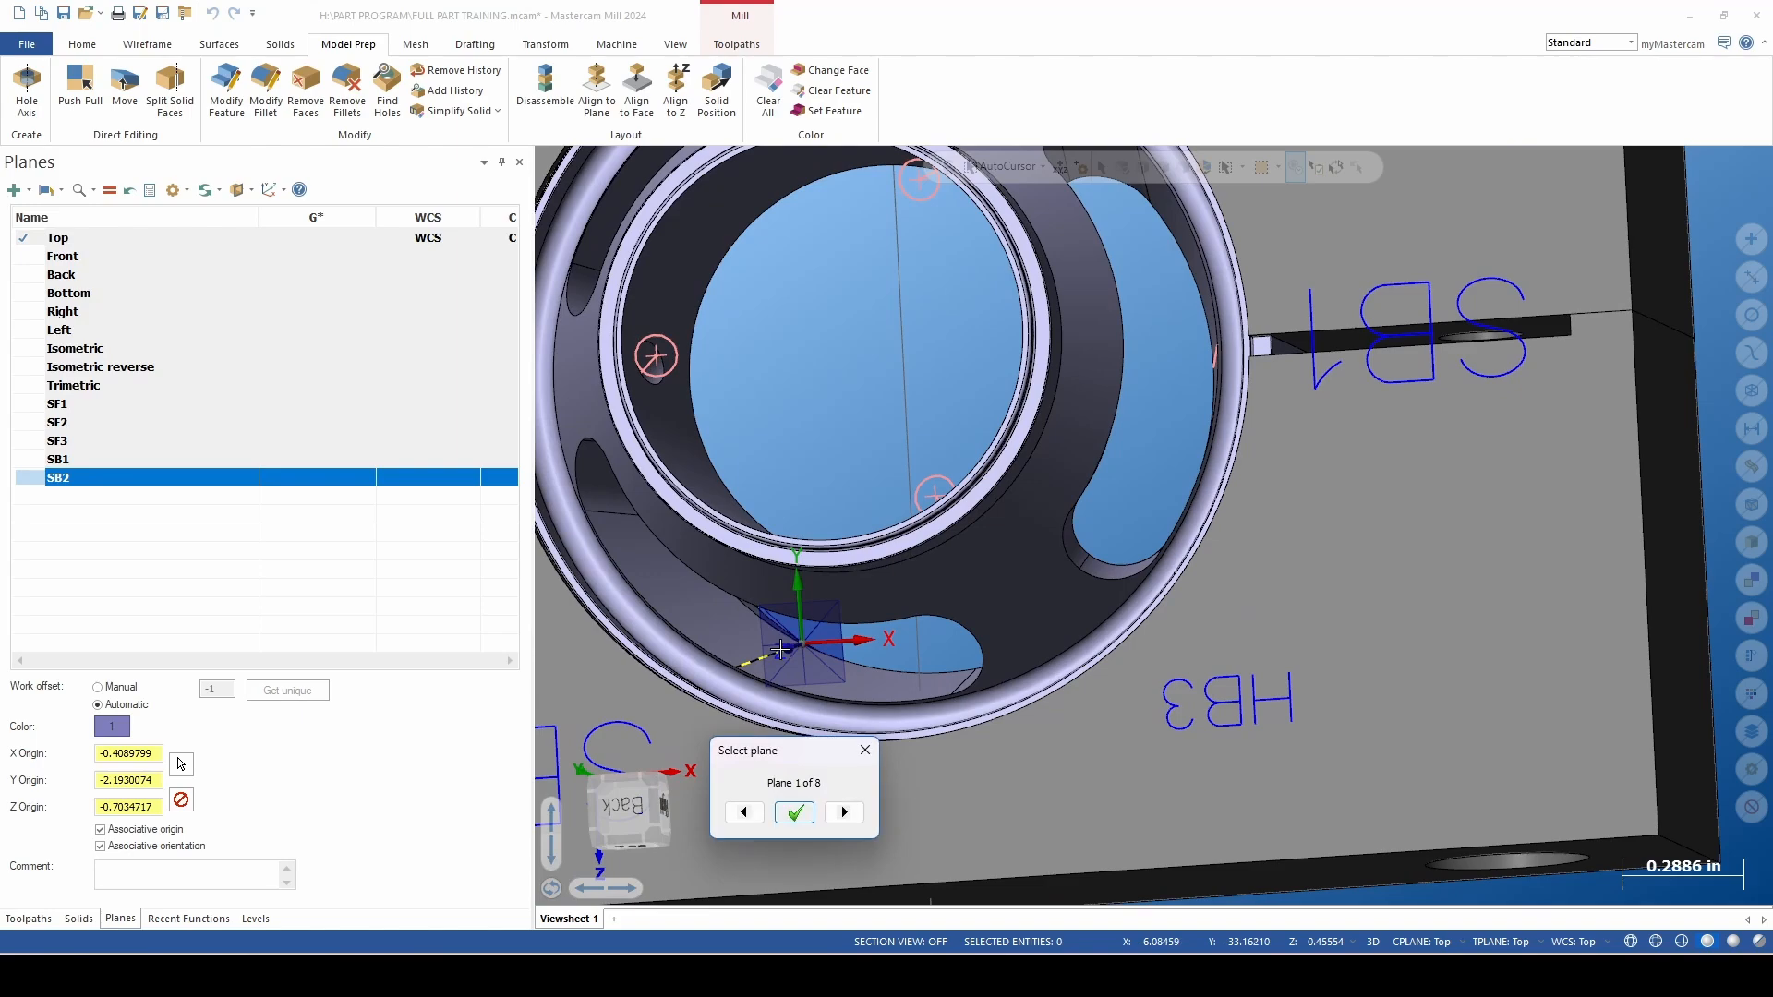
pyautogui.press('Return')
pyautogui.doubleClick(76, 279)
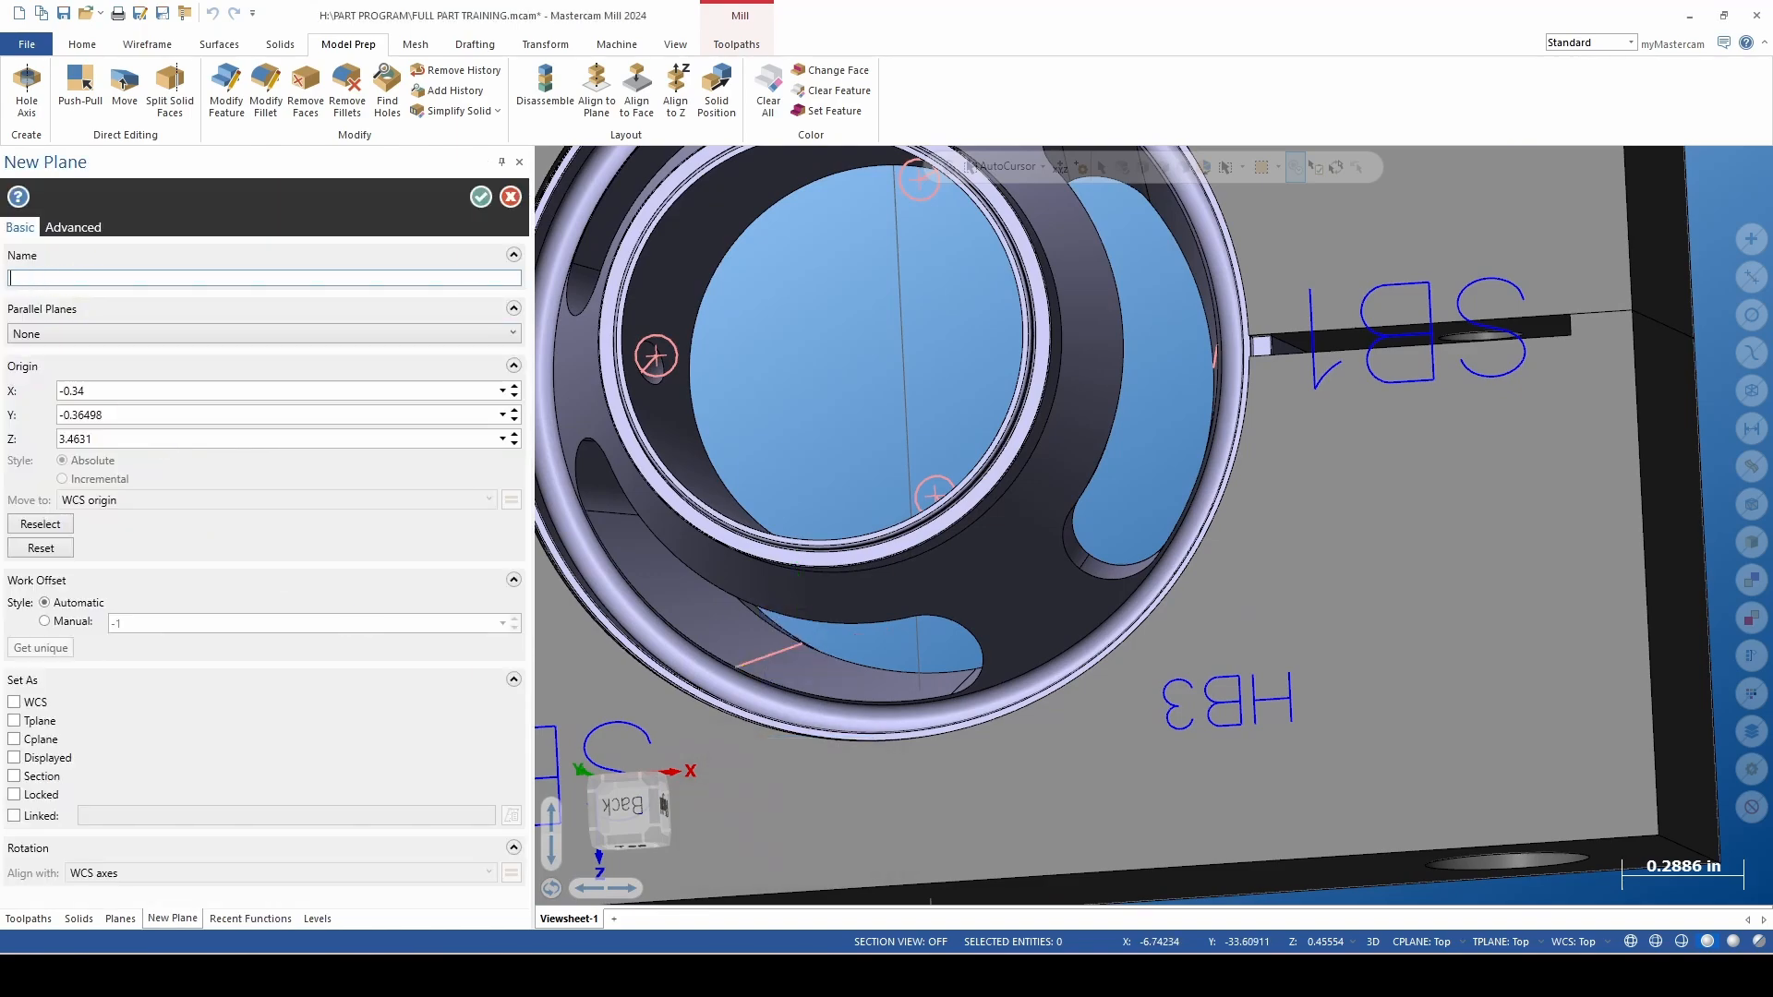
pyautogui.click(481, 197)
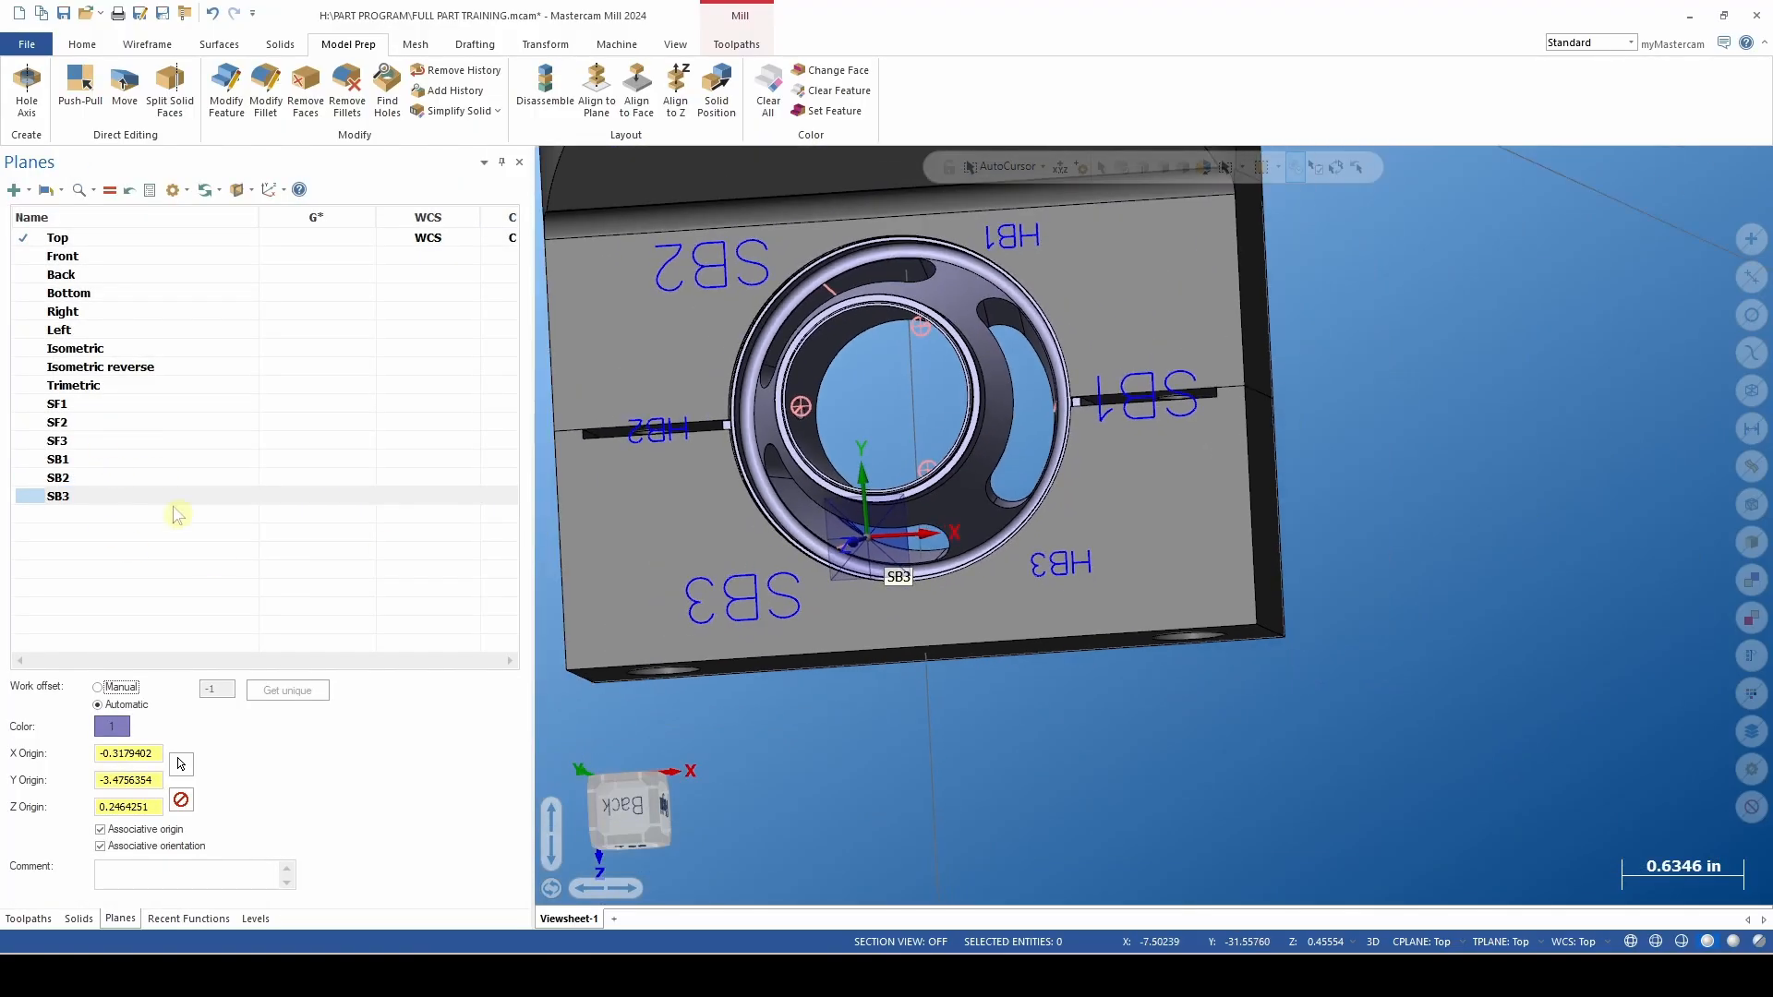
# Turn the fixture around to the front side of the part, where the HF hole labels are.
pyautogui.moveTo(635, 597); pyautogui.dragTo(656, 597, button='middle')
pyautogui.moveTo(1569, 593); pyautogui.dragTo(1417, 480, button='middle')
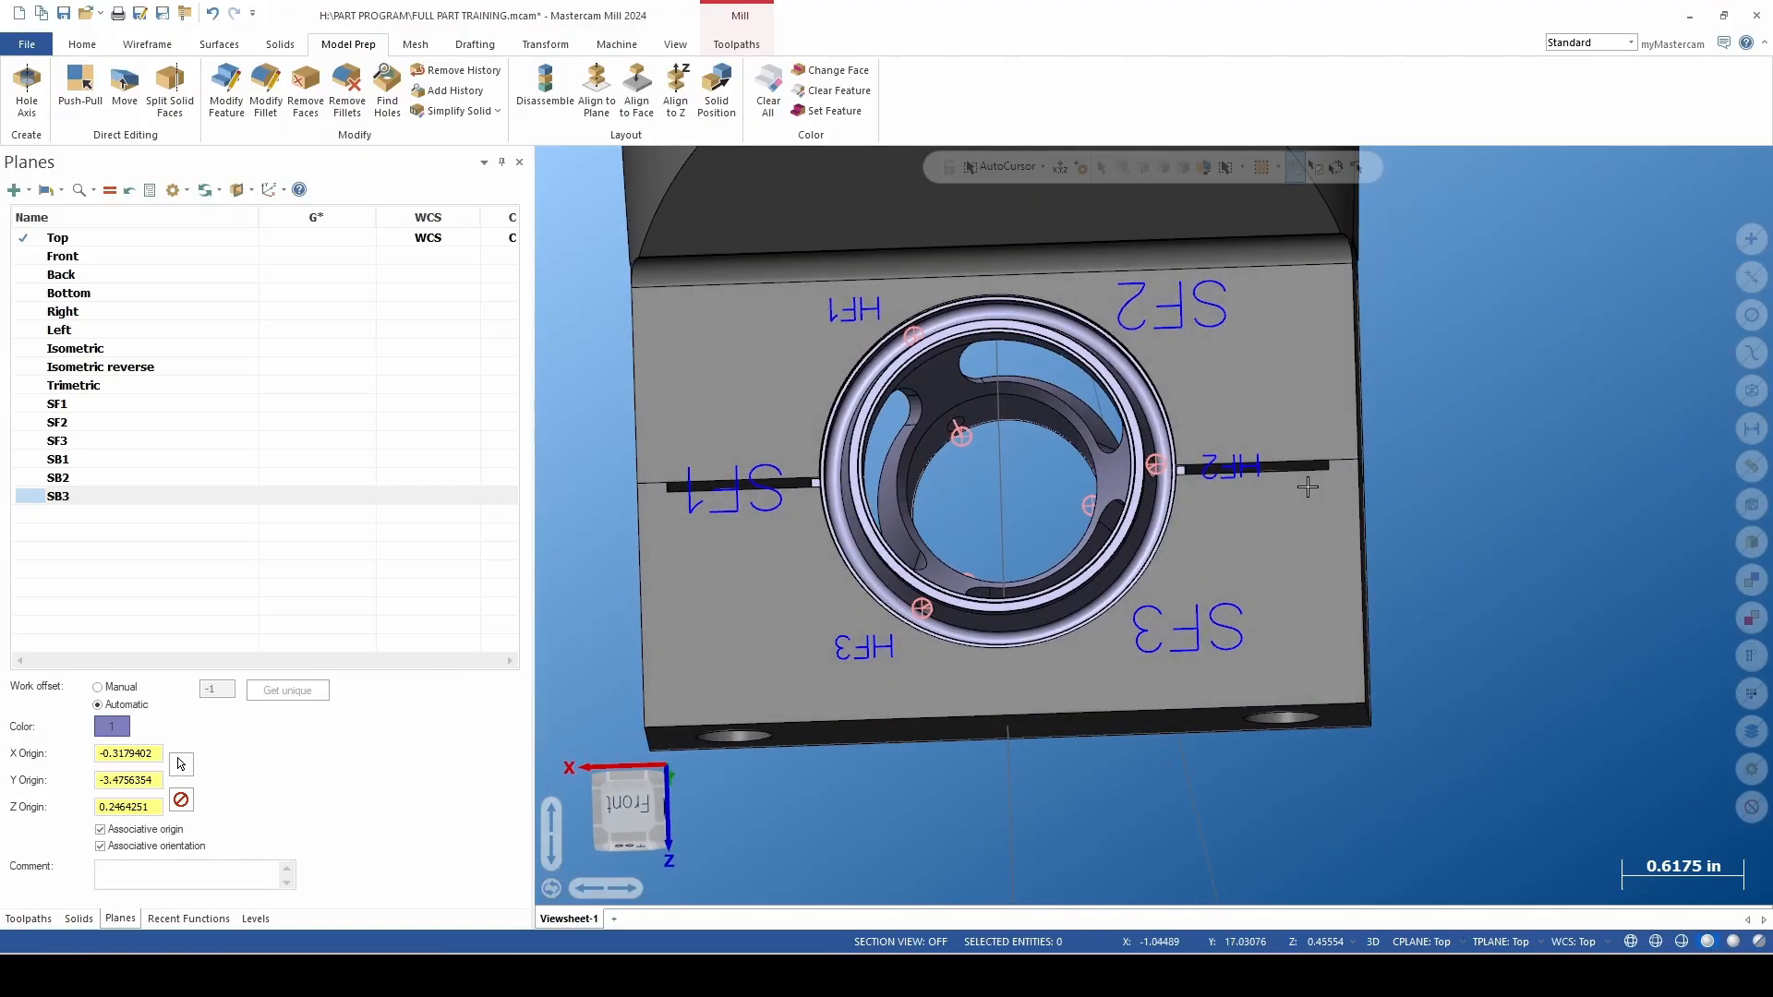
pyautogui.scroll(2, 1278, 485)
pyautogui.moveTo(1278, 485); pyautogui.dragTo(1255, 443, button='middle')
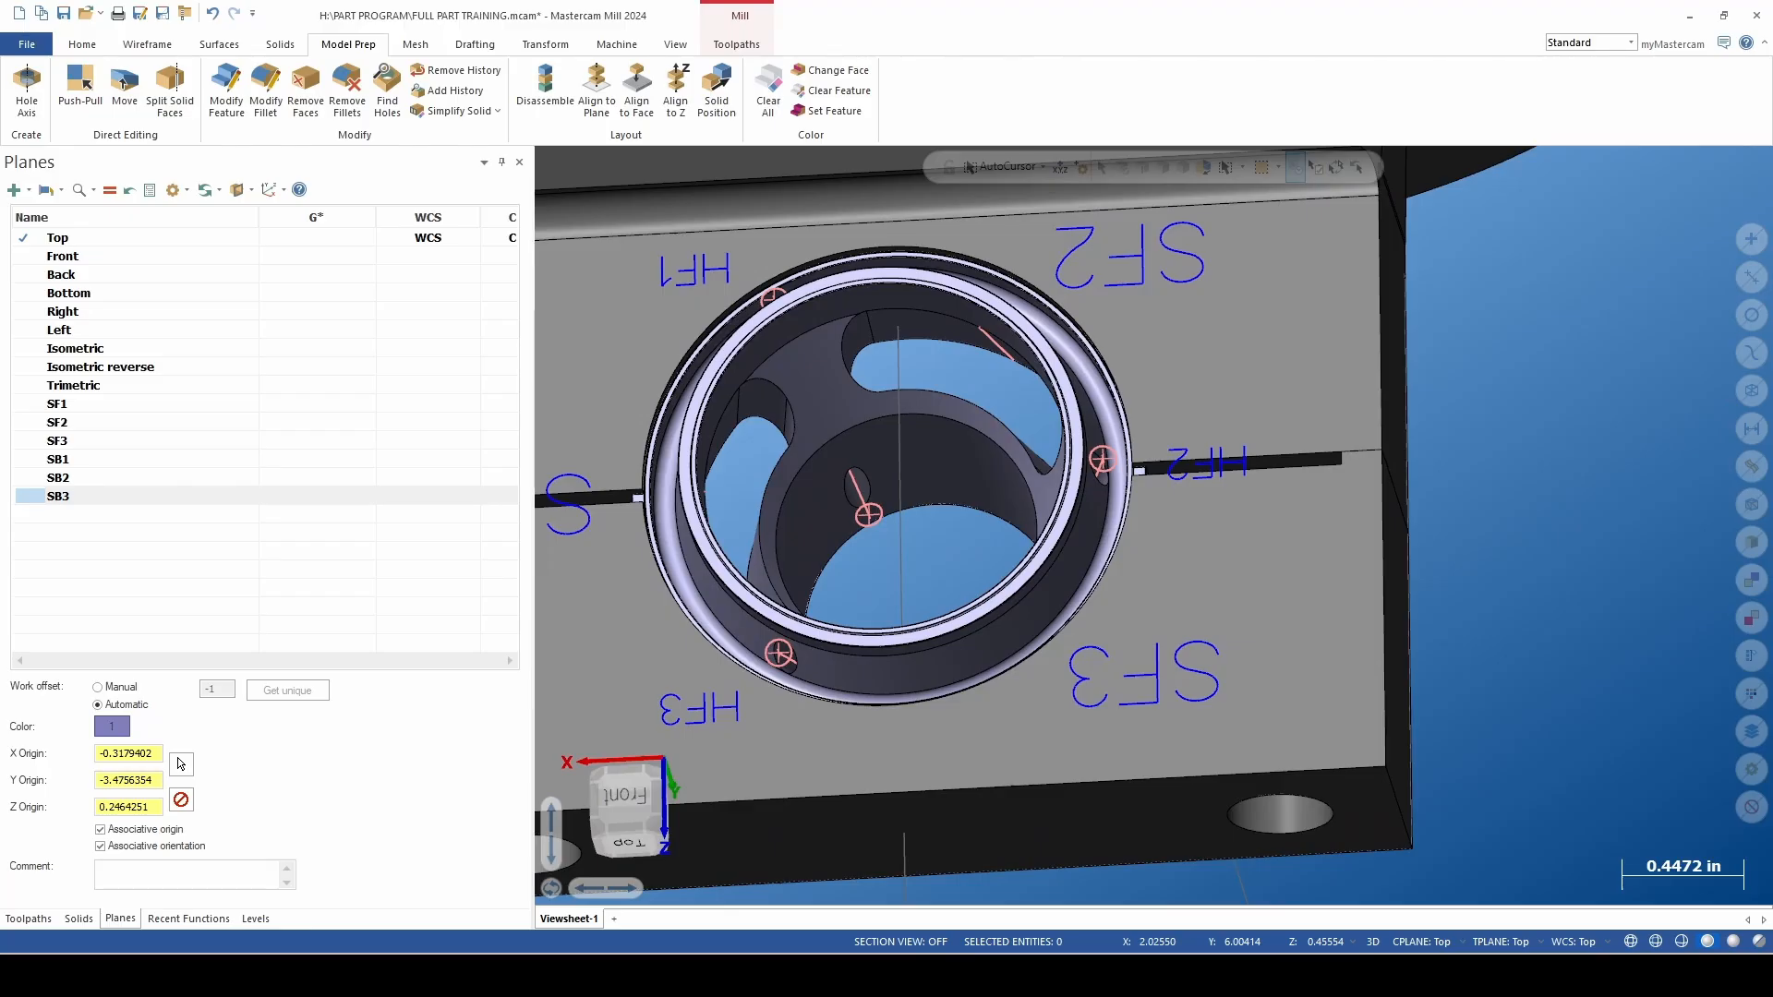
pyautogui.click(17, 189)
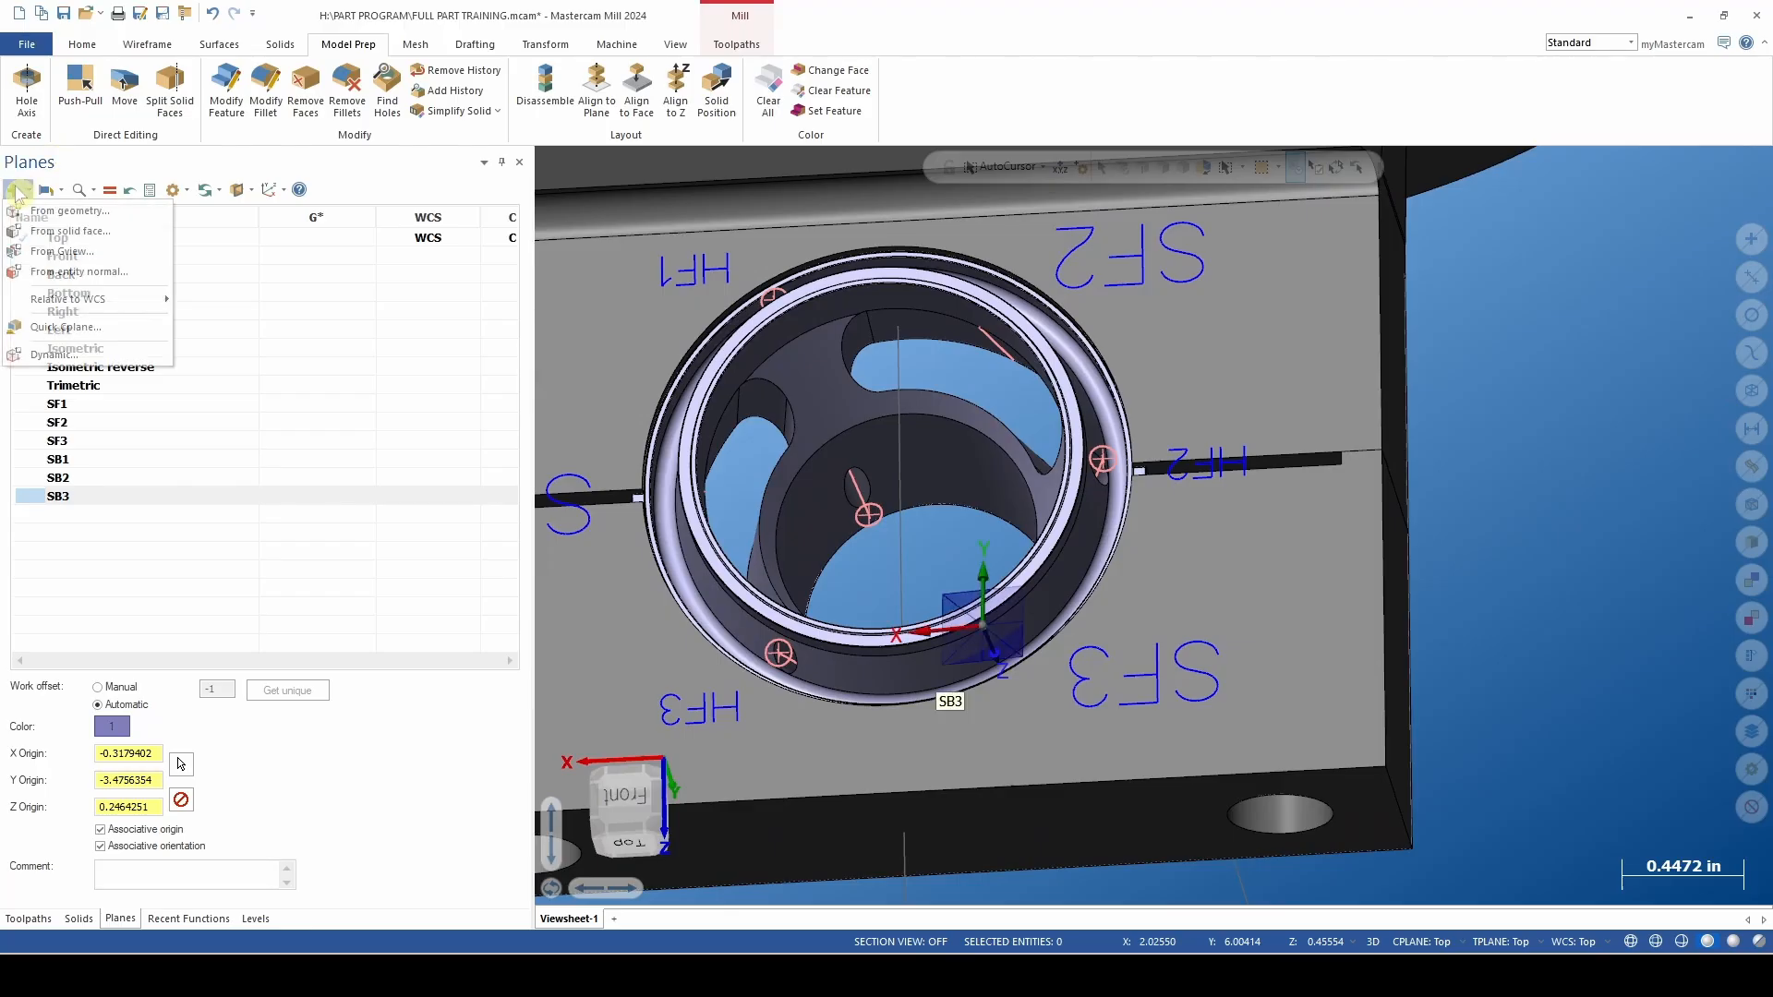
pyautogui.click(60, 276)
pyautogui.scroll(-2, 830, 550)
pyautogui.moveTo(856, 560); pyautogui.dragTo(784, 501, button='middle')
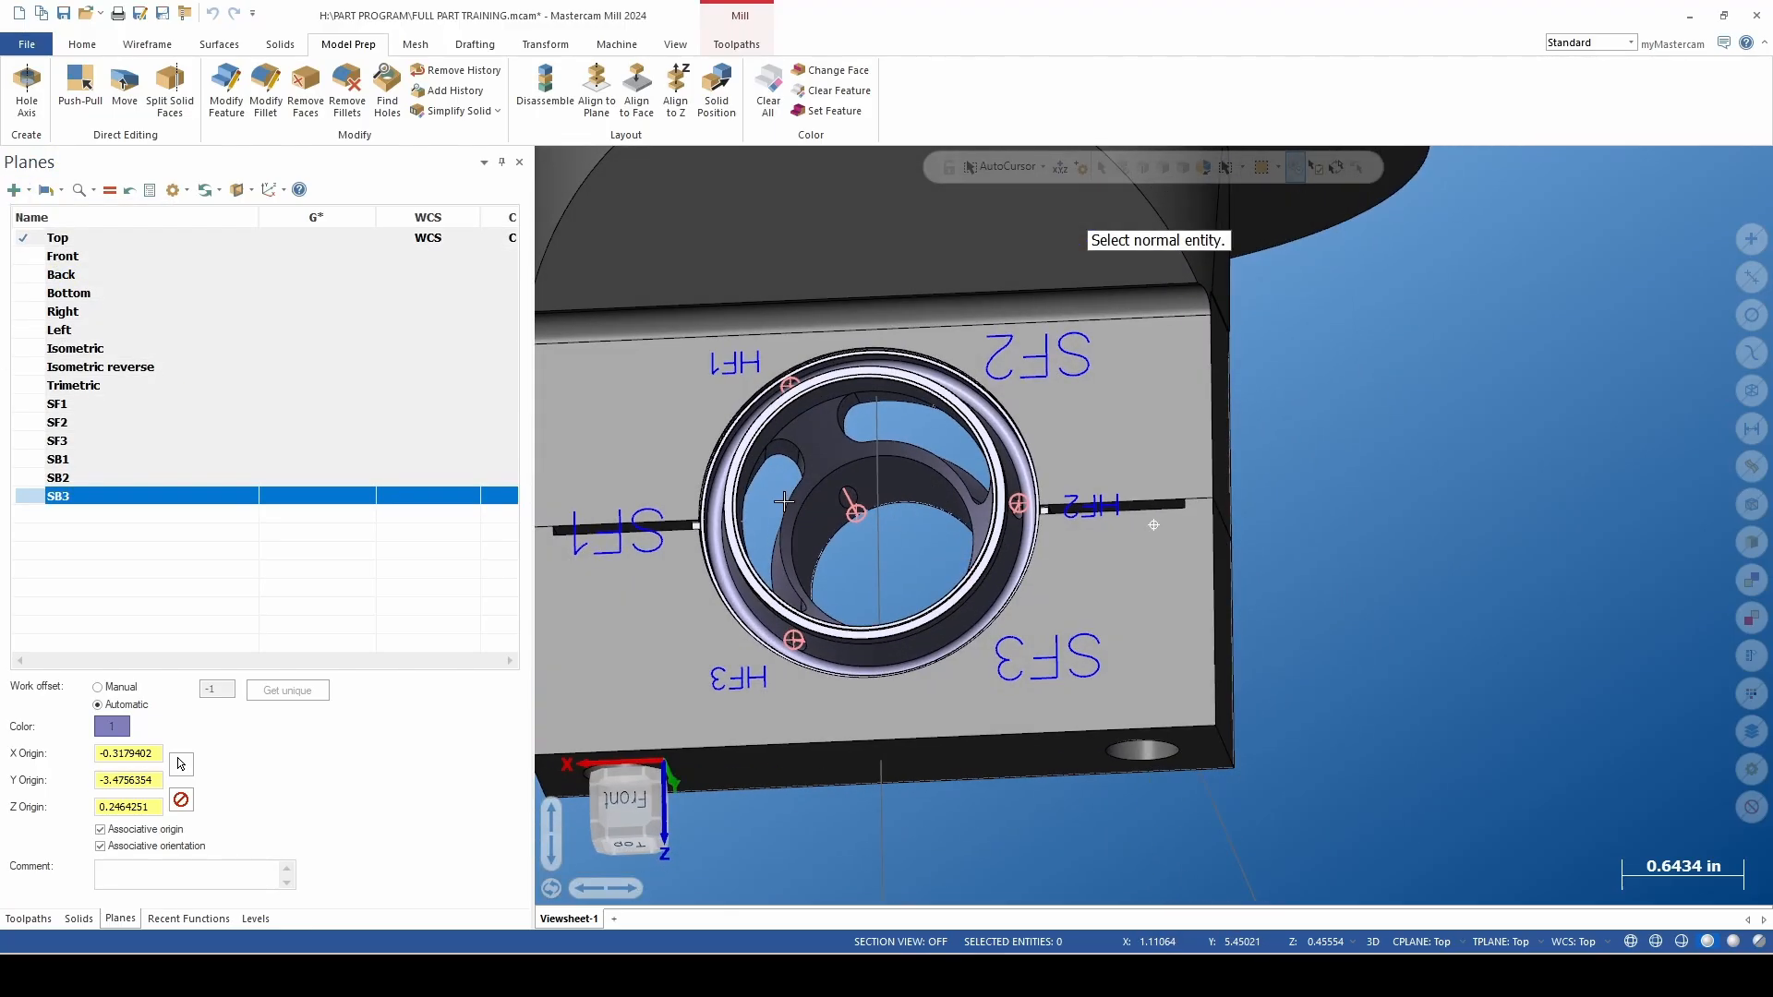
pyautogui.scroll(1, 839, 526)
pyautogui.scroll(2, 839, 526)
pyautogui.click(879, 493)
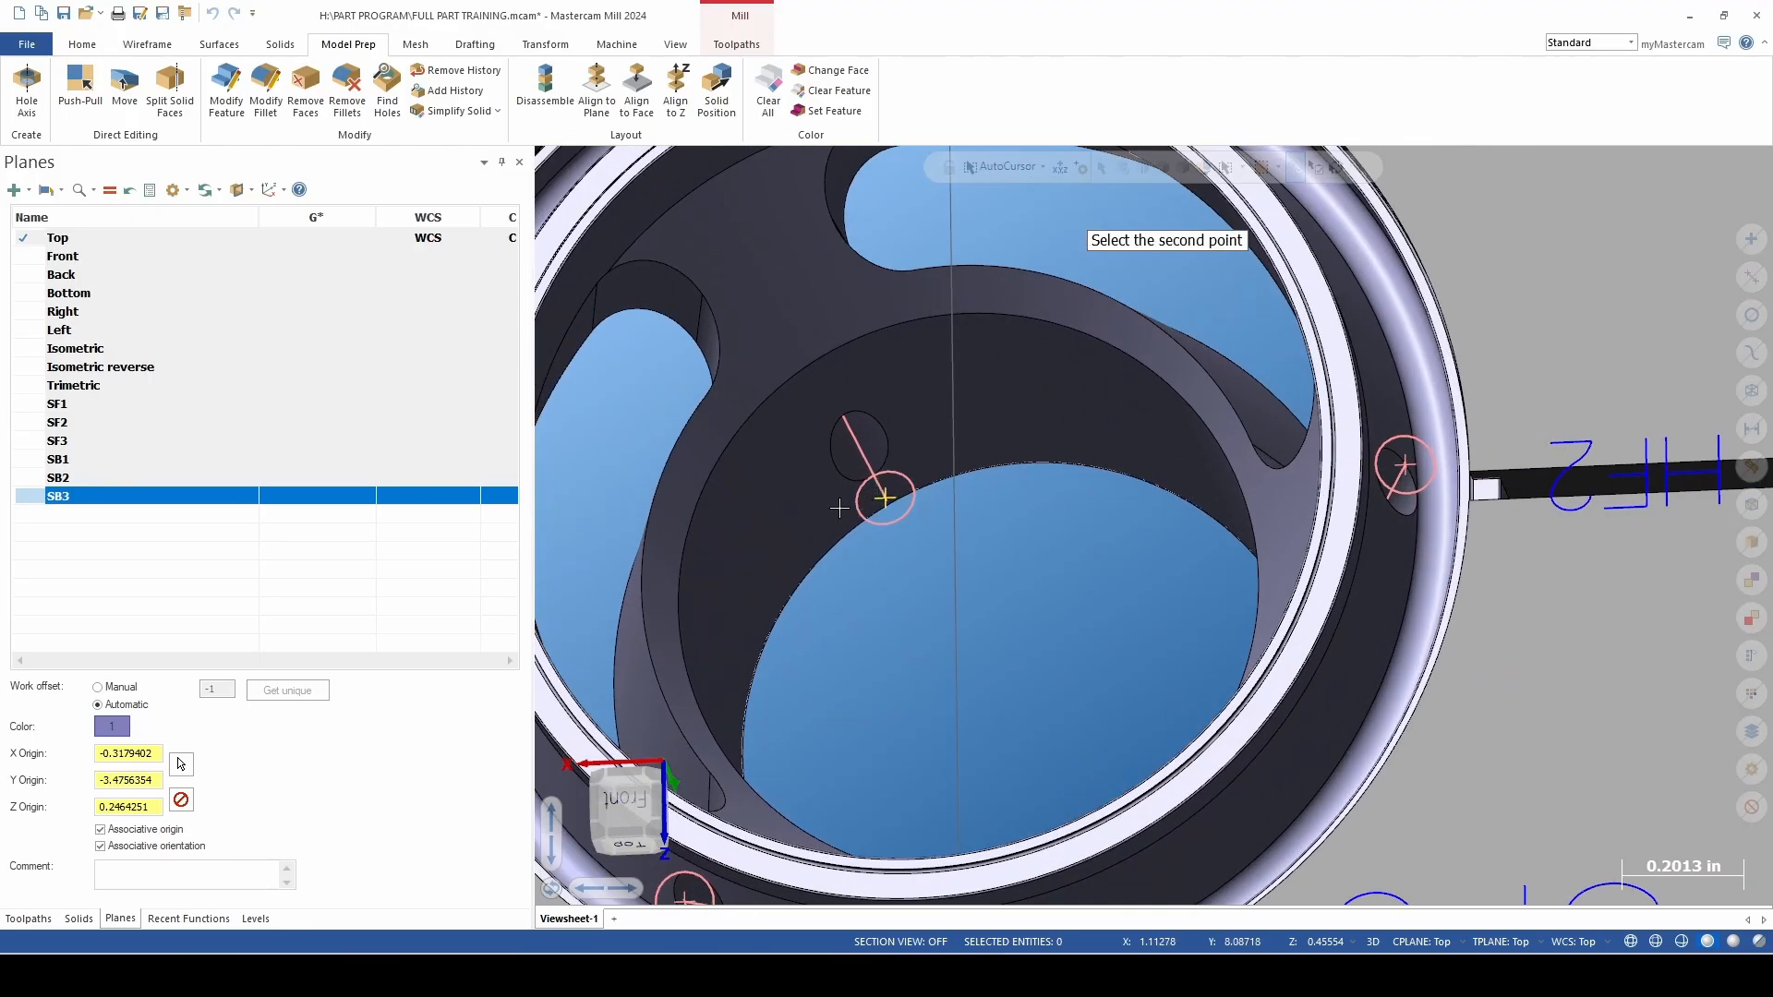
pyautogui.scroll(-1, 840, 515)
pyautogui.click(859, 521)
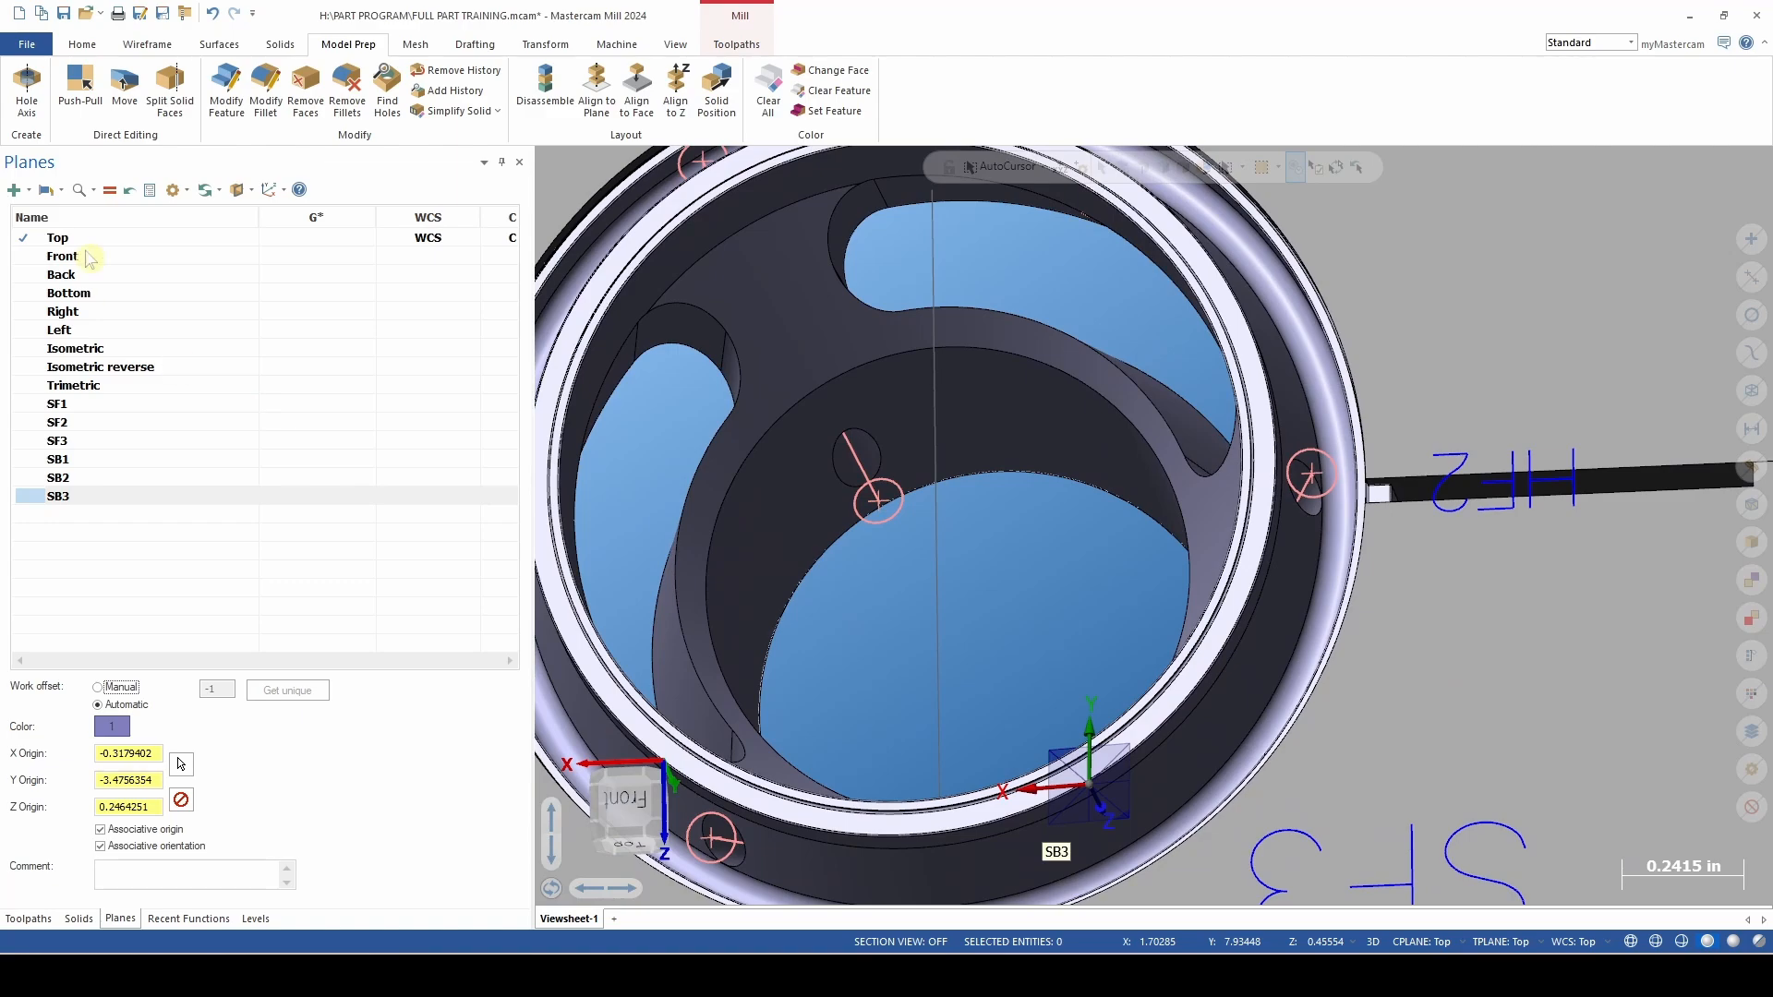
pyautogui.click(48, 189)
# Create a plane named HF1 from the entity normal of the HF1 hole axis line, using orientation 3 of 8.
pyautogui.click(29, 190)
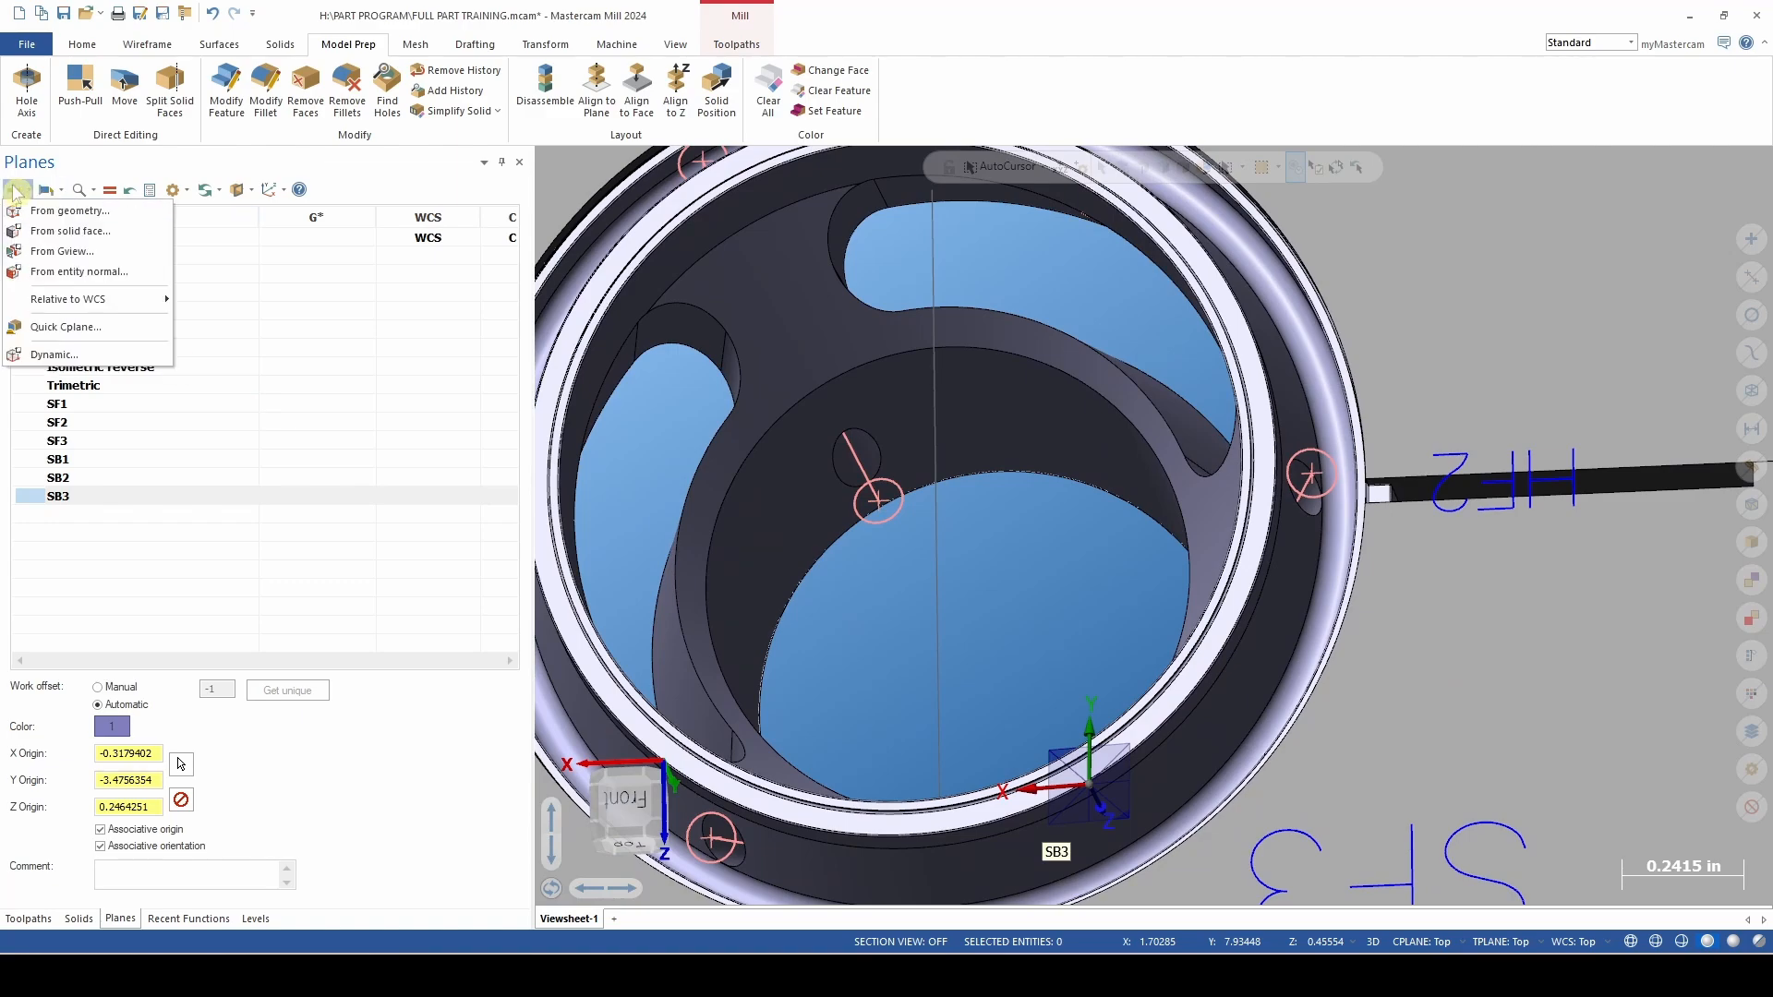
pyautogui.click(69, 269)
pyautogui.scroll(3, 787, 461)
pyautogui.click(913, 485)
pyautogui.scroll(-3, 984, 582)
pyautogui.scroll(-3, 980, 597)
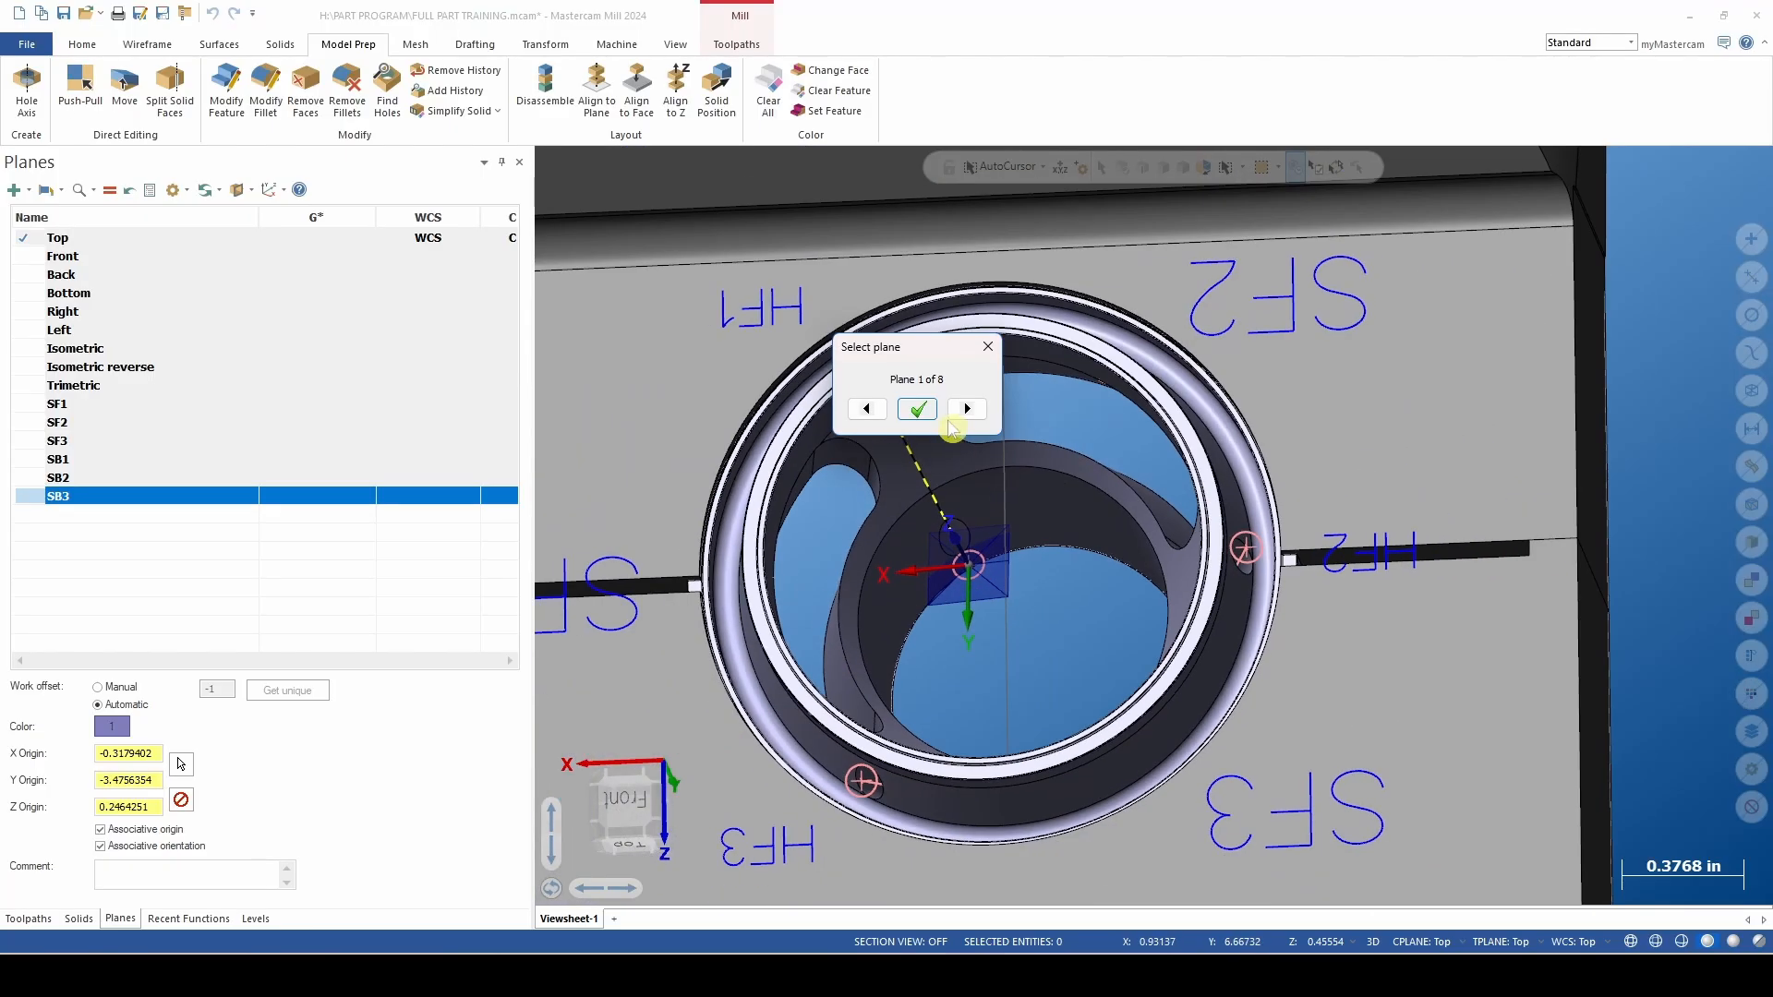
pyautogui.click(966, 409)
pyautogui.click(967, 409)
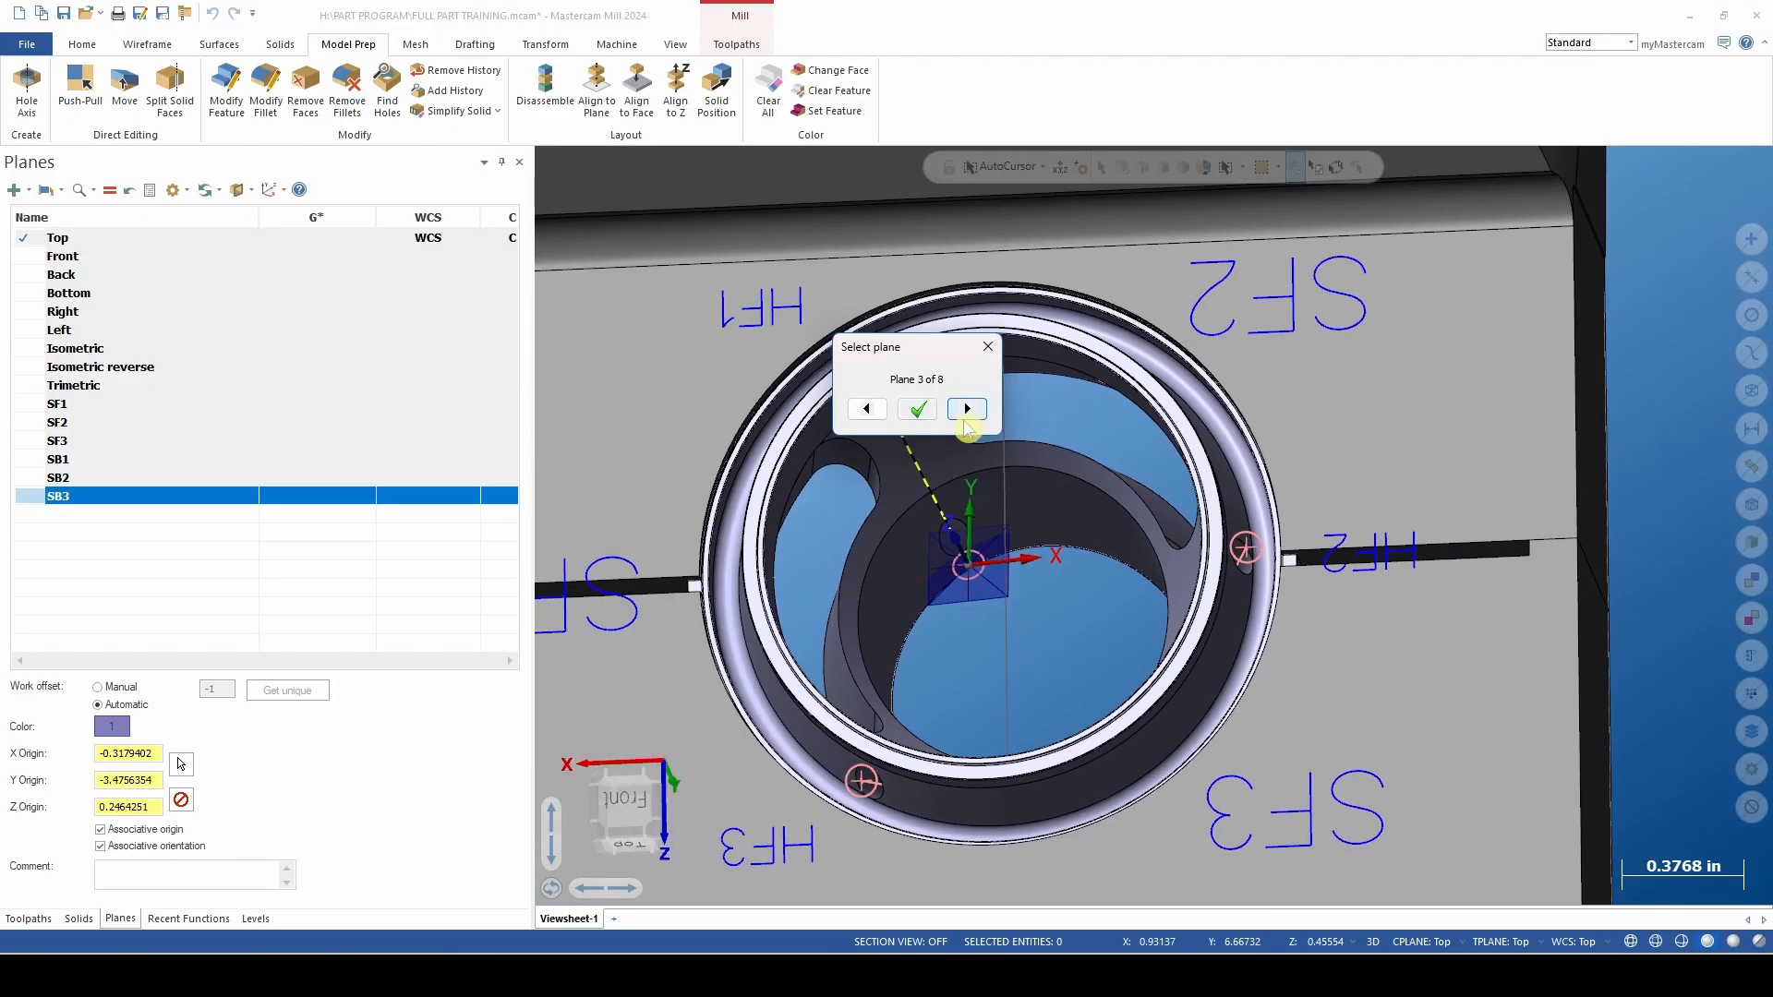
pyautogui.click(918, 409)
pyautogui.doubleClick(85, 277)
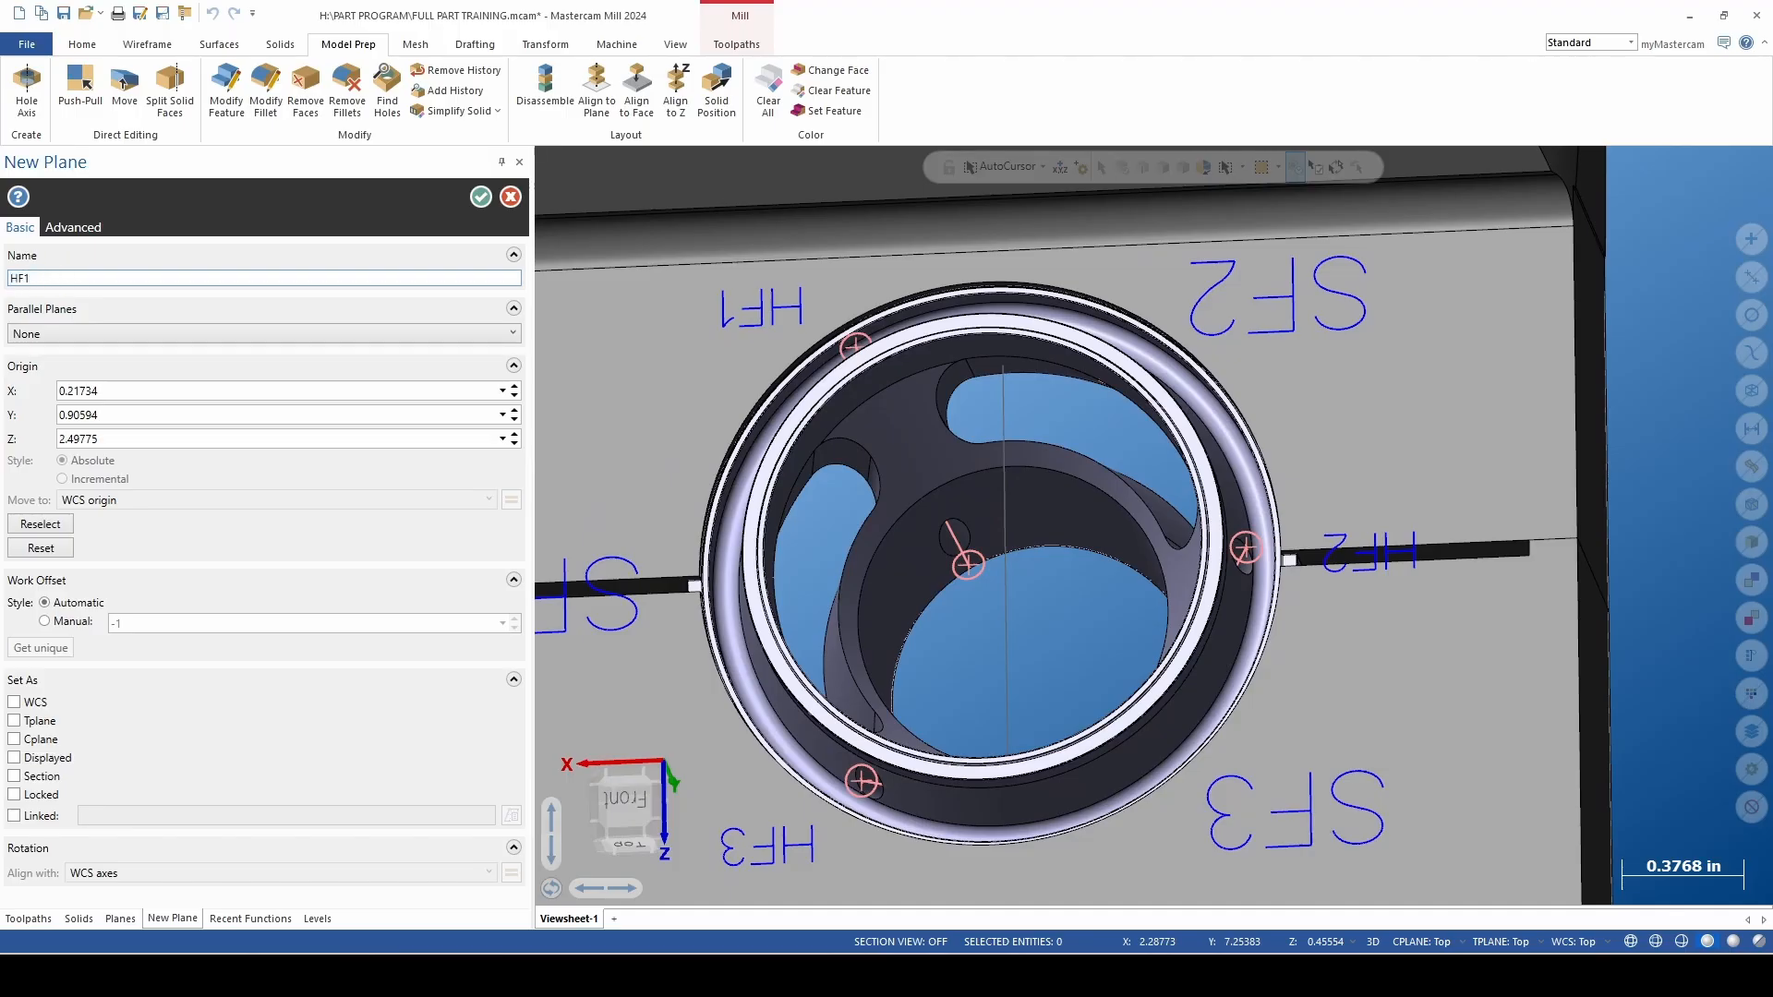
pyautogui.click(480, 196)
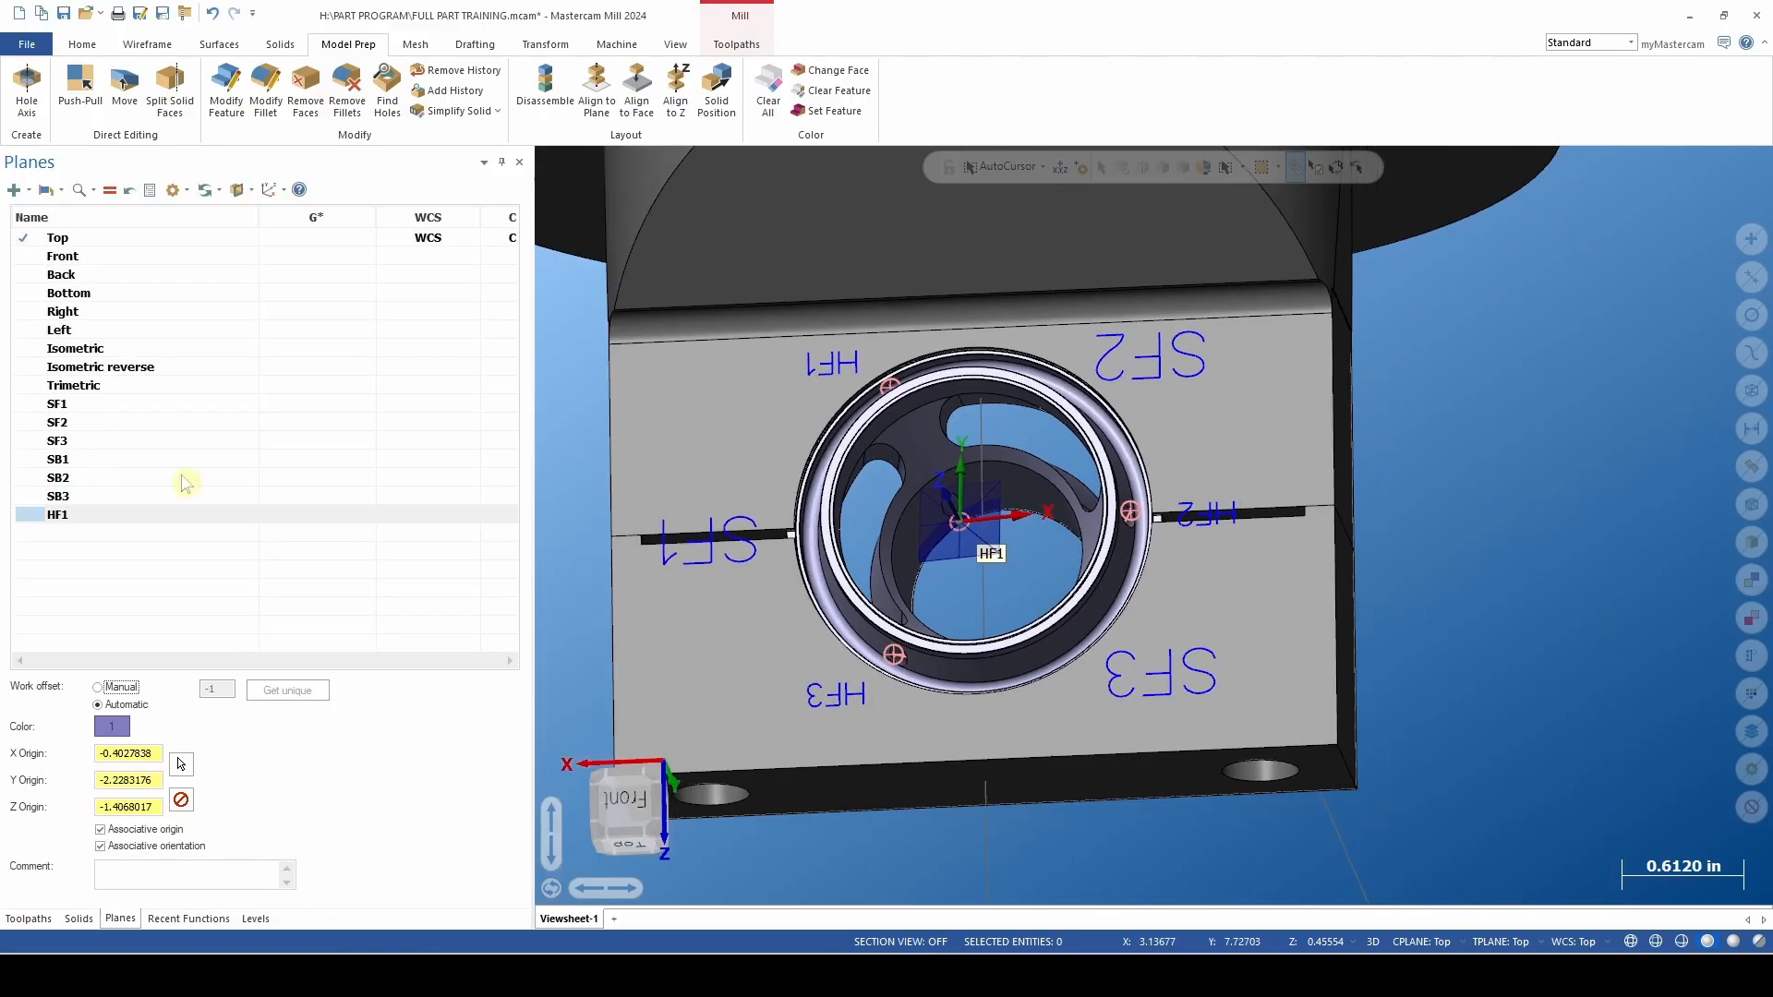
# Create a plane named HF2 from the entity normal of the HF2 hole axis line, choosing the orientation that matches HF1.
pyautogui.click(14, 191)
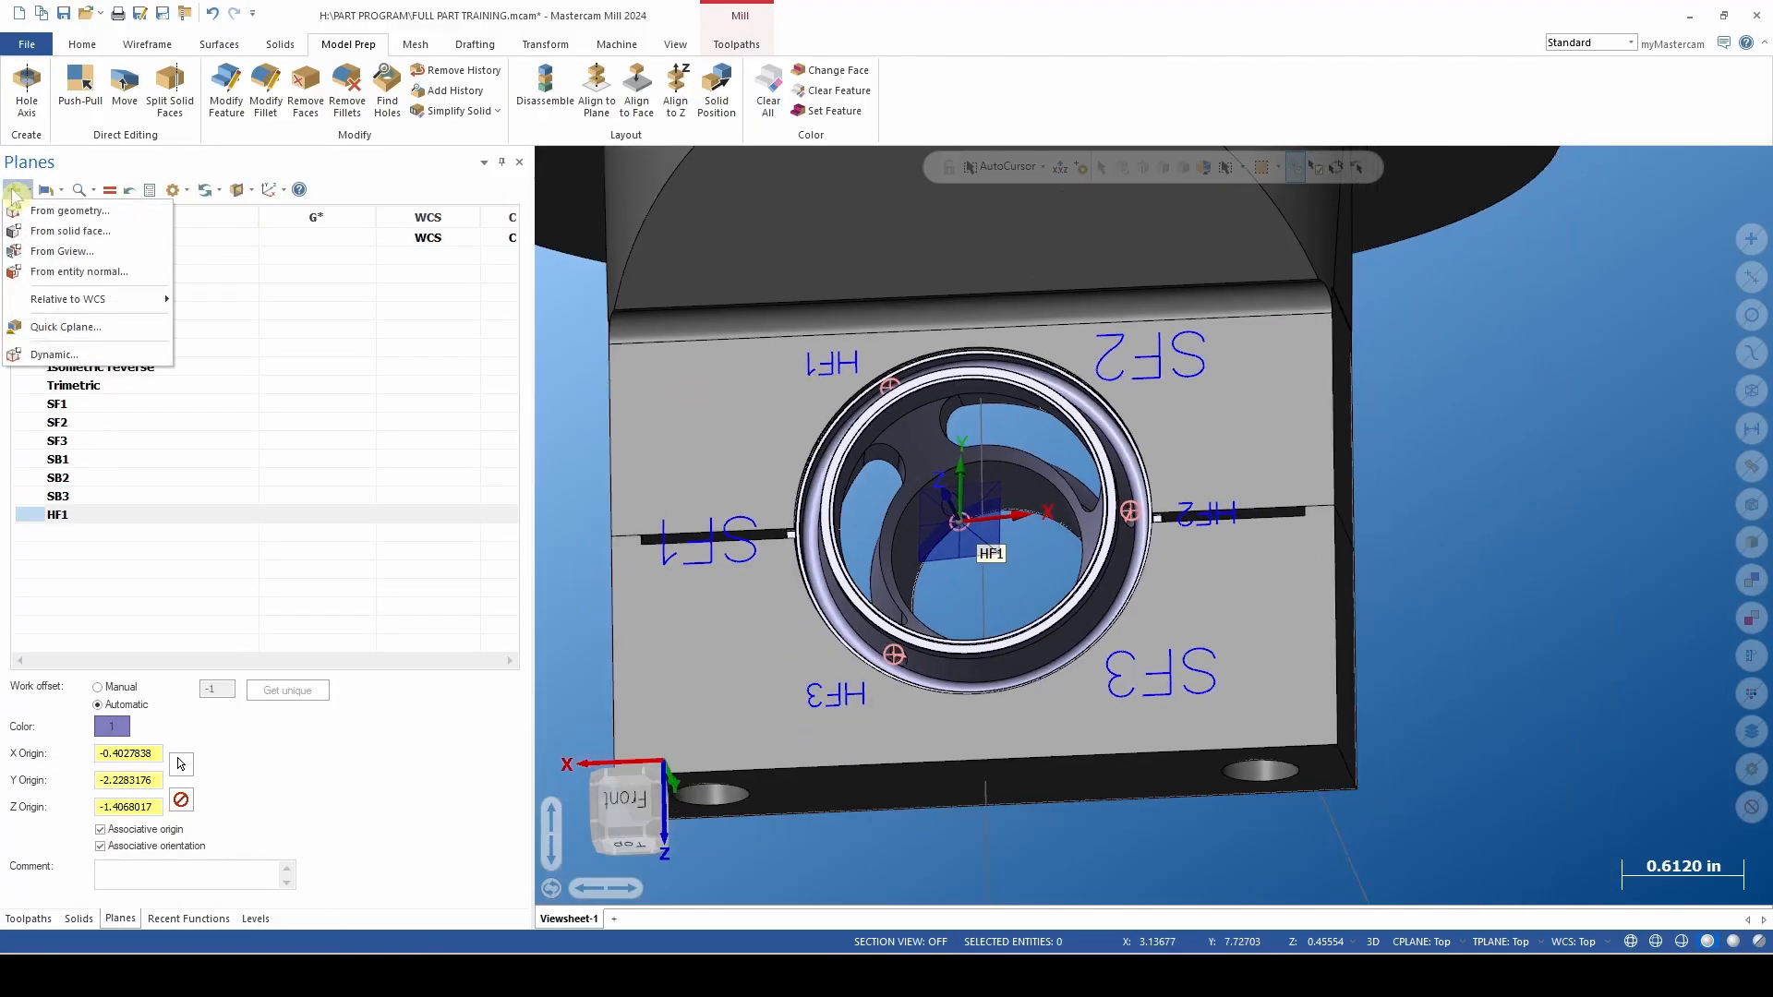
pyautogui.click(48, 273)
pyautogui.moveTo(1015, 554); pyautogui.dragTo(1083, 585, button='middle')
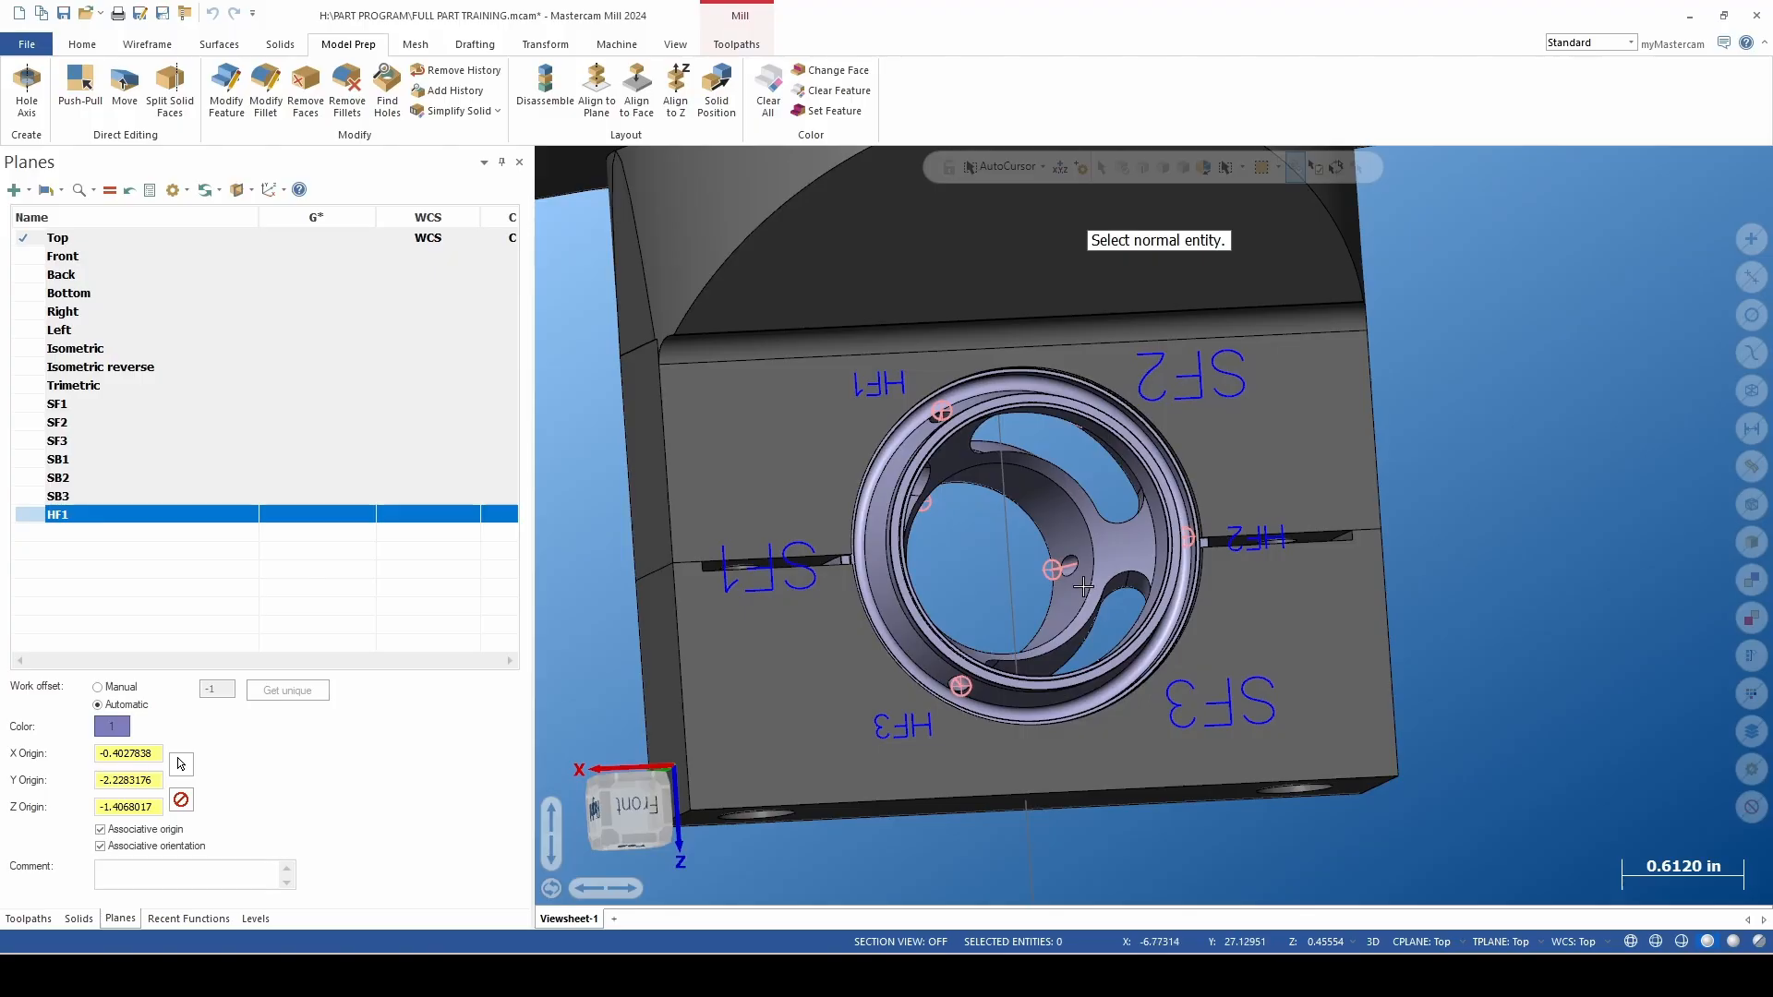
pyautogui.scroll(2, 1083, 586)
pyautogui.click(1035, 562)
pyautogui.click(1115, 440)
pyautogui.click(1065, 441)
pyautogui.doubleClick(23, 278)
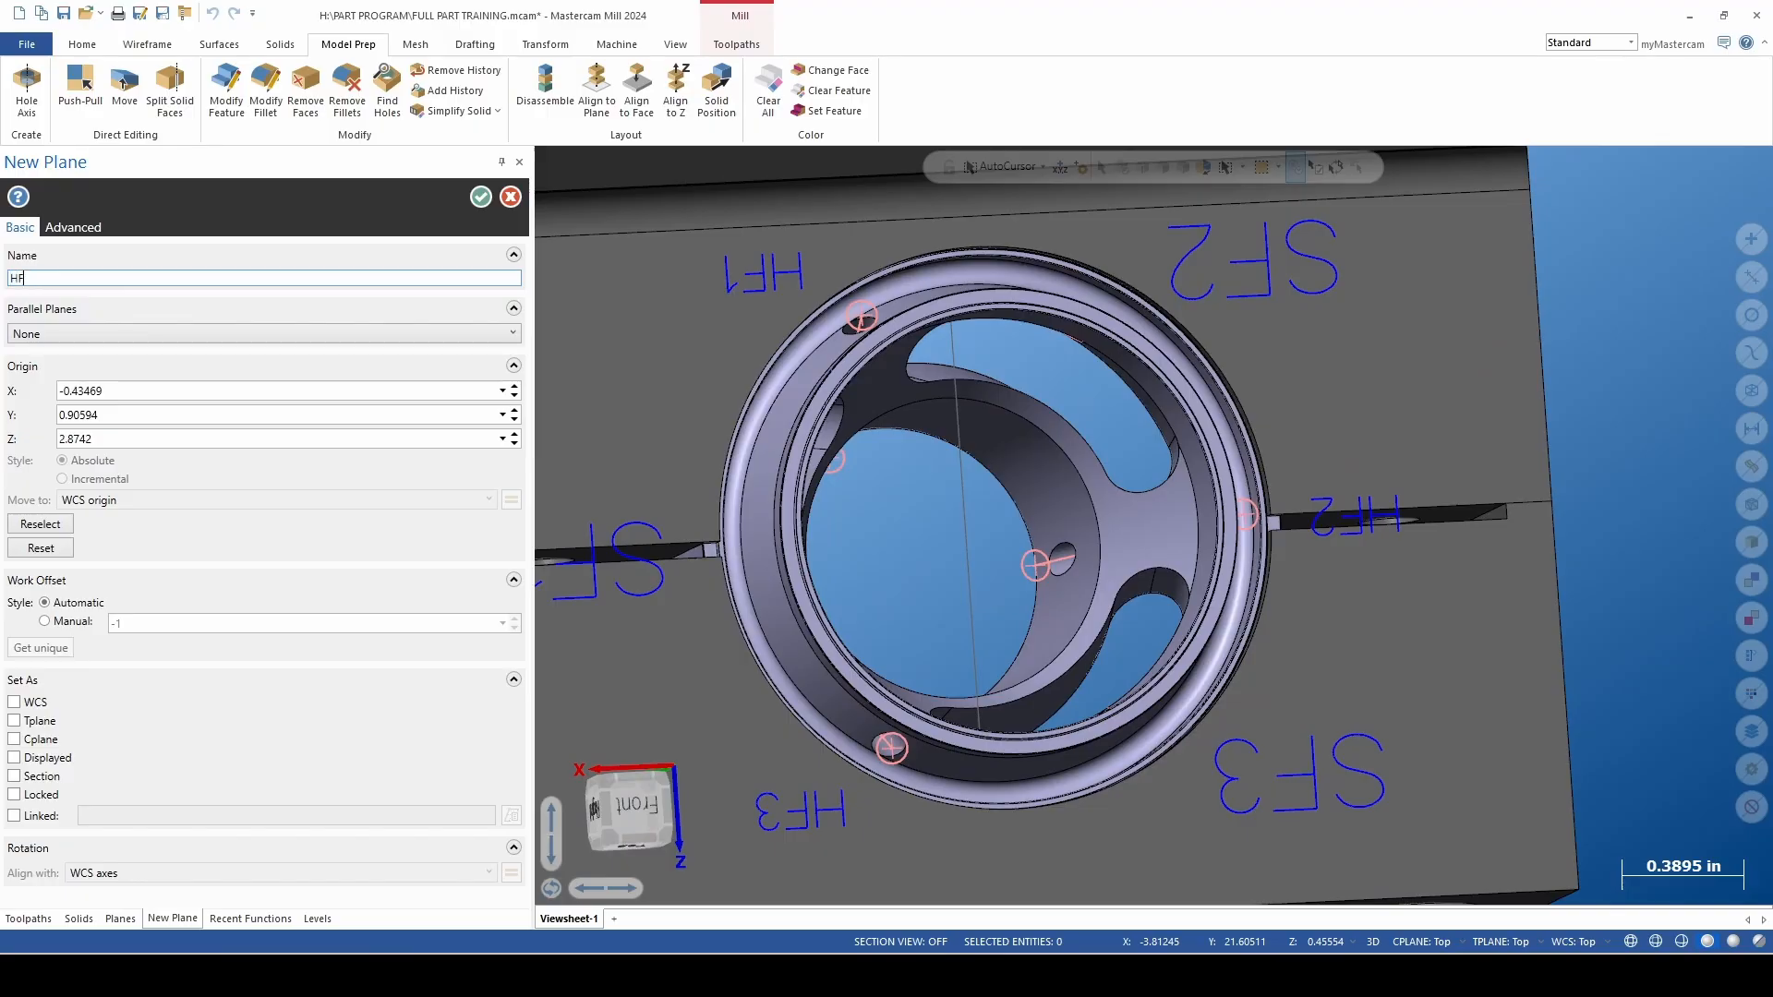
pyautogui.write('HF2')
pyautogui.click(480, 197)
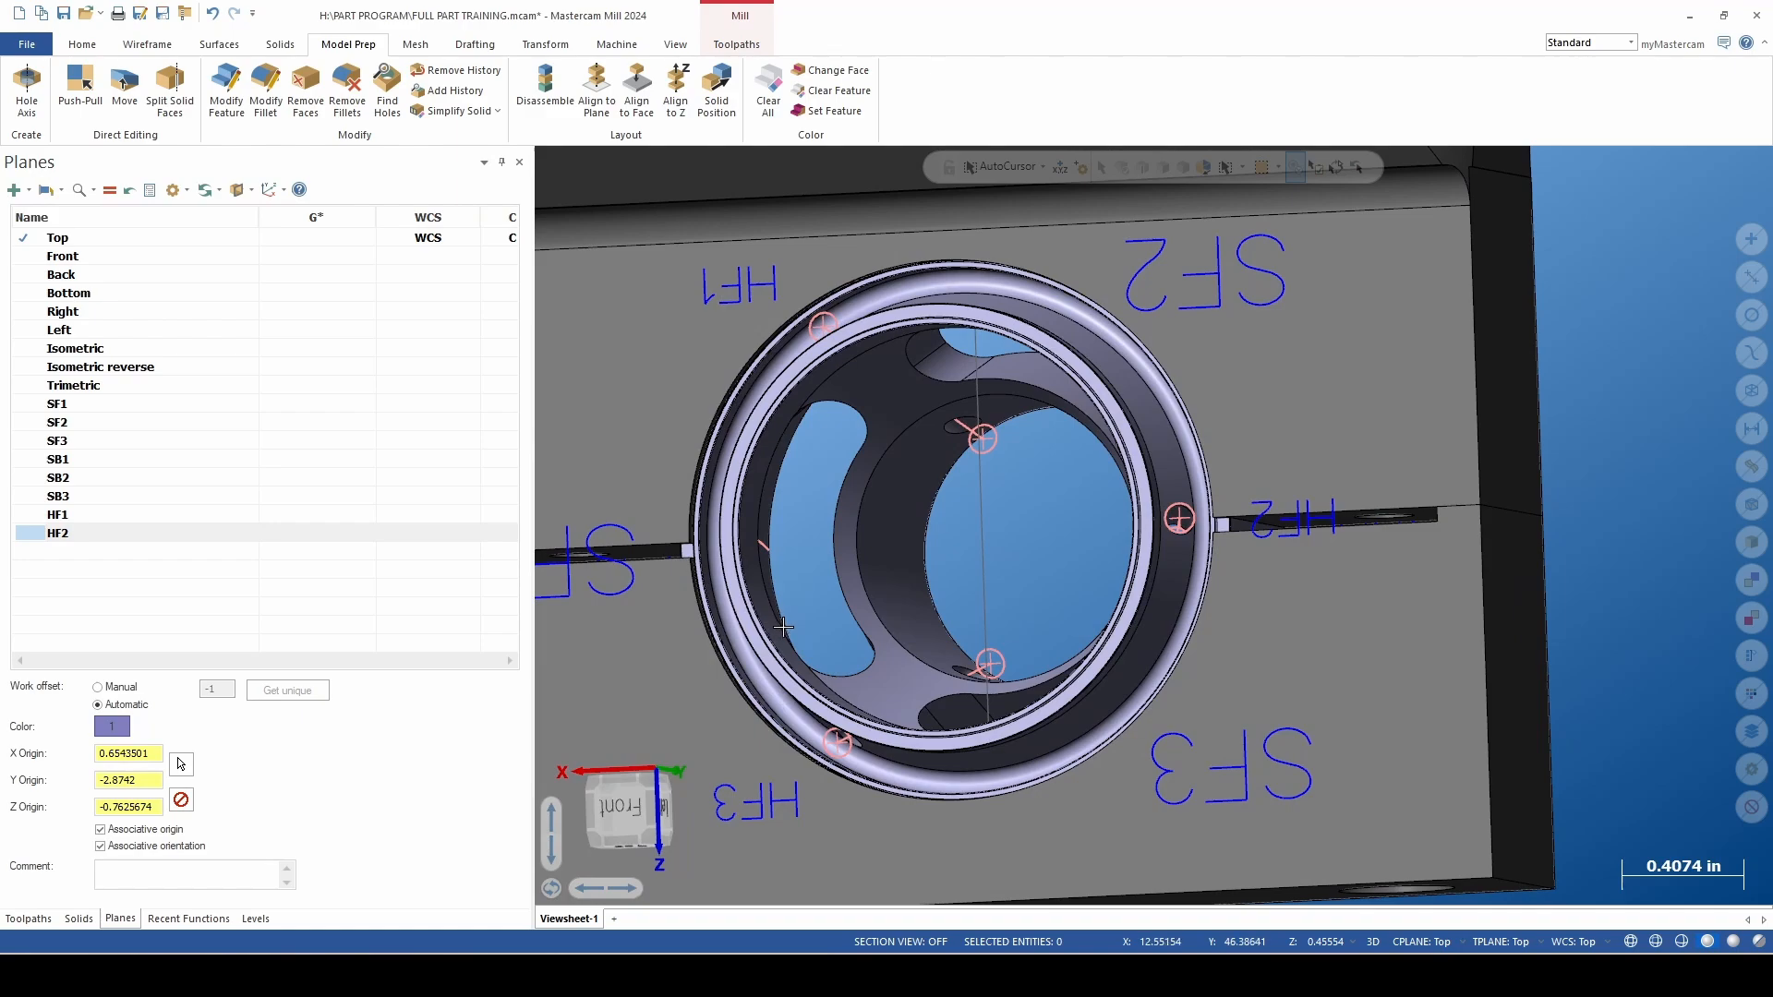
# Create a plane named HF3 from the entity normal of the HF3 hole axis line, choosing the orientation that matches HF1 and HF2.
pyautogui.click(30, 190)
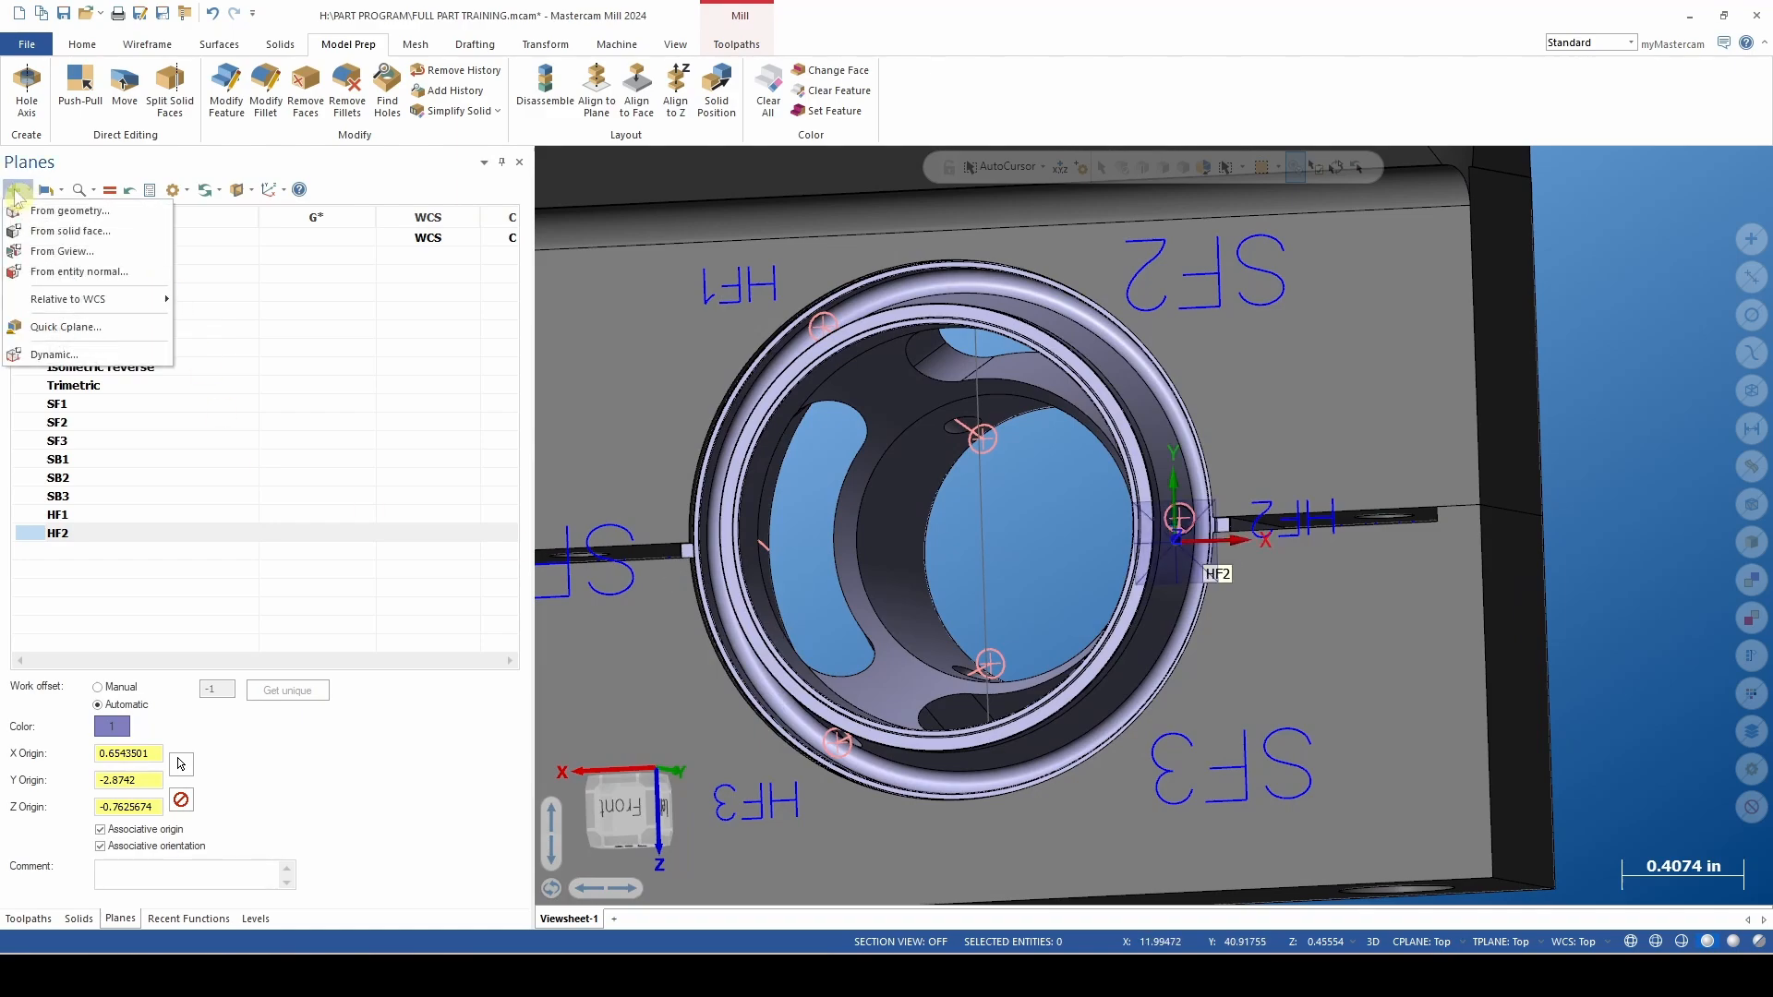
pyautogui.click(64, 273)
pyautogui.scroll(3, 963, 646)
pyautogui.click(965, 666)
pyautogui.click(1023, 823)
pyautogui.click(974, 821)
pyautogui.doubleClick(72, 273)
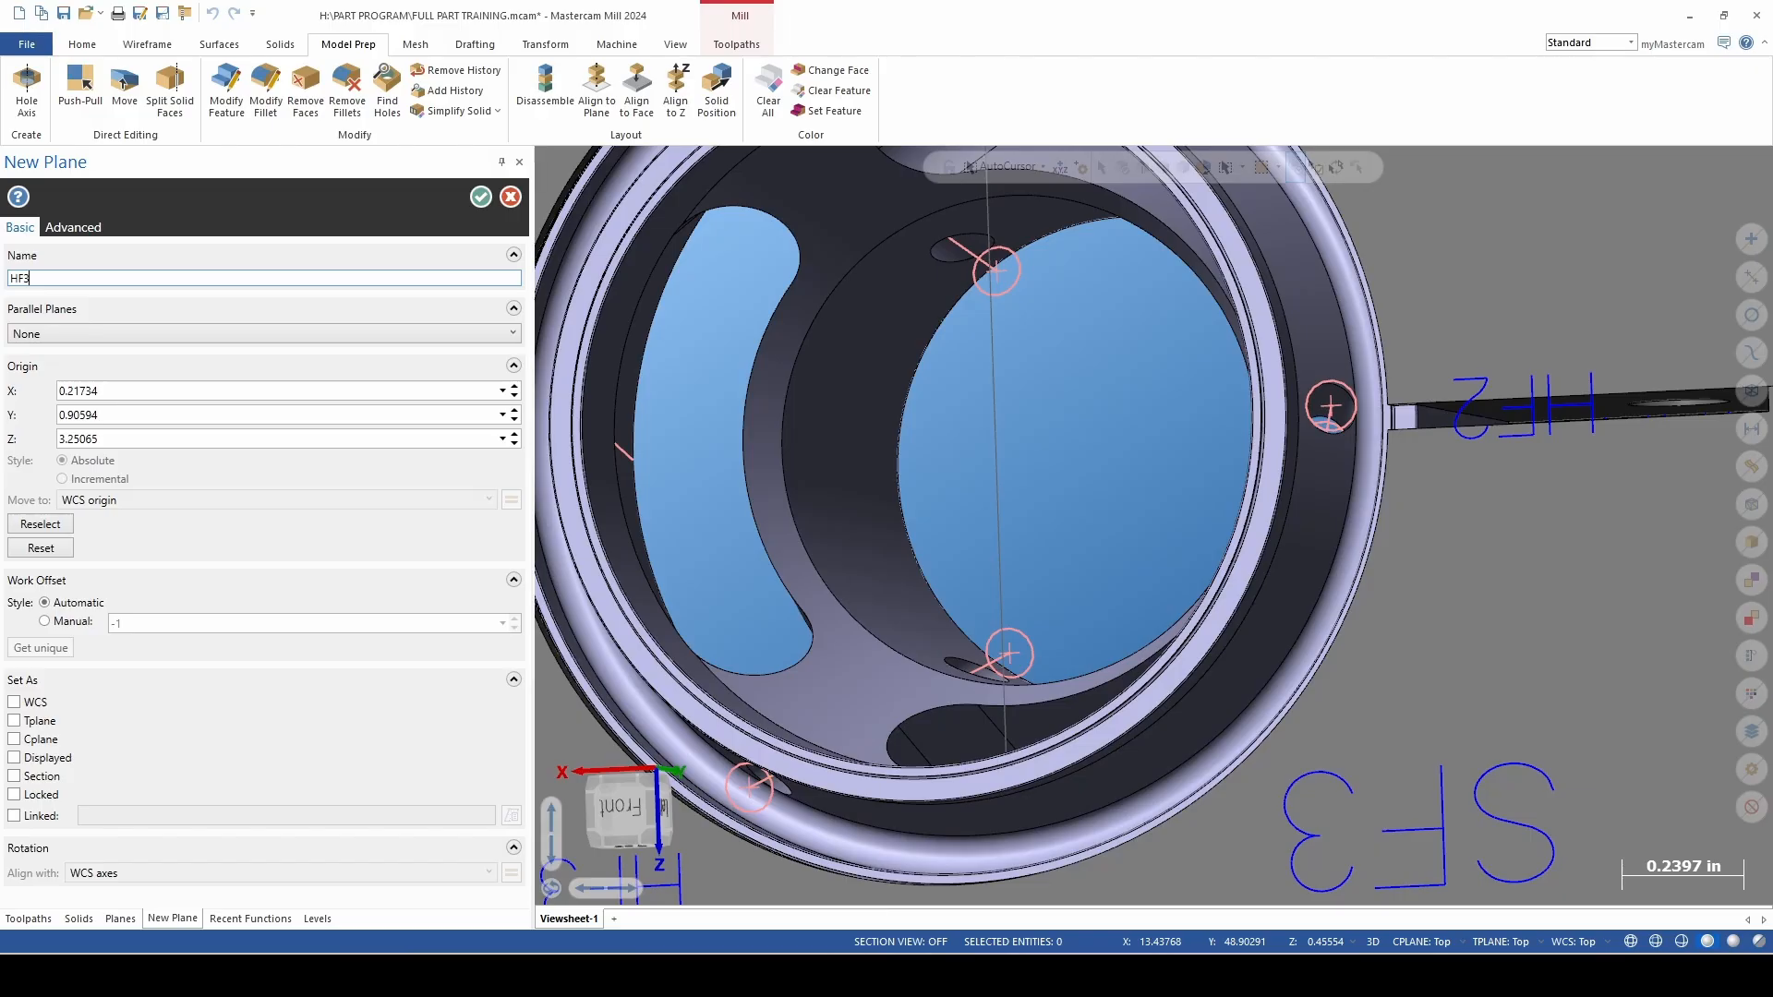
pyautogui.write('HF3')
pyautogui.click(480, 197)
# Start a new entity-normal plane on the back side of the part and switch the model display to wireframe.
pyautogui.scroll(-5, 923, 476)
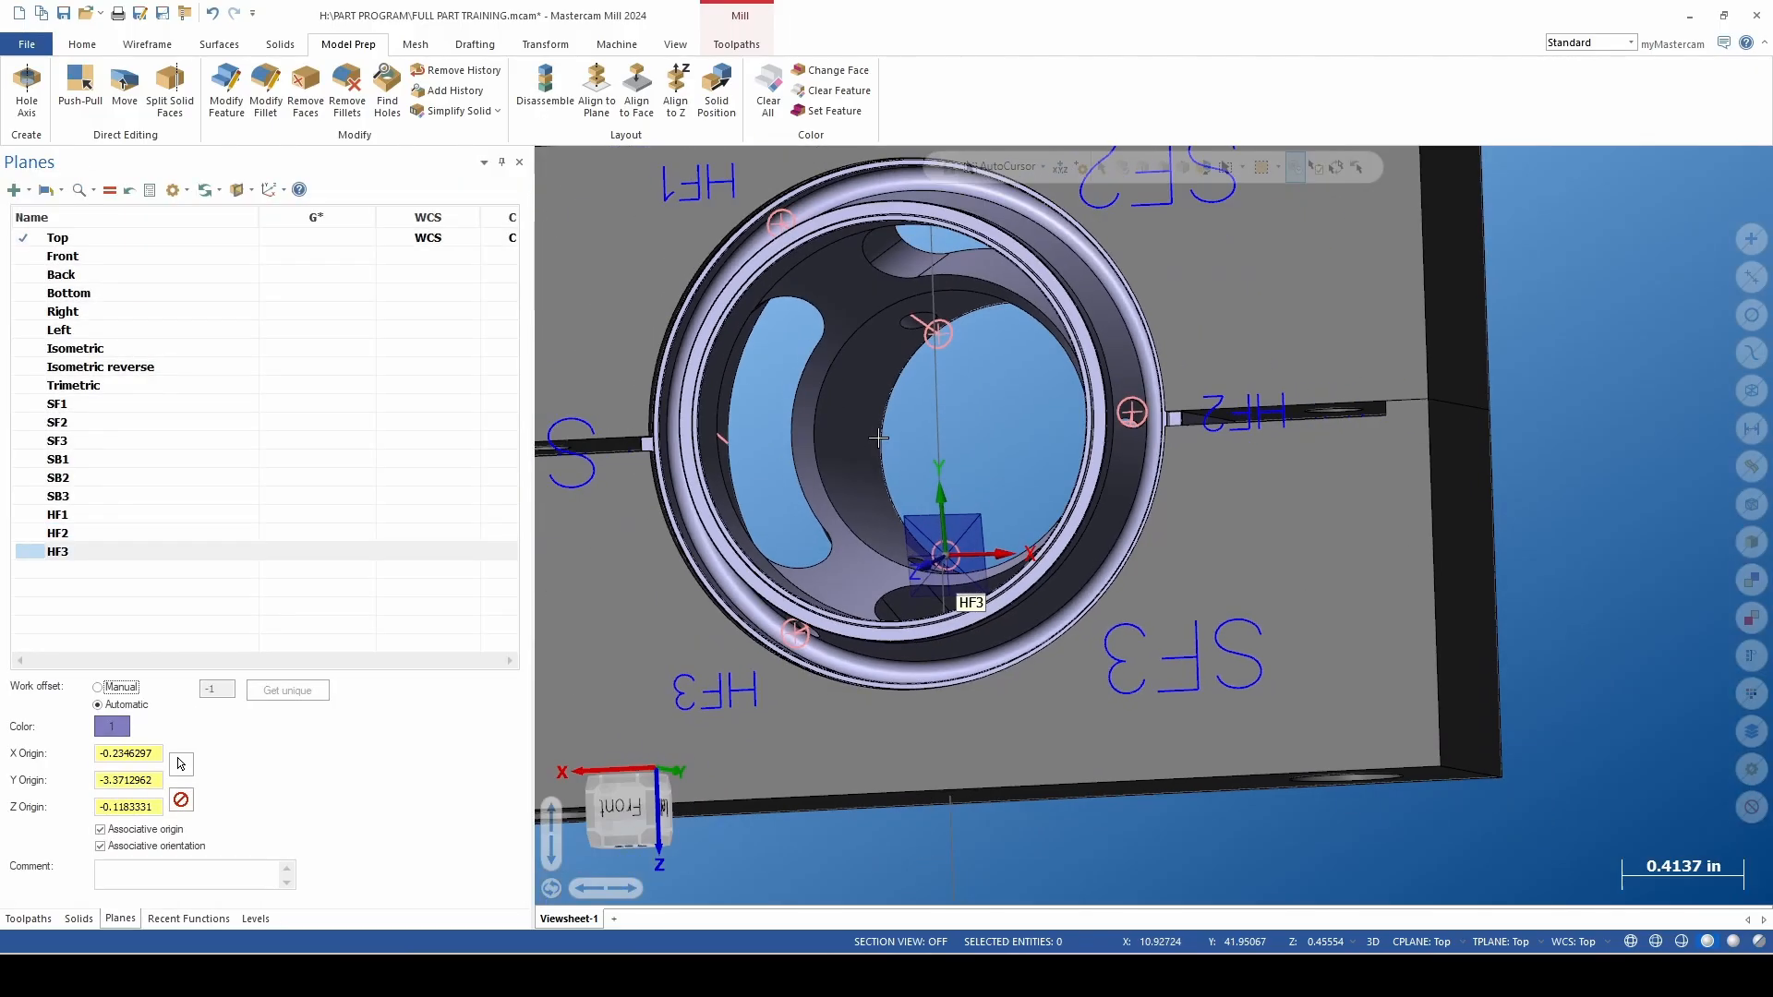
pyautogui.moveTo(1354, 523)
pyautogui.mouseDown(button='middle')
pyautogui.moveTo(1044, 523)
pyautogui.moveTo(779, 486)
pyautogui.moveTo(613, 573)
pyautogui.moveTo(1368, 546)
pyautogui.mouseUp(button='middle')
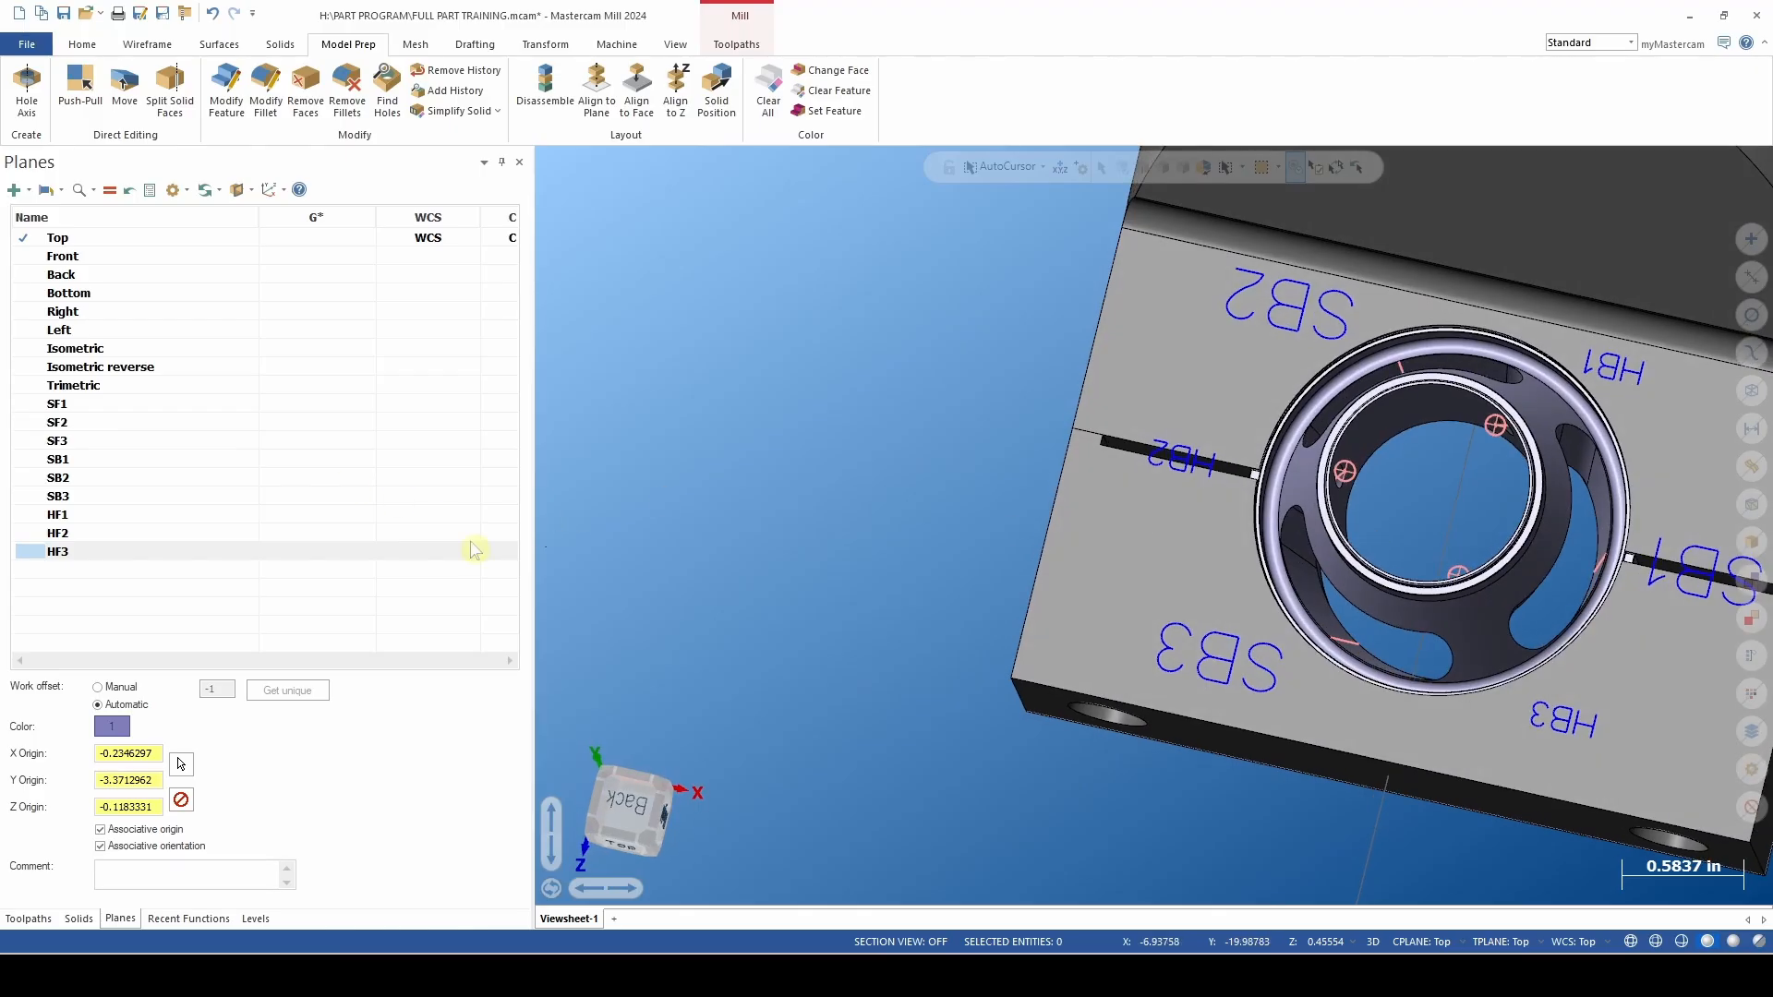
pyautogui.click(14, 189)
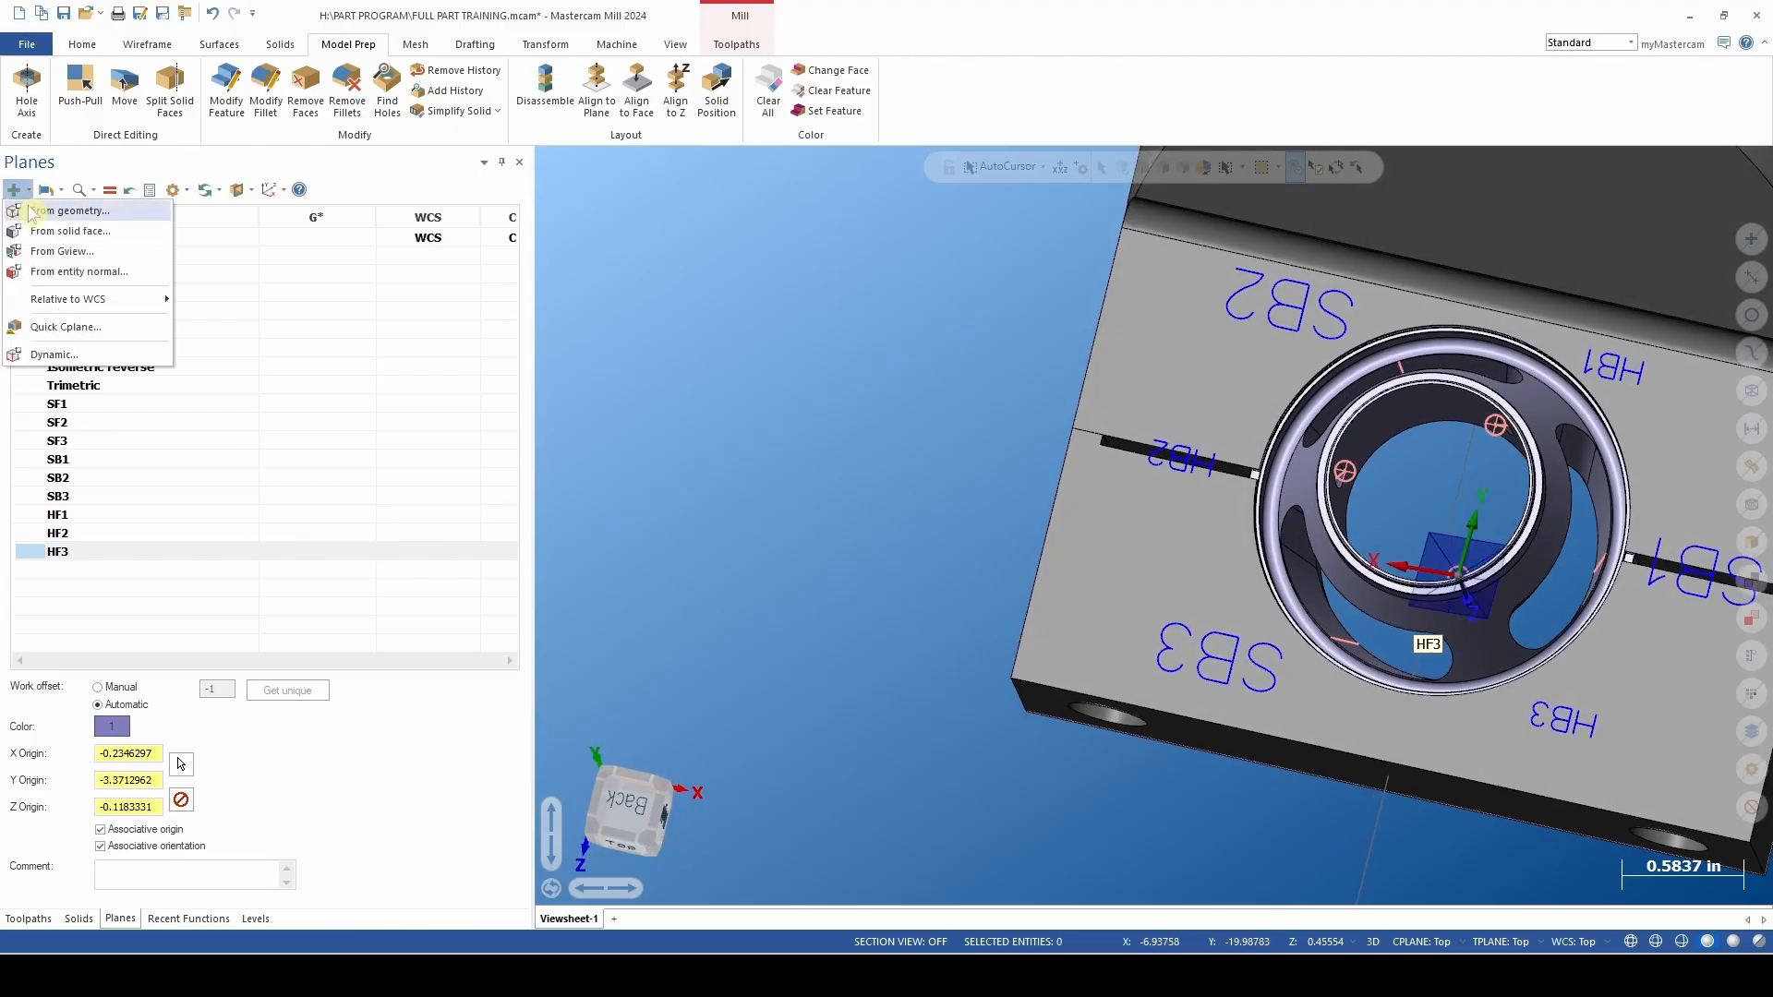
pyautogui.click(55, 272)
pyautogui.moveTo(905, 480); pyautogui.dragTo(1273, 421, button='middle')
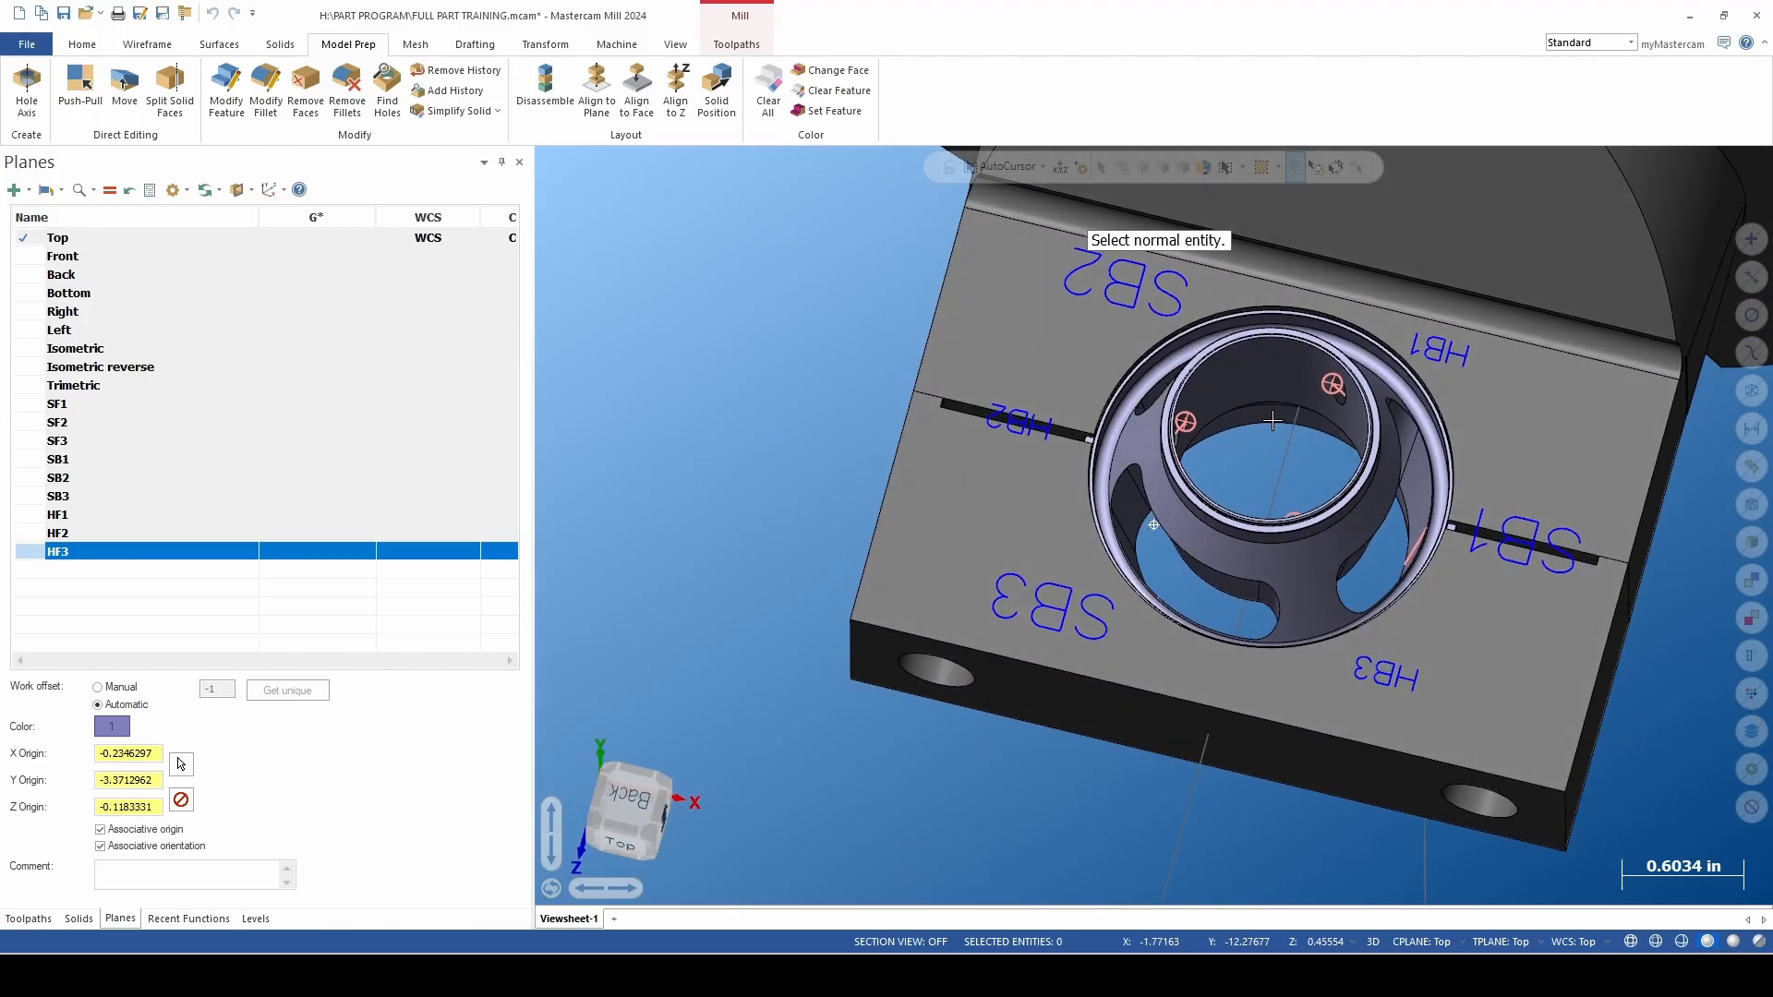
pyautogui.hotkey('alt', 's')
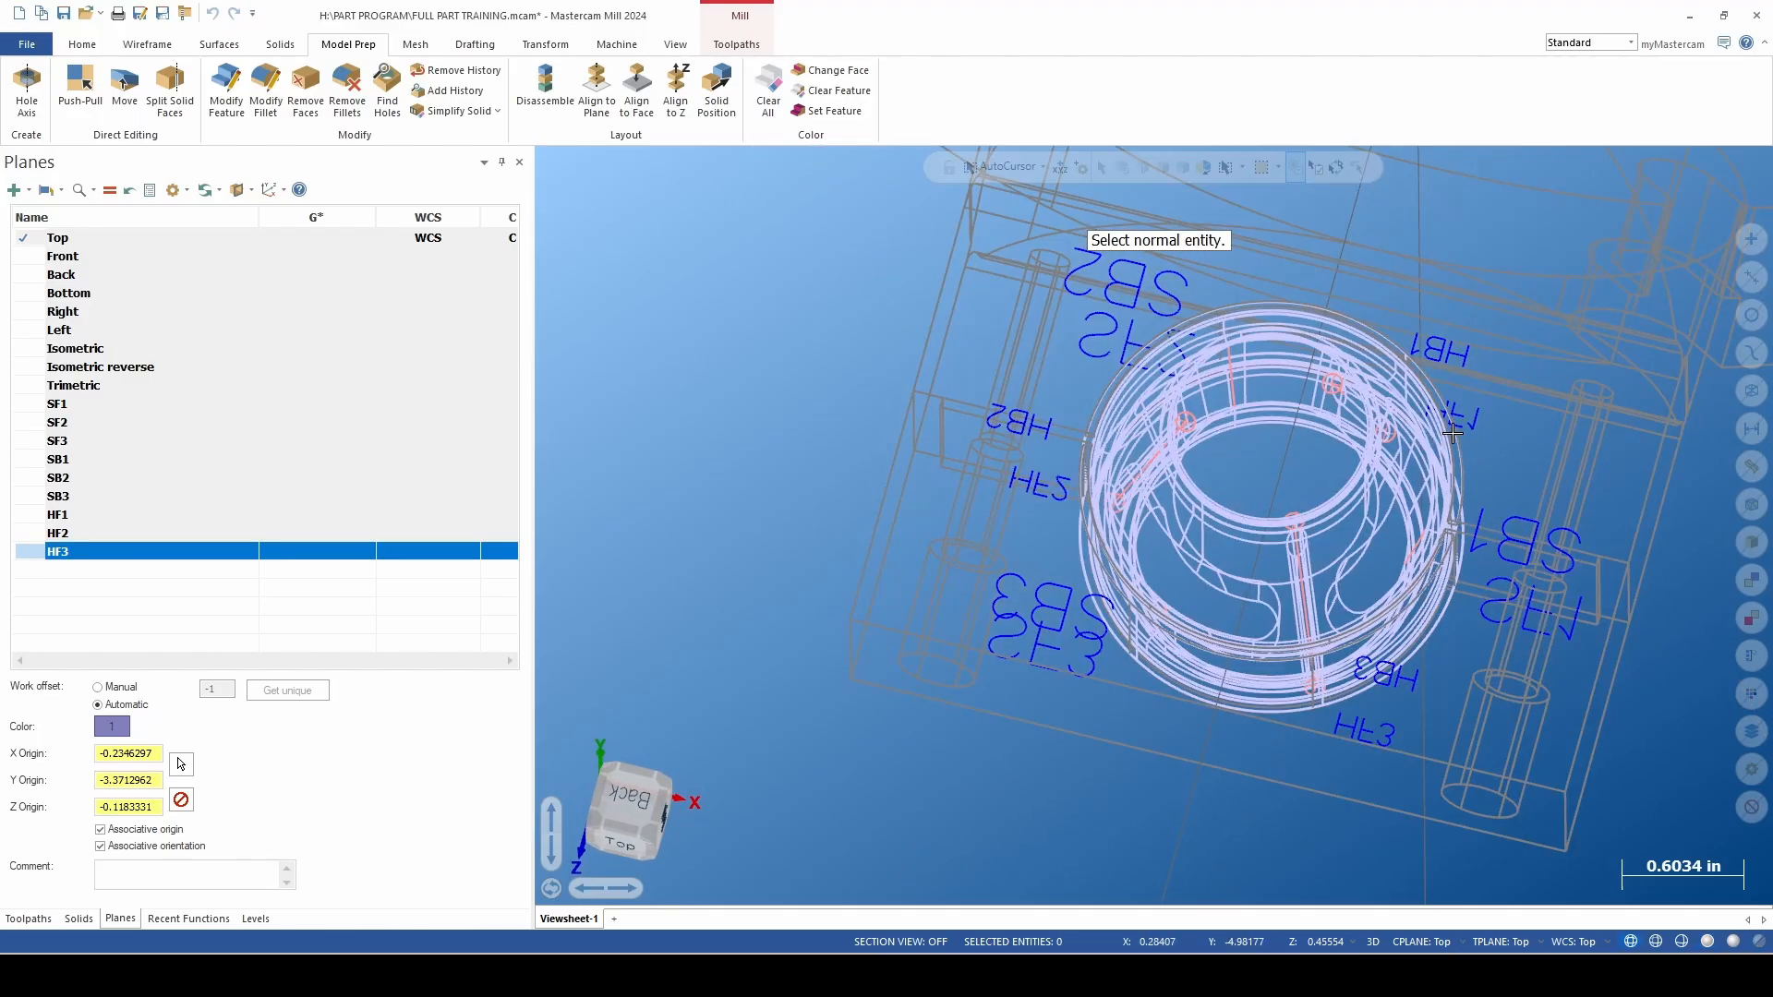
# Pick the HB1 hole axis line as the normal, accept orientation 1 of 8, and name the plane HB1.
pyautogui.scroll(8, 1452, 433)
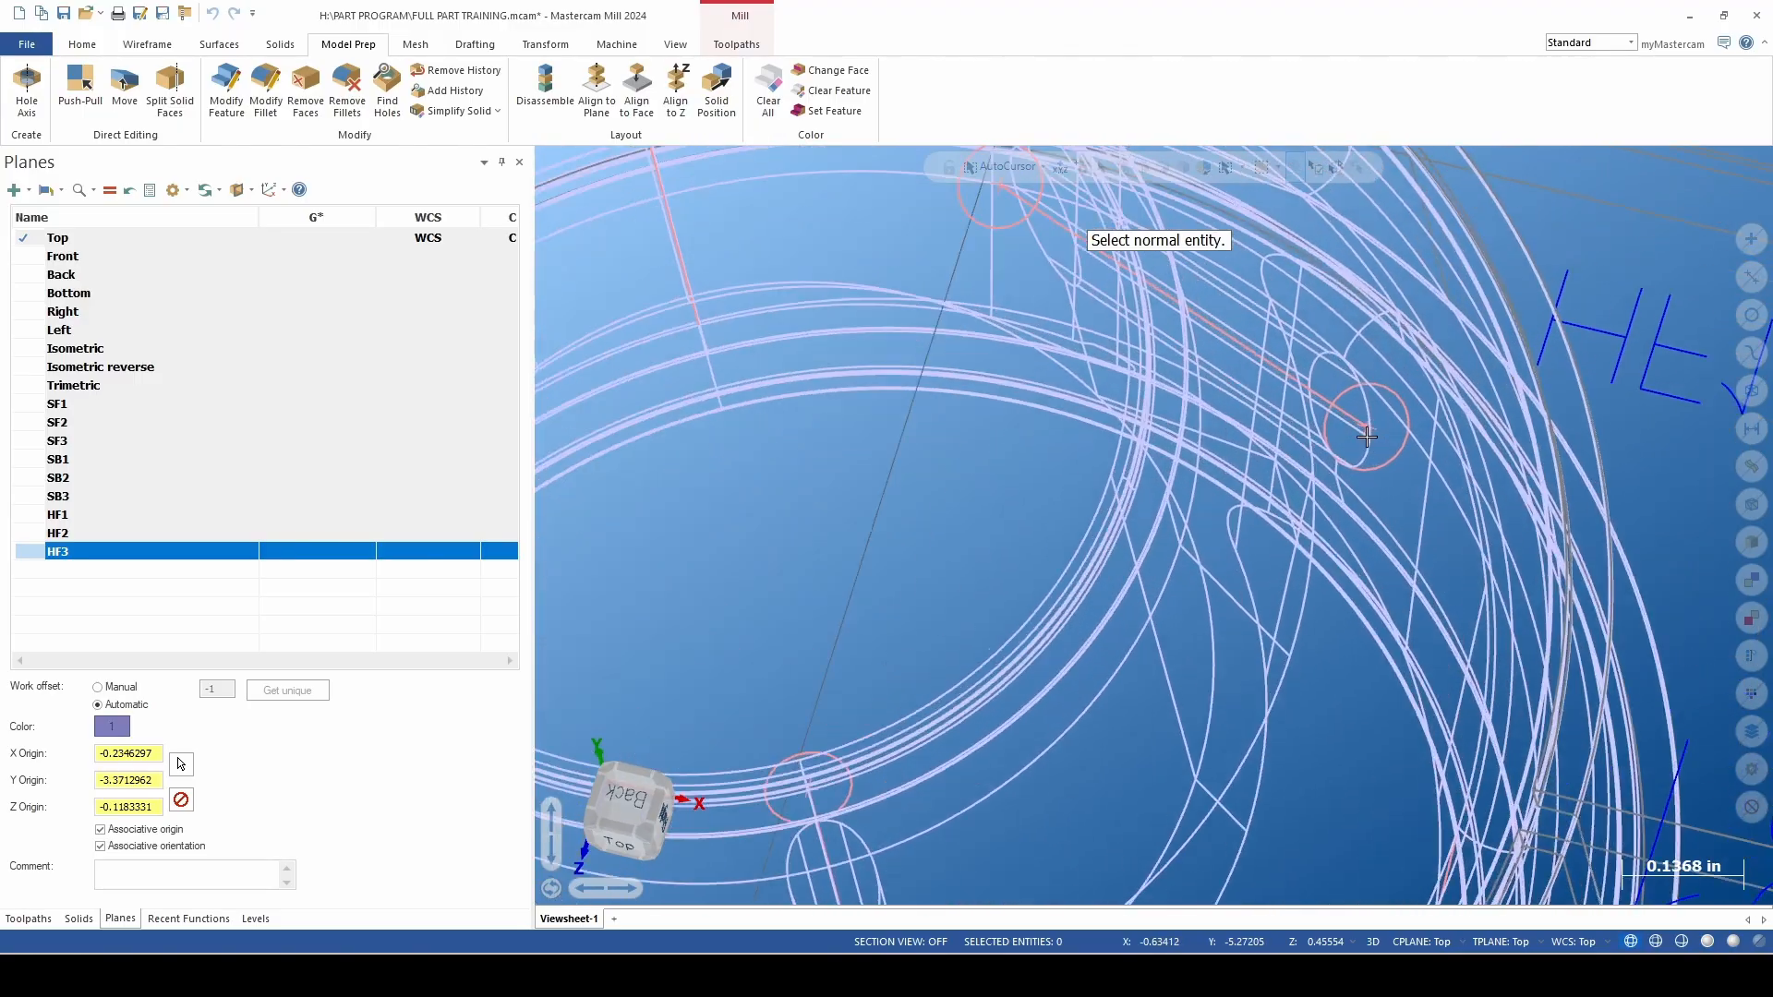
pyautogui.scroll(1, 1366, 436)
pyautogui.click(1340, 408)
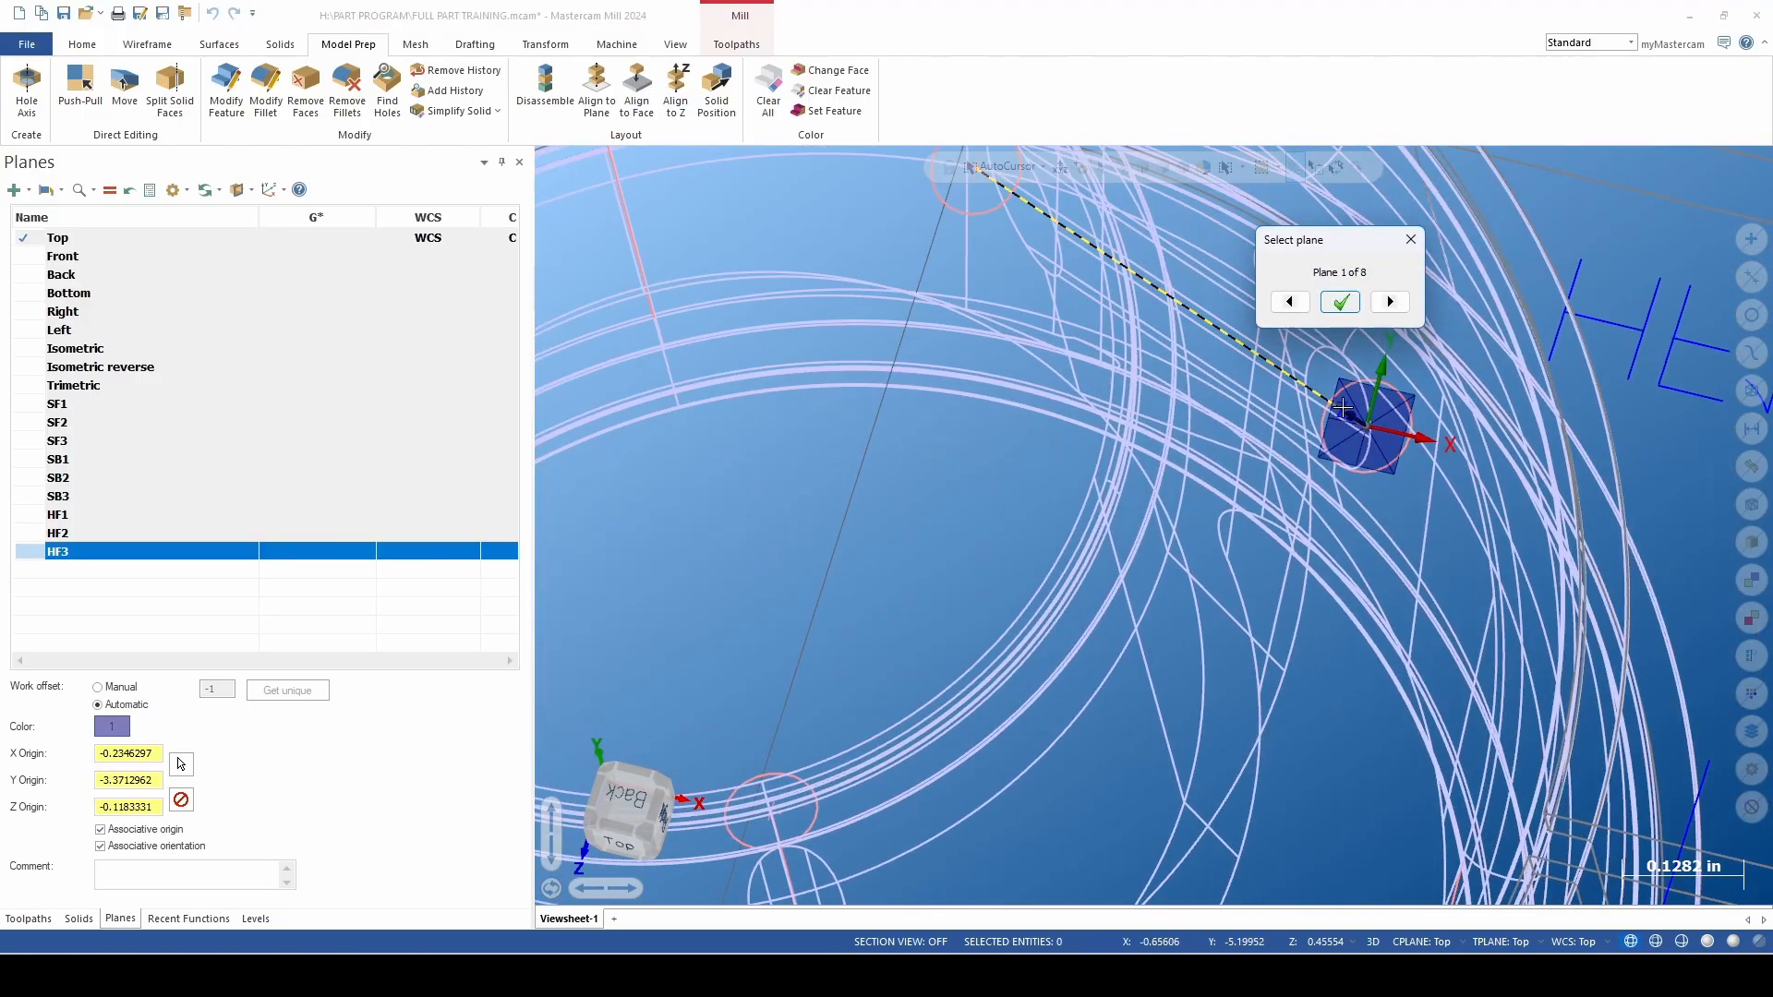
pyautogui.scroll(-4, 1346, 407)
pyautogui.click(1340, 302)
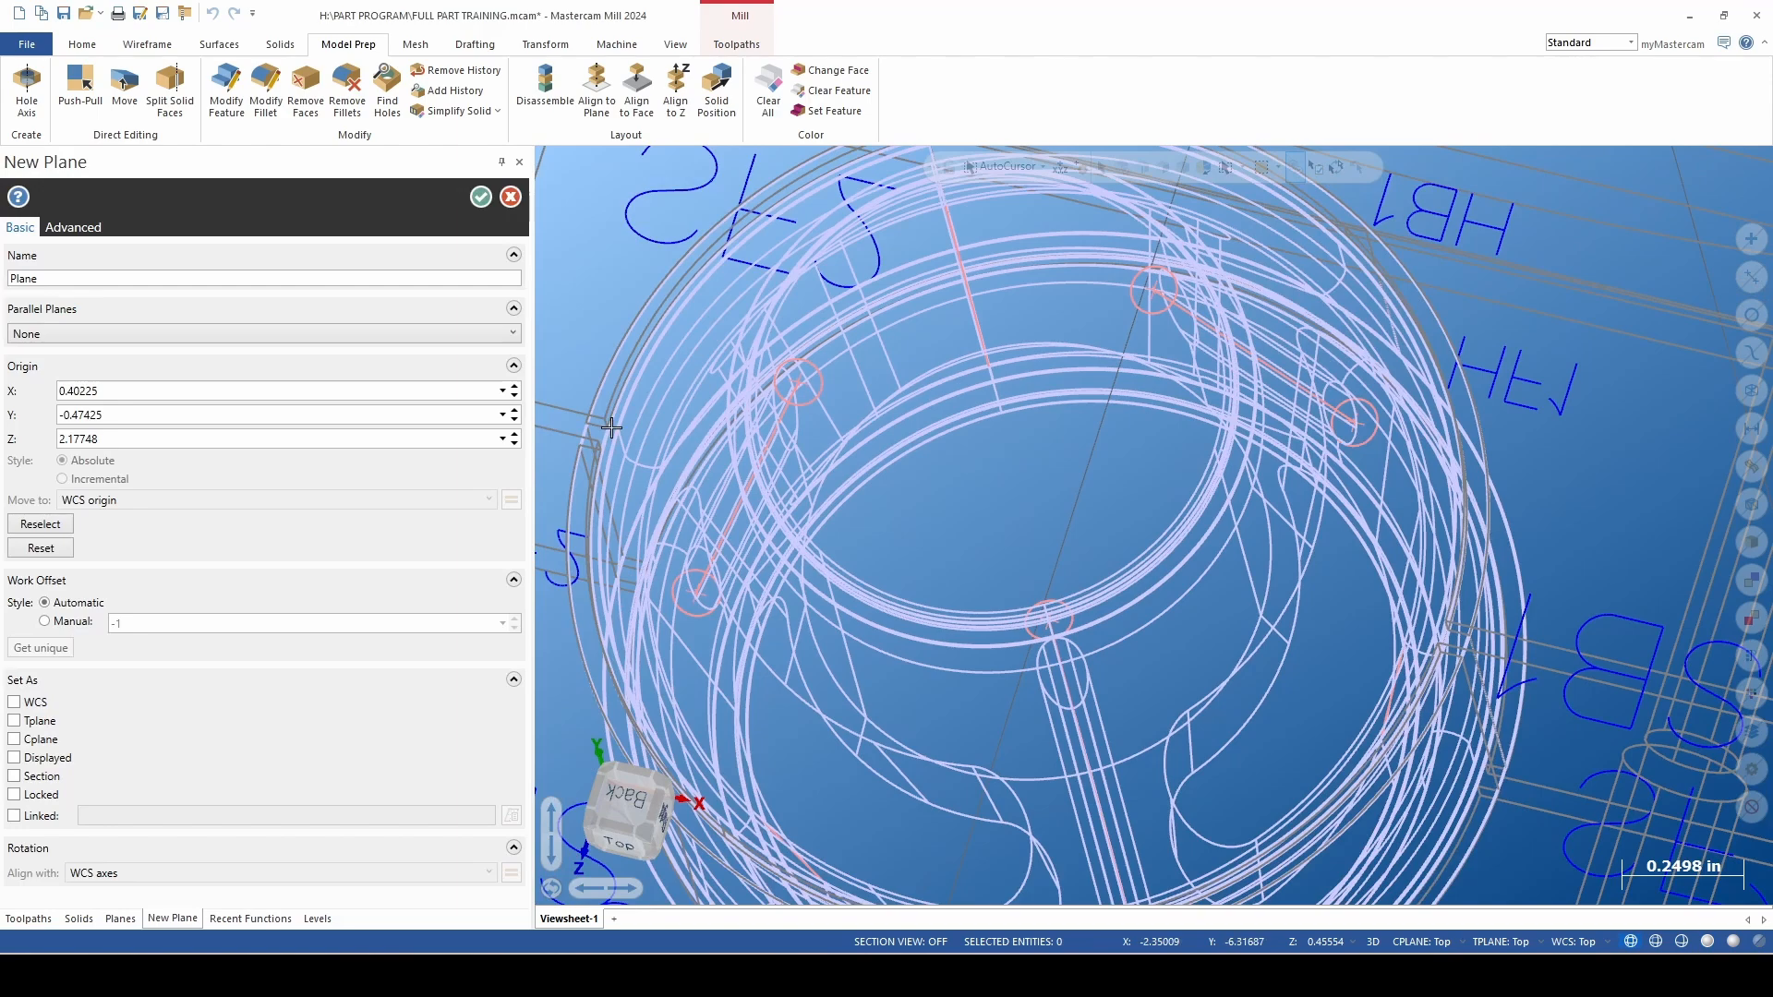
pyautogui.click(91, 279)
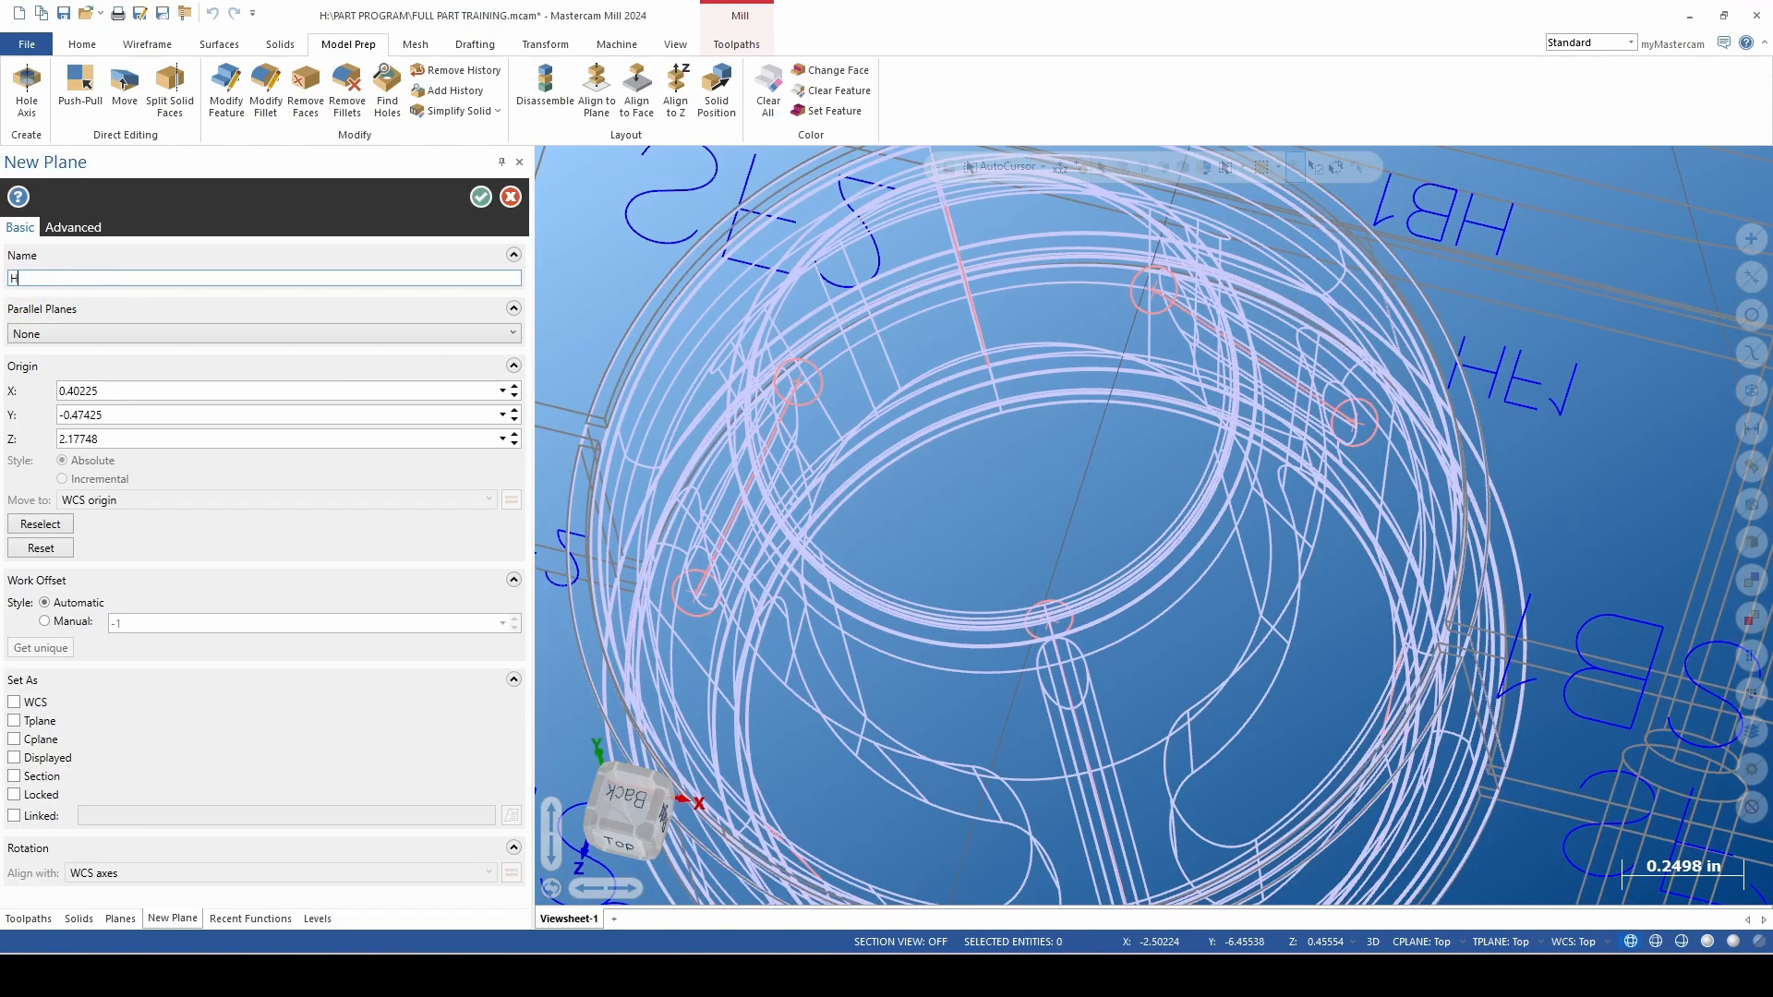
pyautogui.click(480, 197)
# Create a plane named HB2 from the entity normal of the HB2 hole axis line, using orientation 1 of 8.
pyautogui.scroll(-3, 1059, 497)
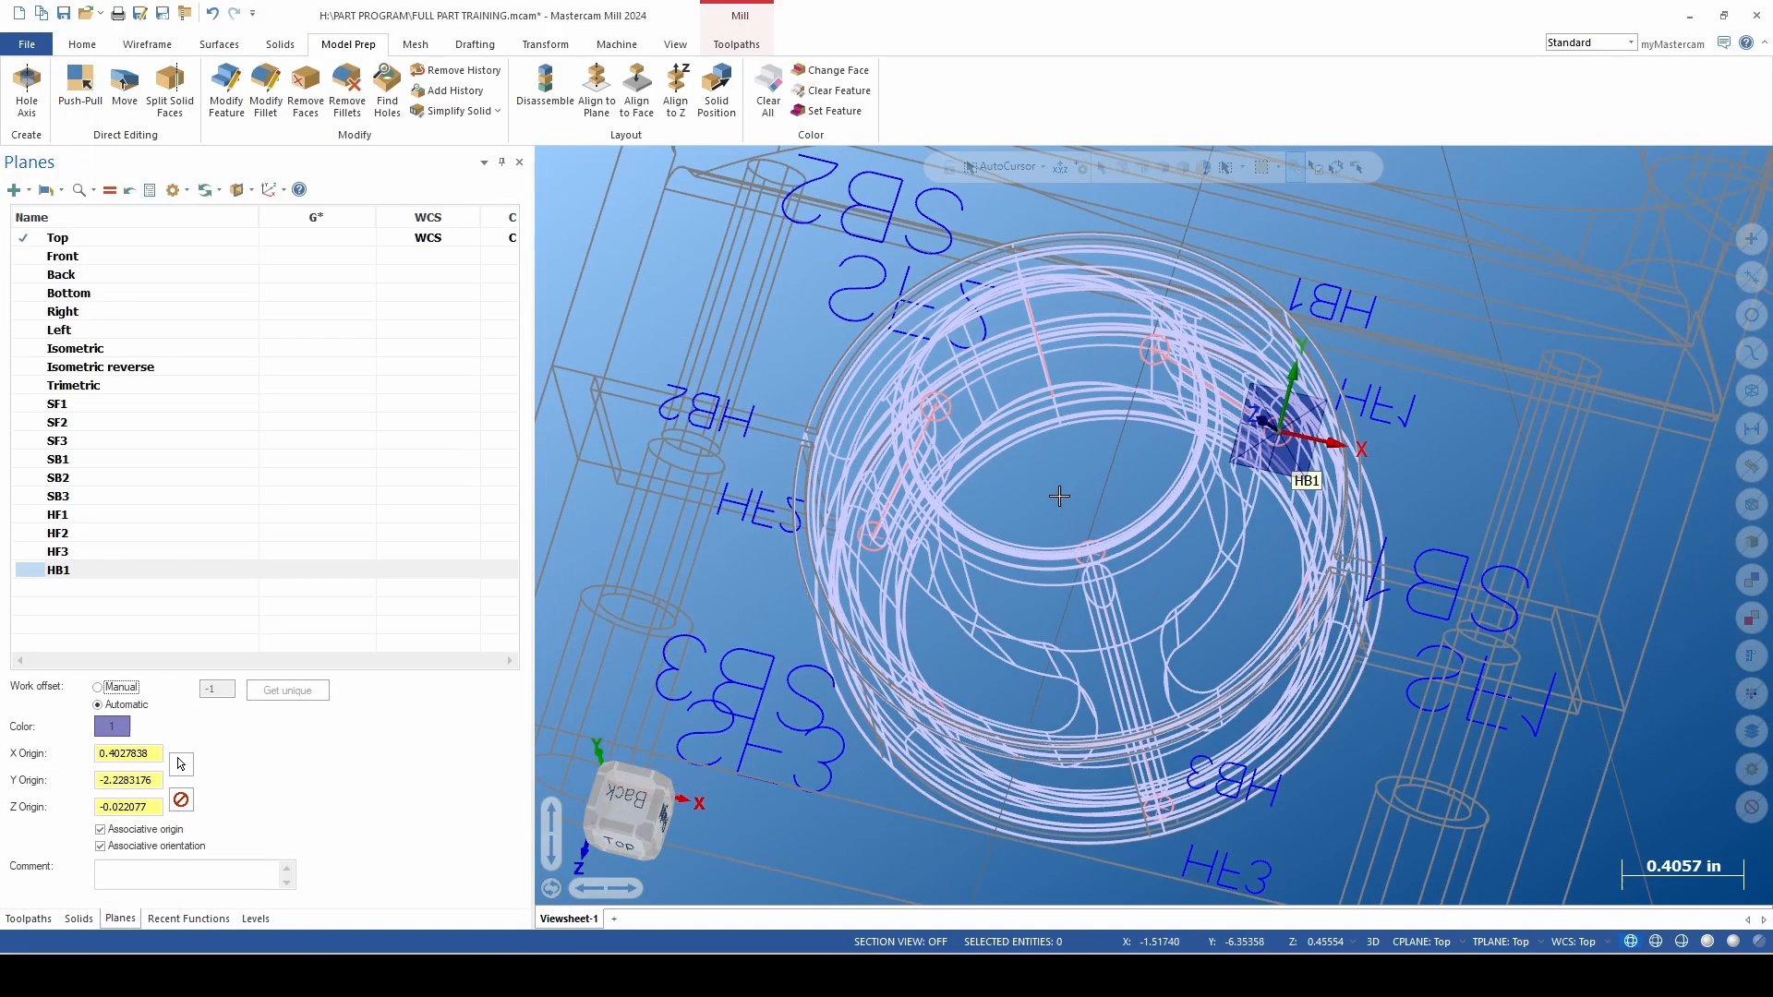
pyautogui.click(14, 190)
pyautogui.click(55, 272)
pyautogui.moveTo(838, 413); pyautogui.dragTo(868, 482, button='middle')
pyautogui.scroll(3, 876, 476)
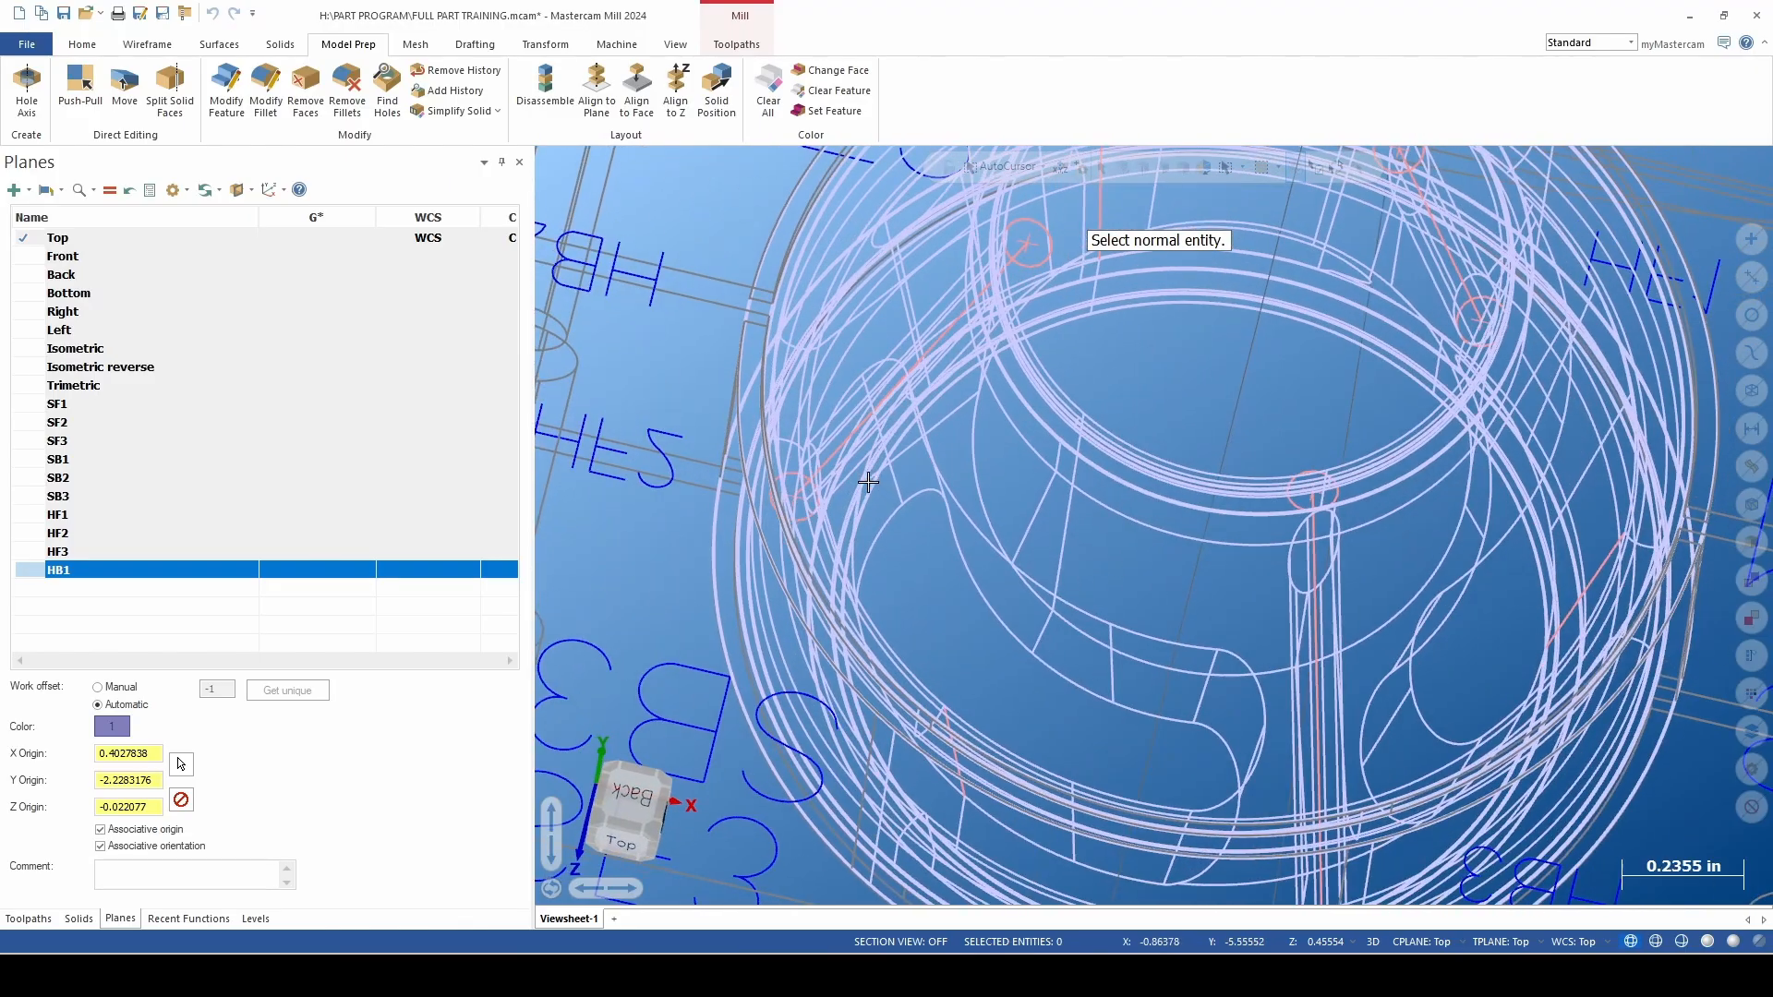
pyautogui.scroll(2, 832, 474)
pyautogui.click(827, 453)
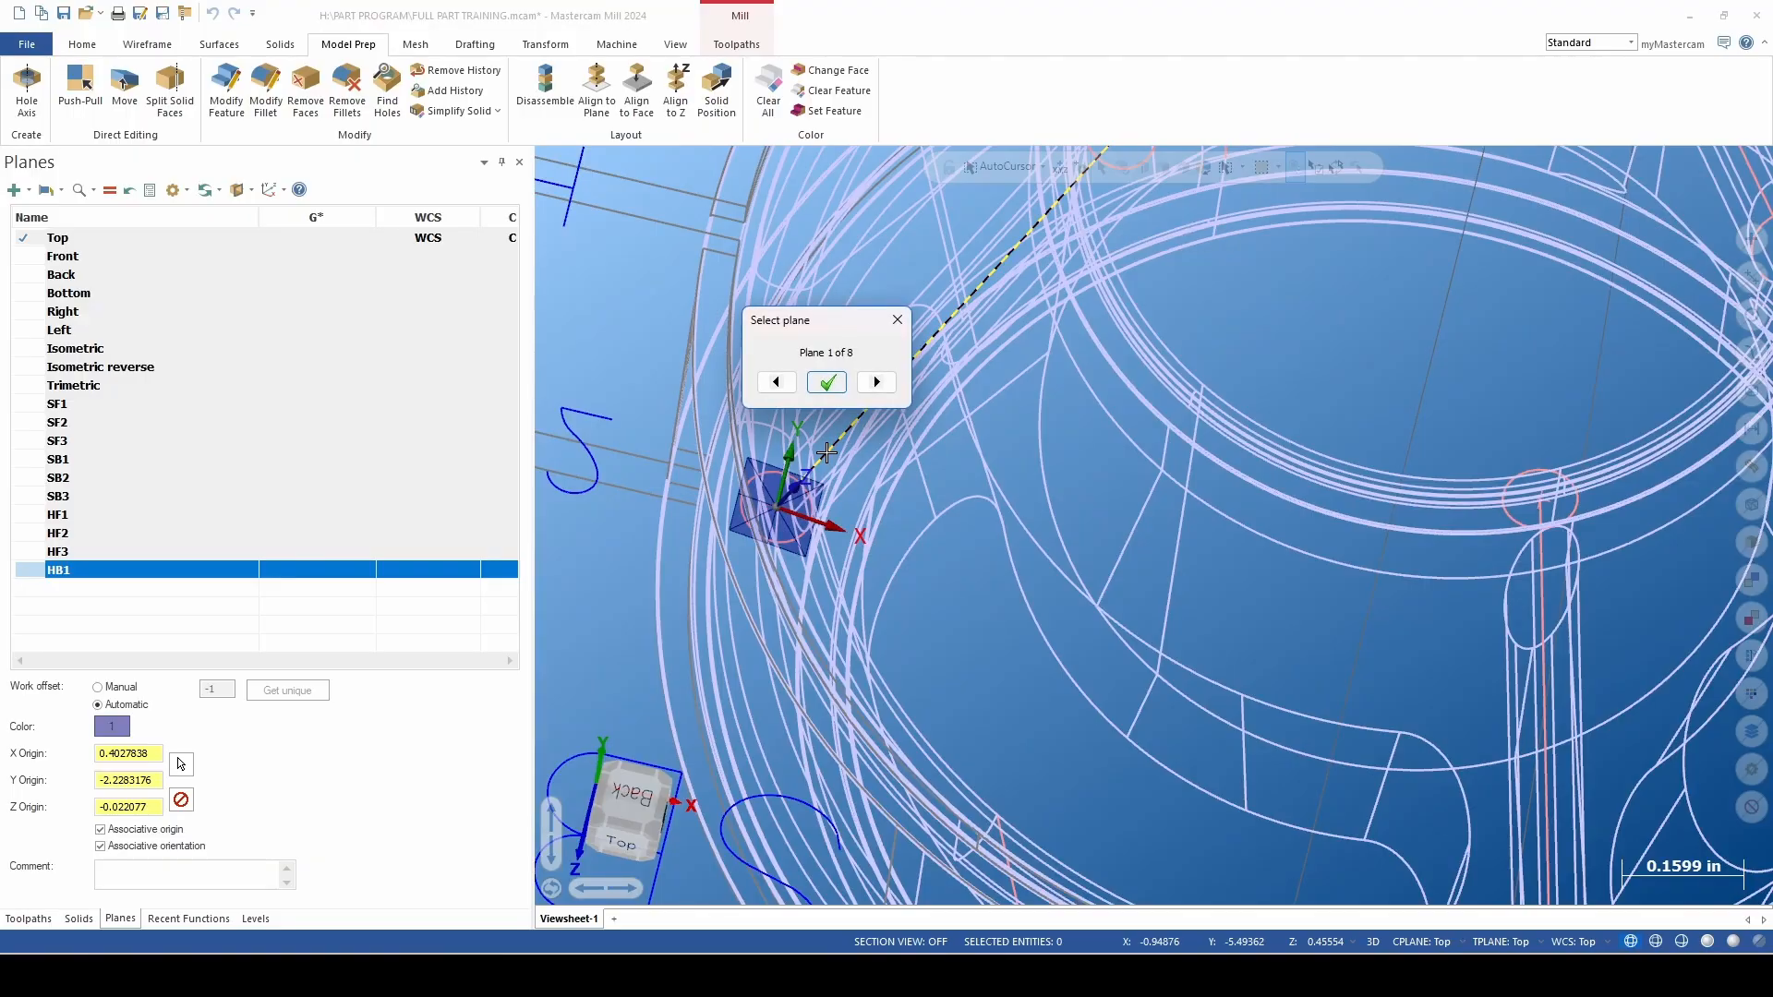
pyautogui.click(824, 384)
pyautogui.doubleClick(88, 278)
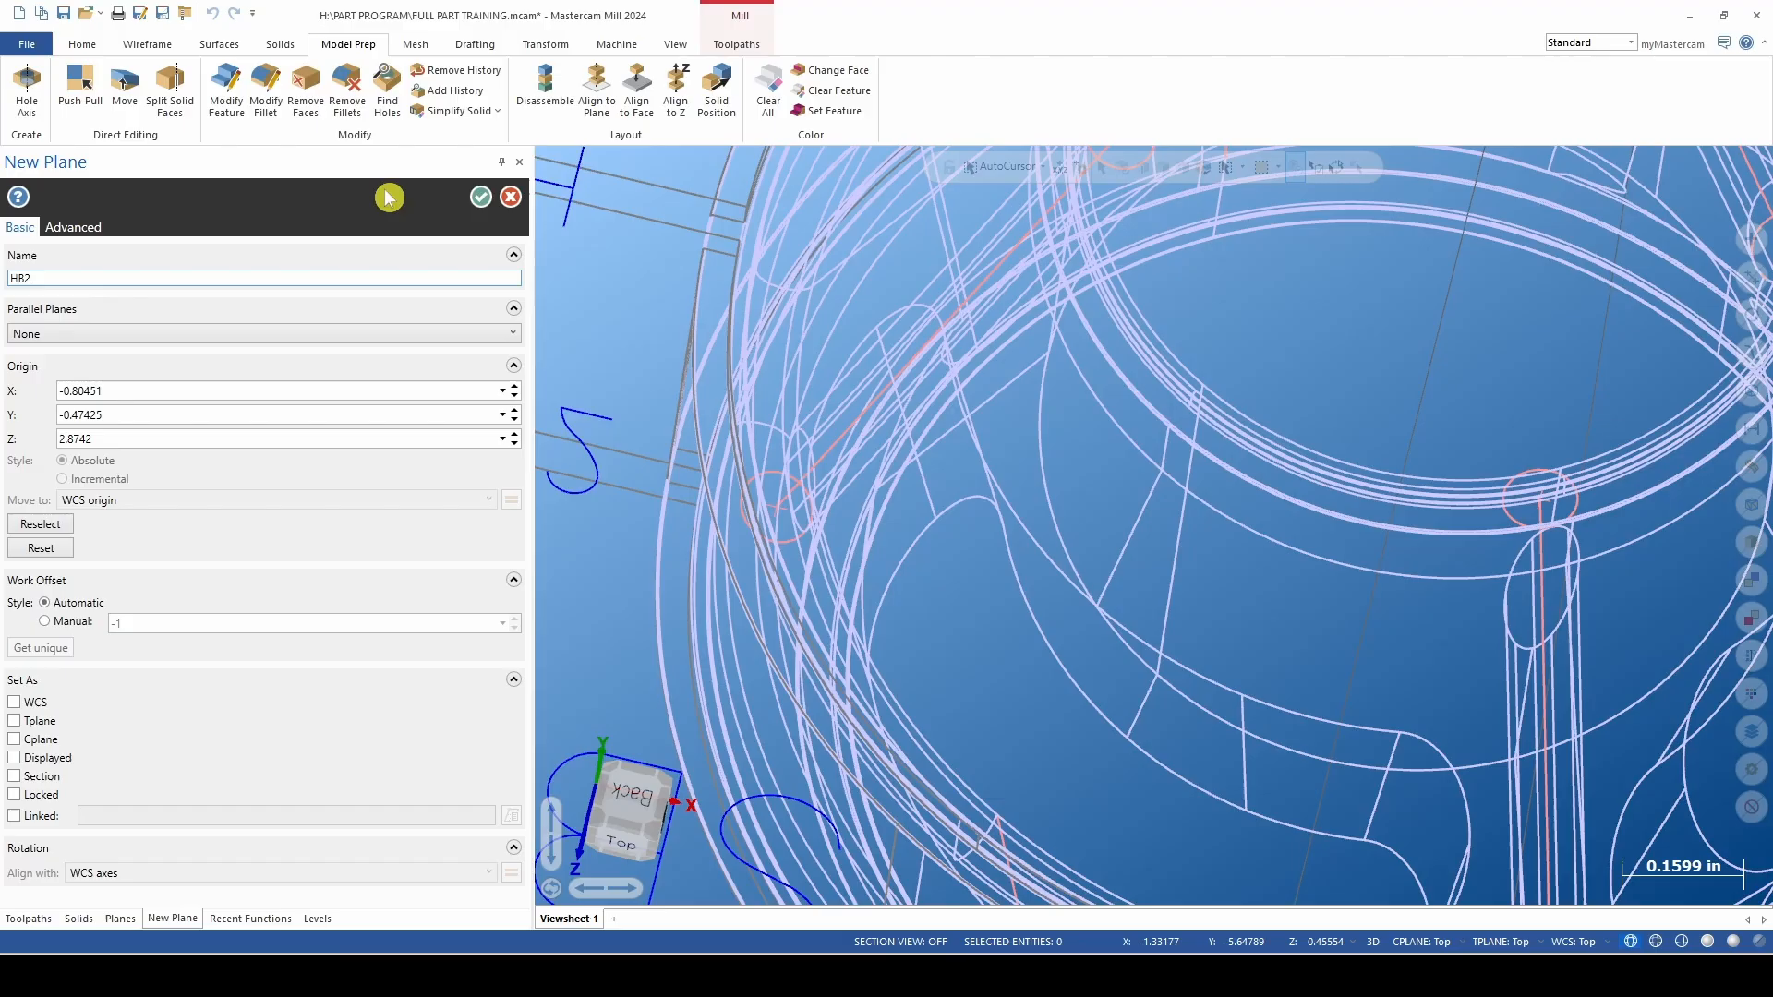
pyautogui.click(480, 197)
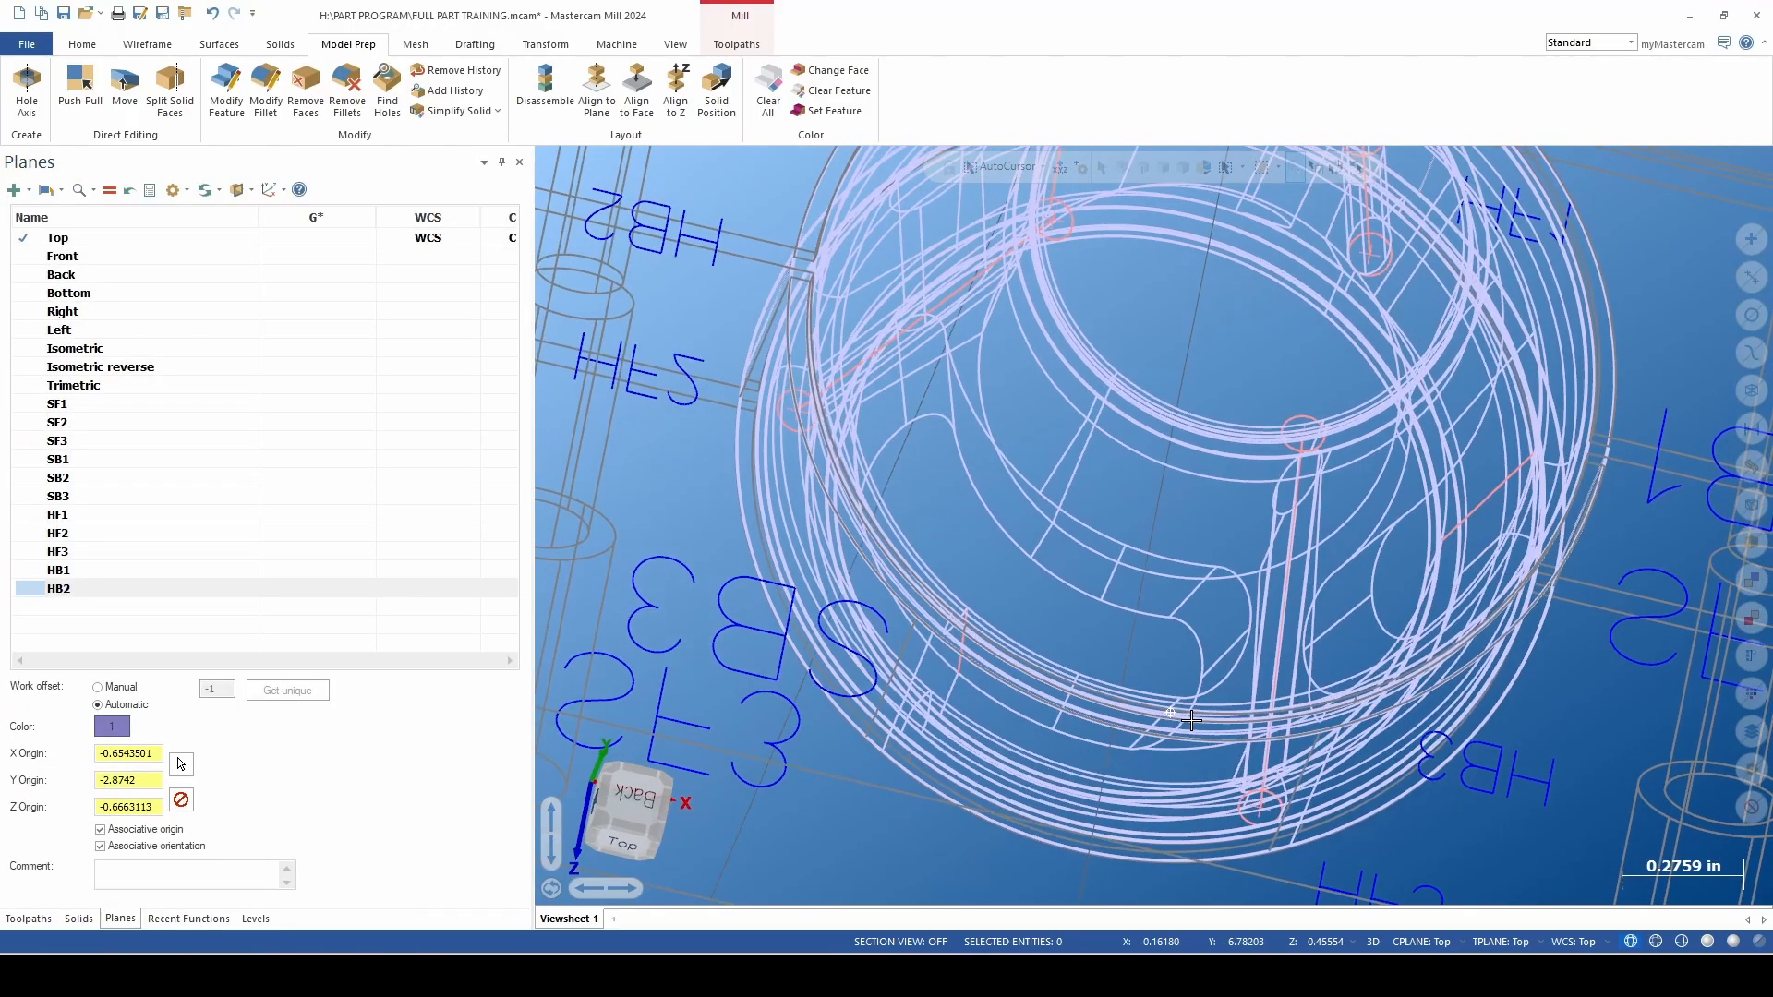
# Create a plane named HB3 from the entity normal of the HB3 hole axis line, using orientation 1 of 8.
pyautogui.click(14, 189)
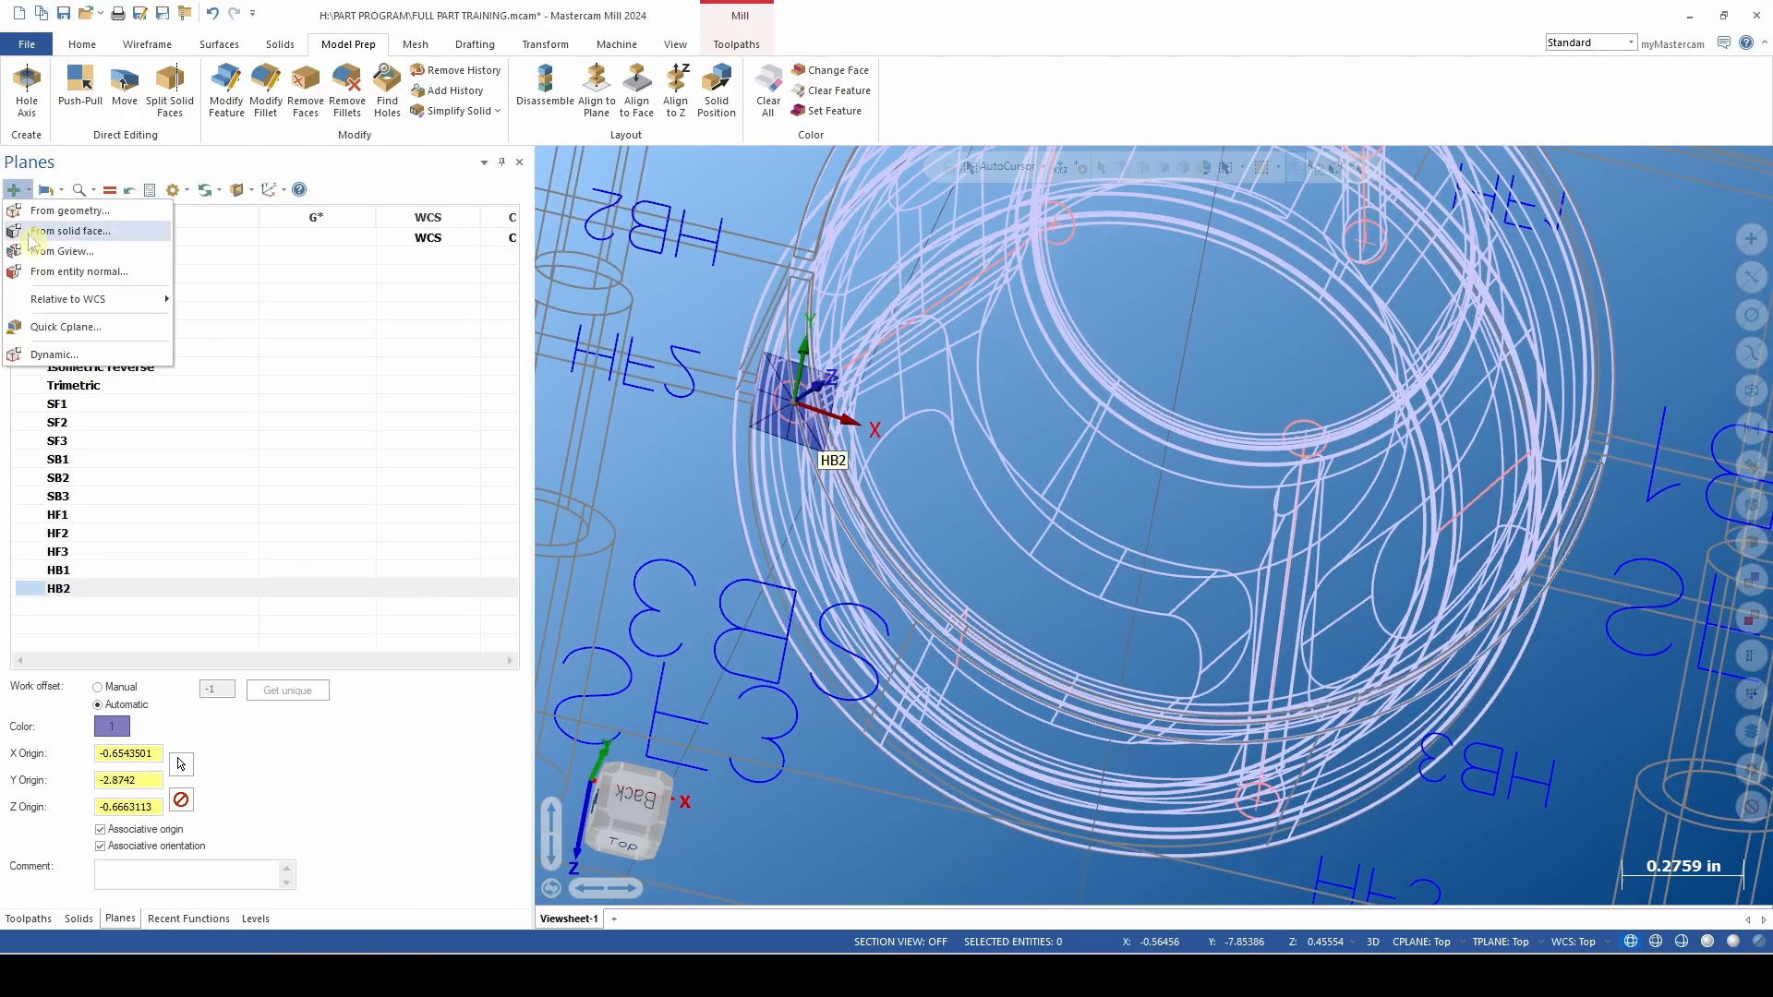
pyautogui.click(69, 272)
pyautogui.scroll(3, 1276, 839)
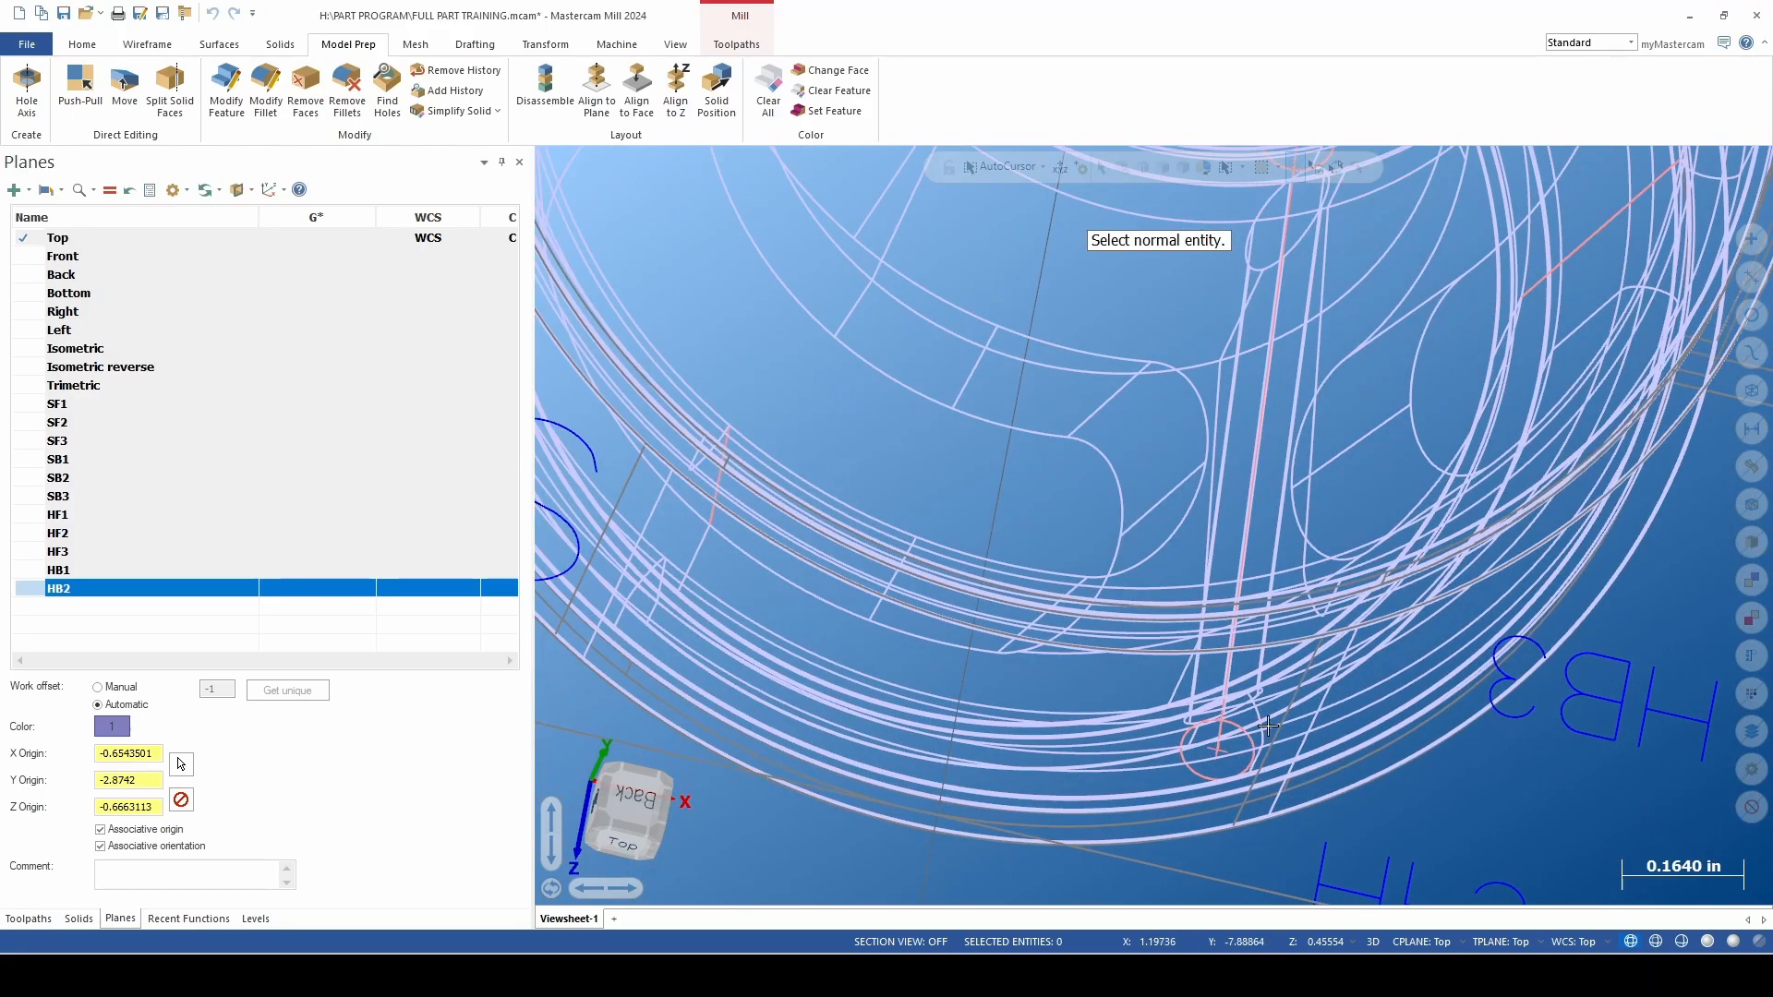
pyautogui.click(1228, 684)
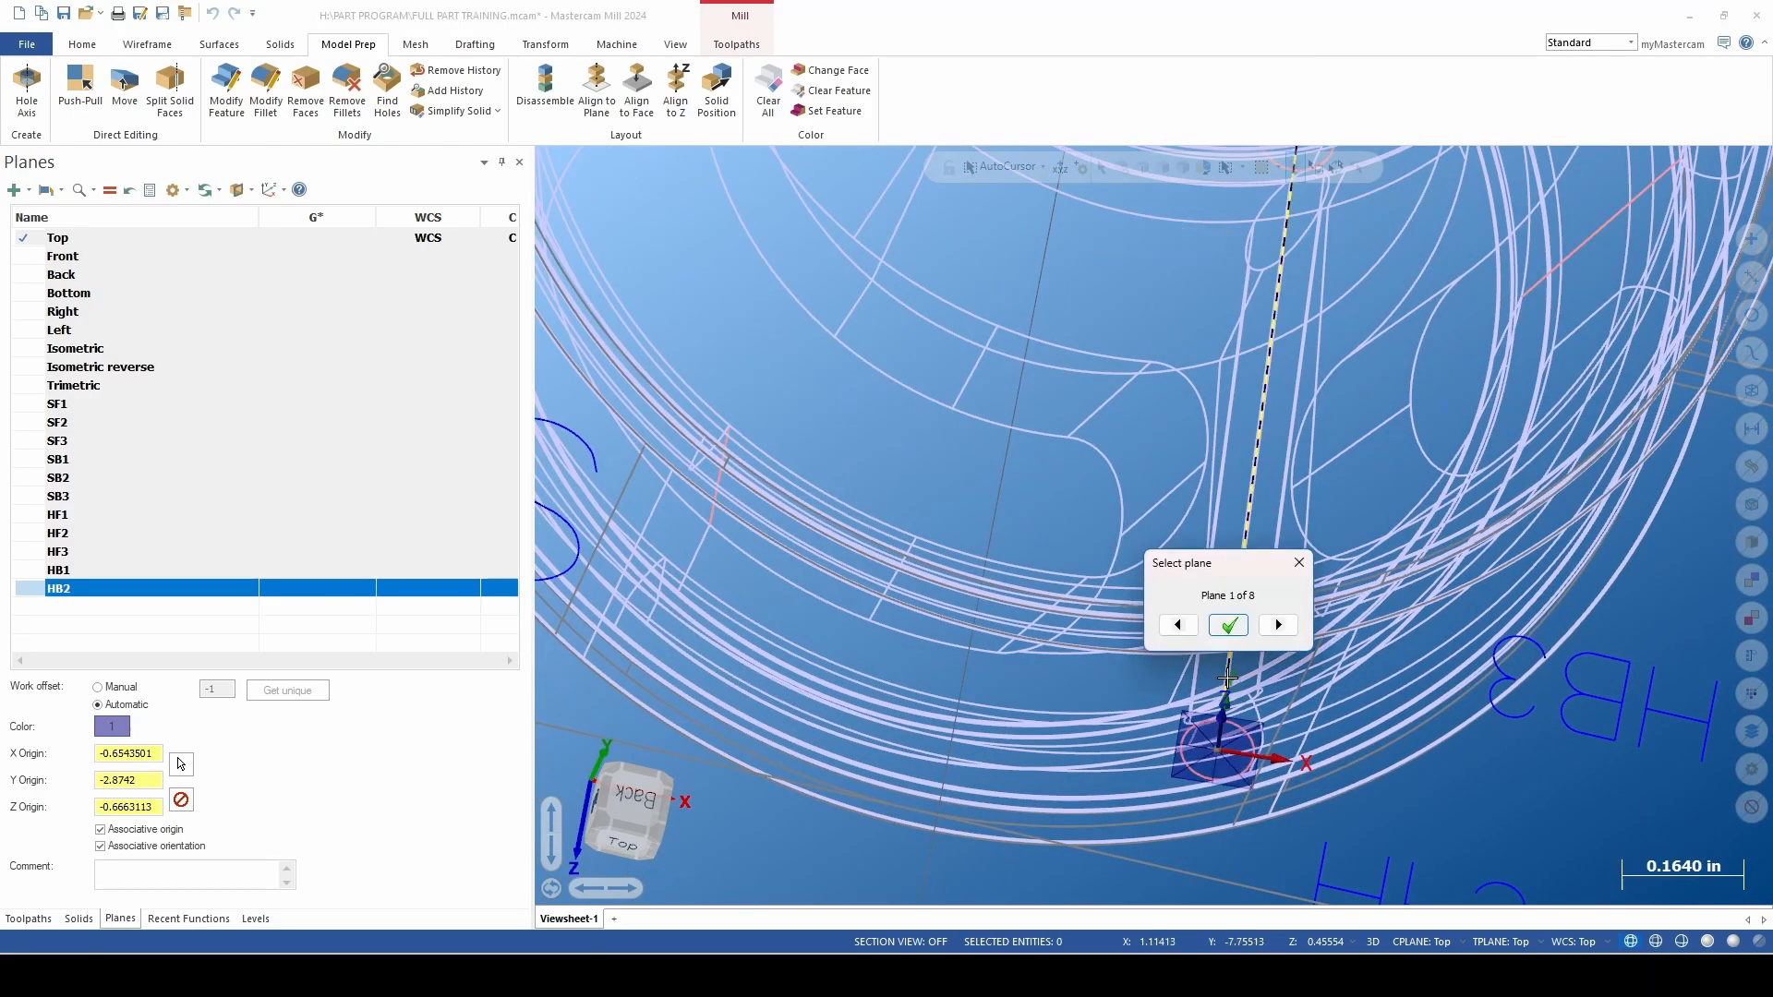
pyautogui.click(1228, 625)
pyautogui.doubleClick(92, 276)
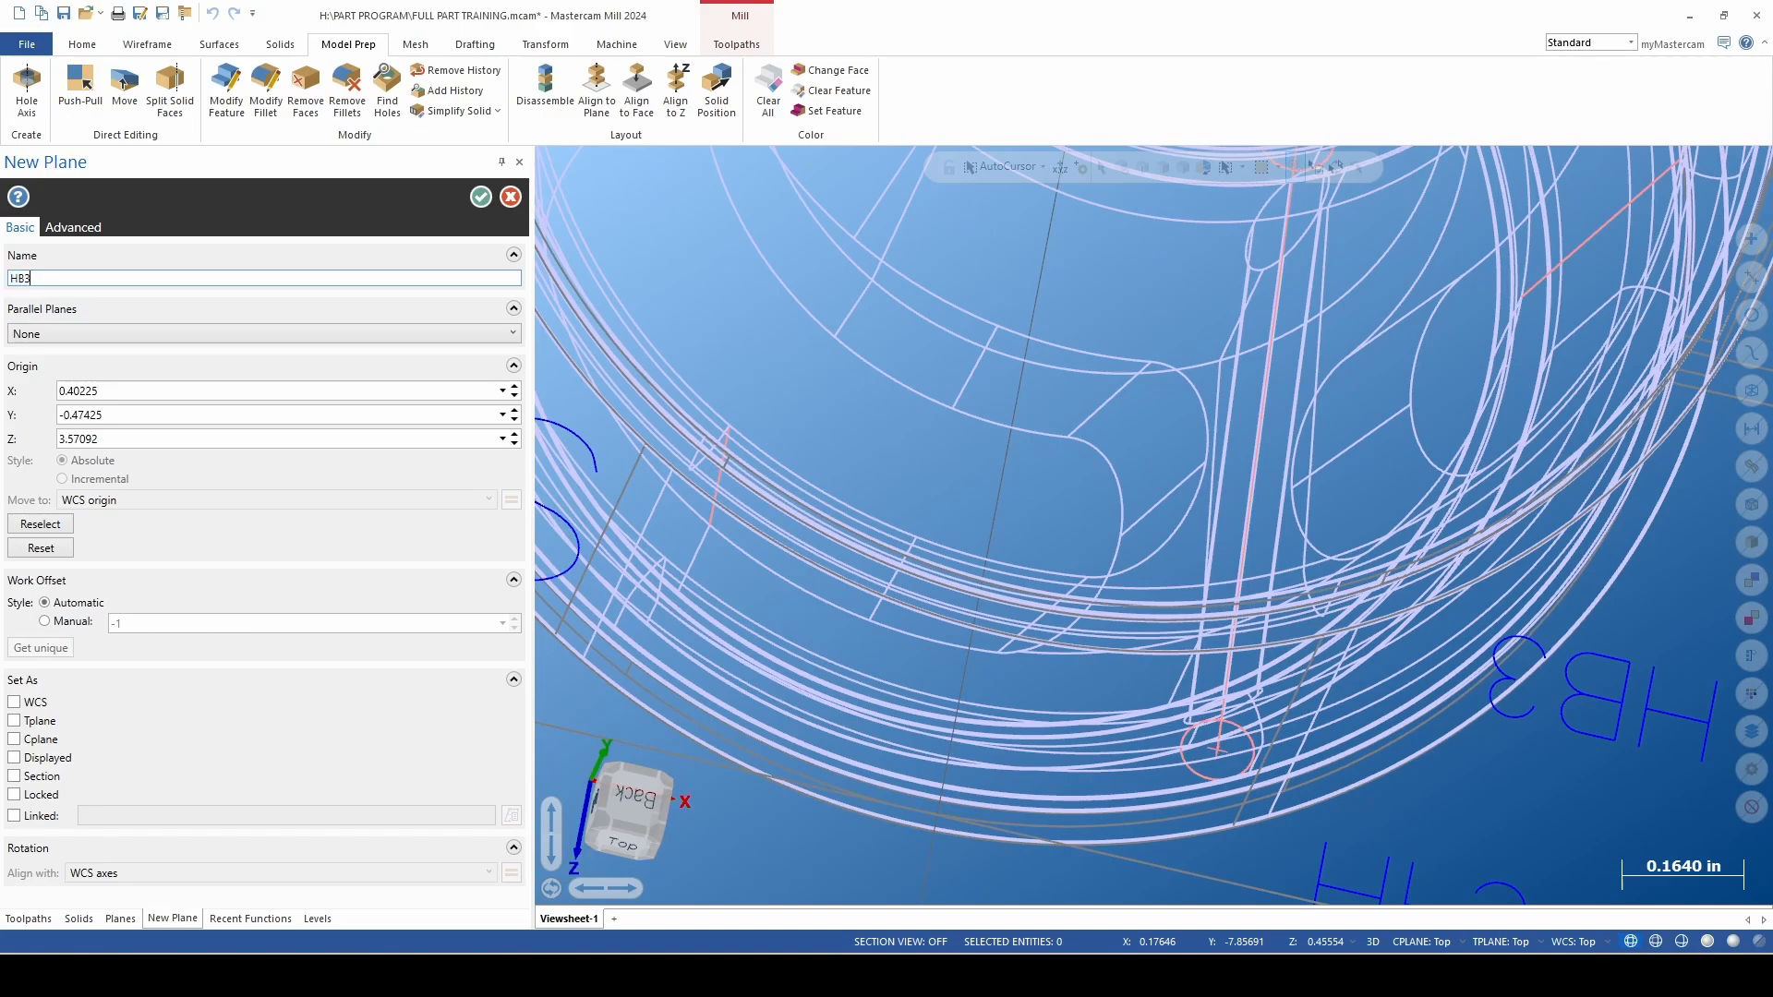
pyautogui.click(480, 197)
# Return the model to shaded display and examine the SB and HB labels around the part on the fixture's back side.
pyautogui.scroll(-5, 1043, 639)
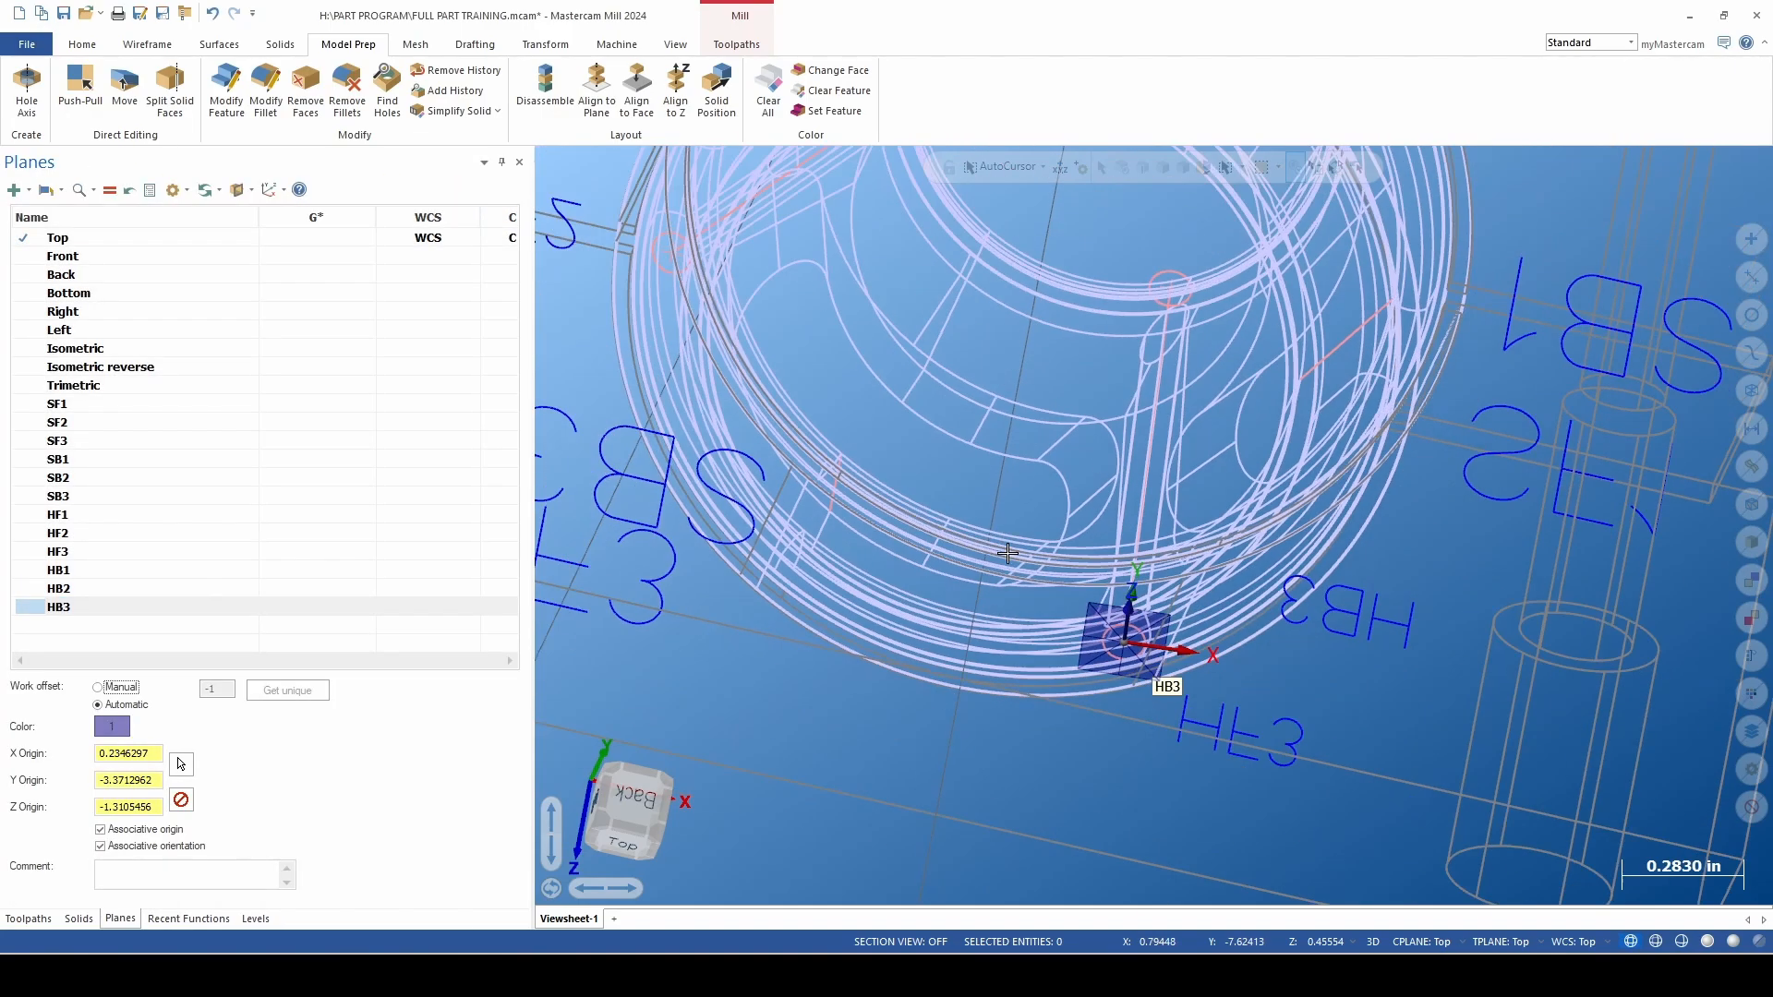
pyautogui.scroll(-2, 1043, 639)
pyautogui.moveTo(1044, 639); pyautogui.dragTo(1114, 601, button='middle')
pyautogui.hotkey('alt', 's')
pyautogui.scroll(-2, 1114, 646)
pyautogui.moveTo(1076, 696)
pyautogui.mouseDown(button='middle')
pyautogui.moveTo(1016, 613)
pyautogui.moveTo(1015, 552)
pyautogui.moveTo(1105, 472)
pyautogui.moveTo(1097, 453)
pyautogui.moveTo(1130, 546)
pyautogui.moveTo(1082, 597)
pyautogui.mouseUp(button='middle')
pyautogui.scroll(2, 1039, 528)
pyautogui.scroll(-2, 1097, 454)
pyautogui.scroll(2, 1097, 455)
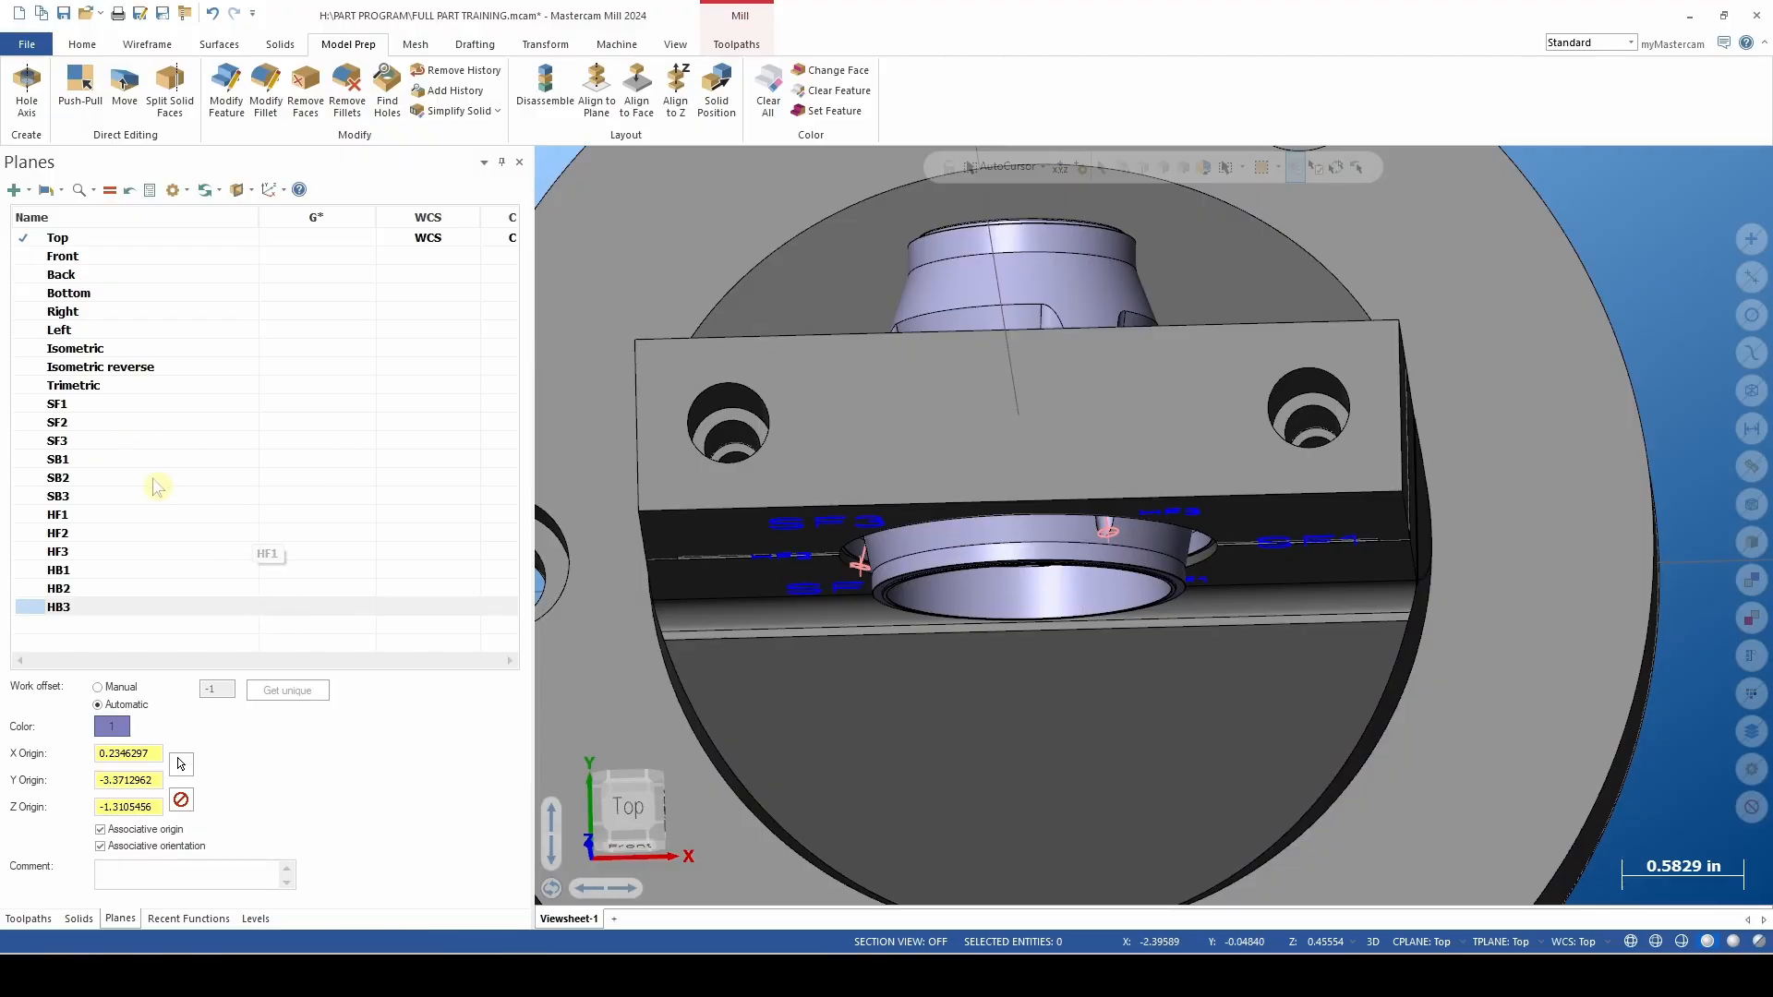
pyautogui.moveTo(982, 454); pyautogui.dragTo(974, 531, button='middle')
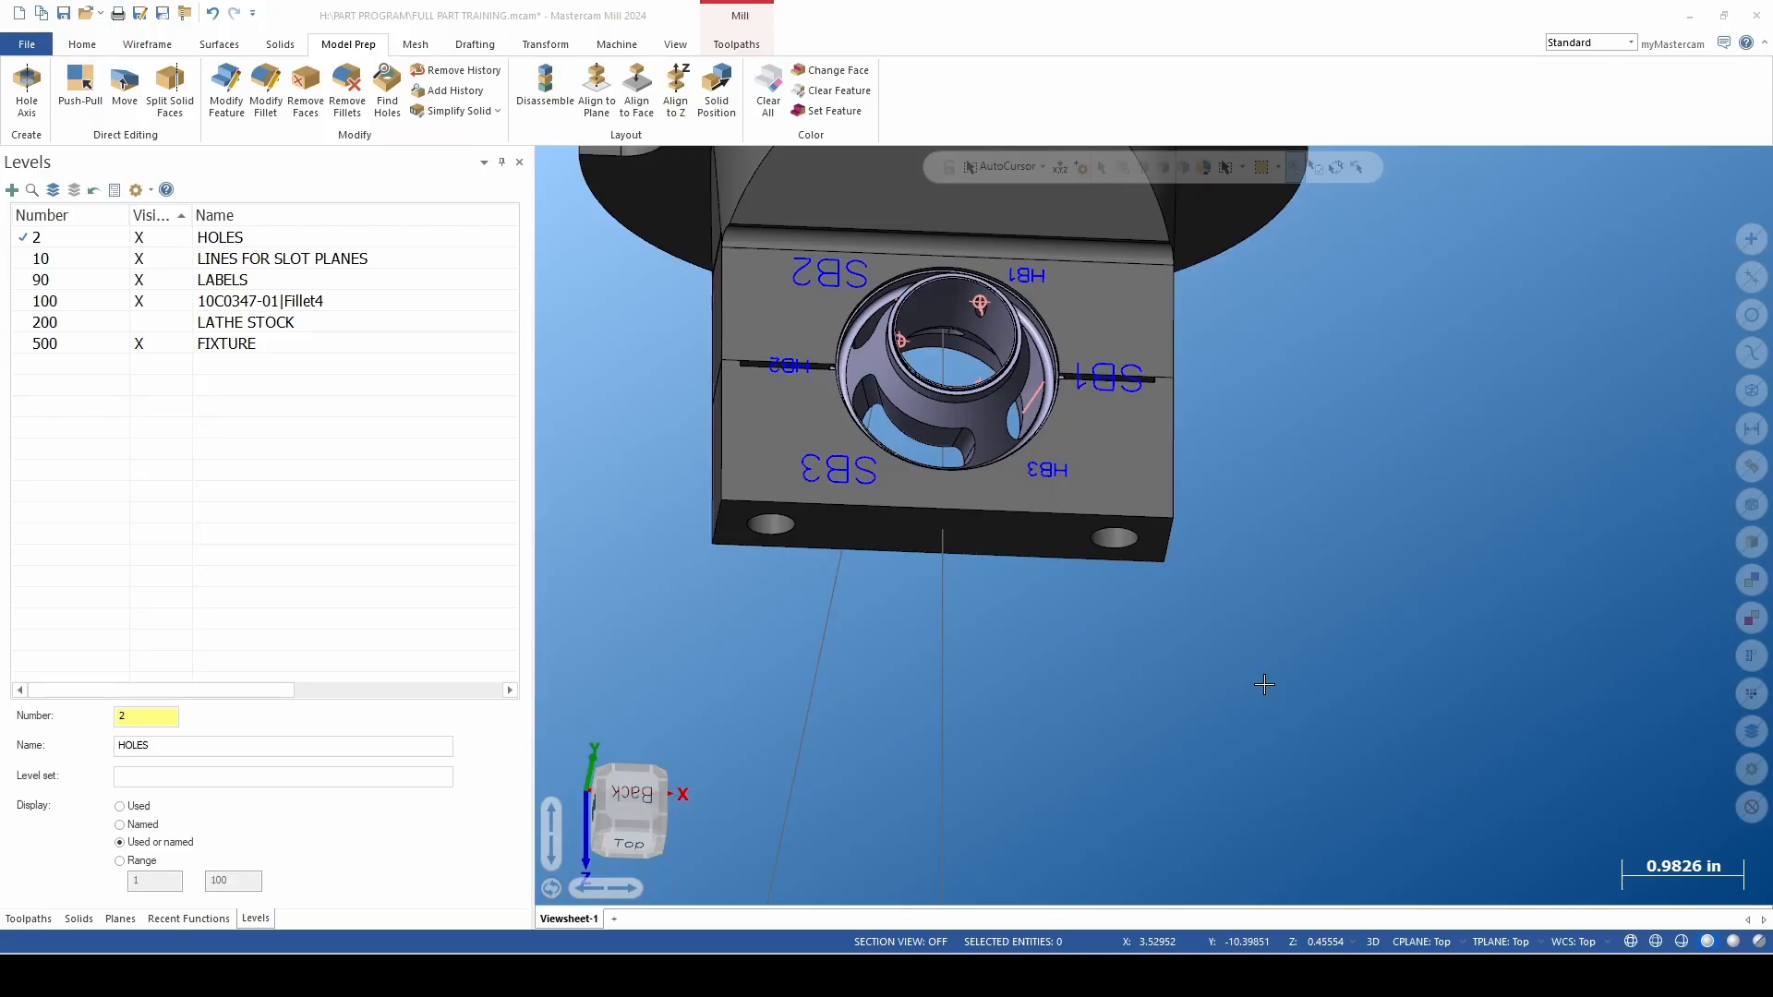
pyautogui.scroll(-2, 1264, 684)
pyautogui.scroll(6, 1138, 442)
pyautogui.moveTo(1138, 441); pyautogui.dragTo(1059, 489, button='middle')
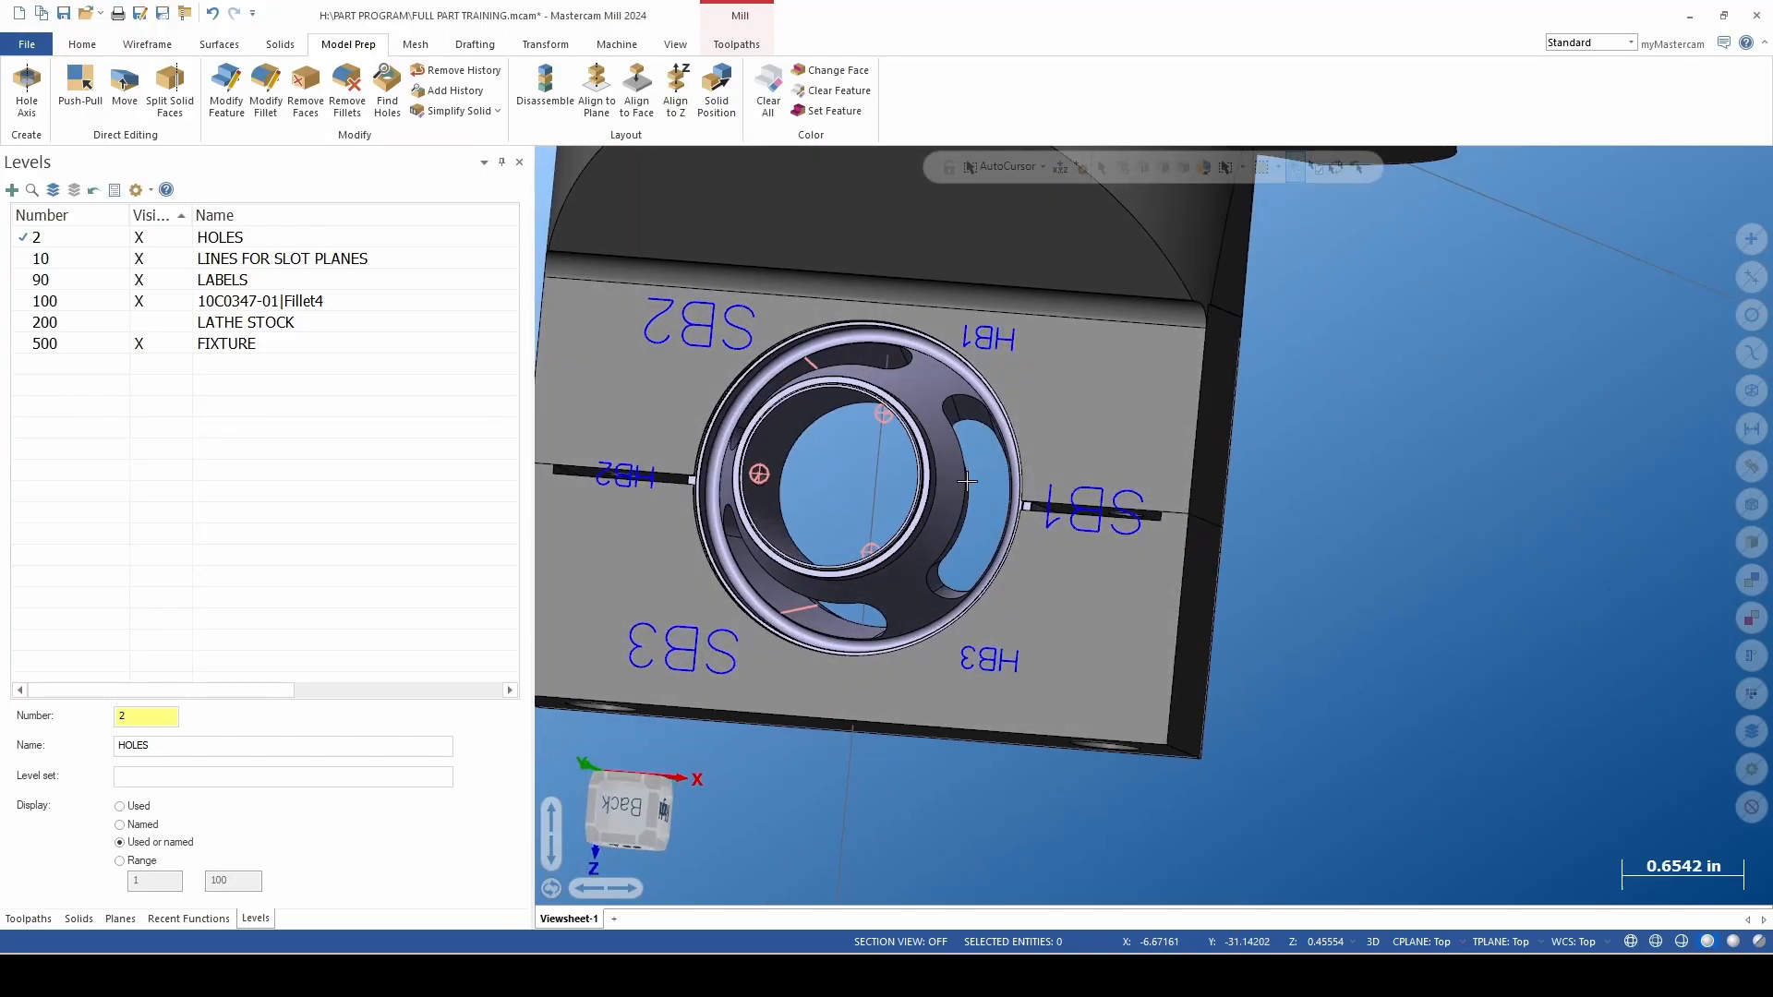
pyautogui.scroll(-4, 1062, 485)
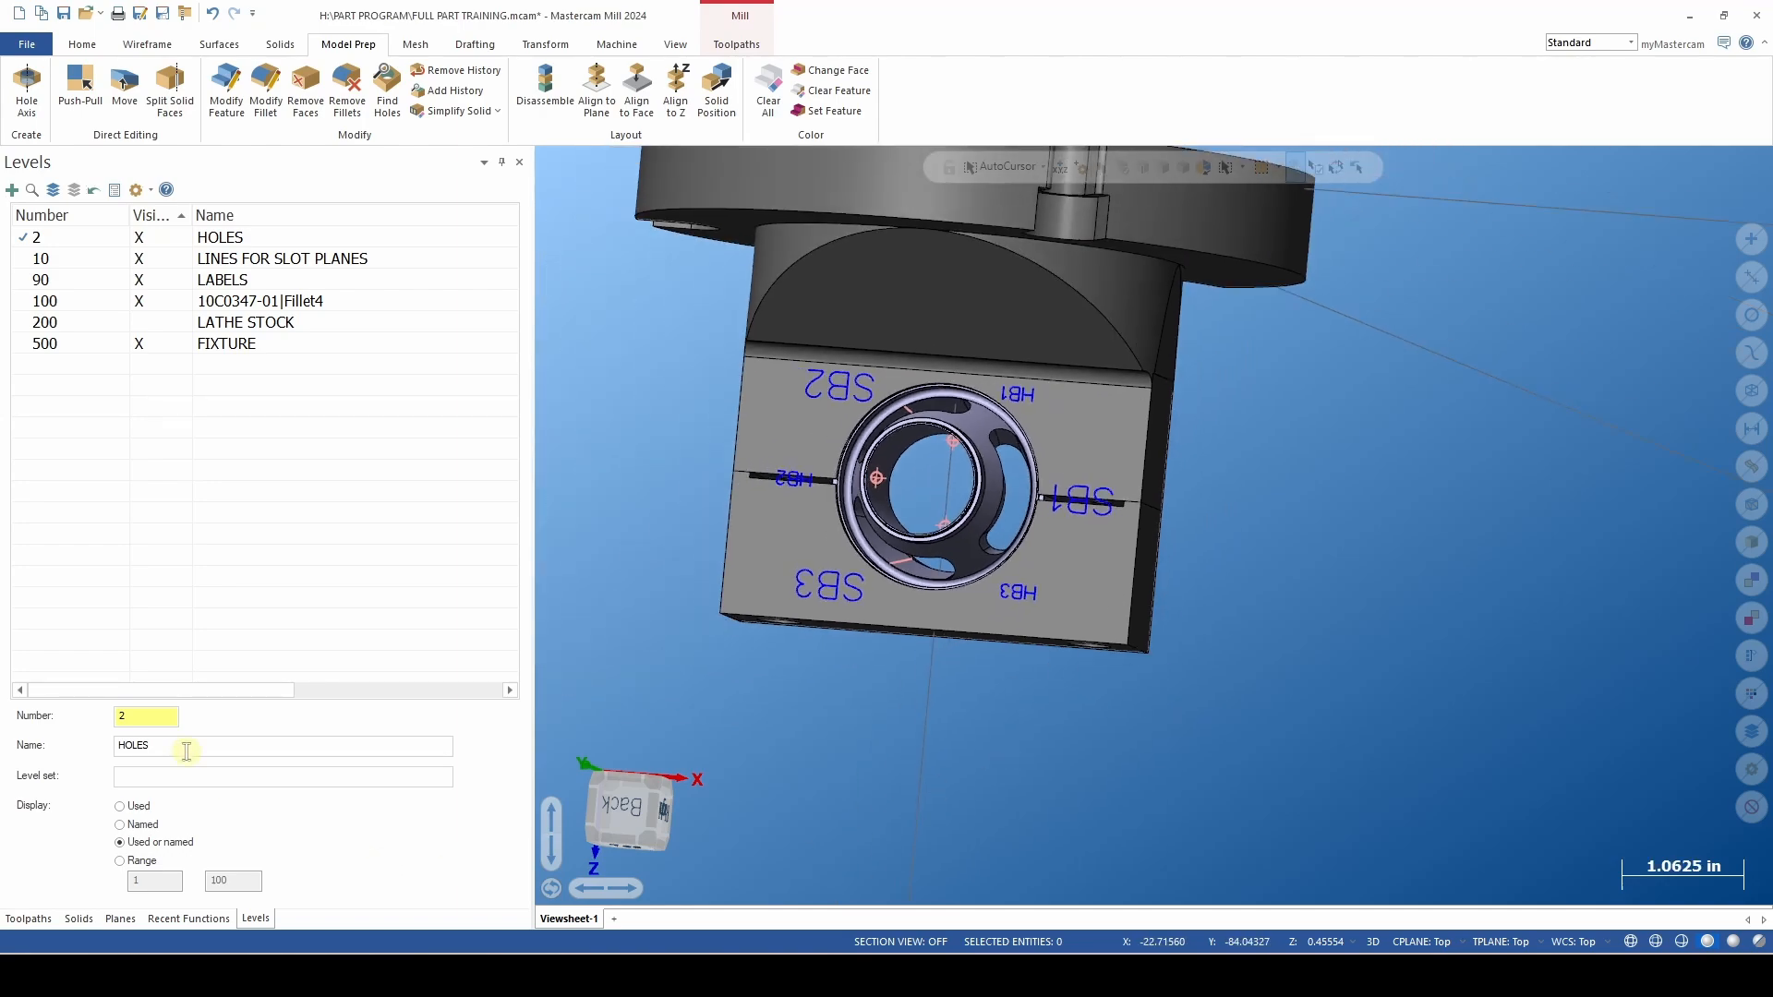
# Create level 1 named ROUGH SLOTS and make it the active level.
pyautogui.click(141, 716)
pyautogui.write('1')
pyautogui.press('Return')
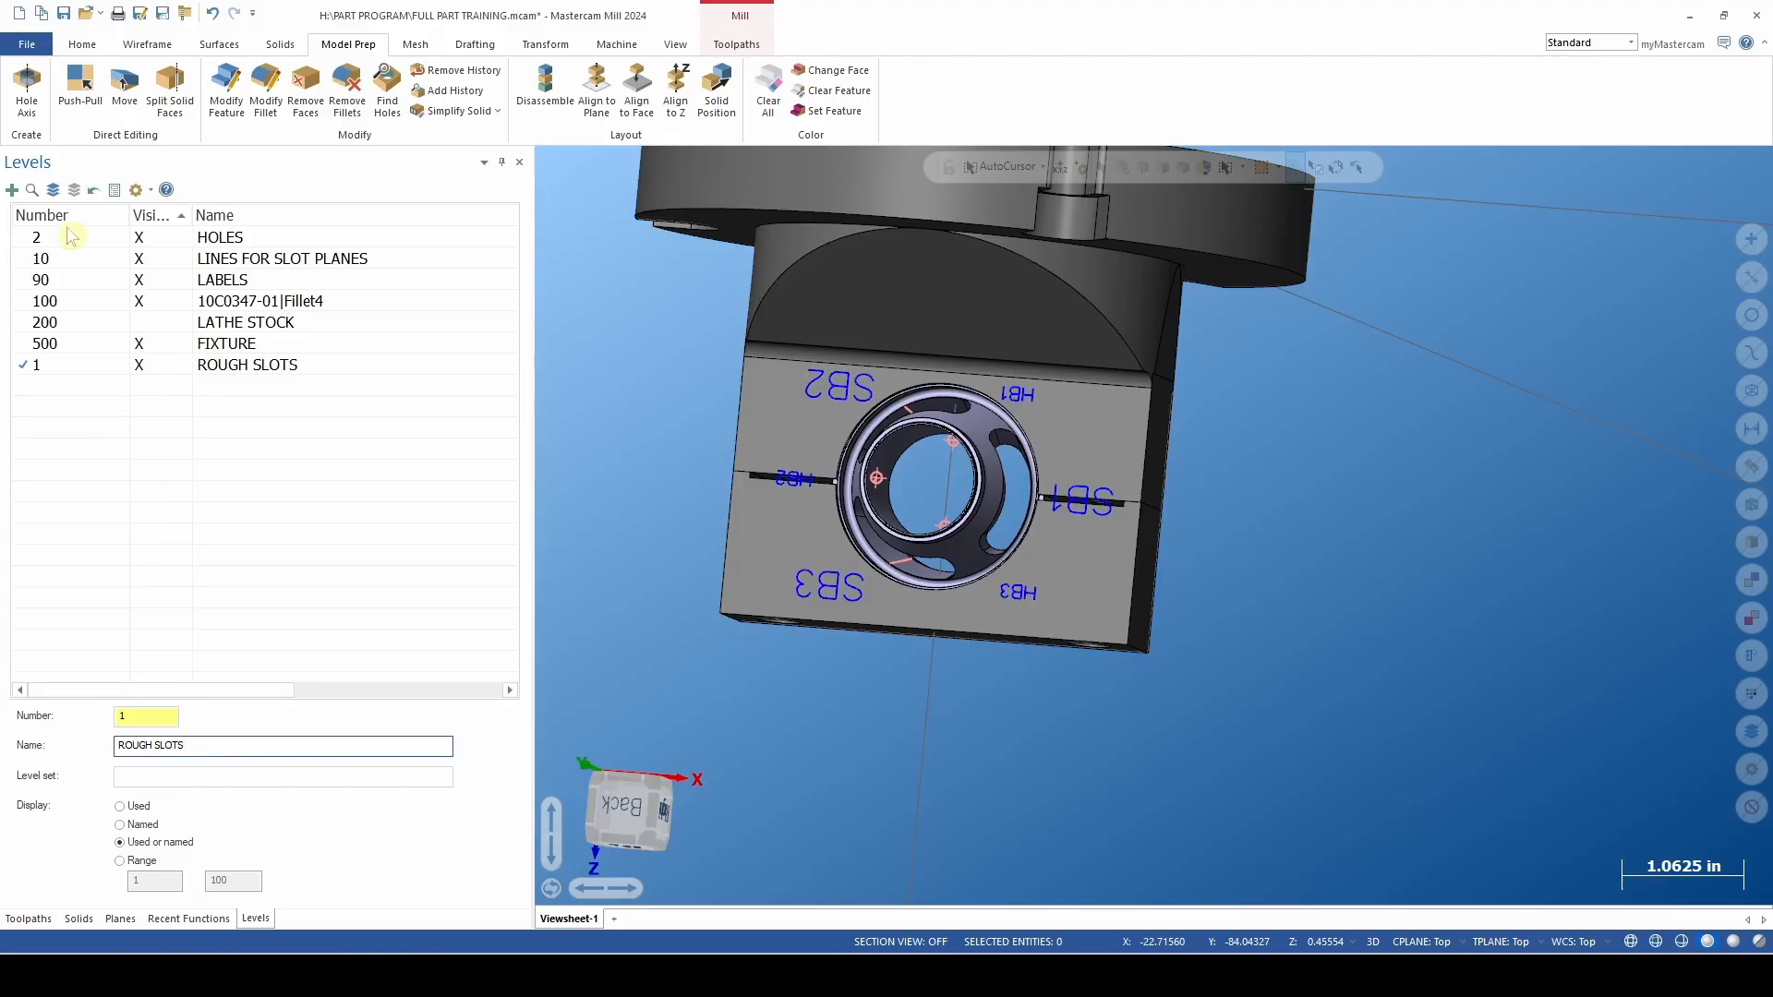
# Hide every level except the active ROUGH SLOTS level, and show level 100 with the part solid.
pyautogui.click(73, 190)
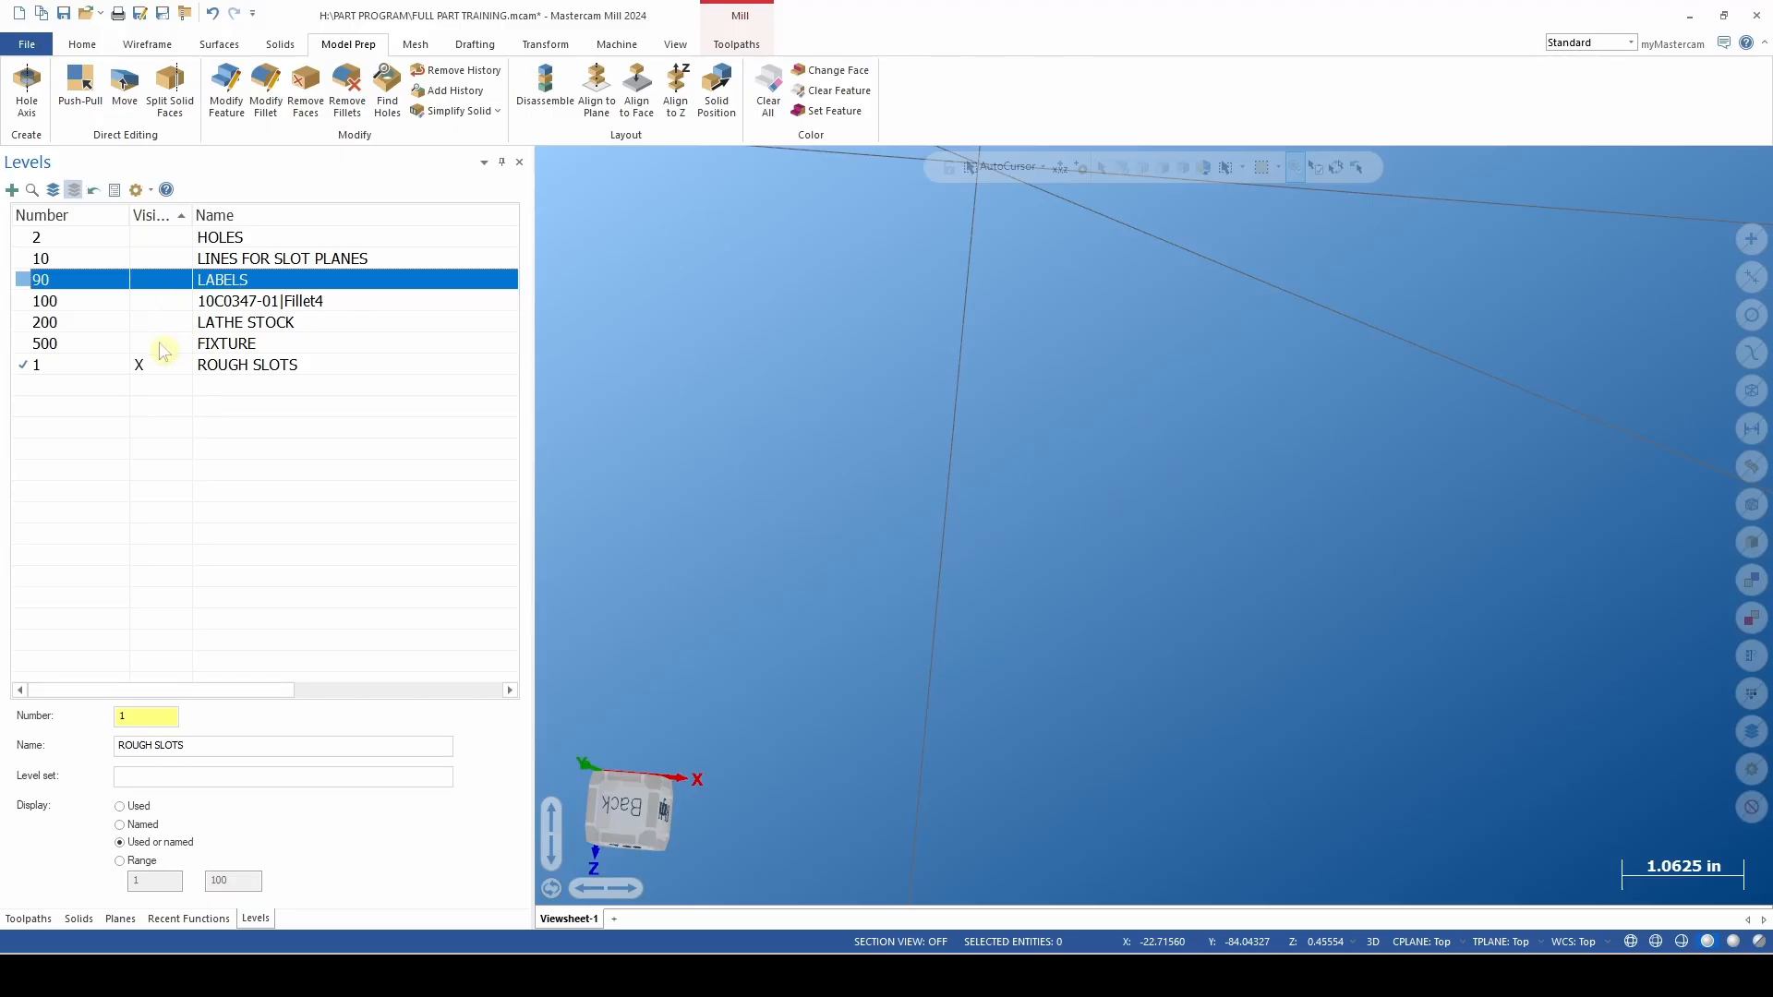
pyautogui.click(169, 303)
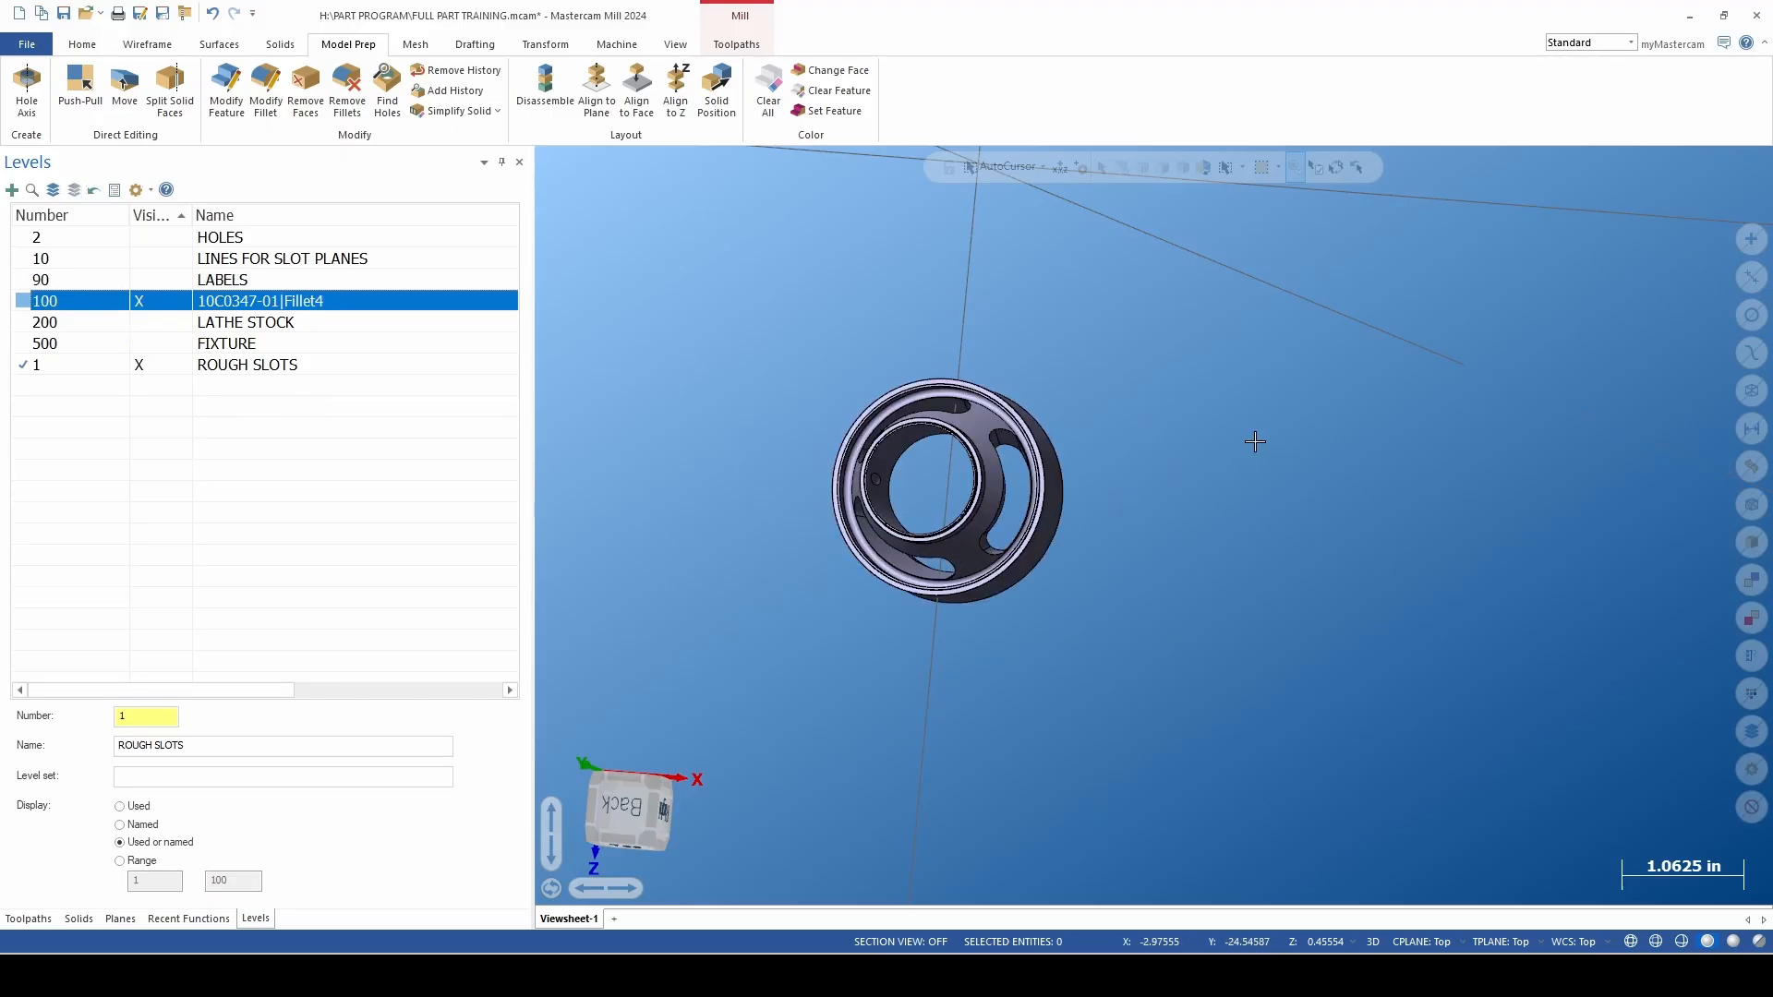
pyautogui.scroll(-2, 1228, 457)
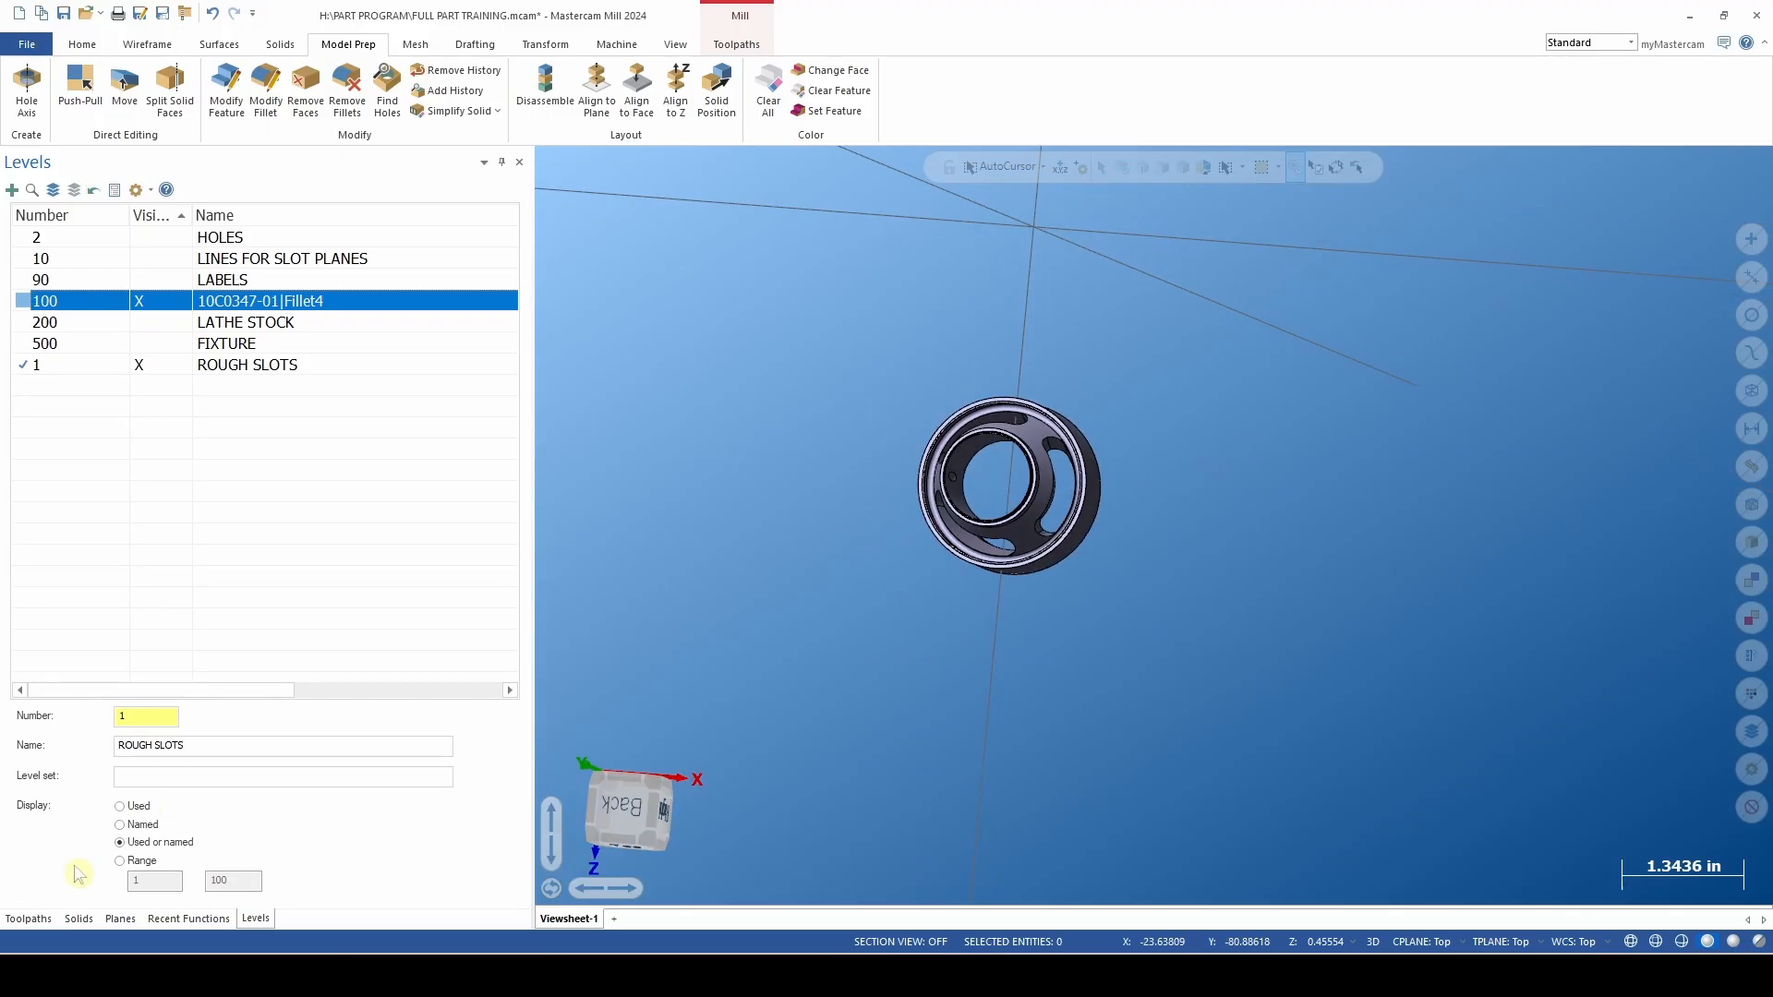
# Make SF1 the construction and tool plane and view the part along that plane.
pyautogui.click(120, 918)
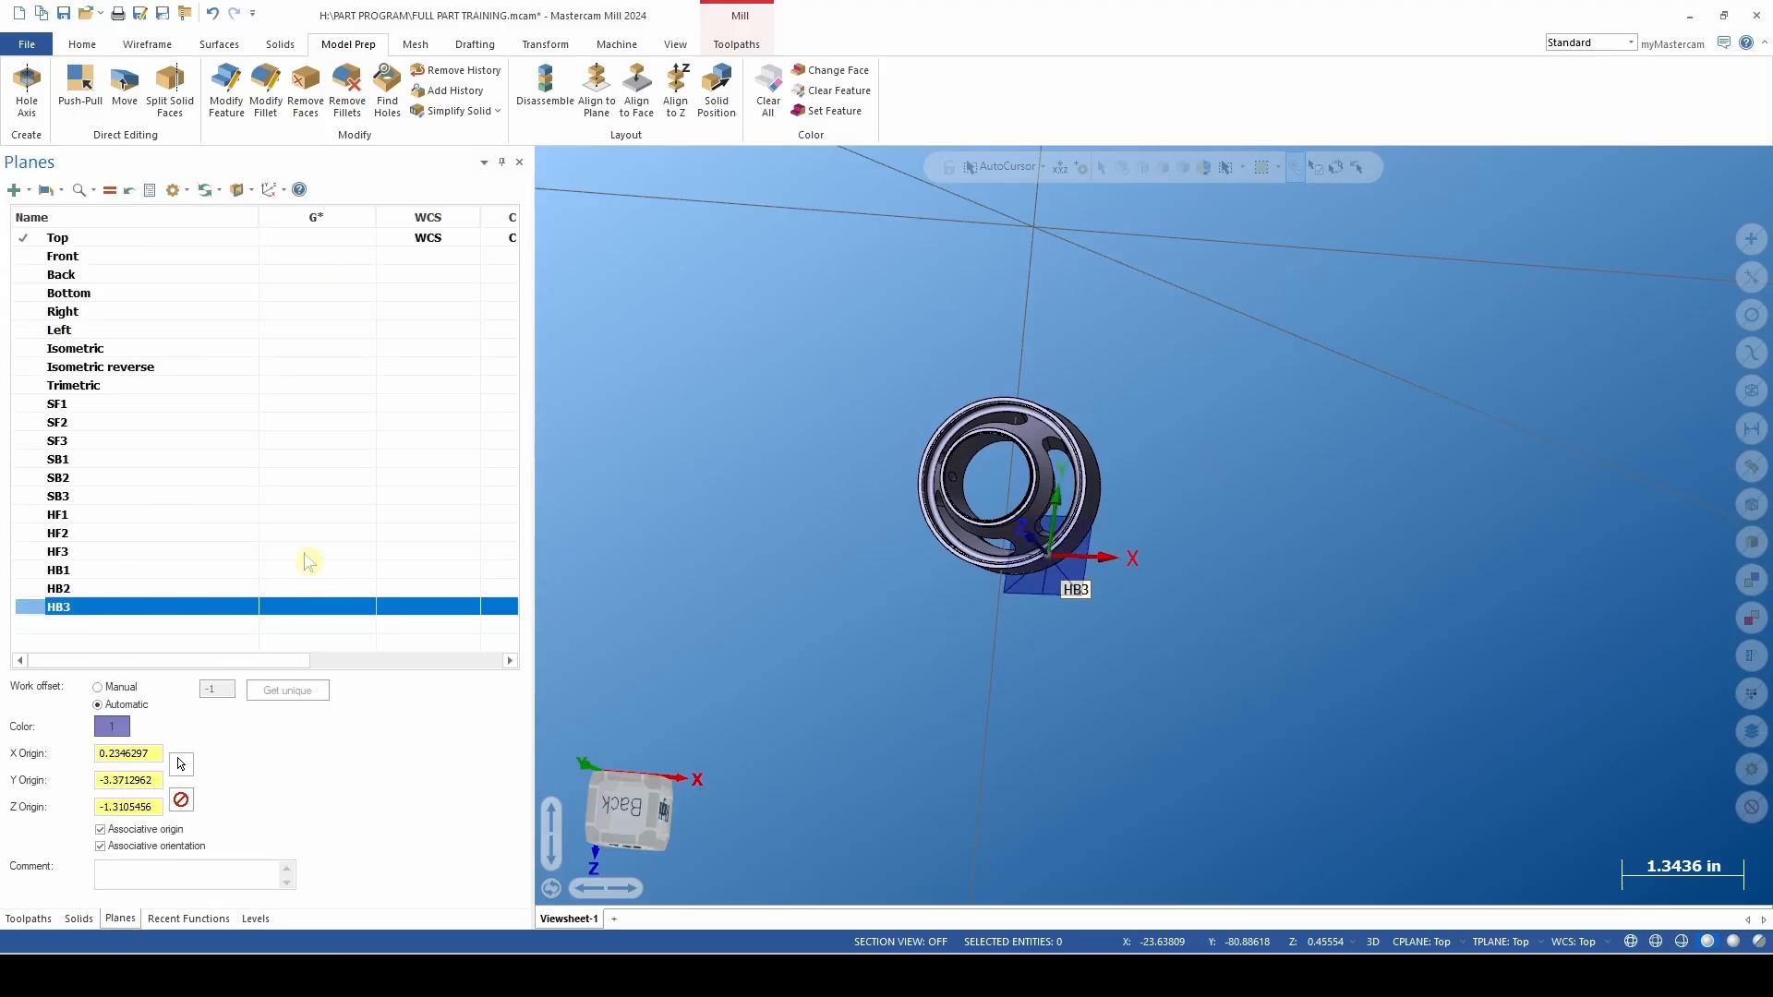
pyautogui.click(332, 407)
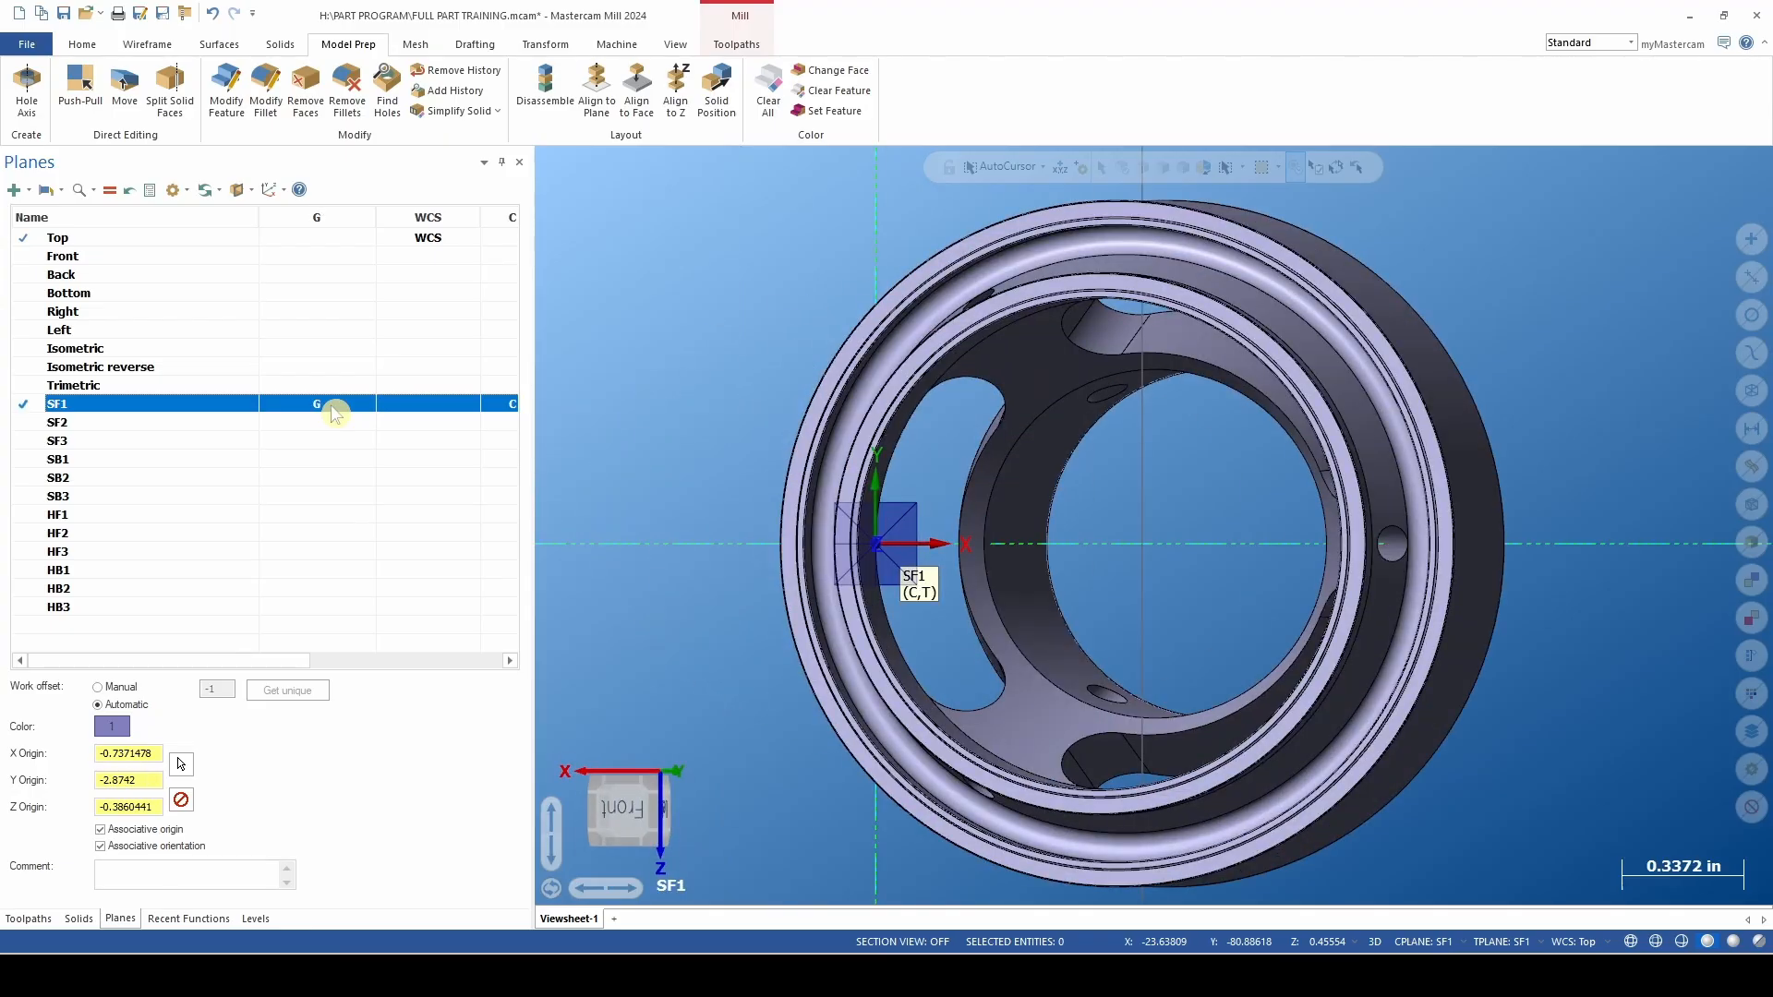
pyautogui.scroll(-3, 827, 466)
pyautogui.scroll(4, 1028, 483)
pyautogui.scroll(-4, 1011, 483)
pyautogui.scroll(1, 984, 506)
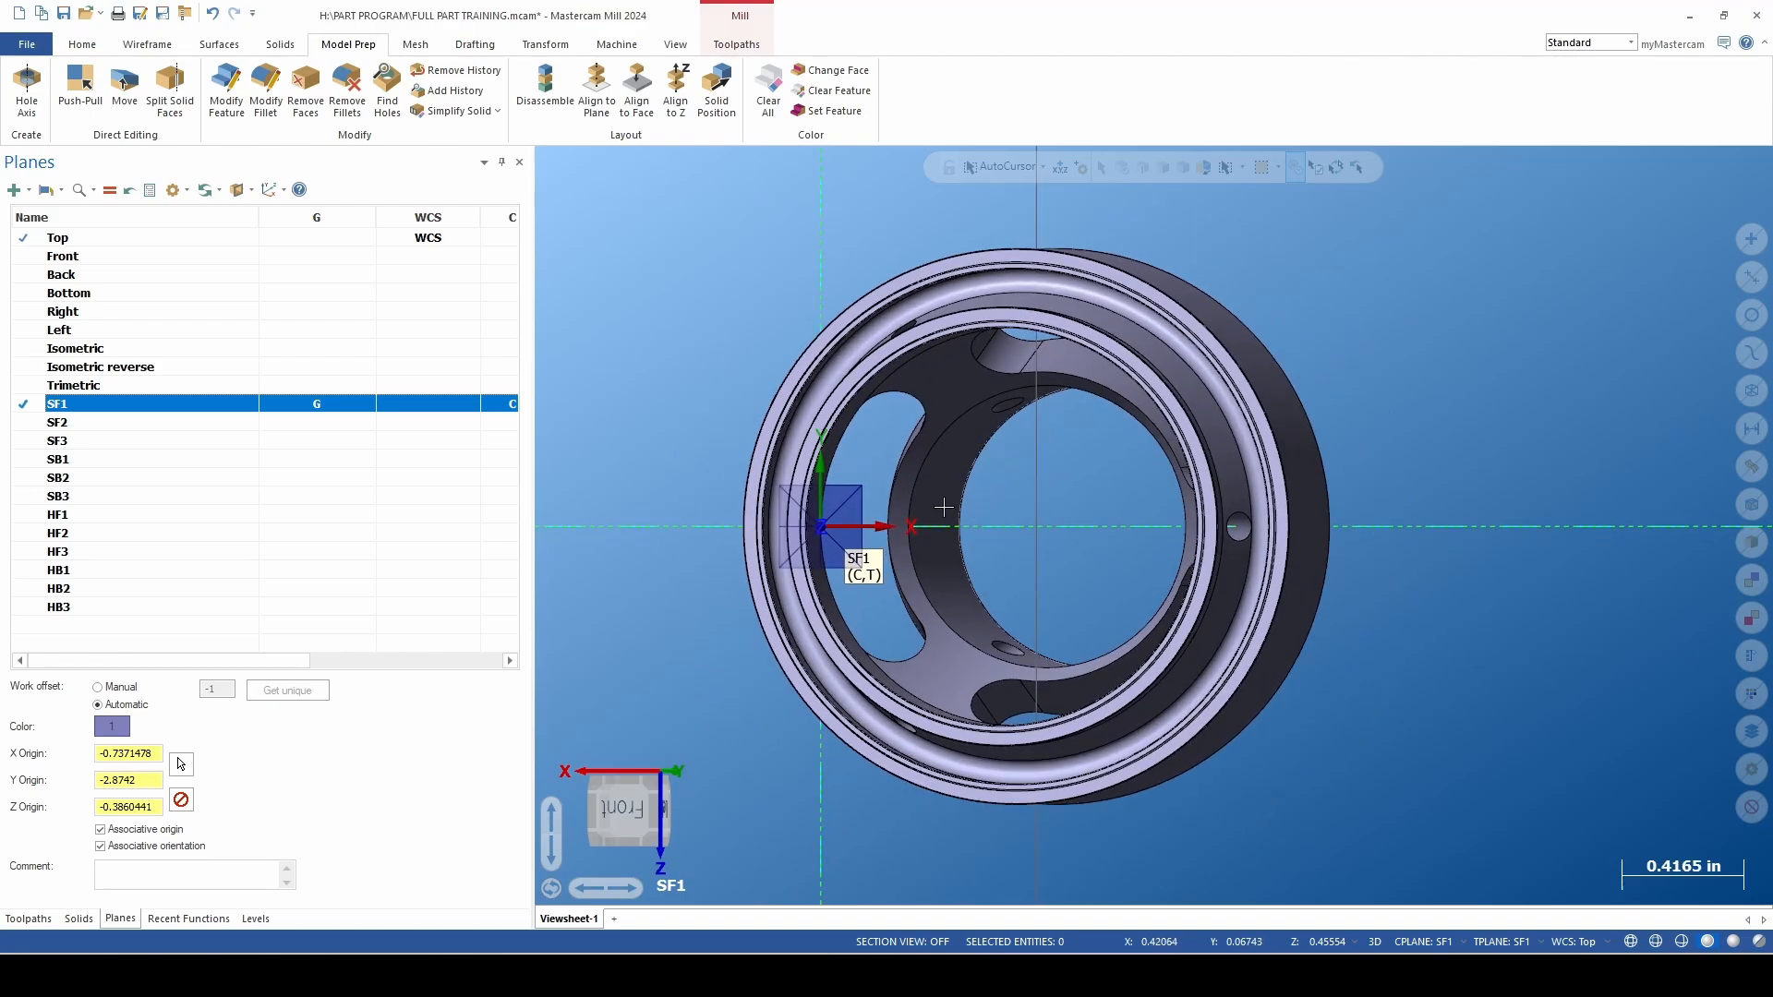
# Set the construction depth by picking the SF1 origin point at the slot's edge.
pyautogui.moveTo(938, 510)
pyautogui.mouseDown(button='middle')
pyautogui.moveTo(883, 534)
pyautogui.moveTo(924, 517)
pyautogui.moveTo(932, 467)
pyautogui.moveTo(885, 480)
pyautogui.mouseUp(button='middle')
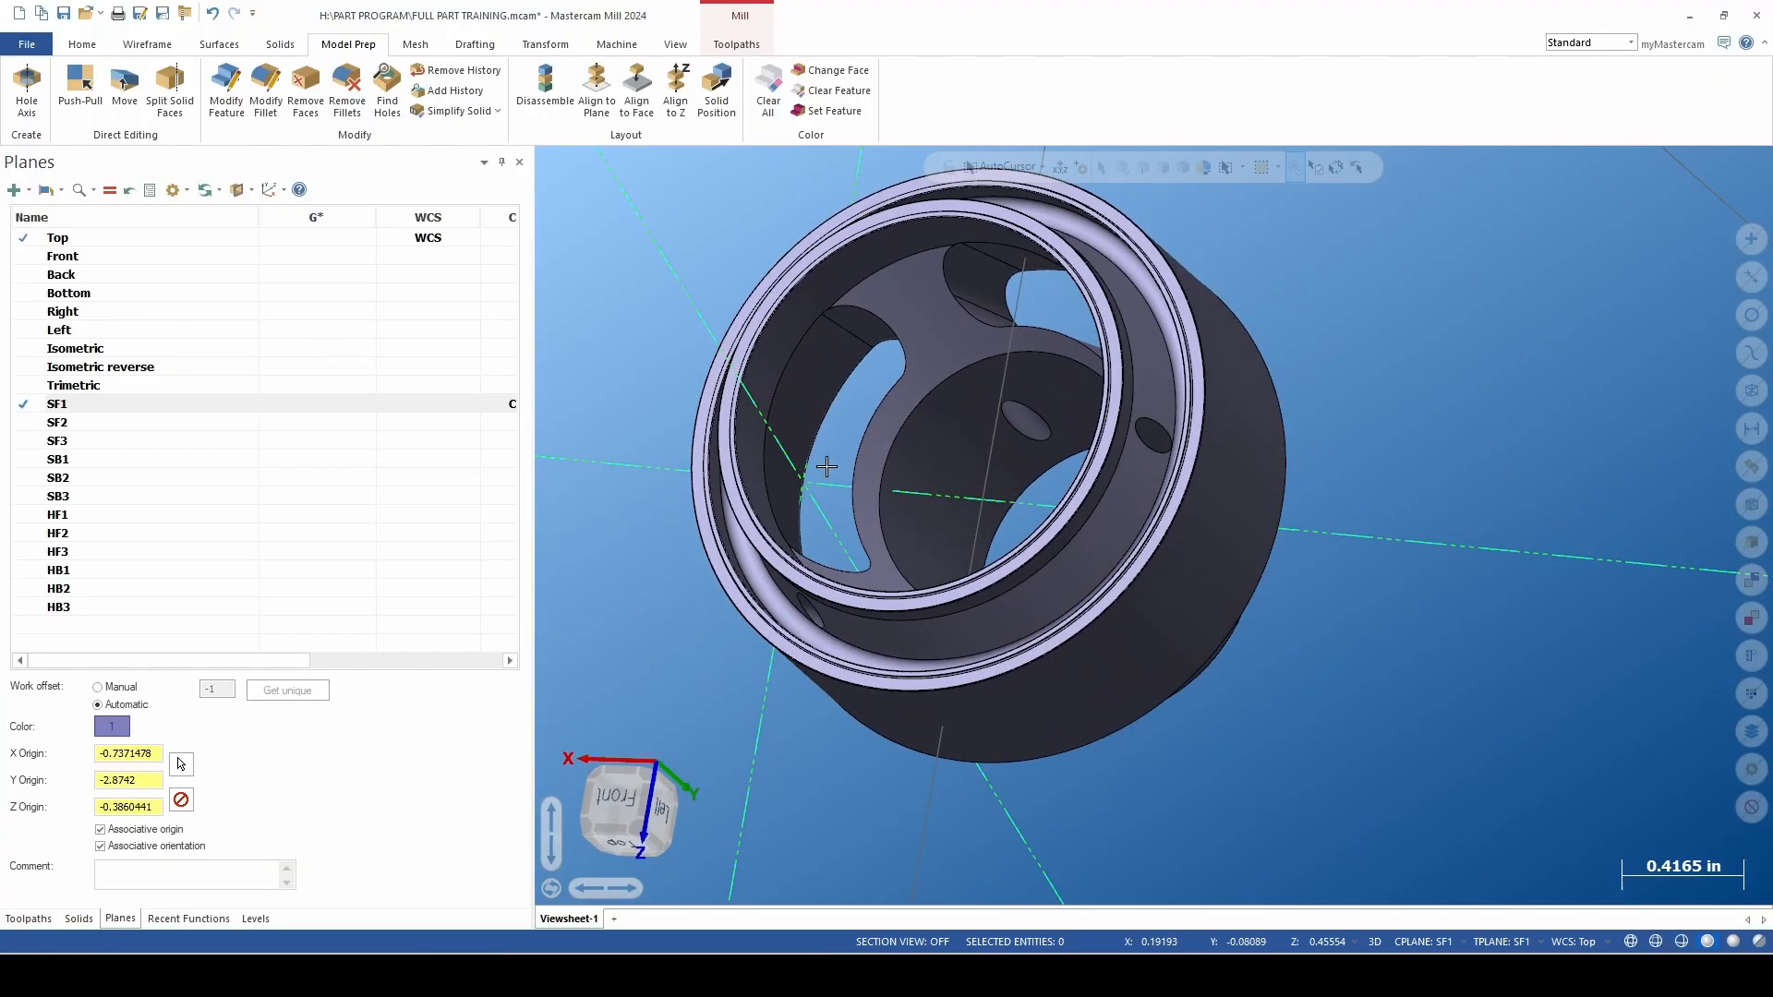
pyautogui.scroll(5, 815, 474)
pyautogui.moveTo(811, 475)
pyautogui.mouseDown(button='middle')
pyautogui.moveTo(847, 468)
pyautogui.moveTo(800, 480)
pyautogui.mouseUp(button='middle')
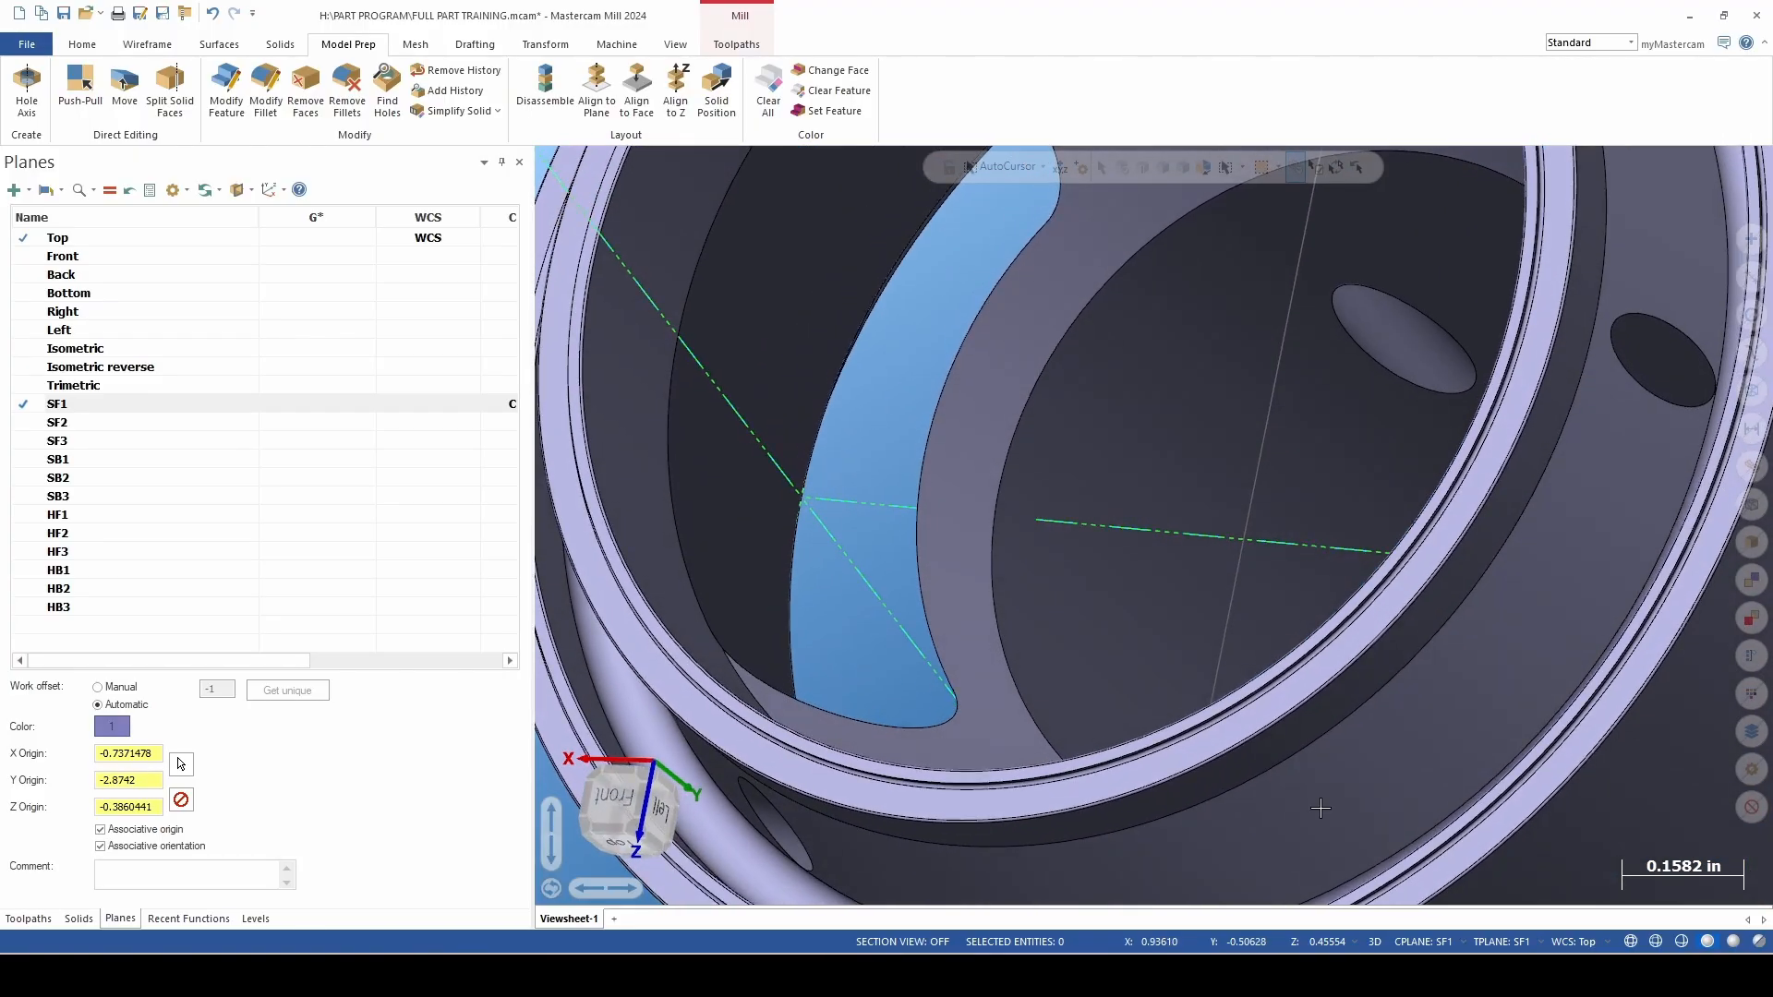
pyautogui.click(1293, 942)
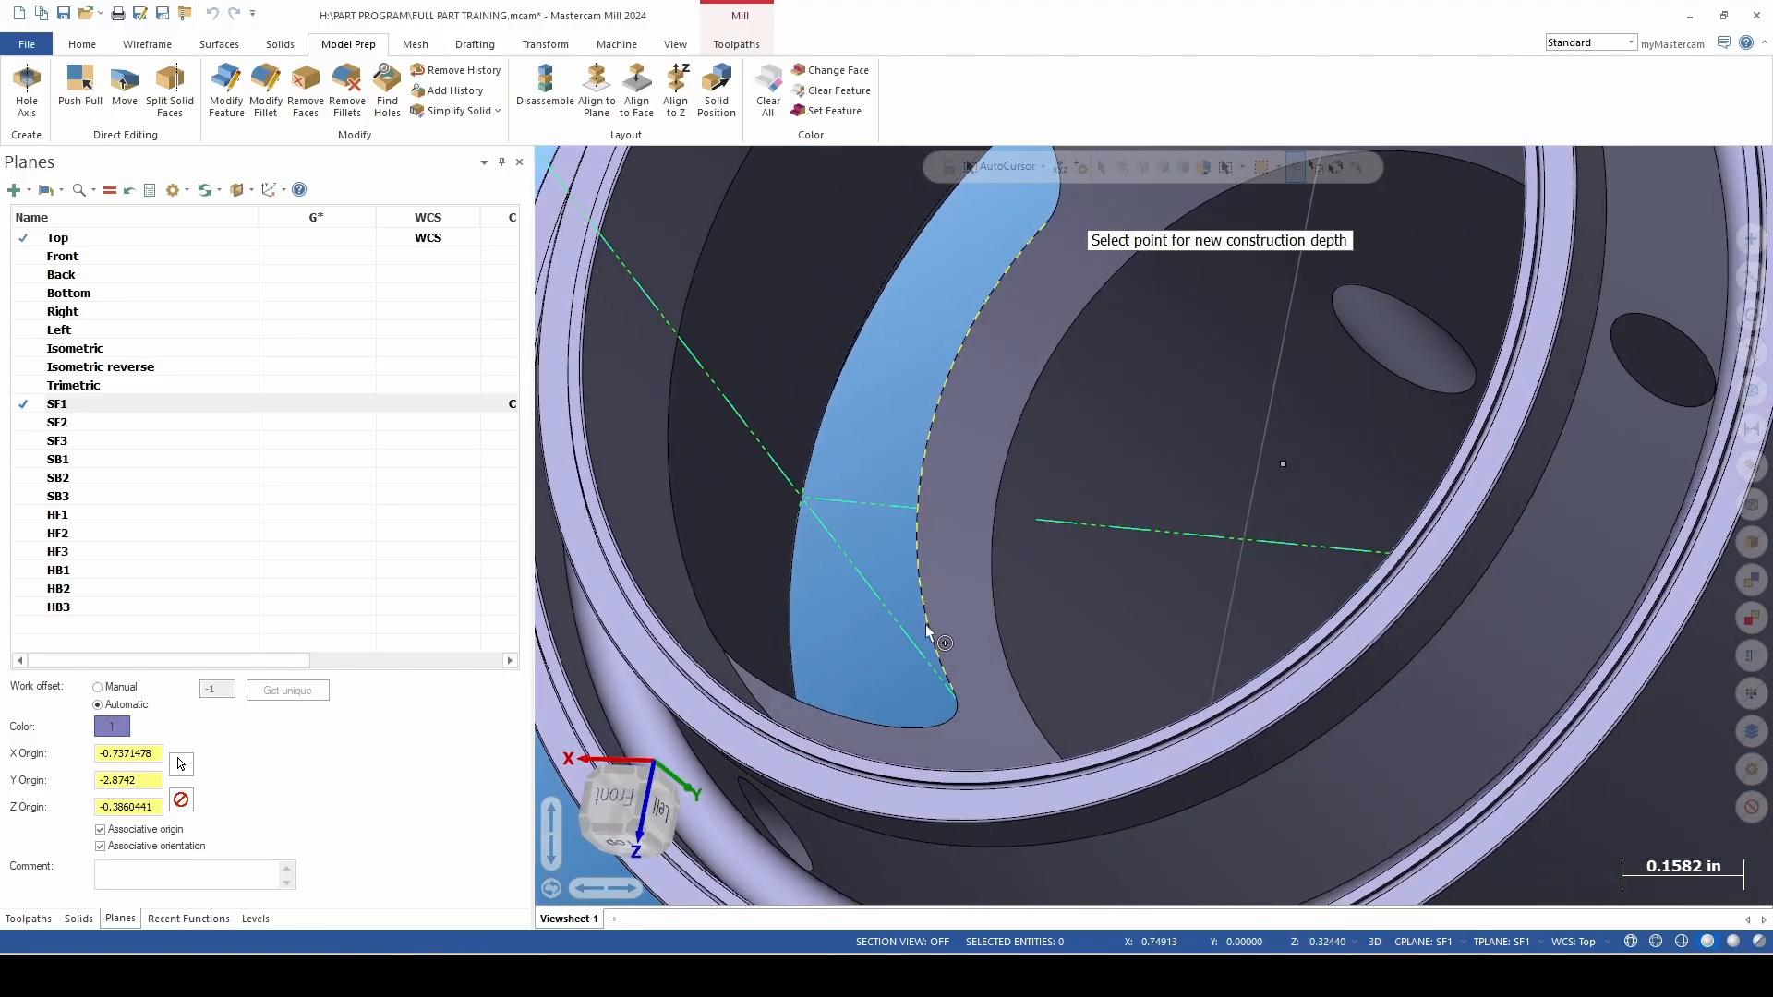
pyautogui.click(802, 505)
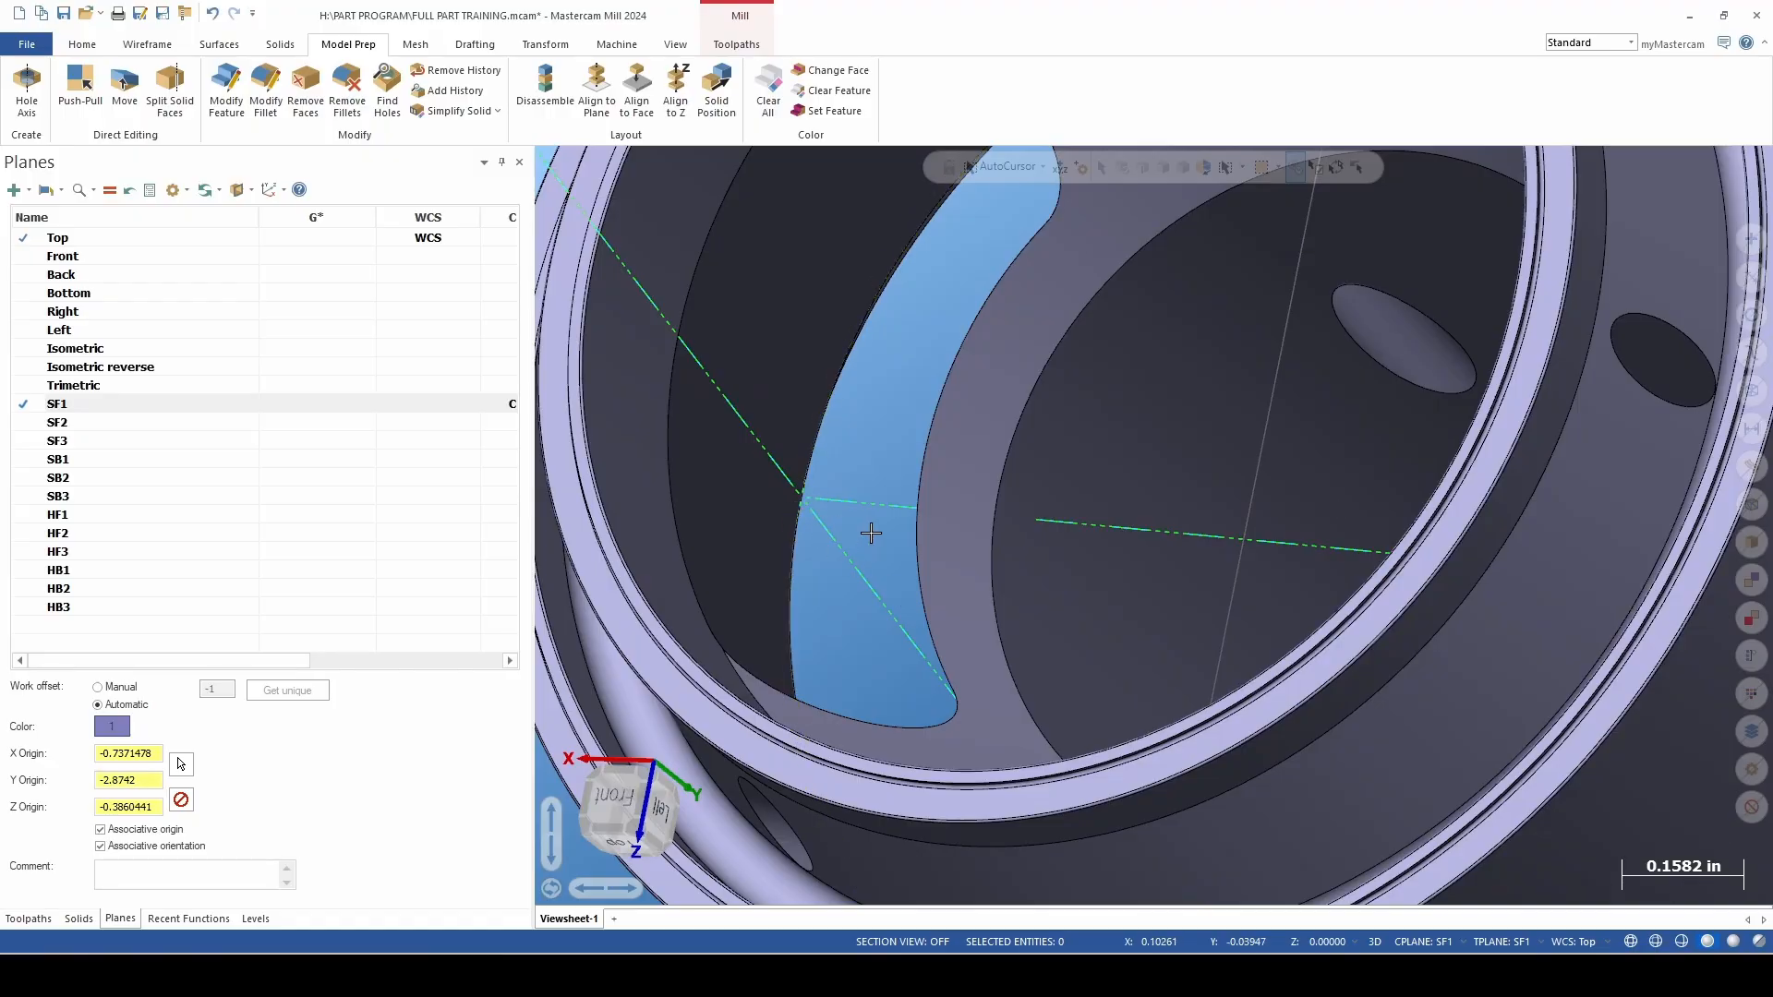
pyautogui.moveTo(870, 533); pyautogui.dragTo(866, 529, button='middle')
pyautogui.scroll(-2, 866, 529)
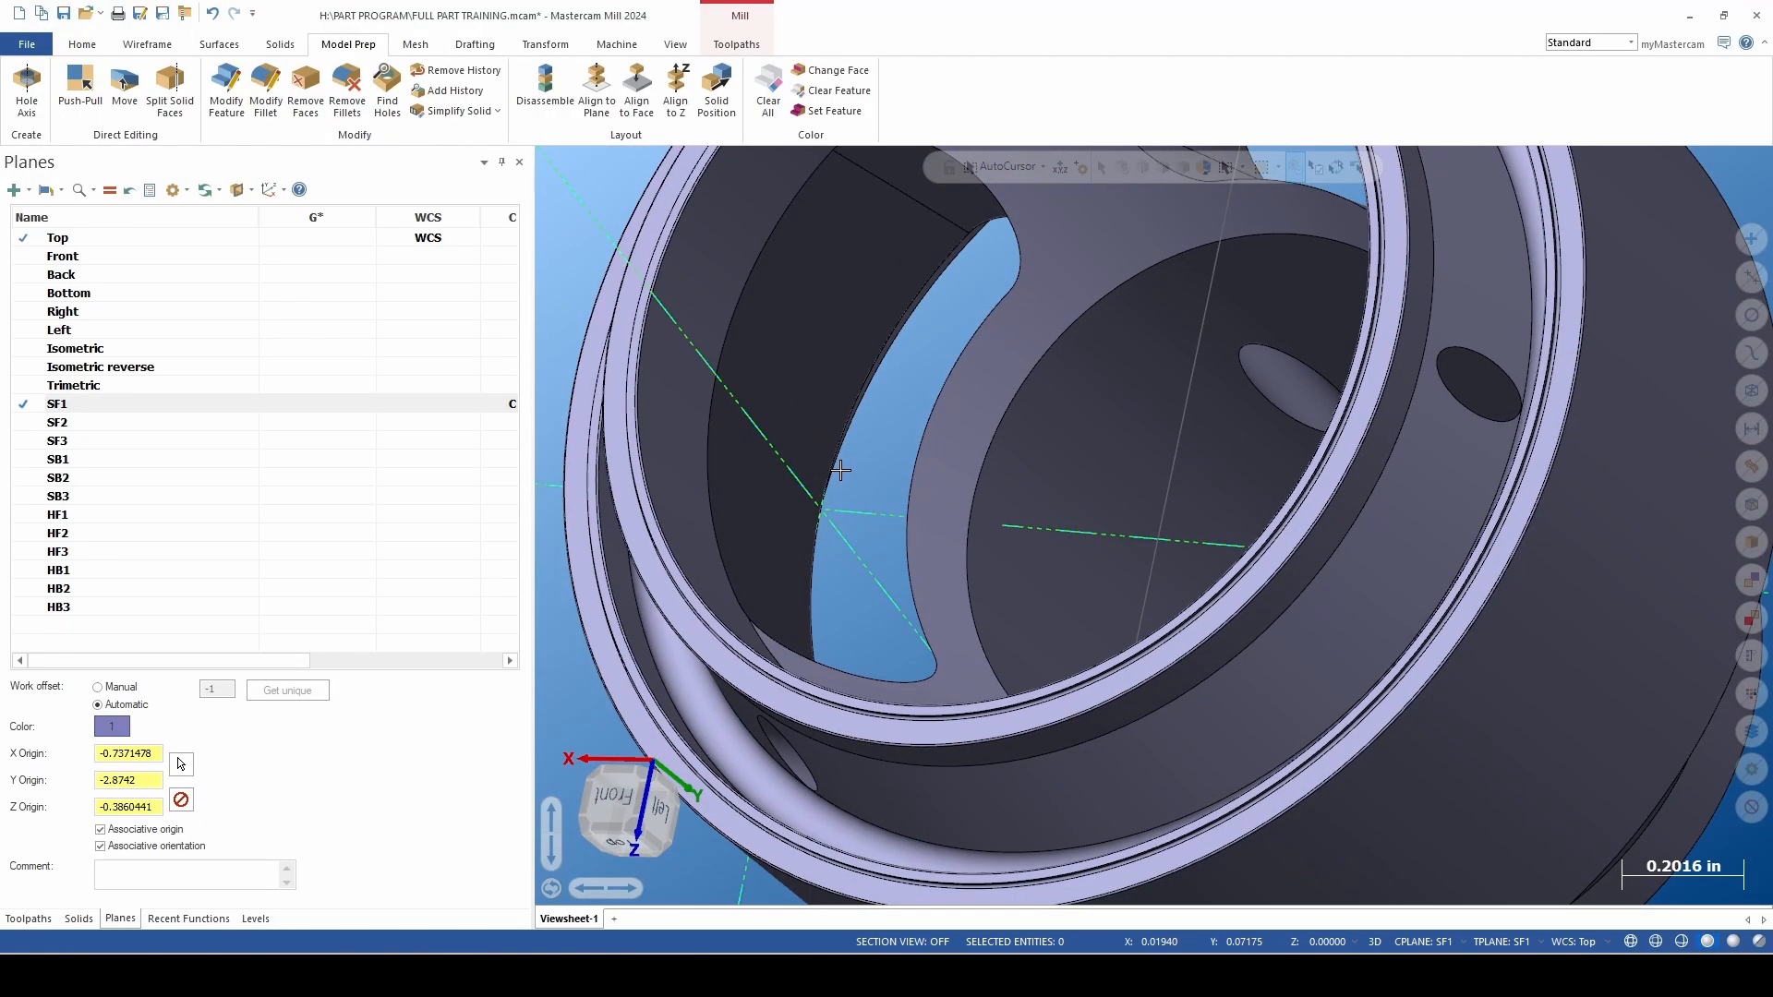
pyautogui.scroll(4, 840, 471)
pyautogui.scroll(4, 845, 499)
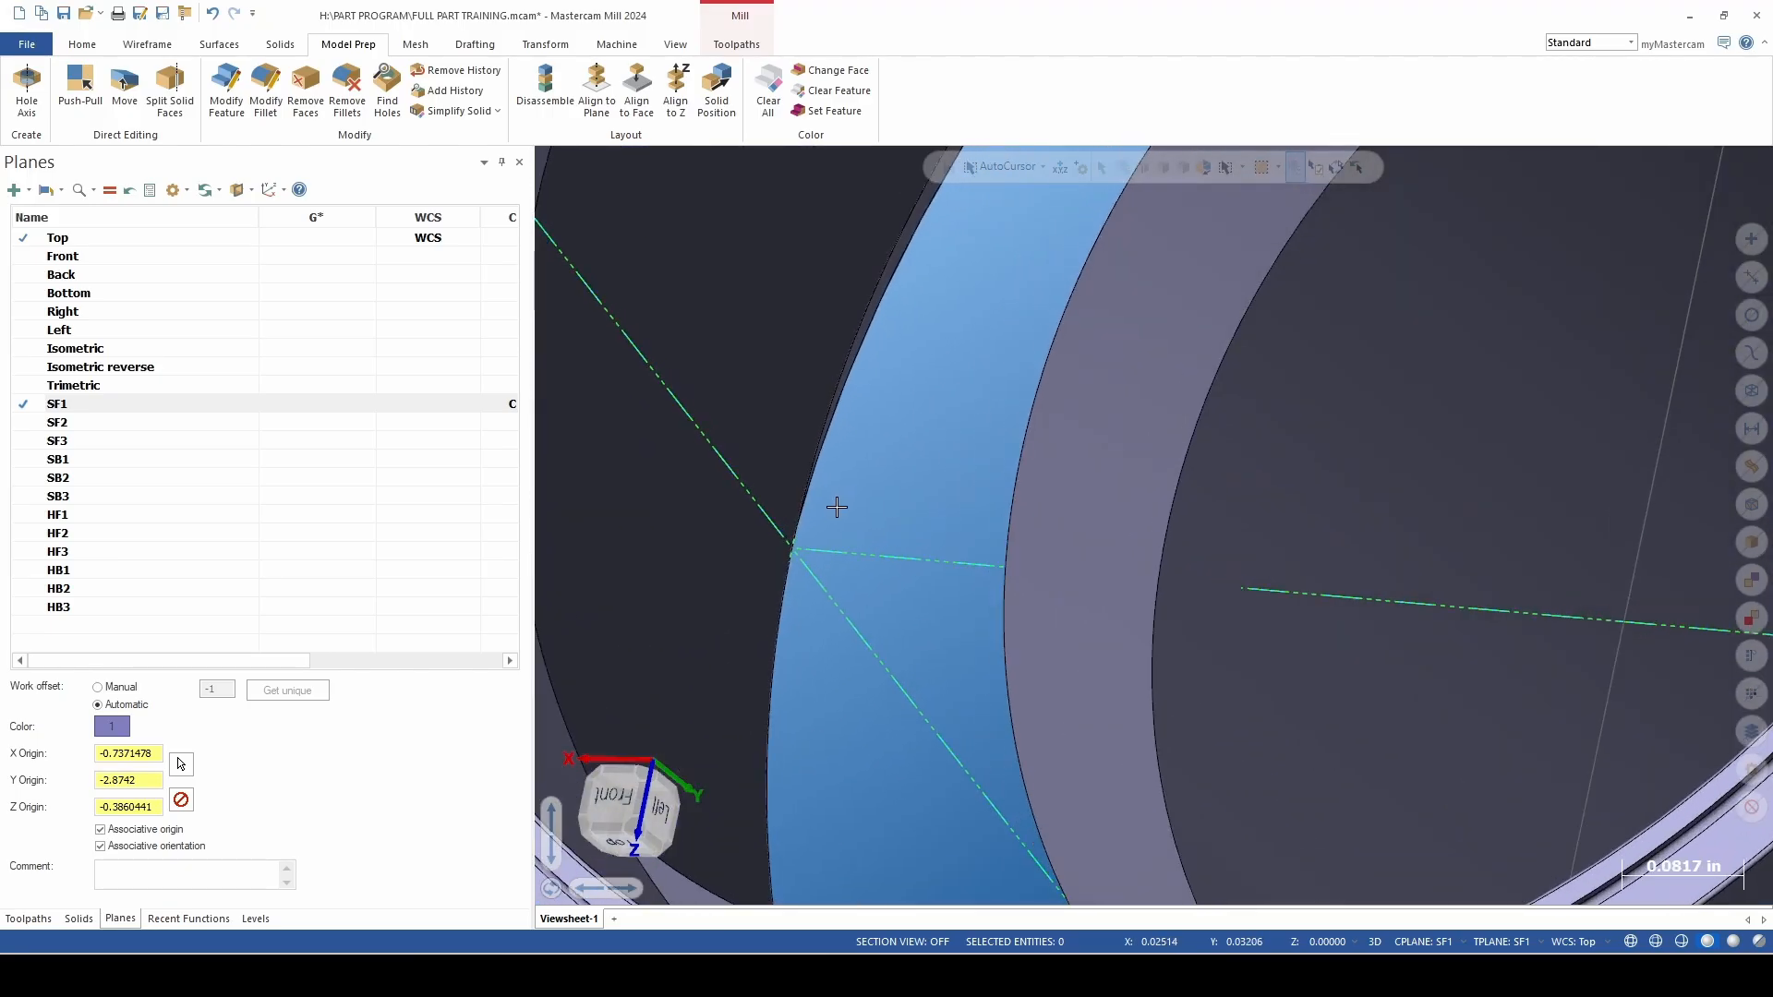
pyautogui.scroll(-2, 837, 509)
pyautogui.moveTo(848, 517); pyautogui.dragTo(859, 519, button='middle')
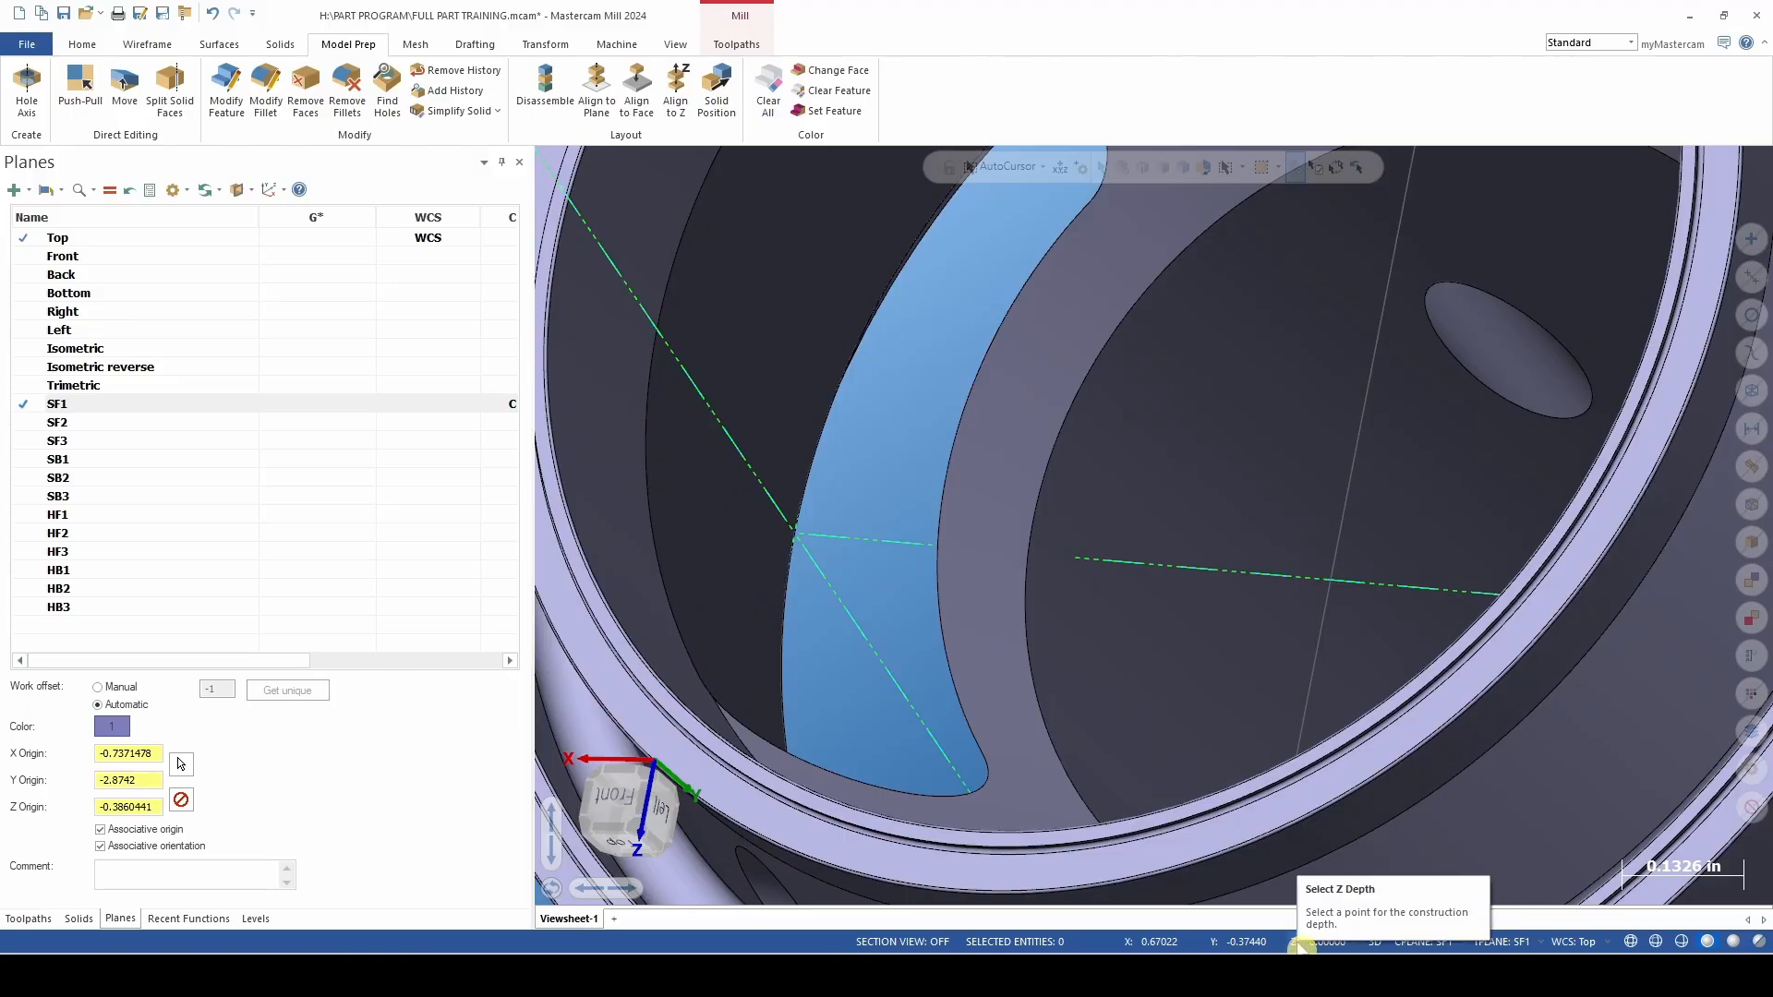
# Pick the SF1 origin at the slot edge as the depth reference and set the construction Z depth to 0.05.
pyautogui.click(1300, 943)
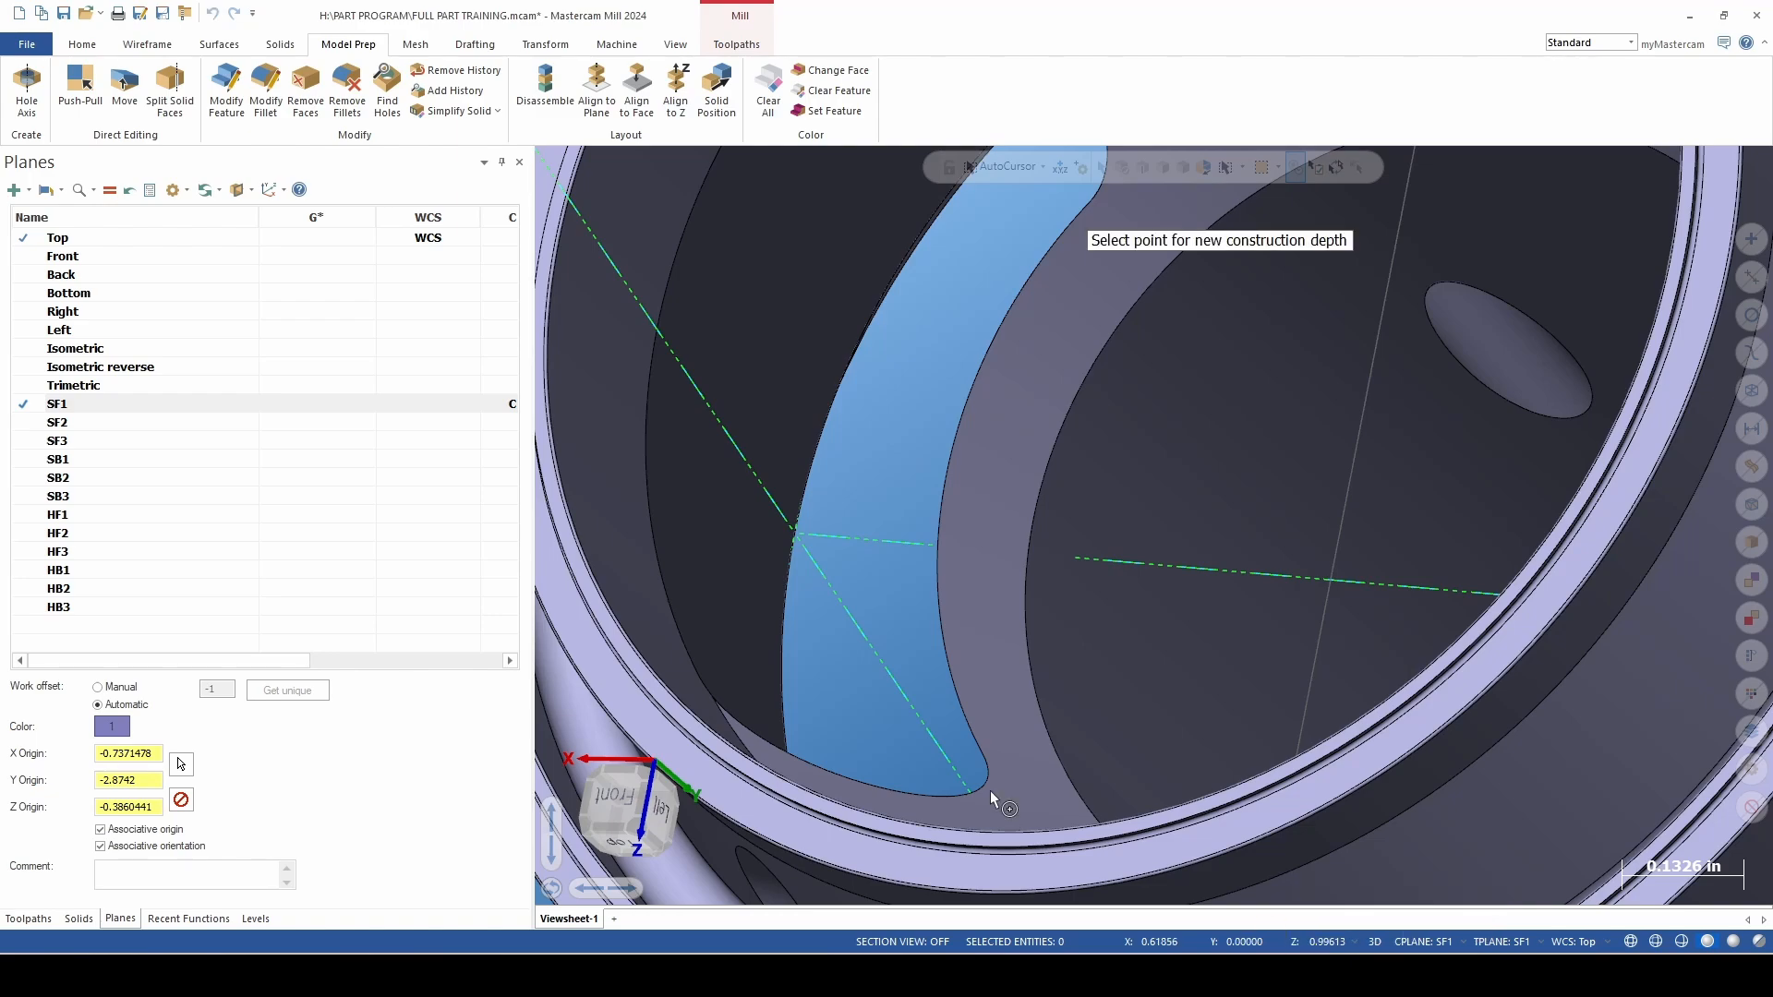
pyautogui.click(818, 542)
pyautogui.scroll(-2, 827, 549)
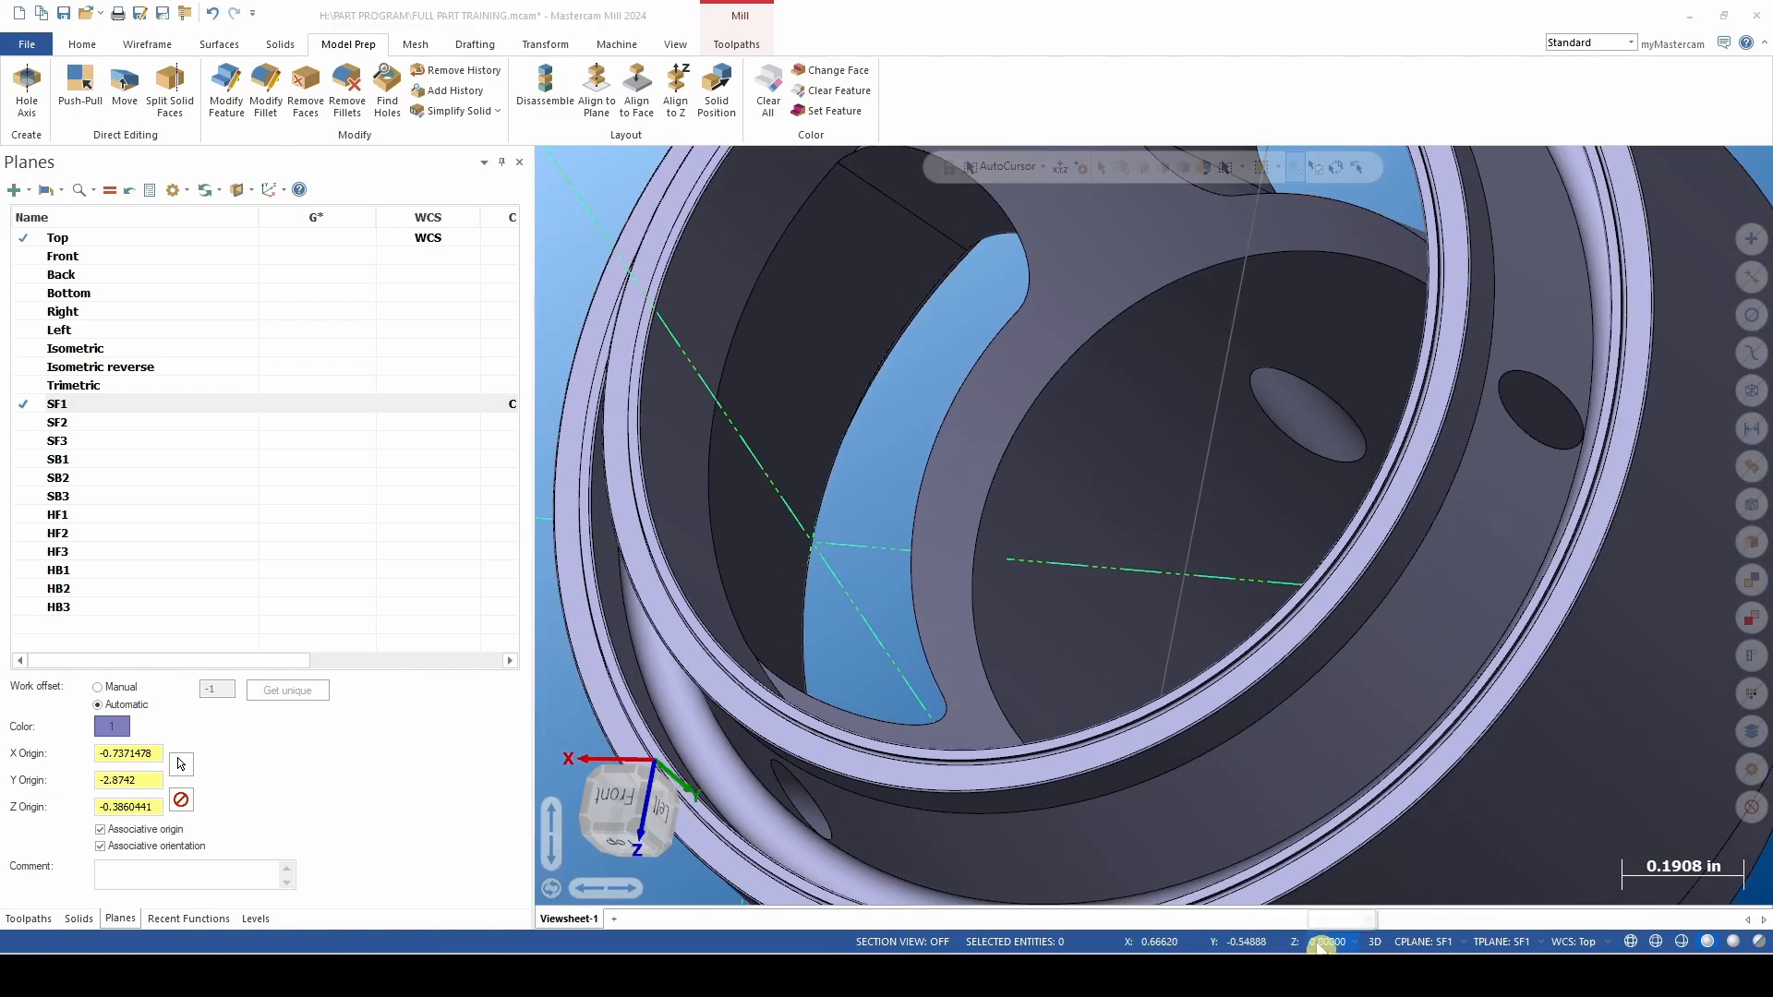
pyautogui.press('Return')
pyautogui.scroll(-3, 1003, 684)
pyautogui.moveTo(1004, 684); pyautogui.dragTo(1030, 707, button='middle')
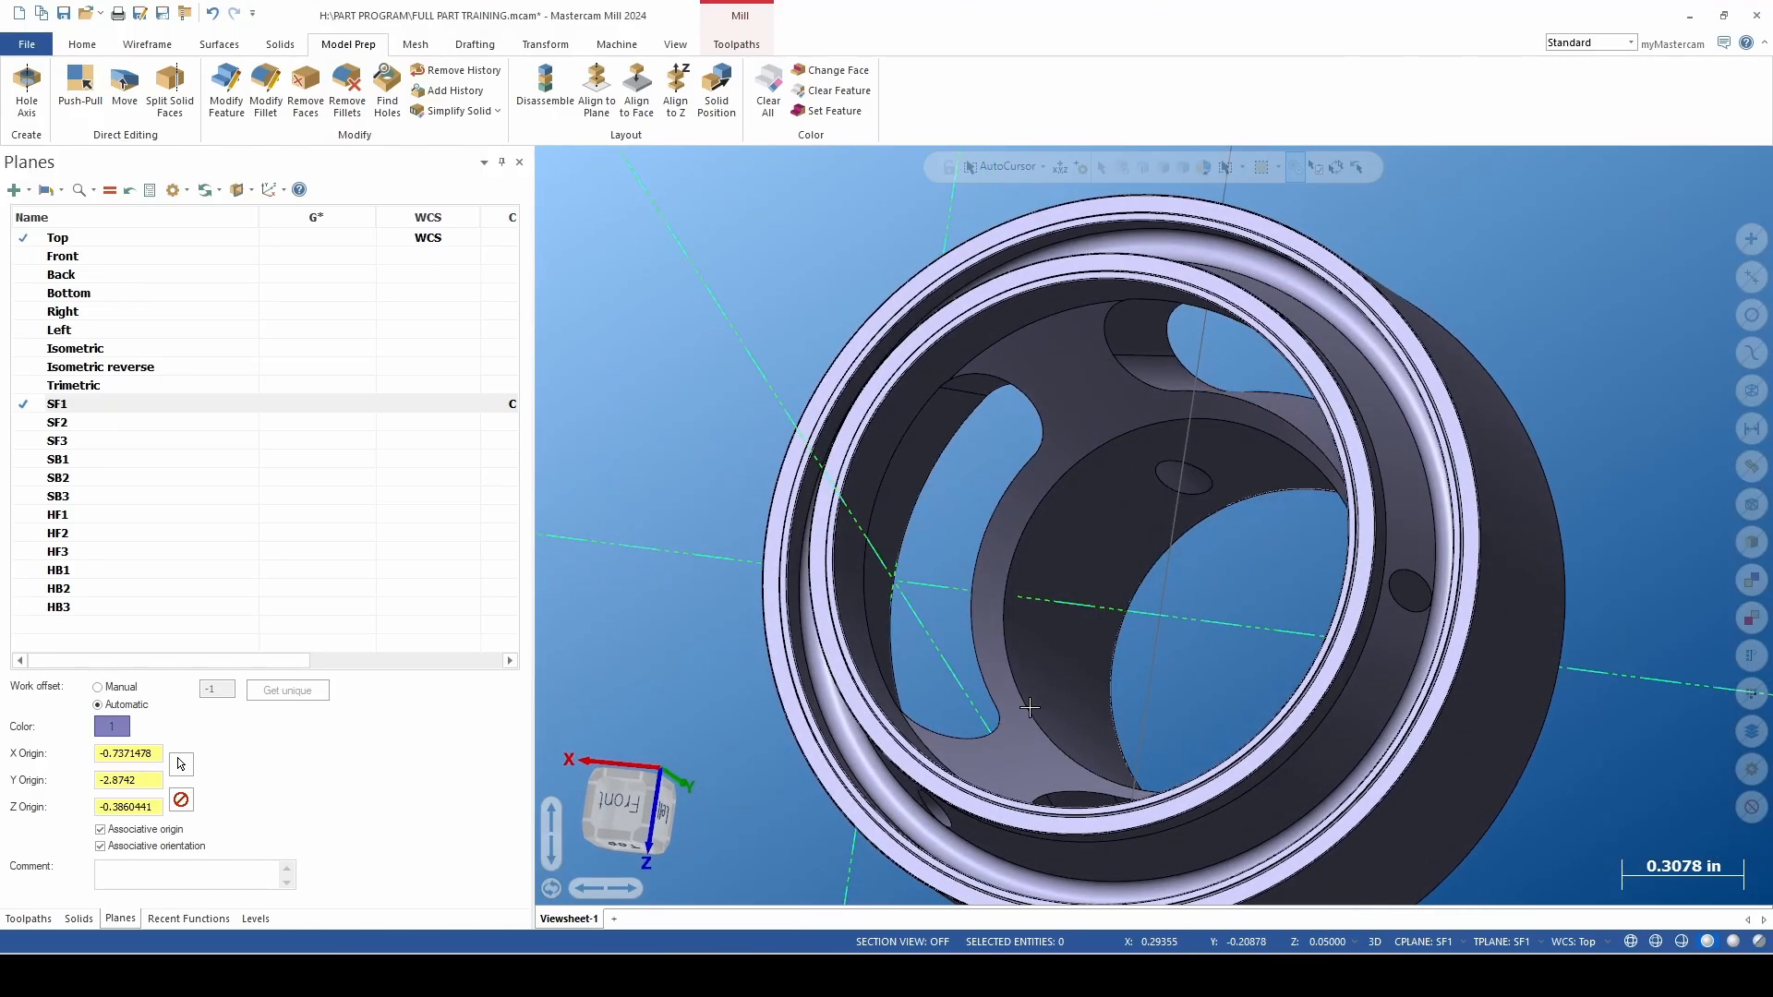
pyautogui.scroll(-1, 1008, 707)
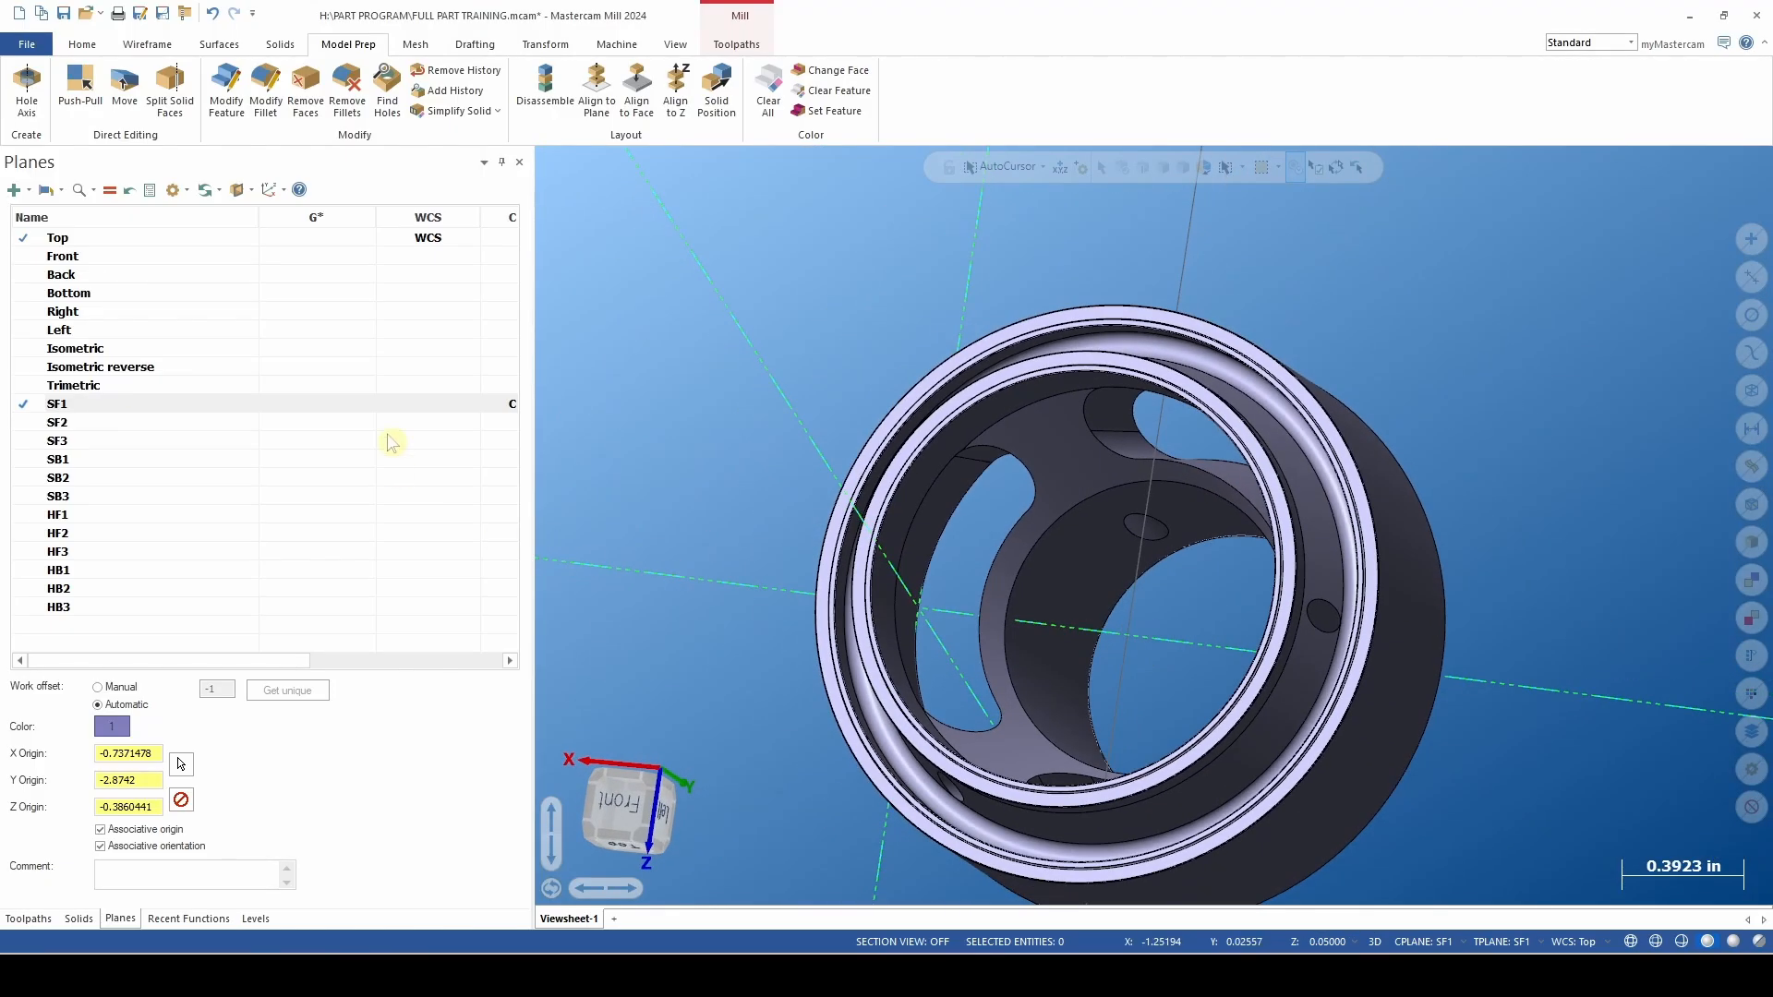
# View the part along SF1 and create a silhouette boundary of the solid body at the current construction depth.
pyautogui.click(301, 407)
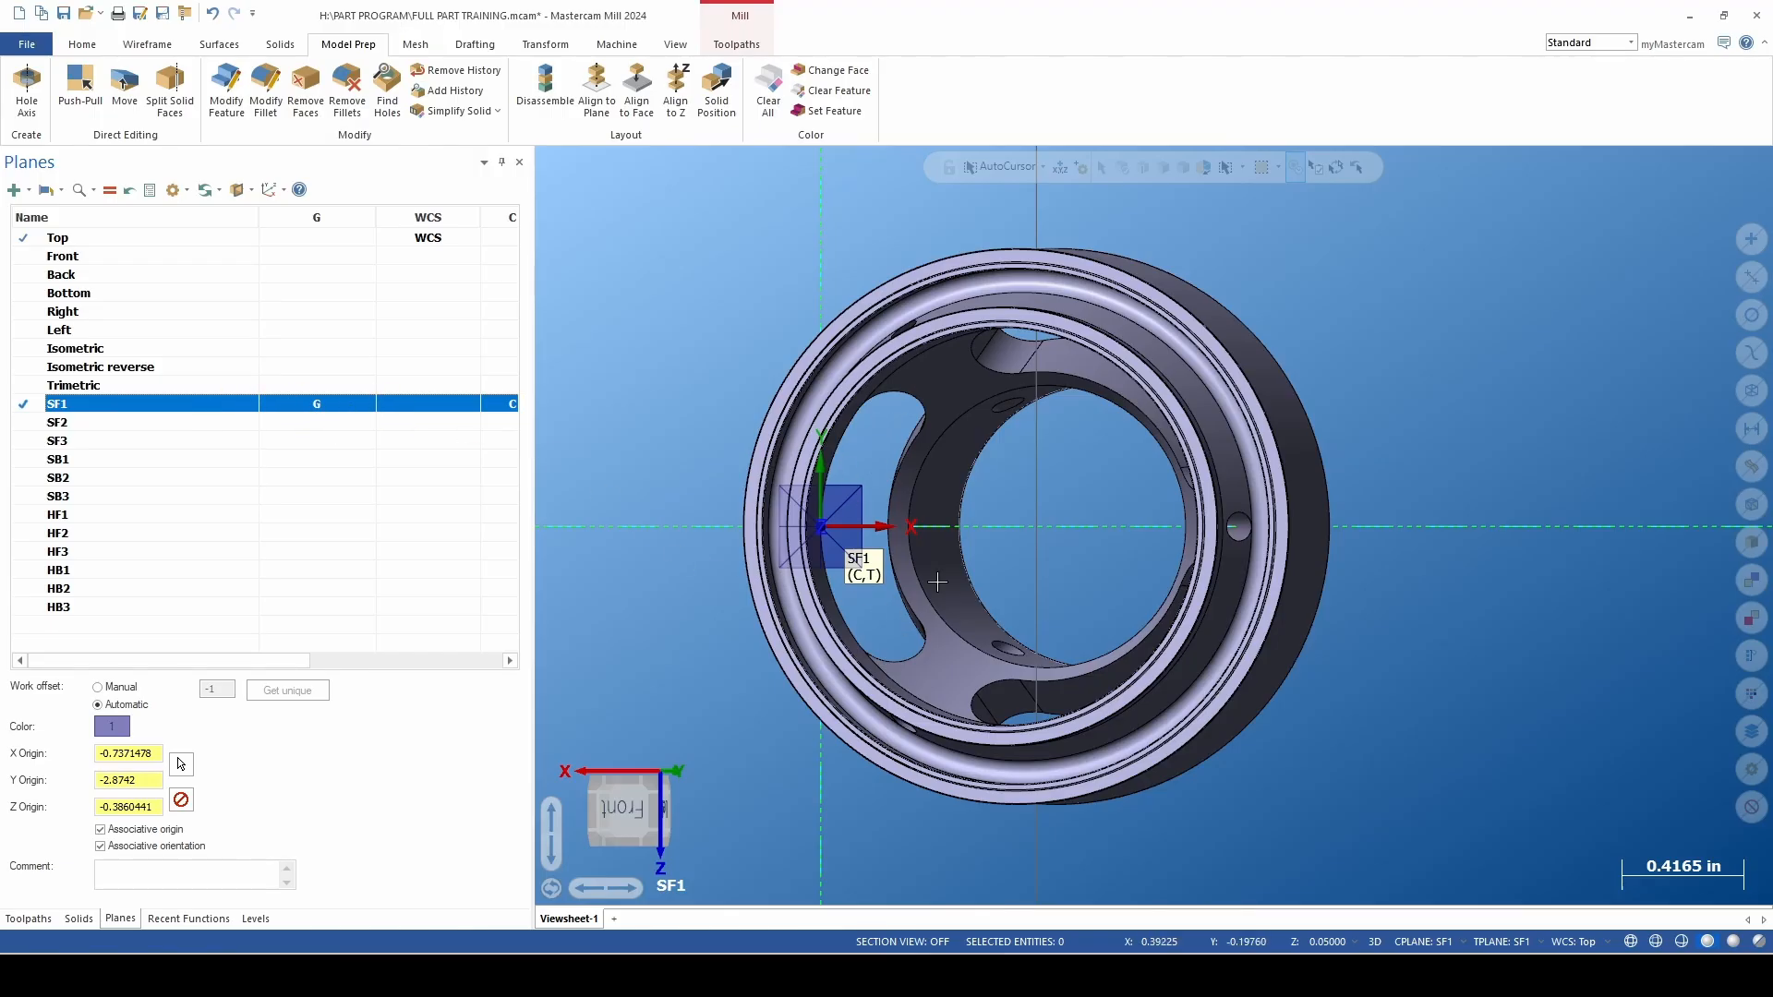
pyautogui.scroll(2, 840, 559)
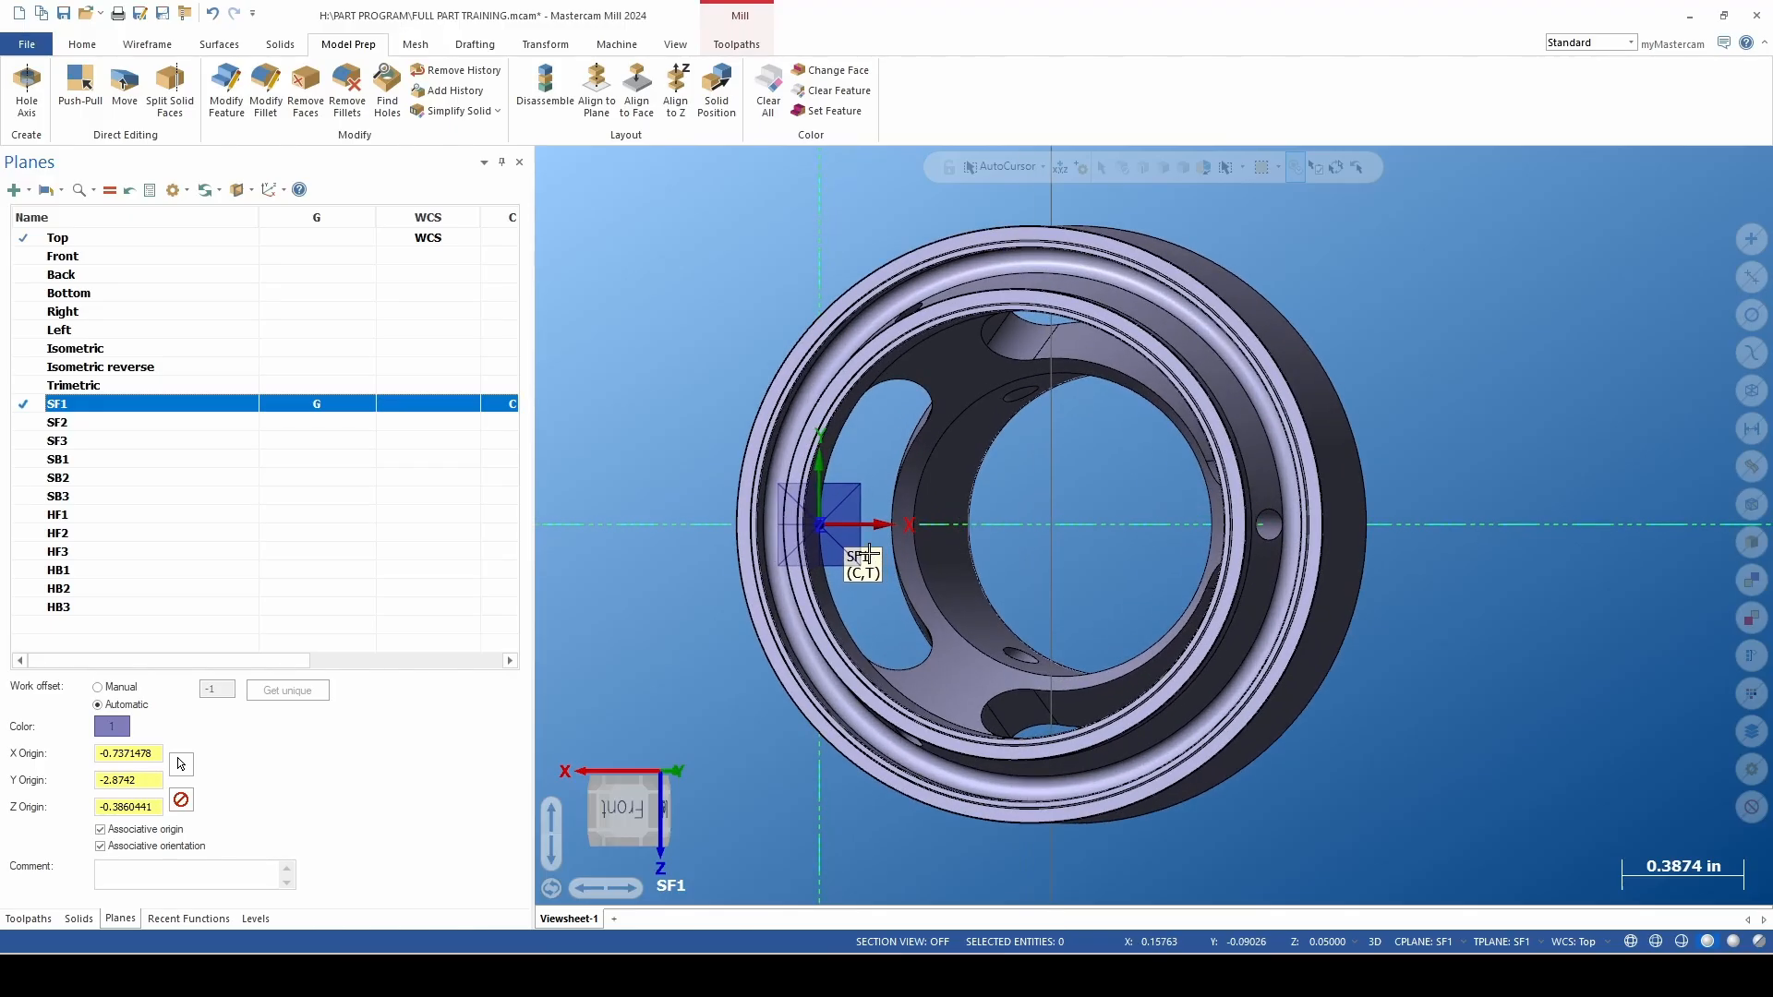
pyautogui.scroll(2, 875, 547)
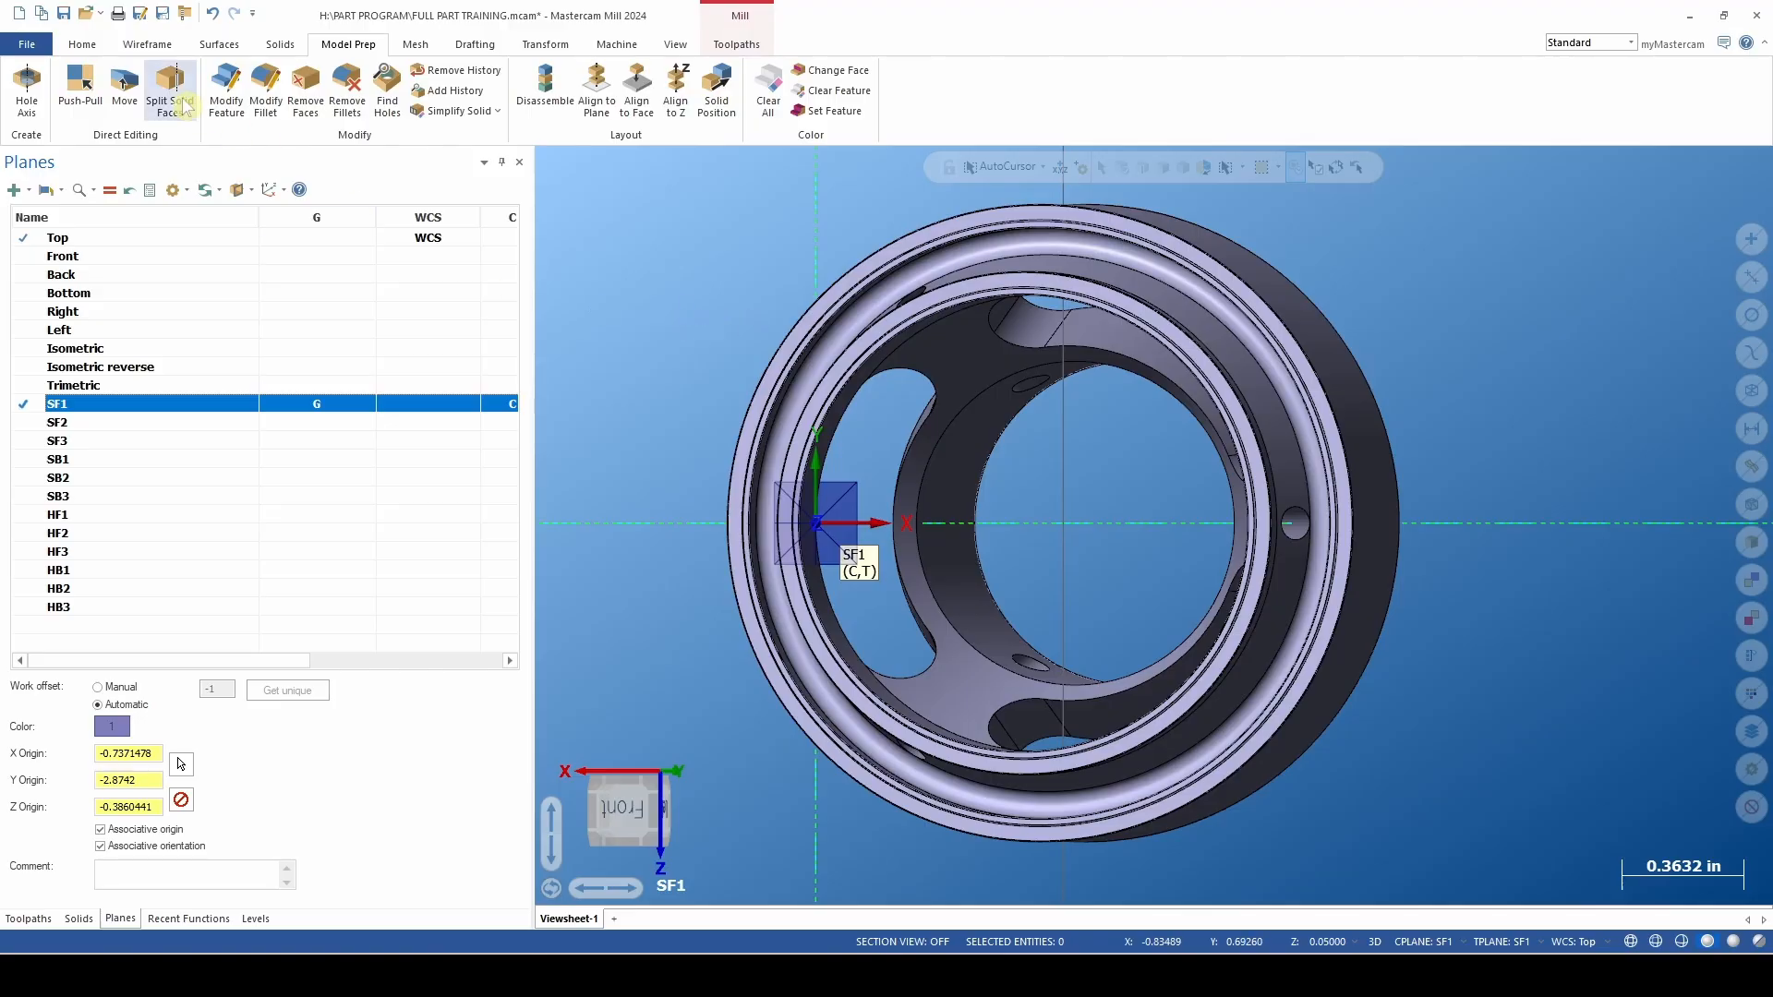
pyautogui.click(147, 45)
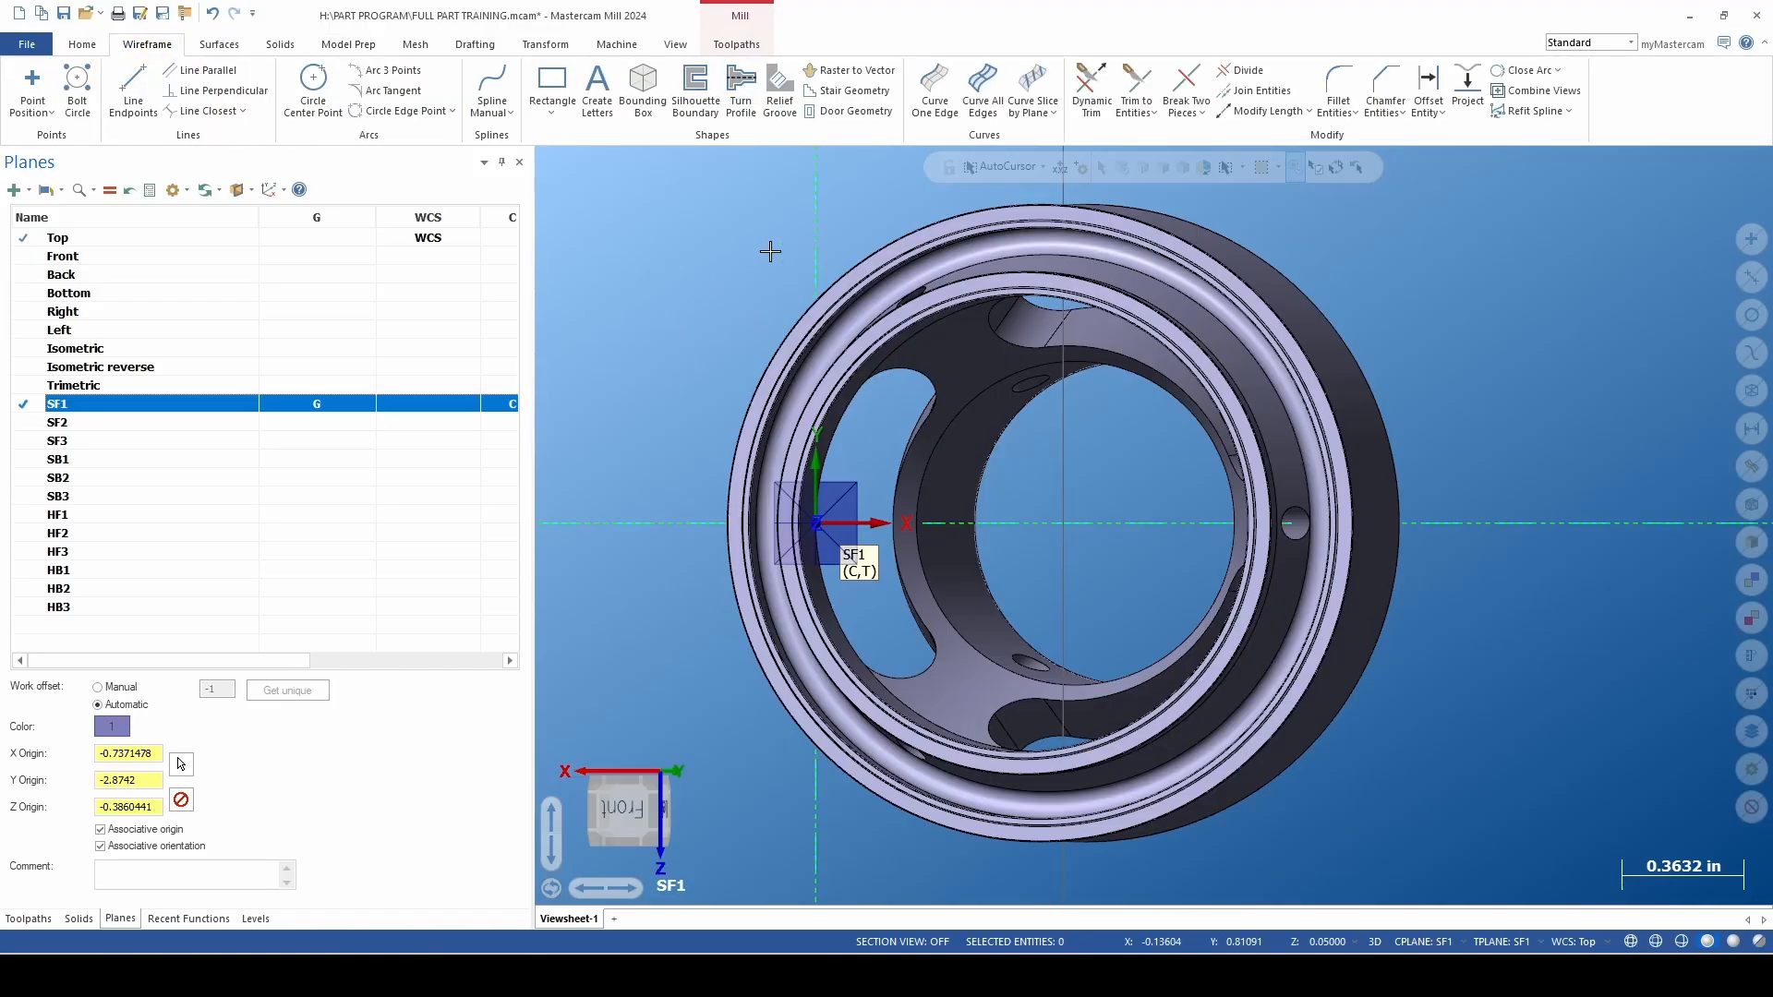
pyautogui.click(695, 92)
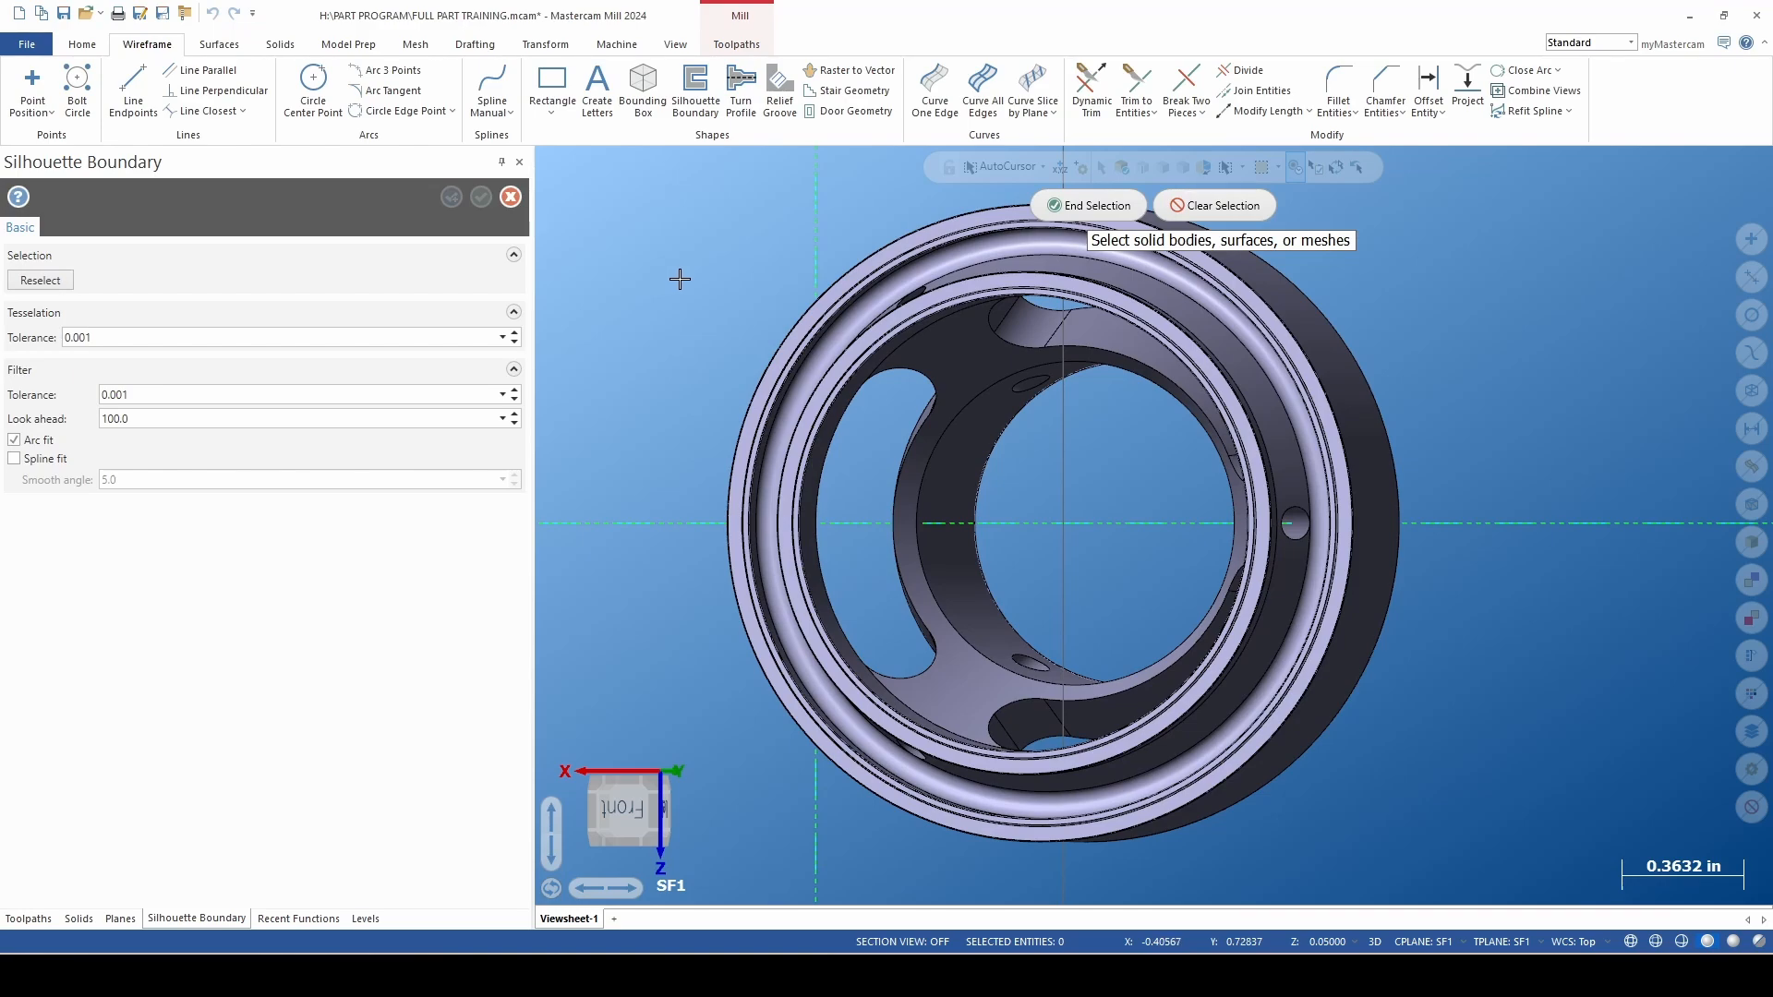
pyautogui.scroll(-4, 689, 290)
pyautogui.click(773, 314)
pyautogui.click(1089, 205)
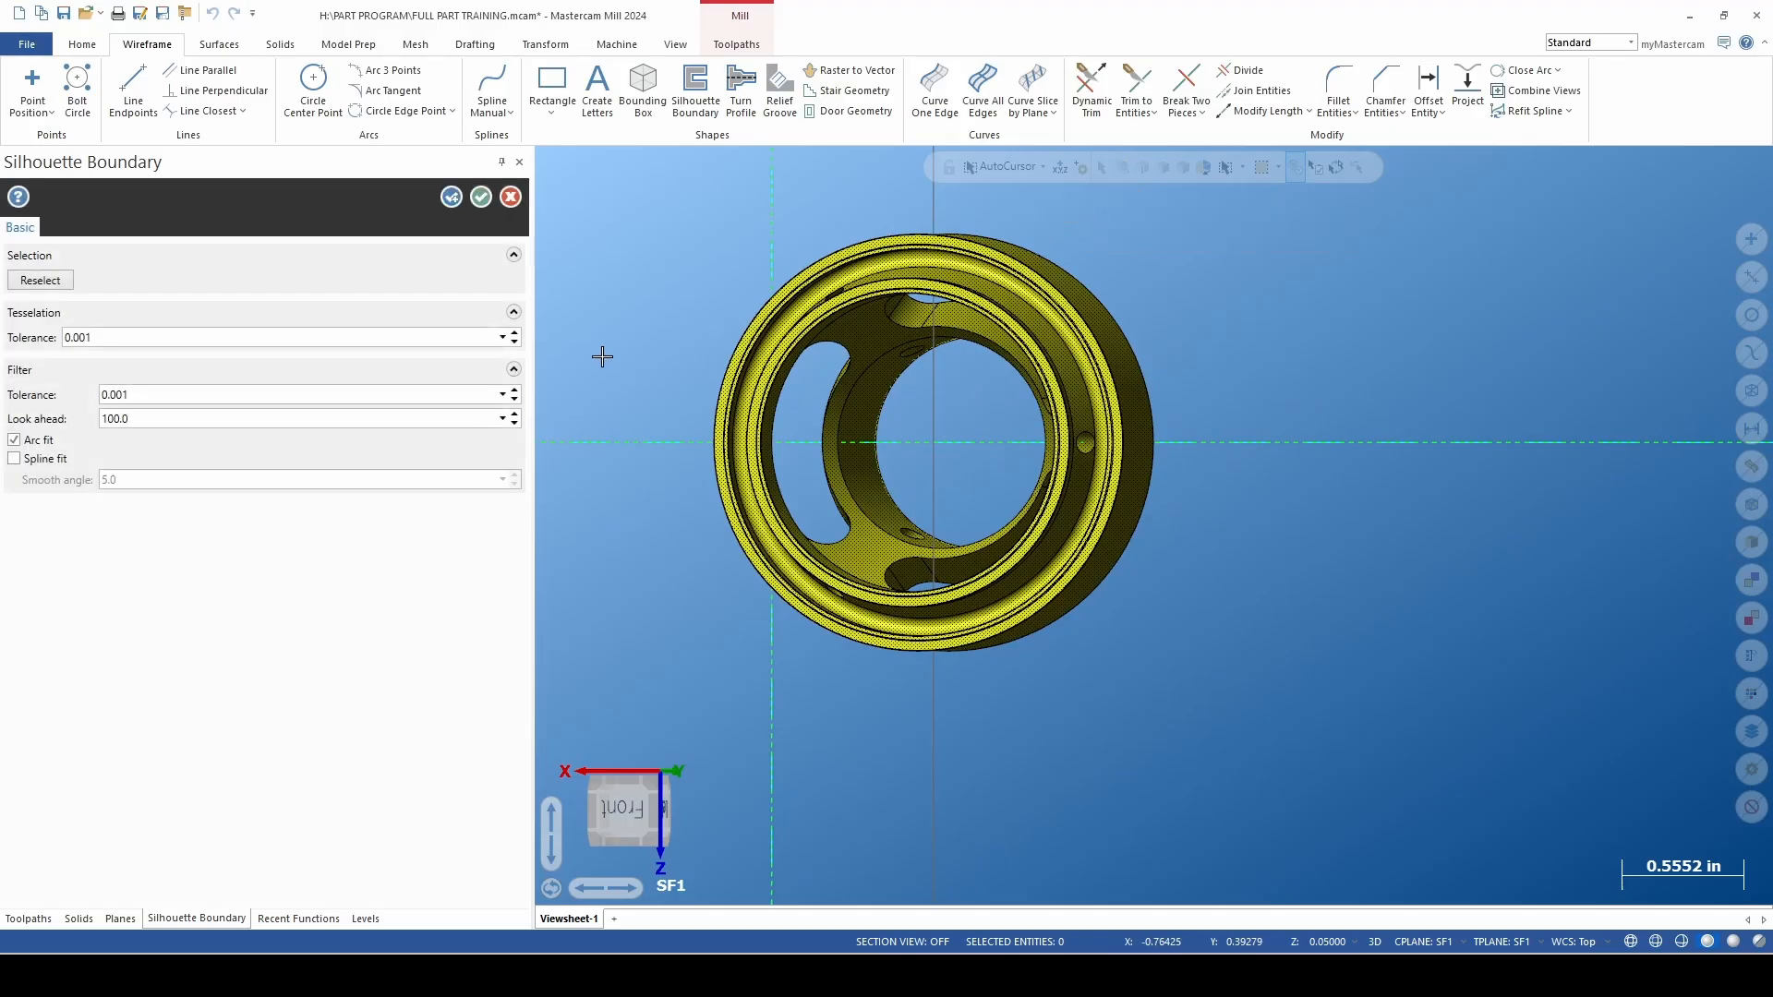
pyautogui.click(486, 201)
# Hide level 100 with the part solid, leaving only the silhouette curves on the ROUGH SLOTS level displayed.
pyautogui.moveTo(808, 446); pyautogui.dragTo(908, 347, button='middle')
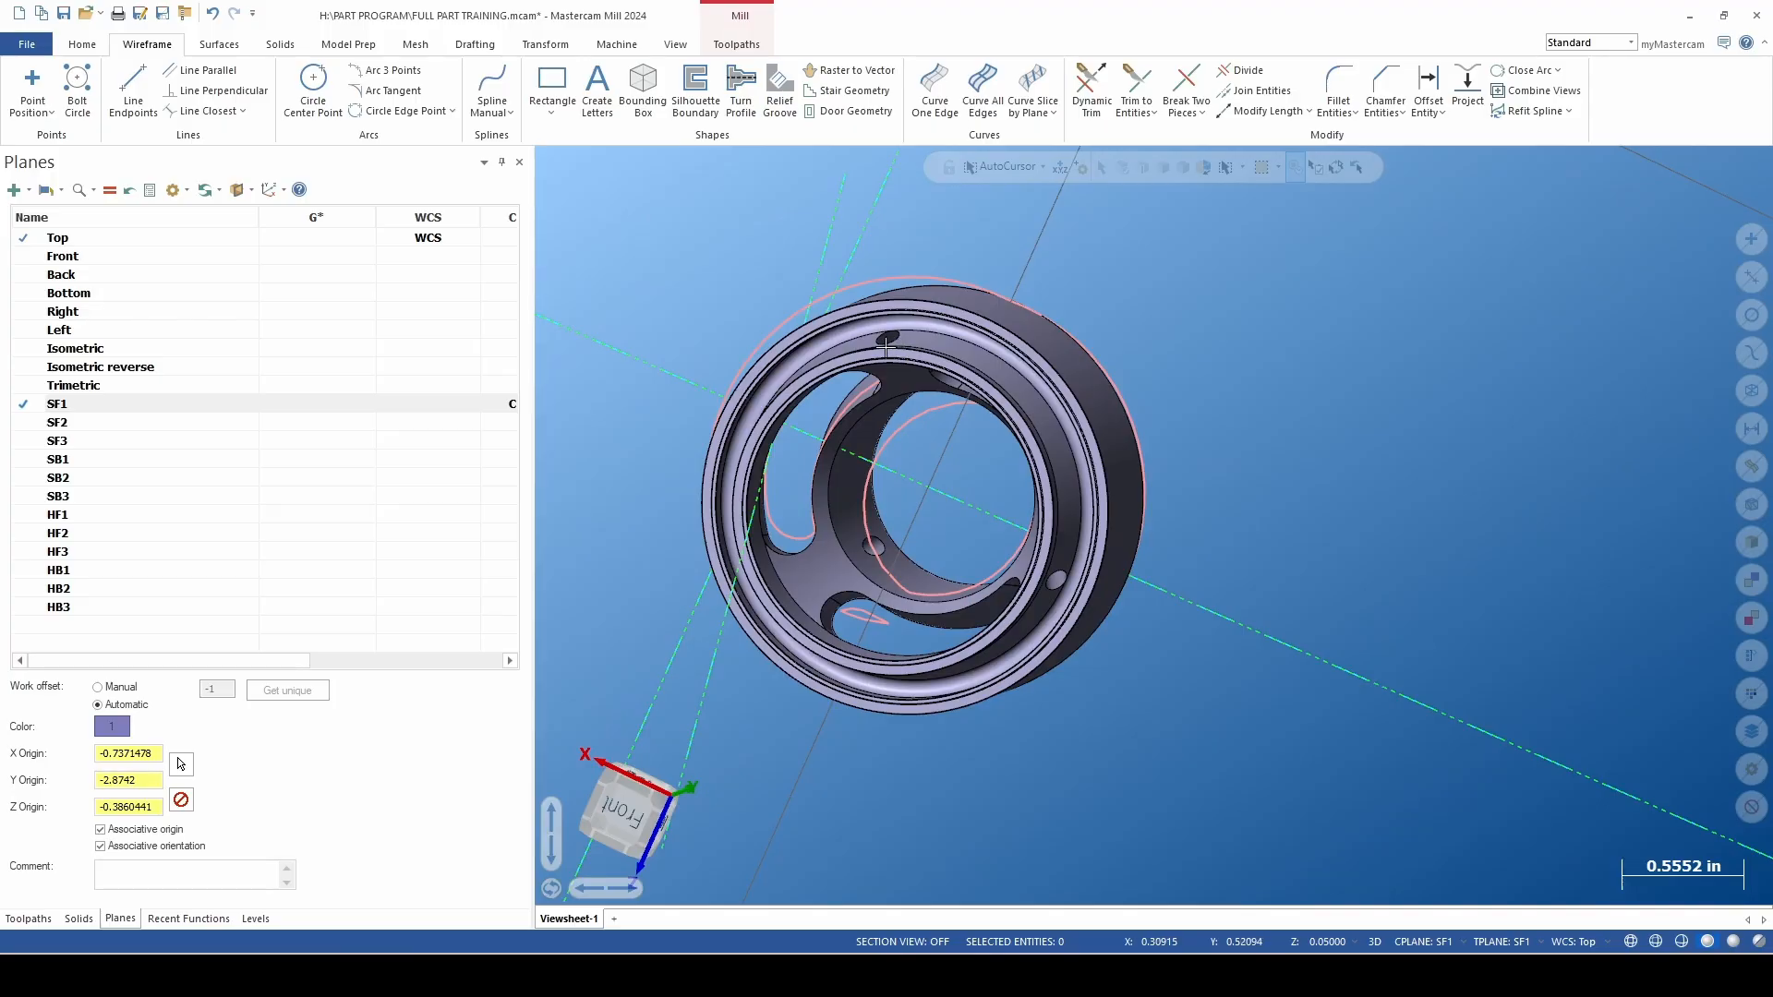
pyautogui.click(256, 920)
pyautogui.click(162, 323)
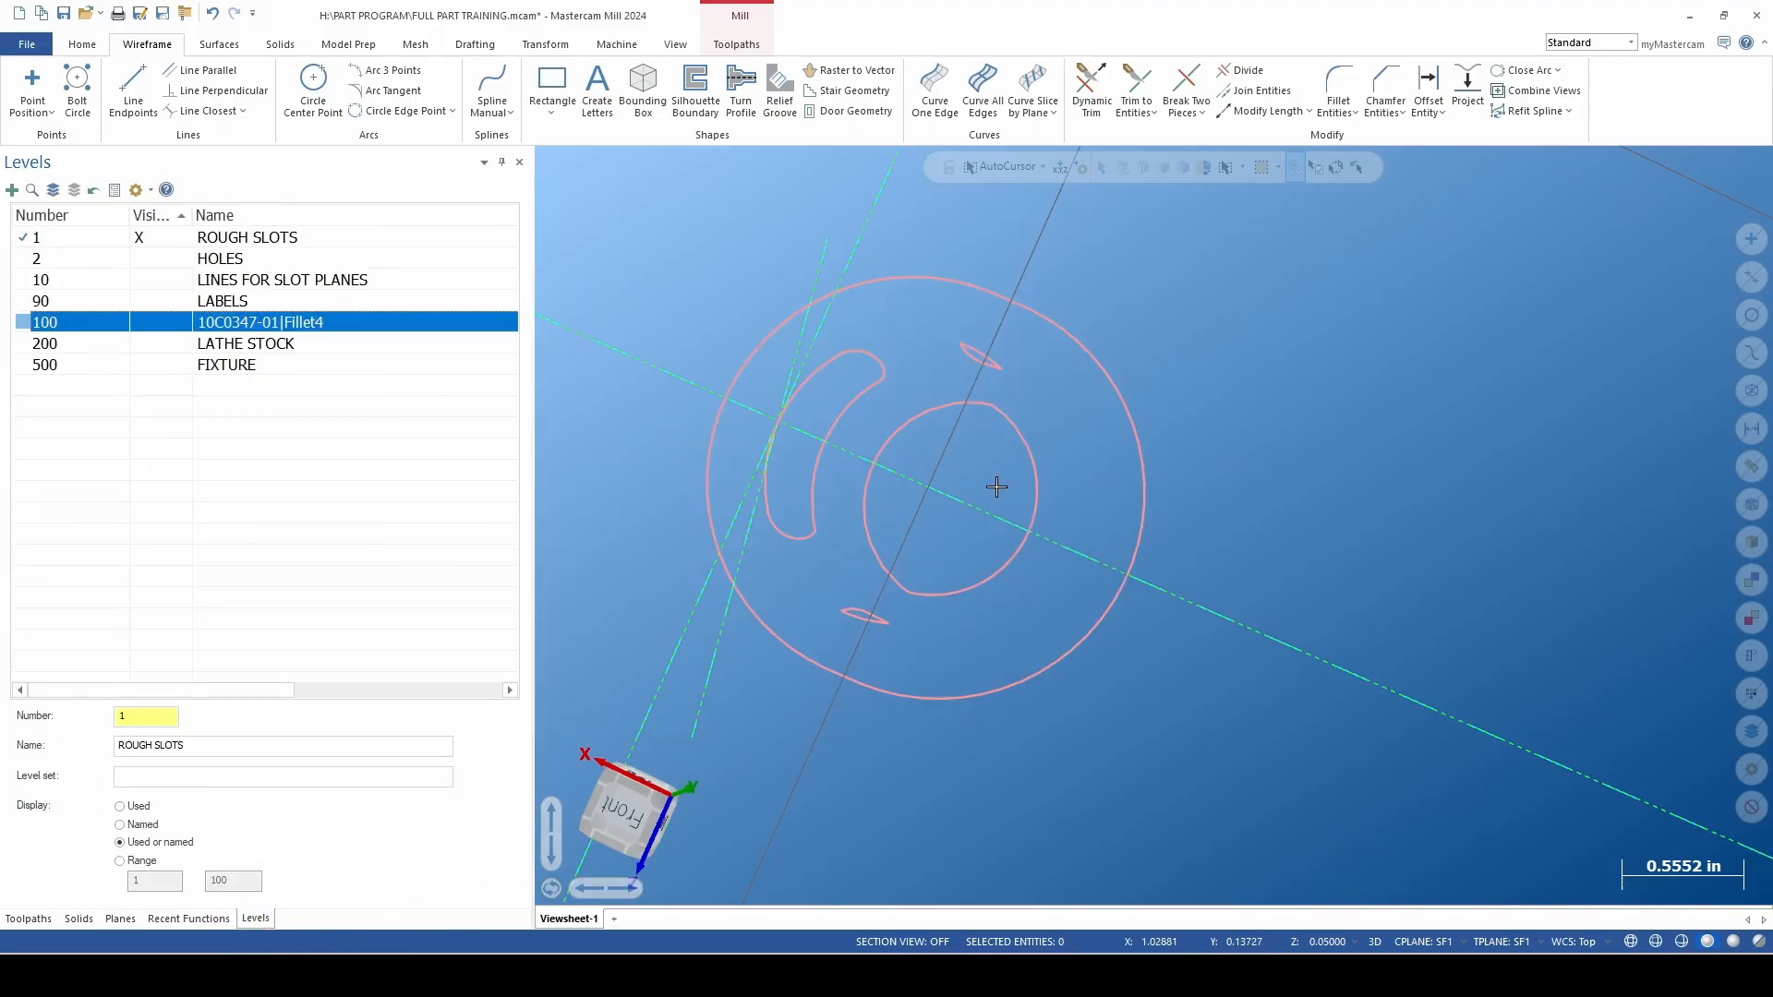
# Check the silhouette curves from the Top view, then return to the named SF1 view.
pyautogui.rightClick(789, 446)
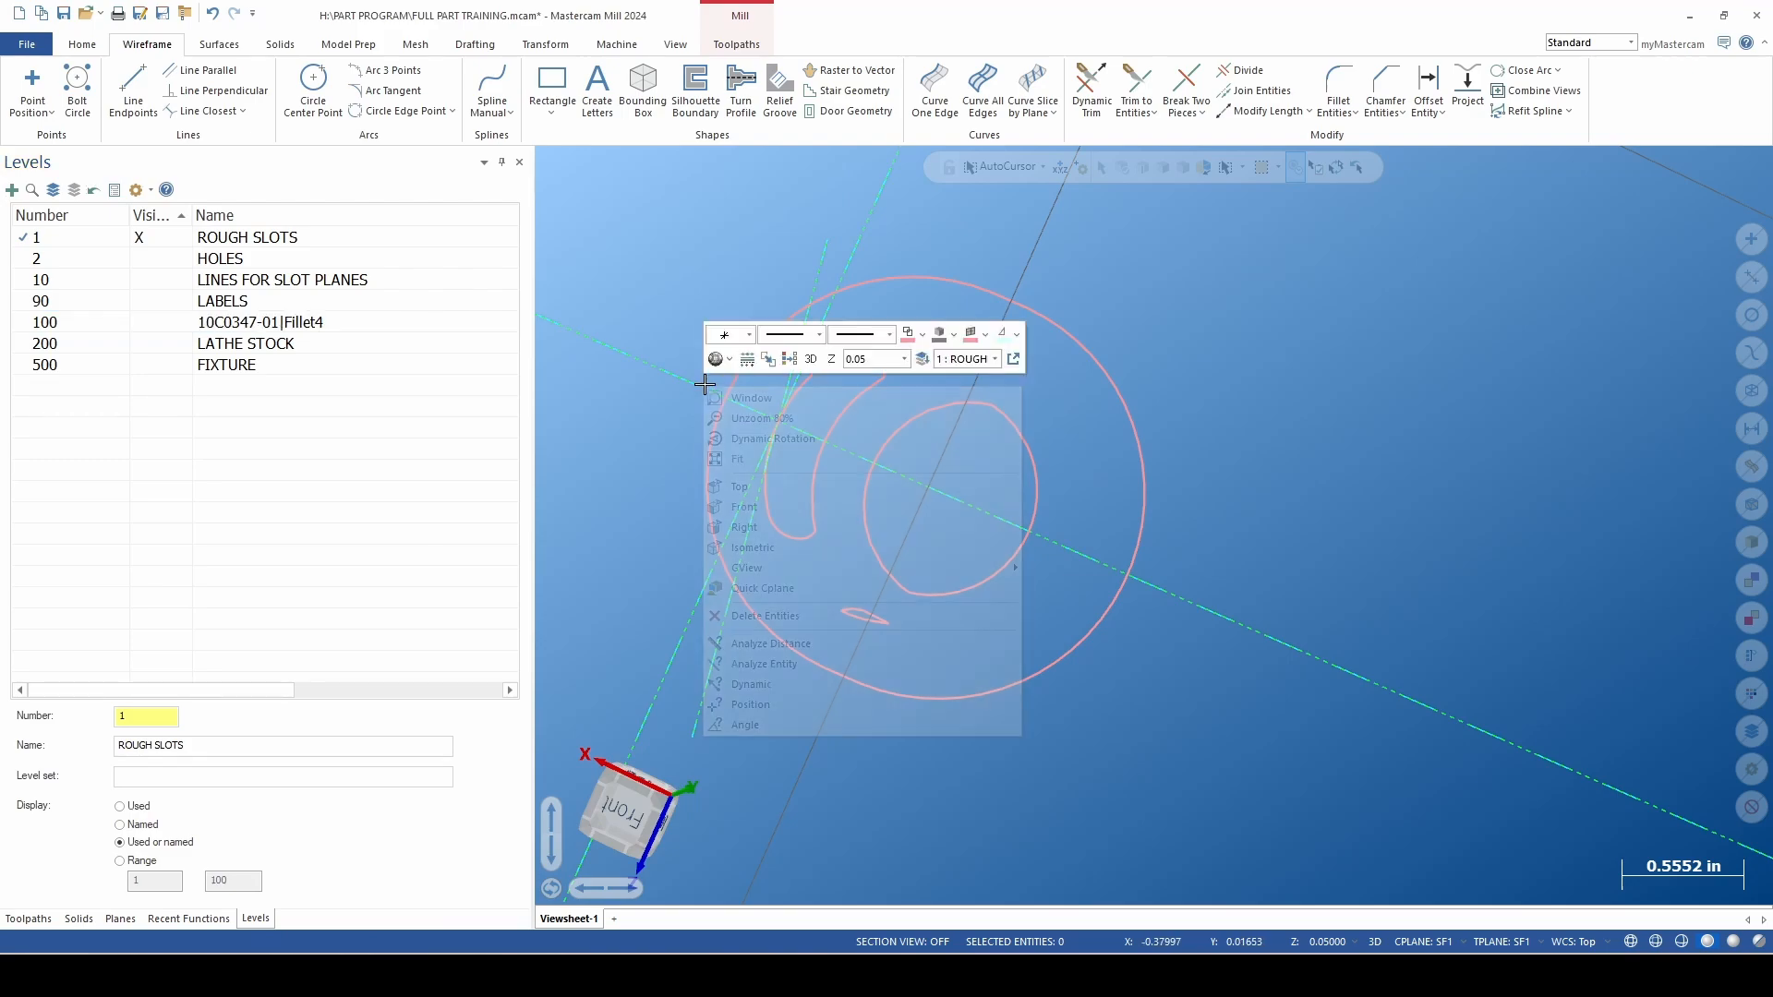
pyautogui.click(774, 497)
pyautogui.rightClick(946, 499)
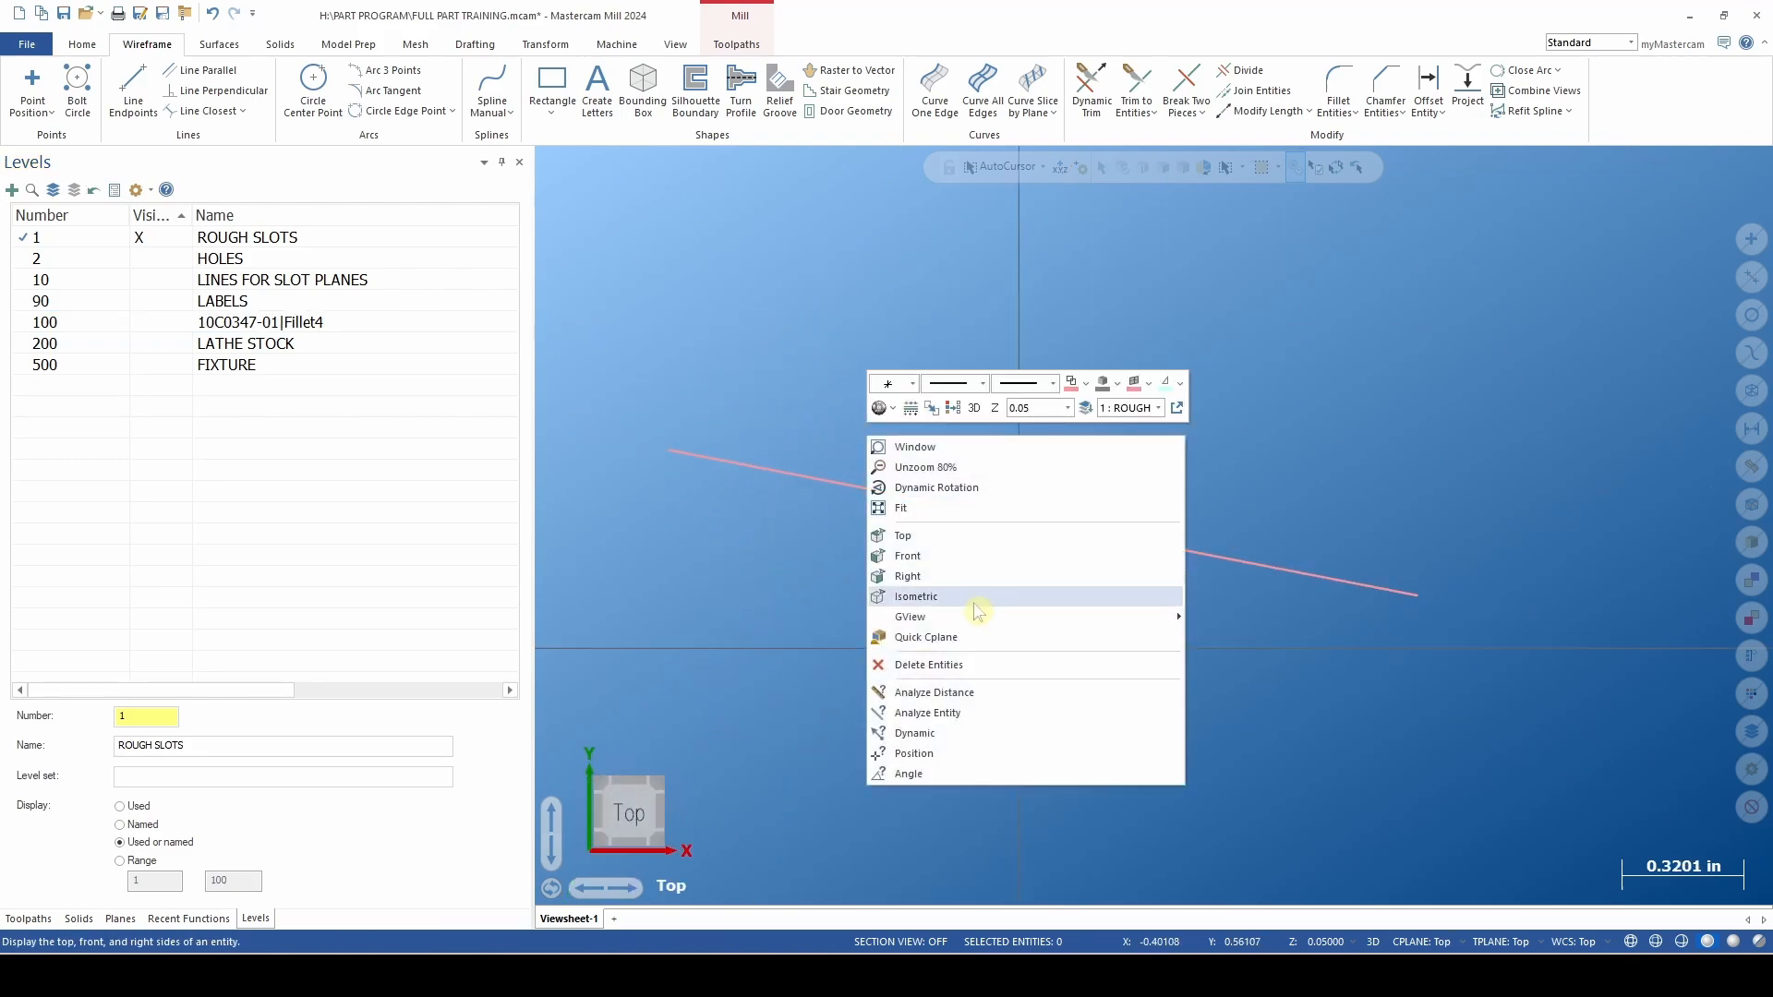
pyautogui.moveTo(979, 616)
pyautogui.moveTo(1305, 617)
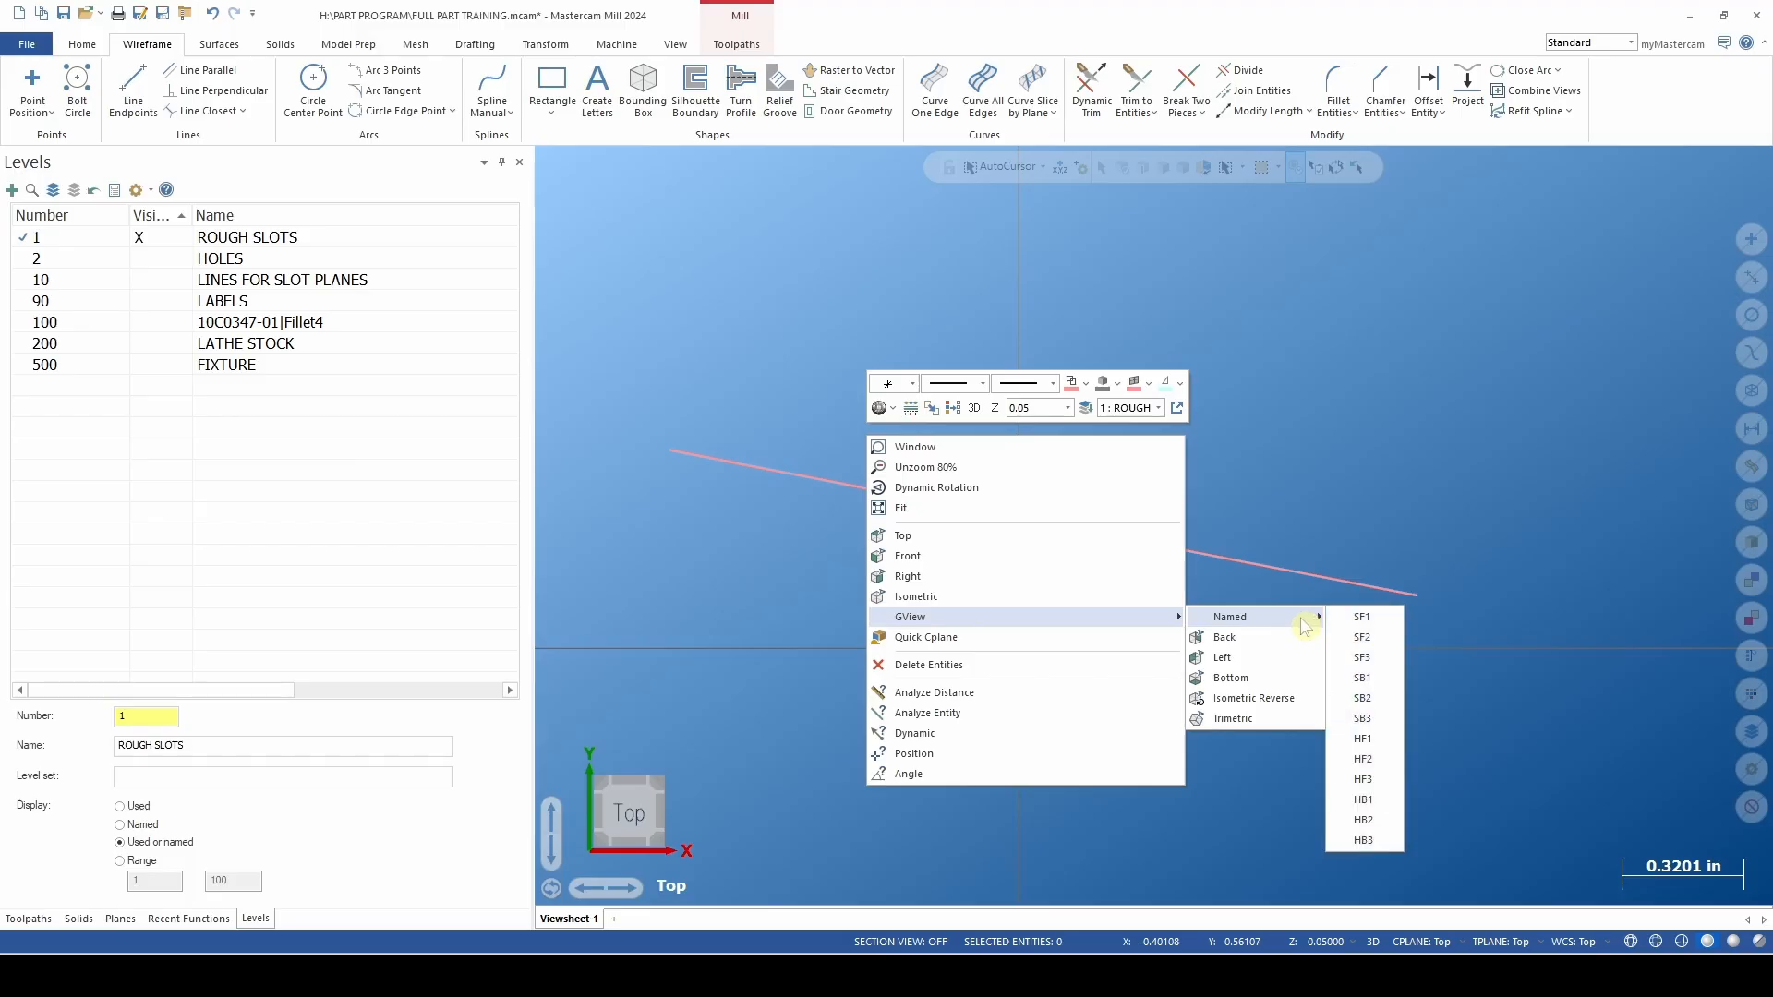
pyautogui.click(1361, 617)
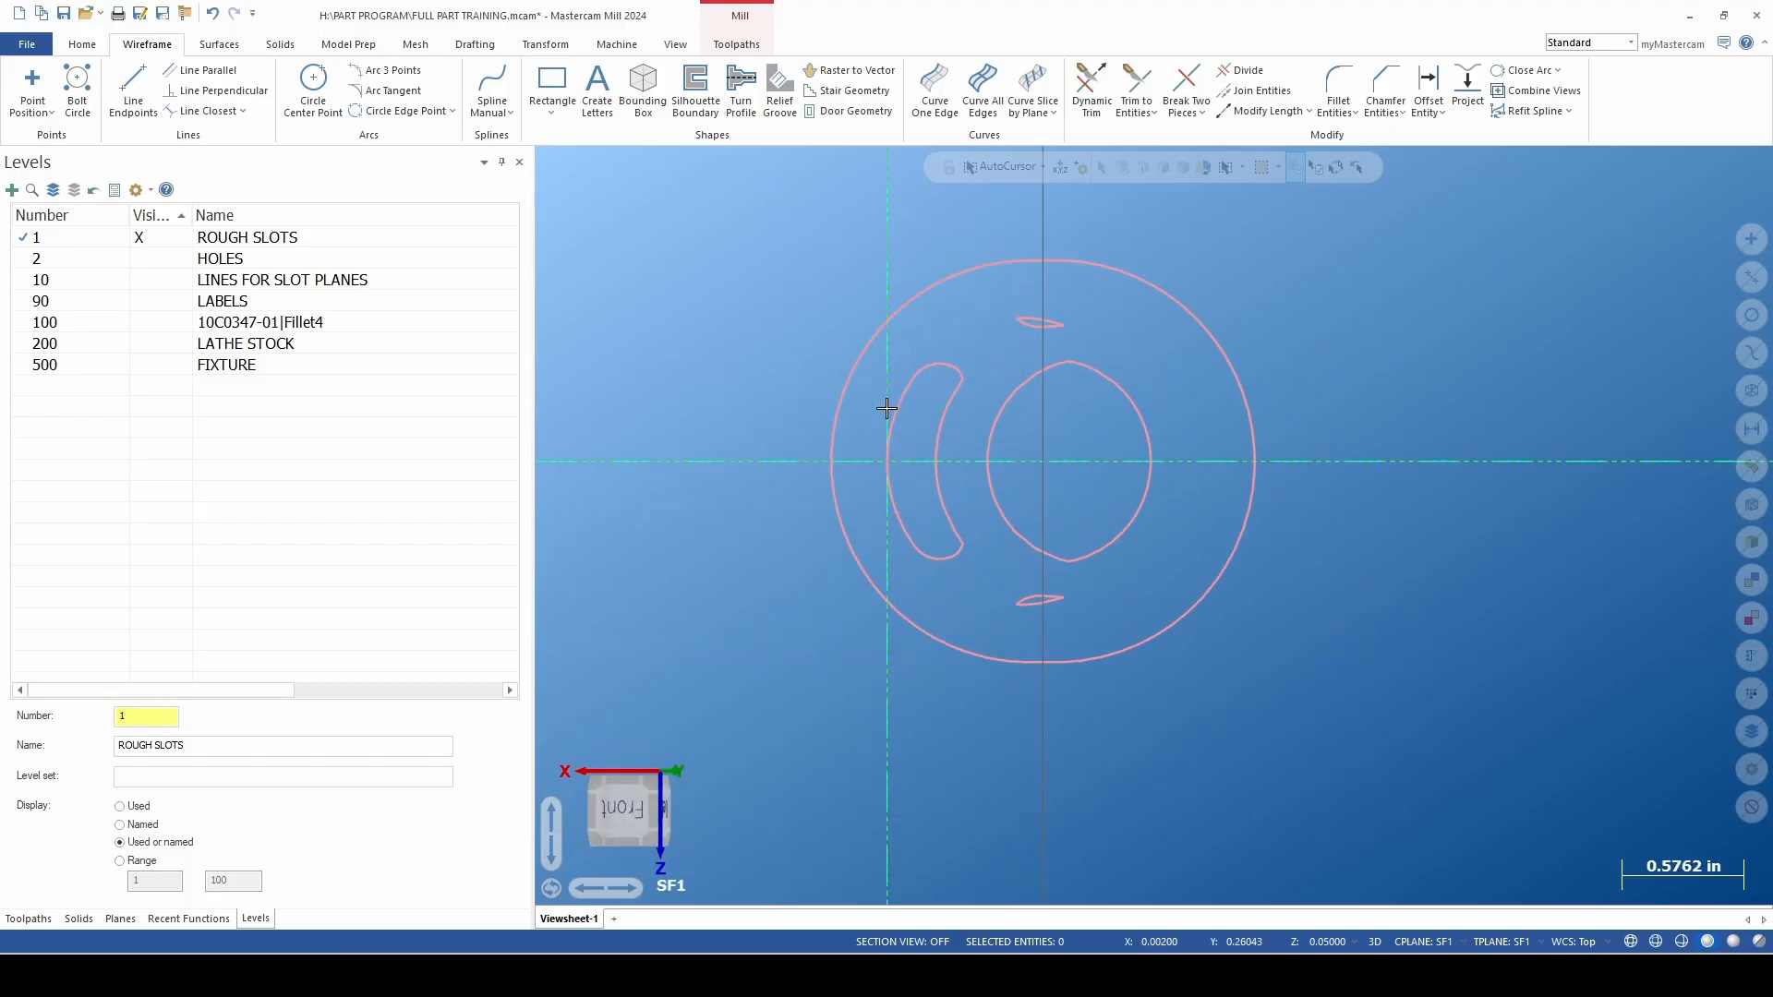
pyautogui.scroll(2, 922, 490)
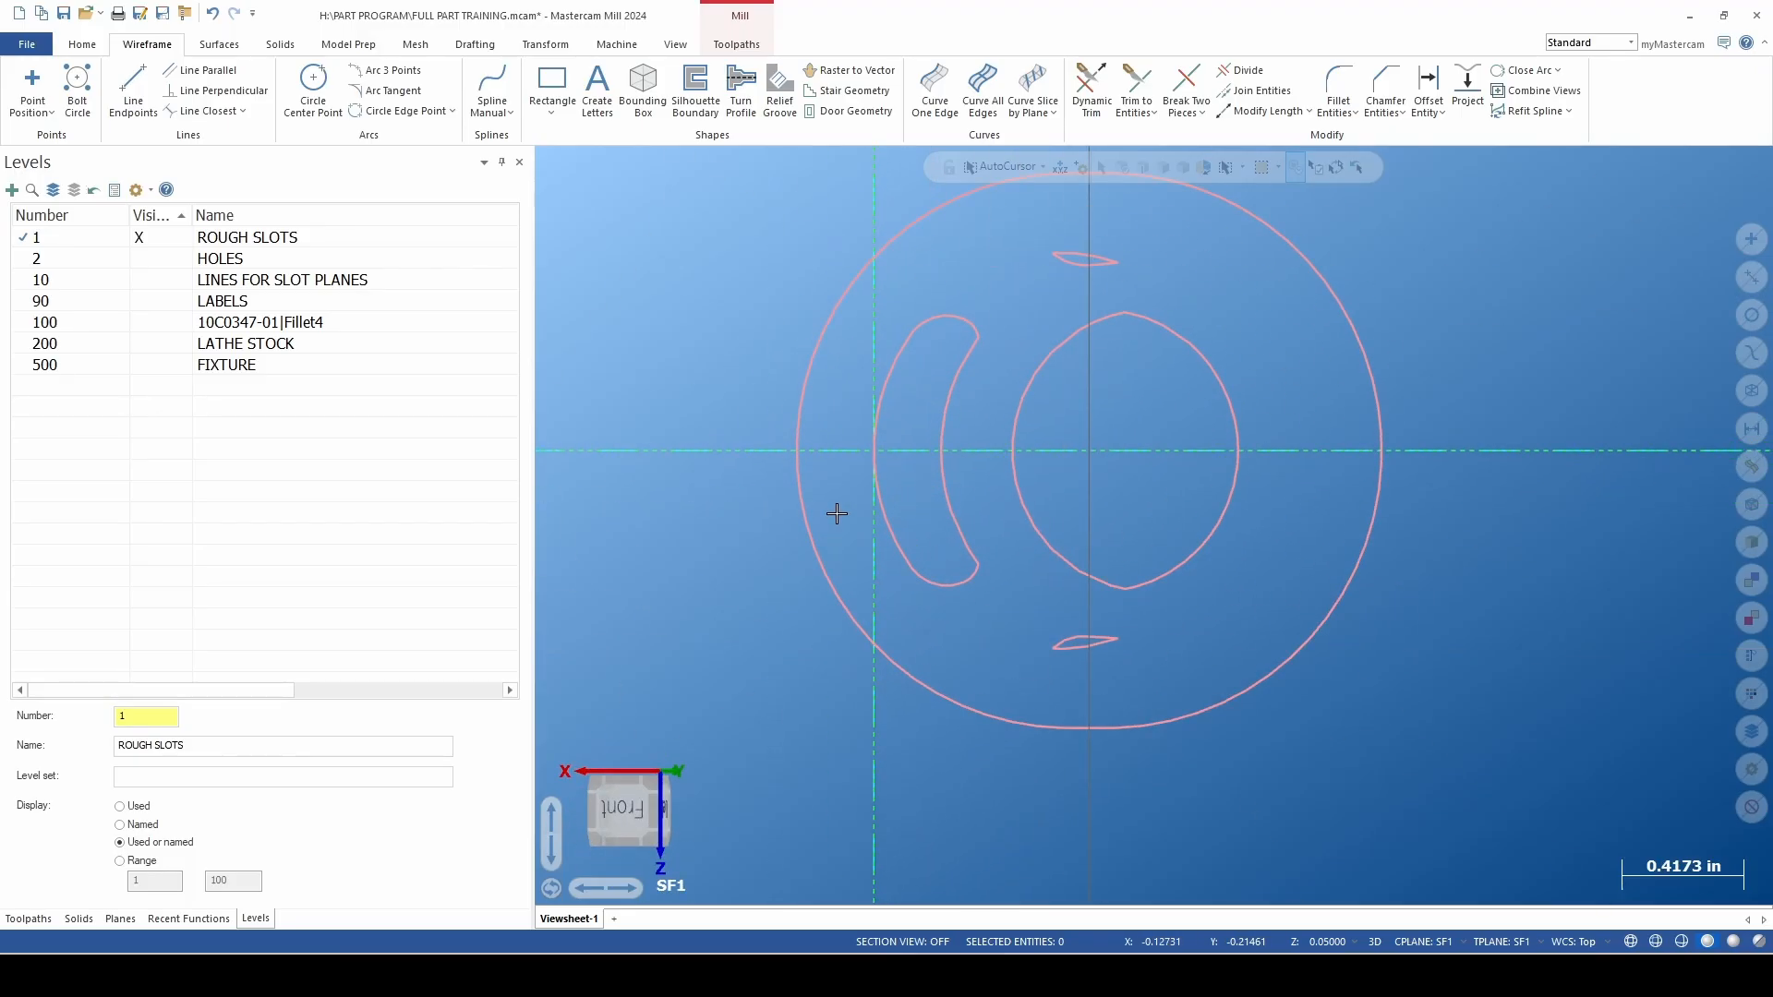
# Delete the outer circle, the bore outline and the two small sliver chains from the SF1 silhouette, keeping only the slot outline.
pyautogui.click(819, 538)
pyautogui.scroll(-2, 811, 554)
pyautogui.scroll(2, 1015, 618)
pyautogui.keyDown('shift'); pyautogui.click(978, 618); pyautogui.keyUp('shift')
pyautogui.scroll(-8, 978, 625)
pyautogui.scroll(1, 977, 624)
pyautogui.scroll(5, 985, 619)
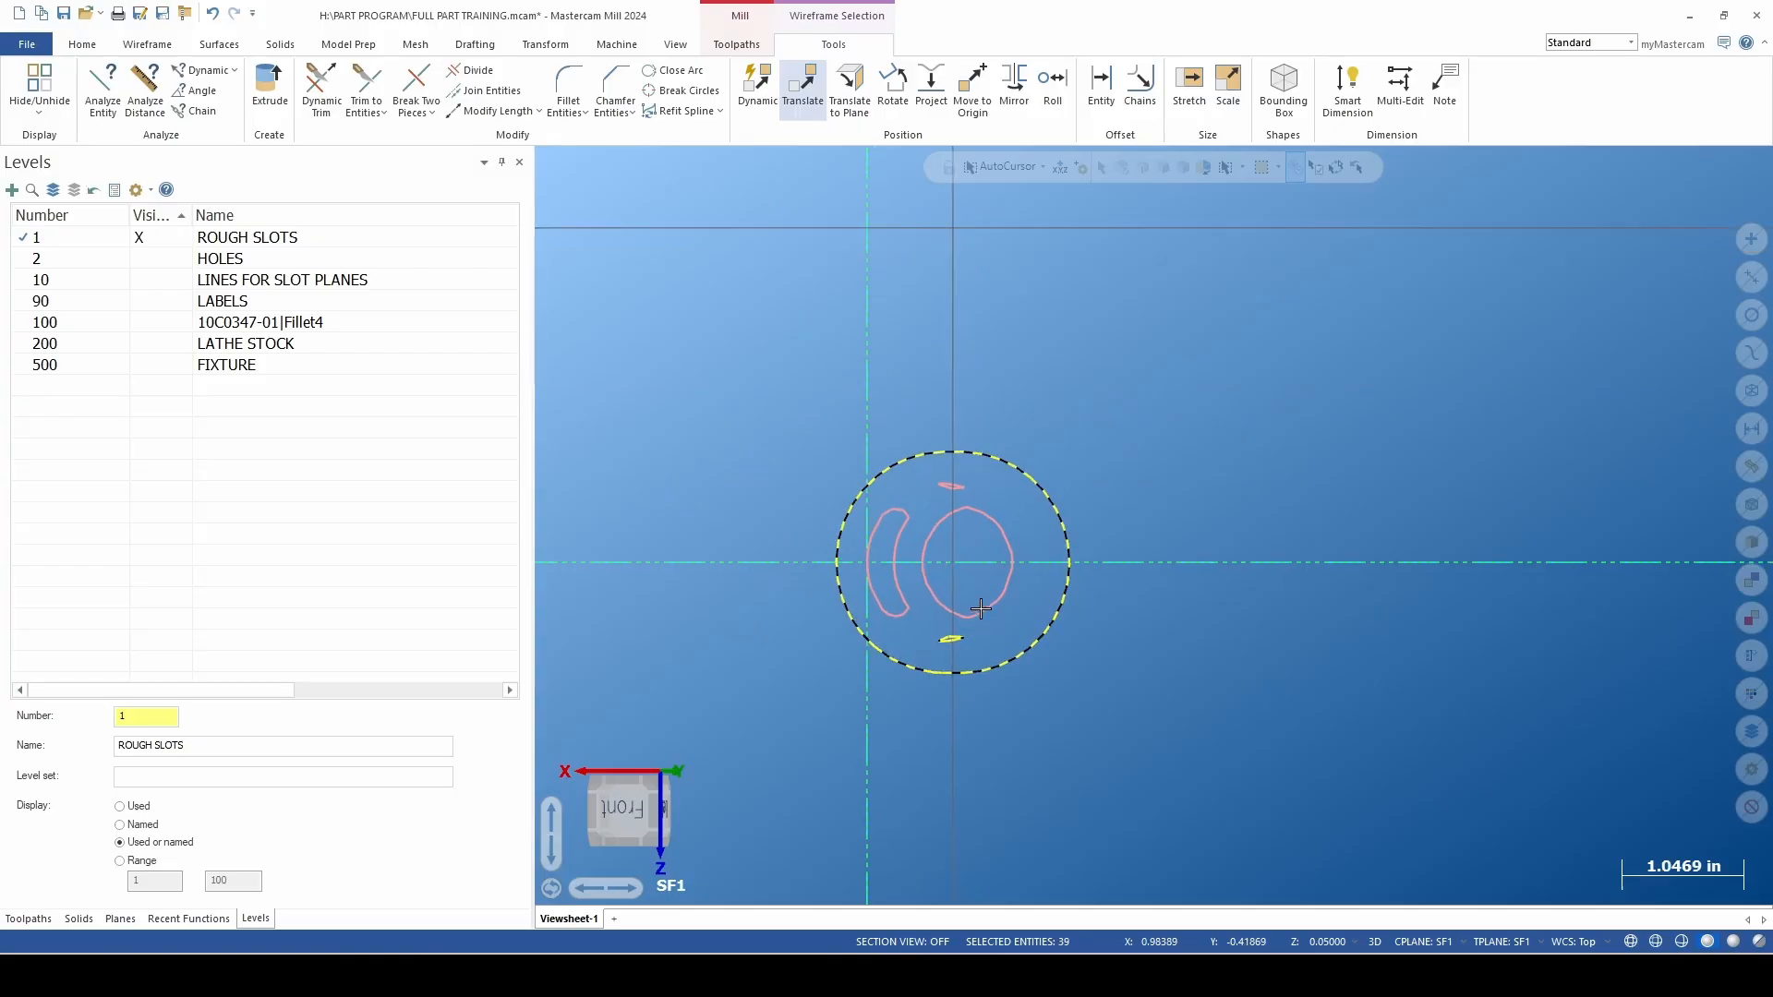
pyautogui.keyDown('shift'); pyautogui.click(942, 490); pyautogui.keyUp('shift')
pyautogui.scroll(-1, 942, 490)
pyautogui.scroll(1, 942, 495)
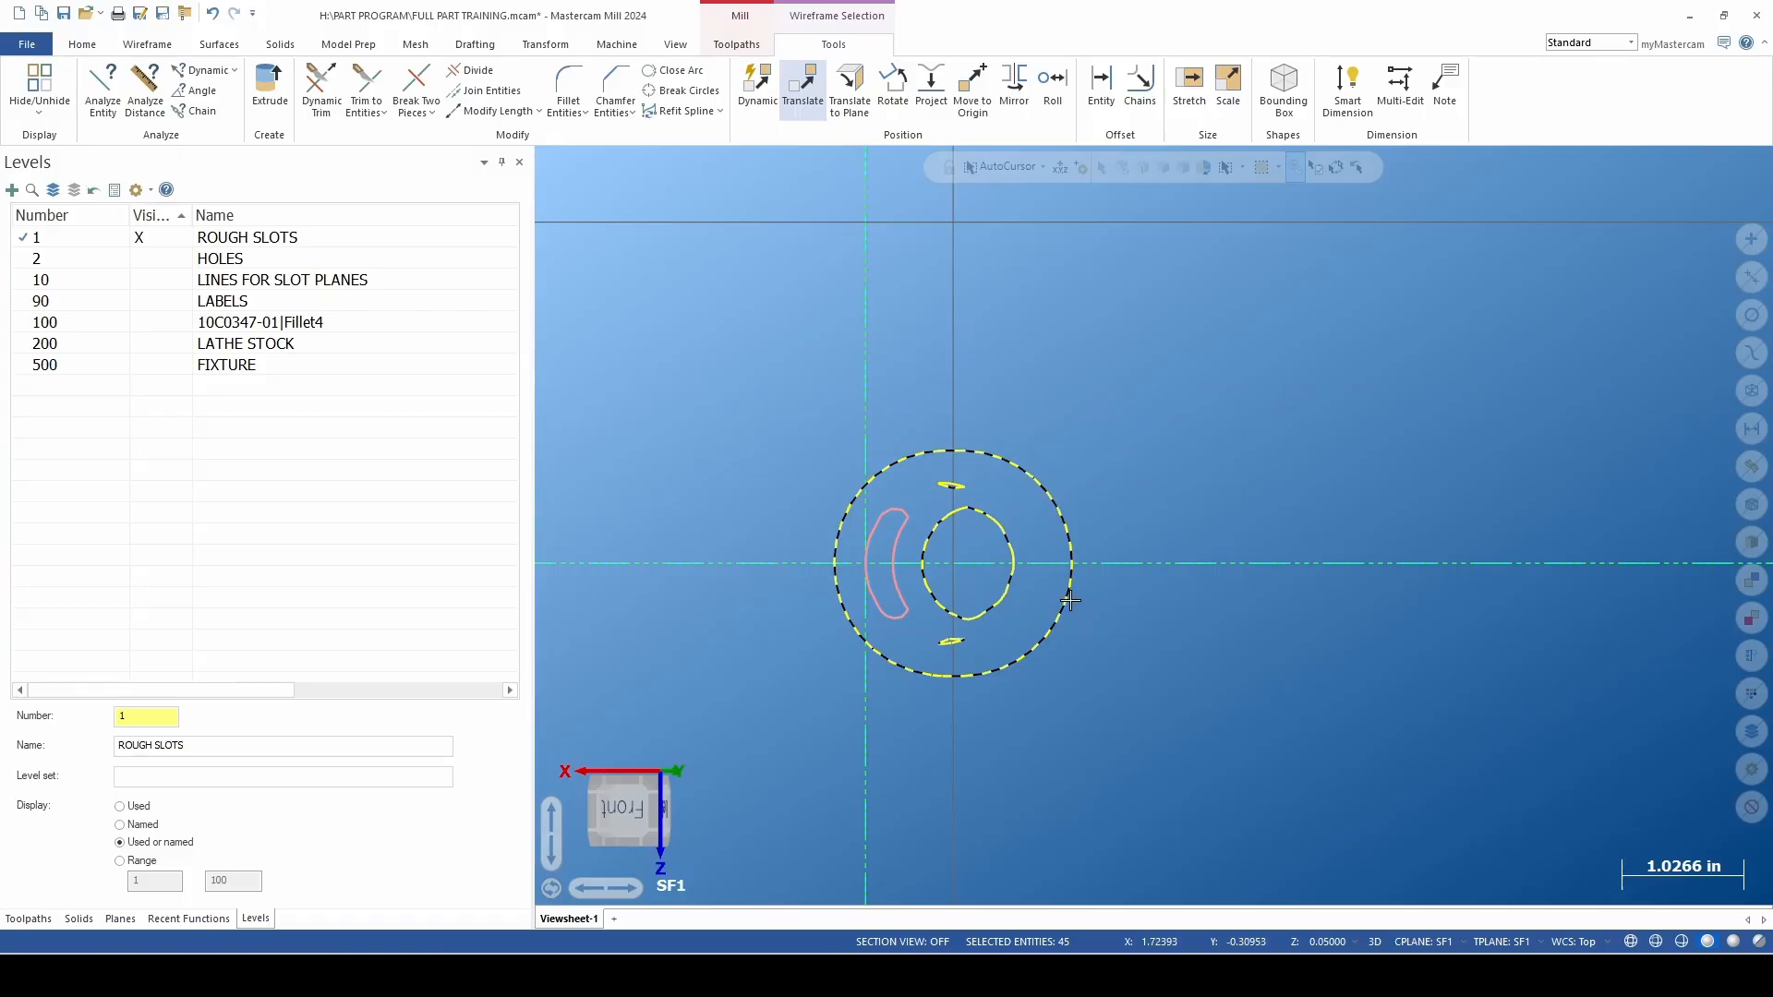
pyautogui.press('Delete')
pyautogui.scroll(3, 936, 543)
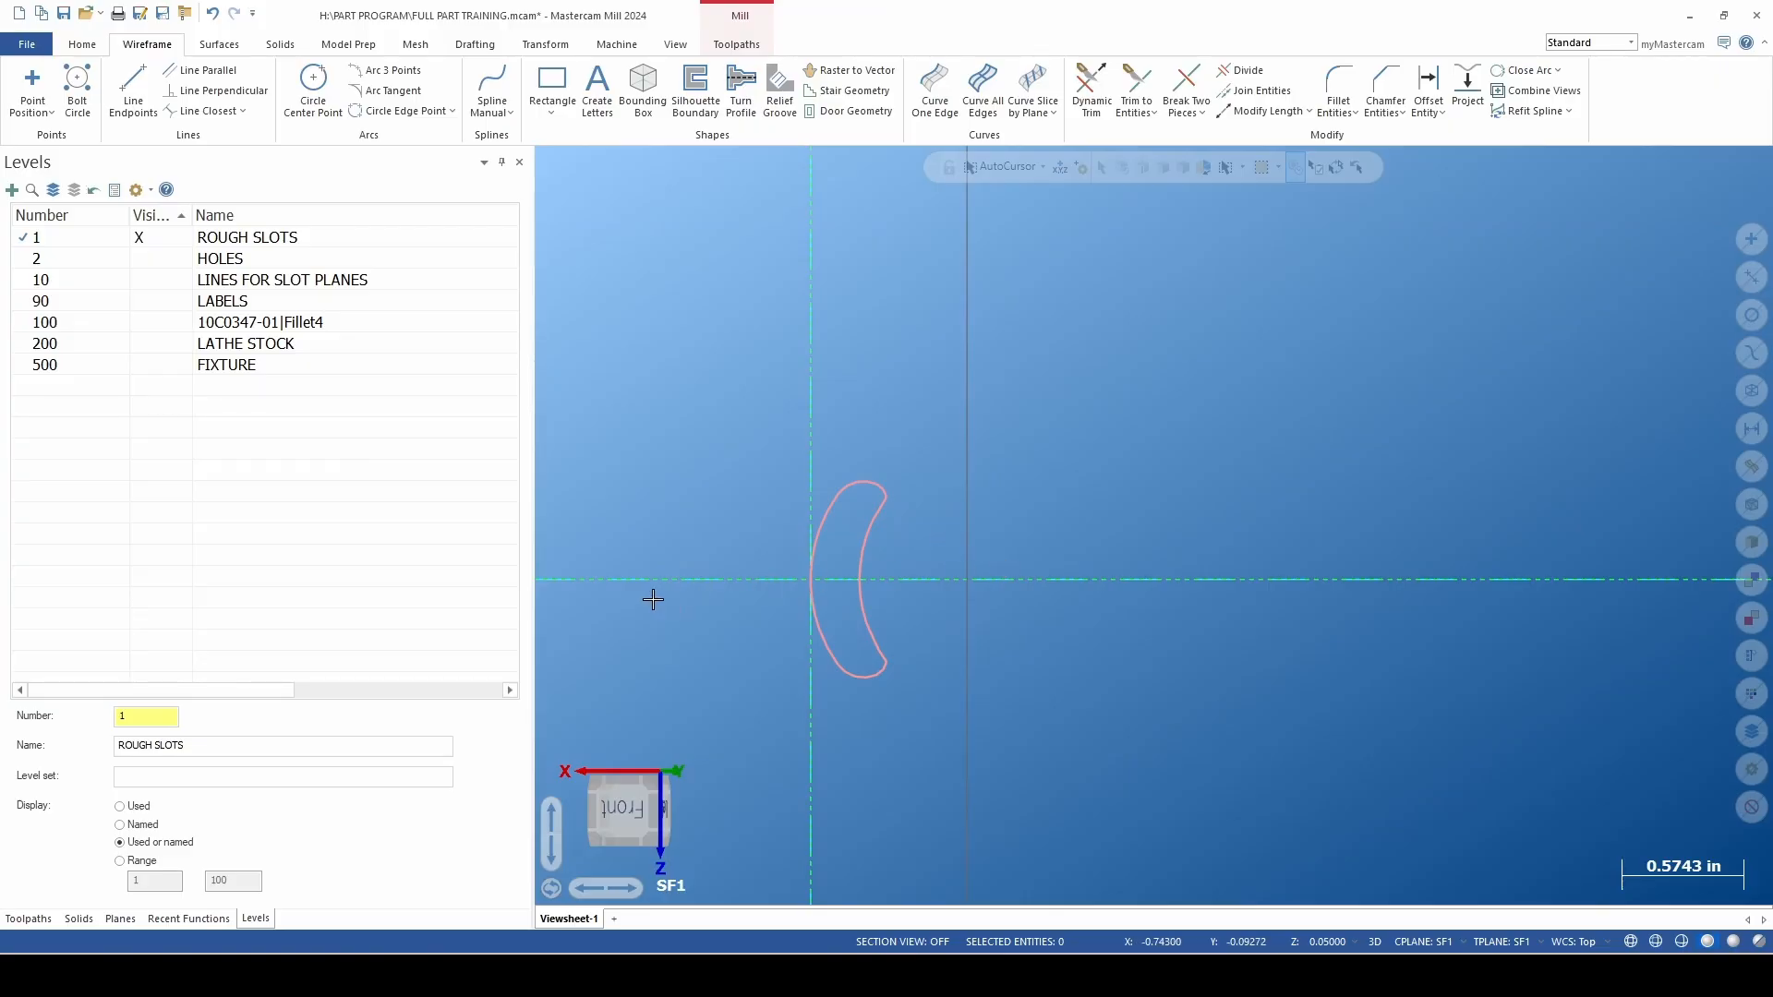
# Show level 100 with the part solid and switch to the named SF2 view.
pyautogui.click(152, 323)
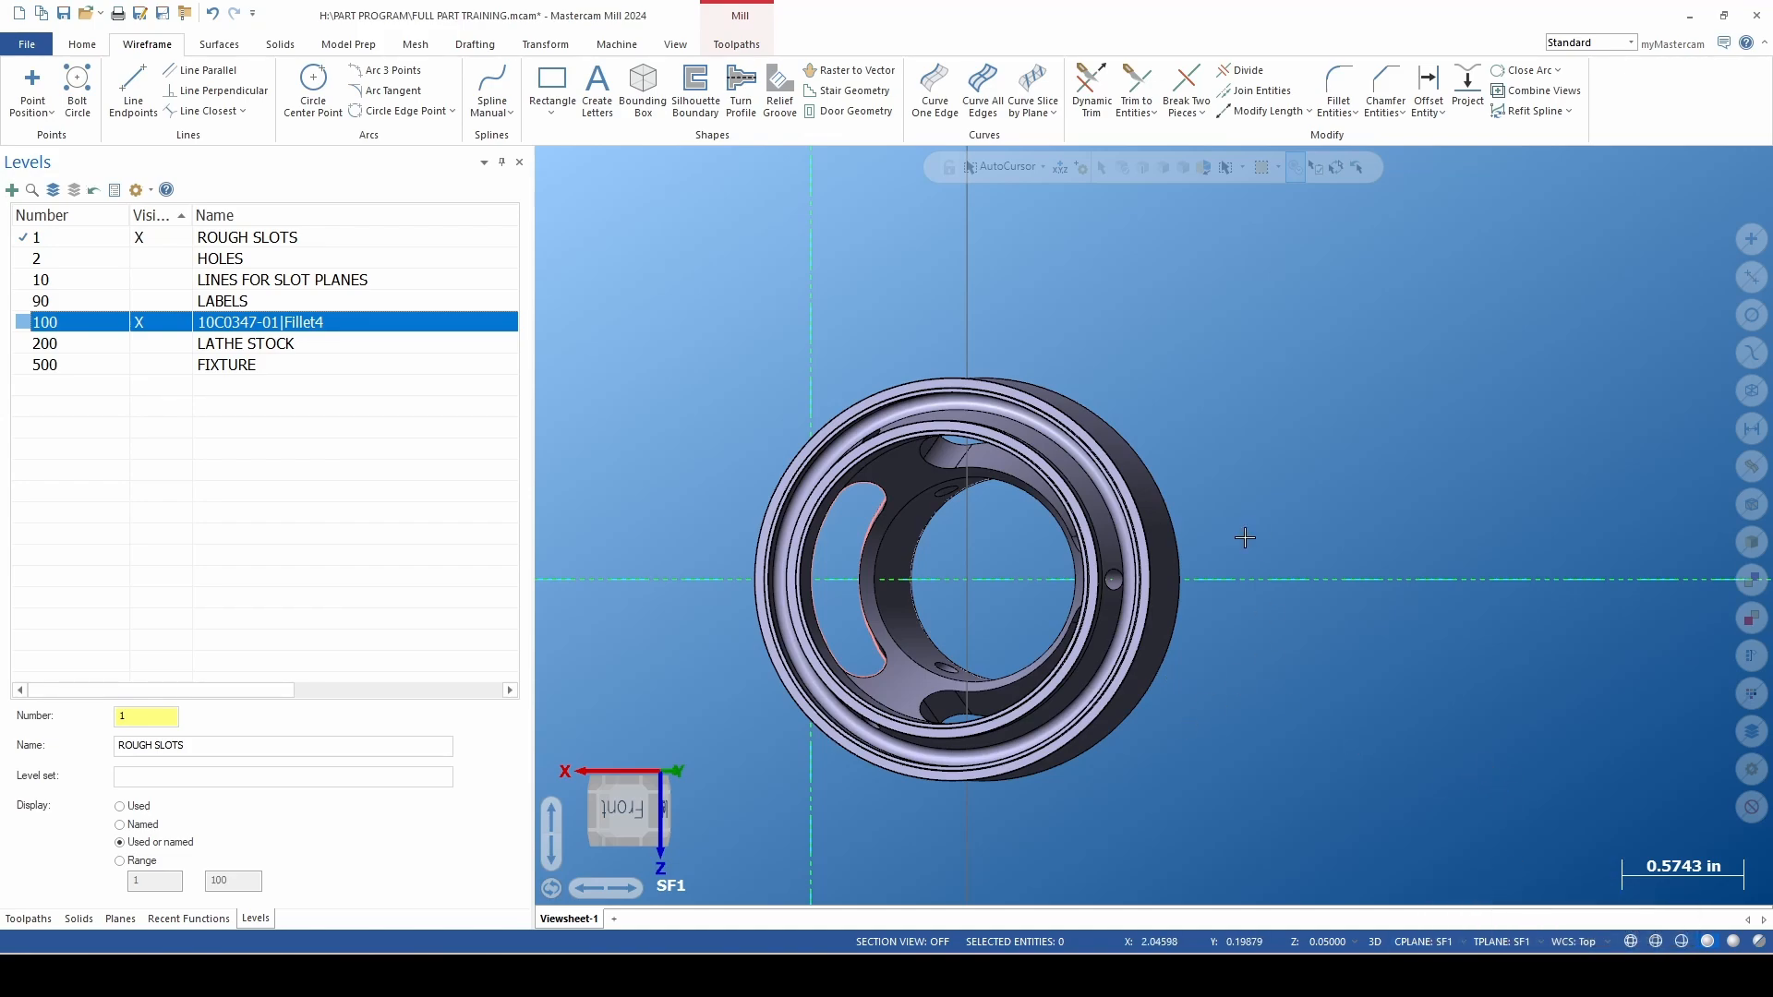
pyautogui.rightClick(1142, 355)
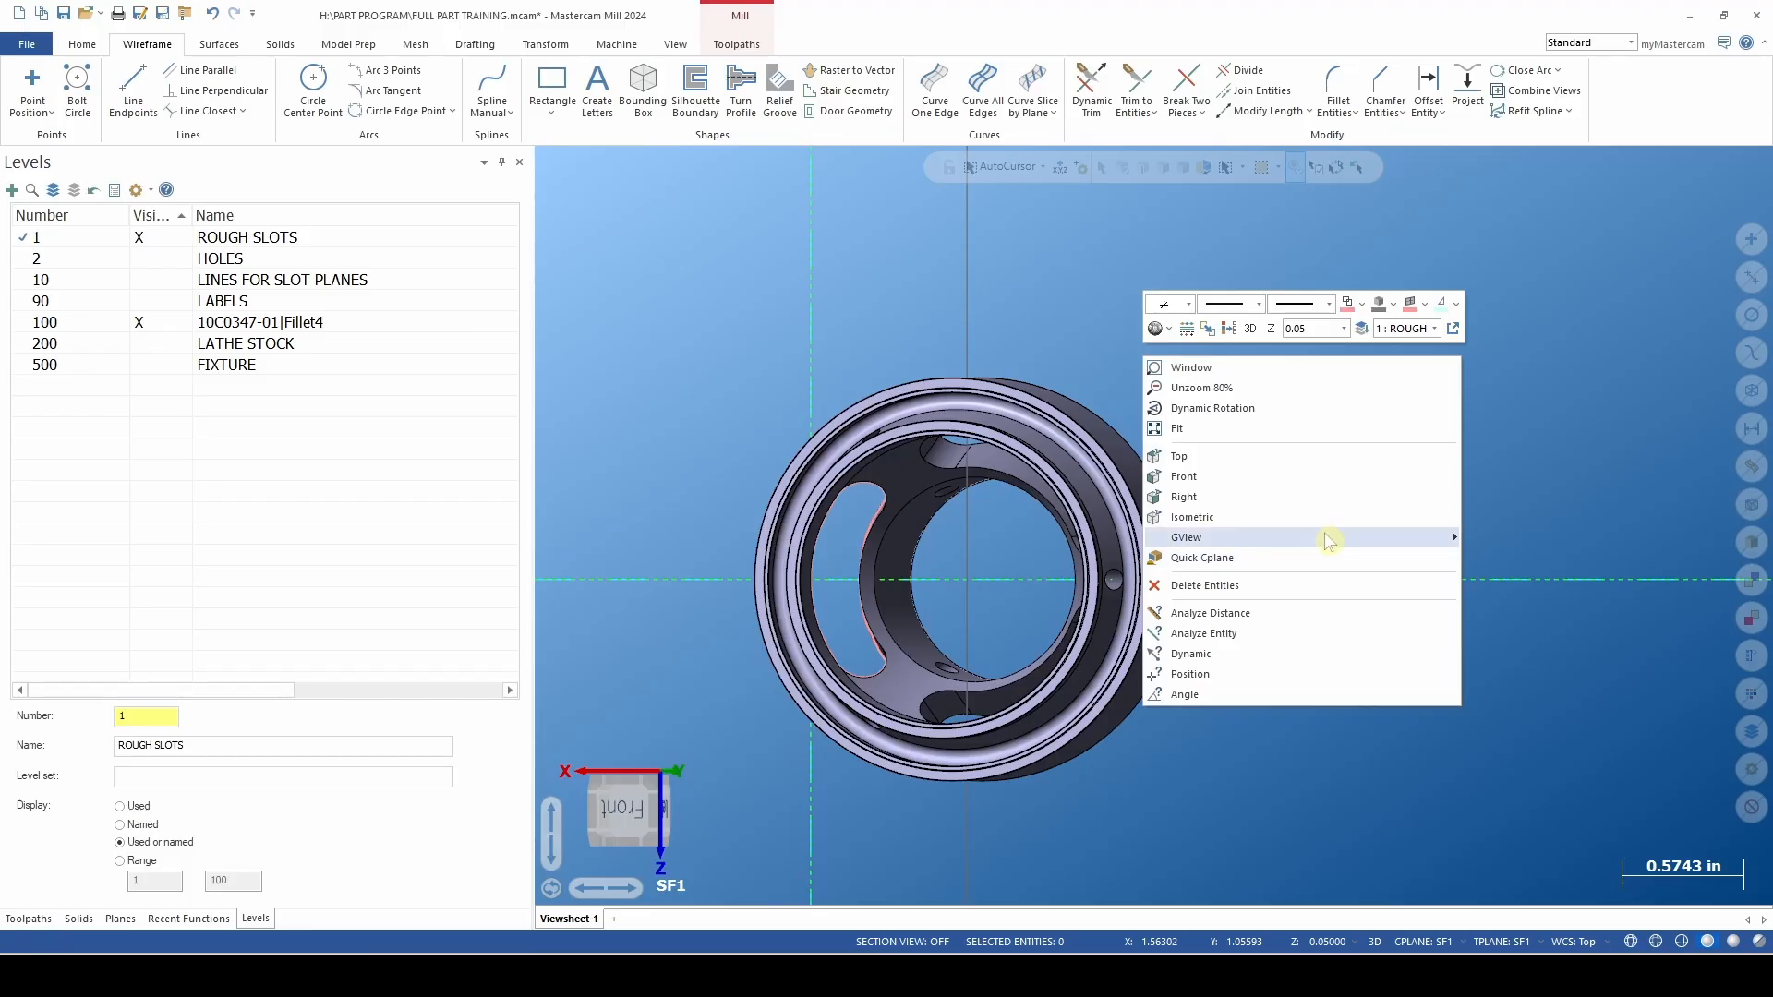
pyautogui.moveTo(1329, 538)
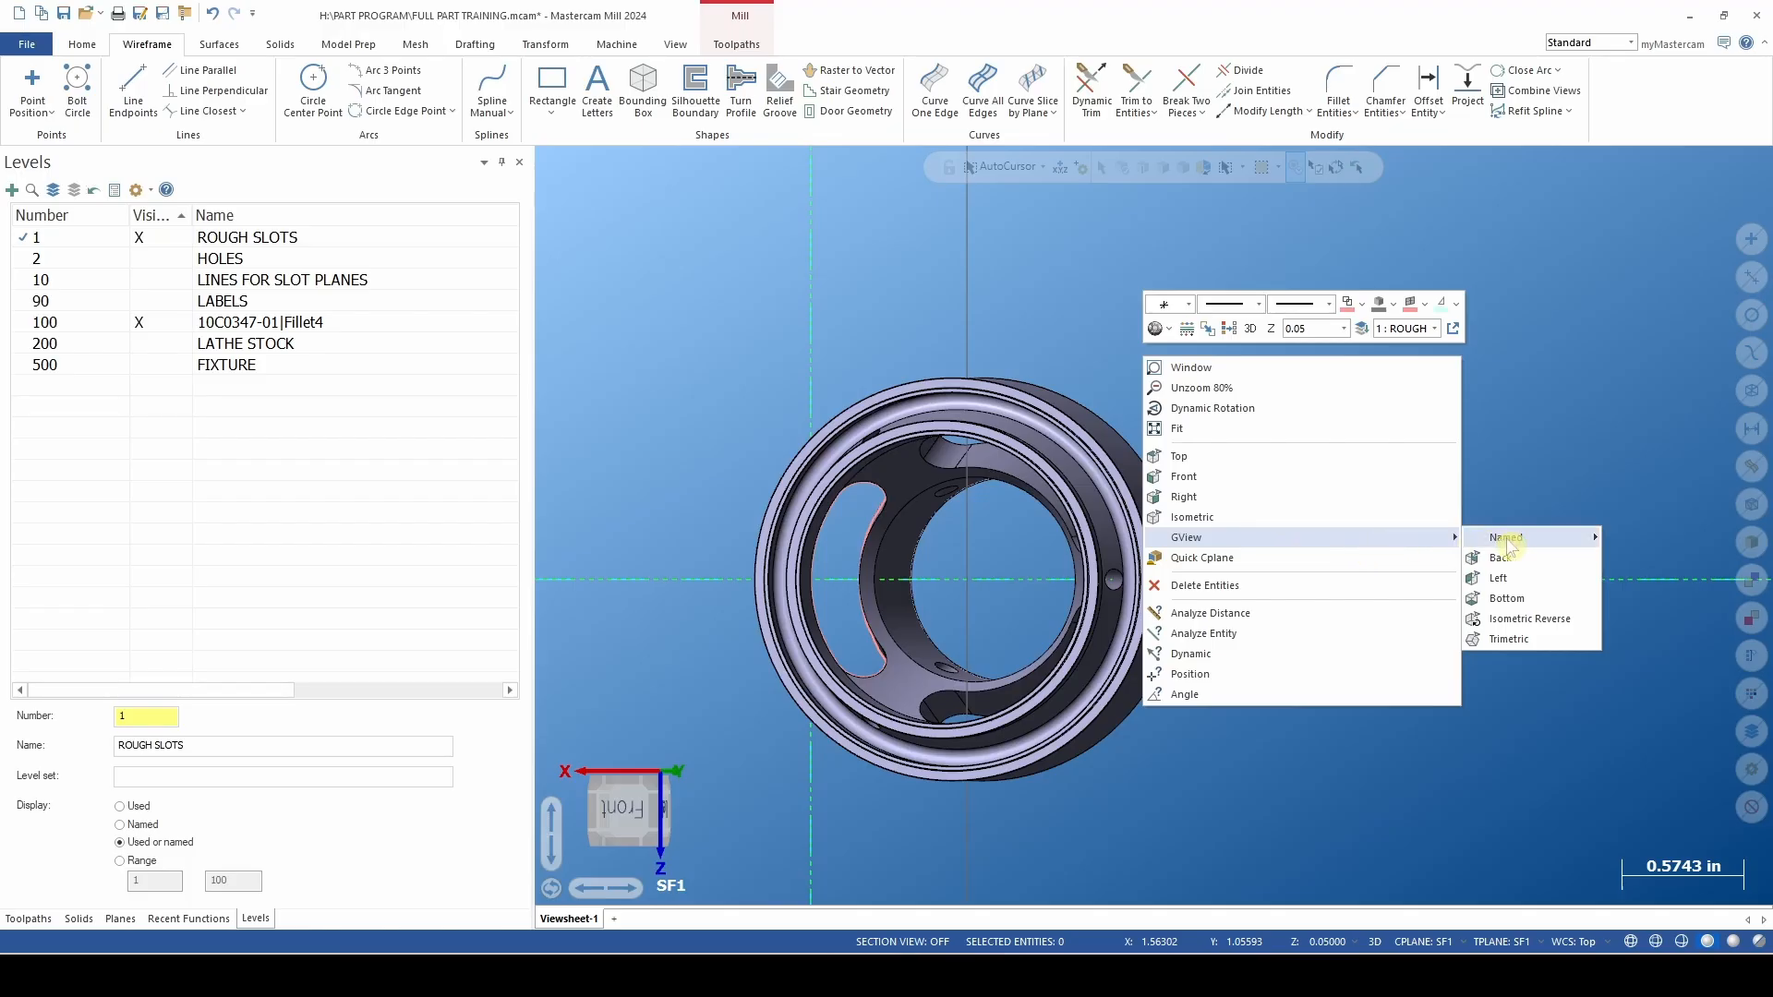
pyautogui.moveTo(1500, 540)
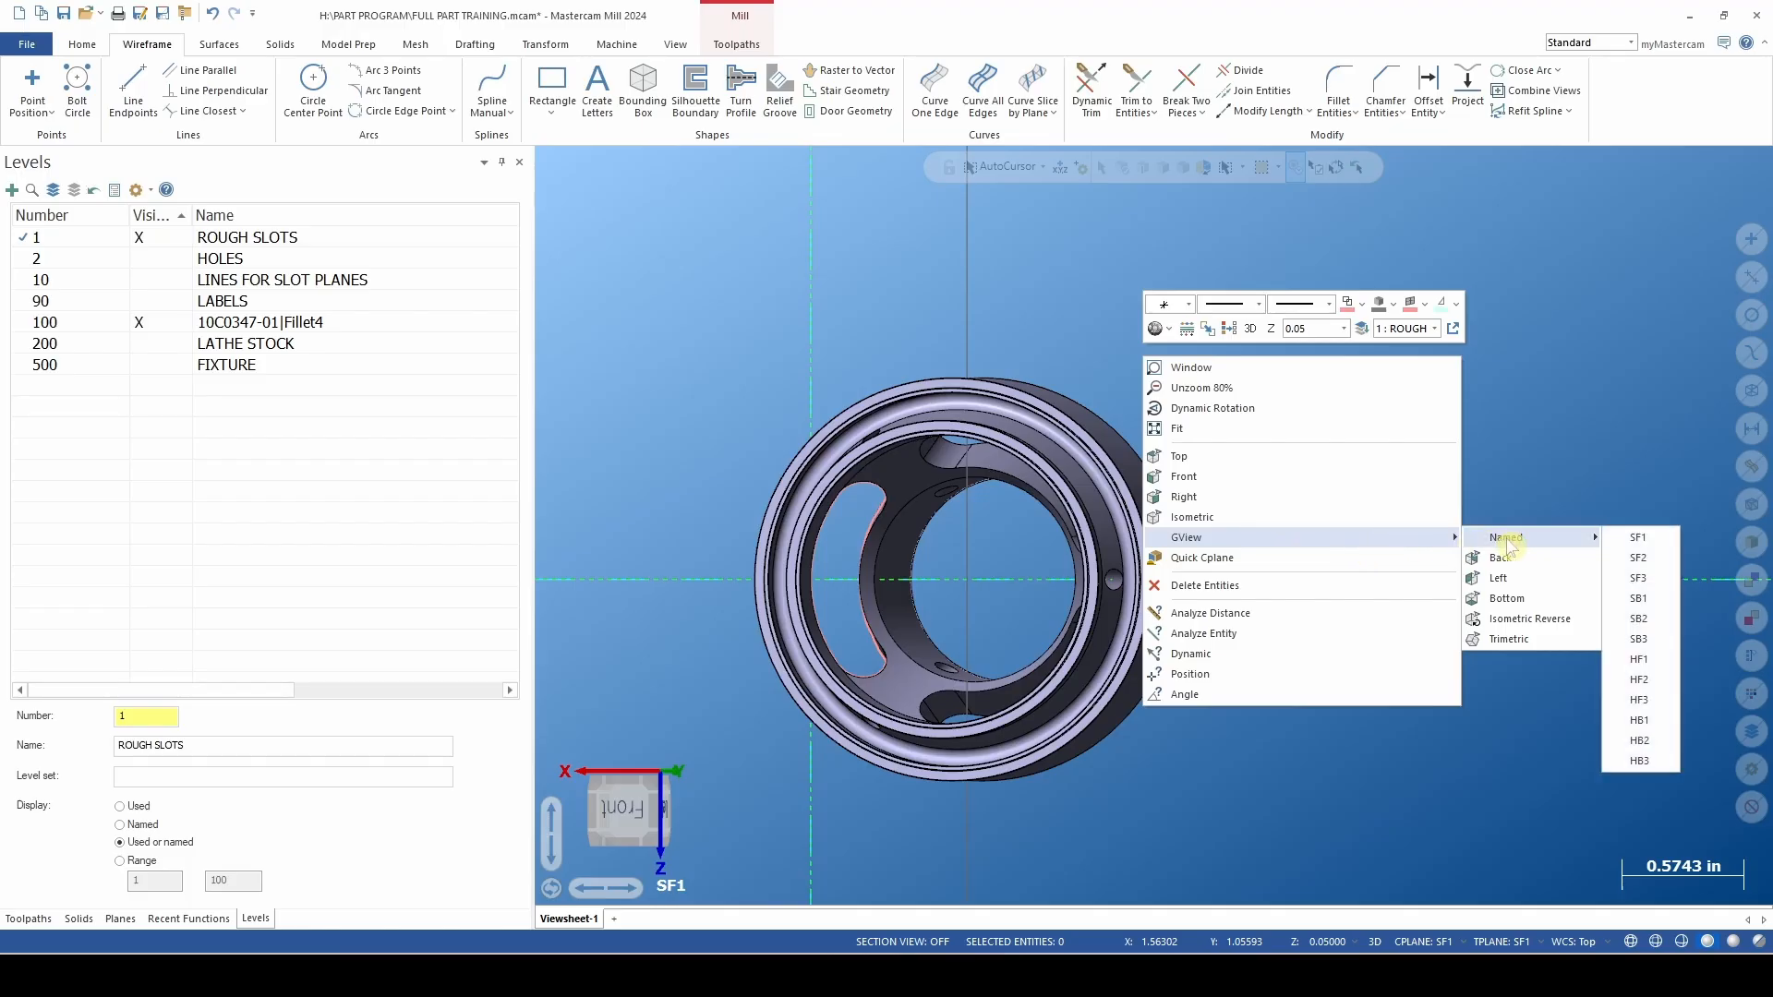
pyautogui.click(1639, 558)
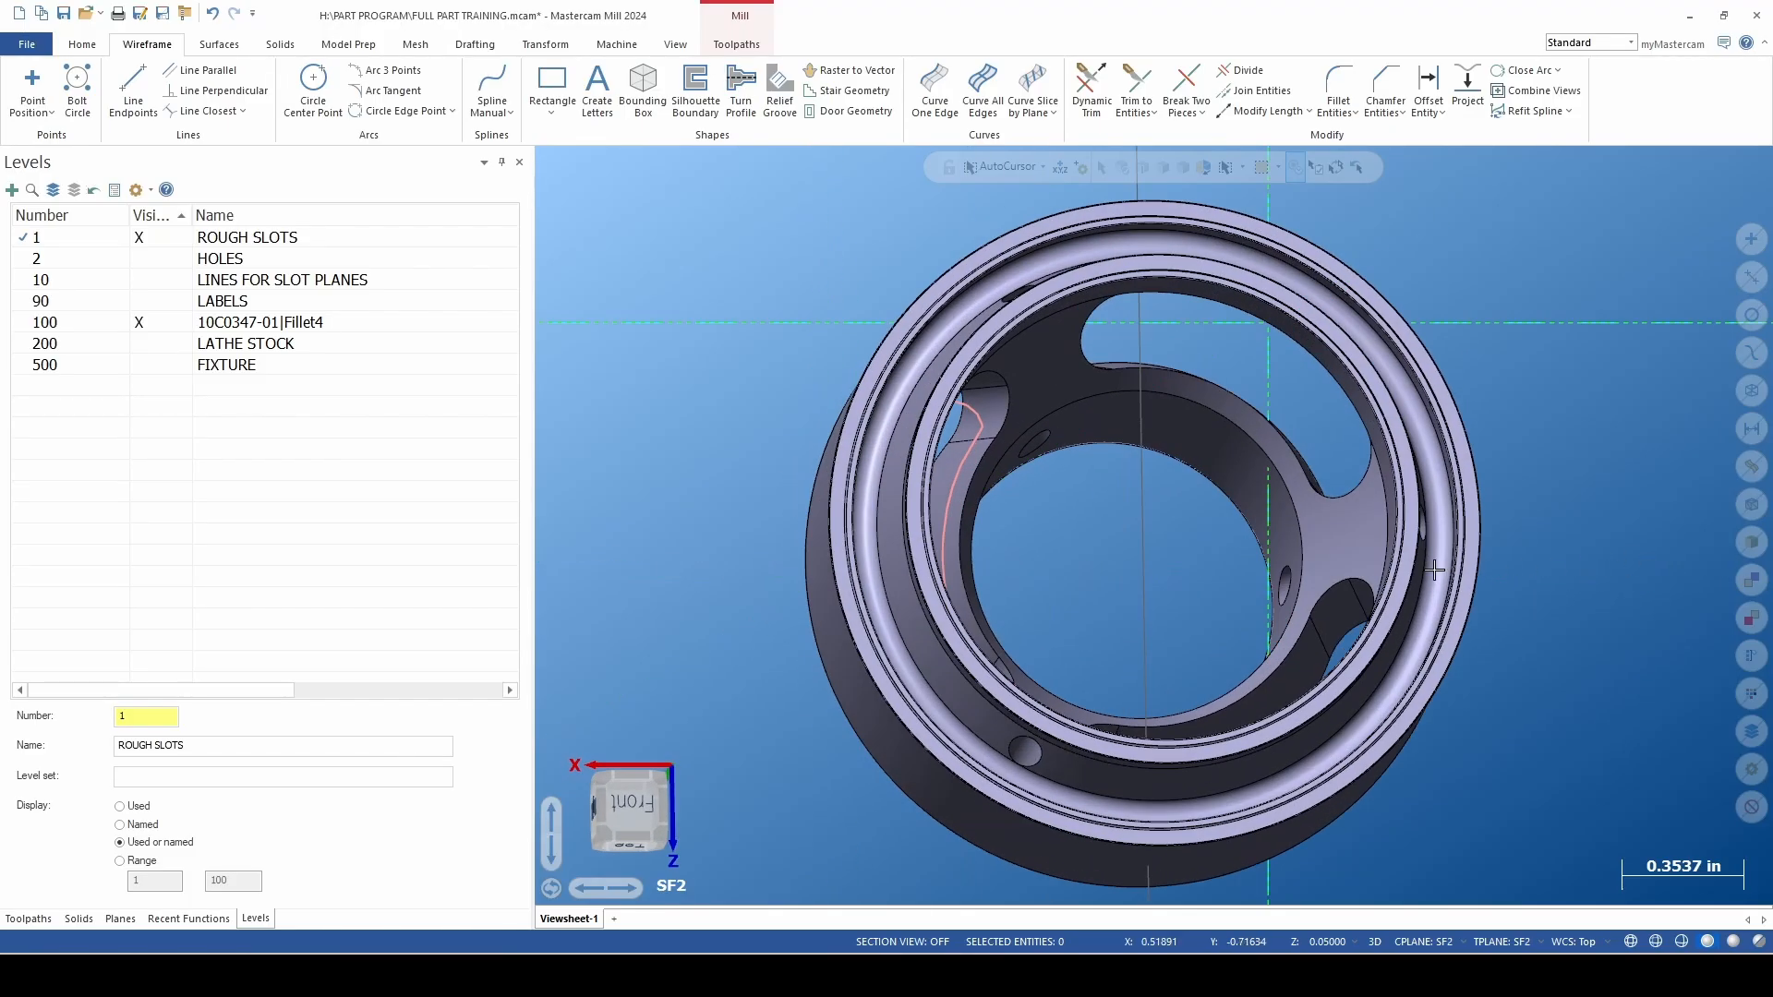
# Create a silhouette boundary of the solid body in the SF2 plane with 0.001 tolerances and arc fit.
pyautogui.click(697, 92)
pyautogui.click(1016, 249)
pyautogui.click(1036, 209)
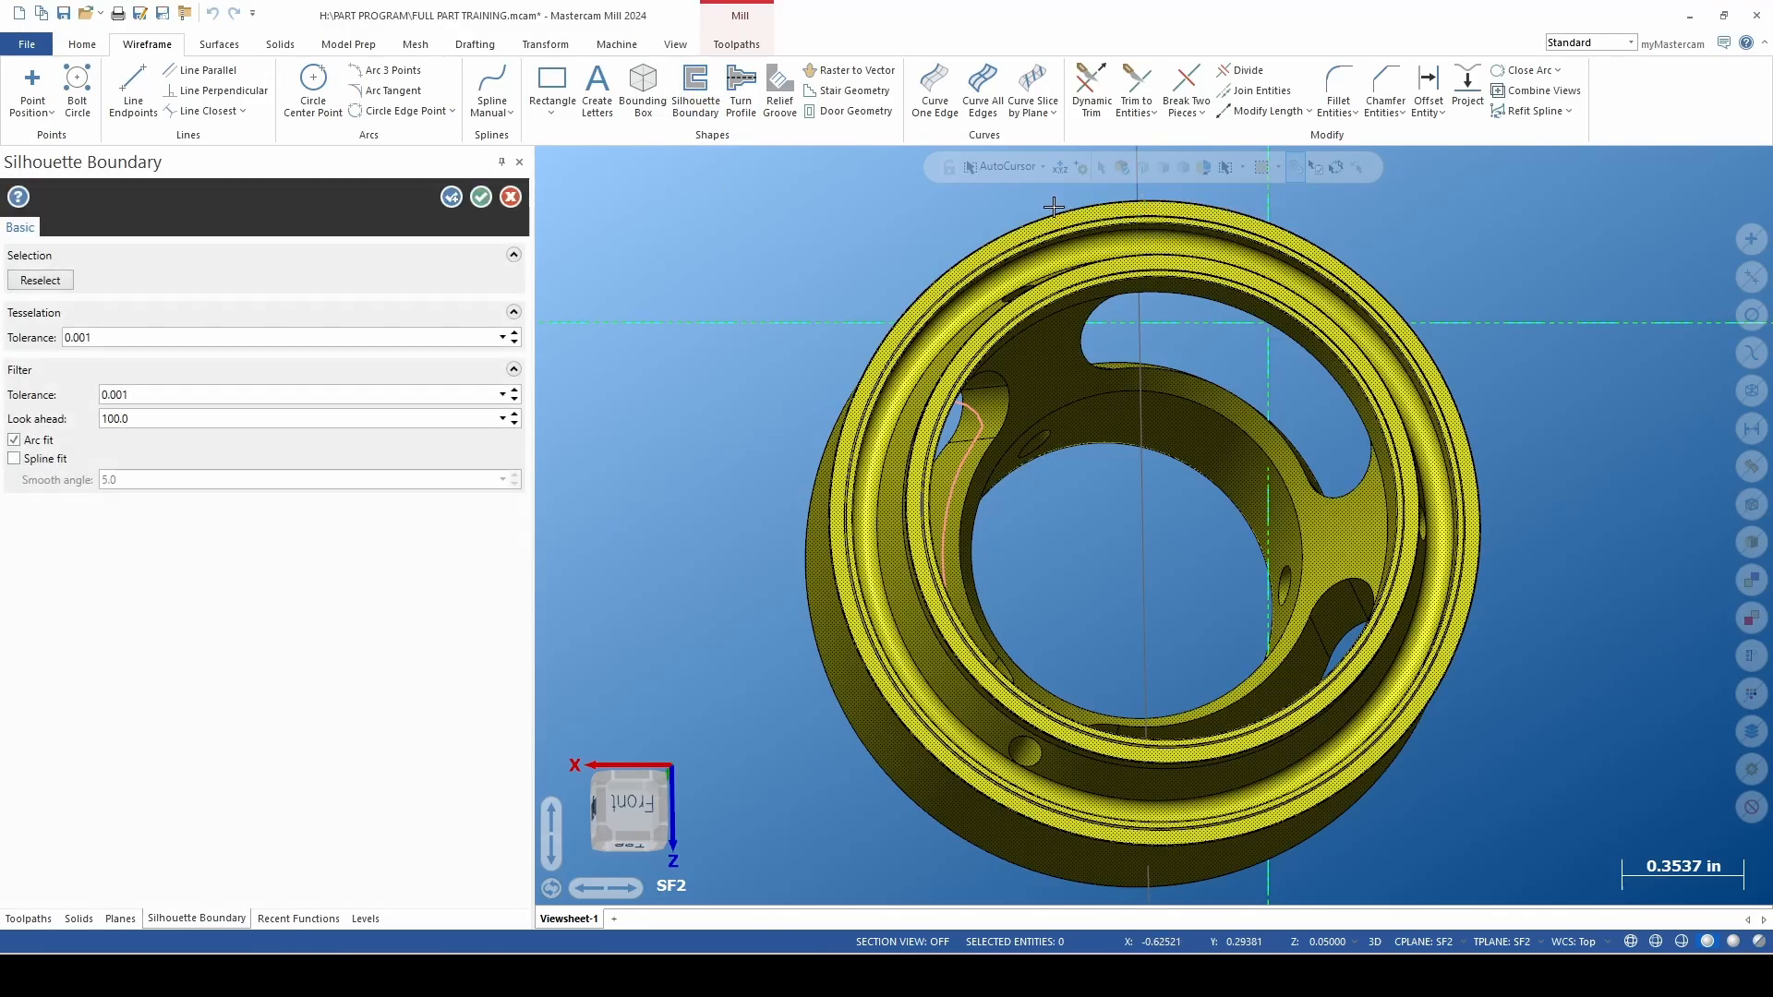
pyautogui.click(480, 198)
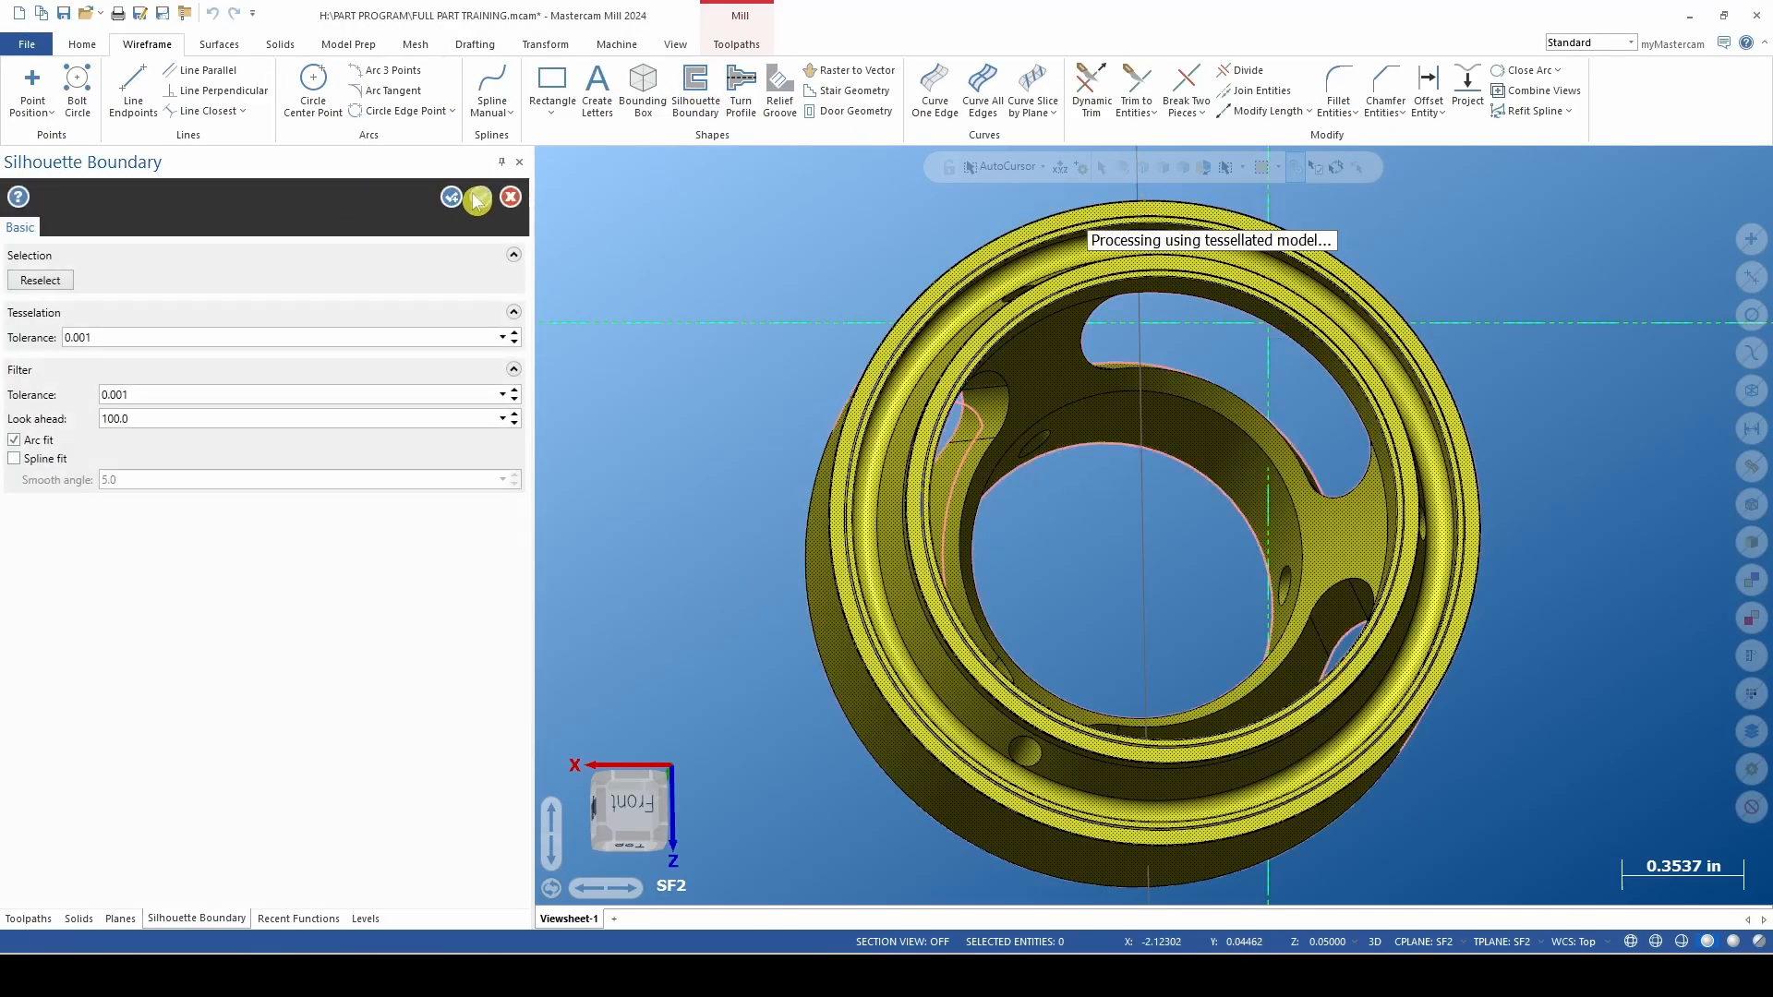
# Switch to the named SF3 view and create a silhouette boundary of the solid body with 0.001 tolerances and arc fit.
pyautogui.rightClick(716, 352)
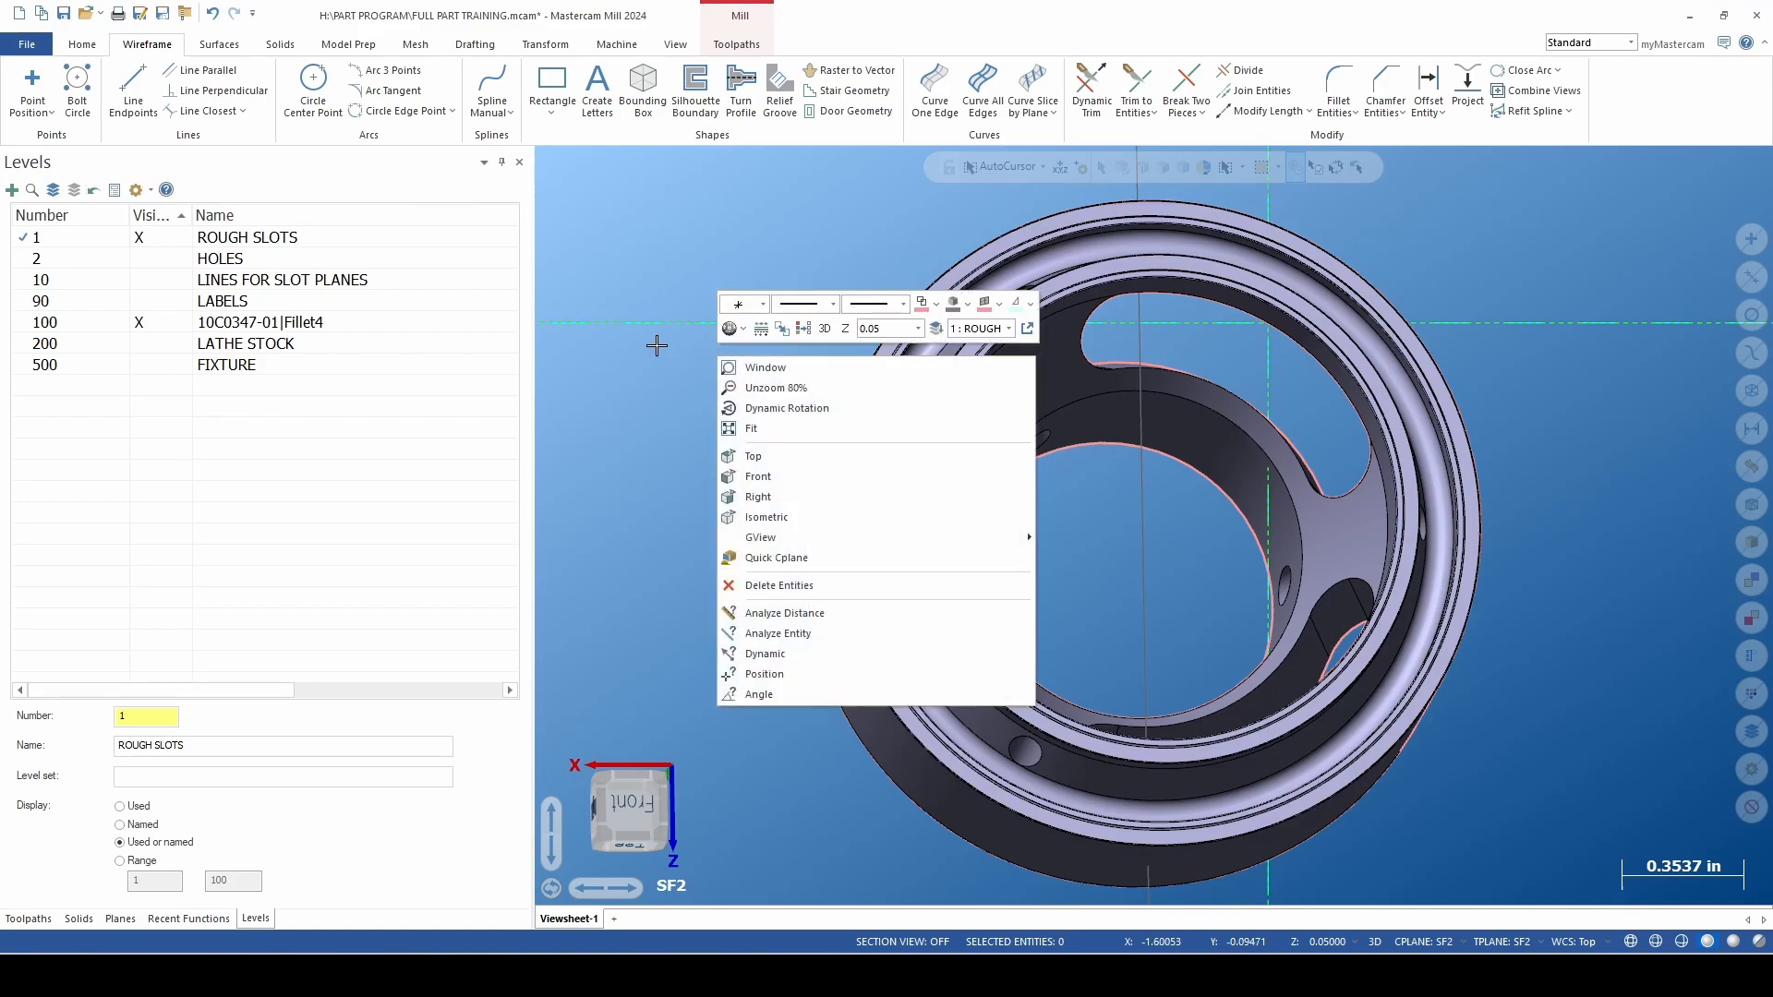
pyautogui.moveTo(845, 545)
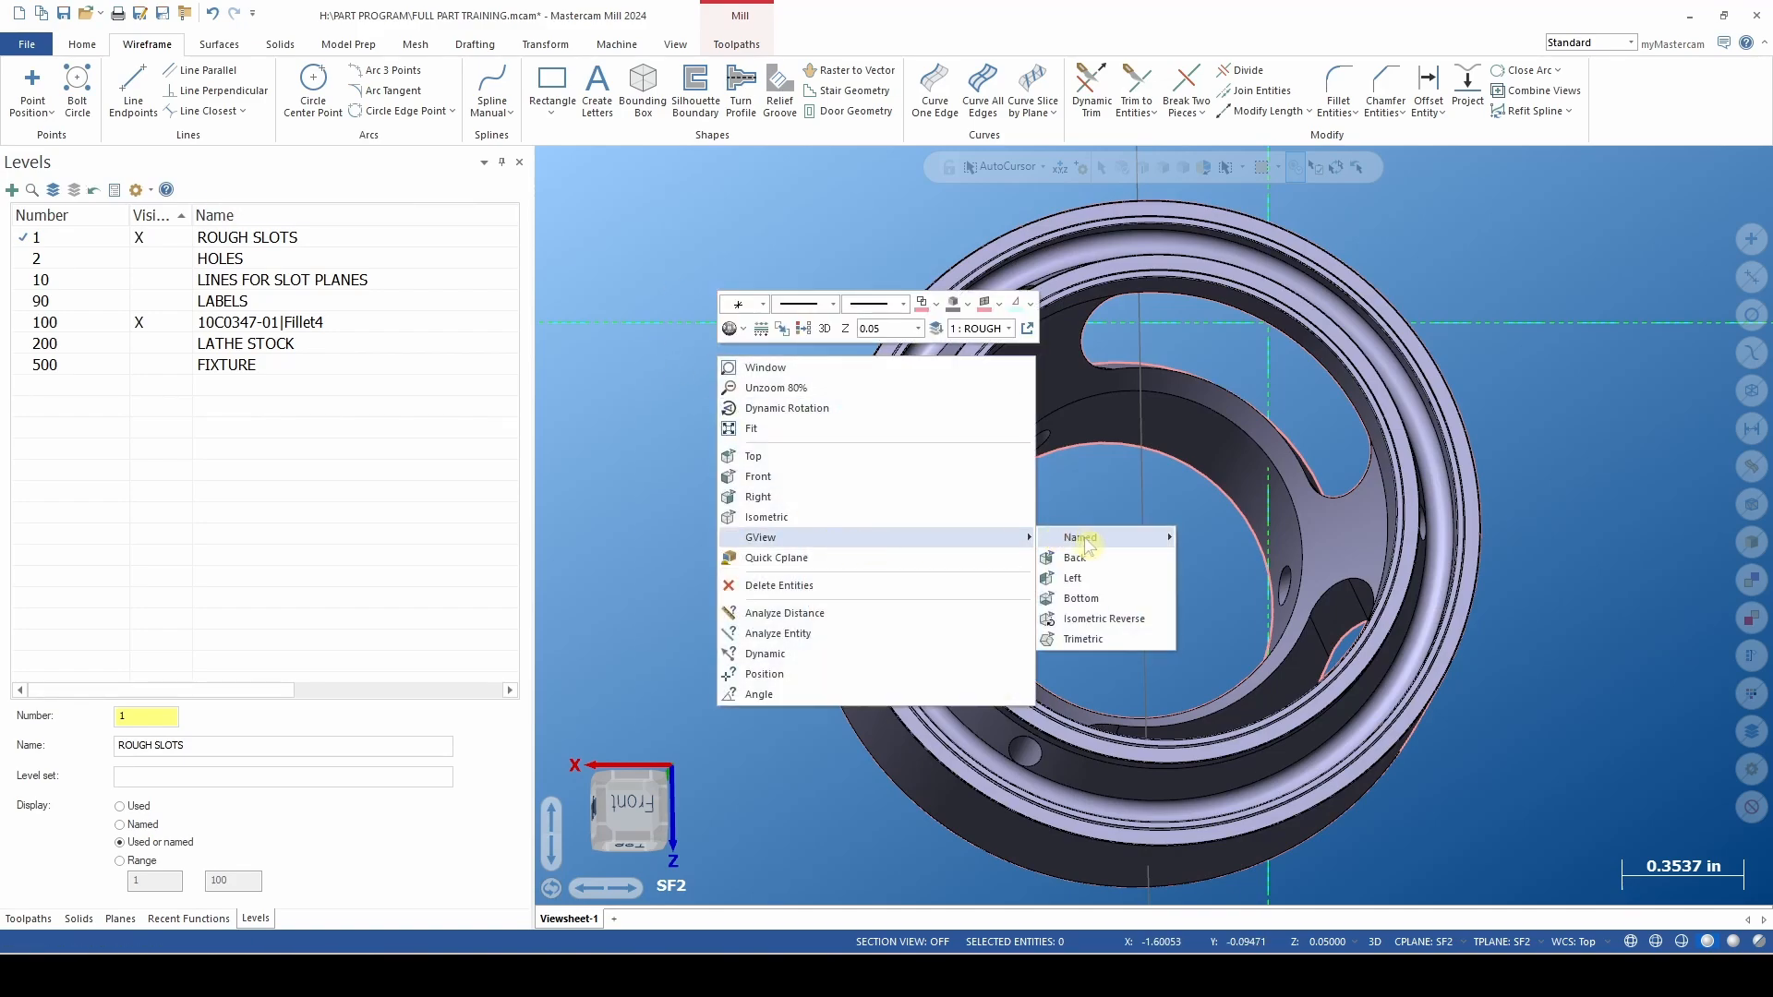
pyautogui.moveTo(1090, 544)
pyautogui.click(1212, 578)
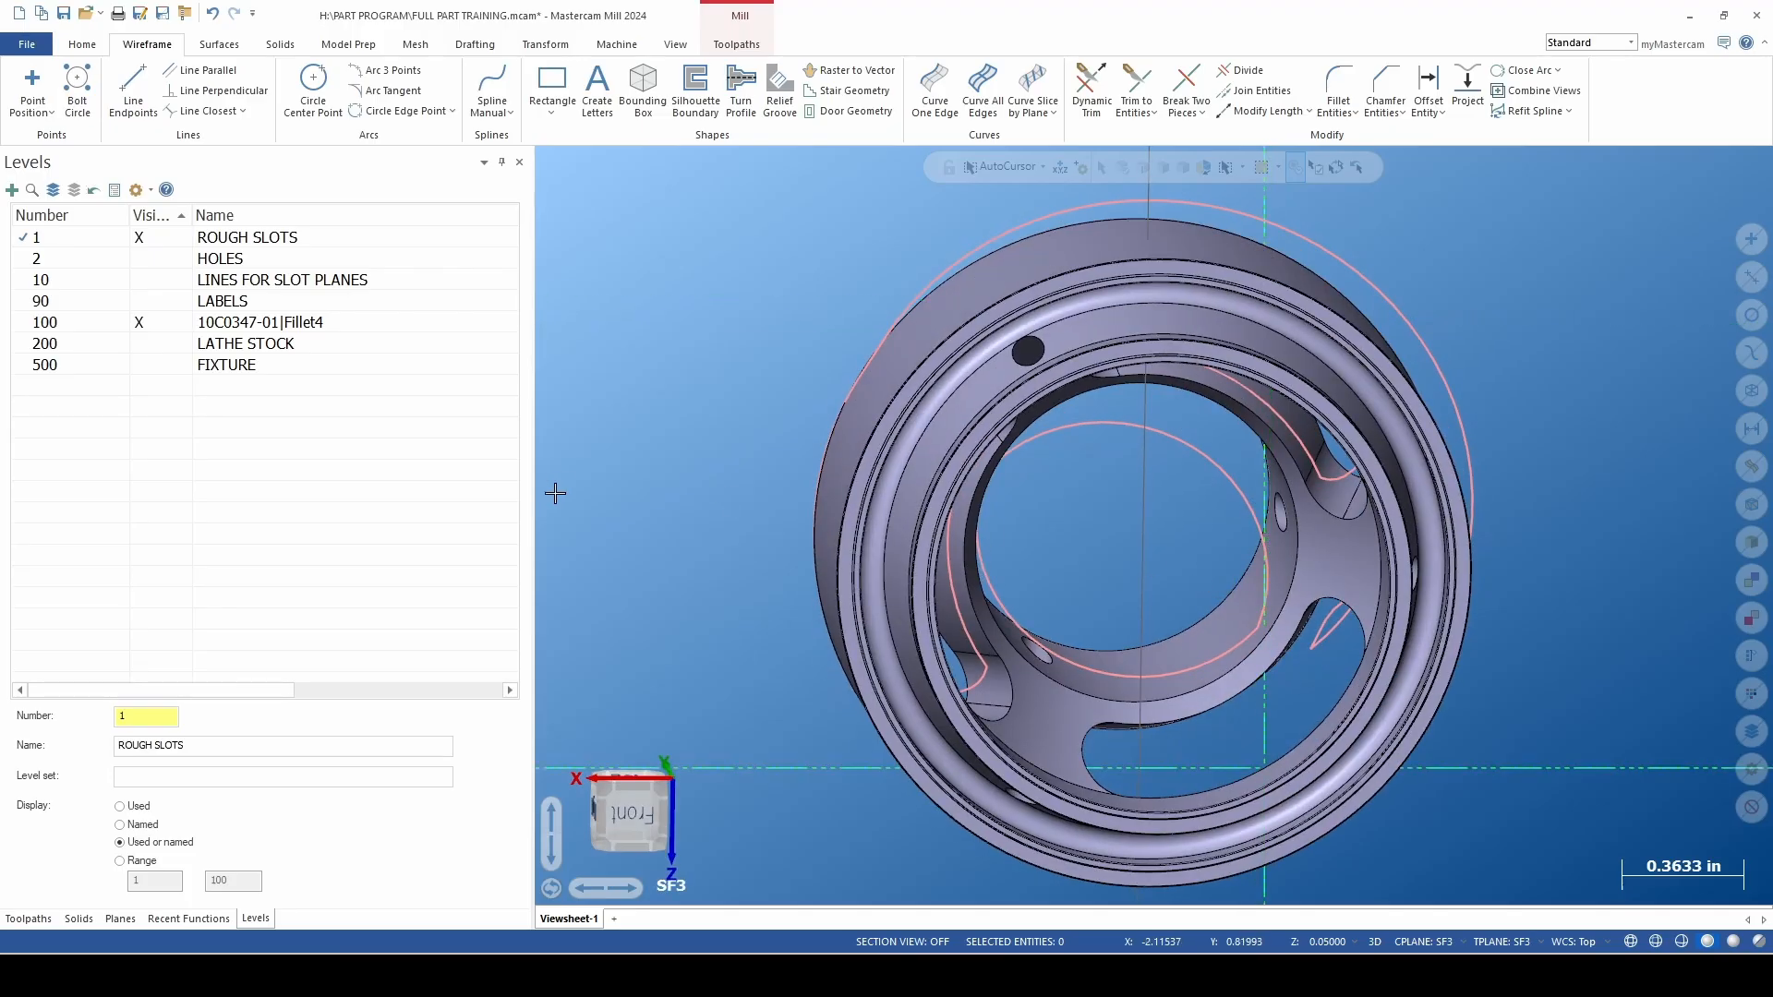
pyautogui.click(695, 93)
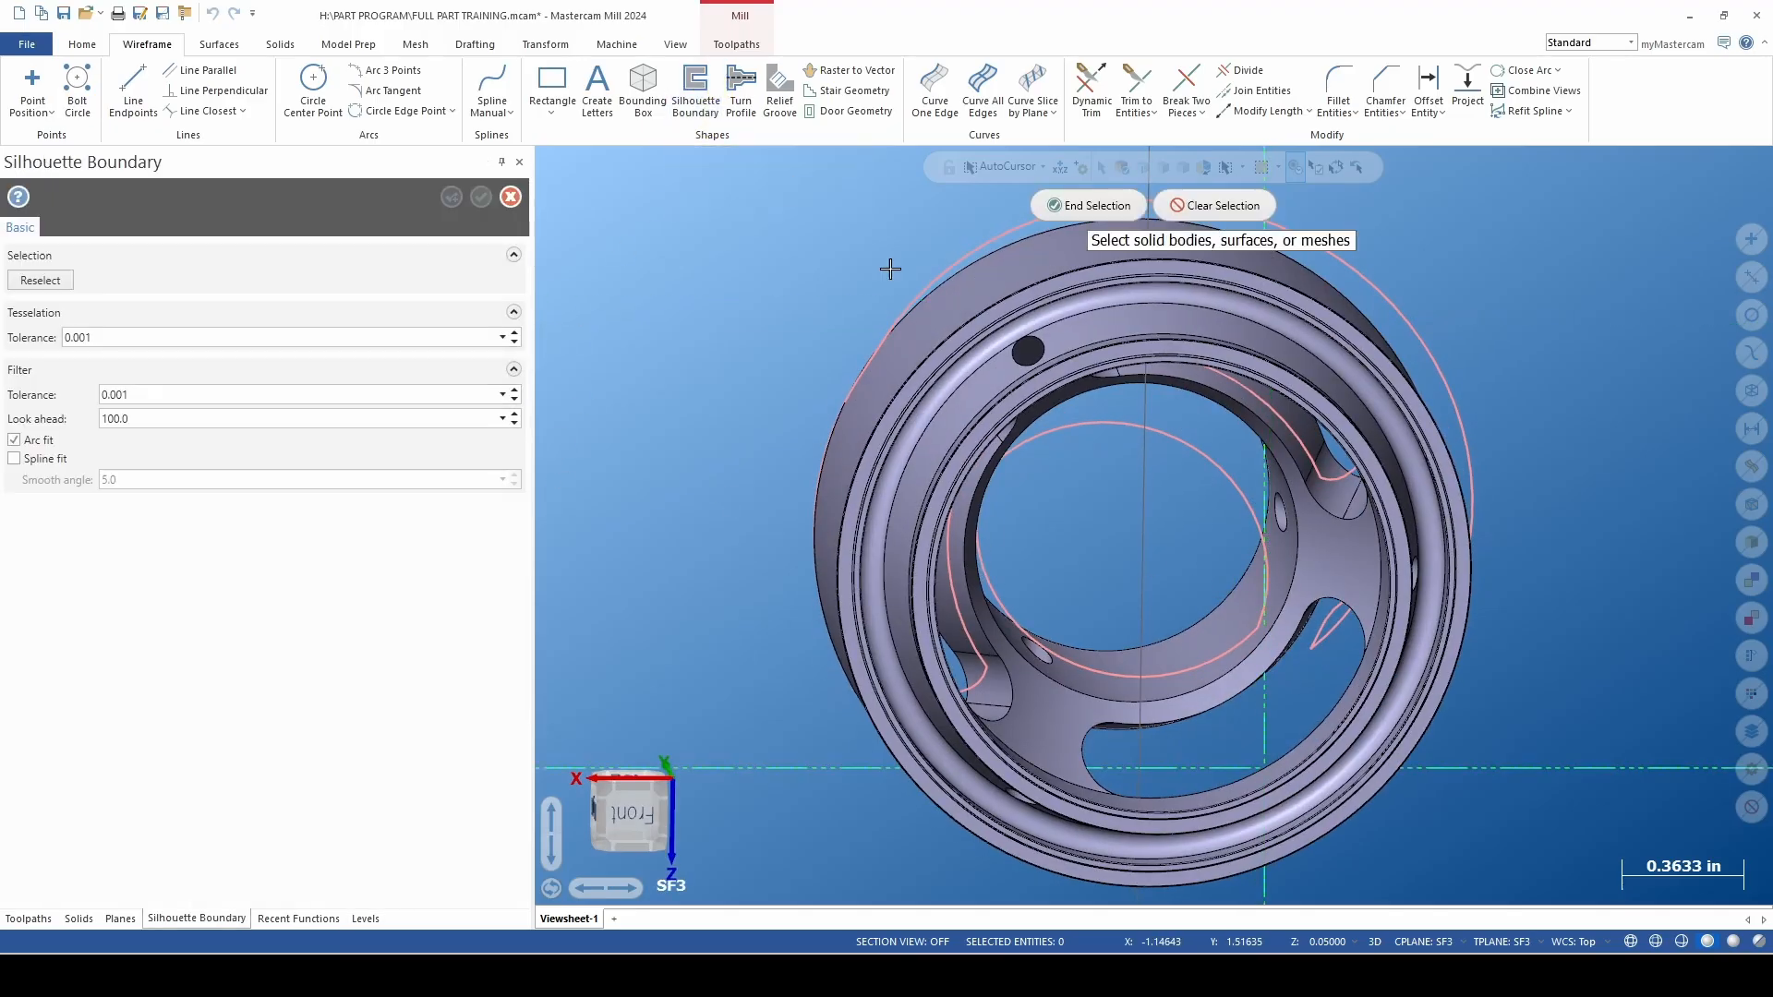
pyautogui.click(1090, 205)
pyautogui.click(476, 195)
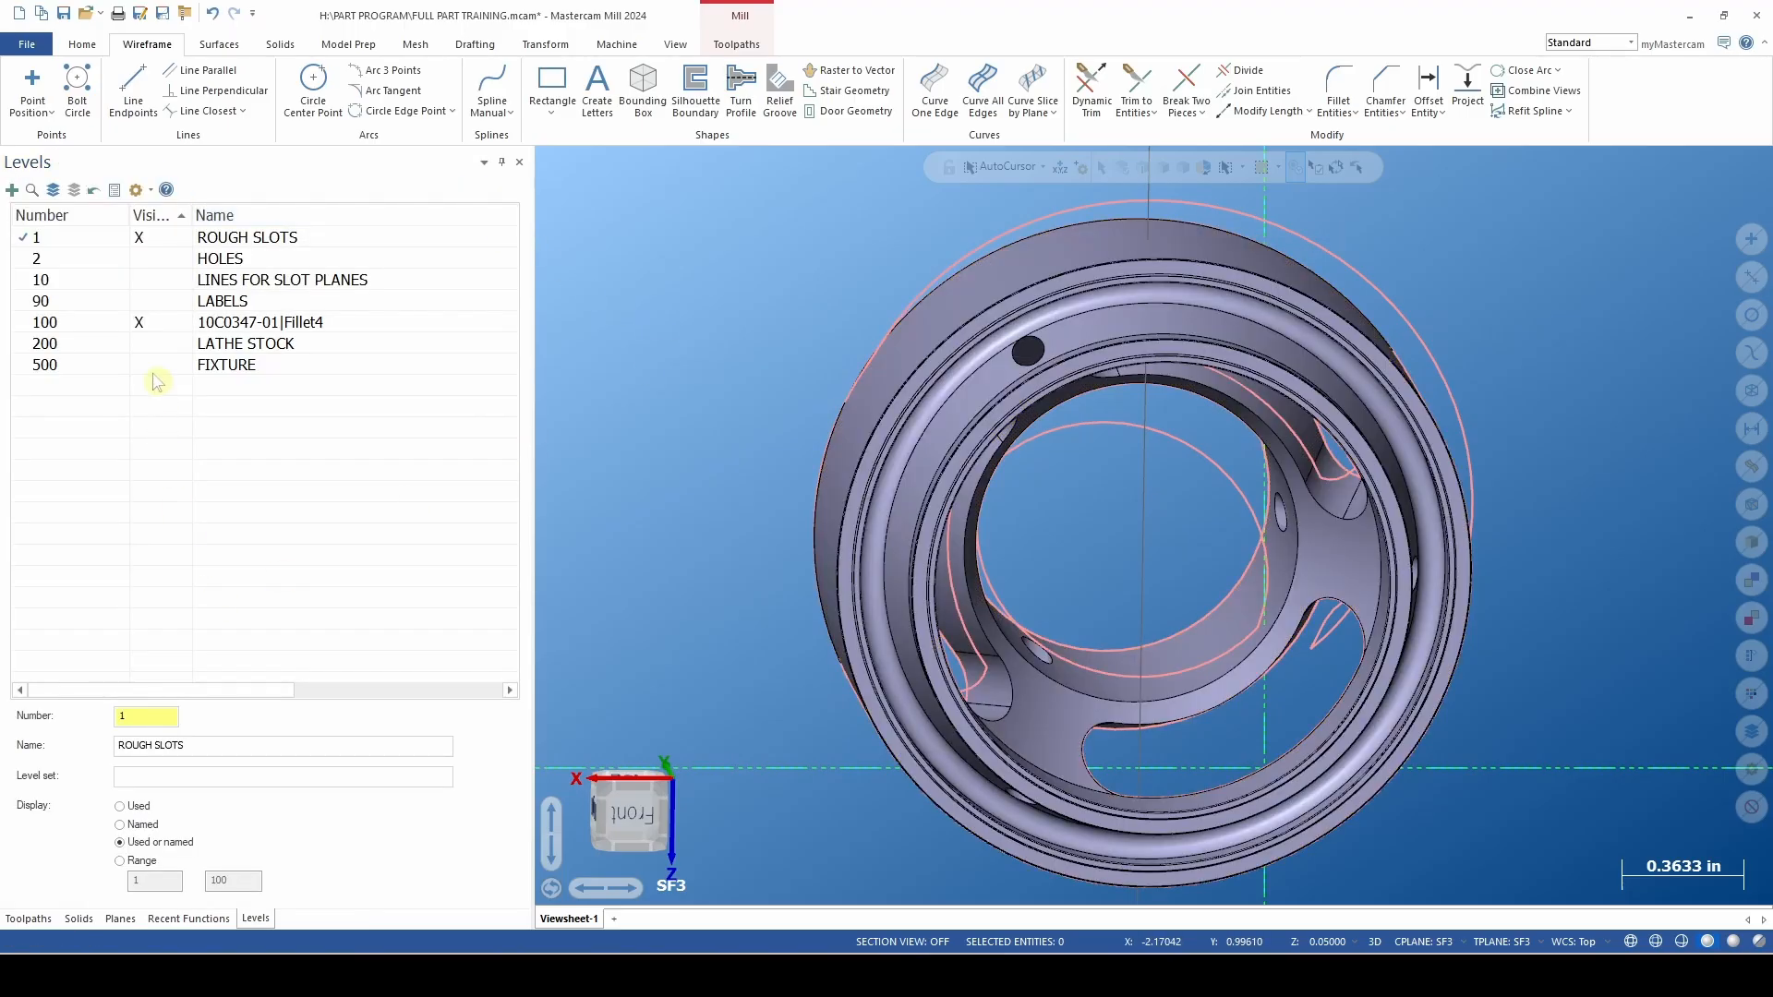
# Hide level 100 with the part solid to expose the SF2 and SF3 silhouette curves.
pyautogui.click(167, 323)
pyautogui.scroll(-3, 720, 434)
pyautogui.scroll(2, 729, 617)
pyautogui.moveTo(732, 626); pyautogui.dragTo(735, 570, button='middle')
pyautogui.scroll(2, 762, 573)
pyautogui.scroll(-3, 822, 462)
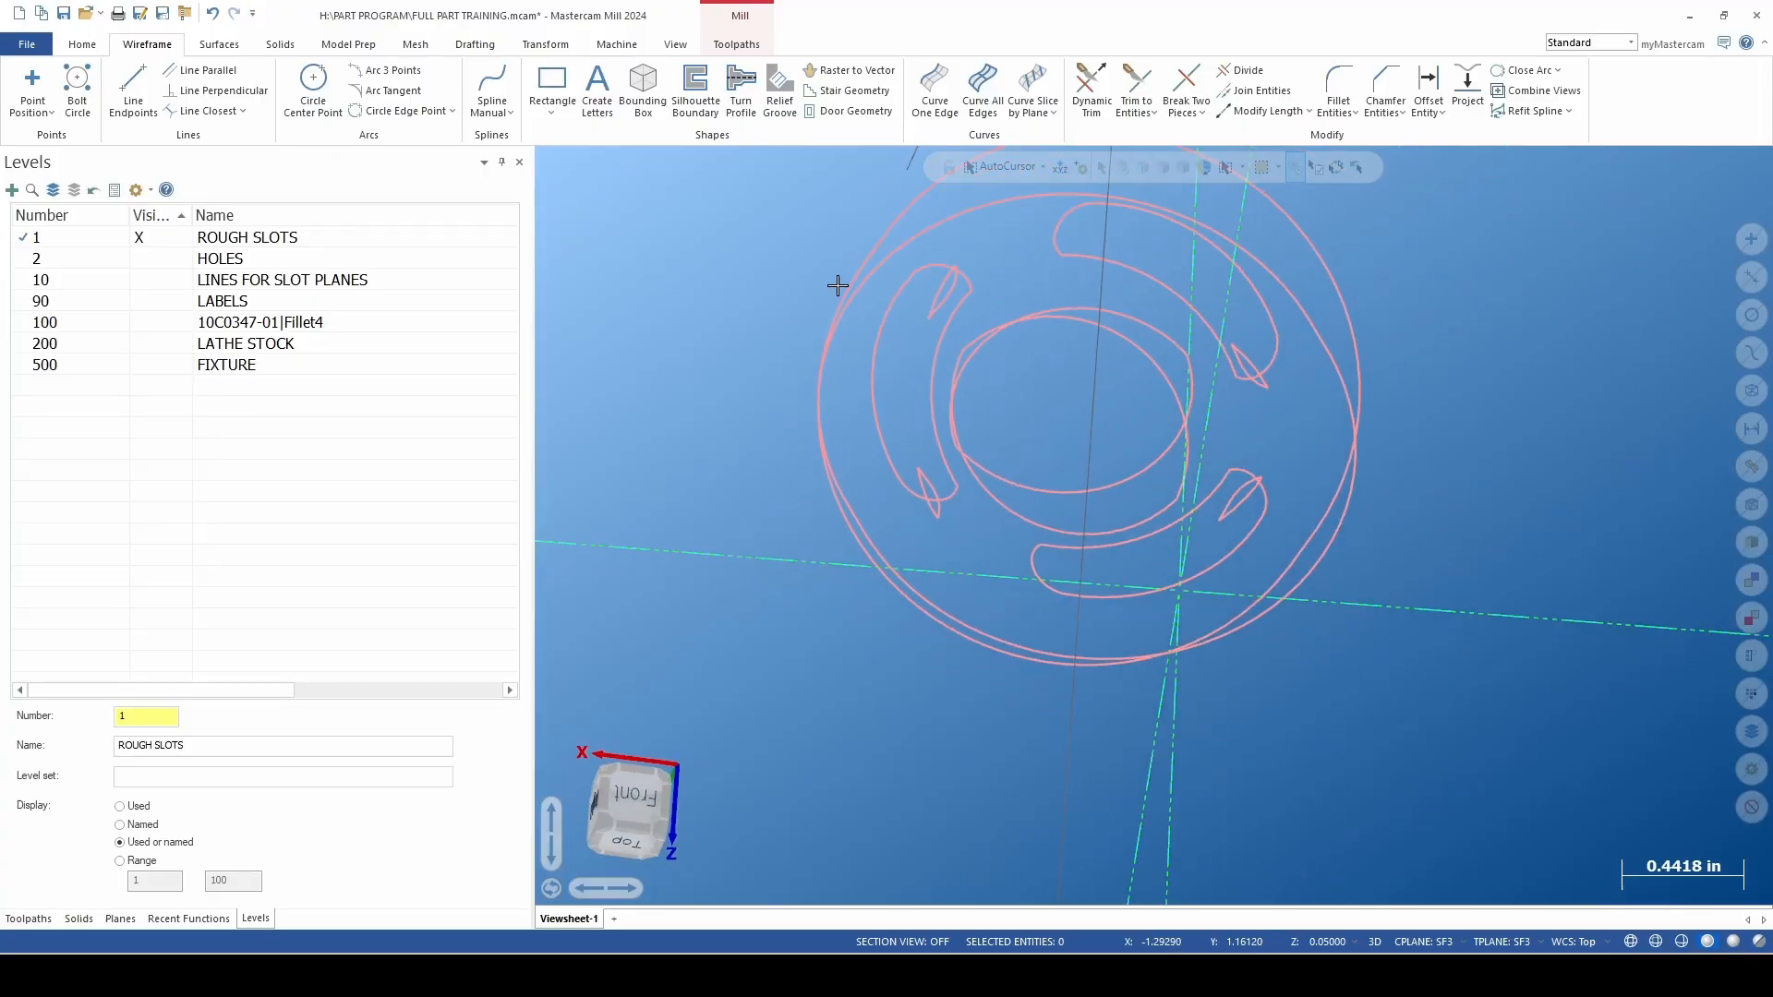
# Delete both outer circles, both bore outlines and the four sliver chains from the SF2 and SF3 silhouettes, keeping the three slot outlines.
pyautogui.doubleClick(861, 264)
pyautogui.scroll(5, 863, 289)
pyautogui.scroll(-3, 867, 293)
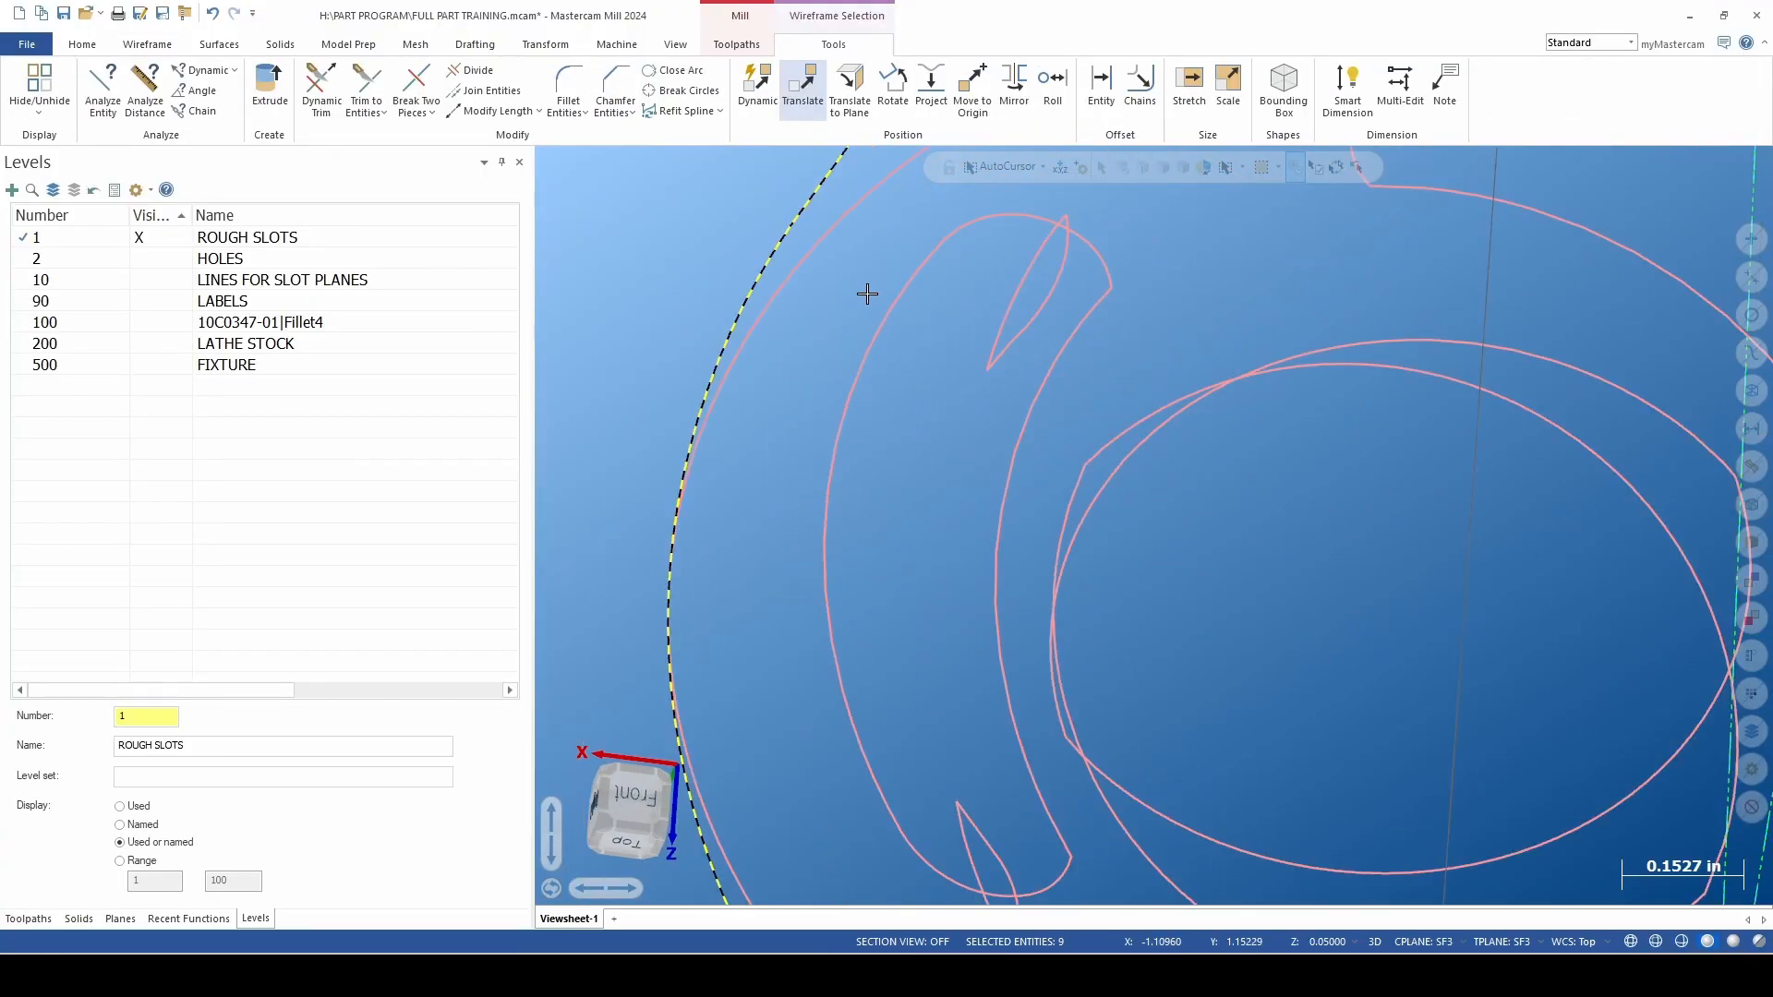
pyautogui.scroll(-2, 865, 295)
pyautogui.scroll(-1, 850, 266)
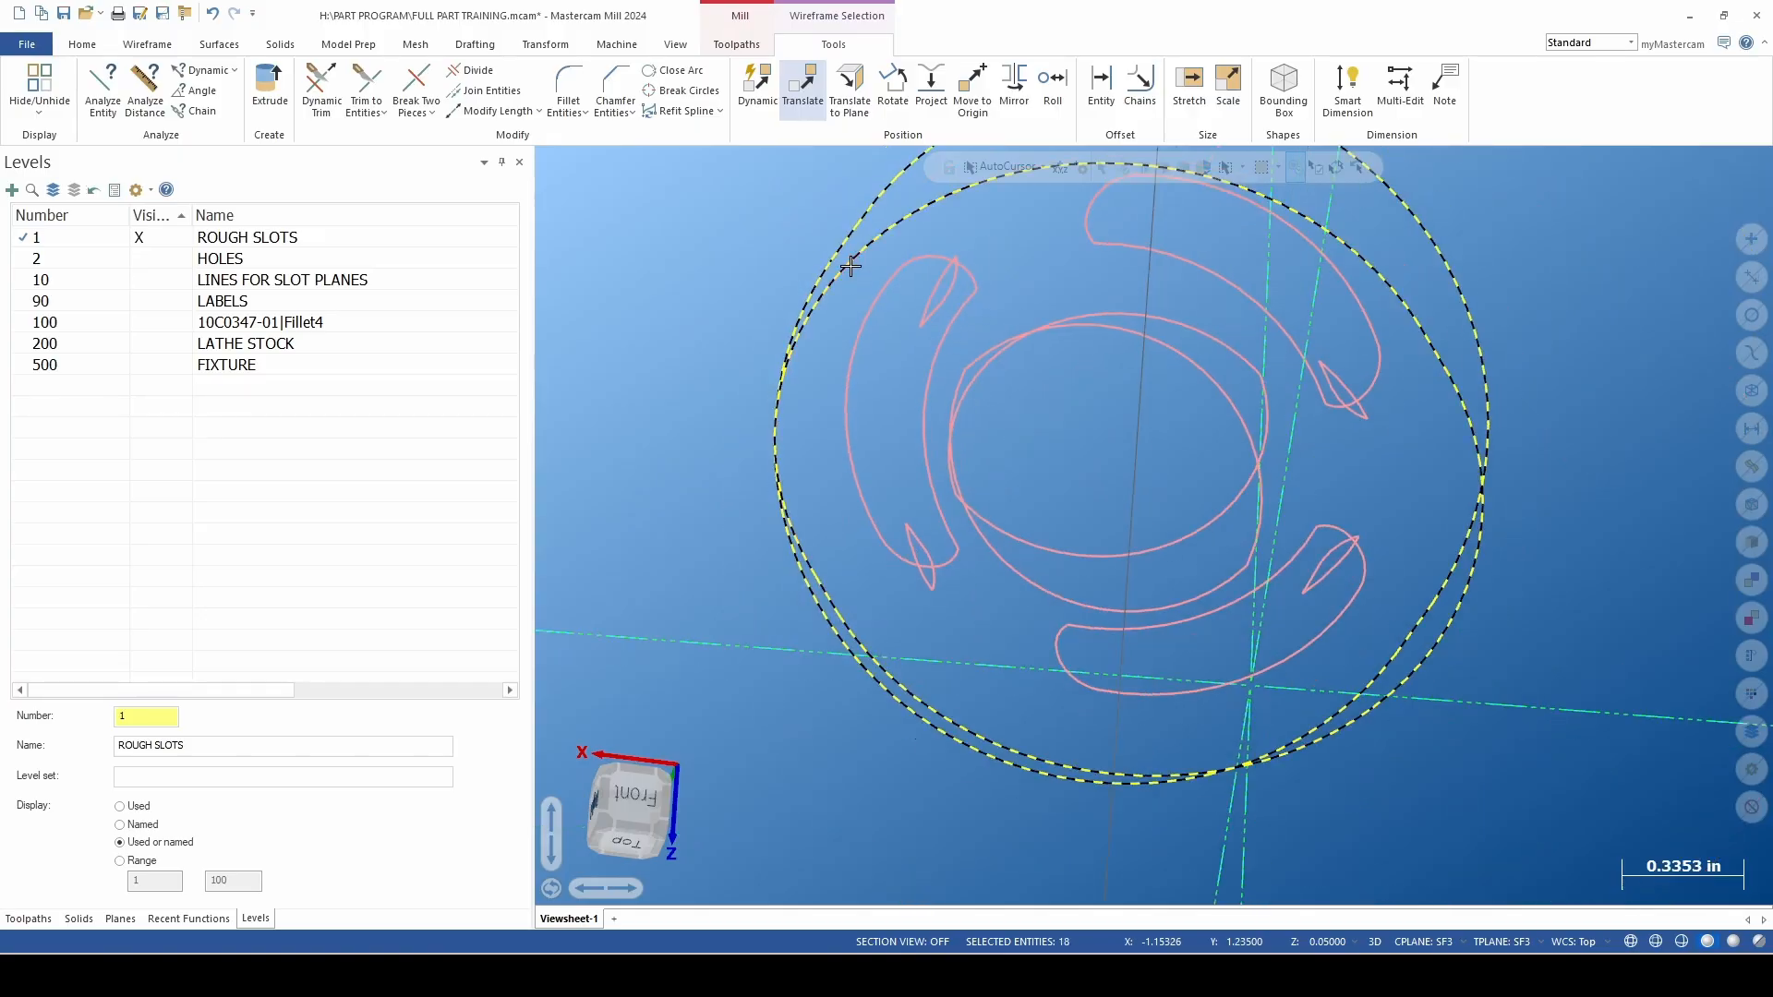
pyautogui.scroll(-2, 935, 295)
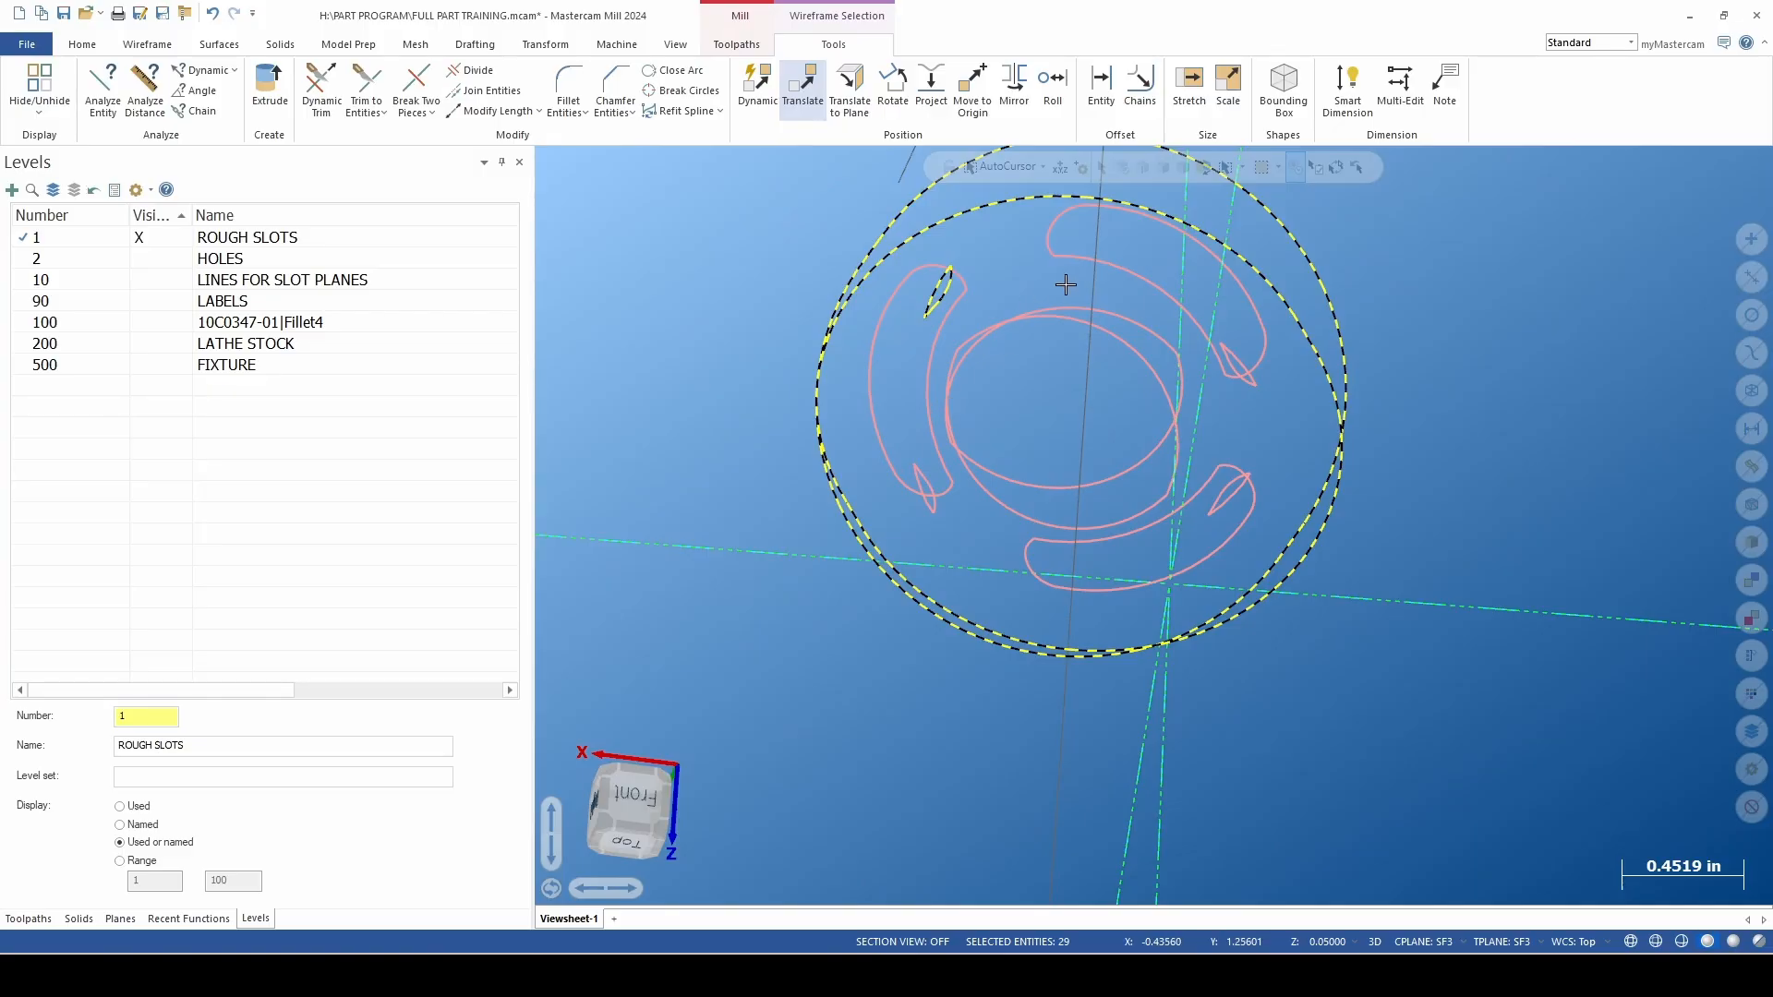
pyautogui.scroll(1, 1083, 355)
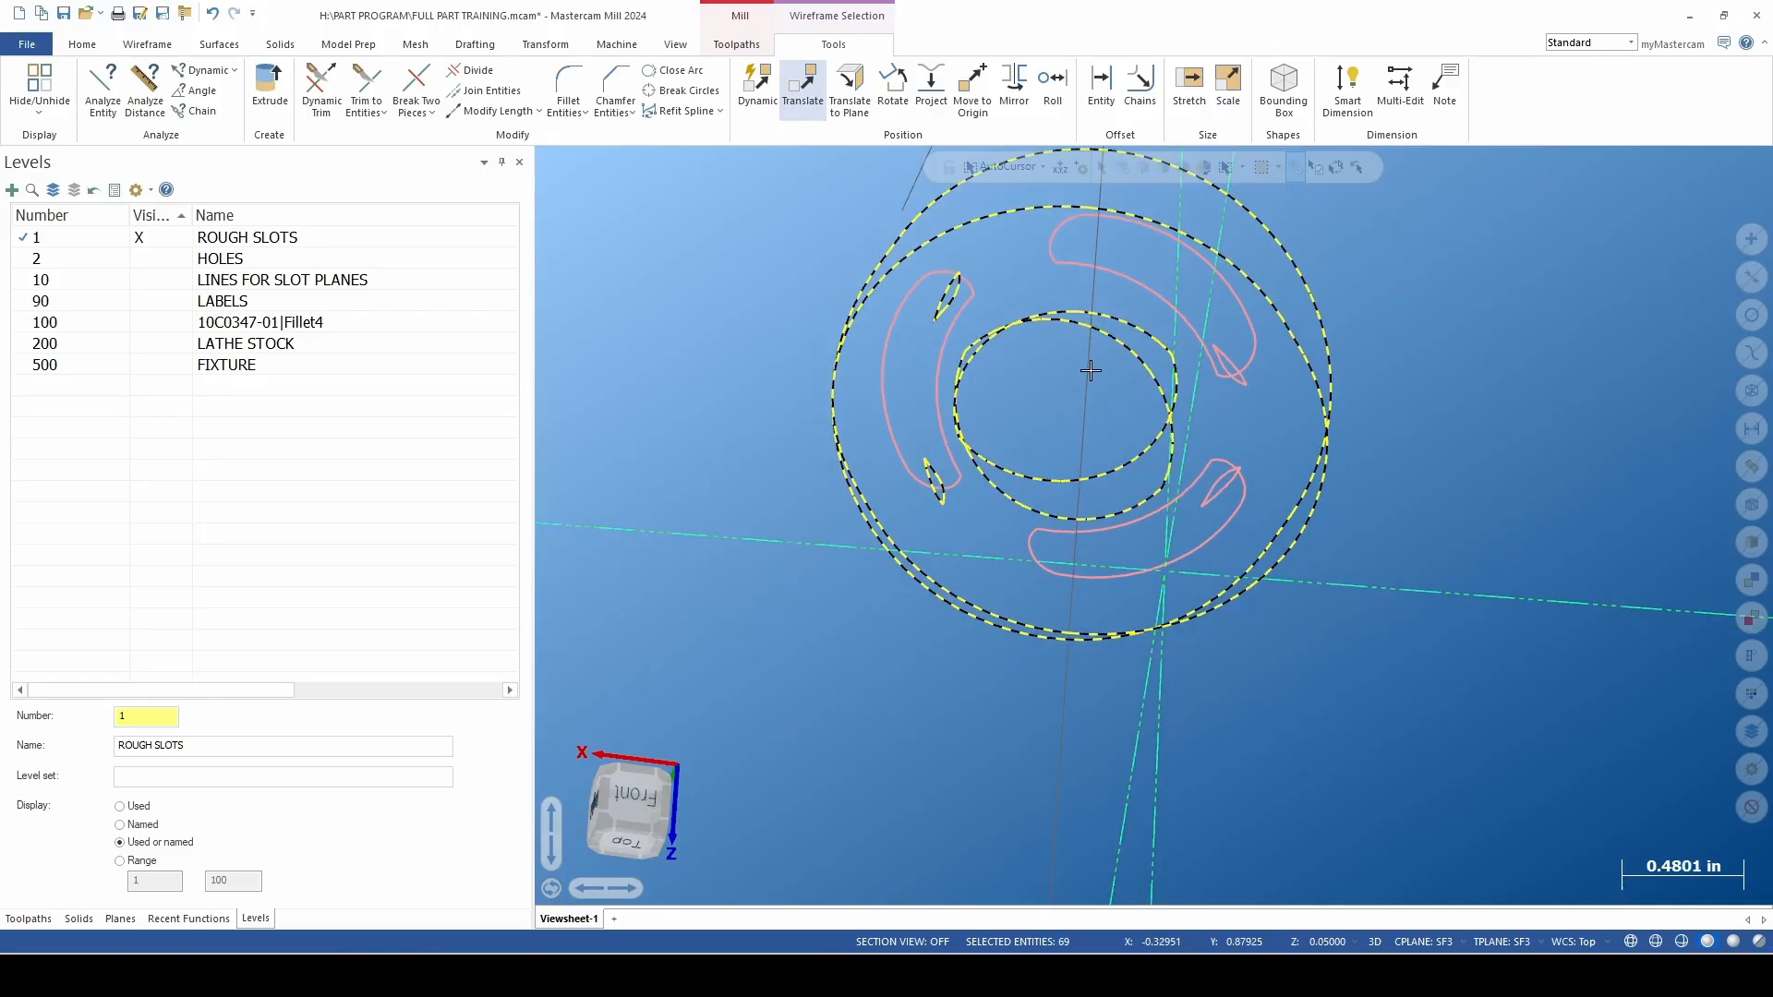
pyautogui.scroll(1, 1220, 521)
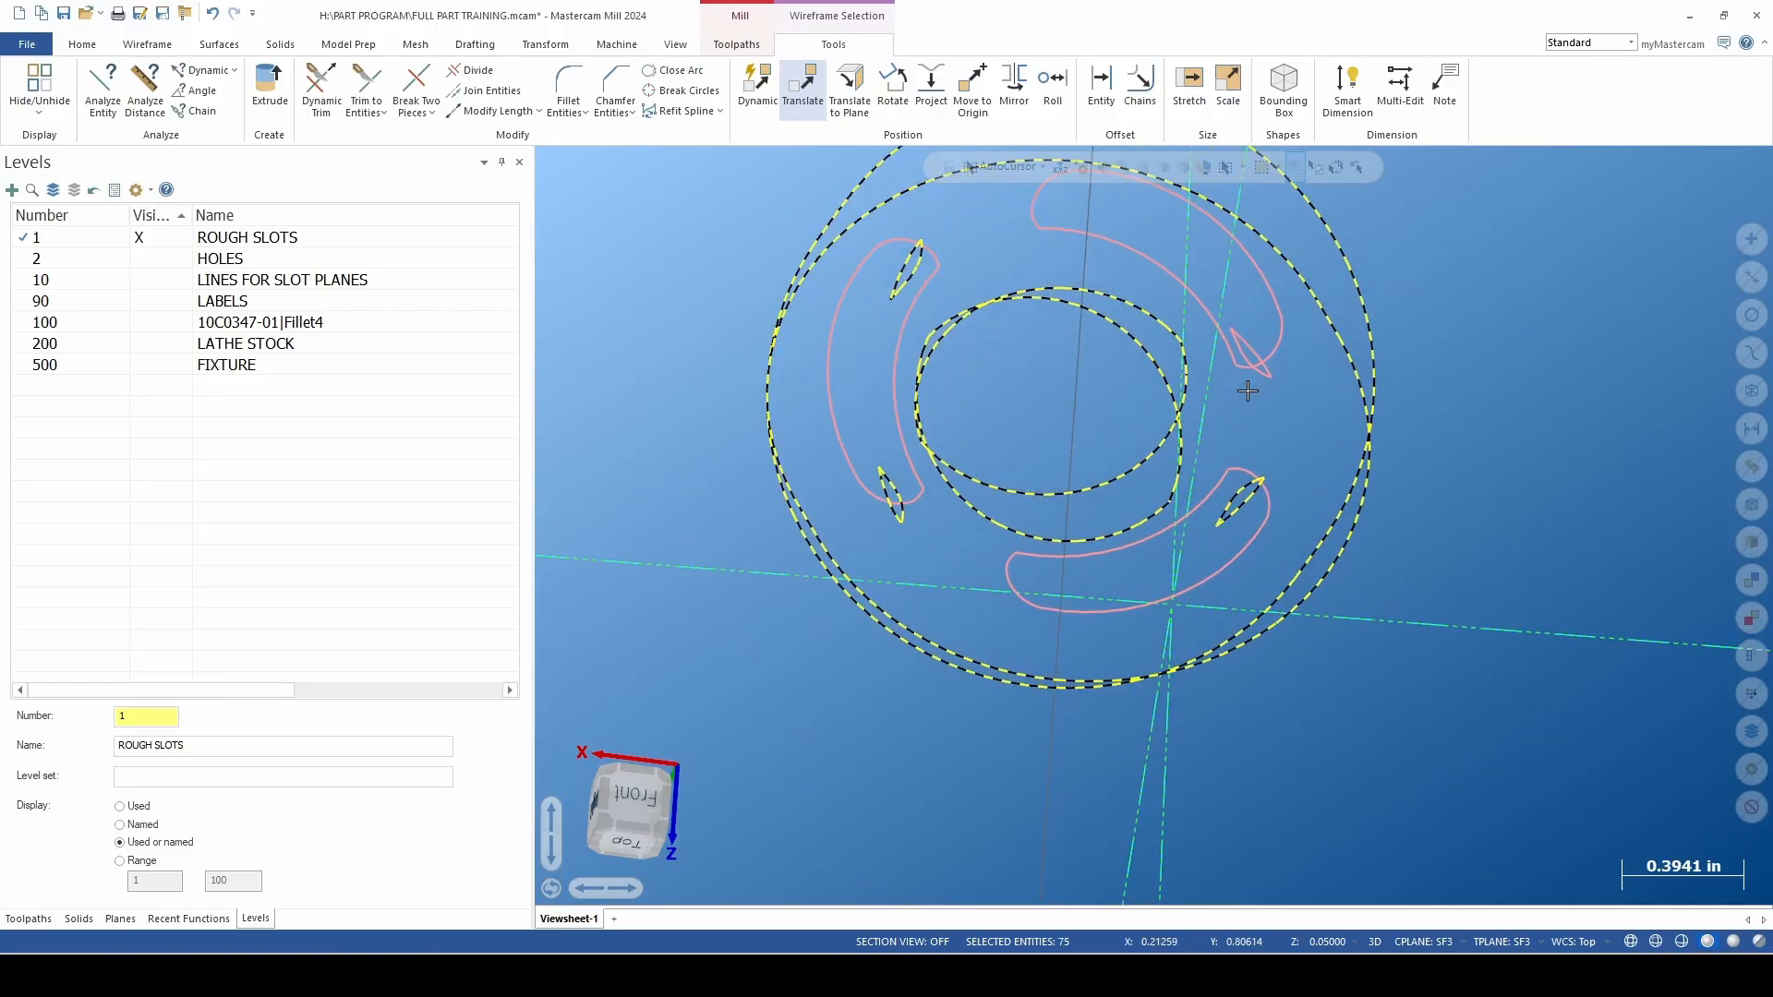
pyautogui.scroll(-3, 1262, 378)
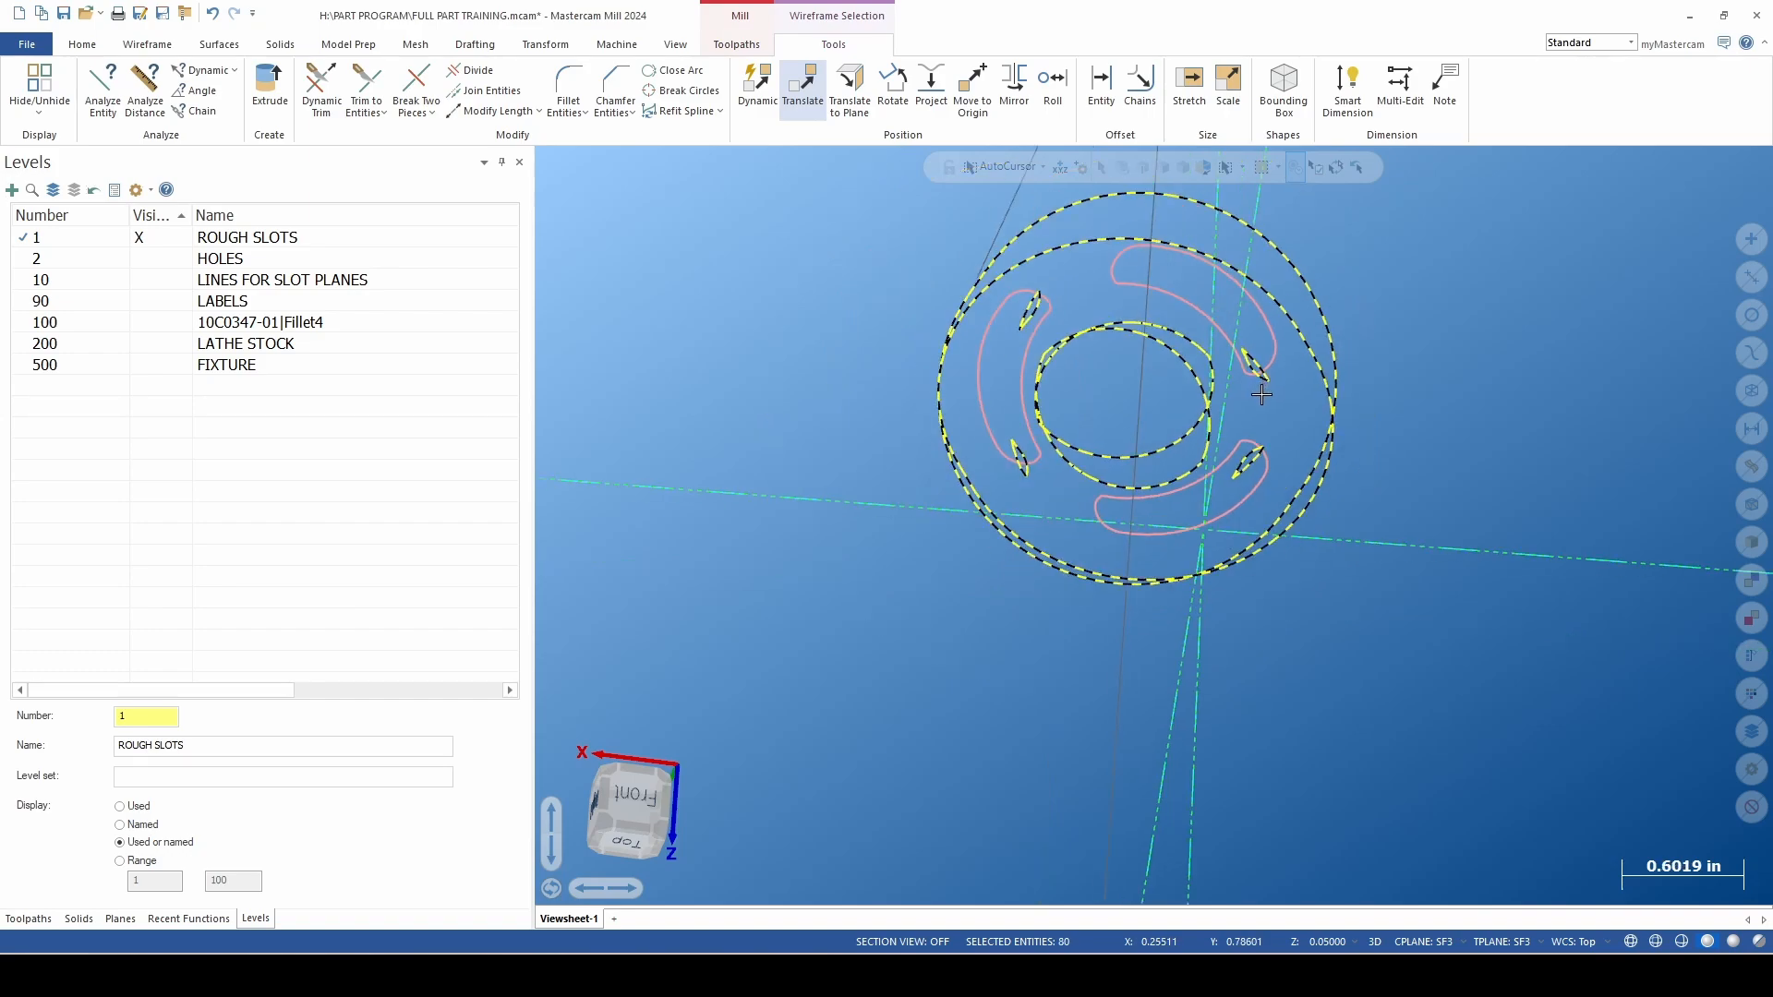
pyautogui.press('Delete')
# Examine the shape and arrangement of the three slot outlines from the back of the part.
pyautogui.moveTo(1153, 526); pyautogui.dragTo(1006, 521, button='middle')
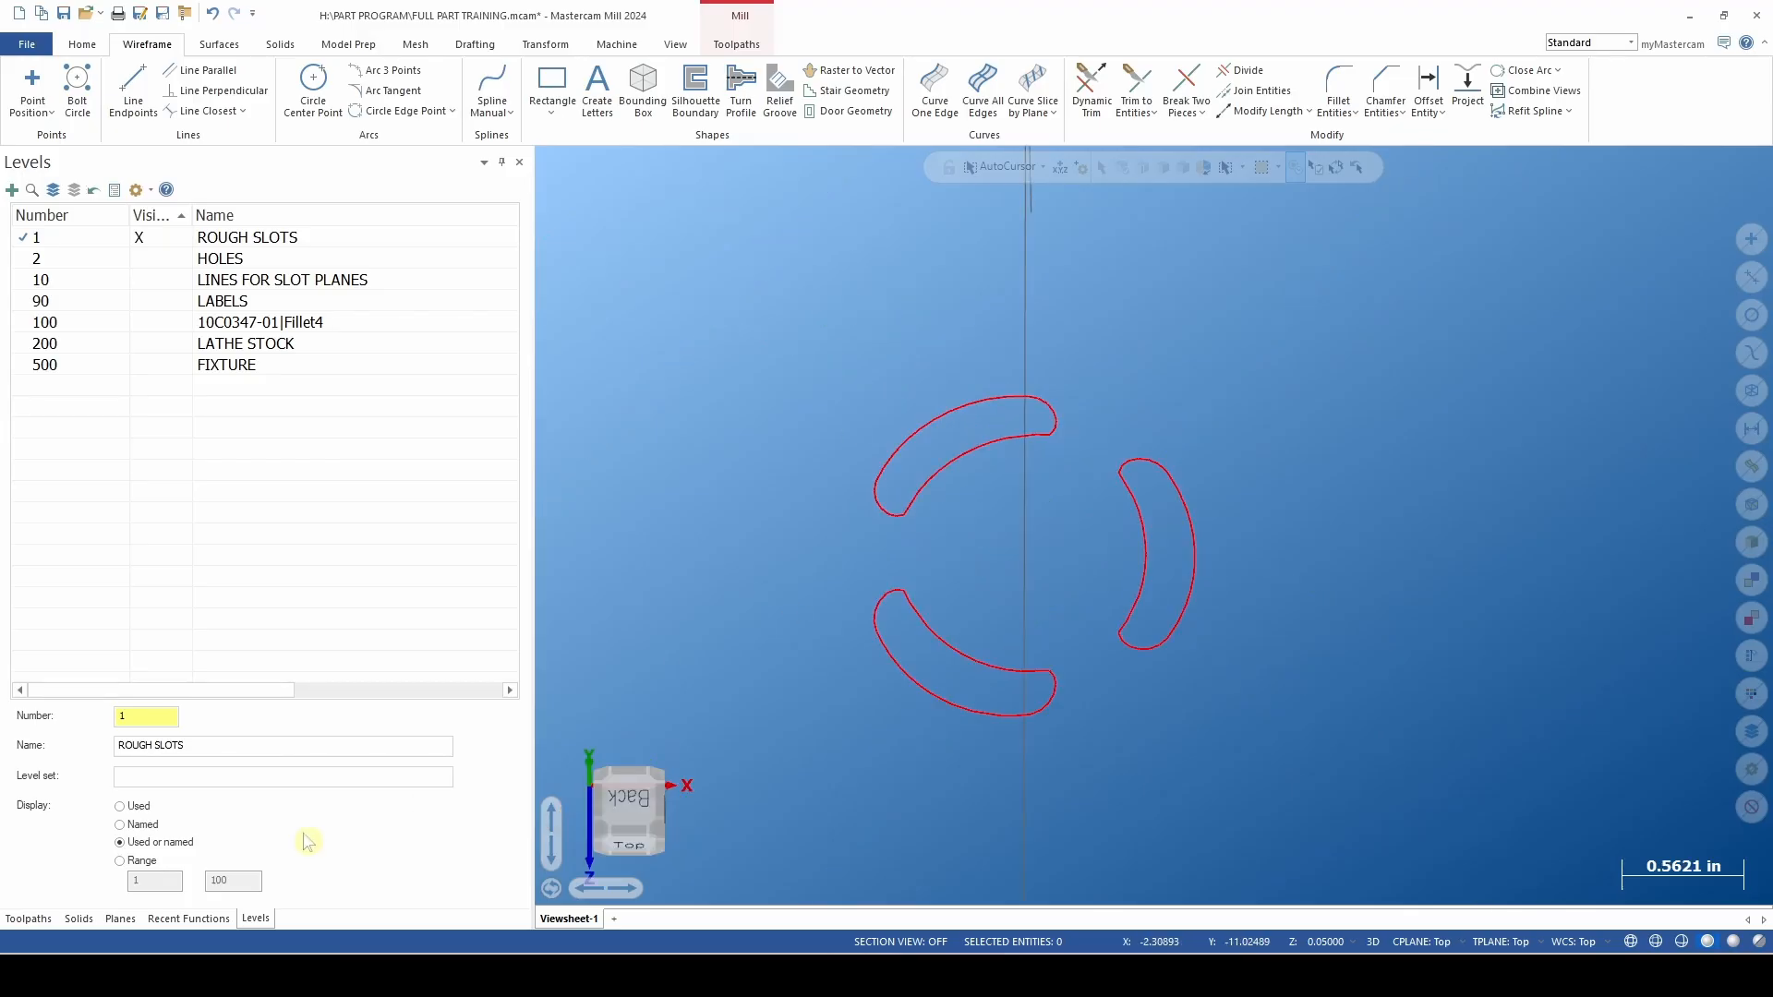
pyautogui.moveTo(609, 711)
pyautogui.mouseDown(button='middle')
pyautogui.moveTo(681, 735)
pyautogui.moveTo(613, 716)
pyautogui.moveTo(712, 693)
pyautogui.moveTo(595, 701)
pyautogui.mouseUp(button='middle')
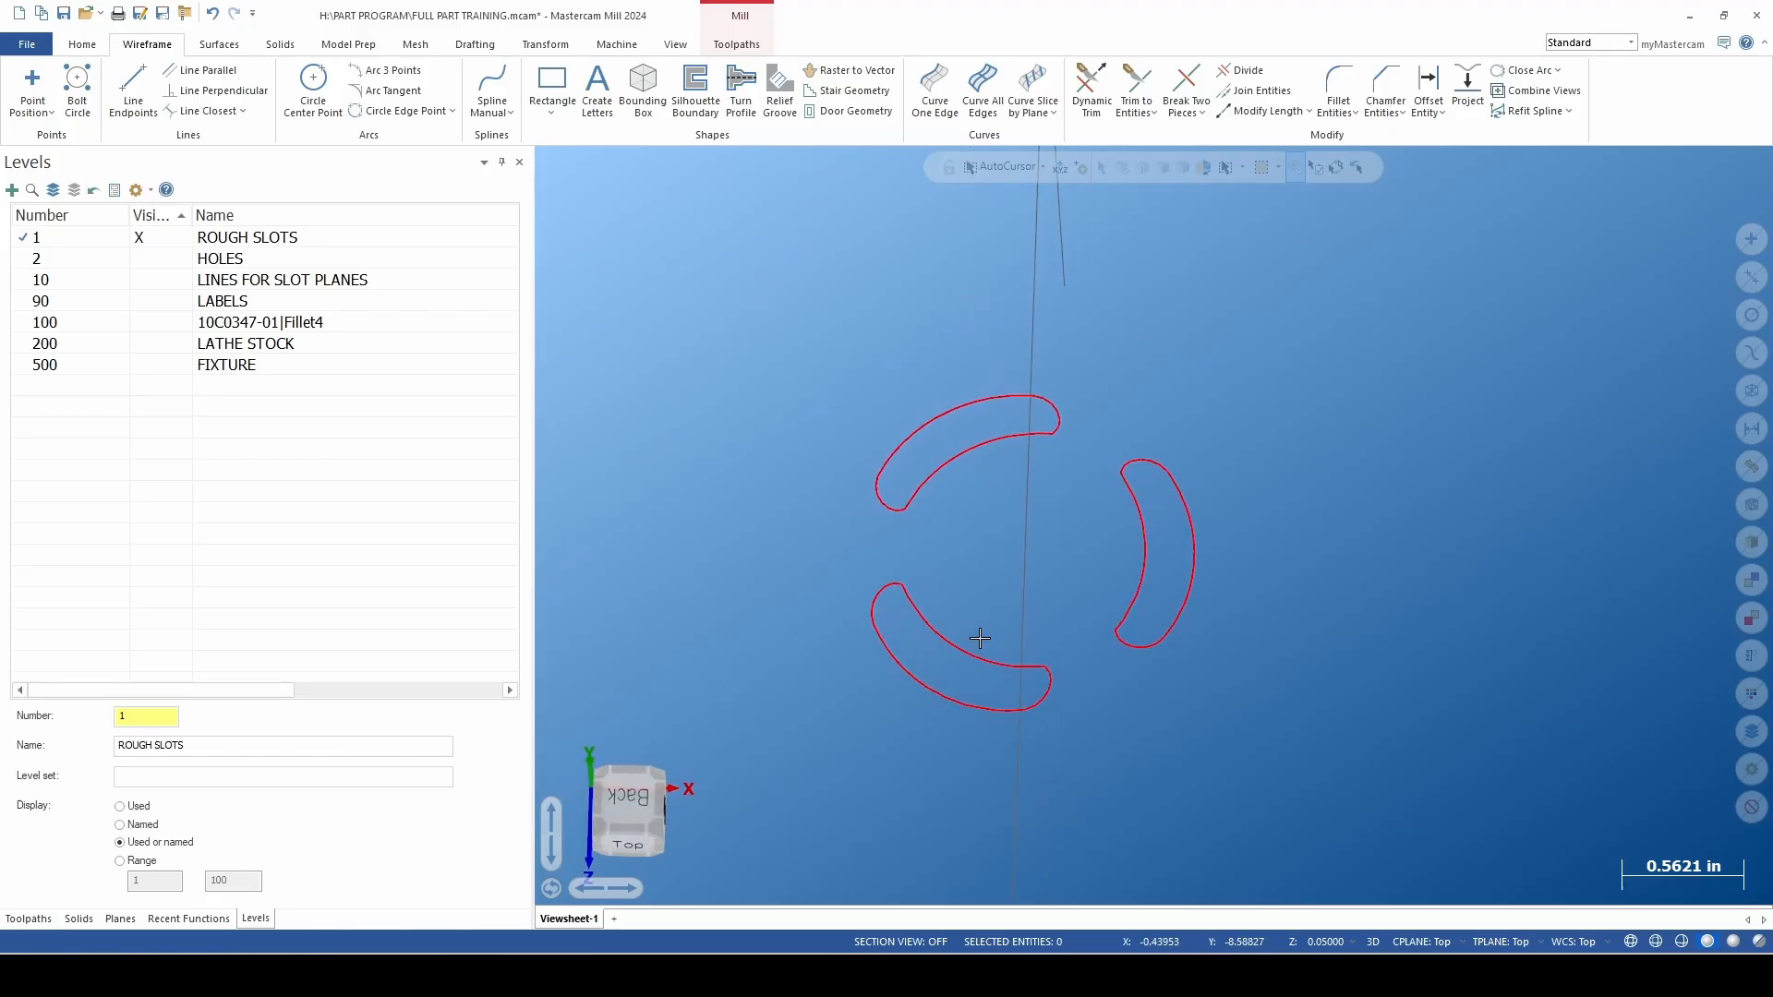
pyautogui.scroll(-2, 881, 656)
pyautogui.scroll(1, 811, 673)
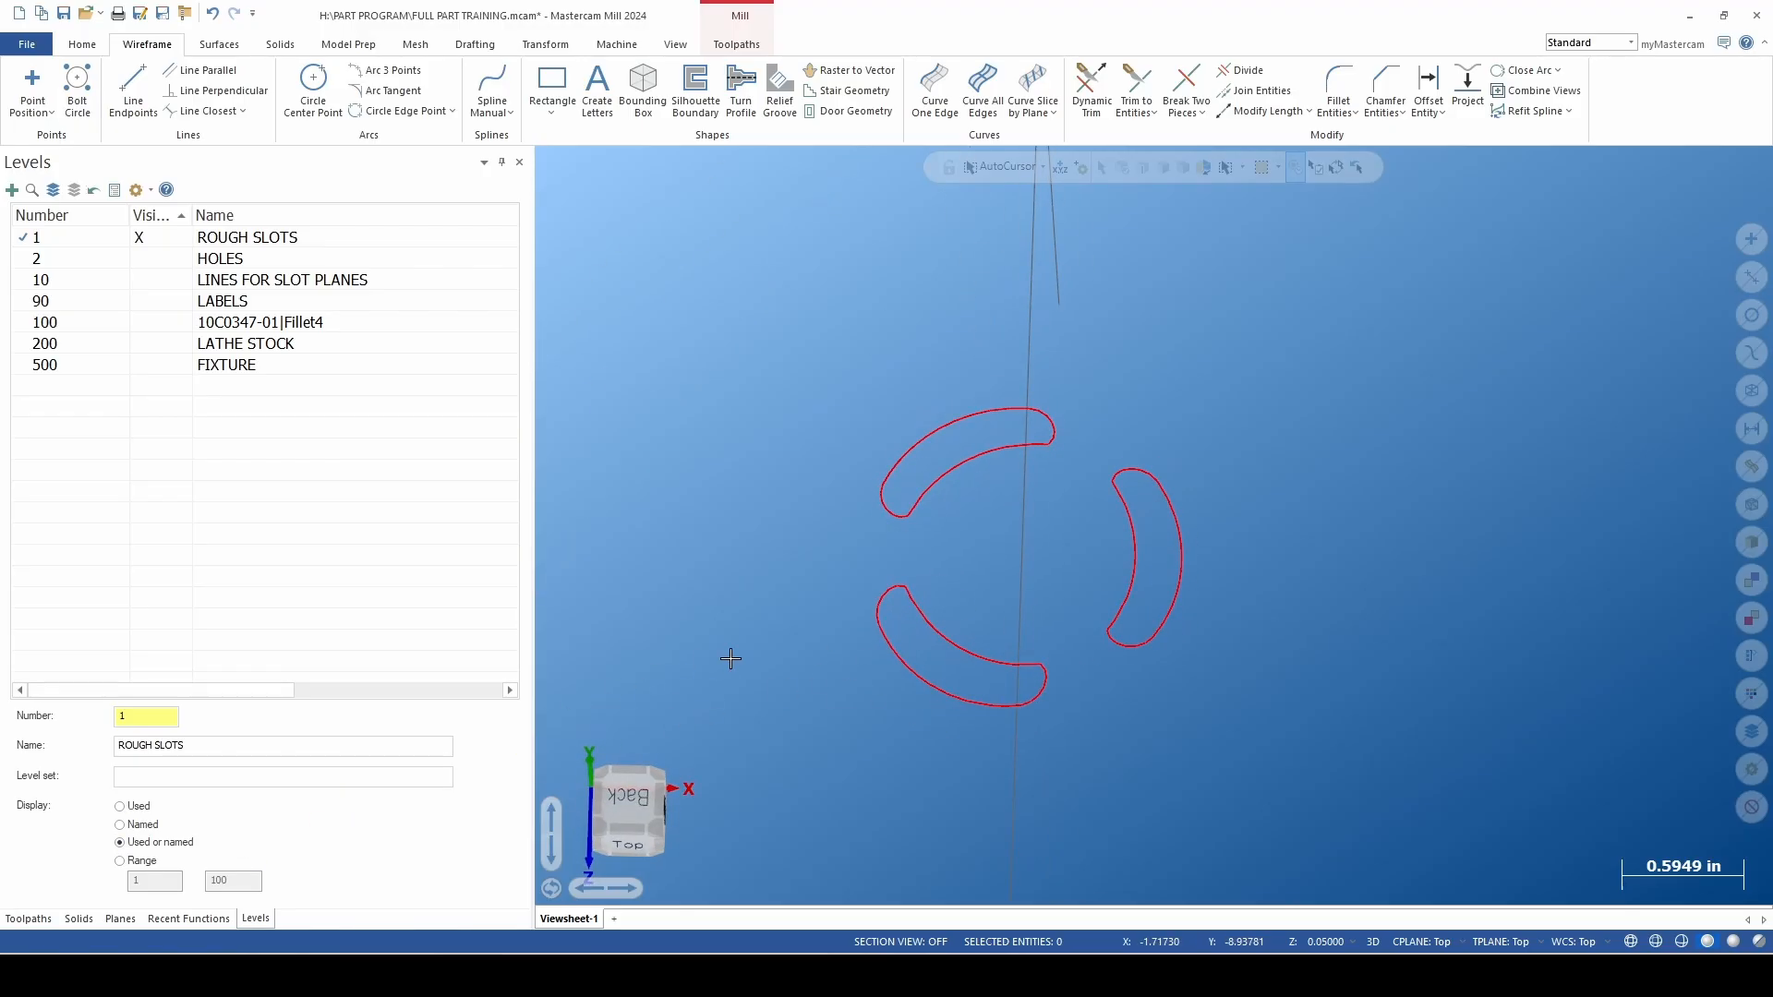
pyautogui.moveTo(729, 657); pyautogui.dragTo(754, 682, button='middle')
pyautogui.scroll(2, 937, 609)
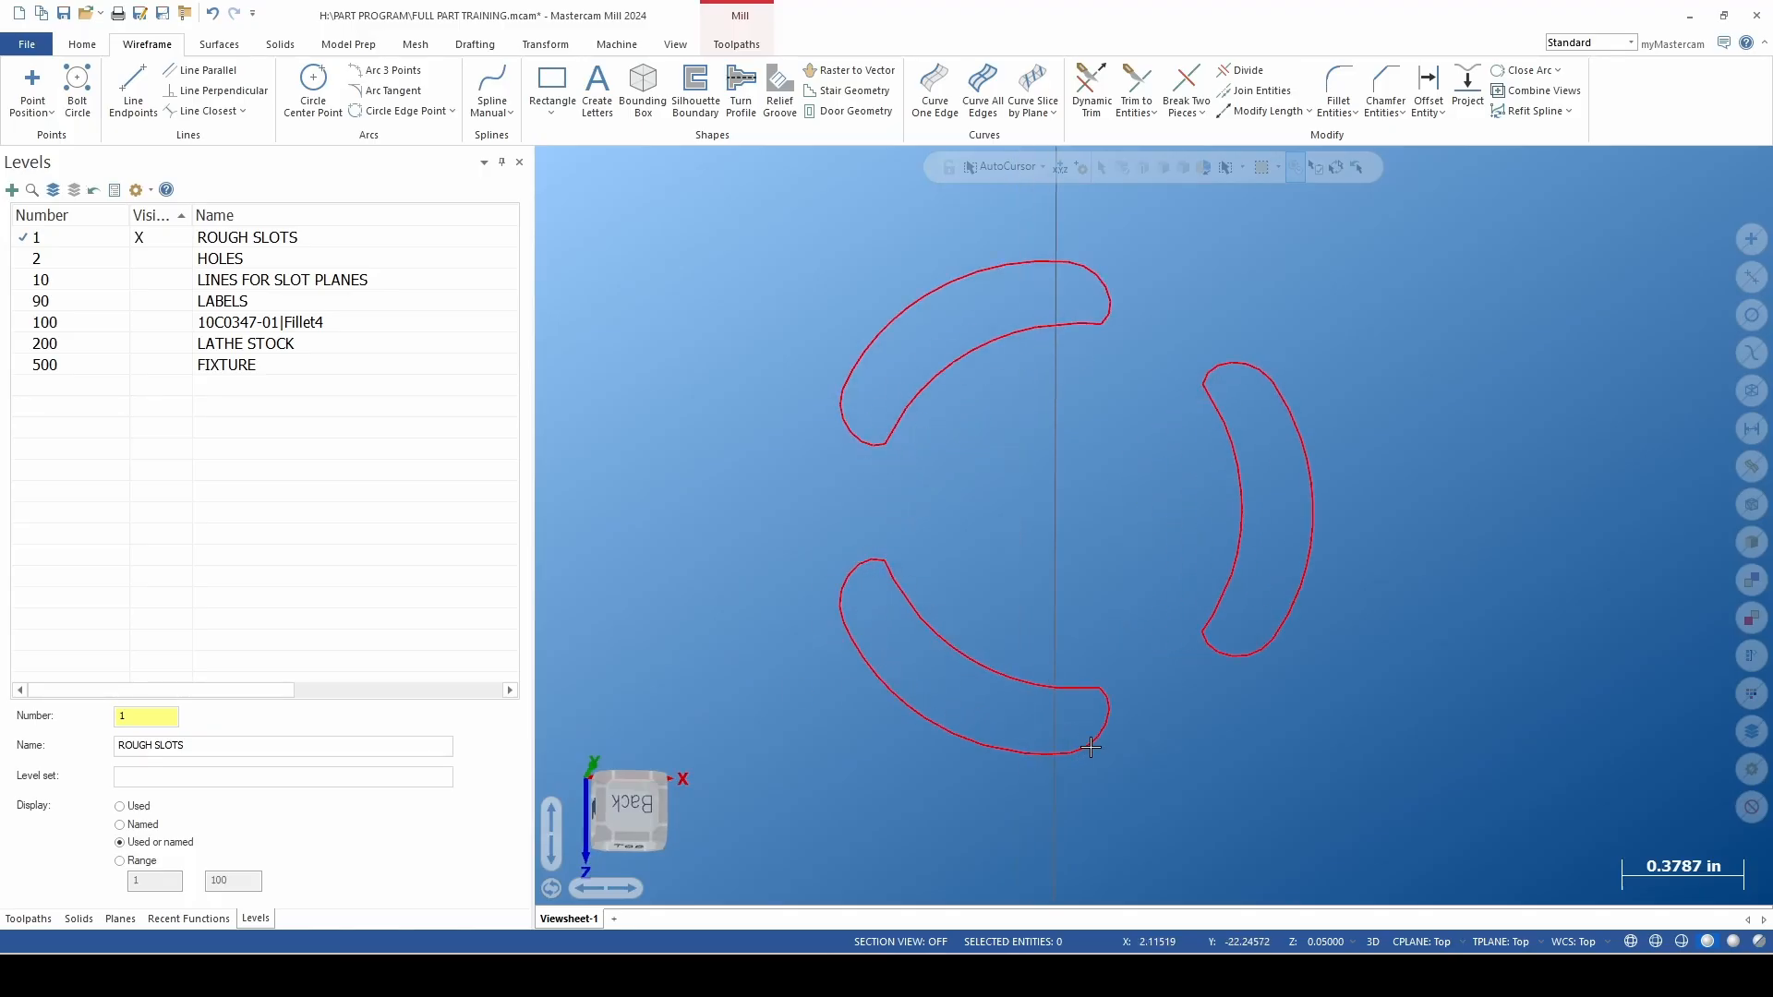
pyautogui.scroll(1, 907, 588)
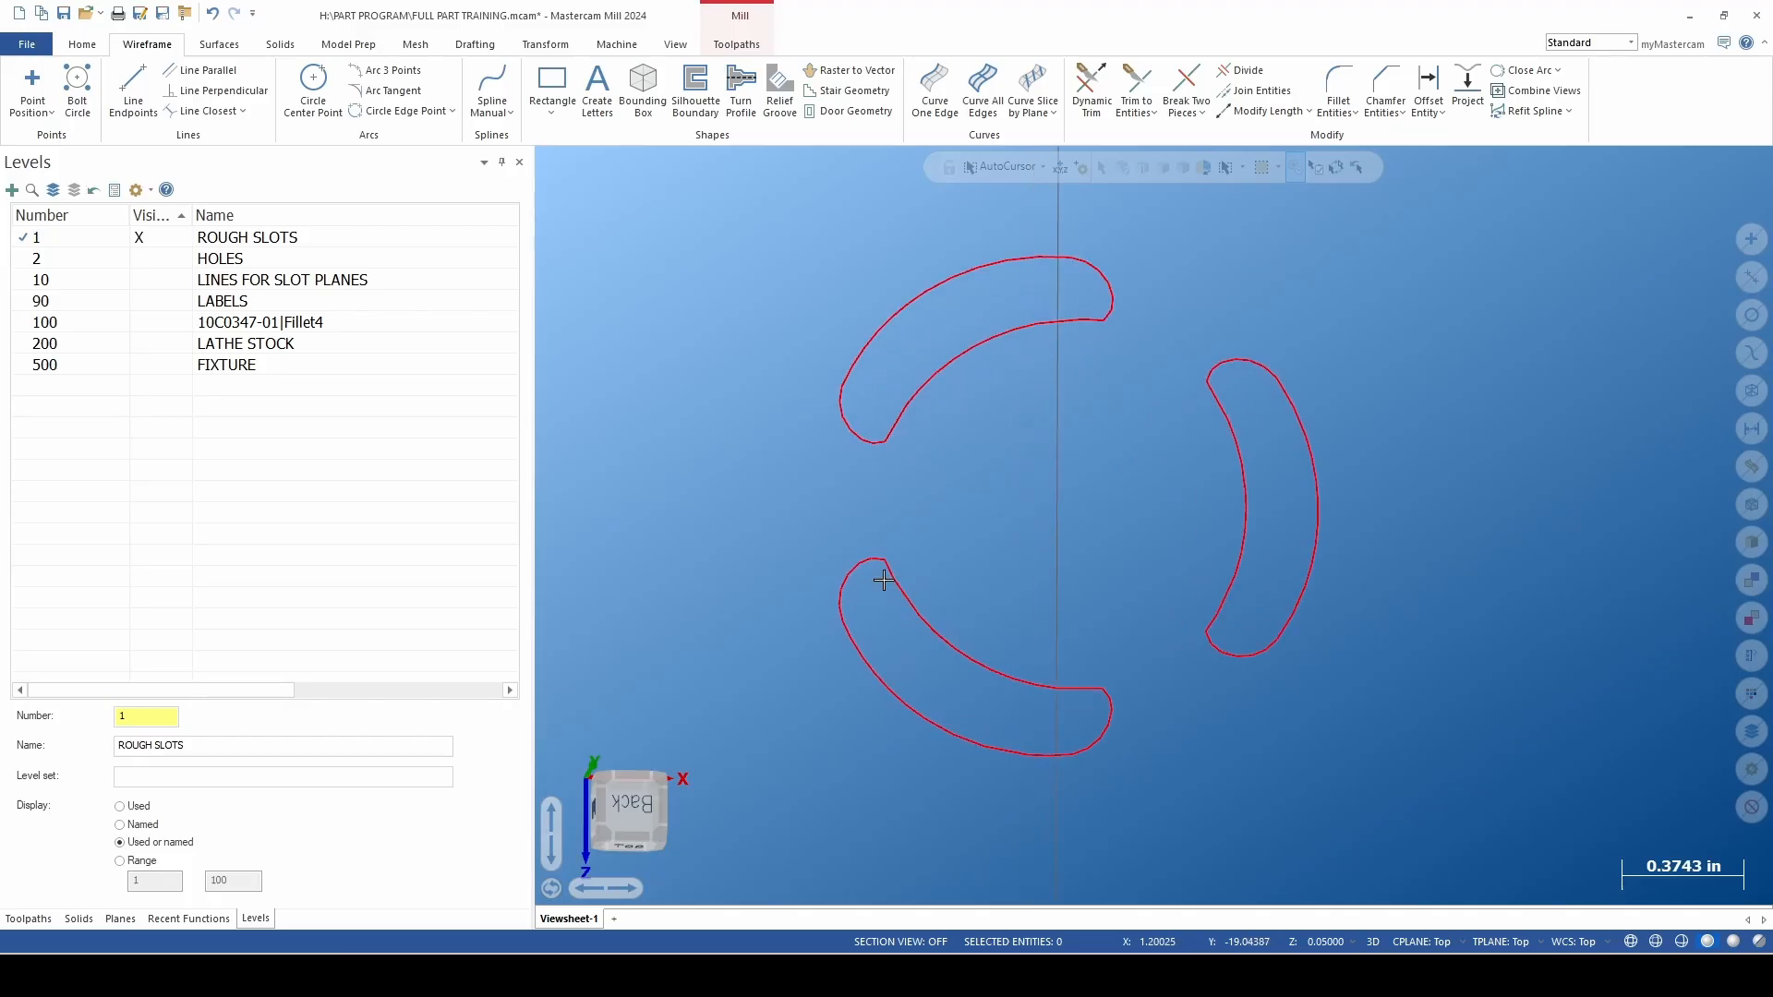
pyautogui.moveTo(1046, 706); pyautogui.dragTo(824, 669, button='middle')
# Show level 100 with the part solid again and switch to the named SF1 view.
pyautogui.click(138, 322)
pyautogui.moveTo(751, 490); pyautogui.dragTo(945, 509, button='middle')
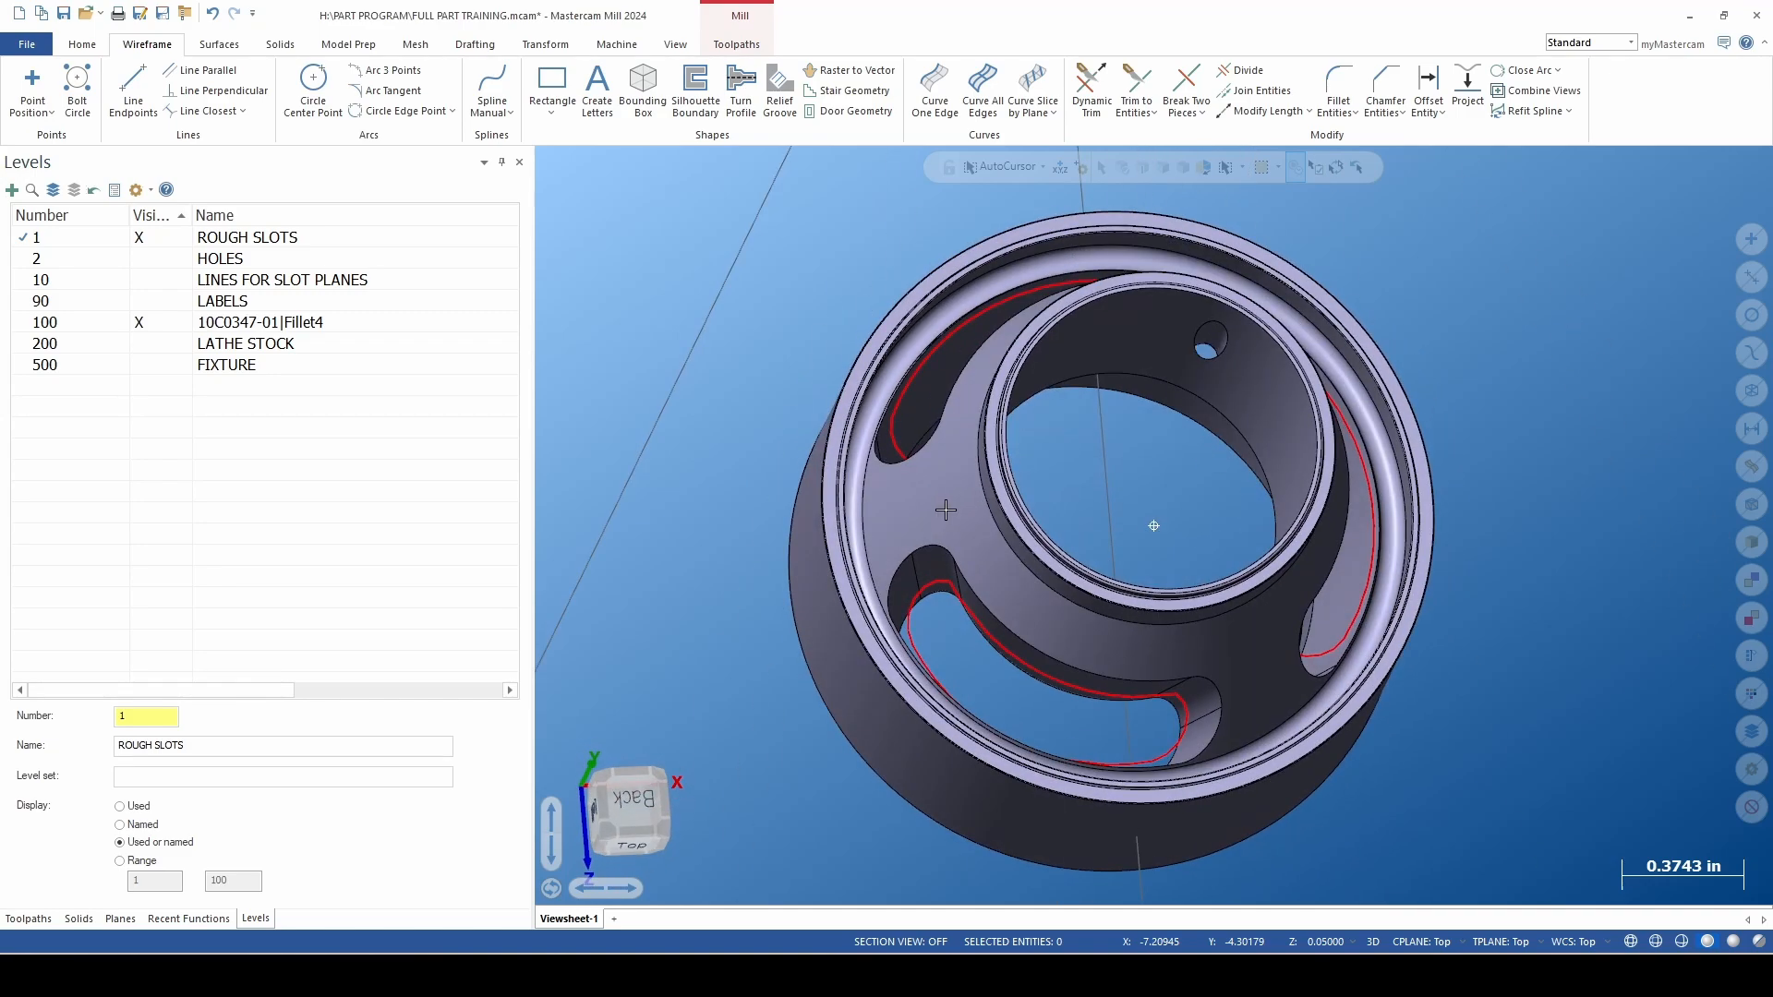
pyautogui.rightClick(657, 412)
pyautogui.moveTo(952, 601)
pyautogui.moveTo(1016, 602)
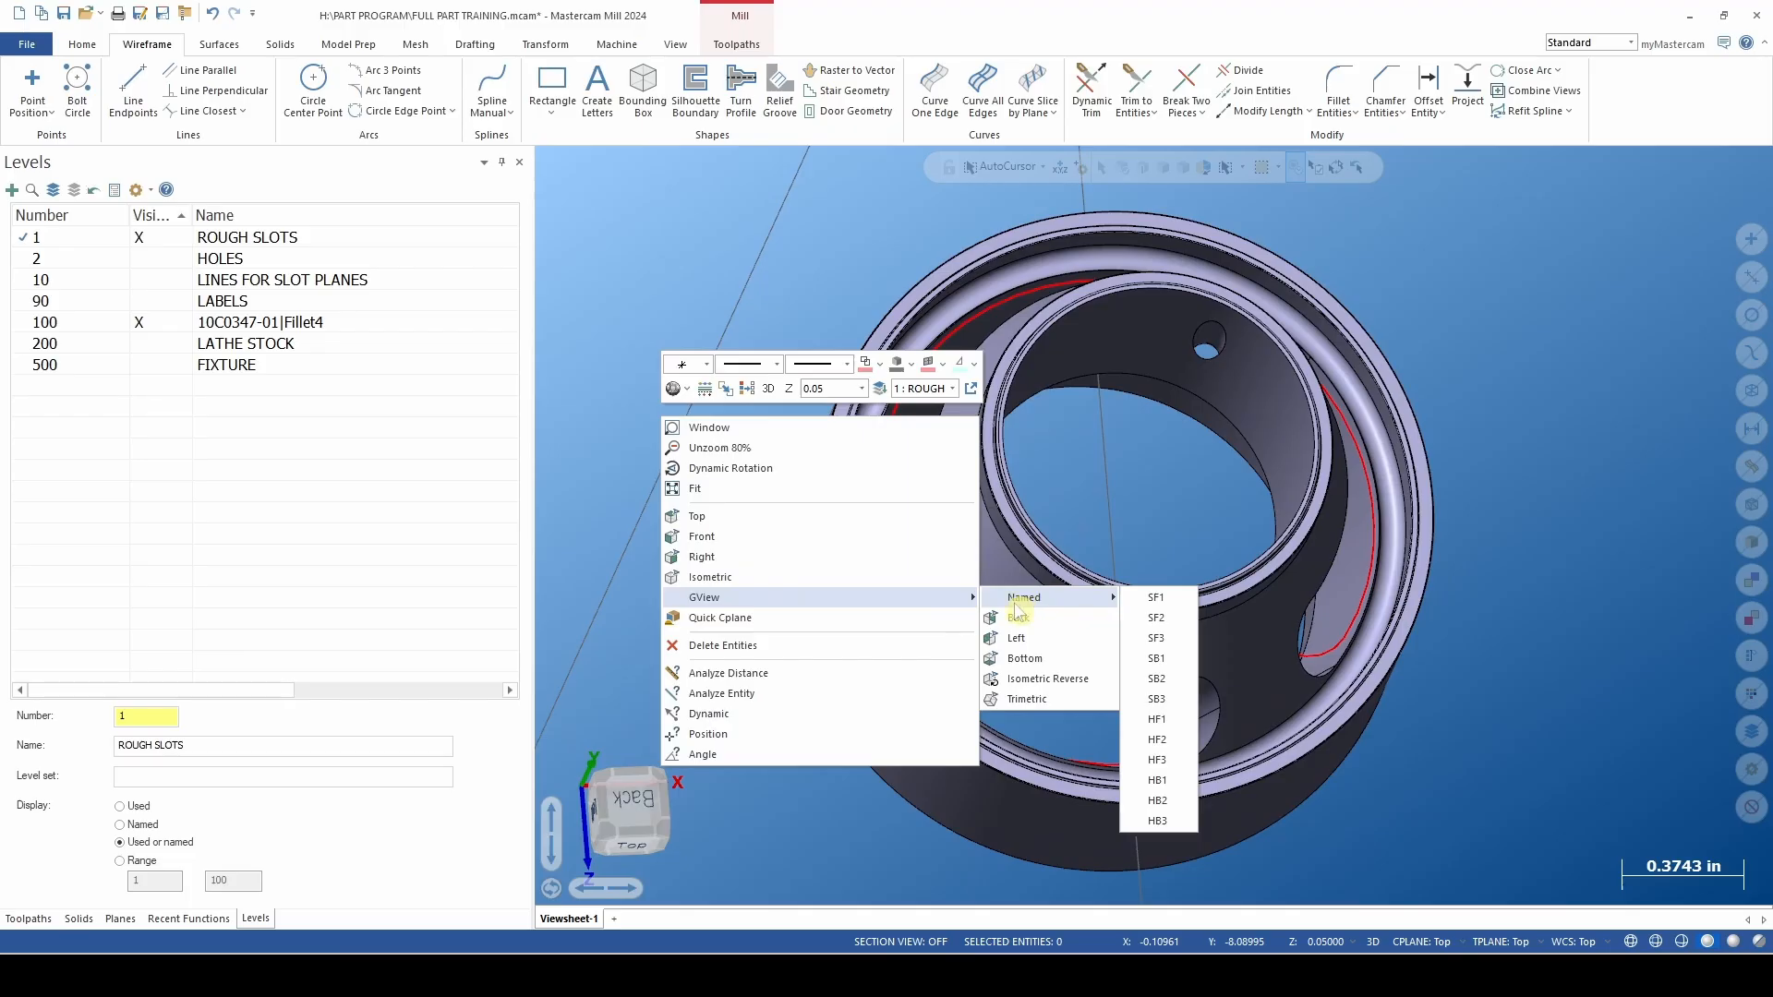
pyautogui.click(1182, 596)
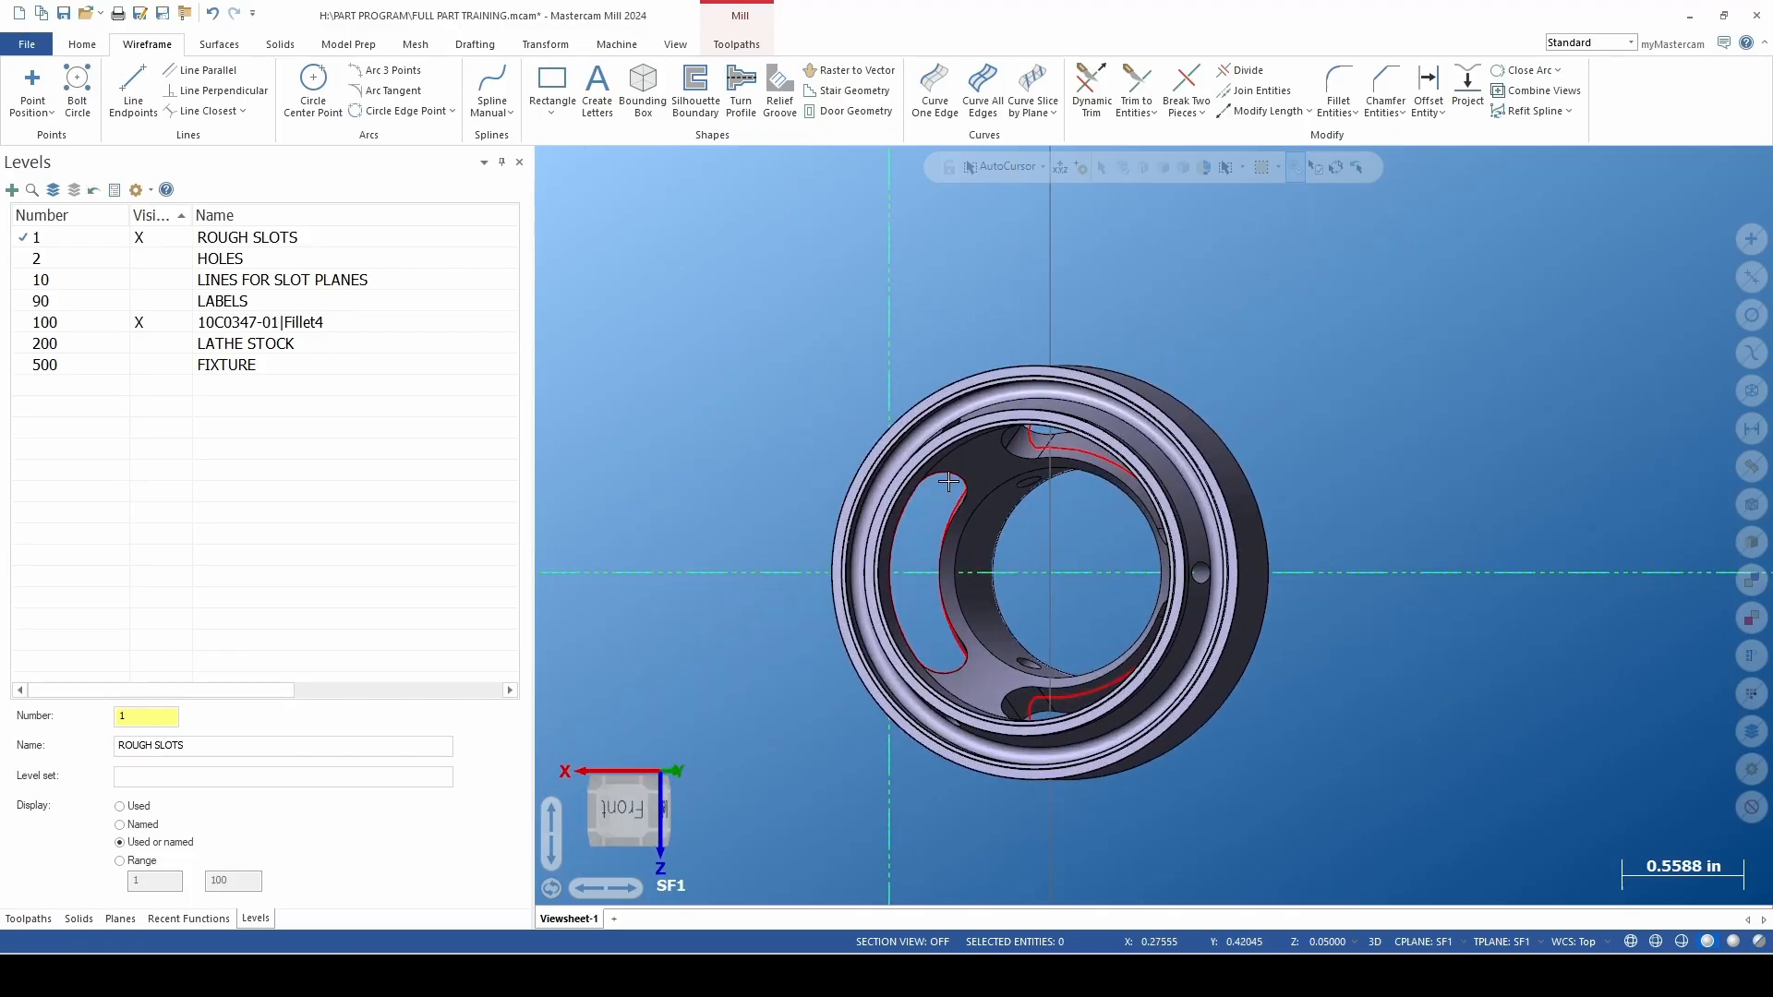
# Inspect from the back of the part how the slot outlines sit against the slot walls.
pyautogui.moveTo(904, 542); pyautogui.dragTo(971, 367, button='middle')
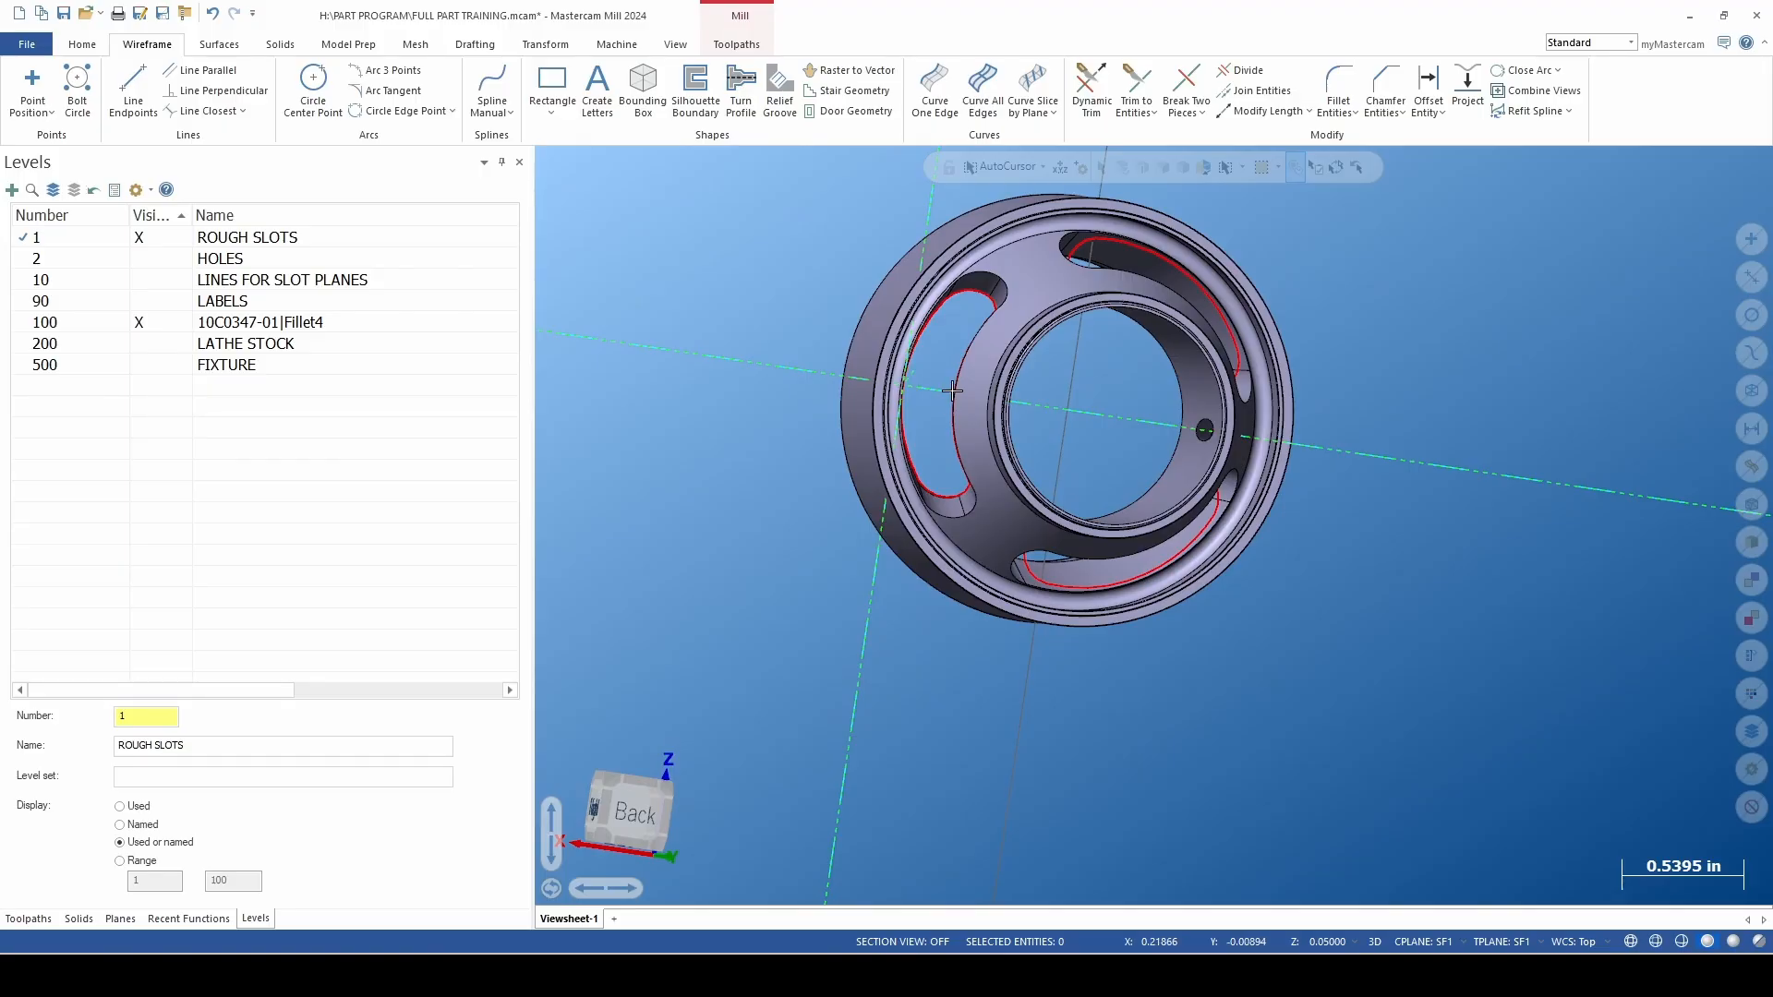
pyautogui.moveTo(931, 381); pyautogui.dragTo(917, 371, button='middle')
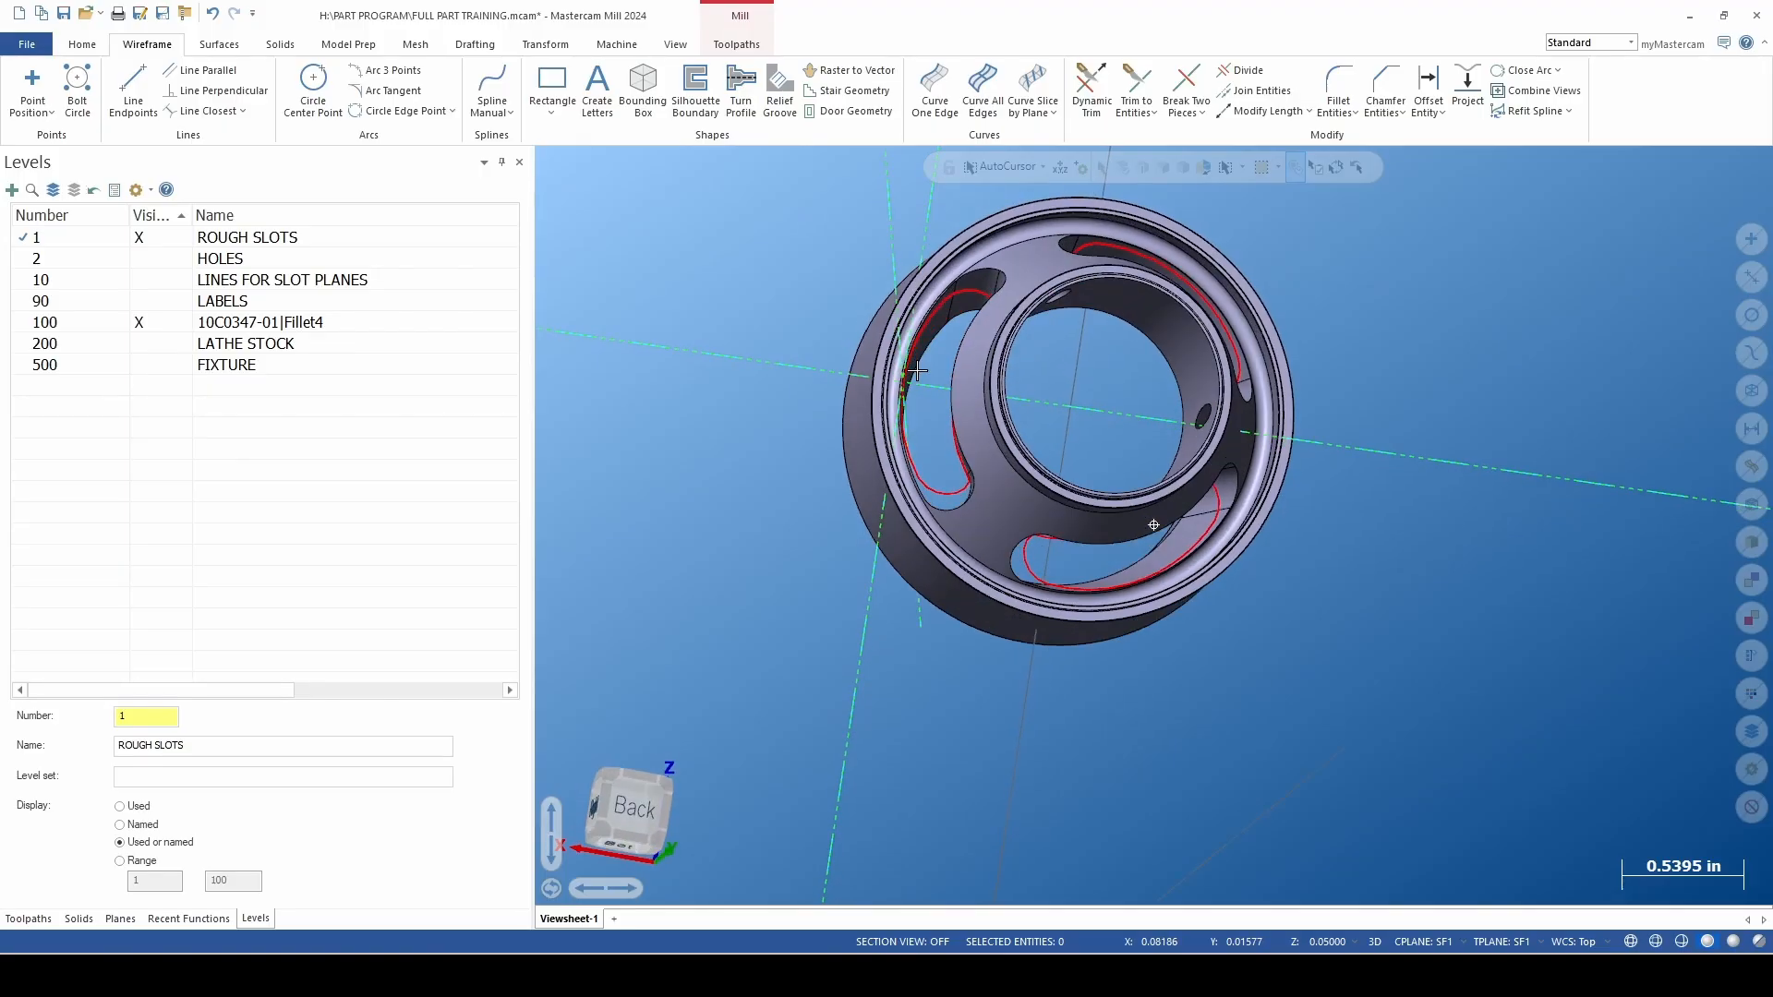
pyautogui.scroll(3, 954, 523)
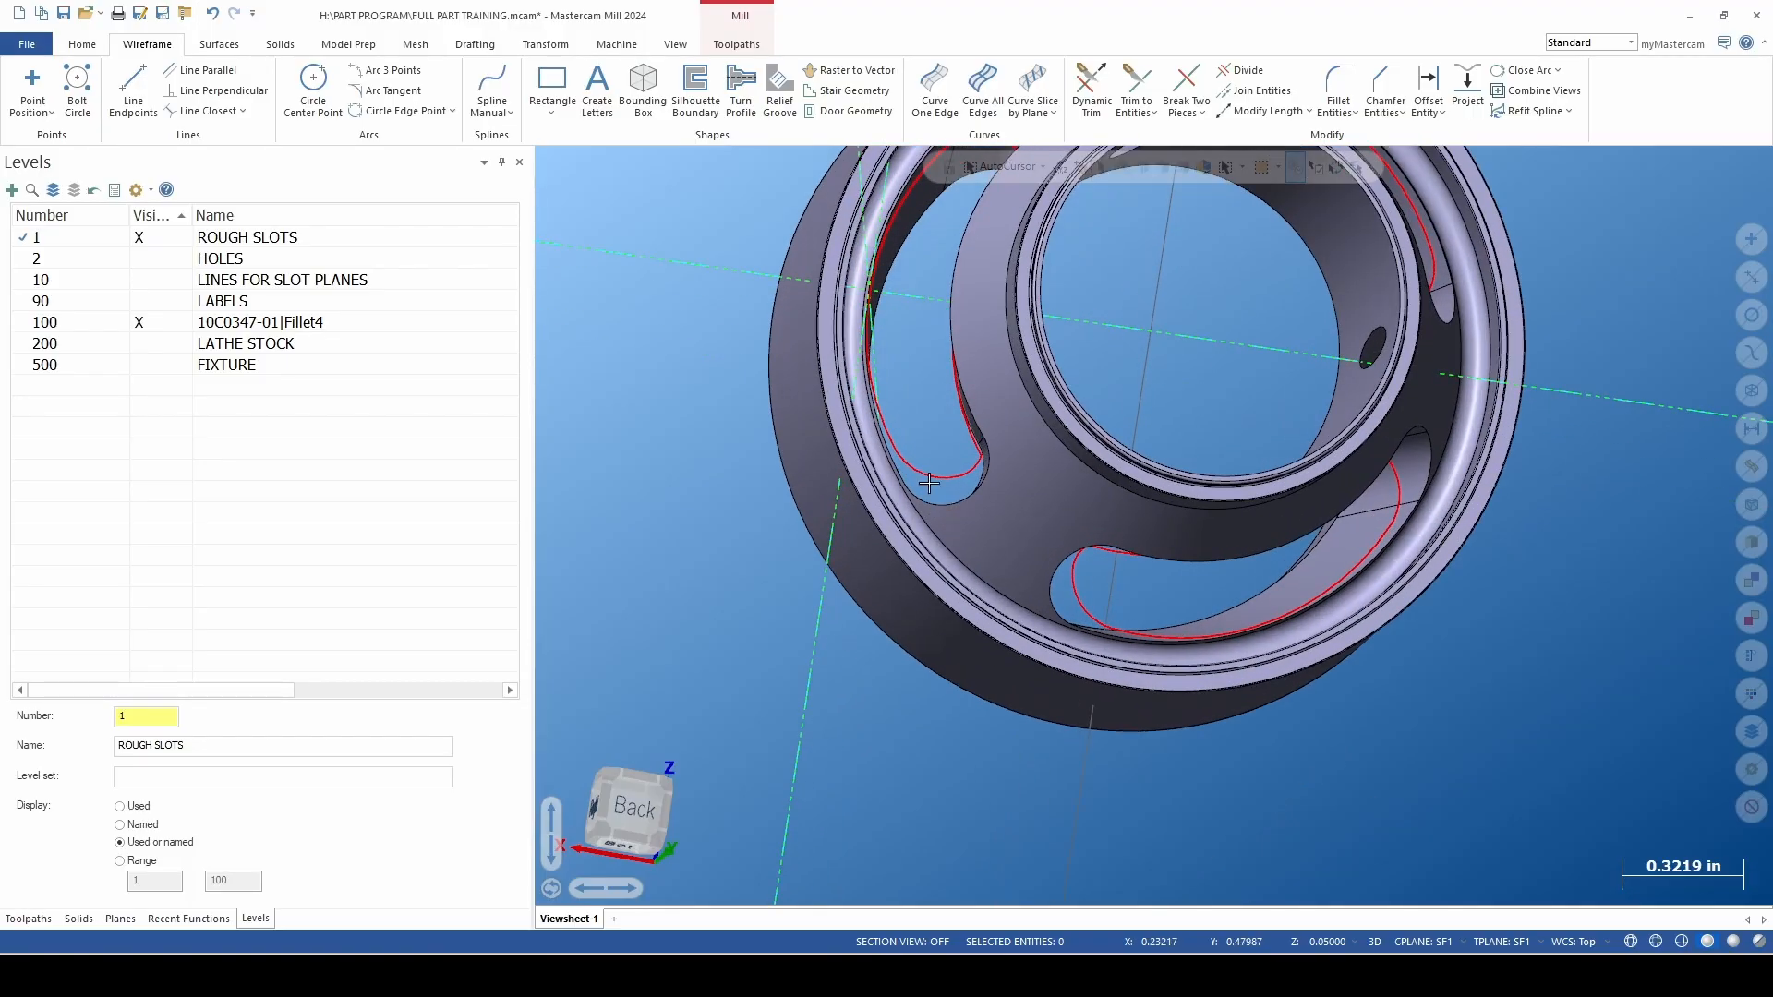
pyautogui.moveTo(918, 474)
pyautogui.mouseDown(button='middle')
pyautogui.moveTo(933, 487)
pyautogui.moveTo(917, 477)
pyautogui.mouseUp(button='middle')
pyautogui.scroll(3, 919, 479)
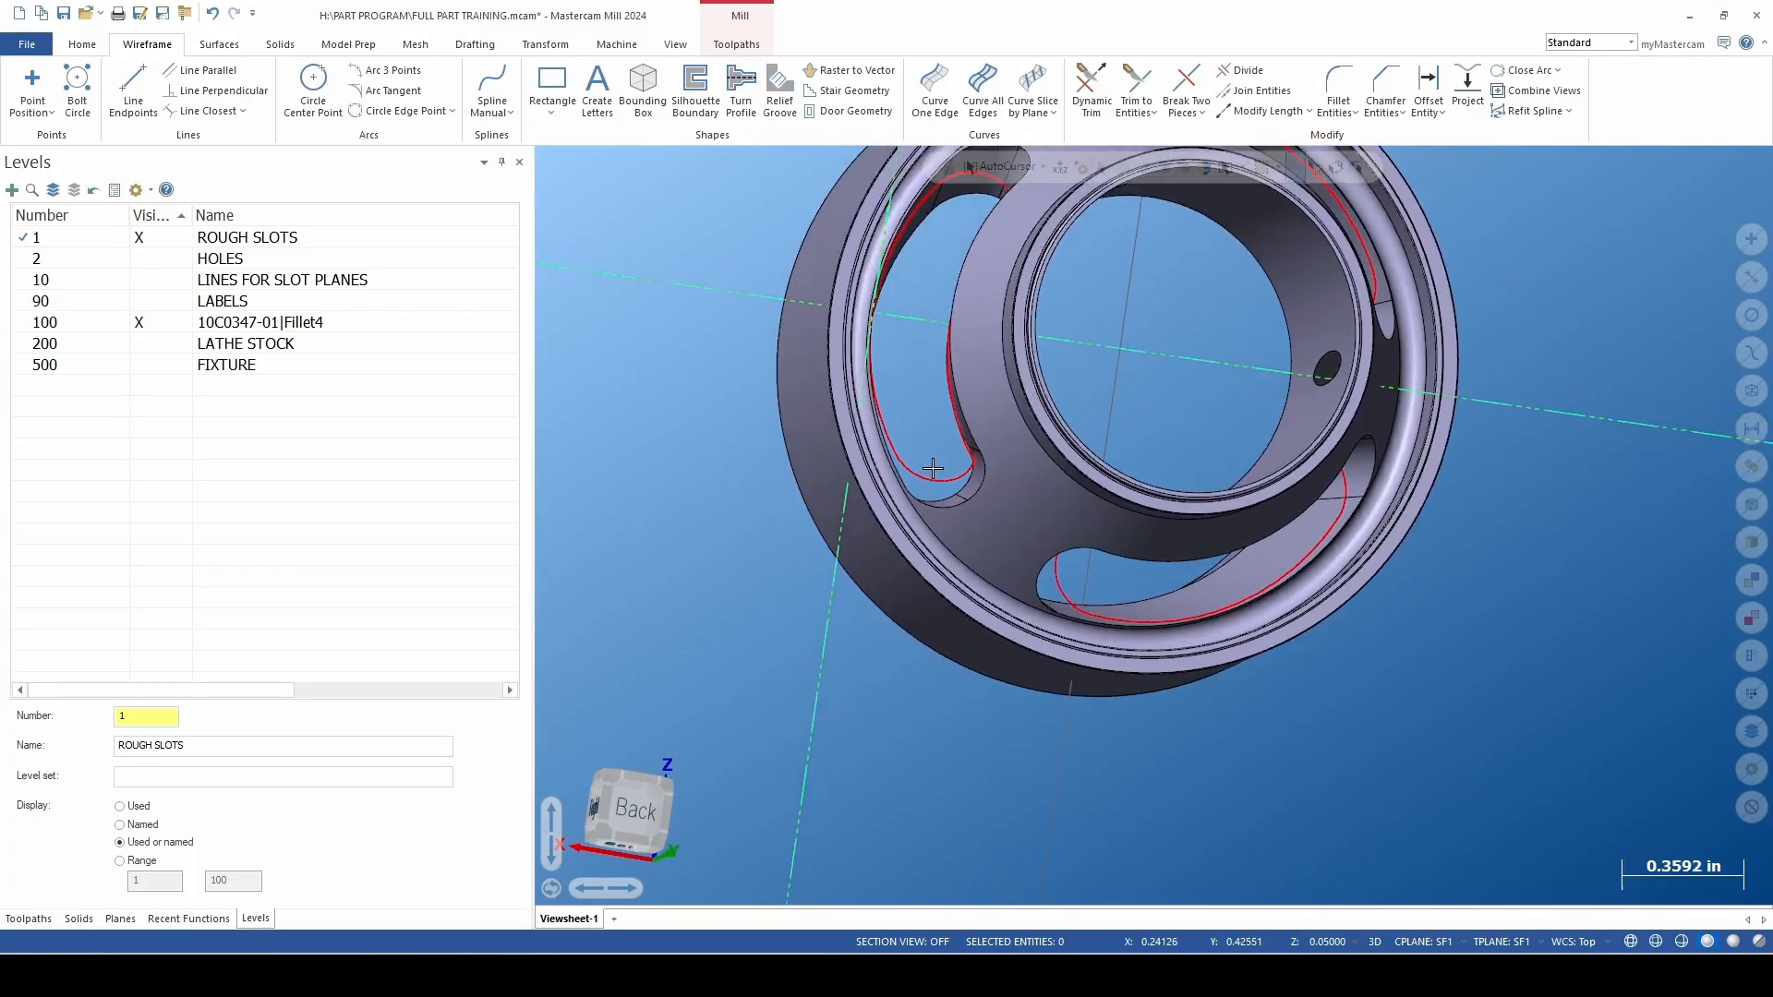
# Examine the slot openings, their rough outlines and the straight edges of their end walls from several angles.
pyautogui.moveTo(912, 480); pyautogui.dragTo(922, 480, button='middle')
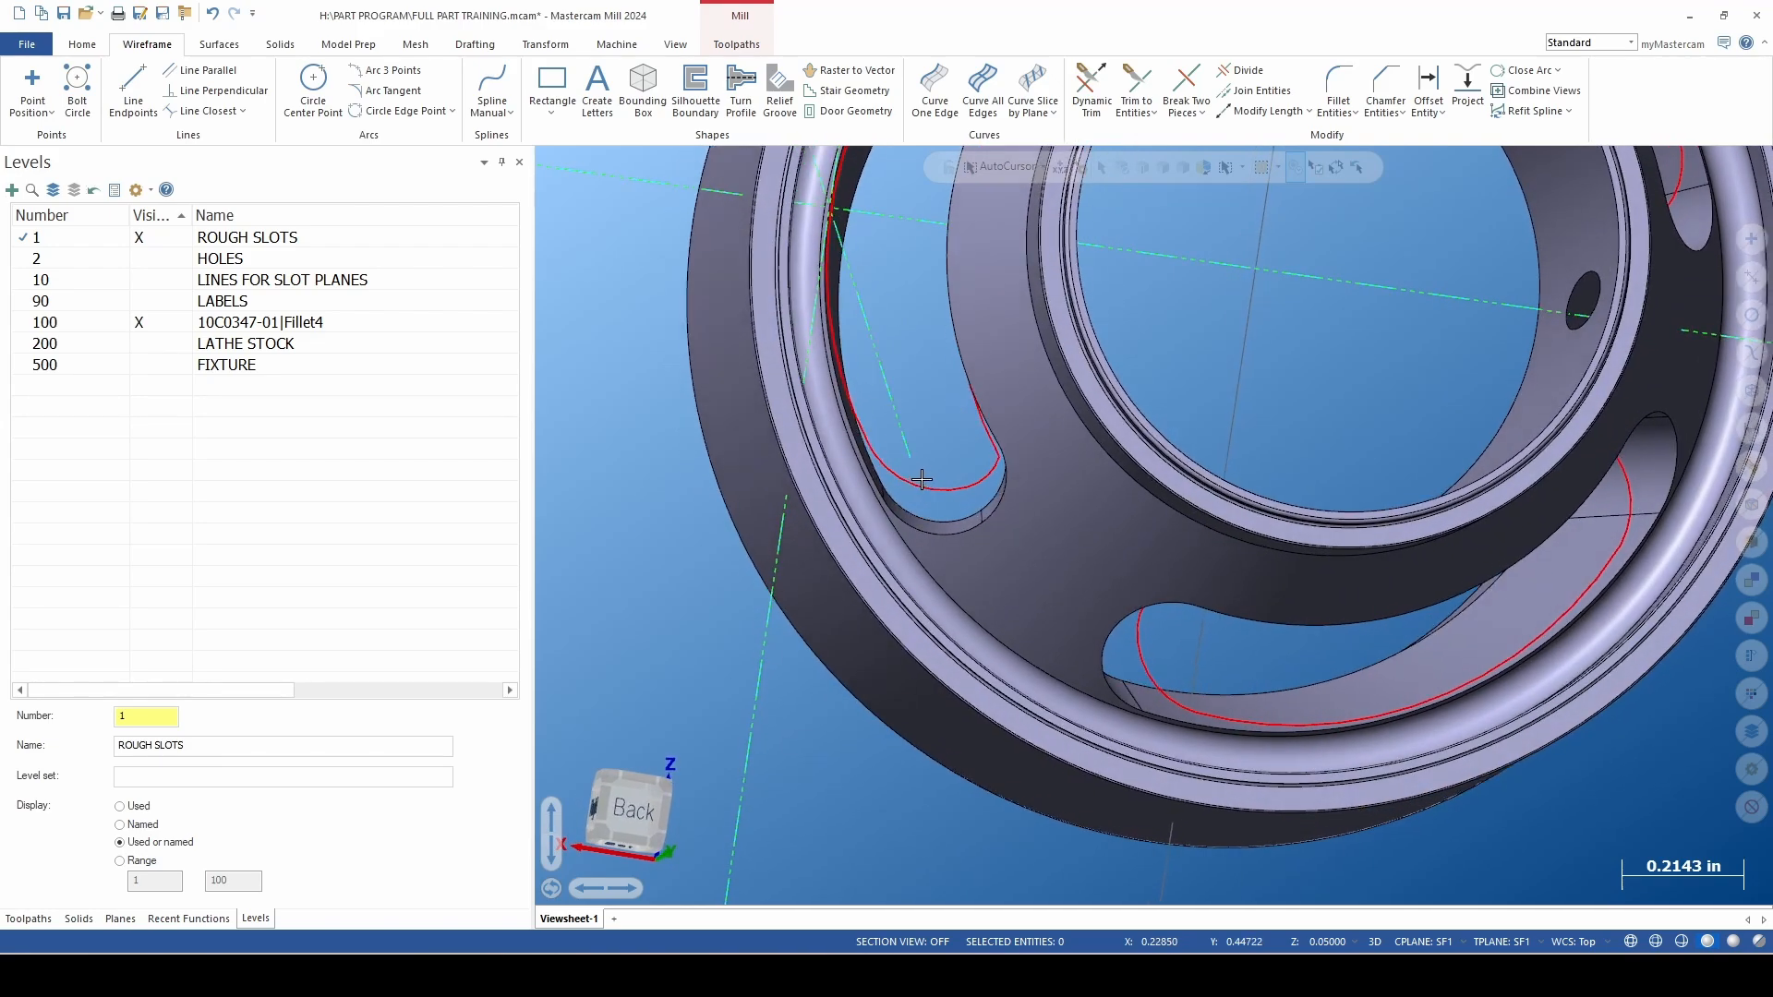
pyautogui.scroll(-2, 922, 480)
pyautogui.moveTo(962, 544); pyautogui.dragTo(951, 545, button='middle')
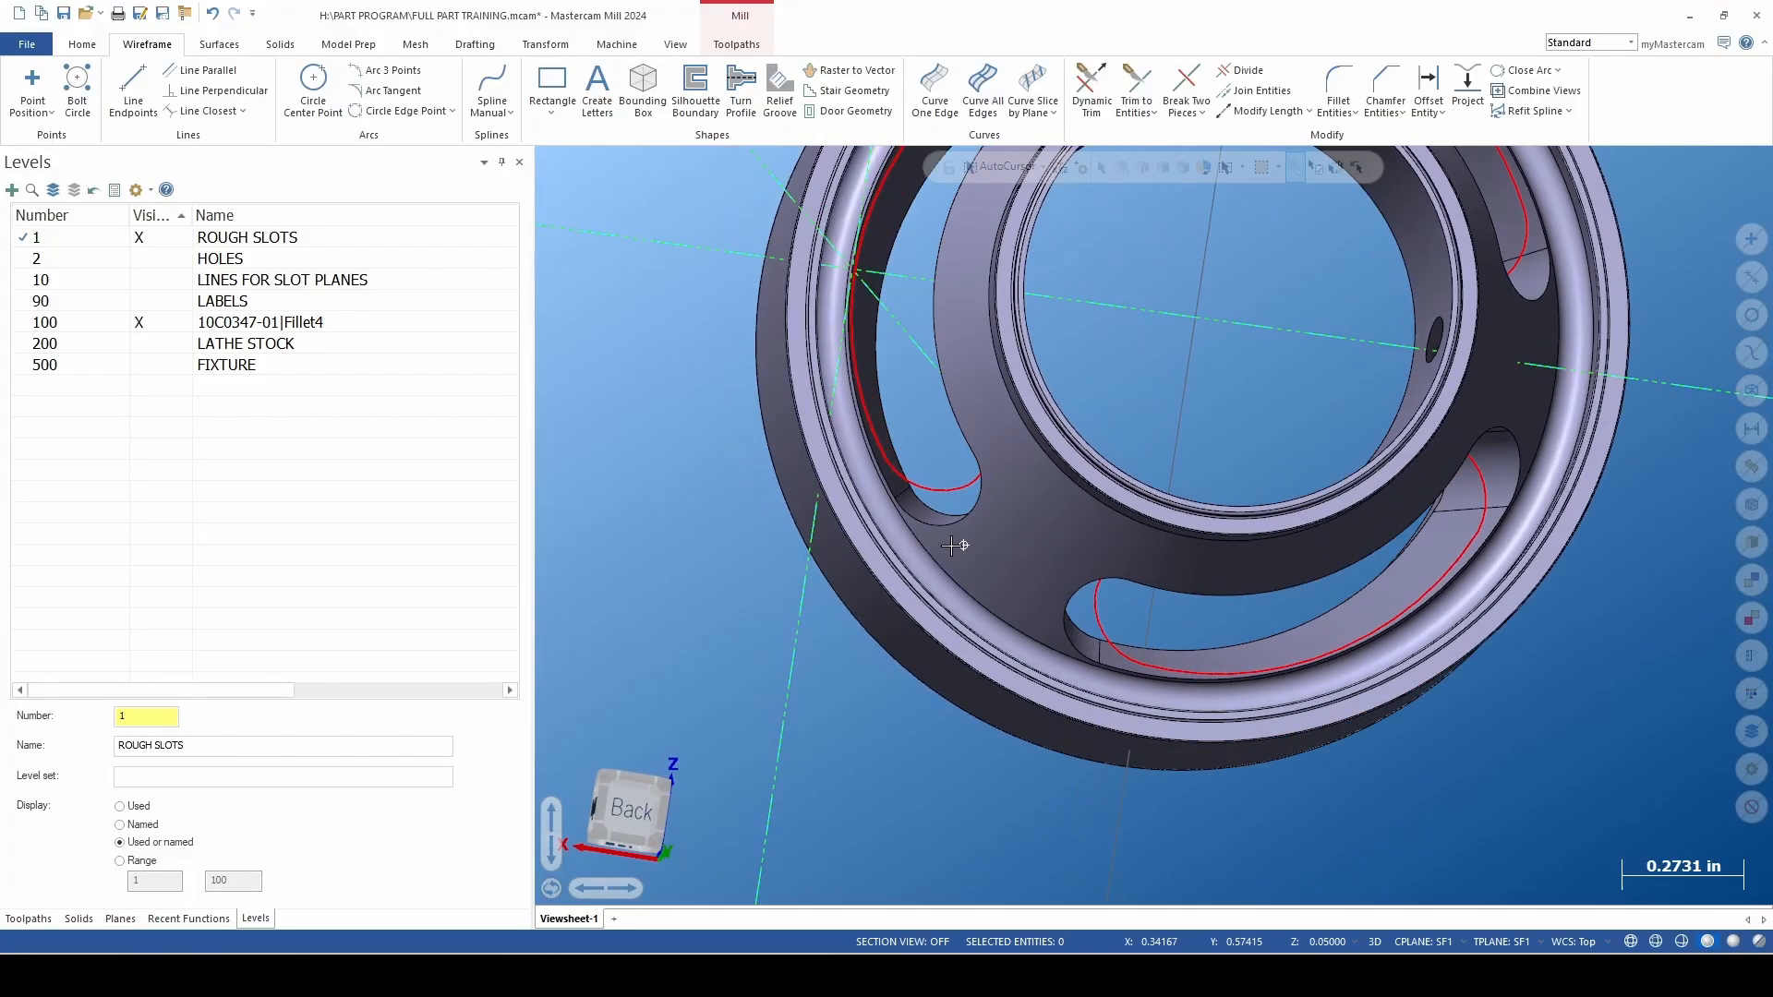
pyautogui.scroll(-3, 954, 545)
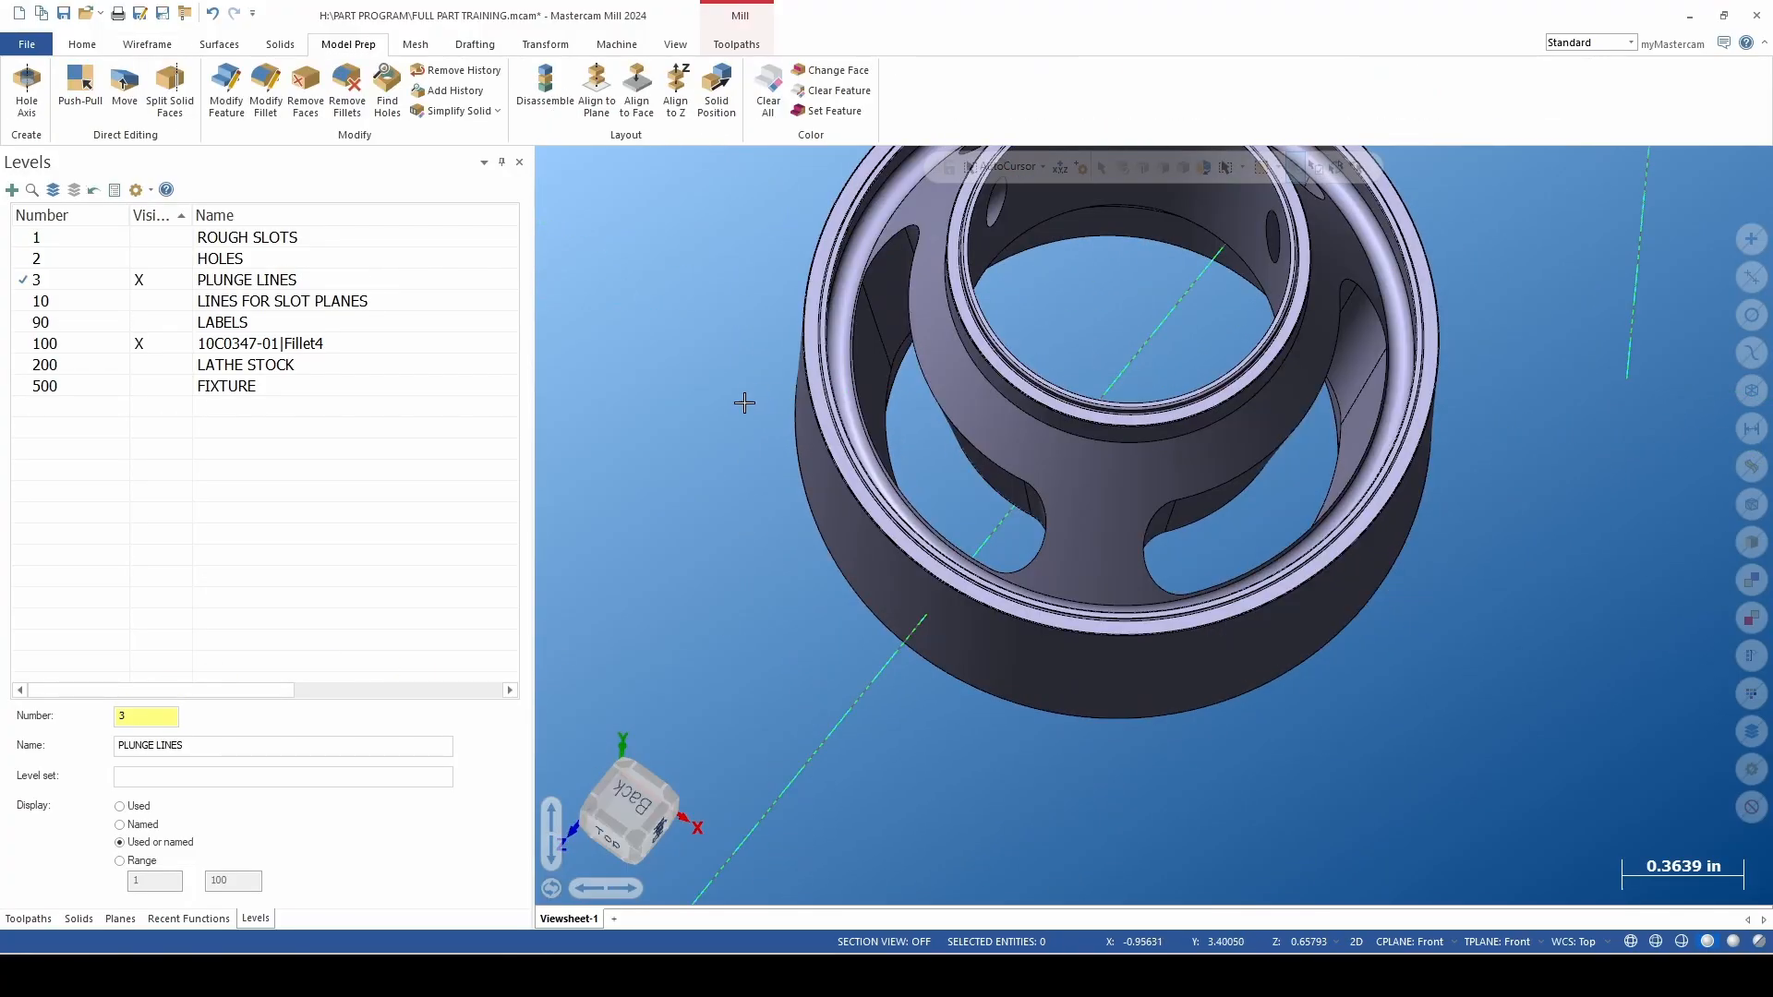
pyautogui.moveTo(748, 403); pyautogui.dragTo(774, 423, button='middle')
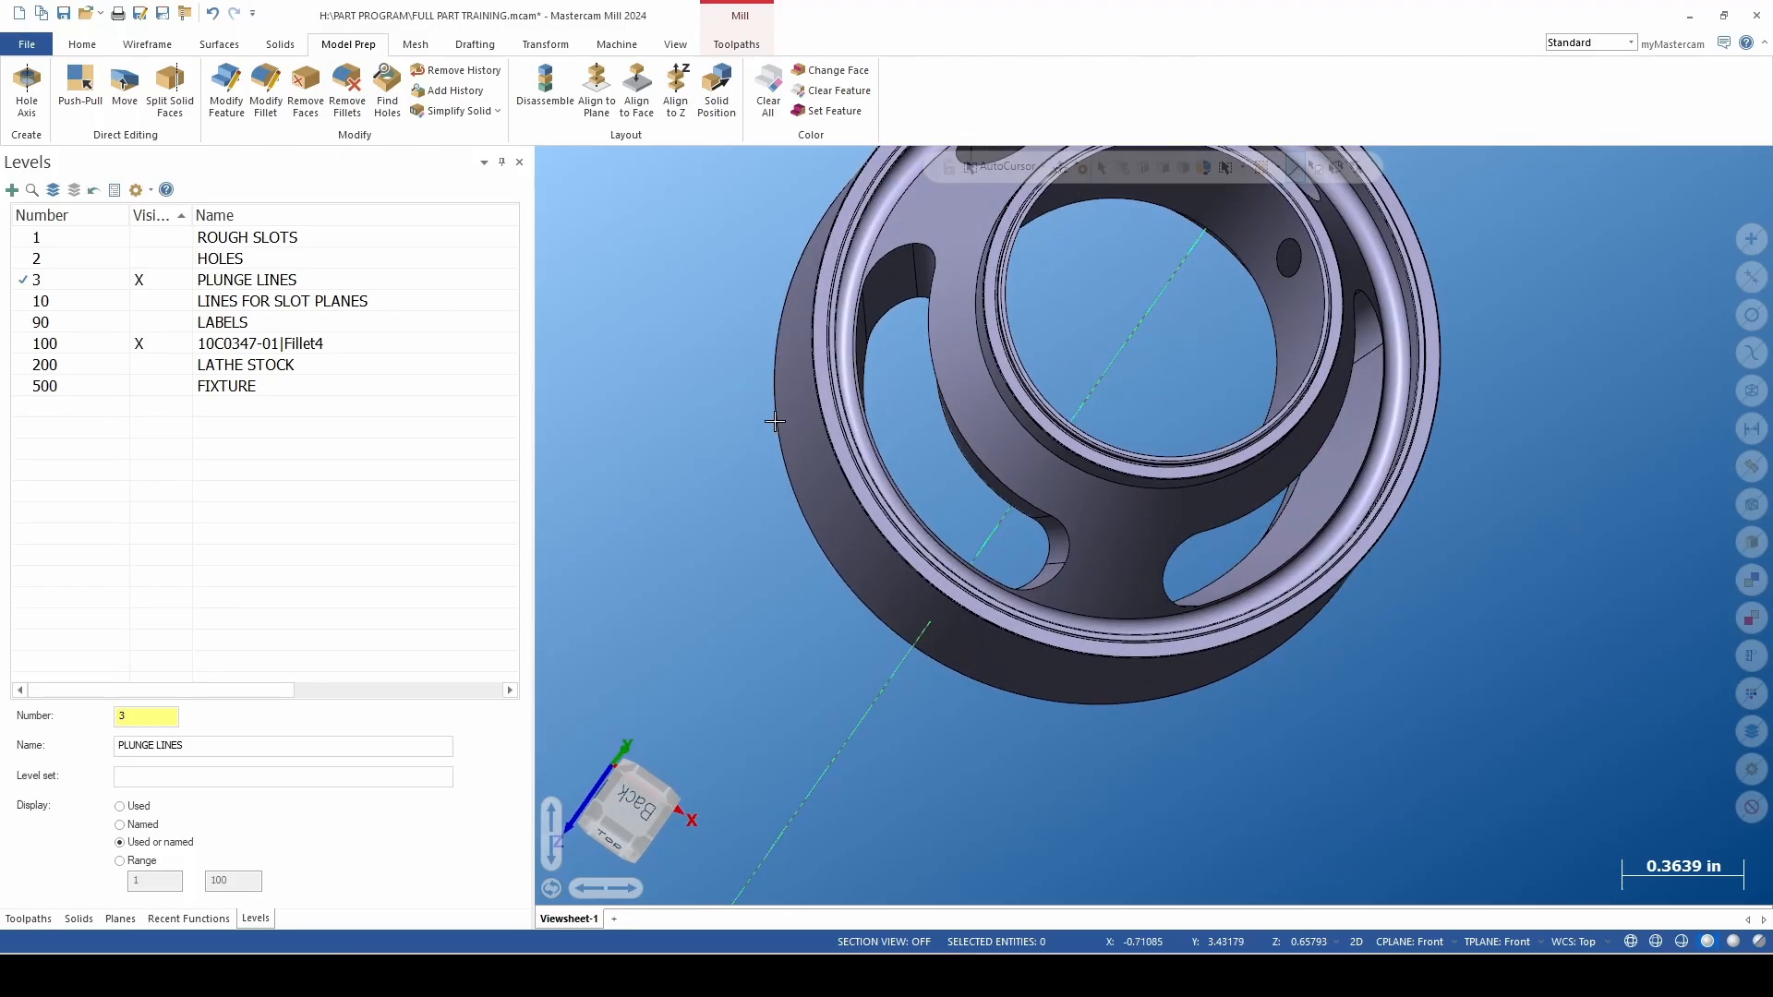
pyautogui.scroll(-1, 692, 386)
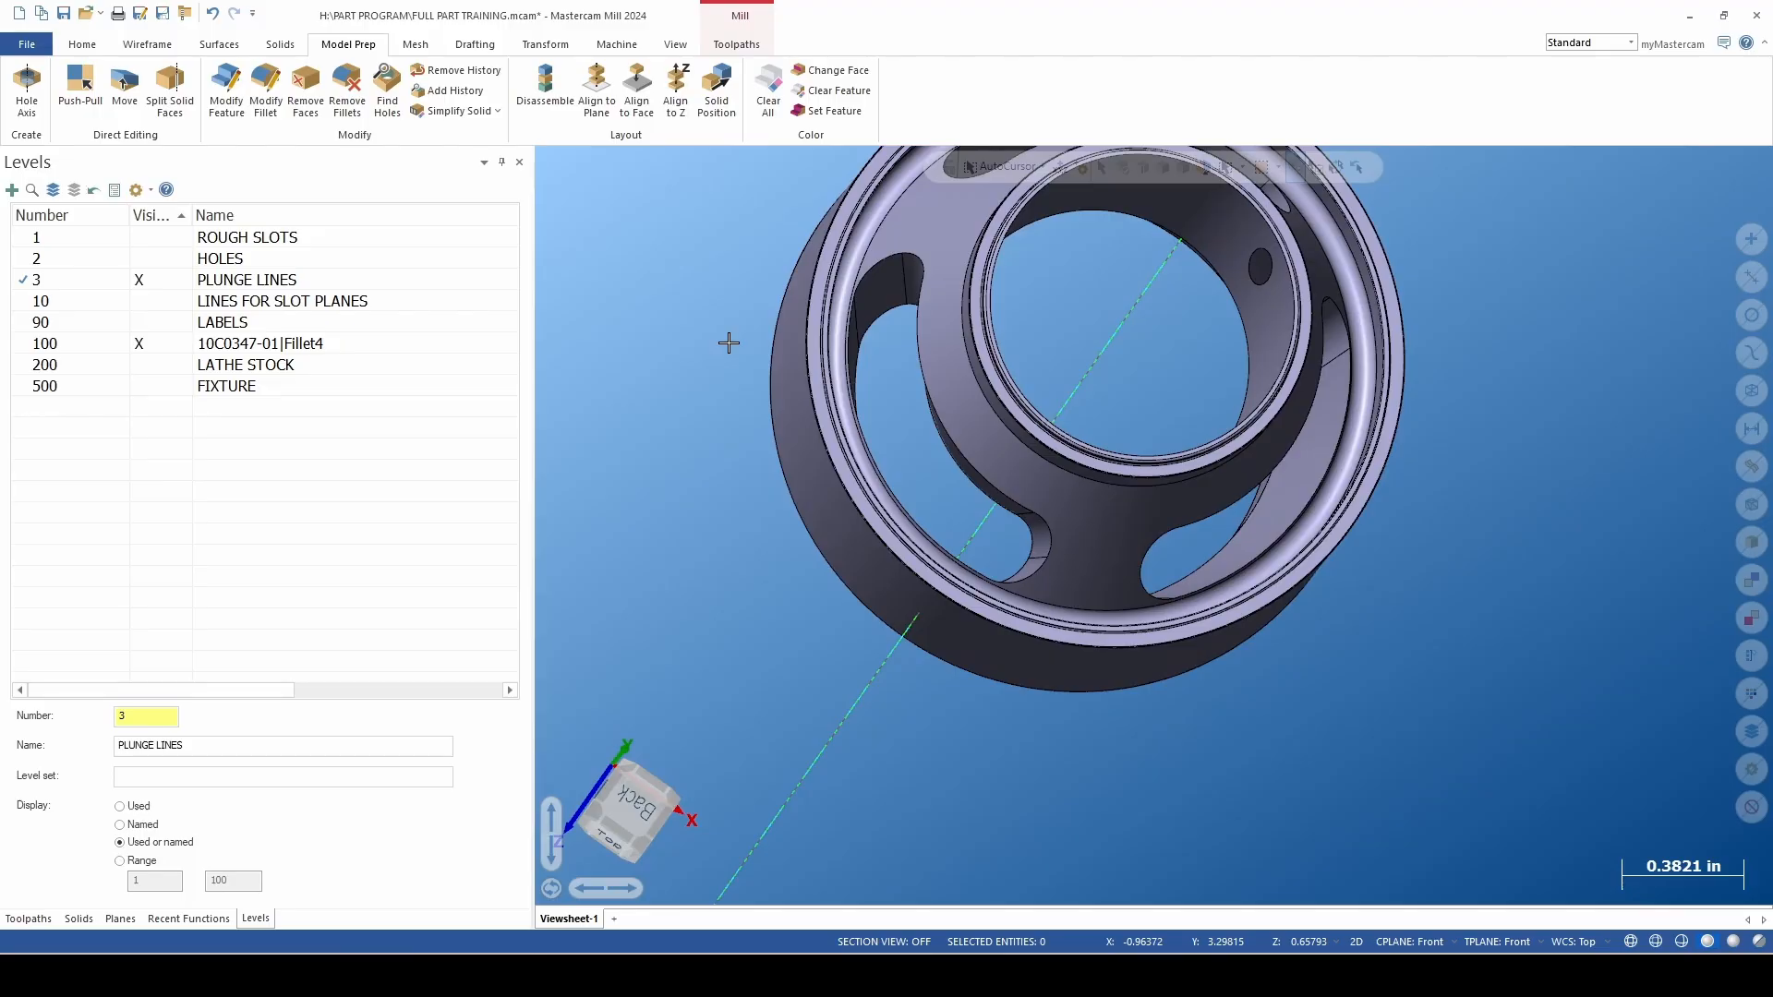
pyautogui.moveTo(810, 342); pyautogui.dragTo(861, 349, button='middle')
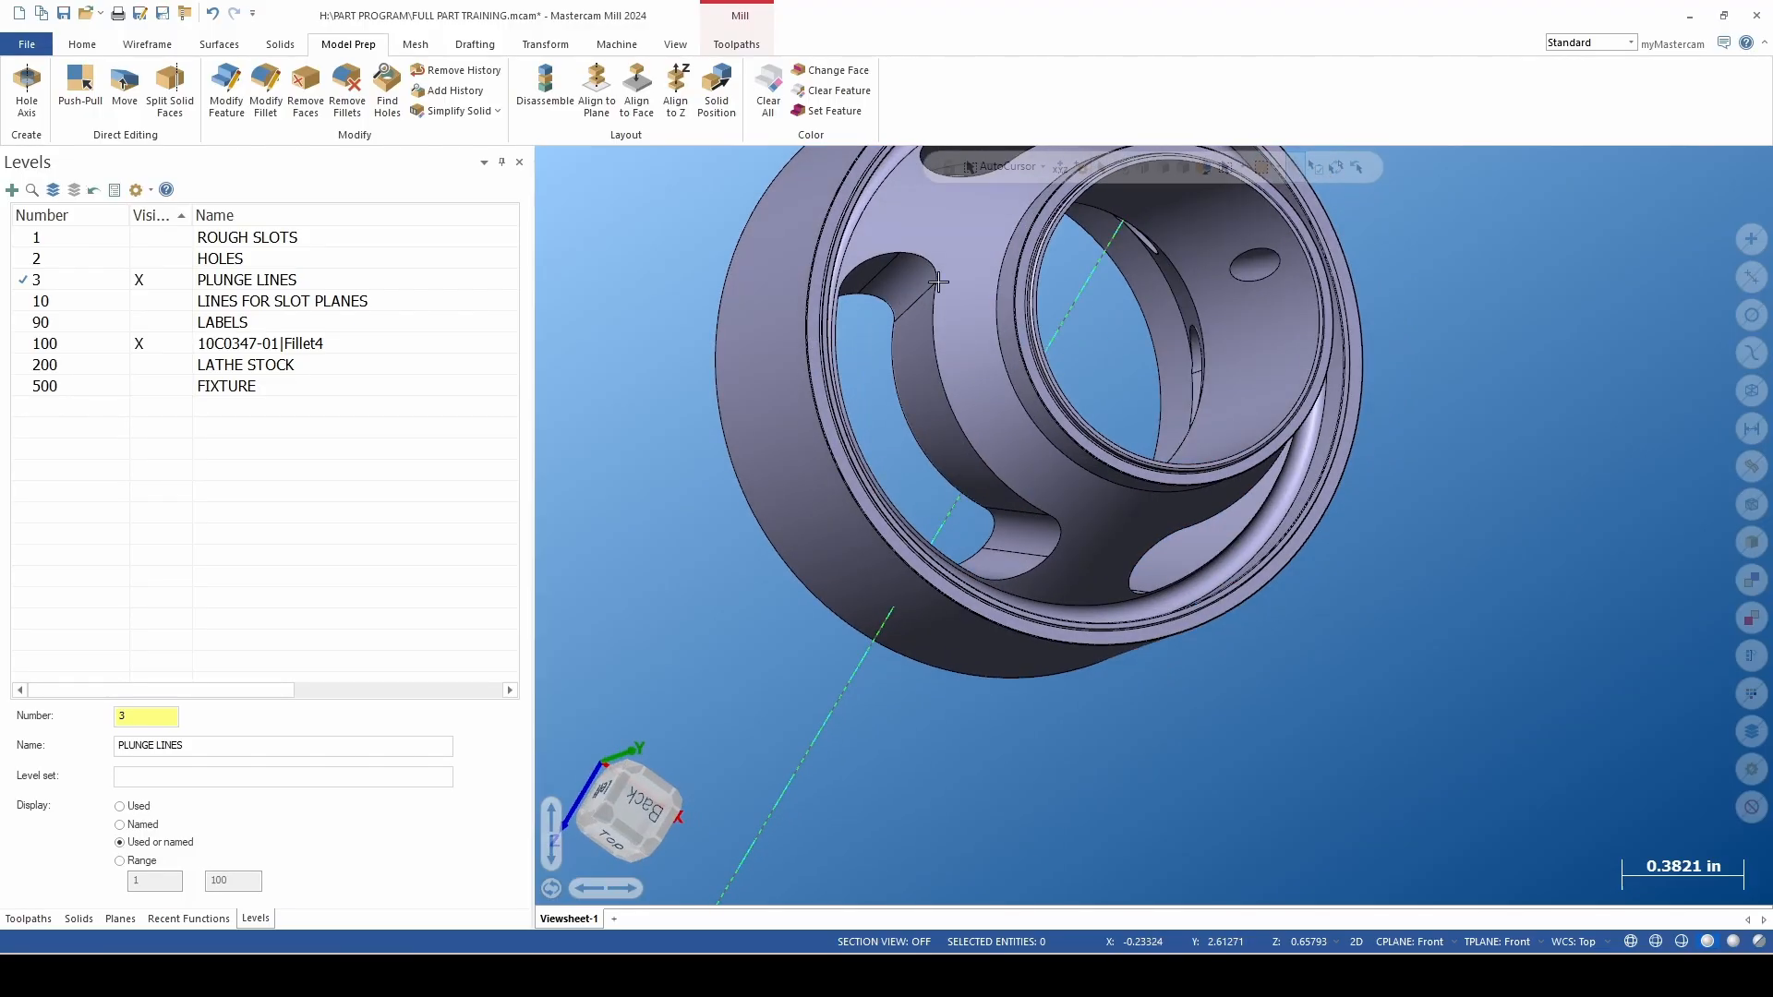
pyautogui.scroll(2, 932, 286)
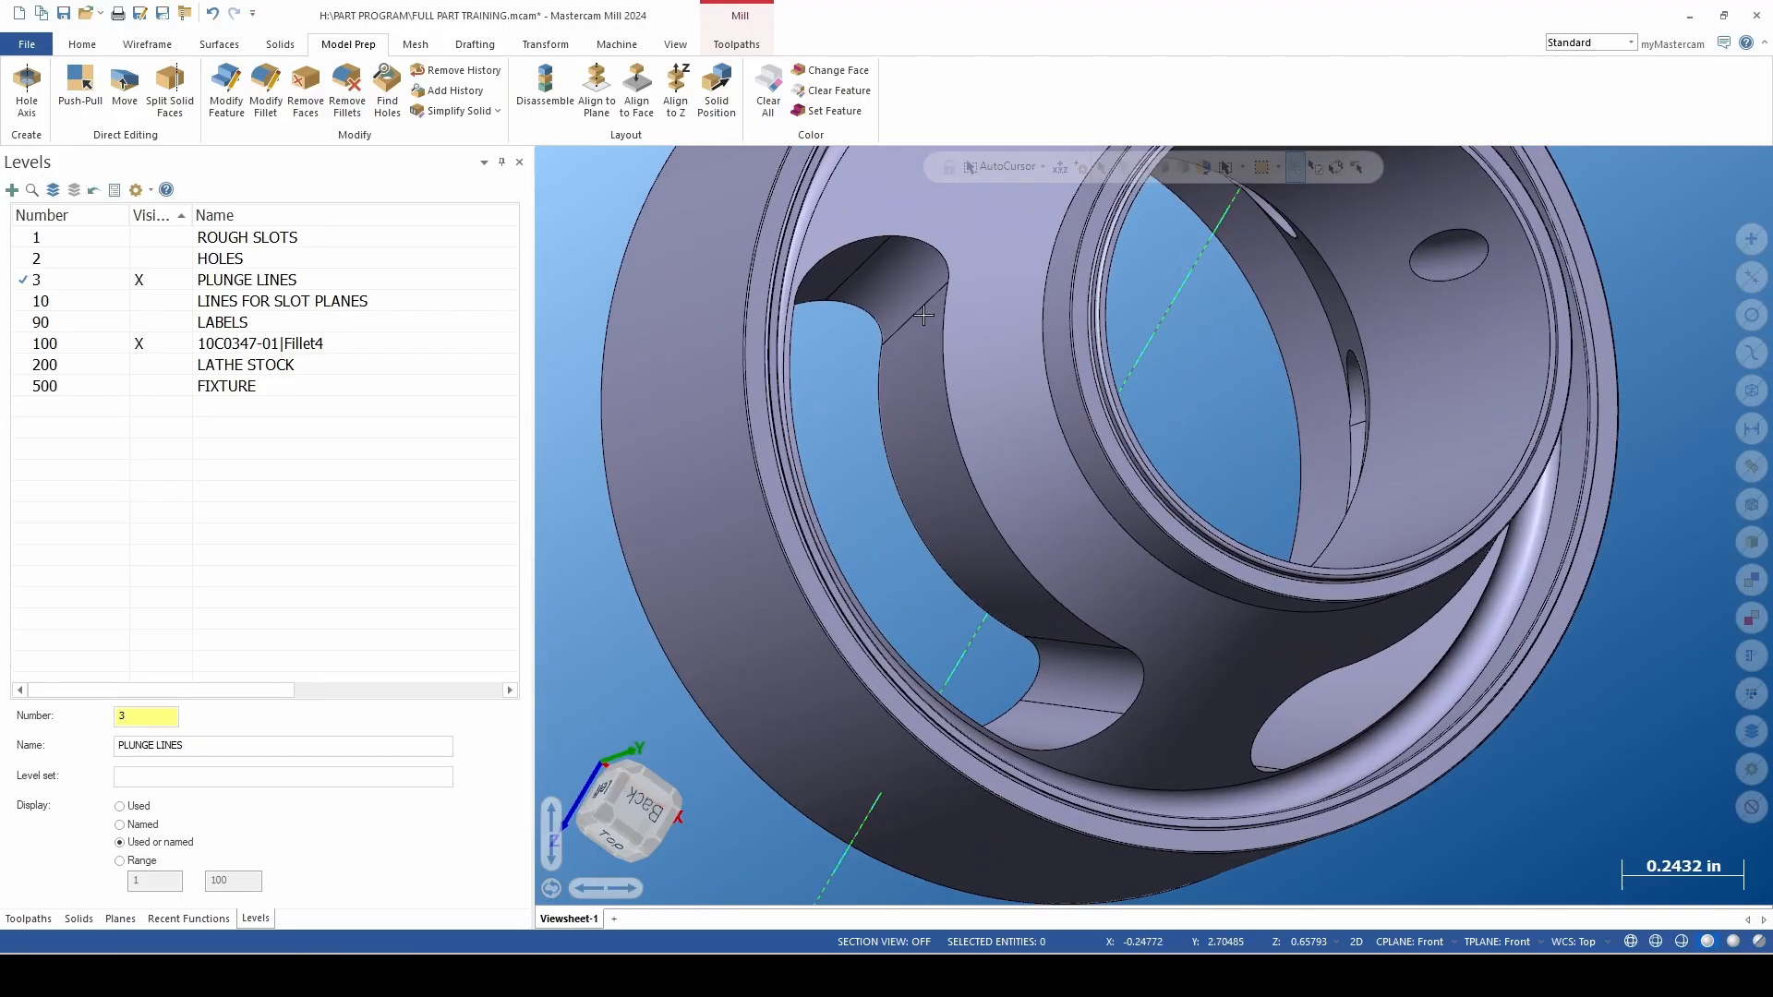
pyautogui.moveTo(915, 317); pyautogui.dragTo(857, 313, button='middle')
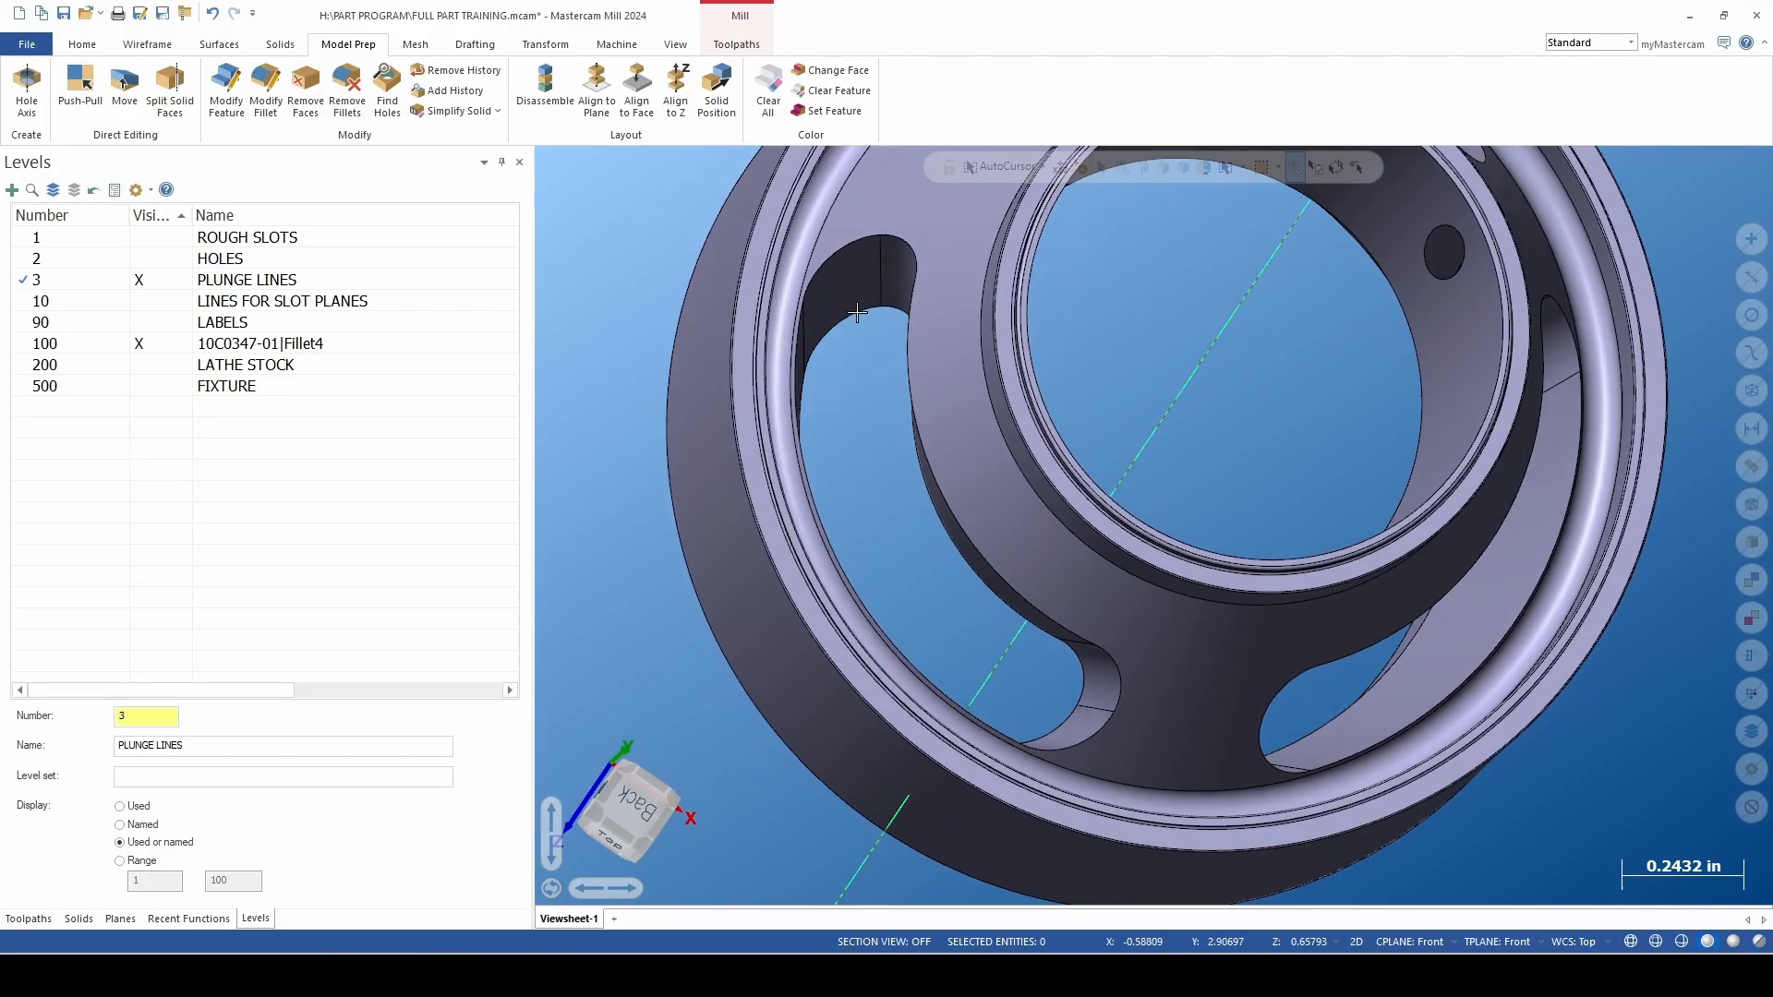
pyautogui.scroll(-3, 827, 327)
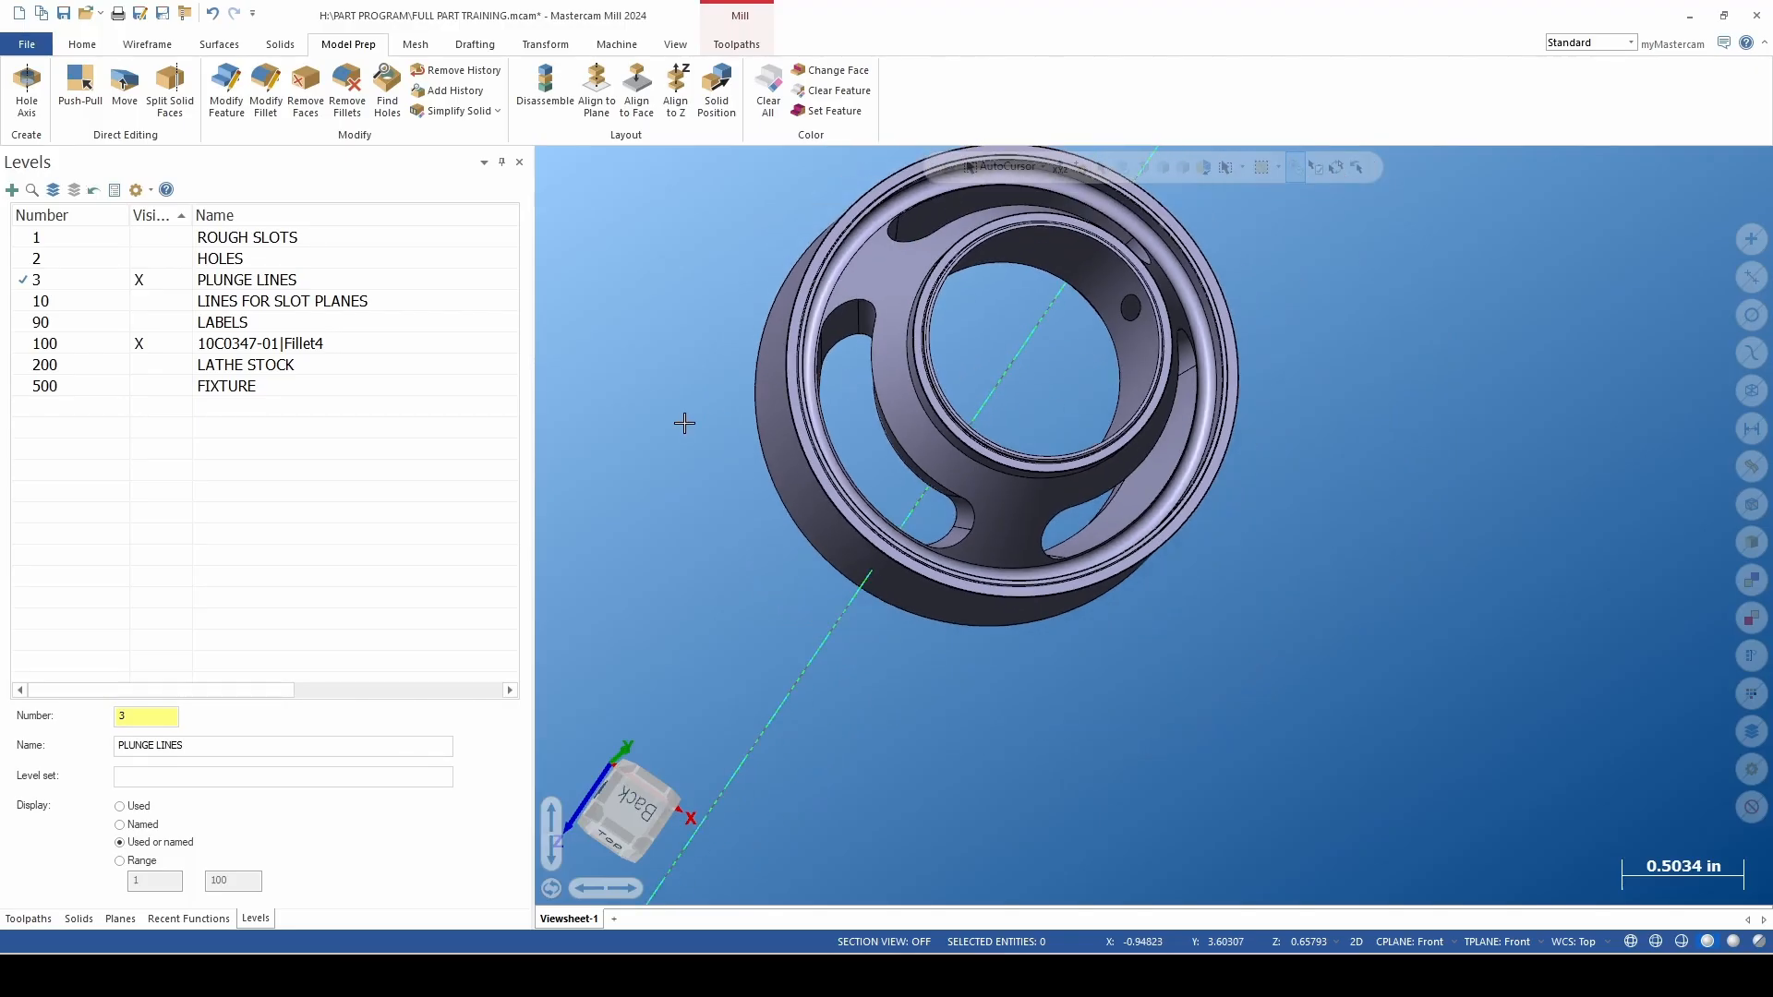
pyautogui.rightClick(685, 421)
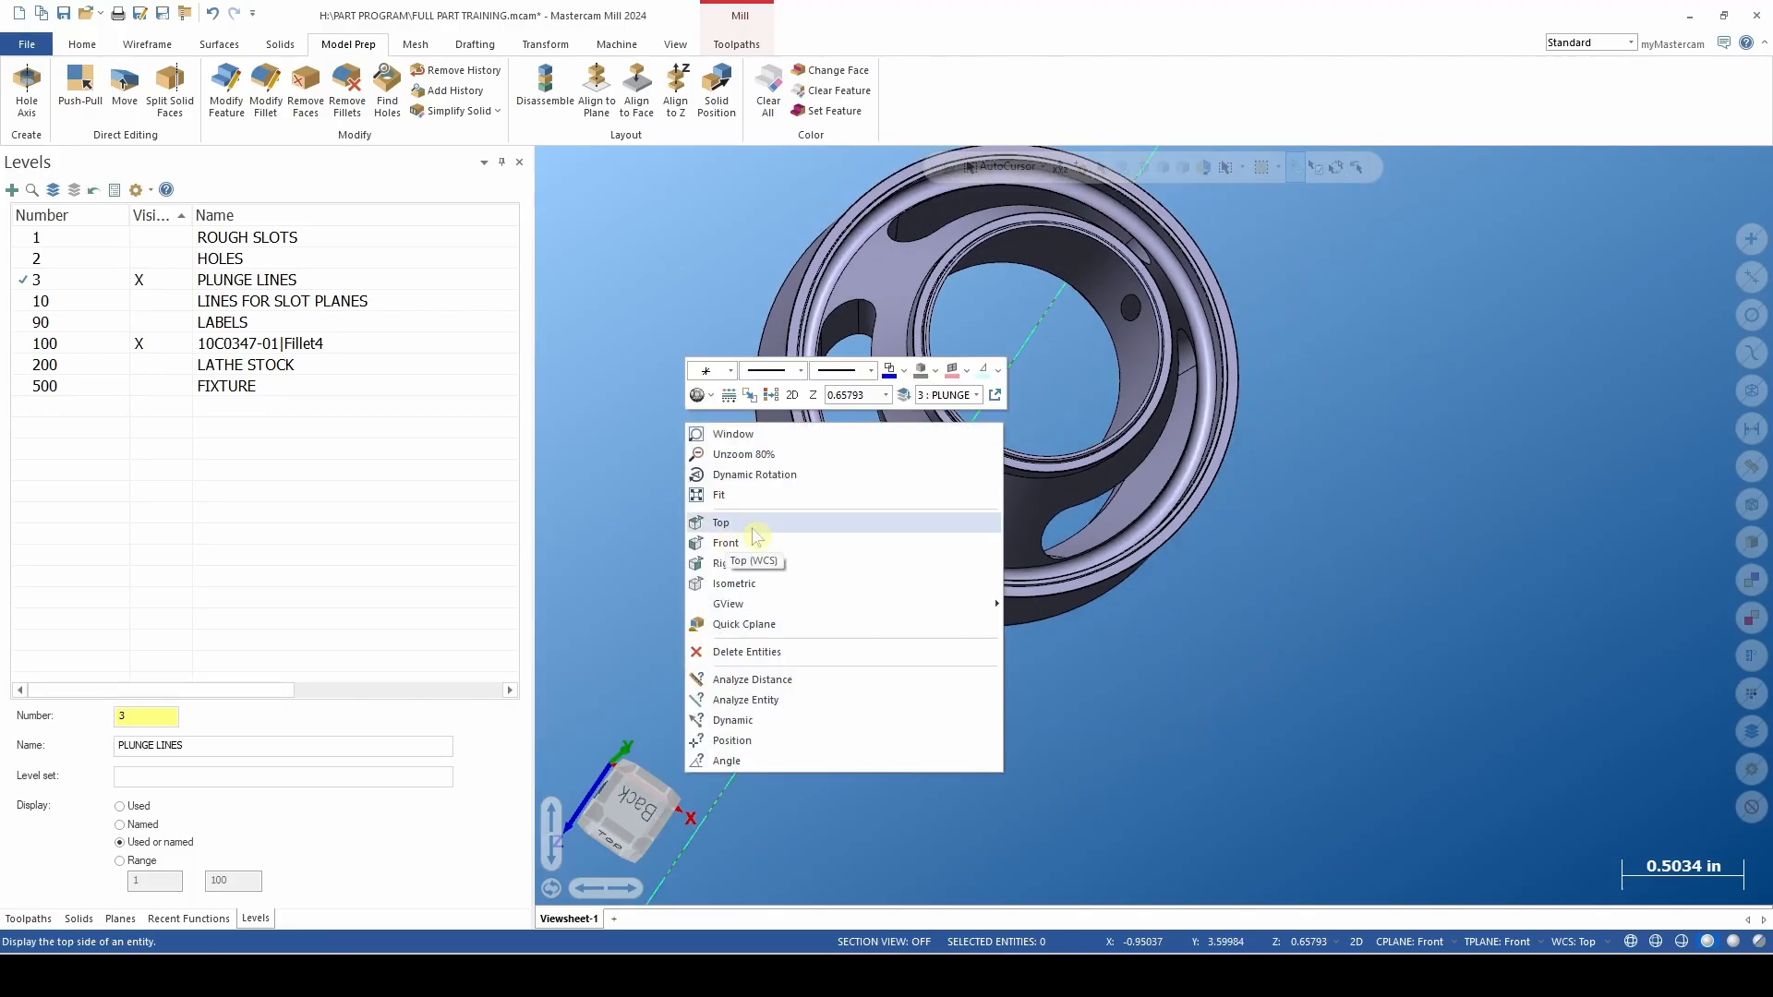
pyautogui.click(621, 515)
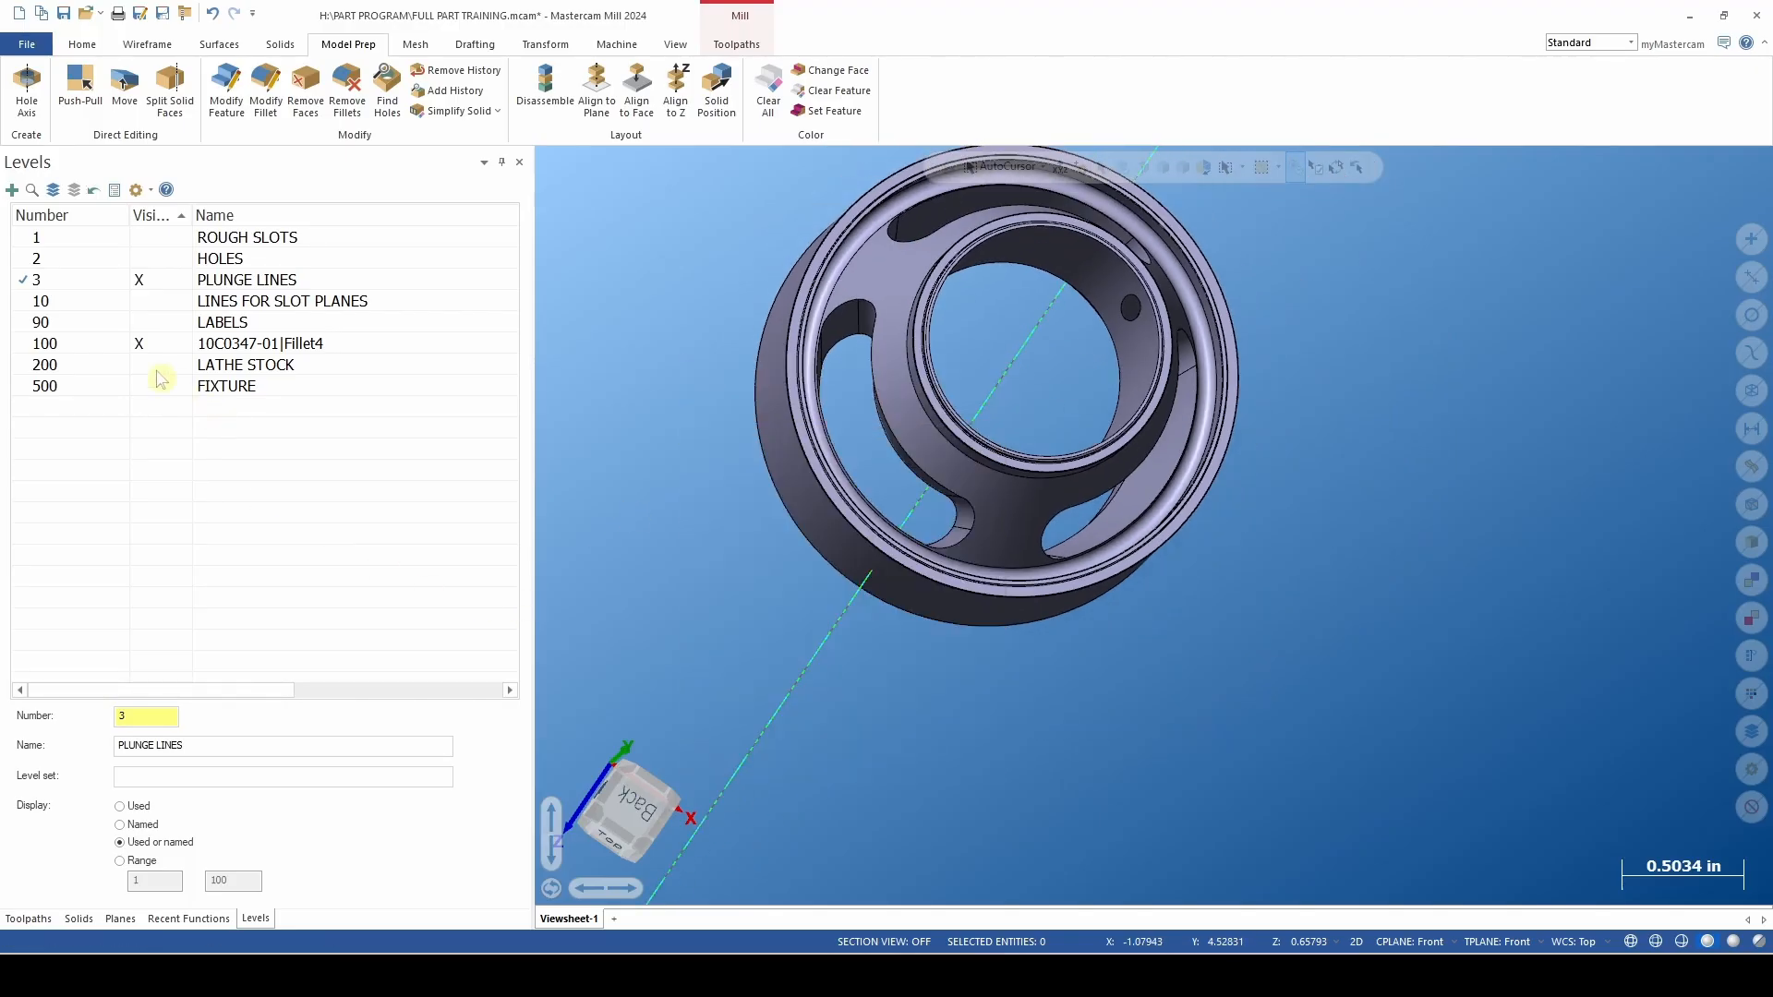
pyautogui.moveTo(1153, 524); pyautogui.dragTo(1240, 516, button='middle')
pyautogui.scroll(3, 1240, 373)
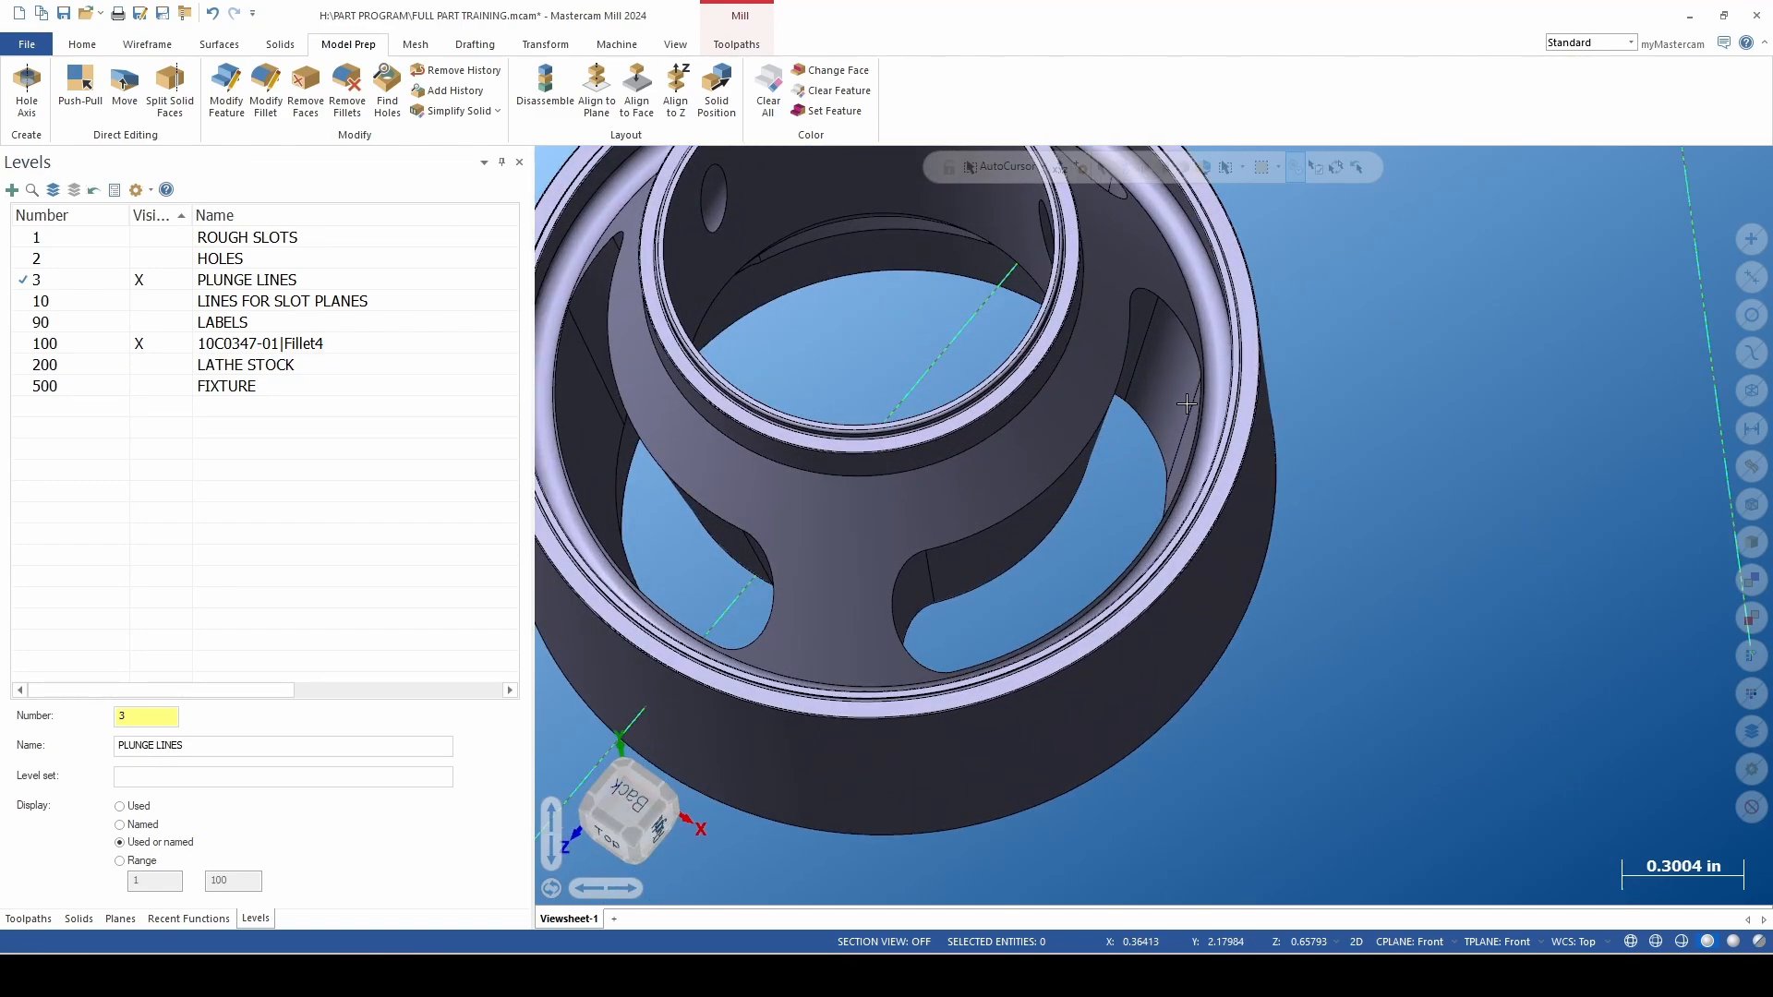
pyautogui.scroll(-2, 1188, 404)
pyautogui.scroll(1, 1173, 425)
pyautogui.scroll(-2, 1164, 443)
pyautogui.scroll(2, 1162, 449)
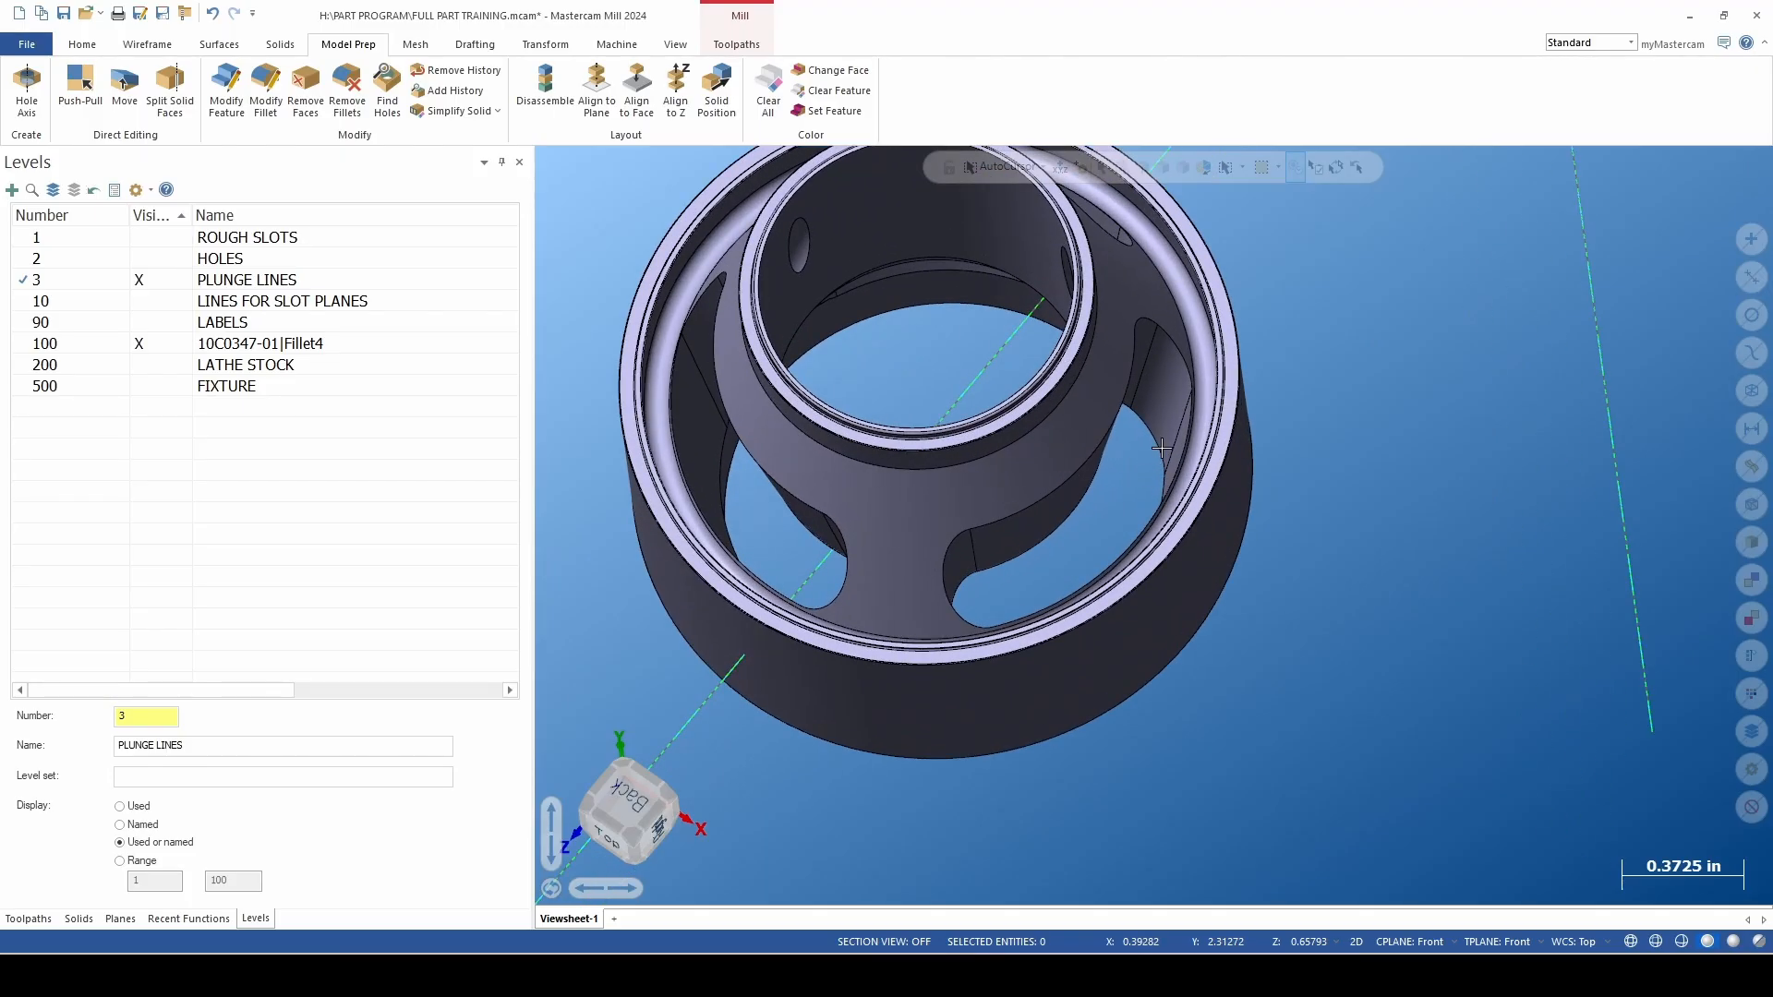
pyautogui.scroll(-2, 923, 463)
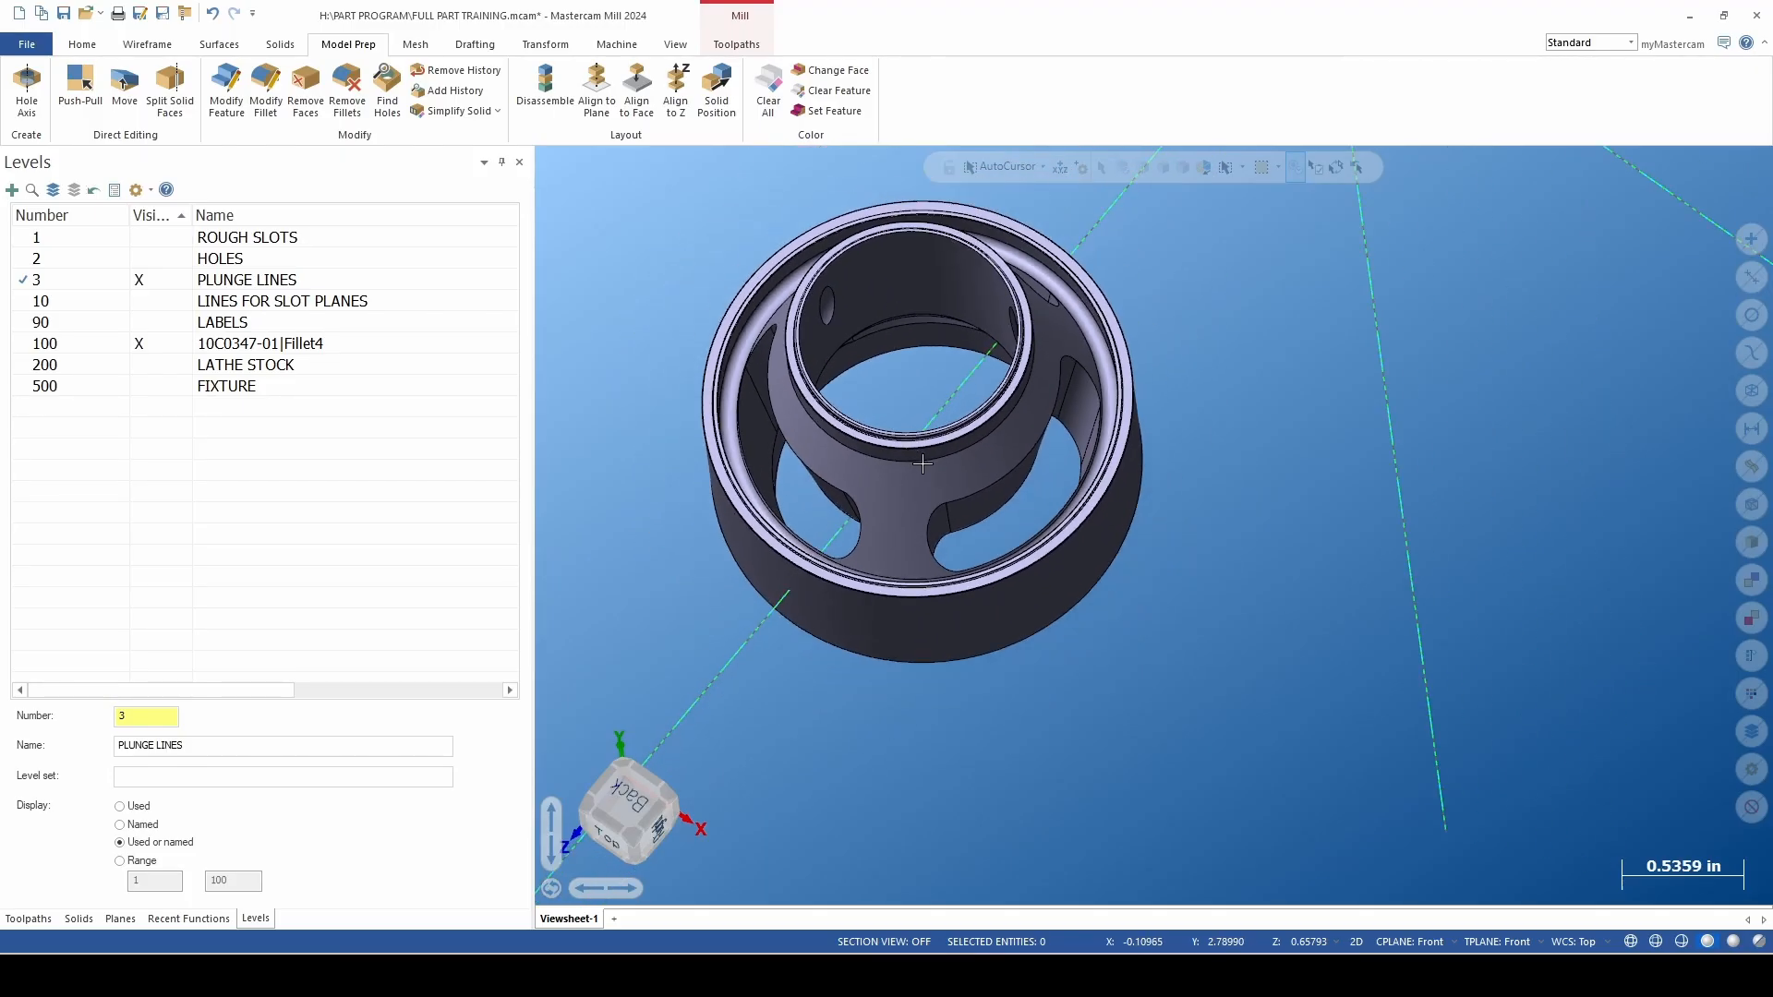
pyautogui.click(148, 45)
pyautogui.click(133, 92)
pyautogui.scroll(5, 1092, 388)
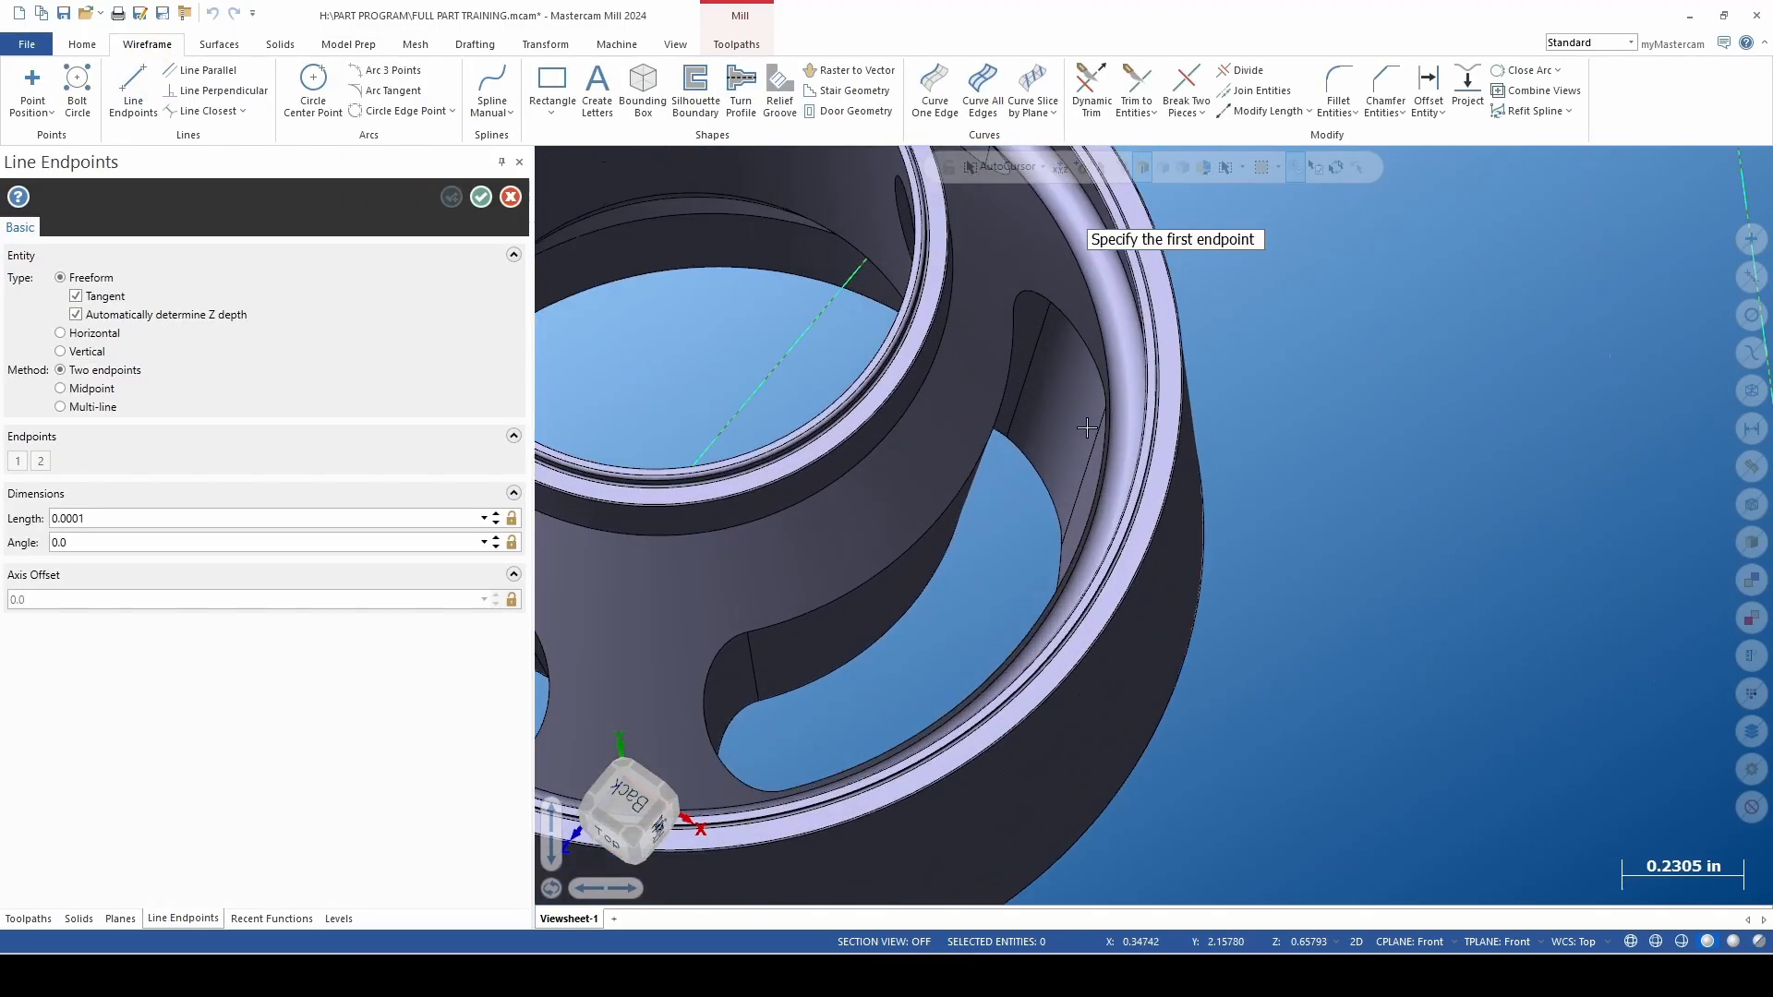
pyautogui.click(876, 309)
pyautogui.click(932, 477)
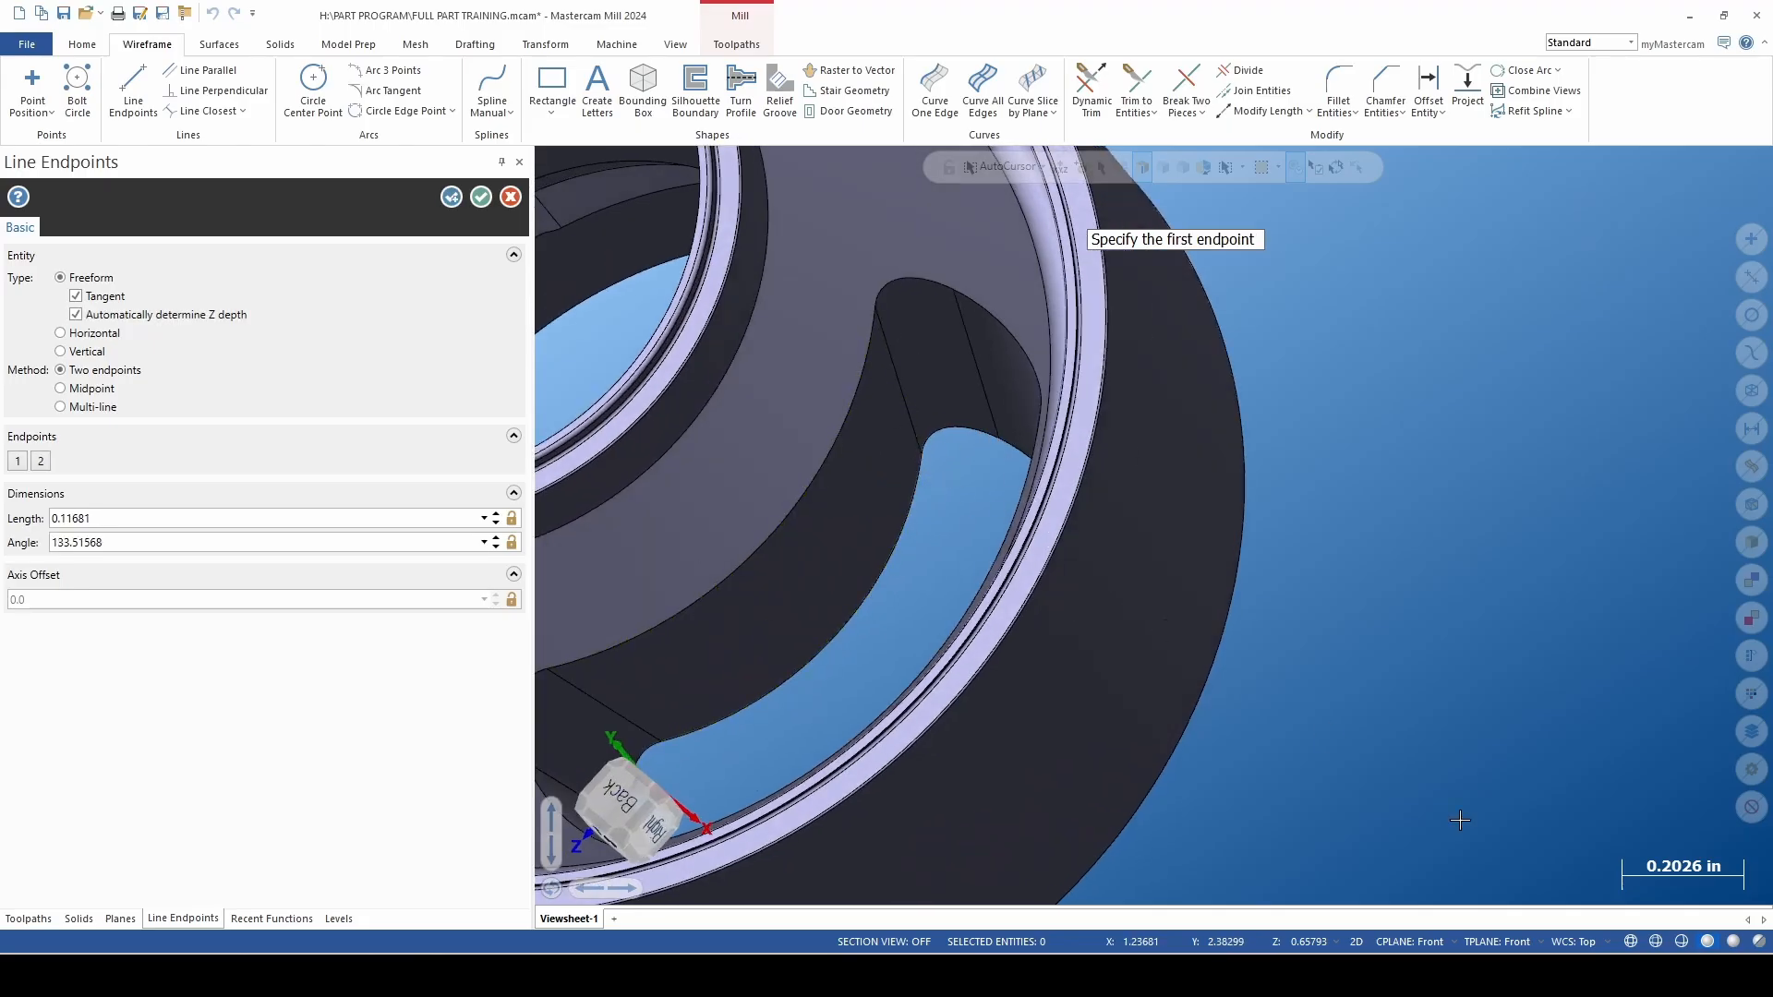
# Switch the construction mode from 2D to 3D and discard the pending line.
pyautogui.click(1358, 942)
pyautogui.scroll(-2, 1397, 751)
pyautogui.moveTo(1397, 751); pyautogui.dragTo(1329, 701, button='middle')
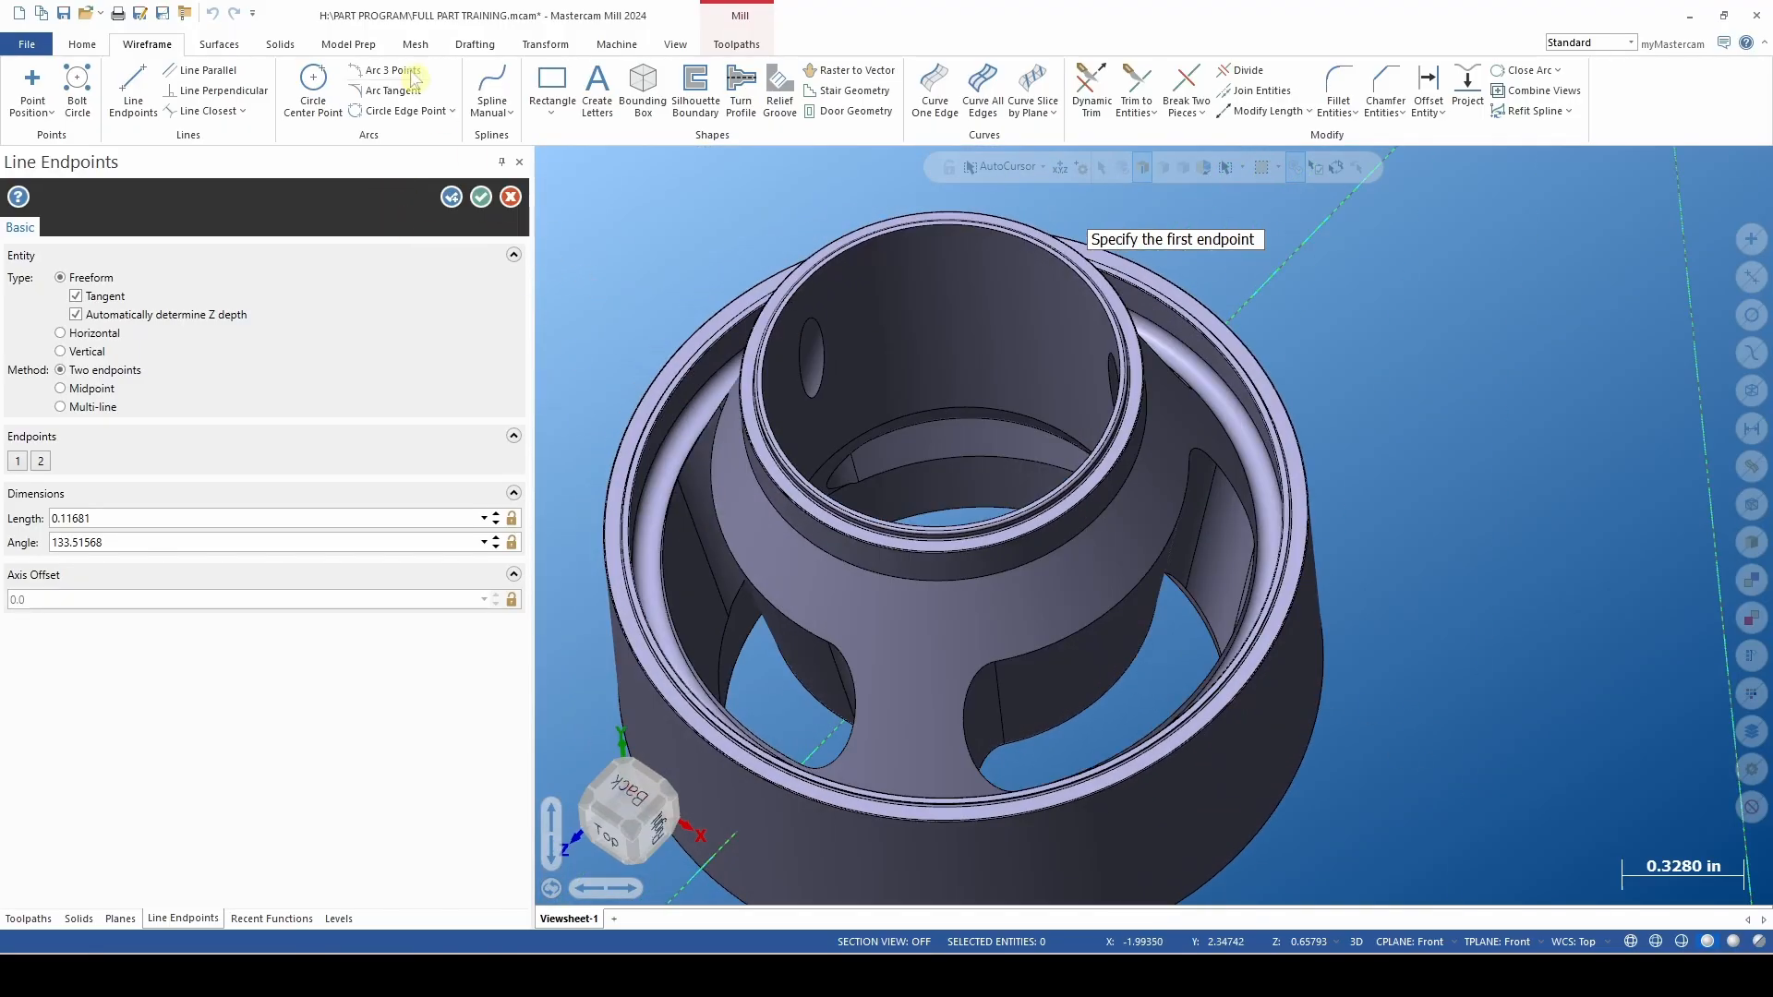
pyautogui.press('Escape')
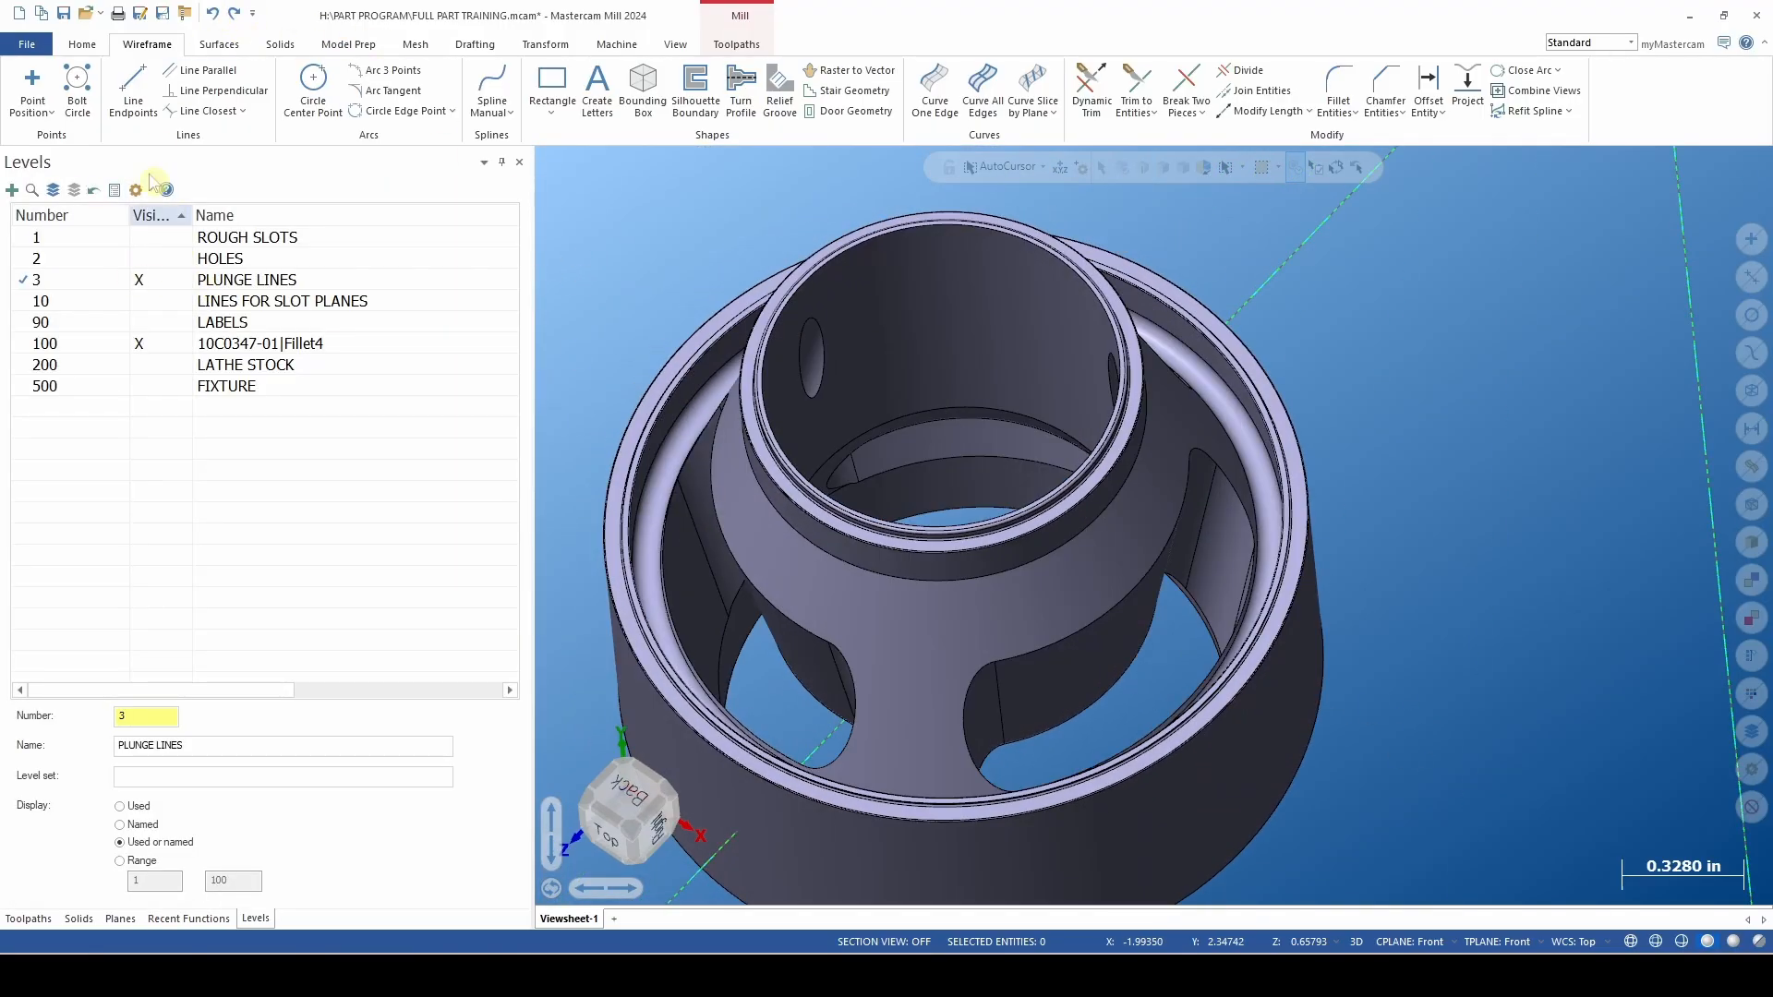
# Draw two-endpoint 3D lines along the inner and outer straight wall edges at one end of the slot.
pyautogui.click(133, 88)
pyautogui.moveTo(1256, 619); pyautogui.dragTo(1163, 614, button='middle')
pyautogui.scroll(2, 1164, 614)
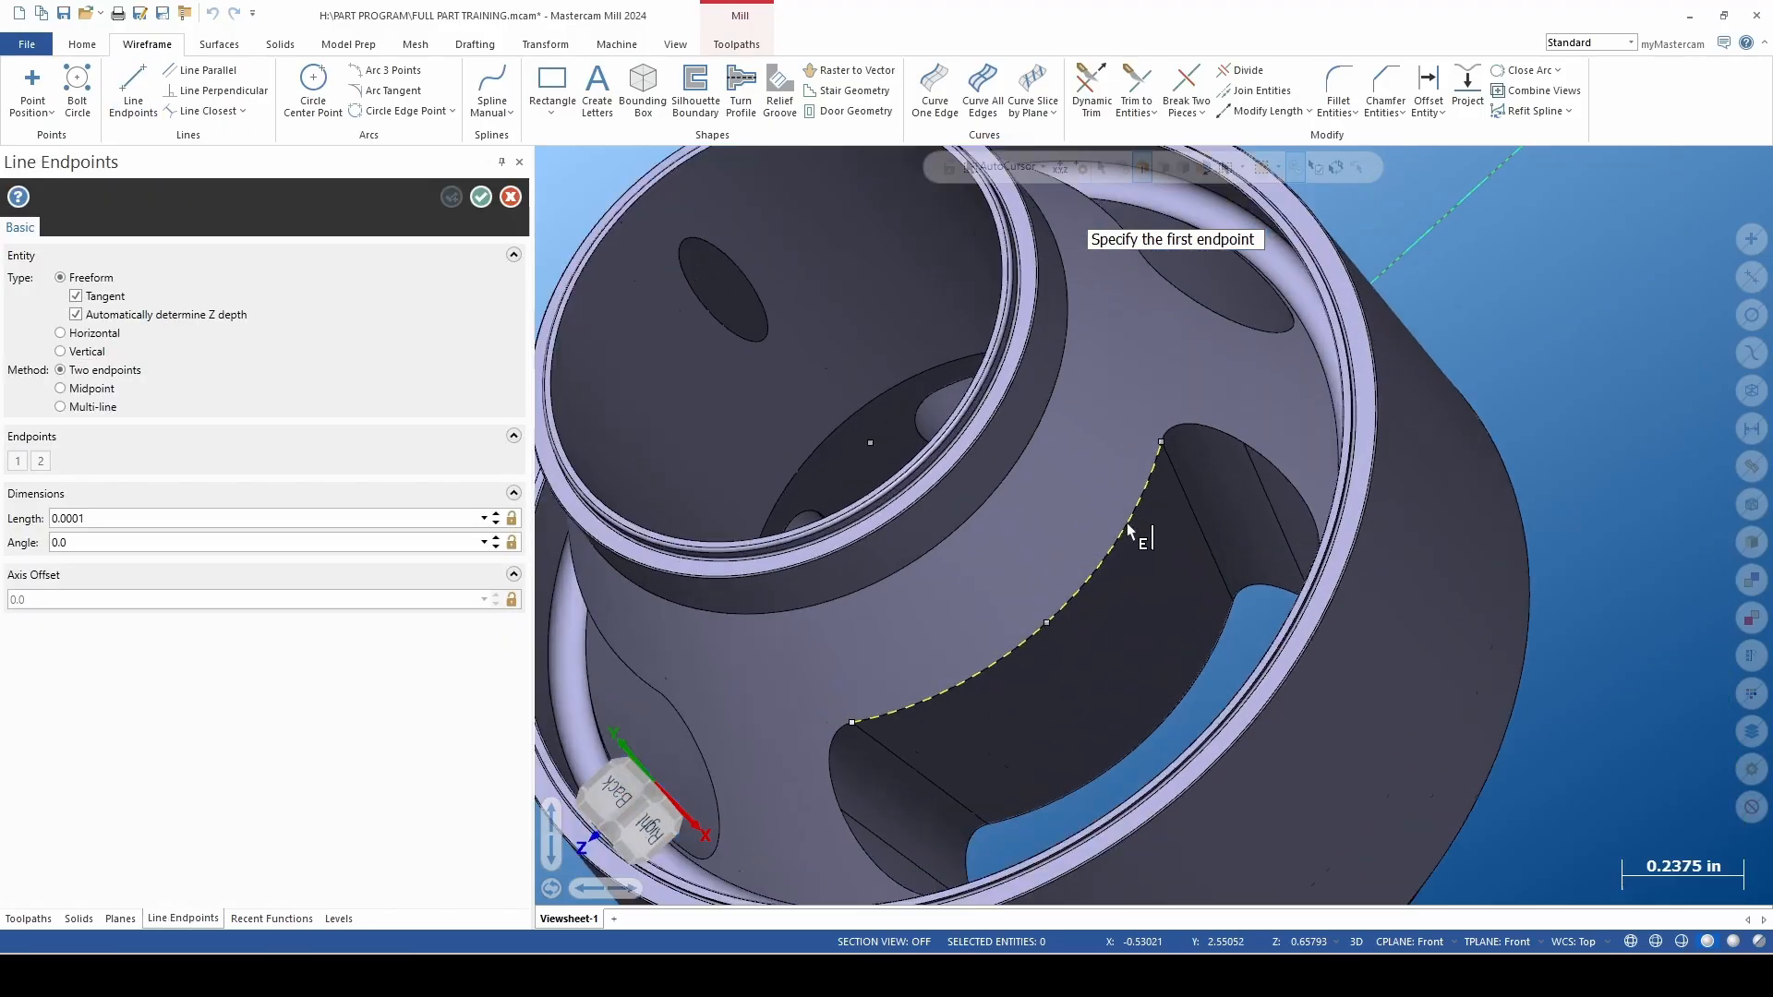
pyautogui.click(1173, 428)
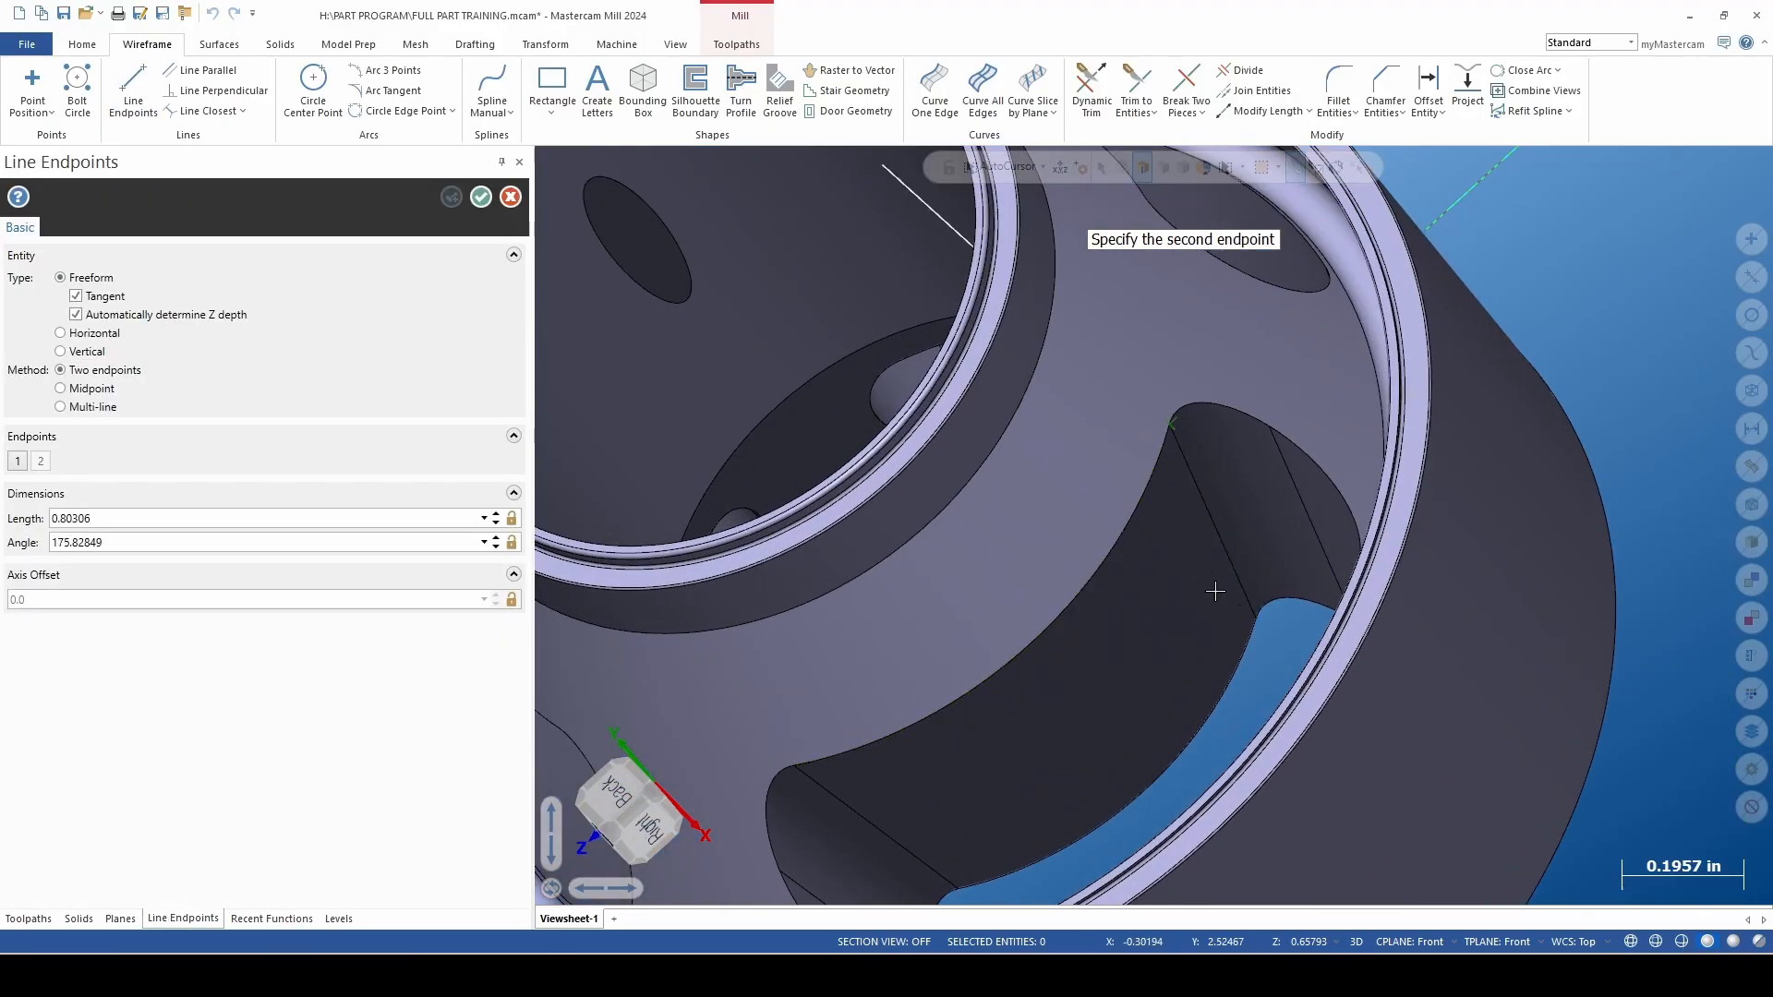
pyautogui.click(1261, 626)
pyautogui.moveTo(1261, 626)
pyautogui.mouseDown(button='middle')
pyautogui.moveTo(1390, 652)
pyautogui.moveTo(1363, 720)
pyautogui.mouseUp(button='middle')
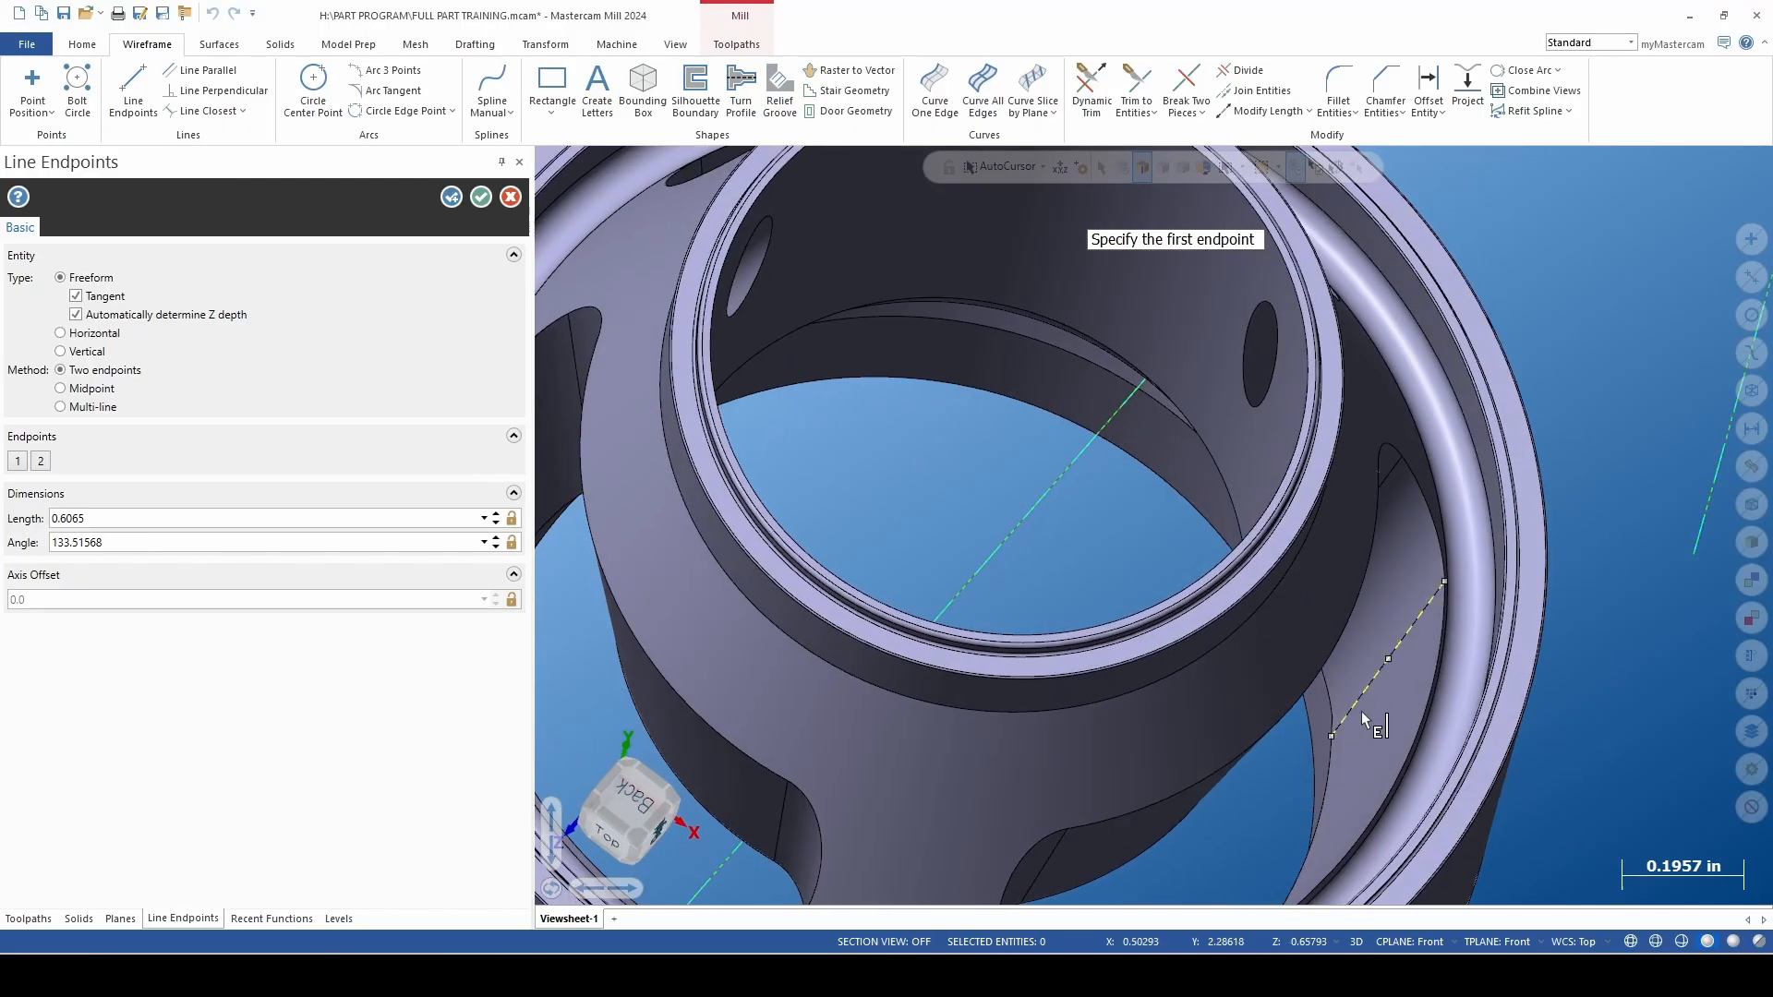
pyautogui.click(1335, 742)
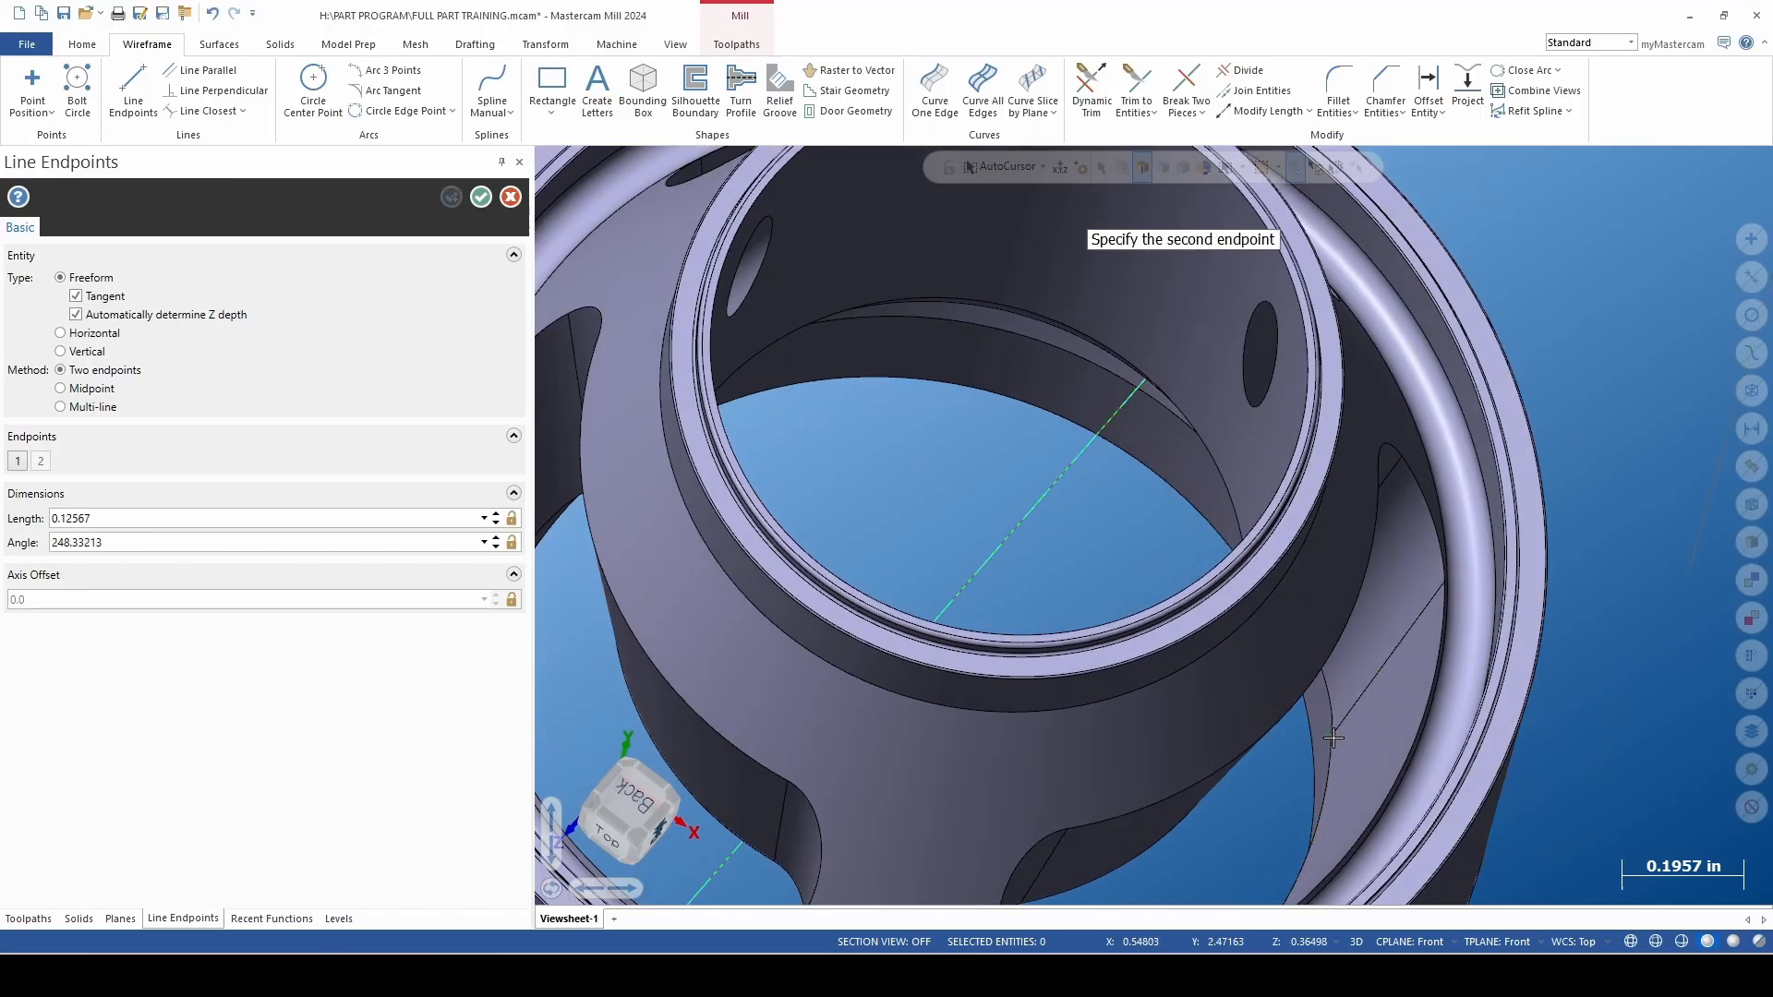
pyautogui.click(1445, 588)
# Draw 3D lines along the two matching straight wall edges at the other end of the same slot.
pyautogui.moveTo(1445, 588); pyautogui.dragTo(1150, 706, button='middle')
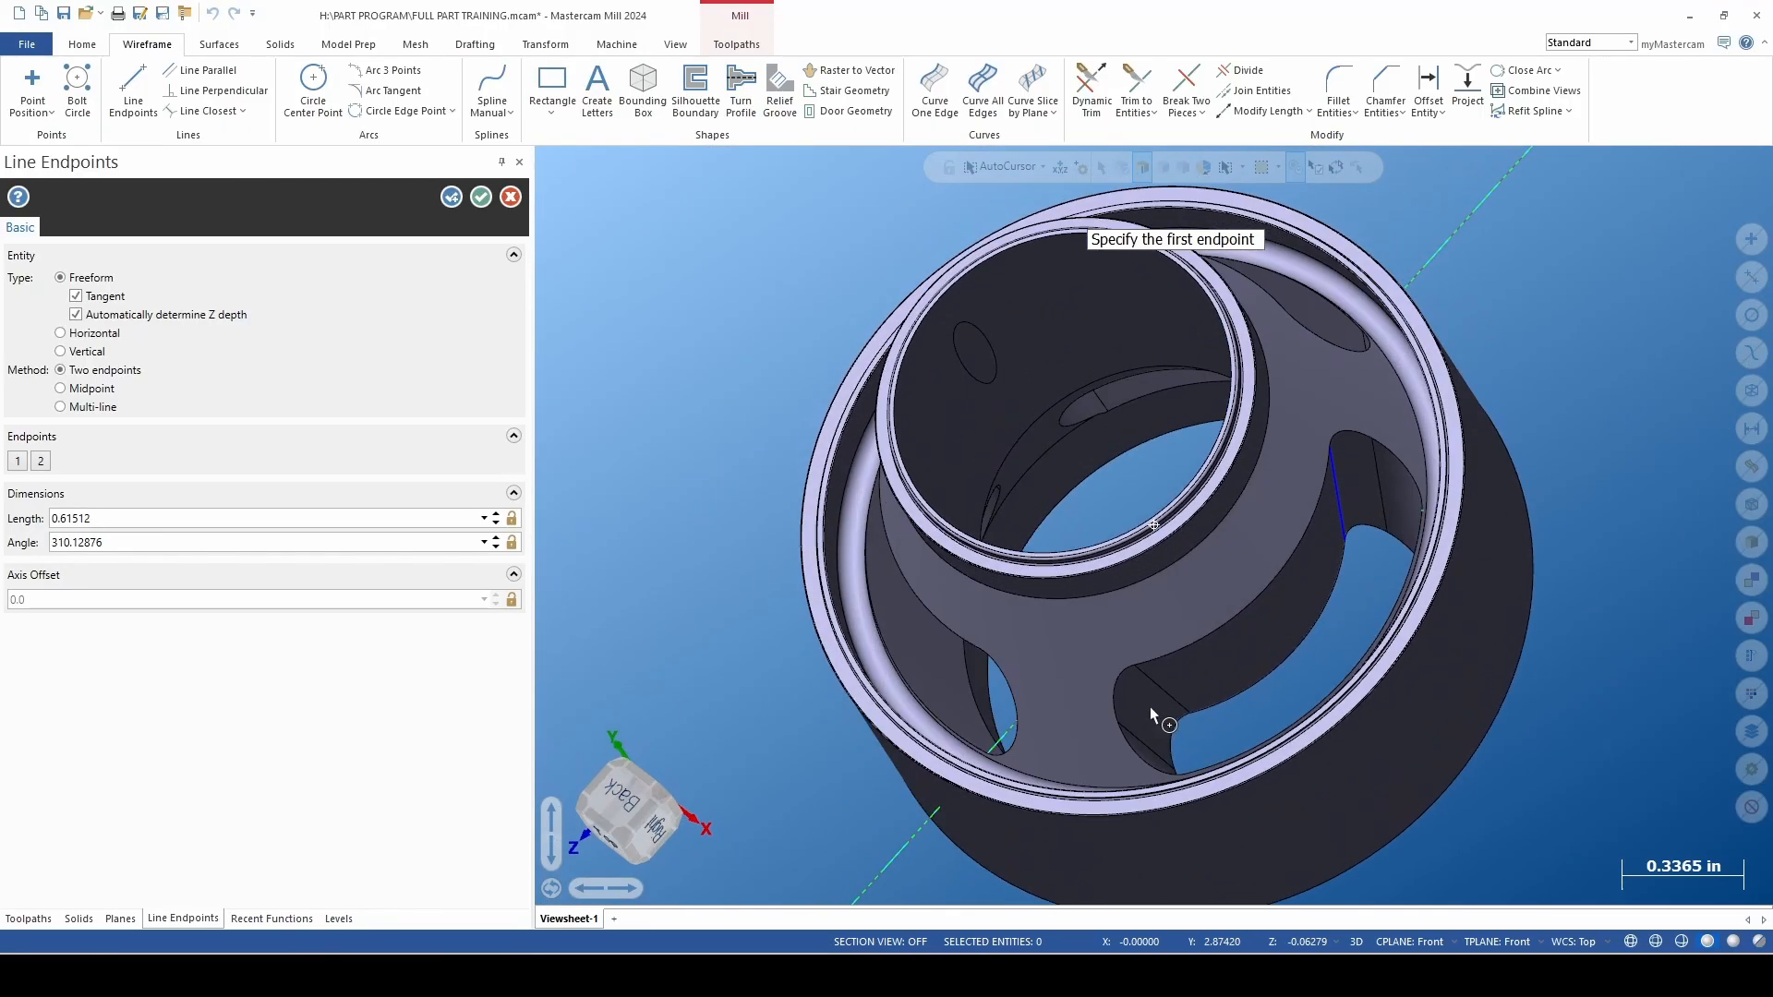
pyautogui.click(1191, 714)
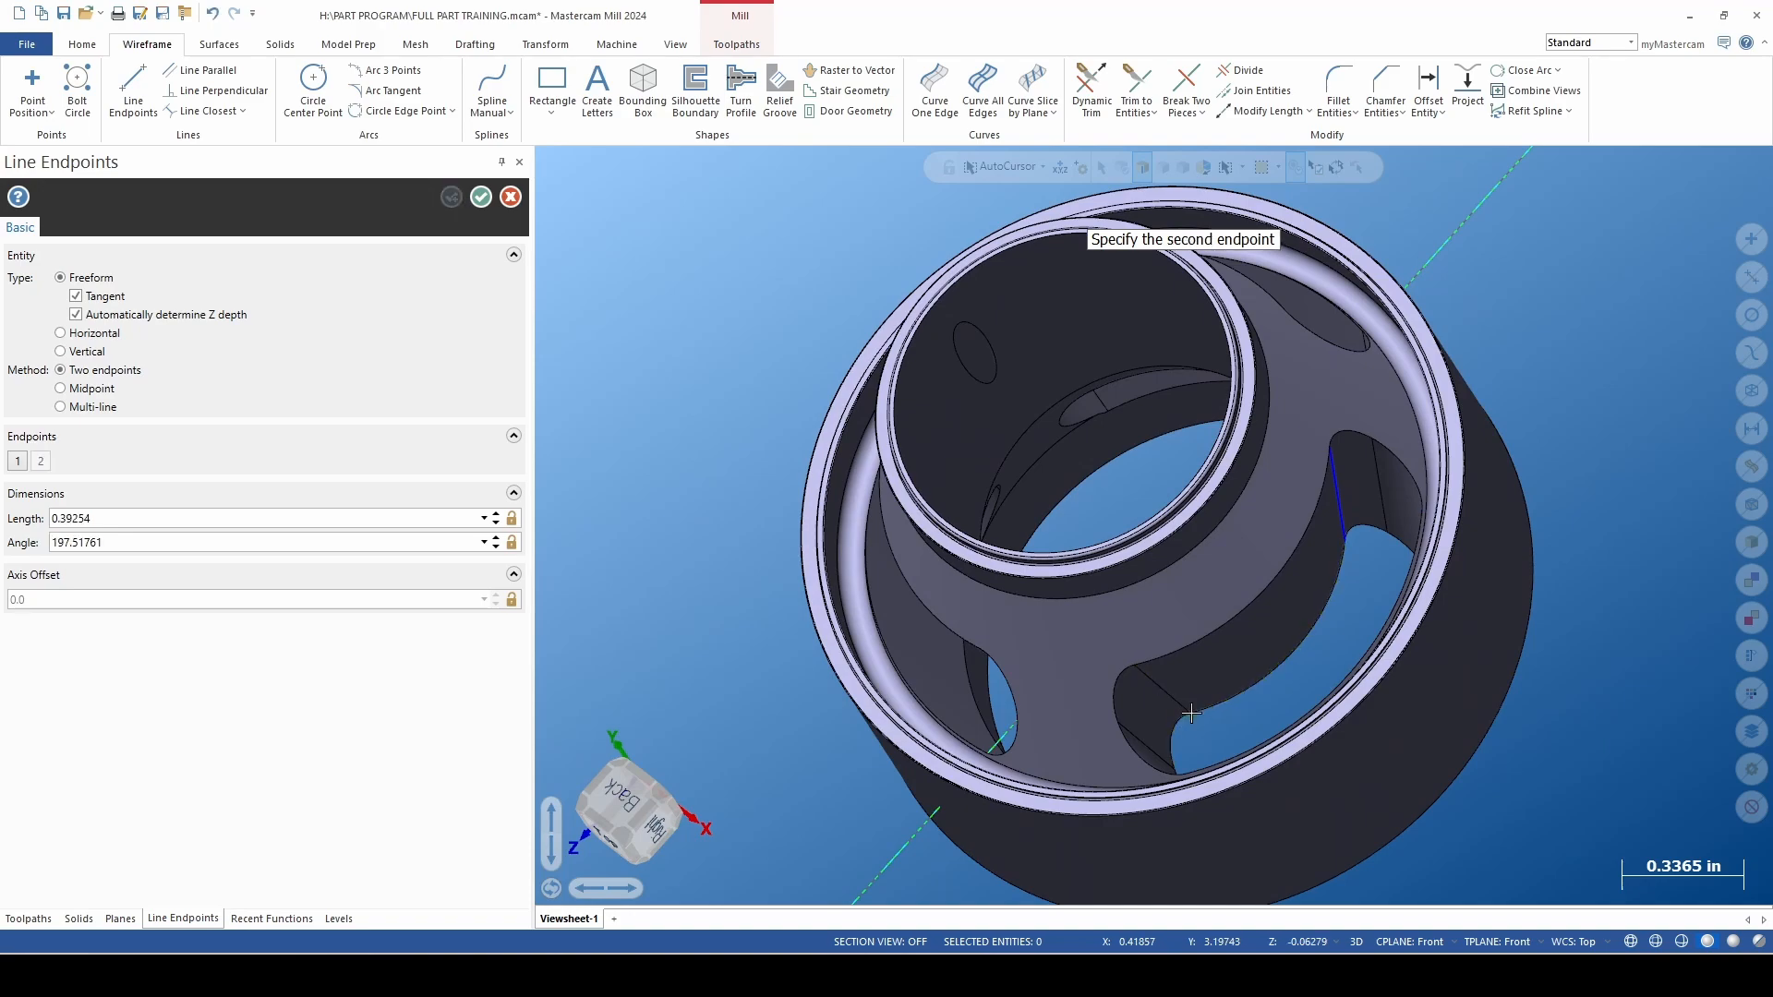
pyautogui.click(1150, 680)
pyautogui.moveTo(1149, 680); pyautogui.dragTo(1224, 753, button='middle')
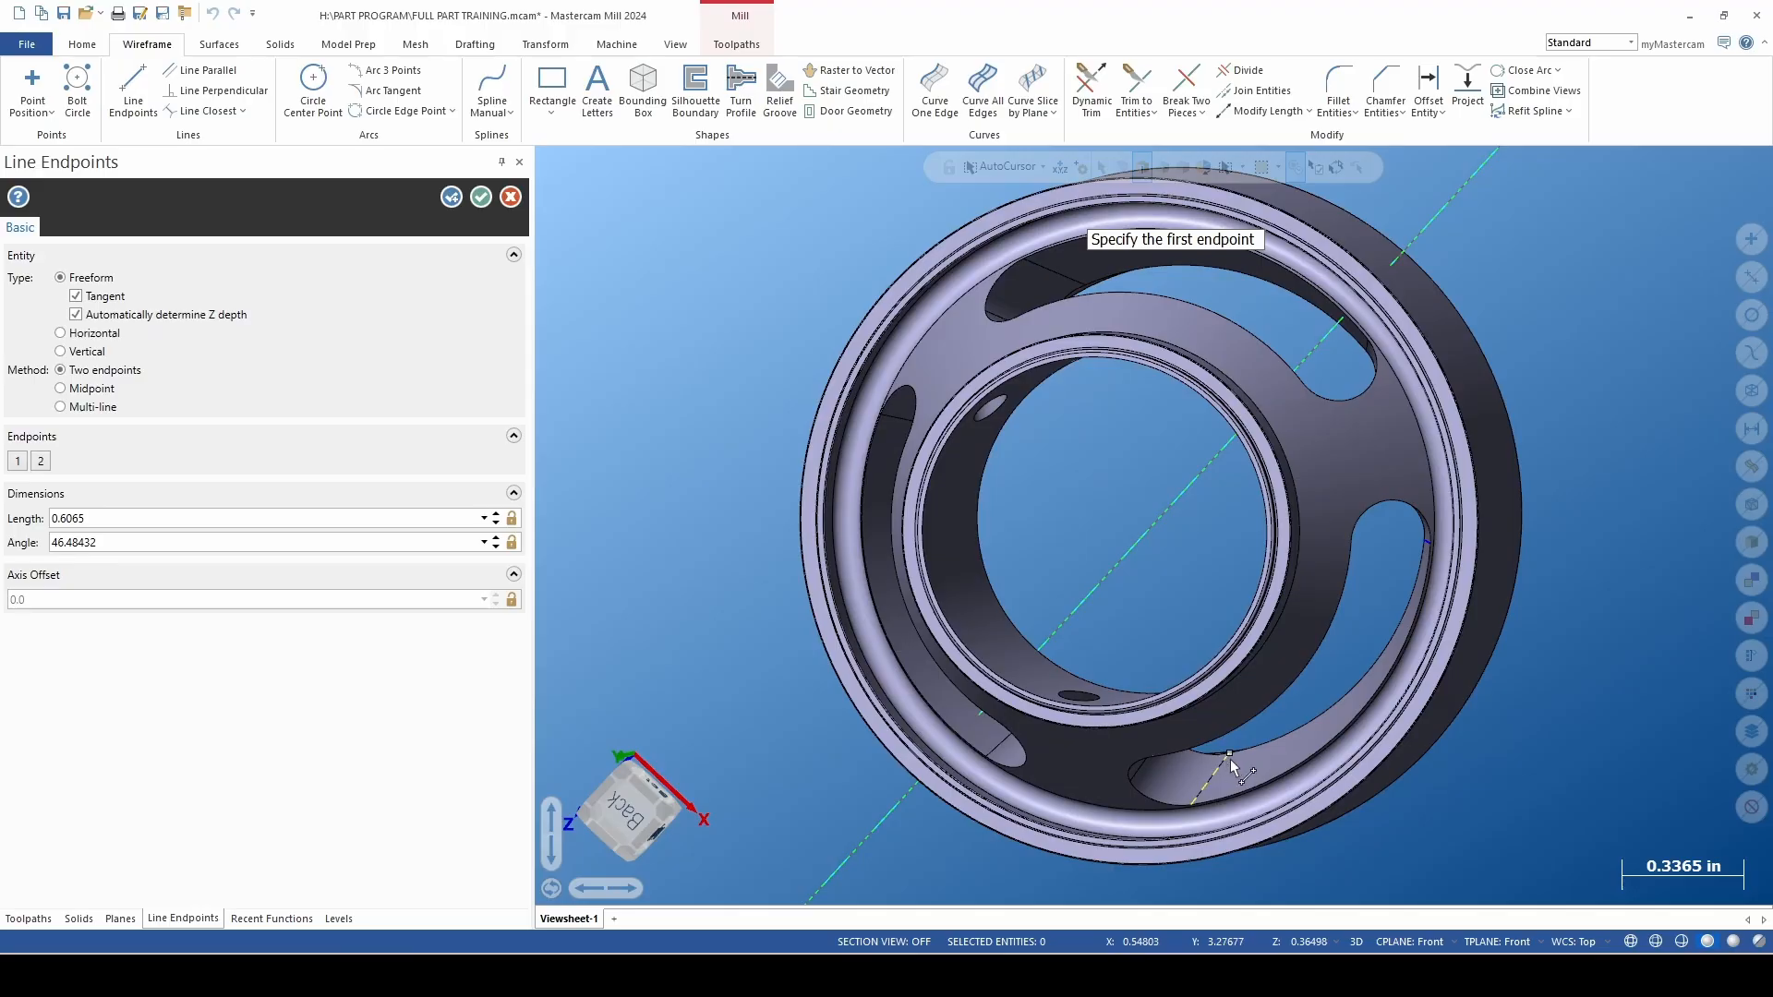
pyautogui.click(1228, 757)
pyautogui.click(1191, 804)
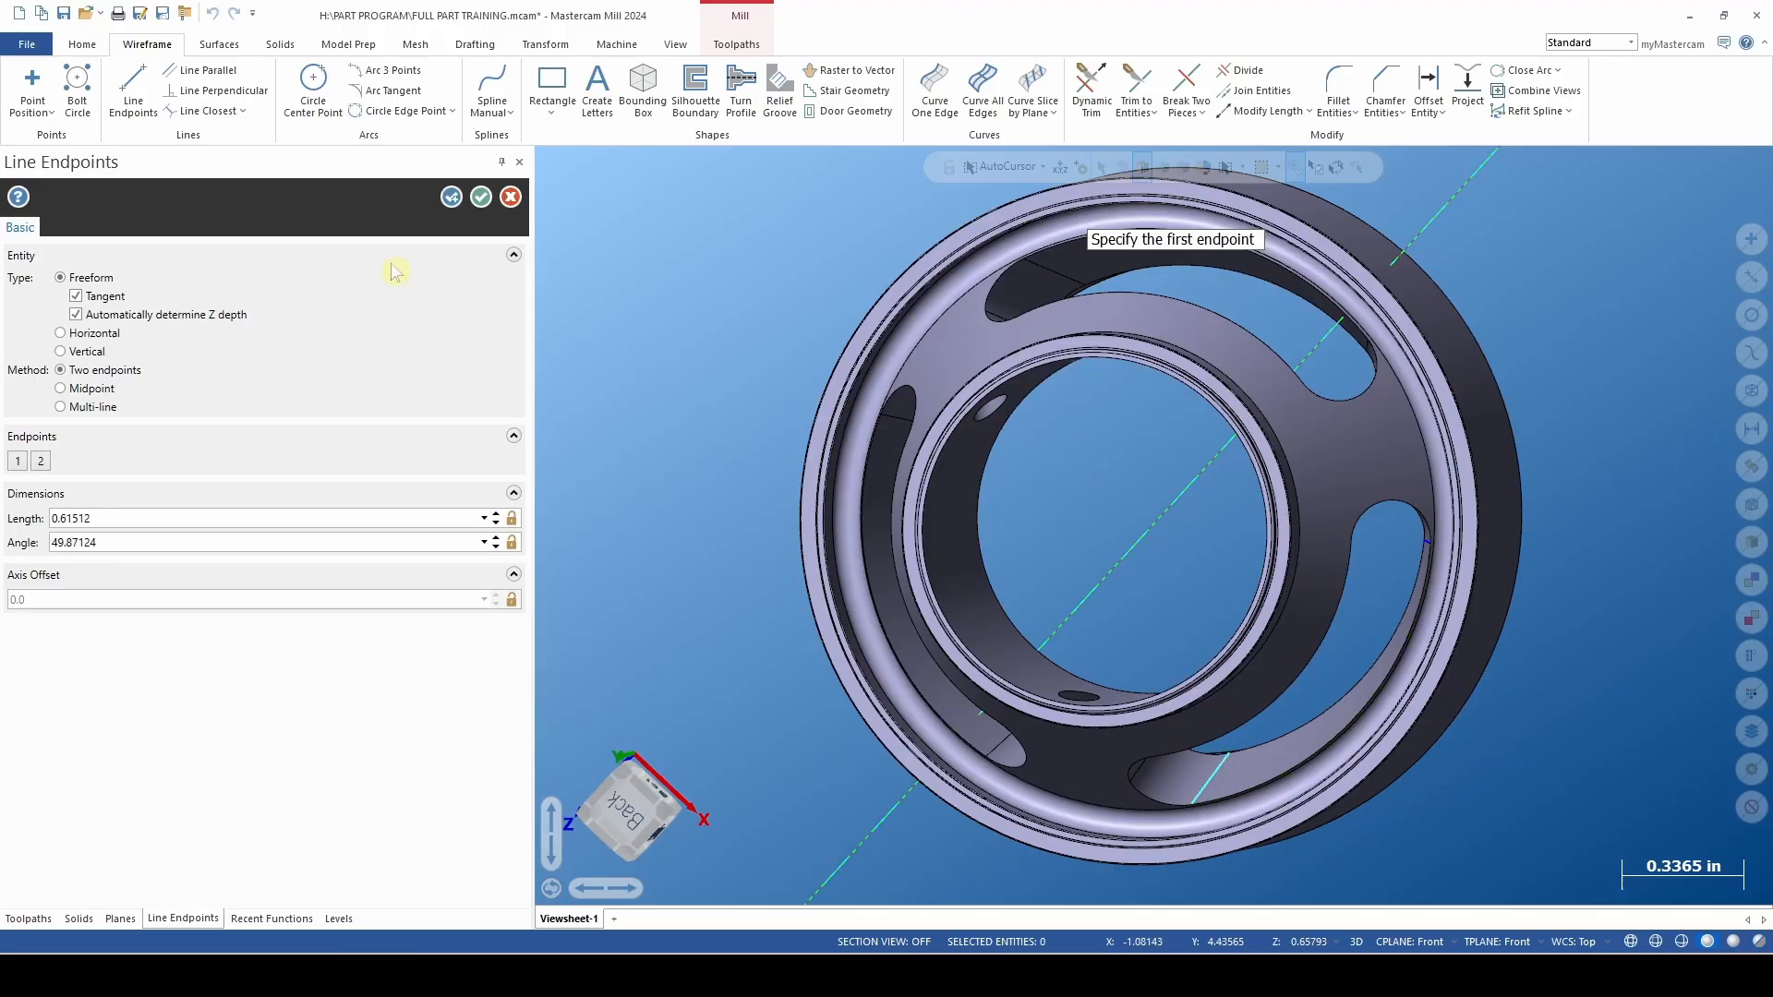
pyautogui.click(479, 198)
# Hide the part model's level 100 (10C0347-01|Fillet4) and switch to the Top view and plane.
pyautogui.moveTo(923, 480); pyautogui.dragTo(802, 428, button='middle')
pyautogui.click(162, 346)
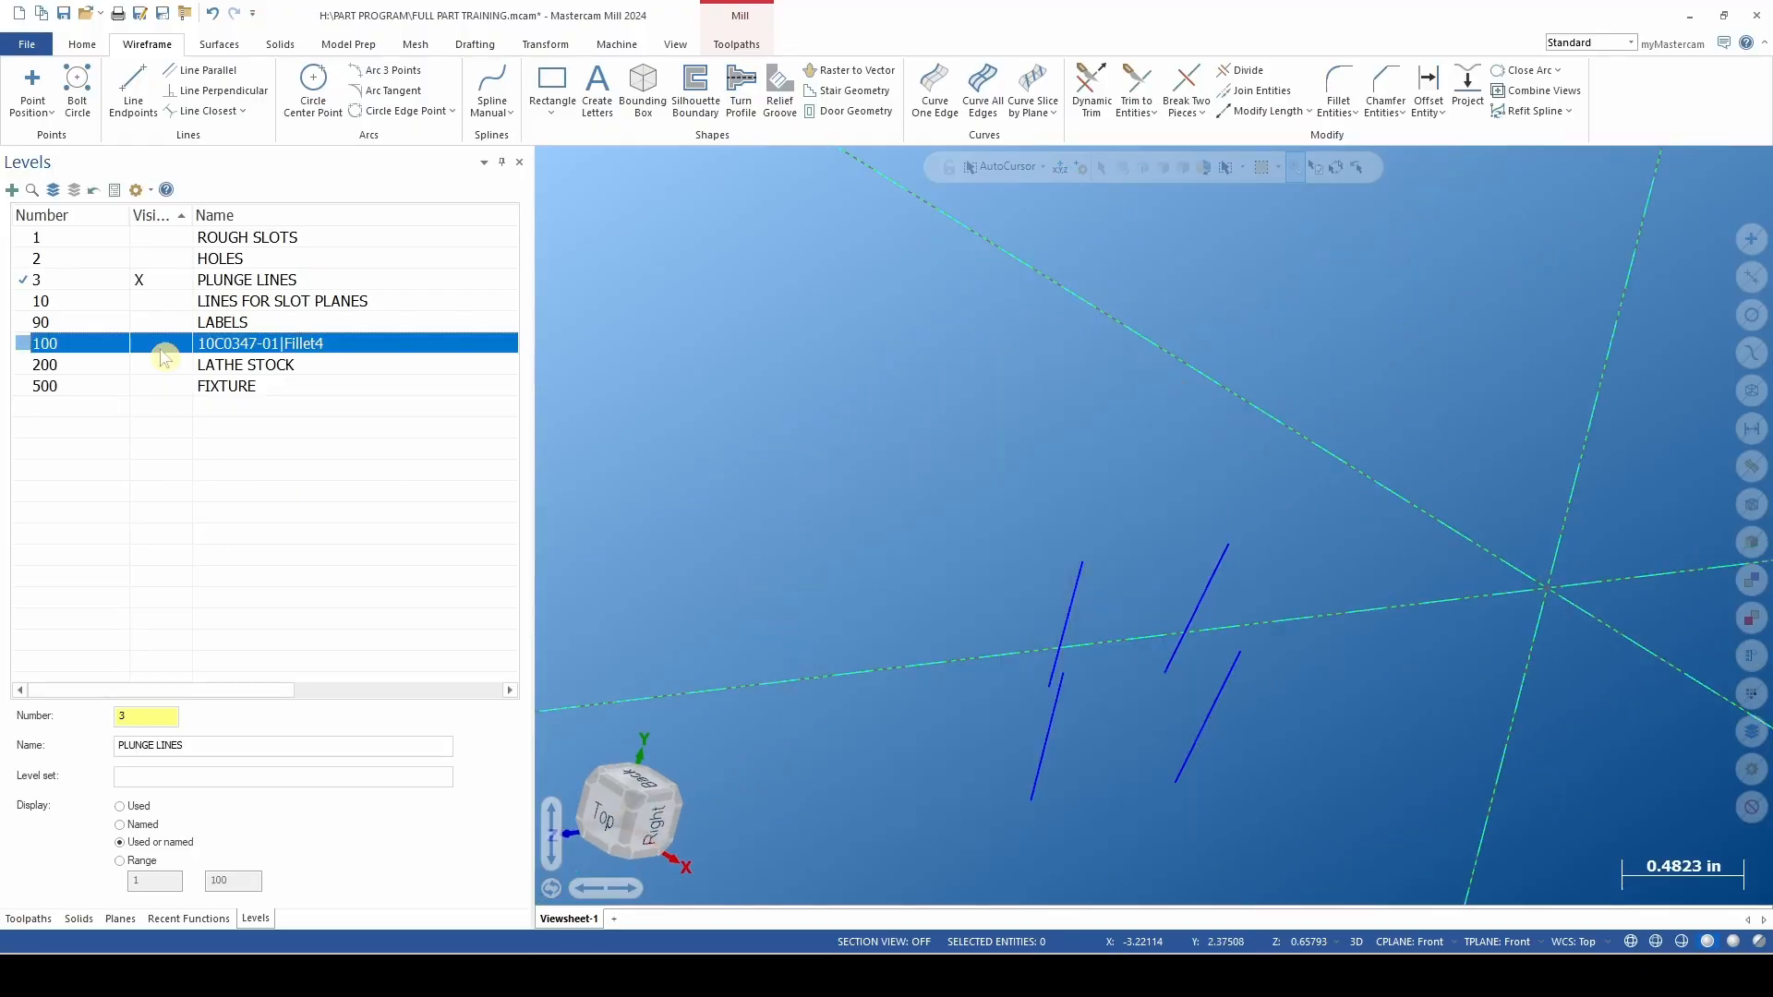
pyautogui.rightClick(1083, 513)
pyautogui.click(1177, 594)
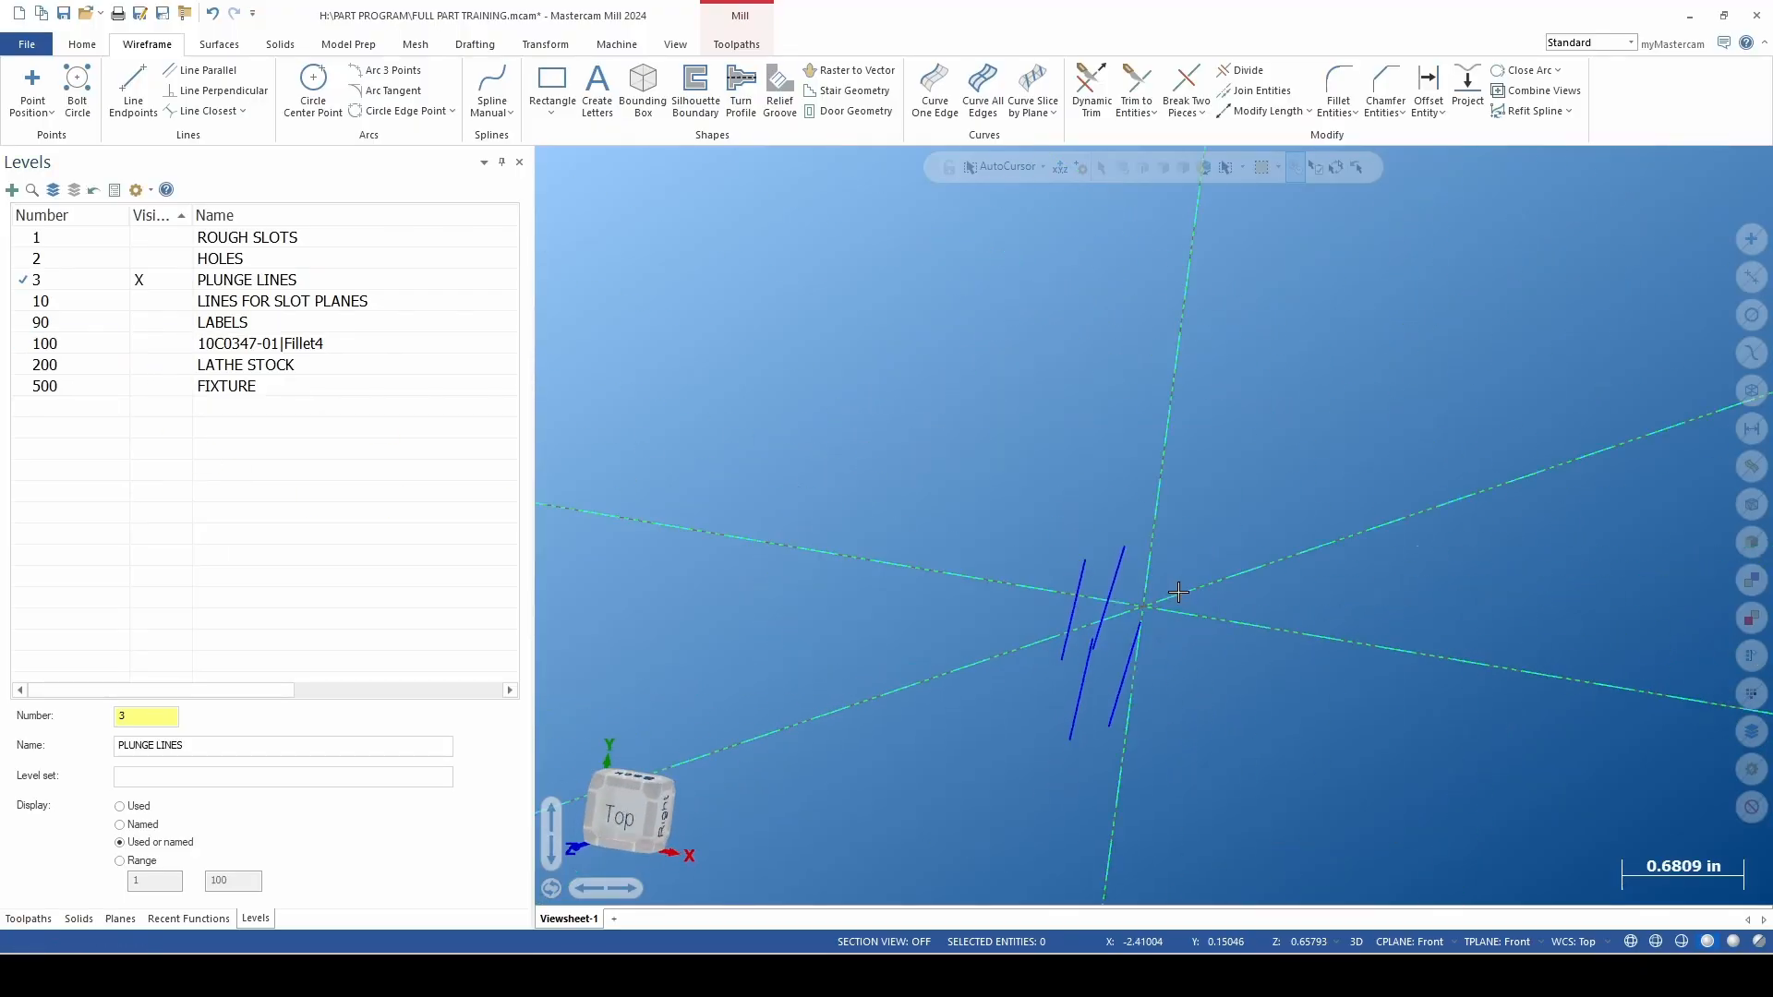
# Draw horizontal lines from the upper plunge line's top end, about 0.65 in rightward, and the lower one's bottom end, about 0.44 in leftward.
pyautogui.scroll(3, 1080, 540)
pyautogui.scroll(2, 1186, 483)
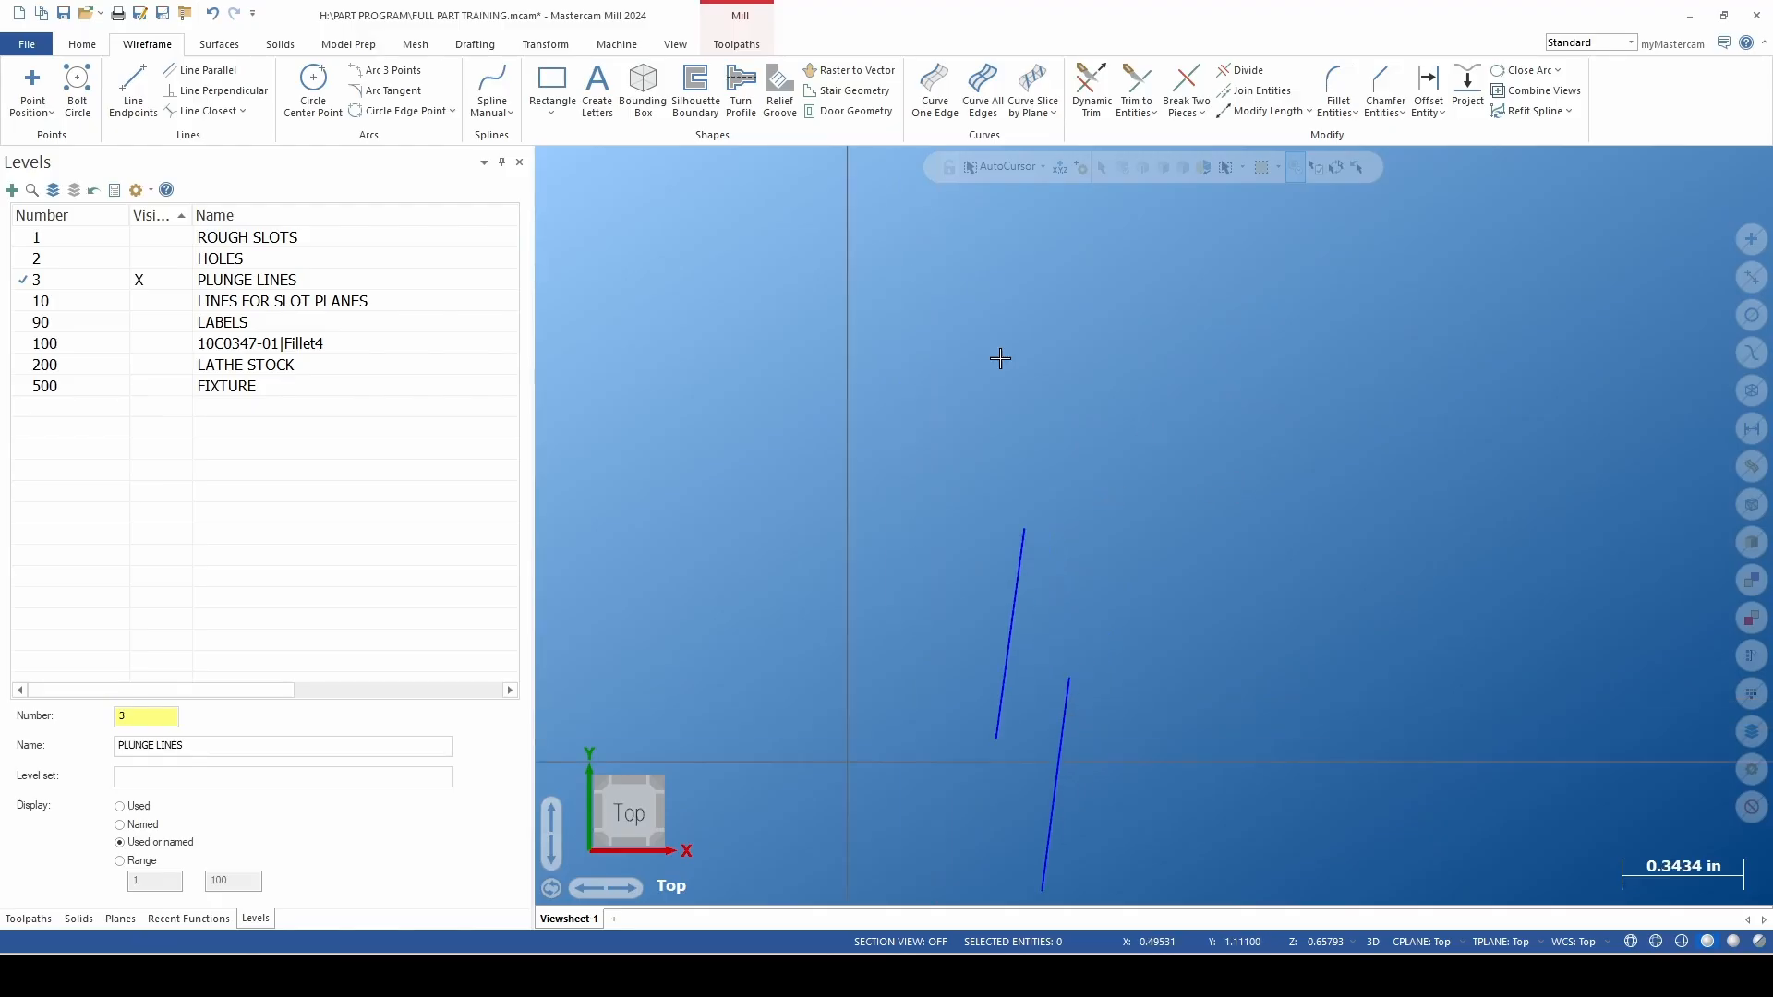
pyautogui.click(133, 85)
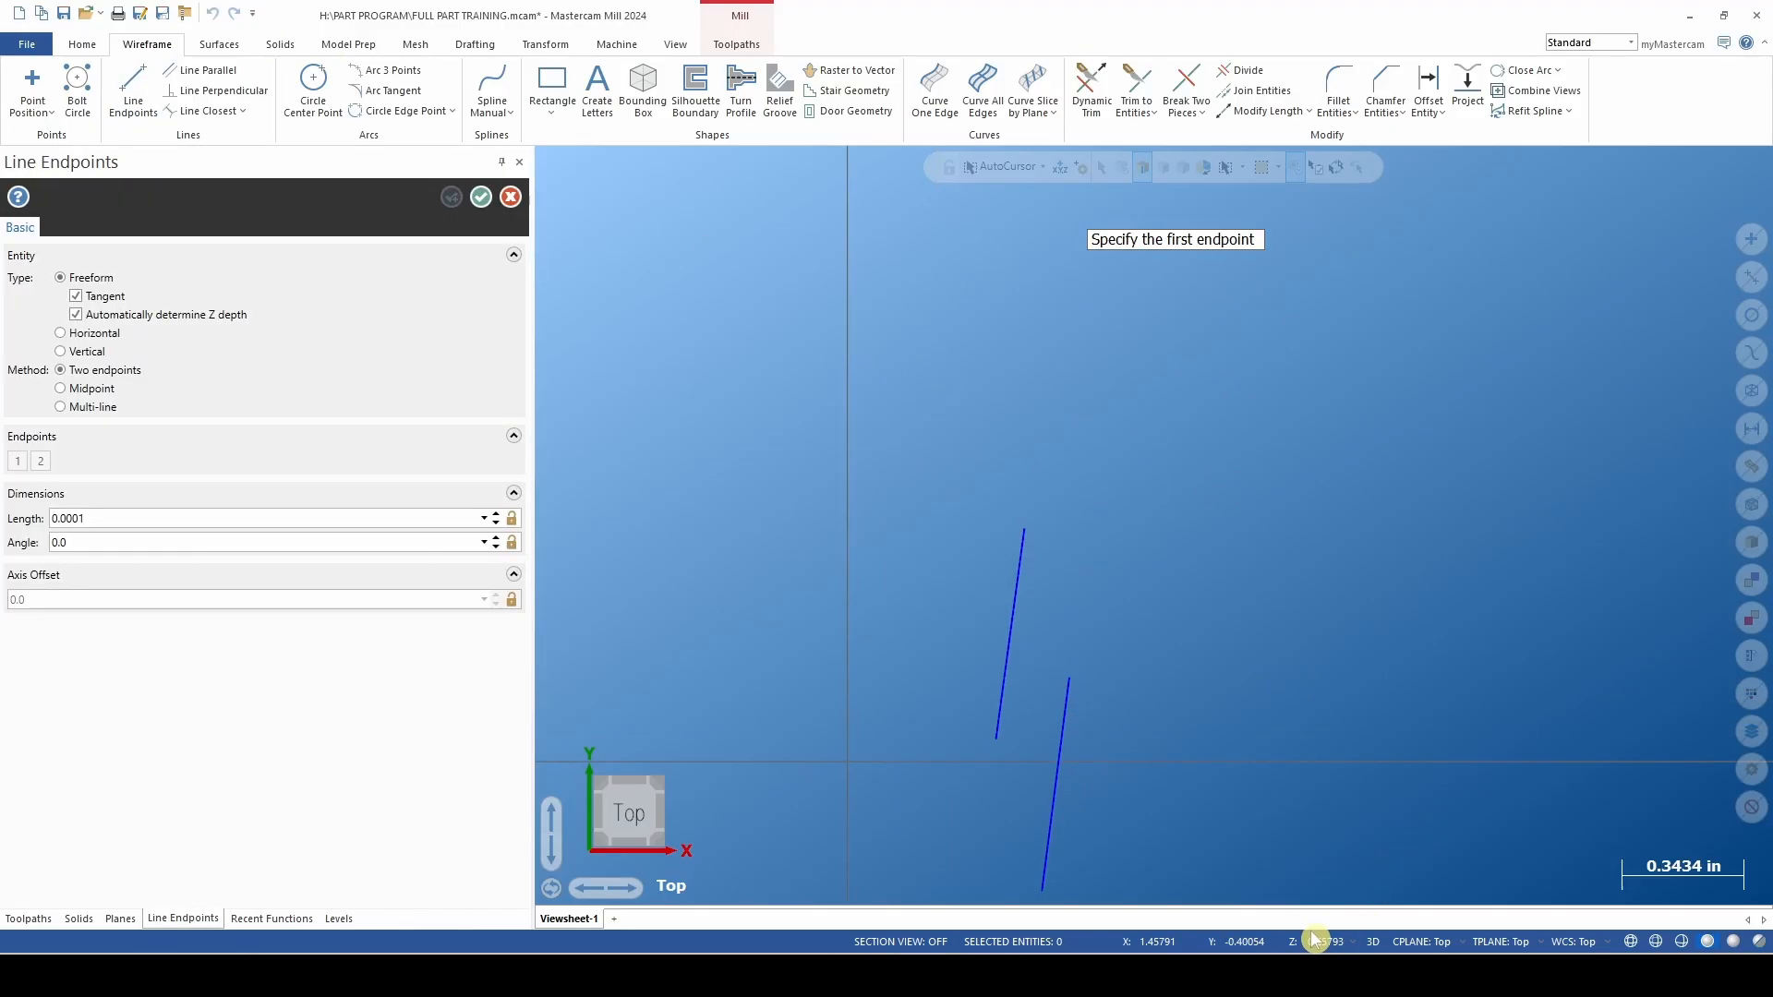
pyautogui.click(1025, 528)
pyautogui.click(1254, 527)
pyautogui.scroll(-3, 1279, 509)
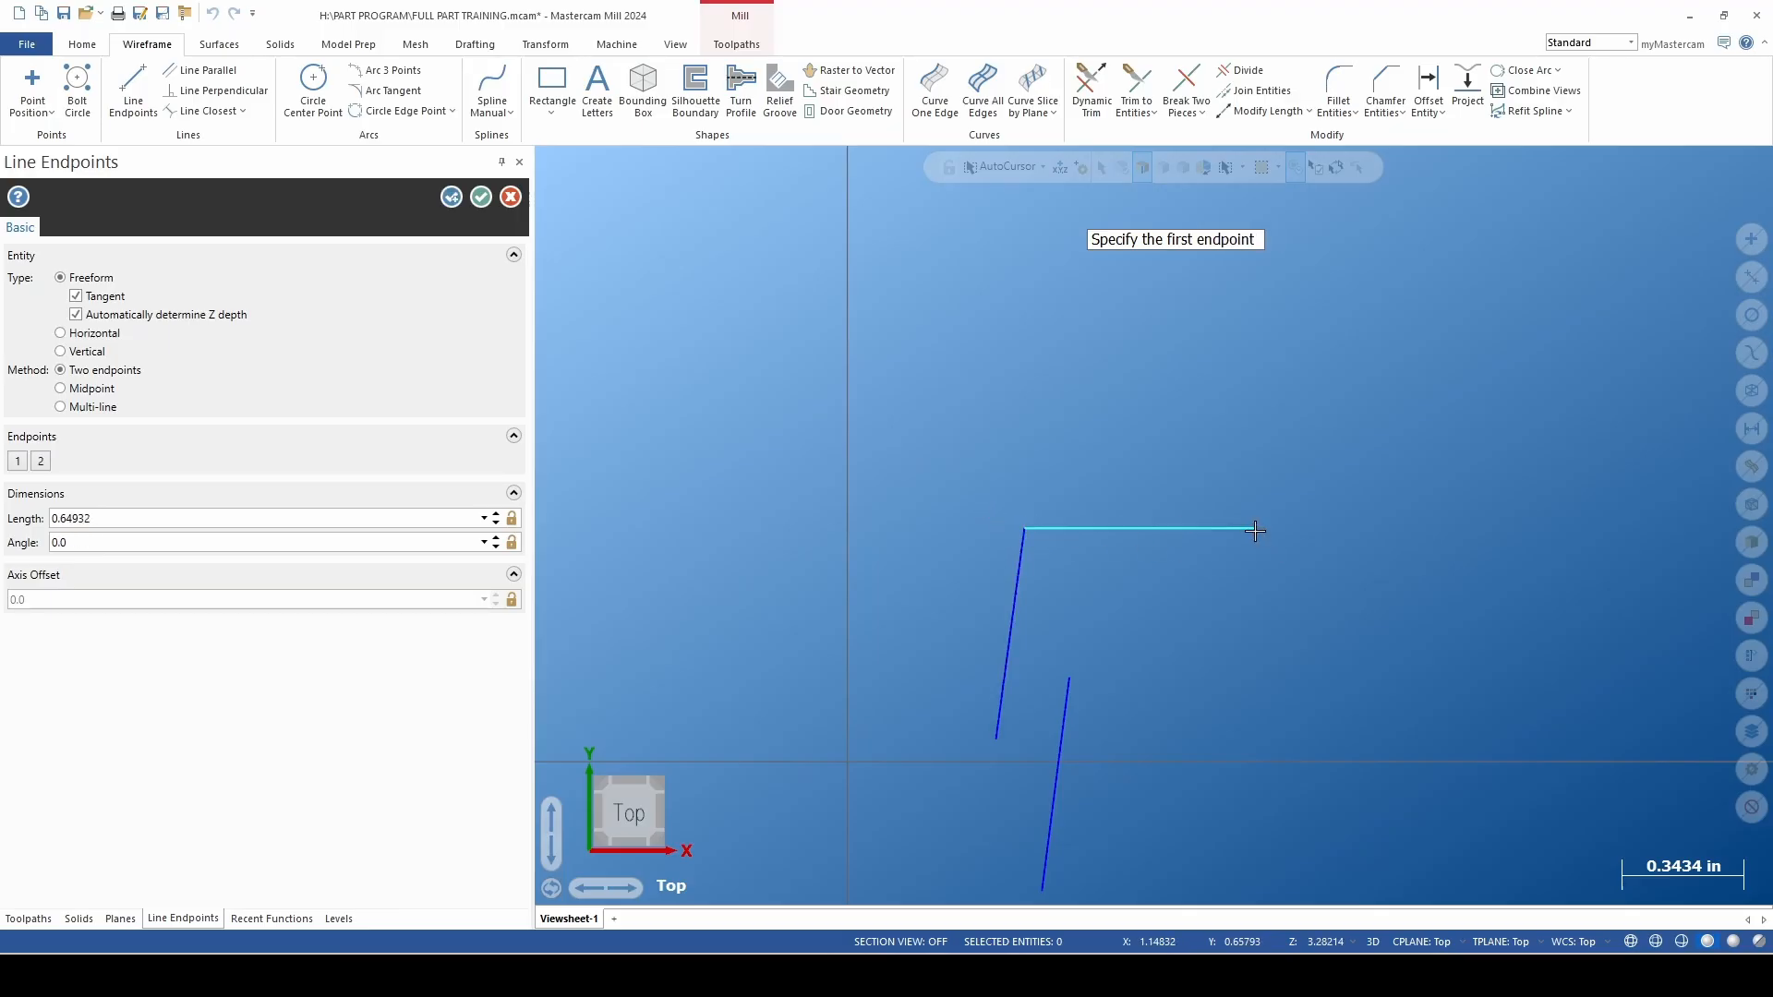
pyautogui.click(1110, 772)
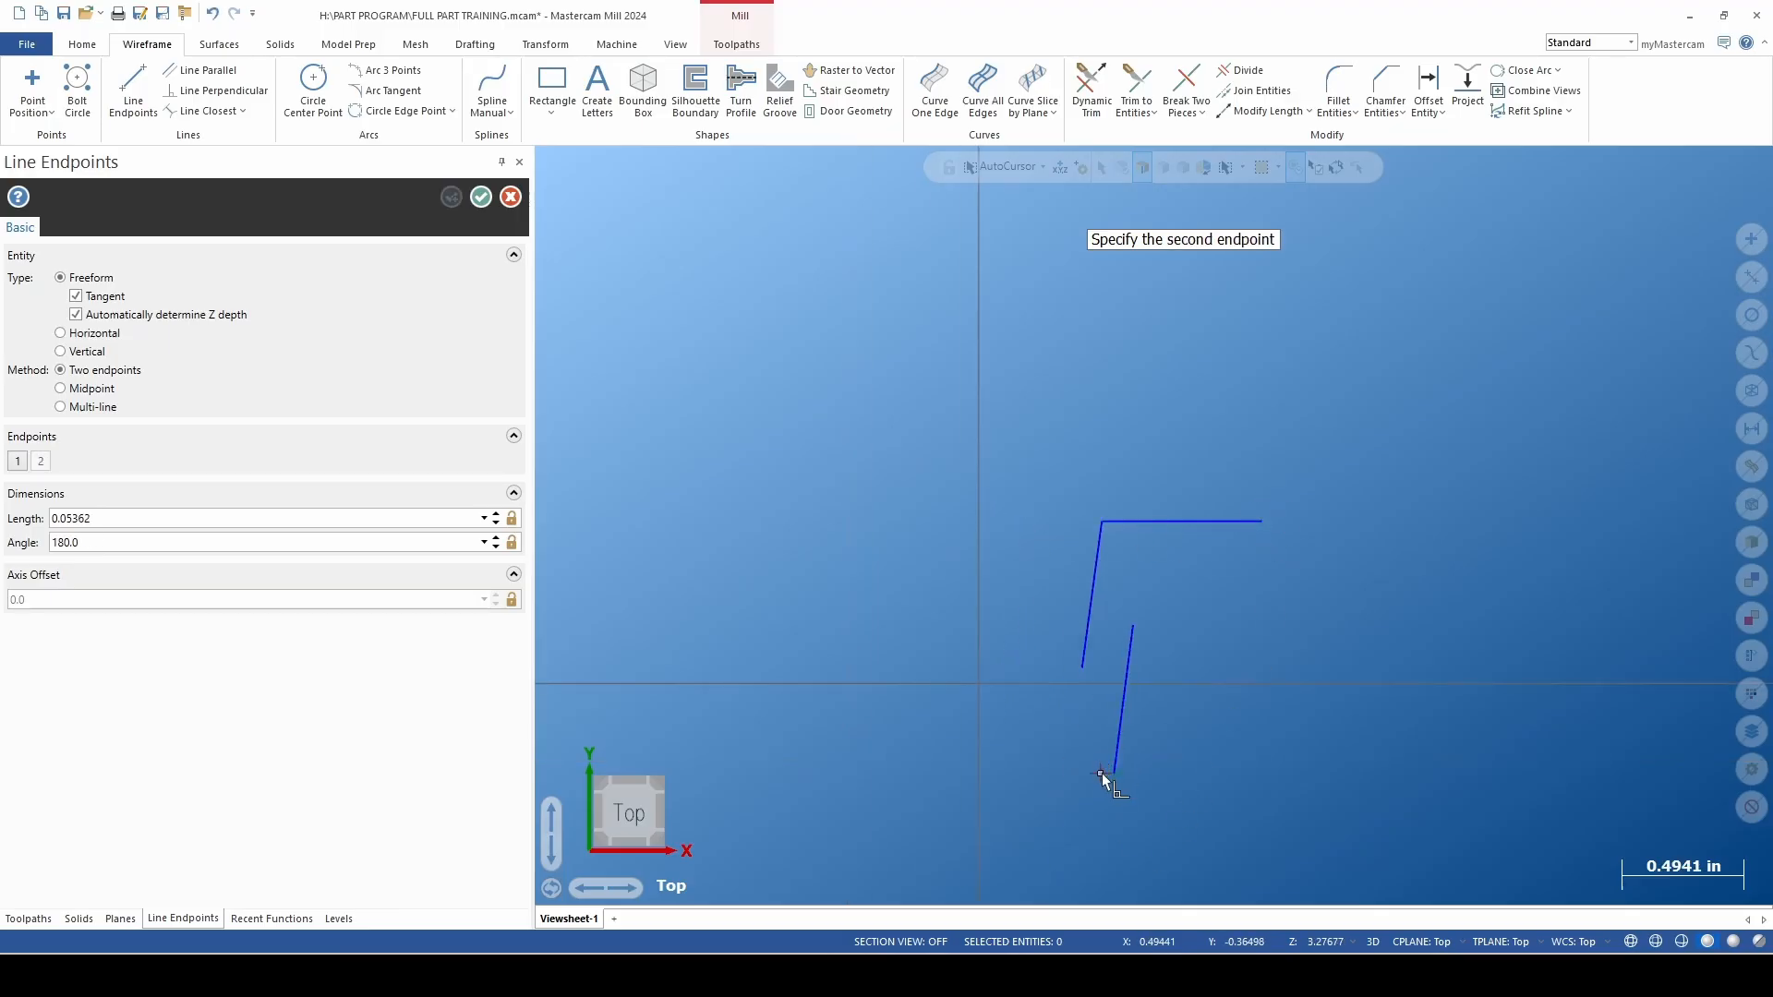
pyautogui.click(1006, 773)
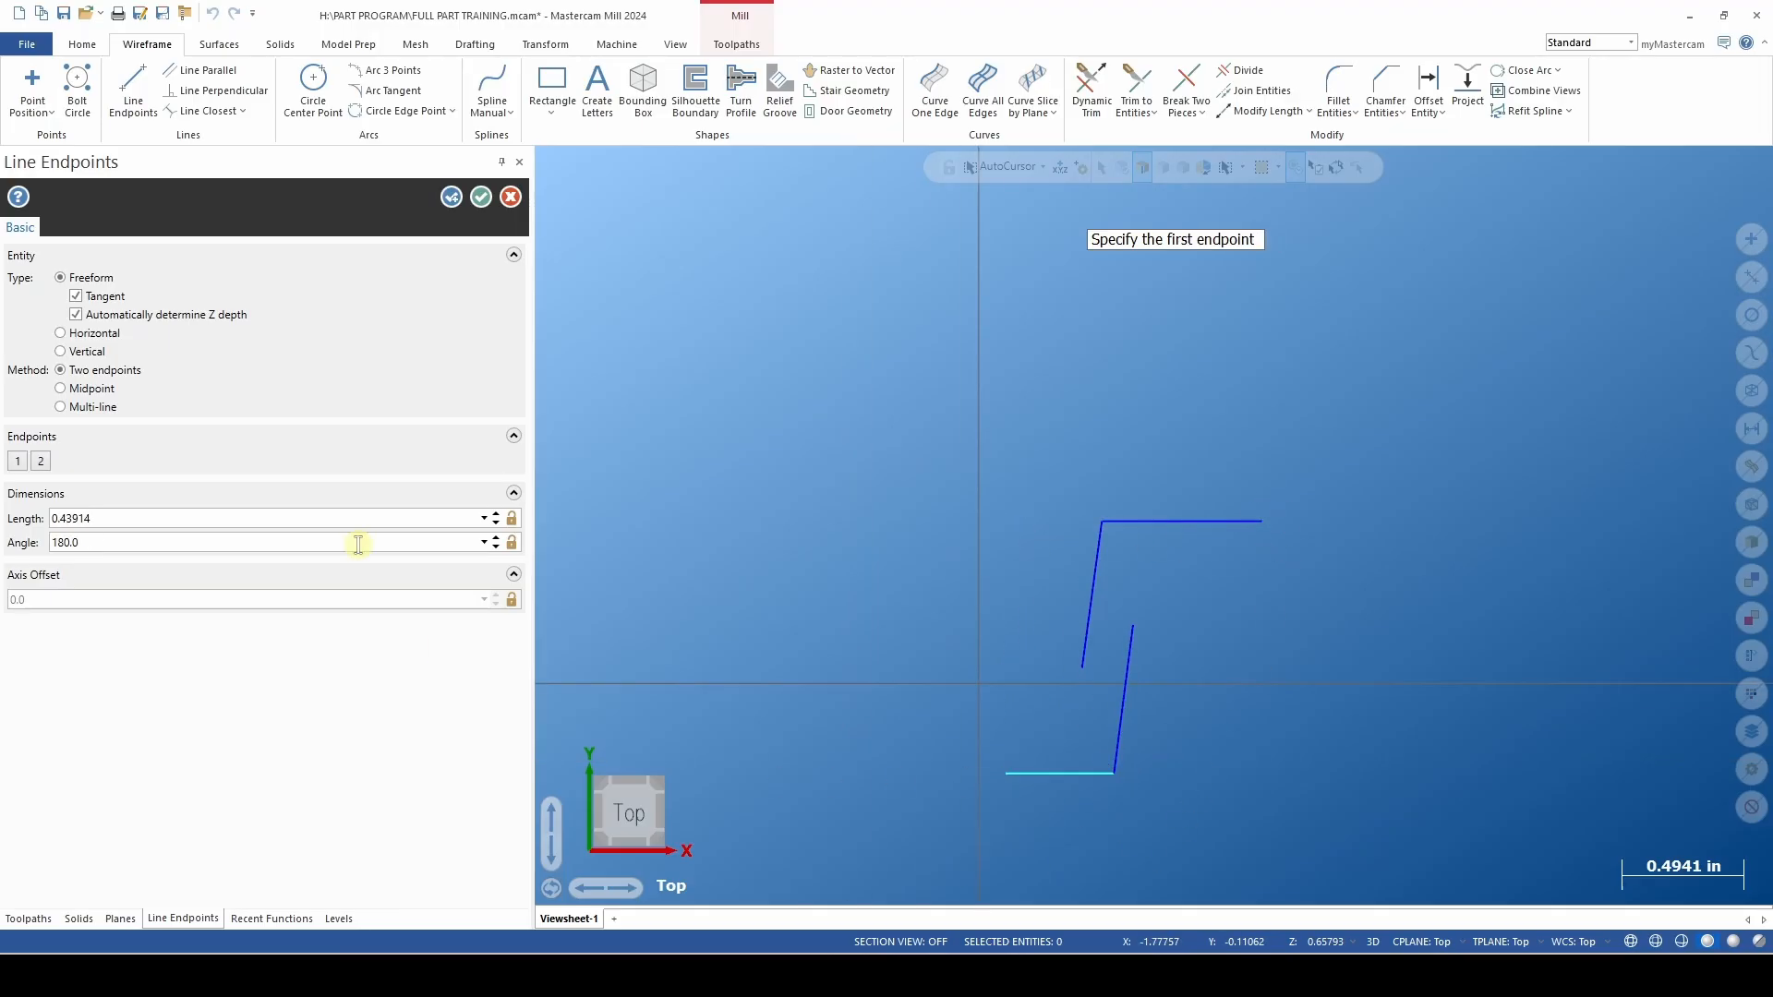
pyautogui.click(481, 196)
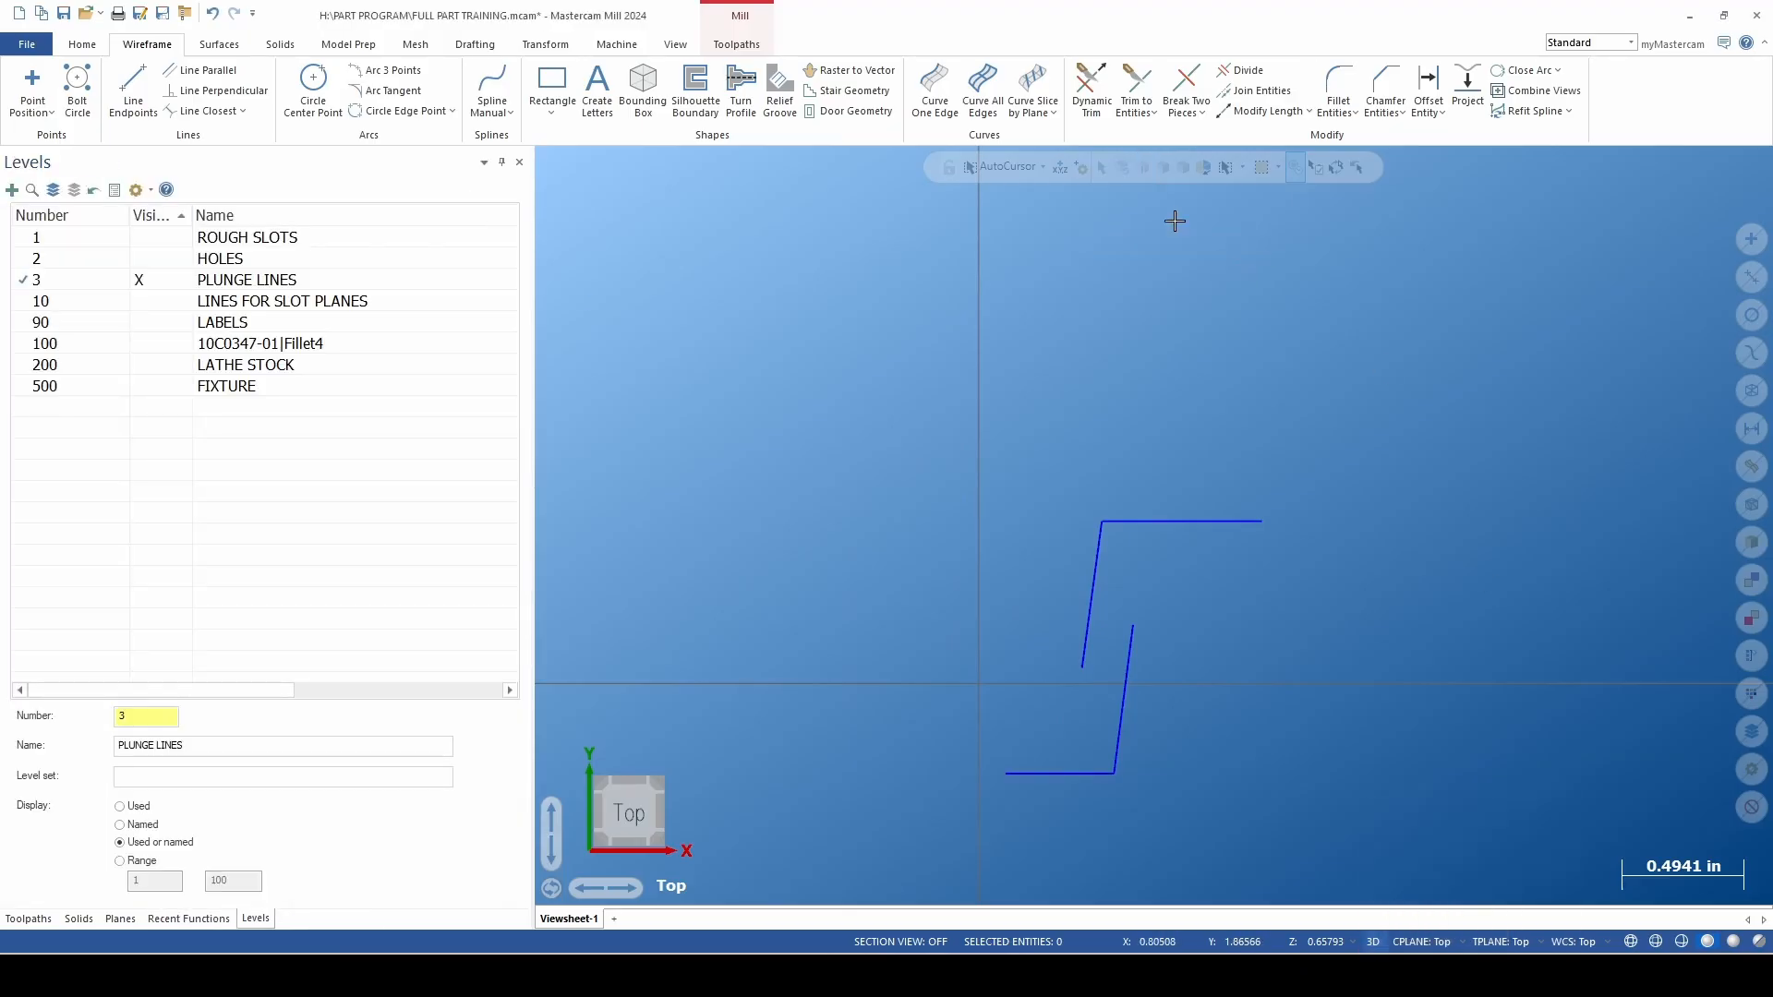
# With Dynamic Trim in 2D mode, extend the two lower plunge lines upward to the height of the upper horizontal line.
pyautogui.click(1094, 88)
pyautogui.click(1129, 665)
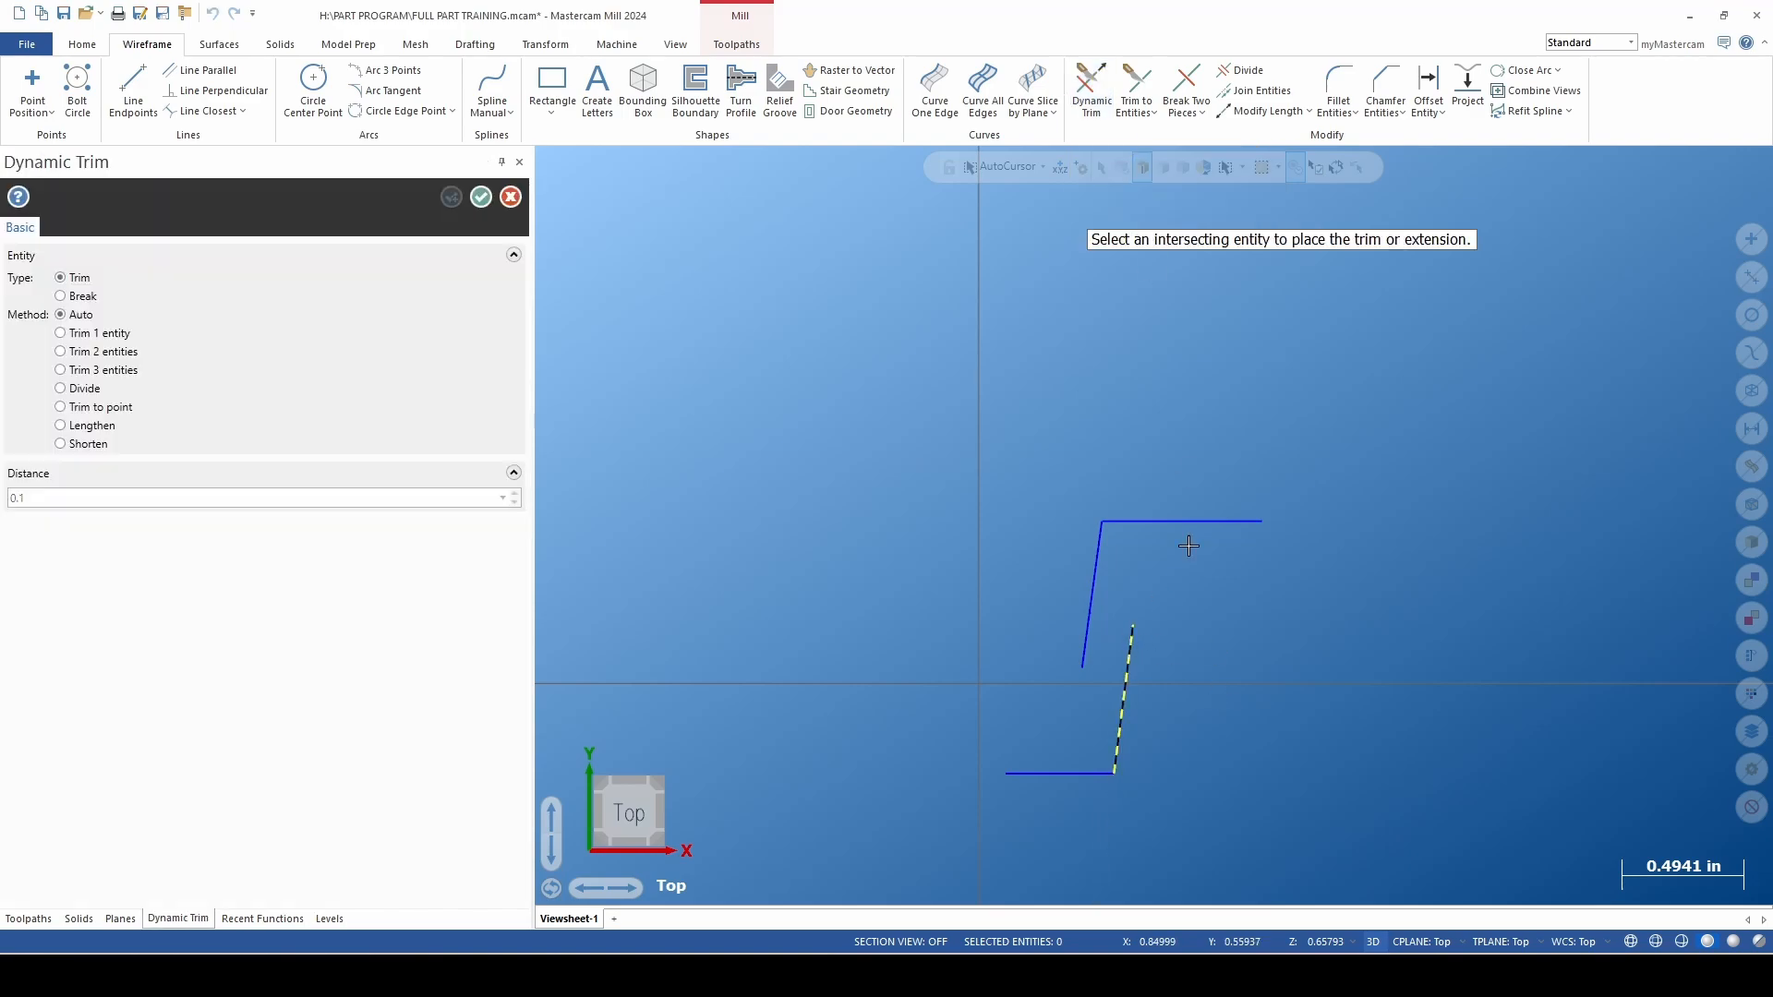
pyautogui.click(1194, 522)
pyautogui.click(942, 522)
pyautogui.moveTo(1290, 562); pyautogui.dragTo(1240, 559, button='middle')
pyautogui.click(1376, 942)
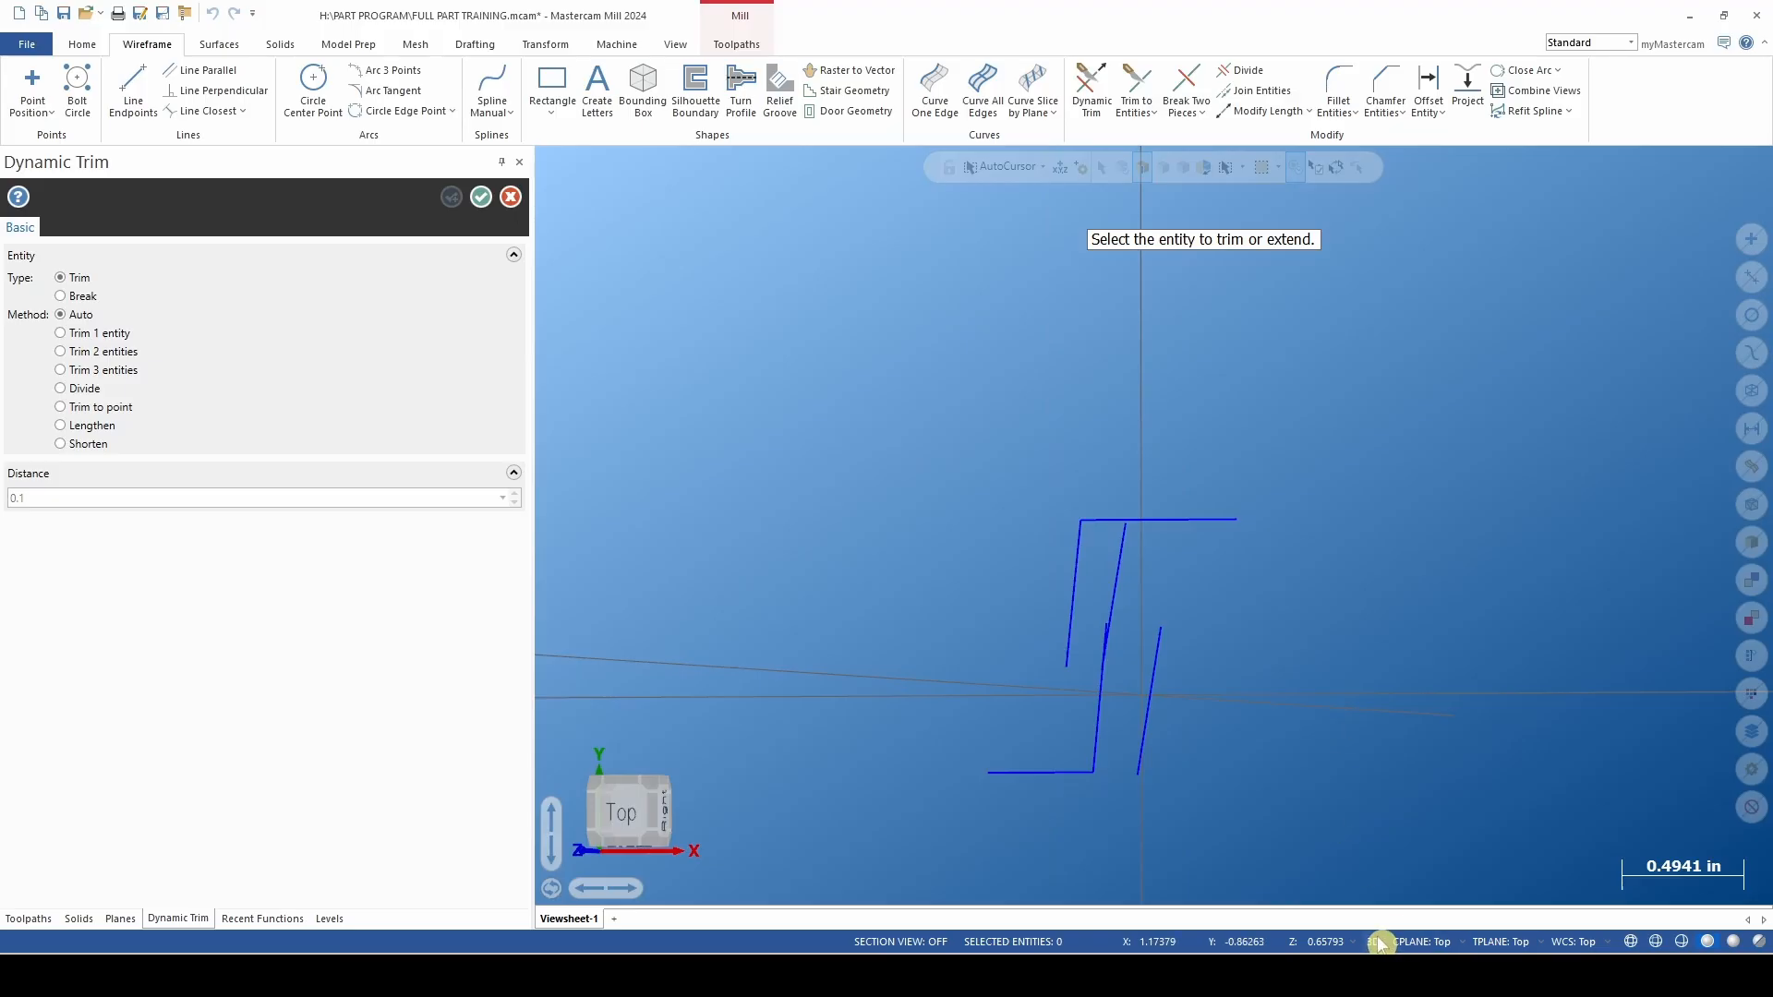
pyautogui.scroll(2, 1250, 653)
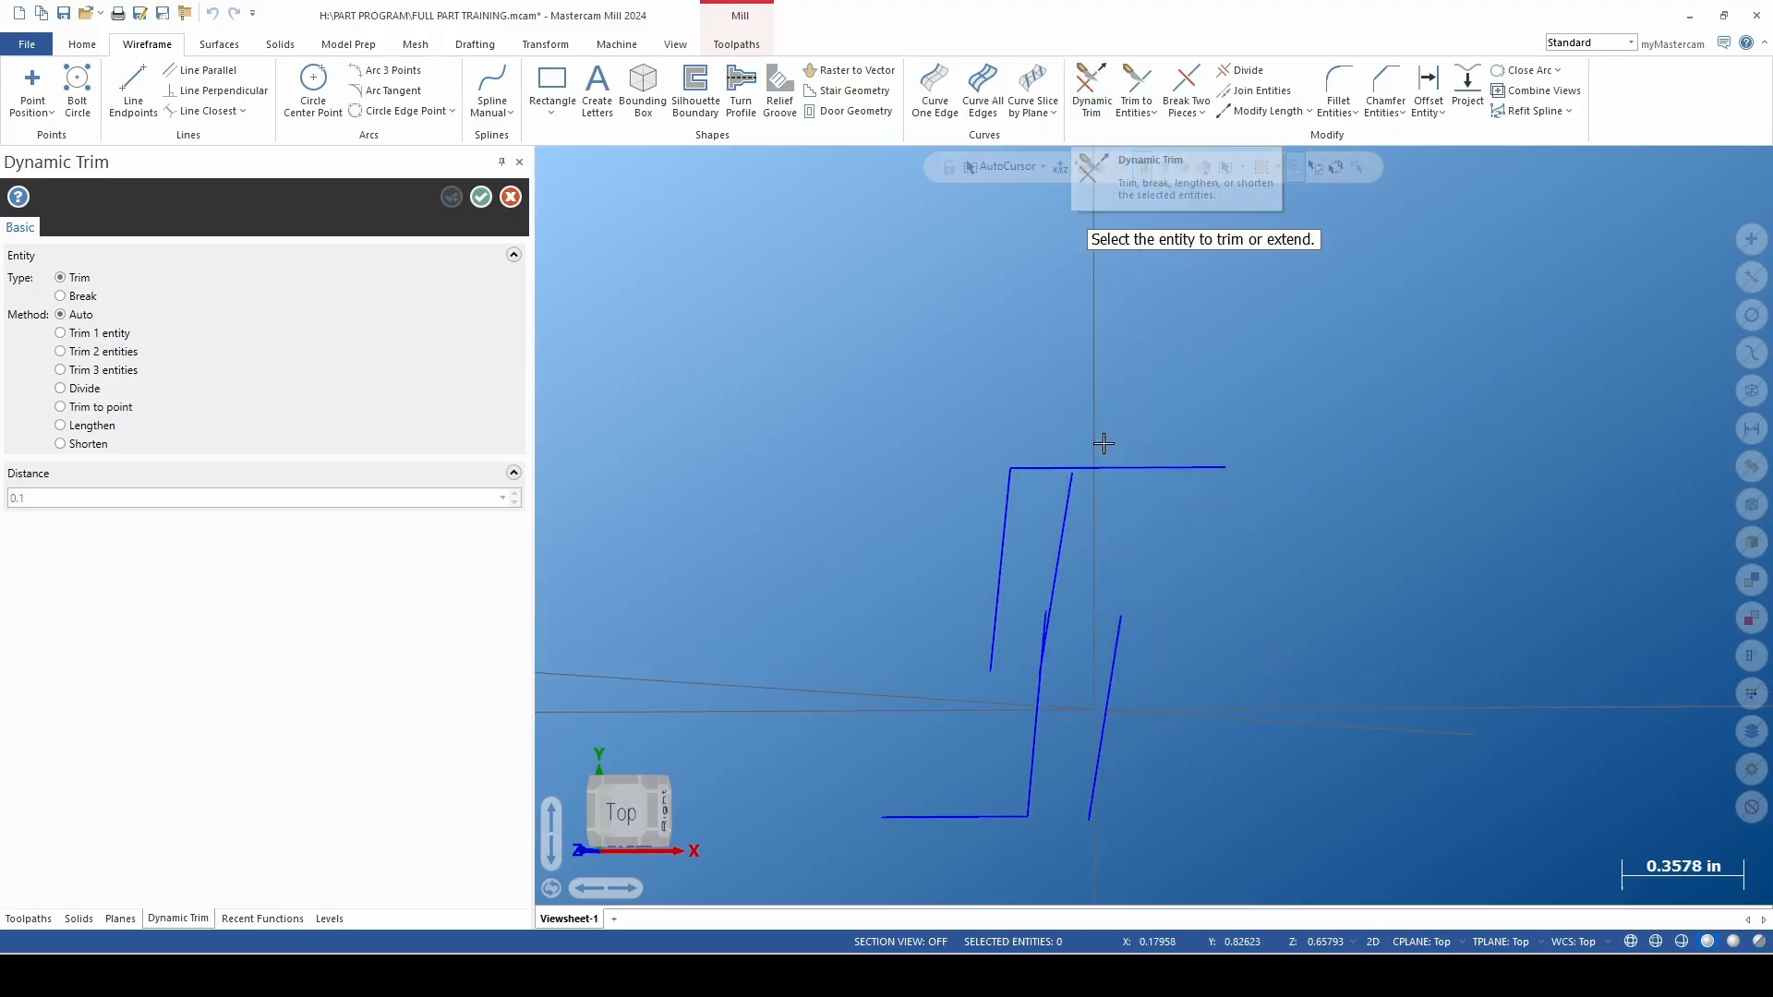
pyautogui.click(1115, 642)
pyautogui.click(1154, 461)
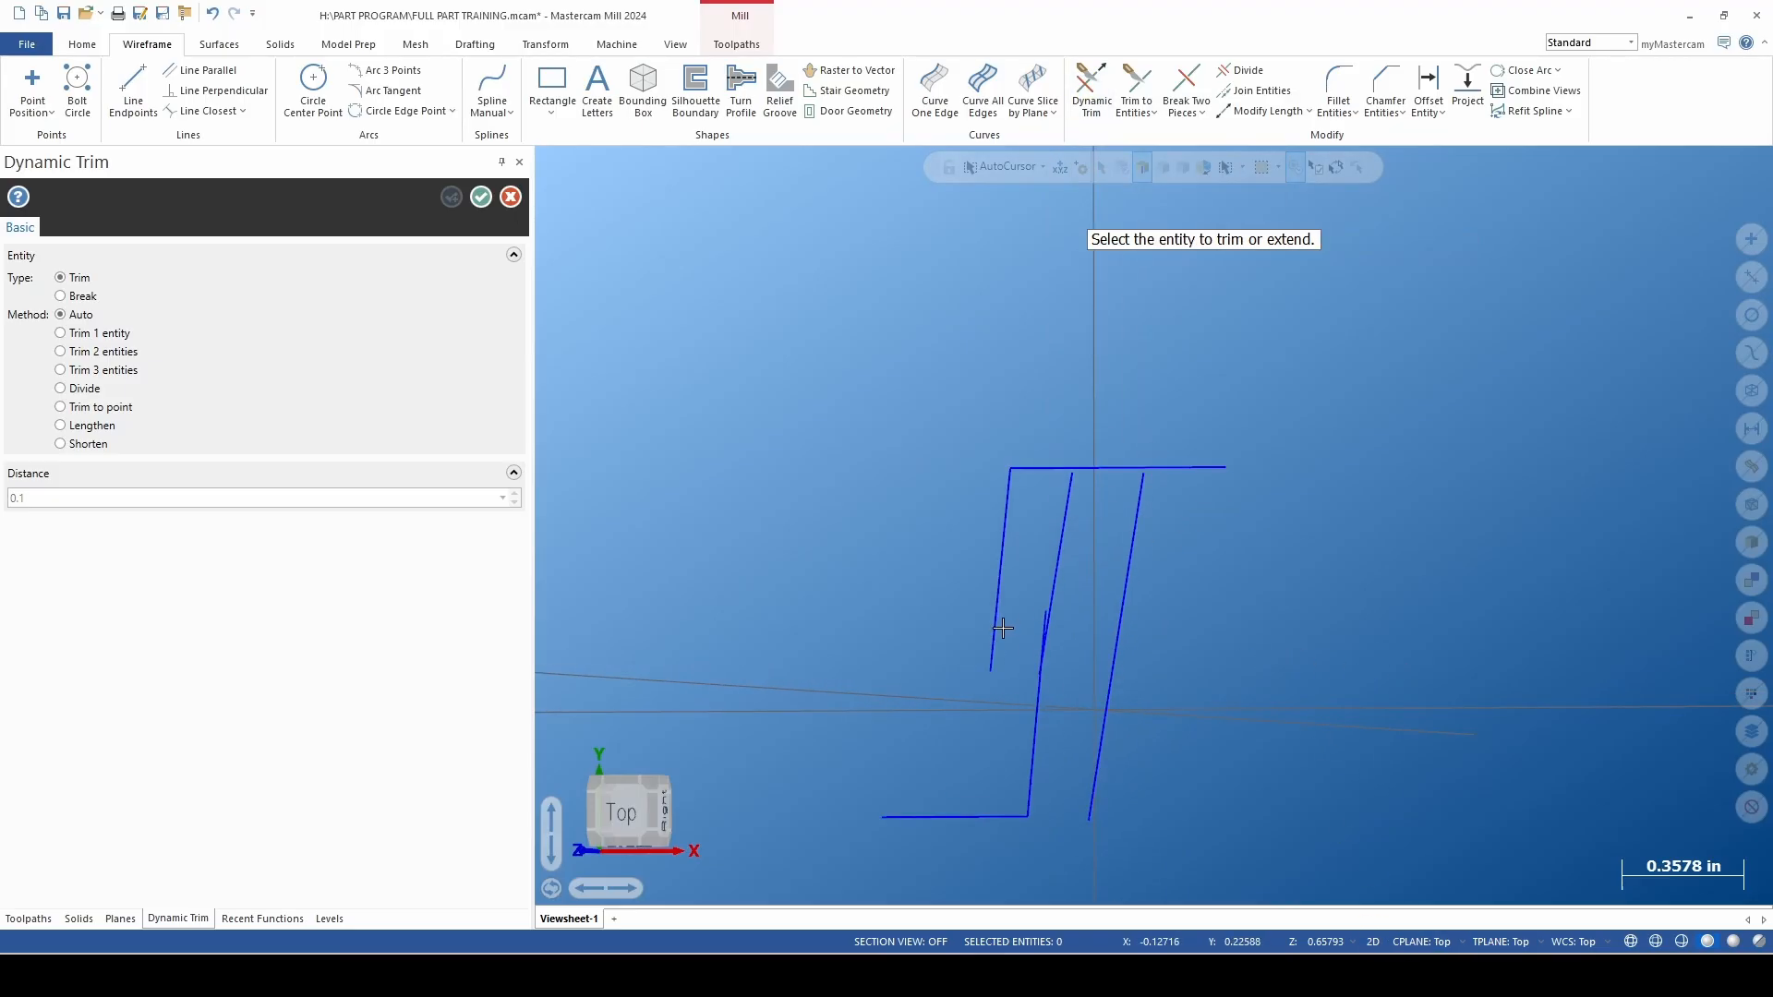
pyautogui.click(1058, 627)
pyautogui.click(1080, 493)
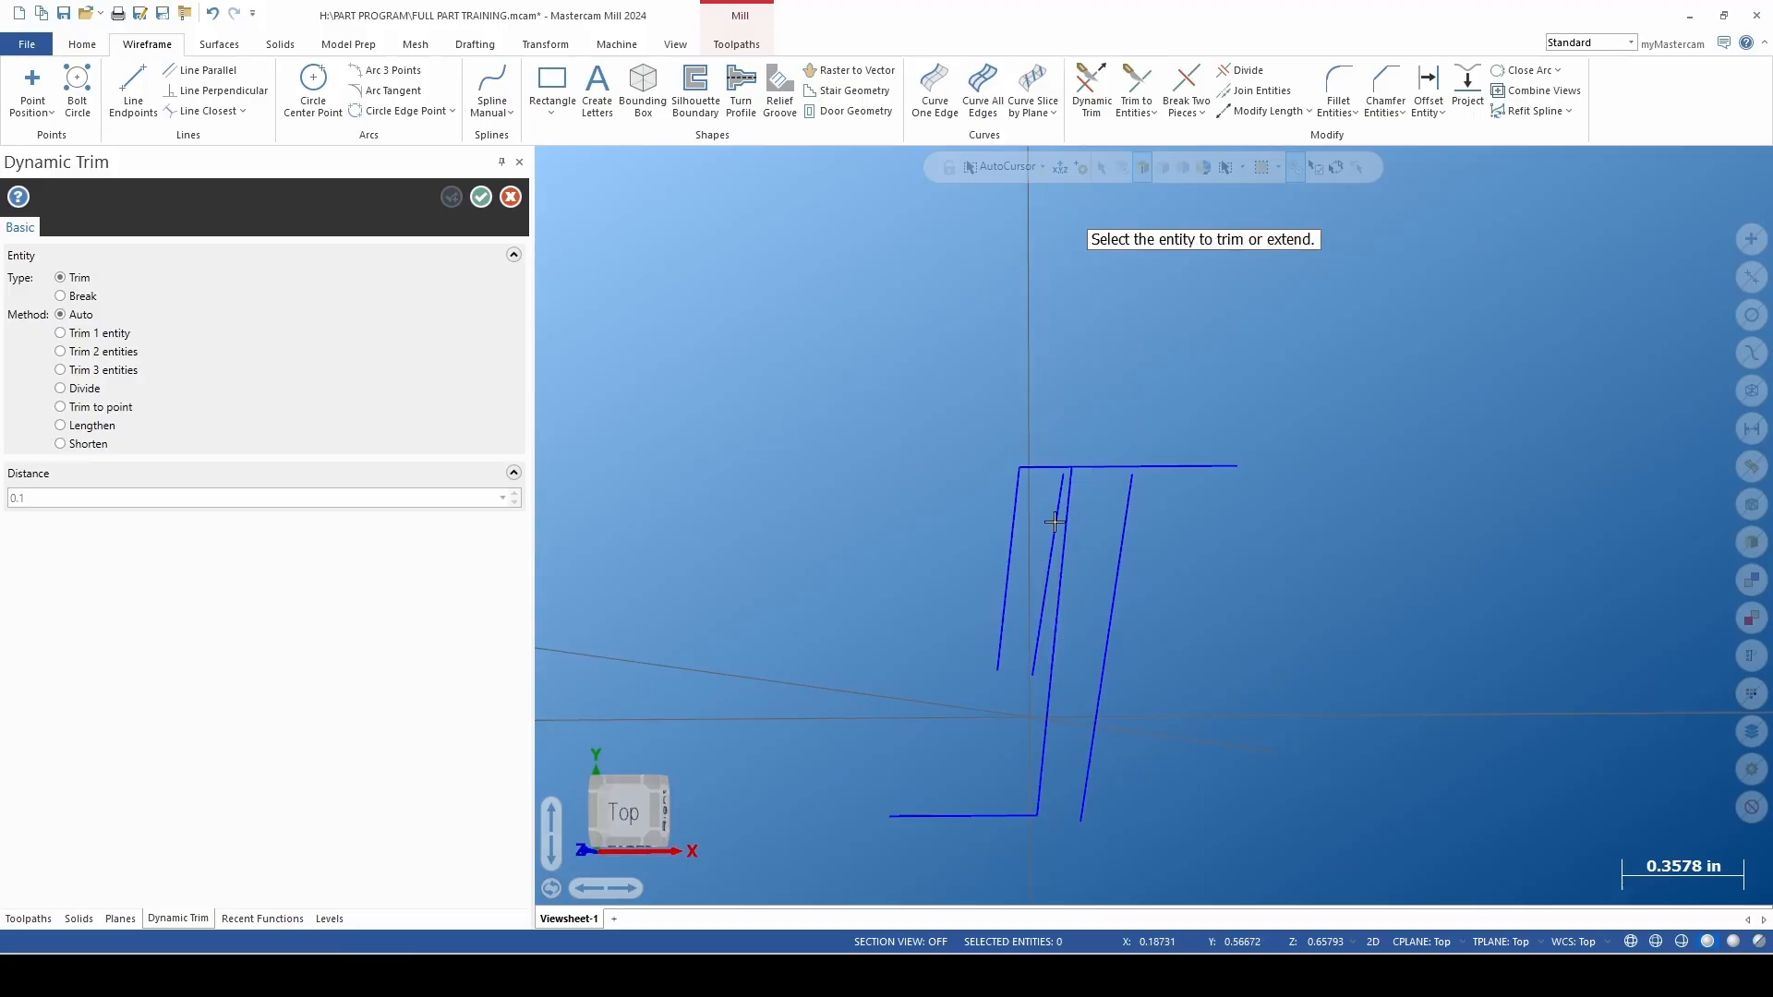
# Extend the other two plunge lines downward to the height of the lower horizontal line.
pyautogui.click(1004, 633)
pyautogui.click(968, 805)
pyautogui.click(1027, 677)
pyautogui.click(997, 805)
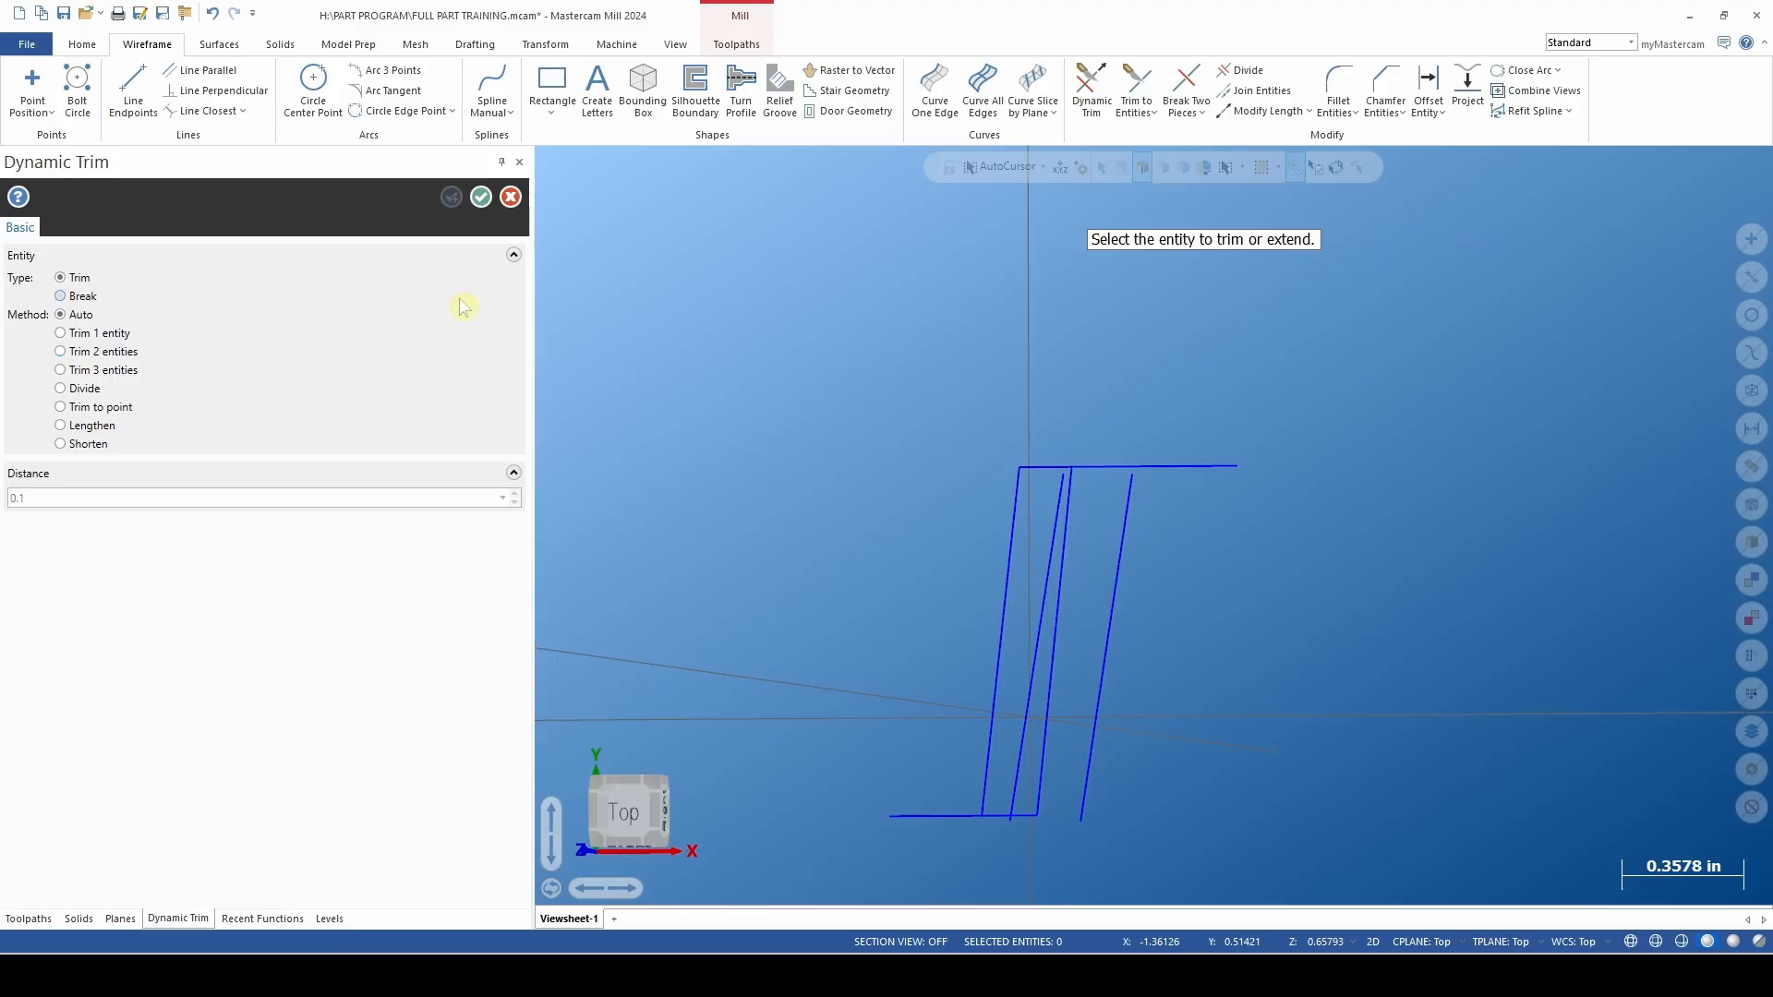
pyautogui.click(481, 197)
# Delete the upper and lower horizontal construction lines.
pyautogui.moveTo(868, 453); pyautogui.dragTo(951, 540, button='middle')
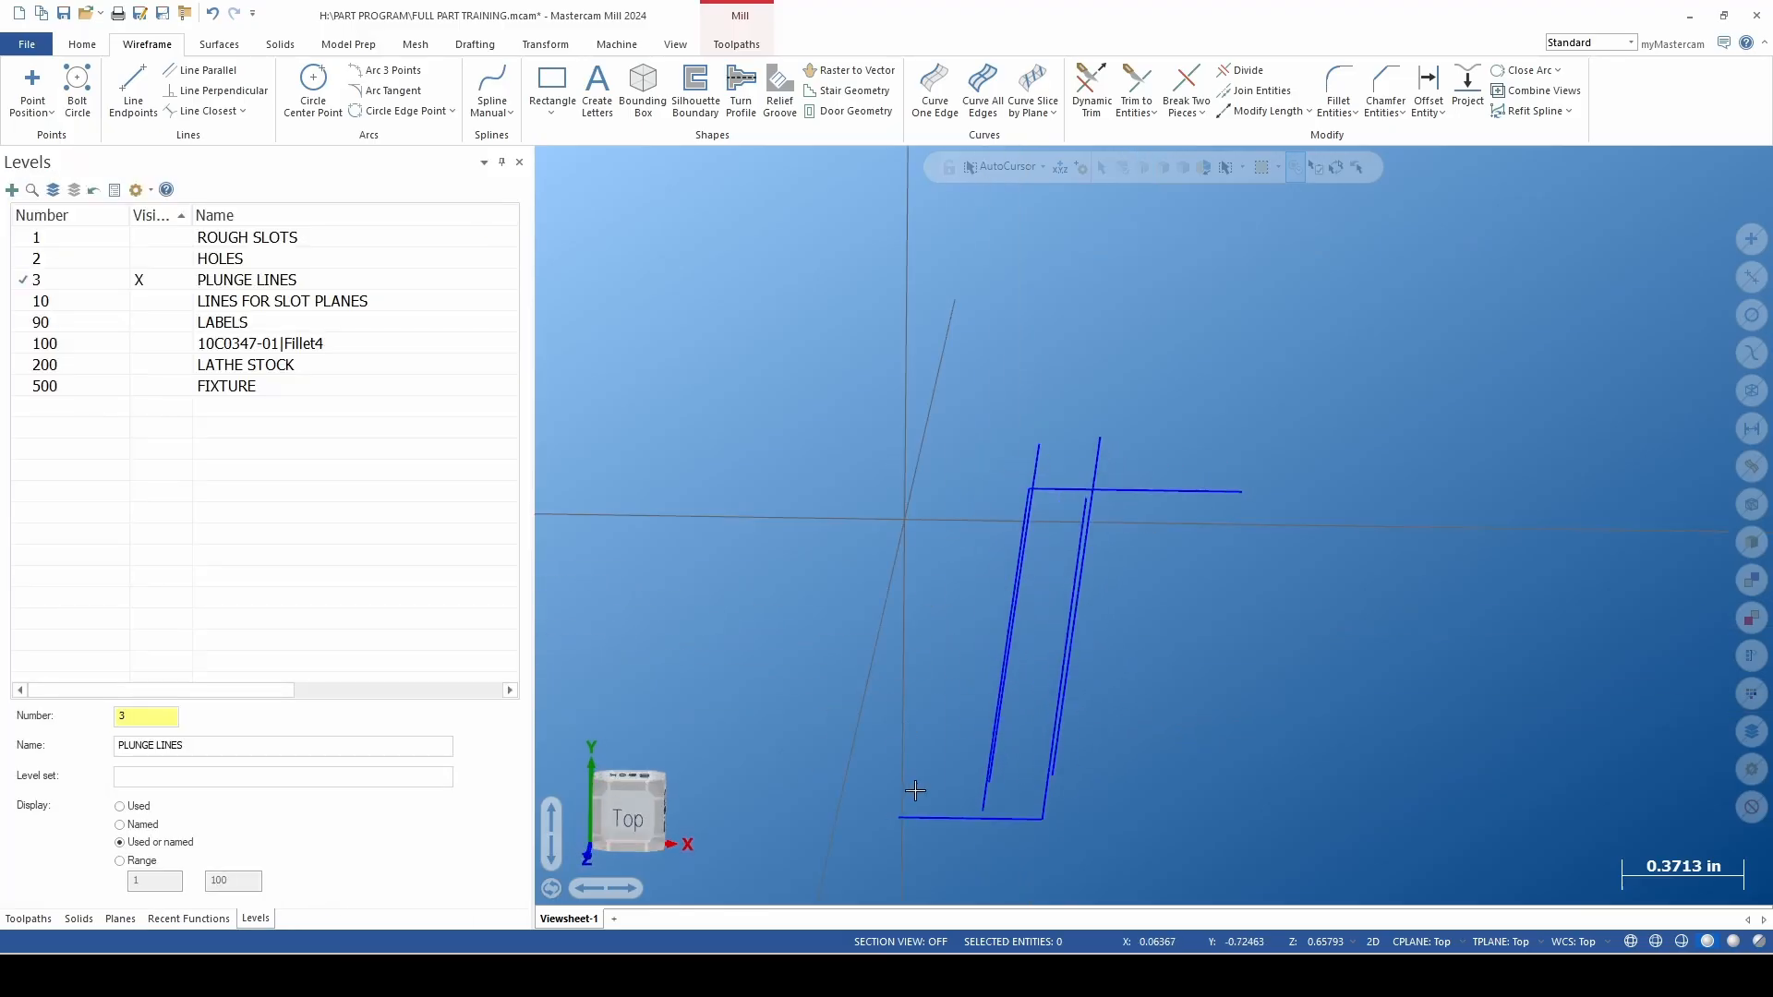
pyautogui.click(912, 818)
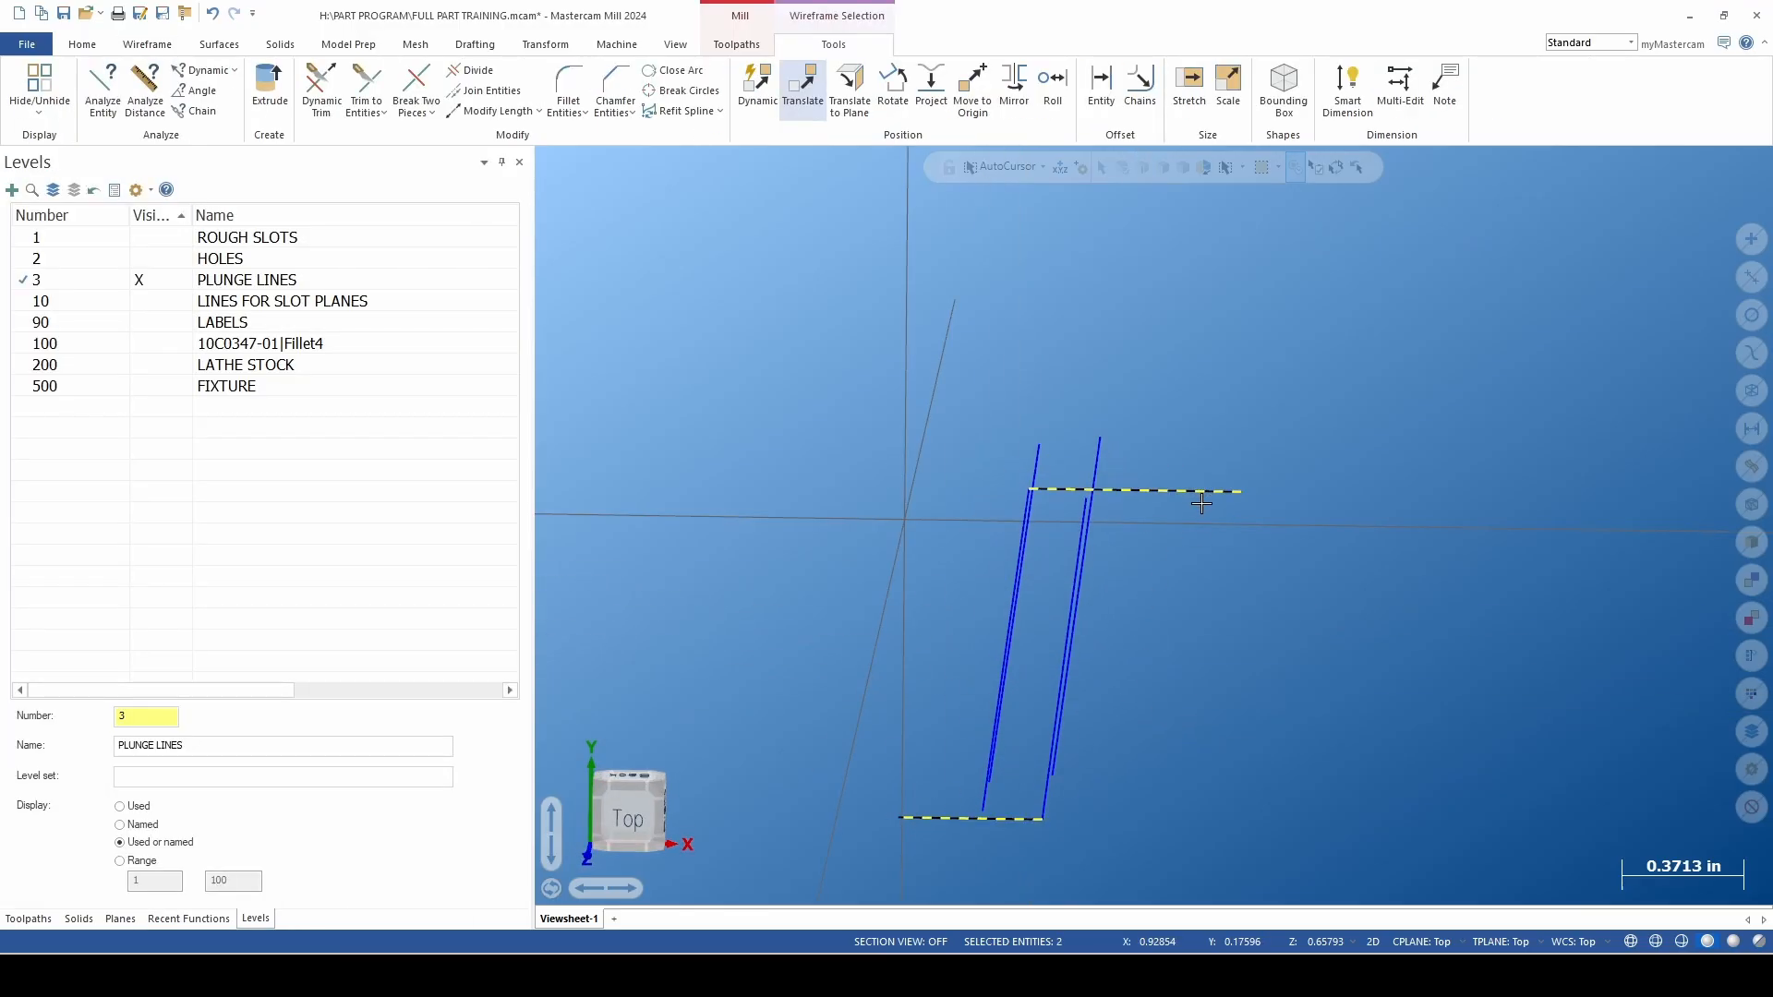
pyautogui.press('Delete')
# Draw lines joining the top ends and the bottom ends of each plunge-line pair to close two four-sided frames.
pyautogui.moveTo(1364, 709); pyautogui.dragTo(1283, 647, button='middle')
pyautogui.click(134, 88)
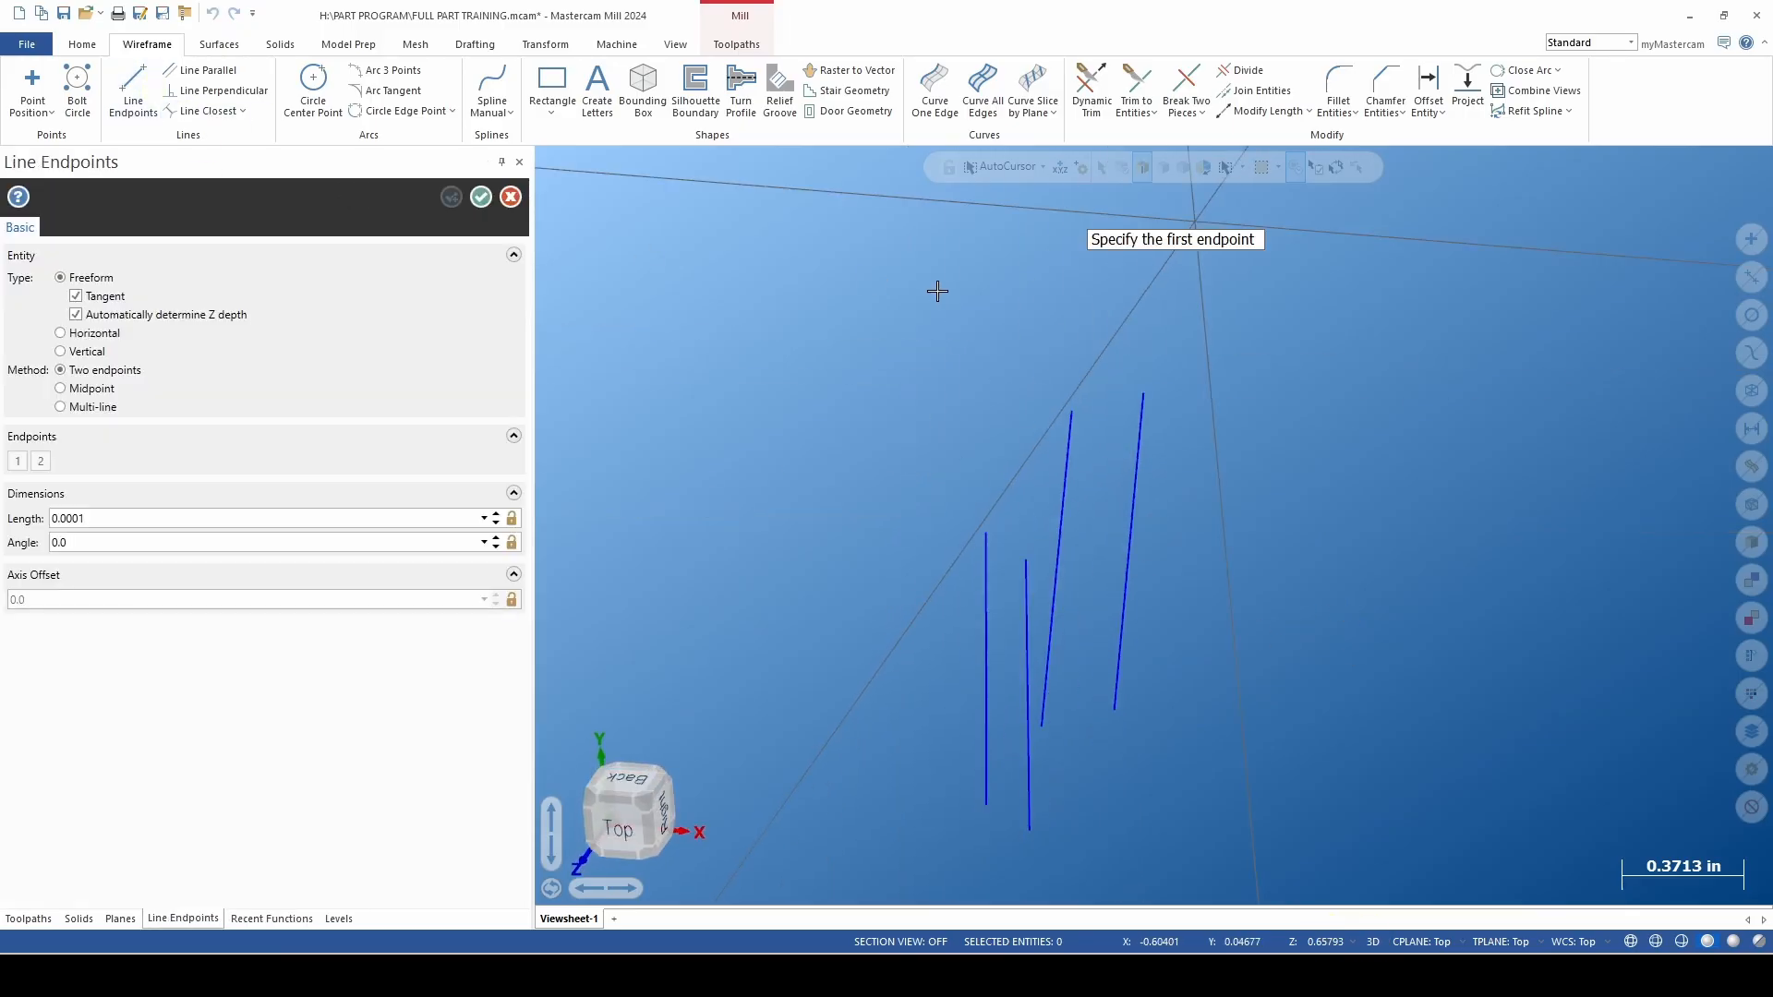
pyautogui.click(1064, 413)
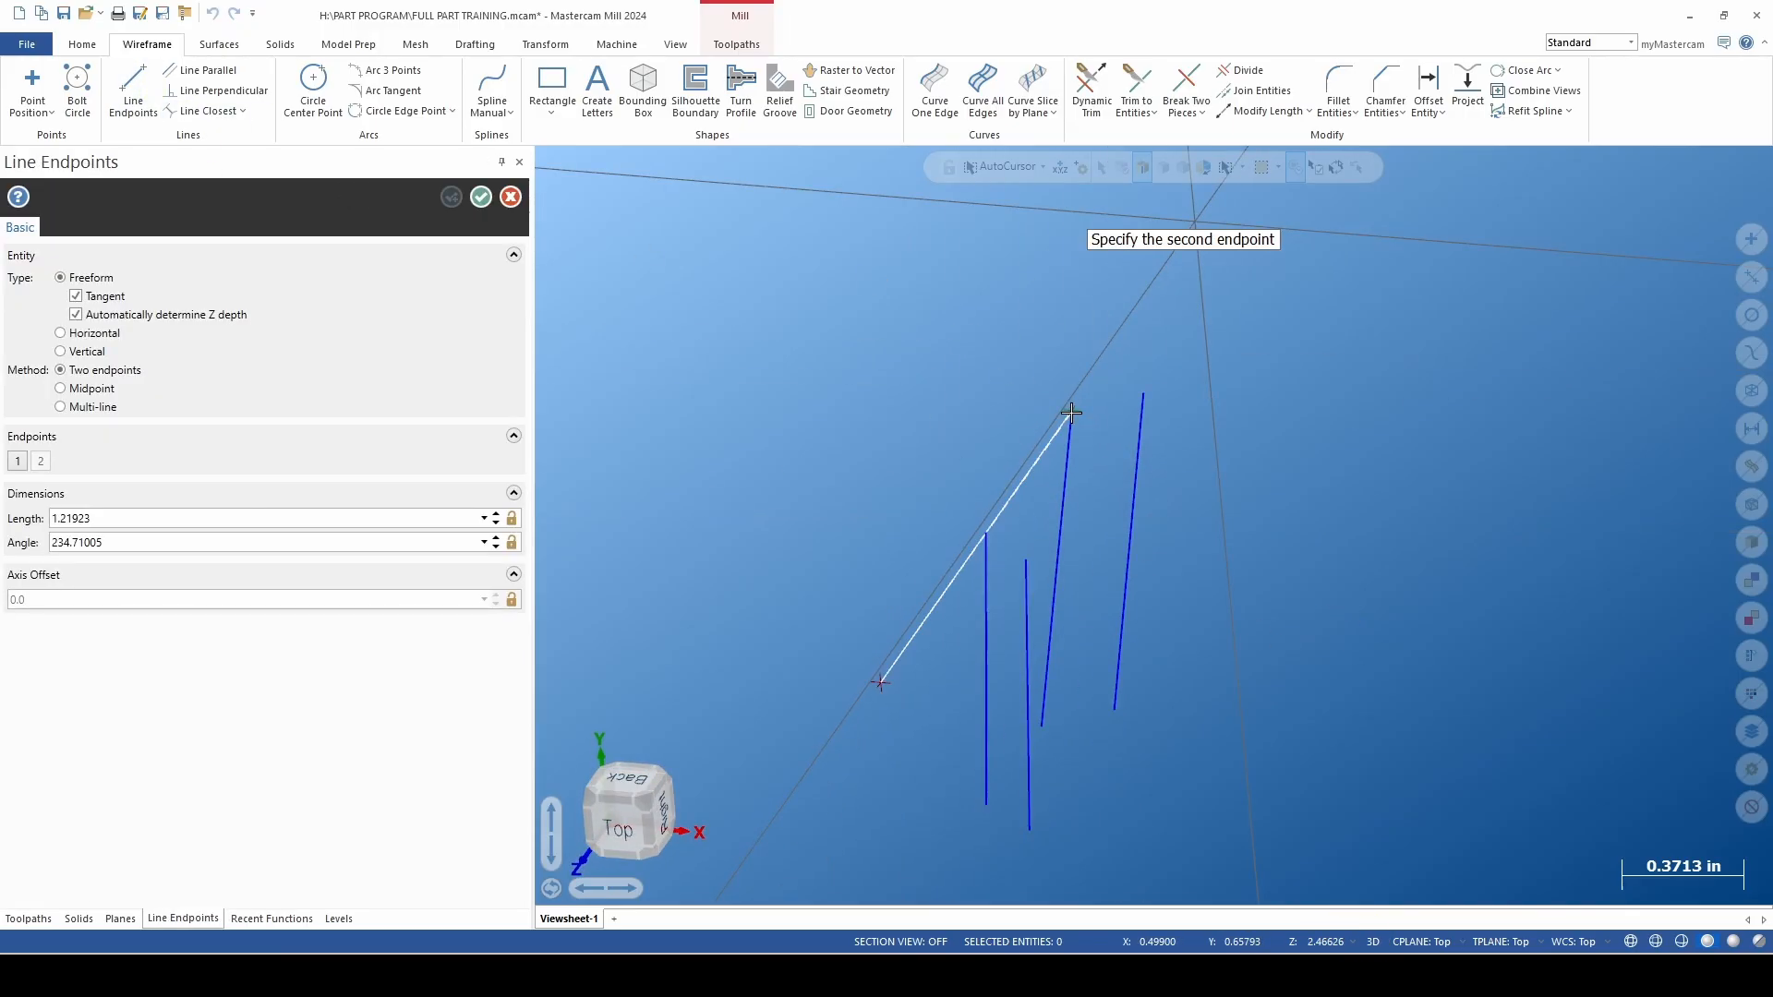
pyautogui.click(1145, 396)
pyautogui.click(986, 534)
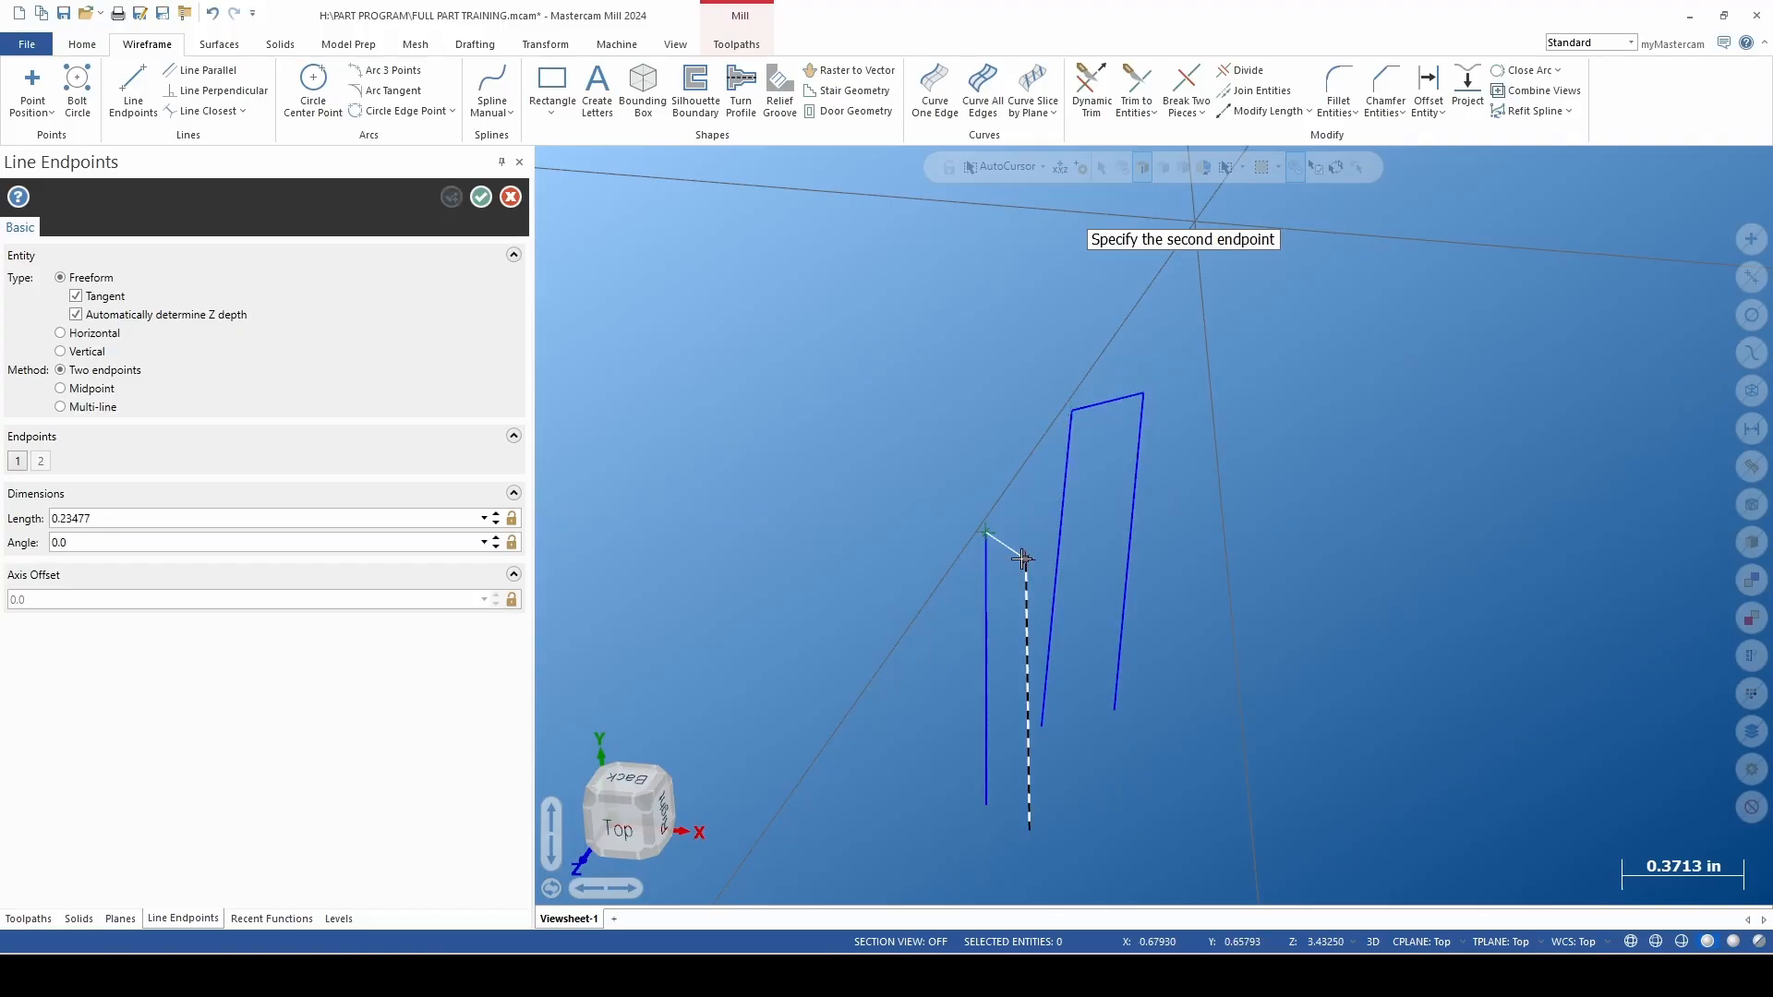
pyautogui.click(1025, 558)
pyautogui.click(986, 806)
pyautogui.click(1029, 829)
pyautogui.click(1047, 724)
pyautogui.click(1115, 711)
pyautogui.click(481, 197)
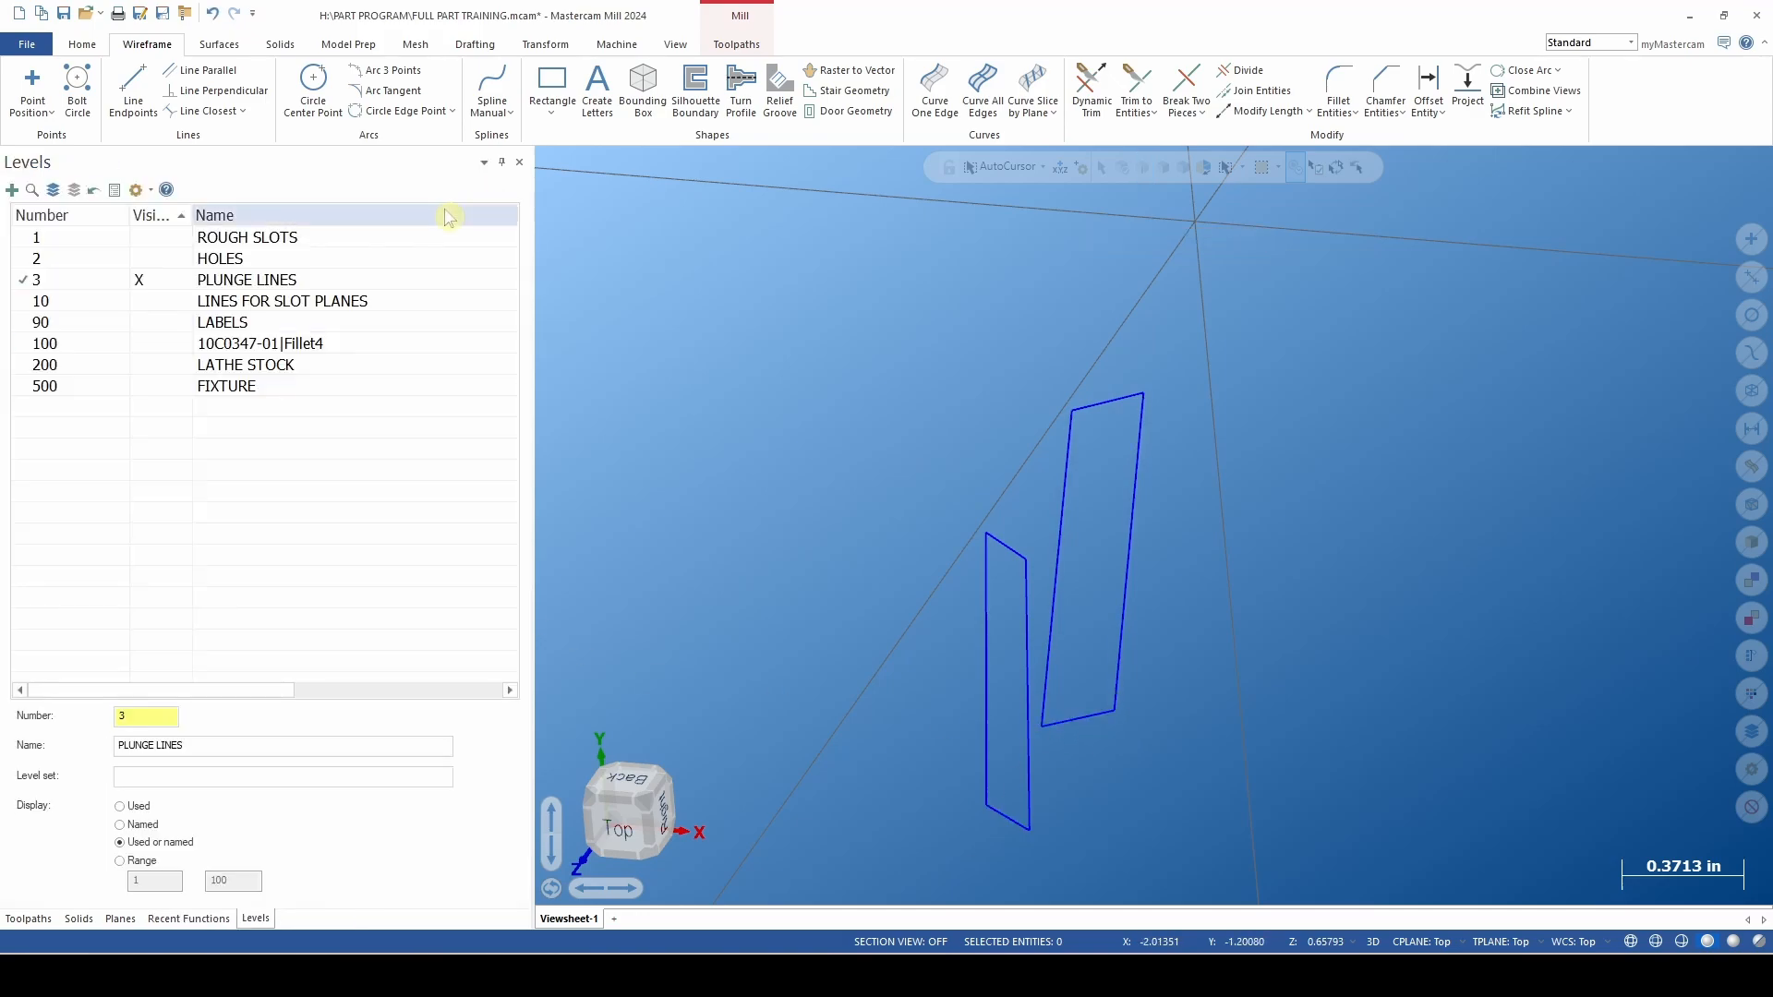
# Draw a centre line in each frame between the midpoints of its top and bottom connecting lines.
pyautogui.click(133, 93)
pyautogui.click(1078, 718)
pyautogui.click(1108, 403)
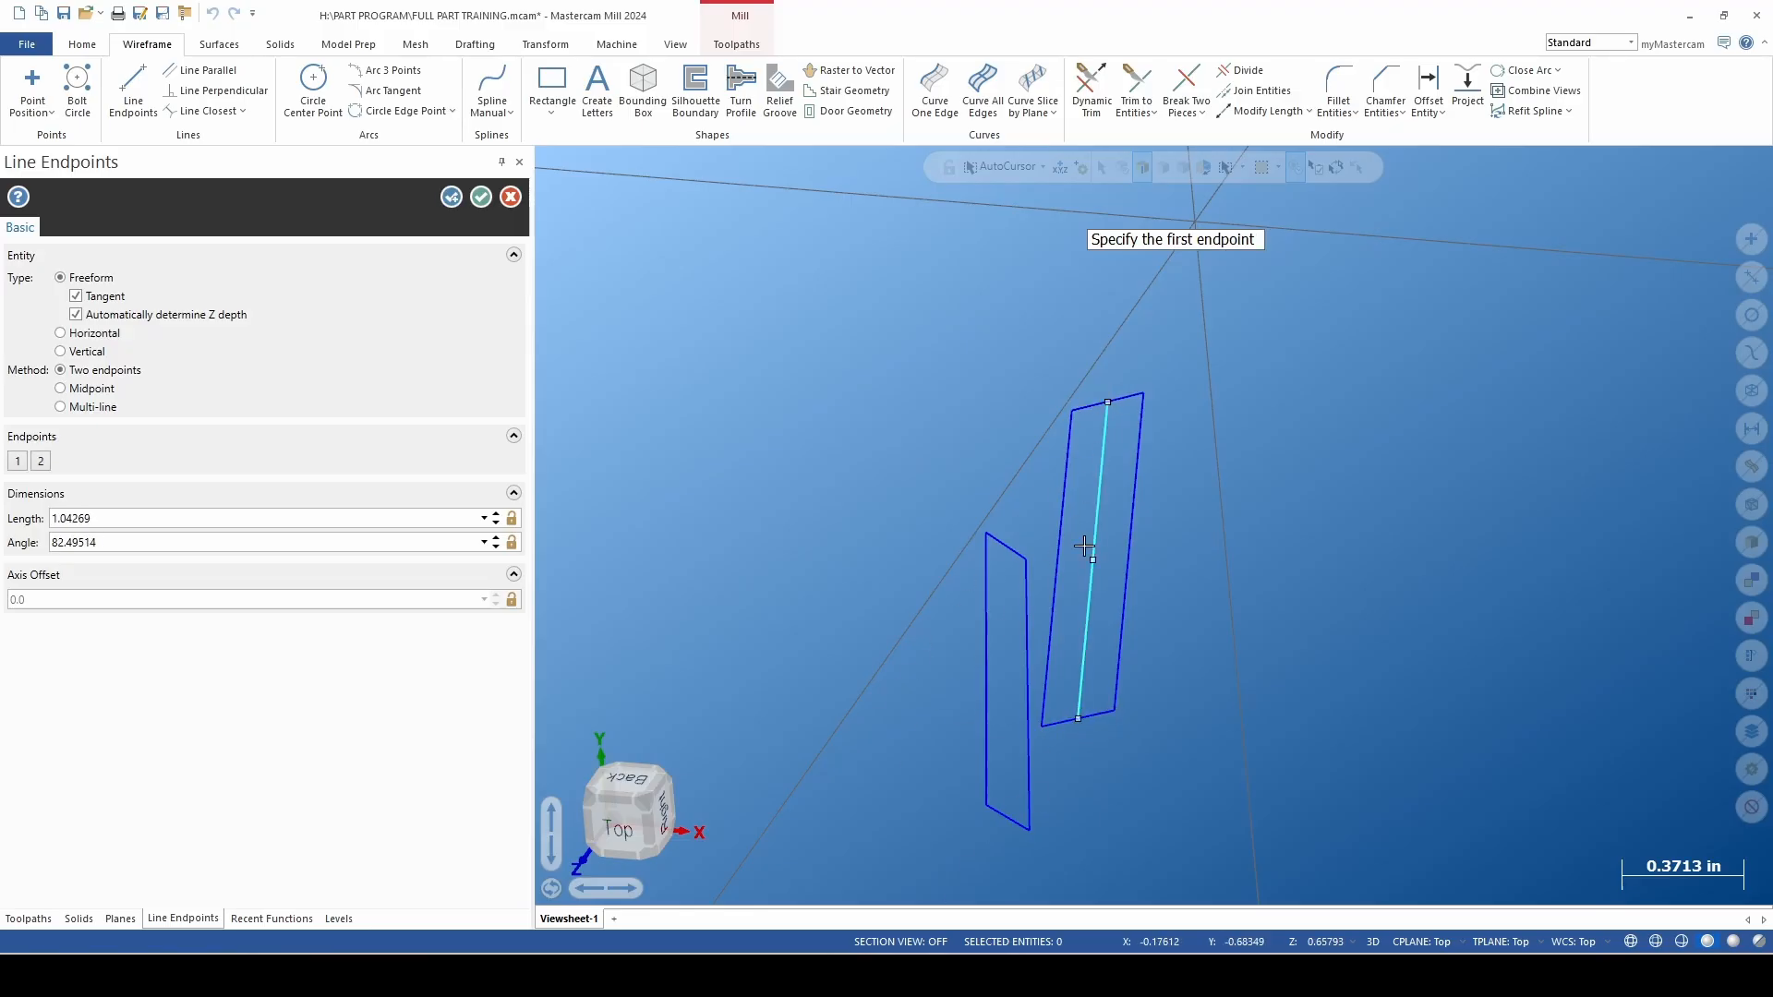
pyautogui.click(1007, 817)
pyautogui.click(1006, 549)
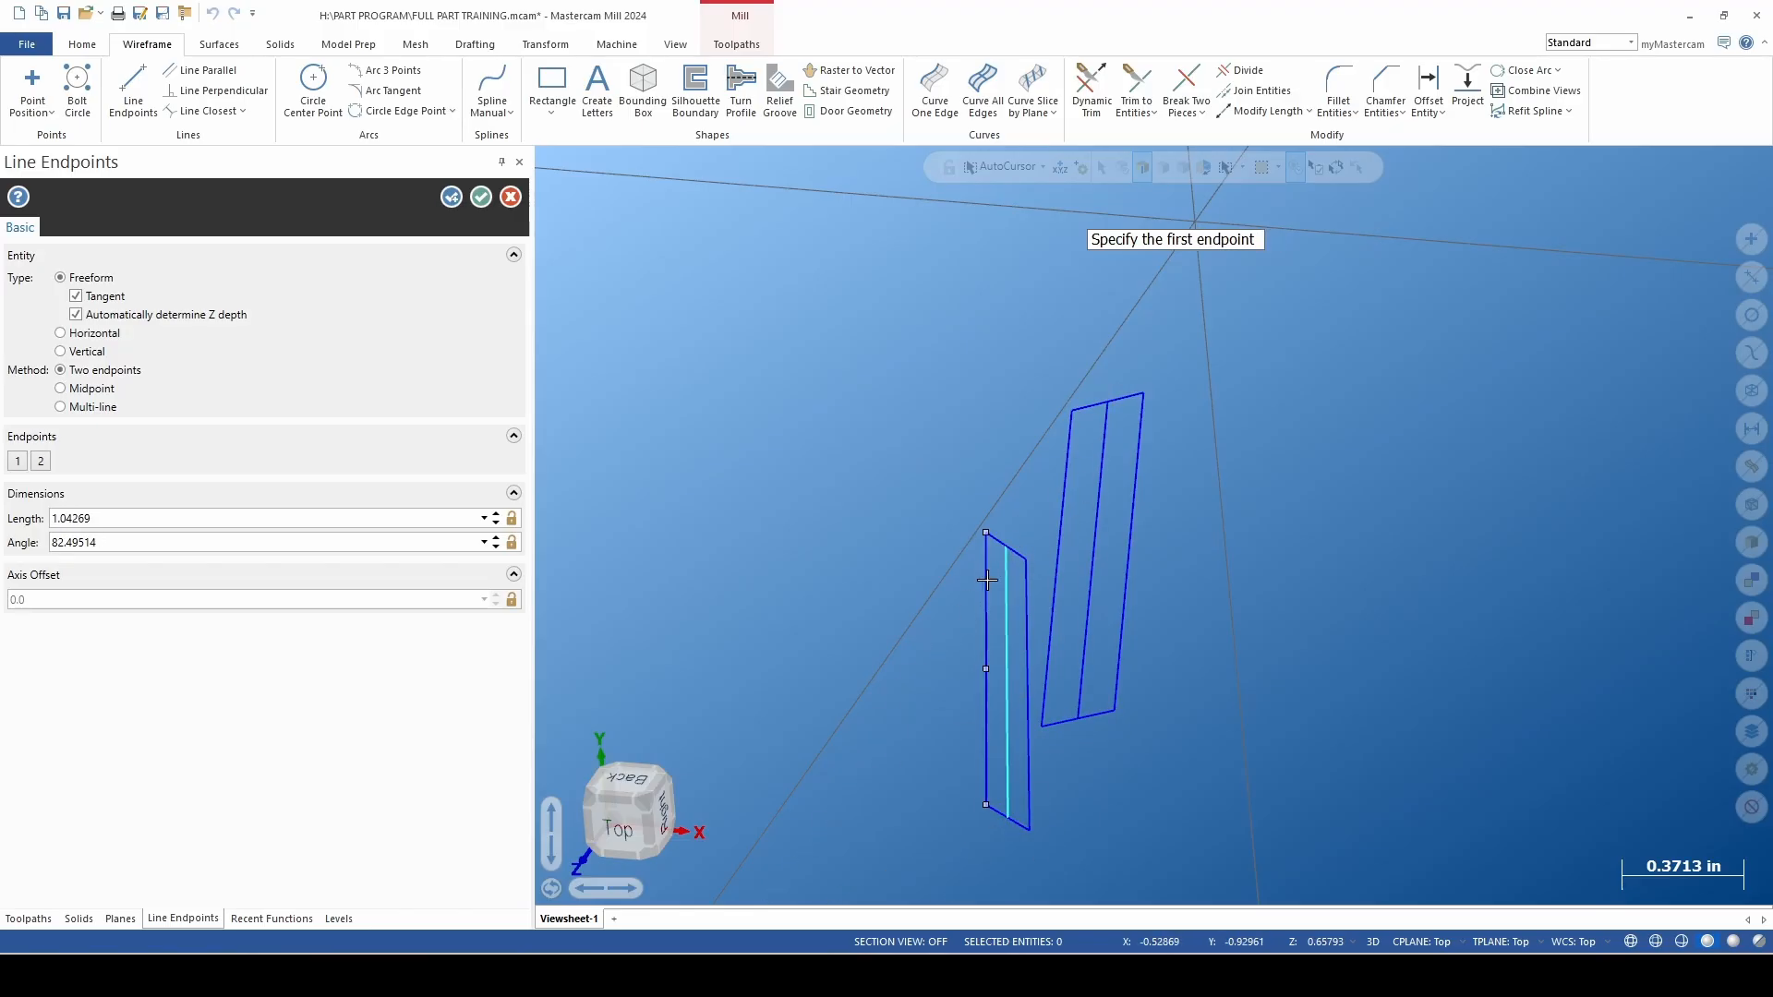
pyautogui.click(481, 197)
# Show level 100 (10C0347-01|Fillet4) and examine how the two frames and centre lines sit in the slot's ends.
pyautogui.moveTo(736, 403); pyautogui.dragTo(836, 462, button='middle')
pyautogui.scroll(-2, 836, 462)
pyautogui.scroll(3, 1104, 673)
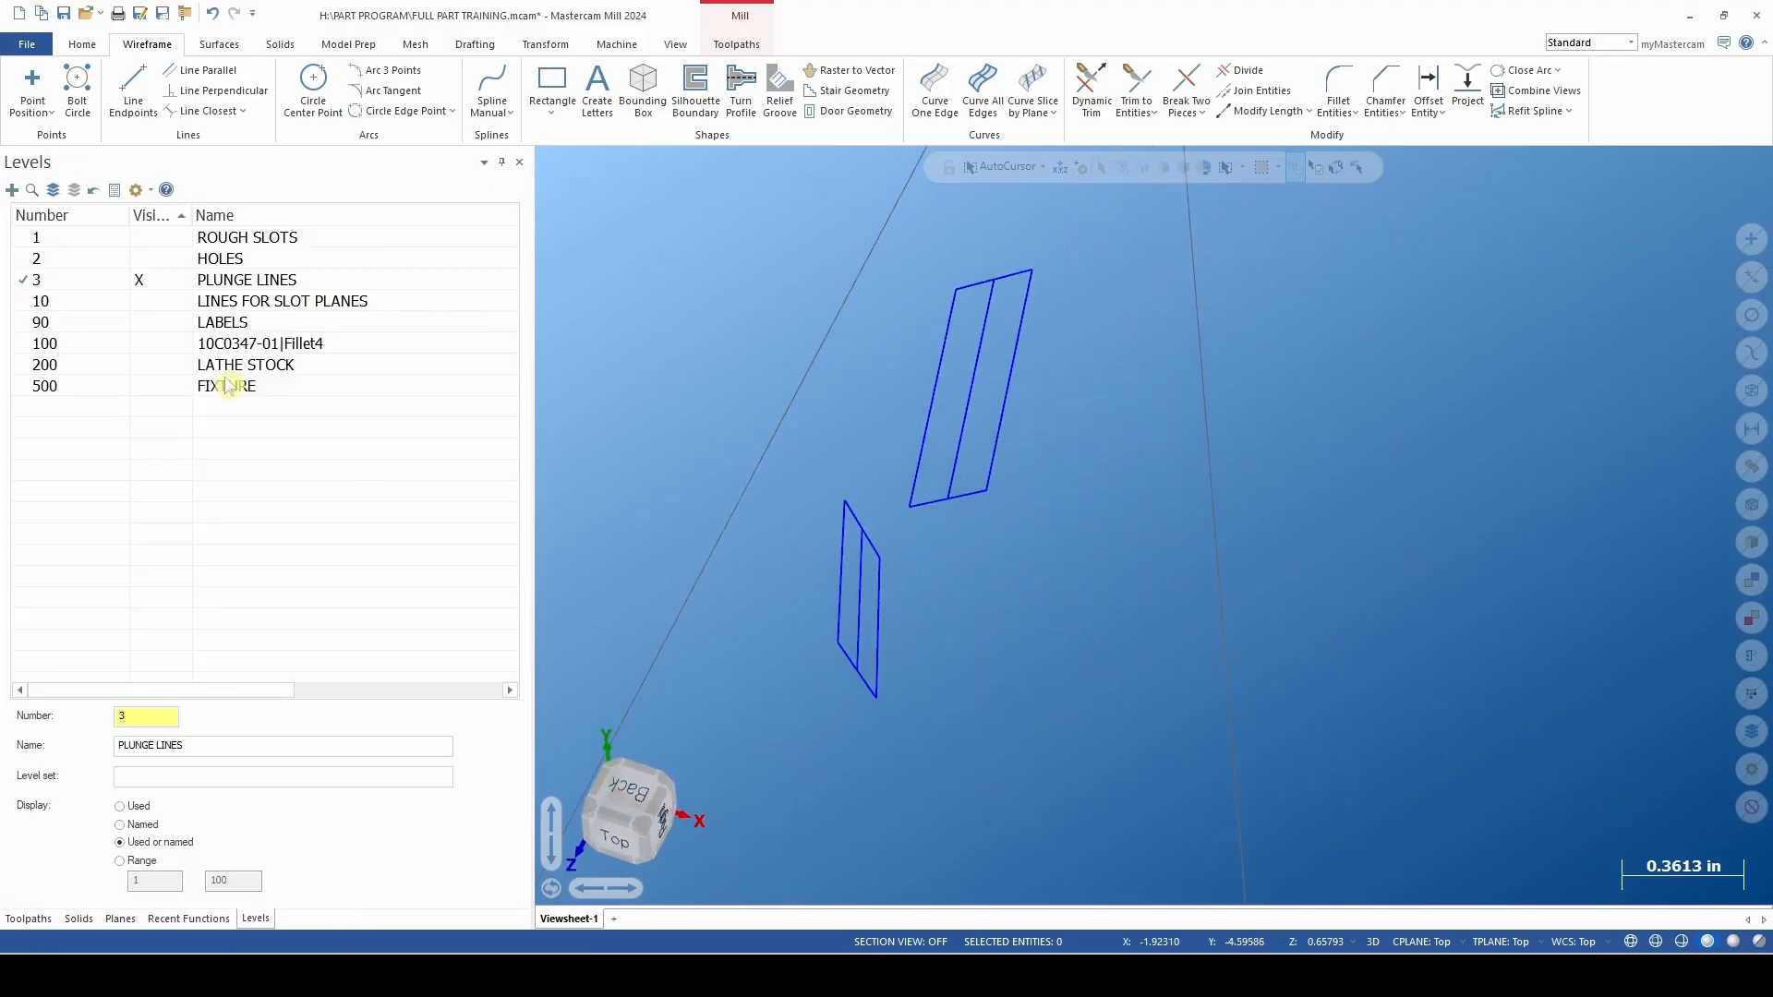
pyautogui.click(162, 346)
pyautogui.moveTo(1060, 484); pyautogui.dragTo(1061, 537, button='middle')
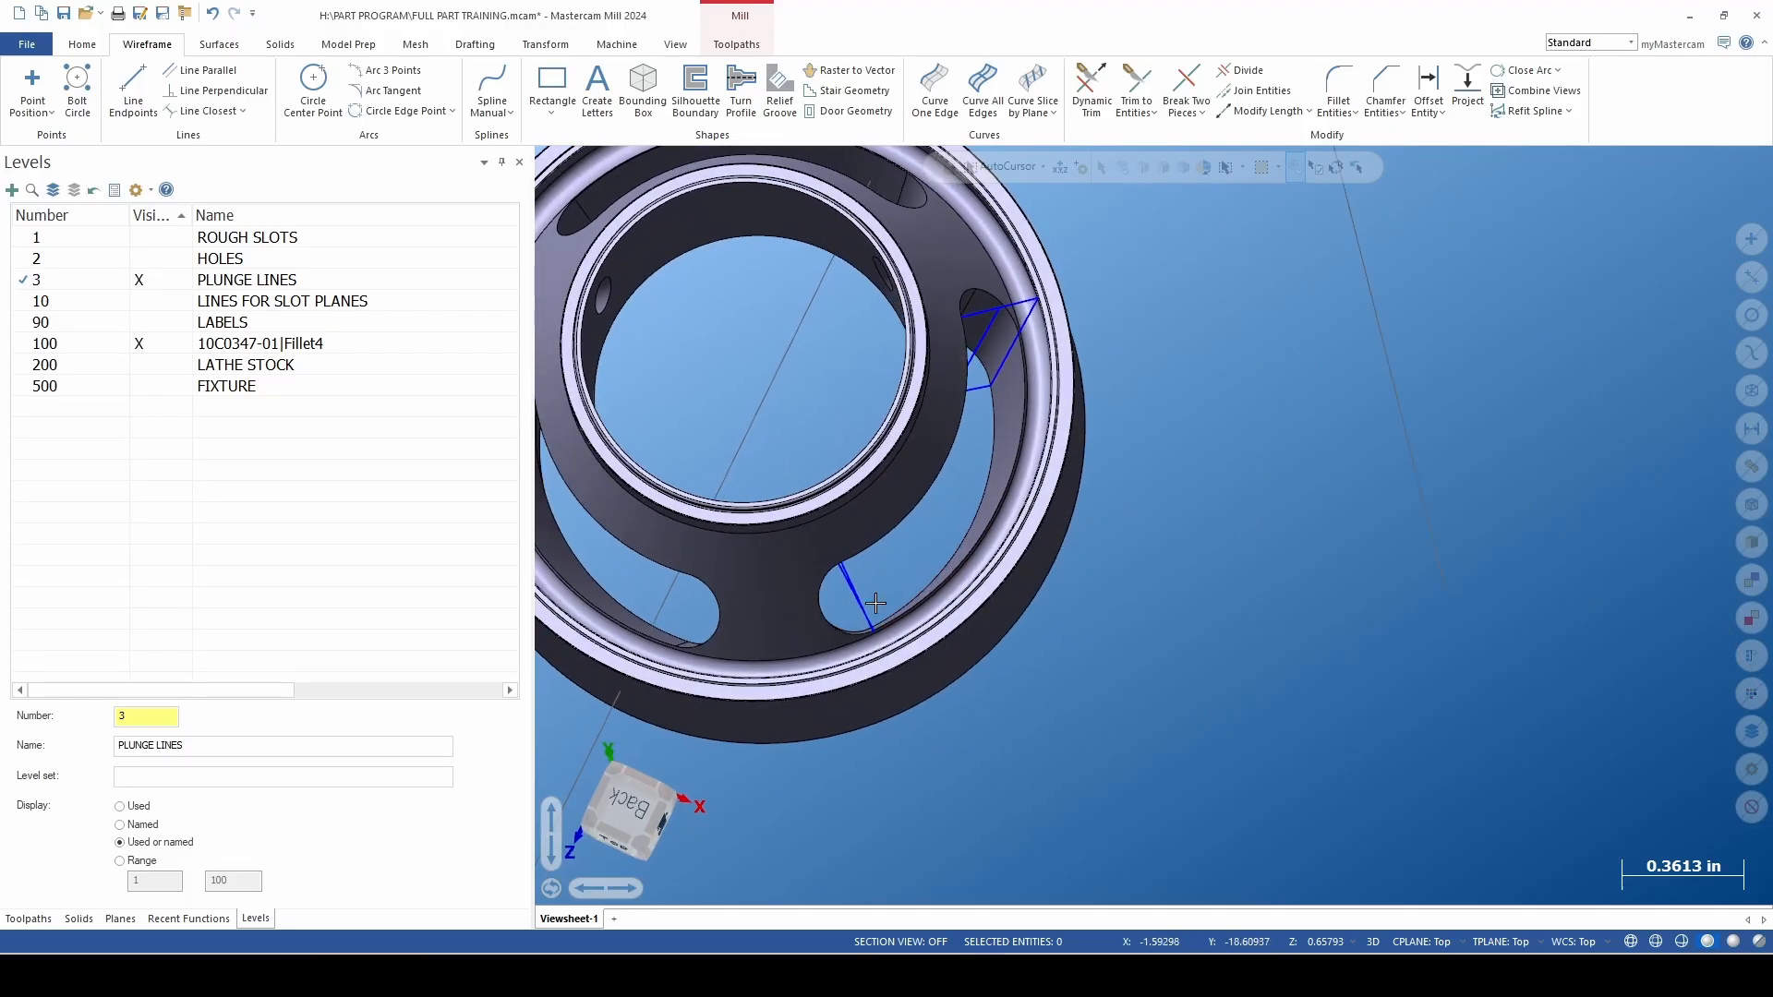
pyautogui.scroll(-5, 887, 596)
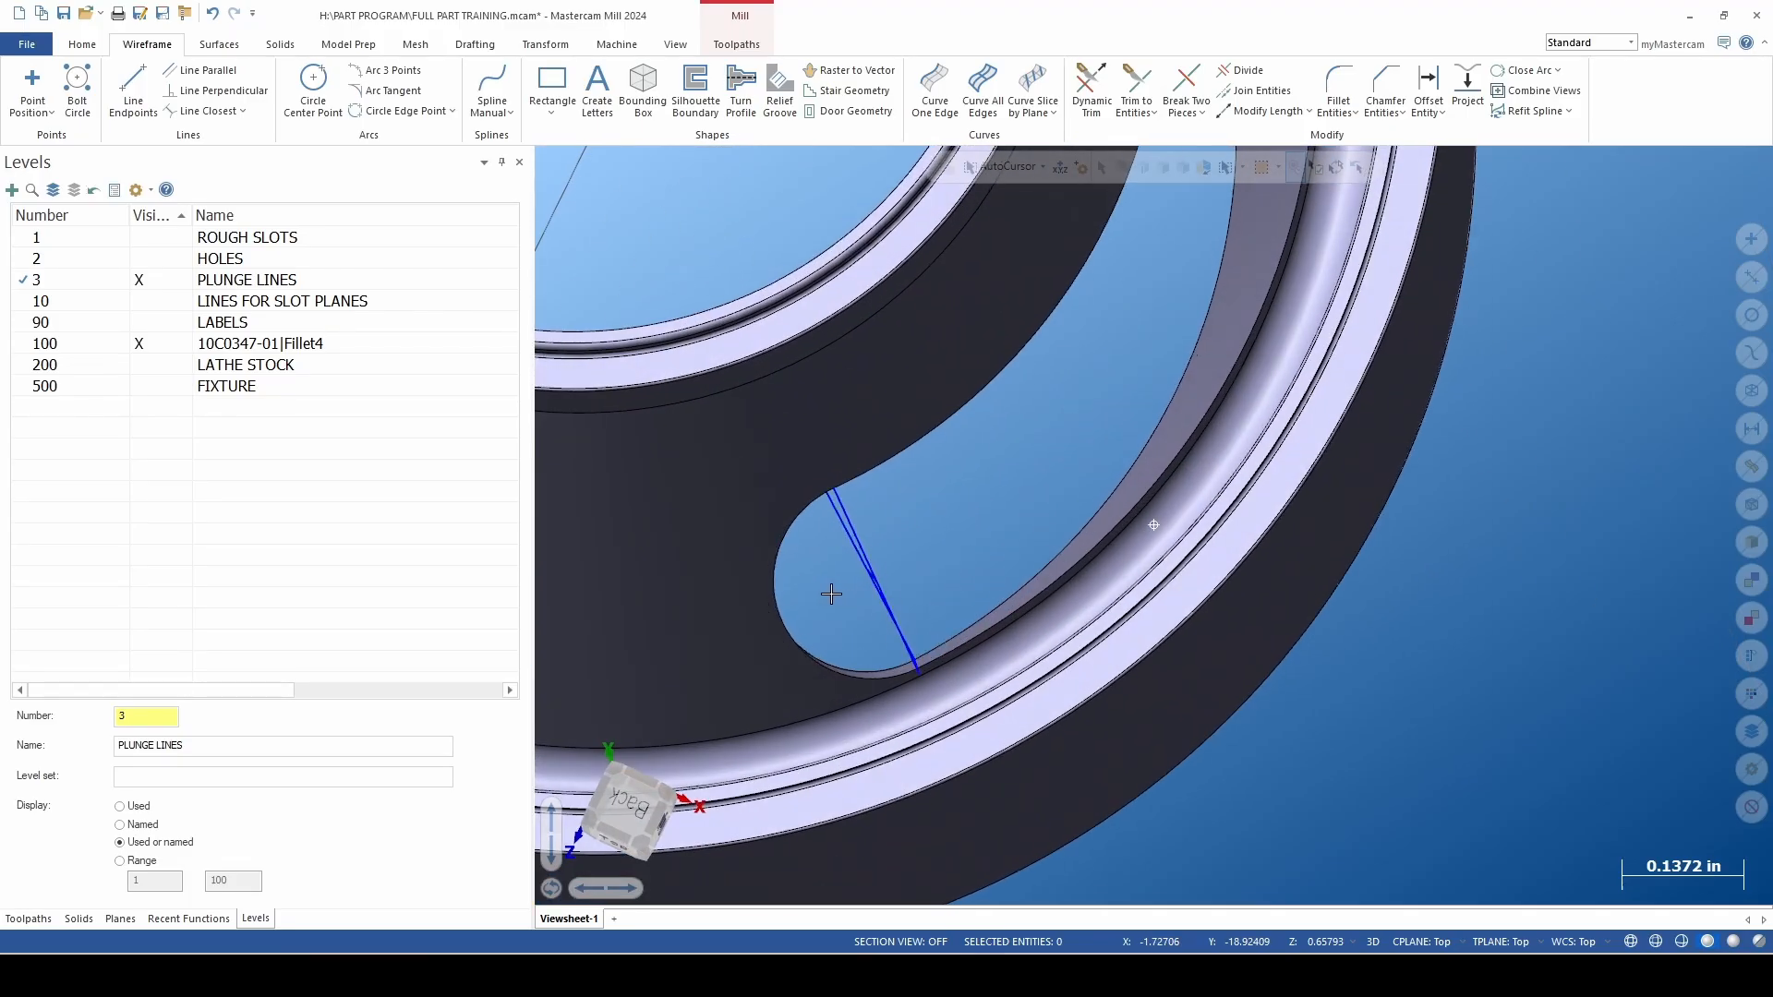
pyautogui.scroll(4, 898, 552)
pyautogui.moveTo(1016, 732)
pyautogui.mouseDown(button='middle')
pyautogui.moveTo(1029, 645)
pyautogui.moveTo(1017, 721)
pyautogui.mouseUp(button='middle')
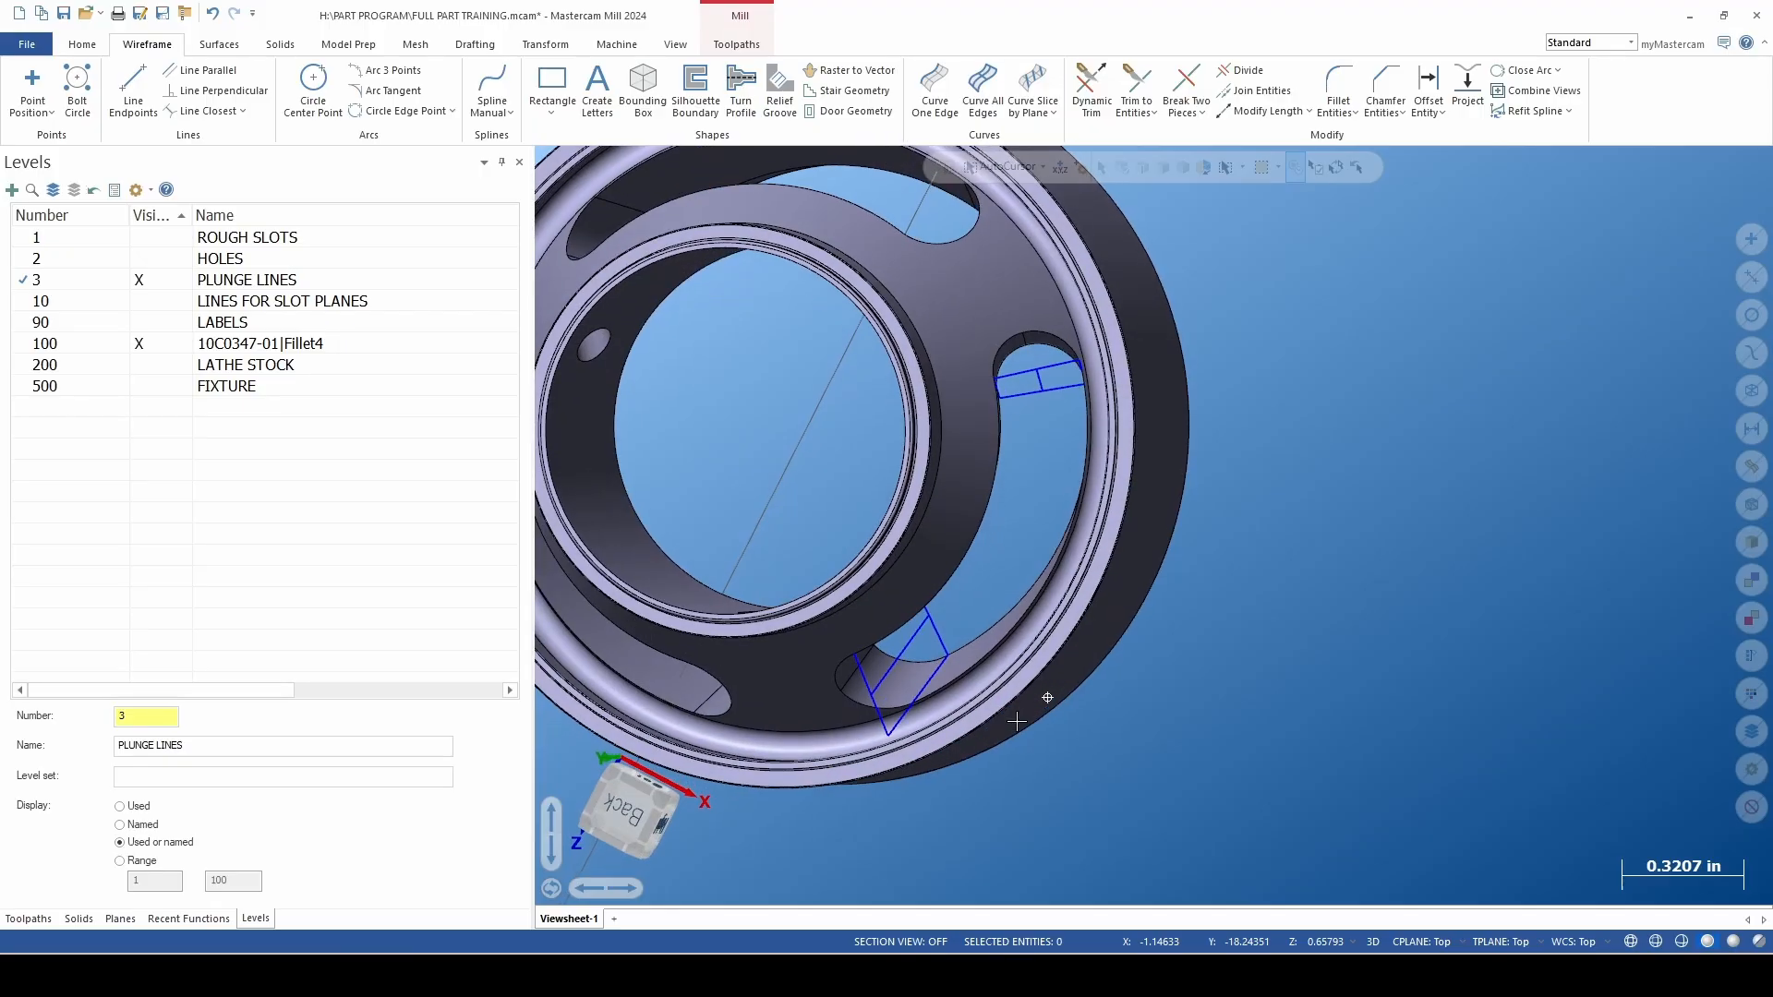
# Hide level 100 and delete several boundary lines of the frame at one slot end.
pyautogui.click(145, 349)
pyautogui.scroll(-1, 1014, 463)
pyautogui.click(998, 356)
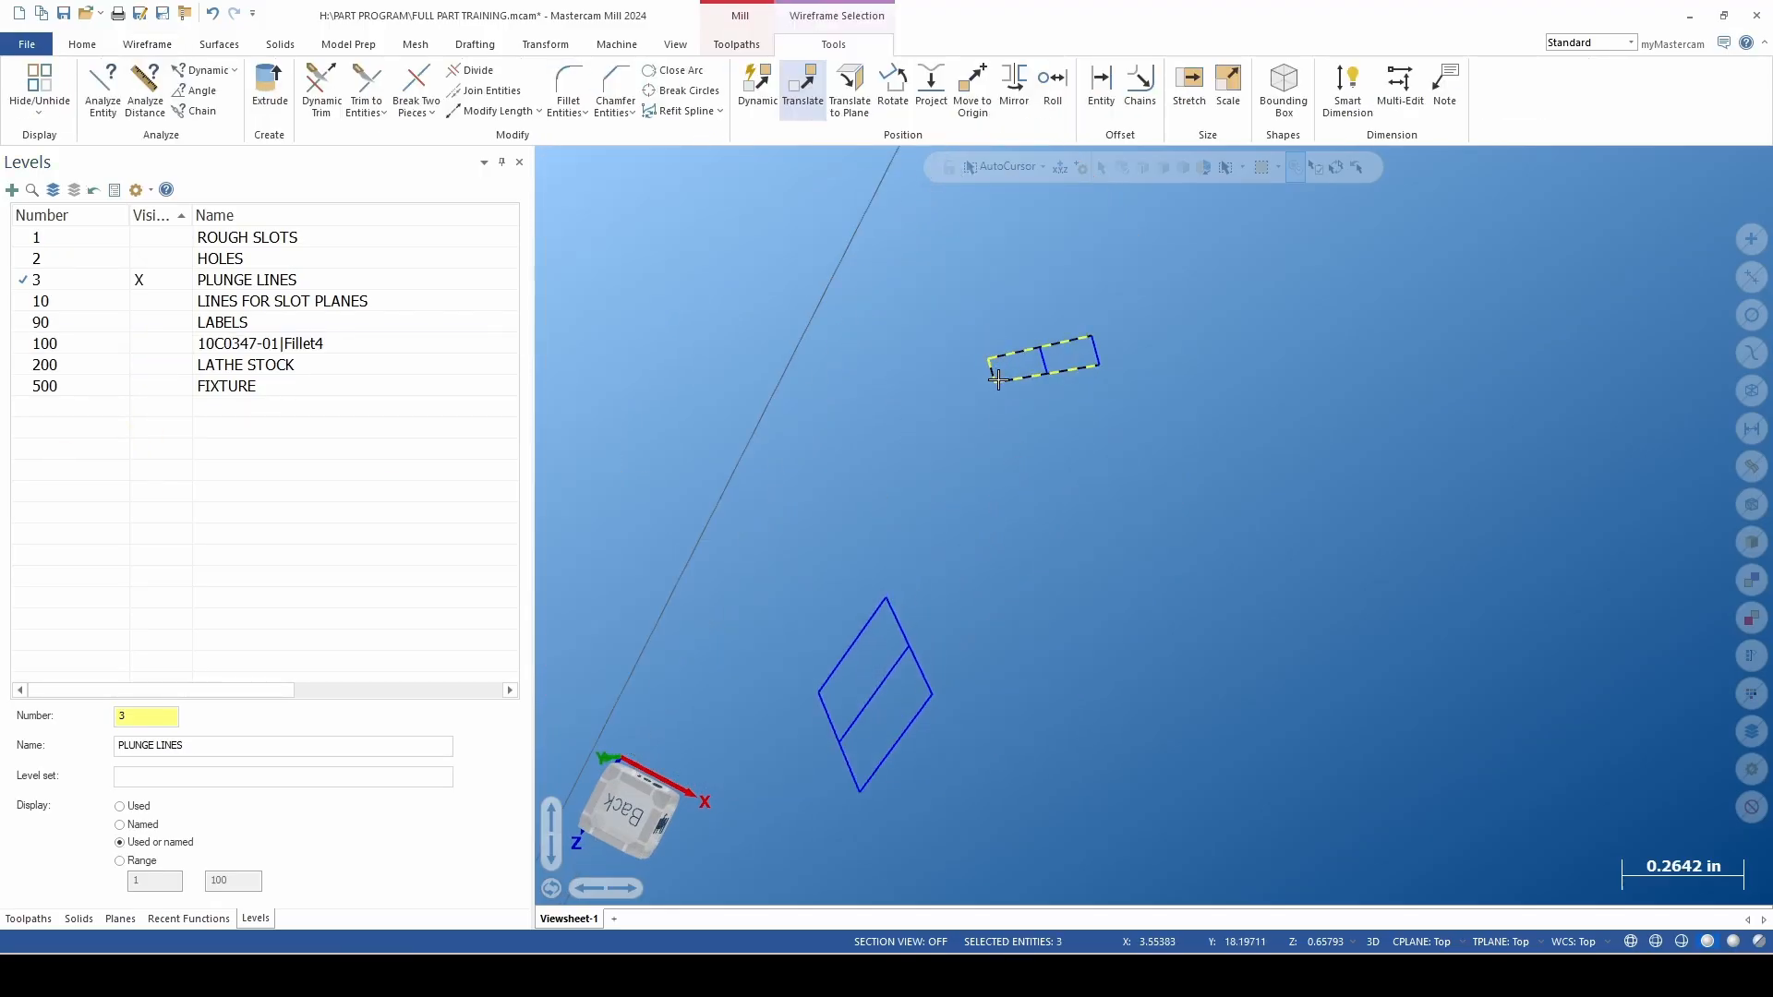
pyautogui.press('Delete')
pyautogui.scroll(-2, 1068, 540)
pyautogui.scroll(2, 996, 639)
pyautogui.moveTo(997, 633); pyautogui.dragTo(1080, 550, button='middle')
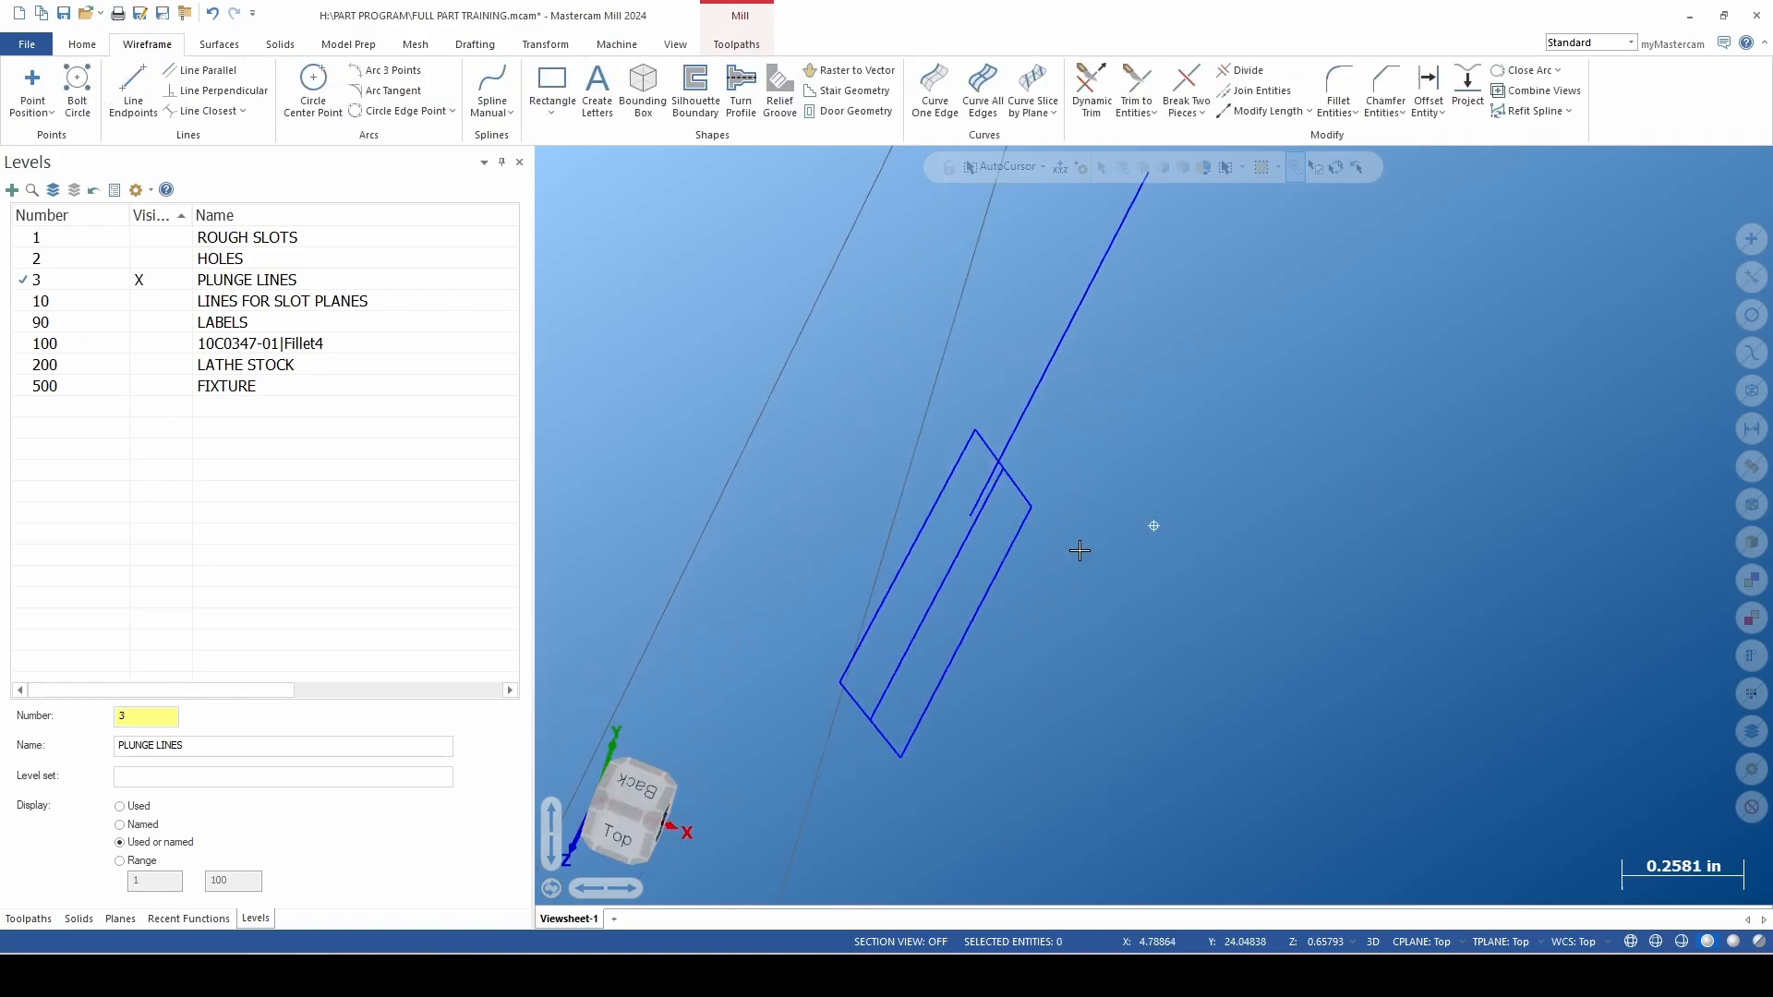
# Undo the deletion of the frame's boundary lines.
pyautogui.click(950, 482)
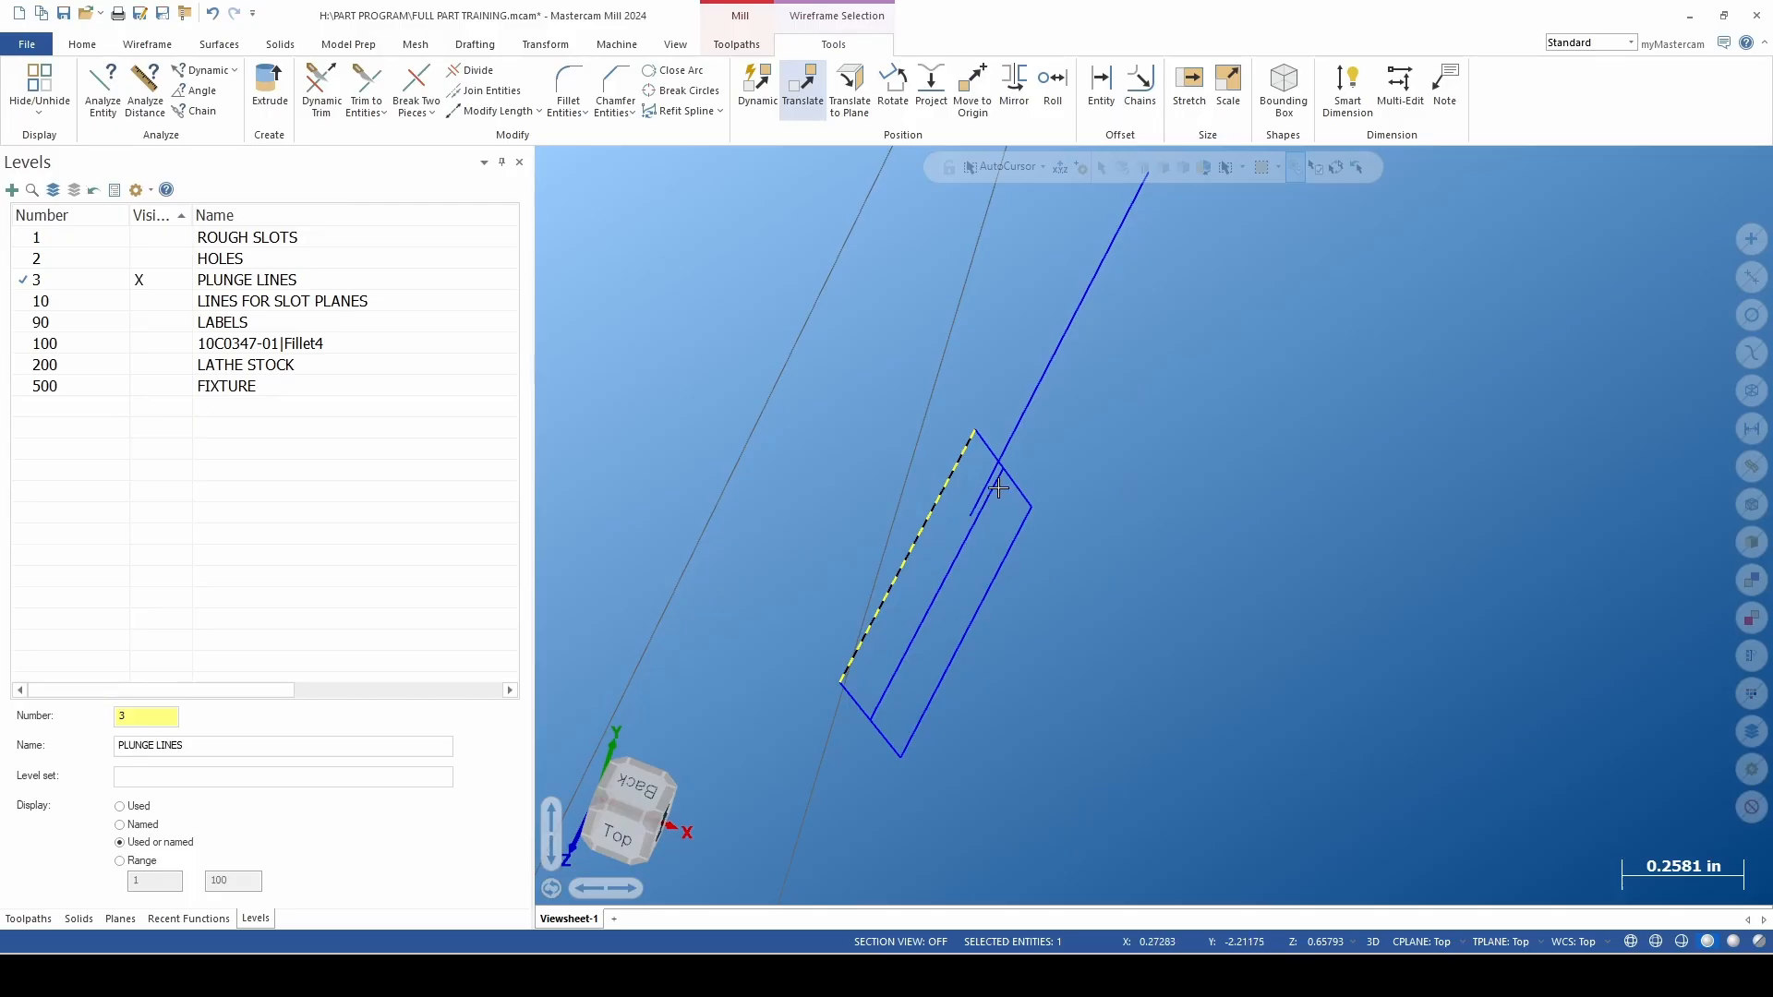
pyautogui.press('Escape')
pyautogui.moveTo(1207, 490); pyautogui.dragTo(1094, 554, button='middle')
pyautogui.click(211, 13)
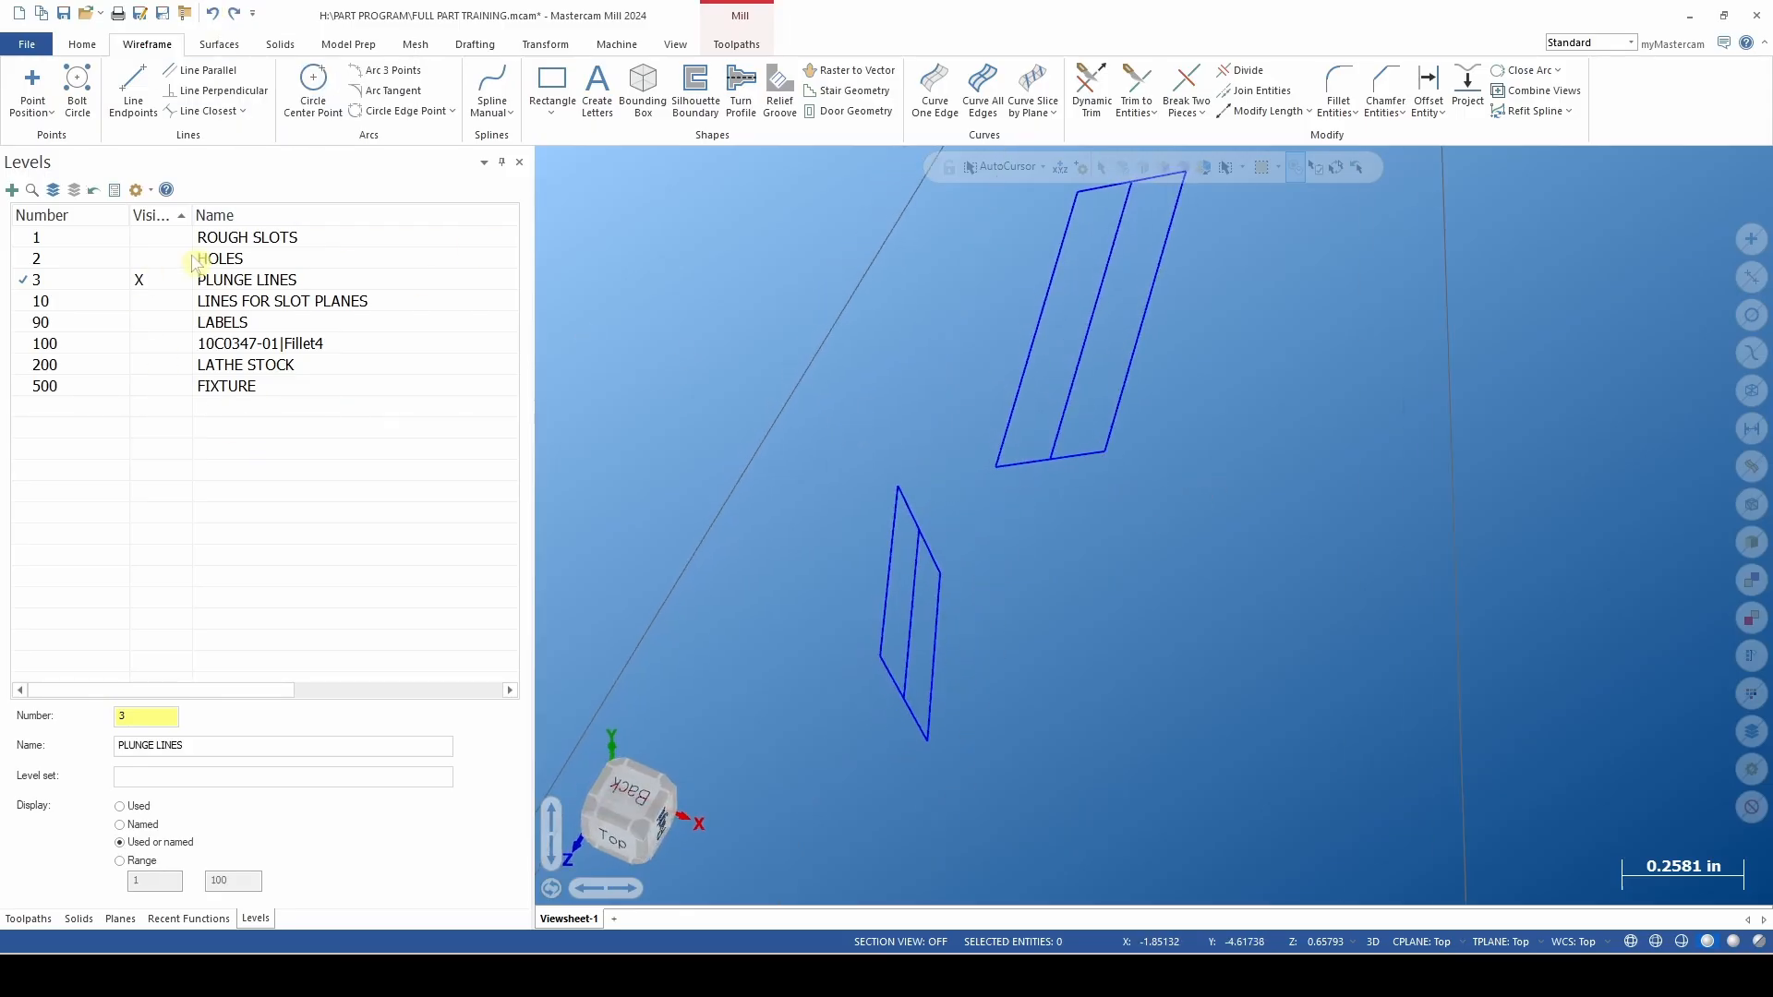
# Show level 100 and draw a 3D two-endpoint line across the middle of the slot's outer curved wall, between its edge midpoints.
pyautogui.click(166, 346)
pyautogui.scroll(-2, 1074, 527)
pyautogui.scroll(2, 1073, 527)
pyautogui.moveTo(1074, 527); pyautogui.dragTo(1082, 545, button='middle')
pyautogui.click(135, 86)
pyautogui.moveTo(1176, 613); pyautogui.dragTo(1178, 629, button='middle')
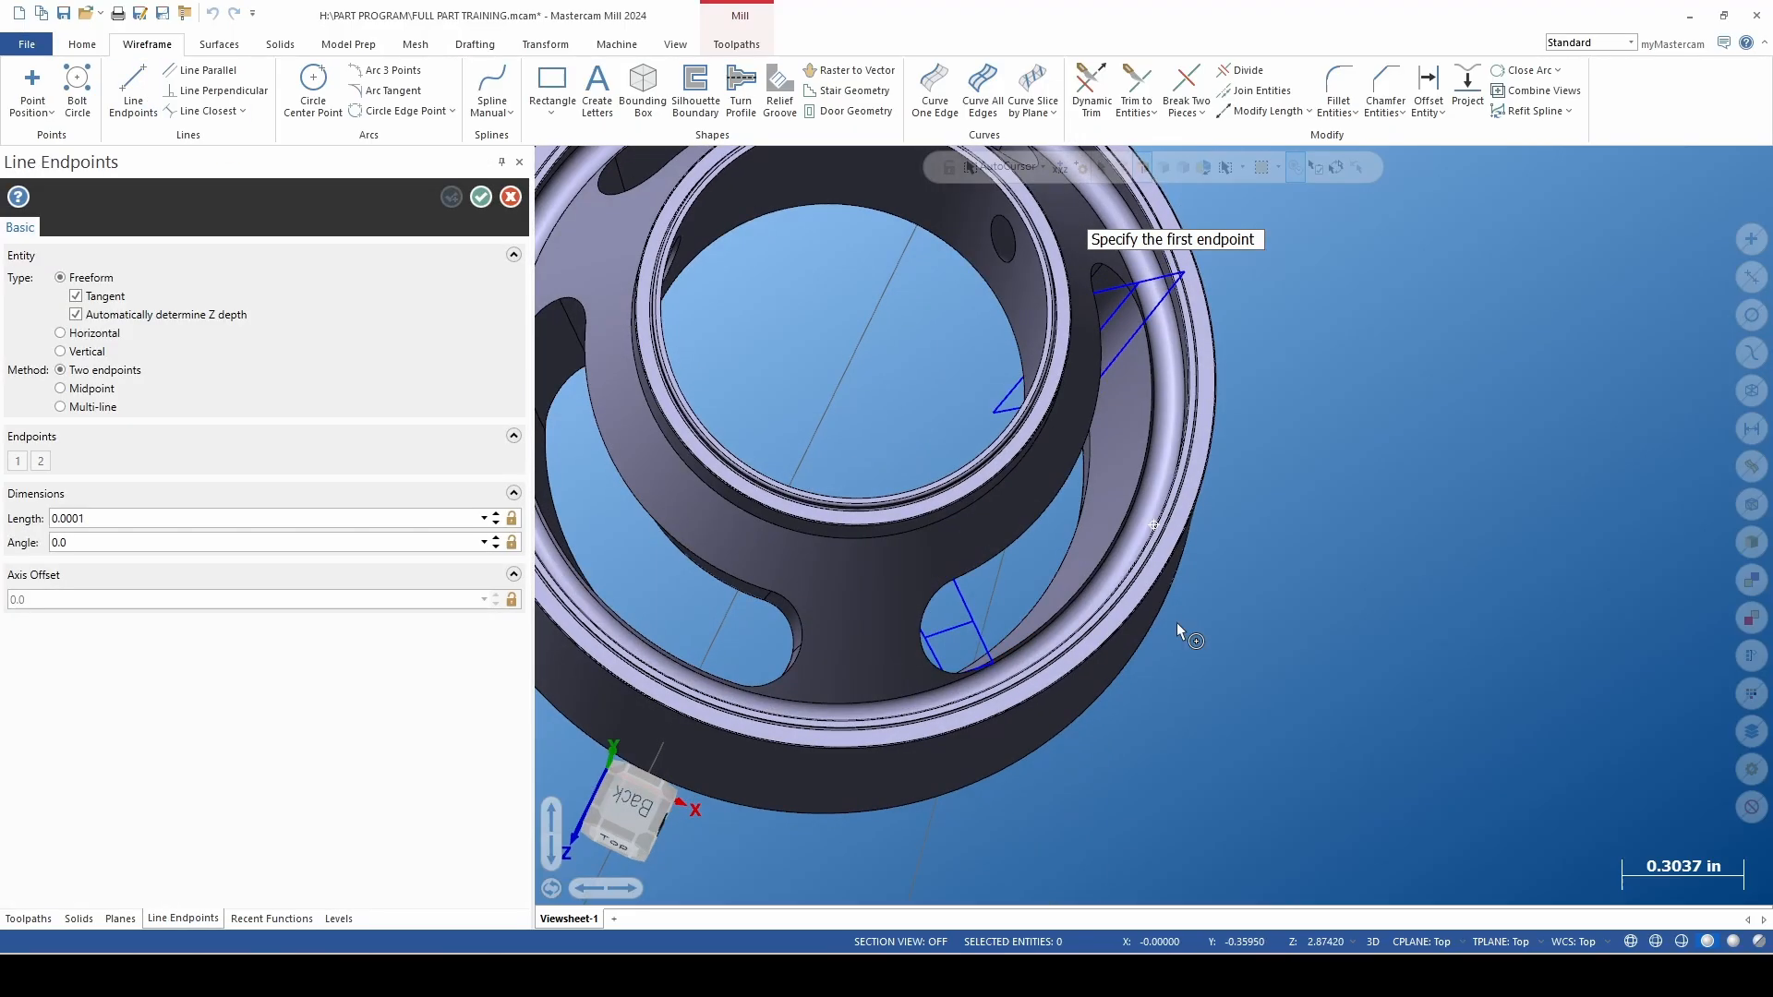
pyautogui.click(1067, 559)
pyautogui.click(1106, 532)
# Draw a matching two-endpoint line across the middle of the slot's inner curved wall, between its edge midpoints.
pyautogui.moveTo(1106, 531); pyautogui.dragTo(1015, 447, button='middle')
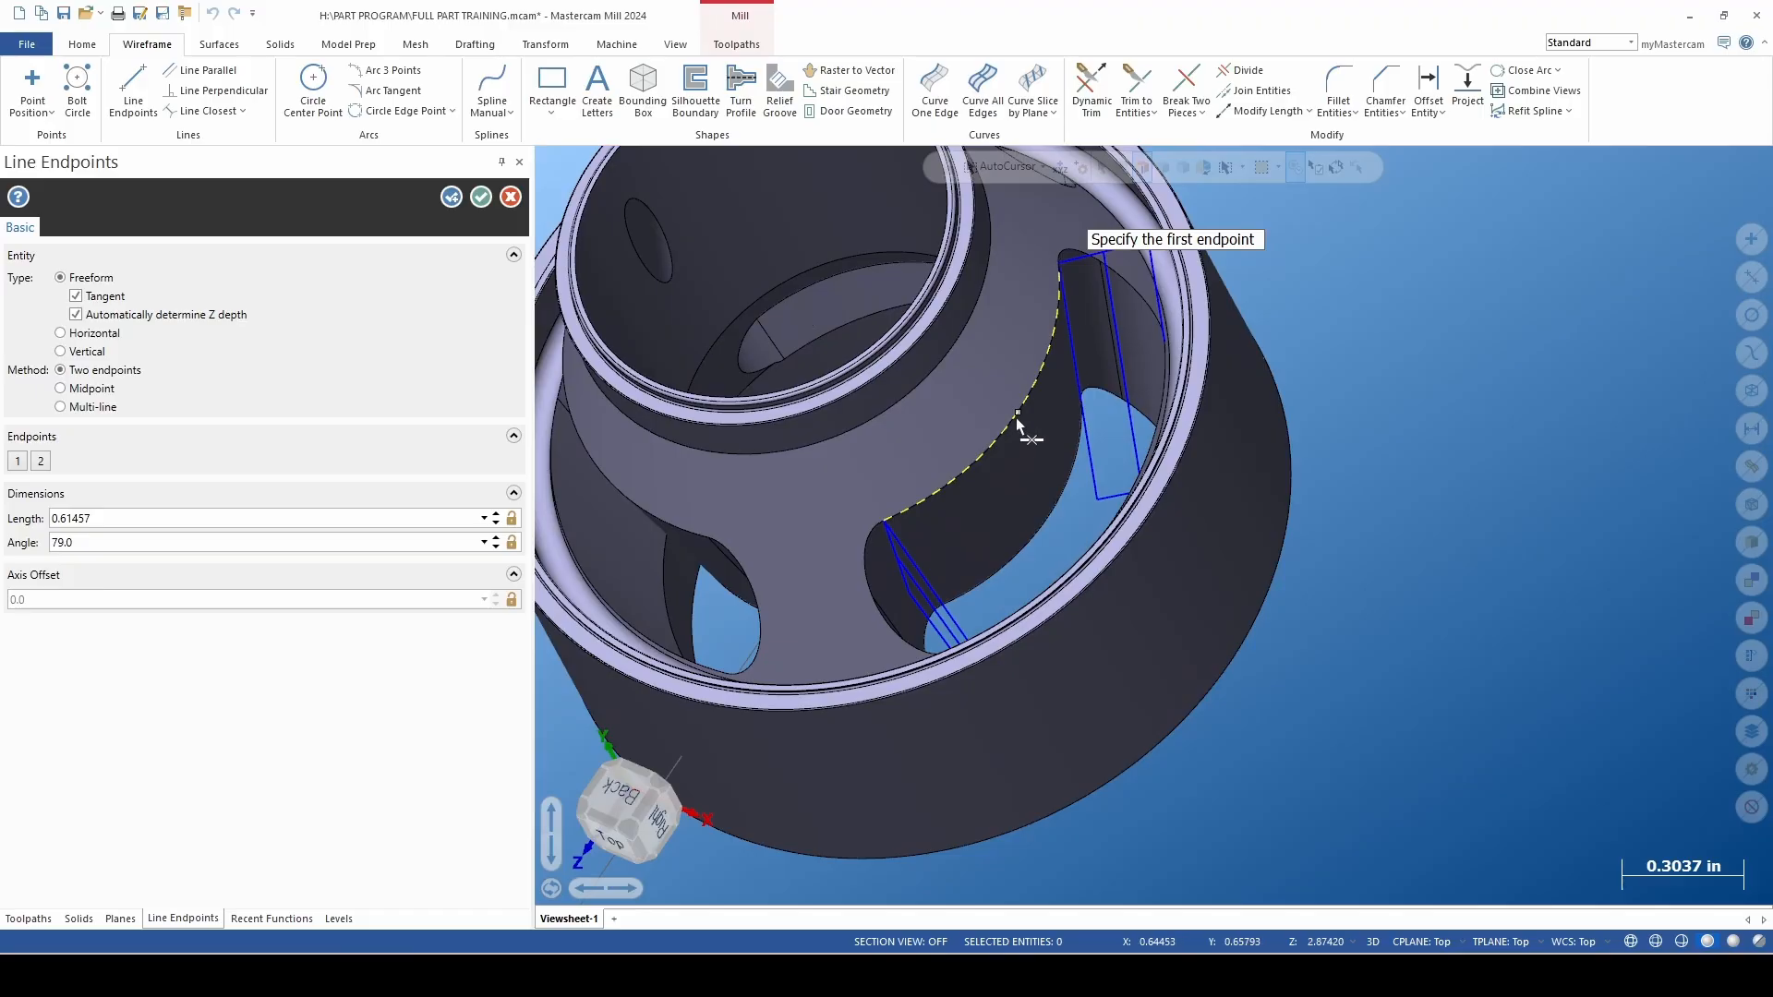
pyautogui.click(1017, 418)
pyautogui.click(1044, 519)
pyautogui.scroll(-2, 1010, 562)
pyautogui.scroll(-1, 1010, 563)
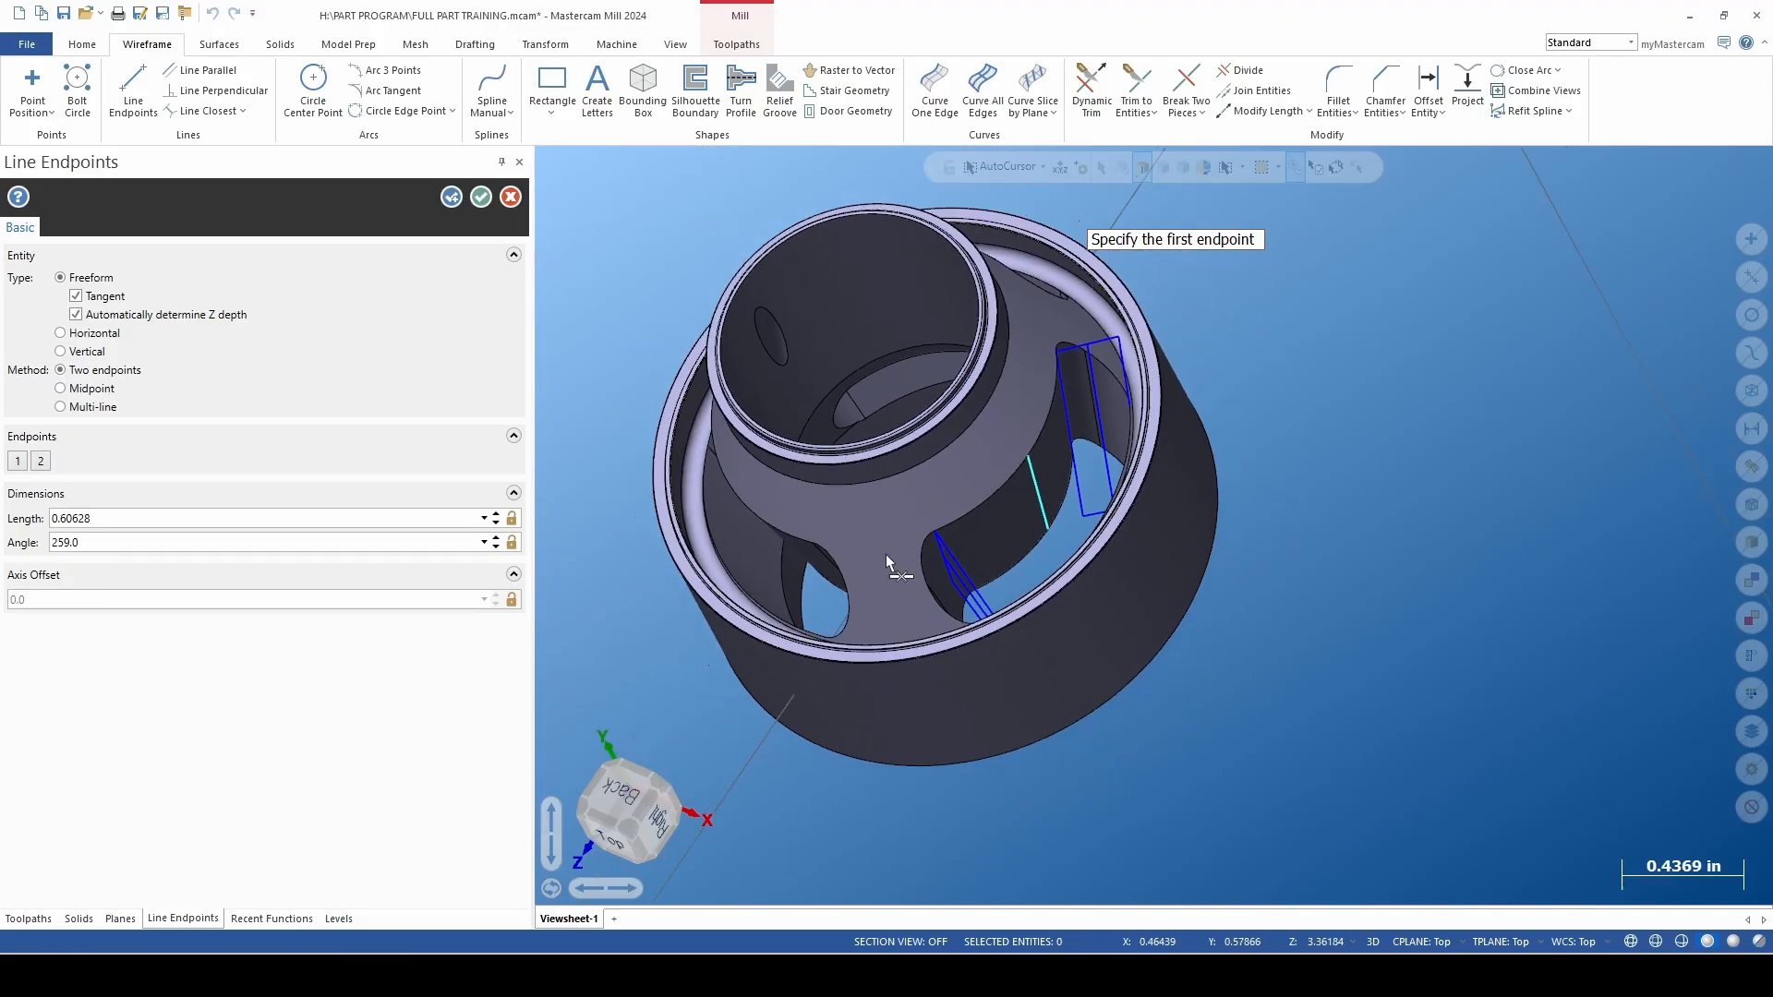
pyautogui.click(480, 196)
# Hide level 100, change to 2D construction mode and switch to the Top view.
pyautogui.moveTo(766, 425); pyautogui.dragTo(808, 439, button='middle')
pyautogui.click(140, 343)
pyautogui.moveTo(910, 521); pyautogui.dragTo(988, 364, button='middle')
pyautogui.click(1373, 941)
pyautogui.rightClick(1290, 604)
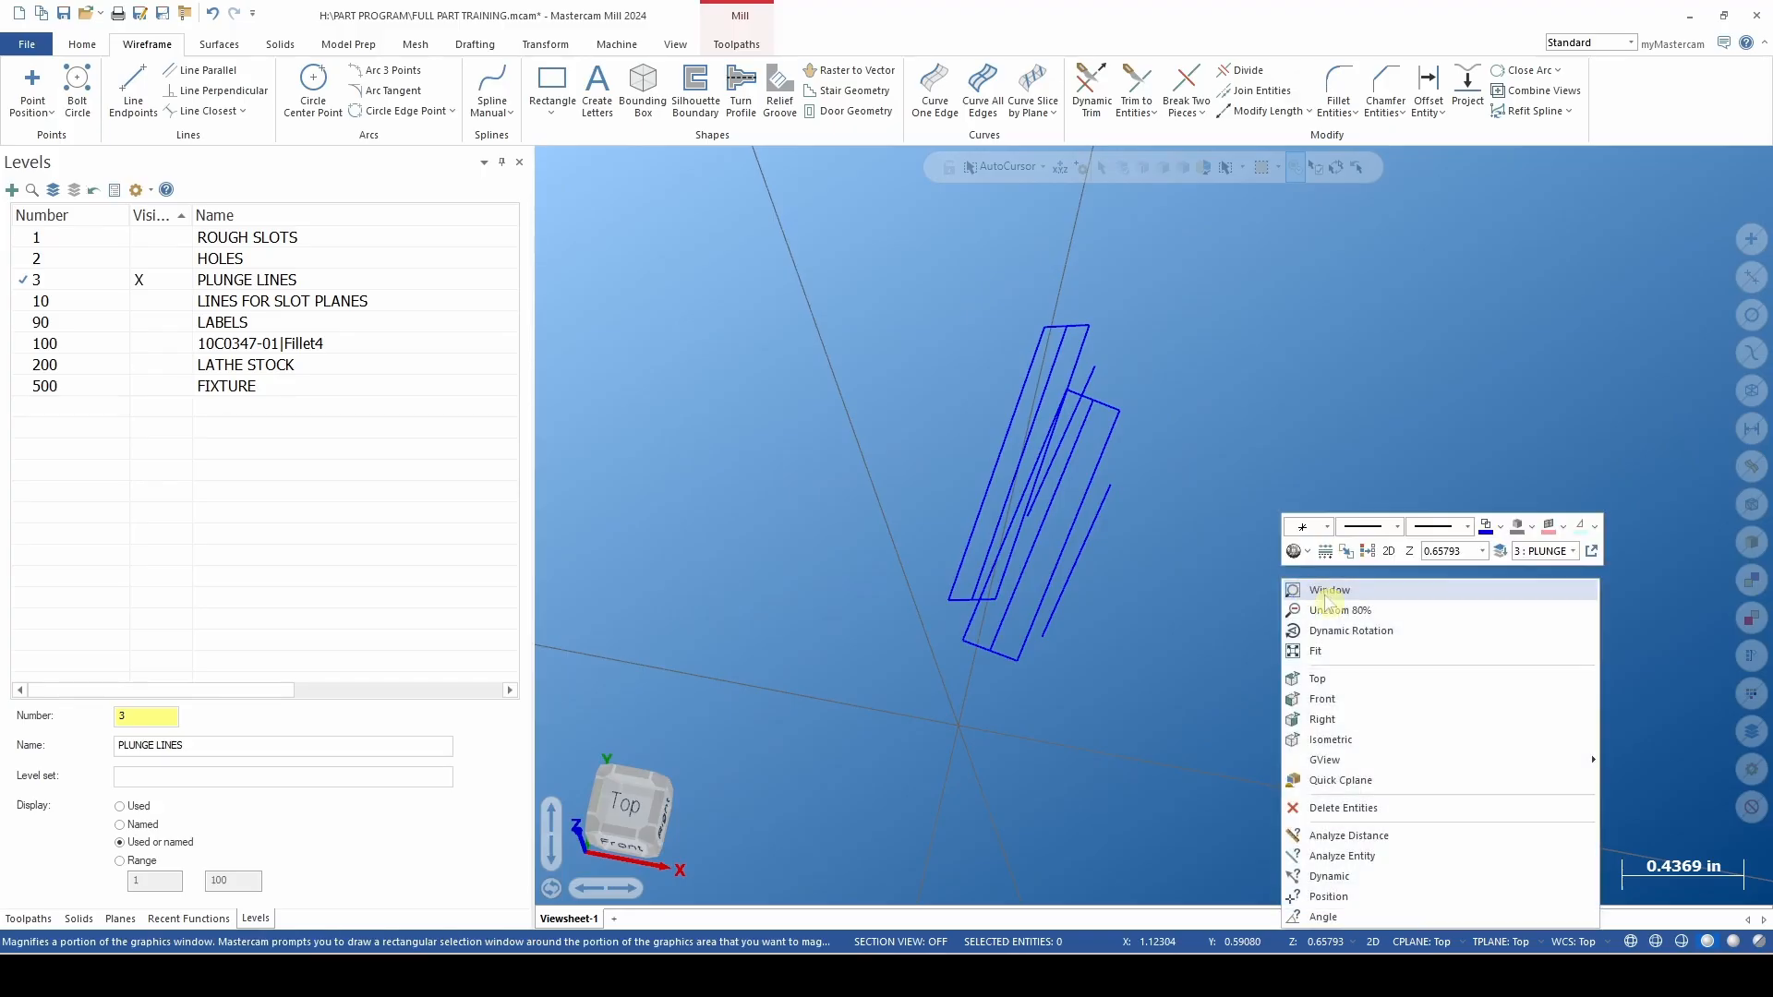
pyautogui.click(1316, 681)
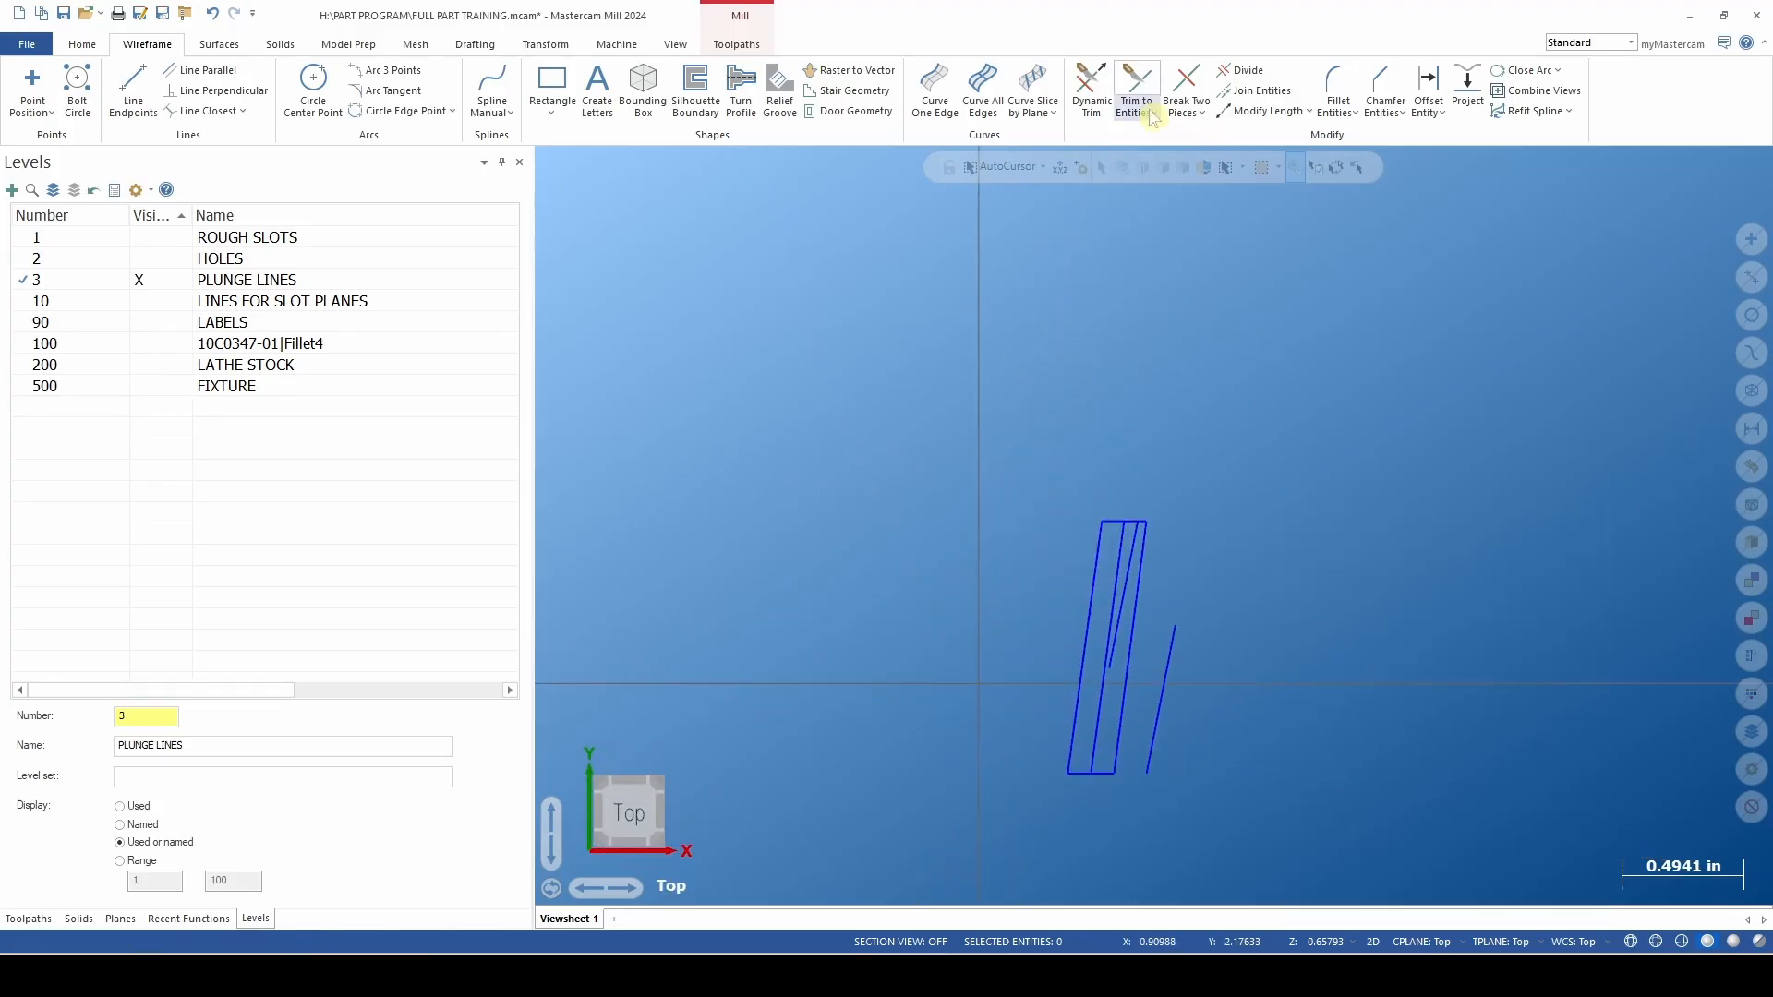
# With Dynamic Trim, extend one mid-slot line up to the frames' top line and the other down to their bottom line.
pyautogui.click(1092, 88)
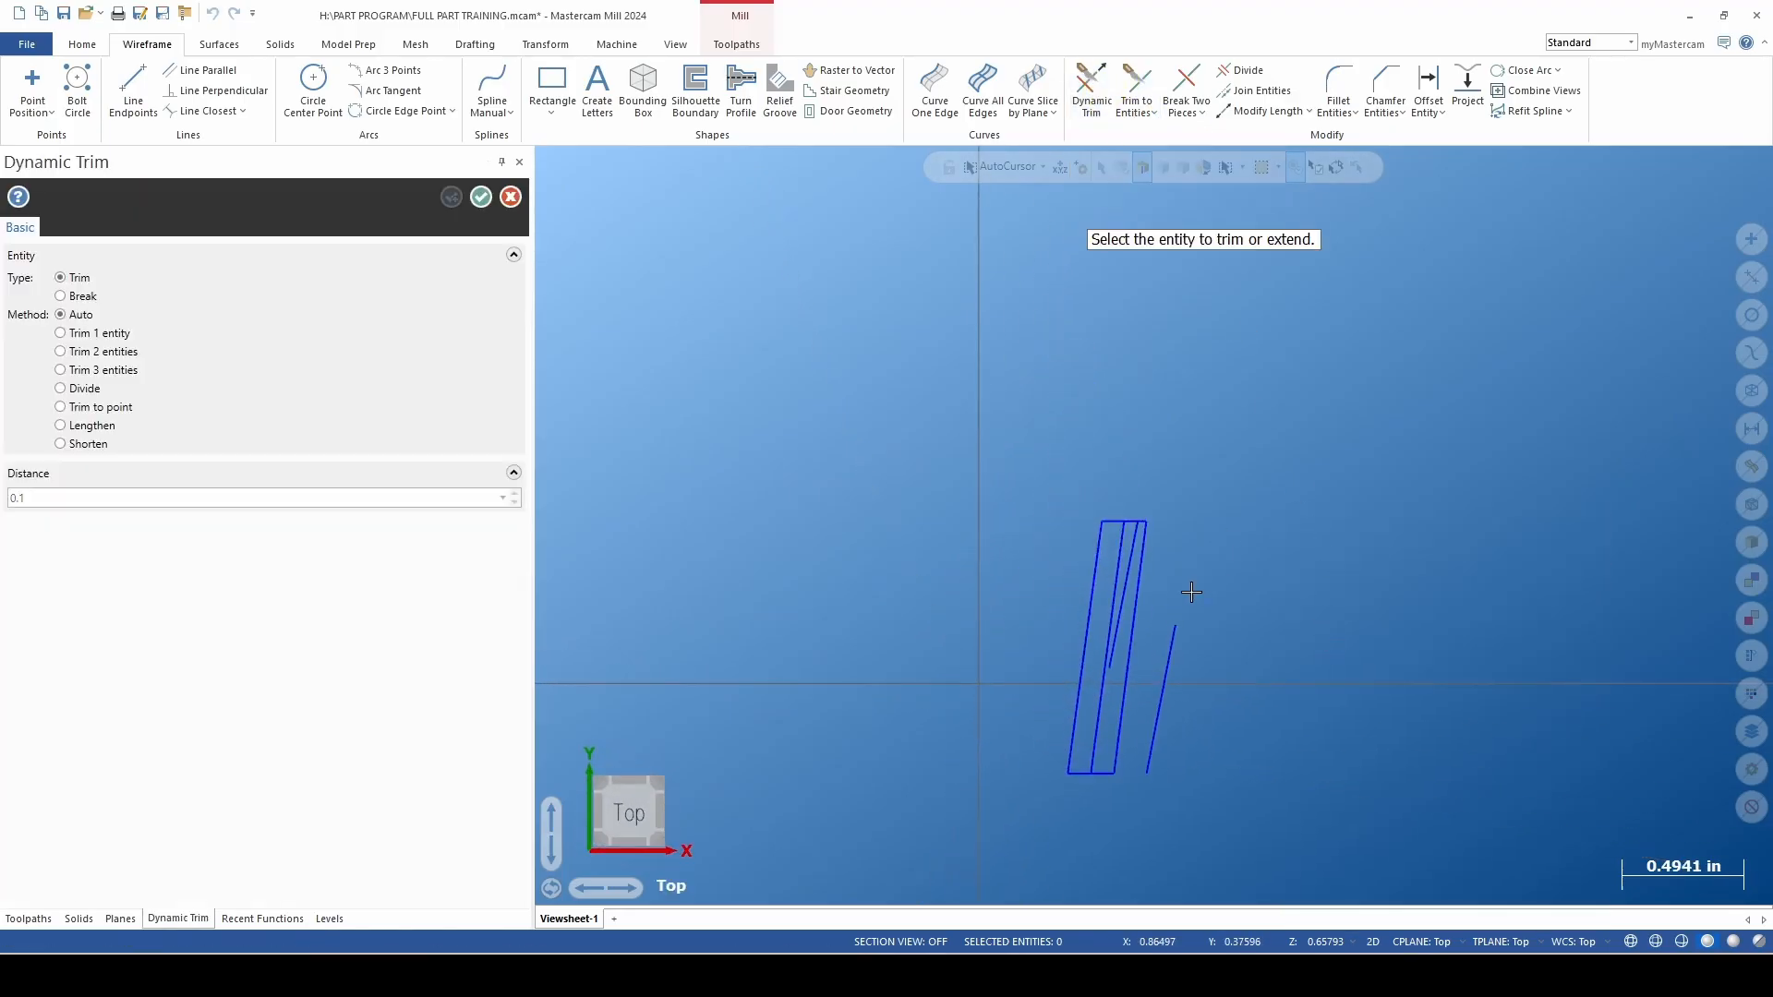
pyautogui.click(1174, 635)
pyautogui.click(1131, 521)
pyautogui.scroll(3, 1109, 680)
pyautogui.click(1113, 658)
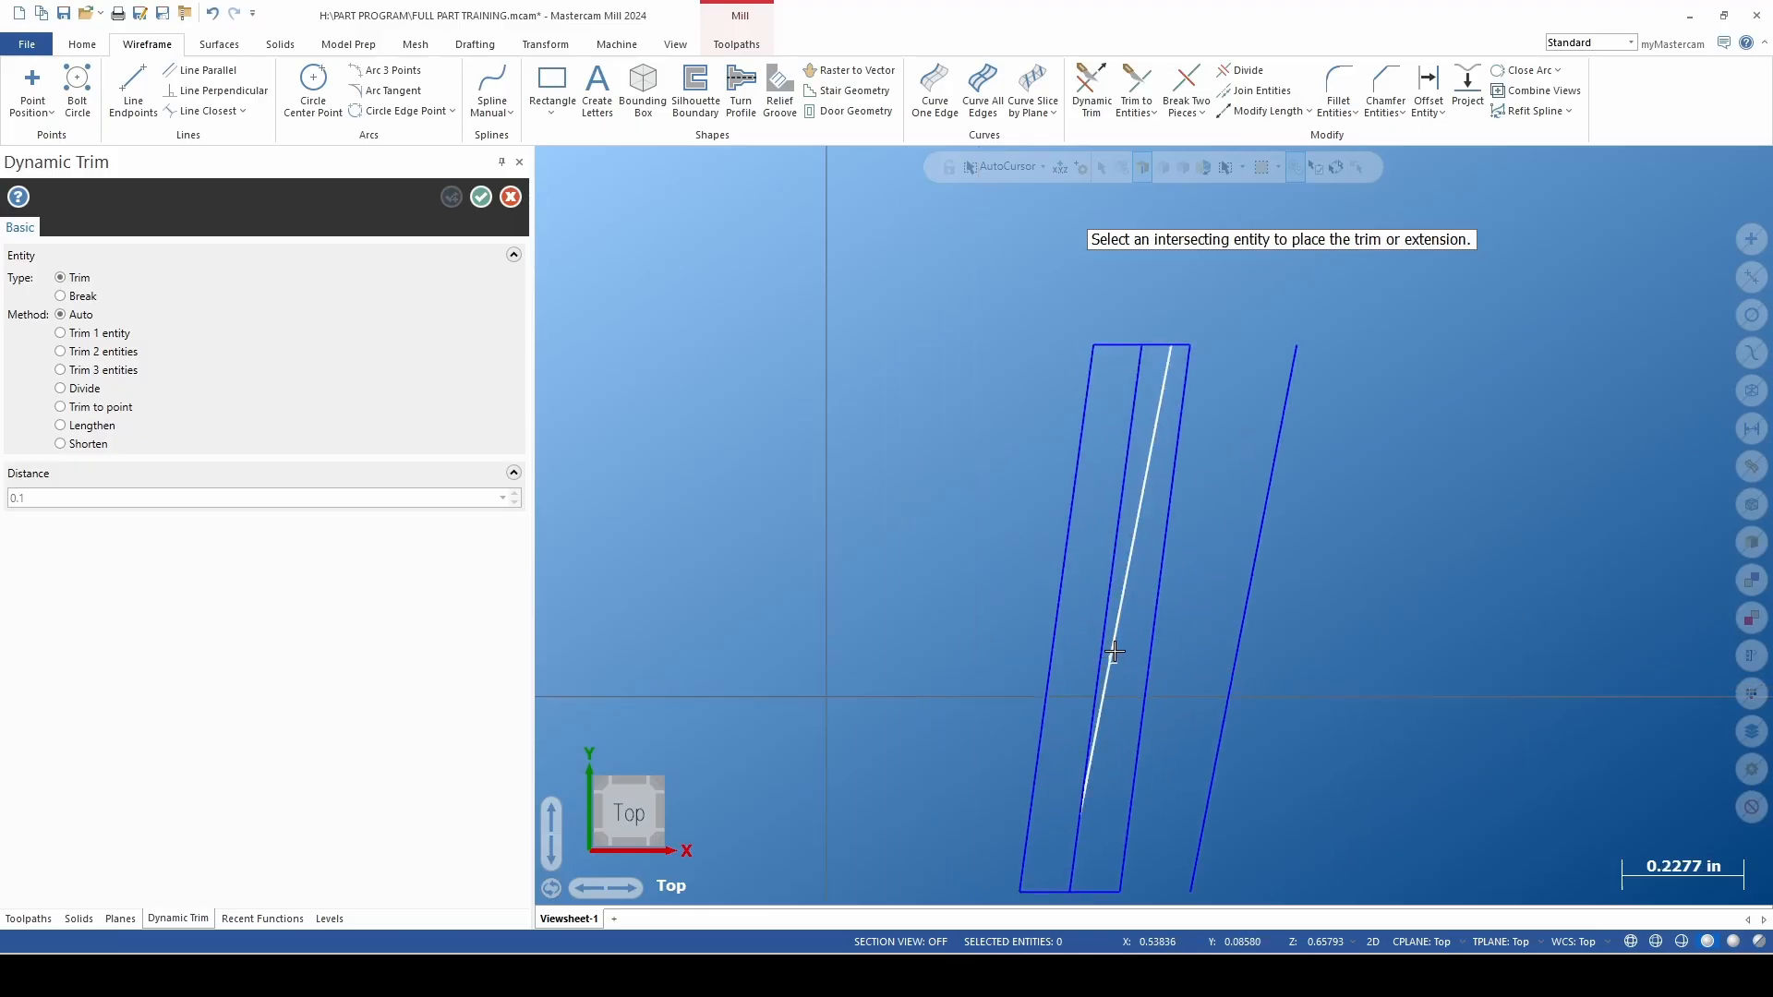
pyautogui.click(1074, 809)
pyautogui.scroll(-2, 902, 755)
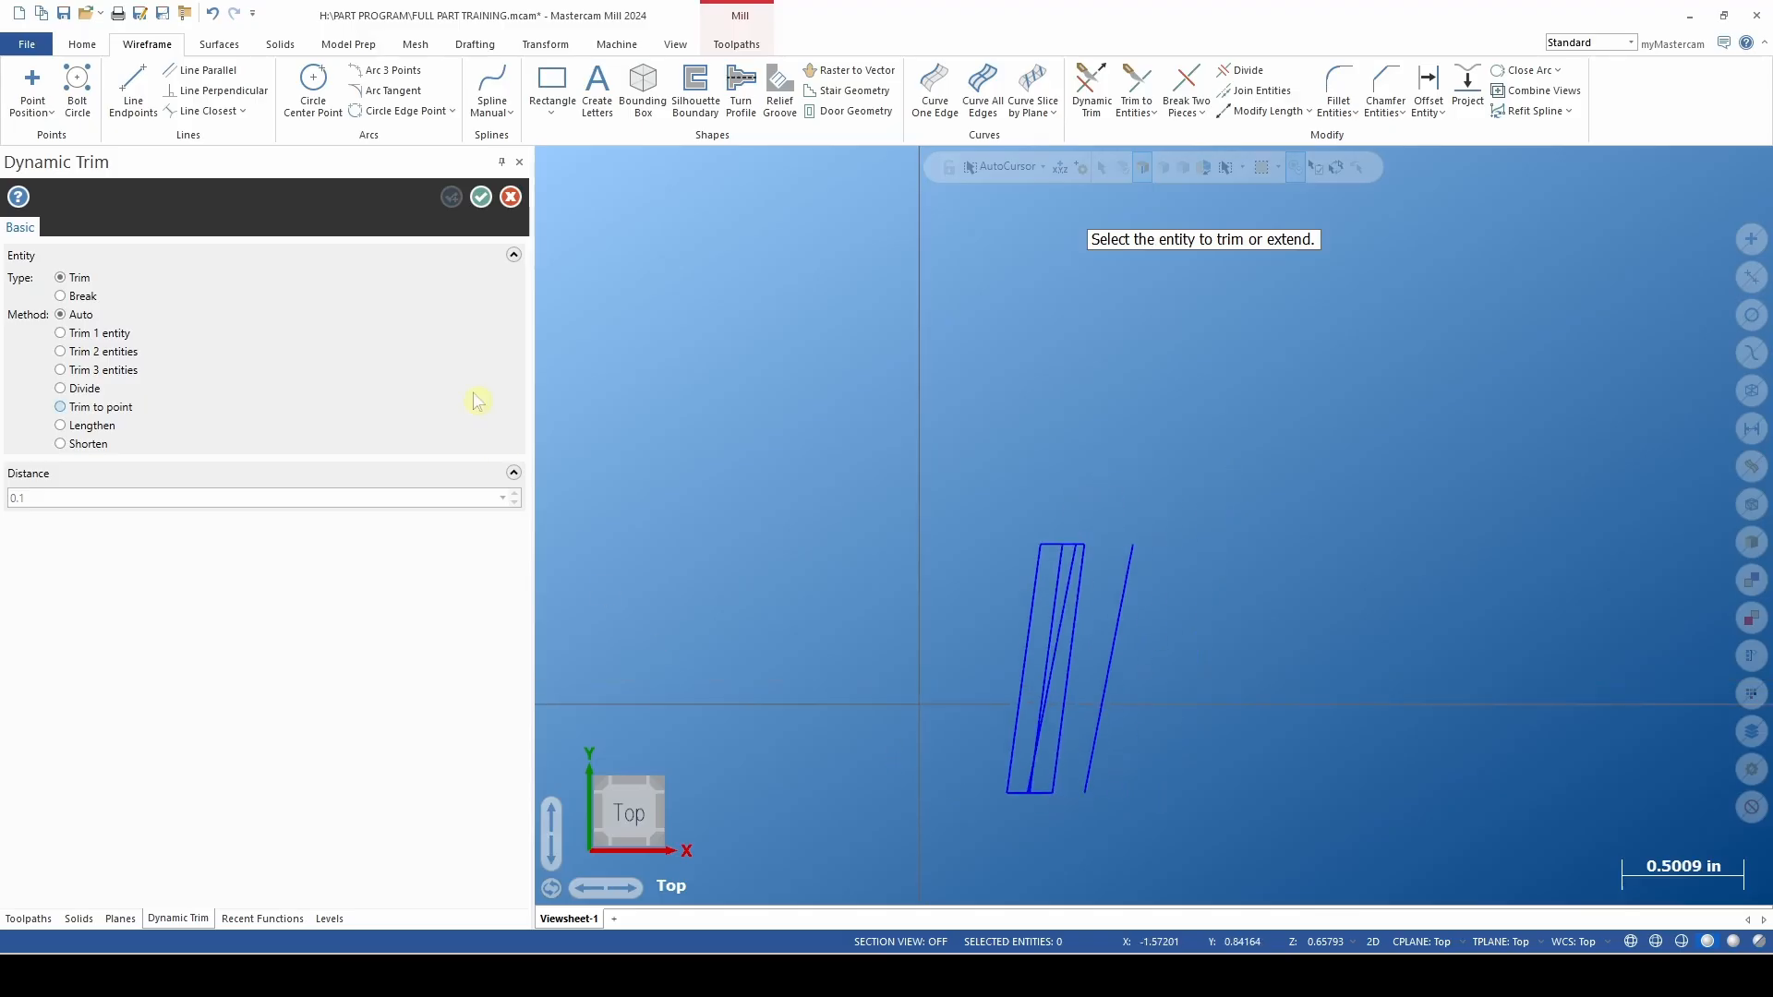
pyautogui.click(486, 202)
# Join the two mid-slot lines at their top and bottom ends and add a centre line between the connectors' midpoints.
pyautogui.moveTo(831, 443); pyautogui.dragTo(751, 587, button='middle')
pyautogui.click(130, 96)
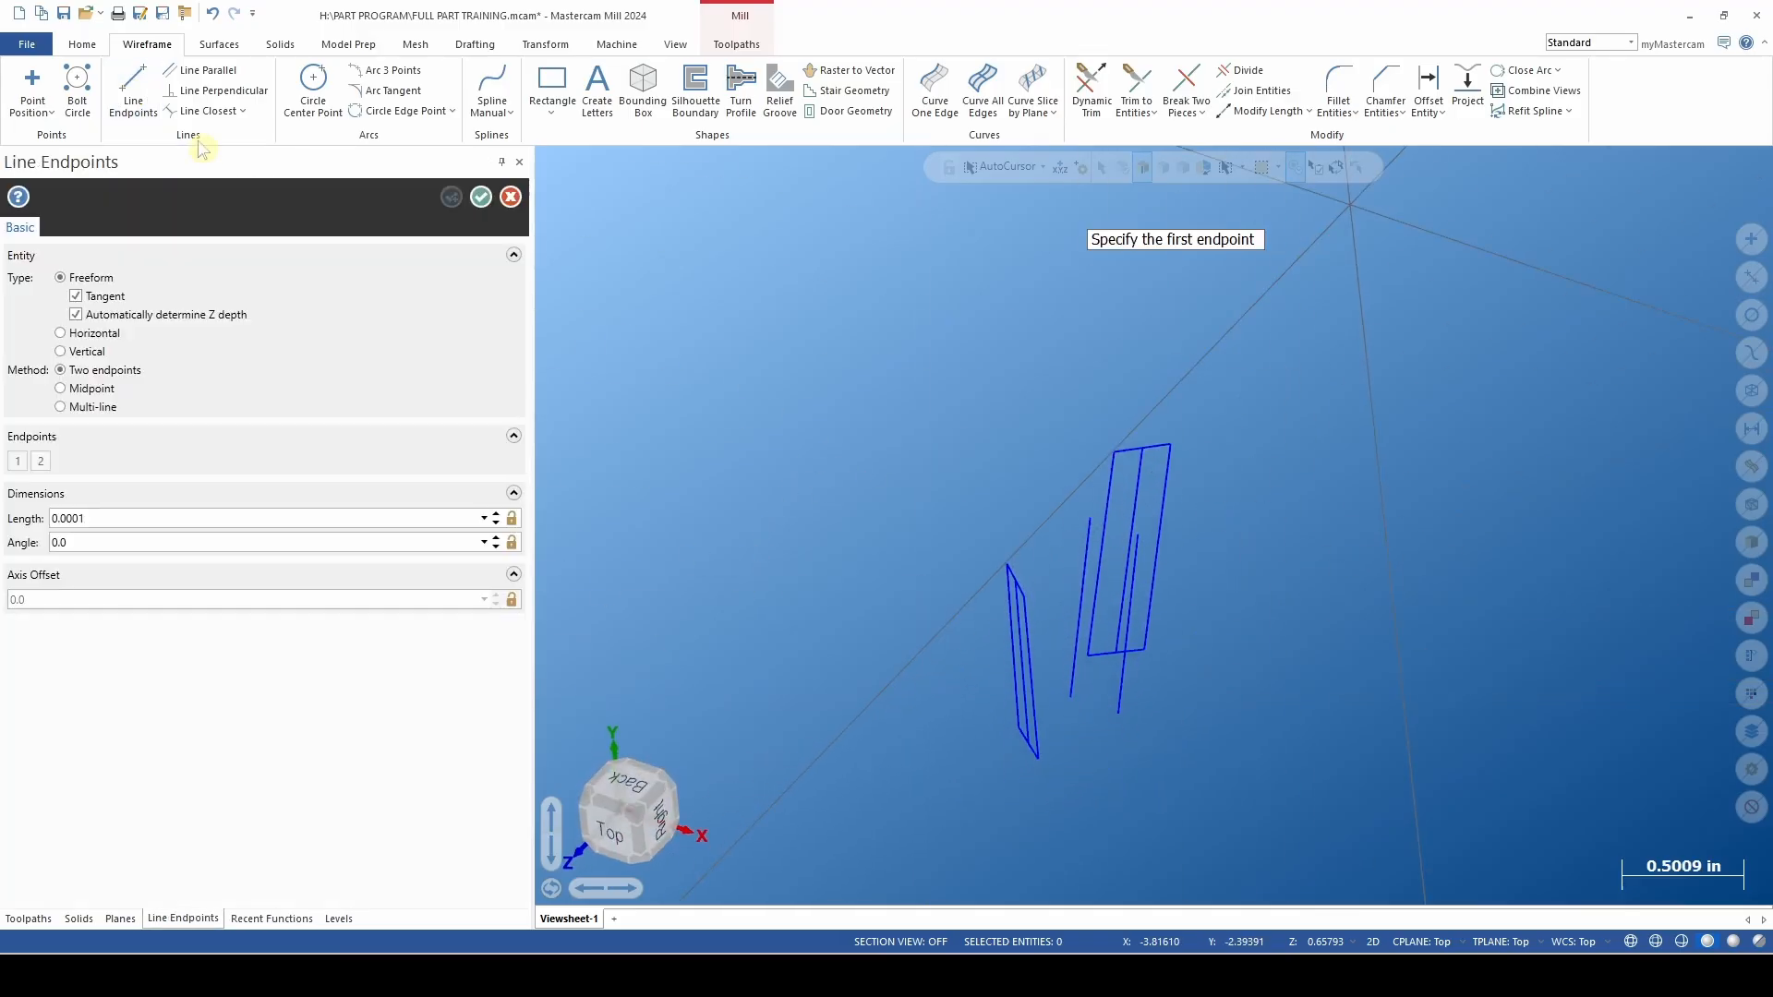
pyautogui.scroll(2, 1037, 499)
pyautogui.click(1105, 524)
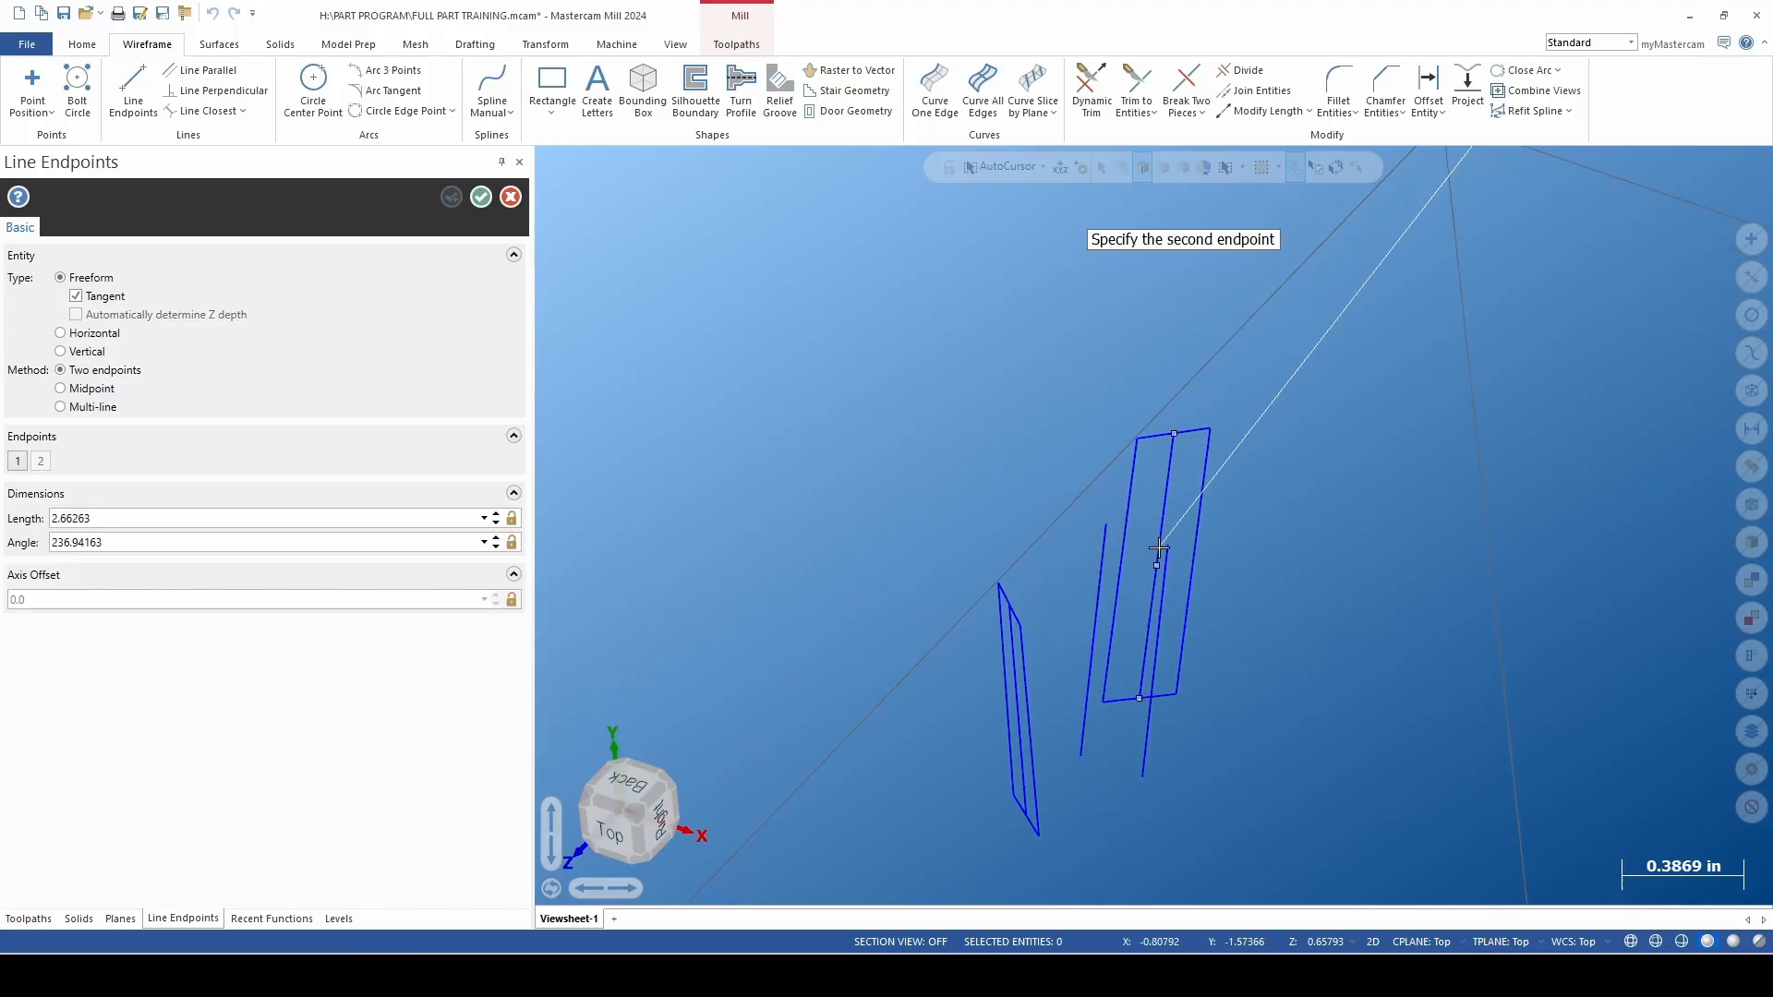
pyautogui.press('Escape')
pyautogui.click(130, 92)
pyautogui.click(471, 199)
# Delete the boundary lines of all three frames, keeping only the three centre plunge lines.
pyautogui.scroll(1, 1200, 410)
pyautogui.click(1181, 412)
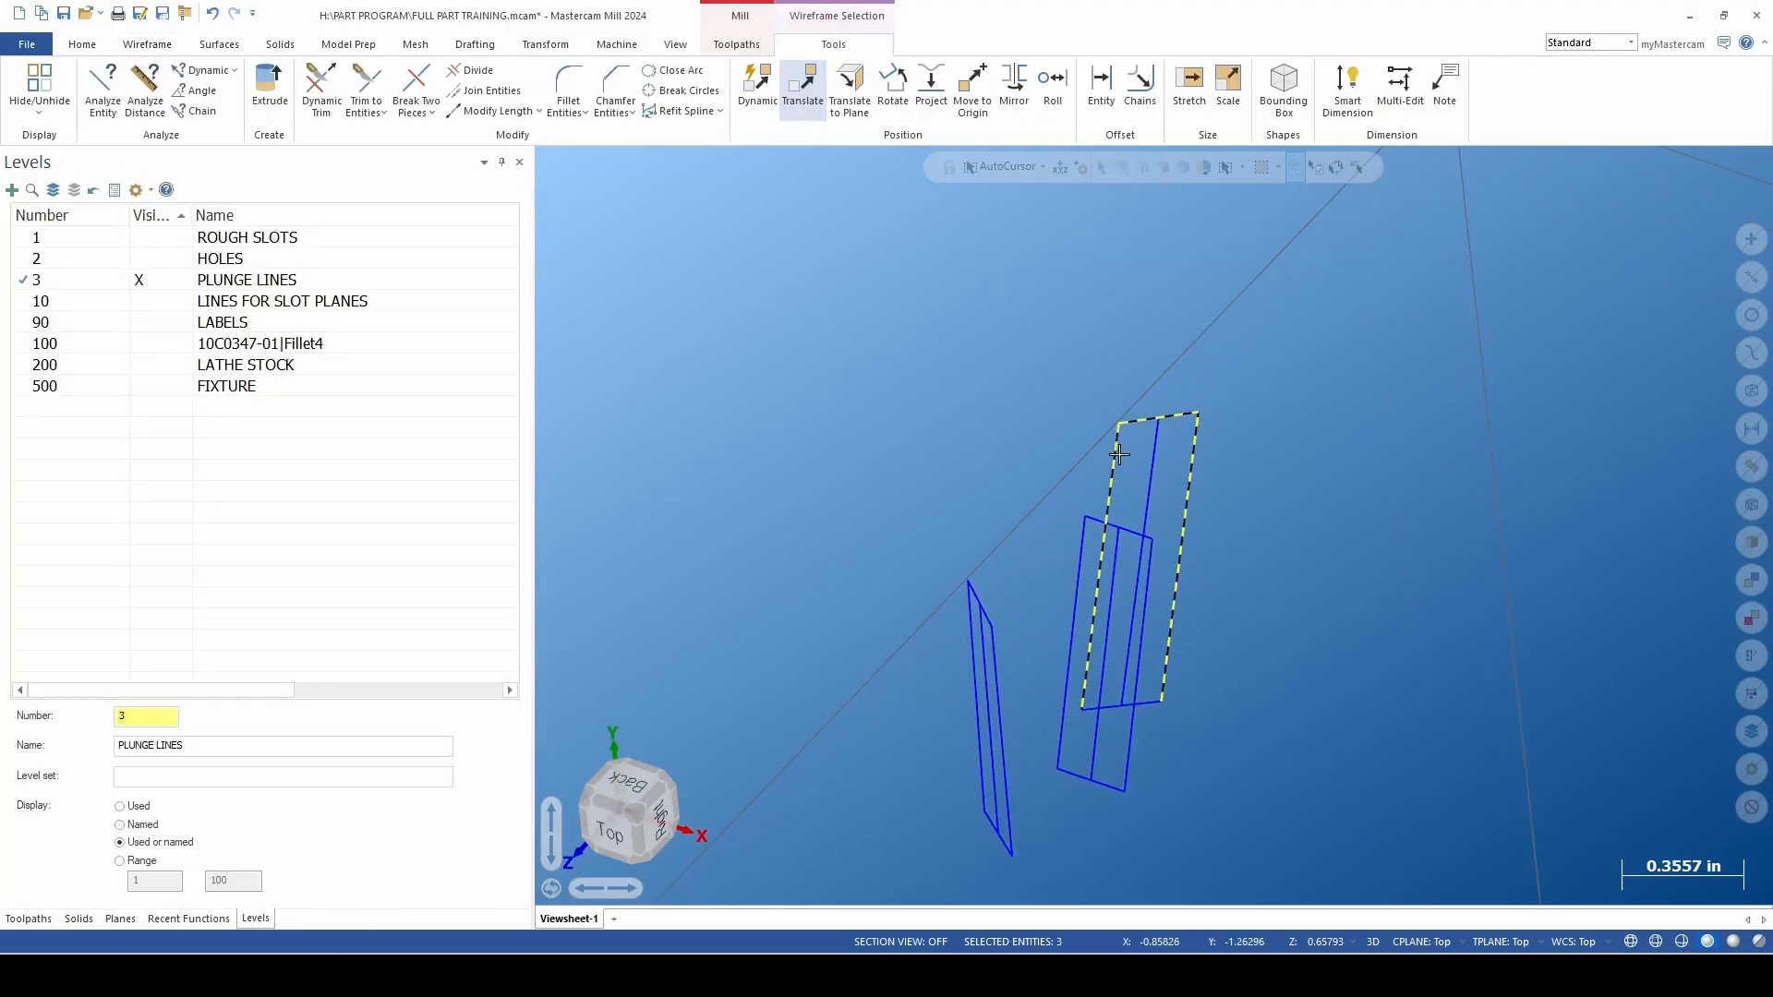
pyautogui.press('Delete')
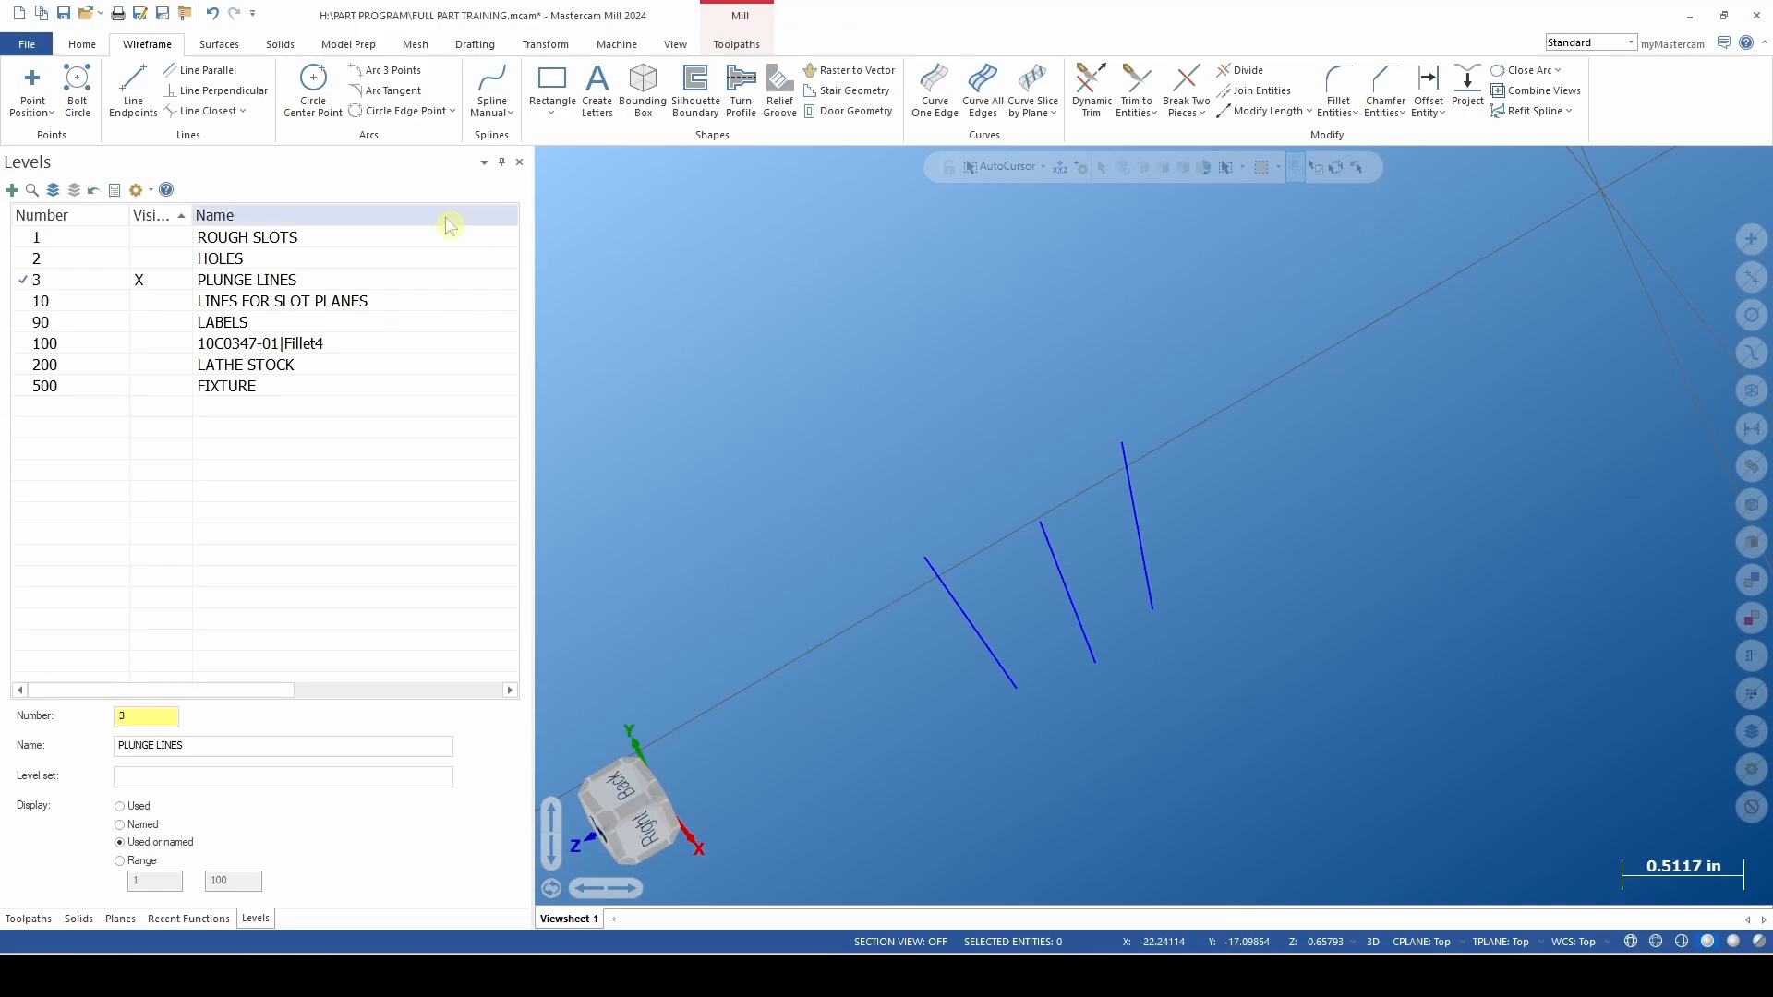
# Draw three-point arcs through the three plunge lines' upper endpoints and through their lower endpoints.
pyautogui.click(386, 70)
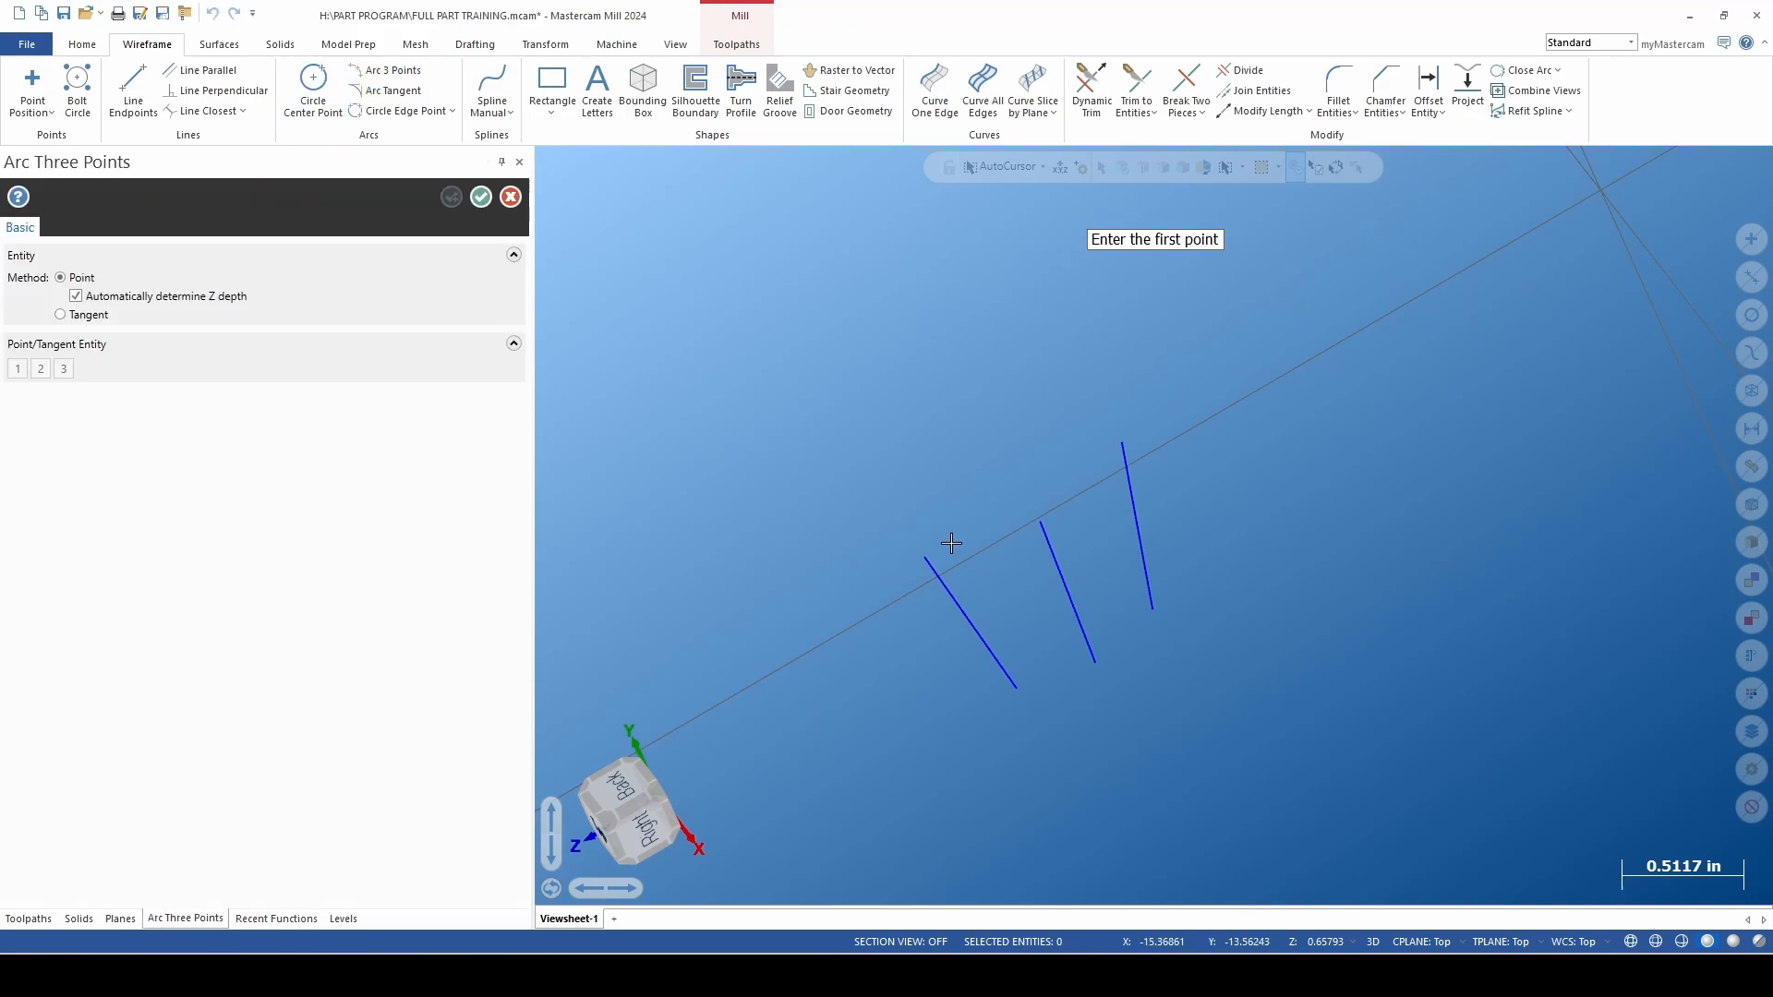
pyautogui.click(925, 557)
pyautogui.click(1041, 521)
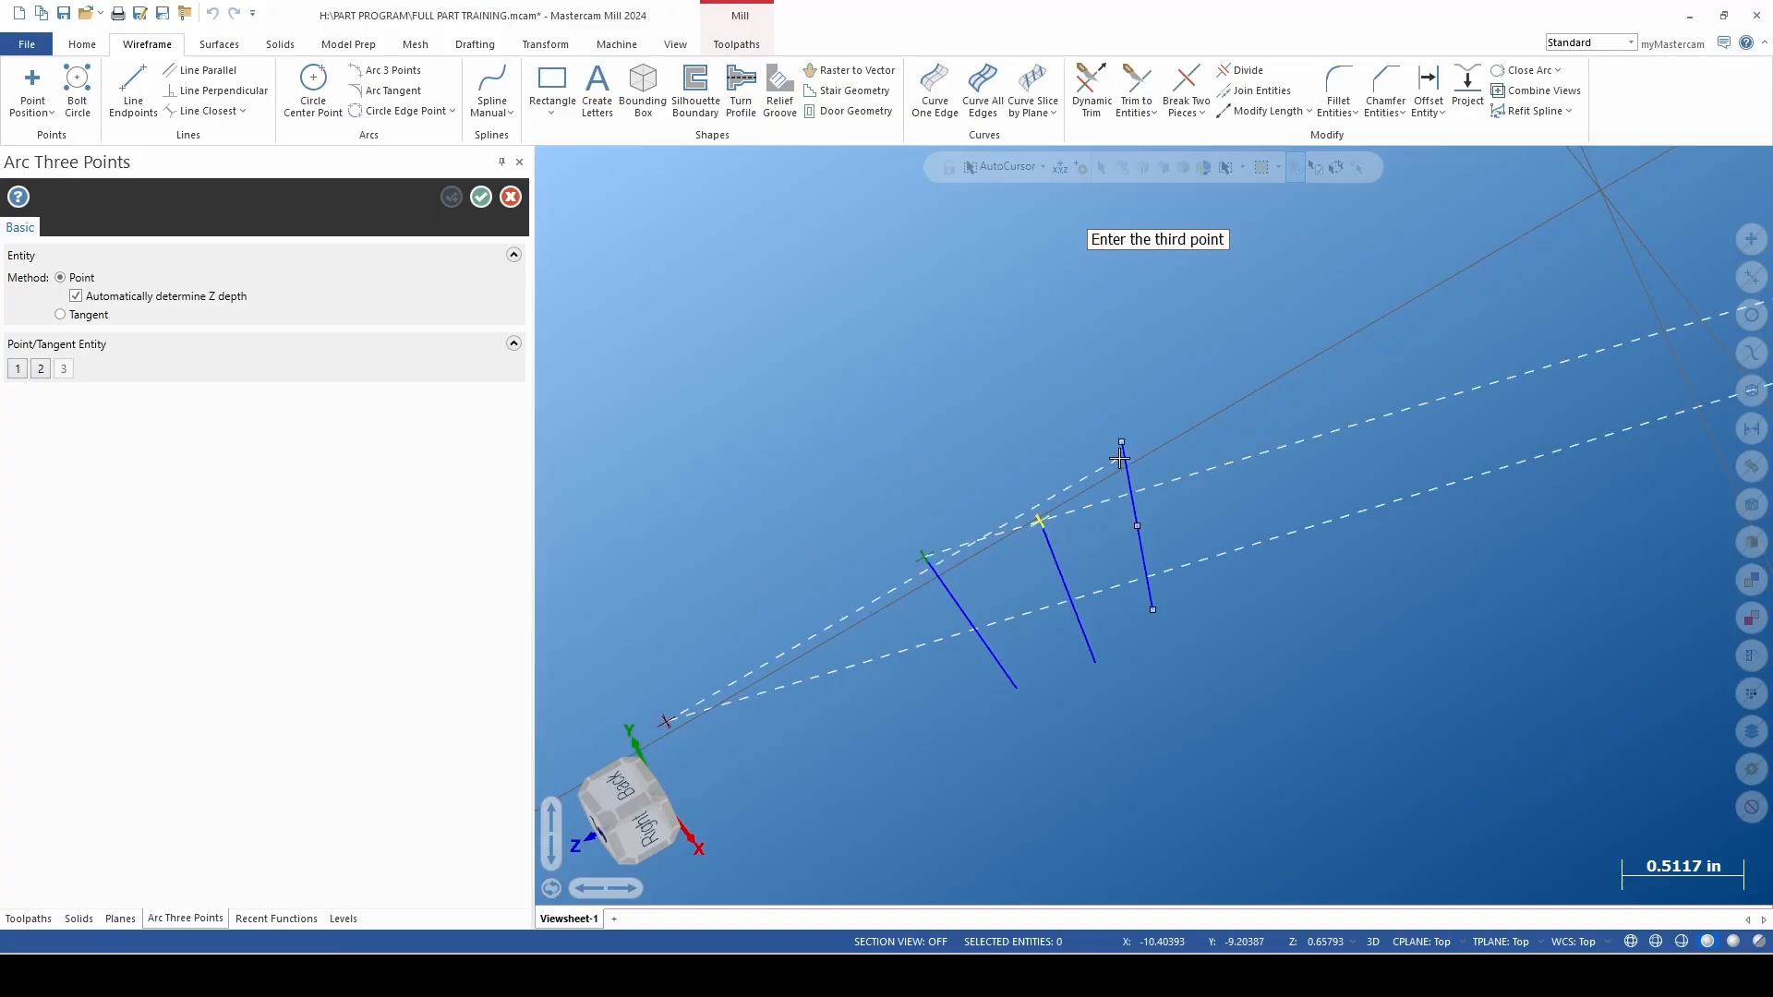
pyautogui.click(1122, 444)
pyautogui.click(1152, 611)
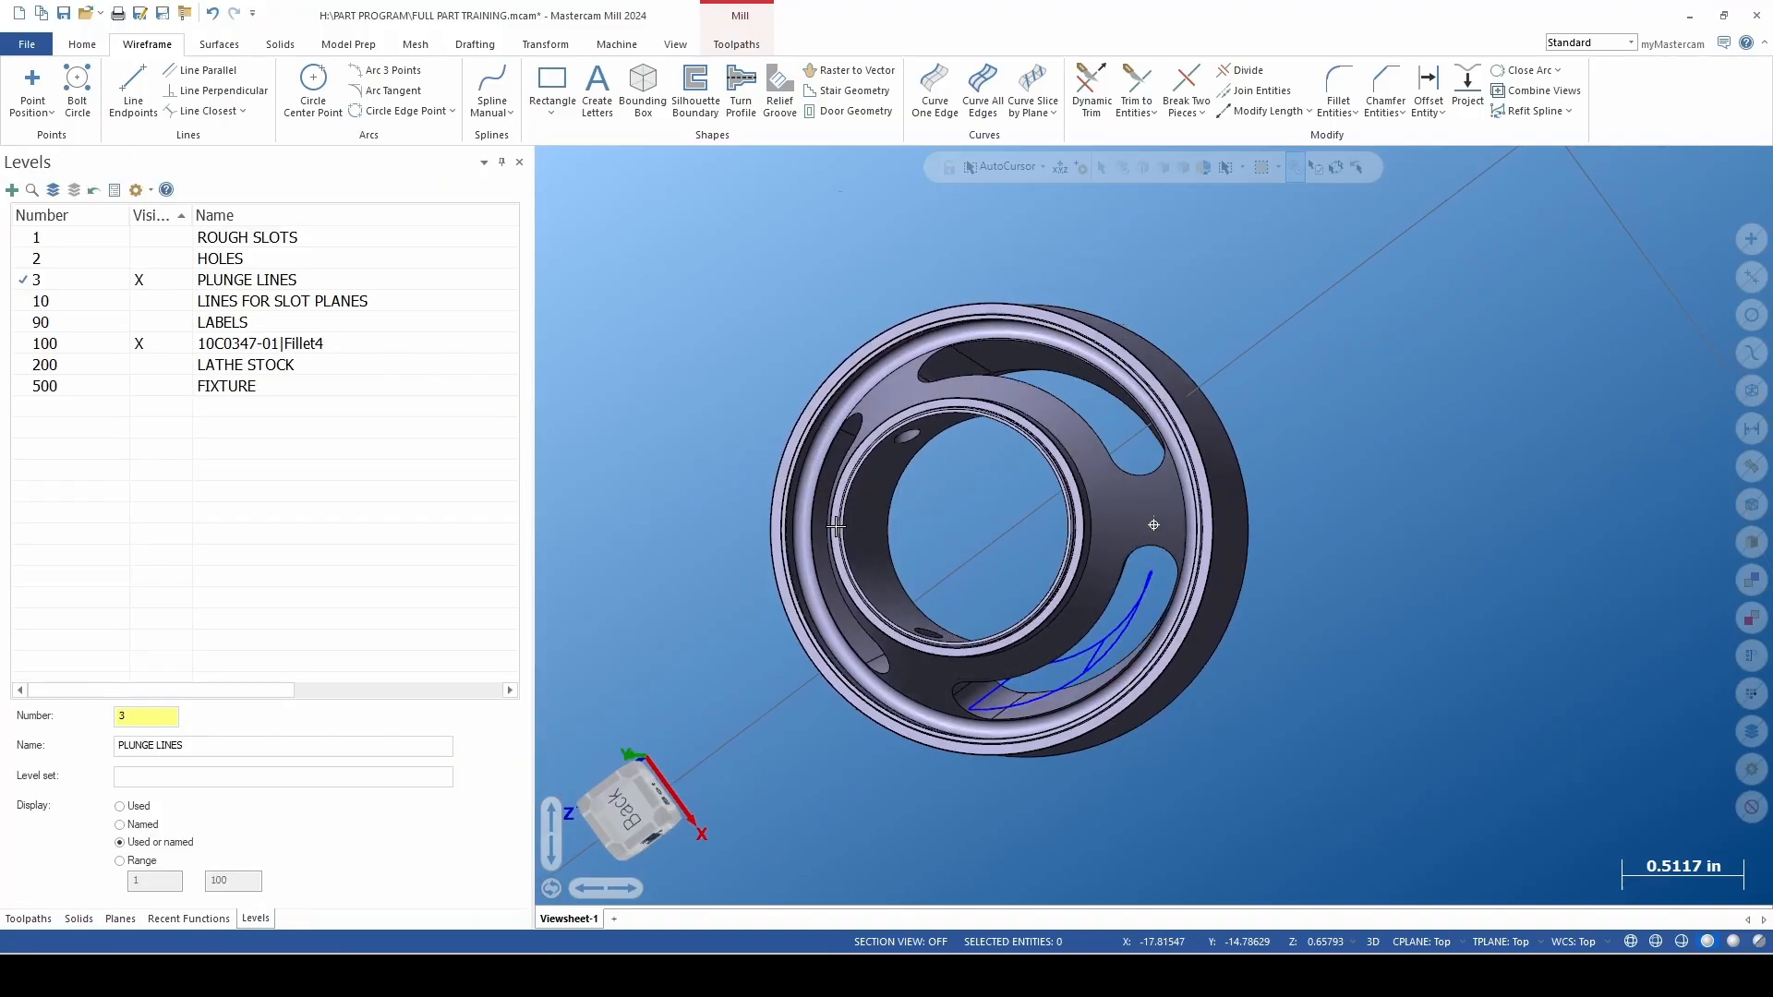
# Examine how the two end plunge lines and connecting arcs sit inside the slot, highlighting both end lines.
pyautogui.moveTo(831, 517); pyautogui.dragTo(868, 521, button='middle')
pyautogui.scroll(3, 996, 604)
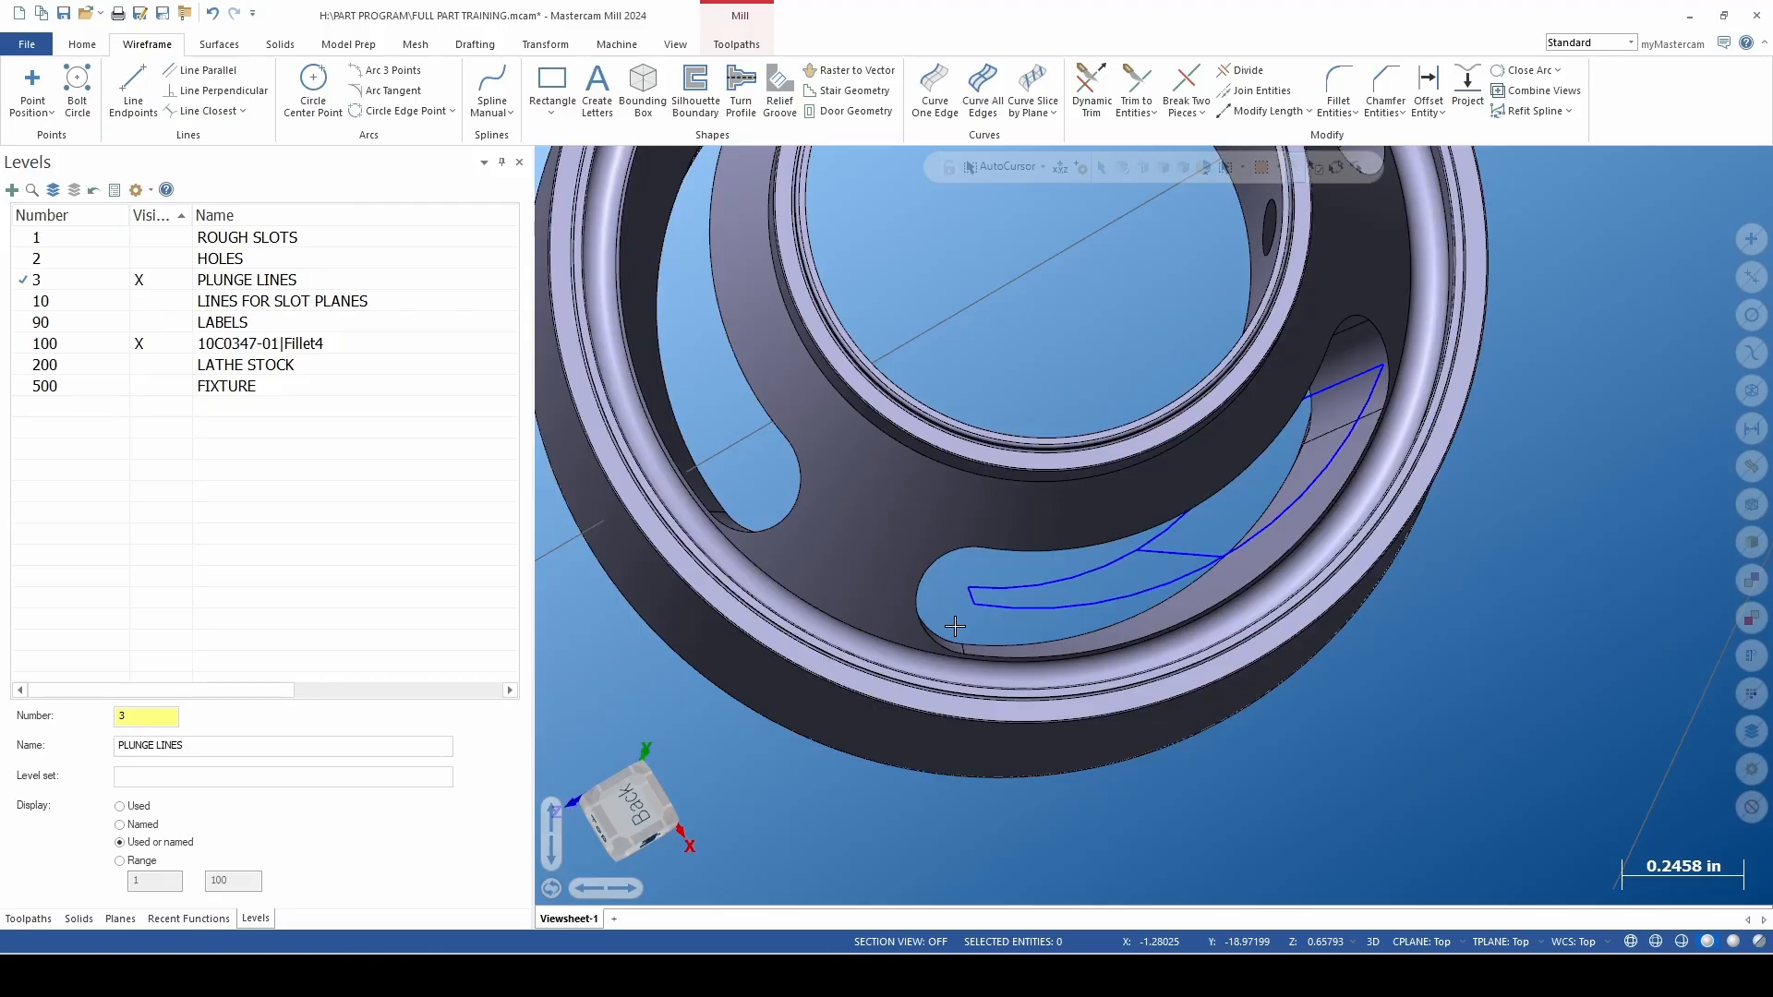
pyautogui.scroll(2, 894, 514)
pyautogui.moveTo(893, 514); pyautogui.dragTo(883, 483, button='middle')
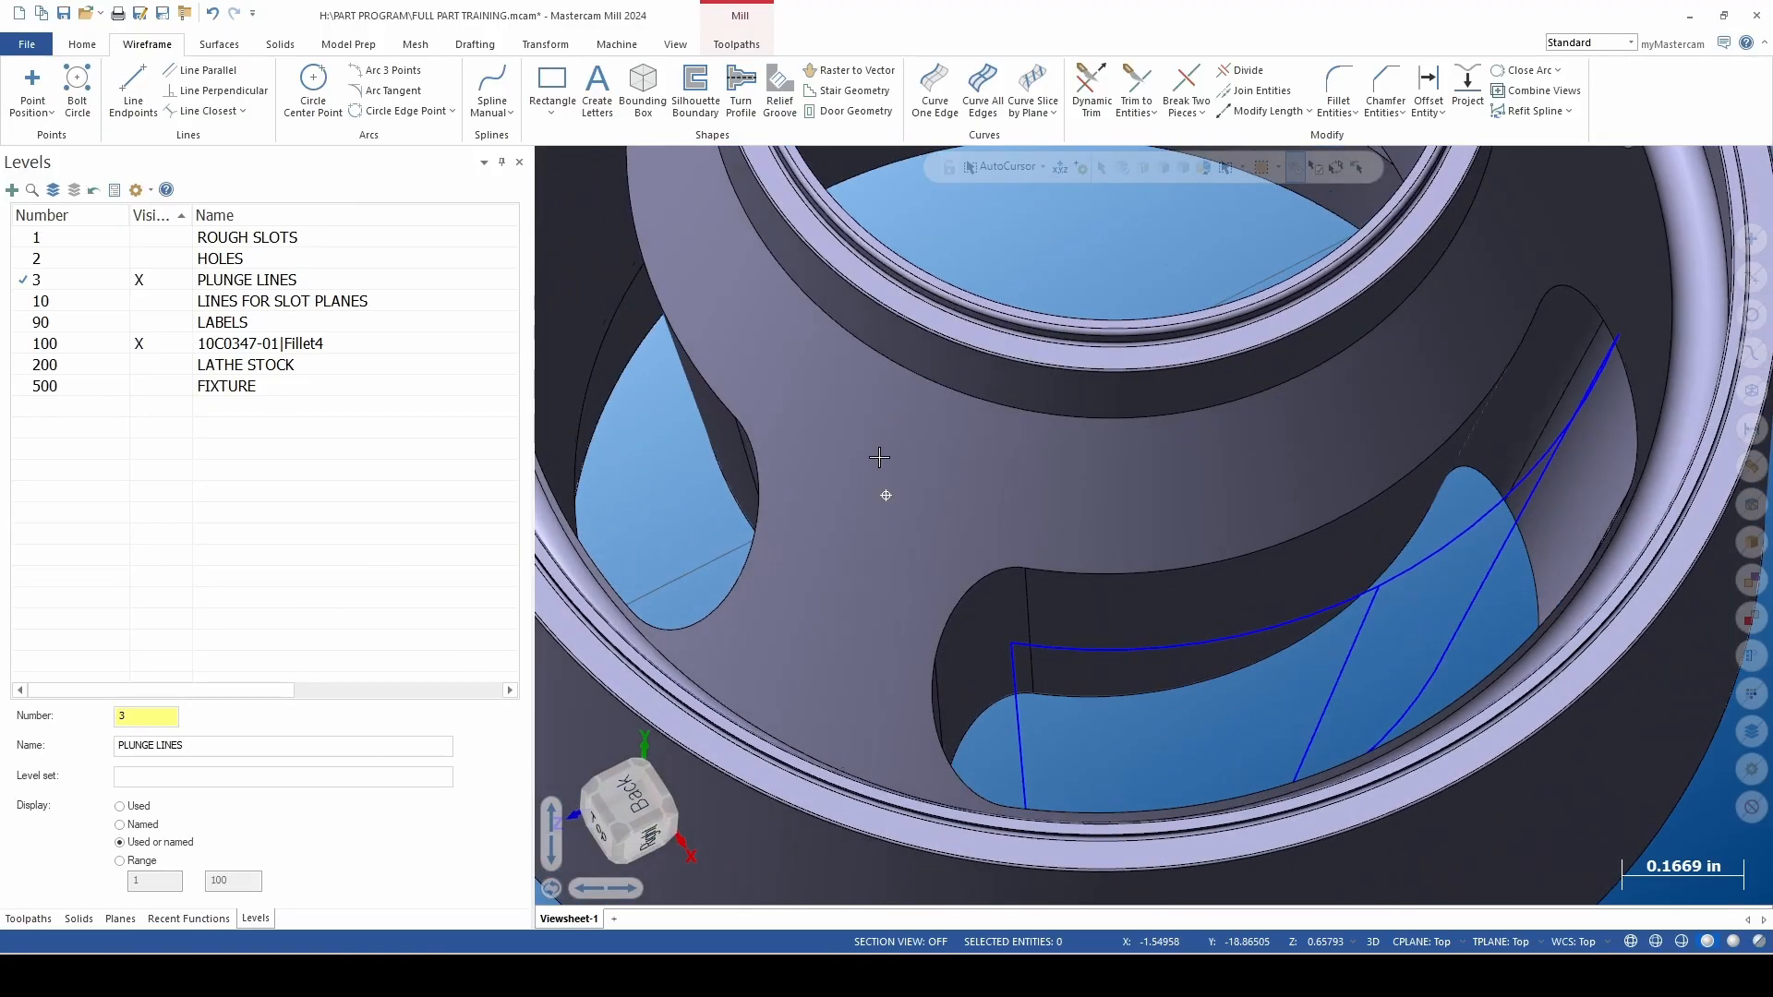
pyautogui.scroll(-1, 1008, 698)
pyautogui.click(1013, 719)
pyautogui.scroll(-2, 1008, 693)
pyautogui.scroll(2, 1283, 651)
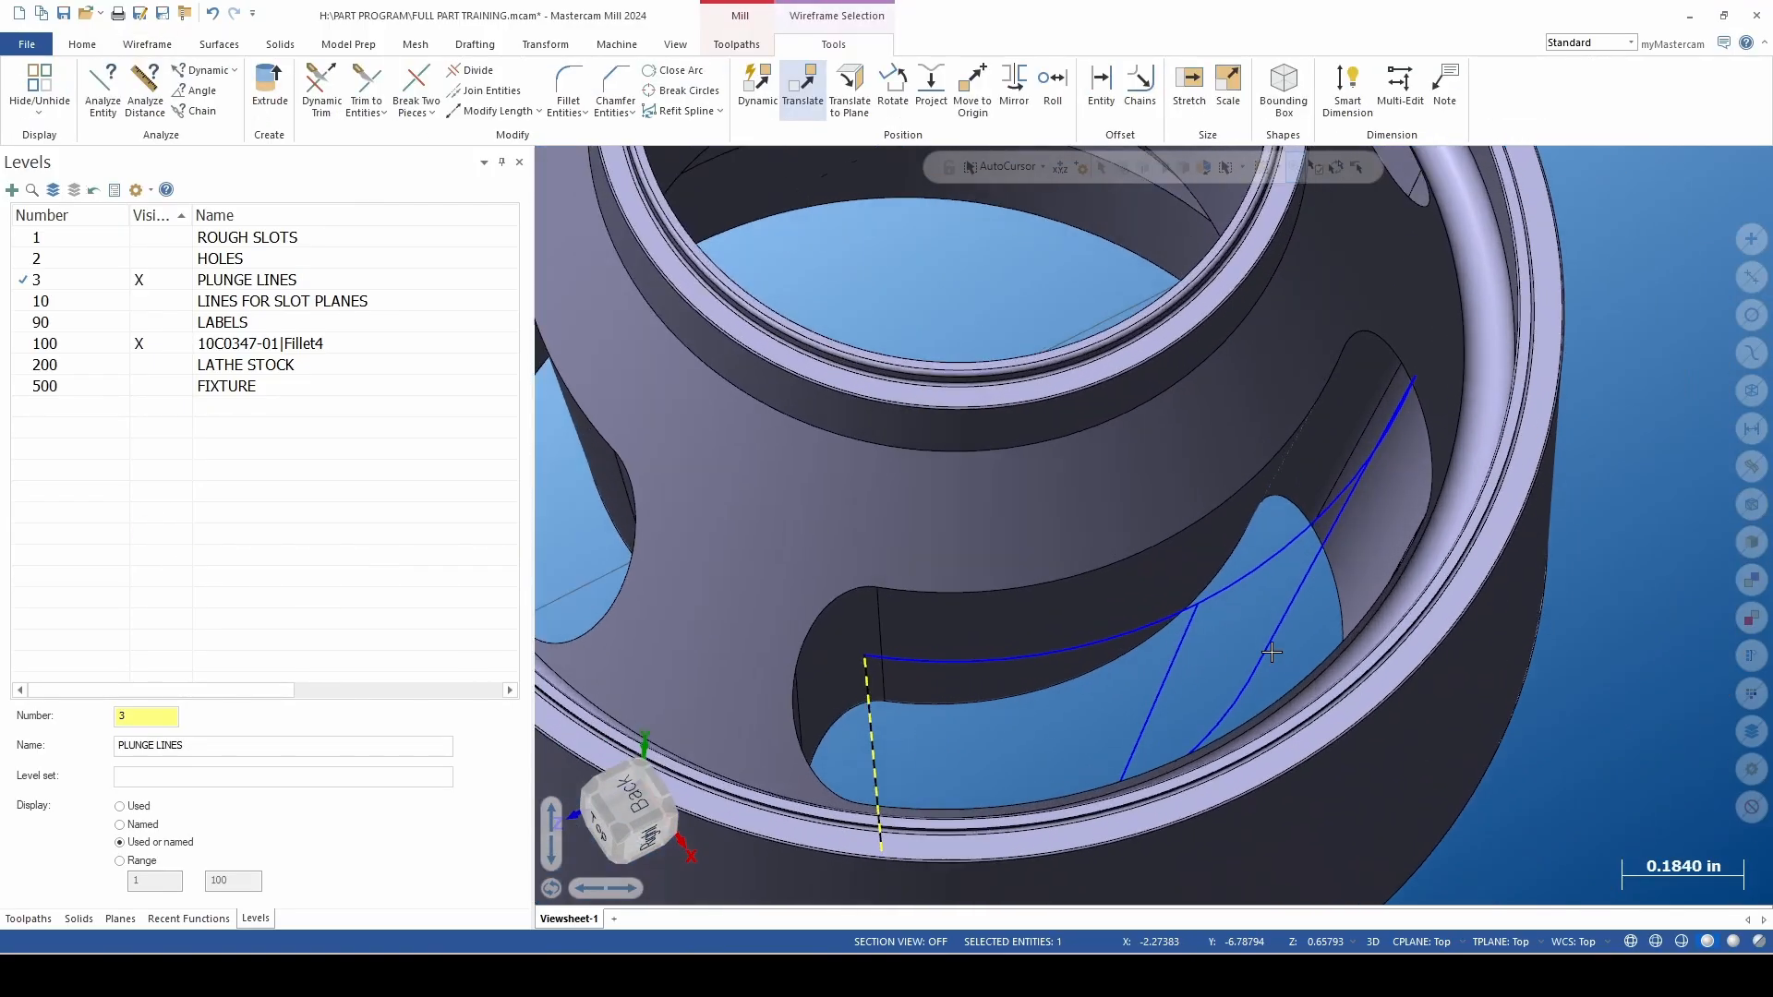
pyautogui.moveTo(1310, 579); pyautogui.dragTo(1266, 584, button='middle')
pyautogui.scroll(-2, 1253, 571)
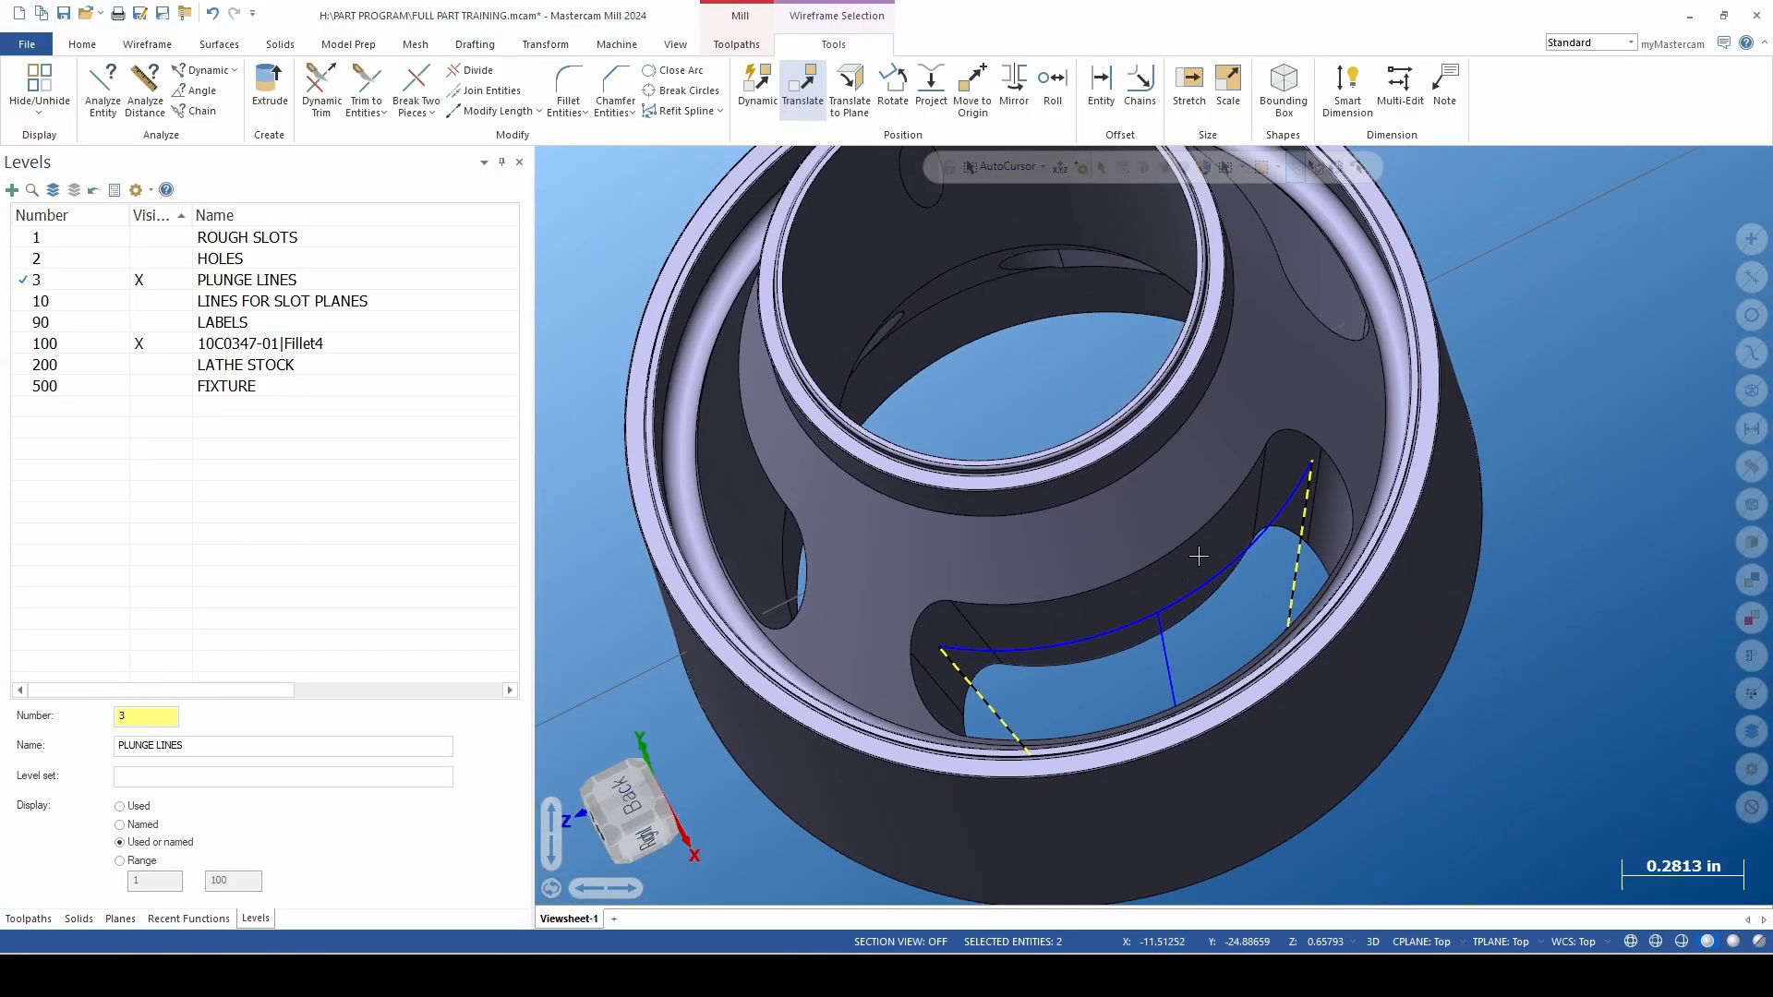
pyautogui.moveTo(1142, 600); pyautogui.dragTo(1173, 627, button='middle')
pyautogui.scroll(3, 997, 690)
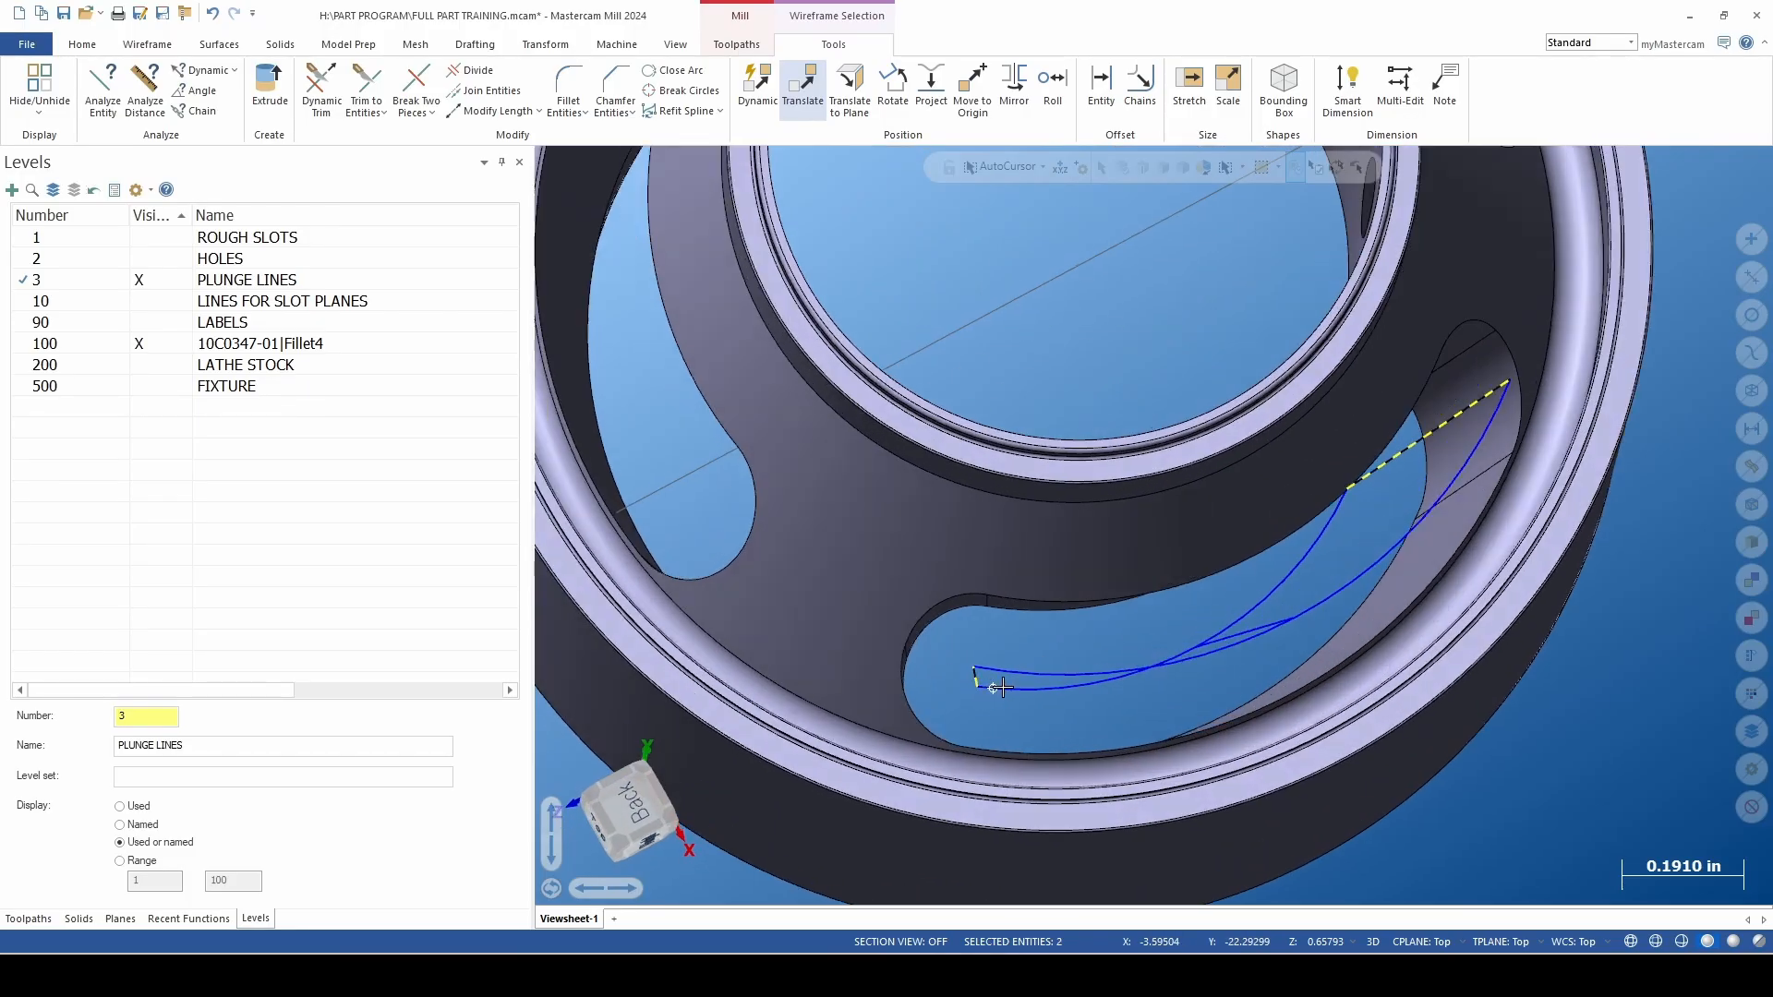
pyautogui.scroll(-2, 647, 523)
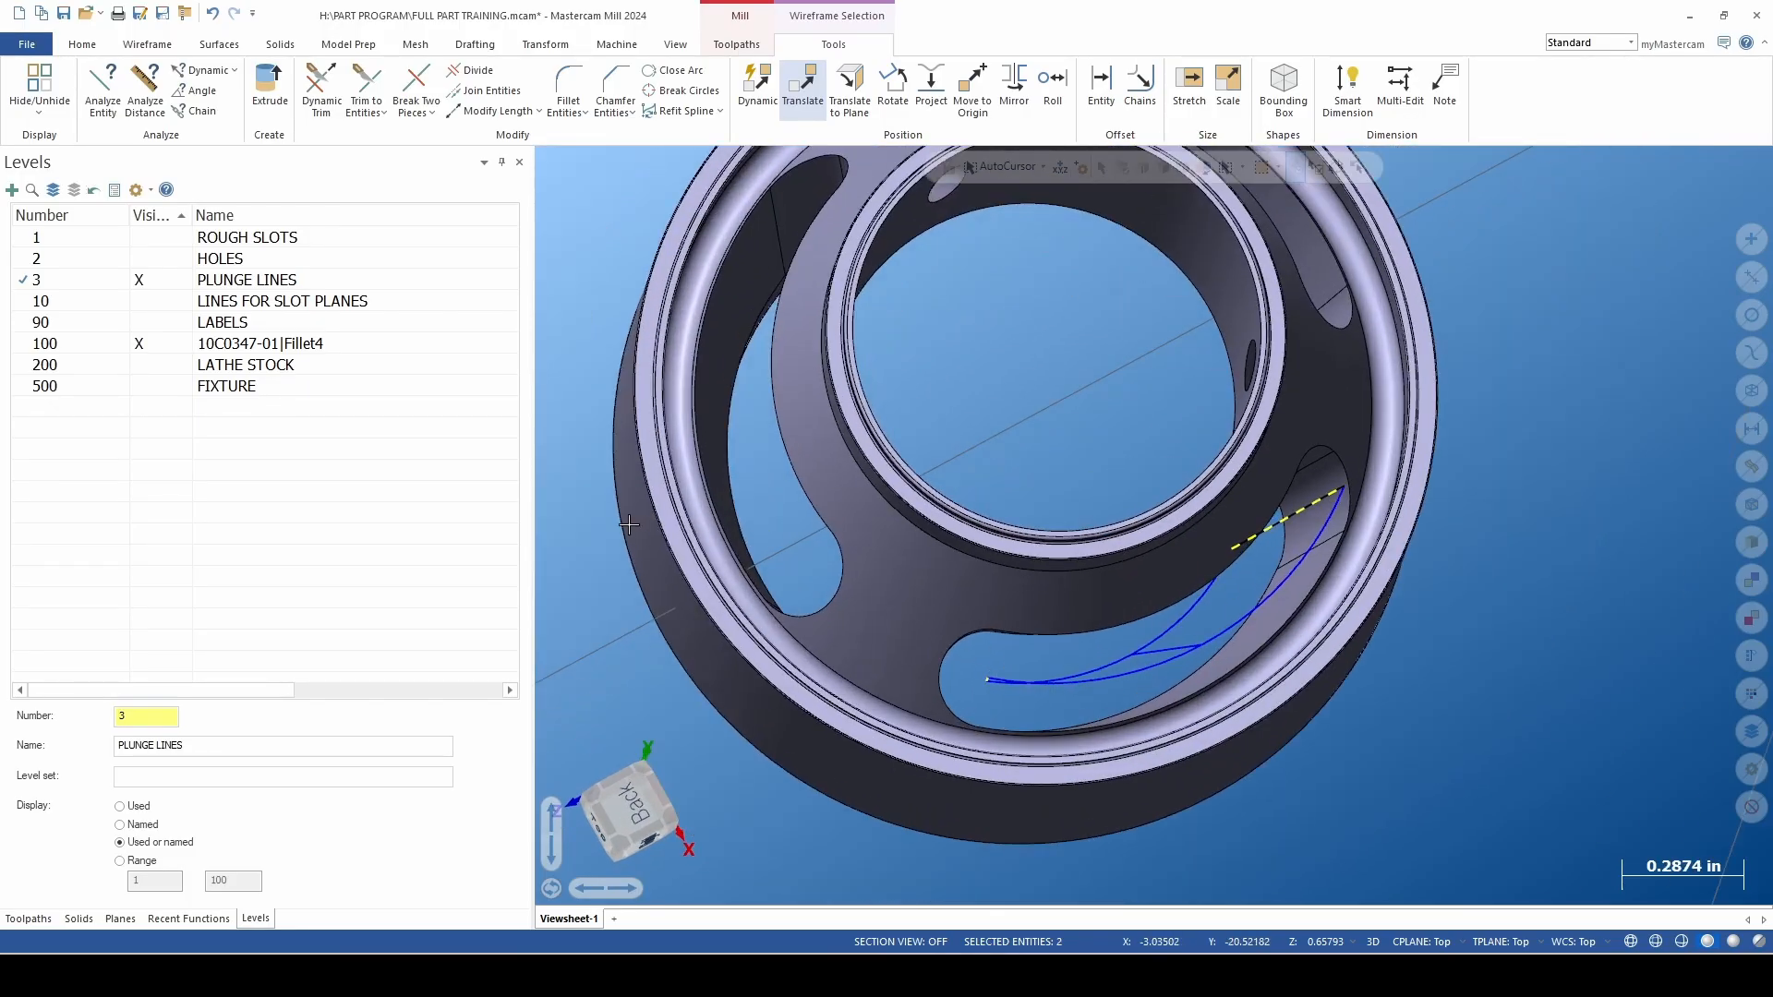
pyautogui.moveTo(847, 522); pyautogui.dragTo(842, 545, button='middle')
pyautogui.scroll(-8, 692, 613)
pyautogui.scroll(8, 1099, 697)
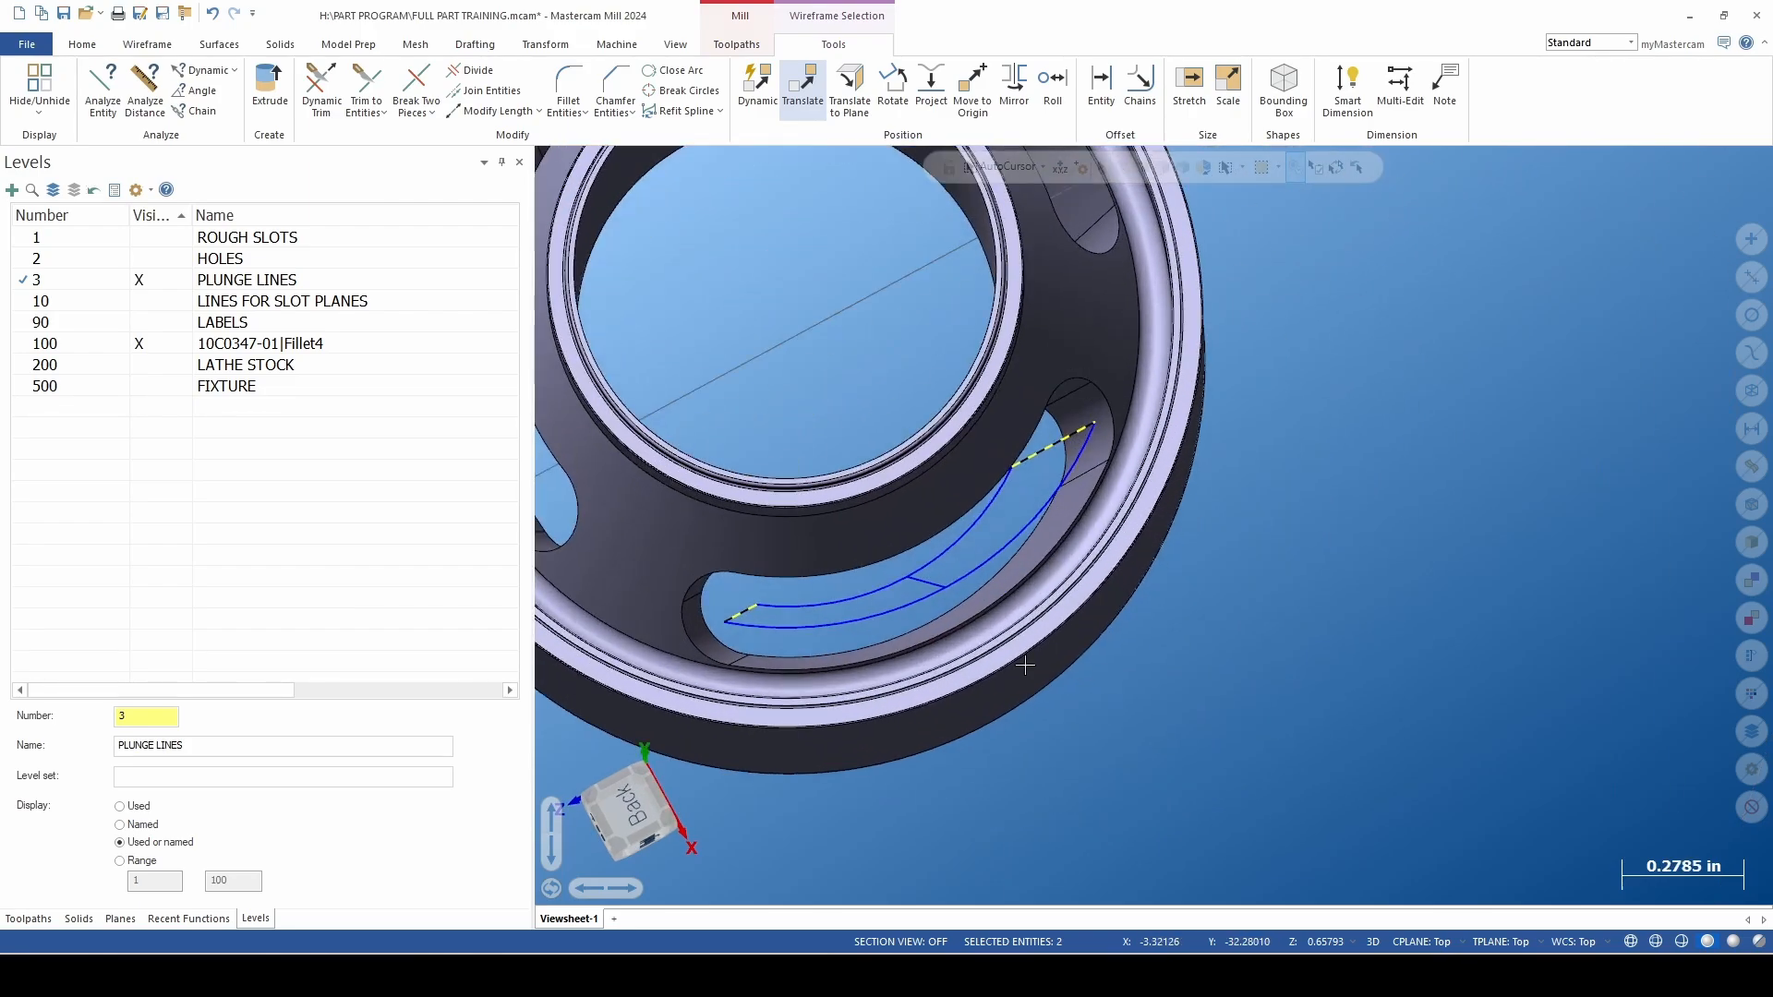
# Clear the end-line selection and delete the middle plunge line, keeping the two end lines and the arcs.
pyautogui.press('Escape')
pyautogui.scroll(-1, 874, 618)
pyautogui.click(912, 584)
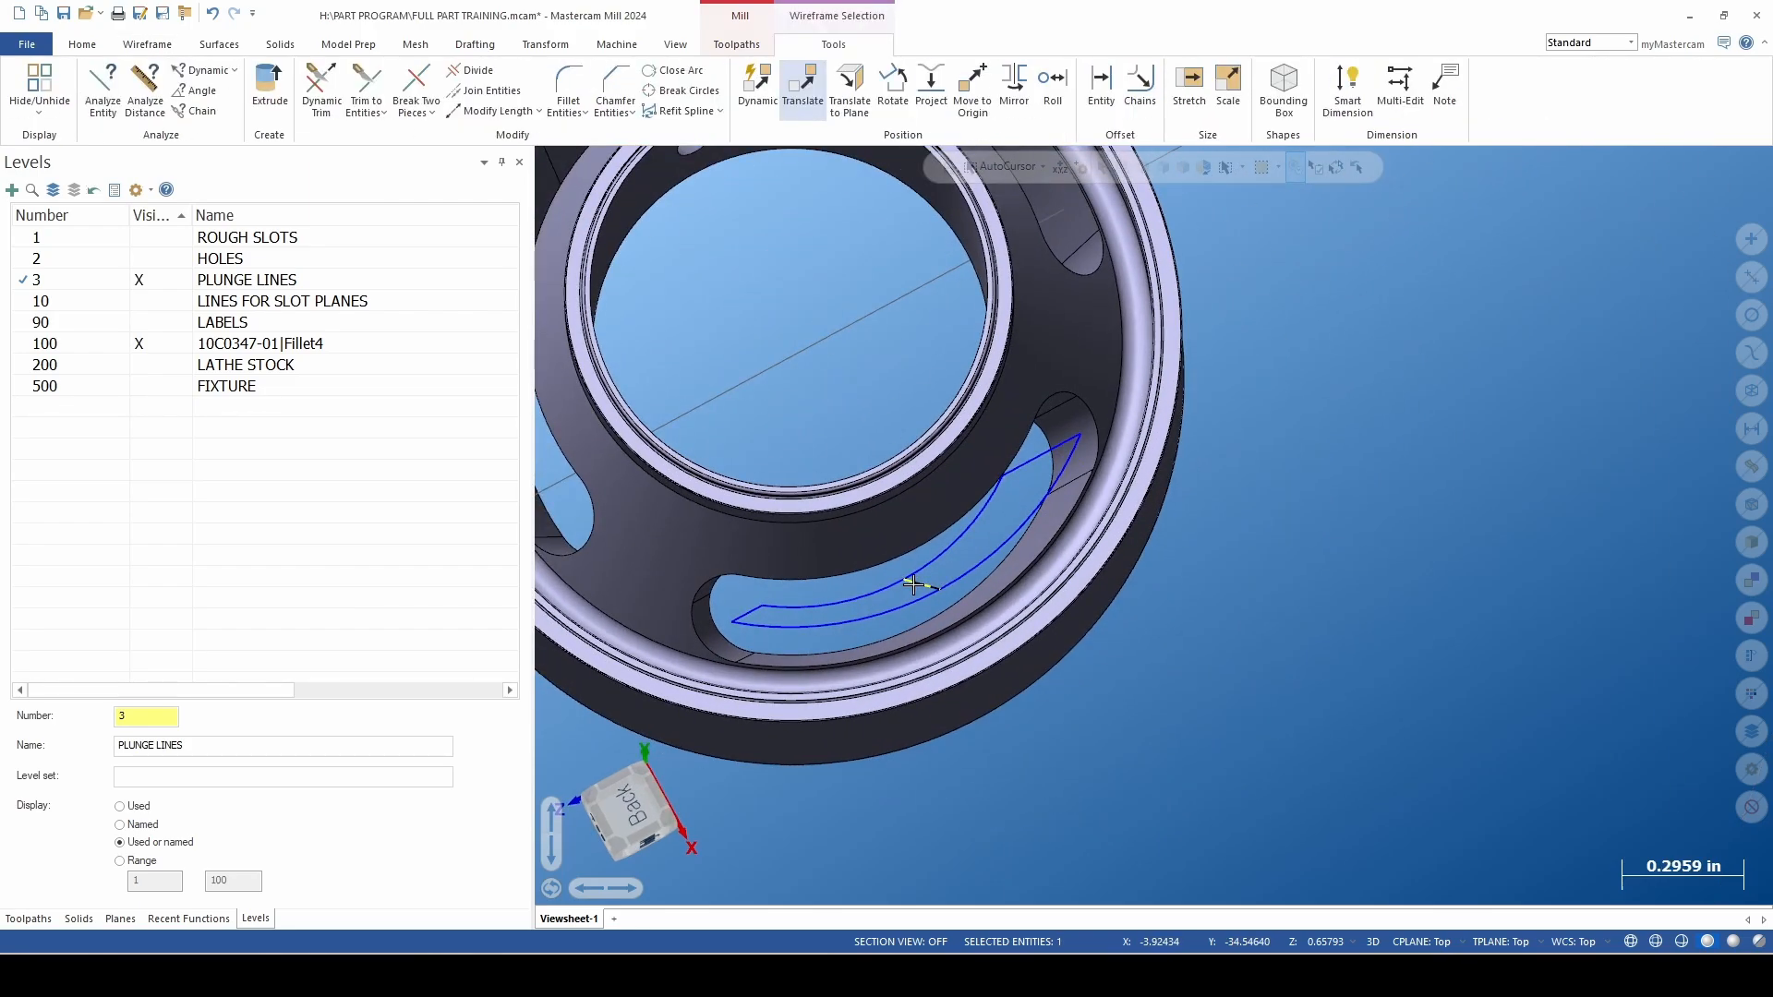
pyautogui.press('Escape')
pyautogui.scroll(-1, 914, 591)
pyautogui.scroll(1, 705, 665)
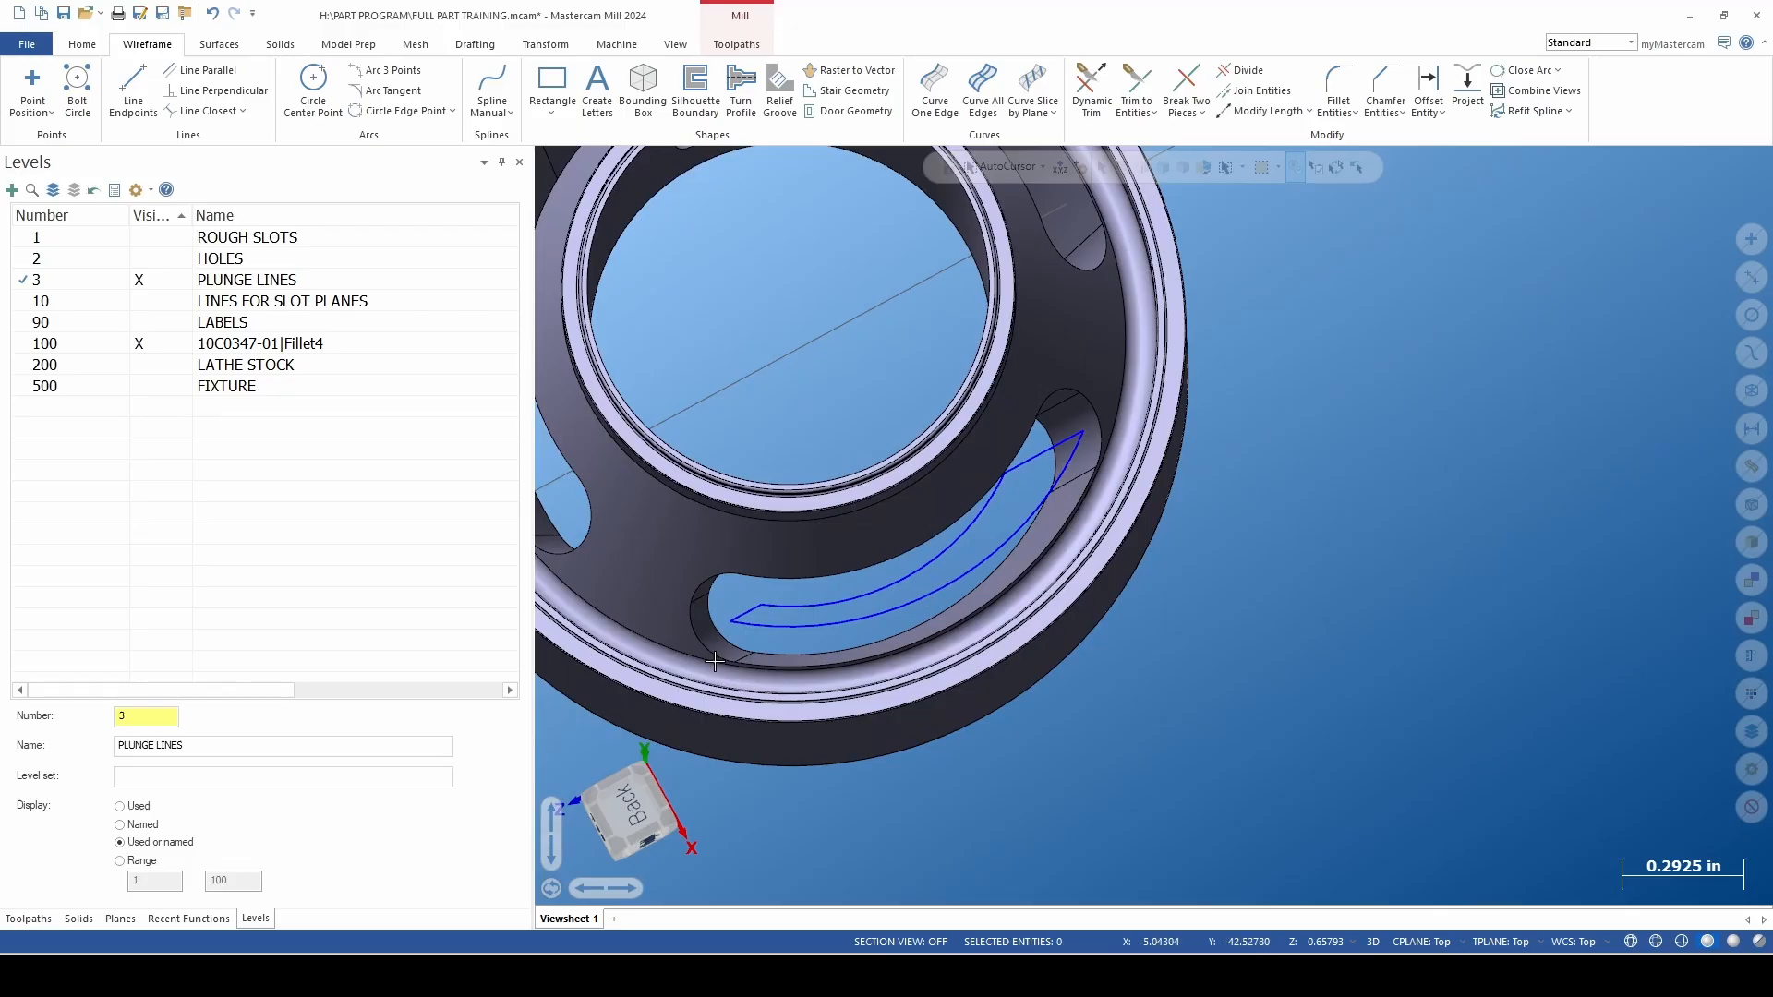
# Examine the wireframe boundary of end lines and arcs against the slot walls from several angles.
pyautogui.moveTo(822, 625); pyautogui.dragTo(795, 618, button='middle')
pyautogui.scroll(4, 795, 618)
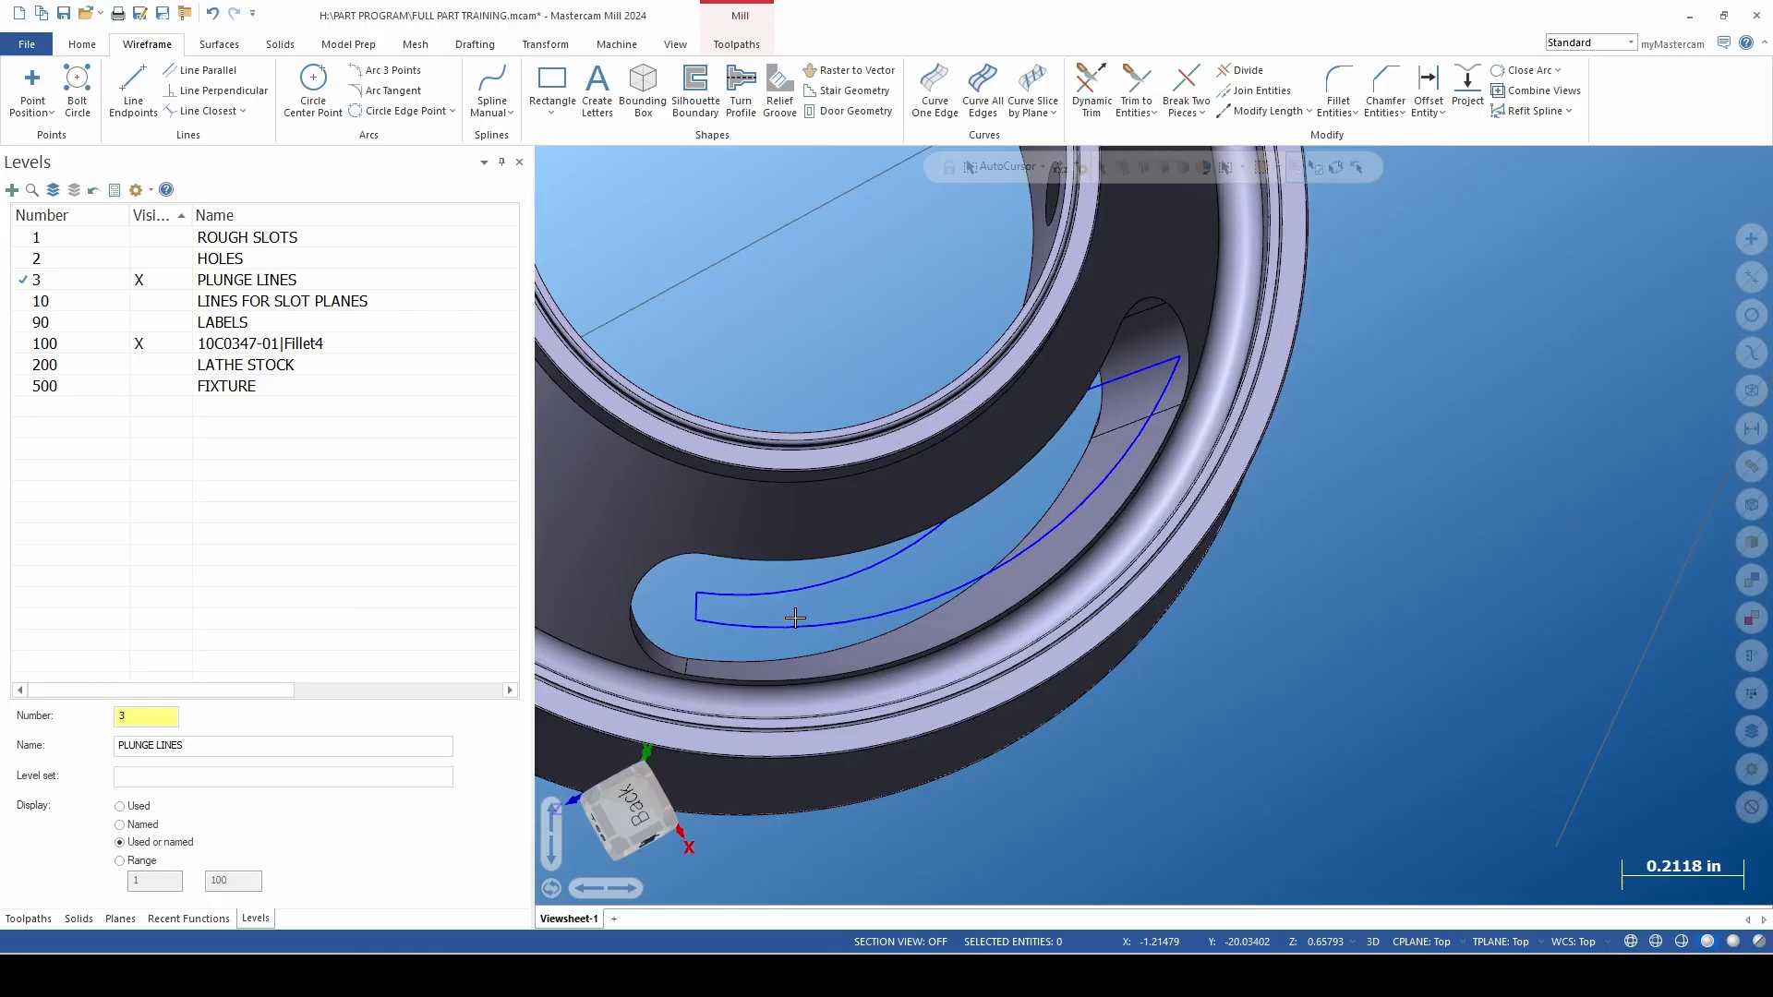
pyautogui.scroll(-3, 799, 616)
pyautogui.scroll(3, 731, 607)
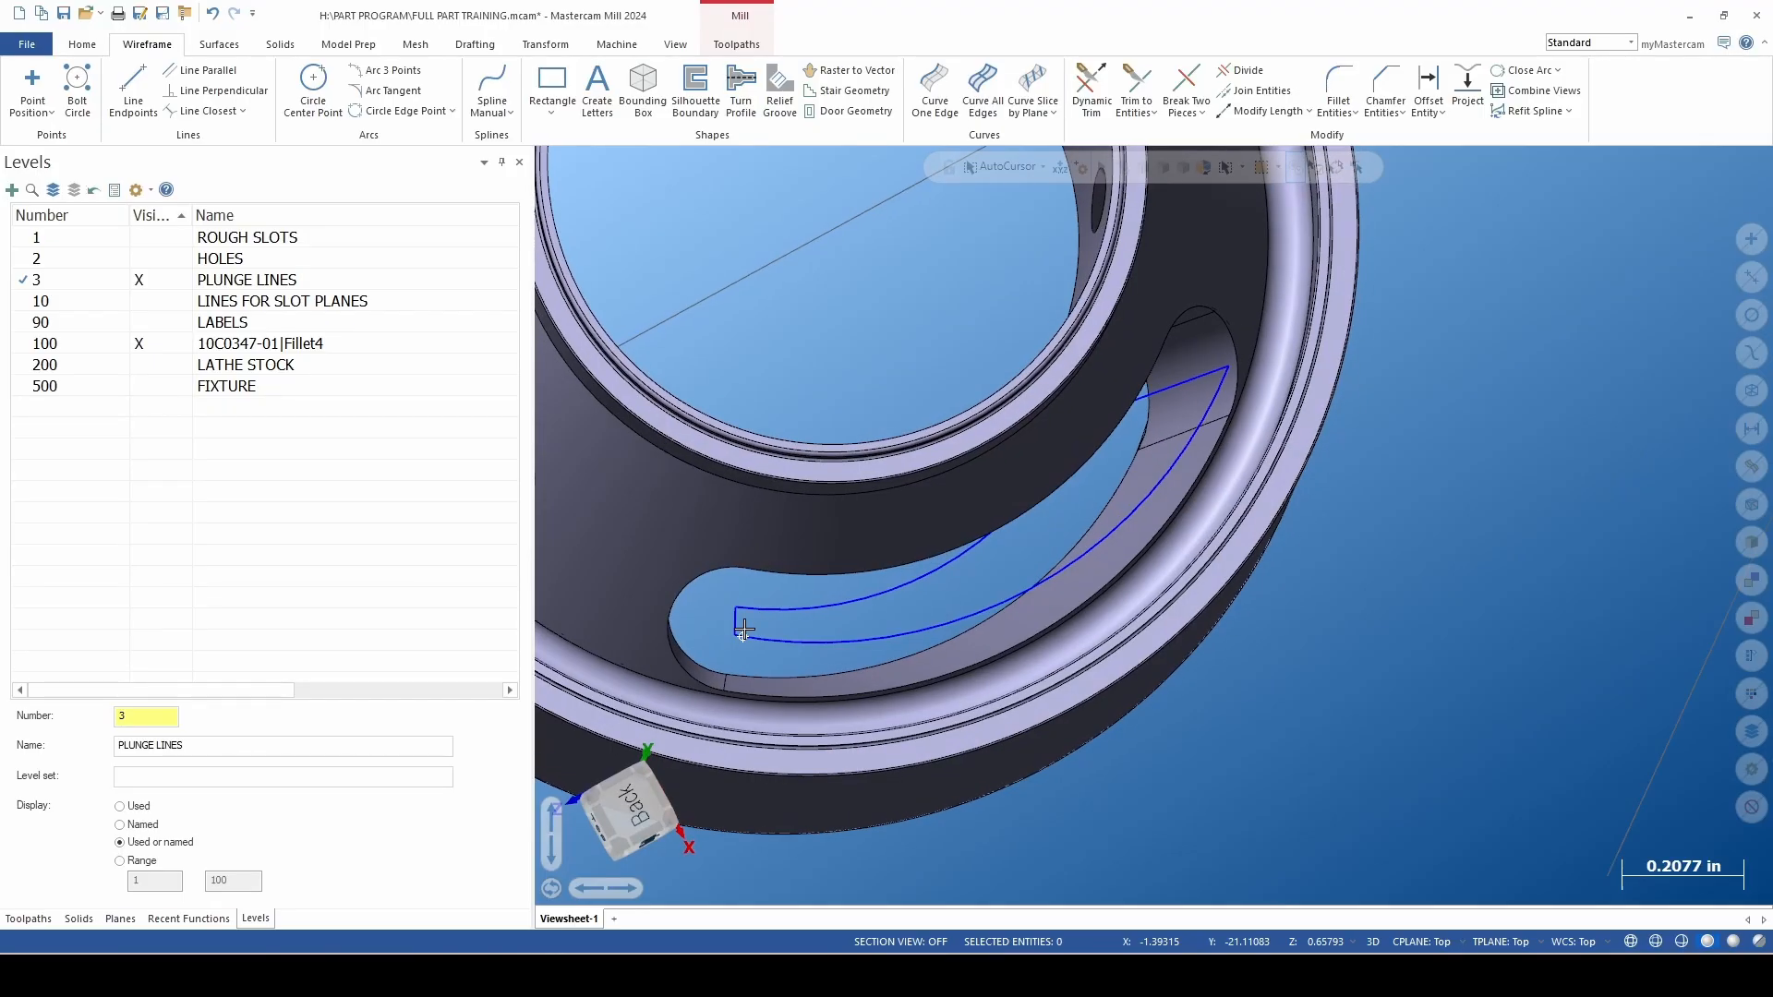
pyautogui.scroll(-3, 738, 625)
pyautogui.scroll(3, 771, 619)
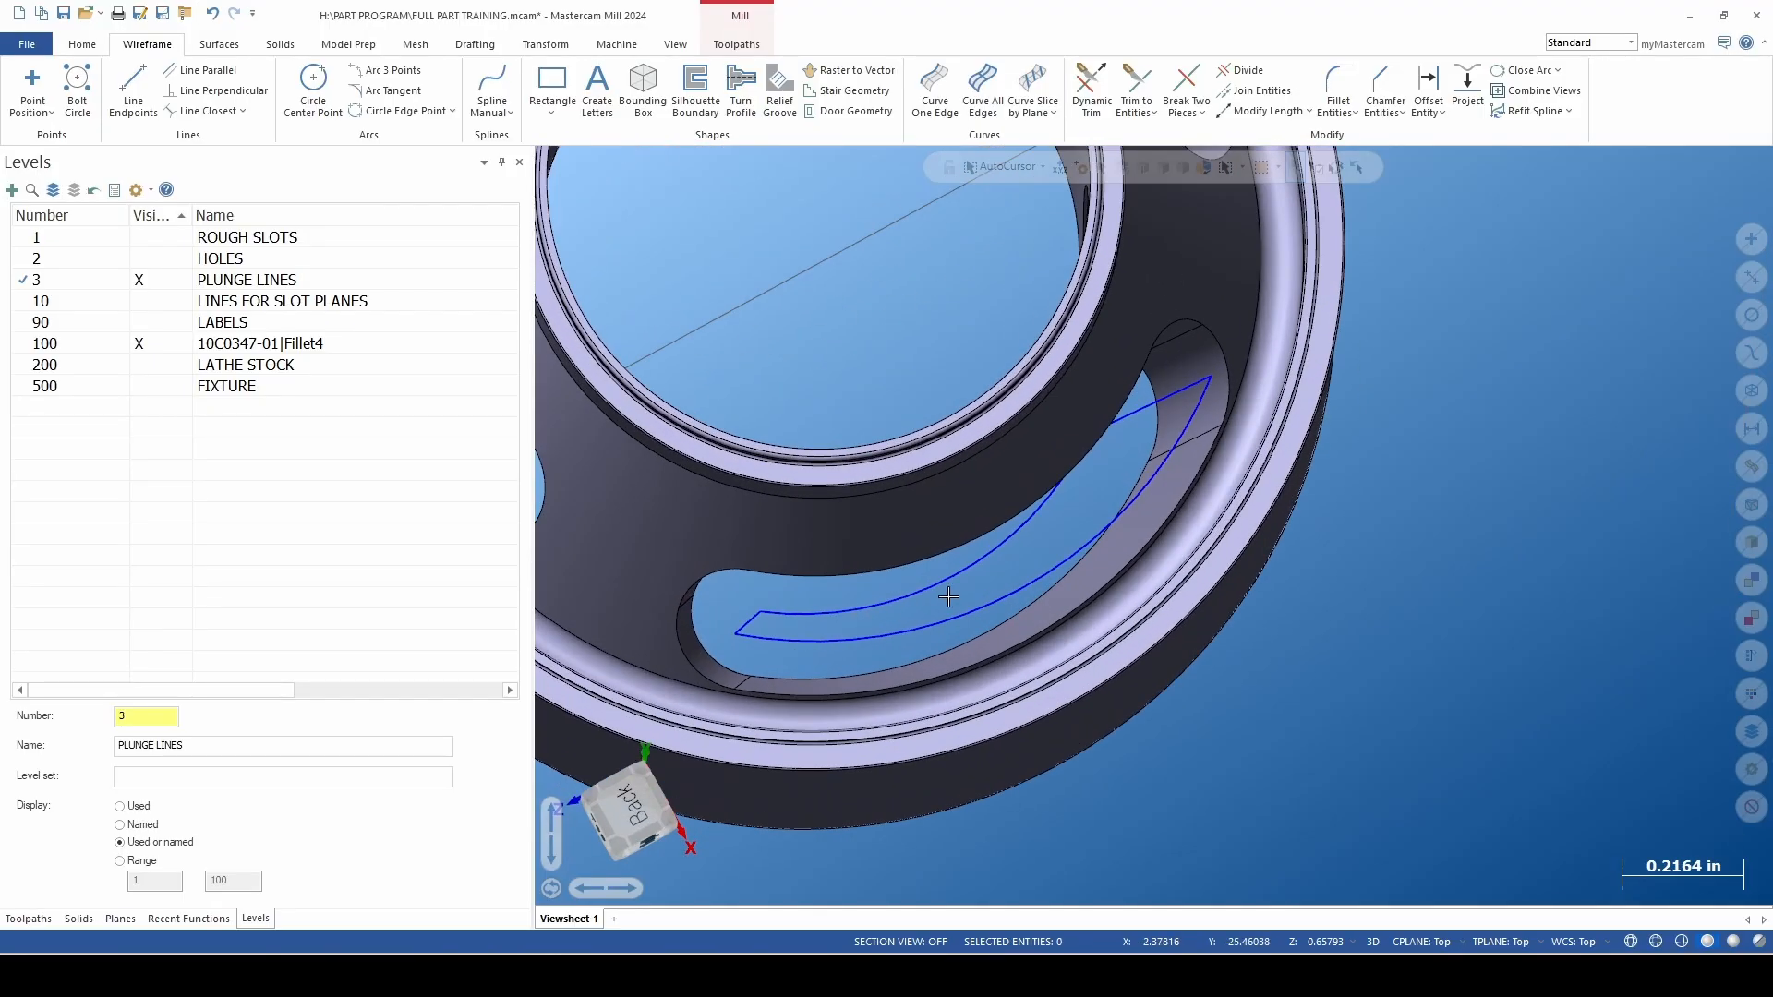
pyautogui.scroll(-1, 887, 614)
pyautogui.scroll(1, 867, 620)
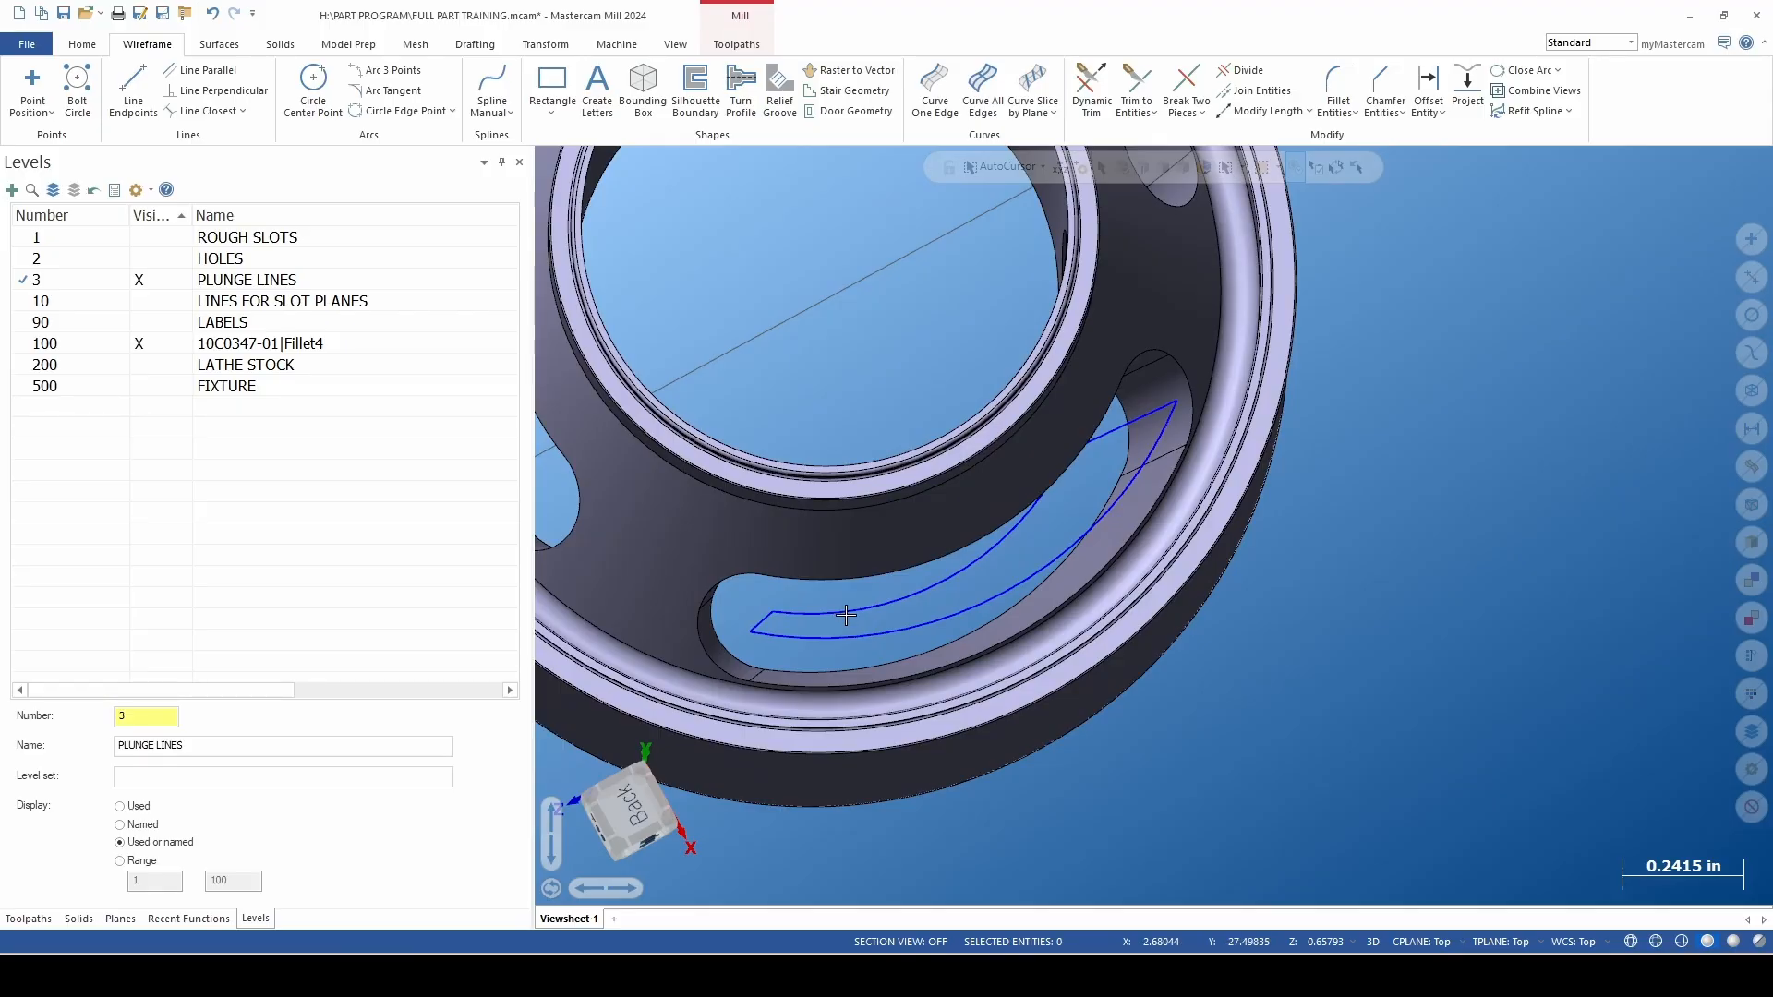
pyautogui.scroll(2, 838, 649)
pyautogui.scroll(-6, 829, 650)
pyautogui.moveTo(829, 649); pyautogui.dragTo(990, 585, button='middle')
pyautogui.scroll(-2, 995, 580)
pyautogui.scroll(1, 994, 581)
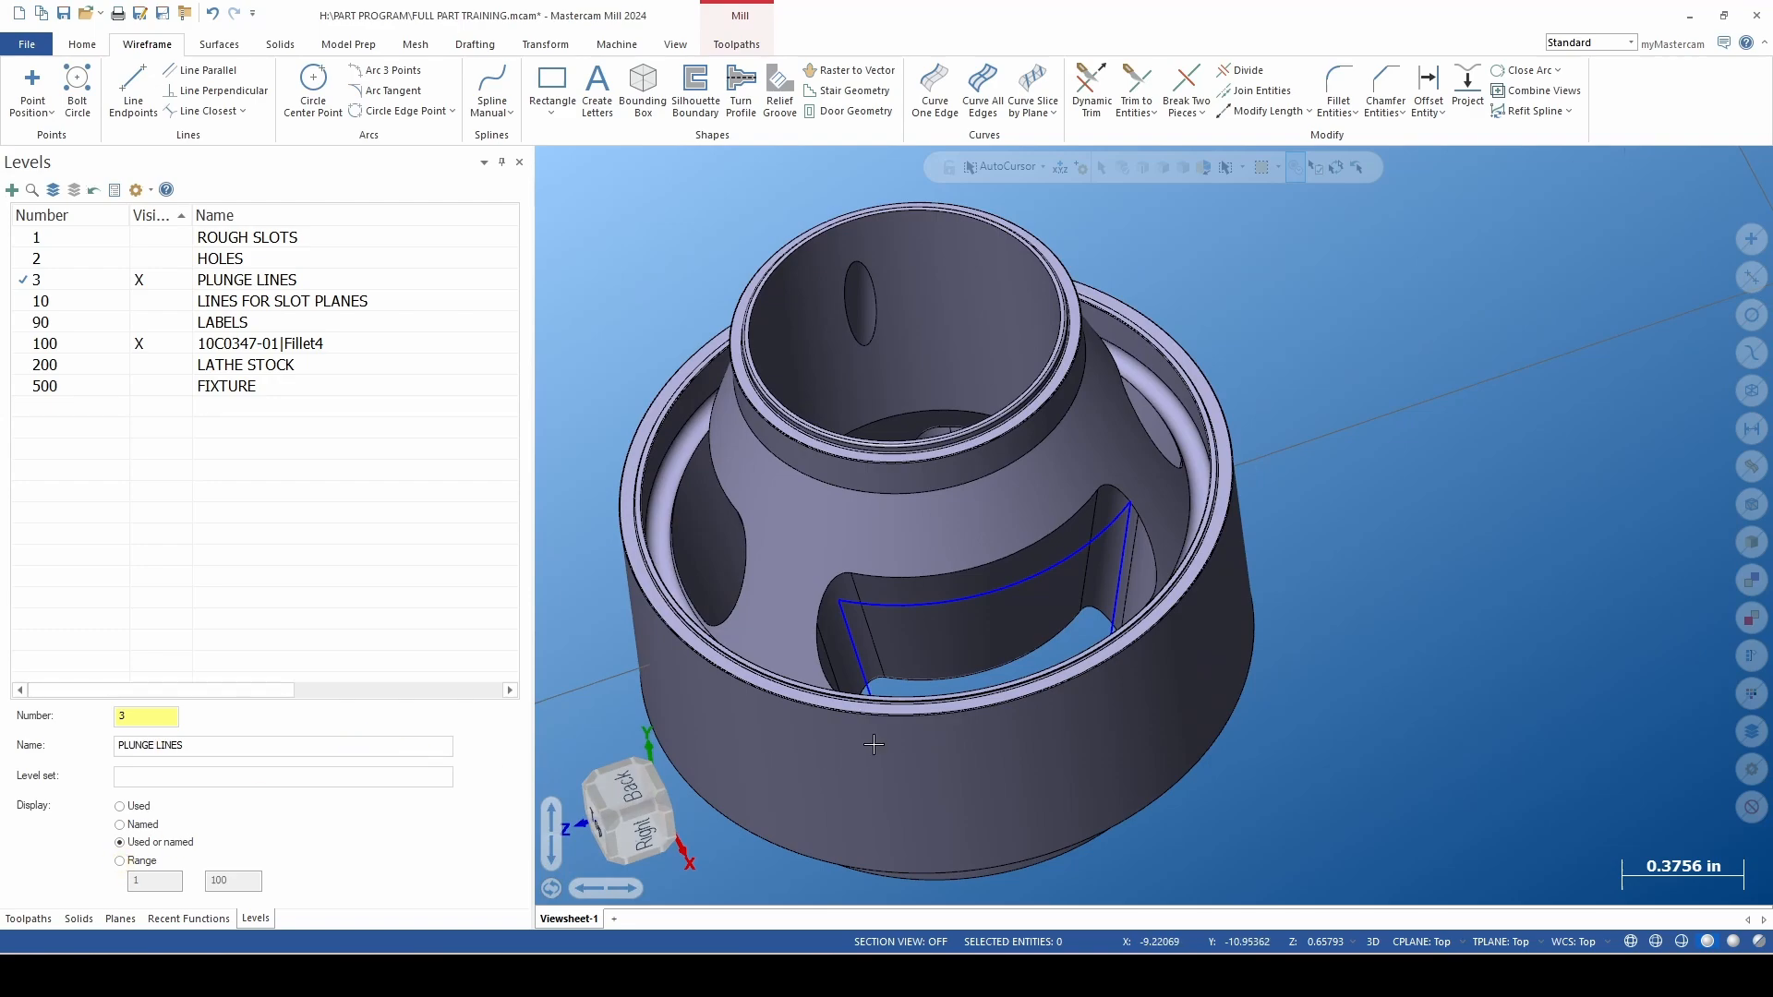
pyautogui.scroll(-4, 868, 744)
pyautogui.moveTo(867, 743); pyautogui.dragTo(859, 725, button='middle')
pyautogui.scroll(1, 862, 732)
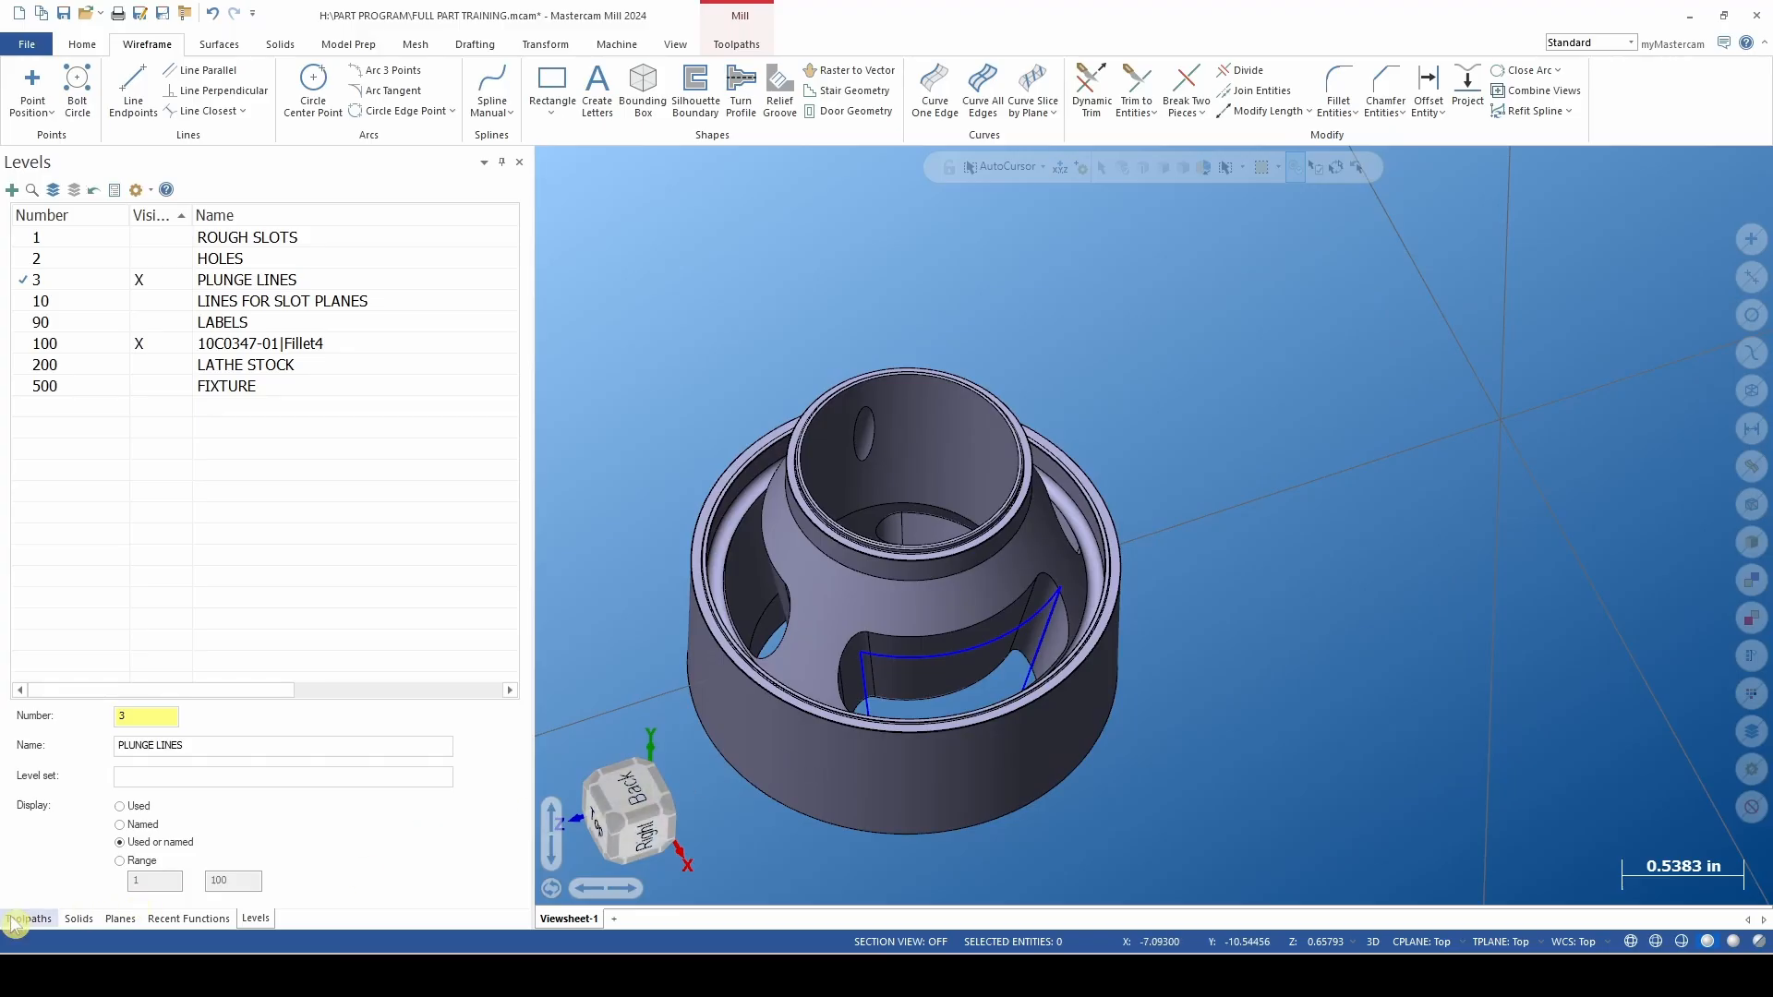
# Make ROUGH SLOTS the active visible level, hide PLUNGE LINES and keep the part solid on level 100 displayed.
pyautogui.click(107, 238)
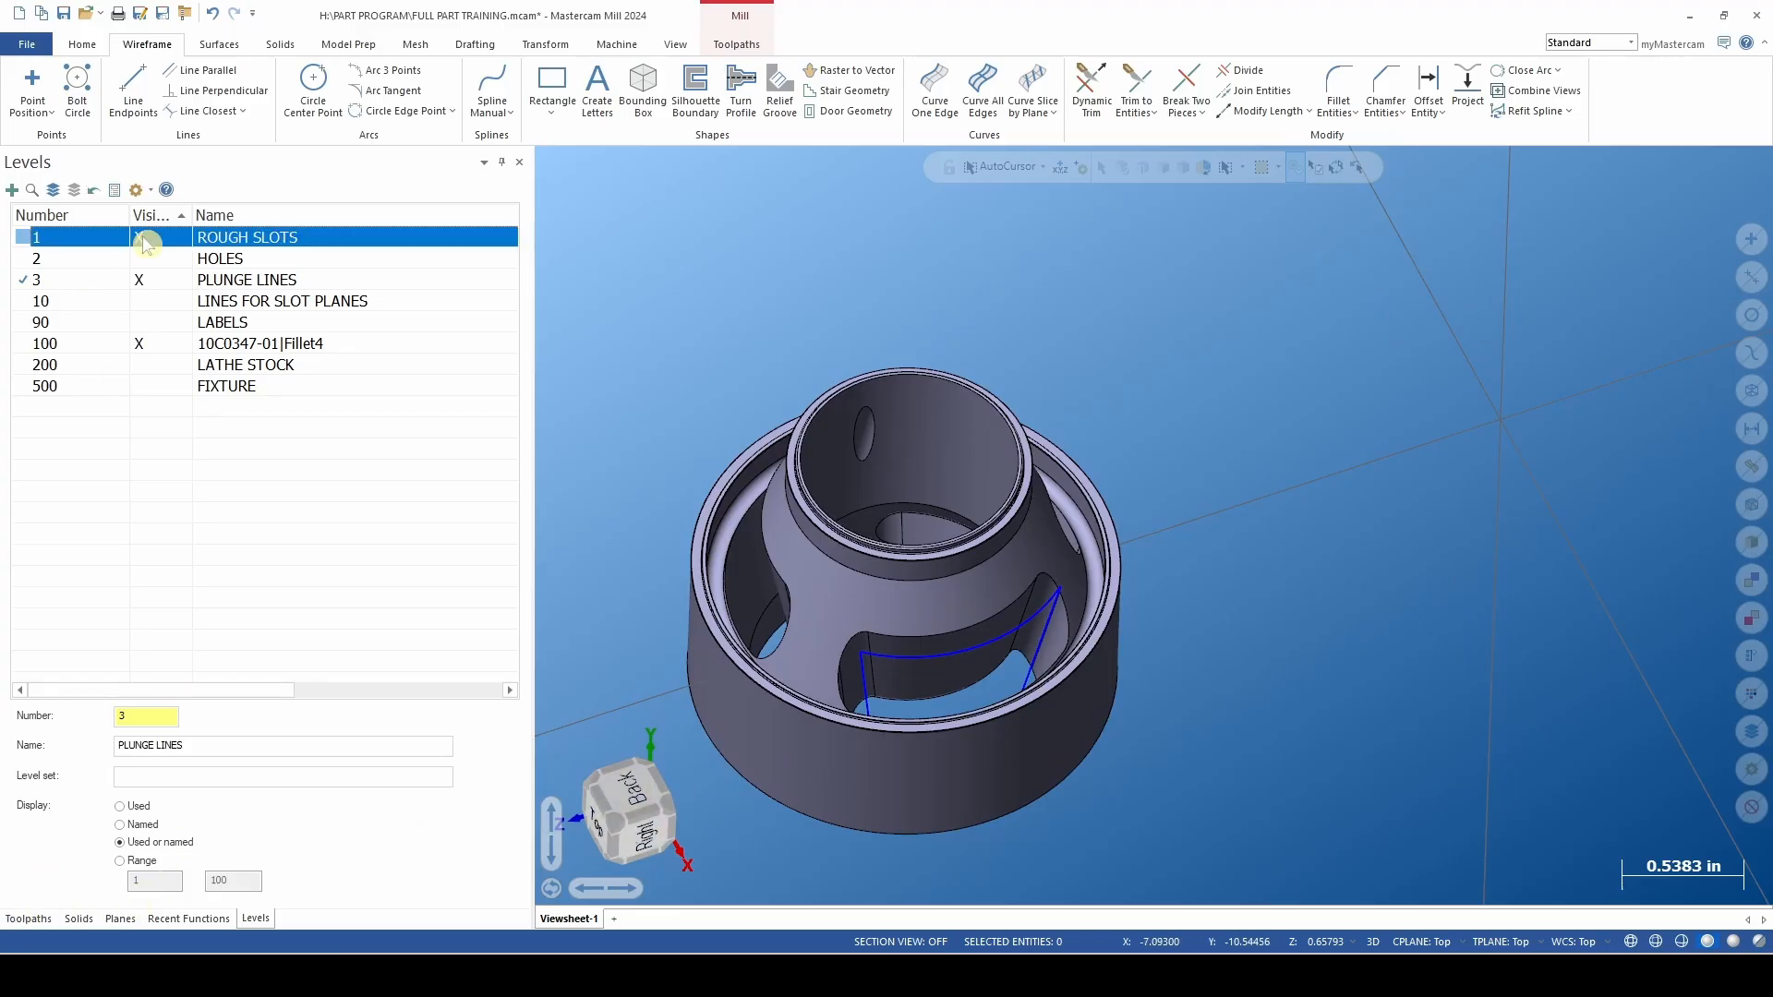
pyautogui.click(151, 356)
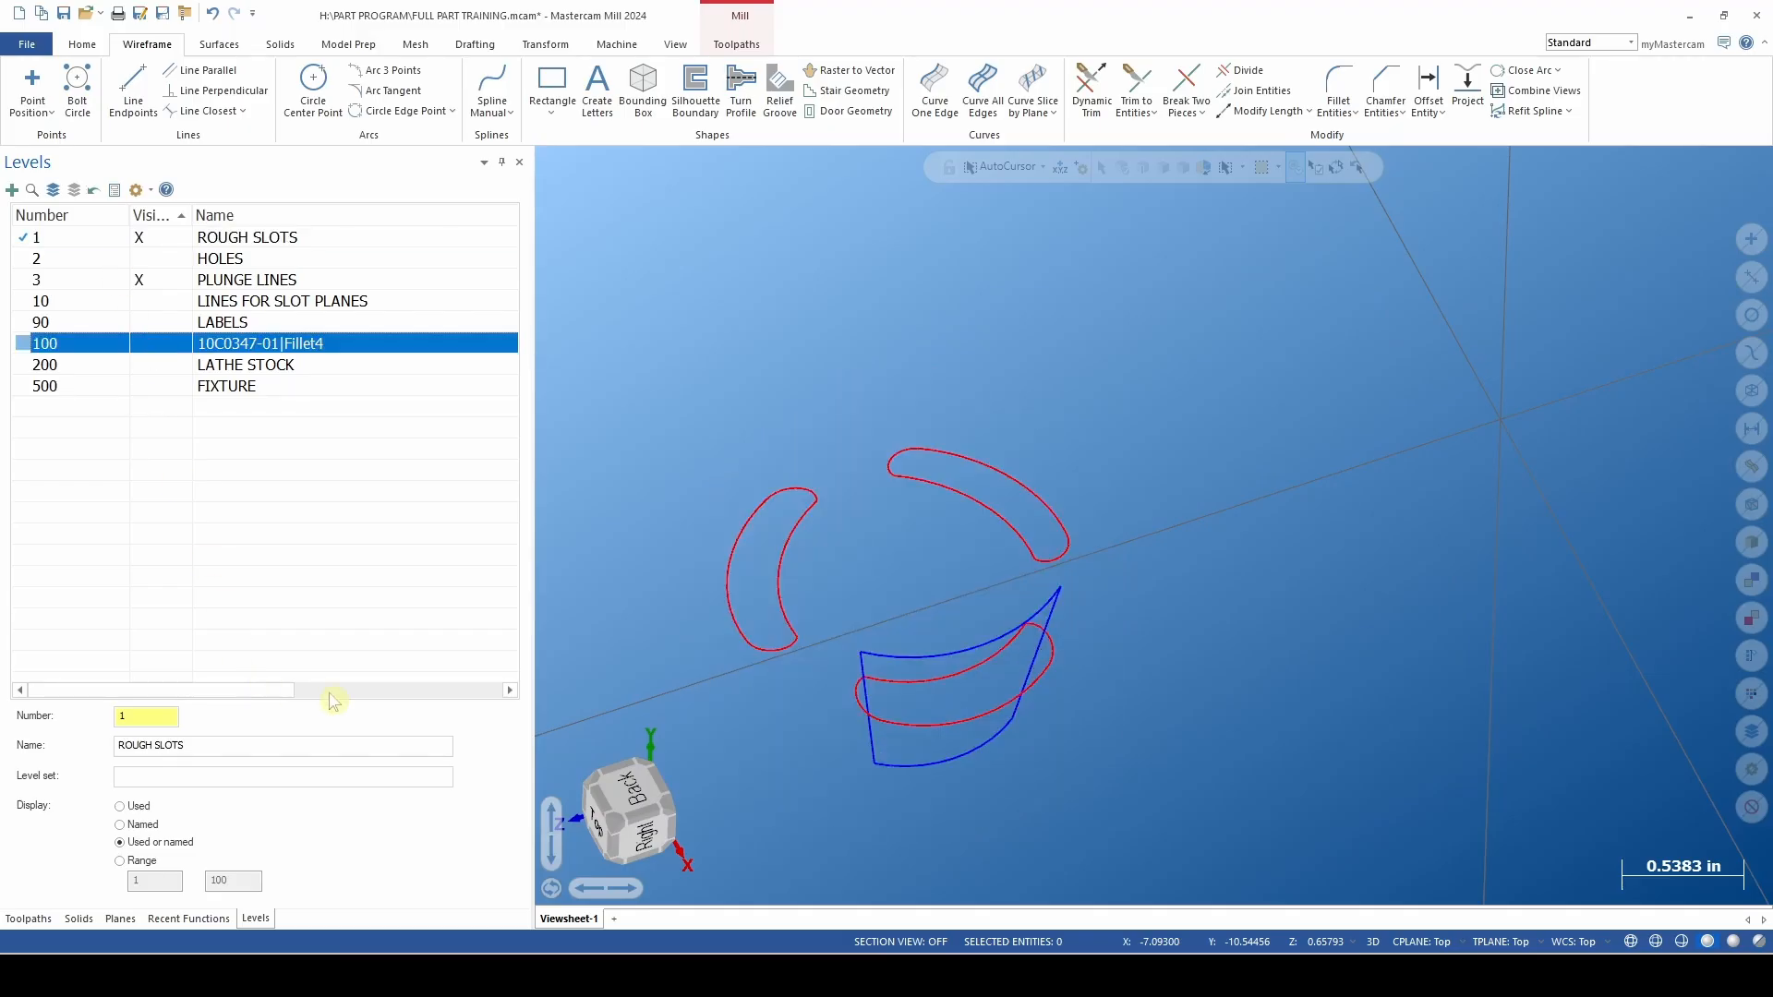
pyautogui.click(141, 280)
pyautogui.scroll(-2, 859, 752)
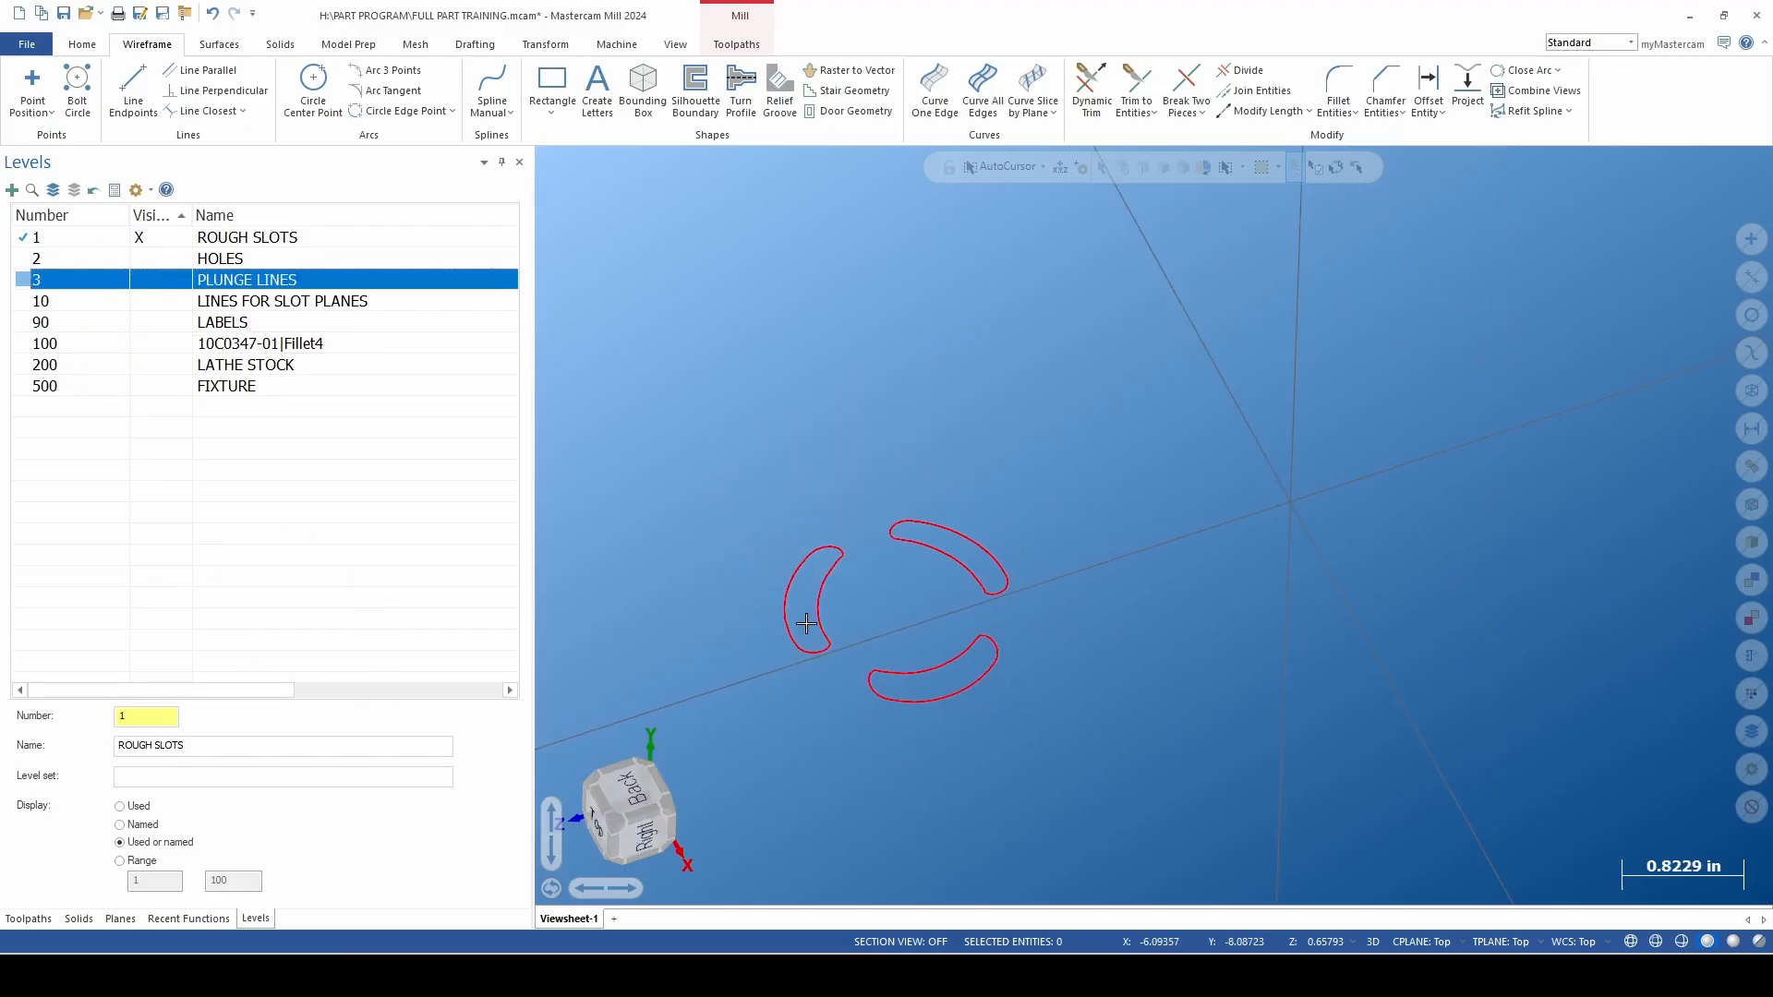
pyautogui.click(159, 346)
pyautogui.moveTo(887, 646); pyautogui.dragTo(897, 536, button='middle')
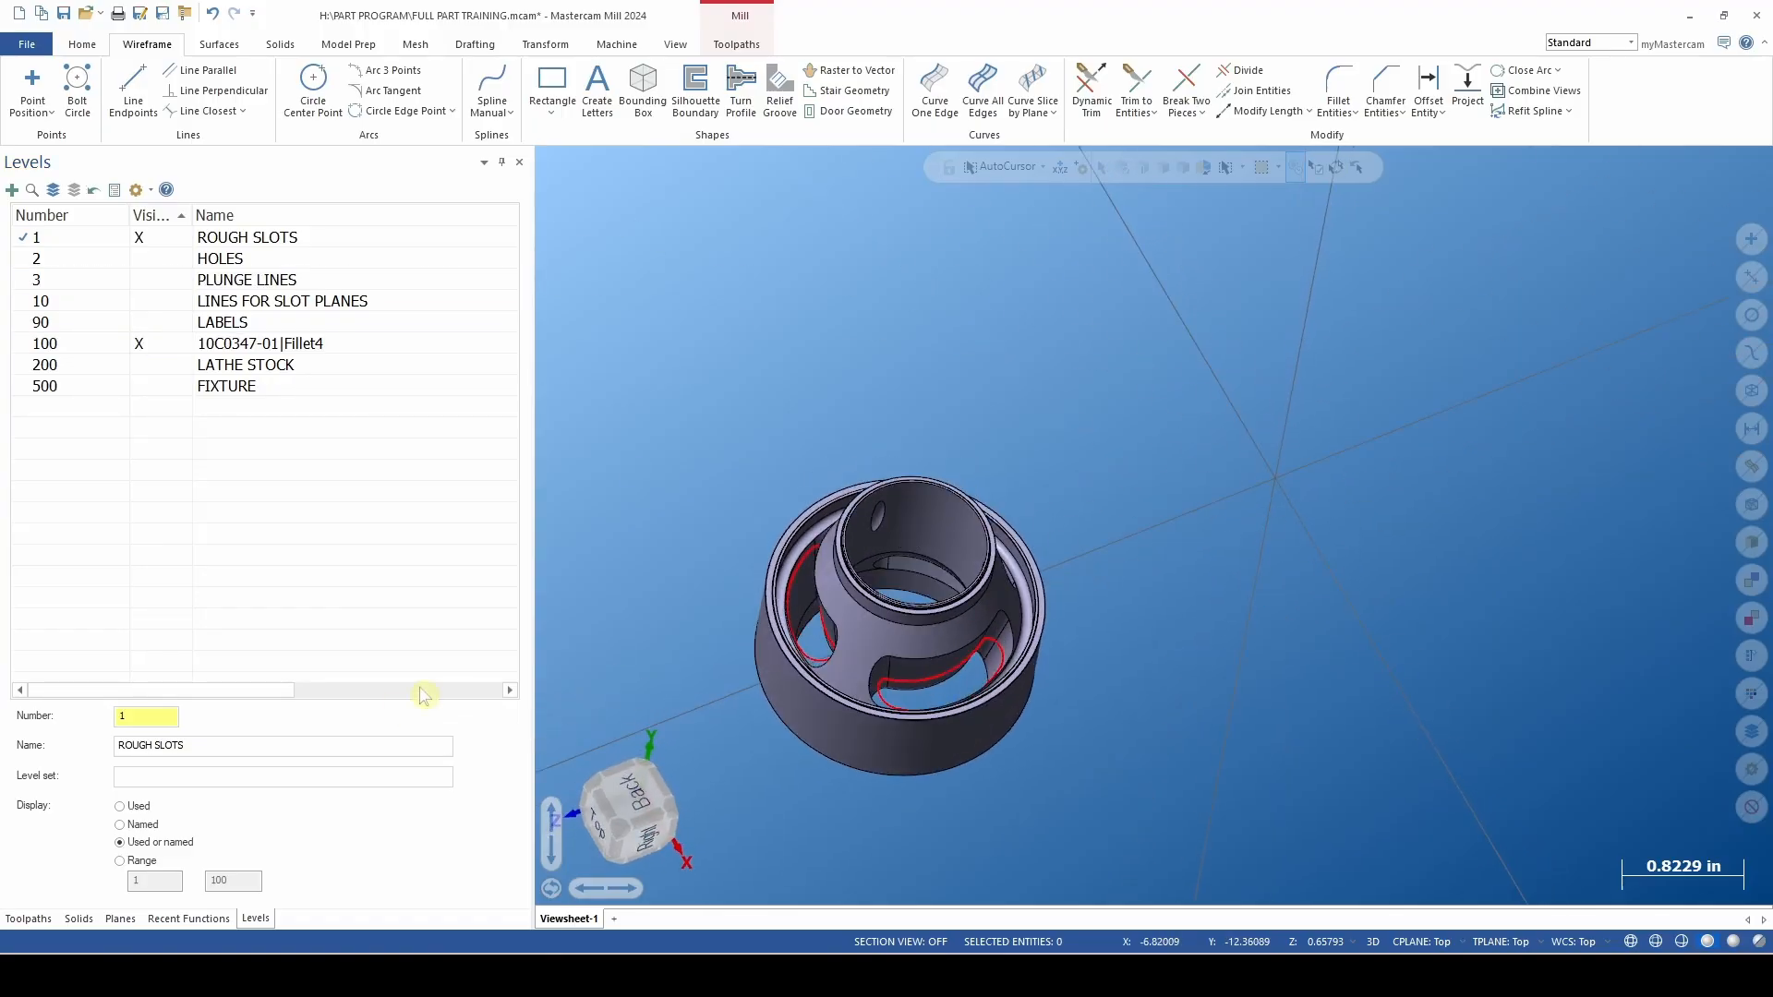
# Show the toolpath operations list and orient the model to the named view SF1.
pyautogui.click(27, 919)
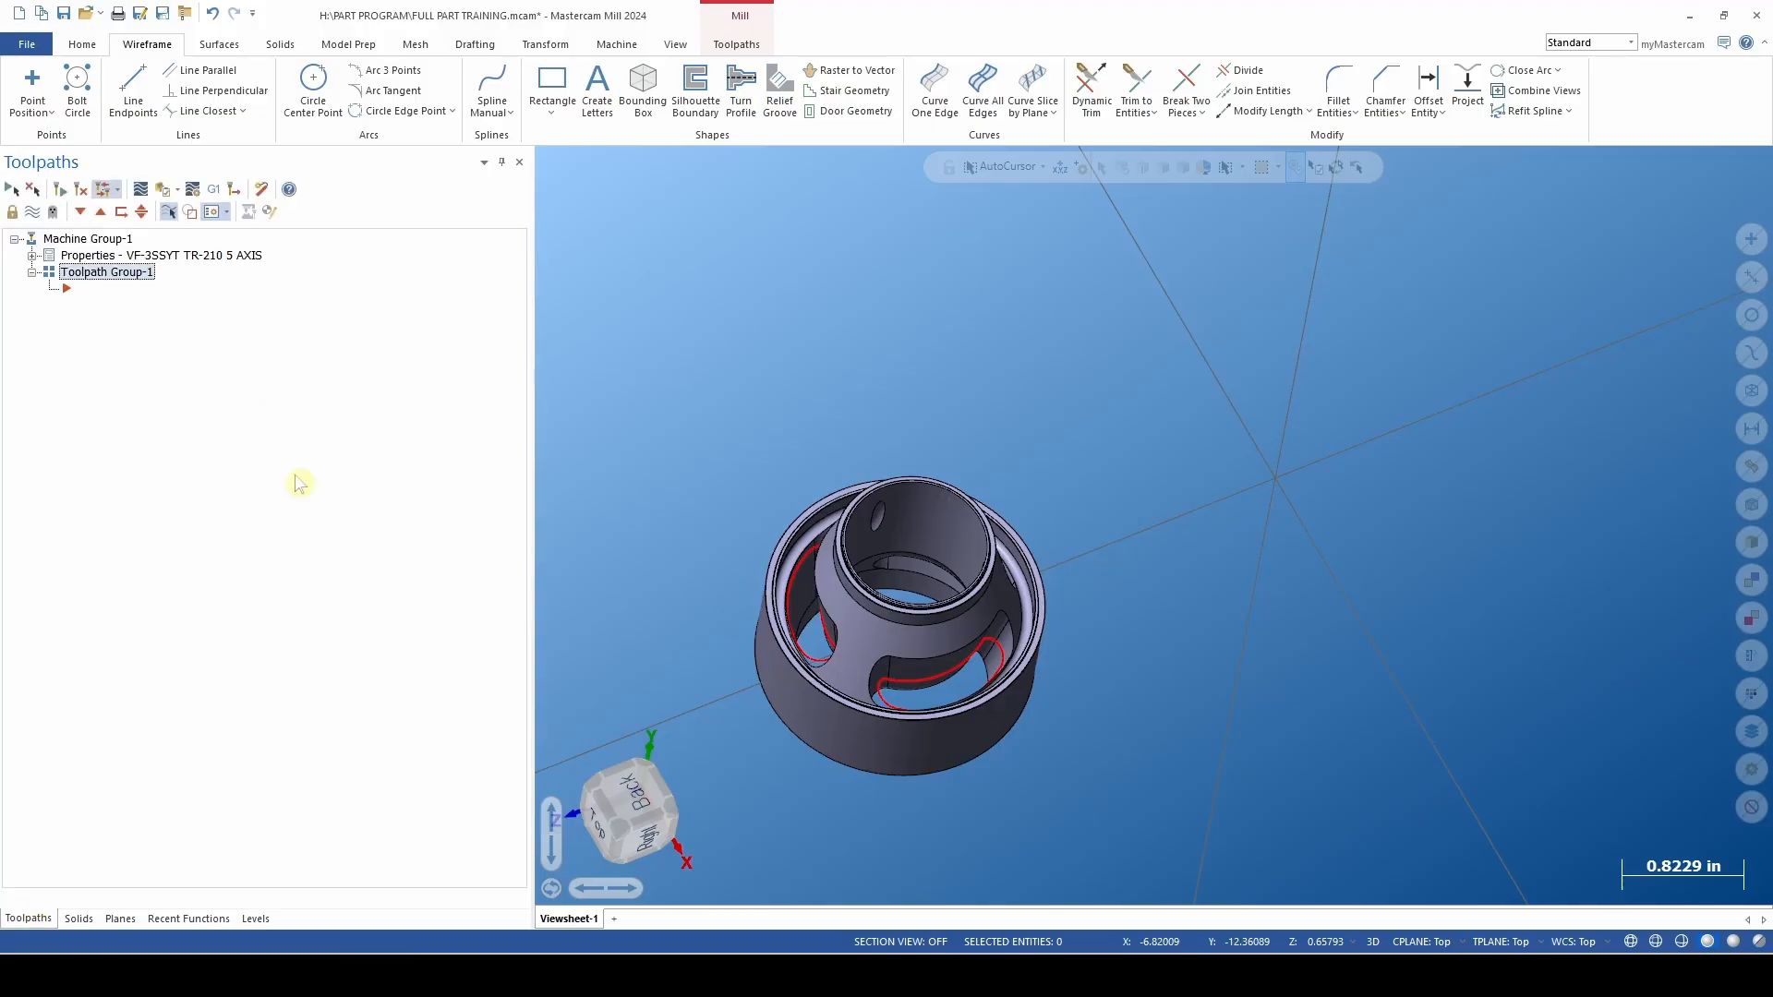
pyautogui.scroll(-2, 878, 444)
pyautogui.scroll(2, 660, 620)
pyautogui.moveTo(660, 619); pyautogui.dragTo(709, 395, button='middle')
pyautogui.rightClick(709, 395)
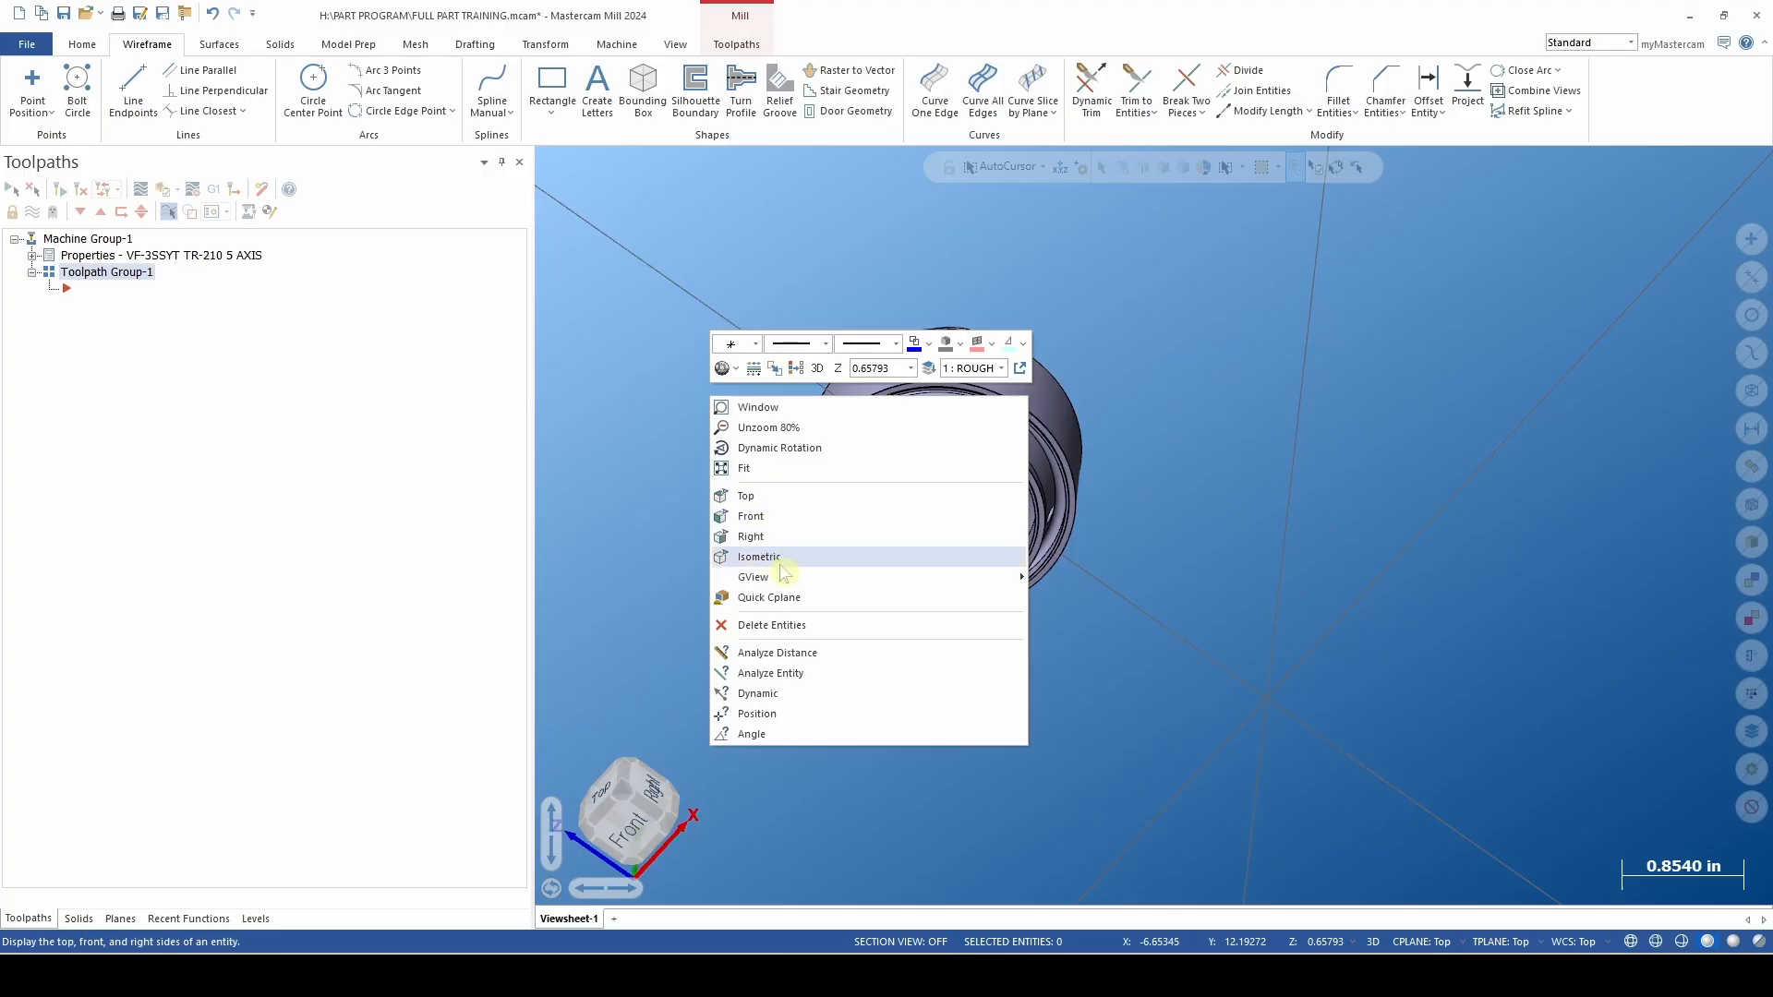
pyautogui.moveTo(784, 577)
pyautogui.moveTo(1092, 577)
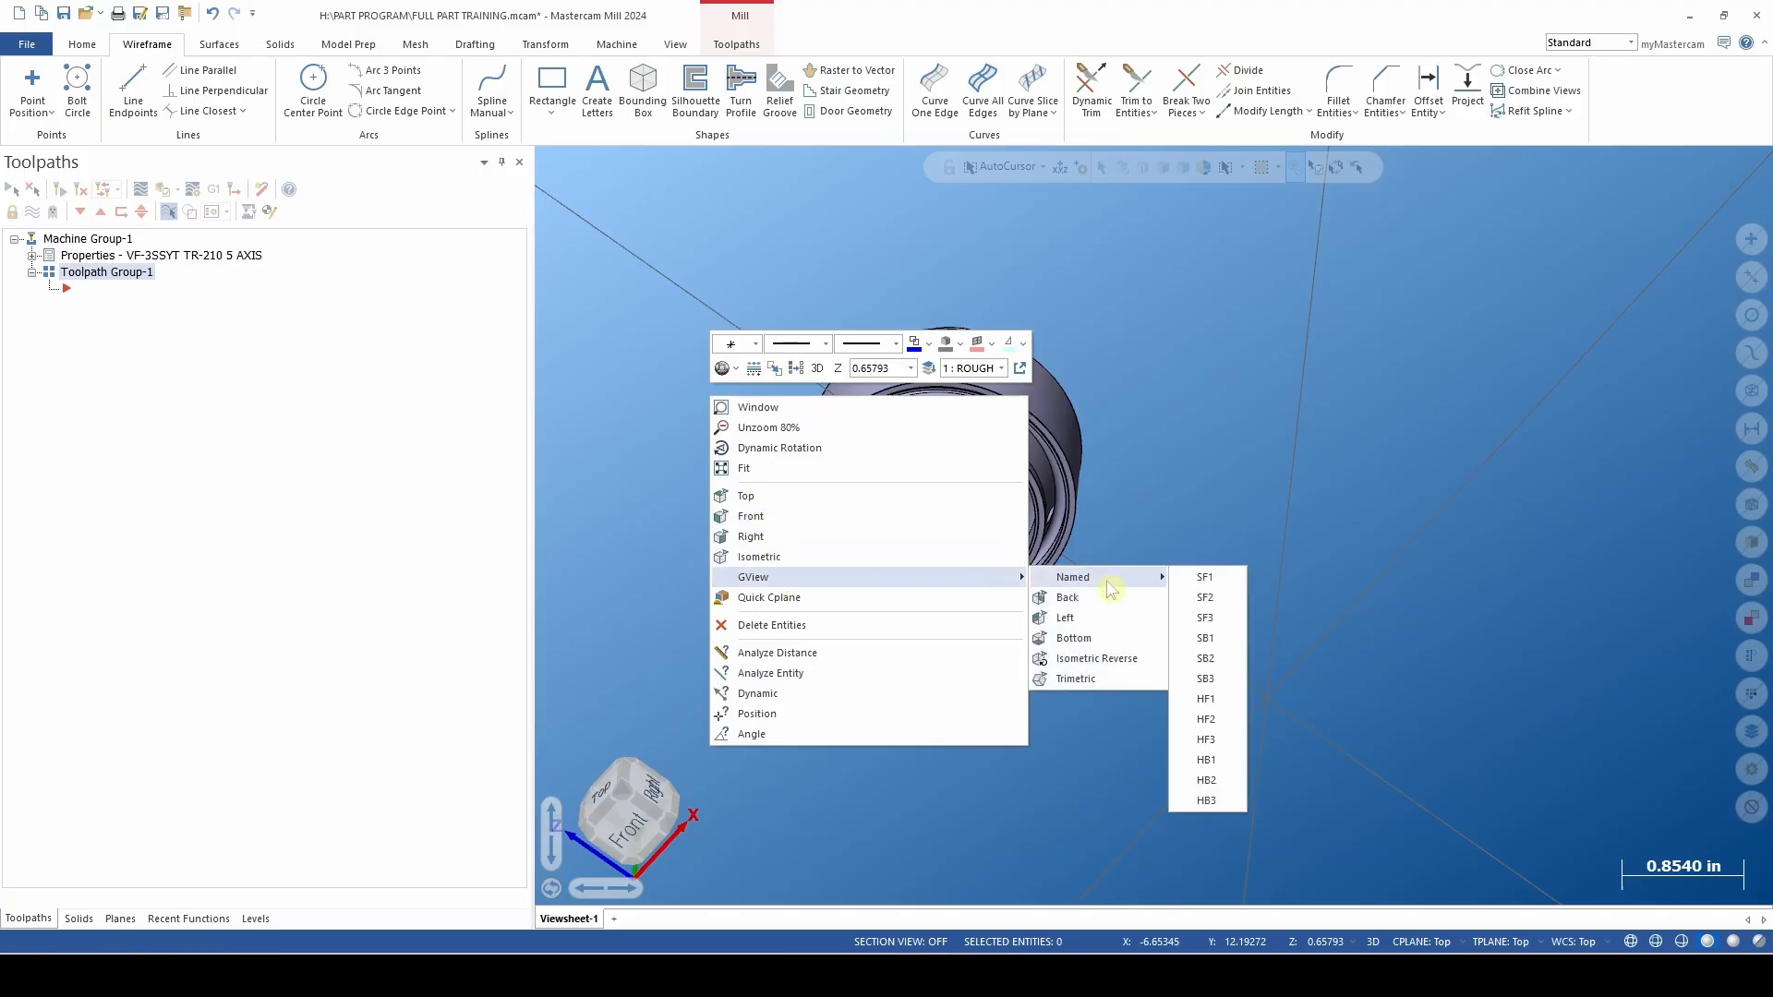
pyautogui.click(1201, 579)
pyautogui.scroll(2, 816, 593)
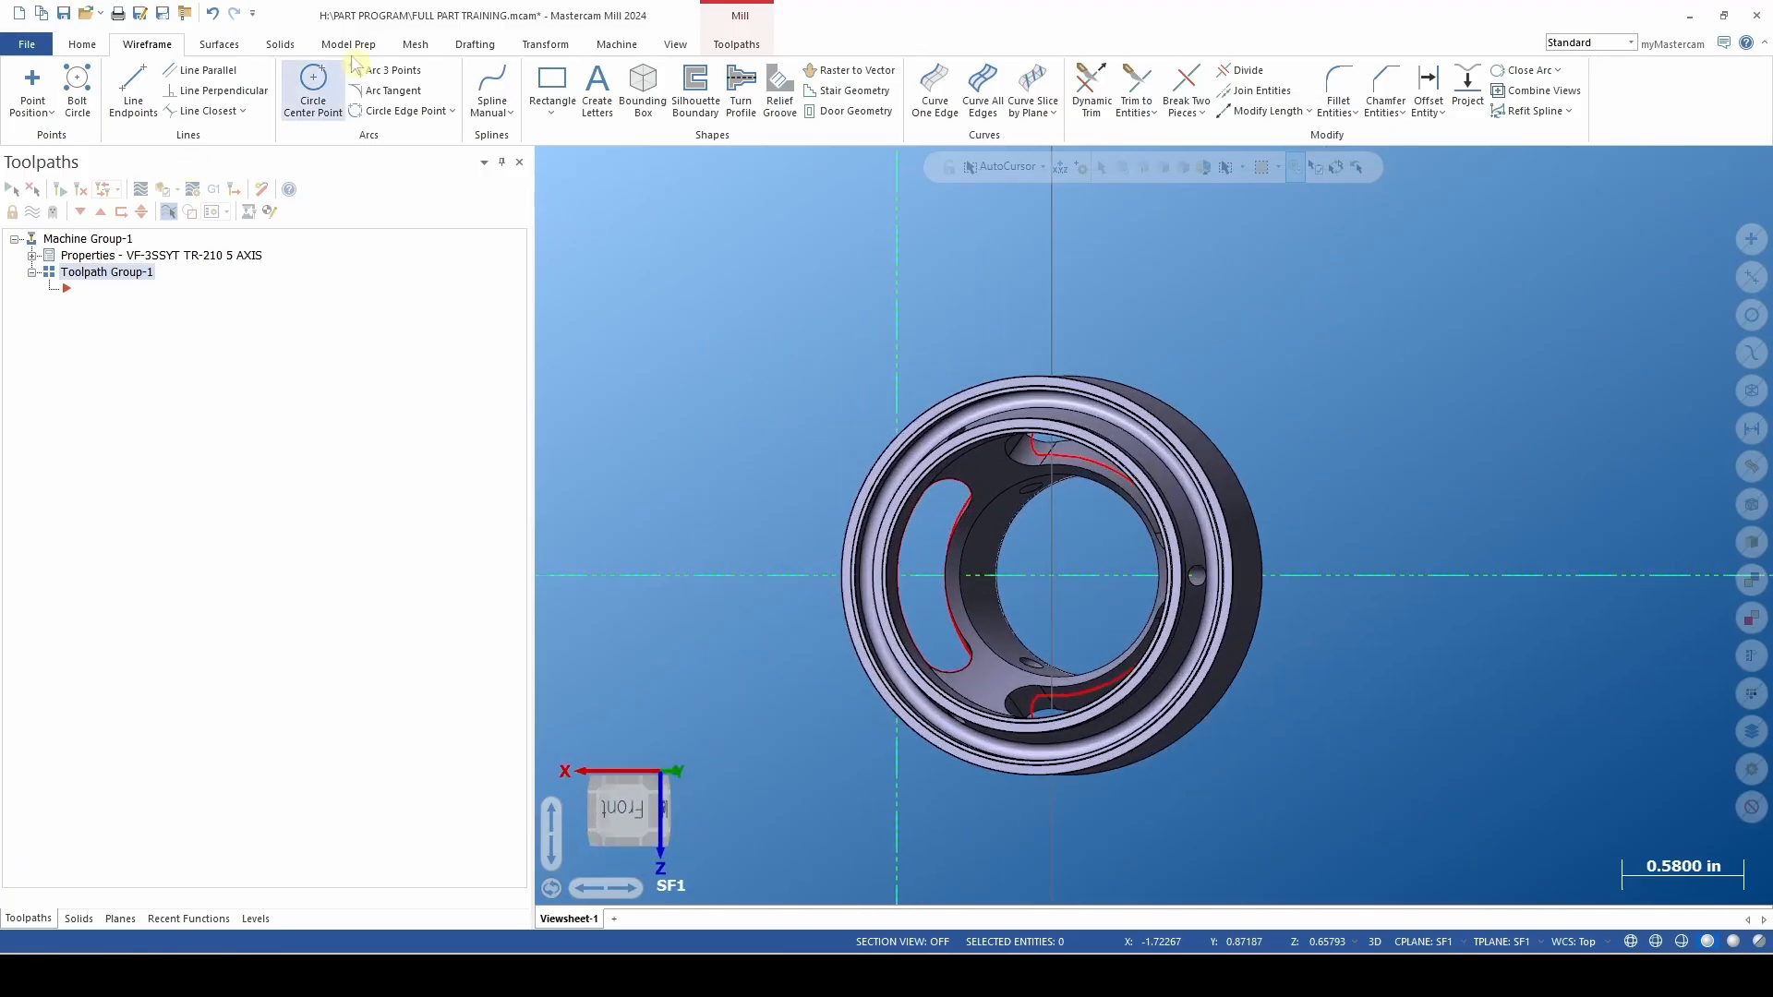
# Start a 2D Contour toolpath and chain the closed outline of the slot facing the SF1 view.
pyautogui.click(726, 46)
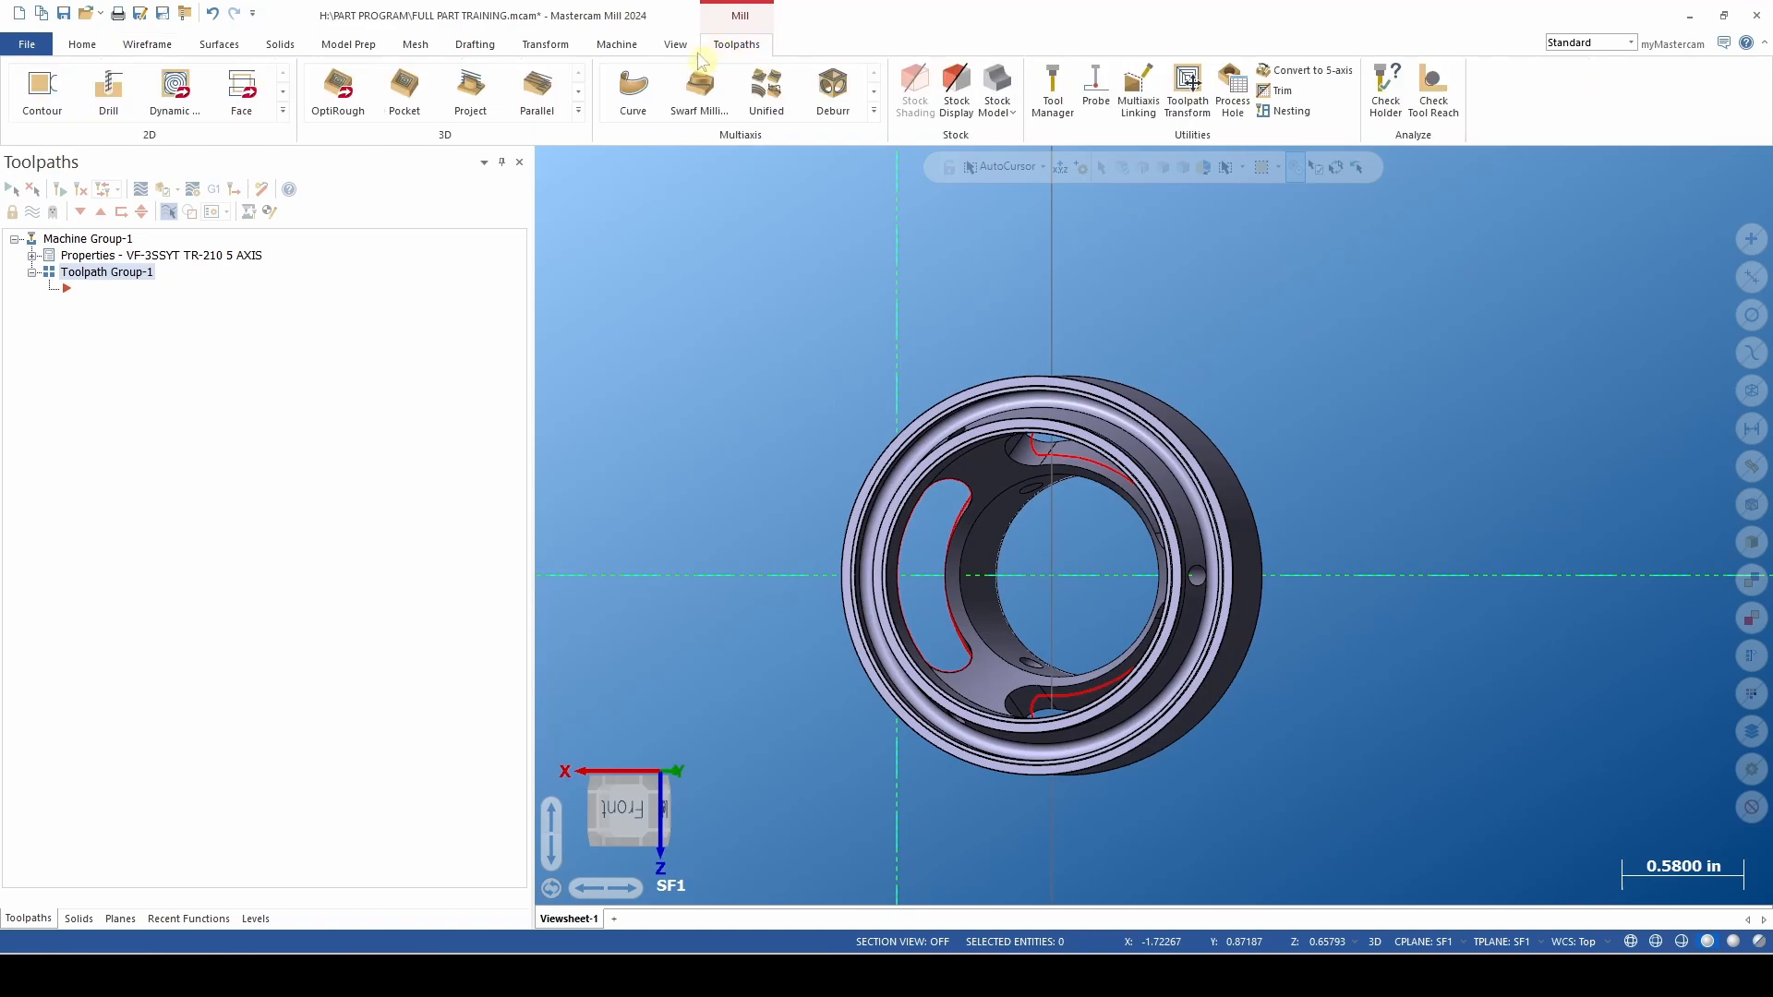
pyautogui.click(42, 87)
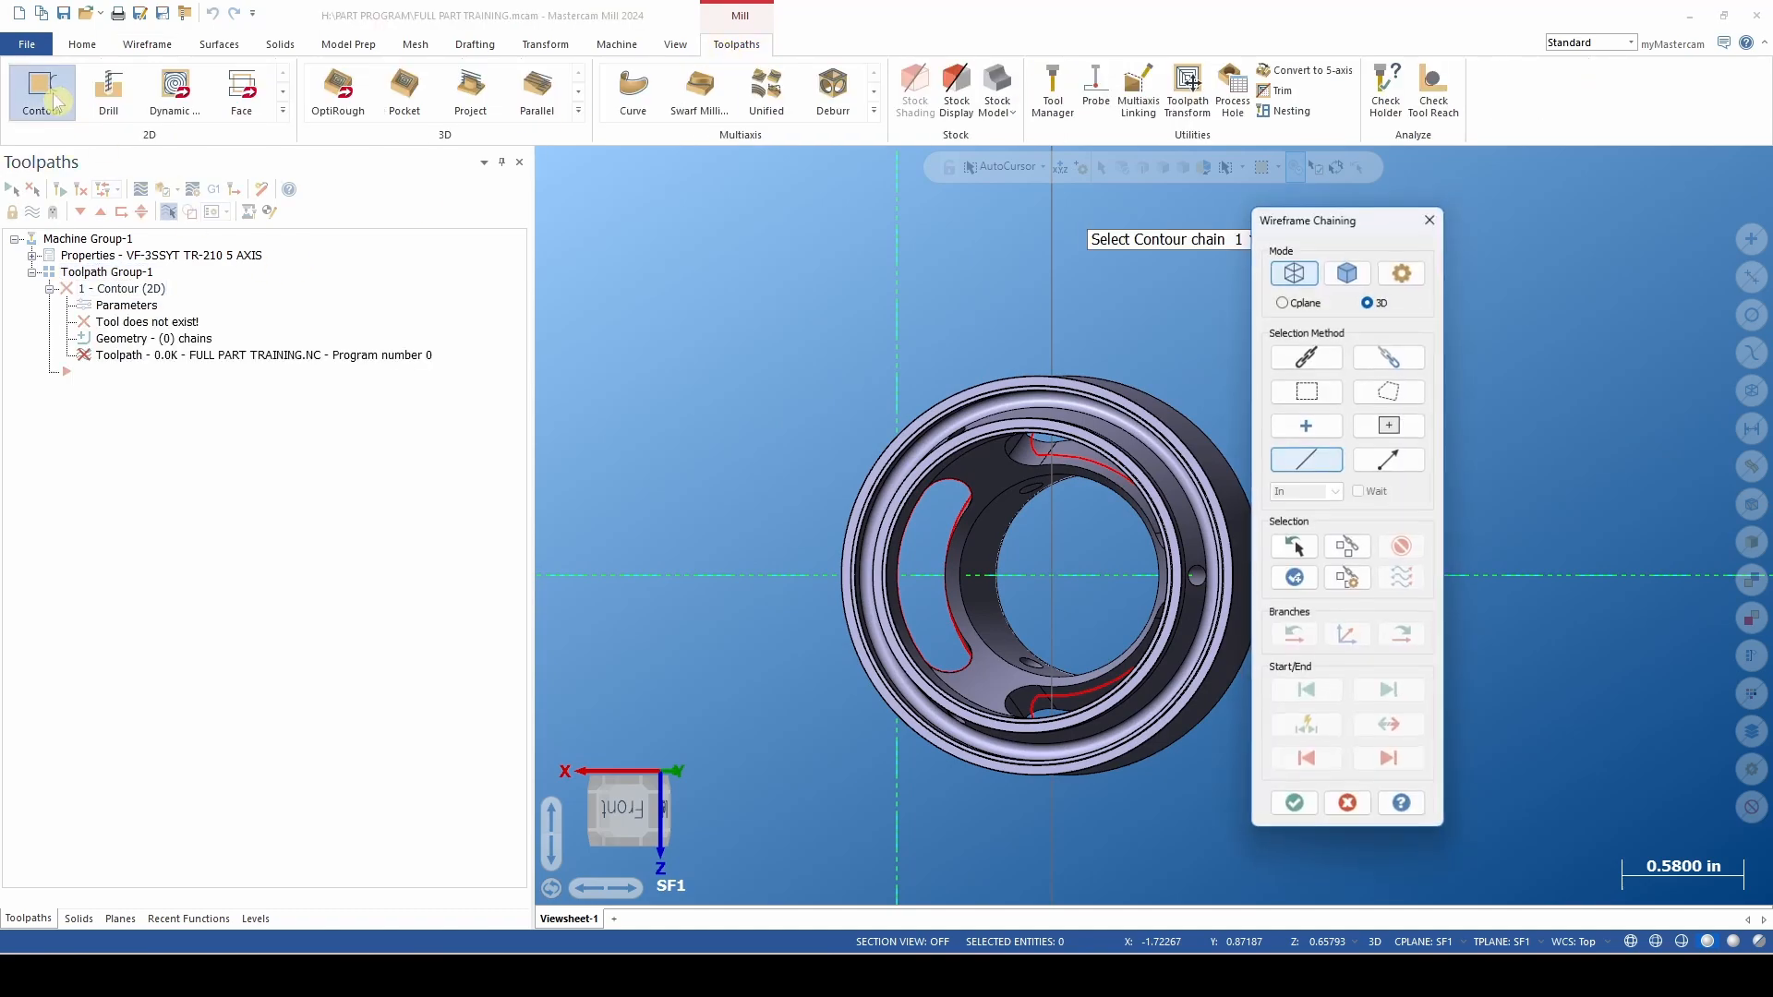
pyautogui.click(1306, 355)
pyautogui.scroll(2, 1001, 605)
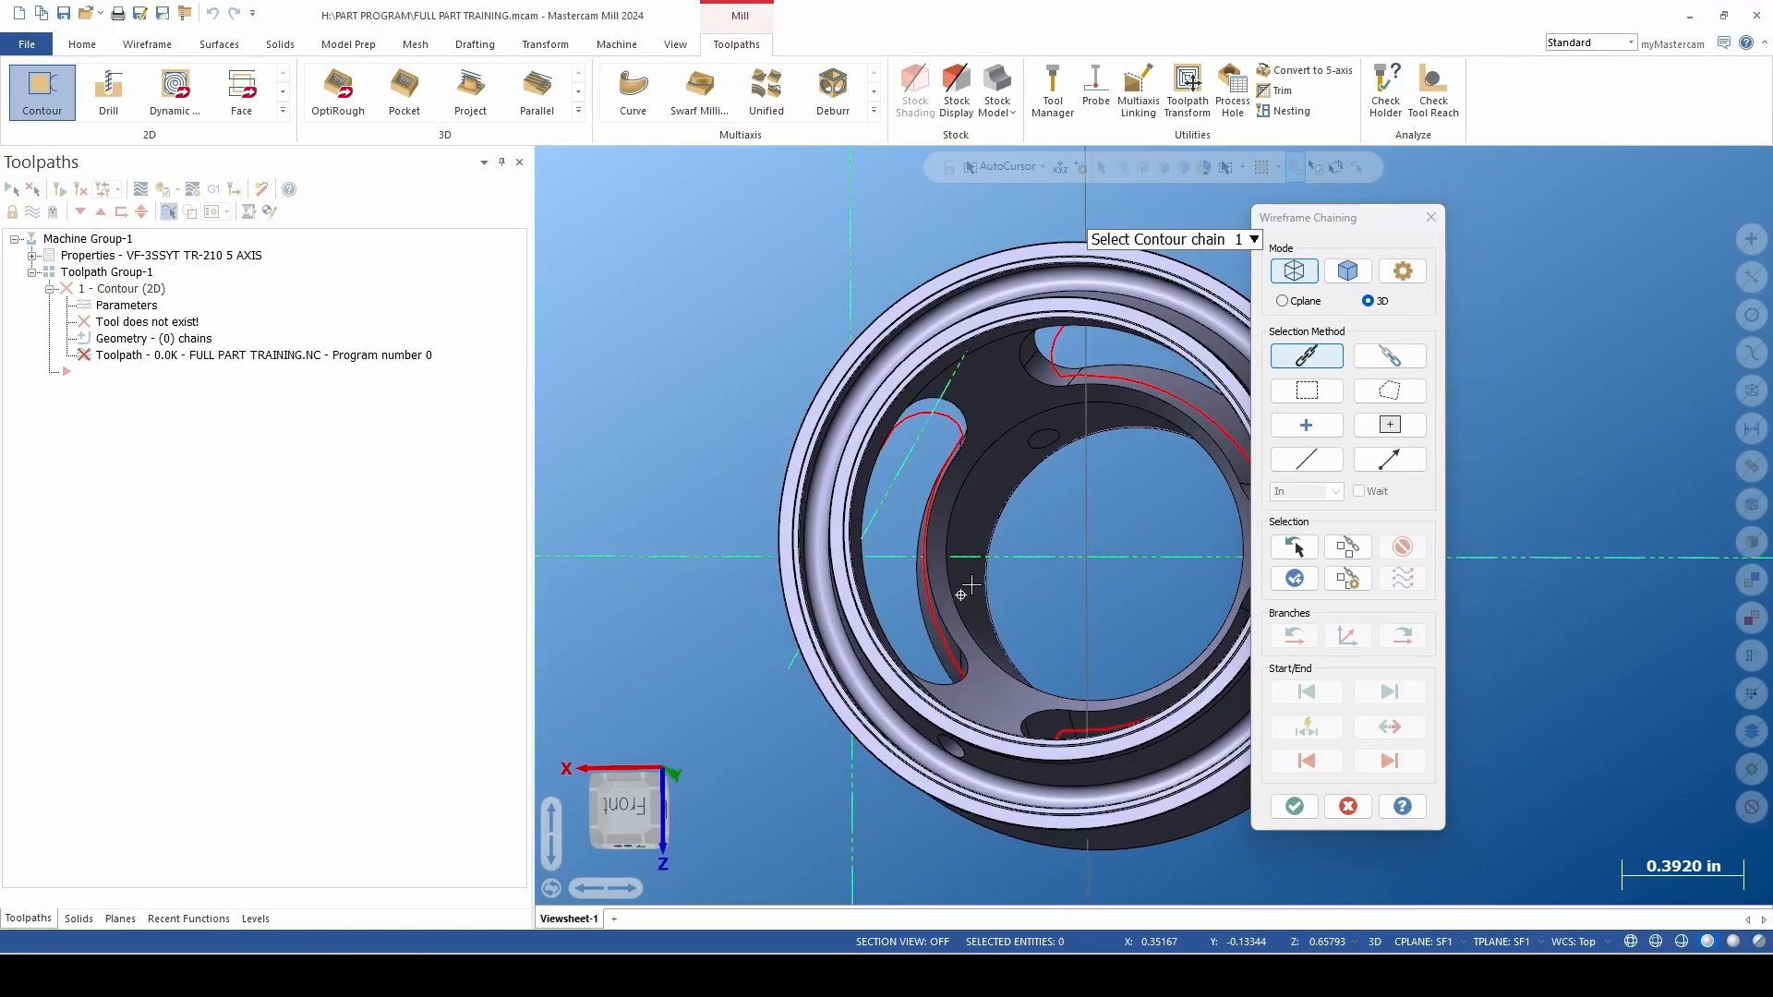
pyautogui.click(937, 650)
pyautogui.scroll(-2, 937, 649)
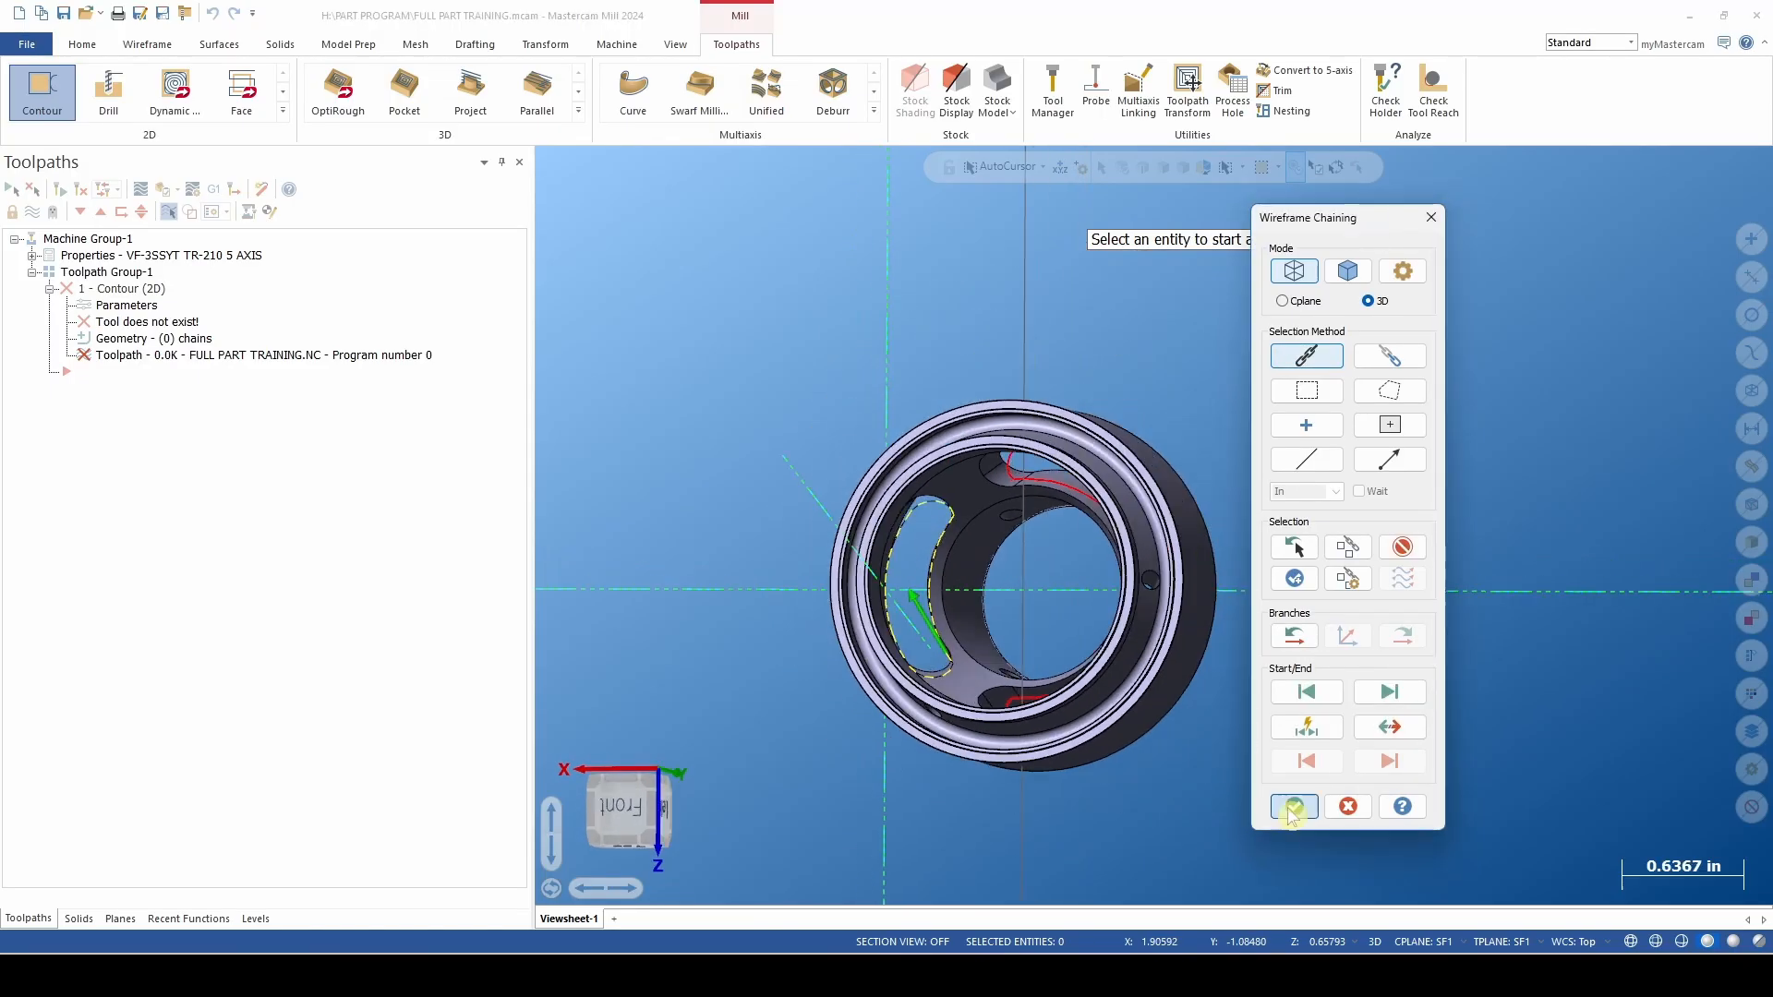
pyautogui.click(1293, 806)
# Assign the 3/16 5 FLT ENDMILL from the tool library to the contour toolpath.
pyautogui.click(734, 135)
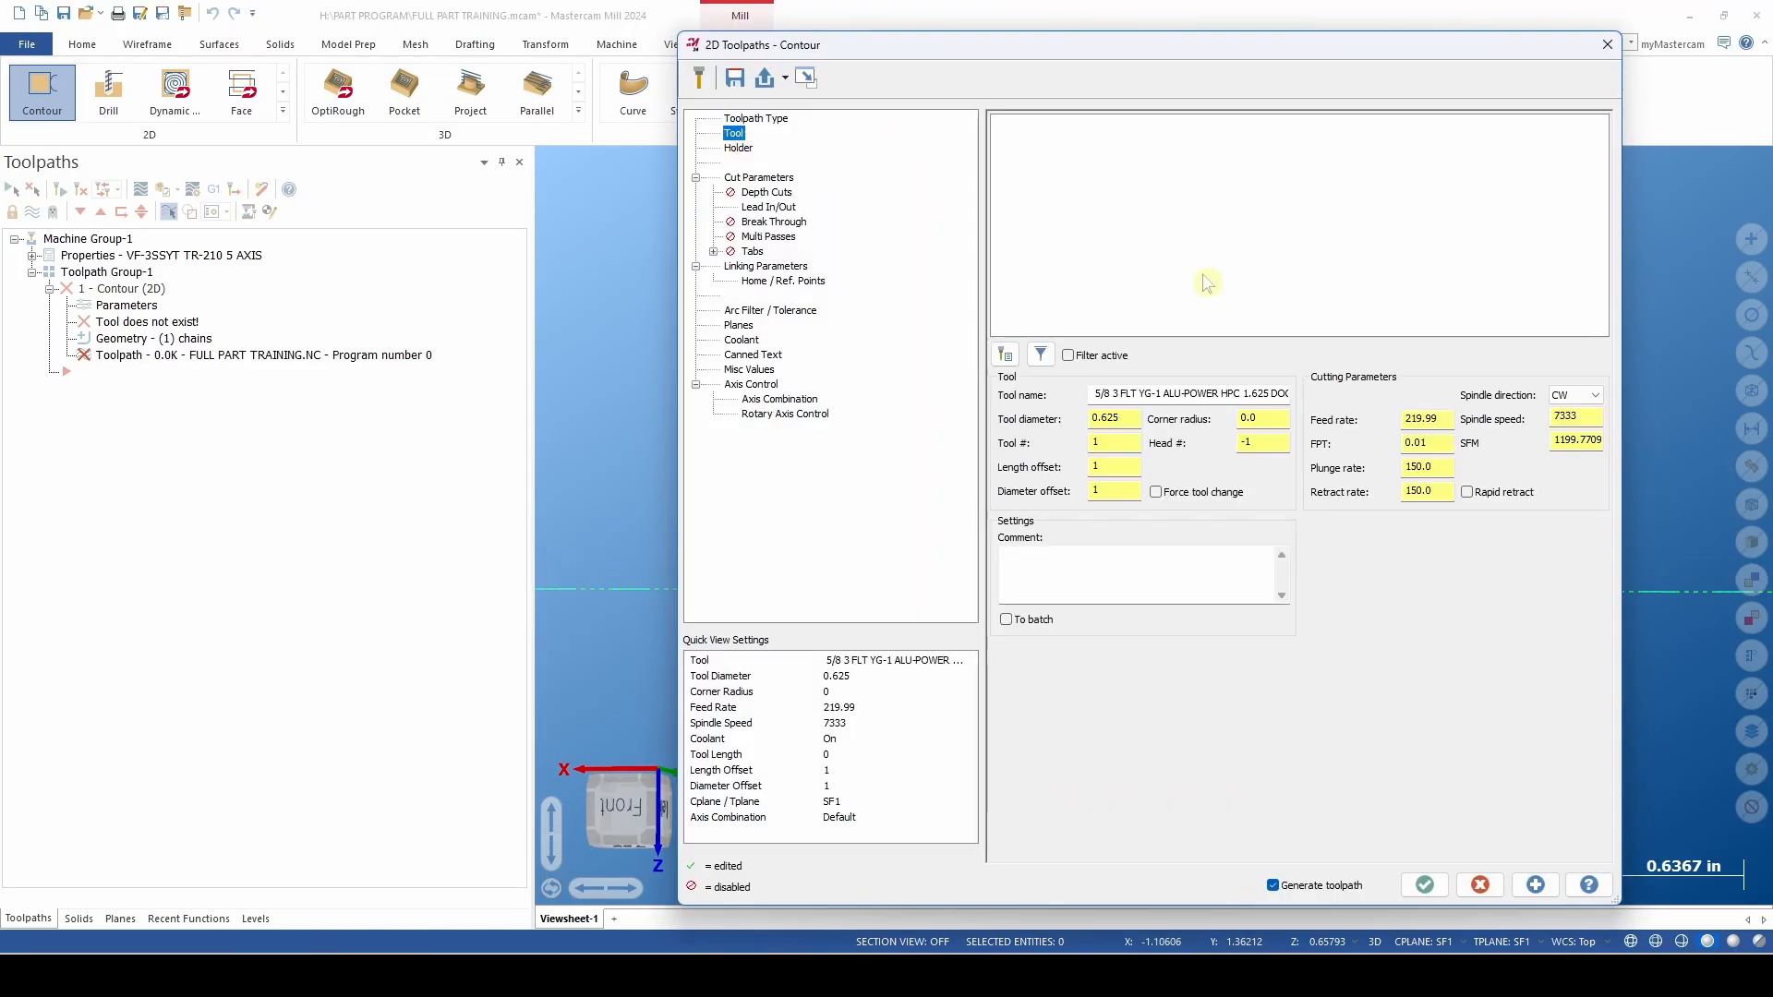
pyautogui.click(1005, 355)
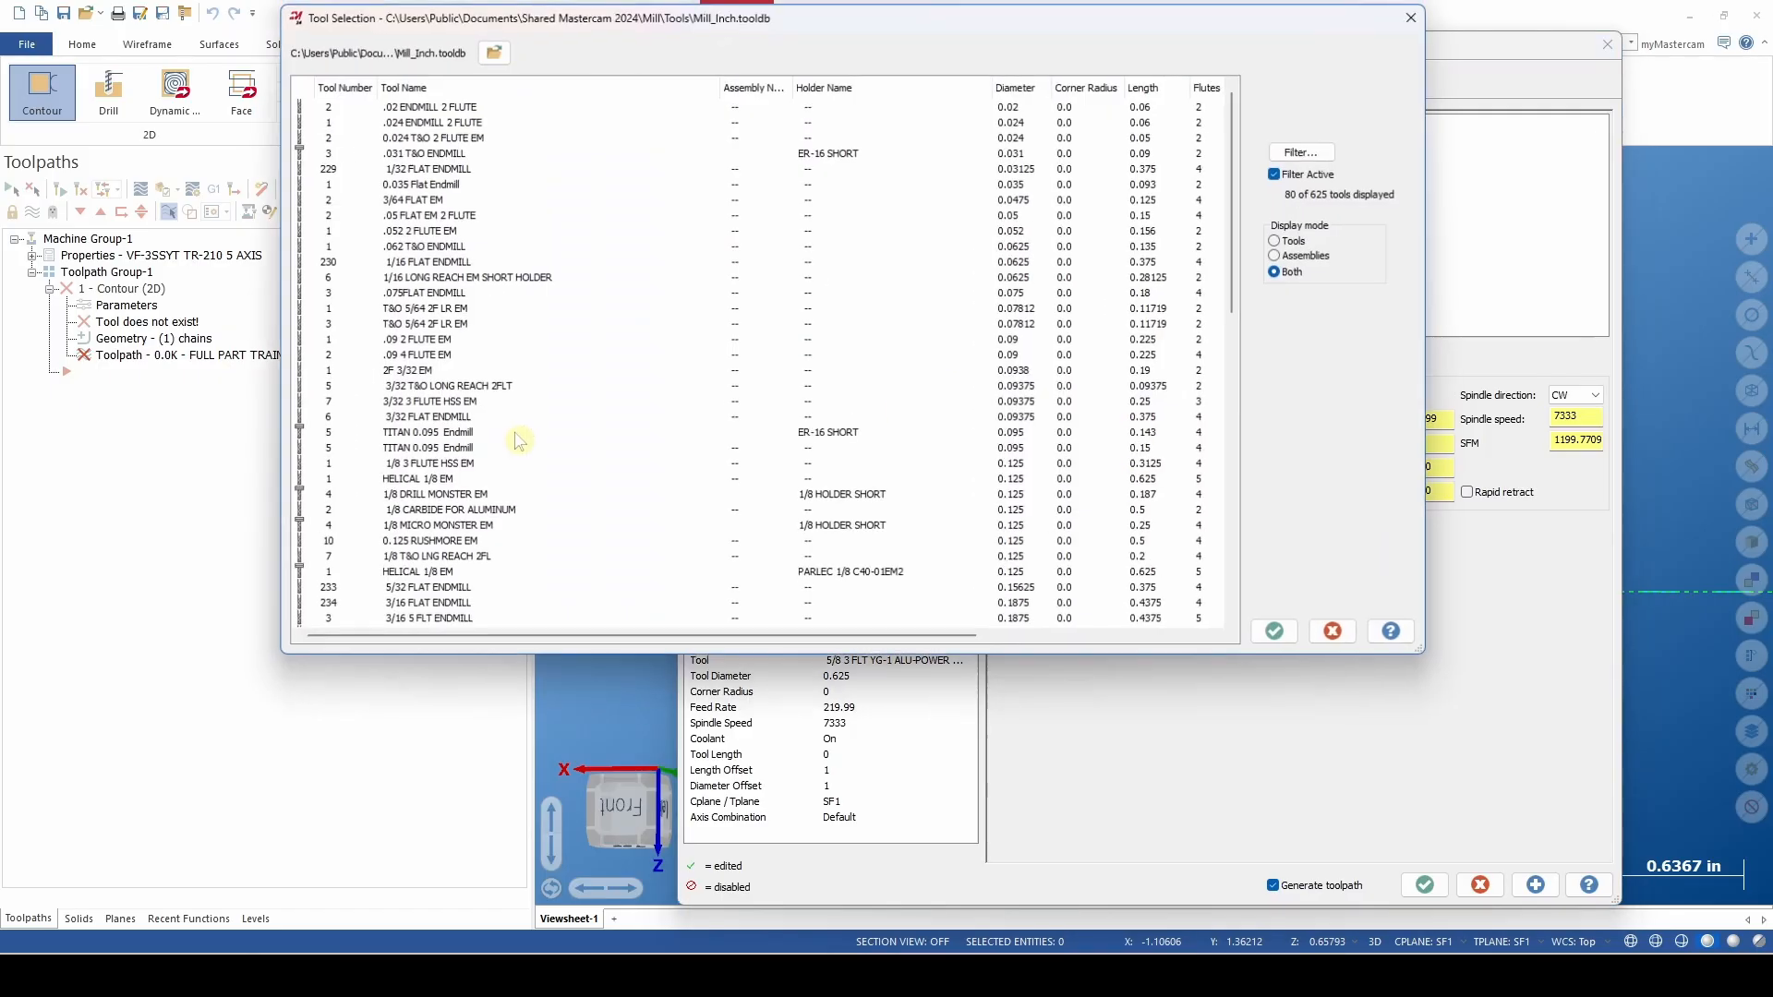
pyautogui.scroll(-4, 540, 305)
pyautogui.doubleClick(544, 433)
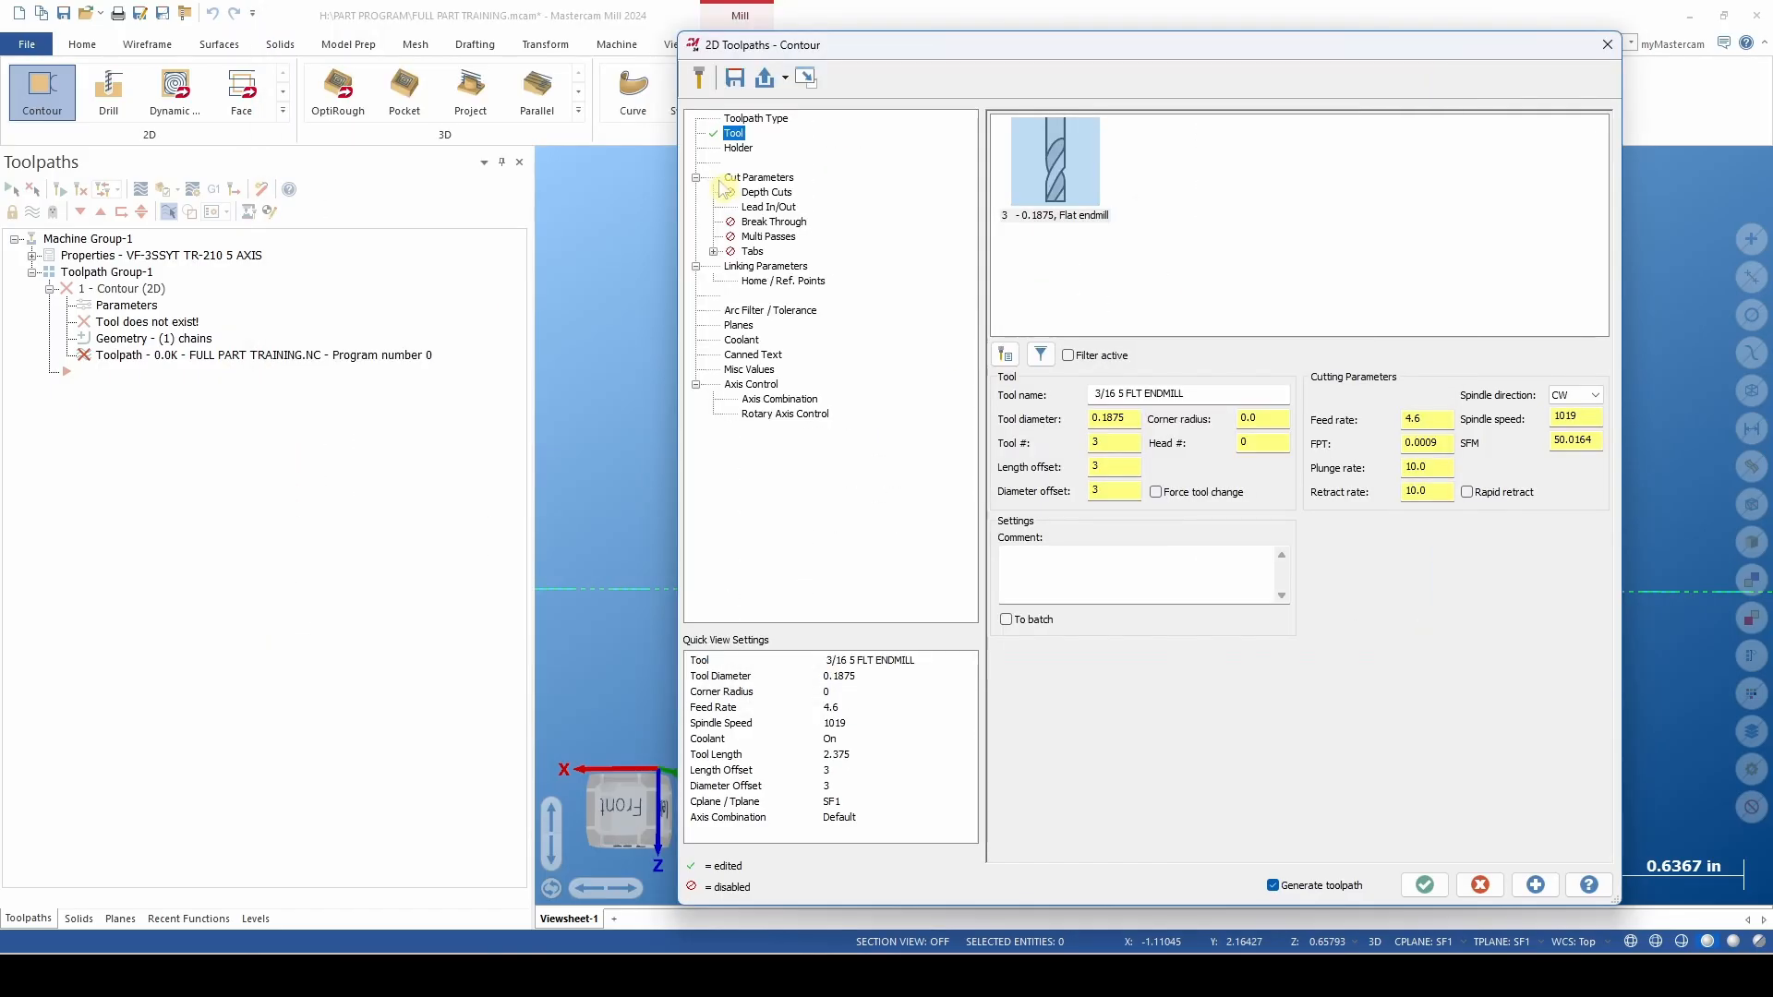
# Set the contour type to Ramp in the contour toolpath's cut parameters.
pyautogui.click(736, 177)
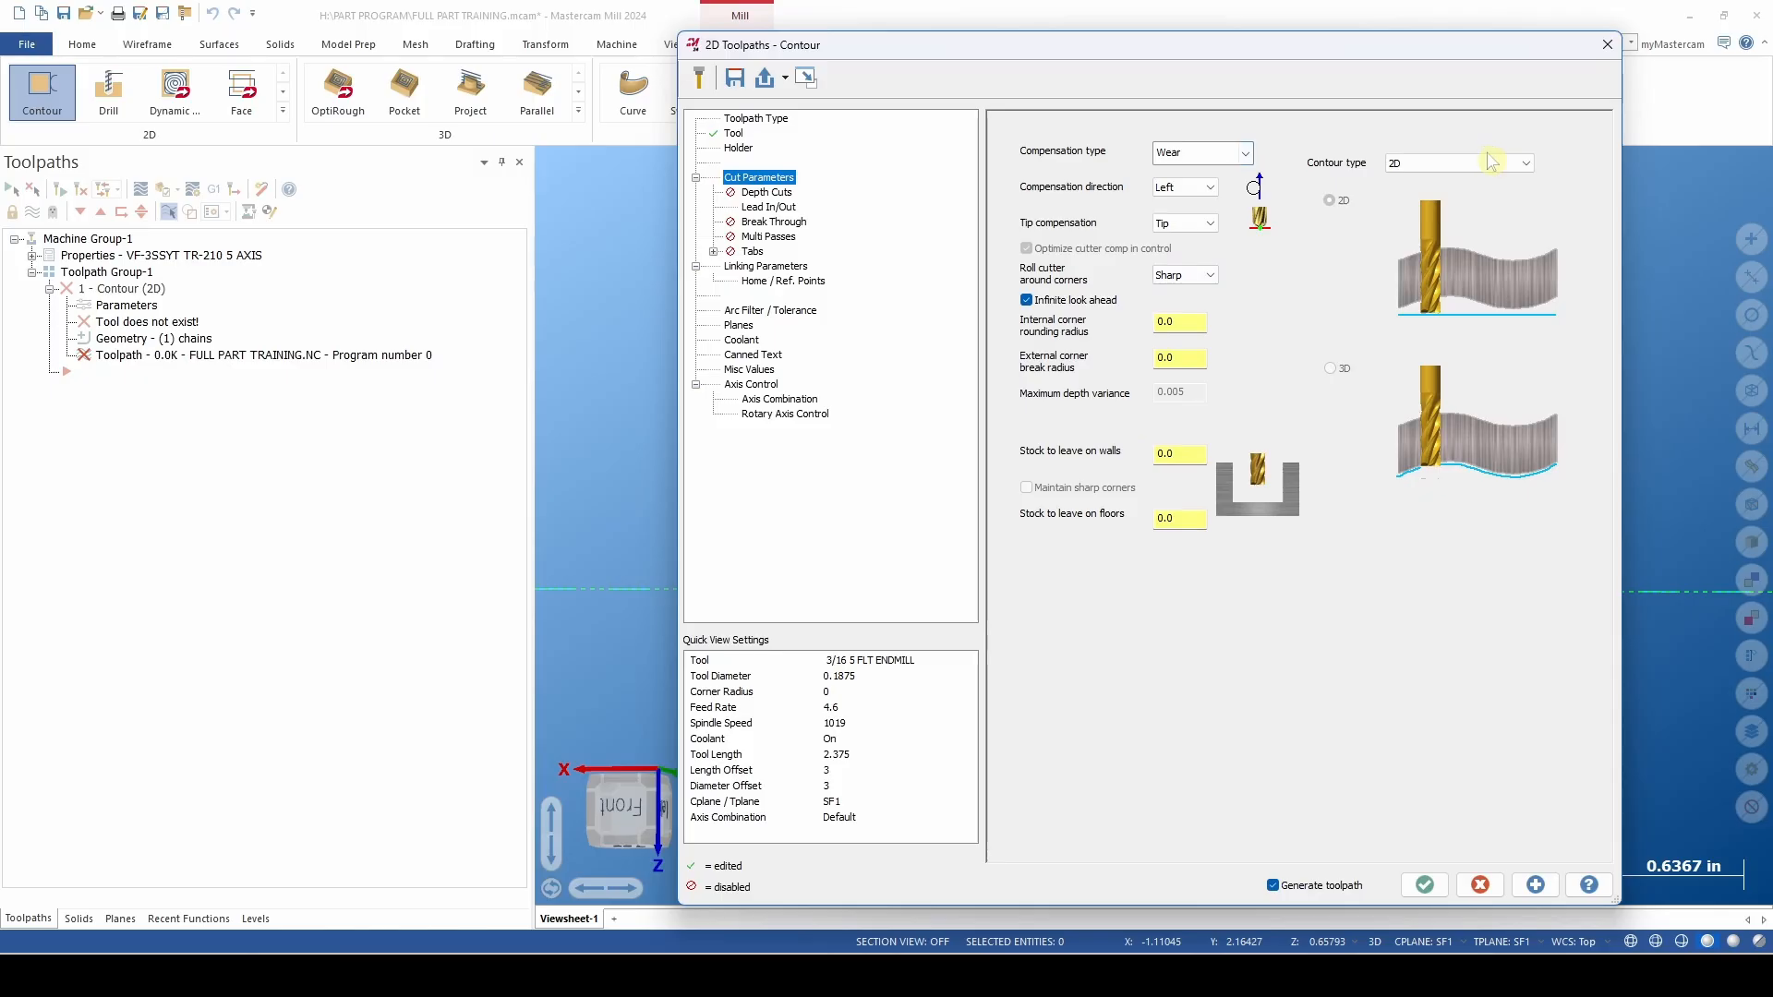
pyautogui.click(1488, 162)
pyautogui.click(1476, 215)
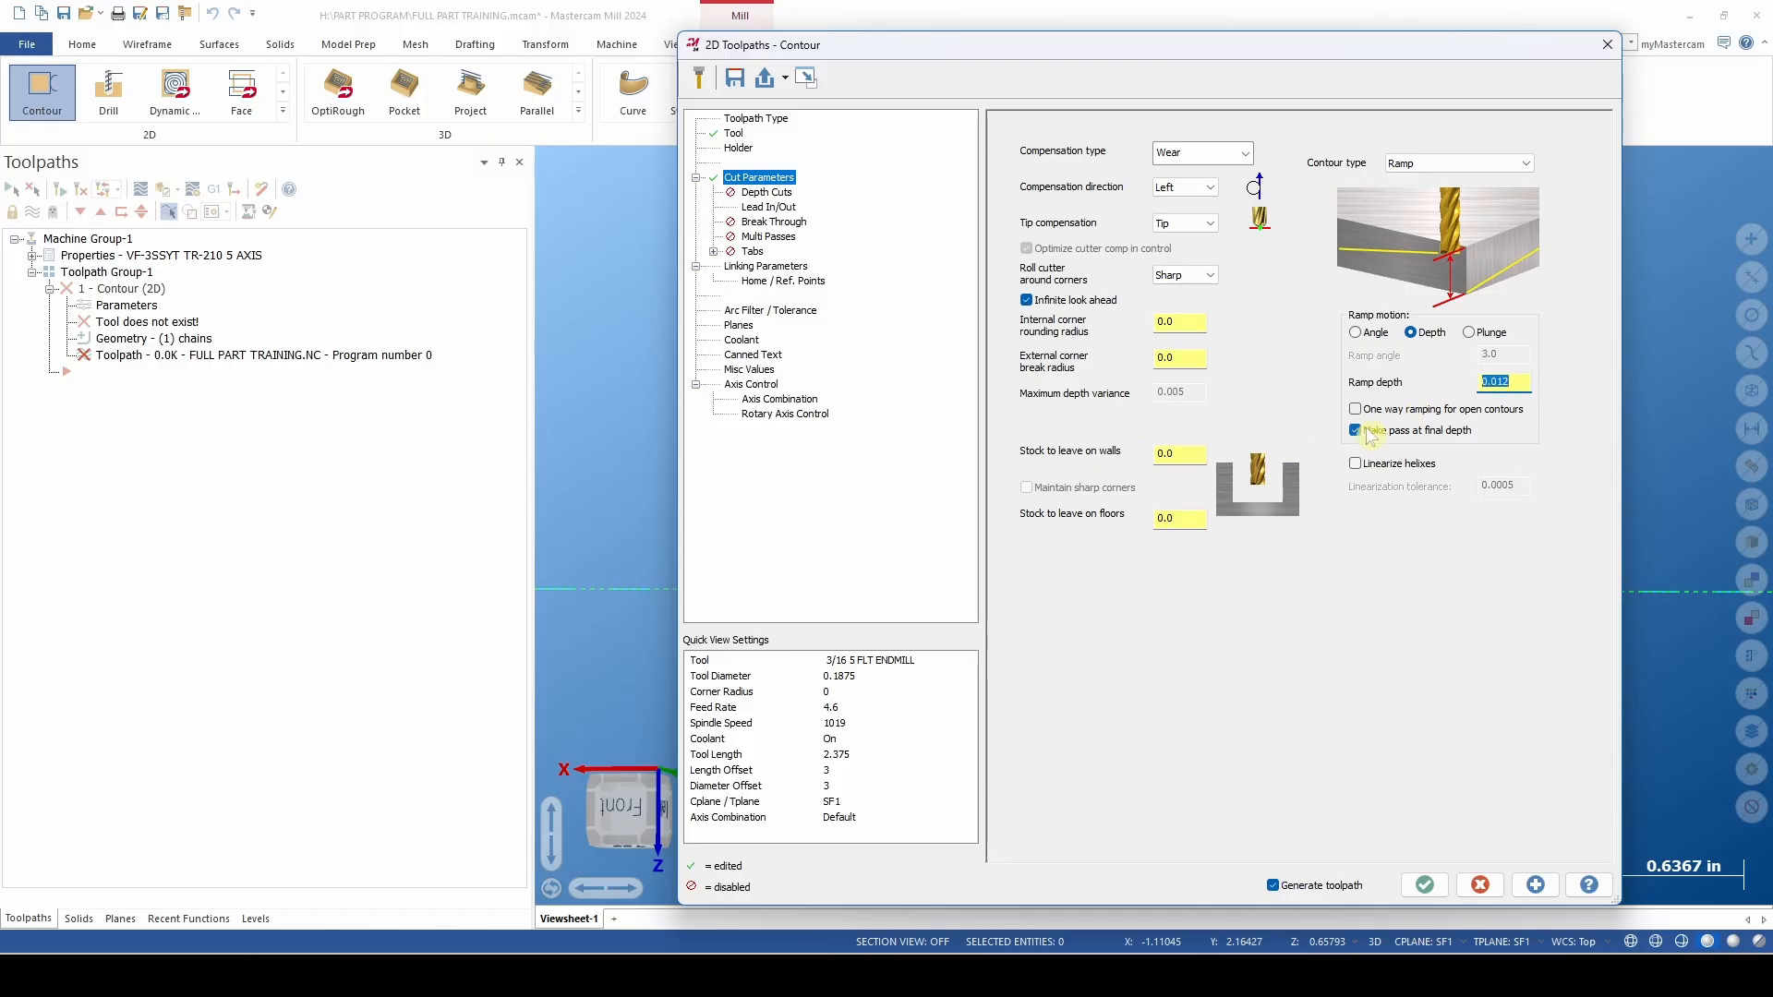
# Leave 0.008 stock on the contour's walls and set the lead-in line length and arc radius to 5%.
pyautogui.click(1154, 456)
pyautogui.write('.008')
pyautogui.click(767, 192)
pyautogui.click(769, 206)
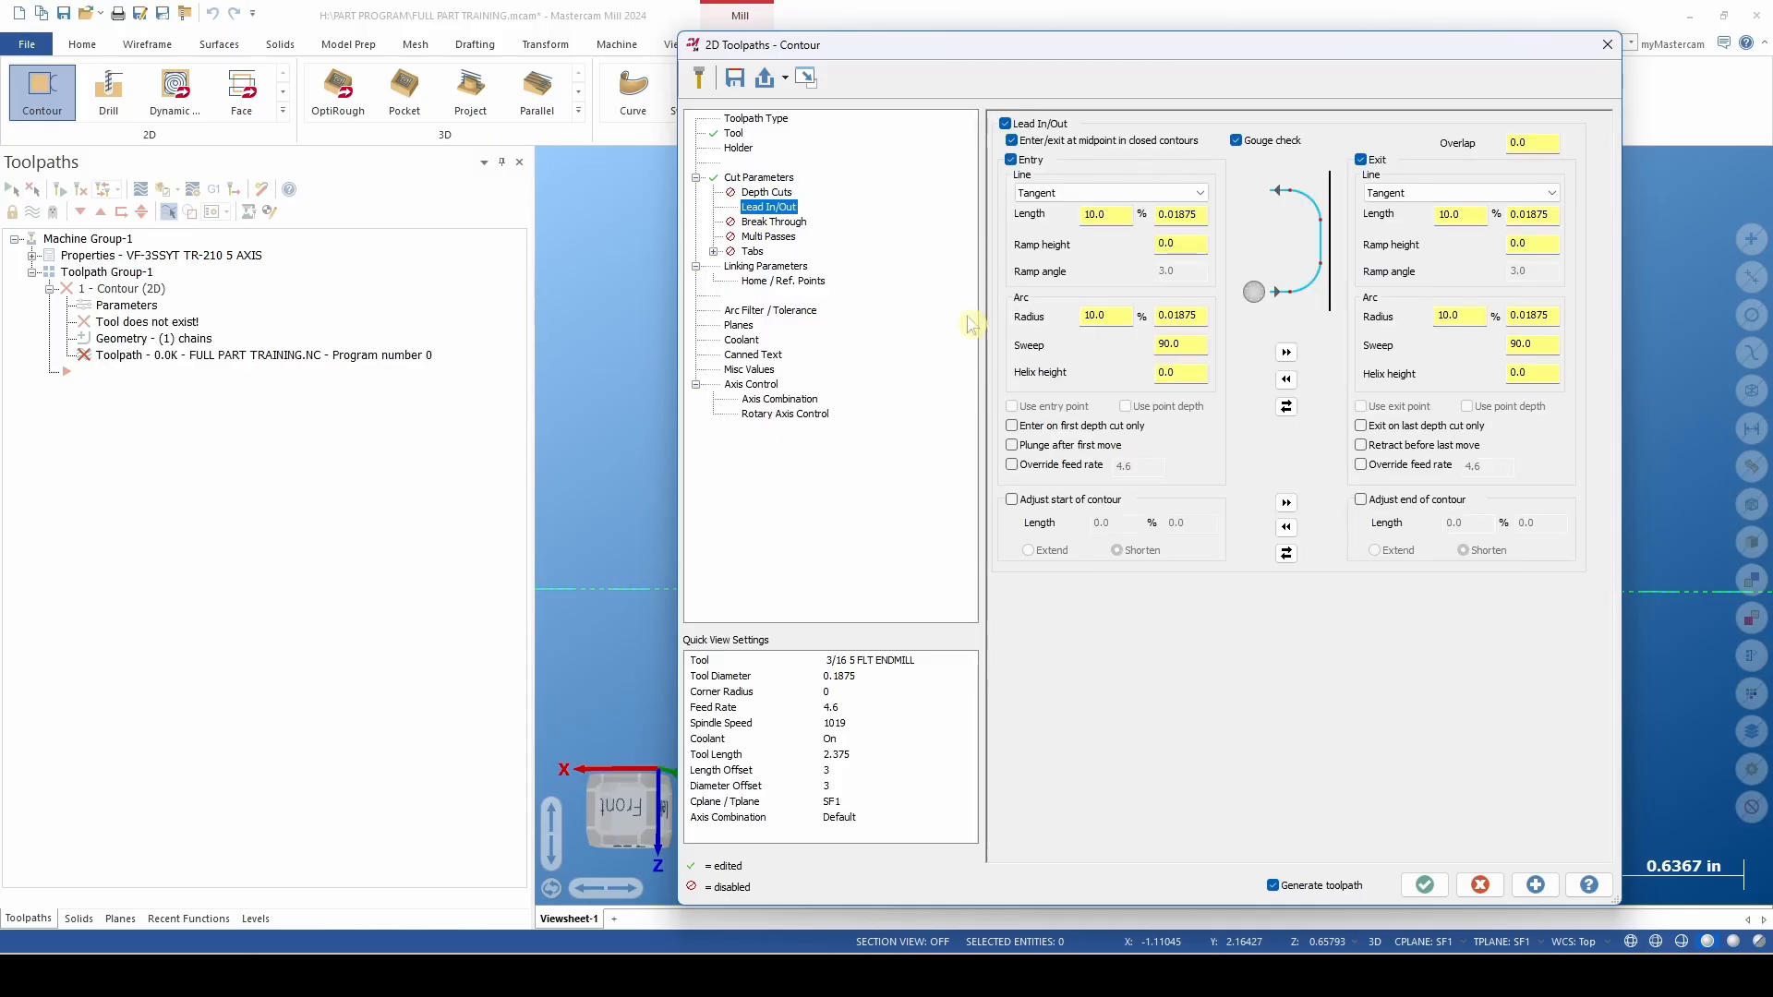
pyautogui.moveTo(1115, 215); pyautogui.dragTo(1050, 230)
pyautogui.write('5')
pyautogui.moveTo(1115, 315); pyautogui.dragTo(1041, 318)
pyautogui.write('5')
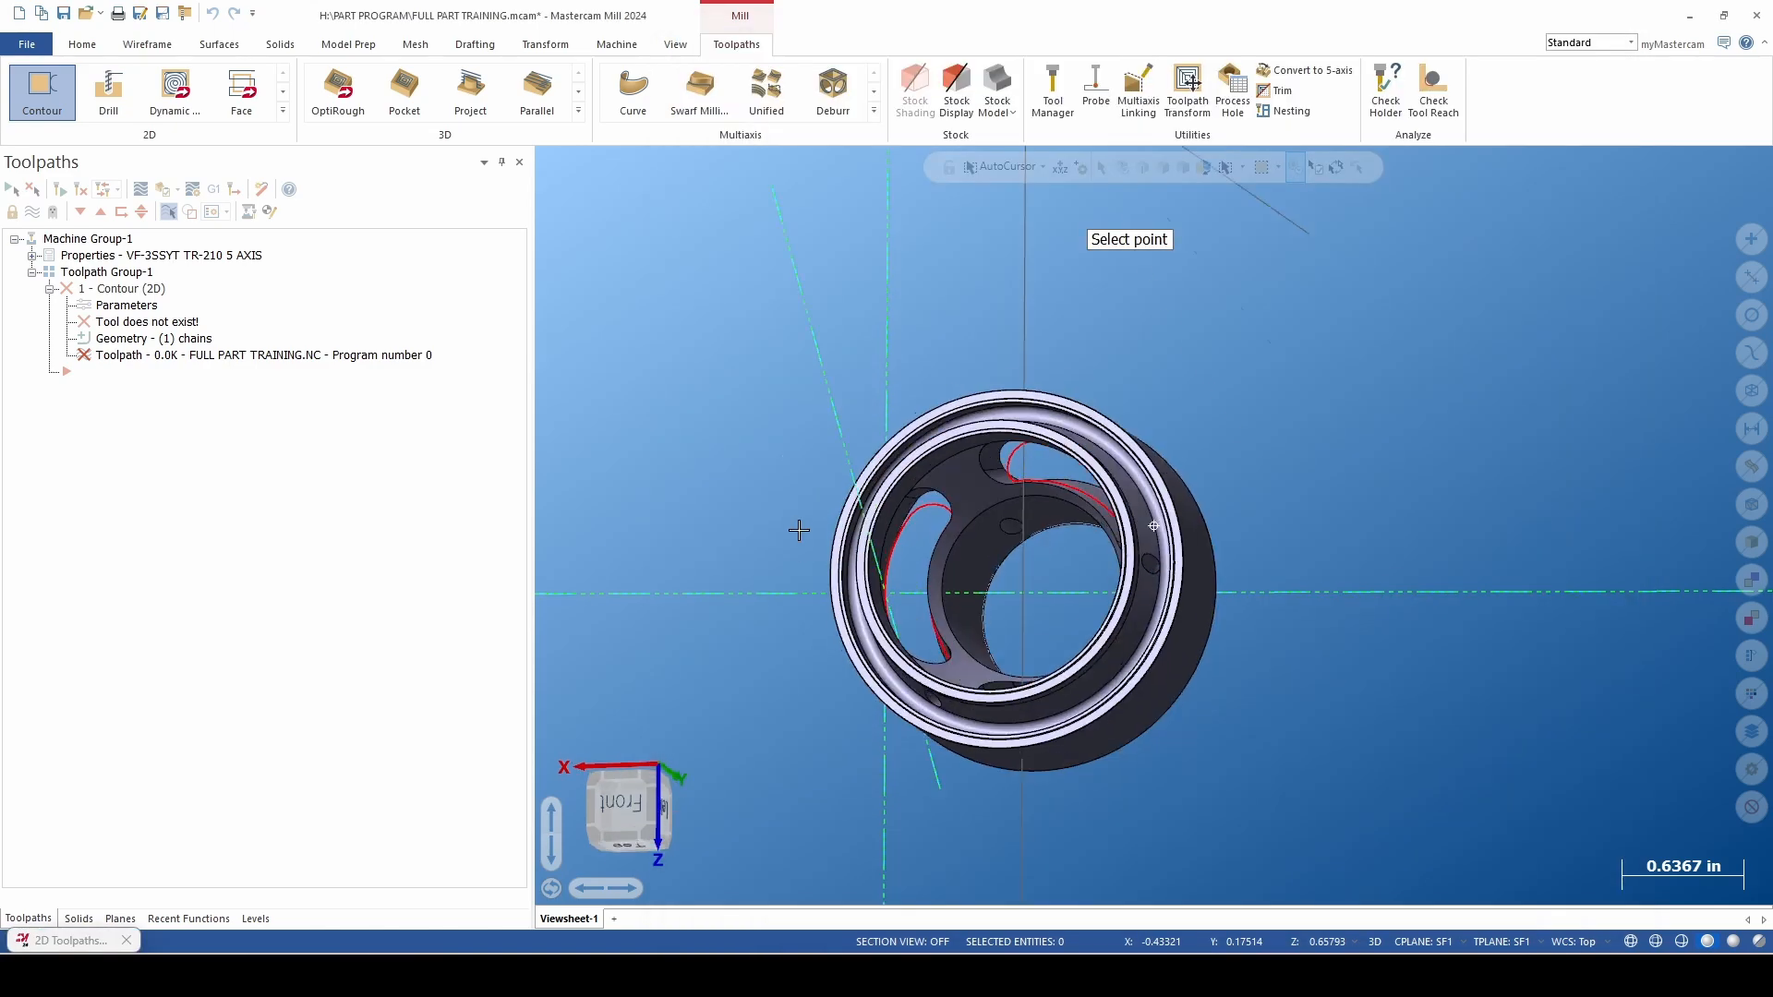
# Set the contour's linking parameters with a picked top of stock and an incremental depth of 0.0, and generate the toolpath.
pyautogui.moveTo(798, 529)
pyautogui.mouseDown(button='middle')
pyautogui.moveTo(775, 483)
pyautogui.moveTo(751, 486)
pyautogui.moveTo(779, 502)
pyautogui.mouseUp(button='middle')
pyautogui.click(853, 528)
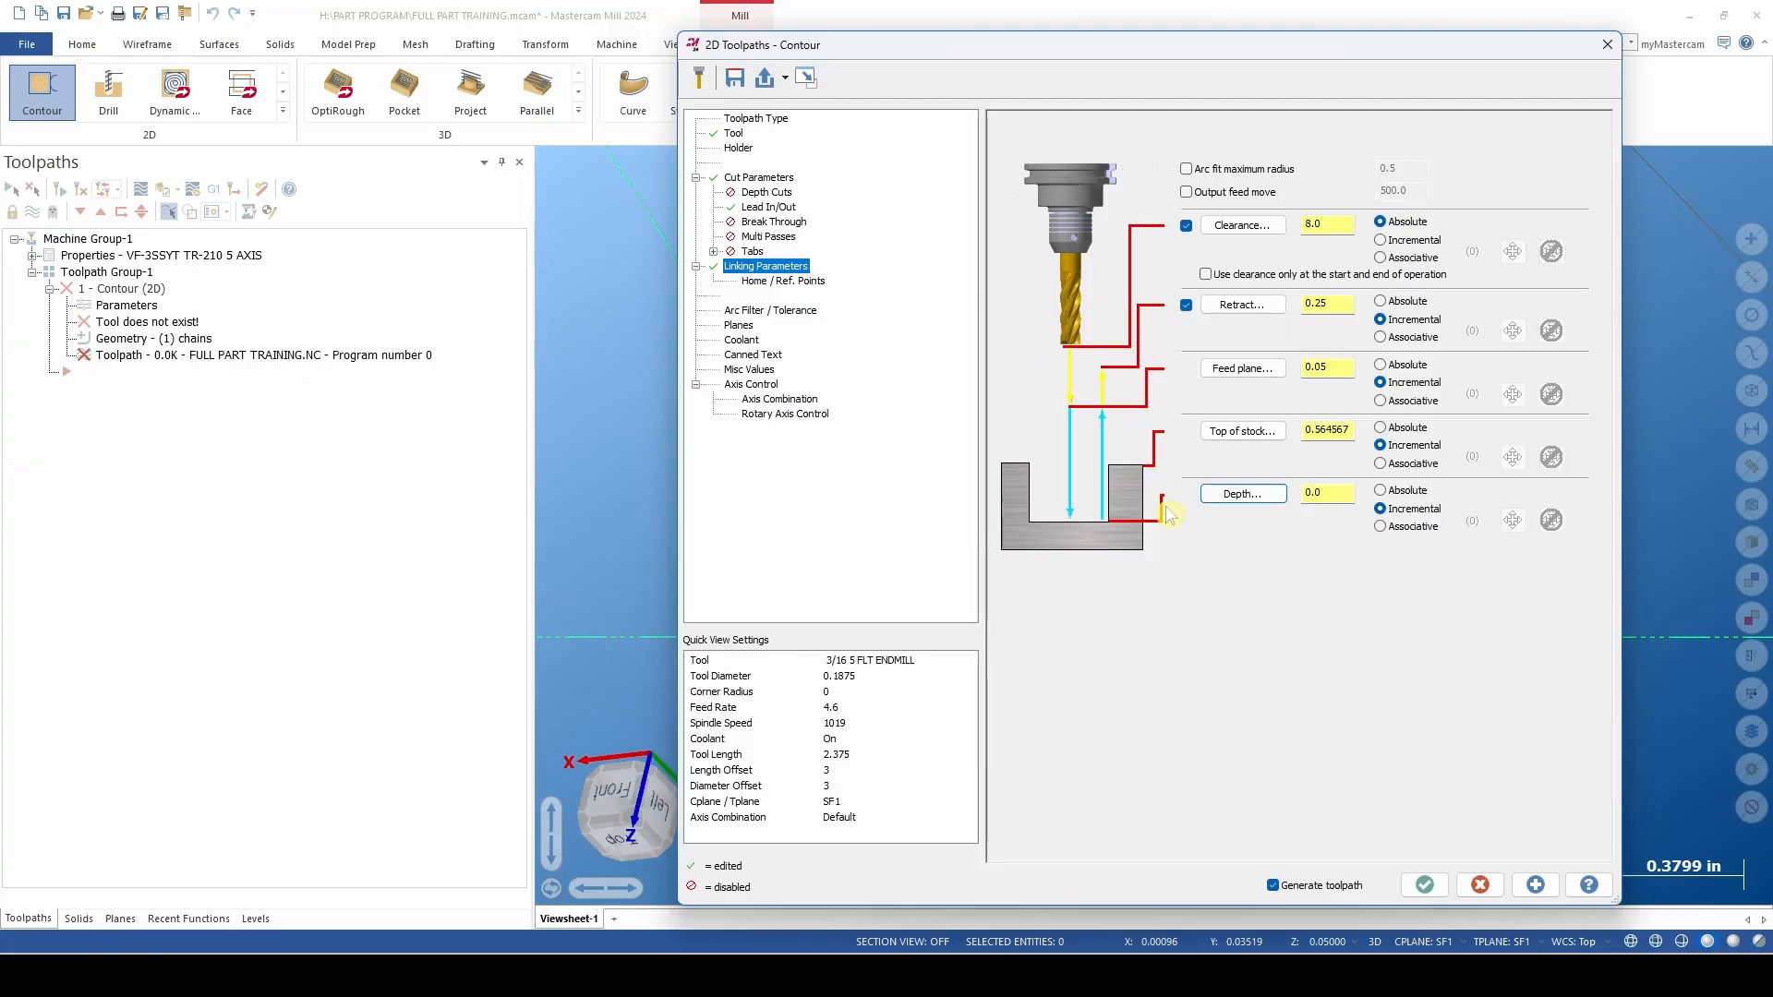
pyautogui.click(1424, 886)
# Set the contour's top of stock to absolute 0.639749 and its depth to absolute 0.12, and regenerate the toolpath.
pyautogui.moveTo(981, 591); pyautogui.dragTo(665, 702, button='middle')
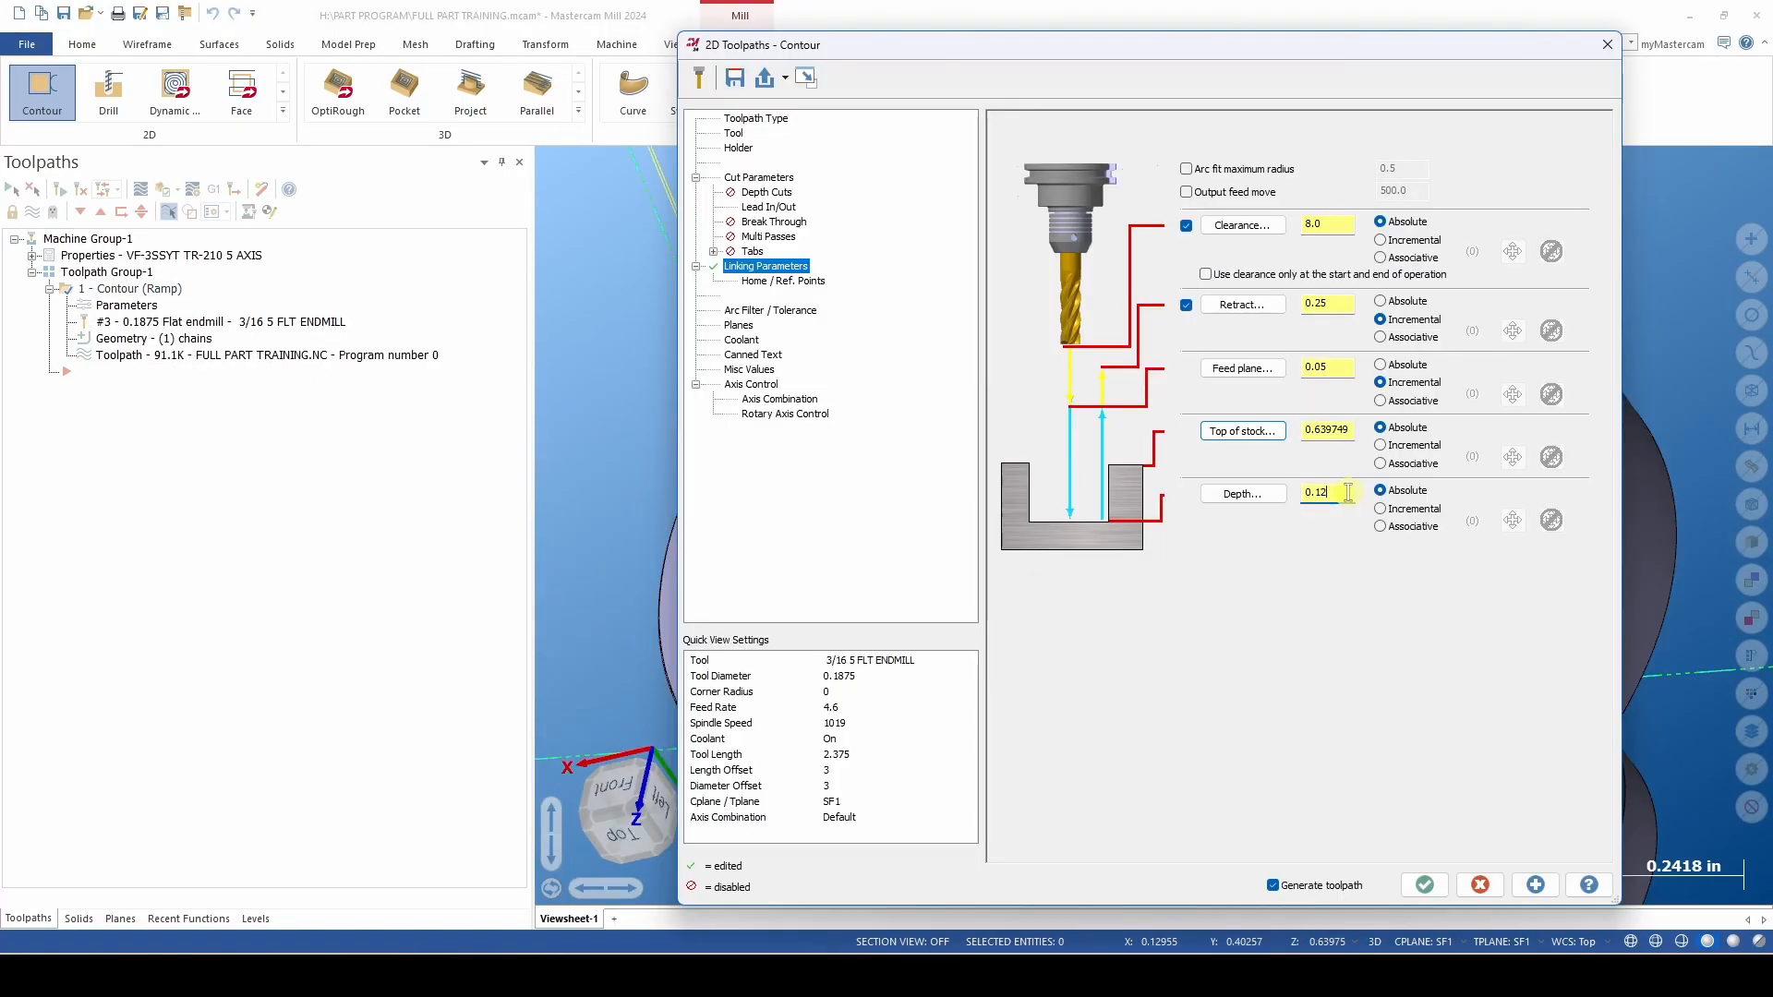
pyautogui.click(1425, 884)
pyautogui.moveTo(1154, 554); pyautogui.dragTo(1111, 598, button='middle')
pyautogui.scroll(-3, 1126, 597)
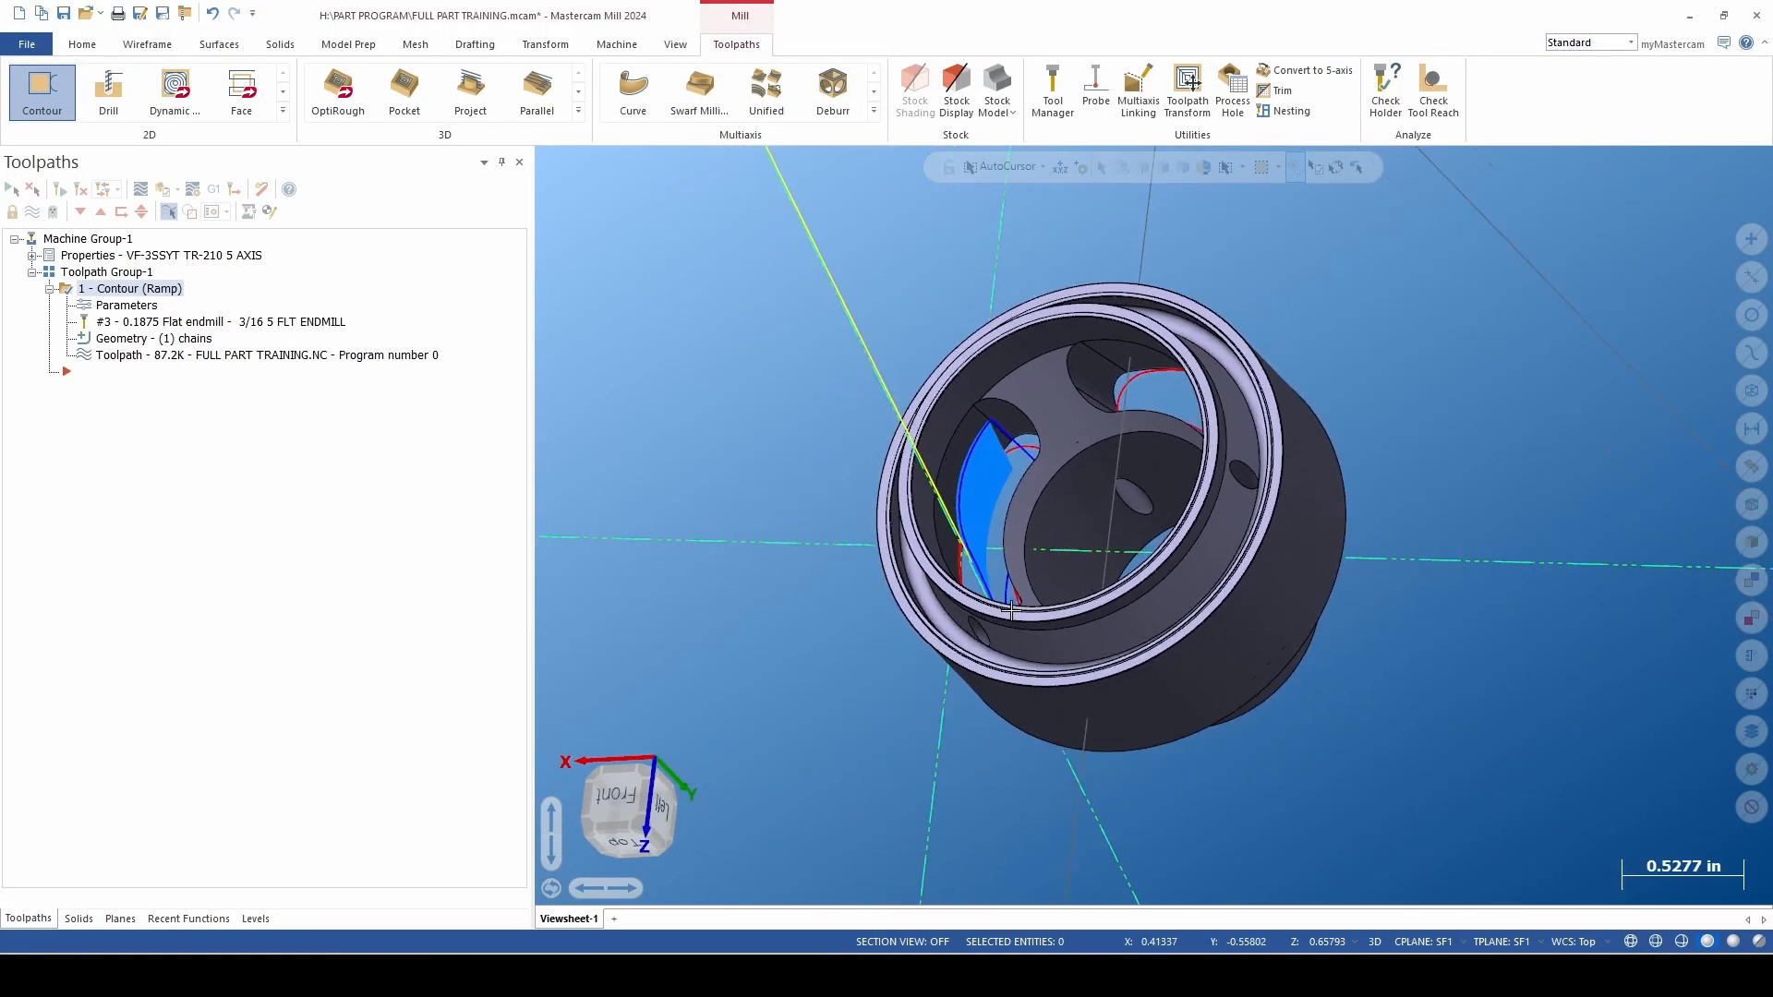
pyautogui.scroll(2, 993, 606)
pyautogui.moveTo(866, 596); pyautogui.dragTo(927, 659, button='middle')
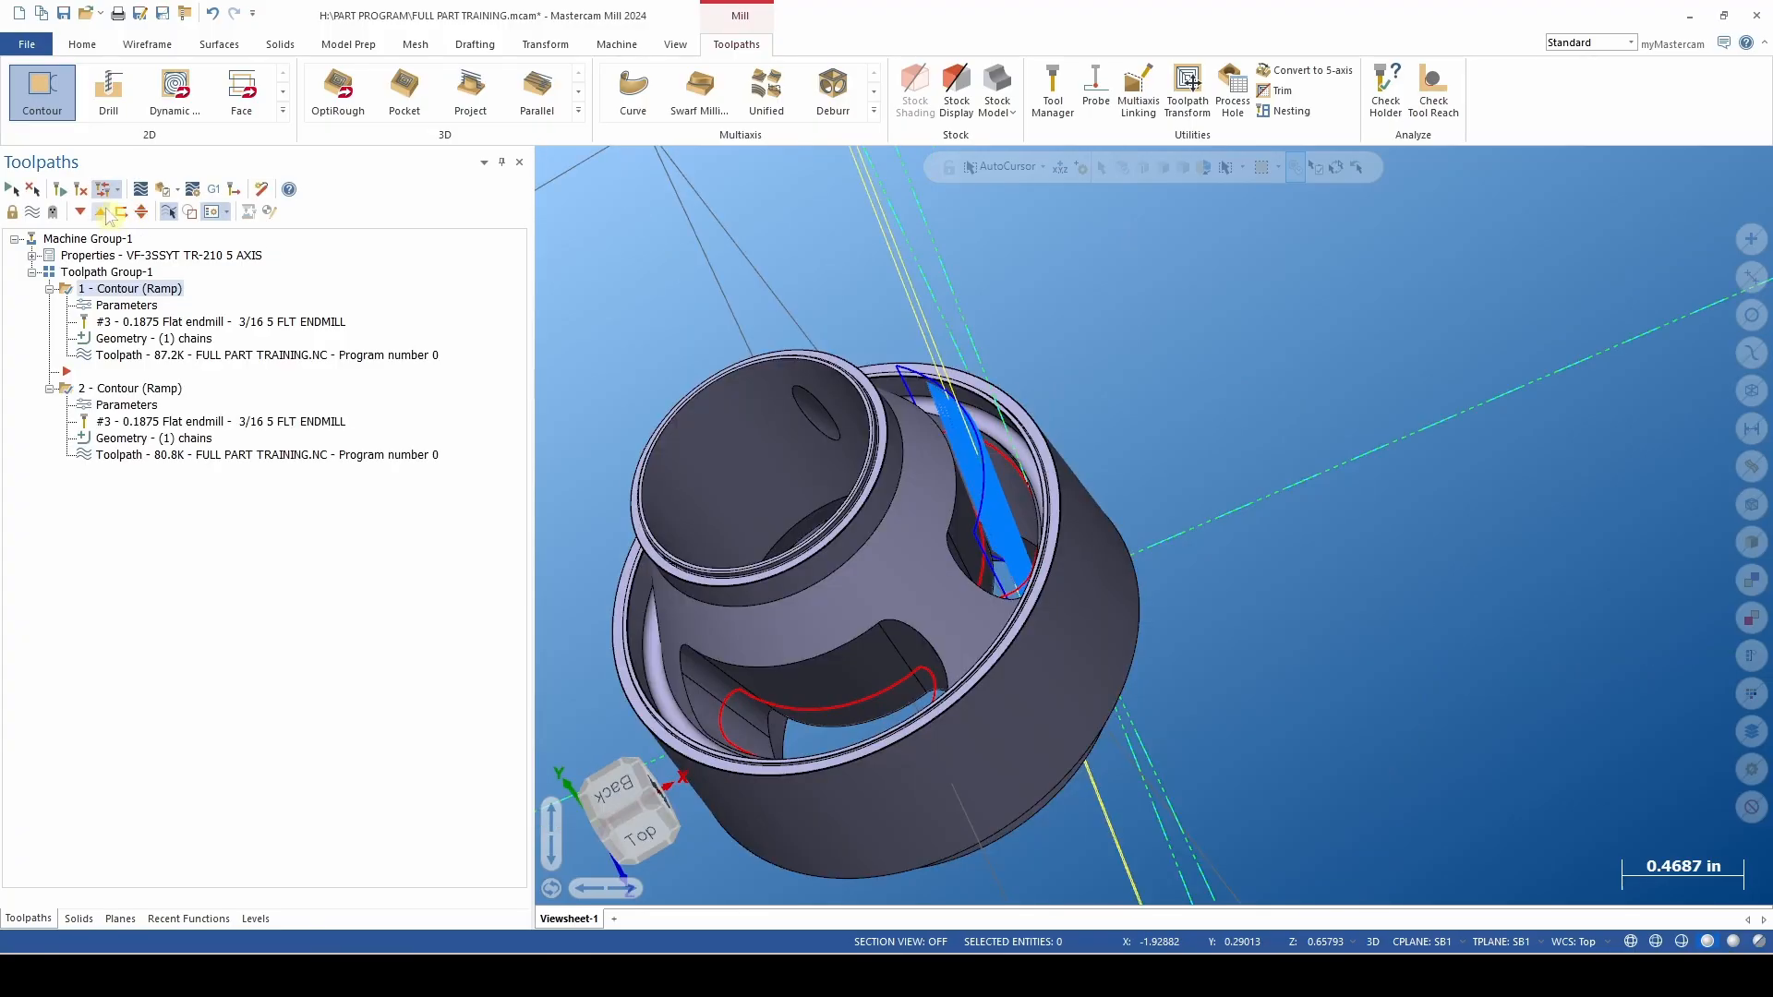
# Create stock model 1 ahead of the contour operations, using the solid on the LATHE STOCK level as the initial shape.
pyautogui.click(100, 212)
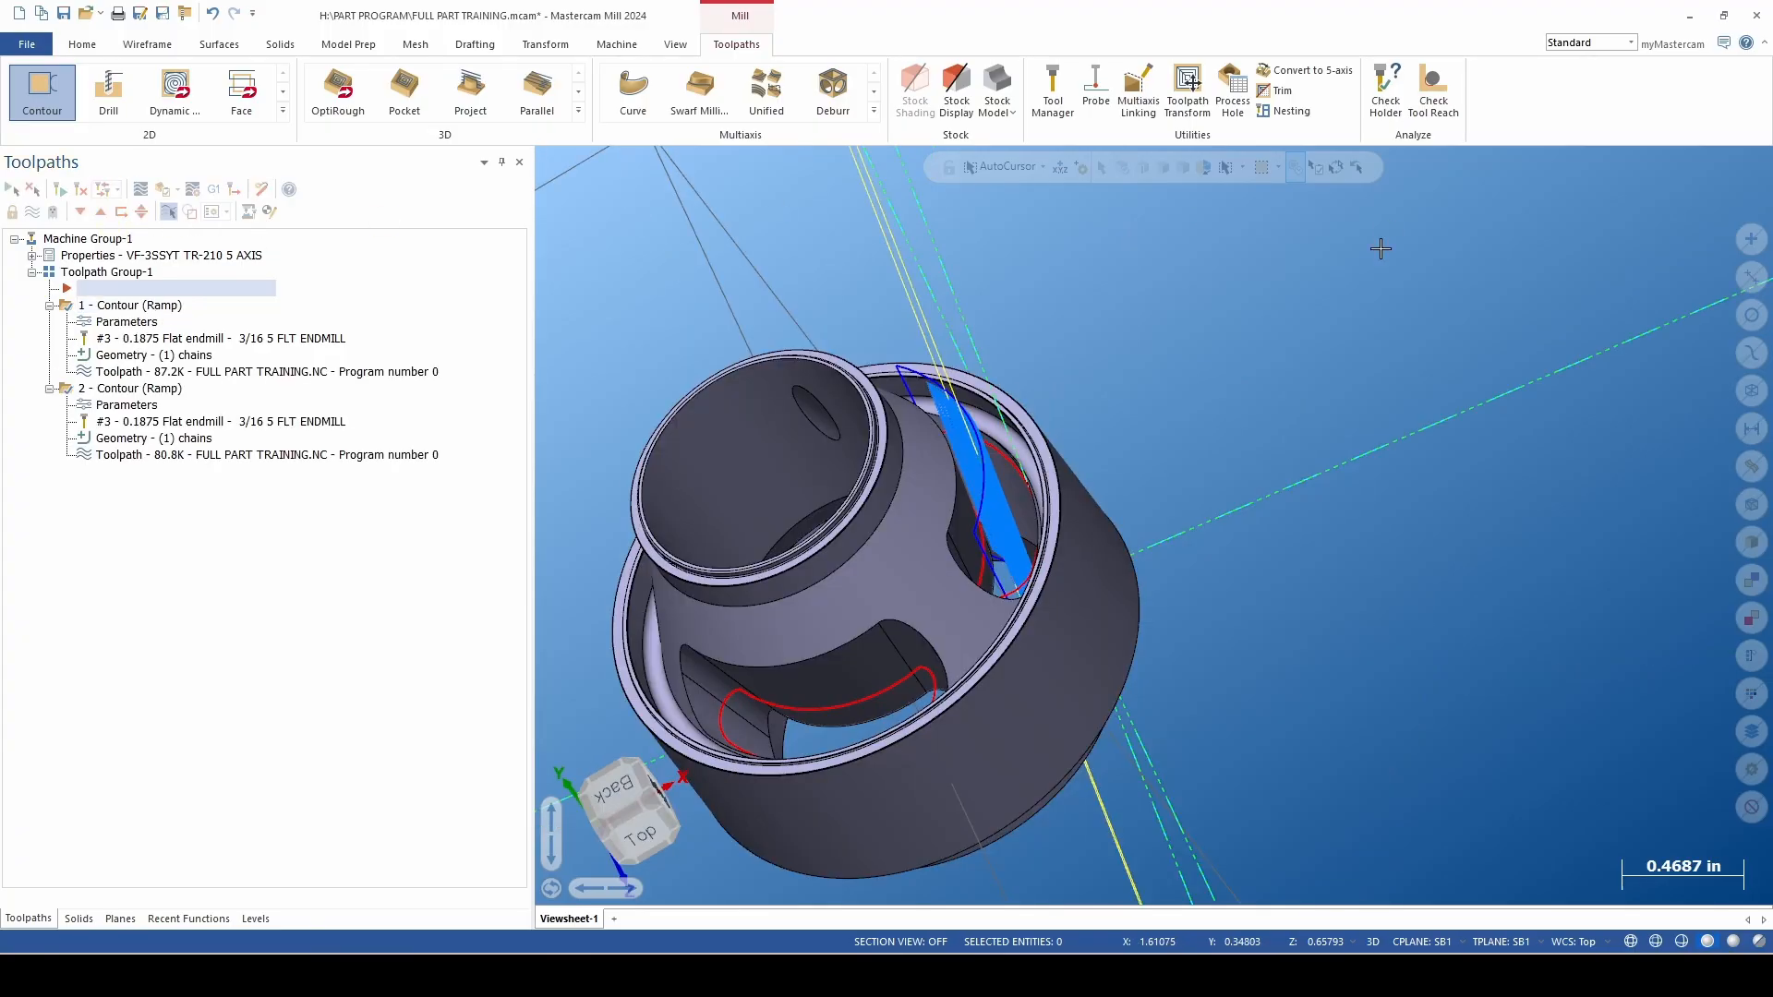
pyautogui.click(997, 88)
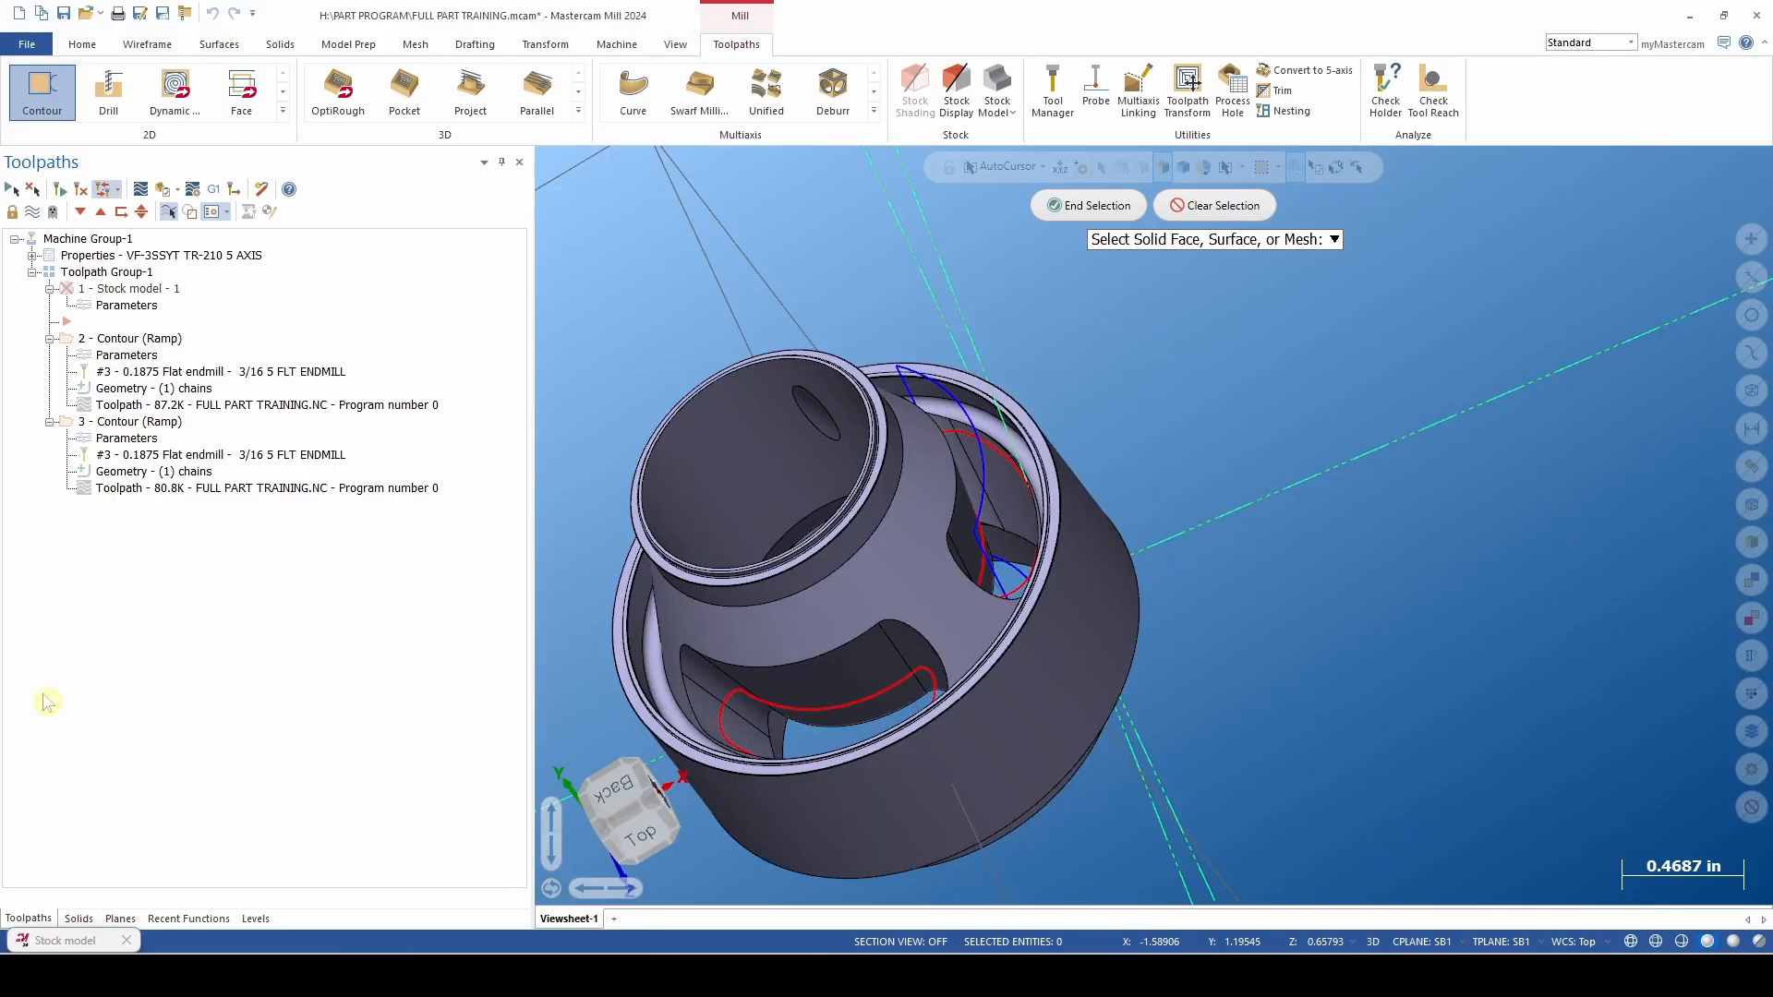
pyautogui.click(255, 918)
pyautogui.click(93, 366)
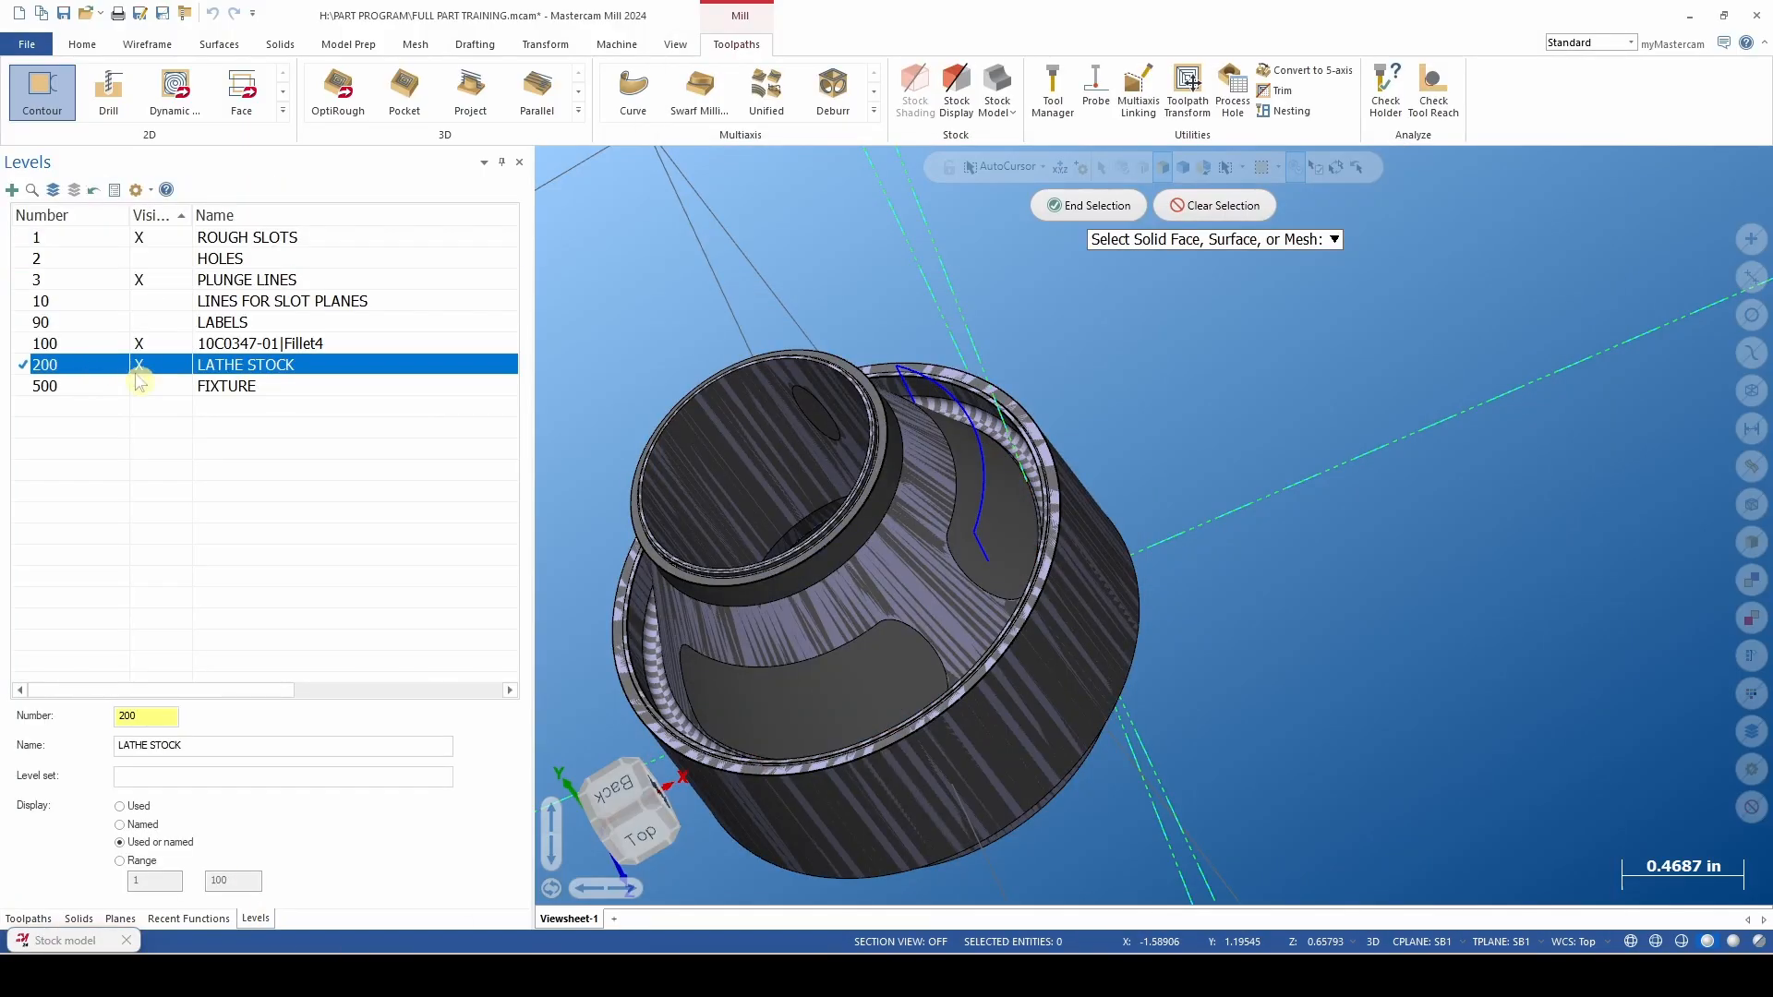
pyautogui.click(74, 190)
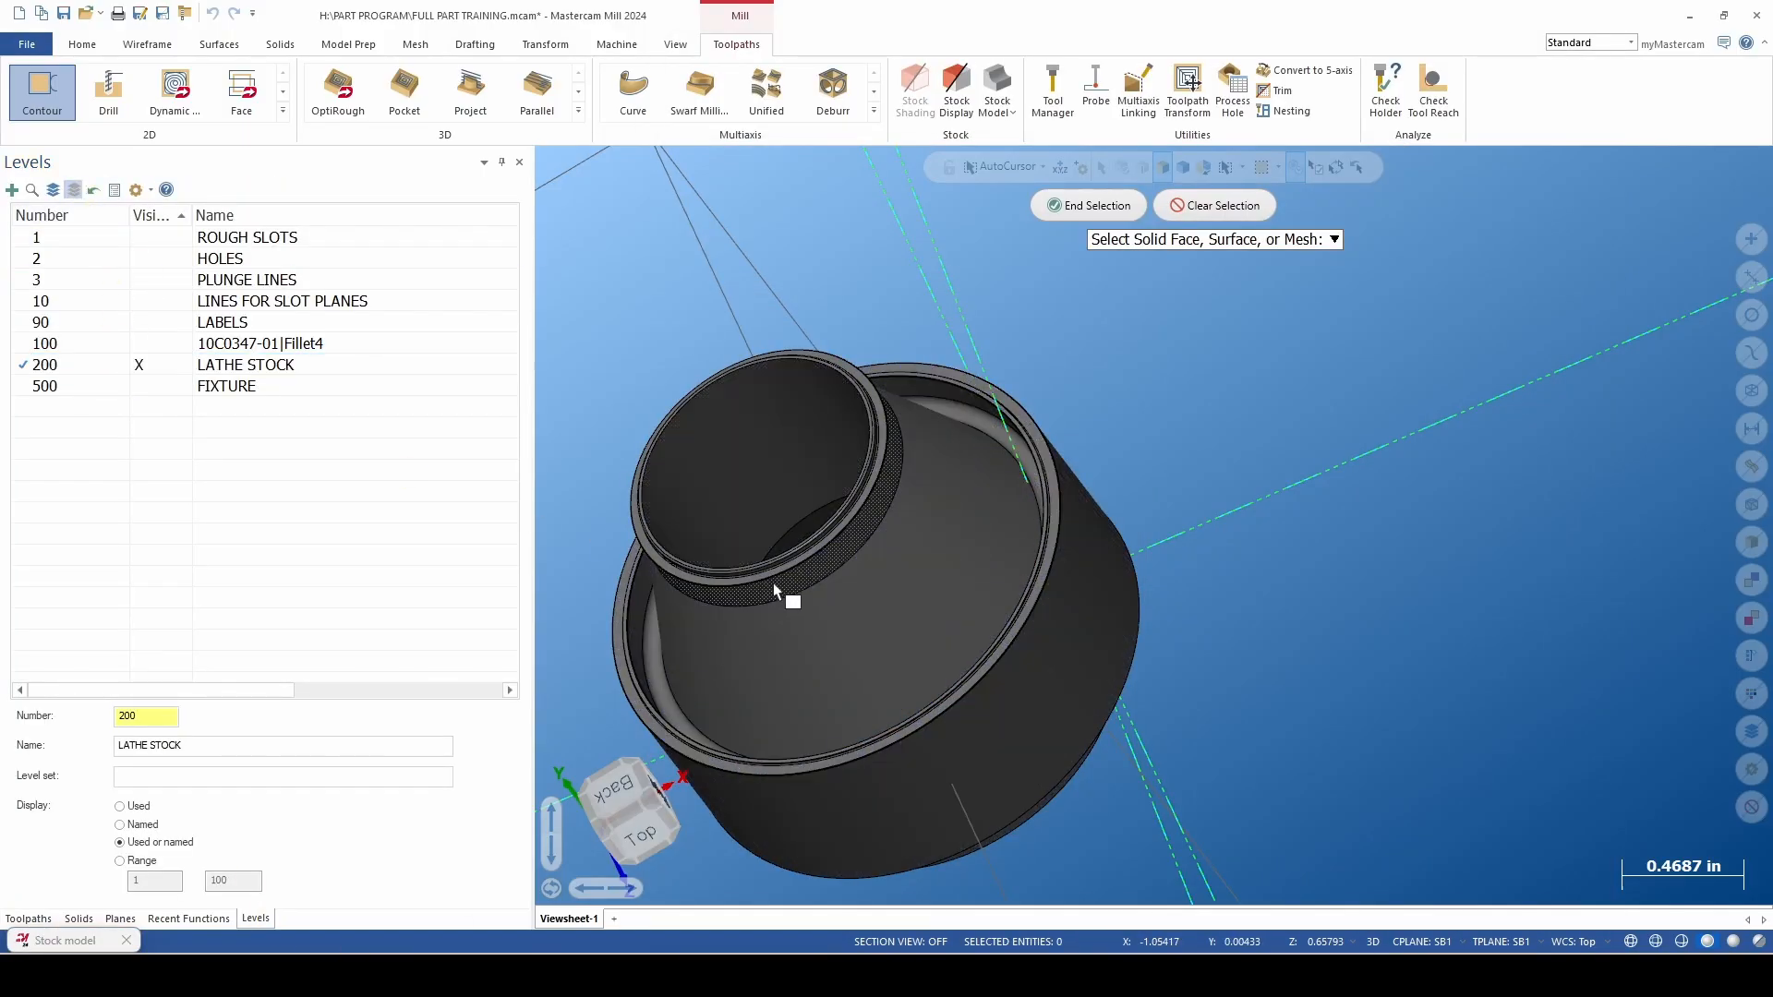
pyautogui.click(774, 591)
pyautogui.click(1094, 205)
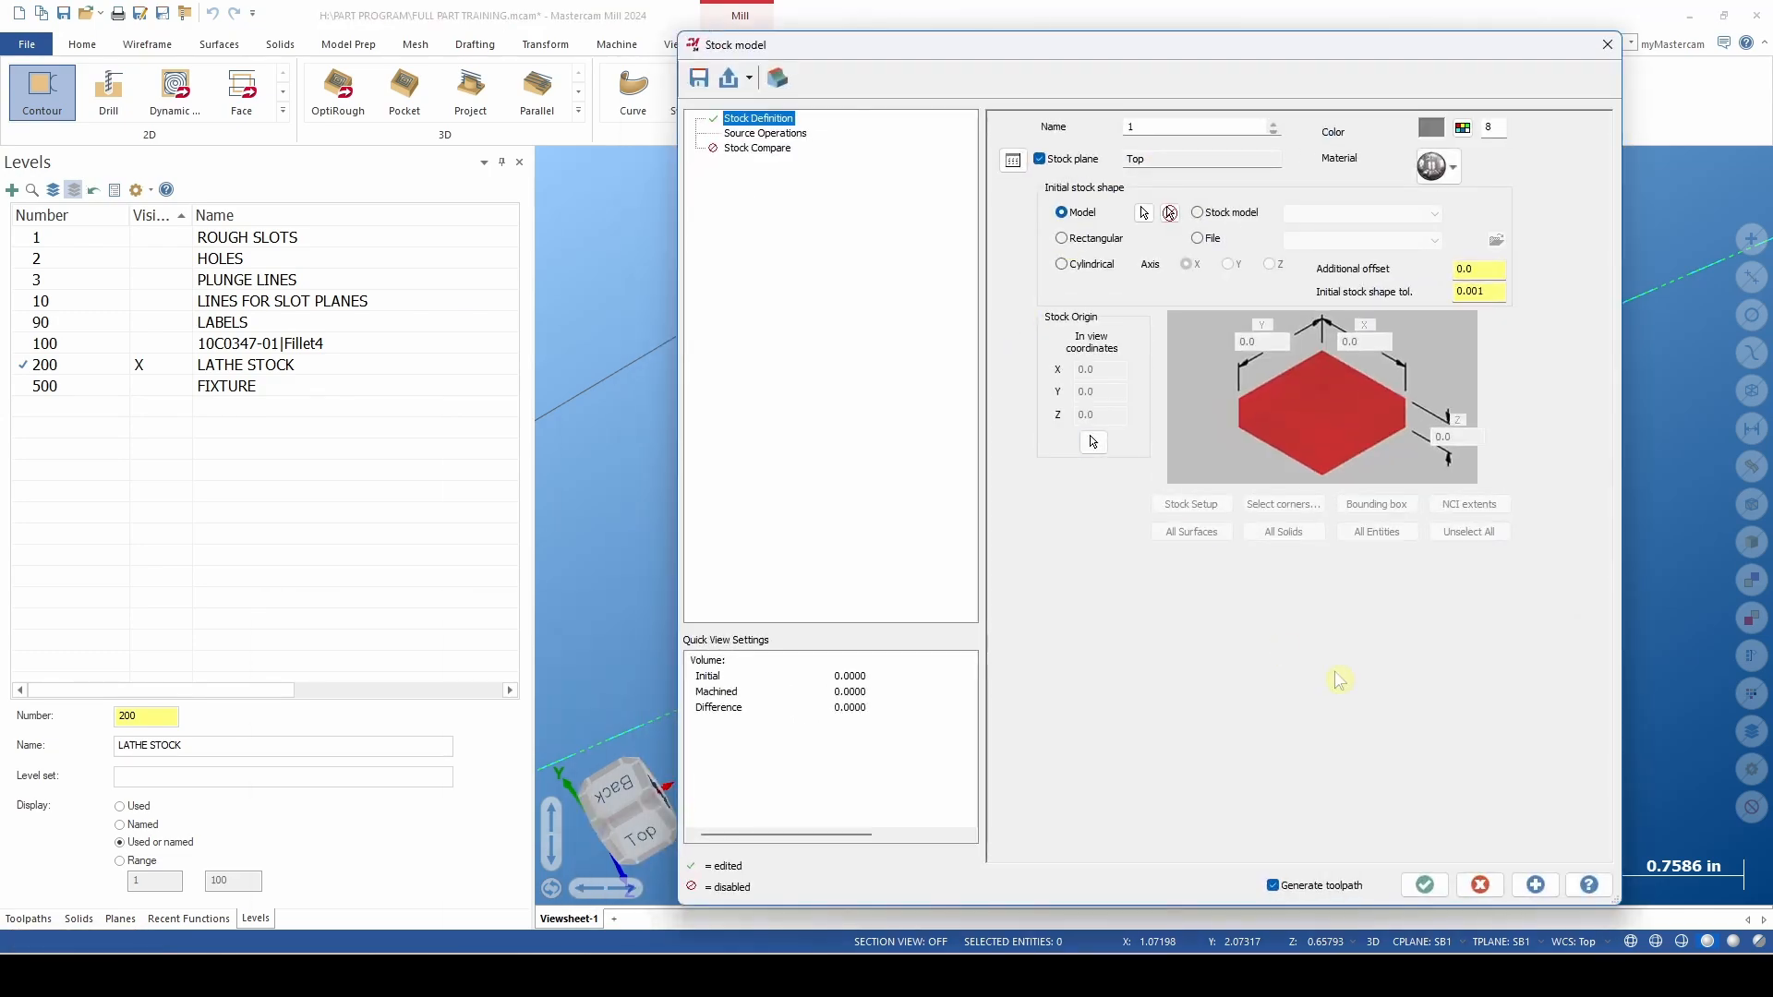
pyautogui.click(1536, 885)
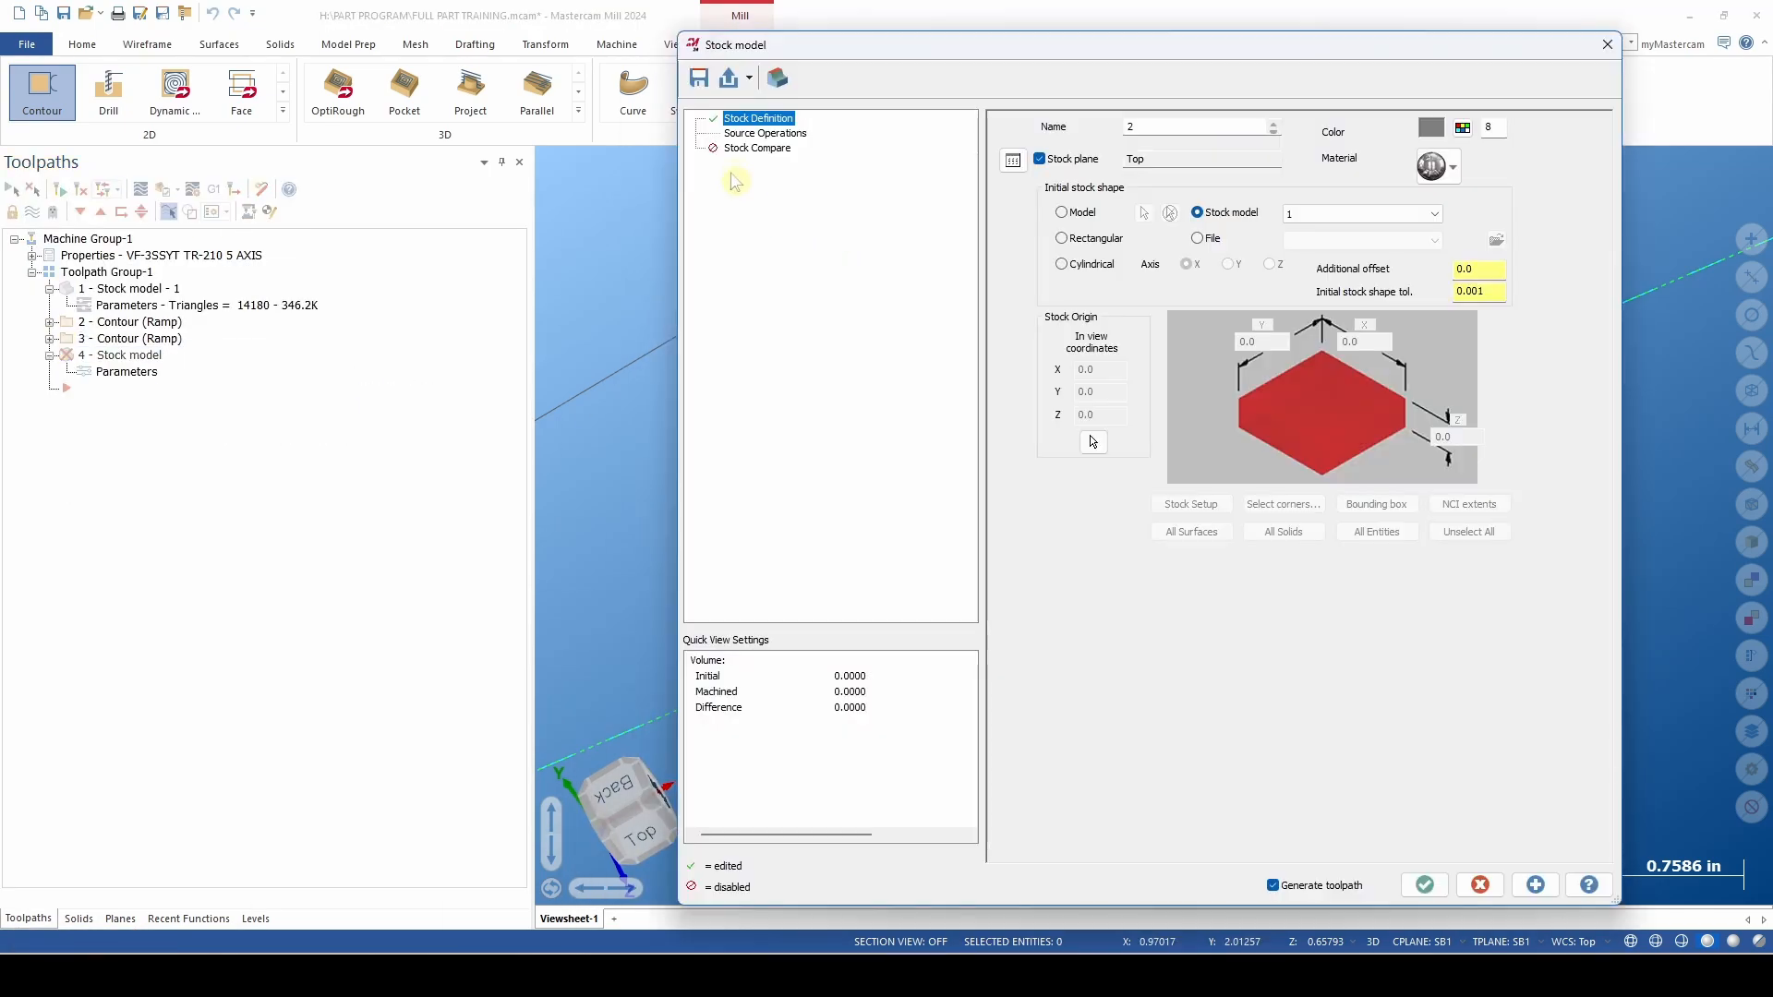
# Compute stock model 2 from stock model 1 with both ramp contour operations of Toolpath Group-1 as source operations.
pyautogui.click(764, 133)
pyautogui.click(1270, 180)
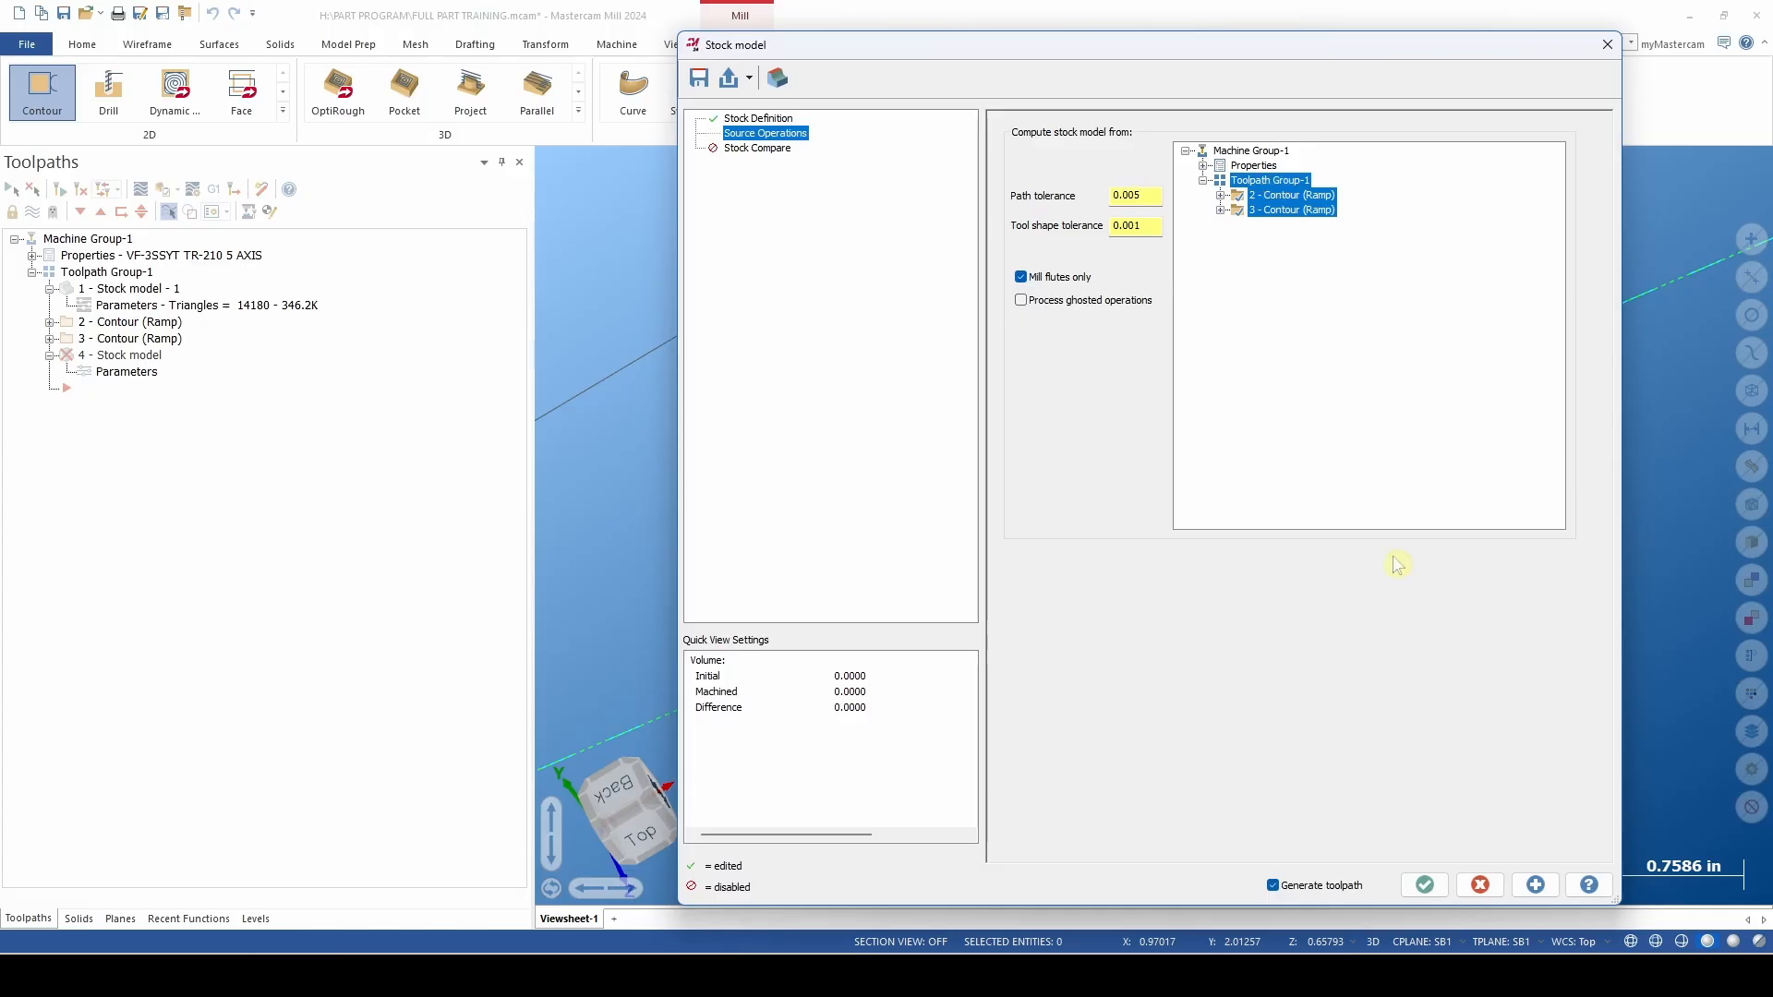
pyautogui.click(1424, 884)
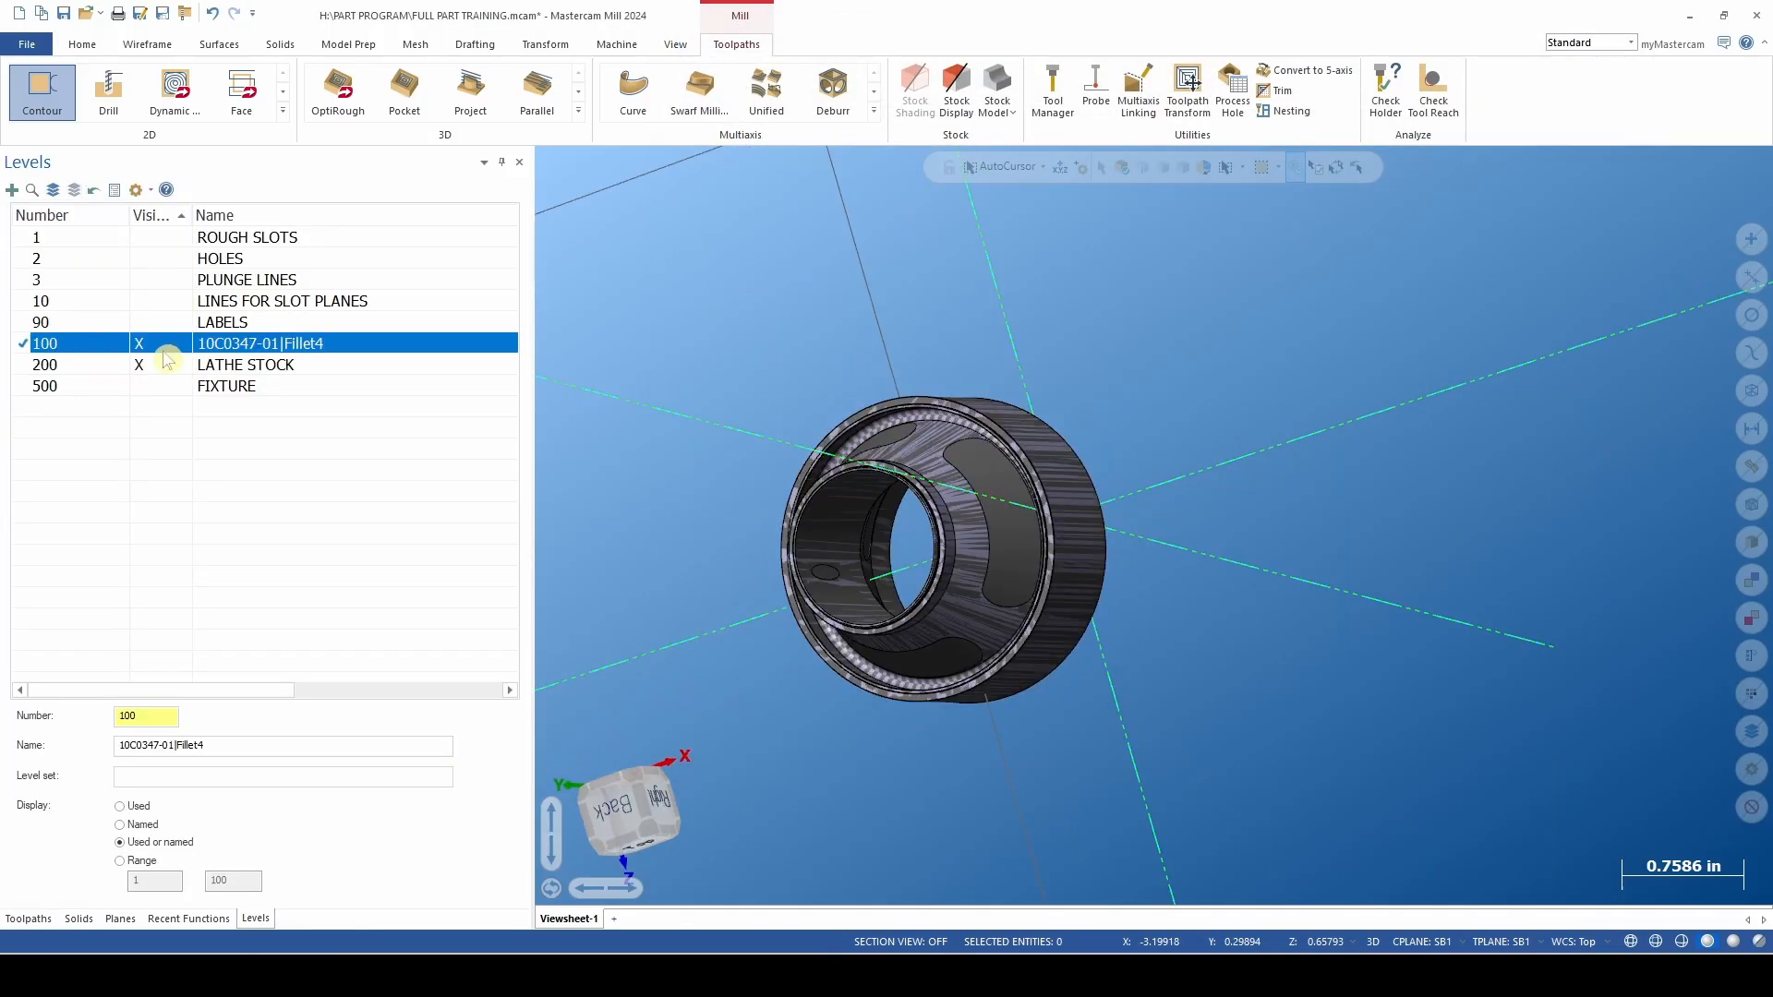
# Hide the LATHE STOCK level and show the PLUNGE LINES level together with the part.
pyautogui.click(154, 367)
pyautogui.scroll(3, 797, 569)
pyautogui.moveTo(798, 568)
pyautogui.mouseDown(button='middle')
pyautogui.moveTo(1048, 514)
pyautogui.moveTo(1082, 423)
pyautogui.moveTo(1015, 540)
pyautogui.moveTo(923, 629)
pyautogui.moveTo(628, 396)
pyautogui.moveTo(1041, 554)
pyautogui.moveTo(572, 387)
pyautogui.mouseUp(button='middle')
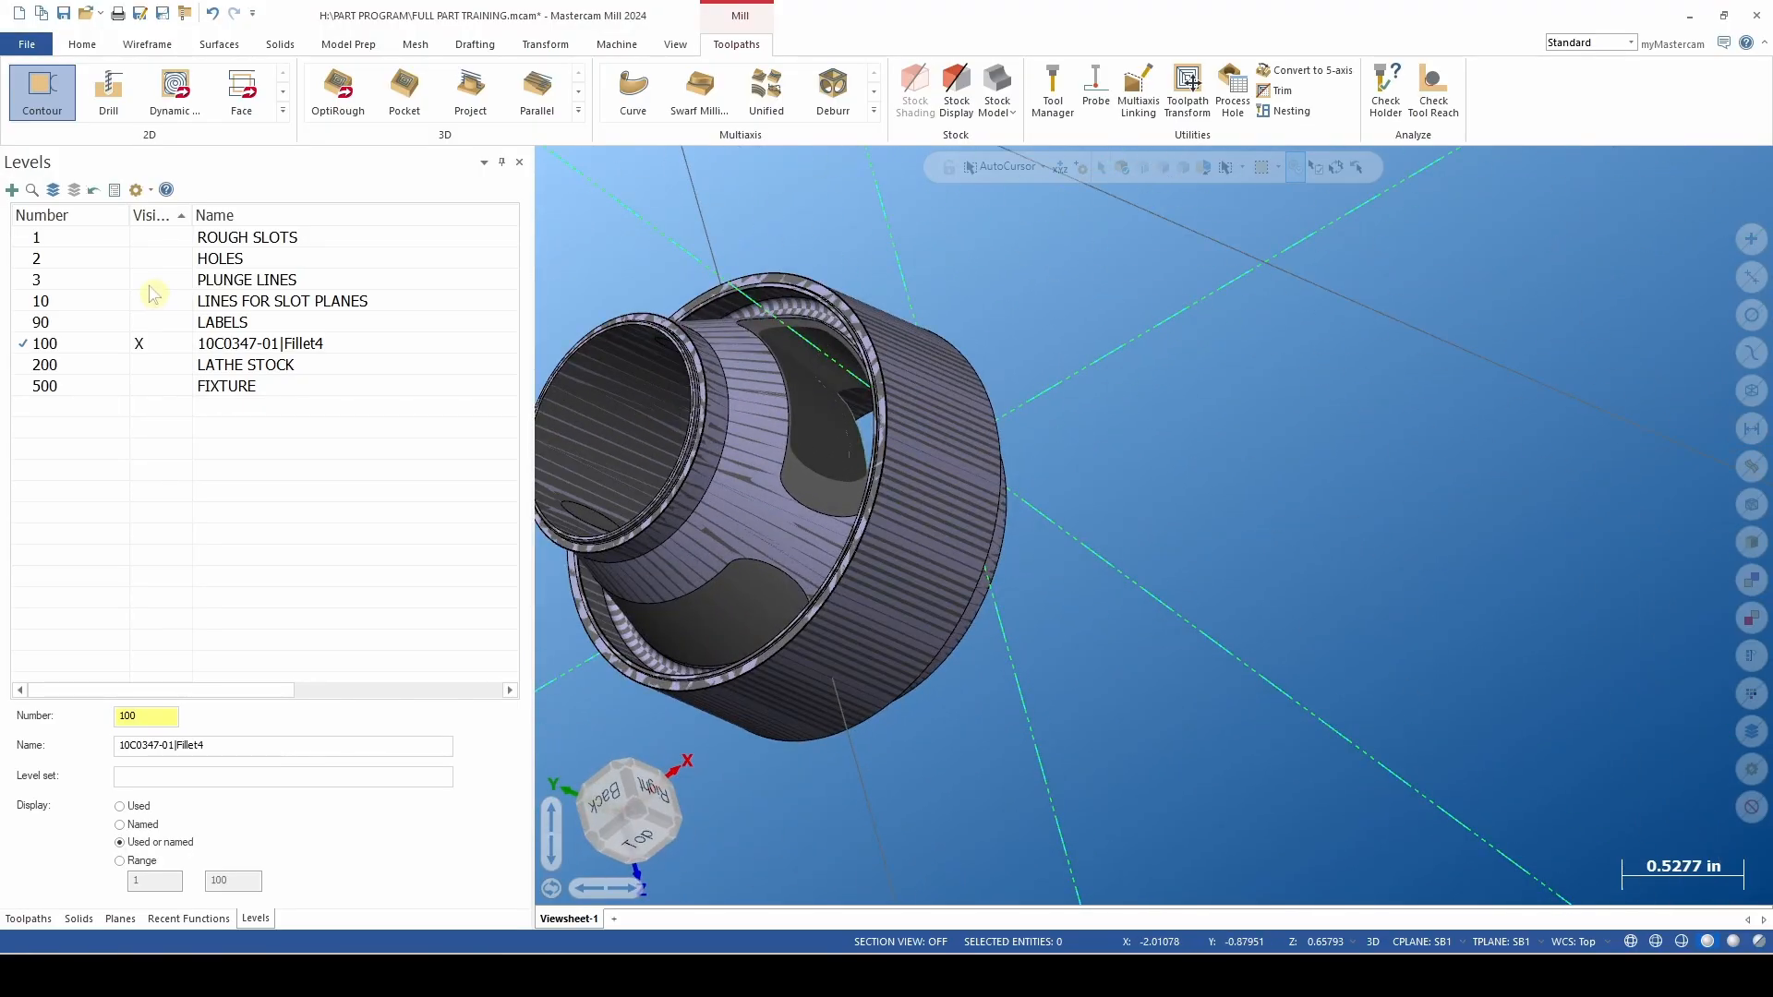
pyautogui.click(149, 285)
# Measure the distance from the slot's rounded end edge to the corner of the plunge-line boundary.
pyautogui.moveTo(923, 517); pyautogui.dragTo(1056, 502, button='middle')
pyautogui.scroll(2, 1056, 502)
pyautogui.moveTo(1128, 379); pyautogui.dragTo(1199, 404, button='middle')
pyautogui.scroll(4, 1199, 404)
pyautogui.rightClick(716, 415)
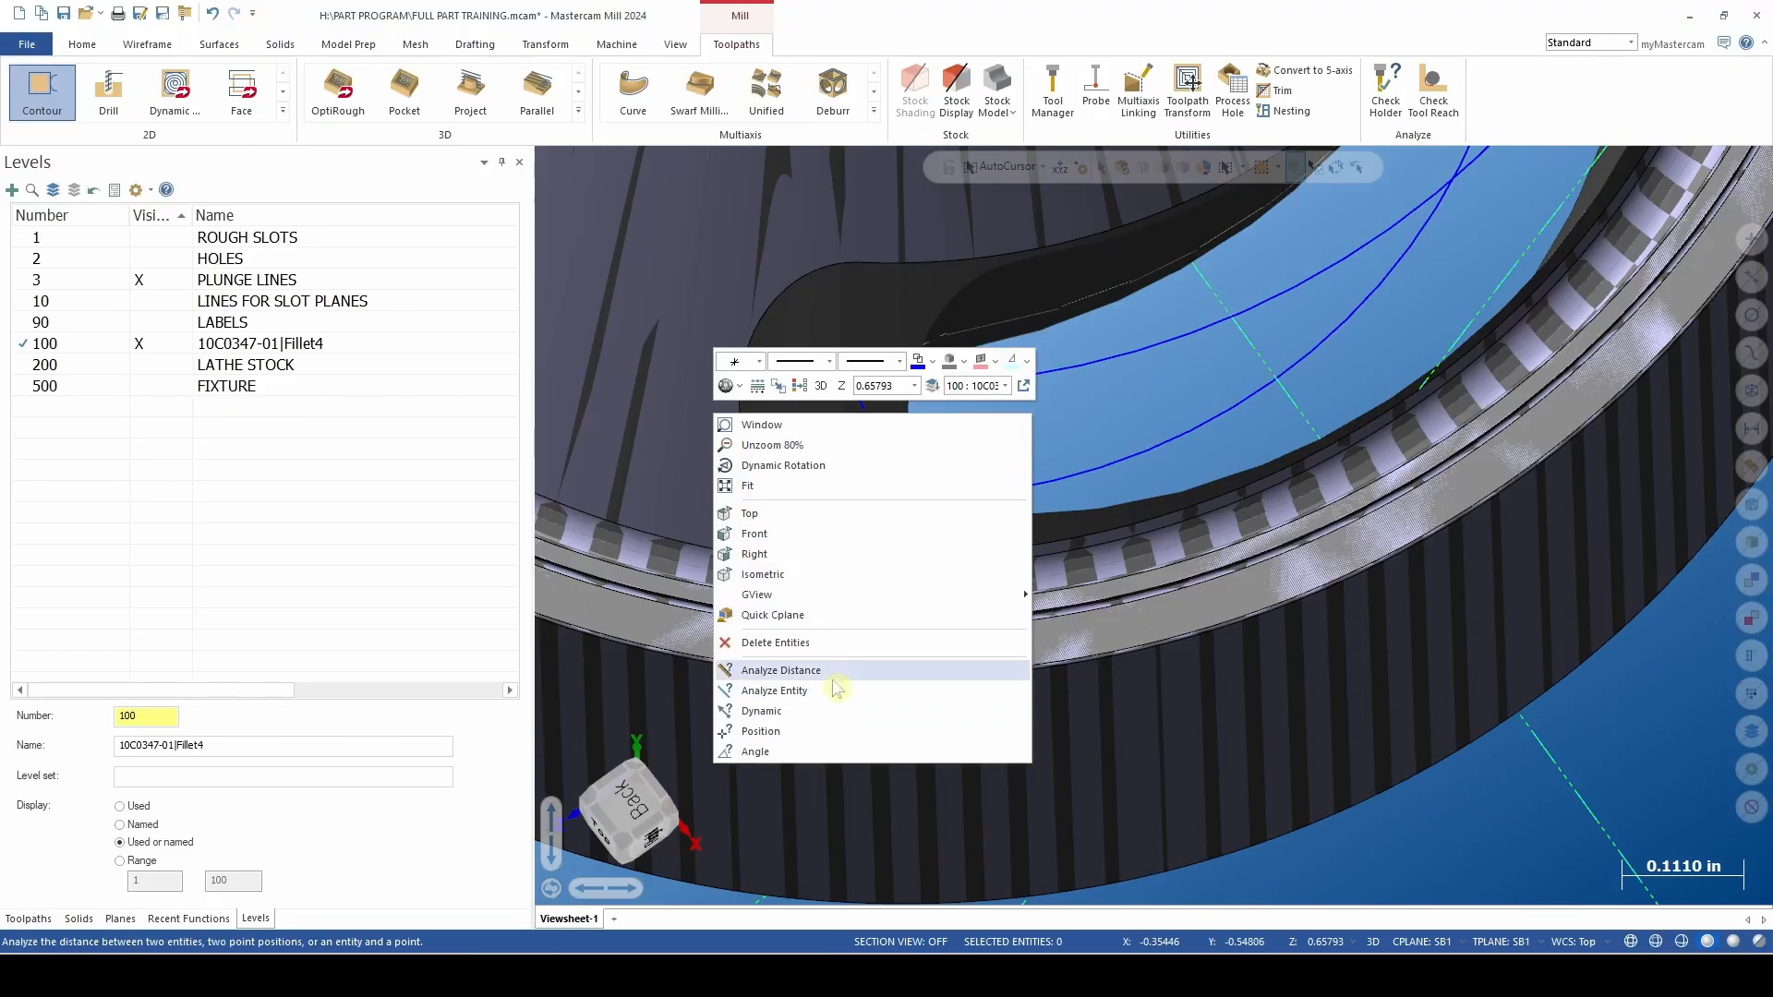
pyautogui.click(780, 670)
pyautogui.click(739, 386)
pyautogui.click(879, 404)
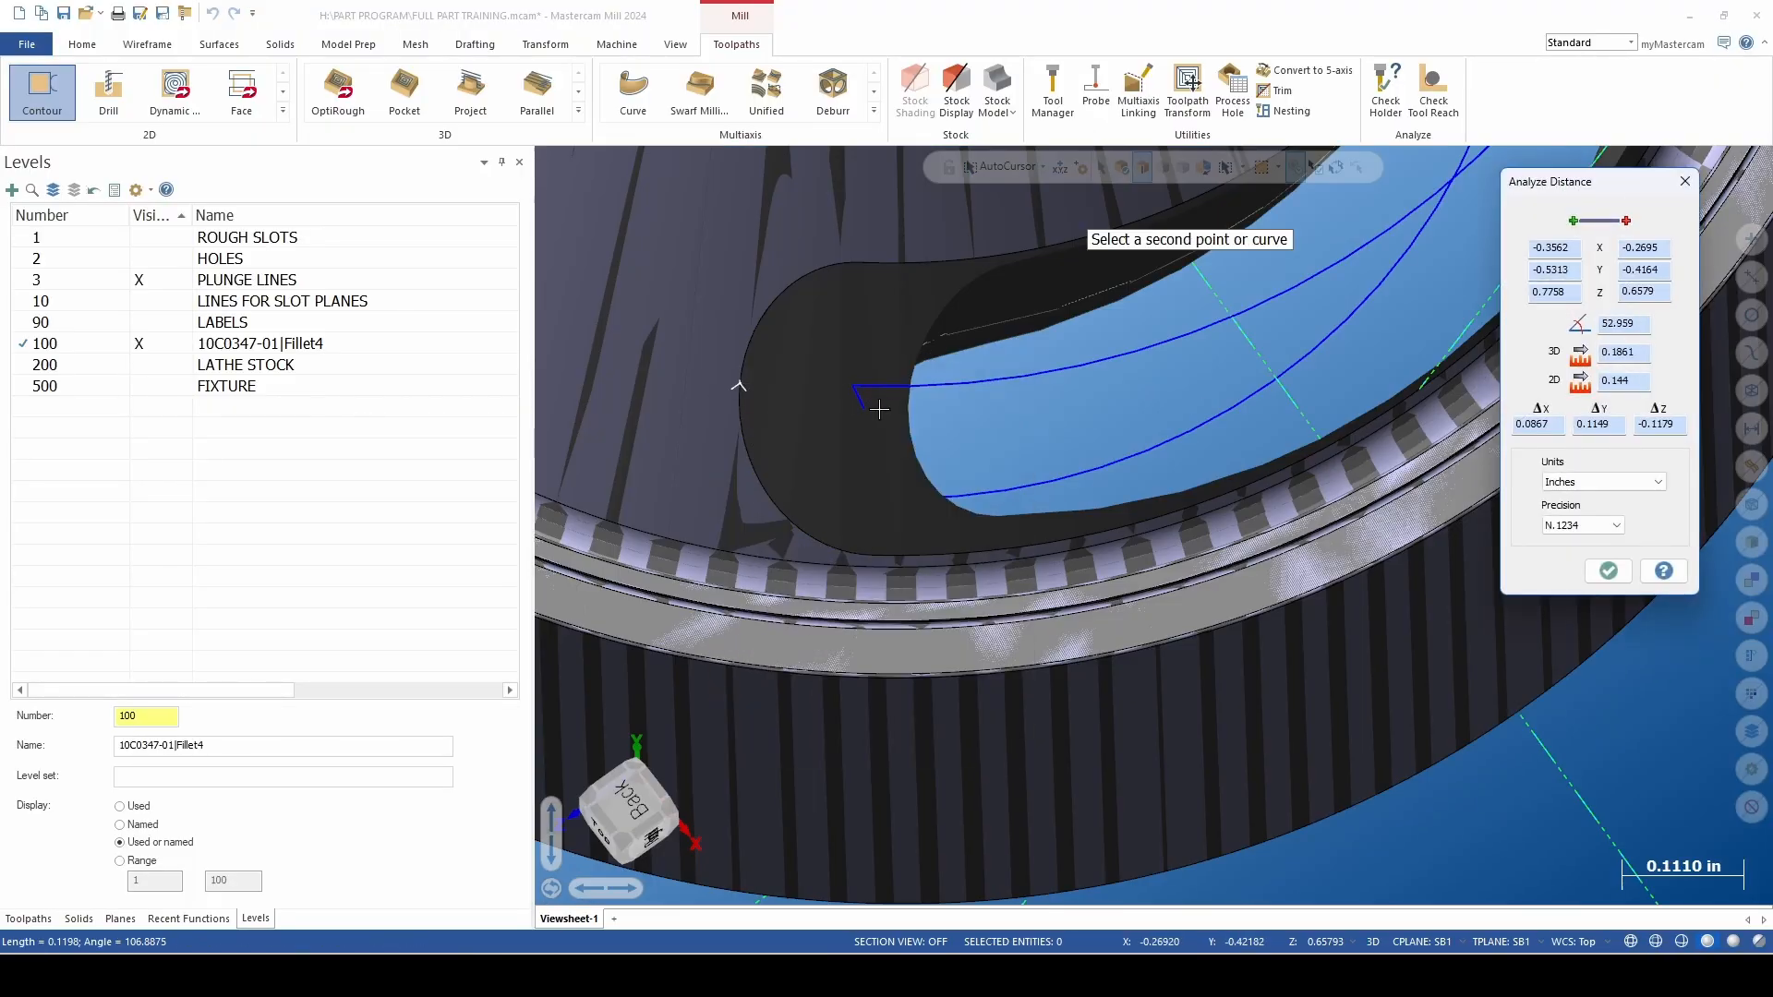
pyautogui.scroll(2, 881, 408)
pyautogui.scroll(2, 860, 399)
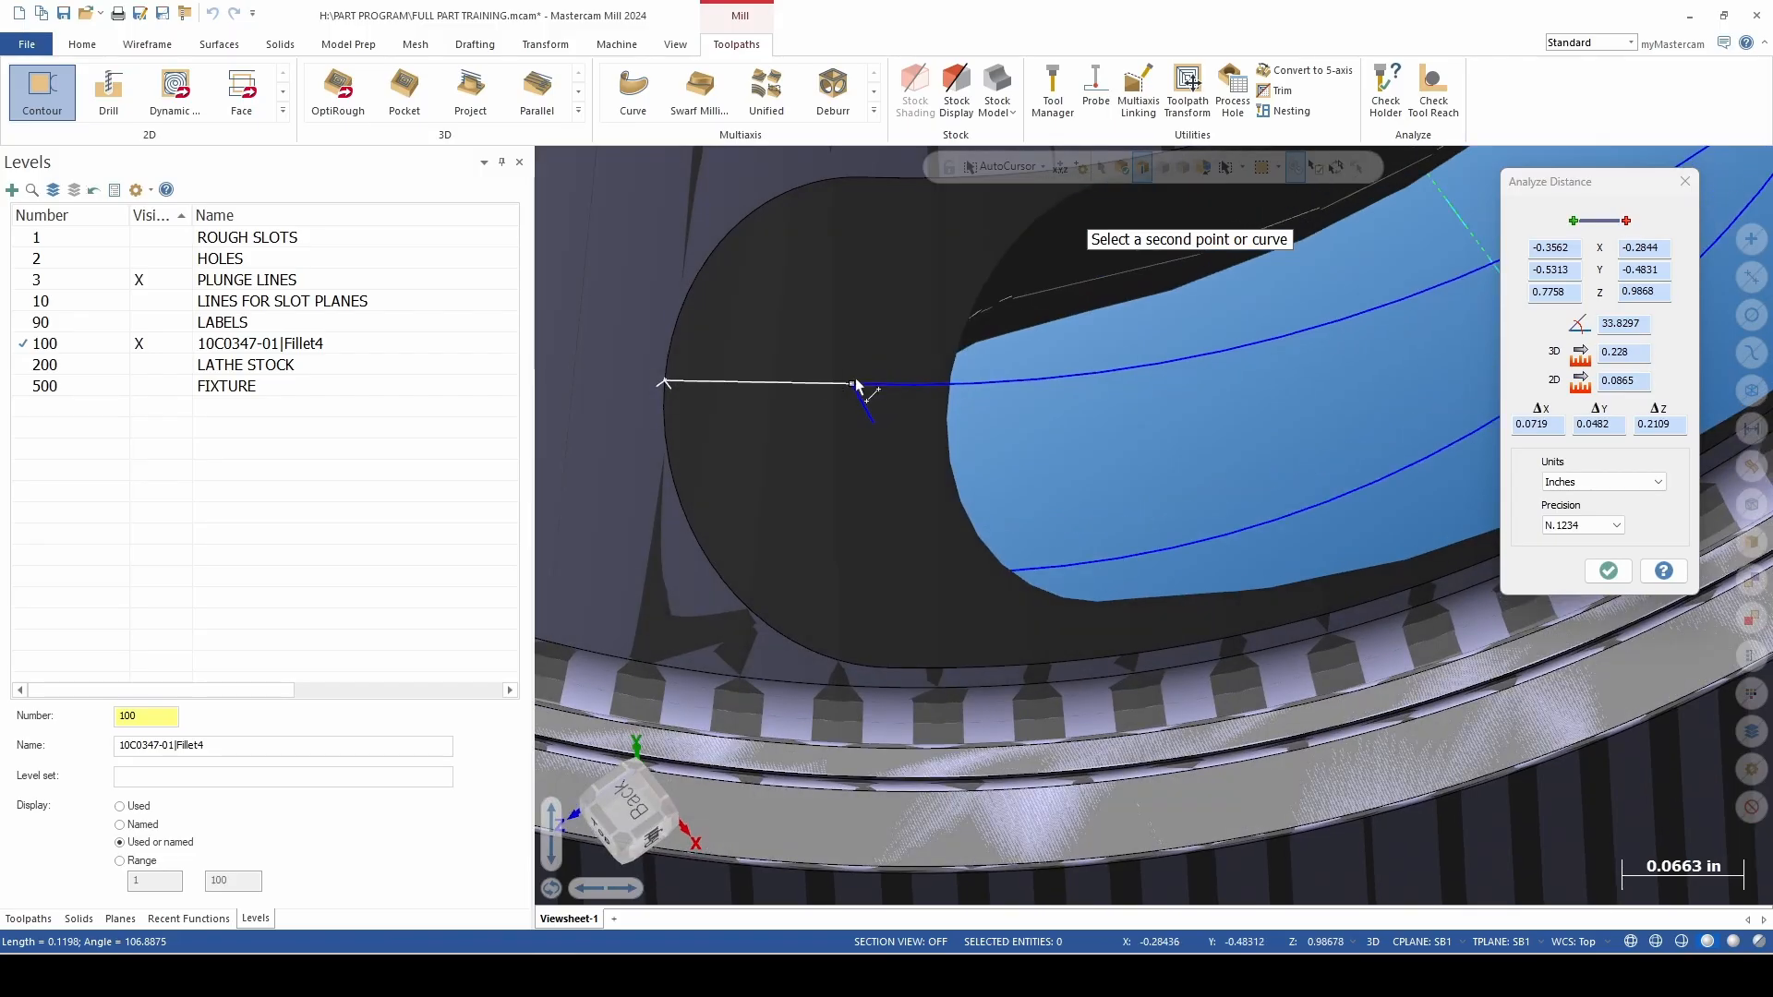
# Measure from the slot's end edge to the end of the roughed opening in the Back view.
pyautogui.moveTo(1009, 430); pyautogui.dragTo(792, 262, button='middle')
pyautogui.scroll(-2, 792, 261)
pyautogui.hotkey('alt', '3')
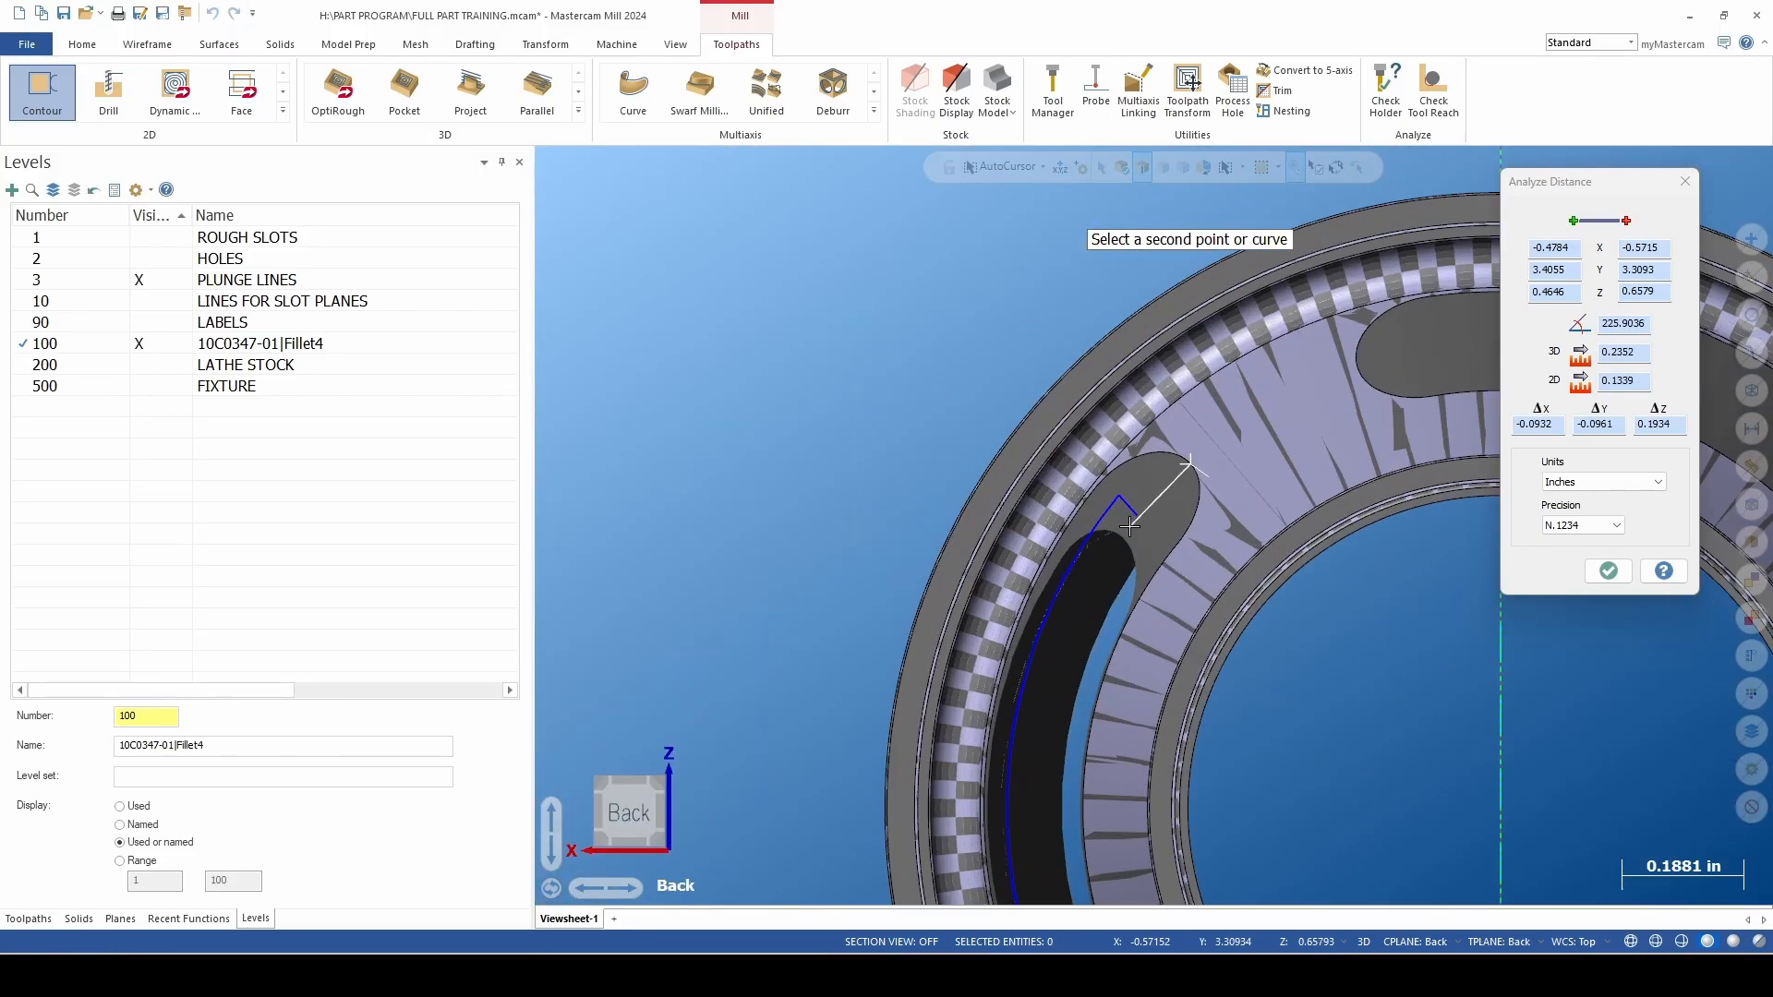
pyautogui.scroll(2, 1130, 526)
pyautogui.scroll(2, 1117, 540)
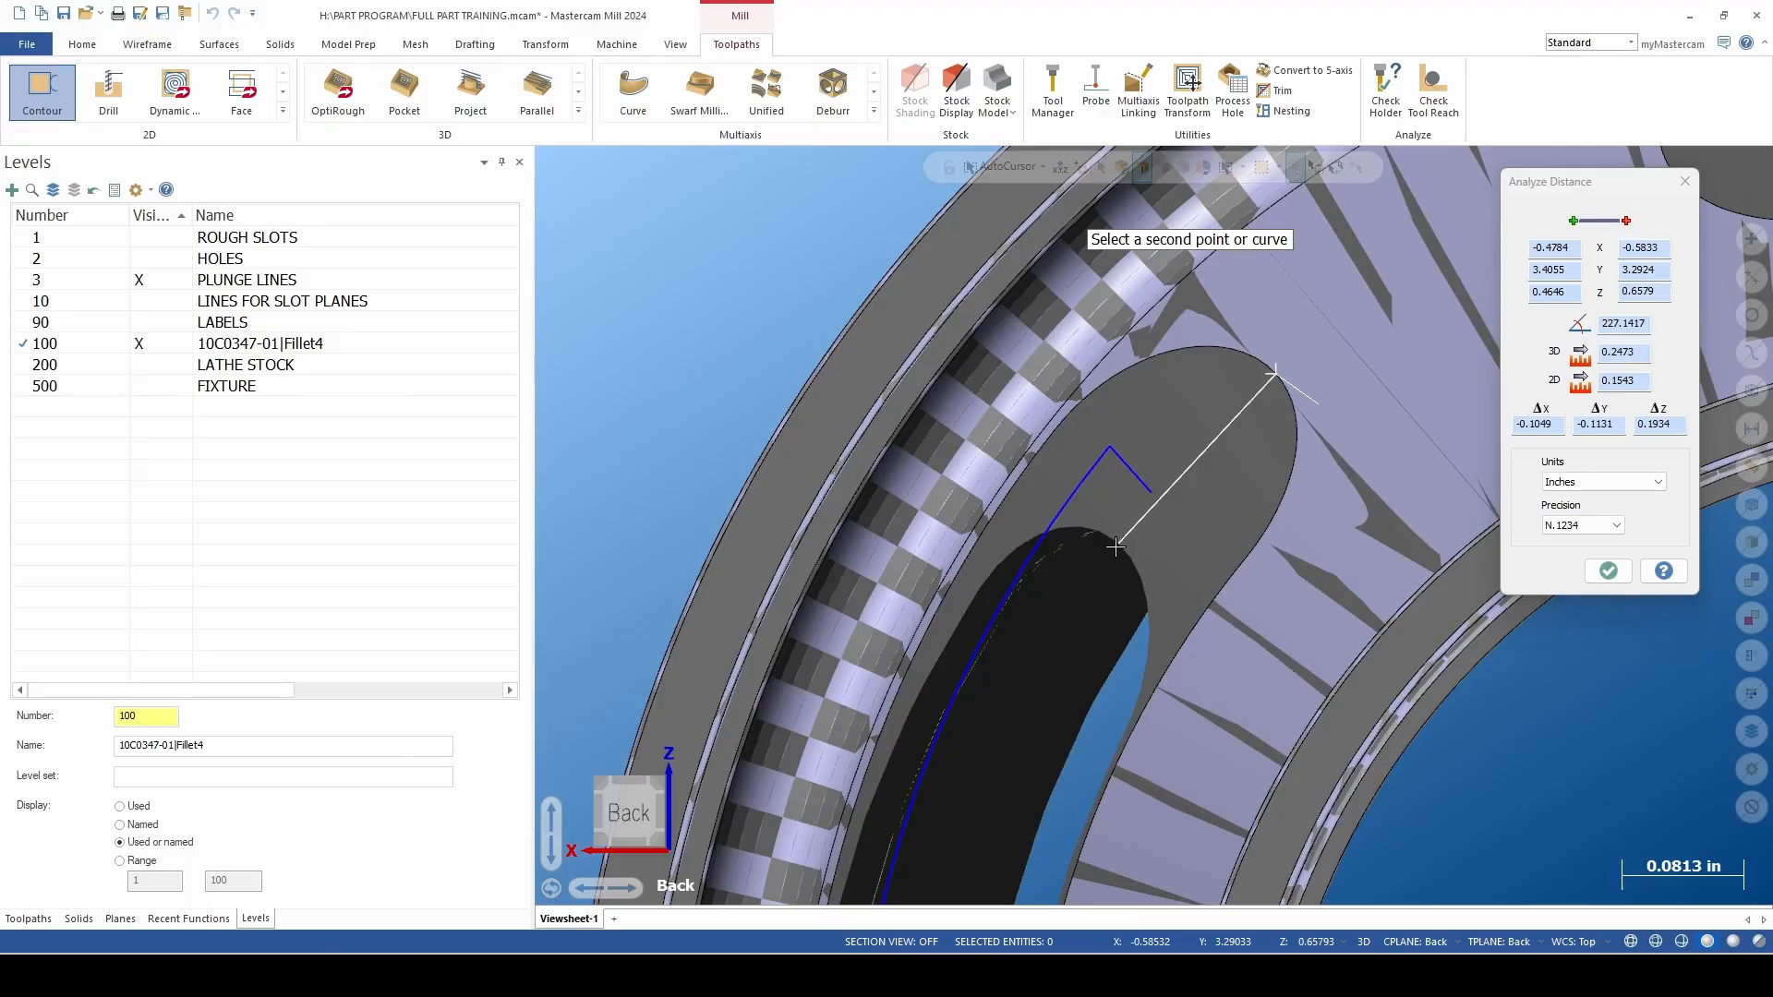
pyautogui.press('Escape')
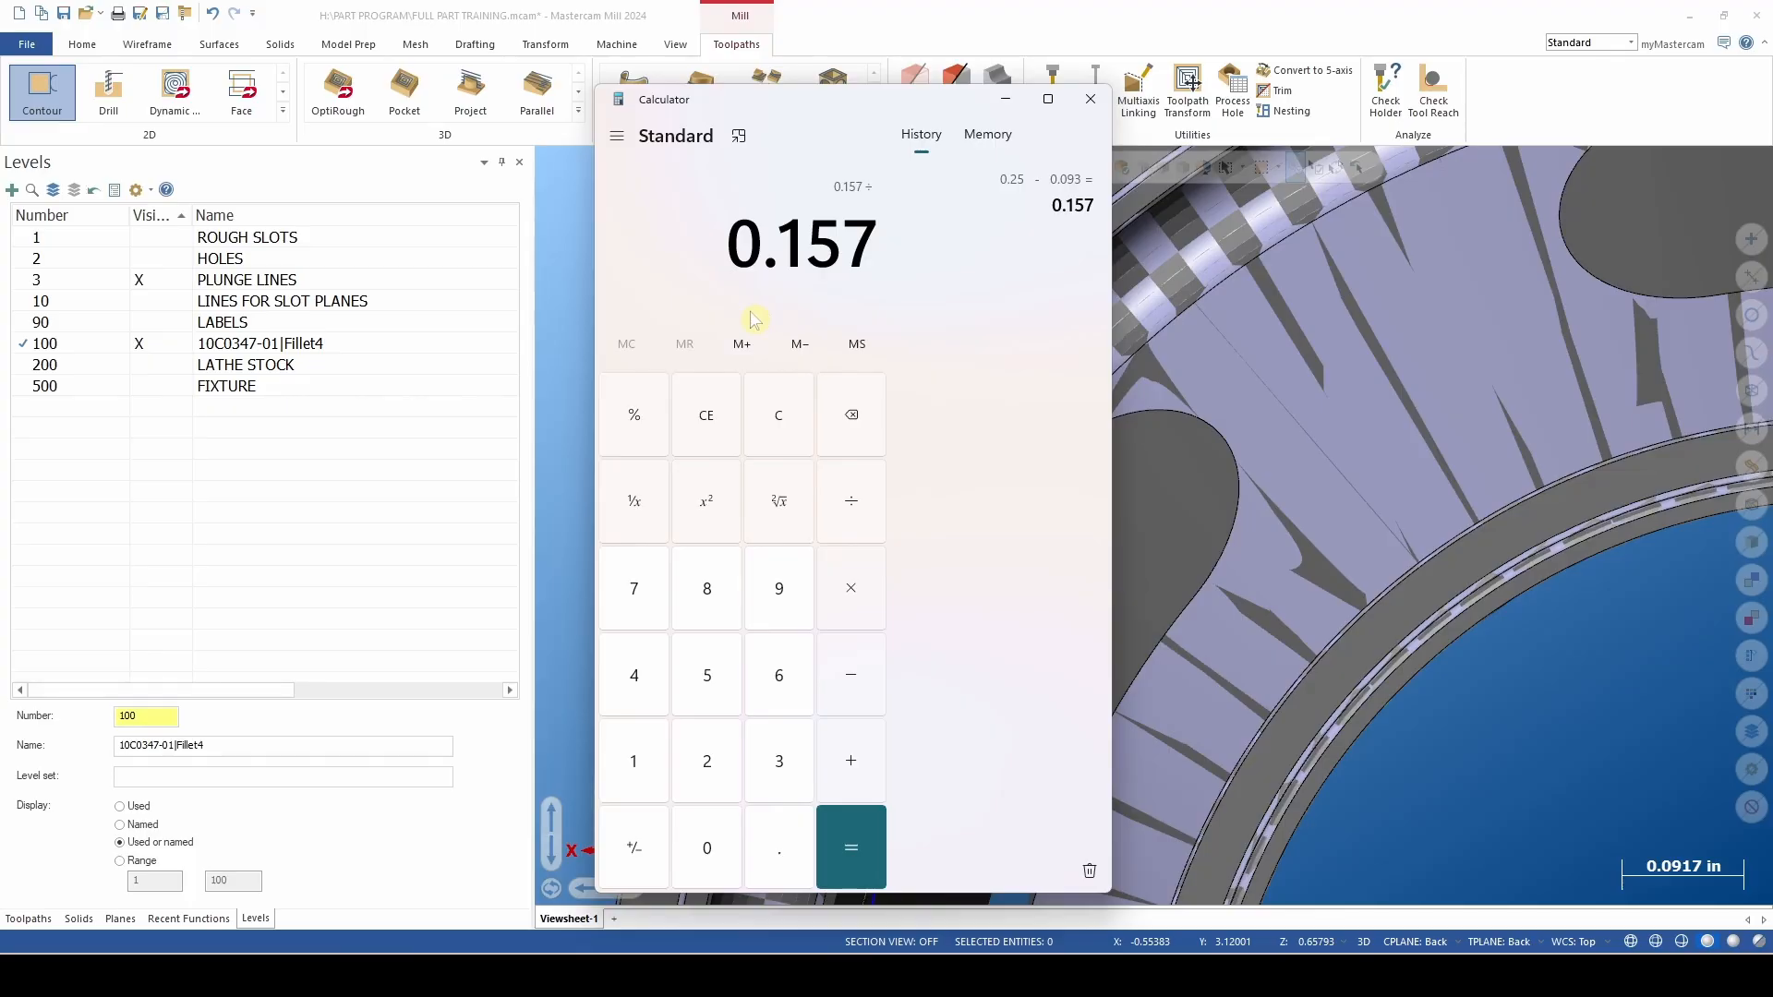
# Divide 0.157 by 0.025 in Calculator to work out the number of plunge steps, and return to Mastercam.
pyautogui.write('0.025')
pyautogui.press('Return')
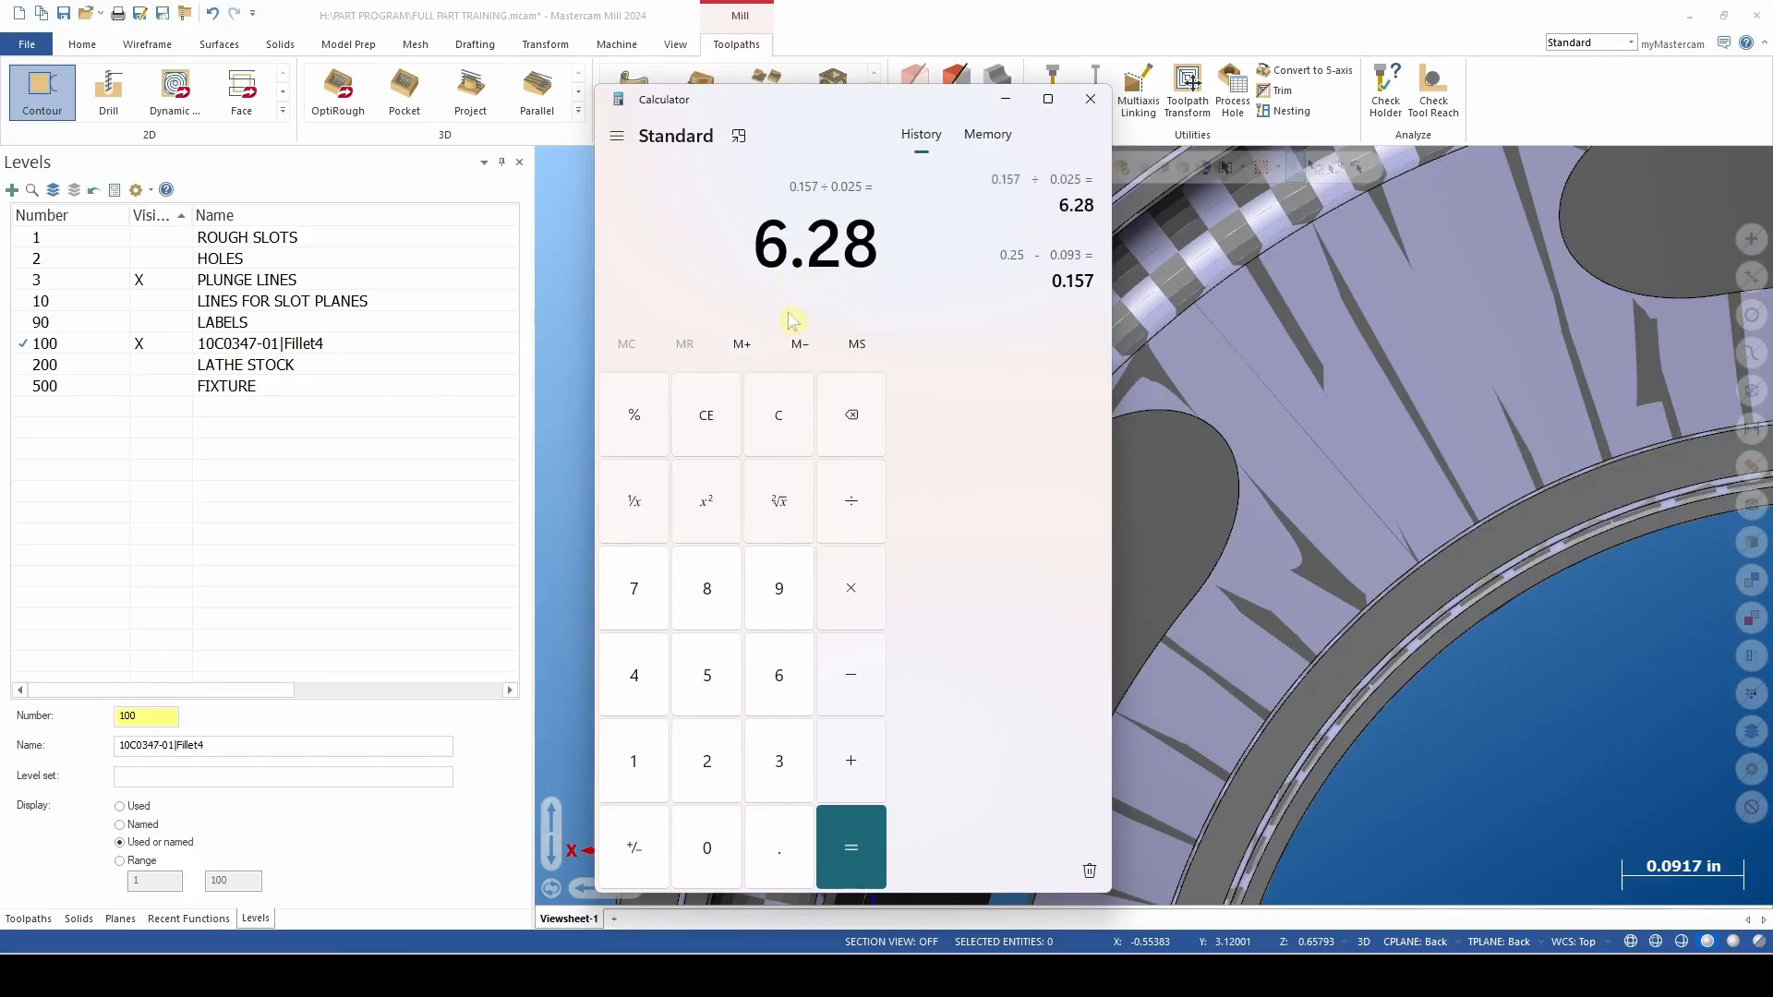
pyautogui.click(1090, 99)
pyautogui.scroll(-3, 970, 249)
pyautogui.scroll(2, 1024, 487)
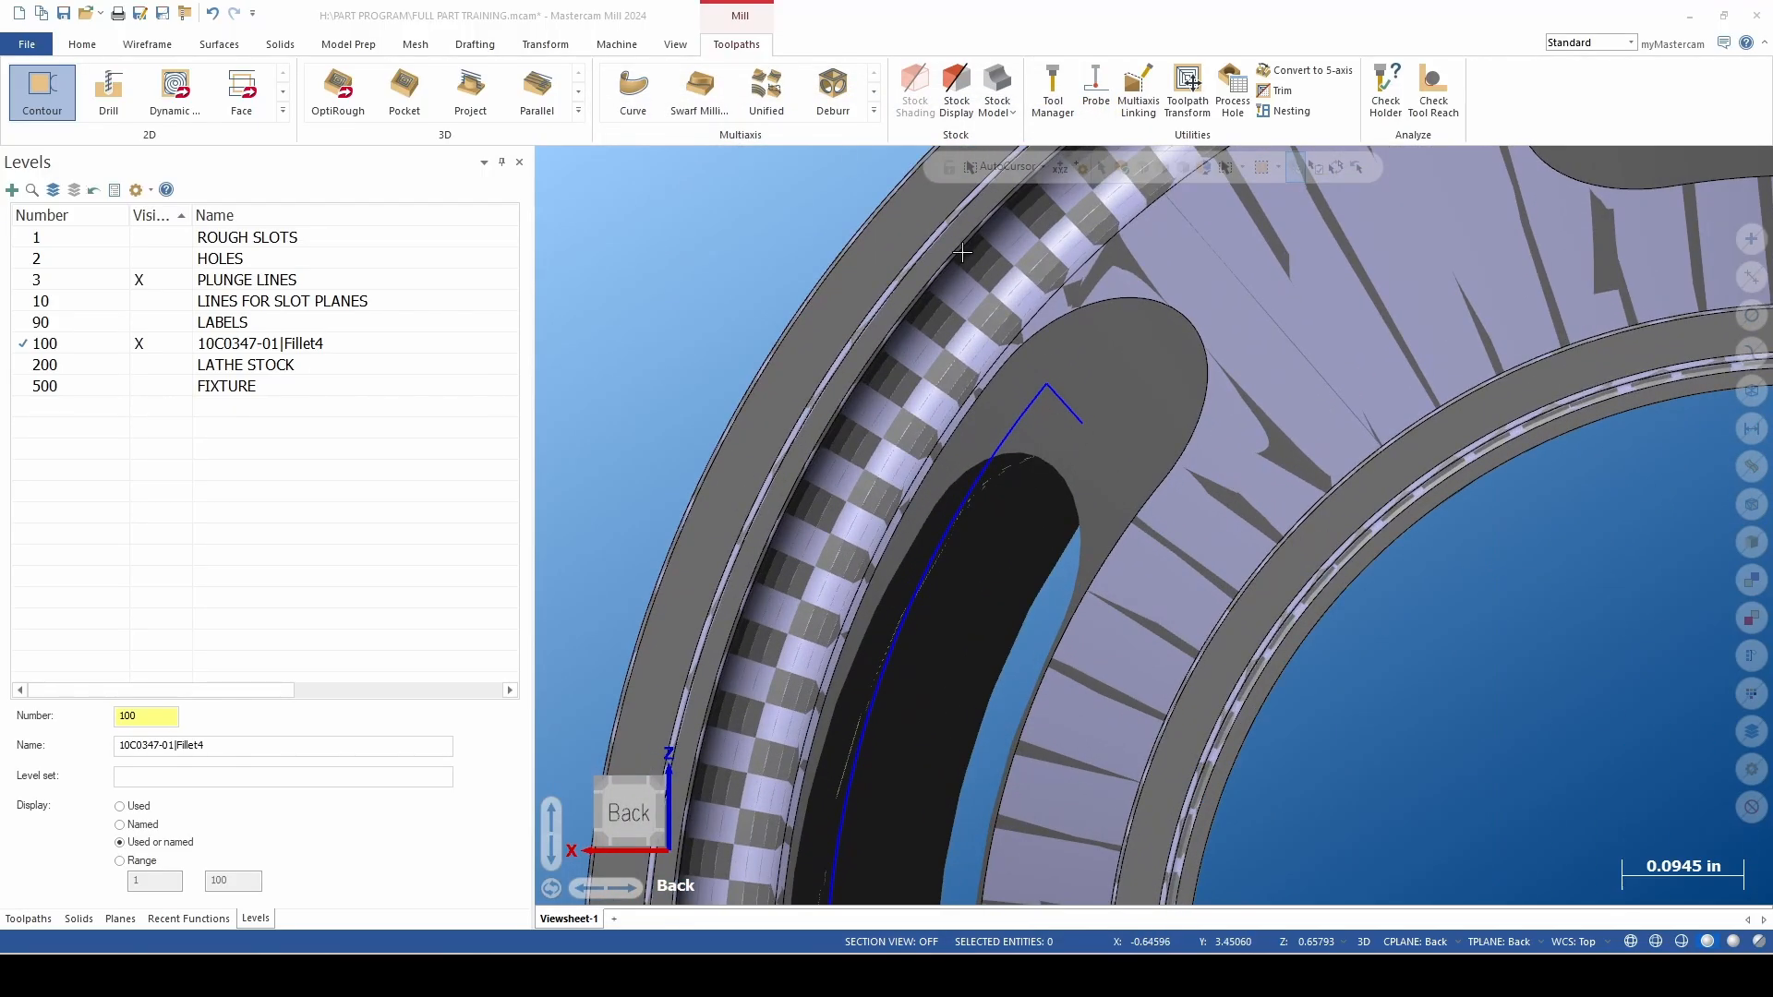
# Hide the part level 100 and use Modify Length to shorten both boundary arcs by 0.025 at each end.
pyautogui.click(138, 47)
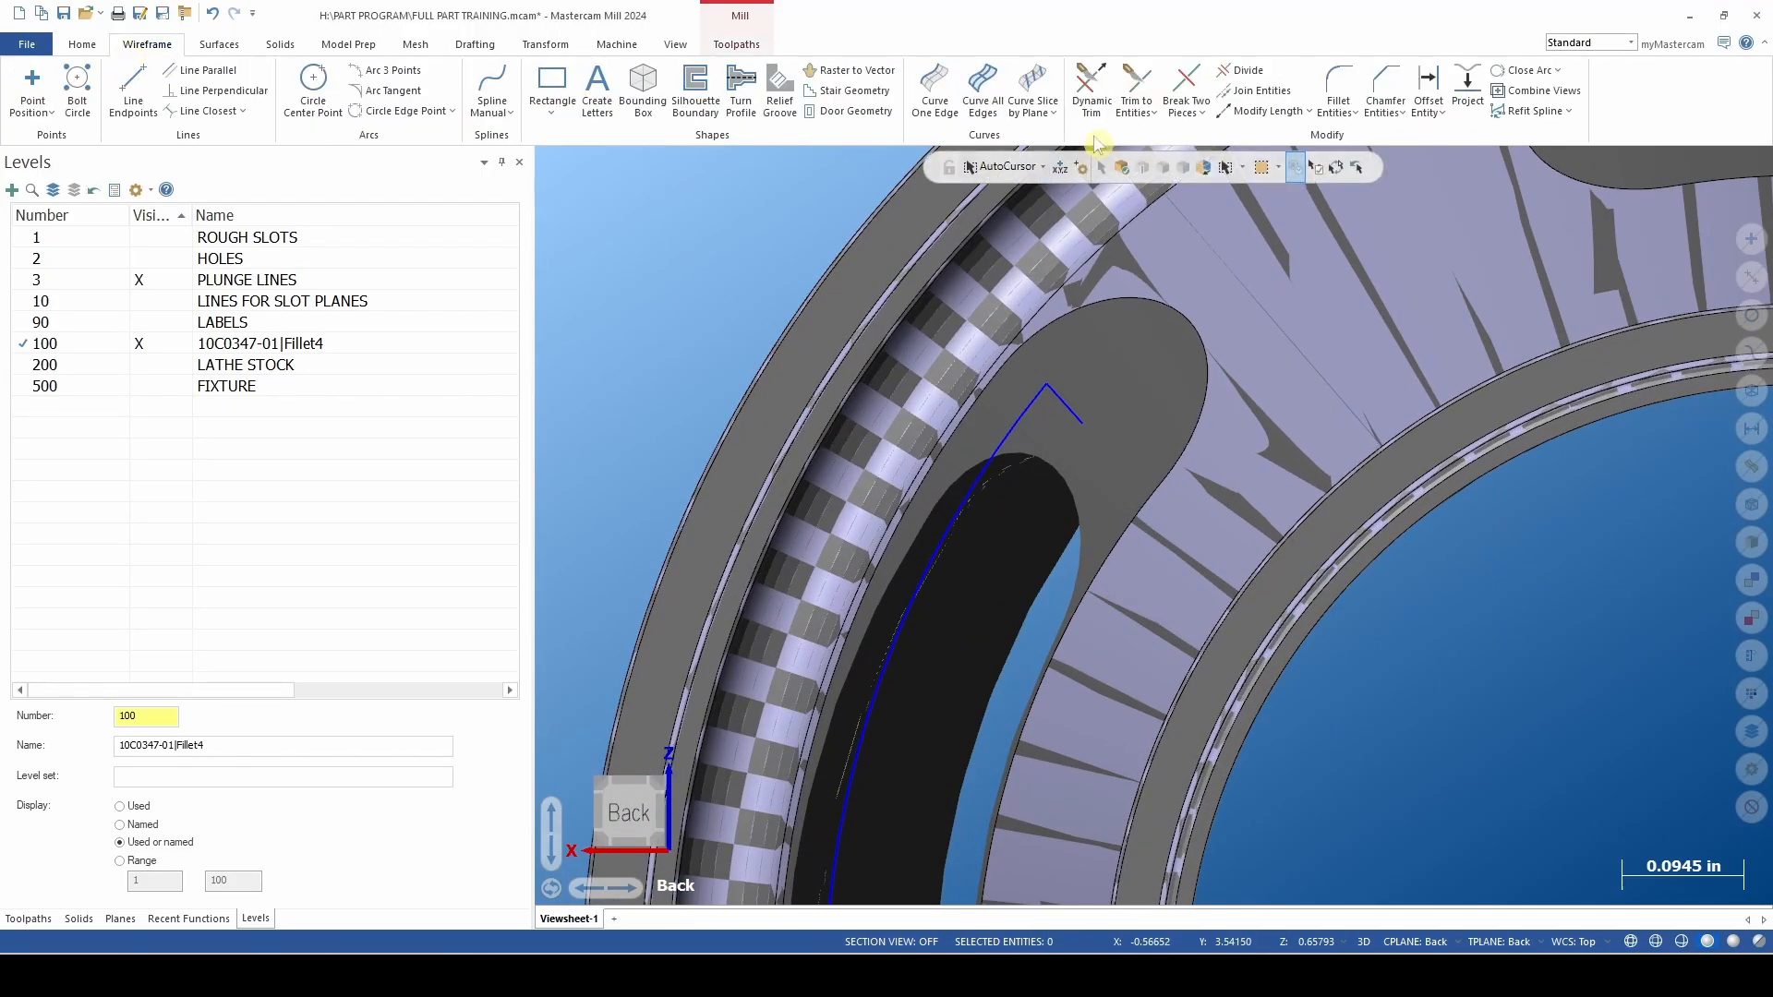
pyautogui.click(1261, 110)
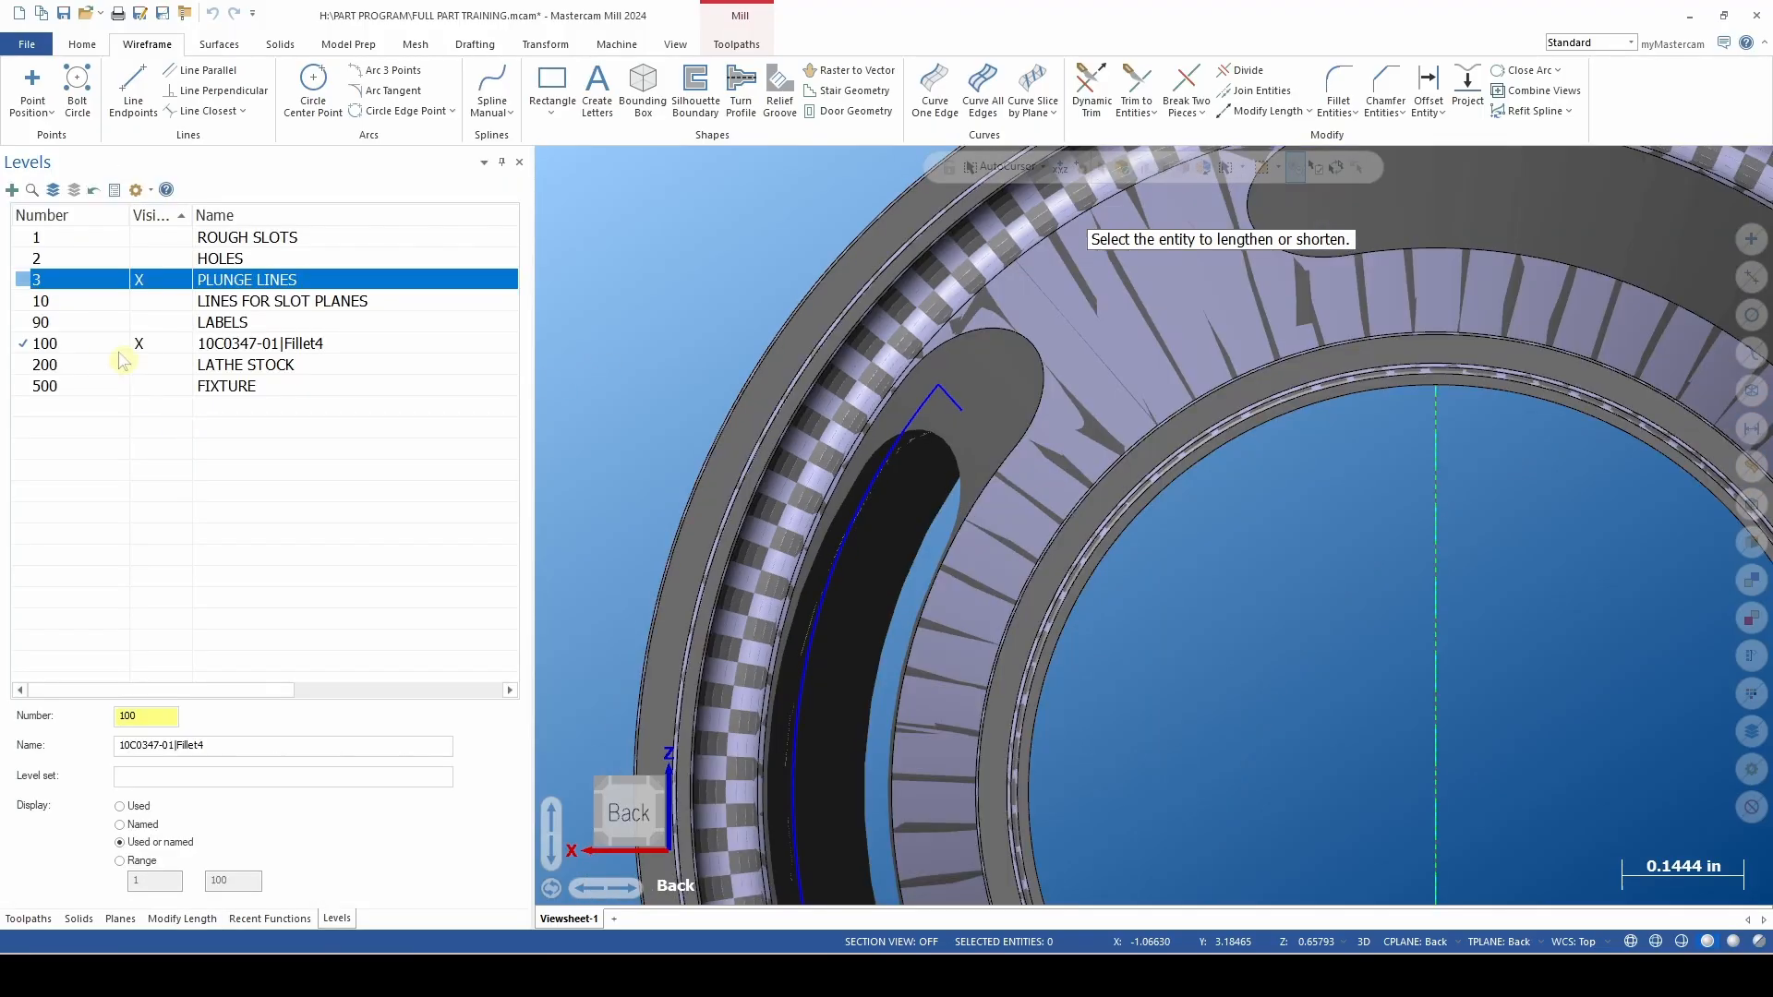
pyautogui.click(126, 345)
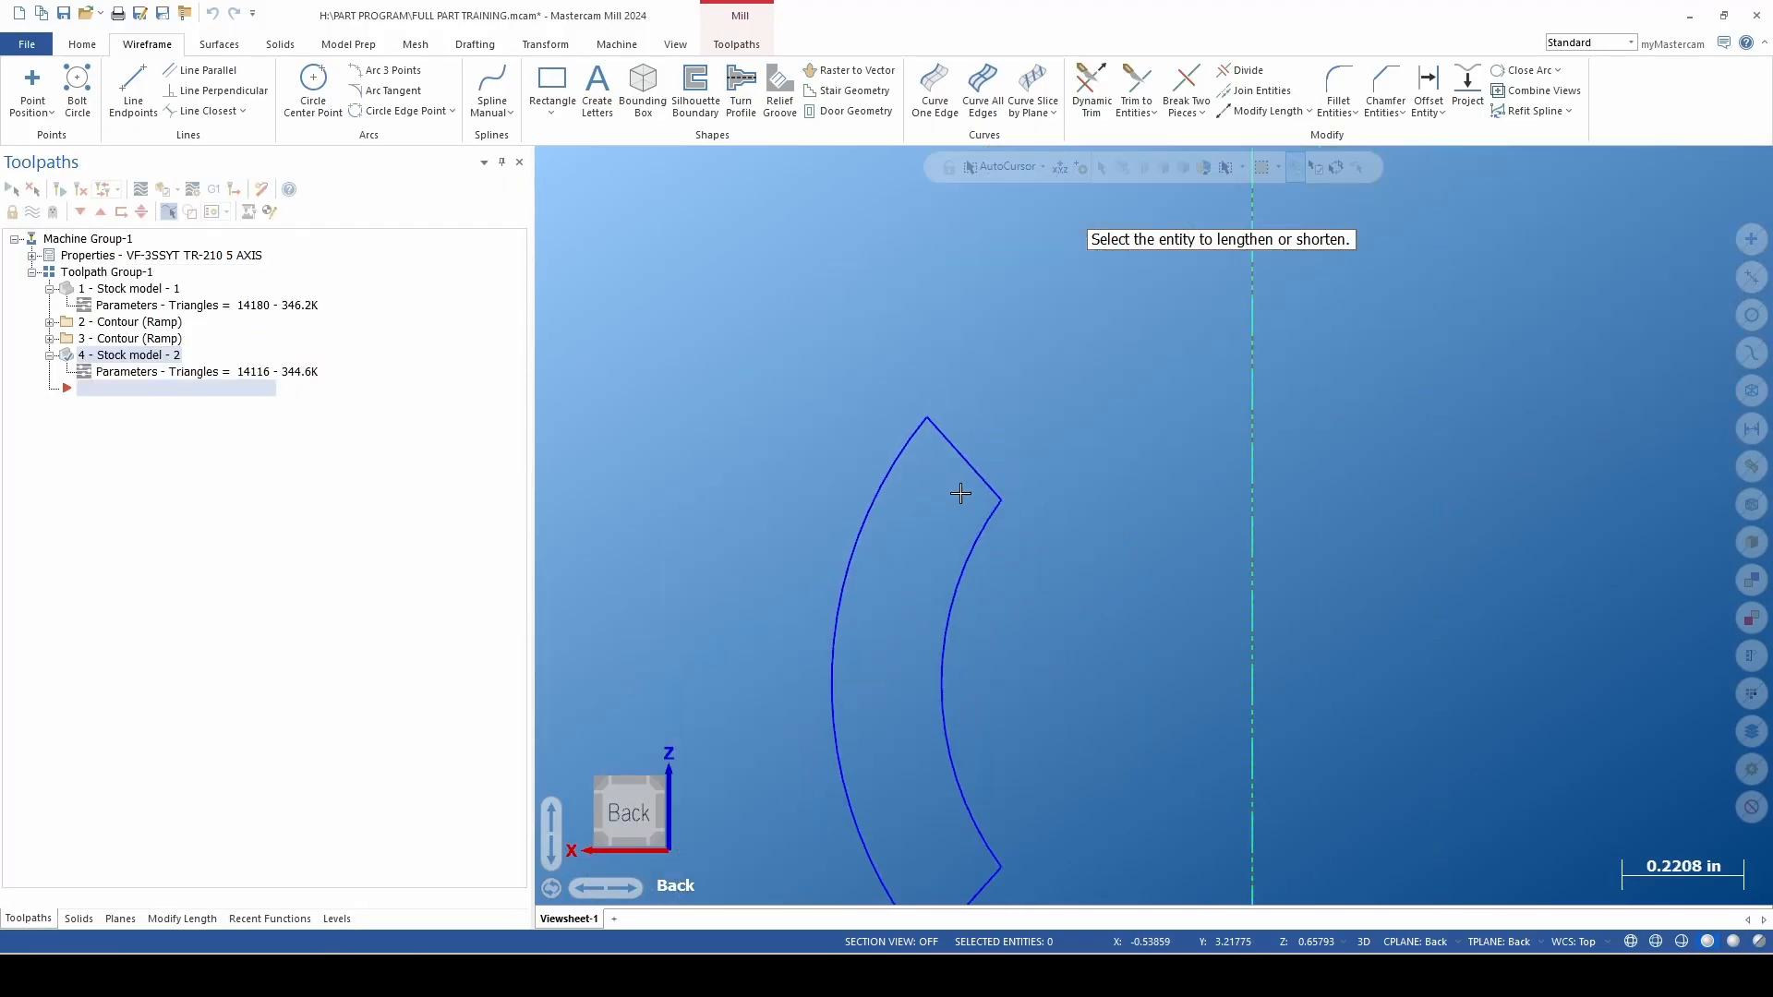
pyautogui.moveTo(960, 494); pyautogui.dragTo(870, 344, button='middle')
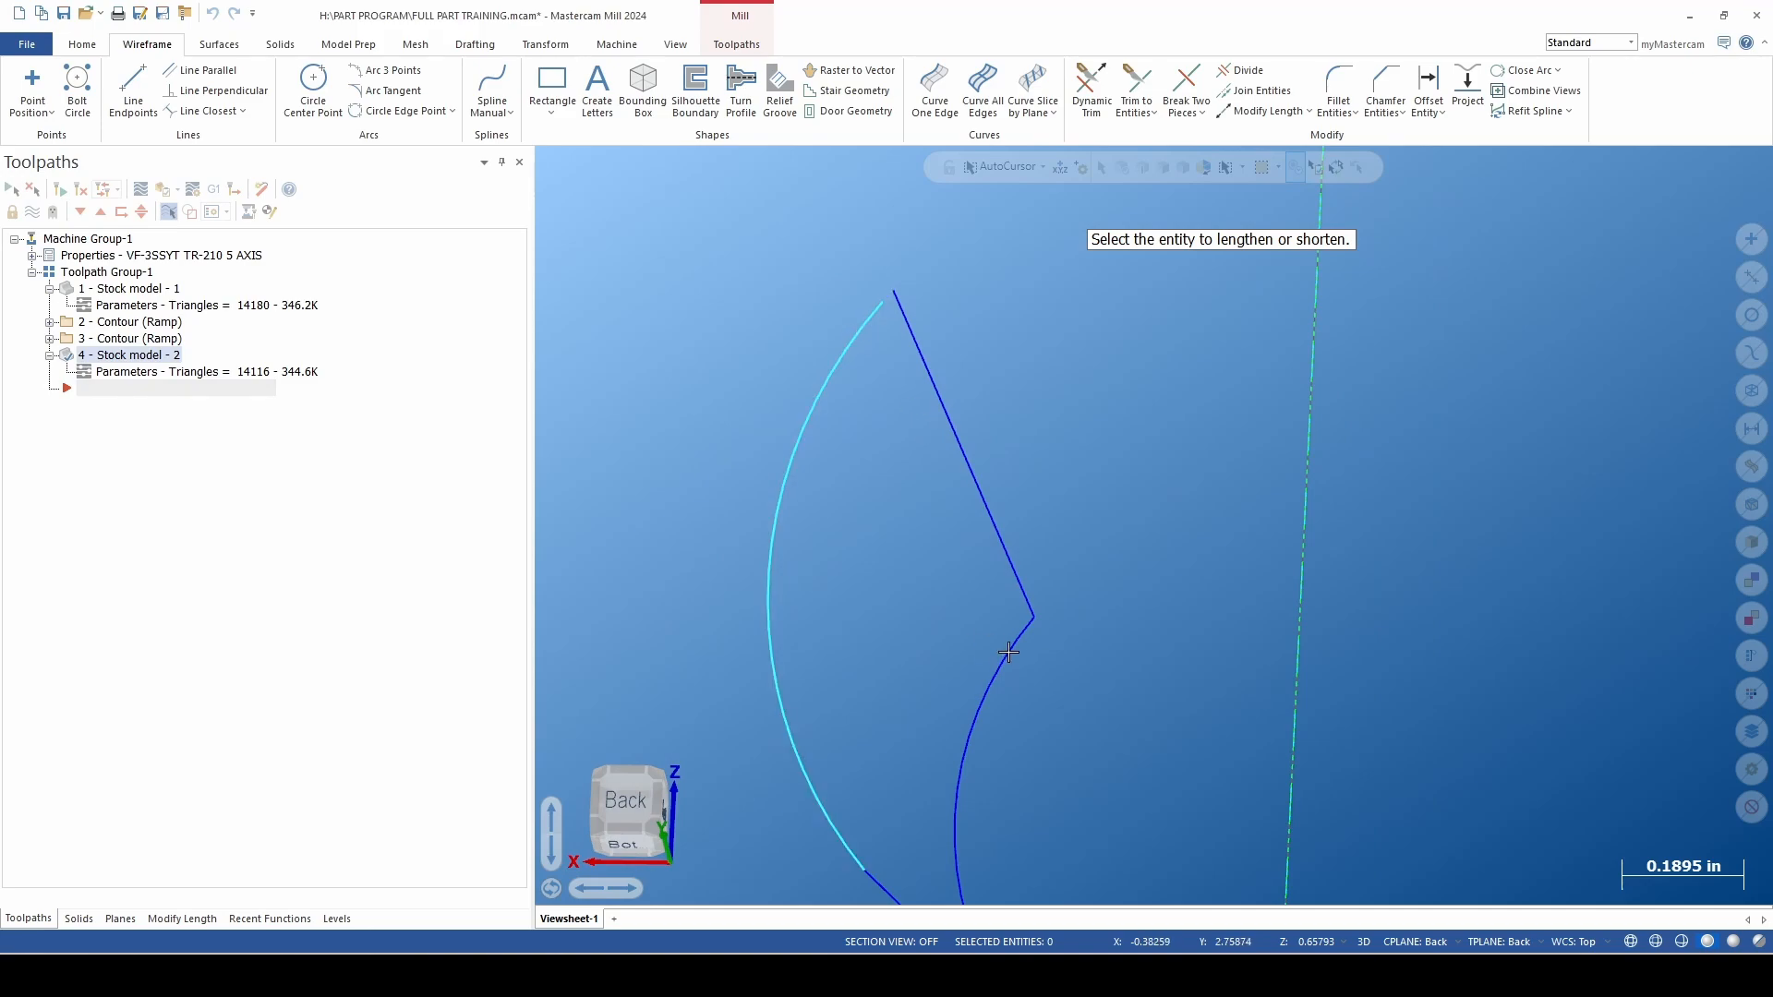
pyautogui.scroll(-2, 965, 625)
pyautogui.moveTo(966, 625); pyautogui.dragTo(770, 791, button='middle')
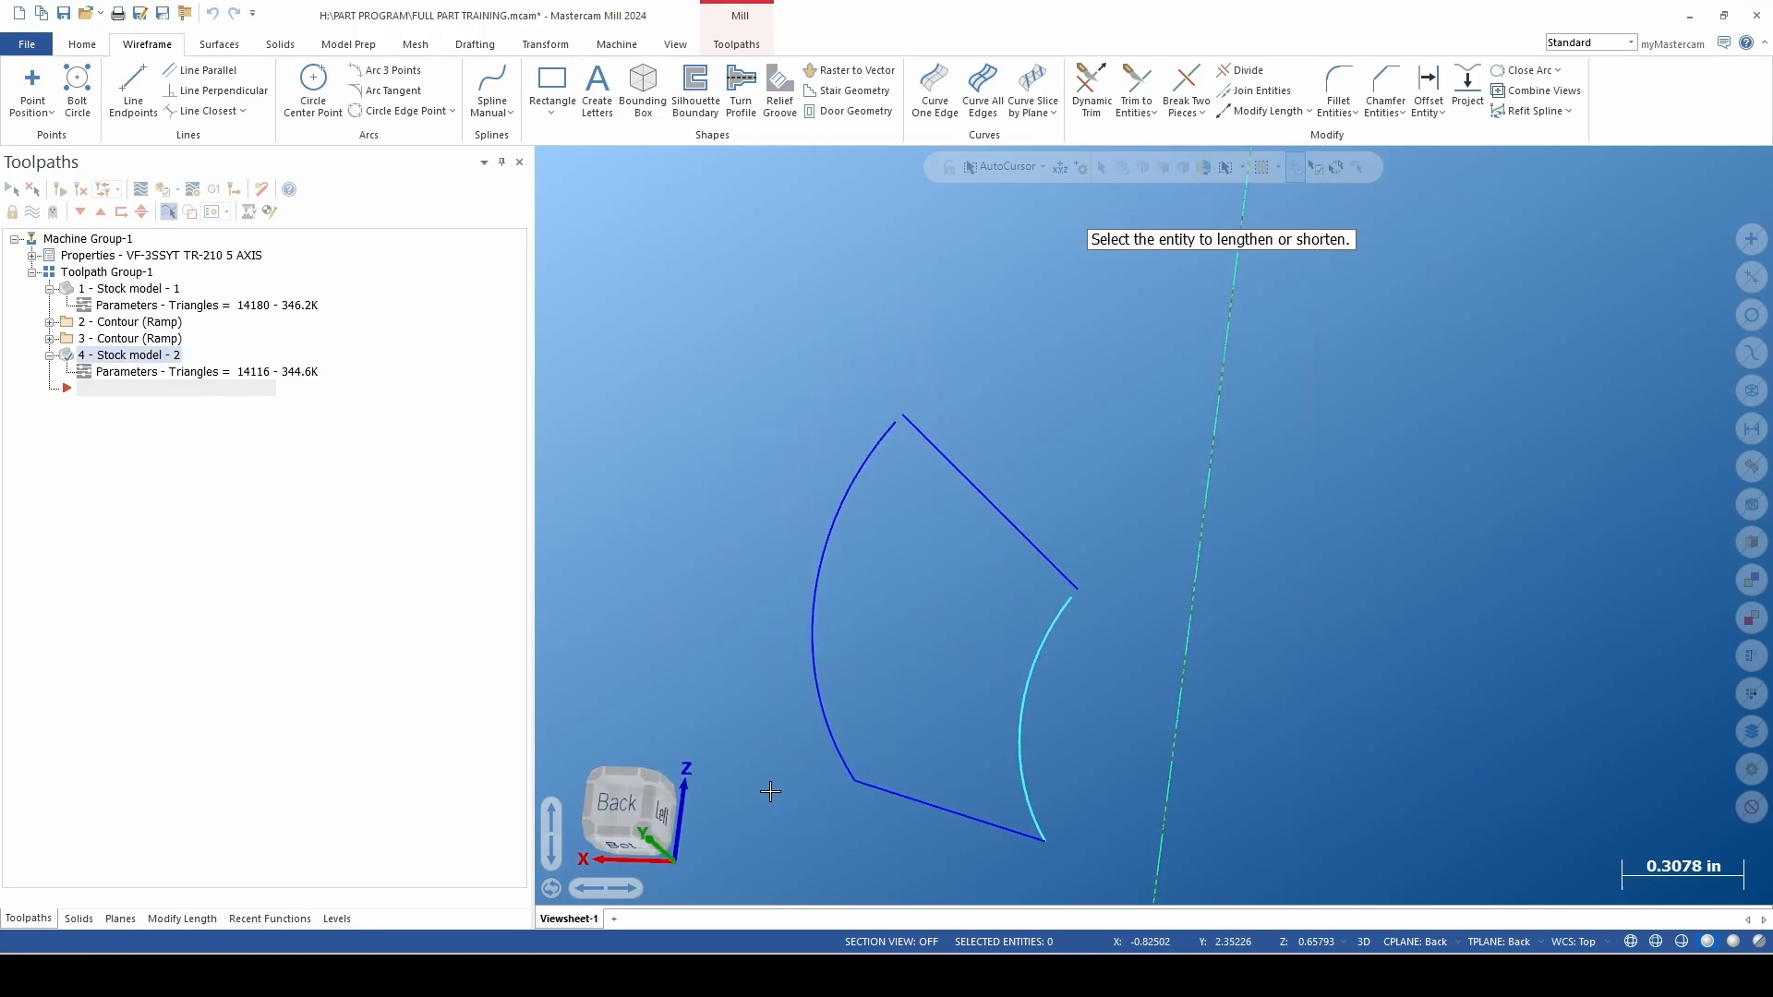
pyautogui.click(1037, 805)
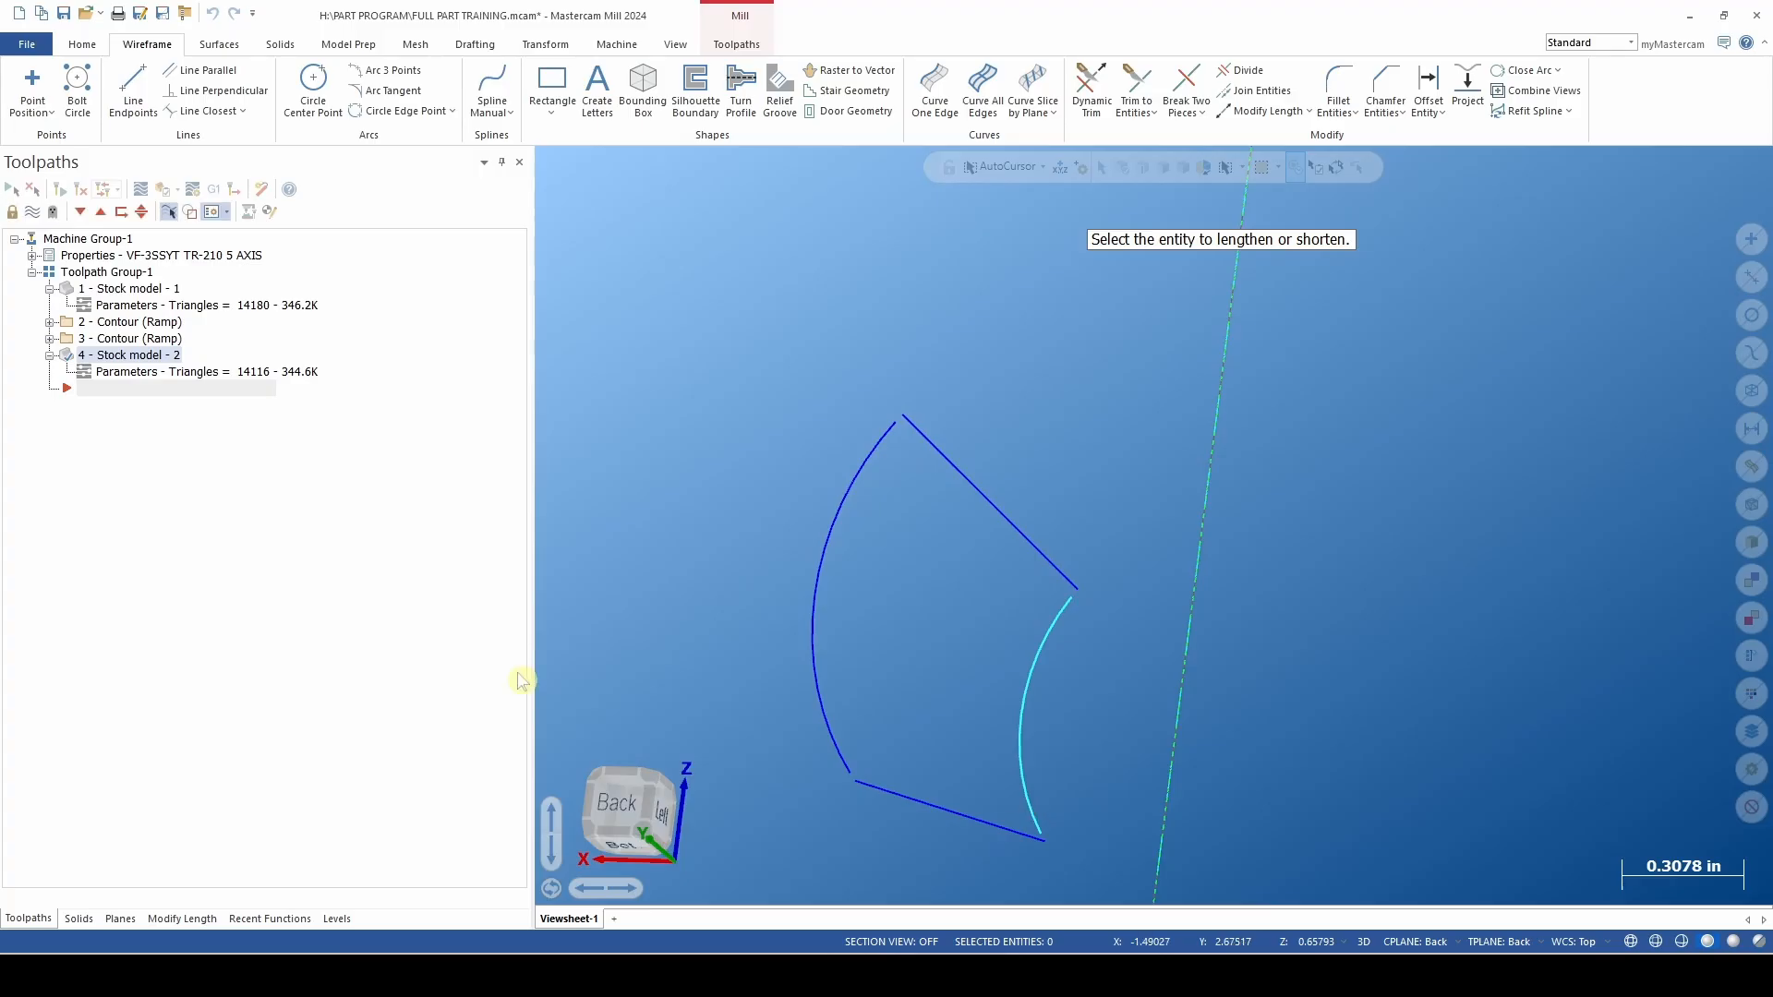
# Draw straight lines joining the shortened ends of the two arcs at both ends of the boundary.
pyautogui.press('l')
pyautogui.click(895, 421)
pyautogui.click(1071, 596)
pyautogui.press('Escape')
# Shorten both boundary arcs by another 0.025 at each end.
pyautogui.click(1251, 113)
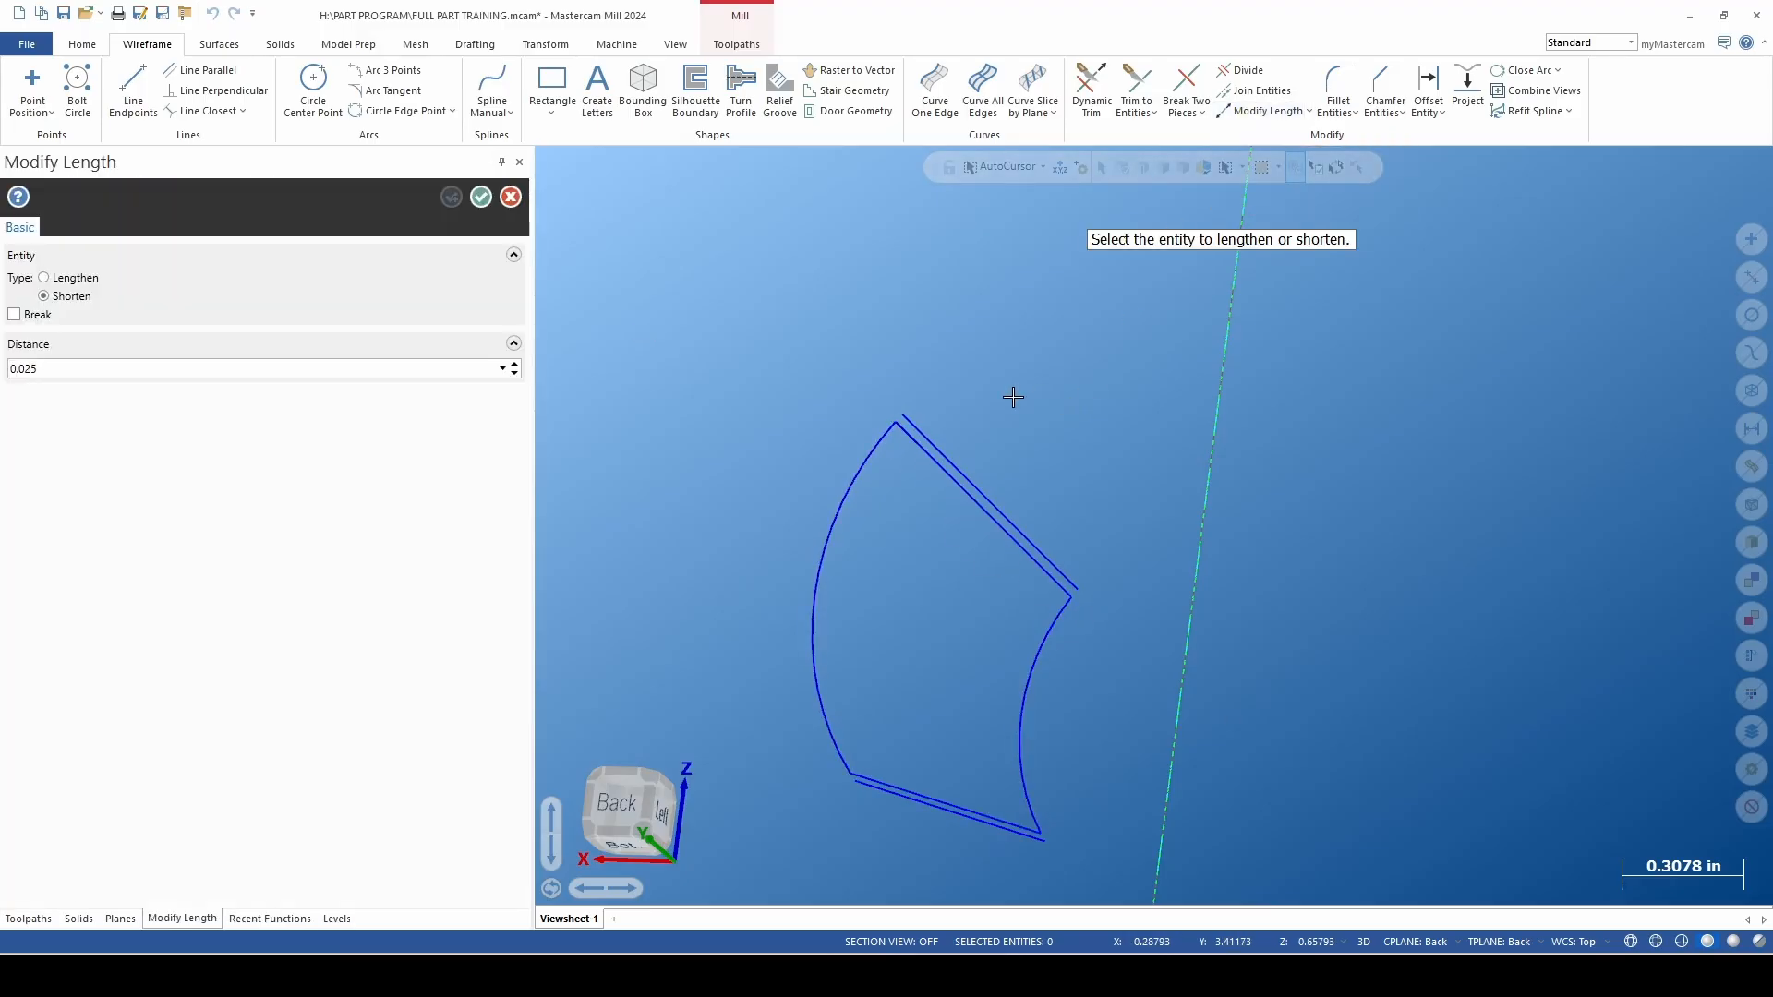
pyautogui.click(866, 454)
pyautogui.click(840, 736)
pyautogui.click(1017, 798)
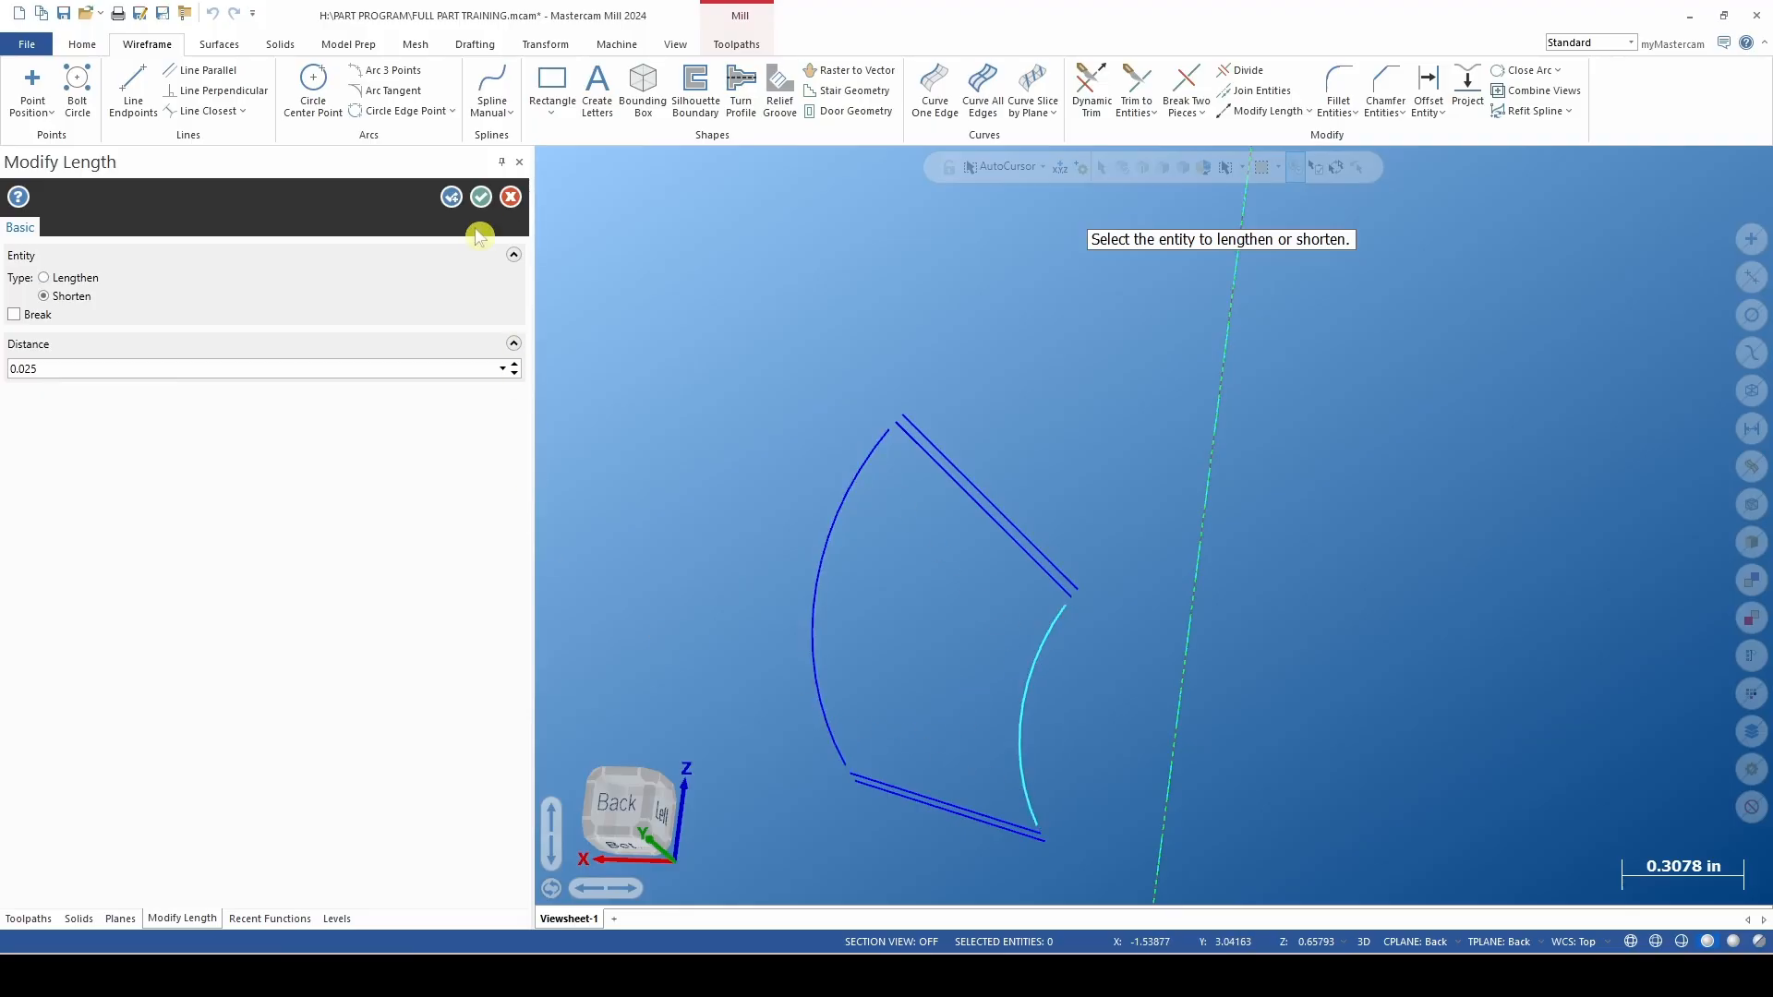
pyautogui.click(480, 196)
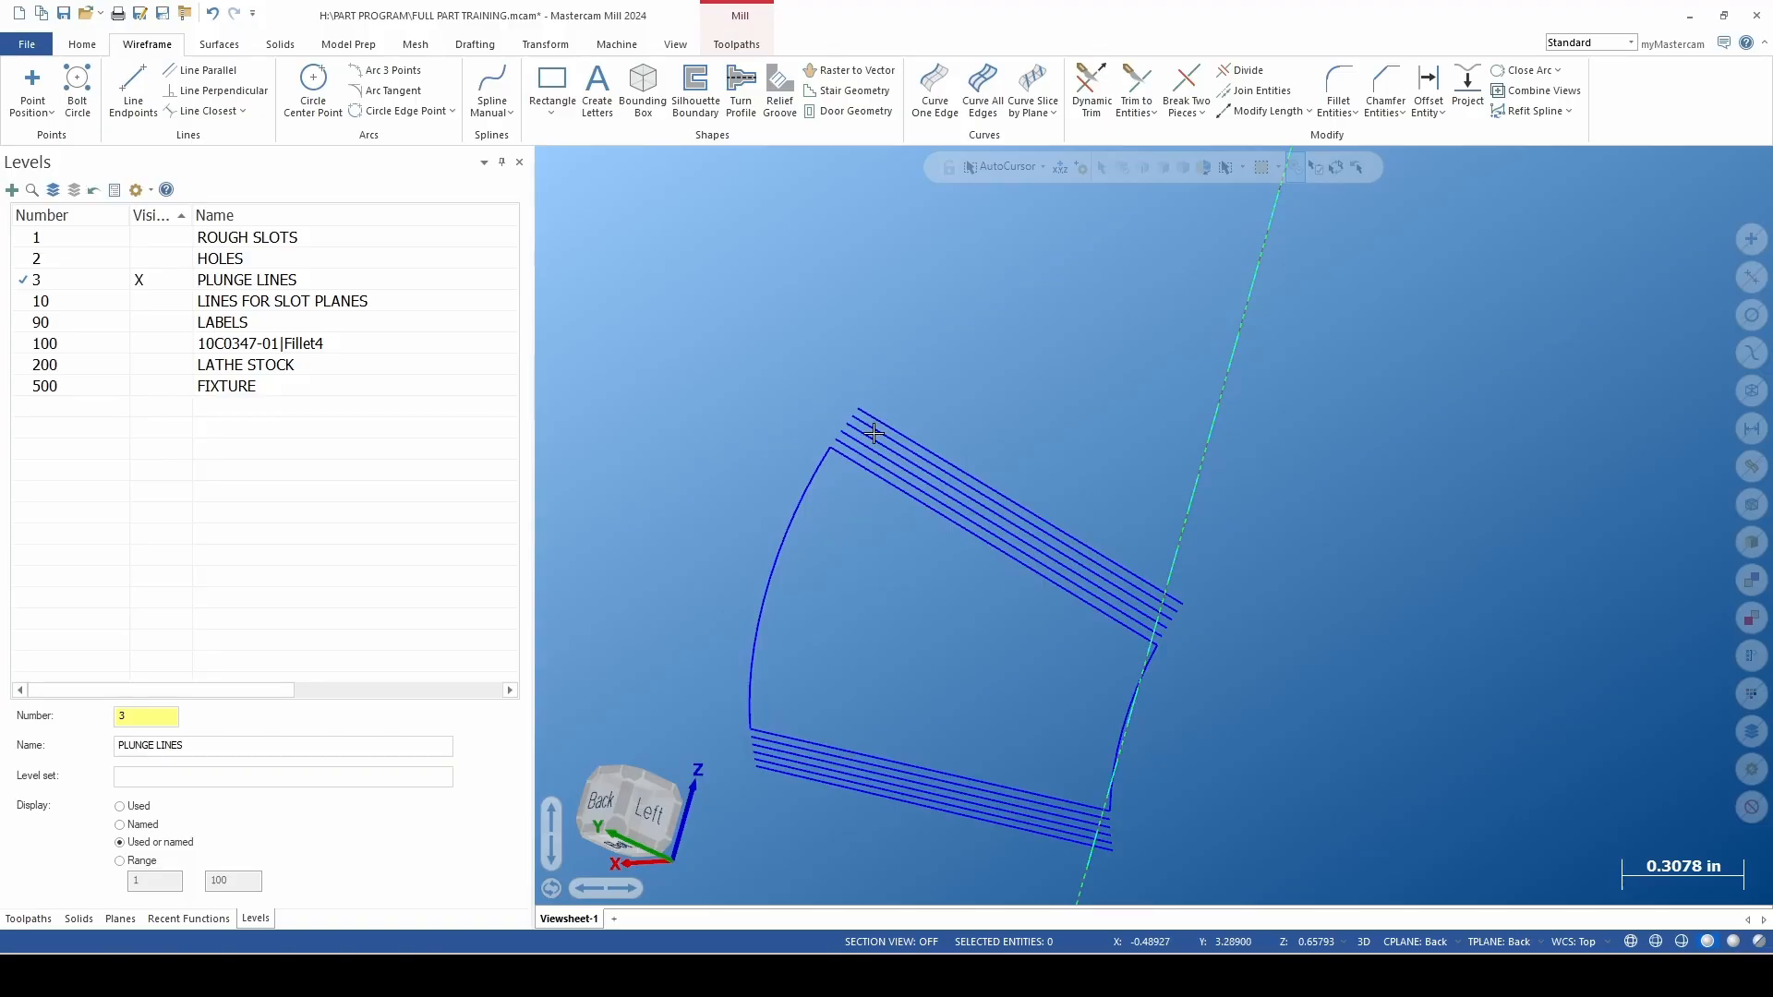
# Delete the two curved boundary arcs between the plunge line sets and show the toolpath operations list.
pyautogui.moveTo(869, 510)
pyautogui.mouseDown(button='middle')
pyautogui.moveTo(895, 534)
pyautogui.moveTo(859, 535)
pyautogui.mouseUp(button='middle')
pyautogui.click(826, 535)
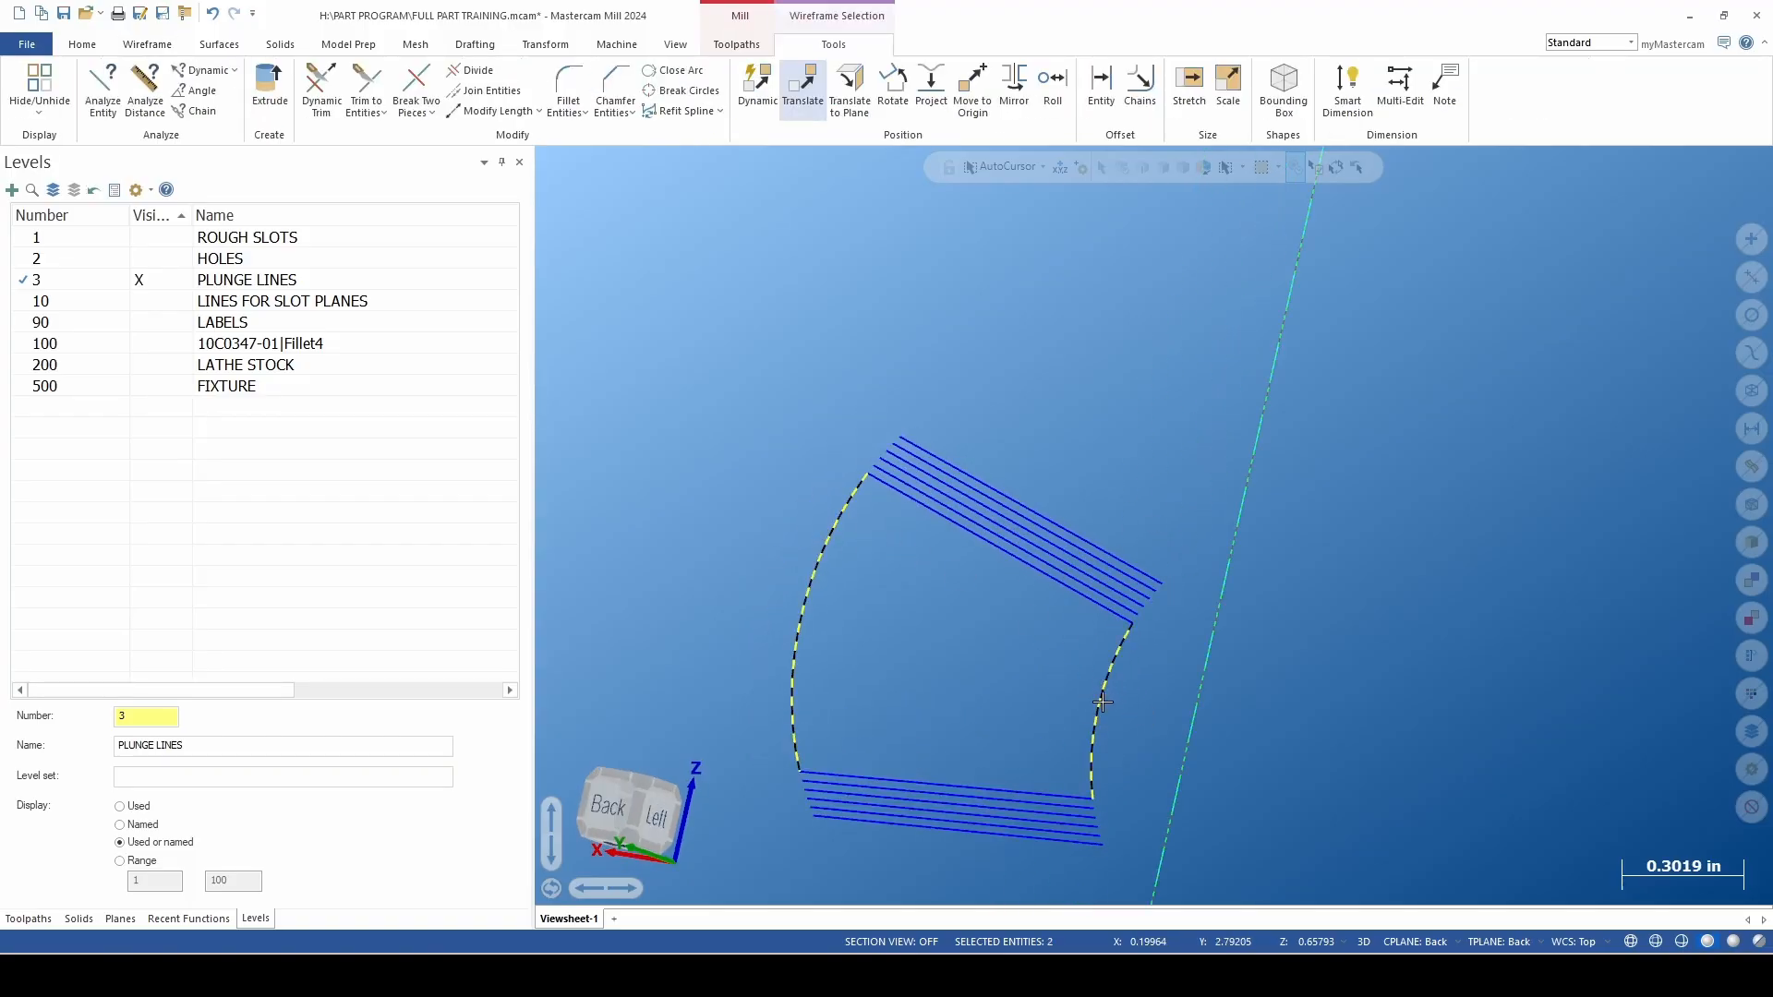
pyautogui.press('Delete')
pyautogui.scroll(-2, 935, 641)
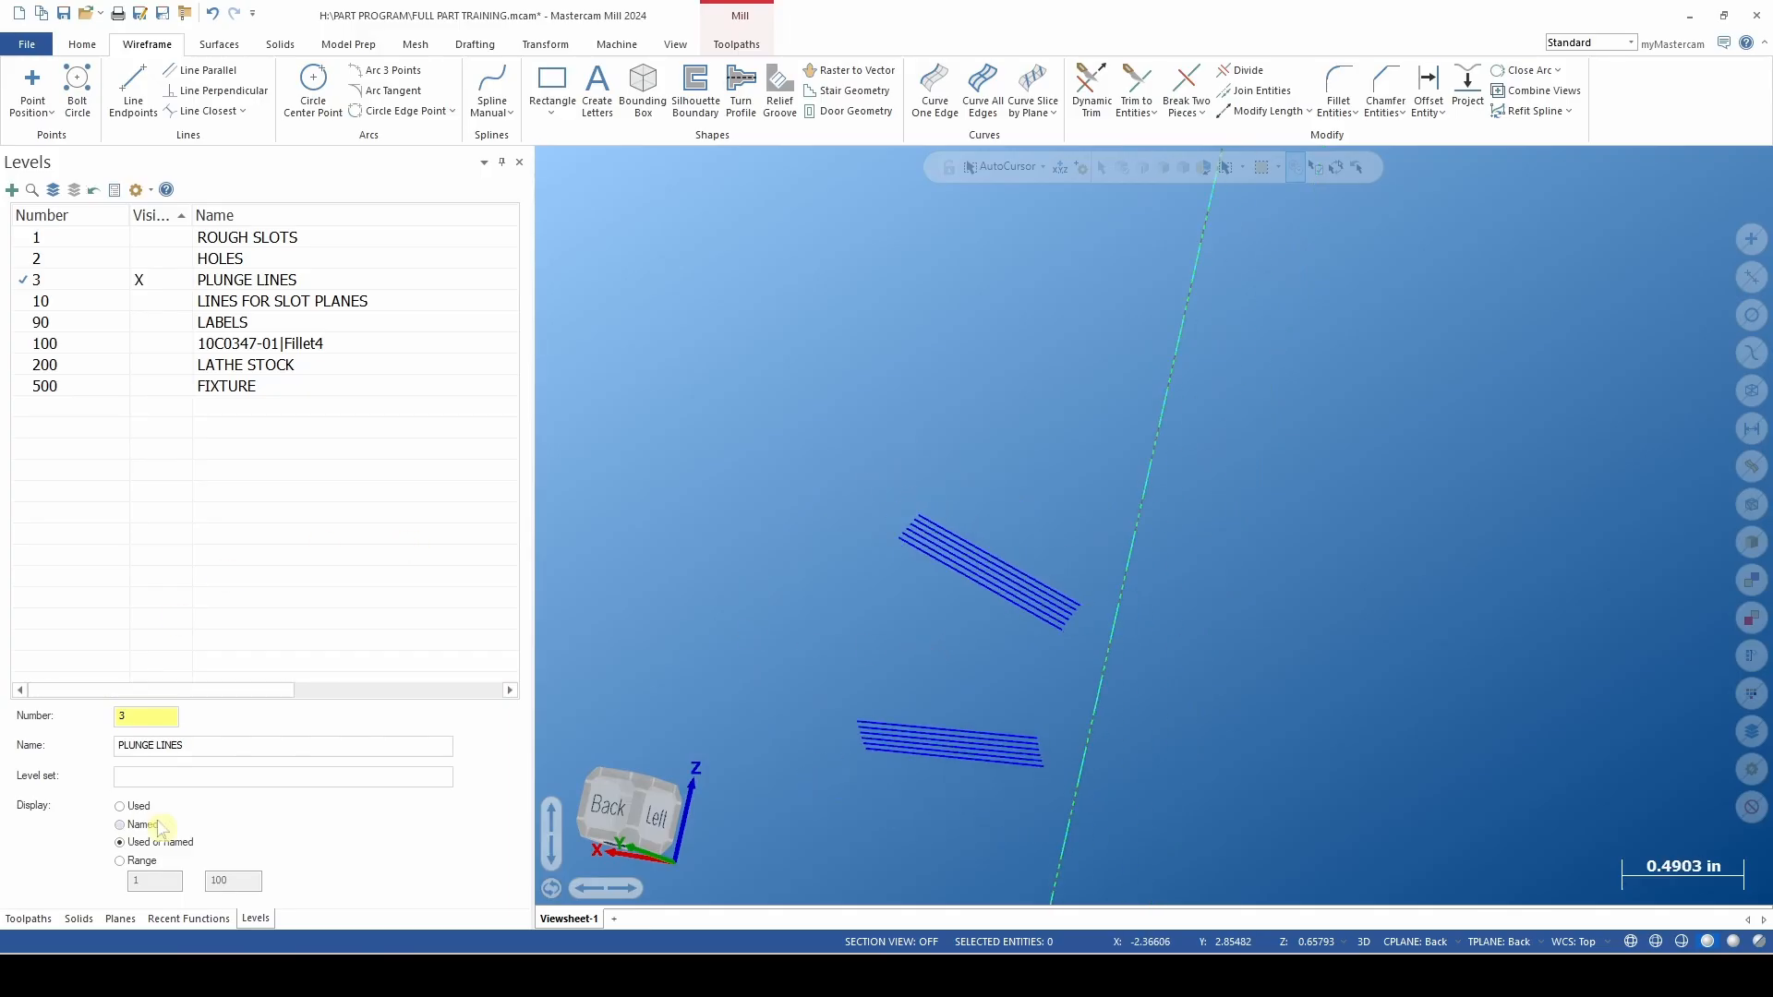
pyautogui.click(29, 919)
pyautogui.moveTo(804, 482); pyautogui.dragTo(750, 606, button='middle')
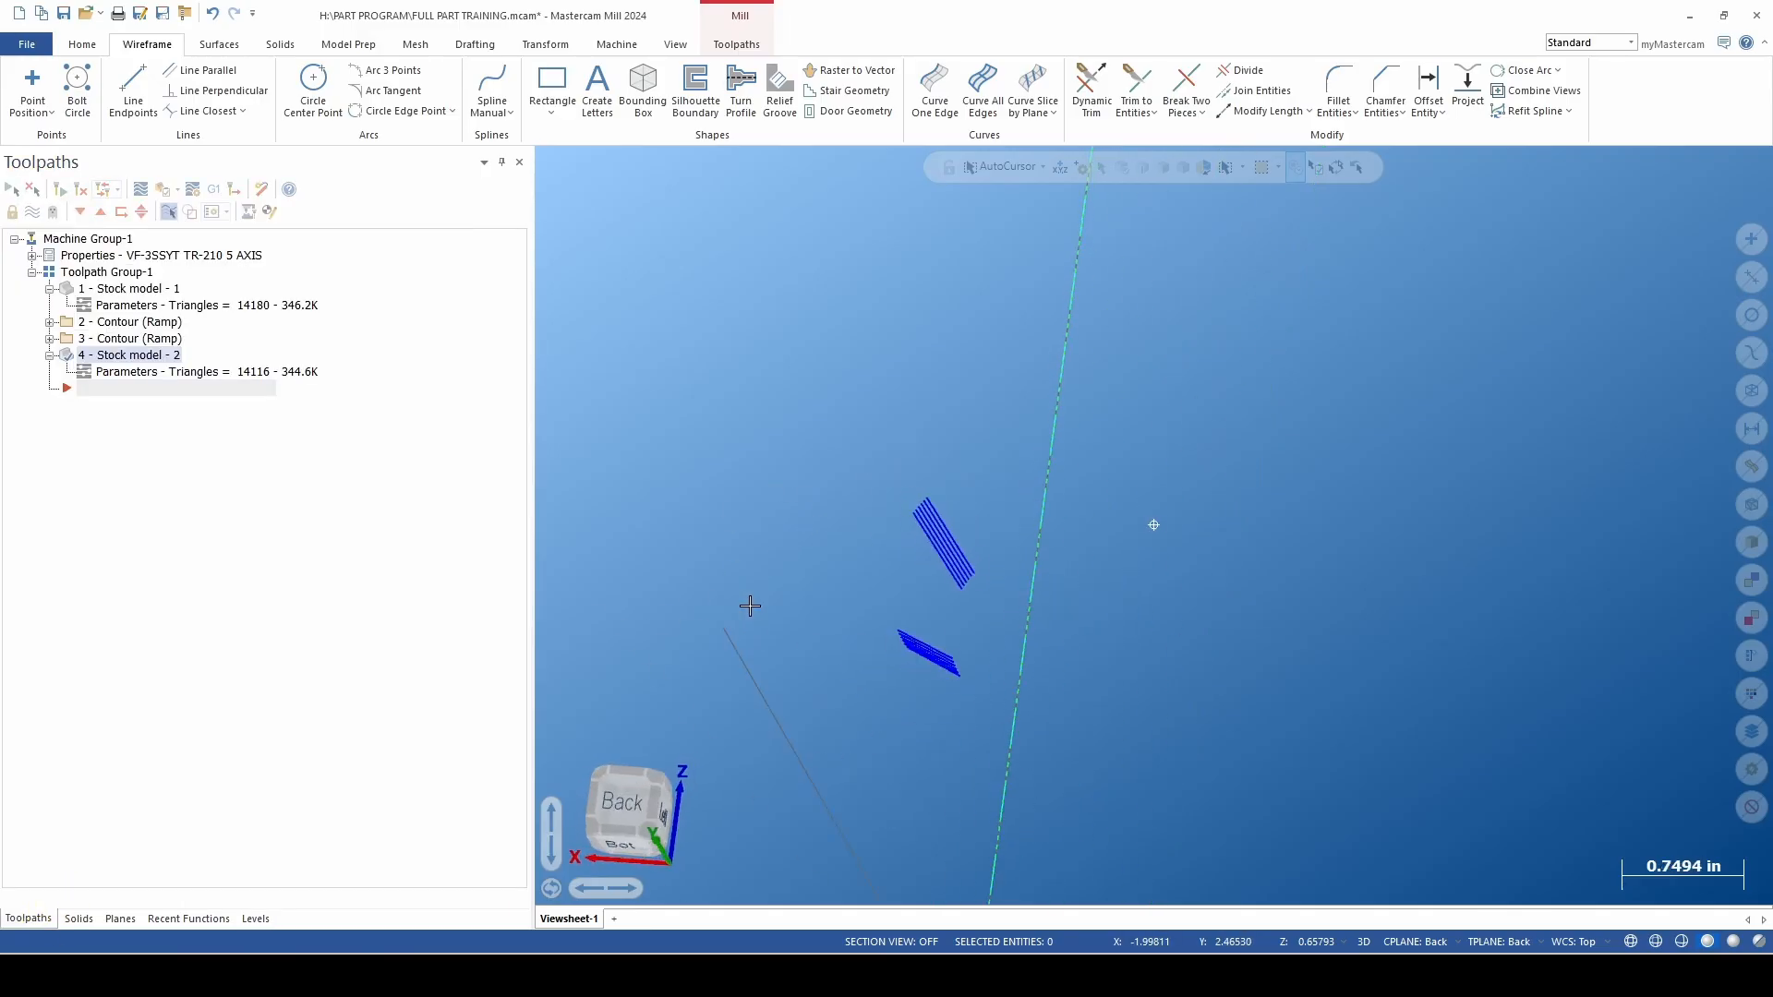
# Examine the planes assigned to the first ramped contour operation and look into the parameters of the second ramped contour operation.
pyautogui.moveTo(807, 486)
pyautogui.mouseDown(button='middle')
pyautogui.moveTo(986, 527)
pyautogui.moveTo(830, 504)
pyautogui.moveTo(878, 435)
pyautogui.moveTo(1049, 407)
pyautogui.moveTo(817, 484)
pyautogui.mouseUp(button='middle')
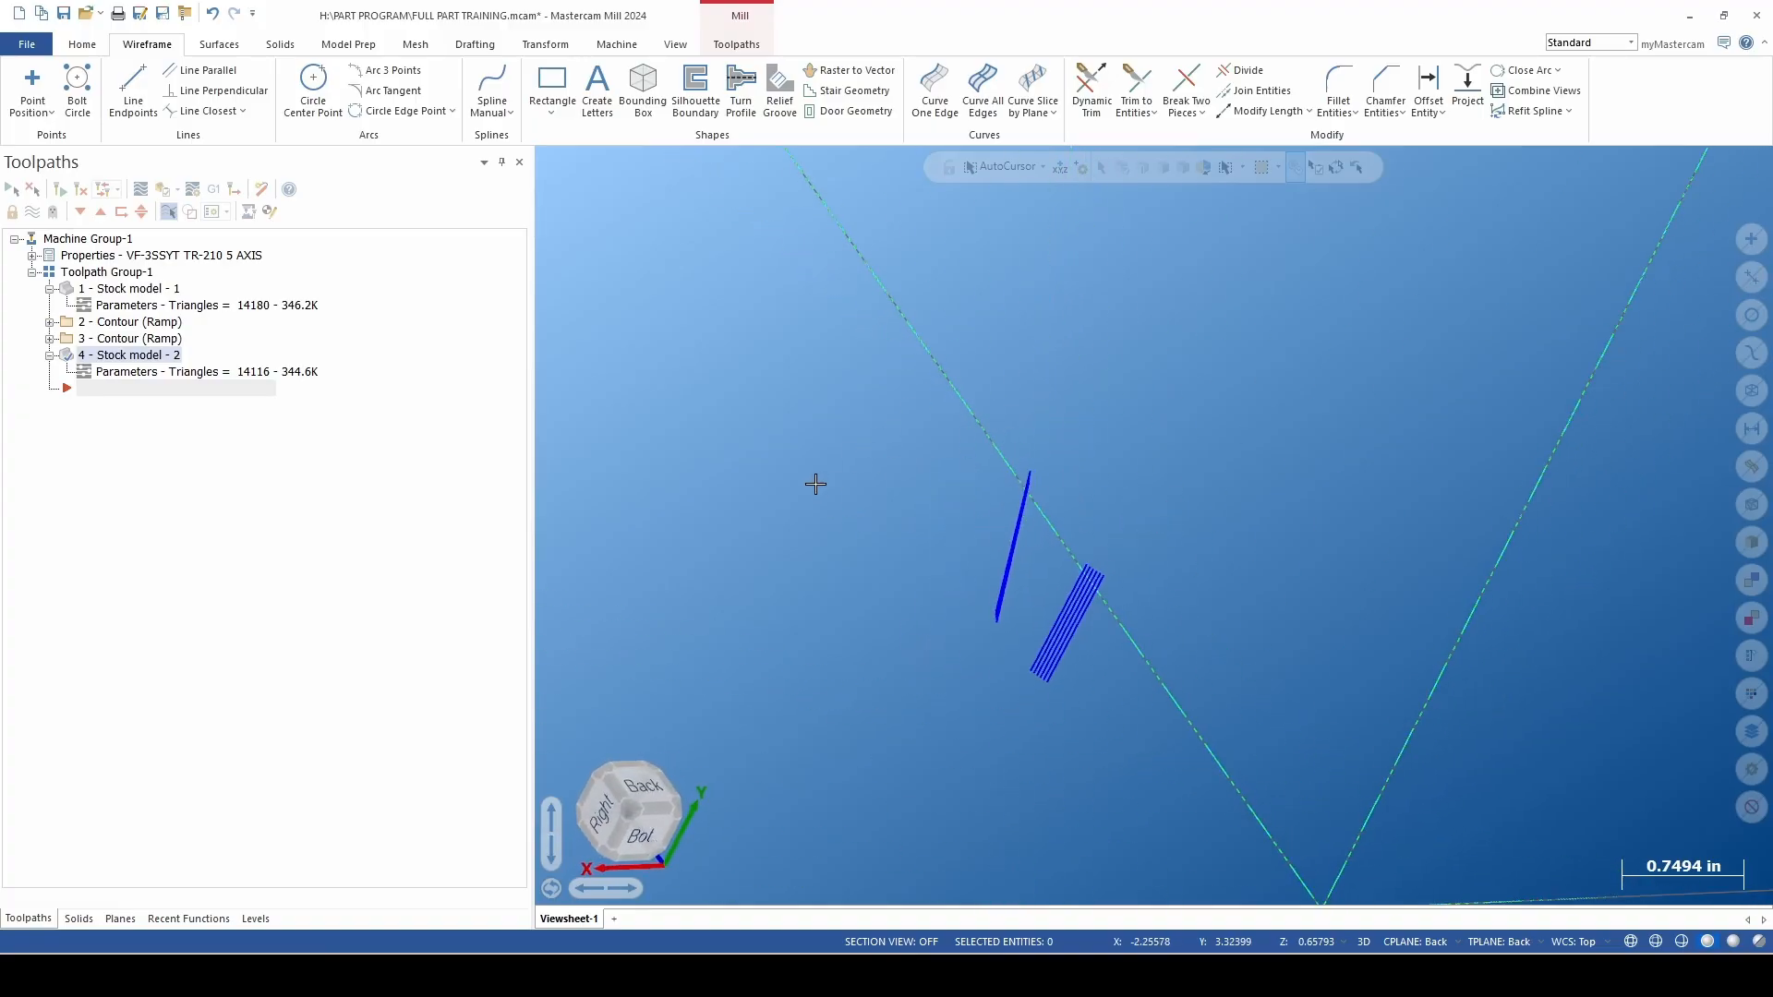
pyautogui.moveTo(942, 474); pyautogui.dragTo(831, 502, button='middle')
pyautogui.moveTo(1016, 502); pyautogui.dragTo(961, 507, button='middle')
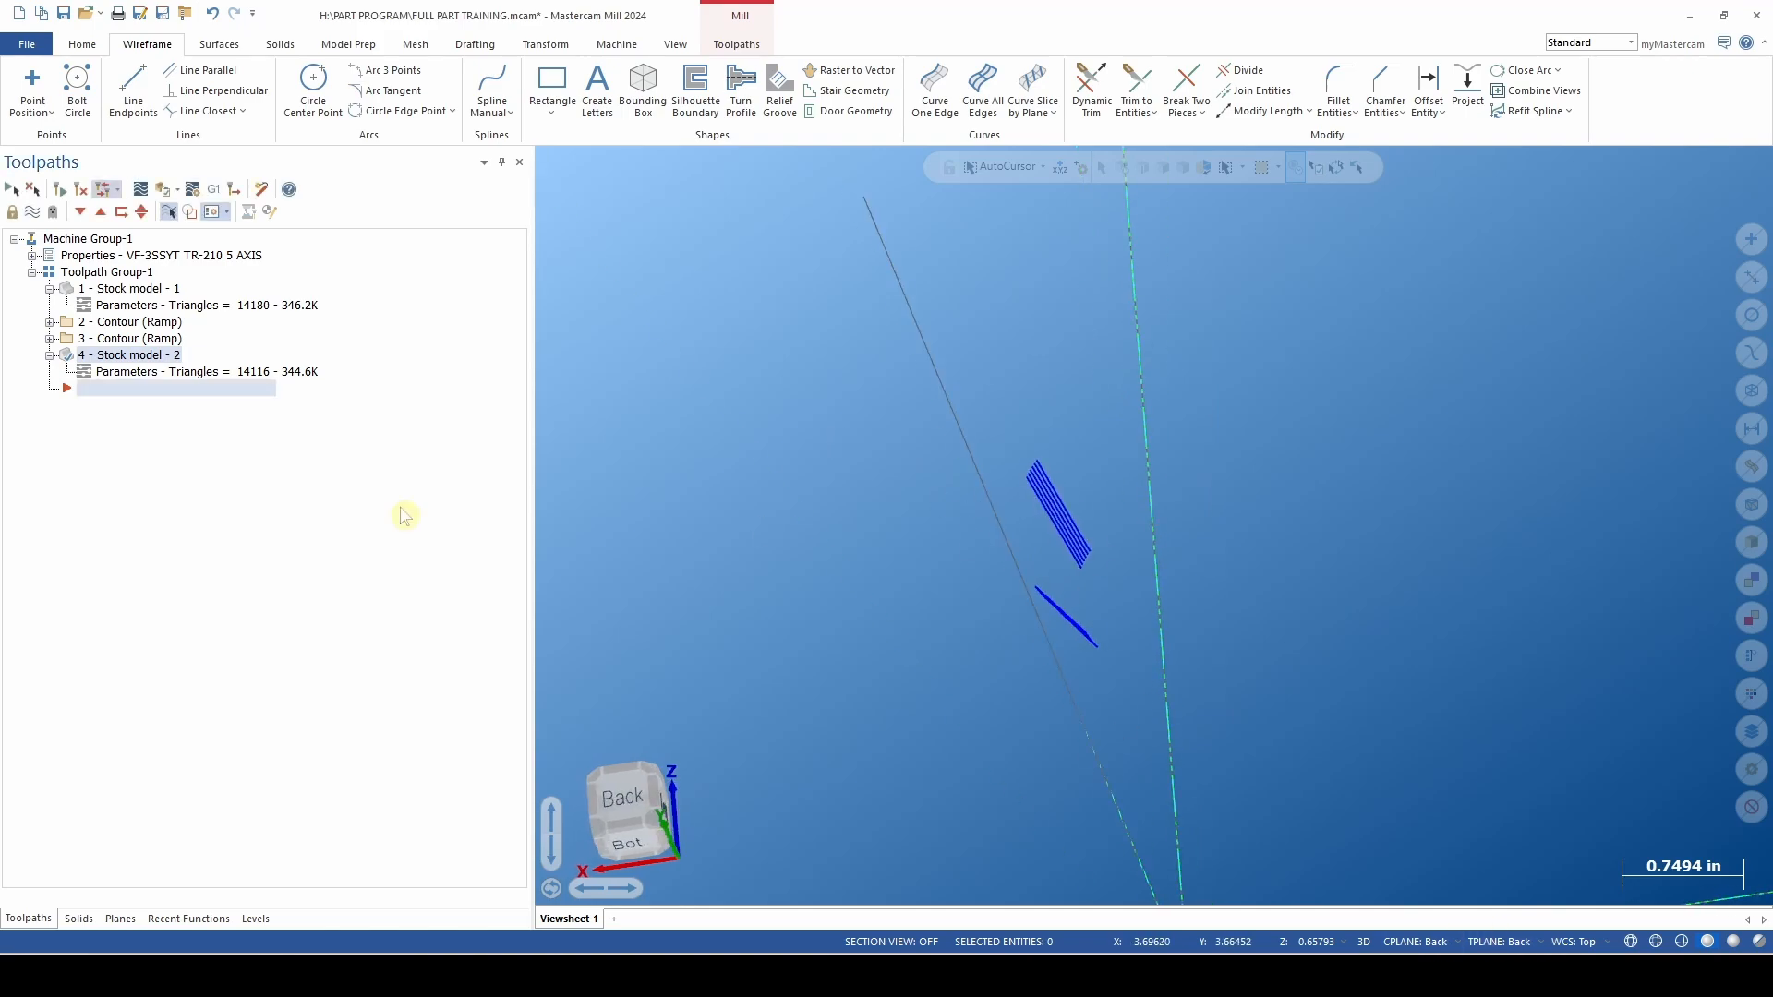
pyautogui.click(50, 322)
pyautogui.click(117, 338)
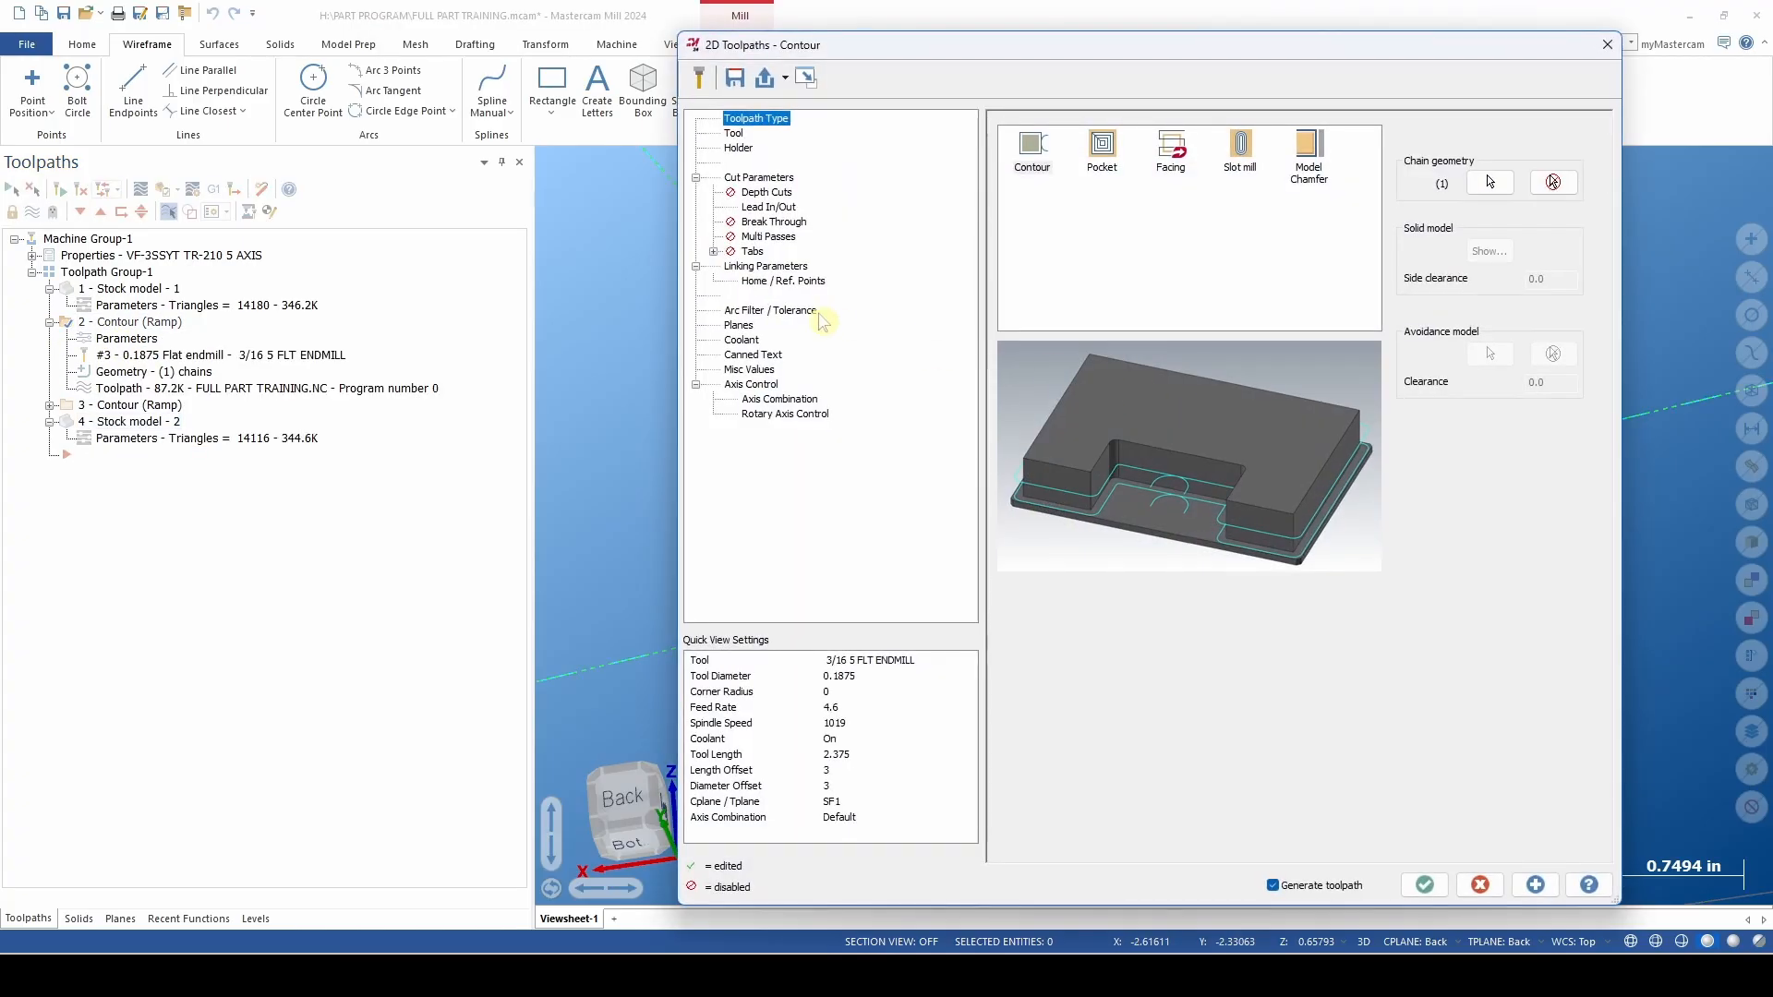
pyautogui.click(741, 325)
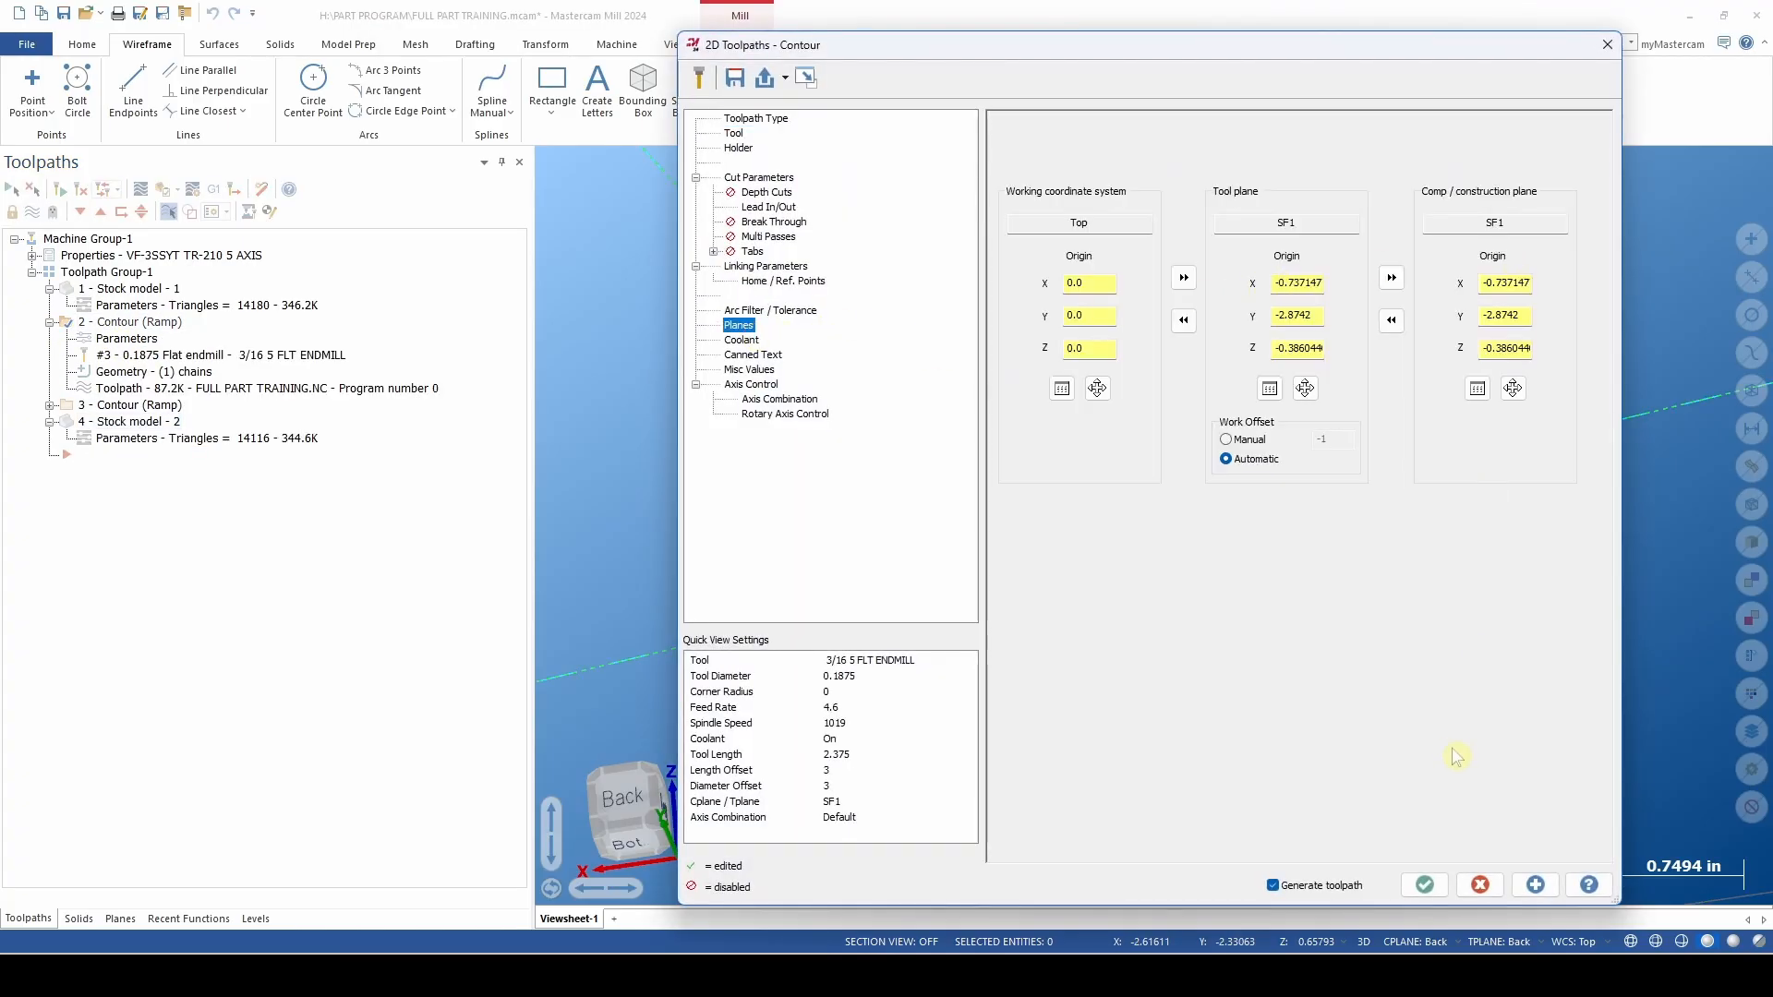
pyautogui.click(1480, 885)
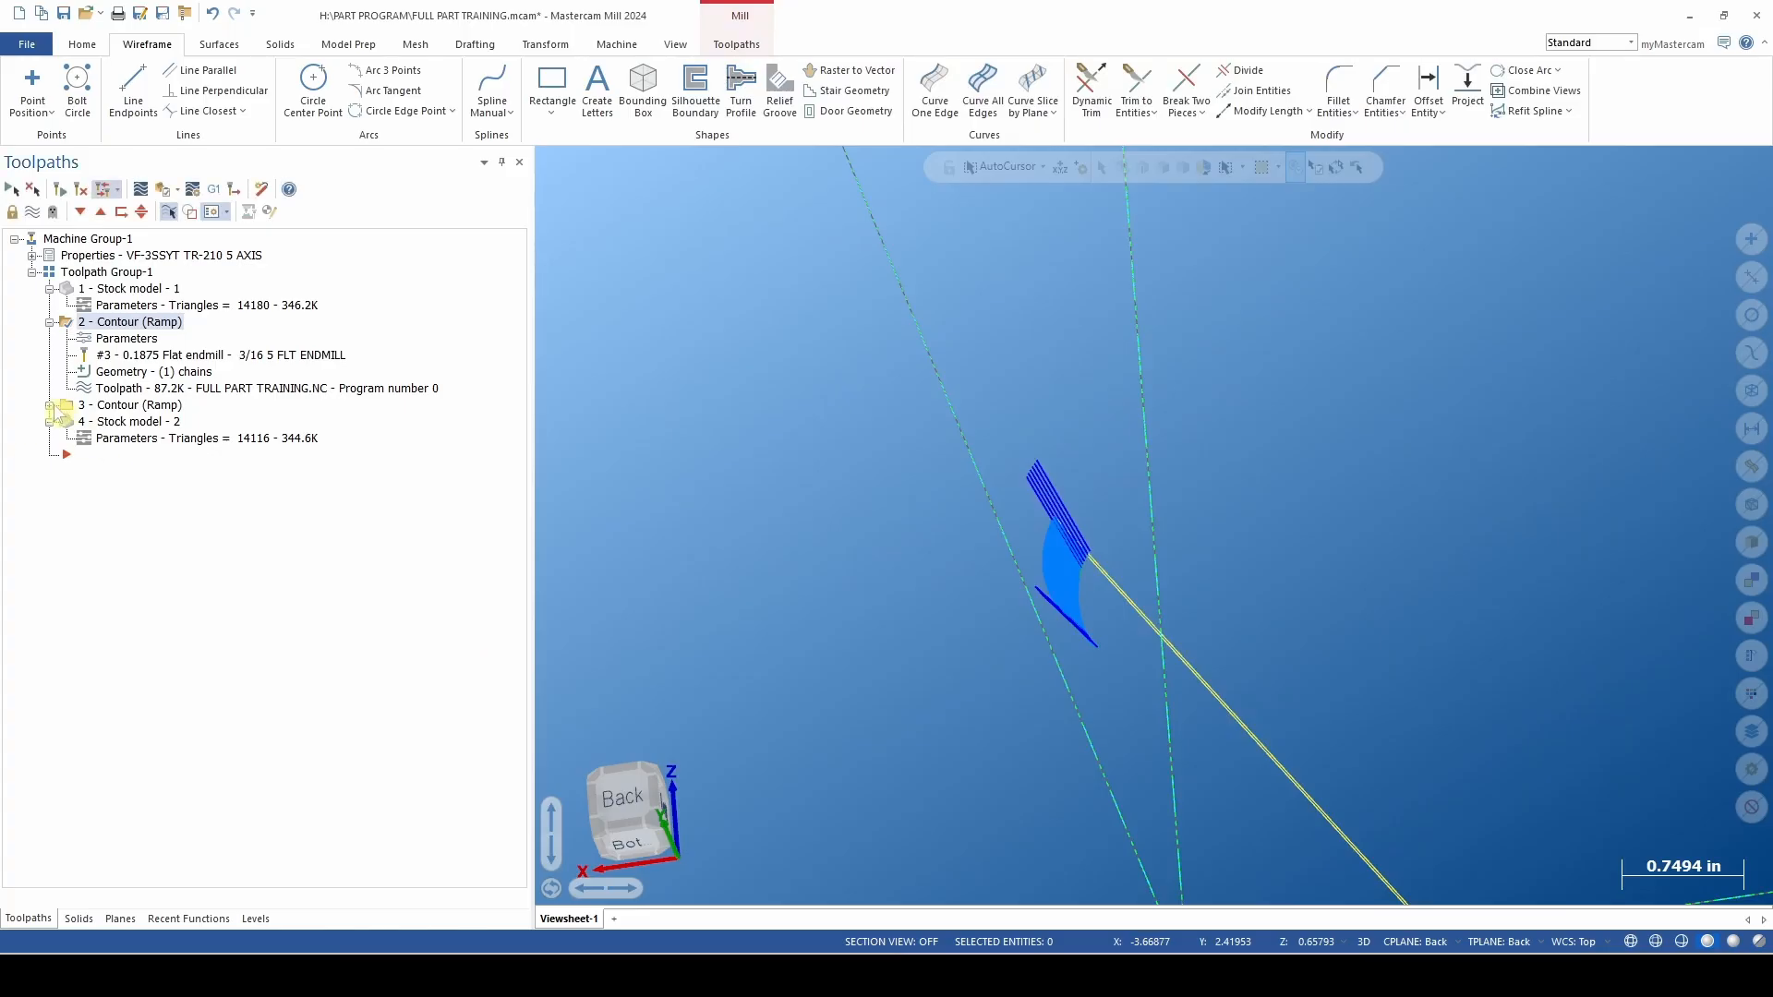
pyautogui.click(49, 404)
pyautogui.click(127, 421)
pyautogui.click(1480, 885)
# Set the view and construction plane to Top and start a Drill toolpath.
pyautogui.rightClick(902, 426)
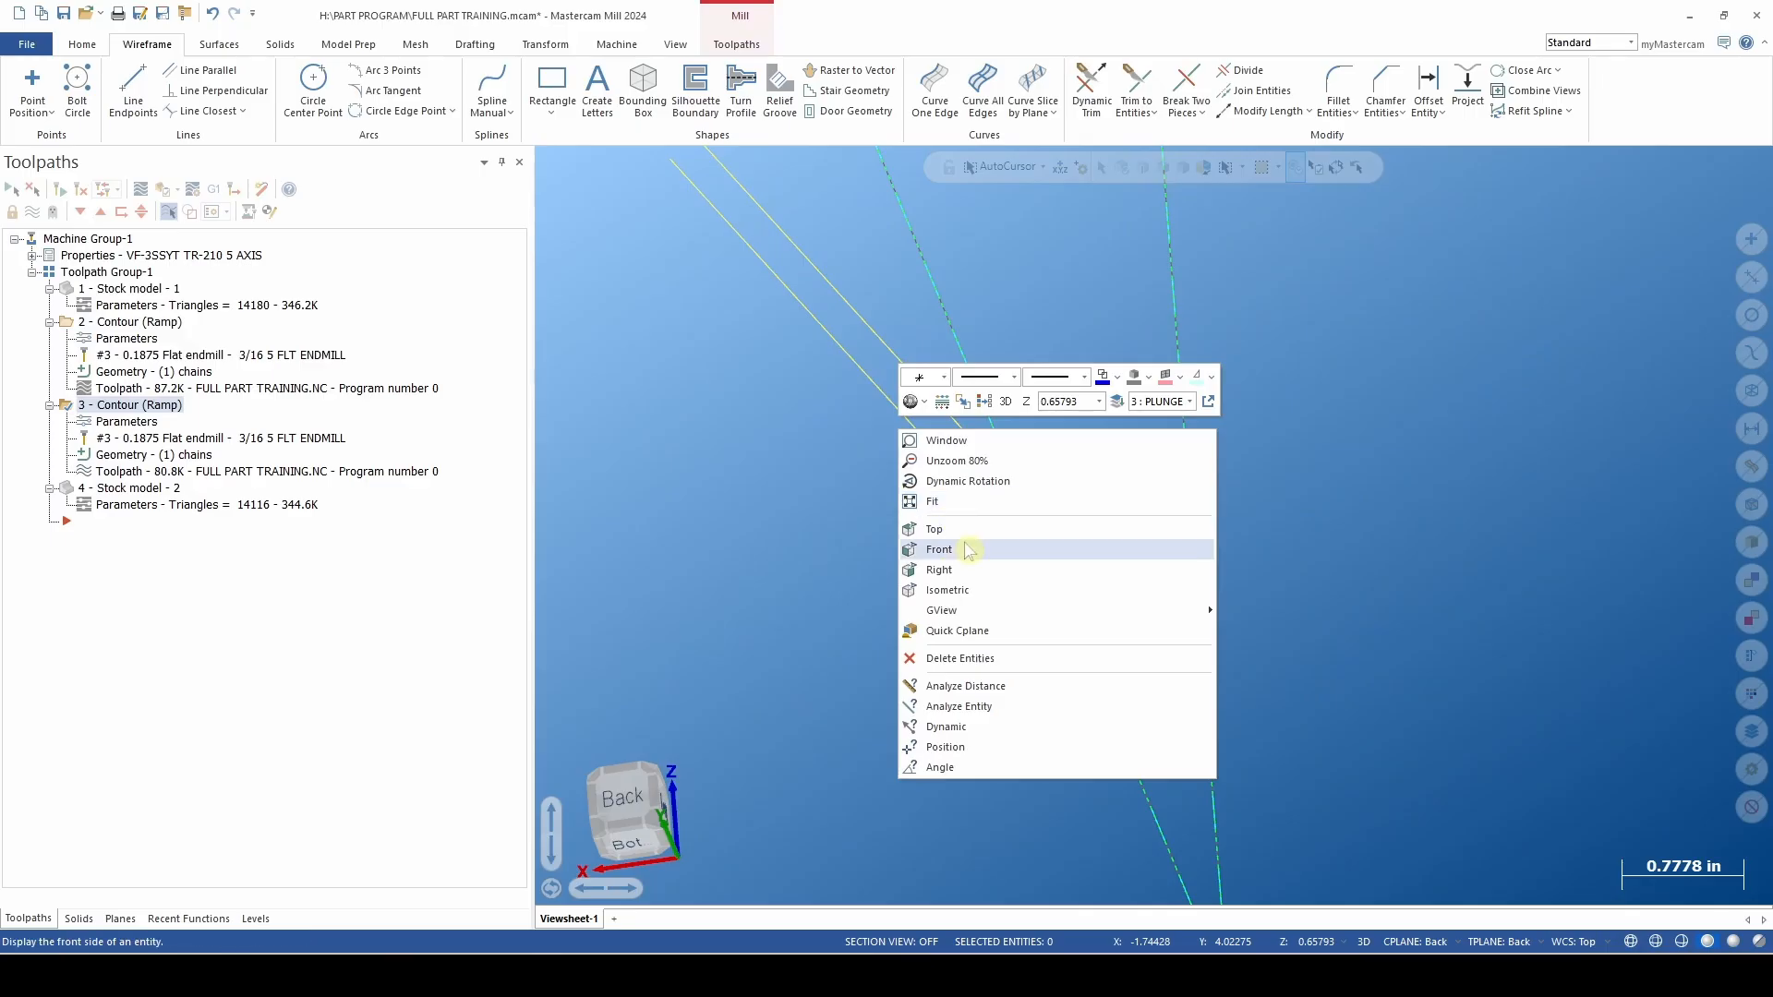
pyautogui.click(934, 529)
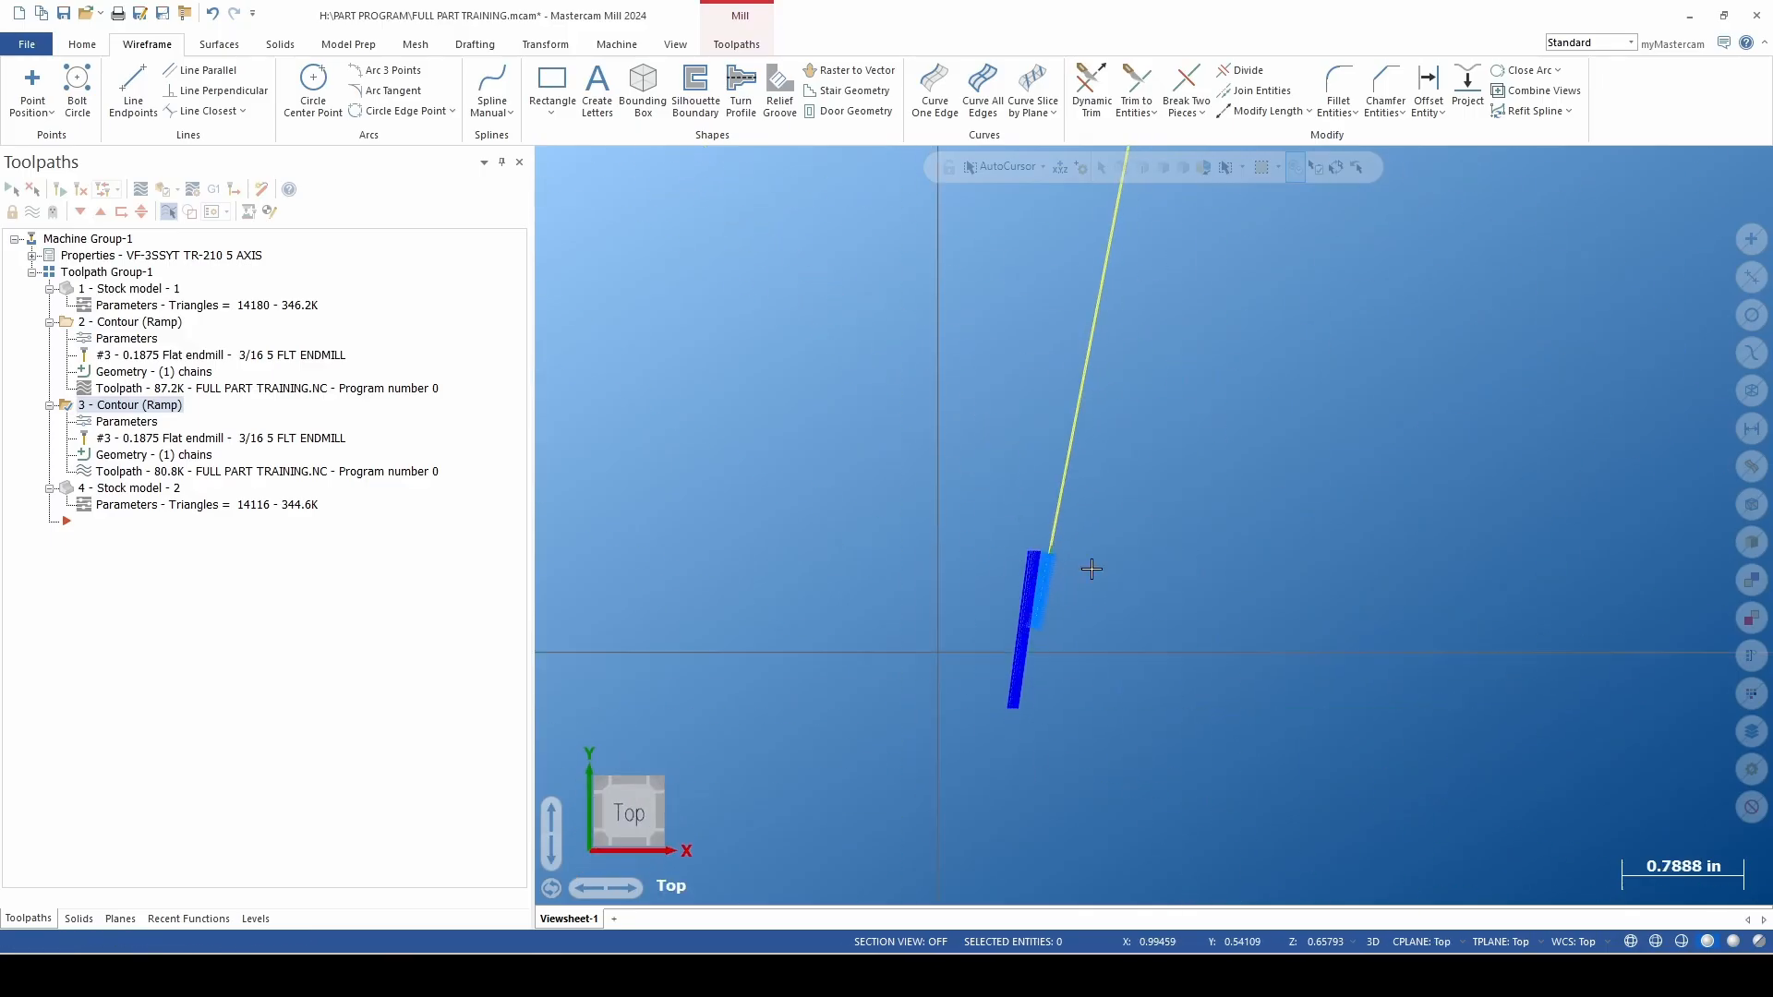
pyautogui.moveTo(1223, 532); pyautogui.dragTo(1027, 543, button='middle')
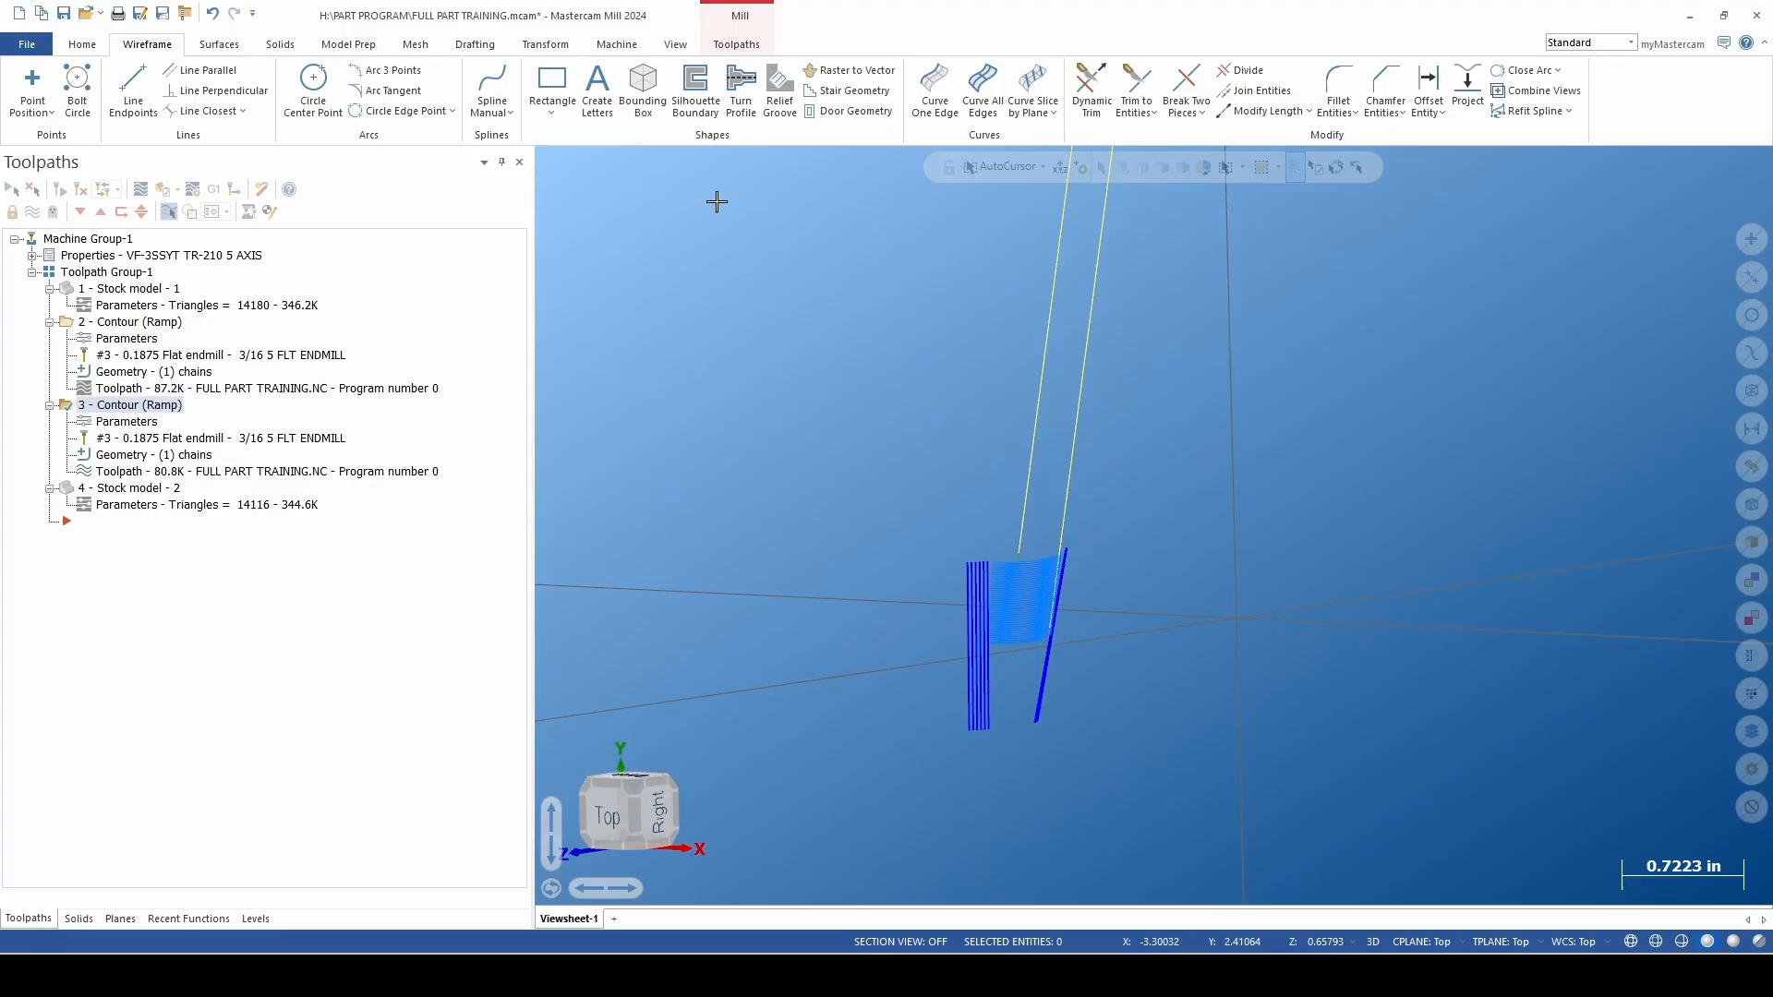
pyautogui.click(738, 45)
pyautogui.click(108, 91)
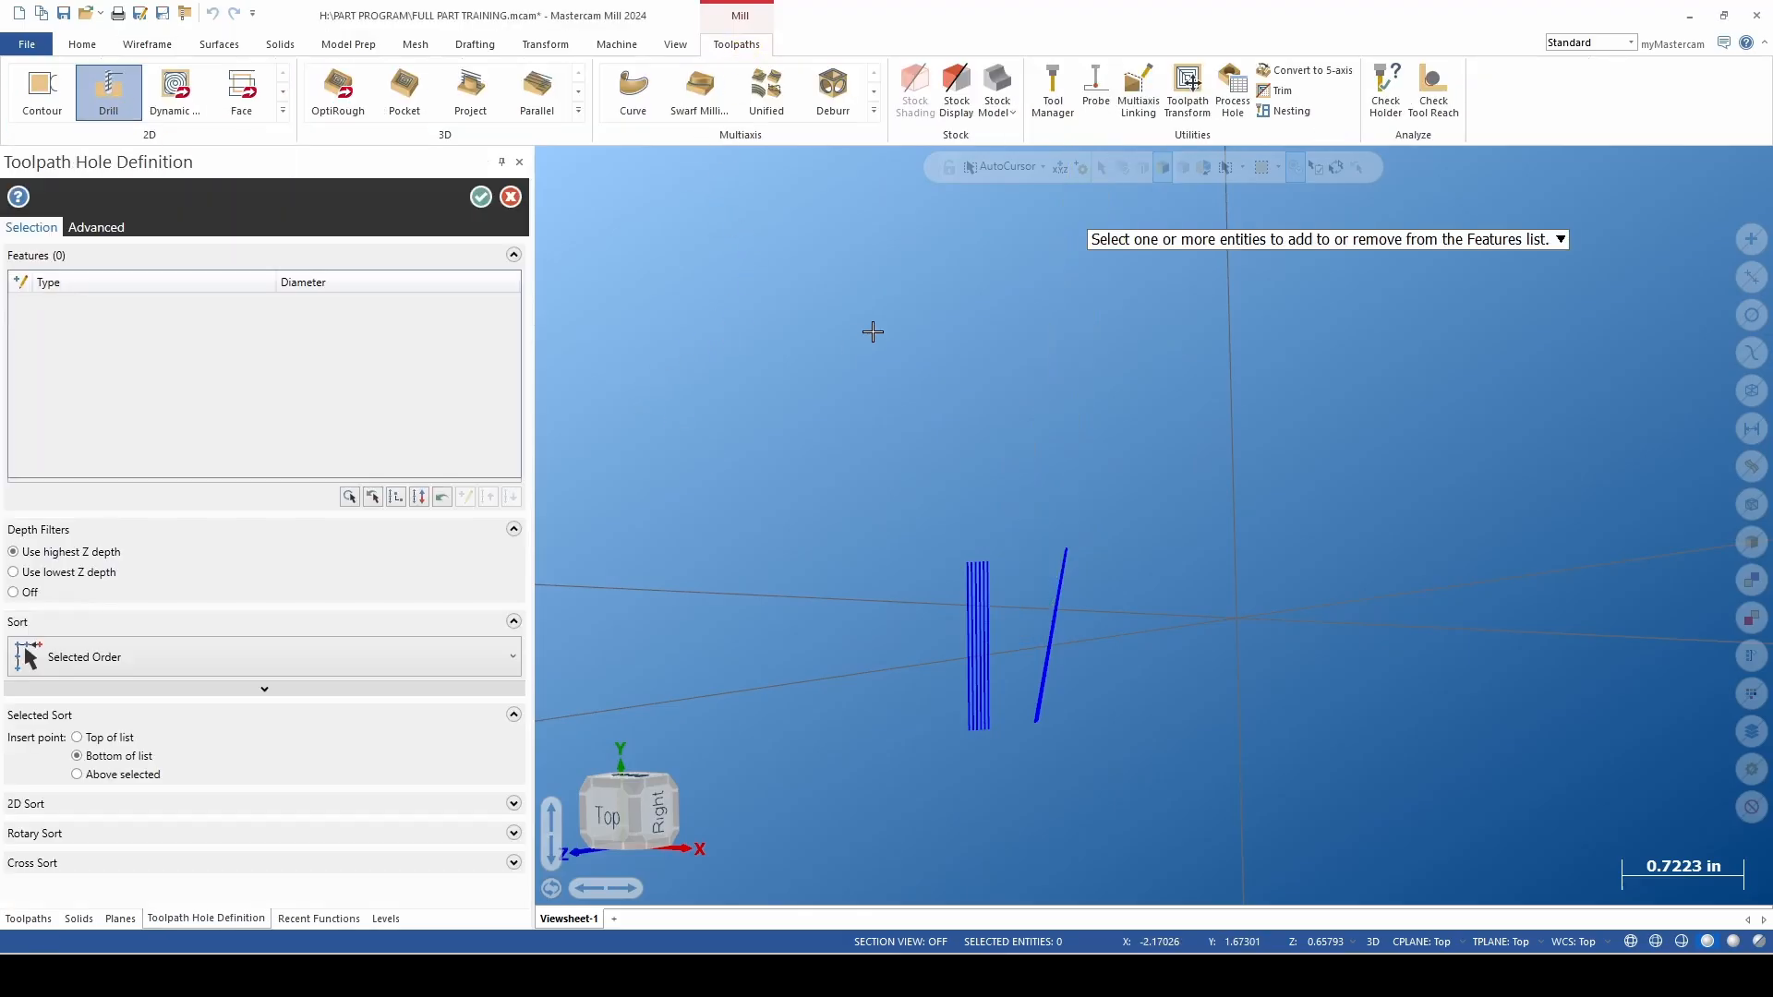
pyautogui.scroll(5, 1001, 633)
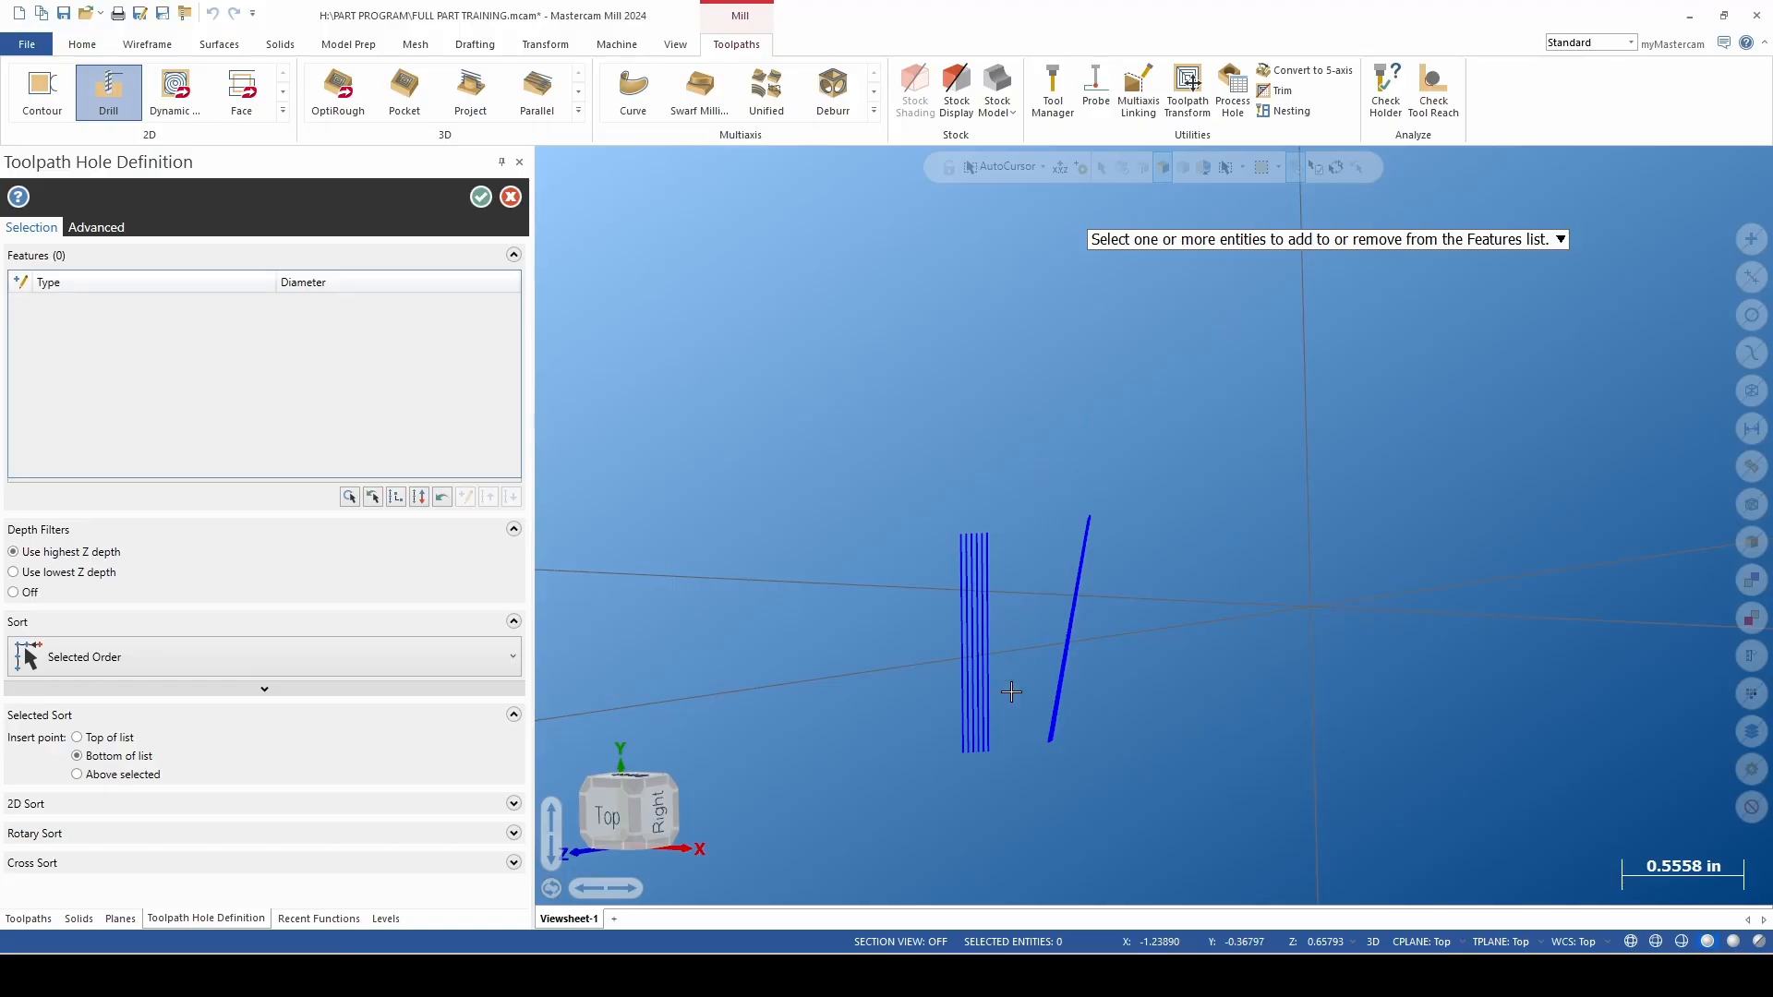
pyautogui.scroll(4, 1018, 667)
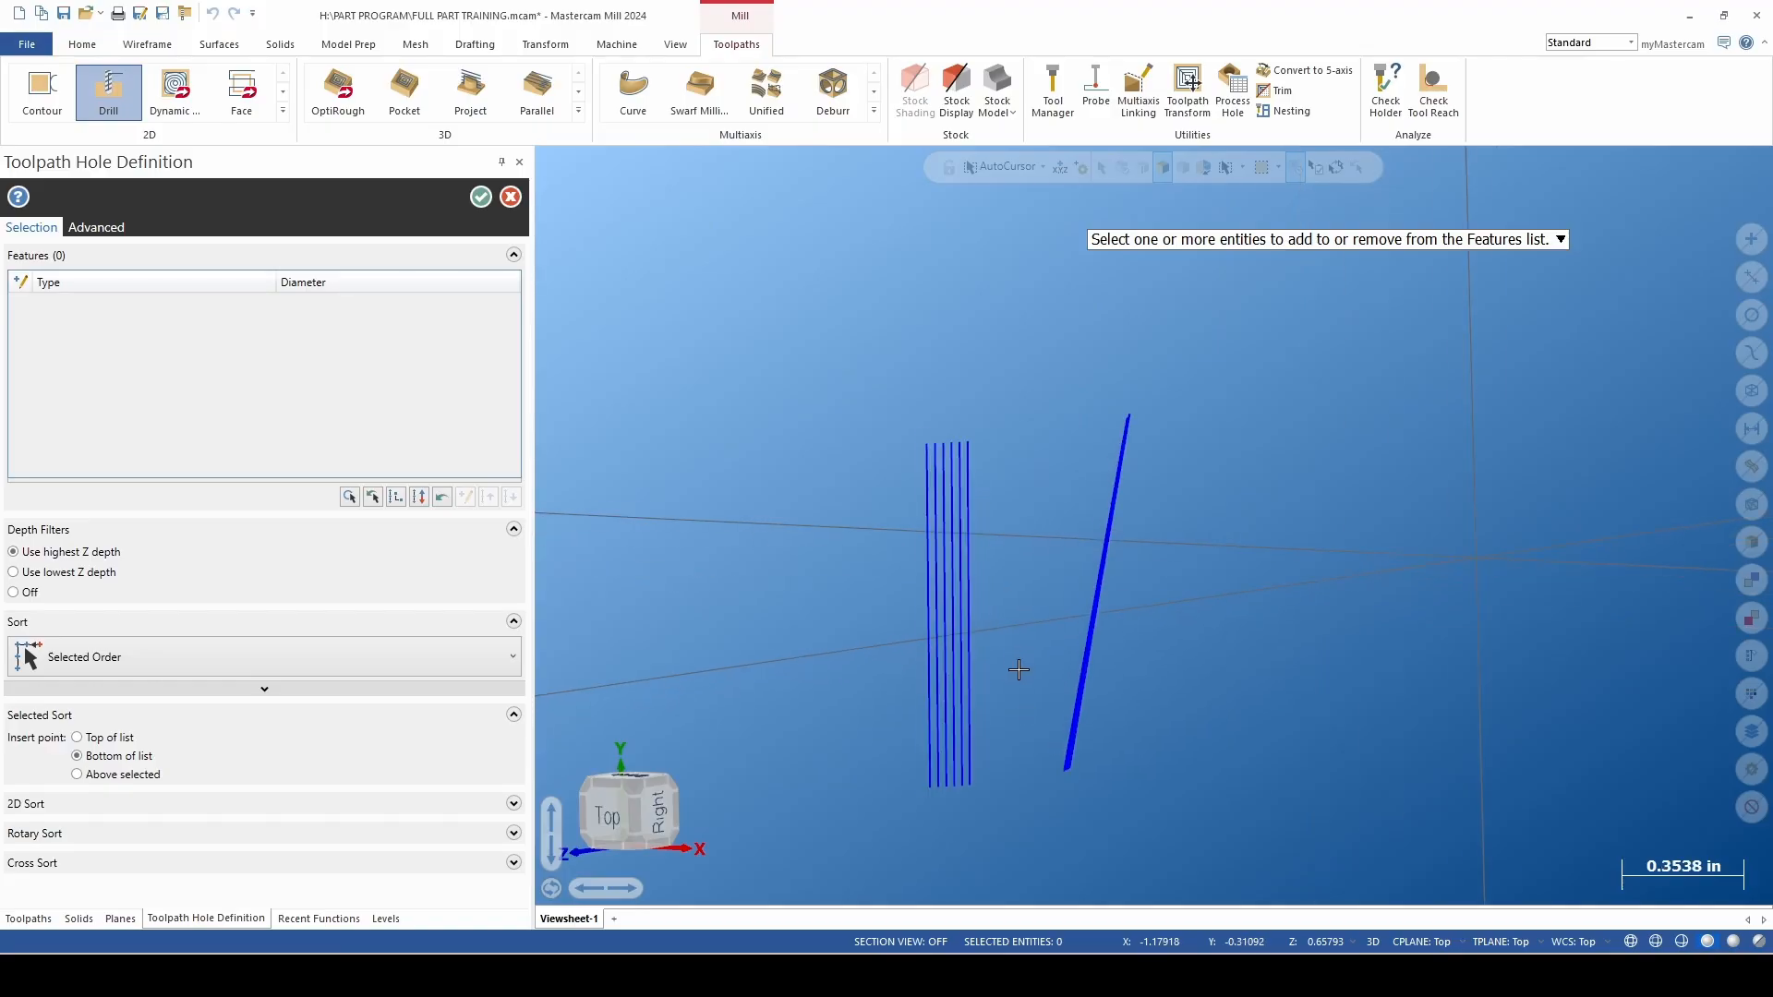
pyautogui.moveTo(1025, 641); pyautogui.dragTo(956, 554, button='middle')
pyautogui.scroll(5, 953, 549)
pyautogui.click(890, 399)
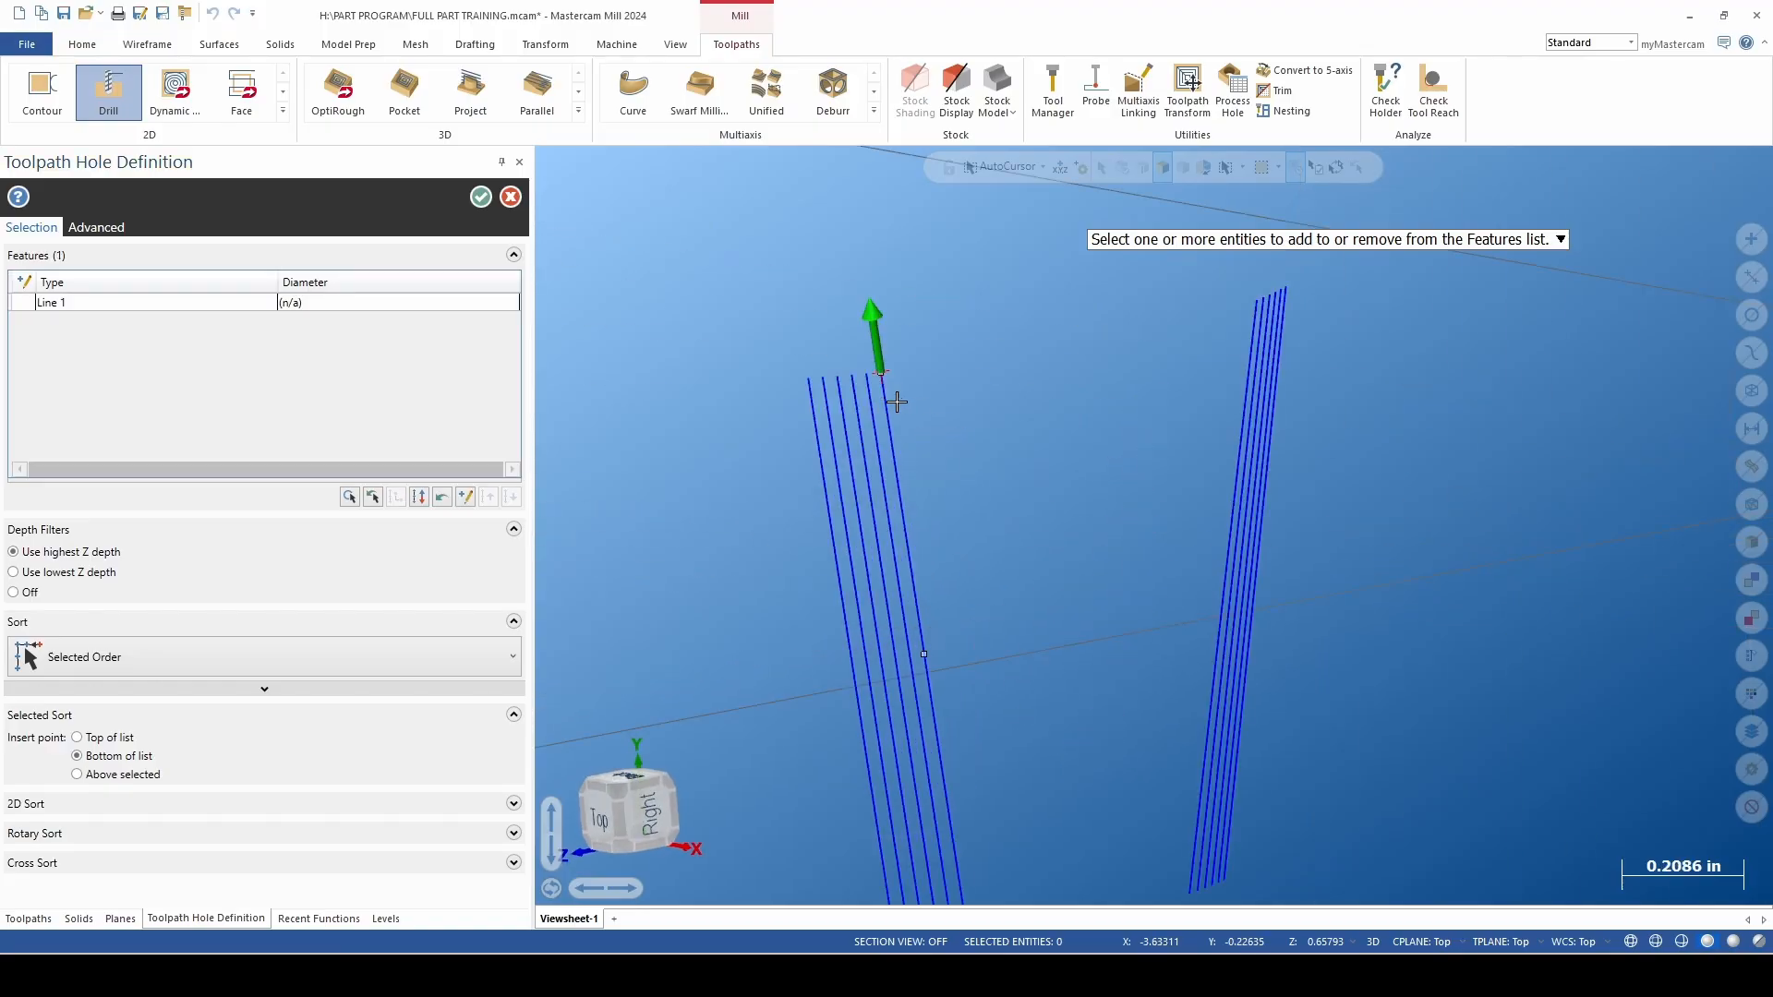
pyautogui.click(1242, 340)
pyautogui.moveTo(1242, 339); pyautogui.dragTo(1214, 374, button='middle')
pyautogui.scroll(1, 1213, 373)
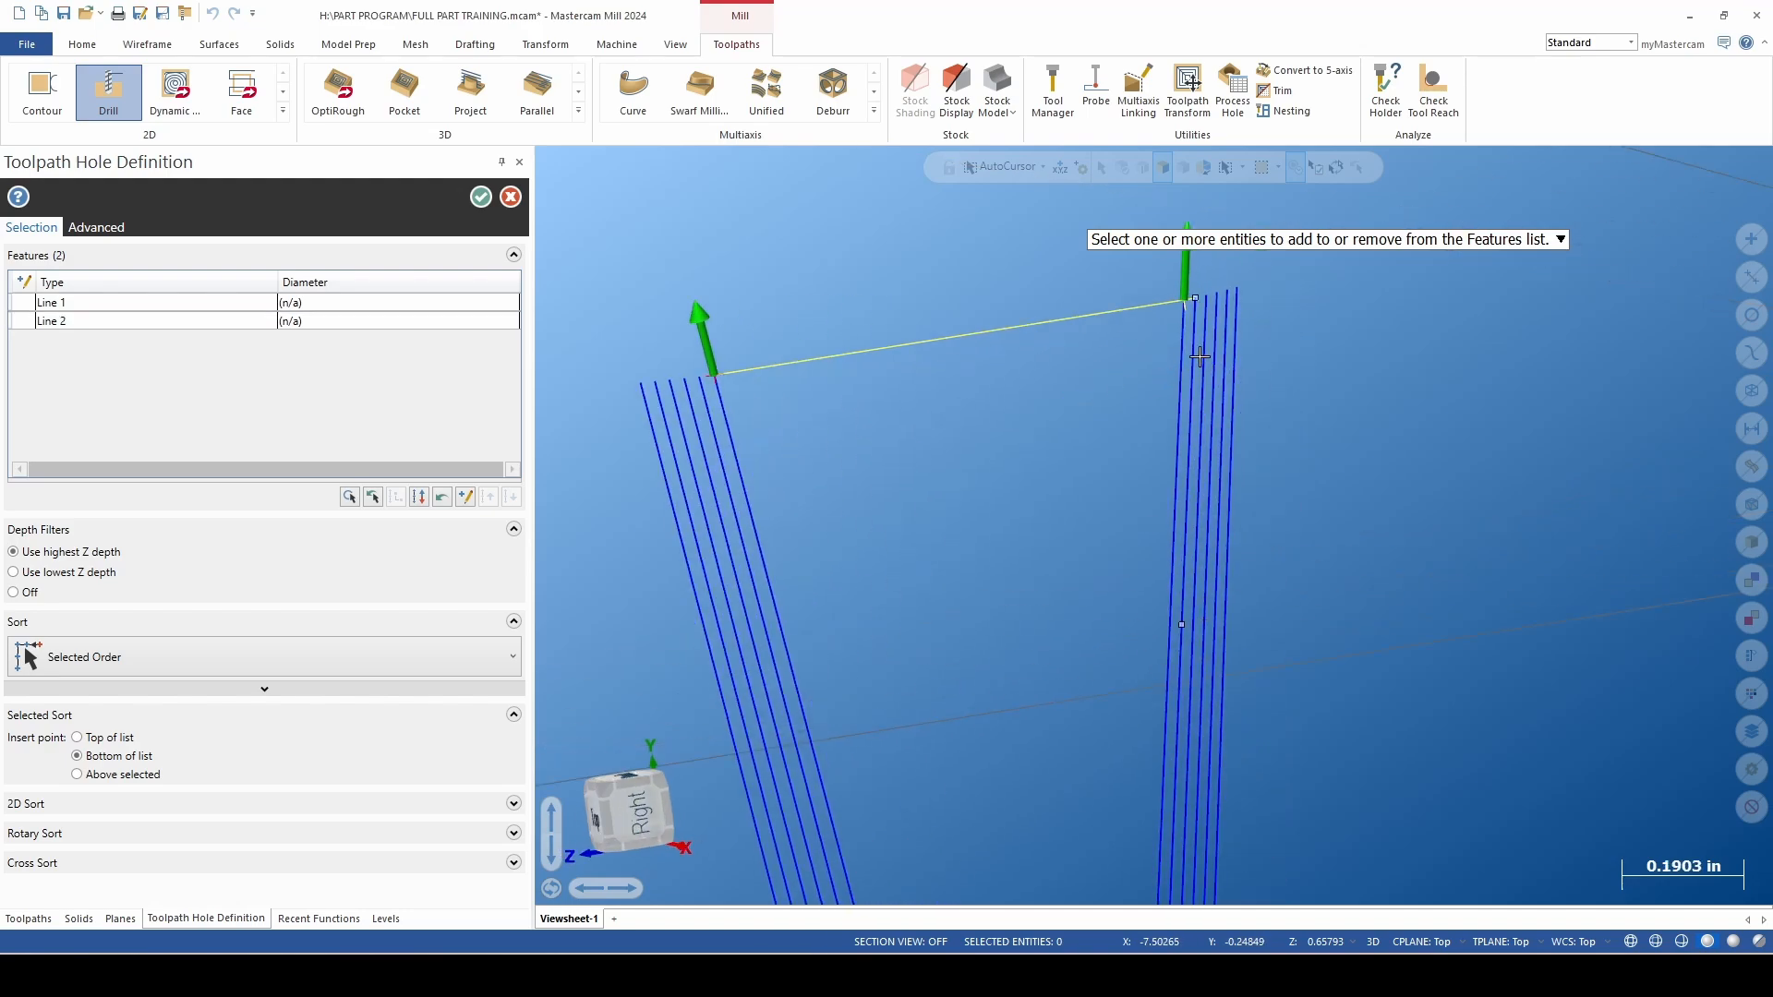
pyautogui.scroll(3, 1188, 362)
pyautogui.click(1192, 343)
pyautogui.scroll(-3, 1192, 342)
pyautogui.click(759, 404)
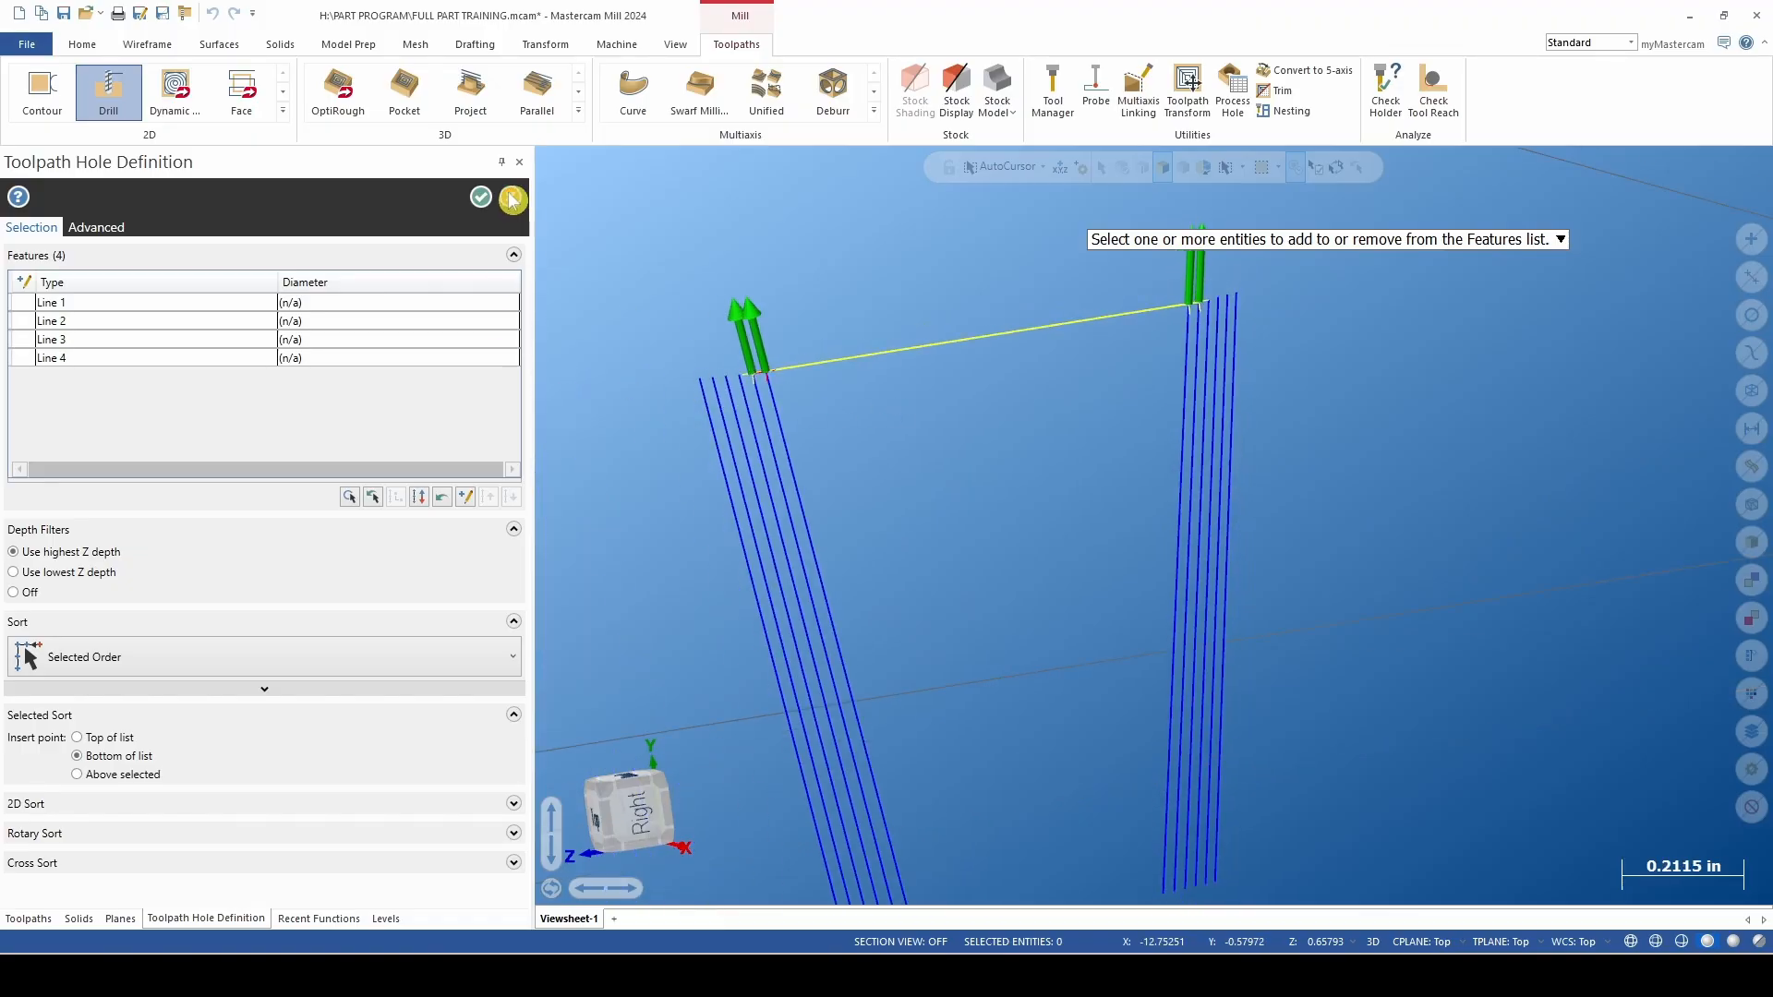
pyautogui.click(395, 302)
pyautogui.keyDown('shift'); pyautogui.click(399, 367); pyautogui.keyUp('shift')
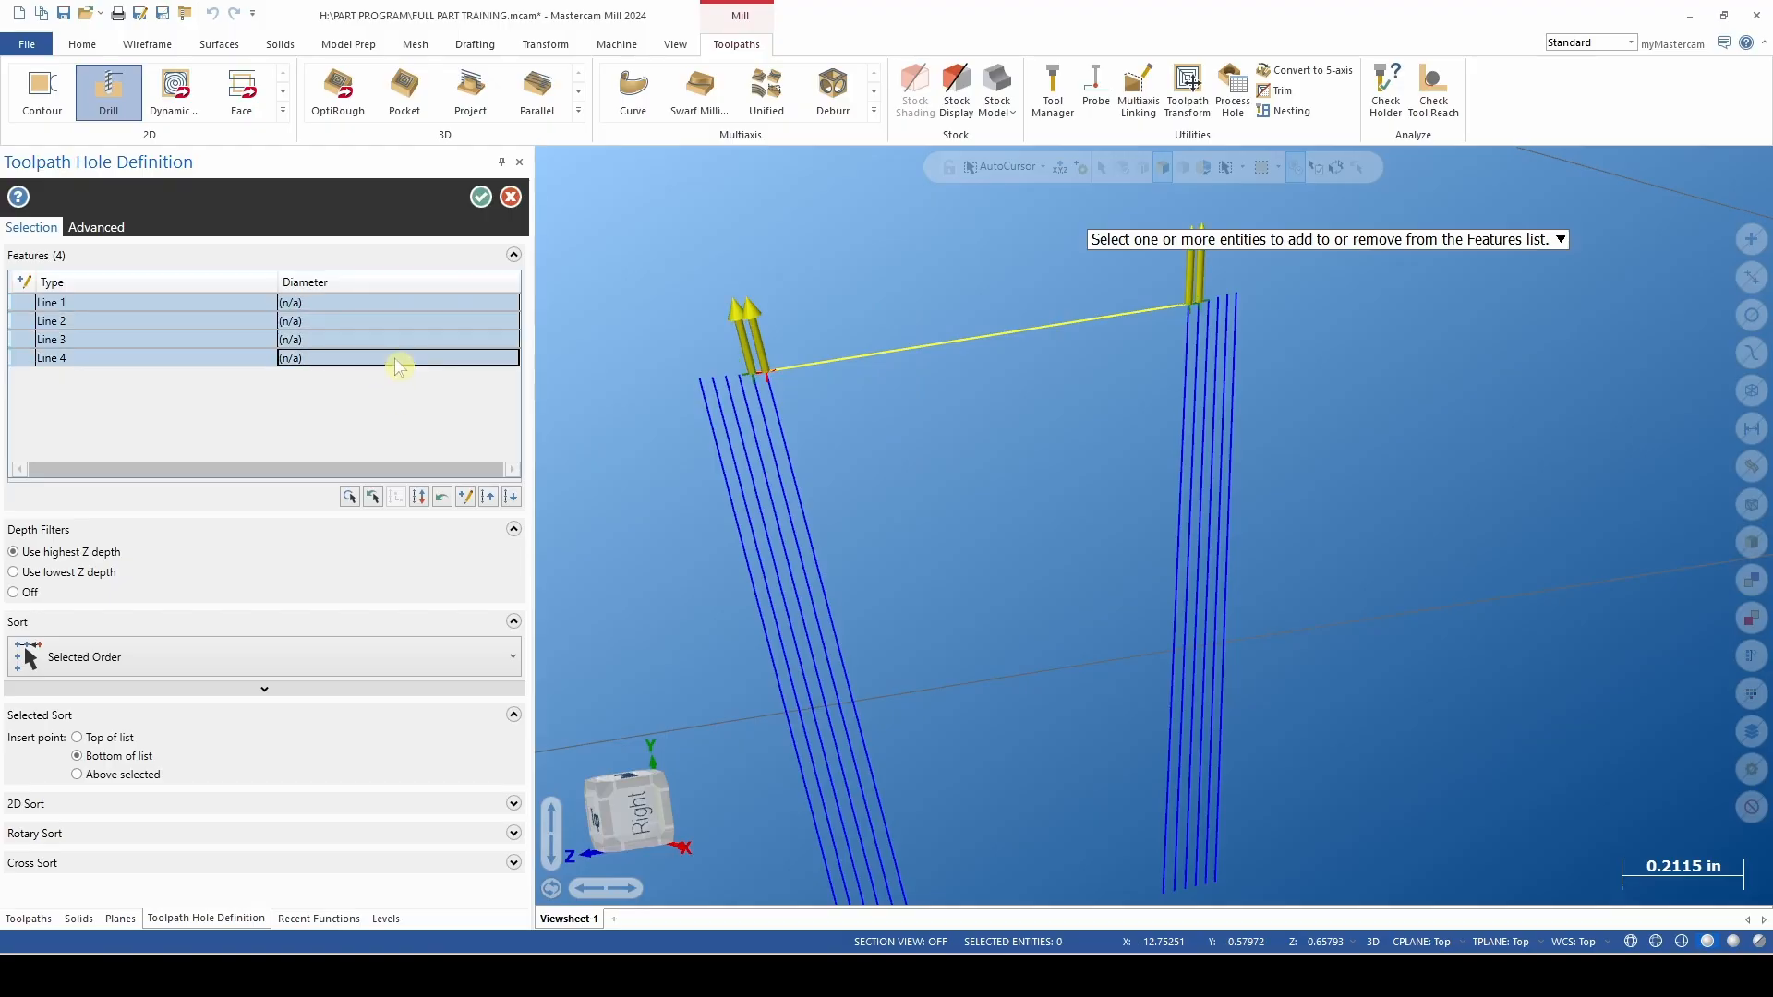
pyautogui.press('Delete')
# Select all twelve plunge lines, one after another across each set, as the drill geometry and accept the hole definition.
pyautogui.scroll(2, 776, 397)
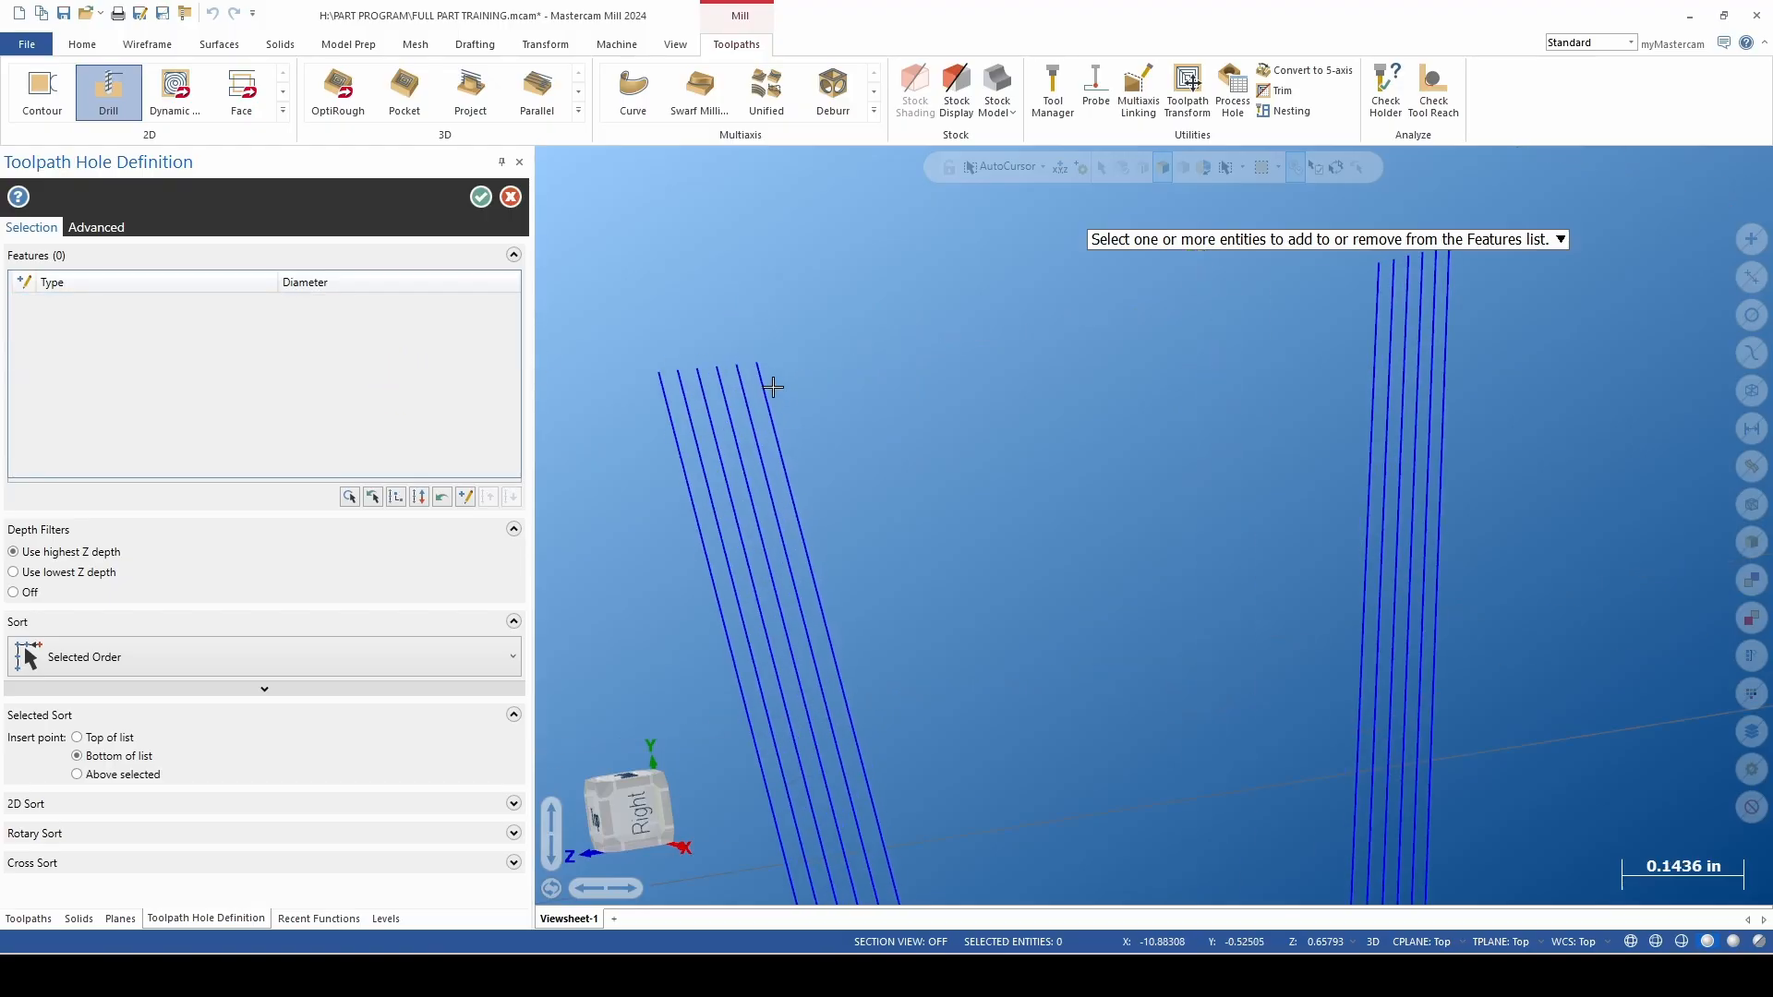
pyautogui.click(755, 386)
pyautogui.click(738, 386)
pyautogui.click(721, 386)
pyautogui.click(705, 386)
pyautogui.click(687, 386)
pyautogui.click(662, 390)
pyautogui.scroll(-1, 657, 391)
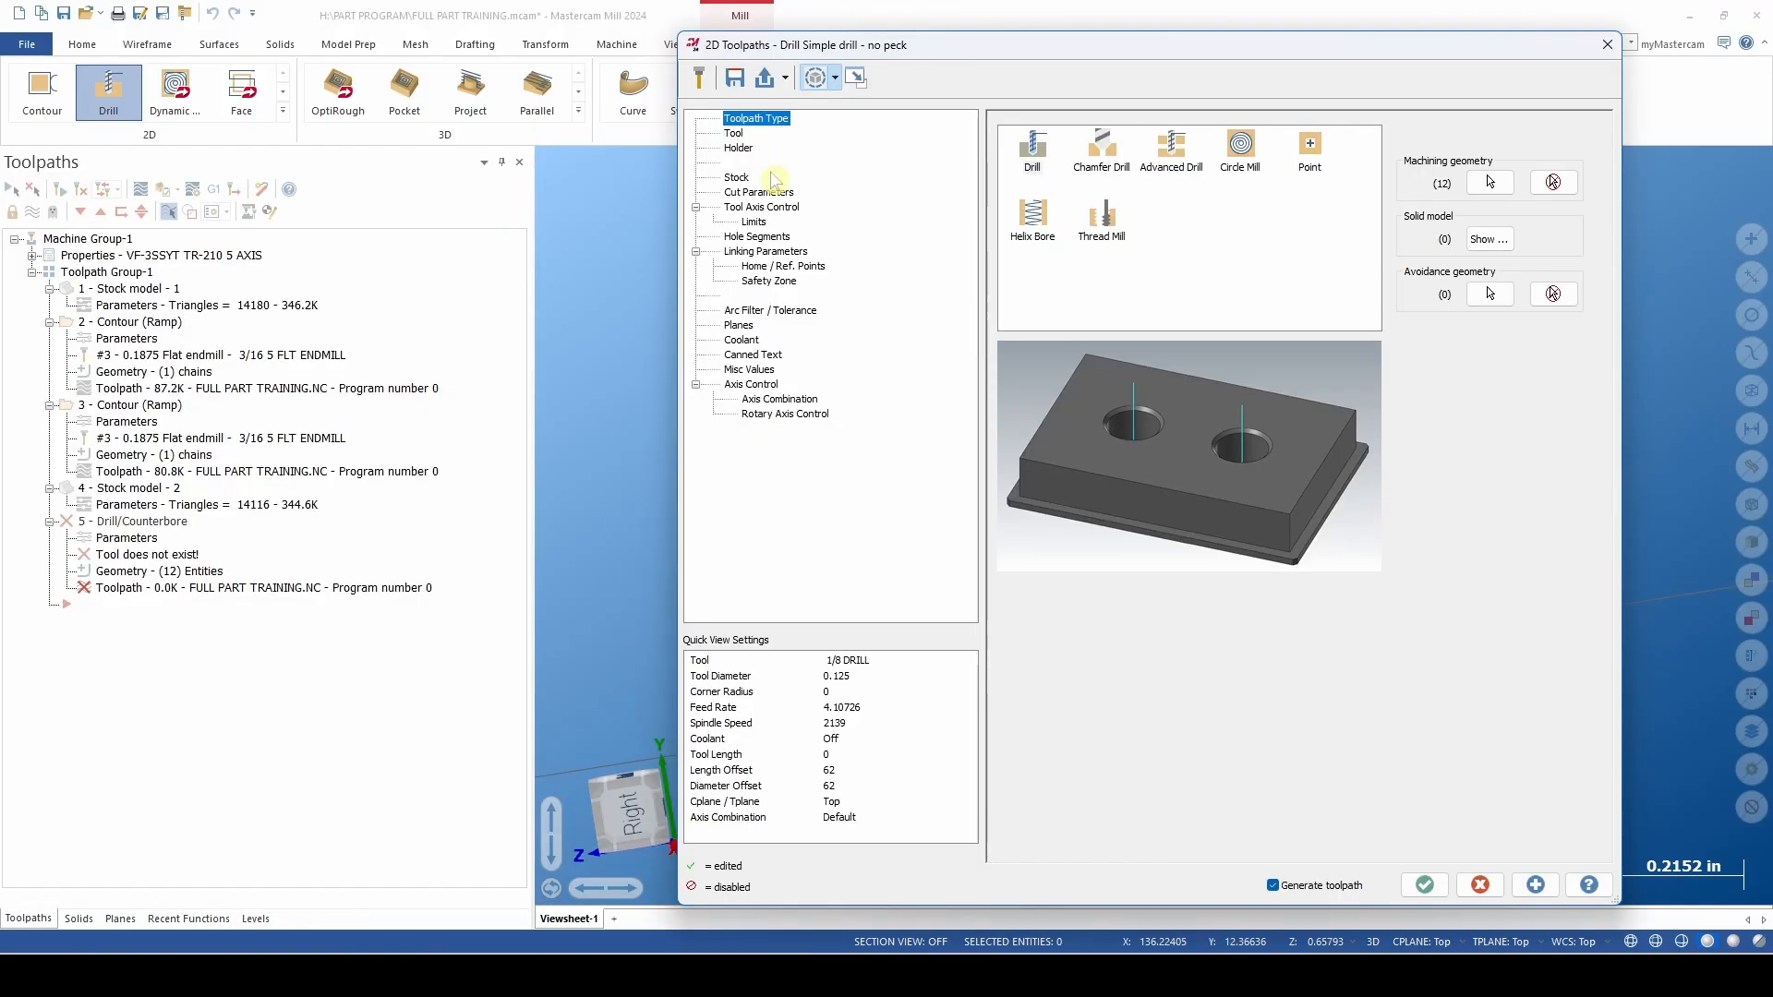
# Assign tool 3, the 3/16 flat endmill, to the drill operation and set its tool axis output format to 5 axis.
pyautogui.click(734, 134)
pyautogui.click(1048, 168)
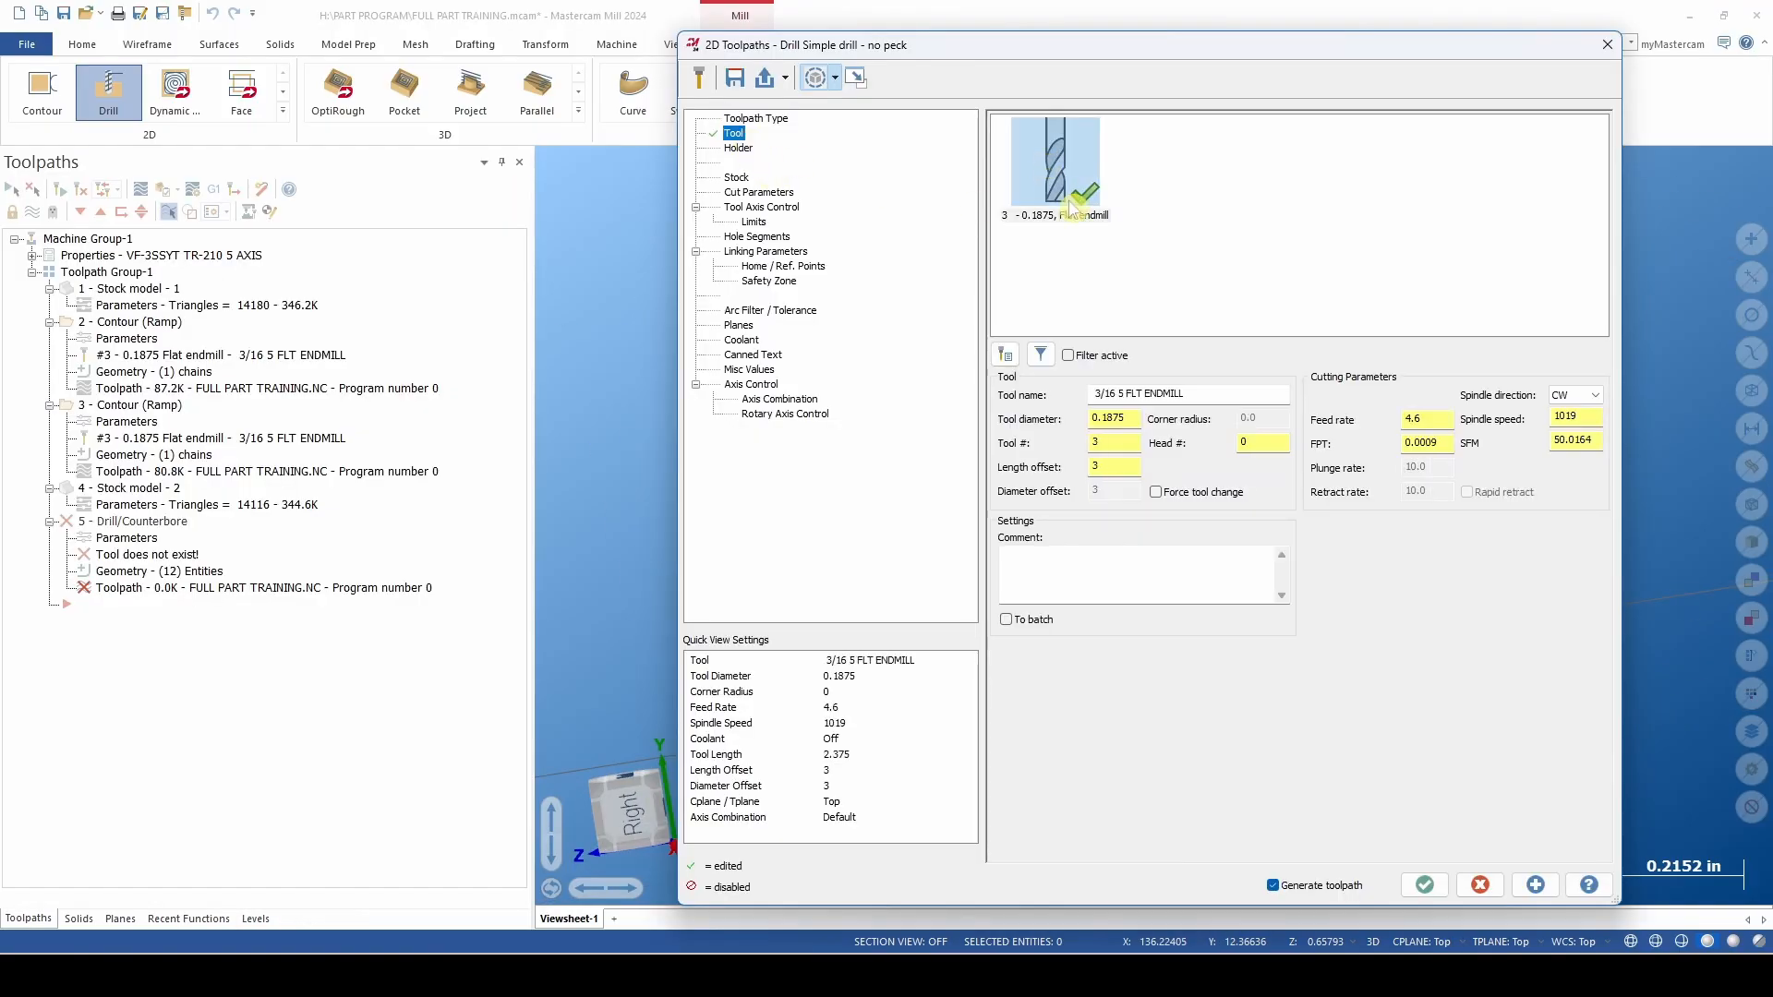
pyautogui.click(761, 191)
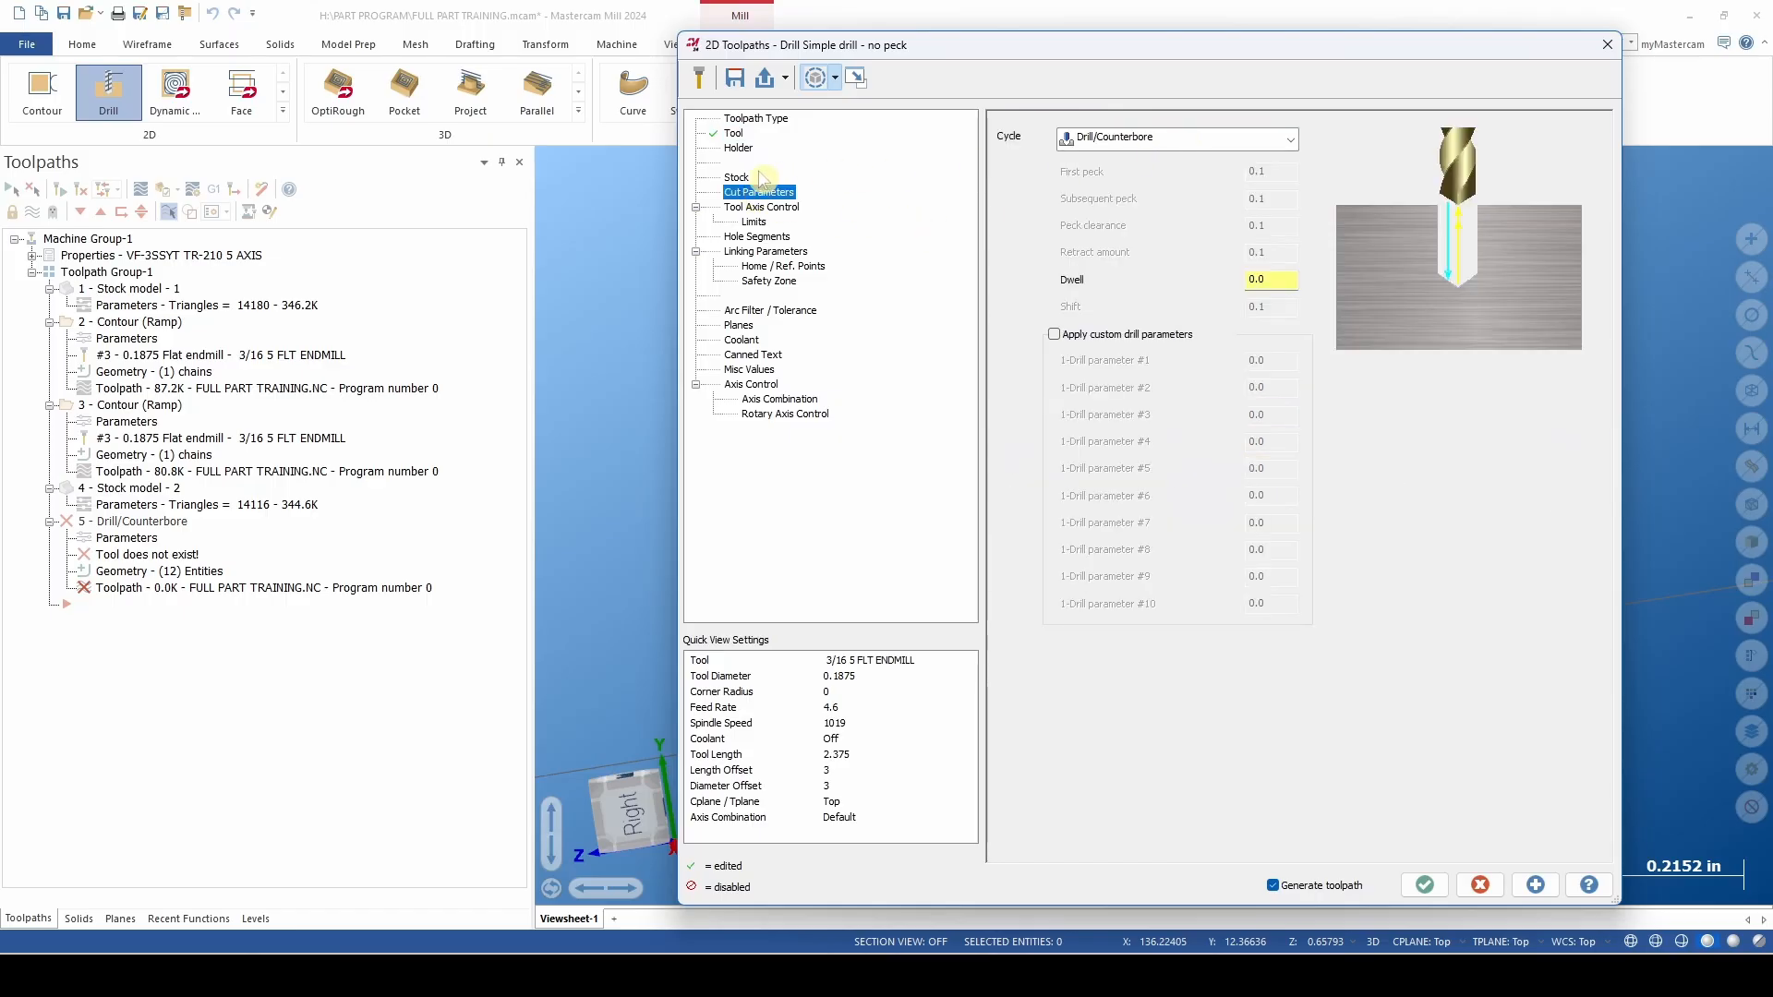
pyautogui.click(764, 207)
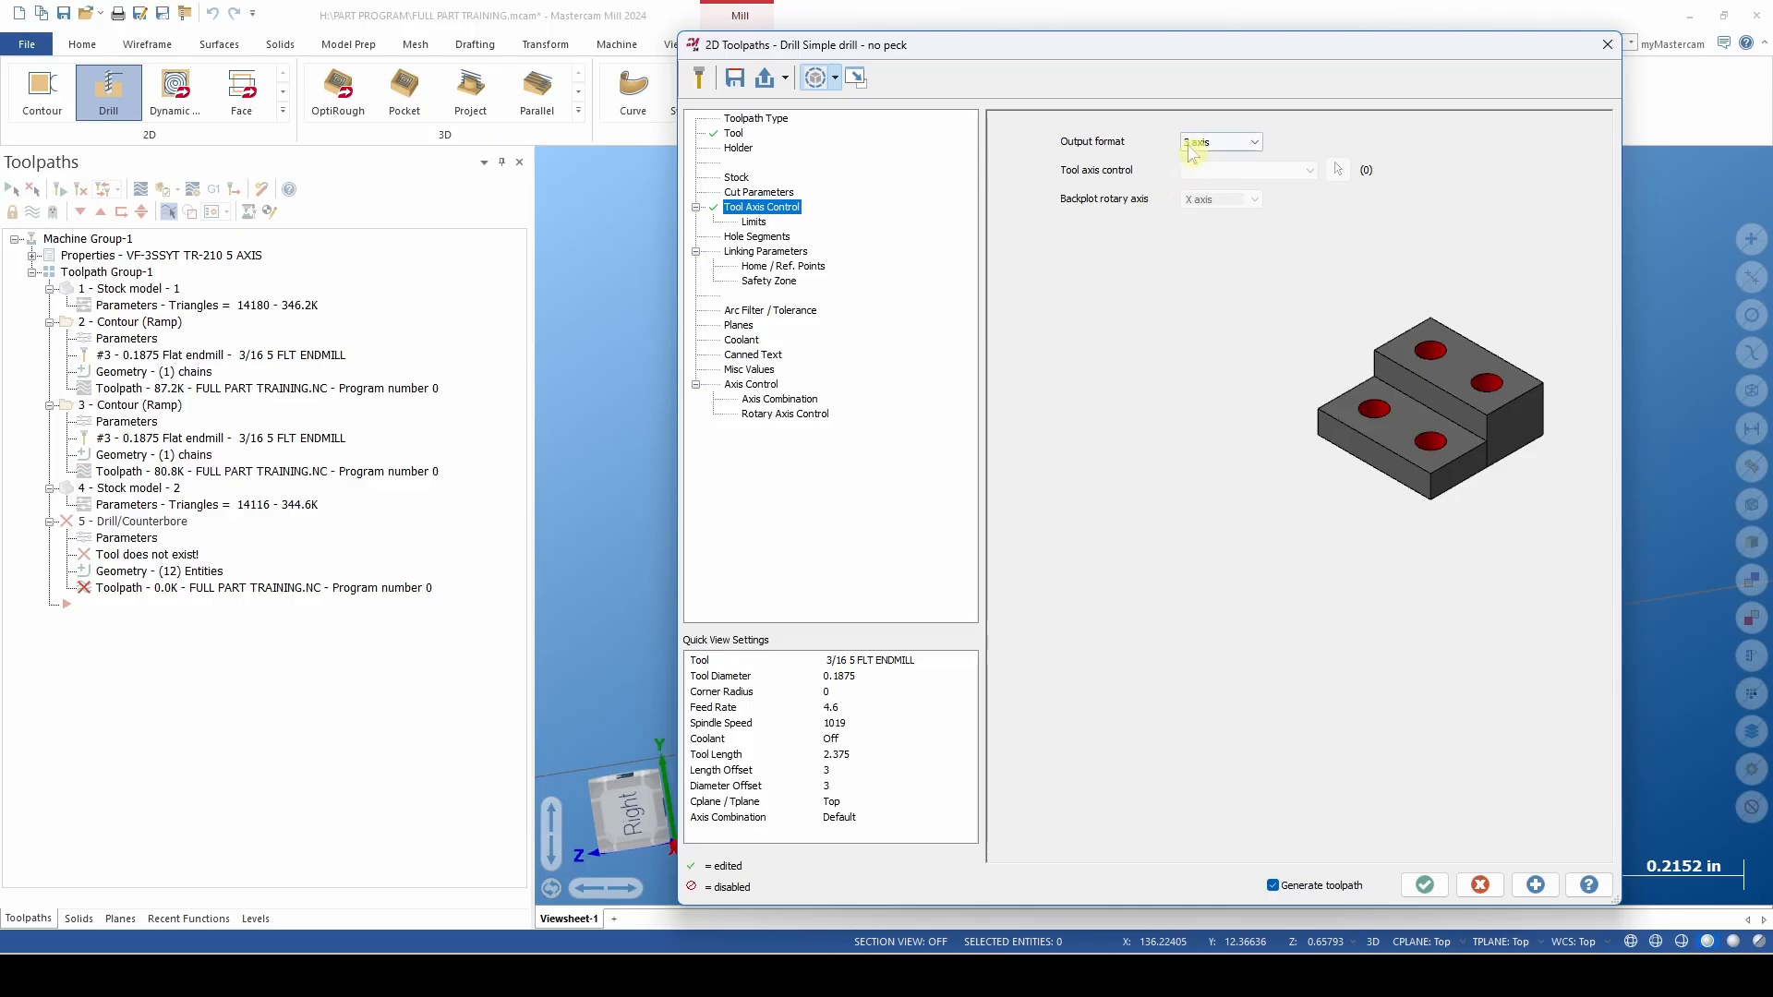
pyautogui.click(1219, 141)
pyautogui.click(1209, 186)
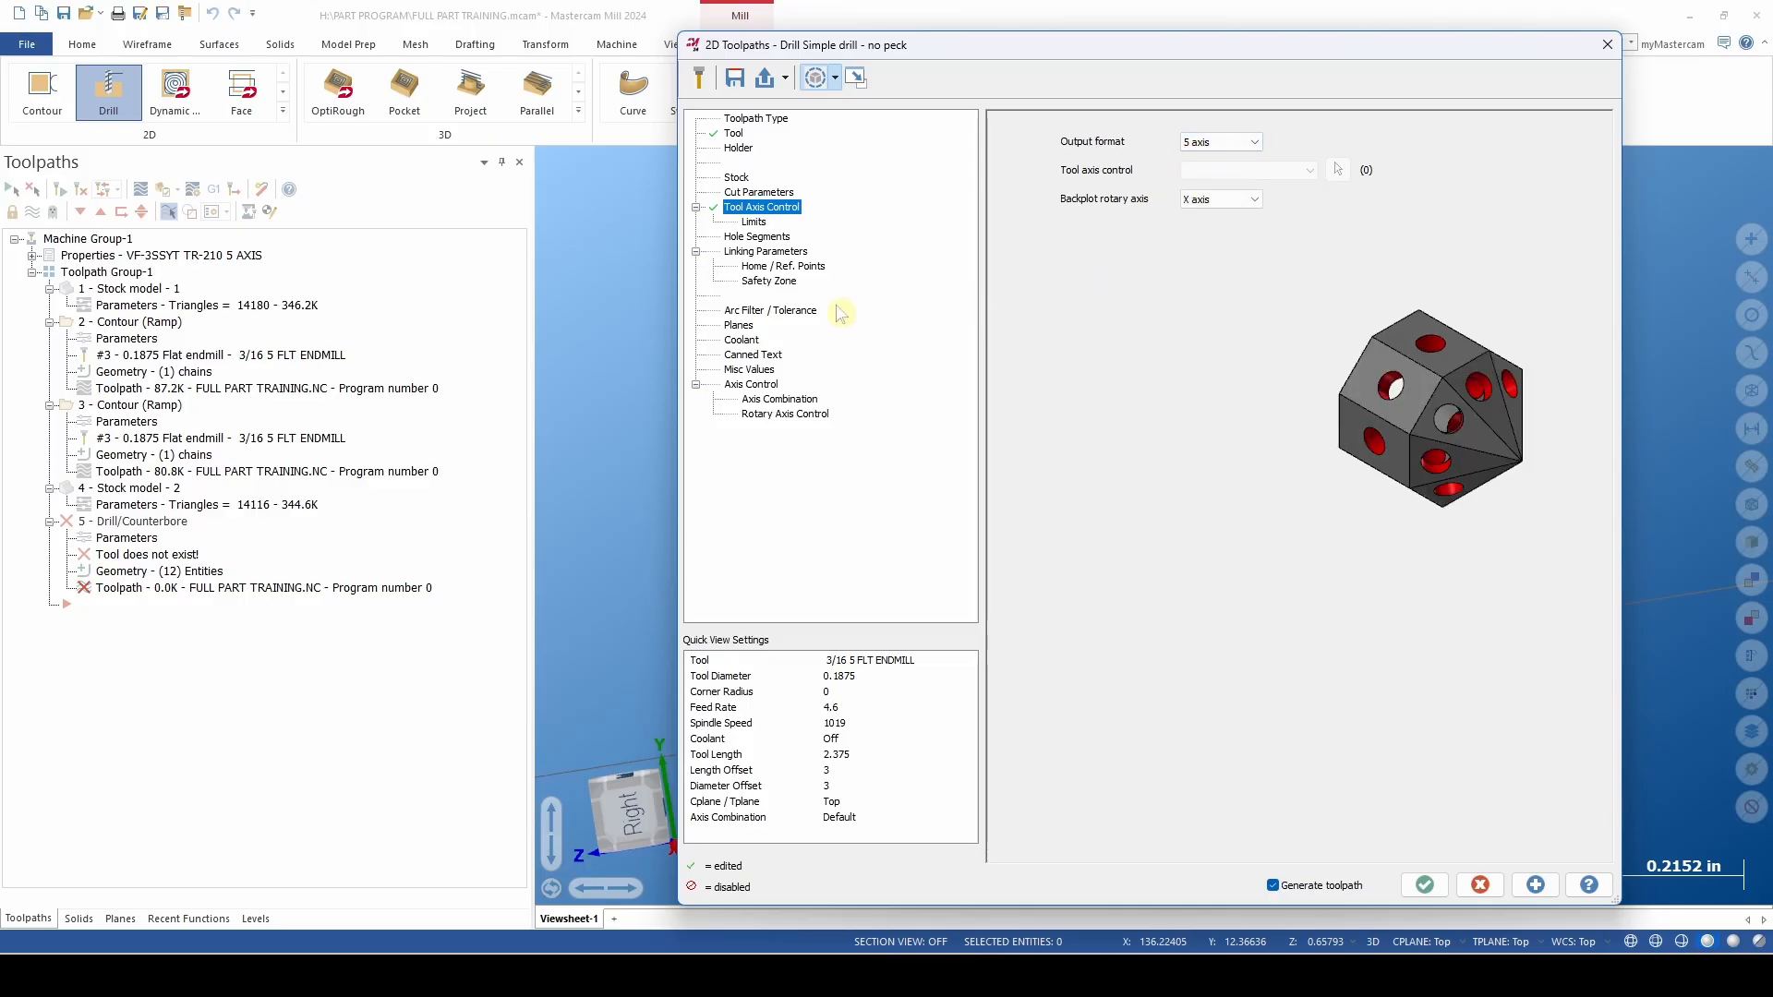
# Set clearance 8.0, retract 0.05 and depth -0.5 from a plunge line's midpoint, calculated from the line tops, and generate the toolpath.
pyautogui.click(778, 251)
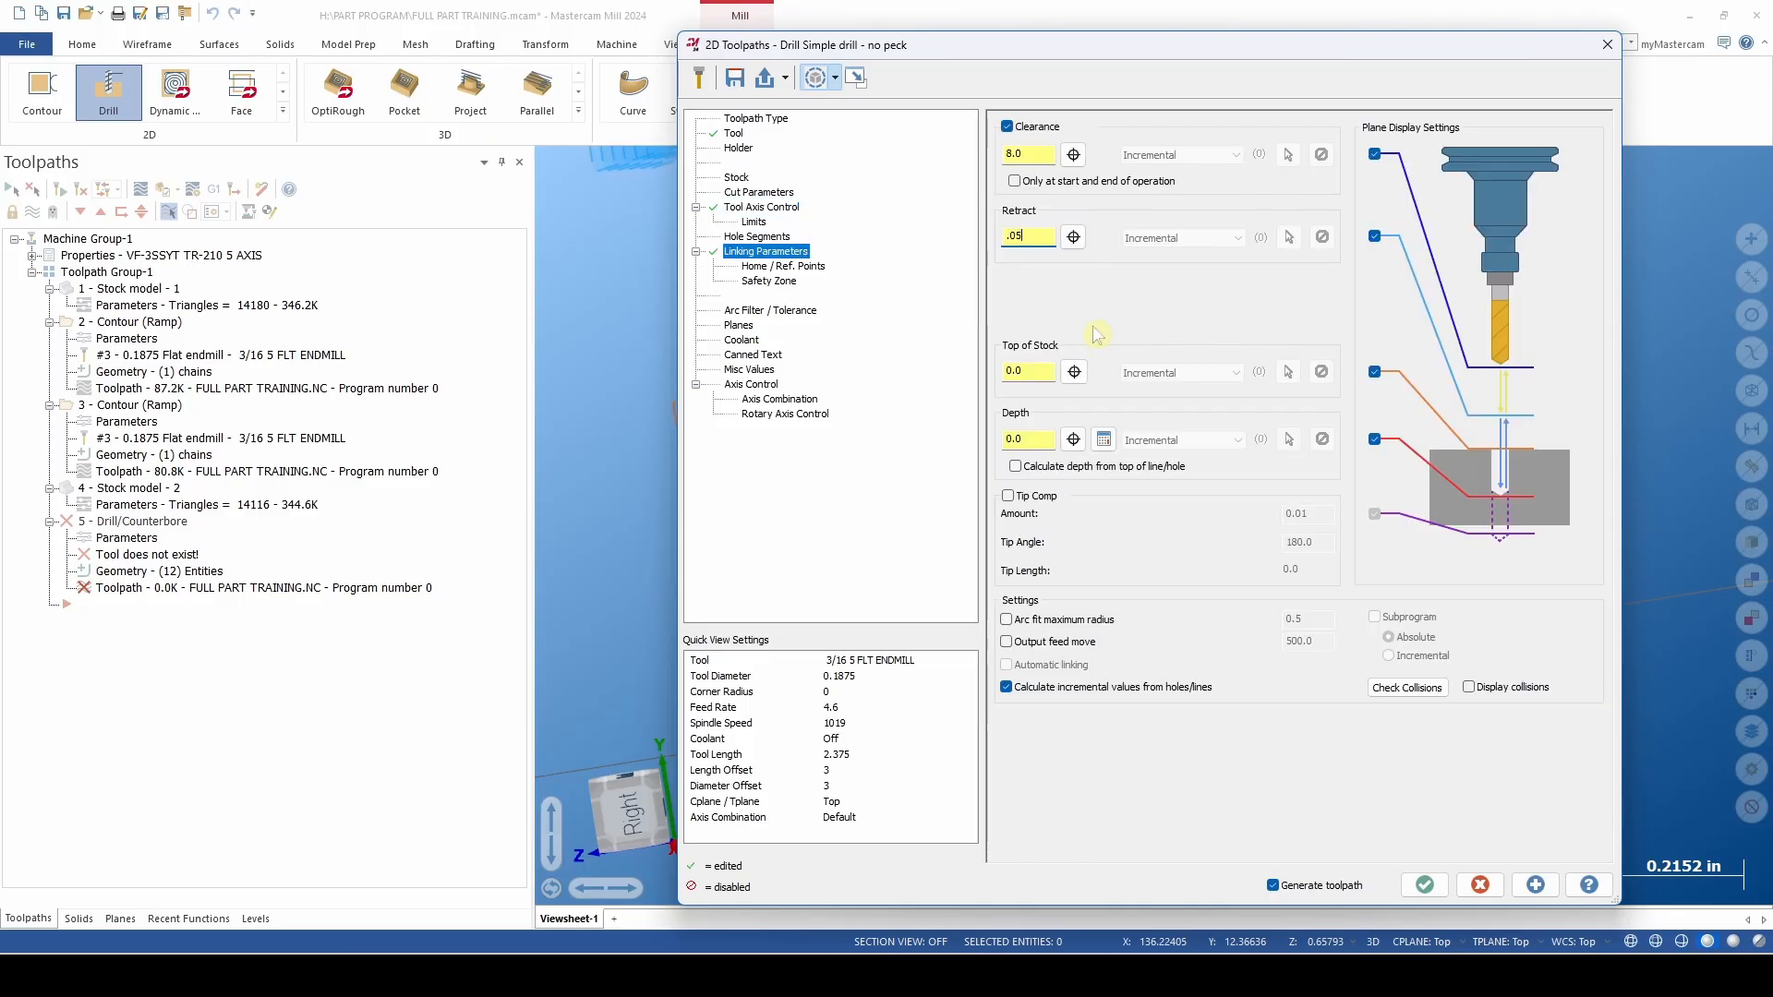
pyautogui.click(1154, 469)
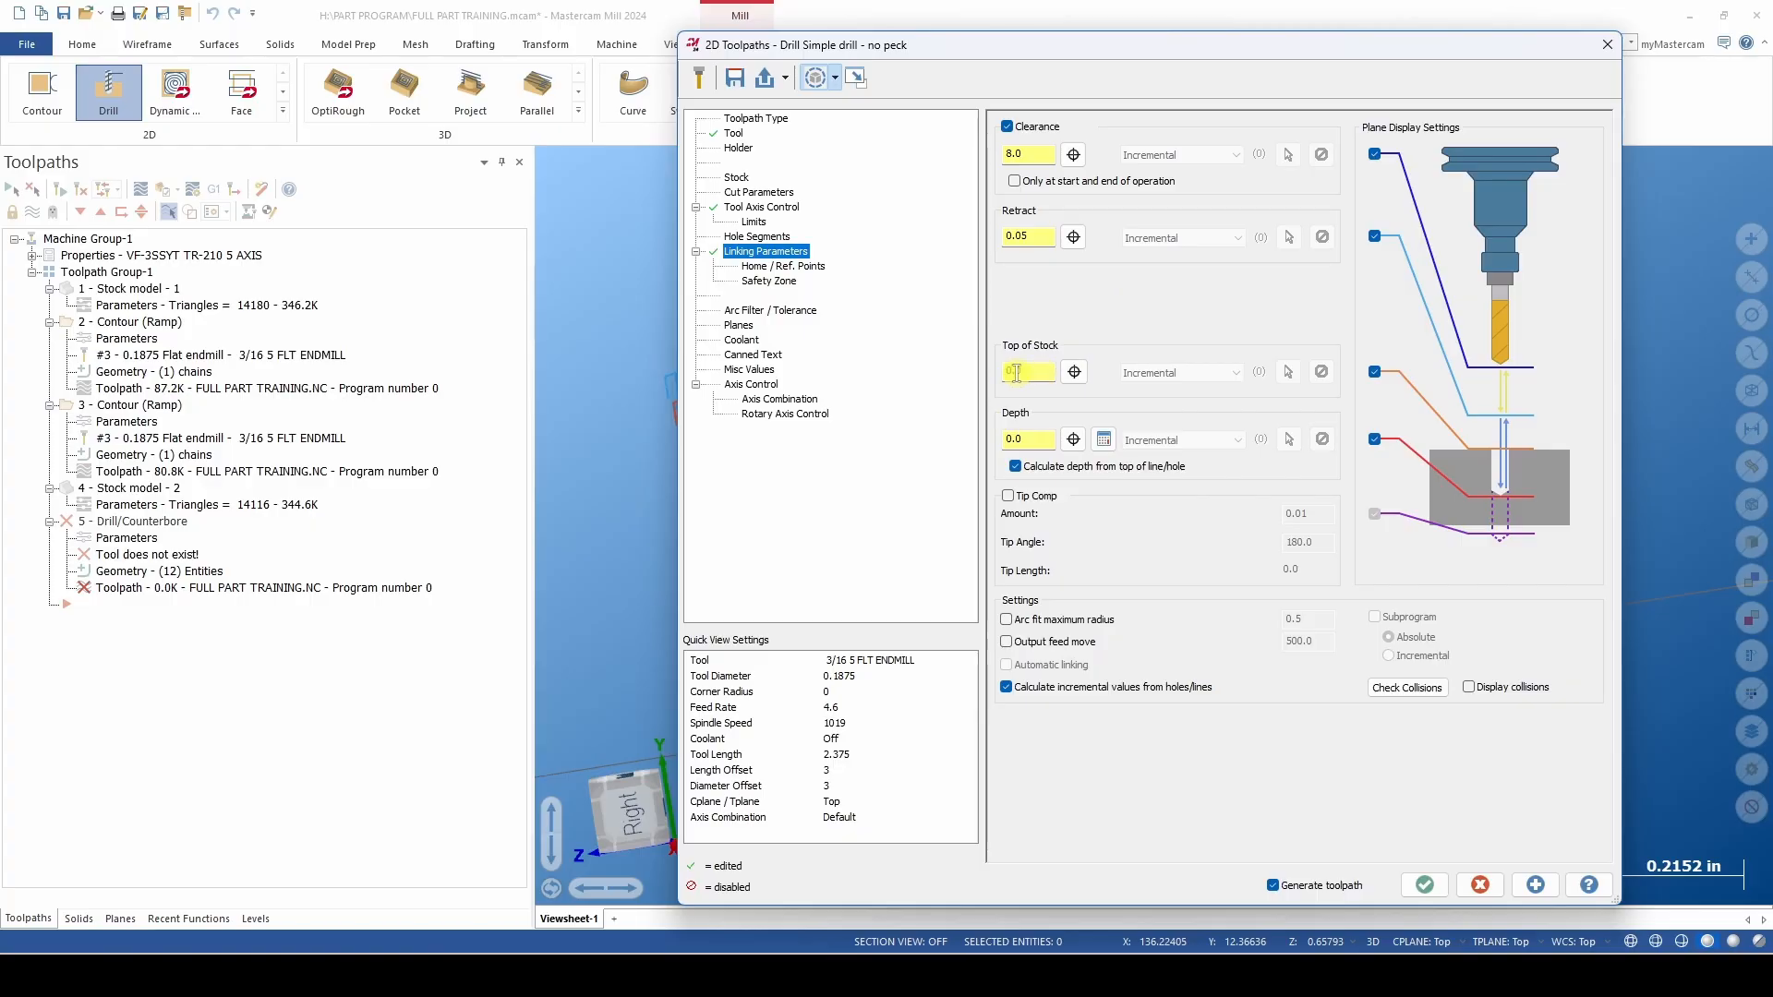
pyautogui.click(1071, 440)
pyautogui.scroll(-3, 919, 602)
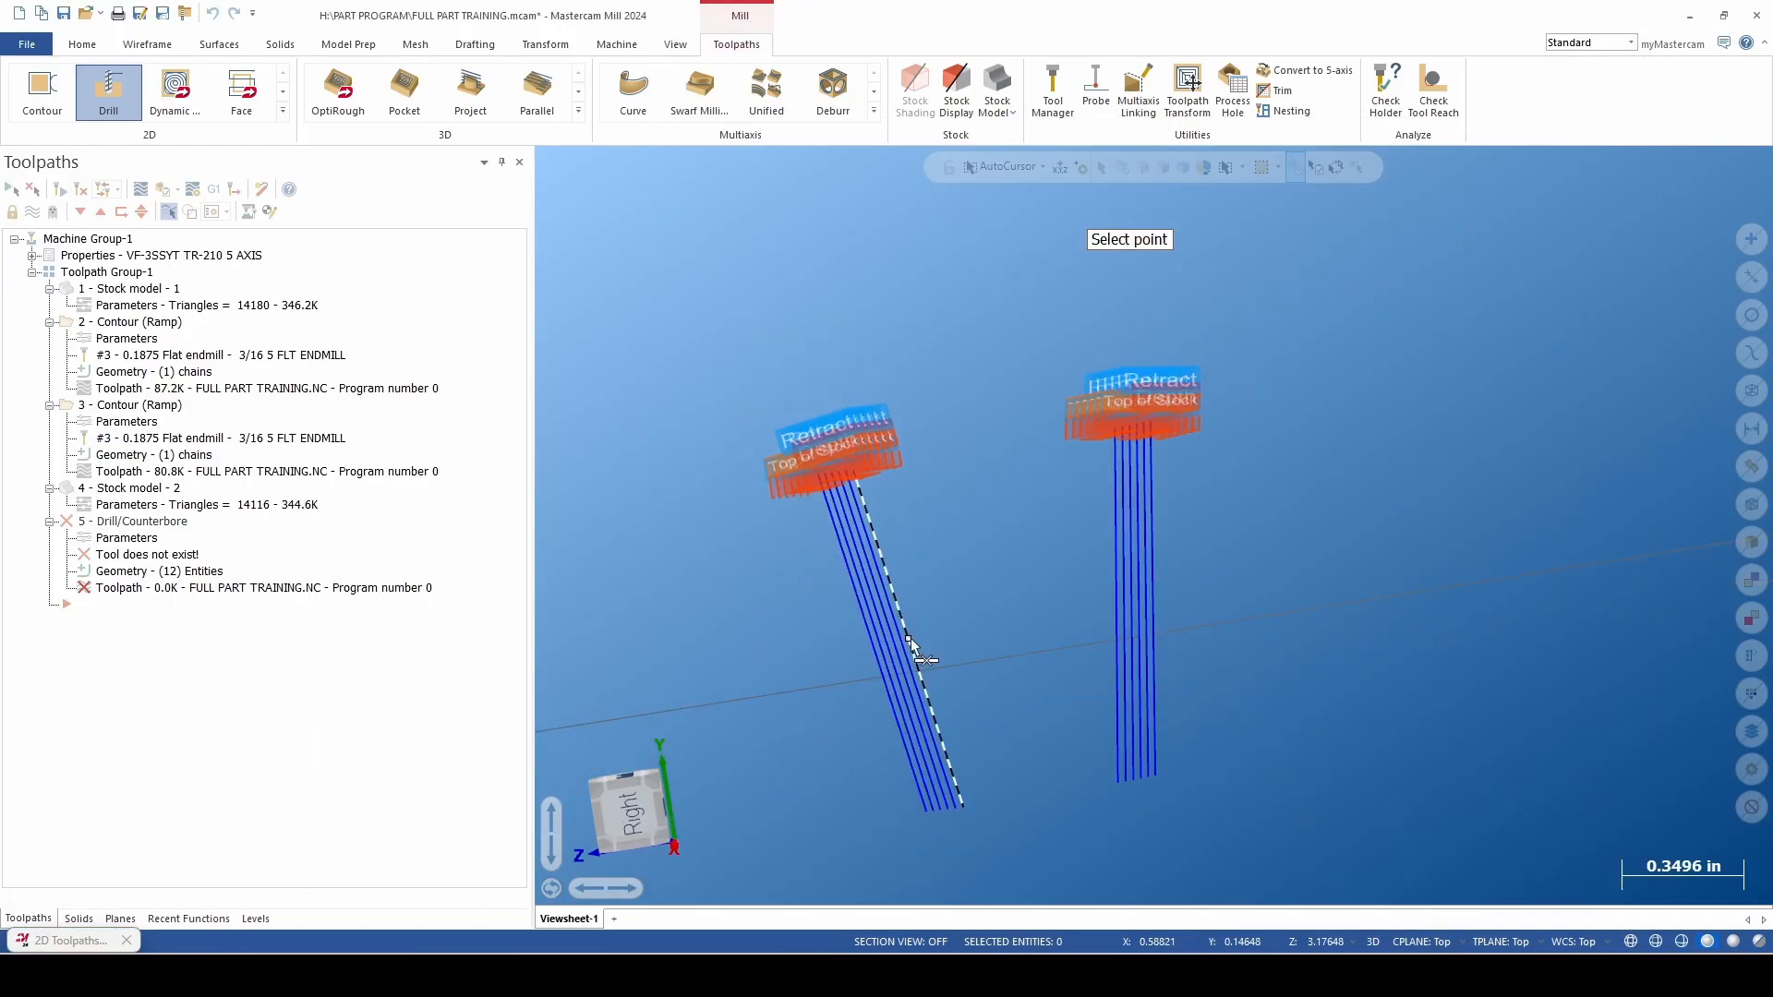
pyautogui.click(910, 651)
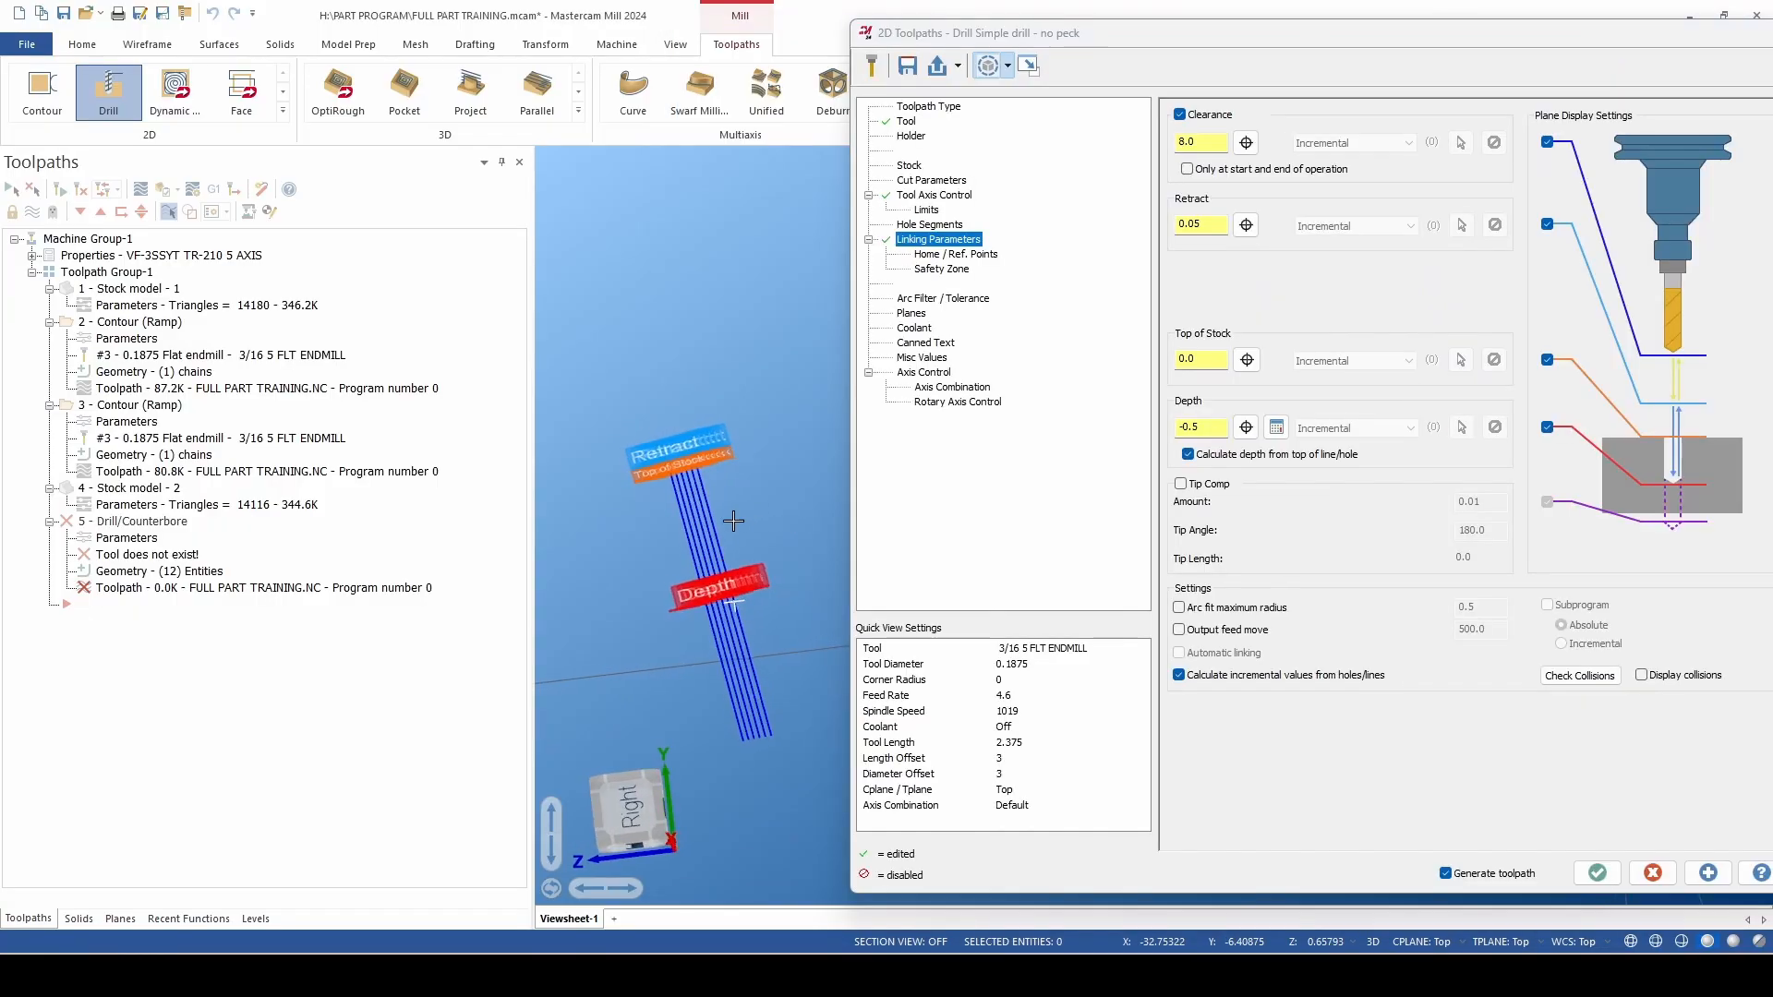
pyautogui.moveTo(732, 519)
pyautogui.mouseDown(button='middle')
pyautogui.moveTo(744, 501)
pyautogui.moveTo(728, 541)
pyautogui.mouseUp(button='middle')
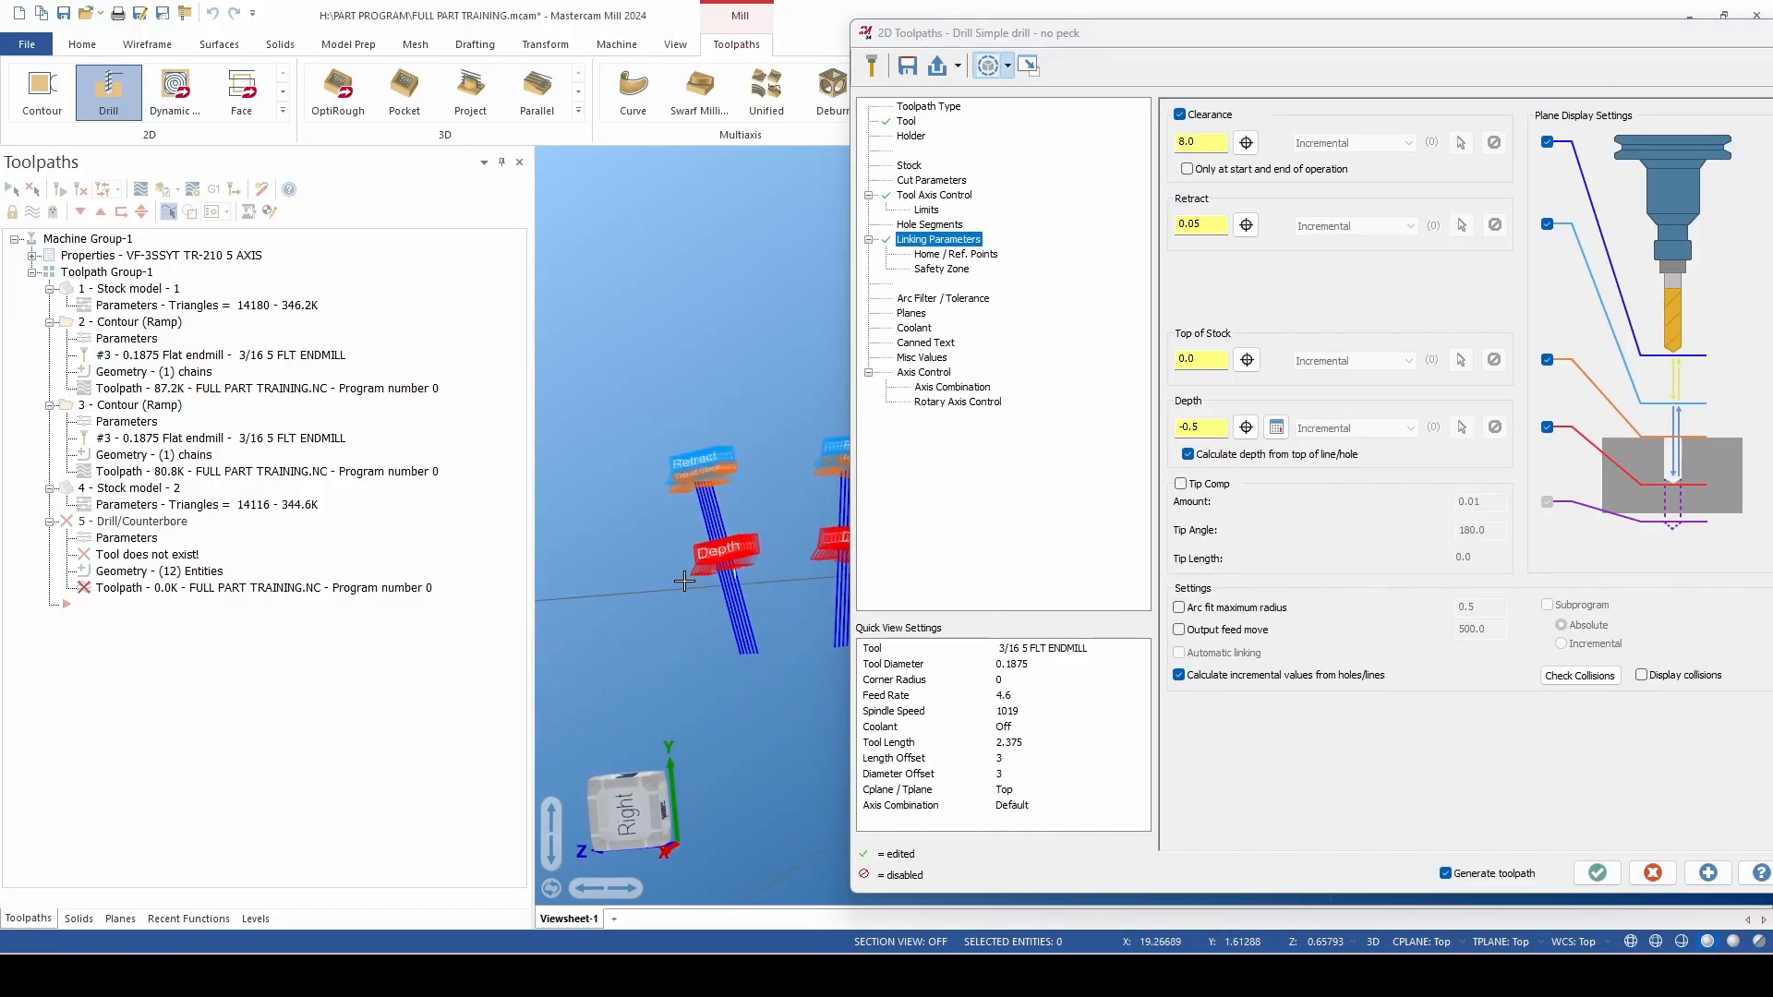
pyautogui.press('Return')
# Backplot the 5-axis drill operation and examine its plunge moves along both sets of lines.
pyautogui.click(139, 189)
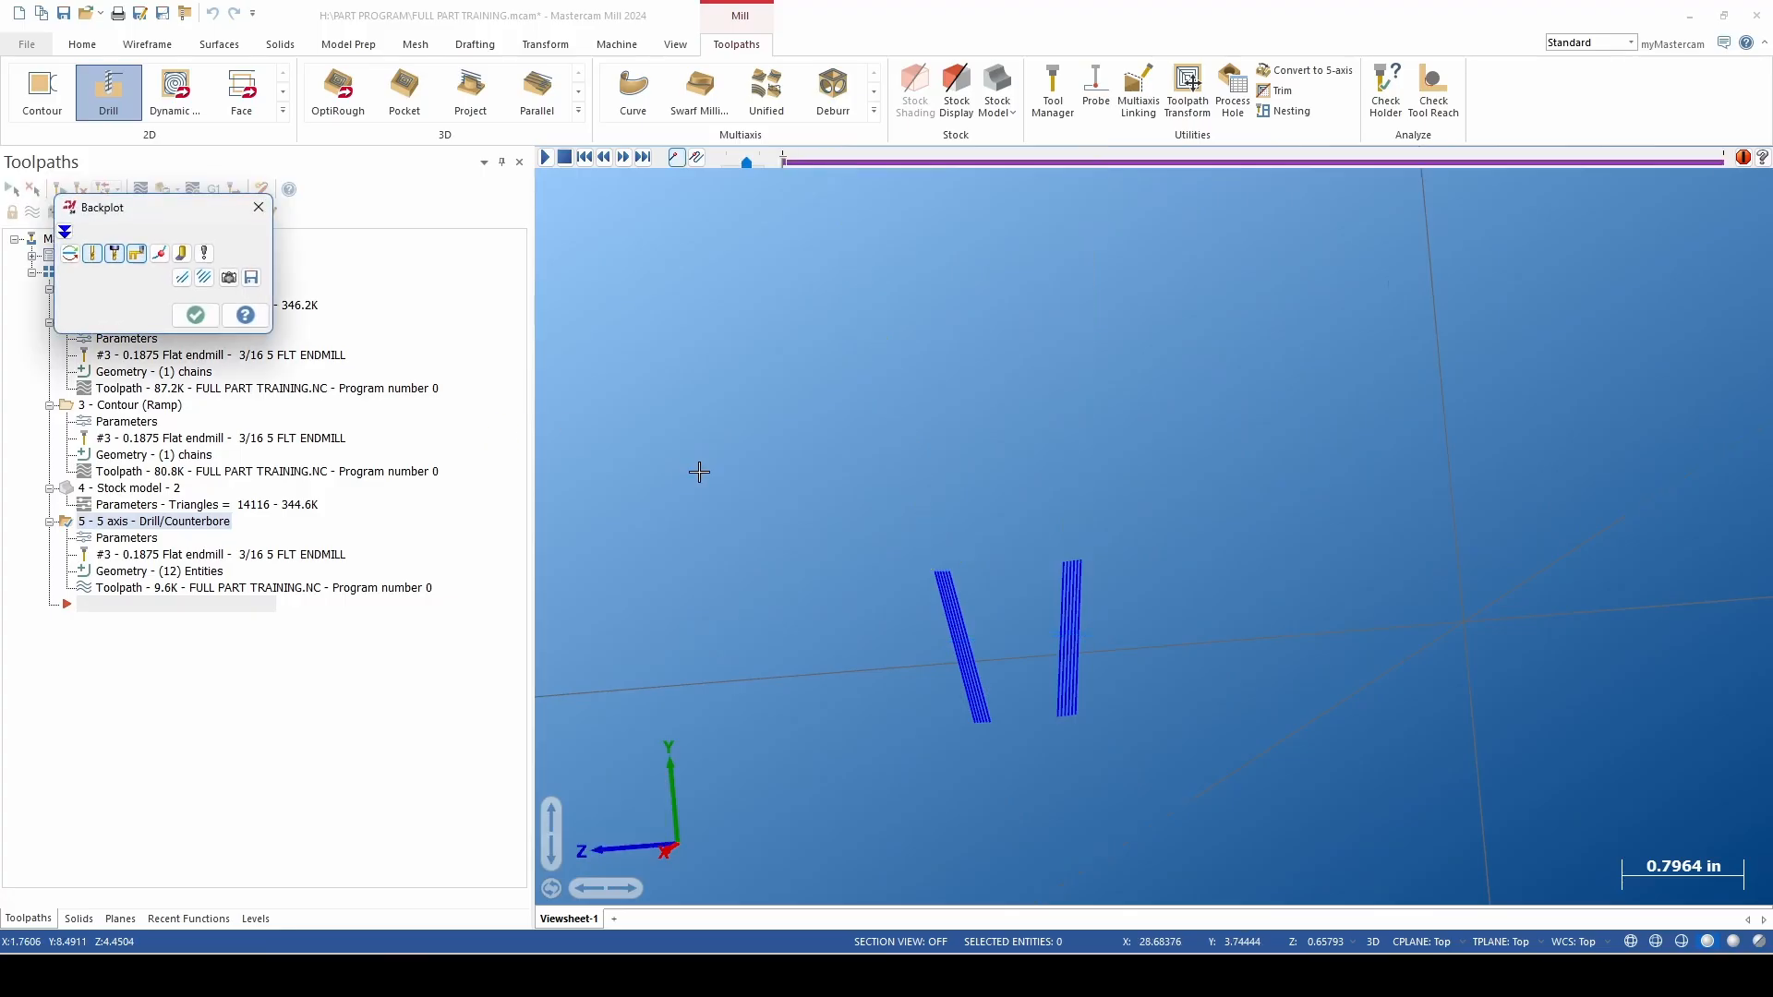
pyautogui.scroll(-2, 877, 566)
pyautogui.scroll(2, 927, 563)
pyautogui.moveTo(927, 564); pyautogui.dragTo(1080, 518, button='middle')
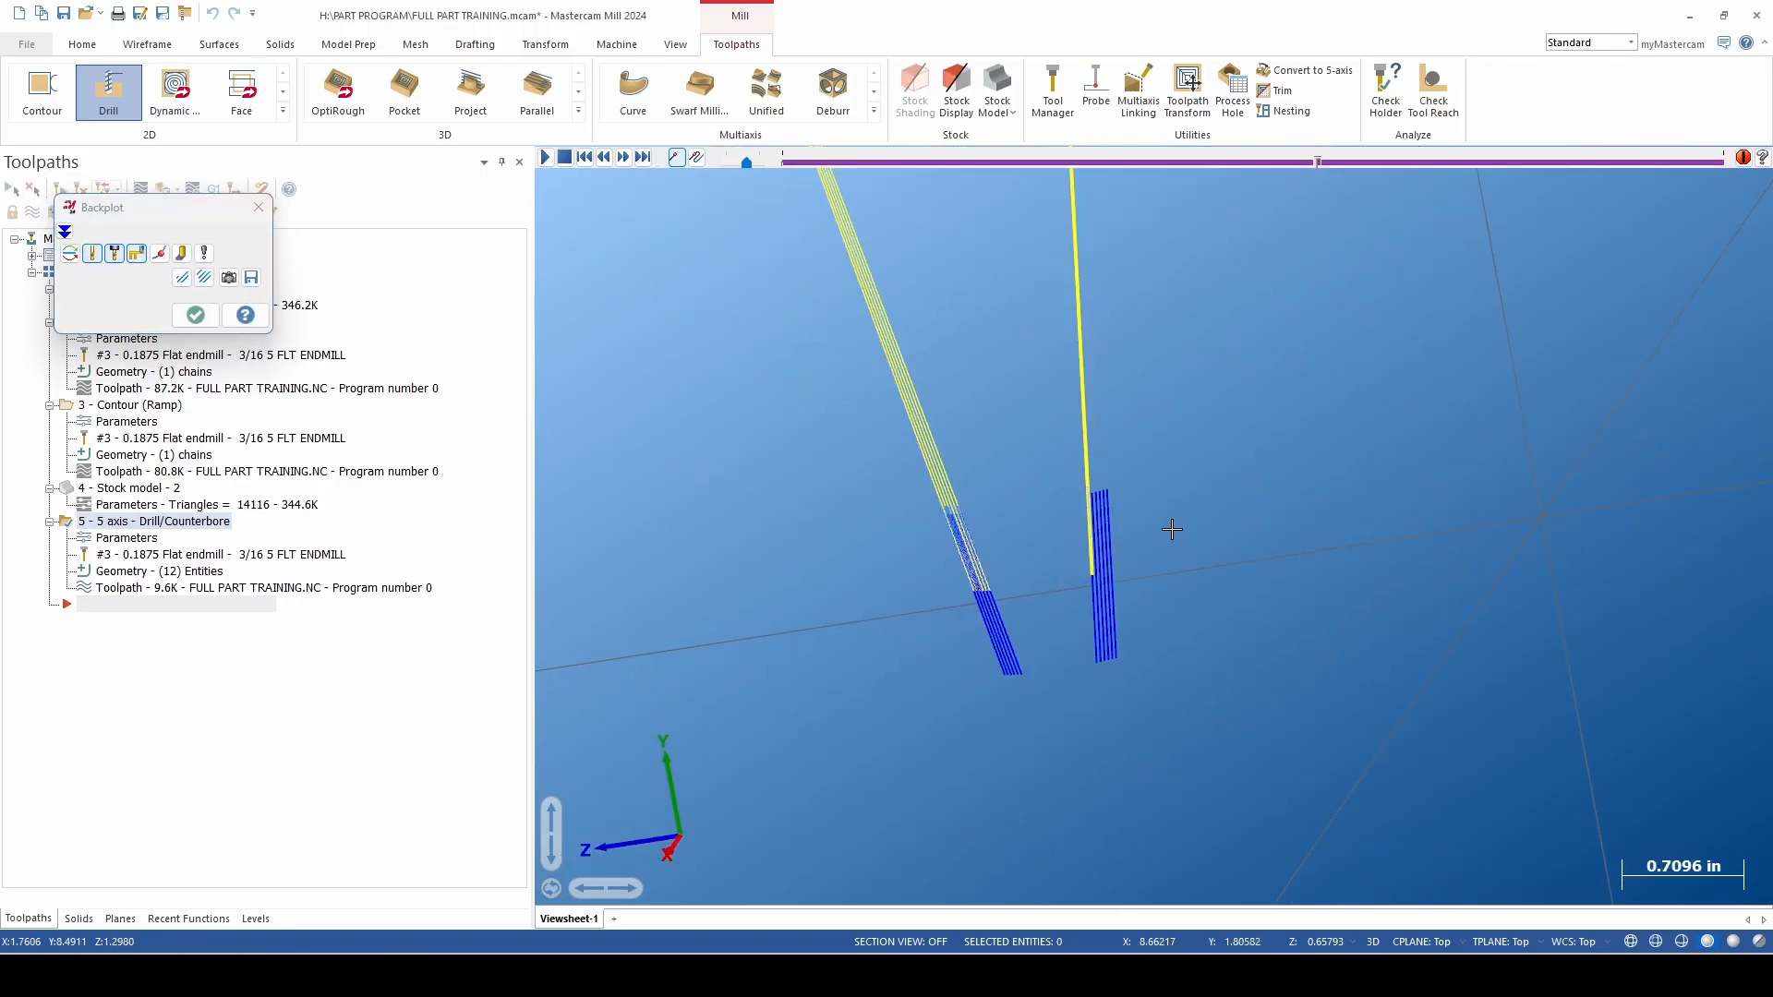
pyautogui.moveTo(1170, 530); pyautogui.dragTo(1112, 541, button='middle')
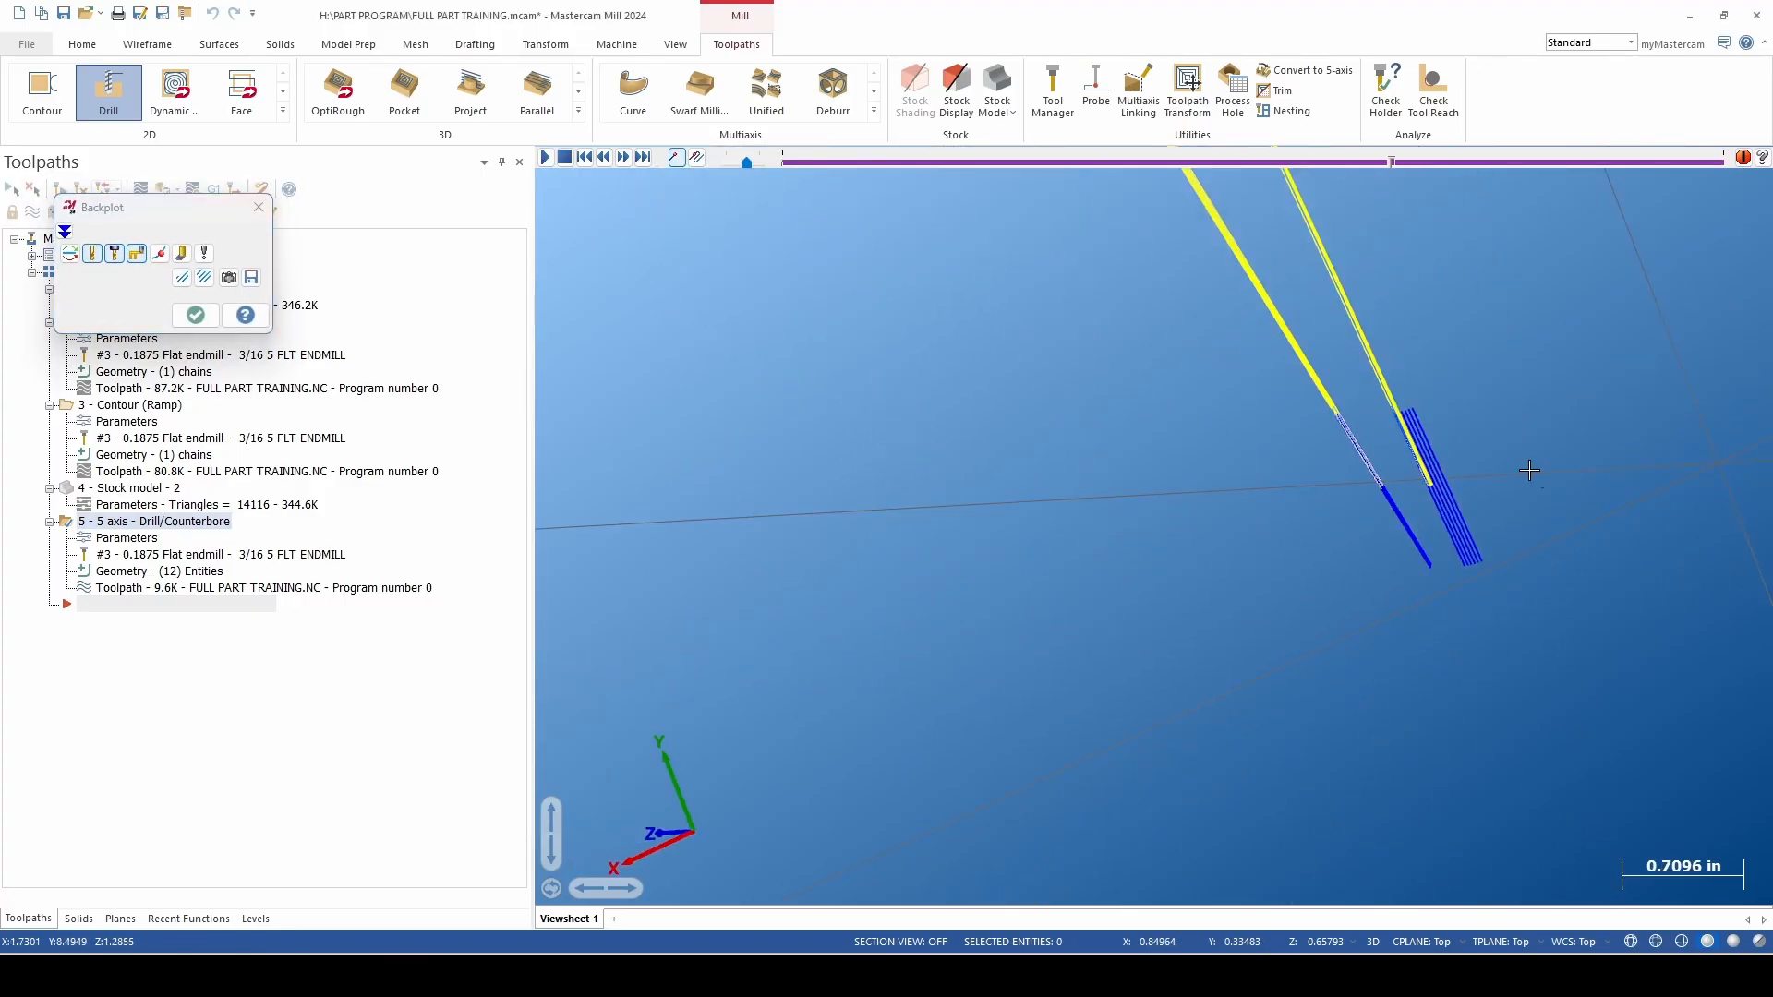
pyautogui.scroll(1, 1590, 467)
pyautogui.moveTo(1584, 467); pyautogui.dragTo(1603, 455, button='middle')
pyautogui.moveTo(1390, 486); pyautogui.dragTo(1412, 478, button='middle')
pyautogui.press('Escape')
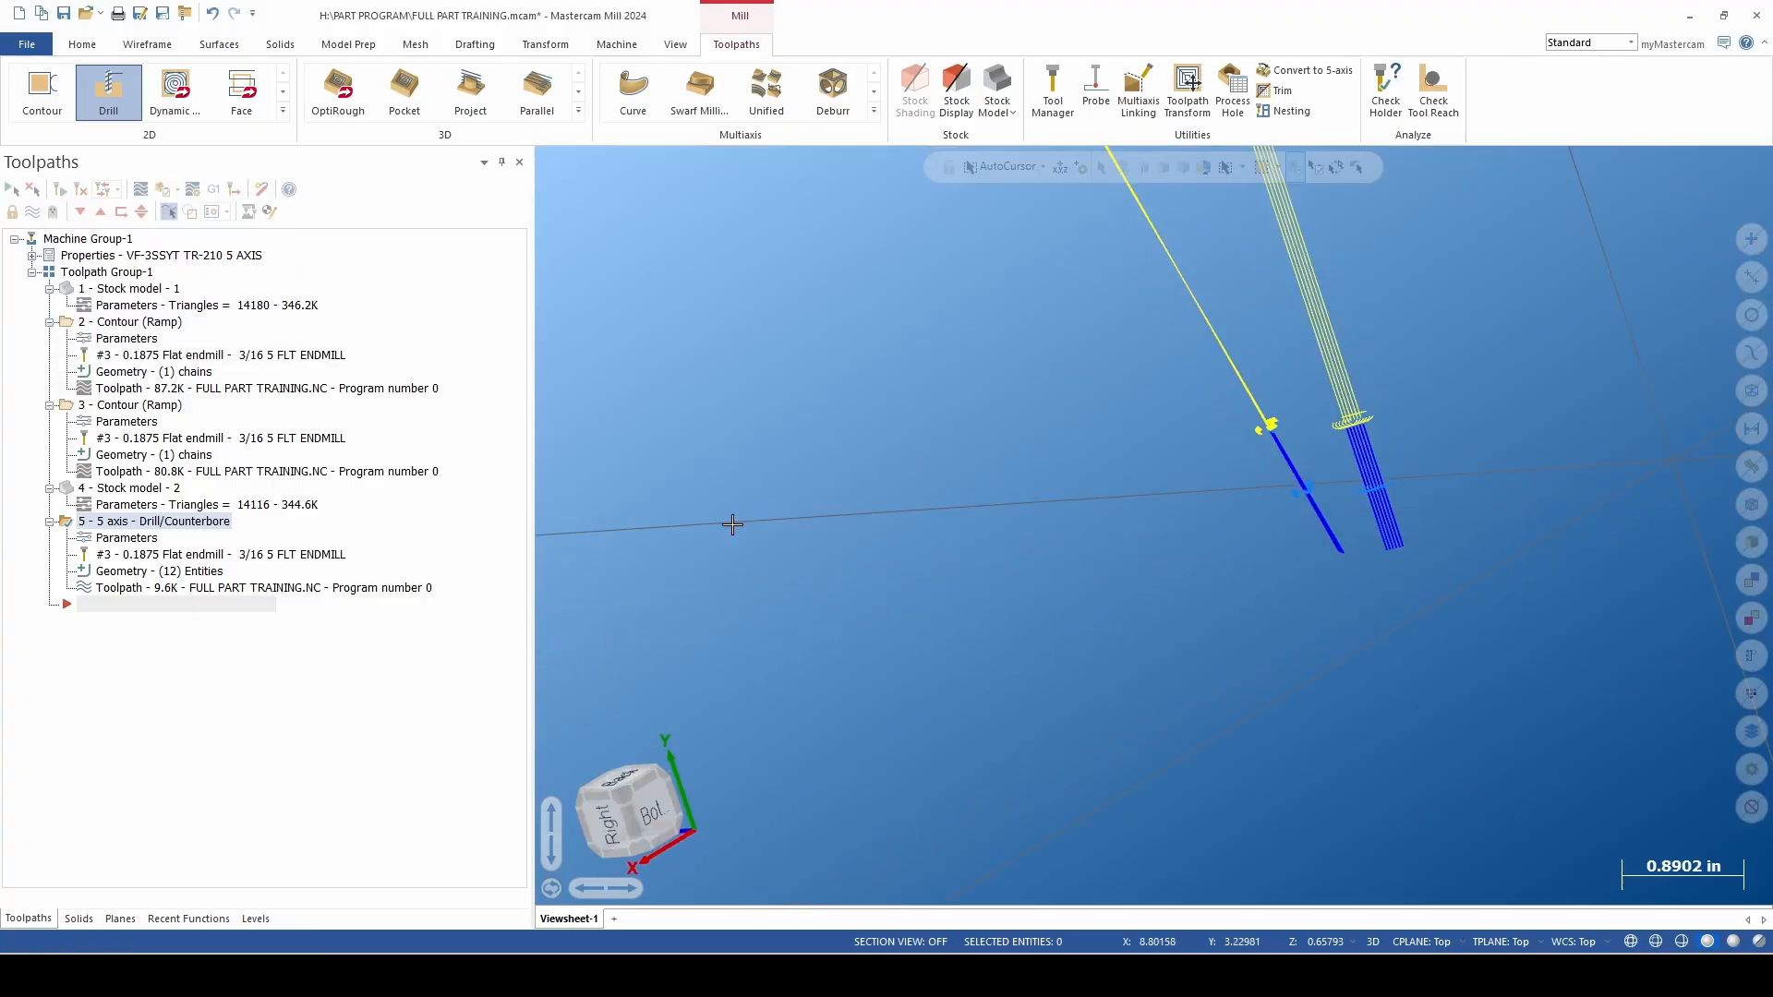
# Display the second stock model, examine the plunge lines against the slot ends inside the part, and reselect the 5-axis drill operation.
pyautogui.moveTo(1059, 559); pyautogui.dragTo(971, 469, button='middle')
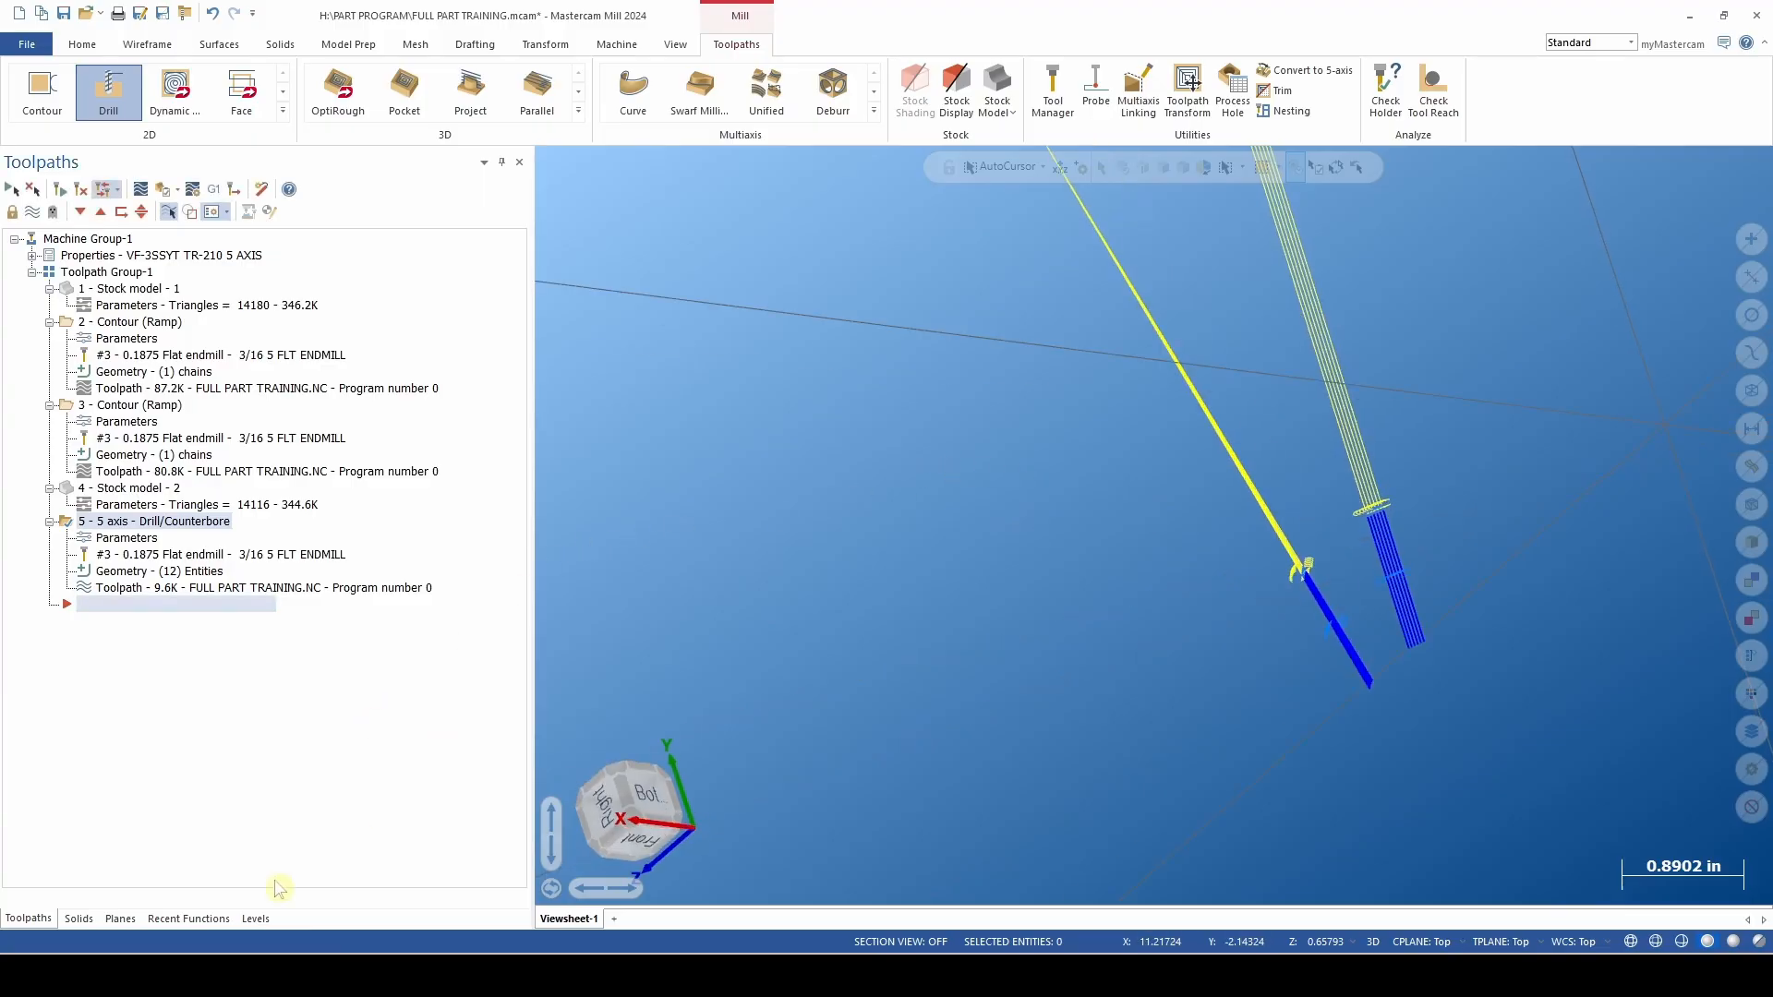
pyautogui.click(116, 490)
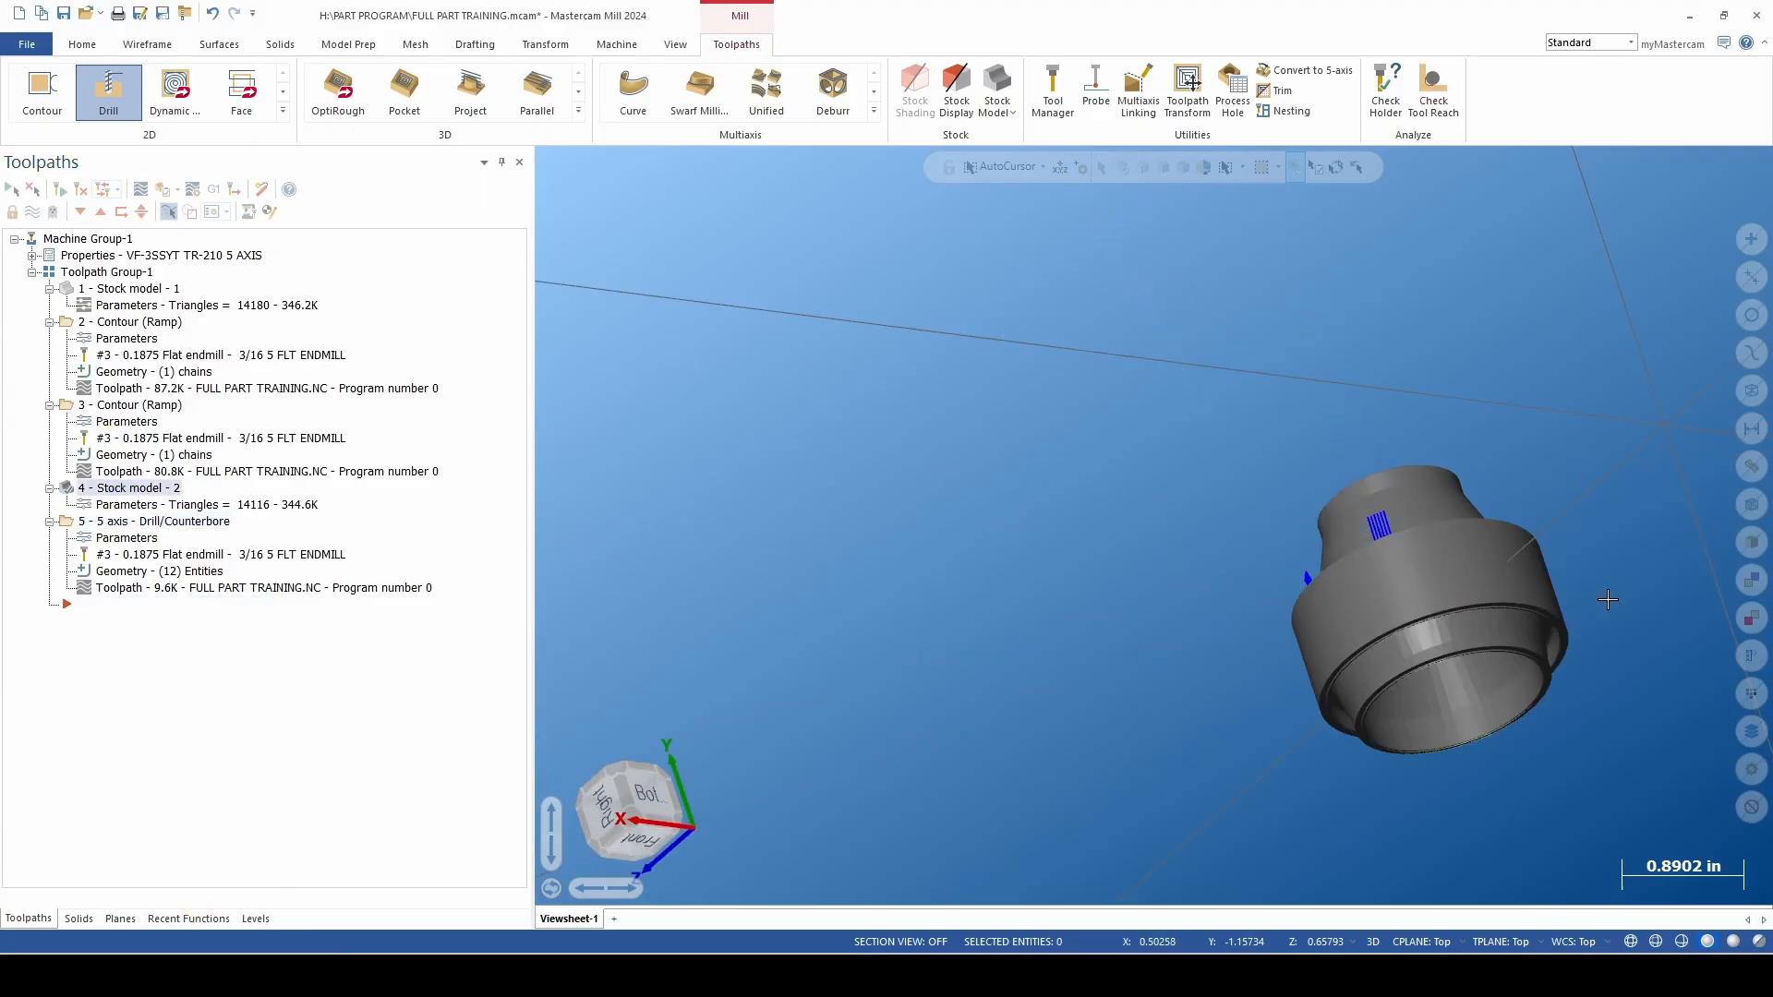
pyautogui.scroll(1, 1447, 670)
pyautogui.moveTo(1447, 670); pyautogui.dragTo(1300, 468, button='middle')
pyautogui.scroll(3, 1319, 465)
pyautogui.scroll(3, 1319, 464)
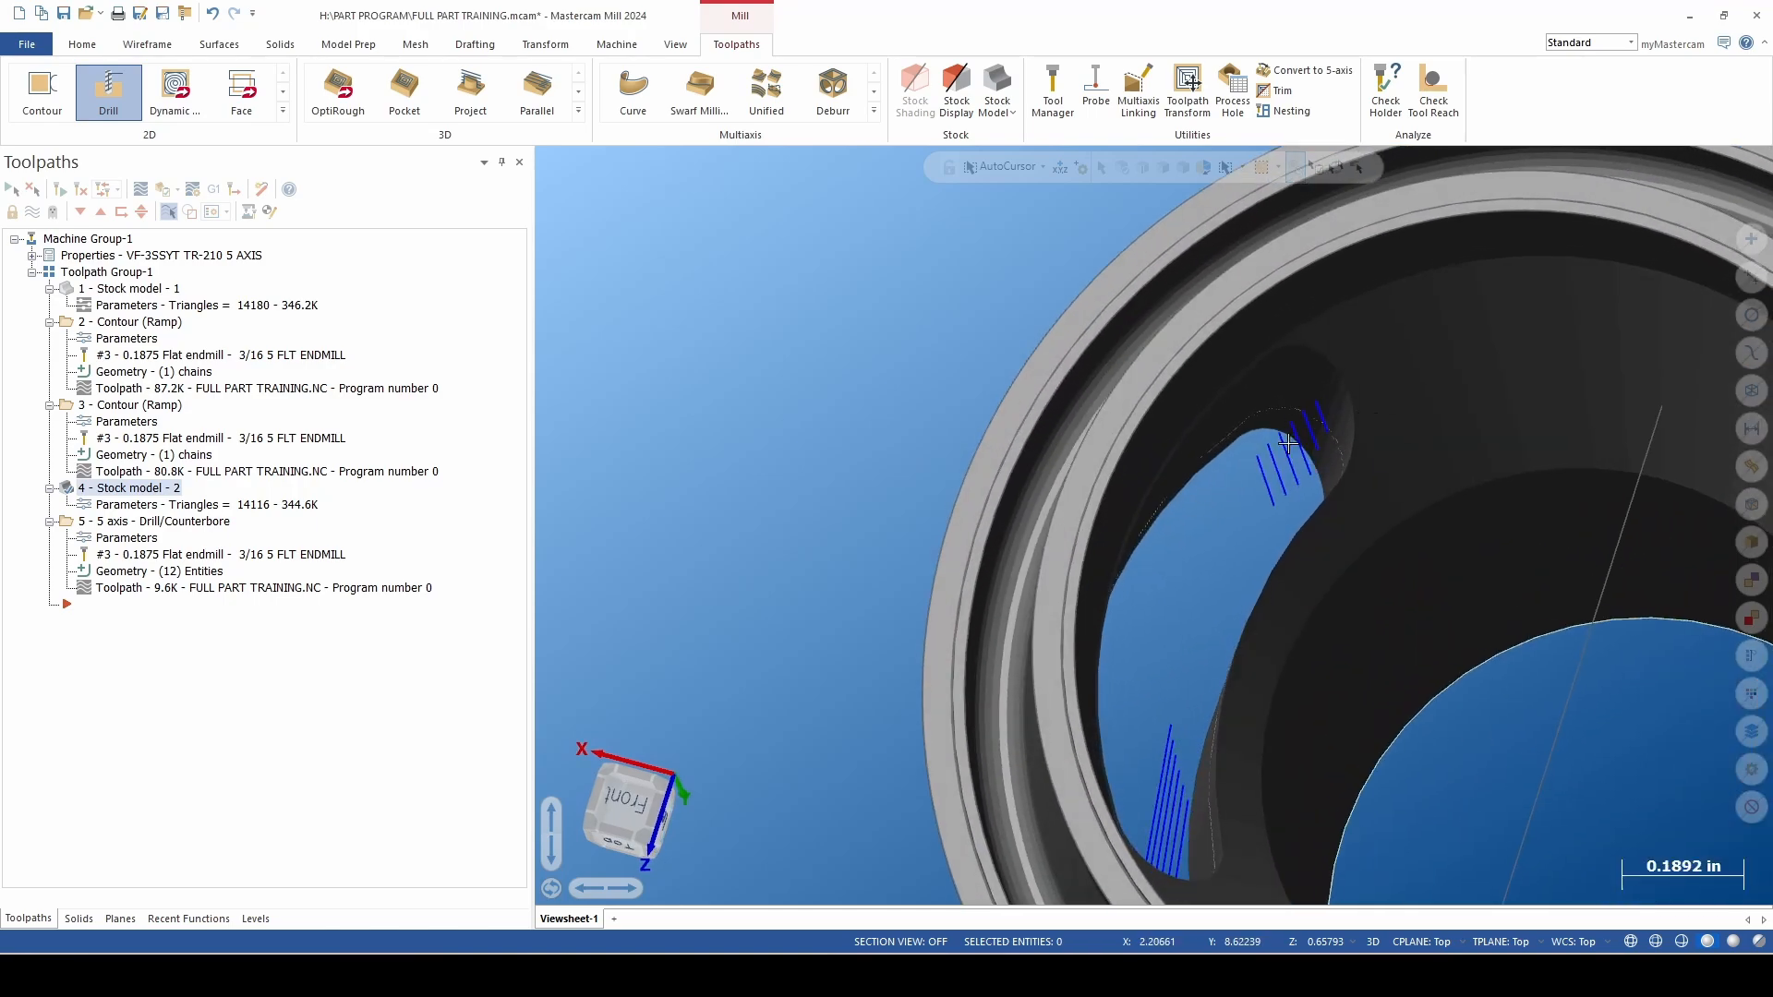
pyautogui.scroll(-3, 1168, 469)
pyautogui.moveTo(1152, 523); pyautogui.dragTo(990, 467, button='middle')
pyautogui.scroll(-2, 894, 517)
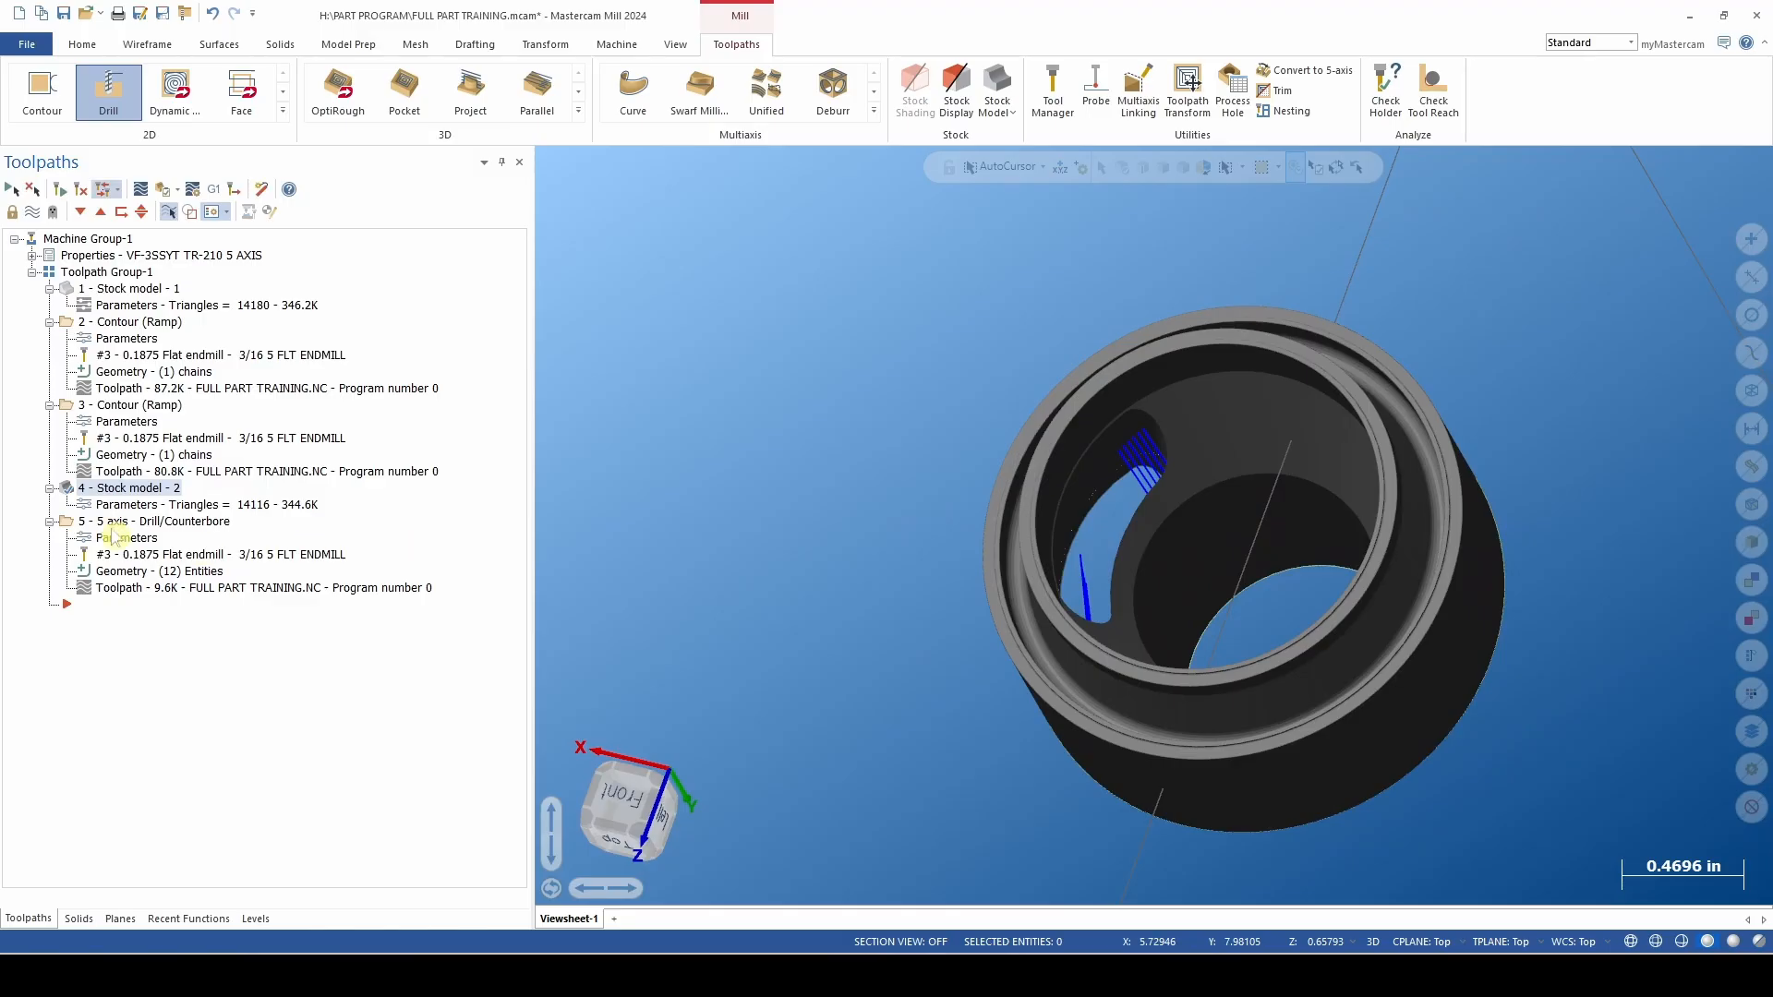
pyautogui.click(133, 522)
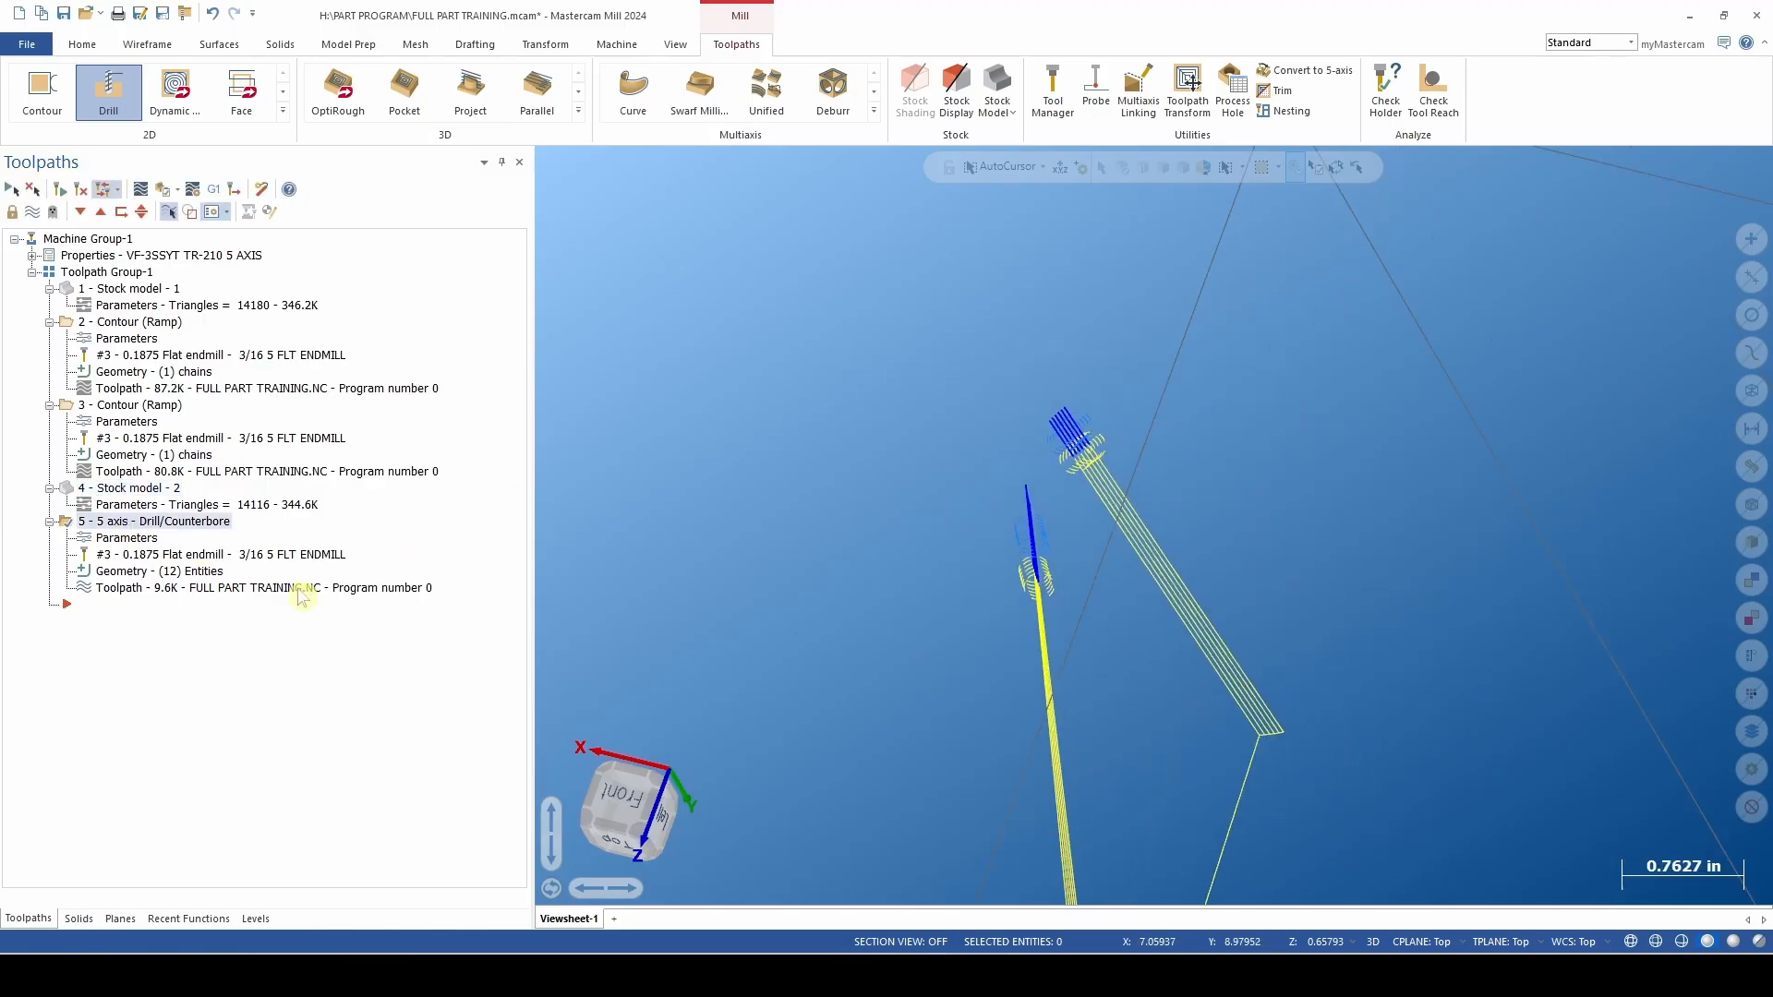
# Copy the 5-axis drill operation and paste the copy at the end of the toolpath group.
pyautogui.rightClick(203, 524)
pyautogui.click(270, 601)
pyautogui.rightClick(136, 606)
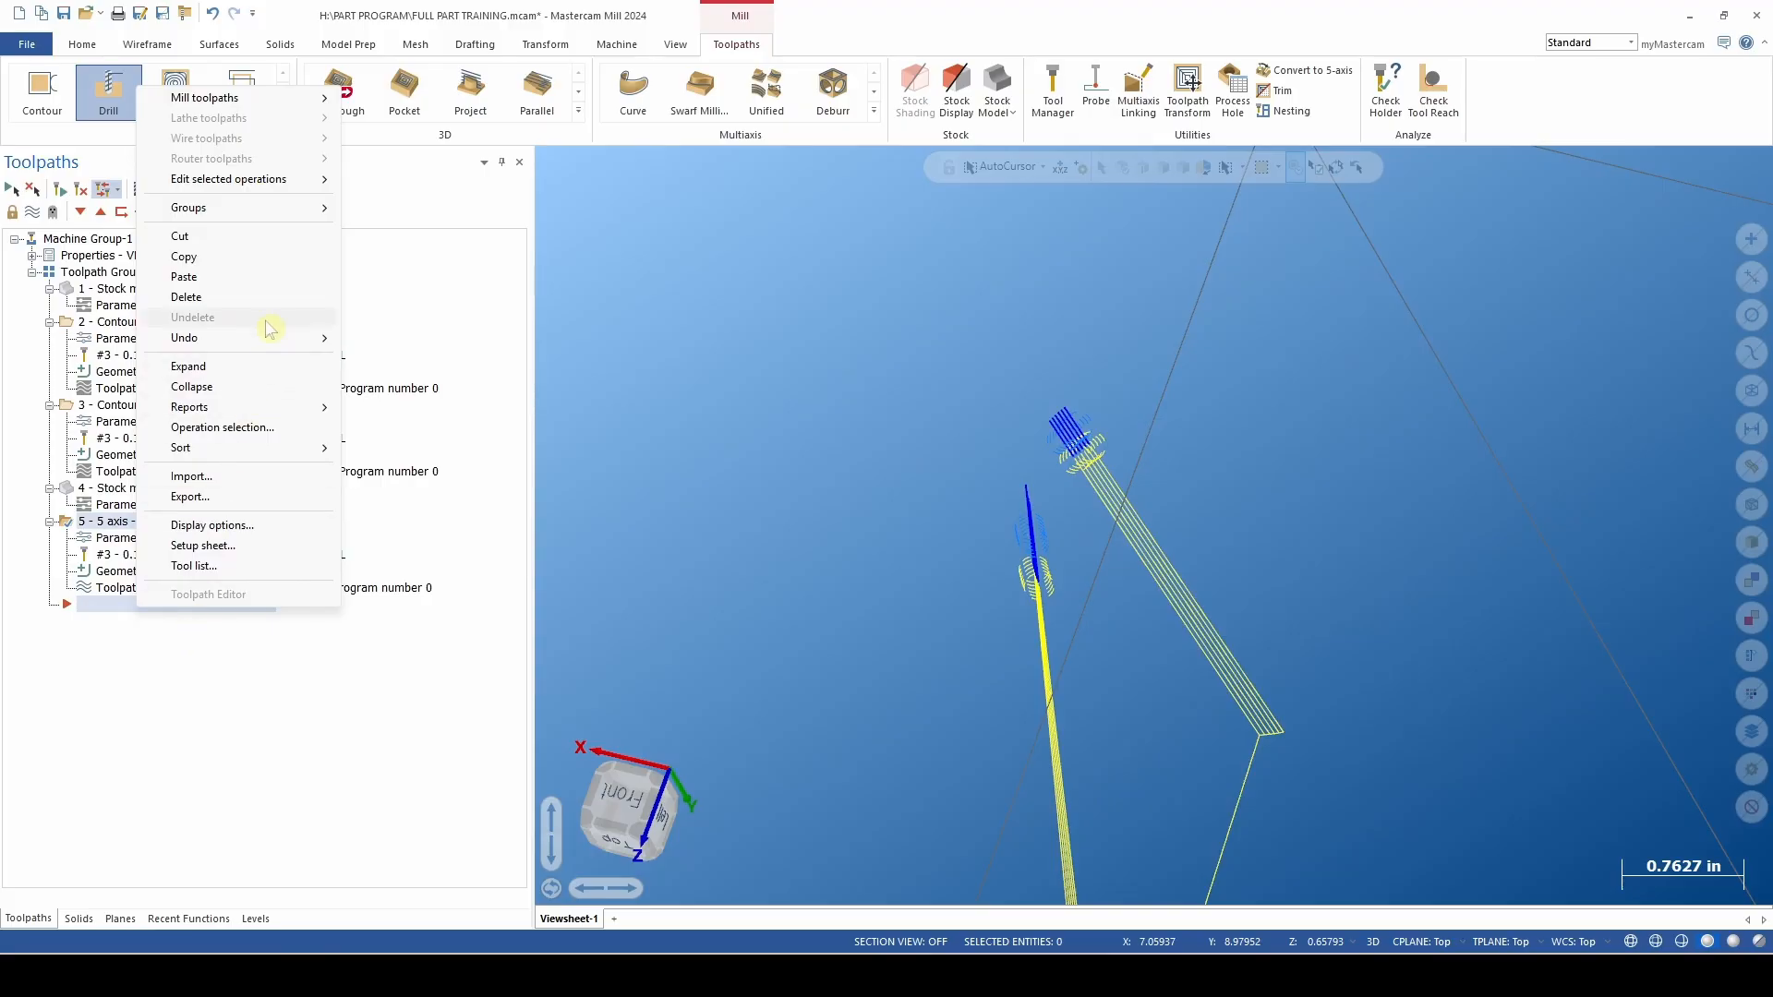
pyautogui.click(198, 277)
# Open the copied drill operation's hole definition and remove all its line features.
pyautogui.click(164, 654)
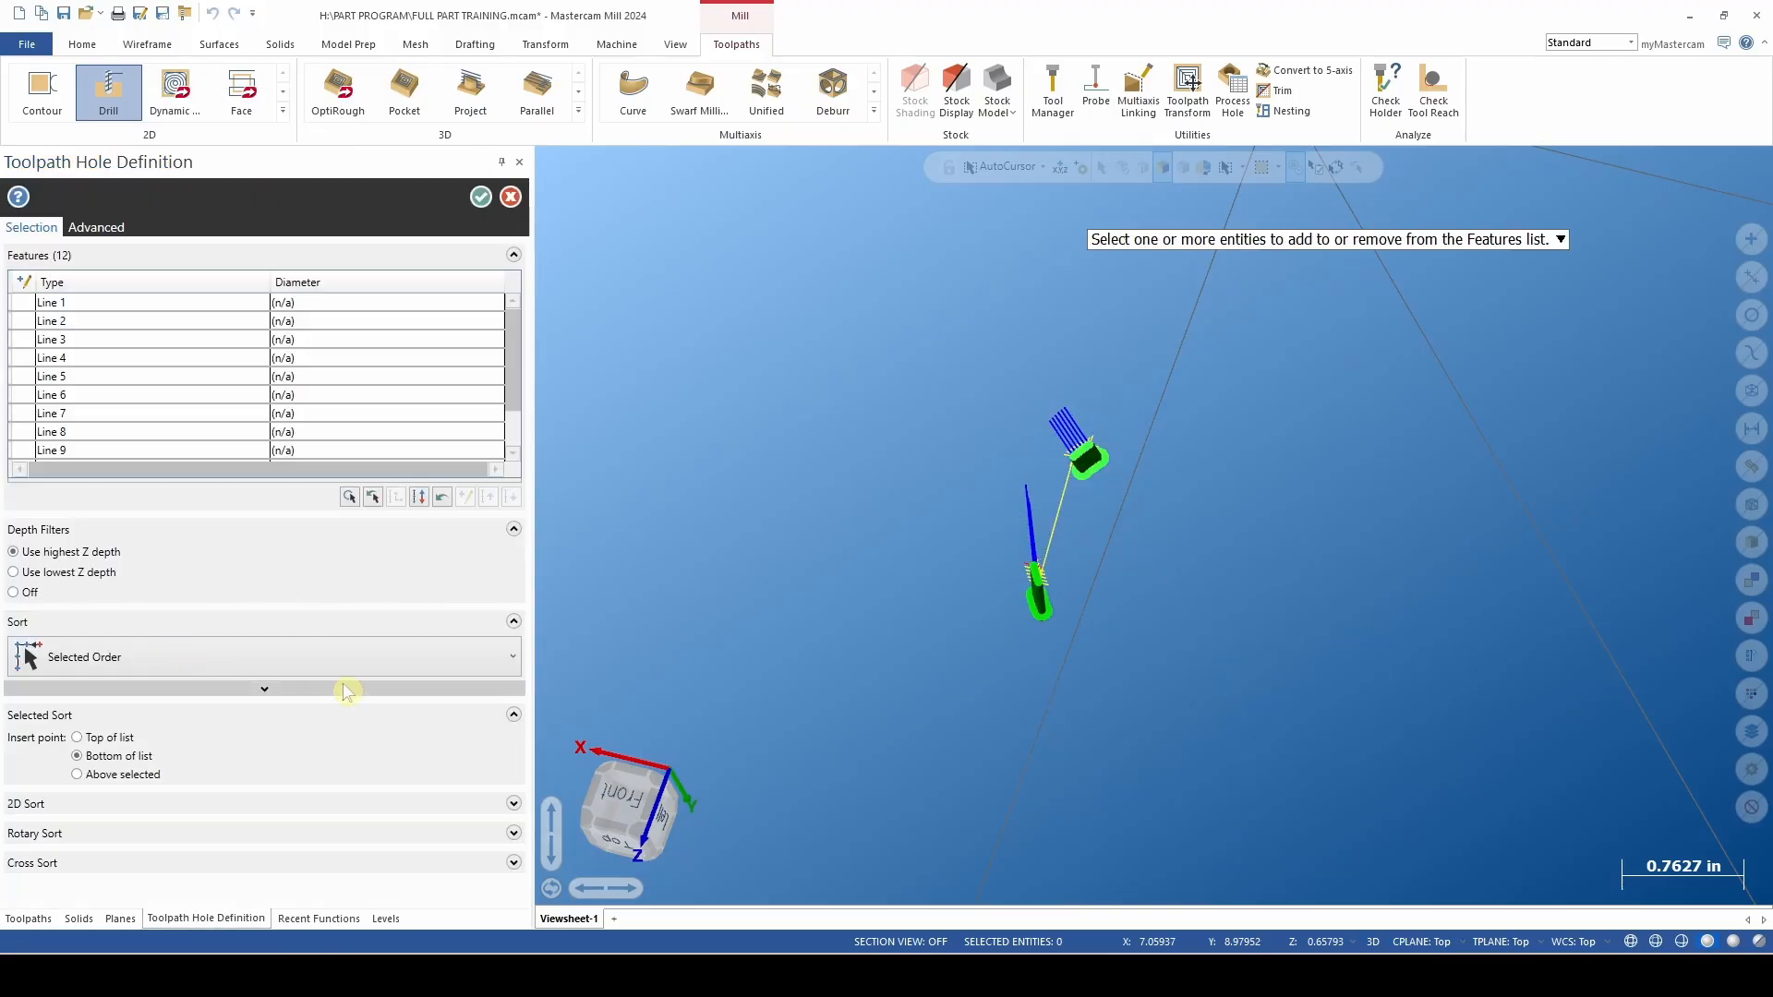
pyautogui.click(265, 305)
pyautogui.scroll(-1, 265, 339)
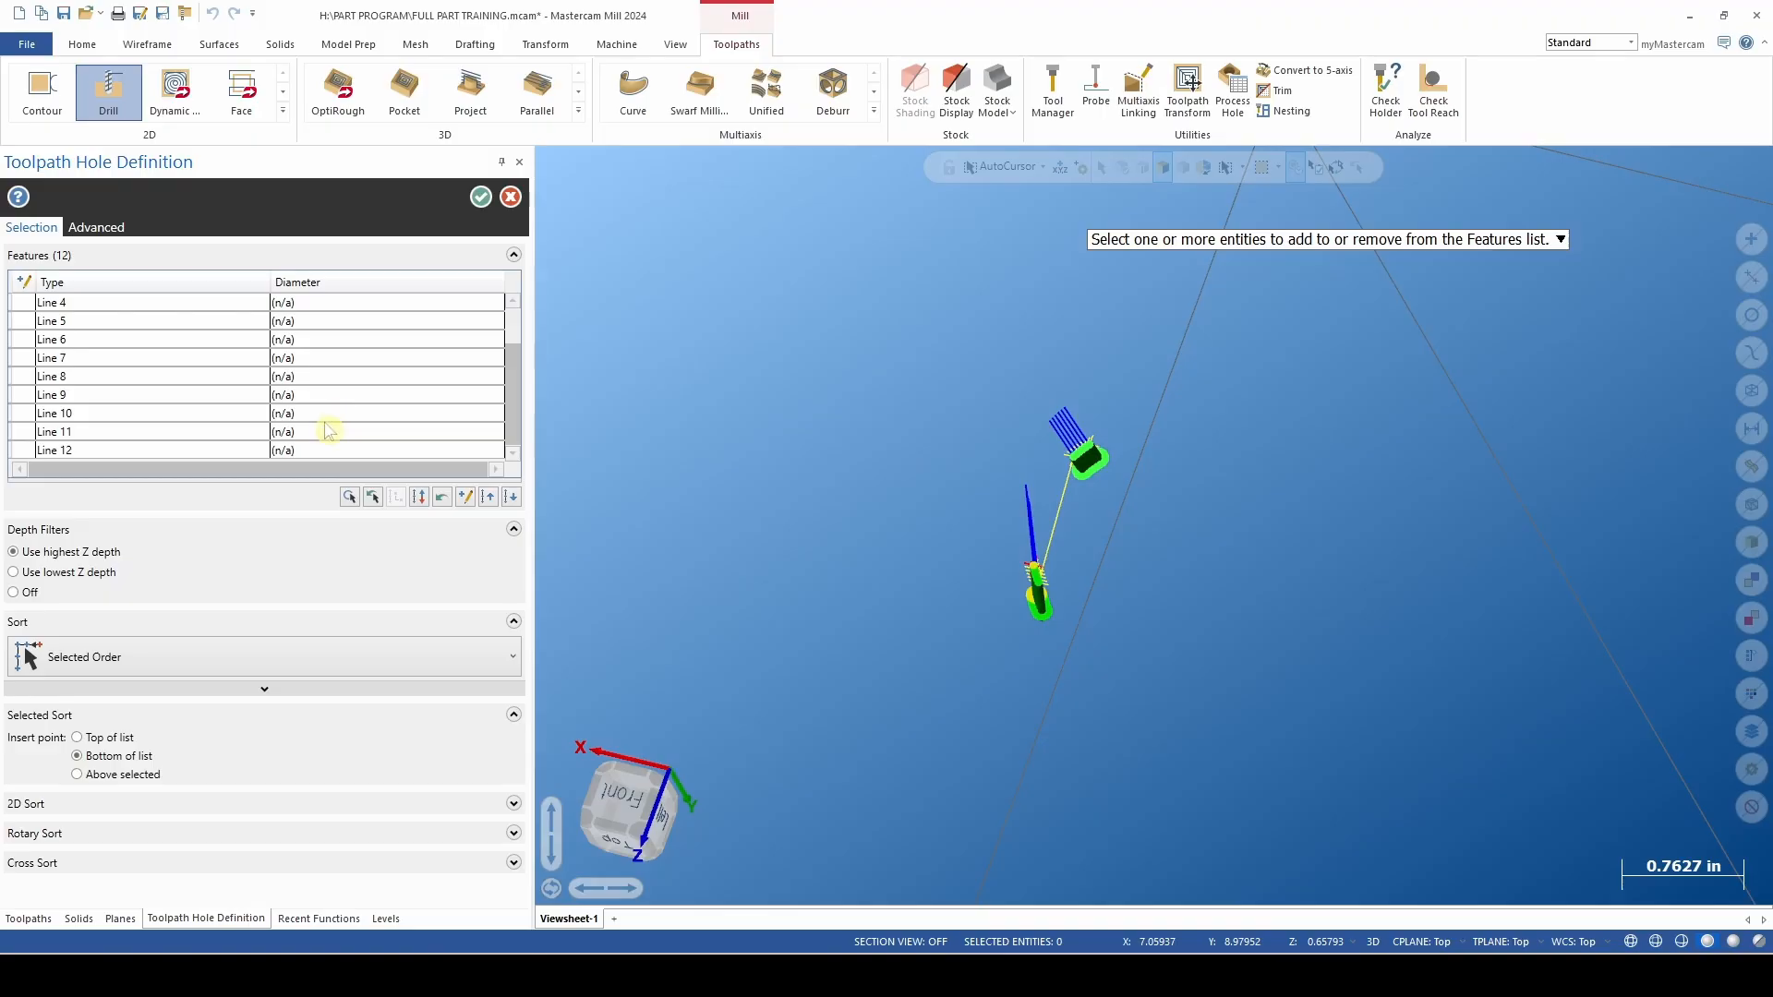
pyautogui.keyDown('shift'); pyautogui.click(261, 450); pyautogui.keyUp('shift')
pyautogui.press('Delete')
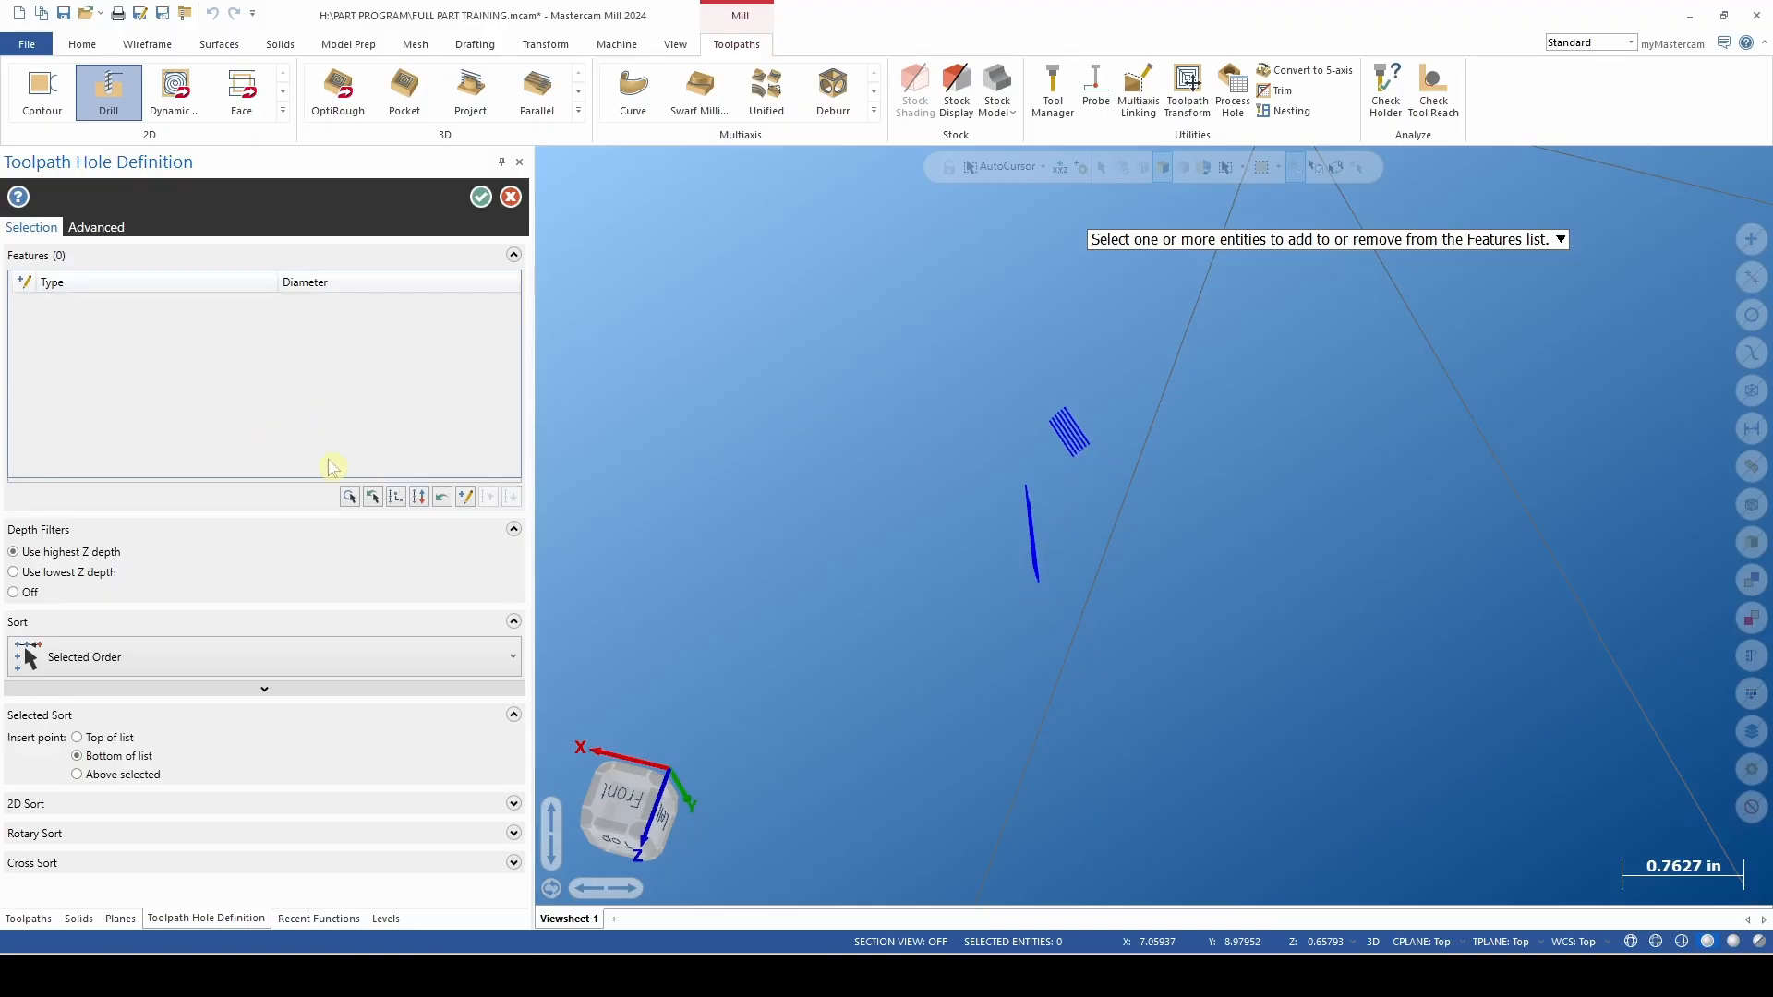
# Add three adjacent outer lines of the first plunge set to the features, picking them near the ends opposite the original drill starts.
pyautogui.moveTo(1069, 360); pyautogui.dragTo(1021, 317, button='middle')
pyautogui.scroll(3, 1191, 416)
pyautogui.scroll(6, 1000, 483)
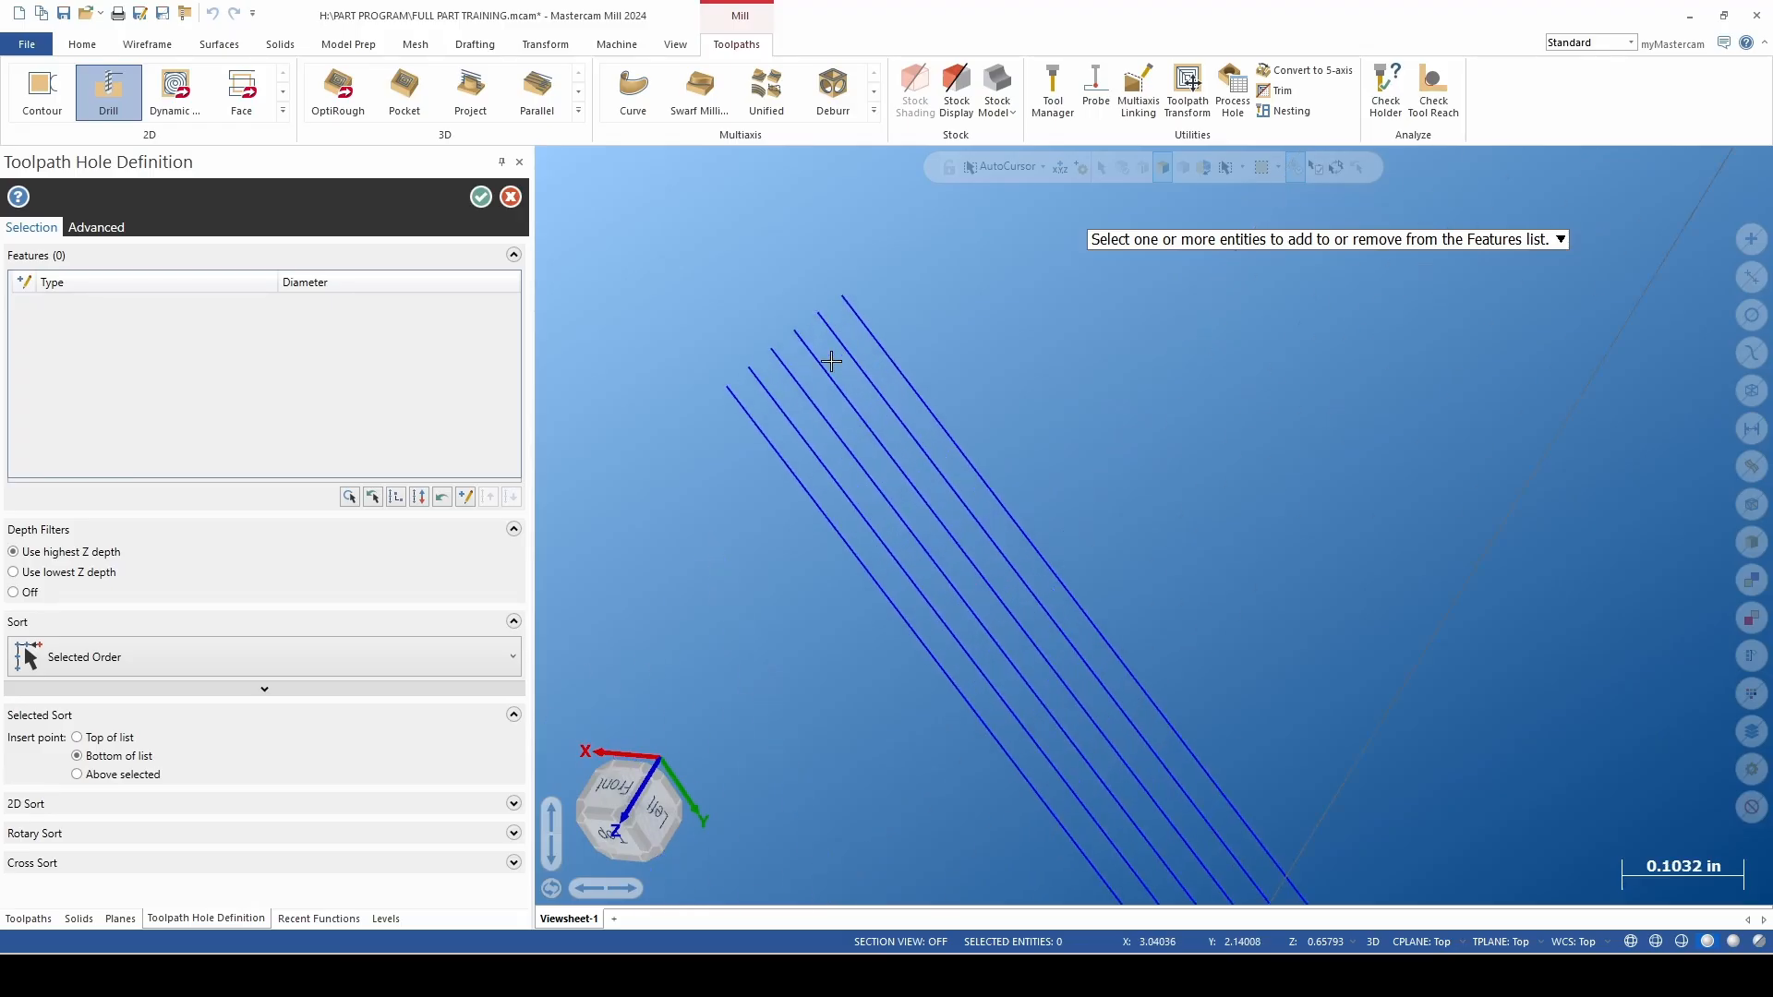
pyautogui.click(795, 335)
pyautogui.click(819, 318)
pyautogui.click(842, 301)
pyautogui.scroll(-2, 892, 385)
pyautogui.scroll(-2, 892, 385)
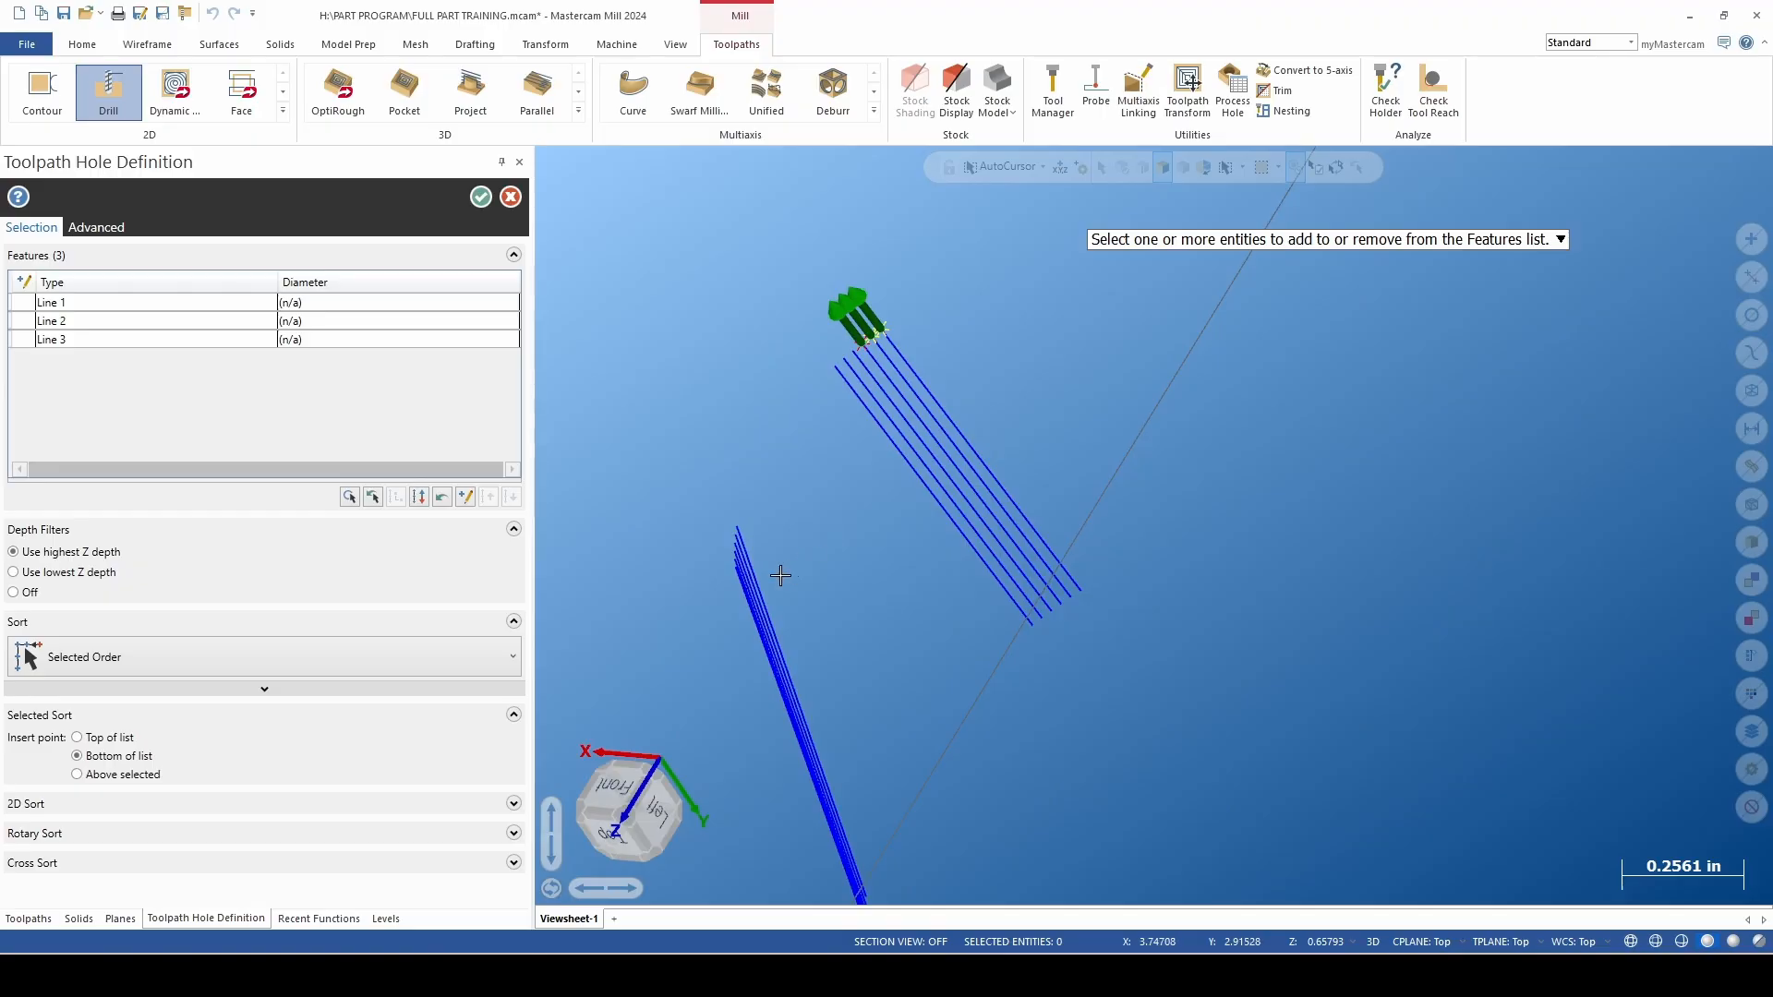
# Add three adjacent lines of the second plunge set from the same opposite side and accept the hole definition.
pyautogui.moveTo(779, 577); pyautogui.dragTo(653, 562, button='middle')
pyautogui.scroll(3, 720, 577)
pyautogui.click(711, 555)
pyautogui.click(703, 562)
pyautogui.click(694, 569)
pyautogui.scroll(-2, 709, 601)
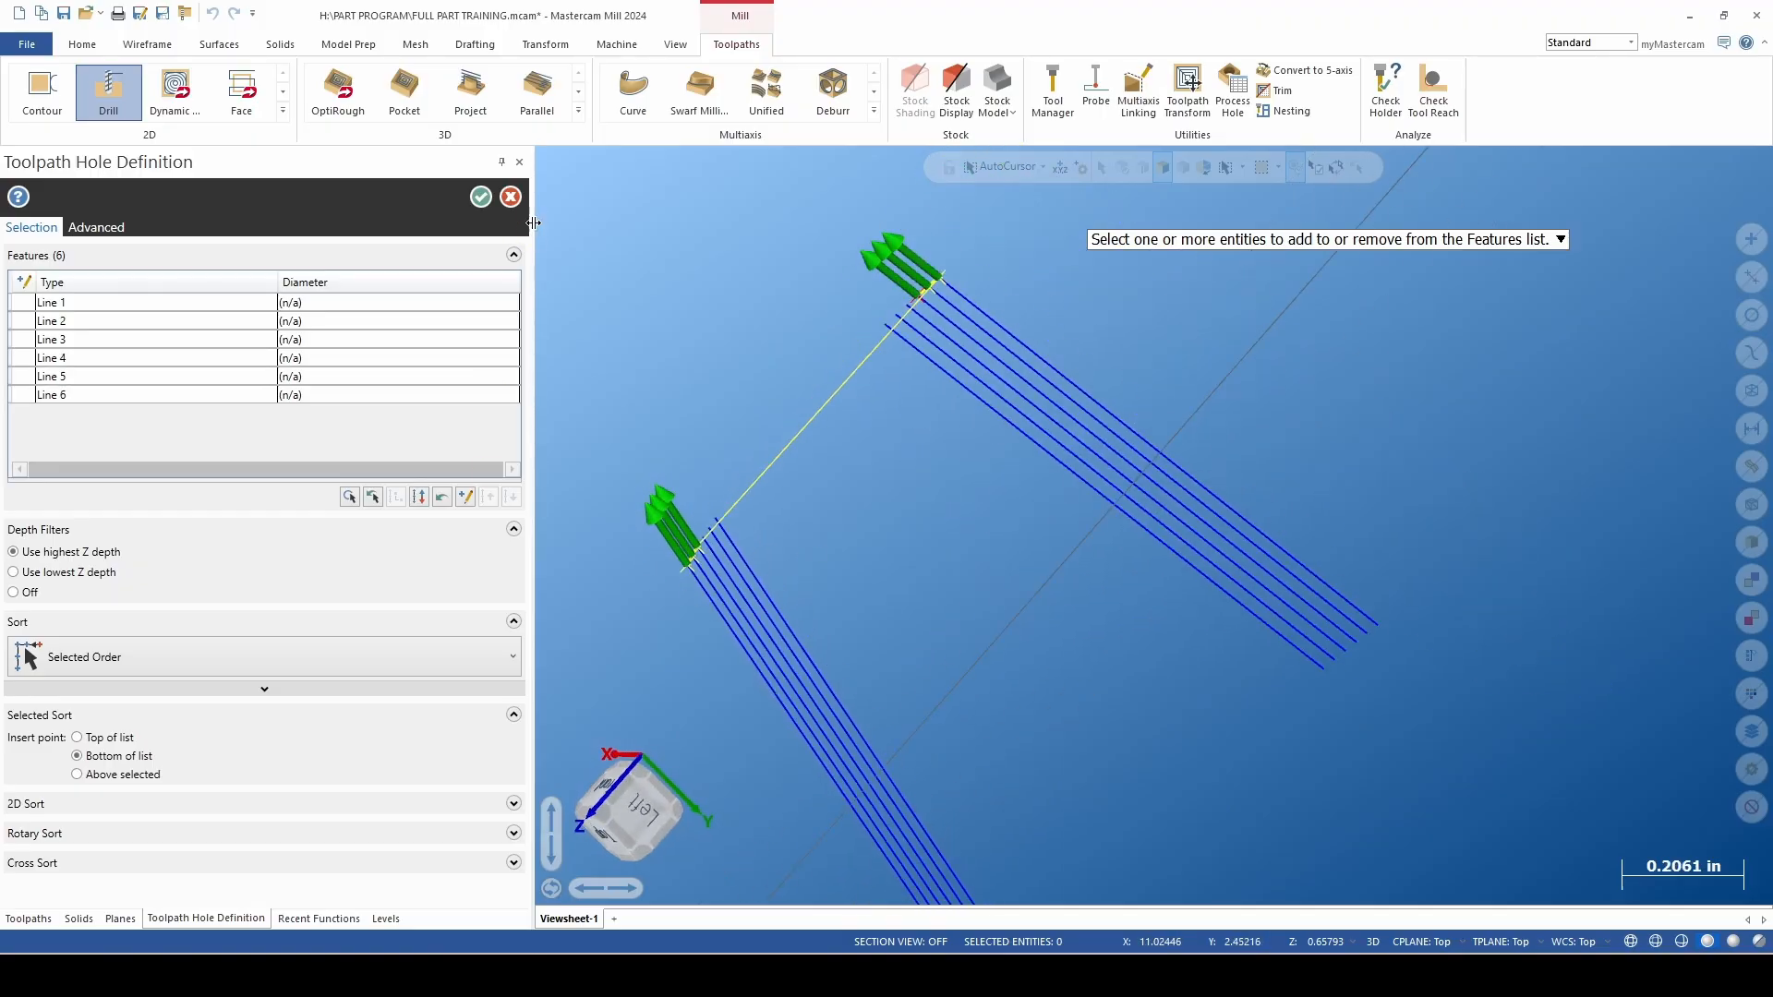
pyautogui.click(481, 197)
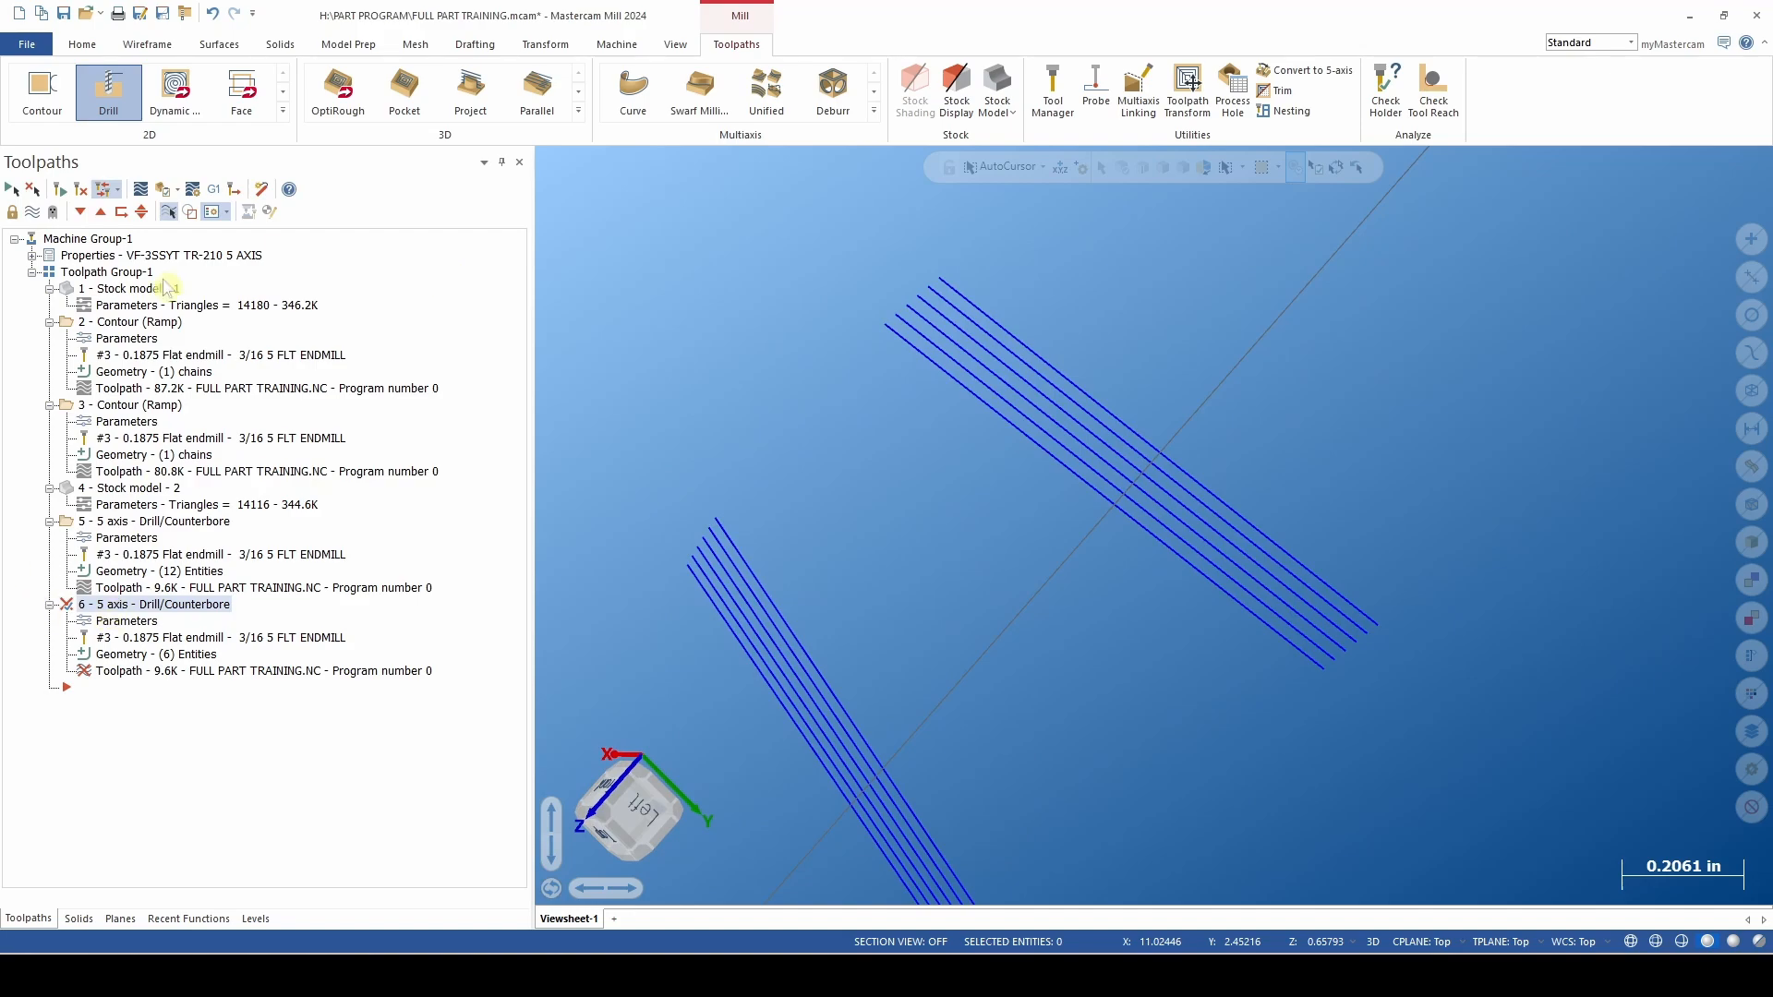
# Regenerate the copied 5-axis drill toolpath and check its approach moves on both sets of lines.
pyautogui.click(81, 190)
pyautogui.scroll(-3, 976, 364)
pyautogui.scroll(-3, 976, 364)
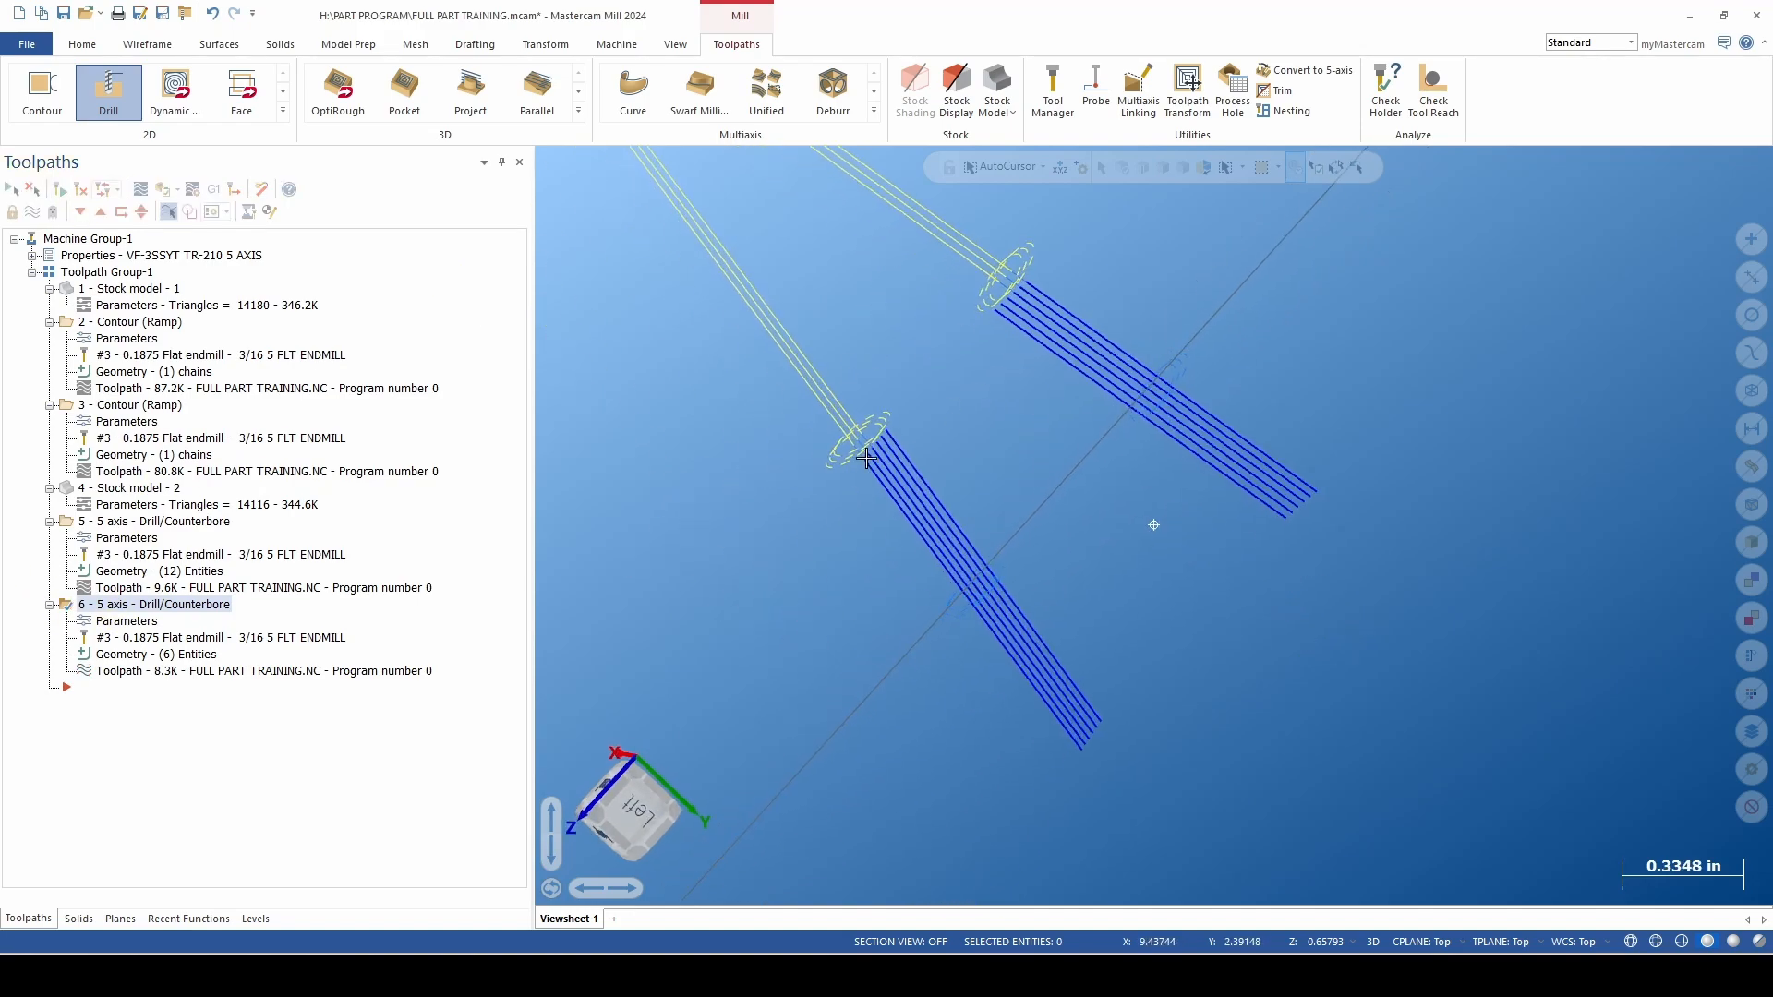
pyautogui.scroll(1, 875, 533)
pyautogui.scroll(1, 874, 533)
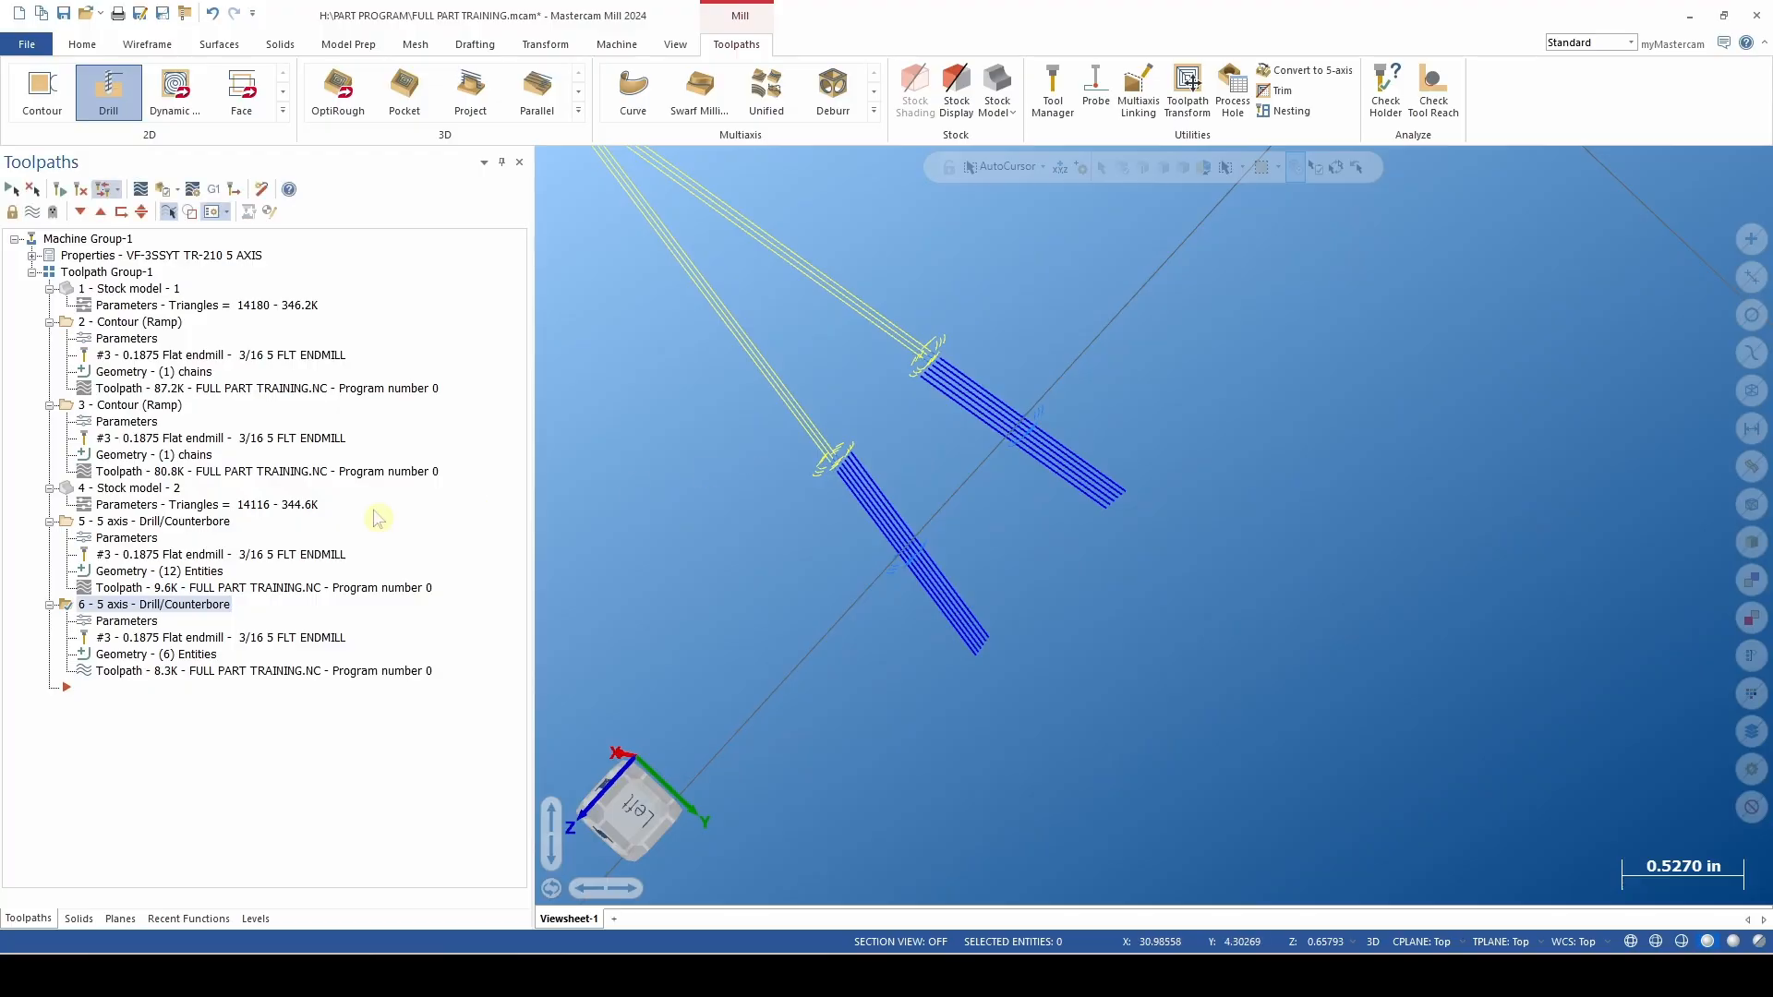
# Review the copied drill operation's linking parameters and compare the depth with the plunge lines.
pyautogui.click(129, 621)
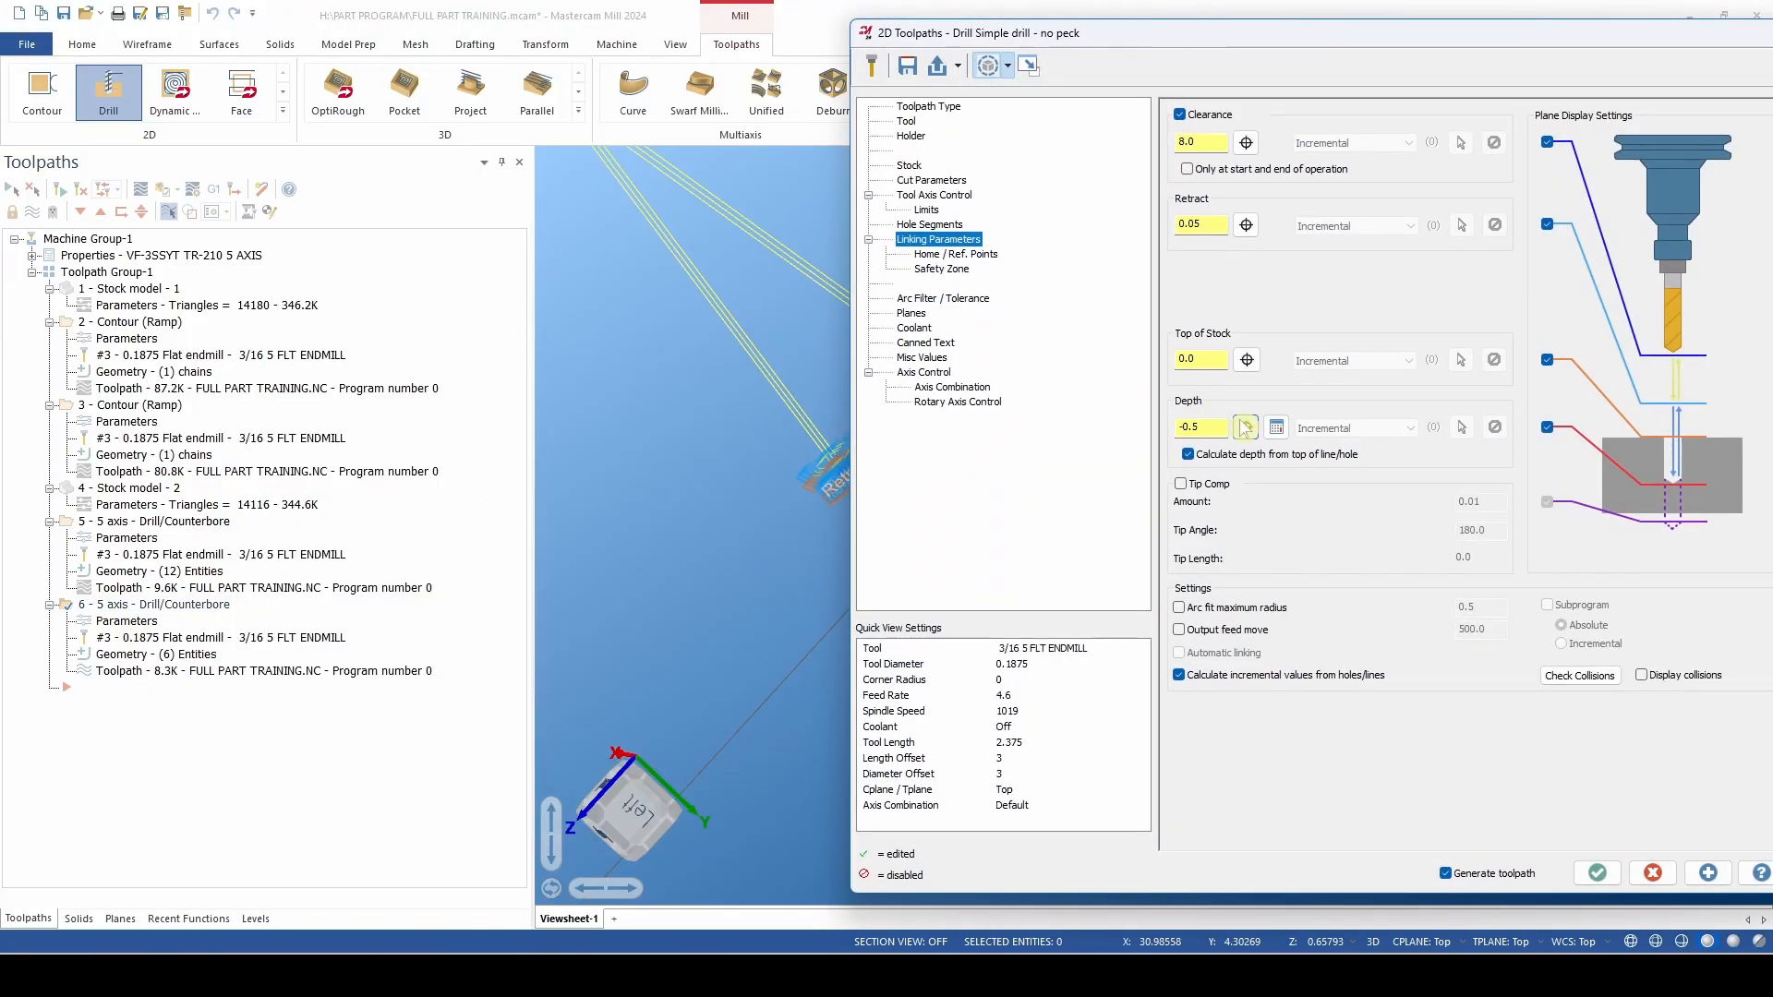
pyautogui.scroll(-2, 646, 478)
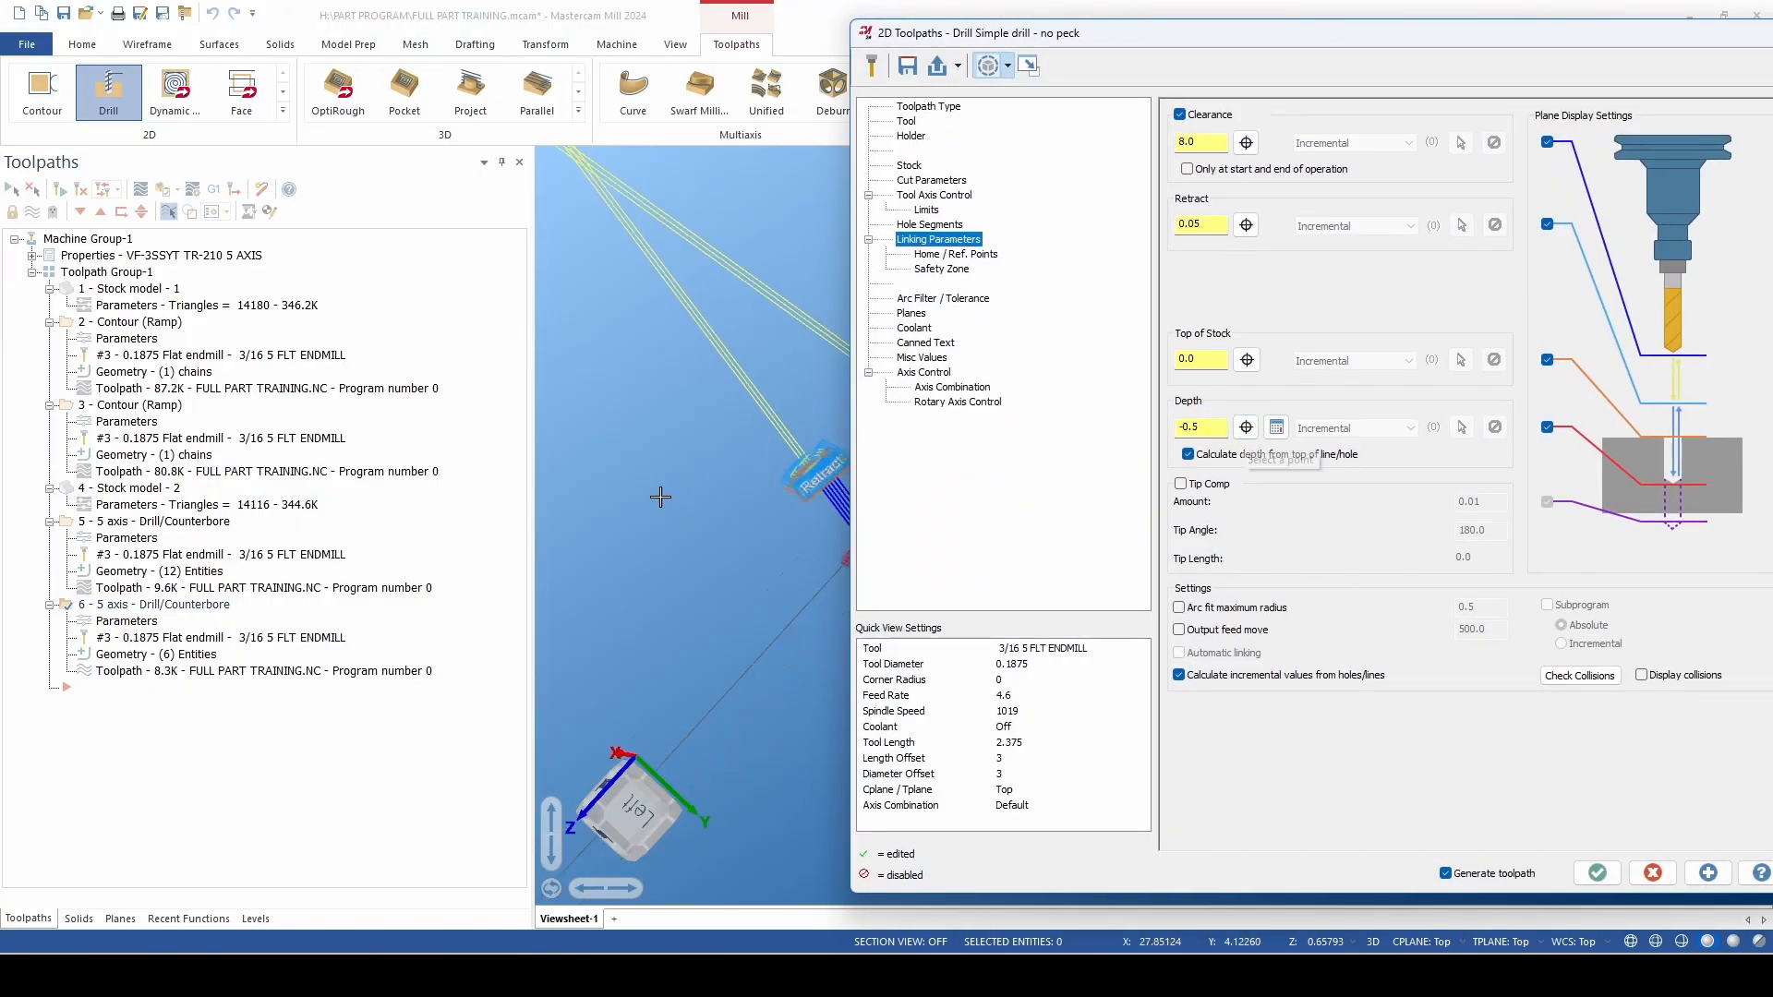
pyautogui.scroll(-2, 651, 485)
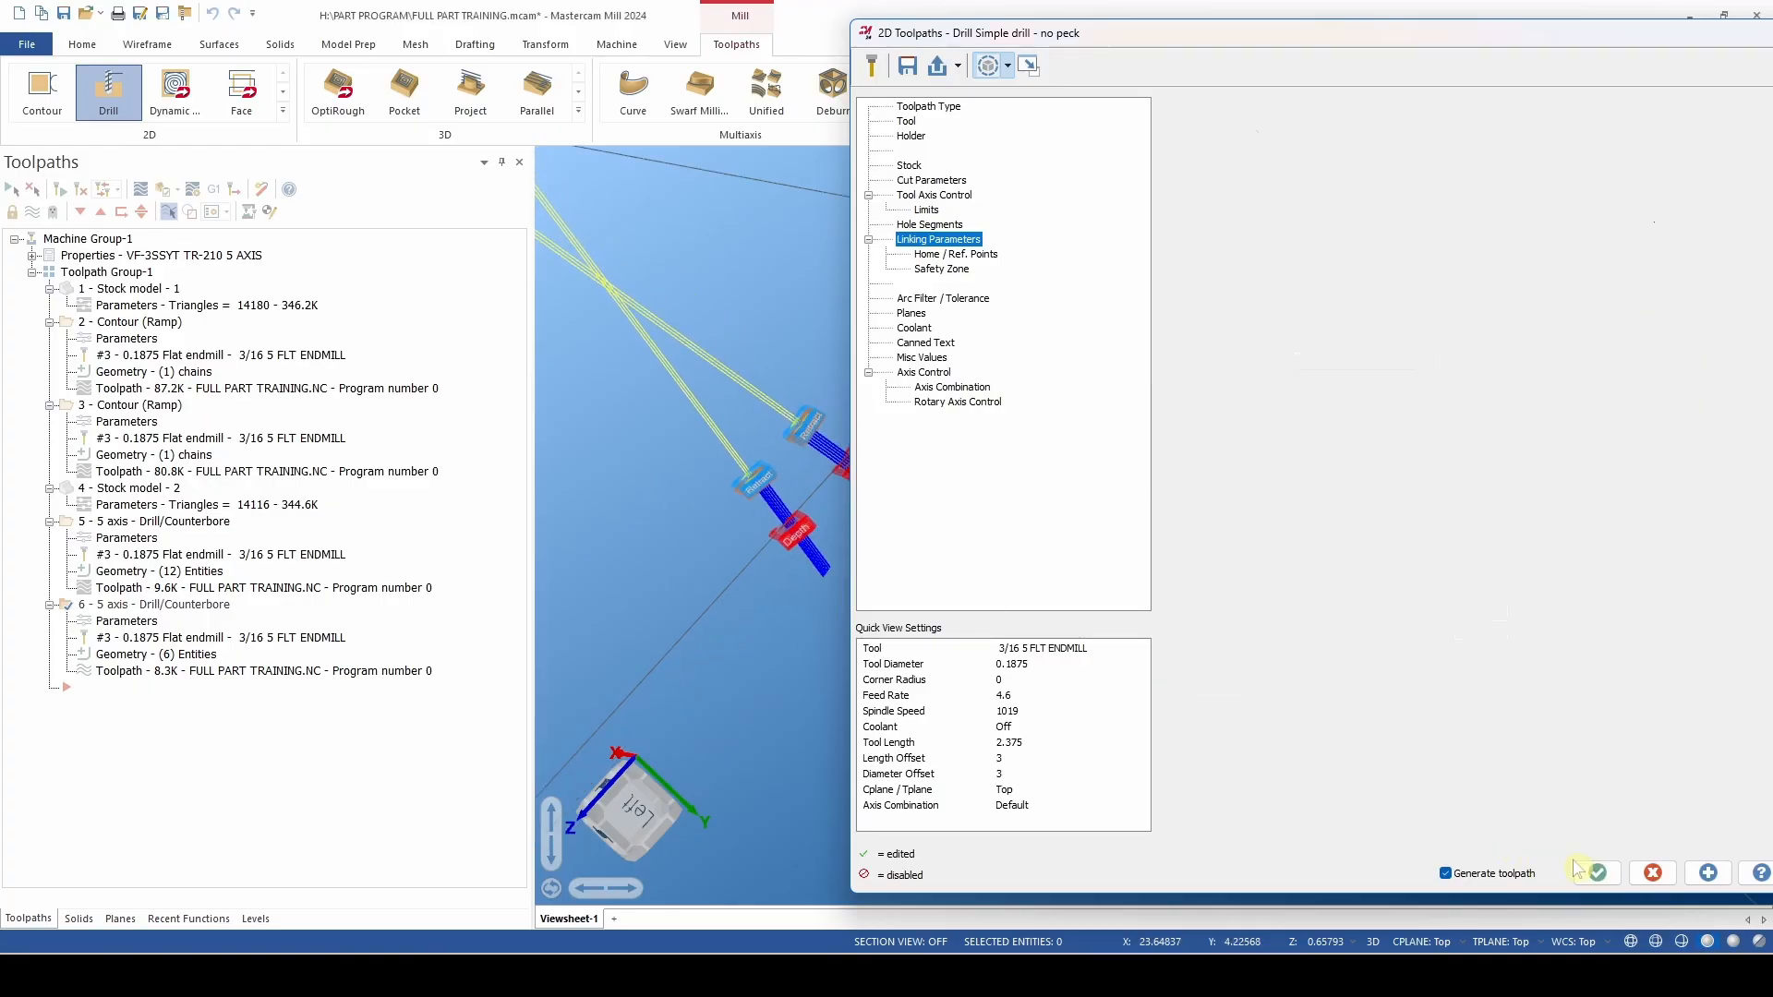
pyautogui.click(1597, 873)
pyautogui.scroll(2, 782, 512)
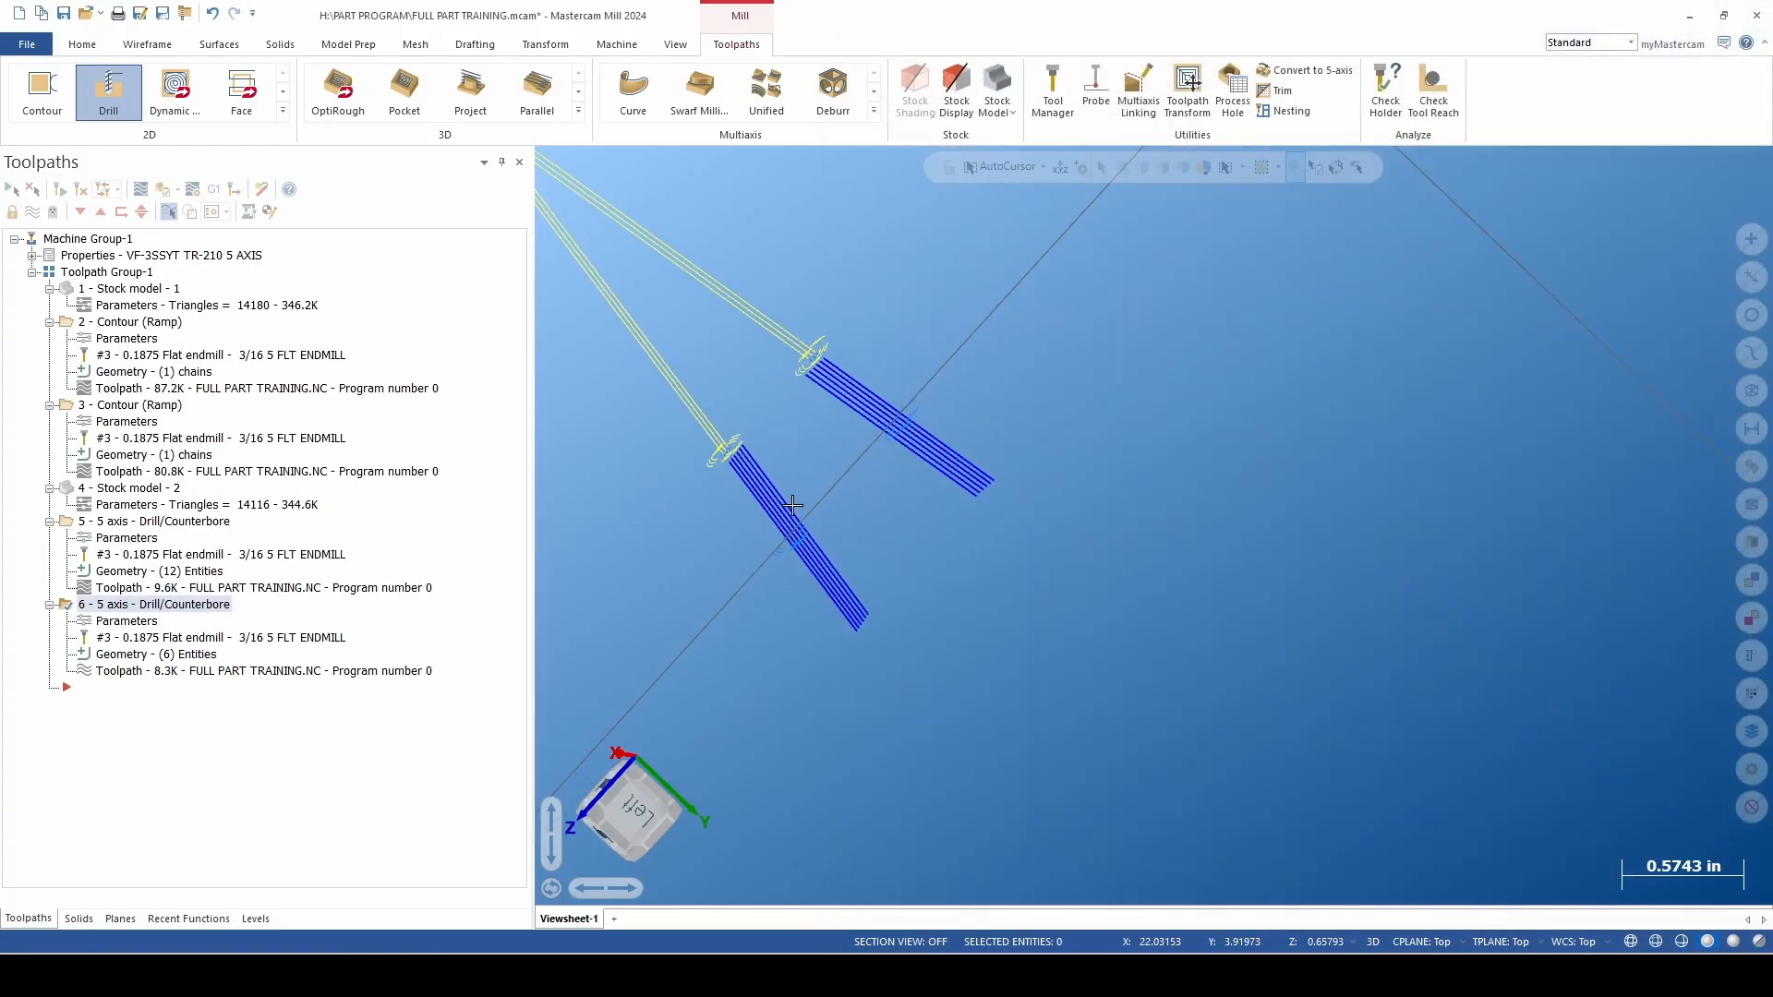
# Create stock model 3 with the two 5-axis drill operations, 5 and 6, as its source operations.
pyautogui.click(995, 83)
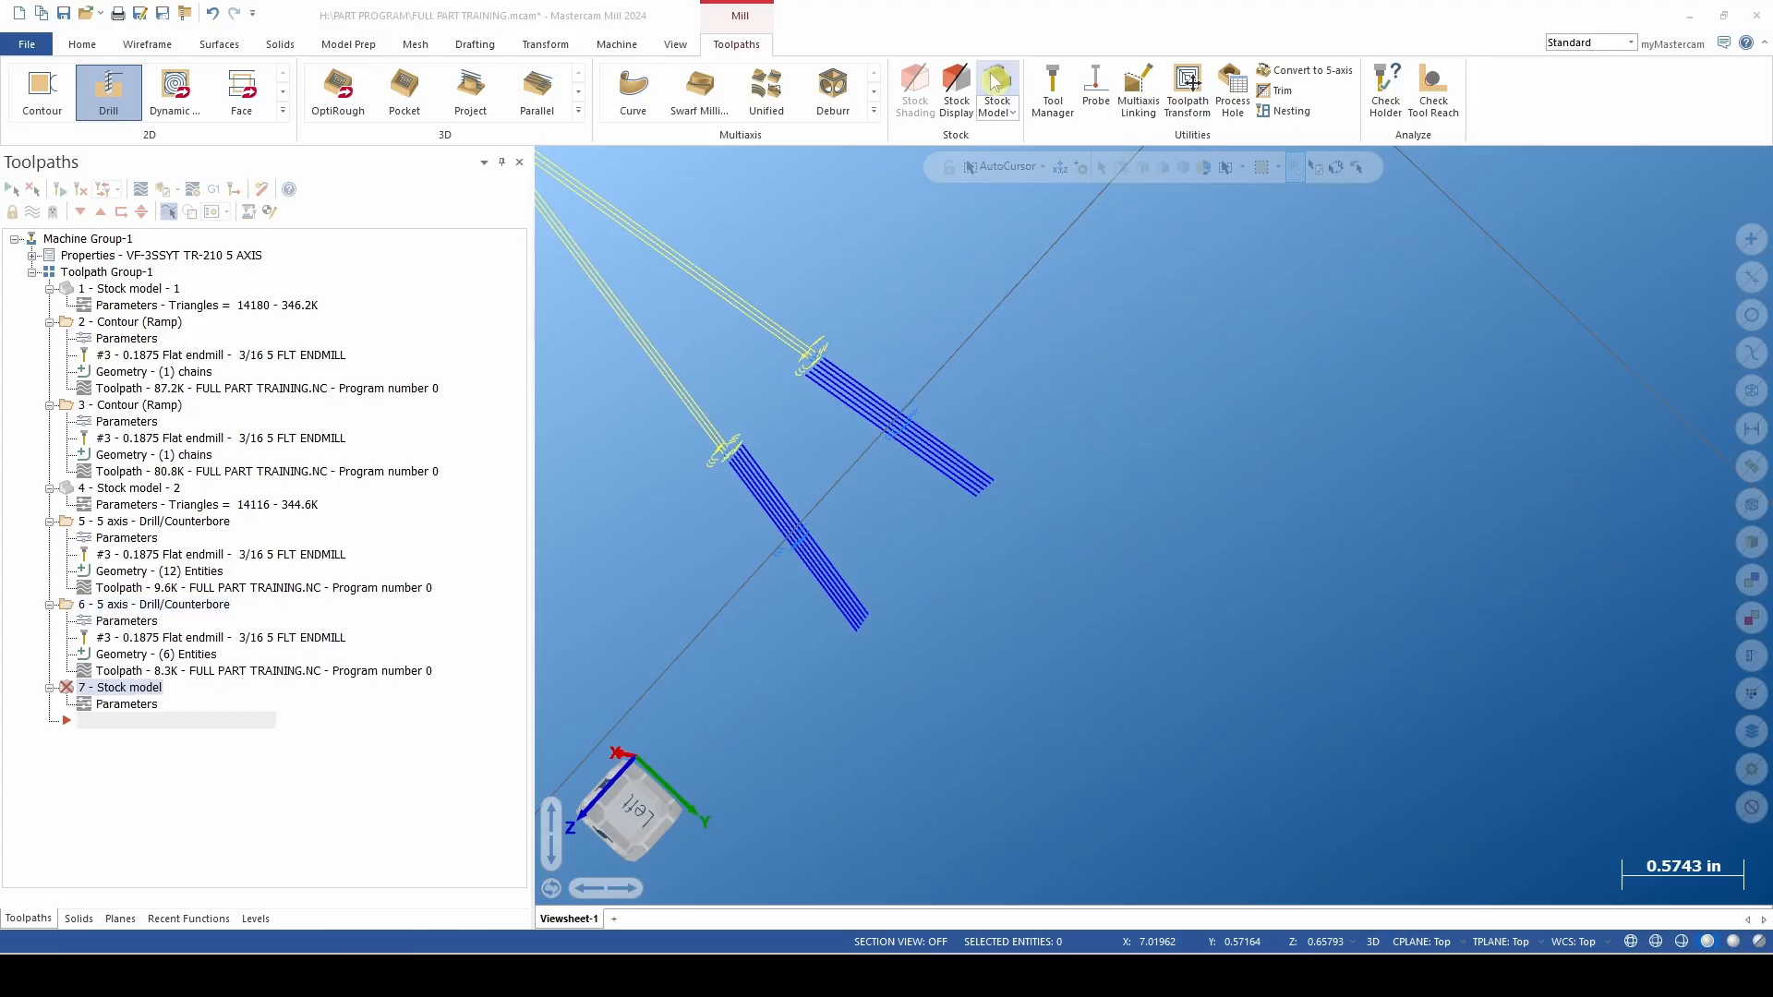
pyautogui.click(1521, 202)
pyautogui.click(1522, 232)
pyautogui.click(929, 135)
pyautogui.click(938, 121)
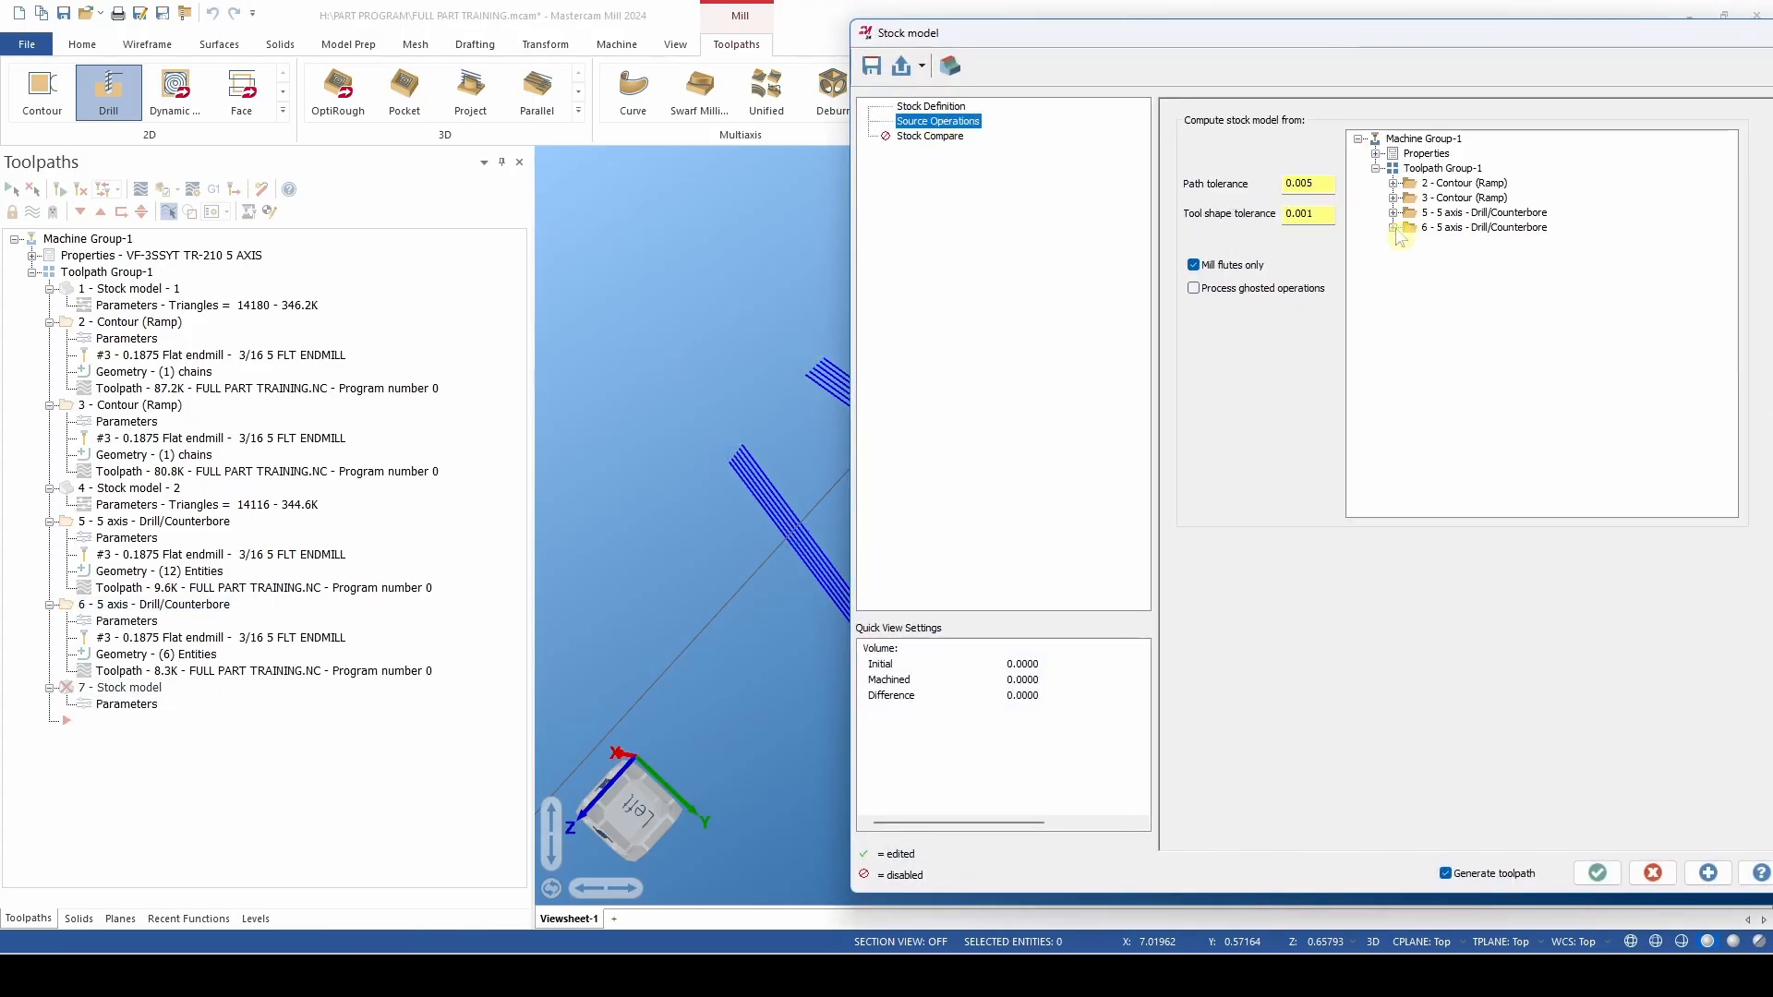
pyautogui.moveTo(1417, 213); pyautogui.dragTo(1419, 228)
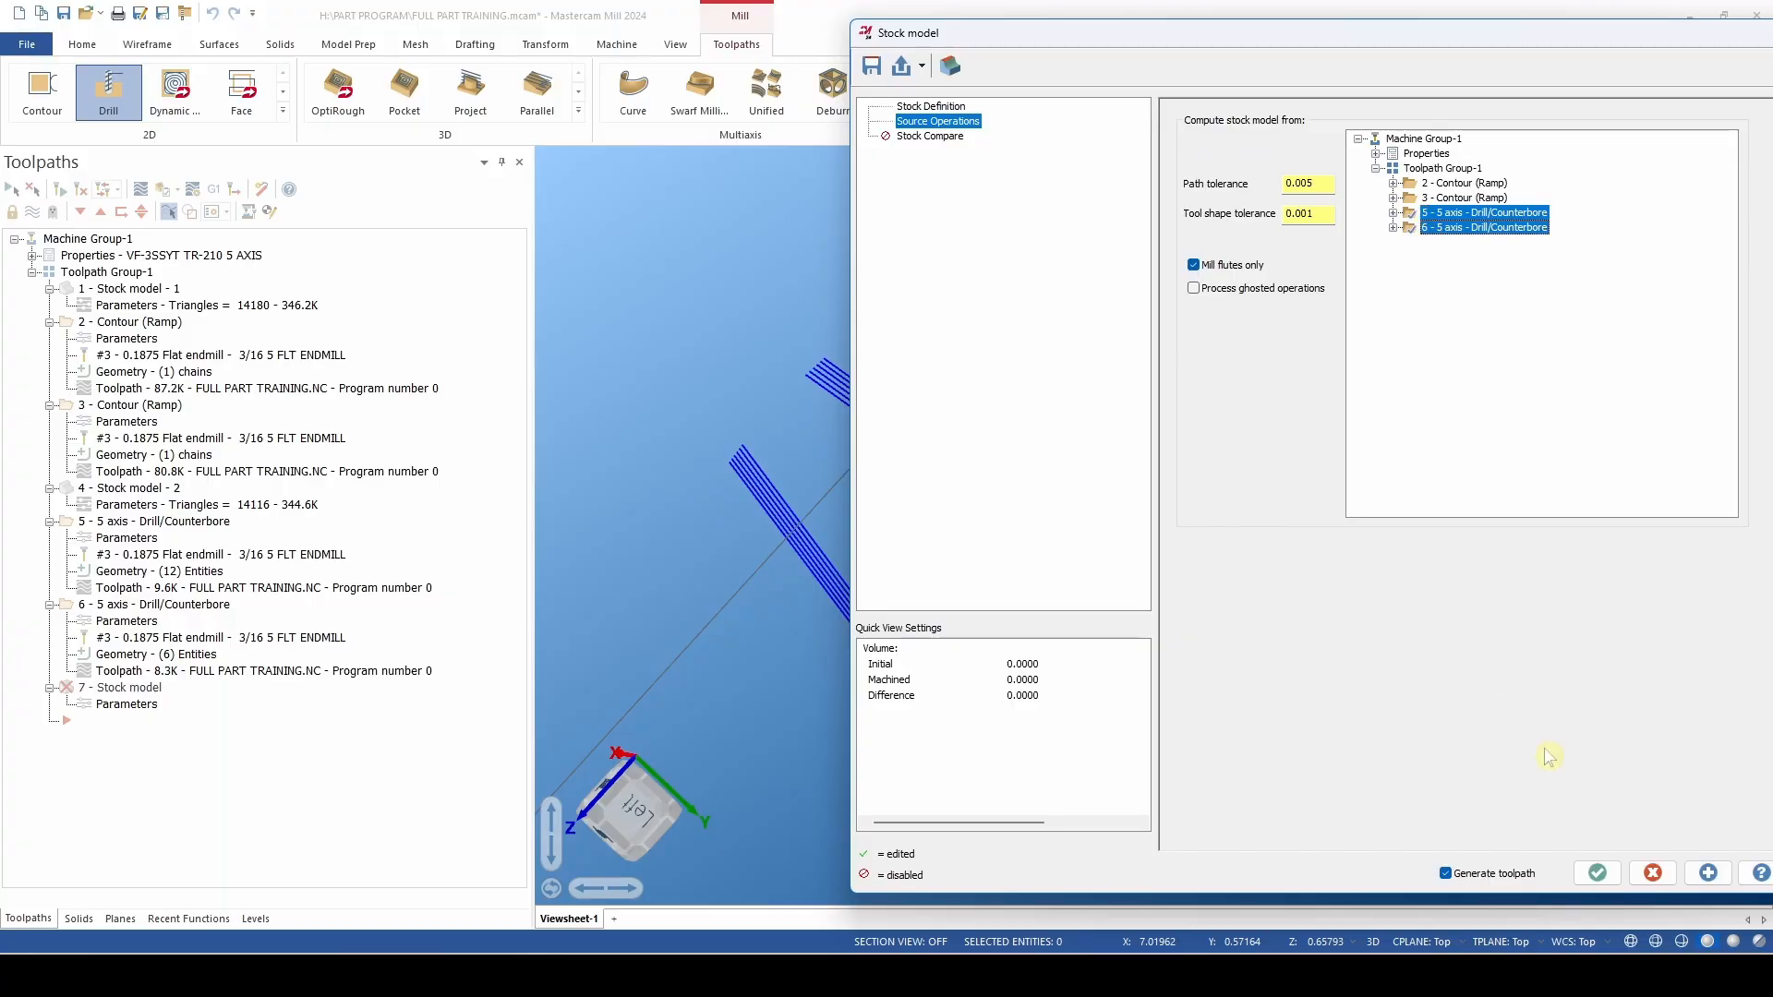
pyautogui.click(1596, 871)
# Change the second 5-axis drill operation's depth and examine the slot ends in the updated stock model.
pyautogui.moveTo(1305, 617); pyautogui.dragTo(1182, 544, button='middle')
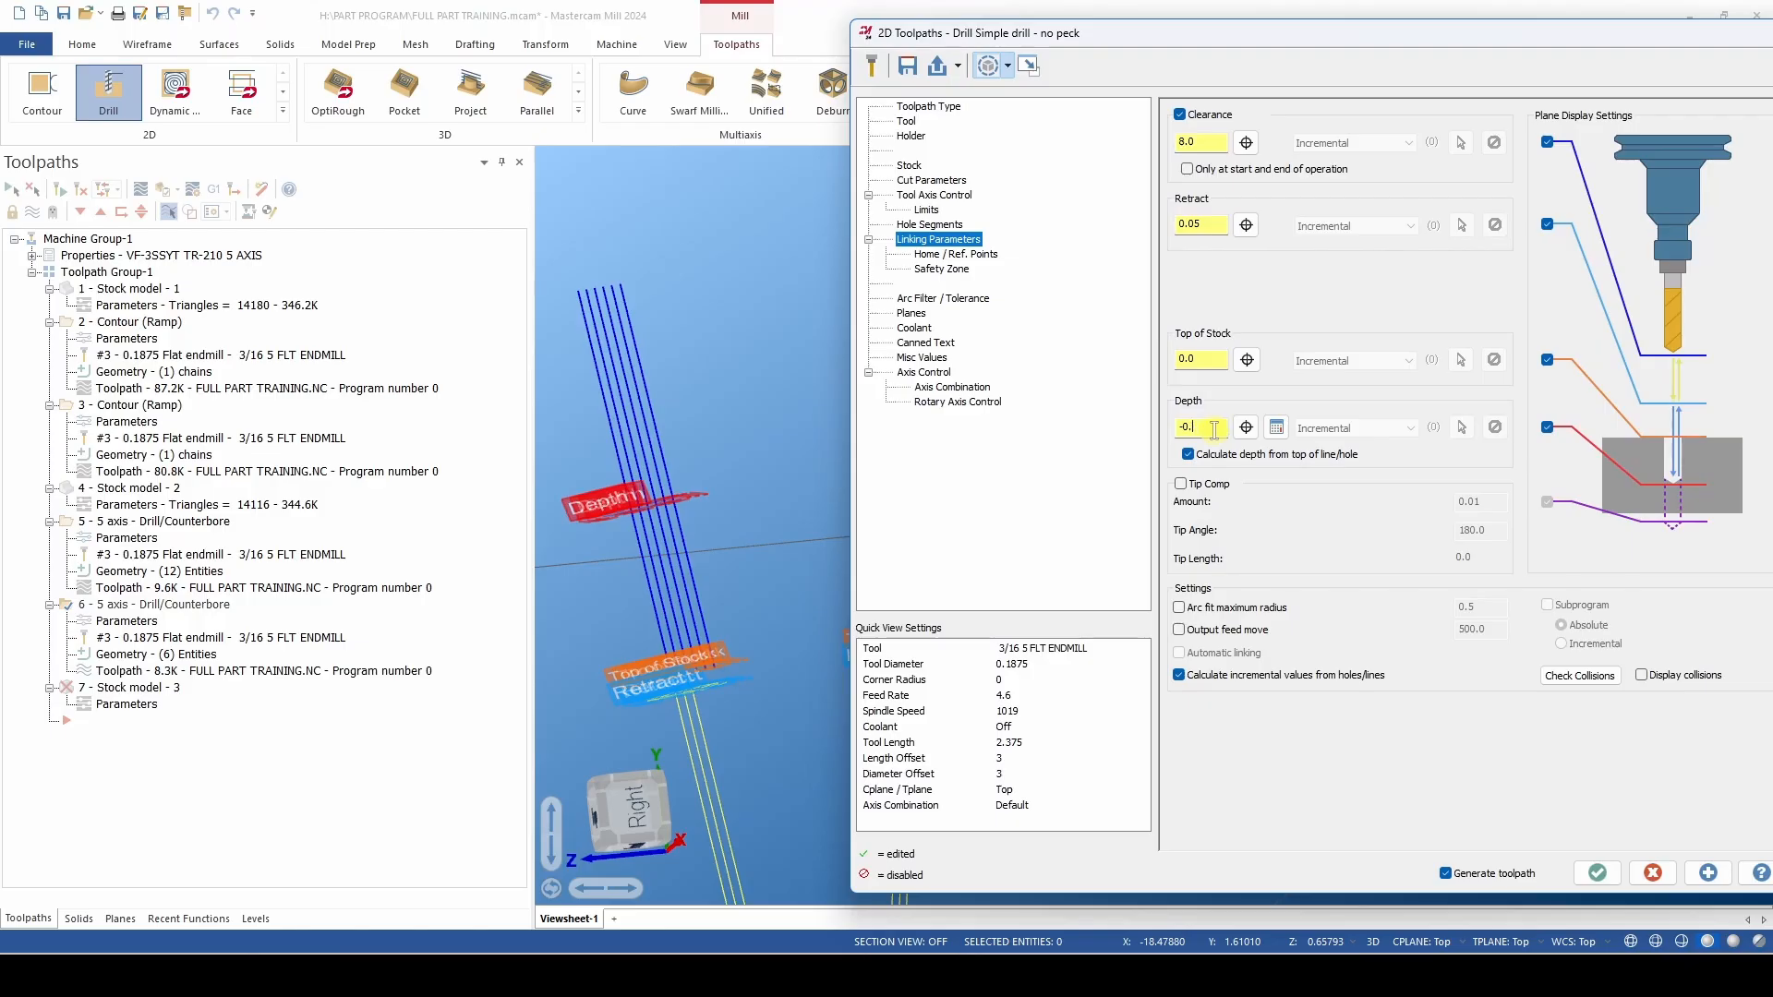
pyautogui.click(1596, 873)
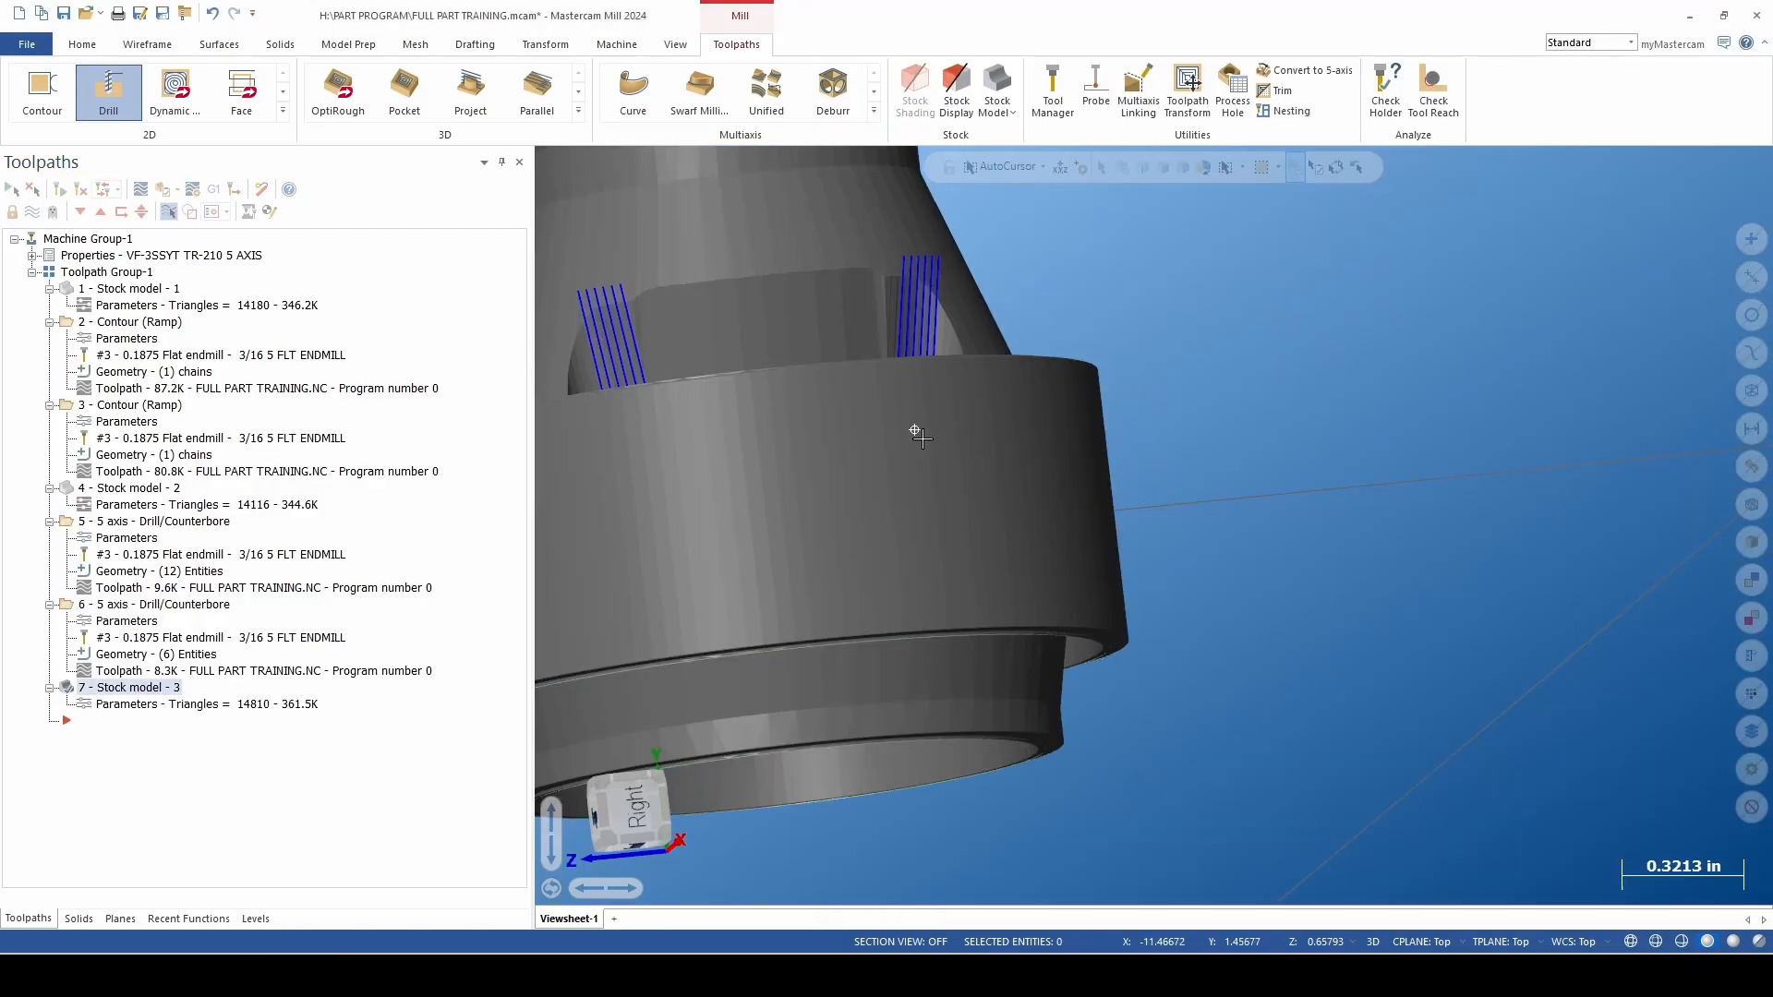
pyautogui.moveTo(921, 438); pyautogui.dragTo(977, 472, button='middle')
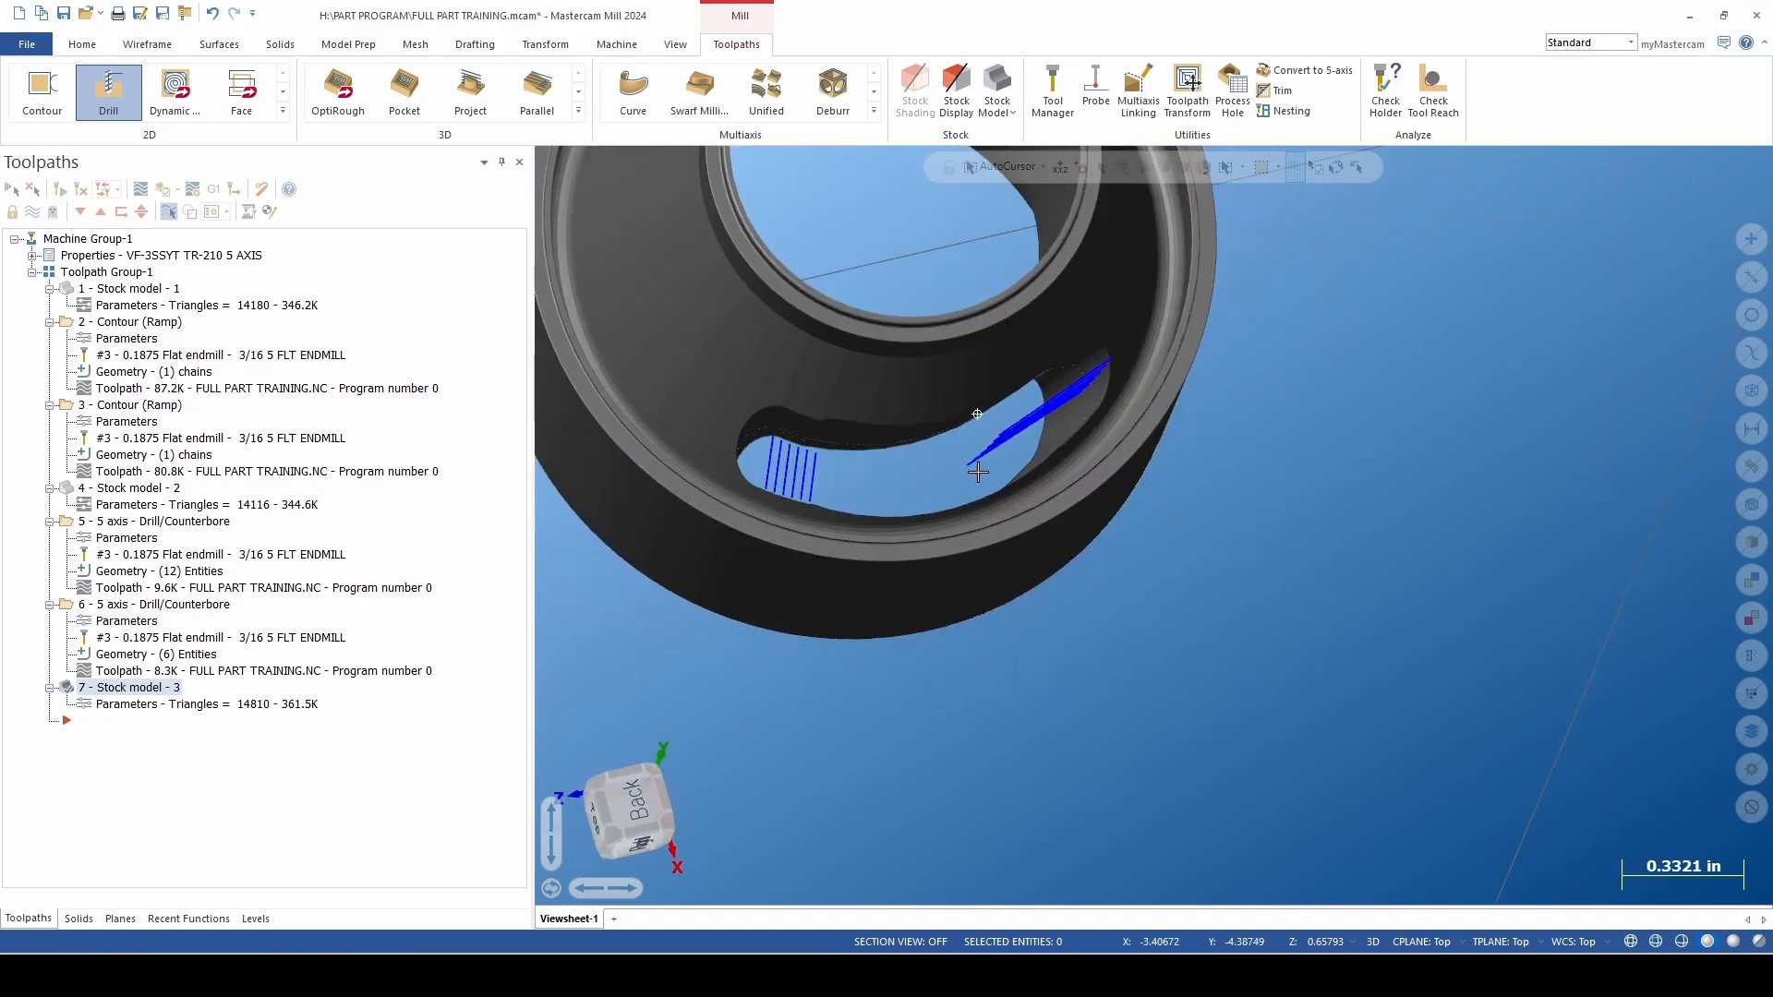
pyautogui.moveTo(1399, 615); pyautogui.dragTo(1289, 671, button='middle')
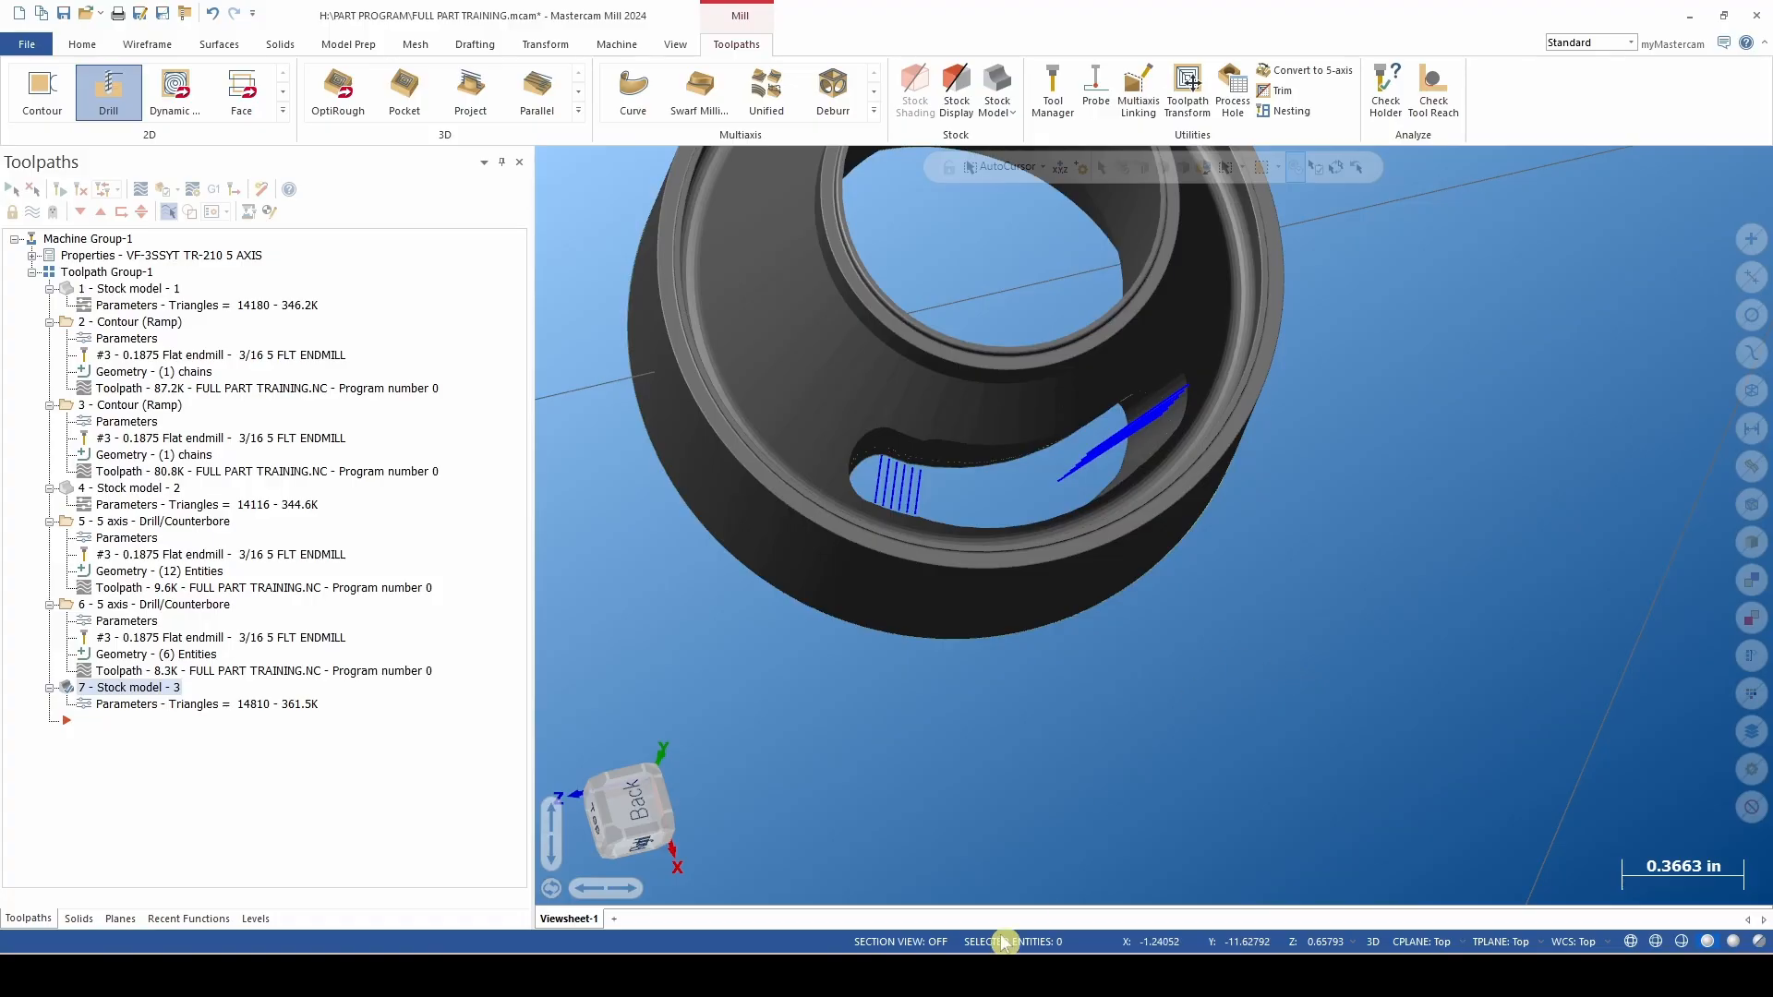
pyautogui.scroll(-3, 863, 554)
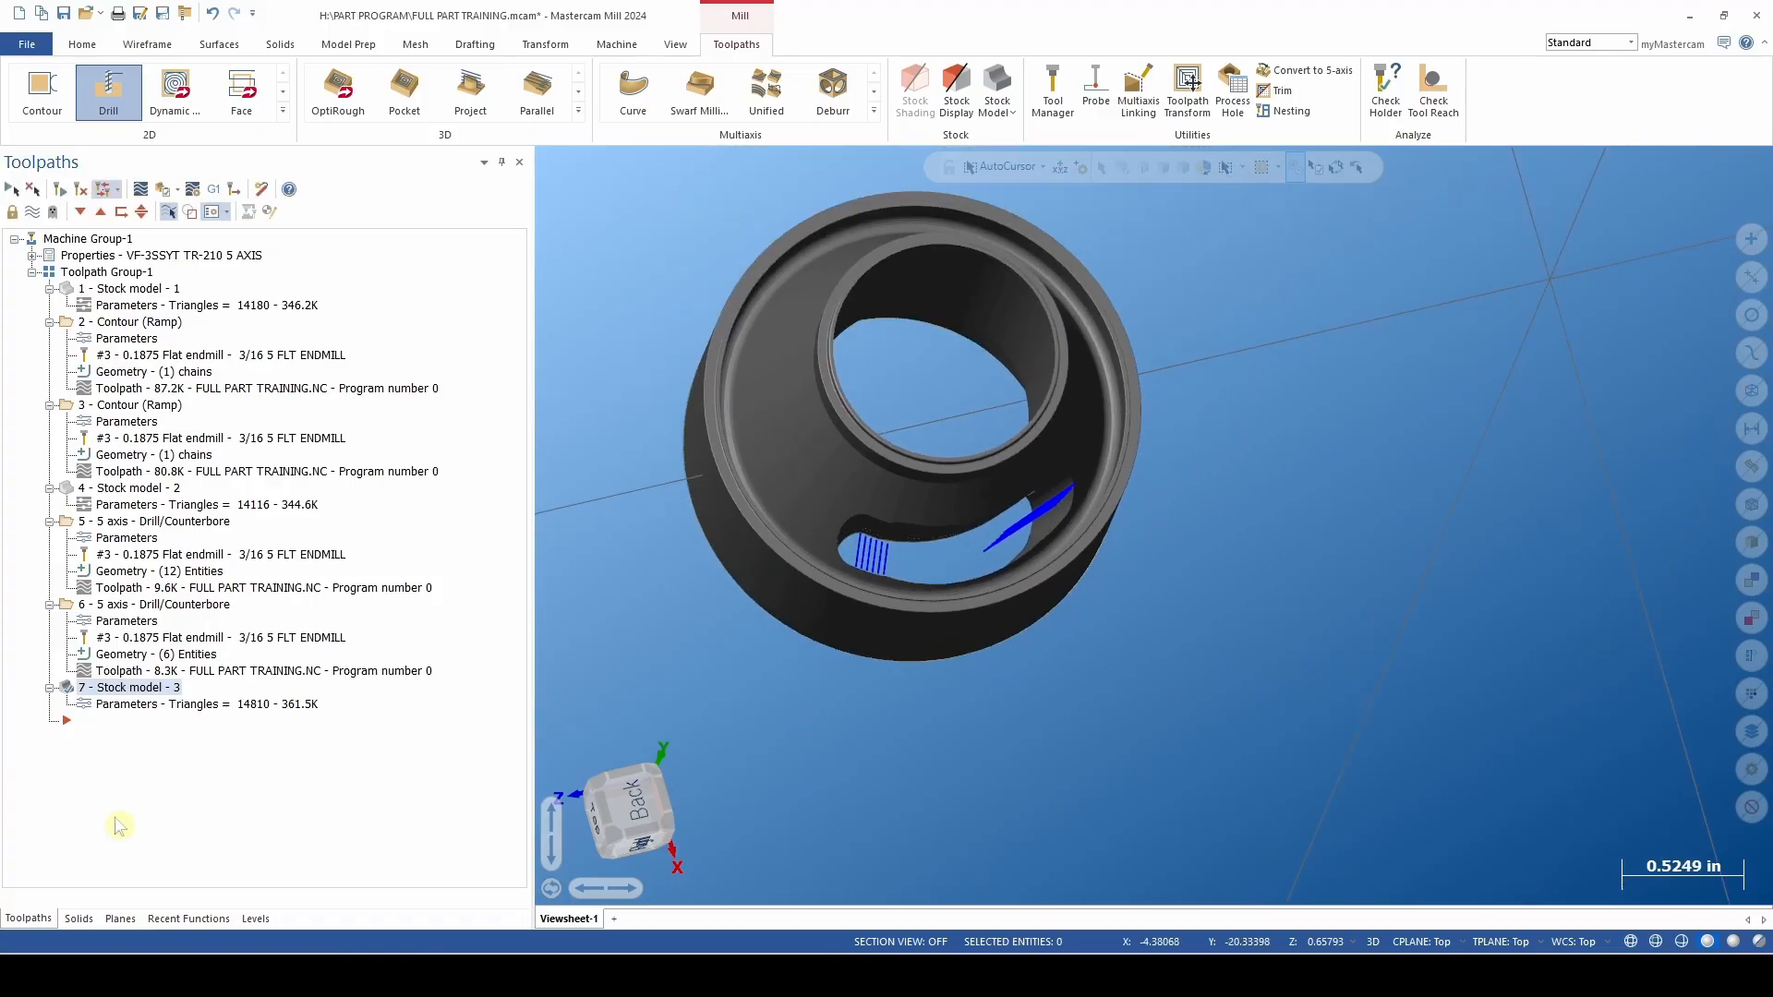
# Hide the third stock model and show the part solid on level 100 in the front view.
pyautogui.click(249, 919)
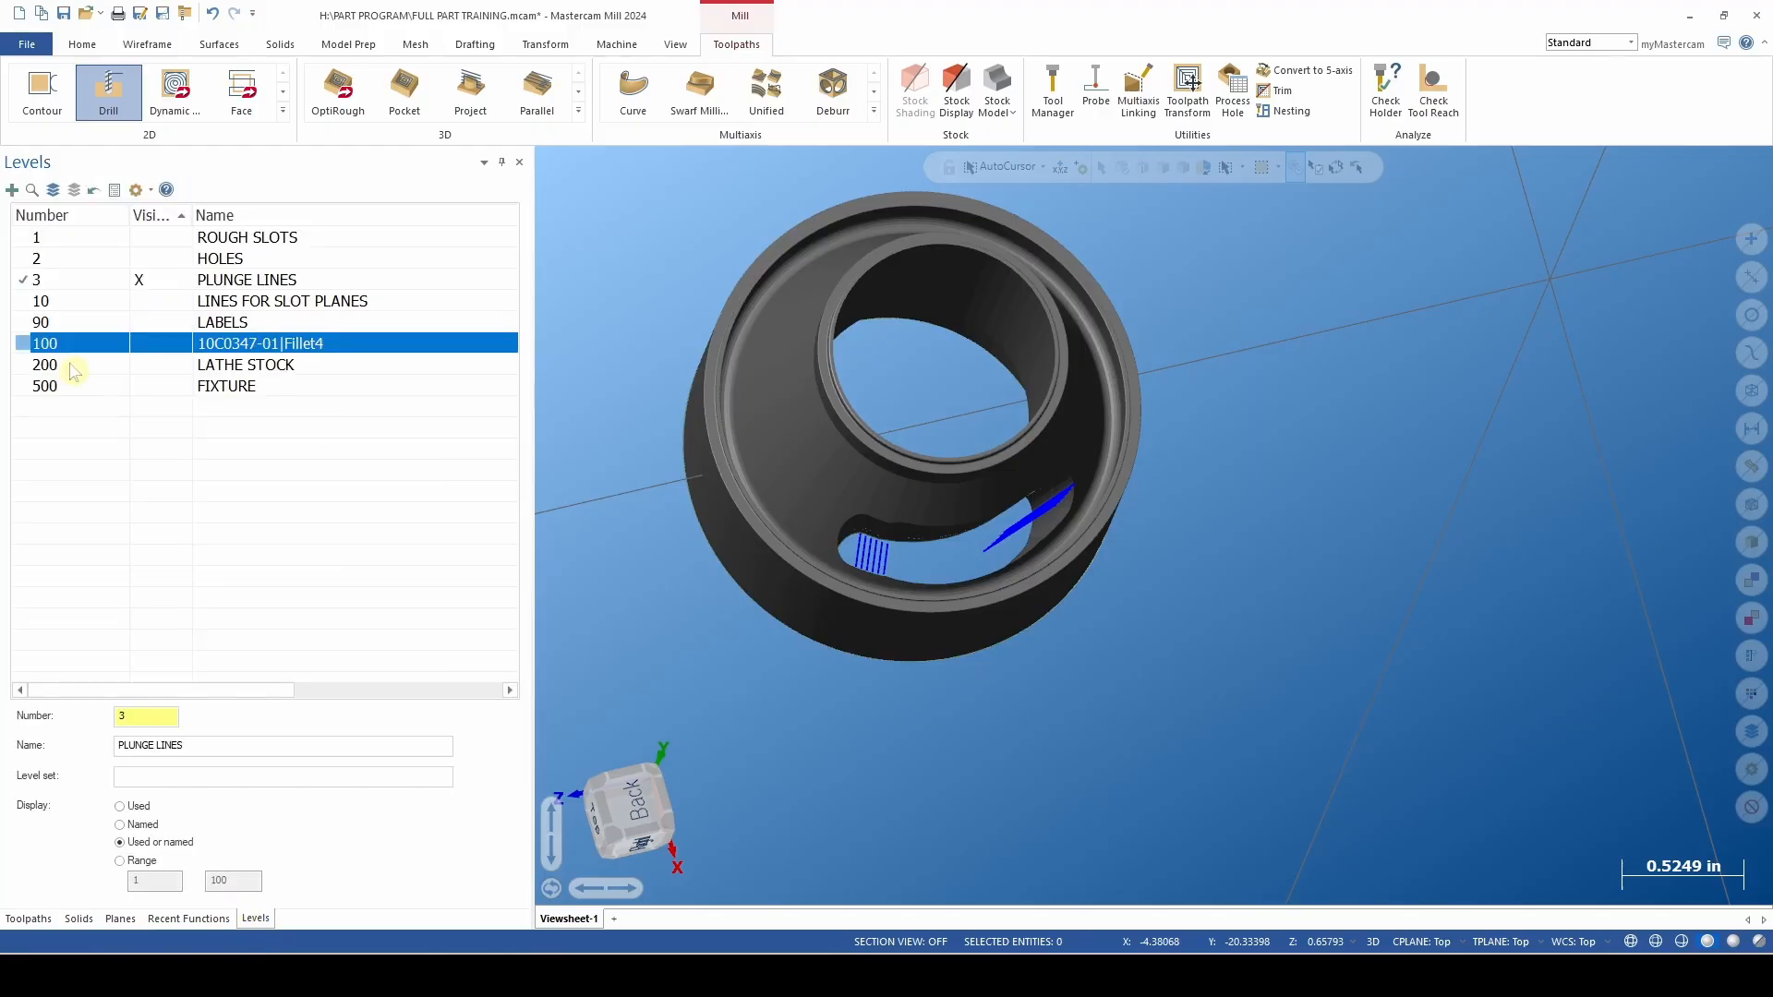
pyautogui.click(29, 919)
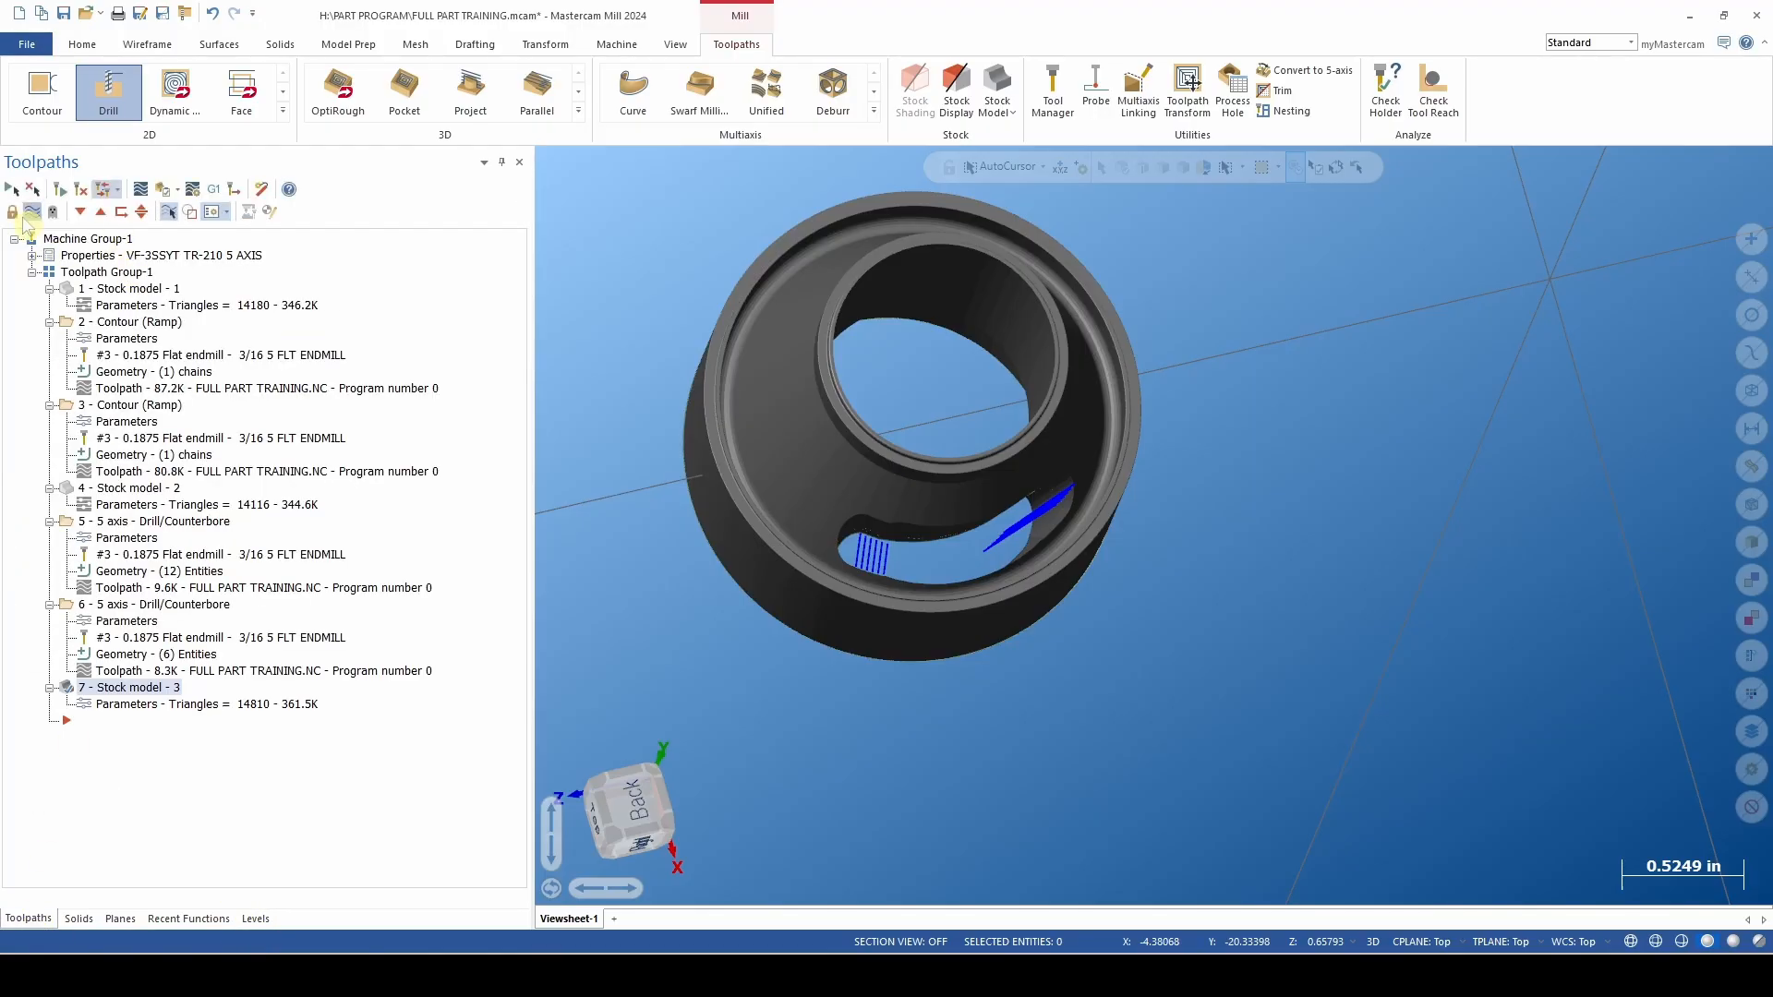
pyautogui.click(26, 216)
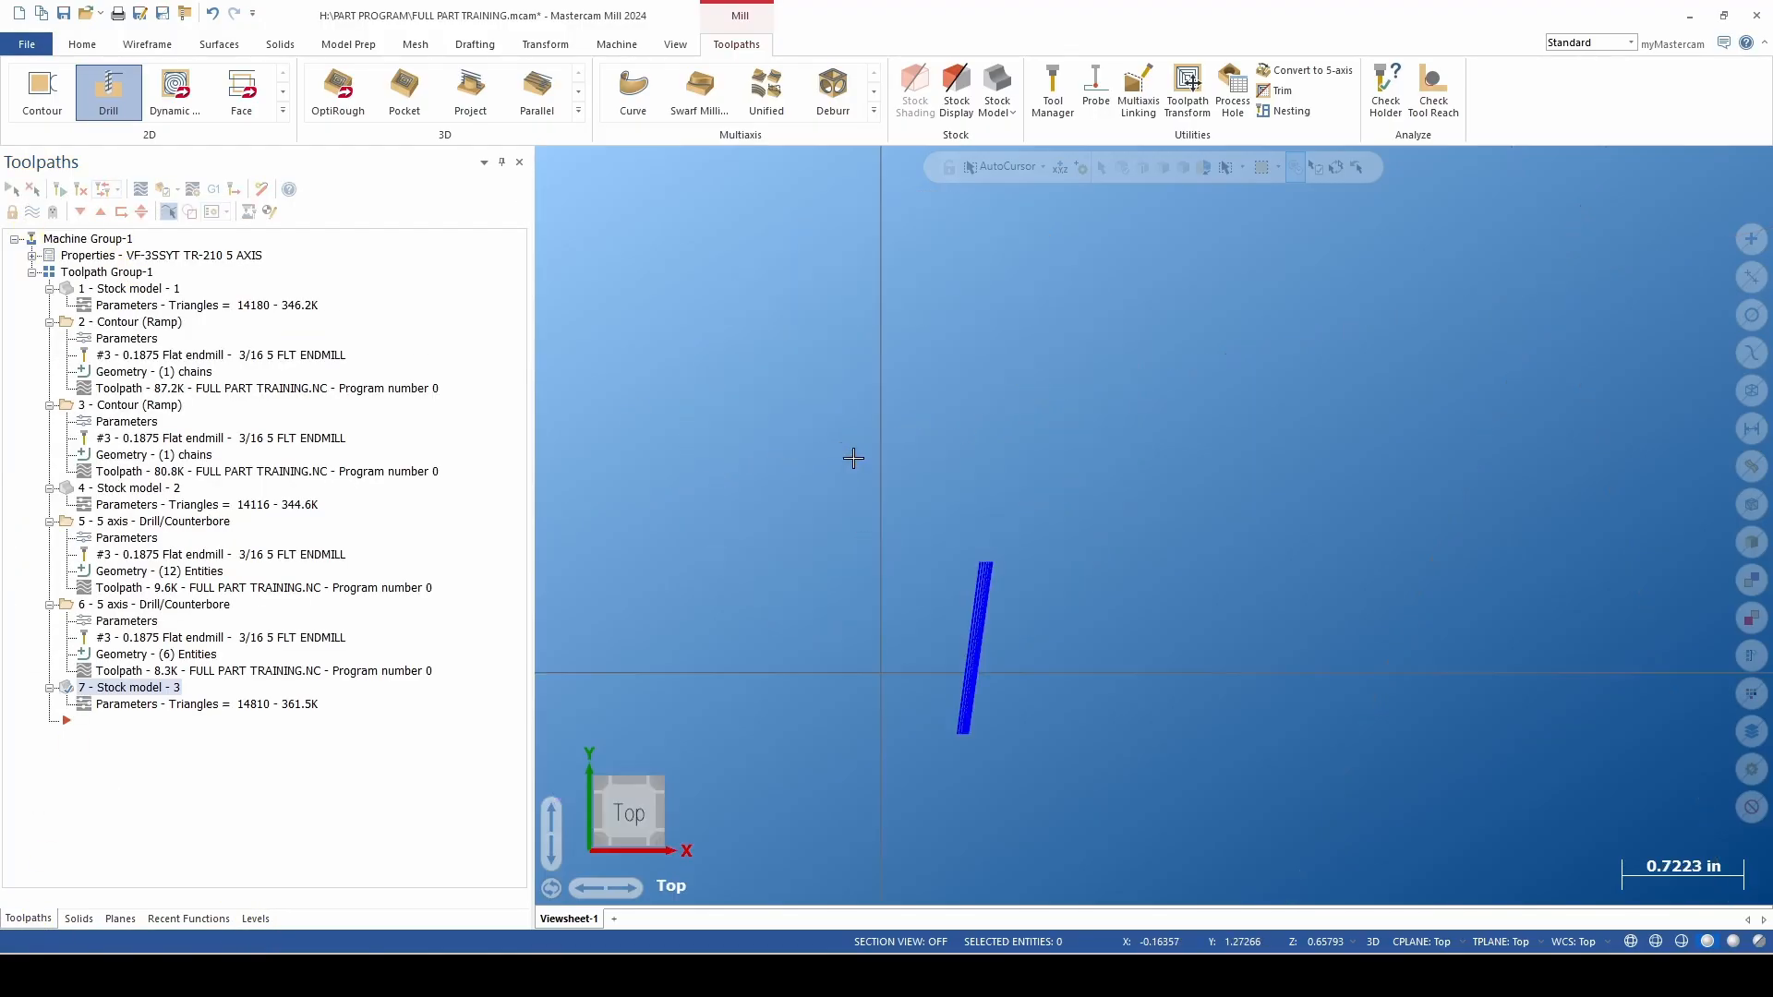
pyautogui.rightClick(852, 458)
pyautogui.click(966, 581)
pyautogui.scroll(-2, 999, 519)
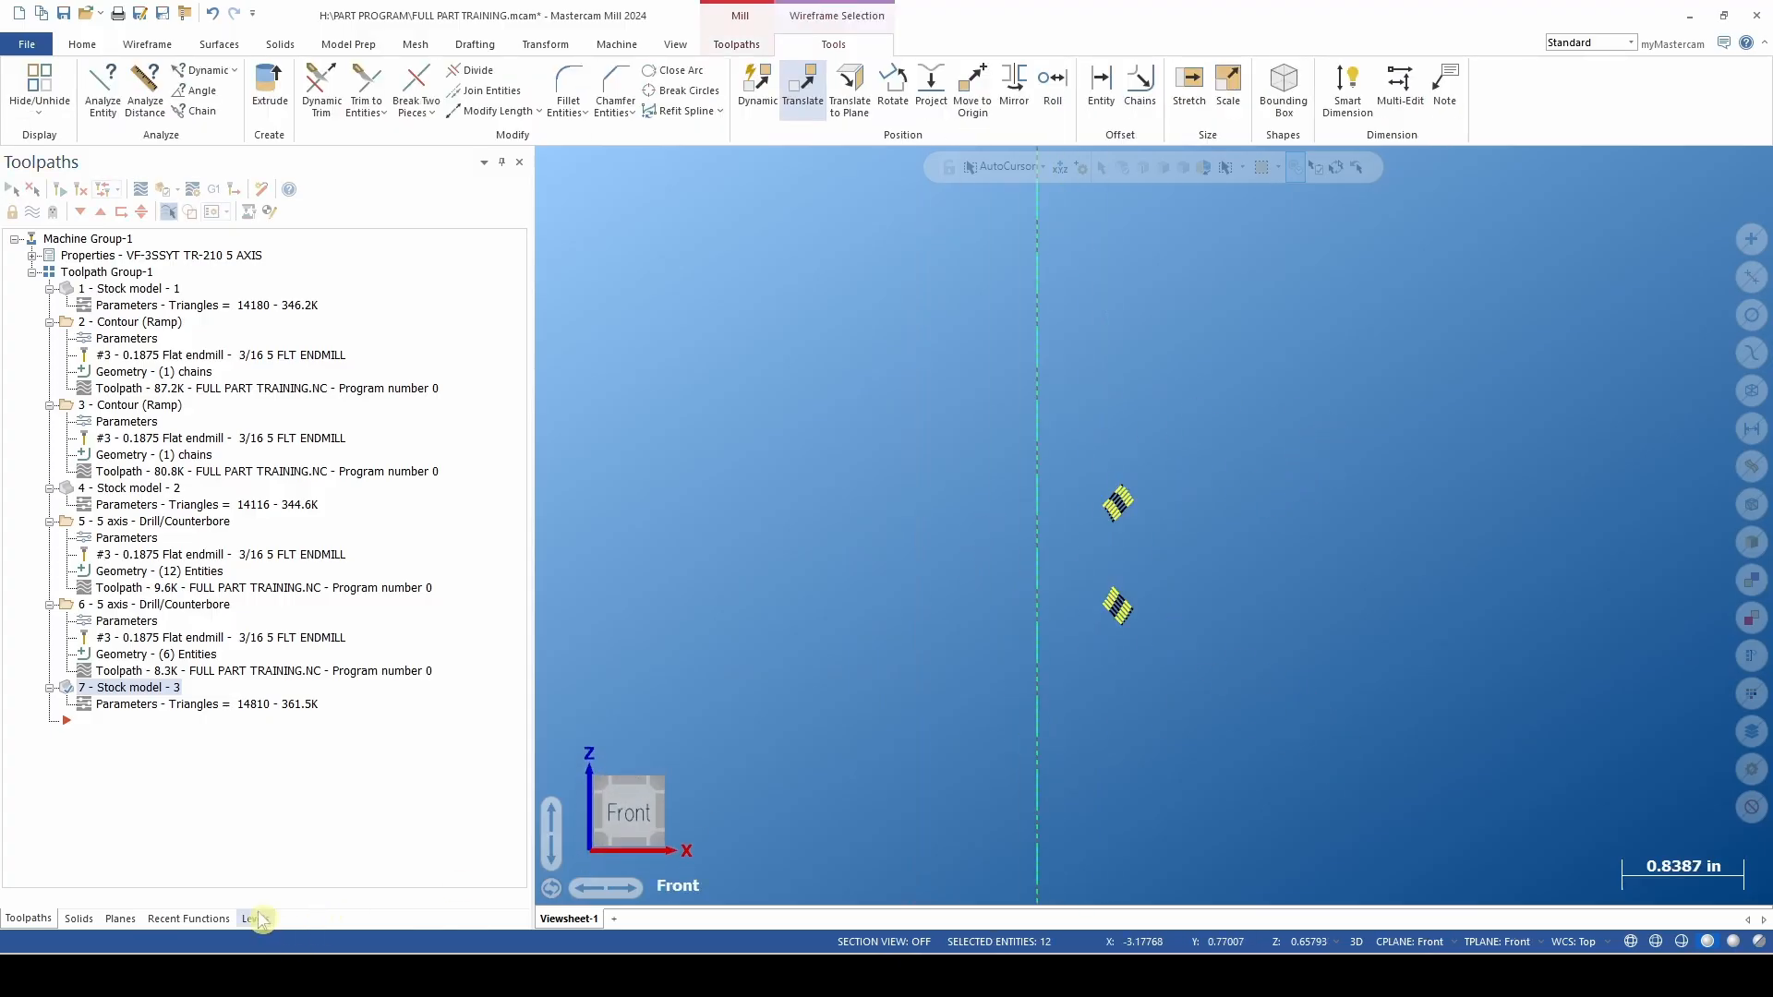
pyautogui.click(255, 919)
pyautogui.click(152, 342)
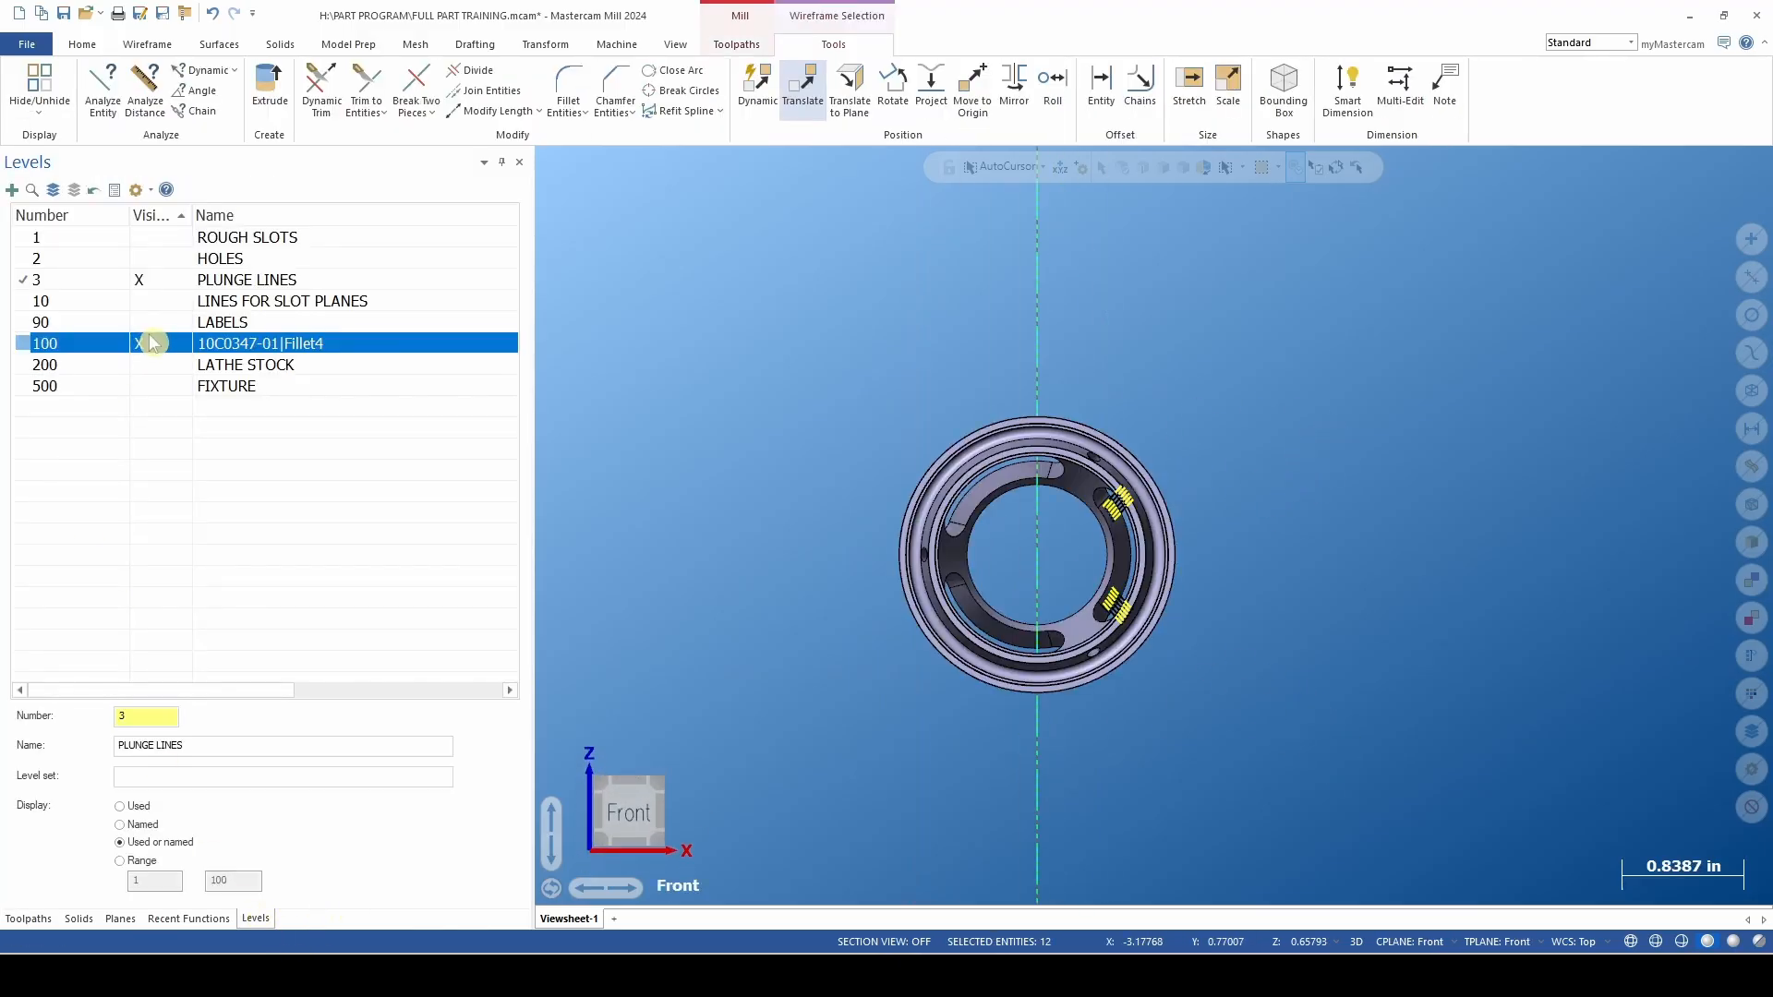
# Rotate the twelve plunge lines about the part's center as 2 copies at 120 degrees between instances.
pyautogui.click(892, 88)
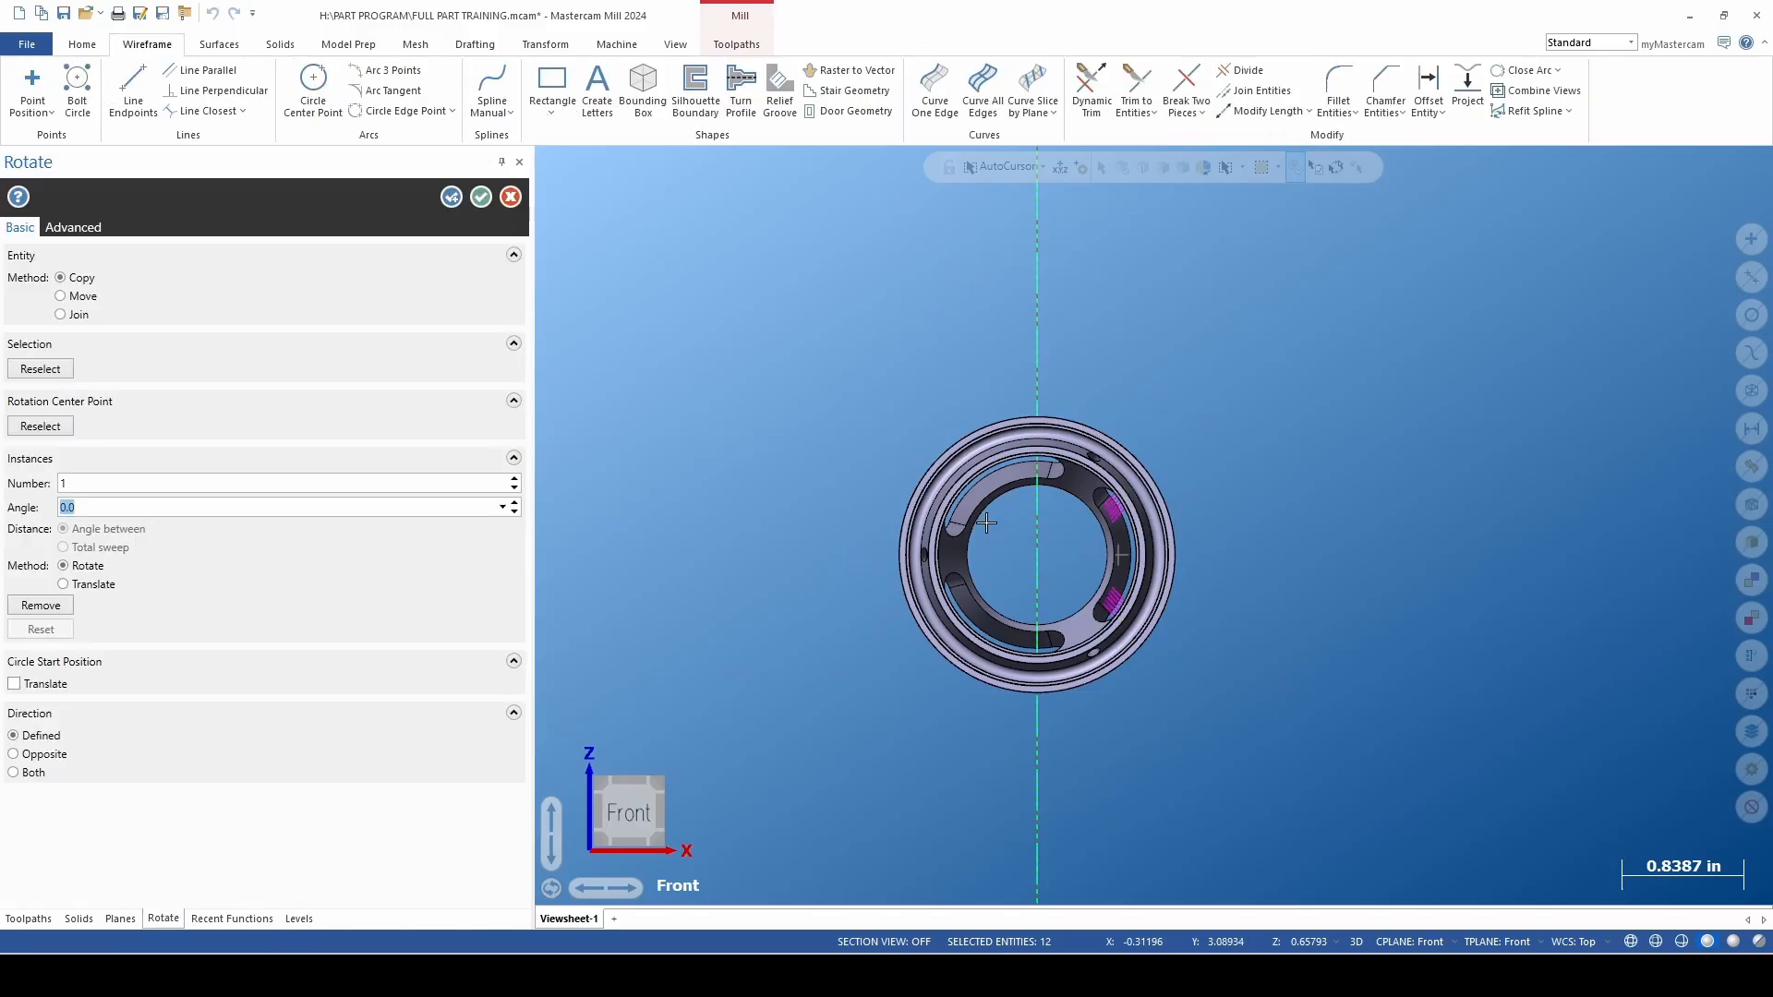
pyautogui.scroll(2, 1045, 542)
pyautogui.scroll(2, 1045, 542)
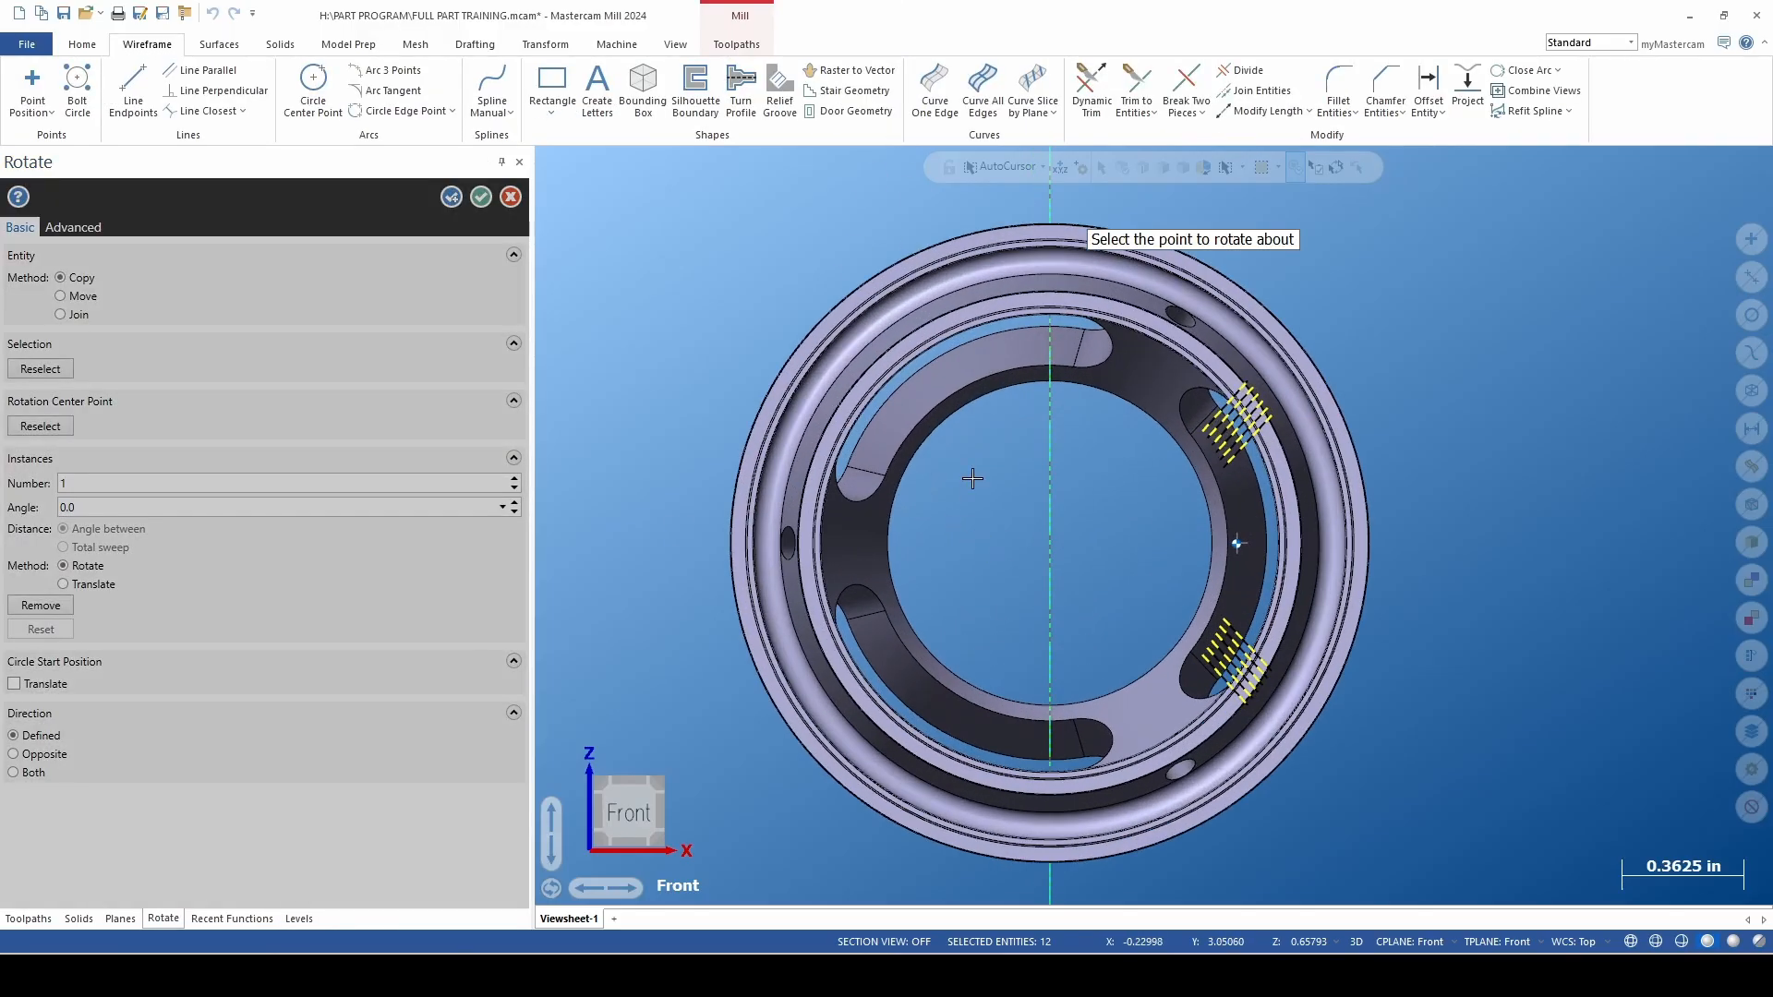
pyautogui.click(1009, 396)
pyautogui.click(120, 484)
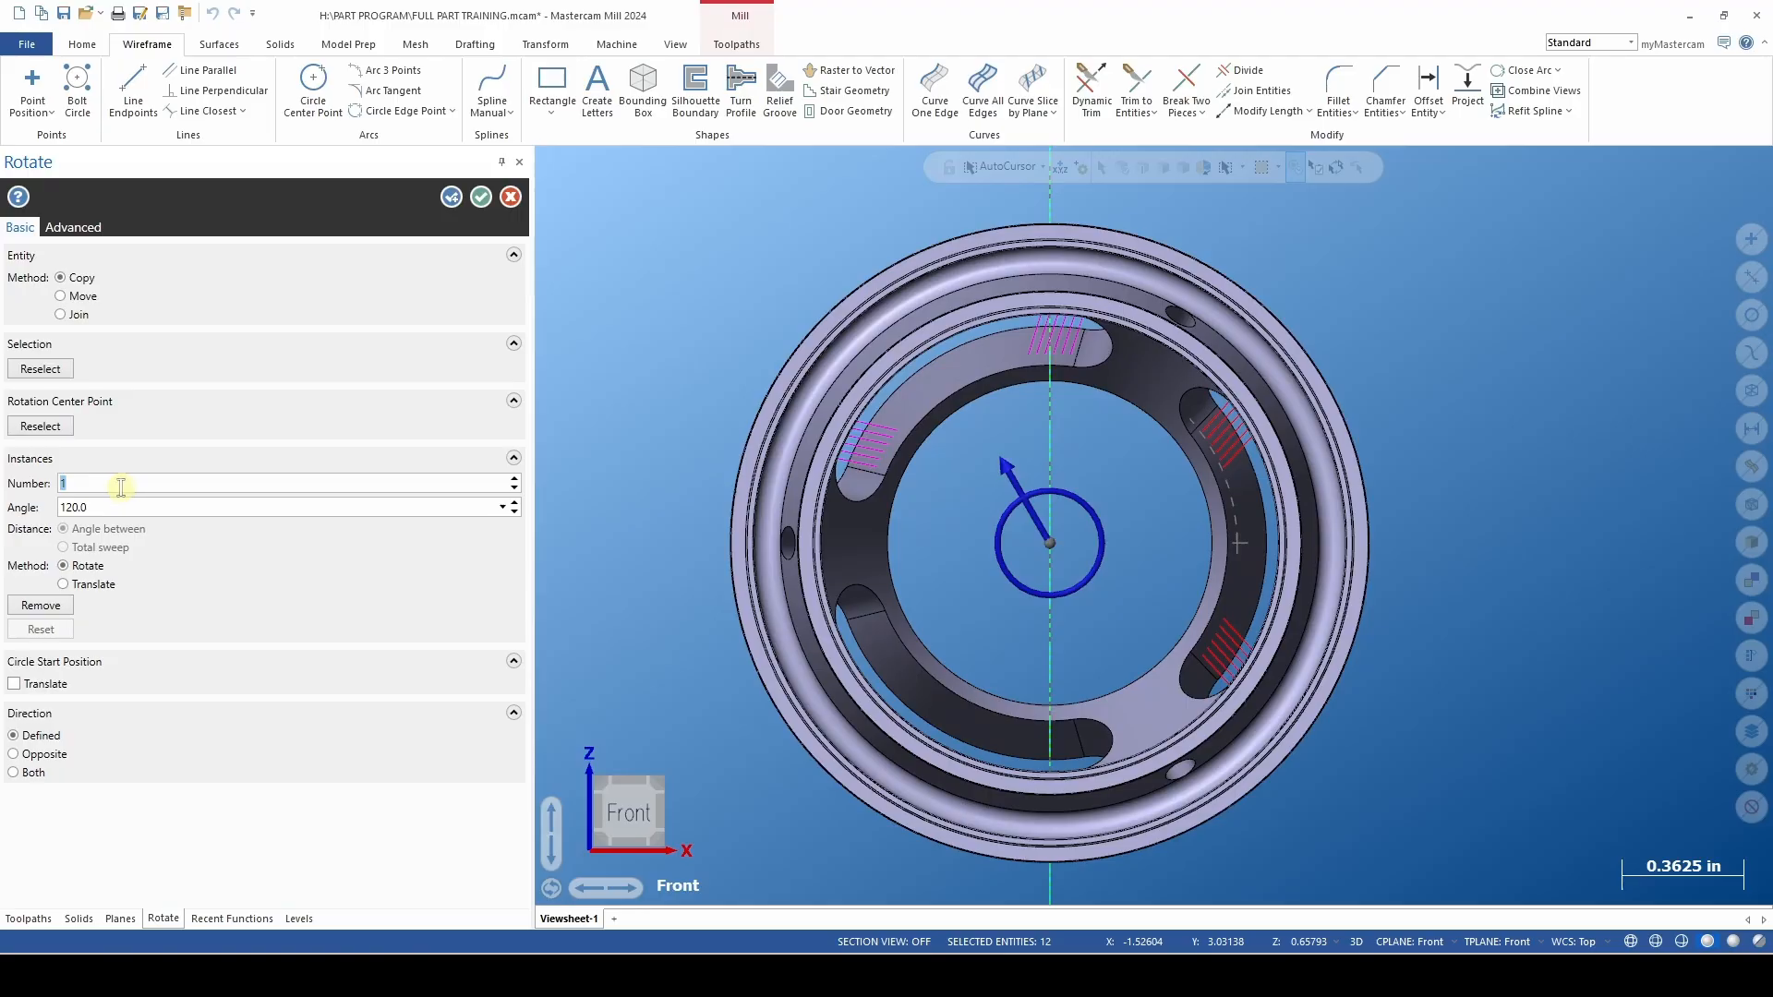
pyautogui.write('2')
pyautogui.press('Return')
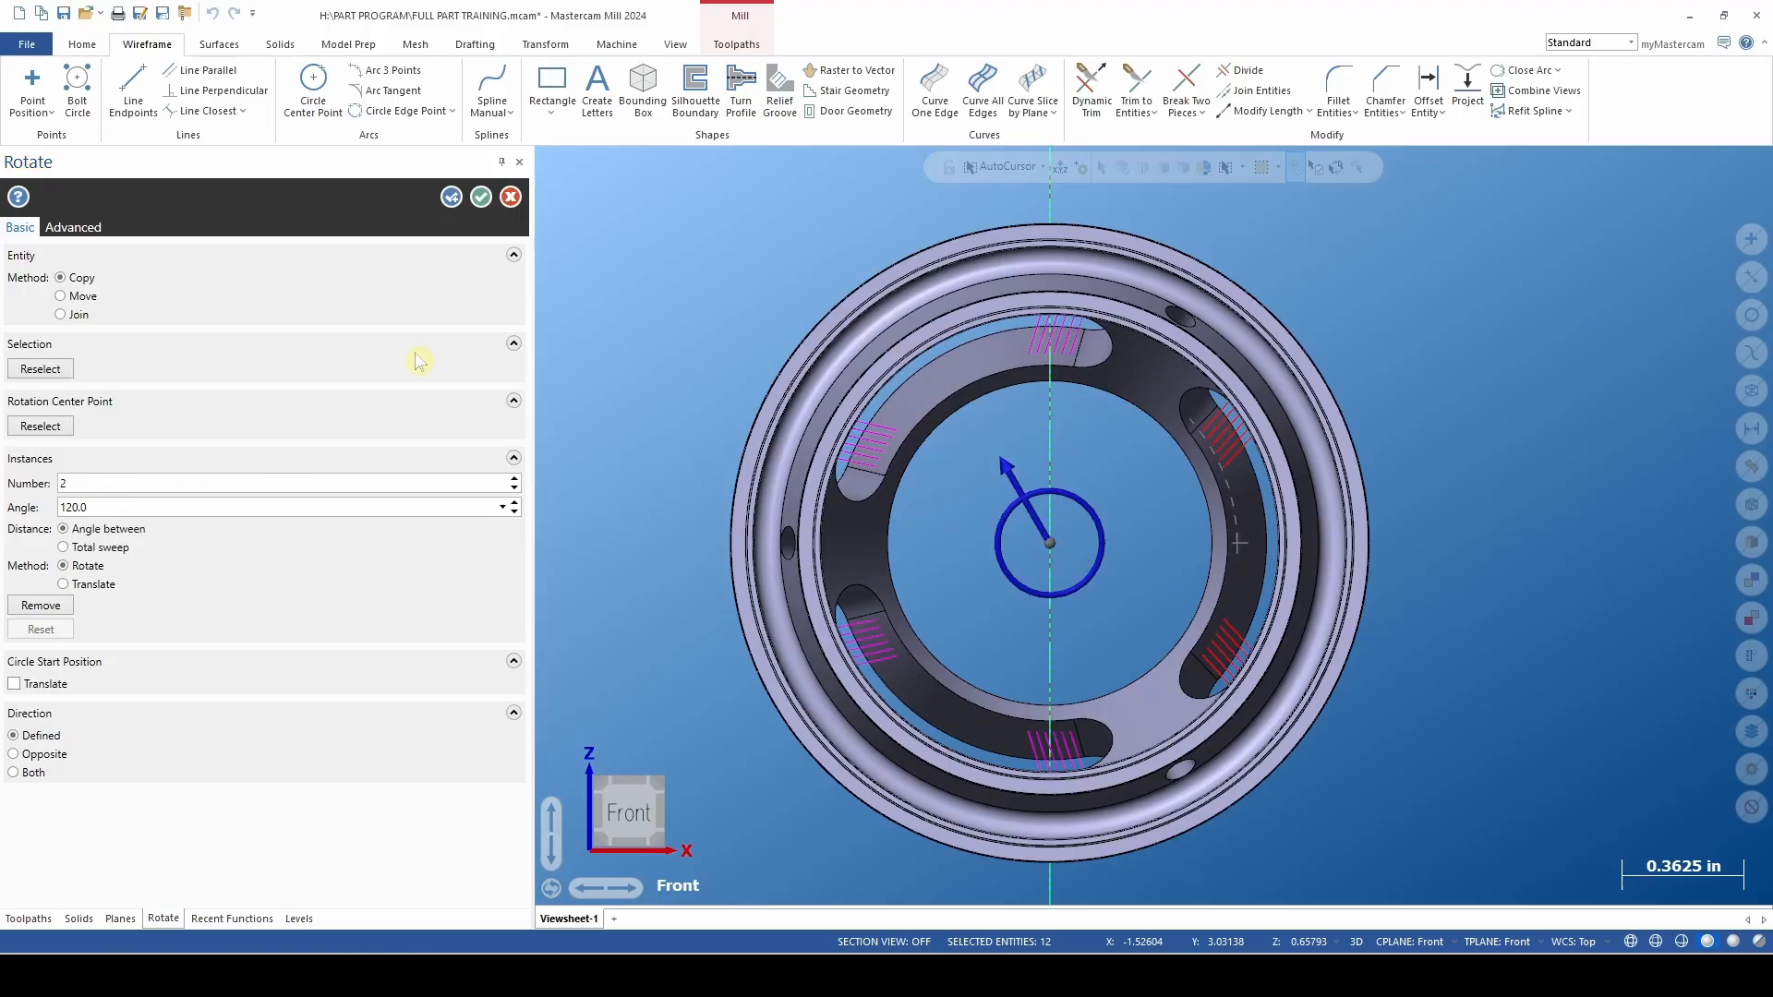
pyautogui.click(481, 197)
pyautogui.moveTo(721, 371); pyautogui.dragTo(910, 471, button='middle')
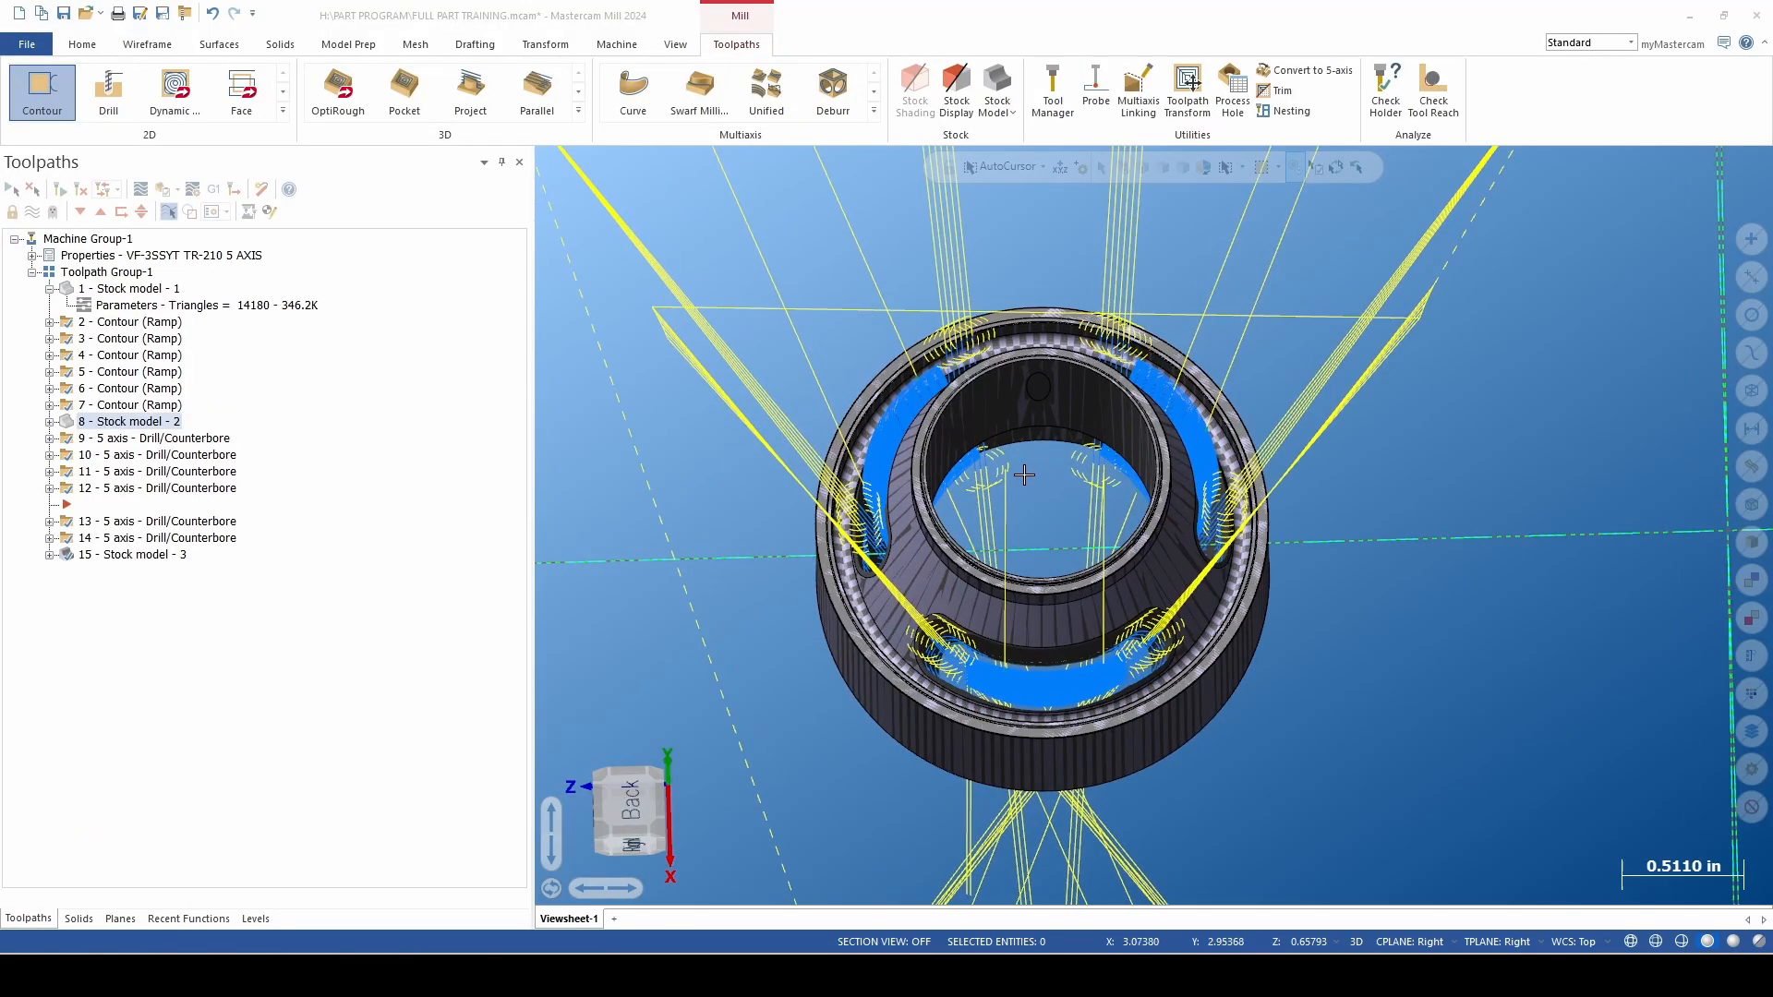
# Examine the contour and 5-axis drill toolpaths at the ends of all three slots from several angles.
pyautogui.moveTo(1024, 474); pyautogui.dragTo(1065, 507, button='middle')
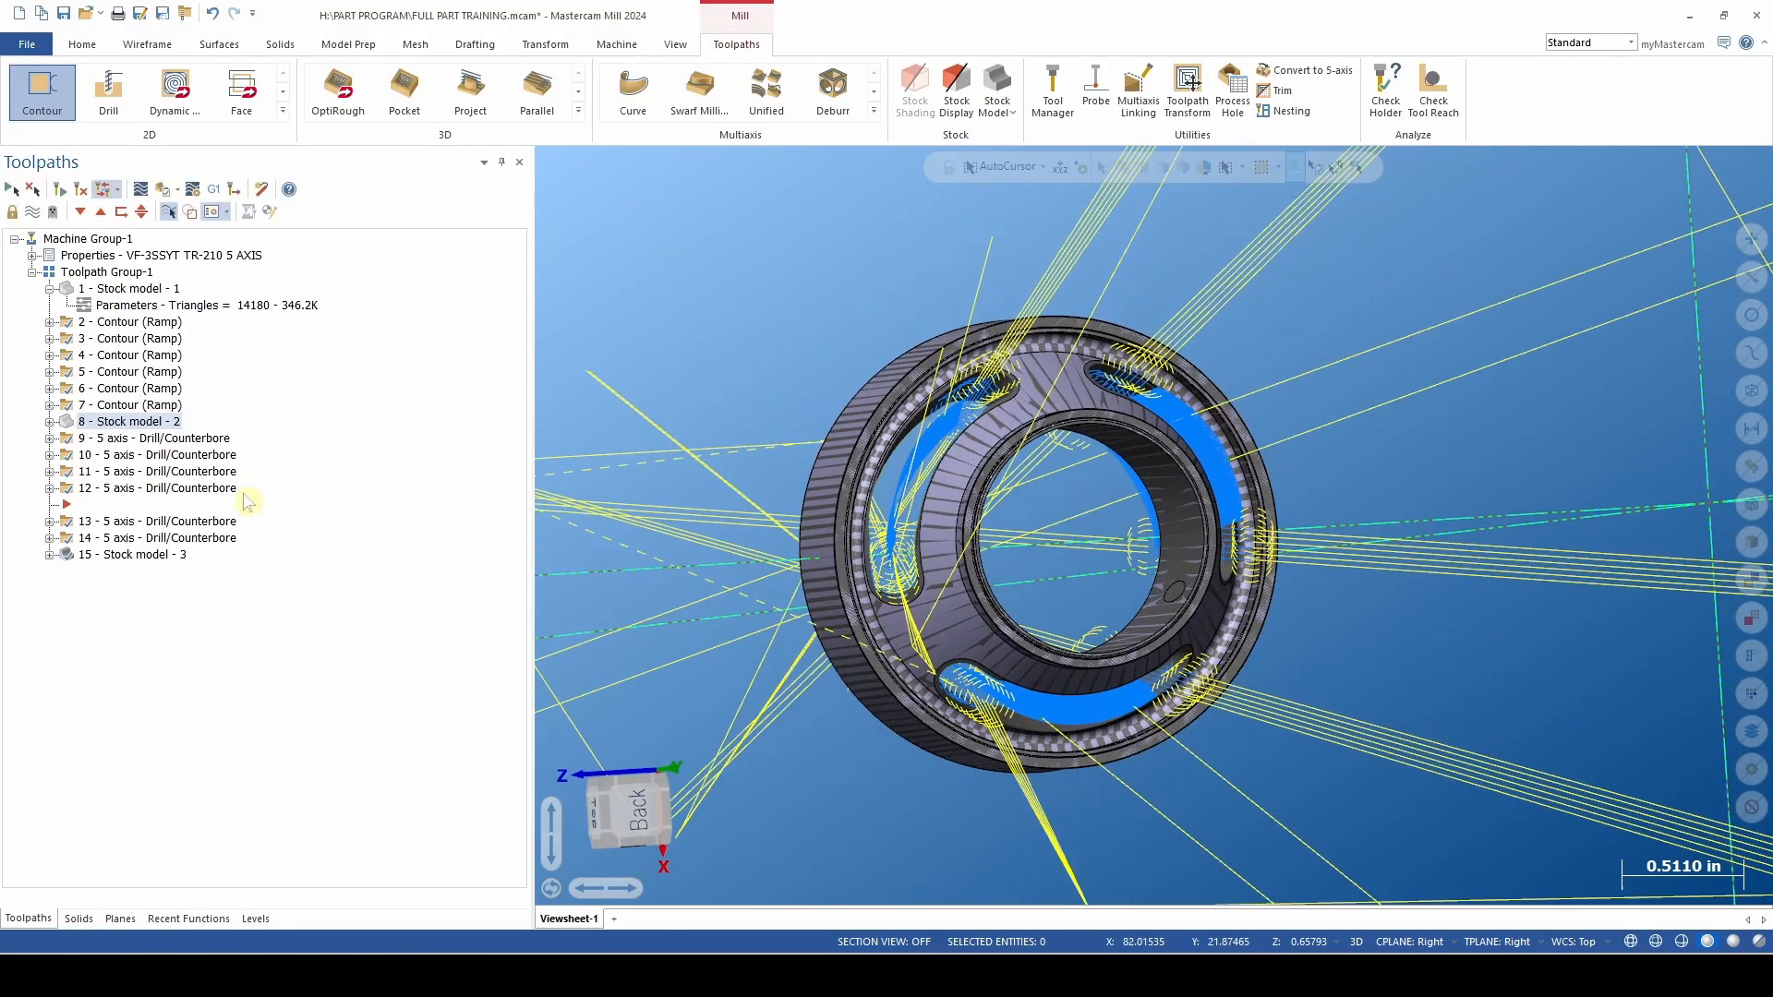
pyautogui.scroll(-1, 712, 514)
pyautogui.scroll(1, 712, 515)
pyautogui.moveTo(735, 490); pyautogui.dragTo(696, 526, button='middle')
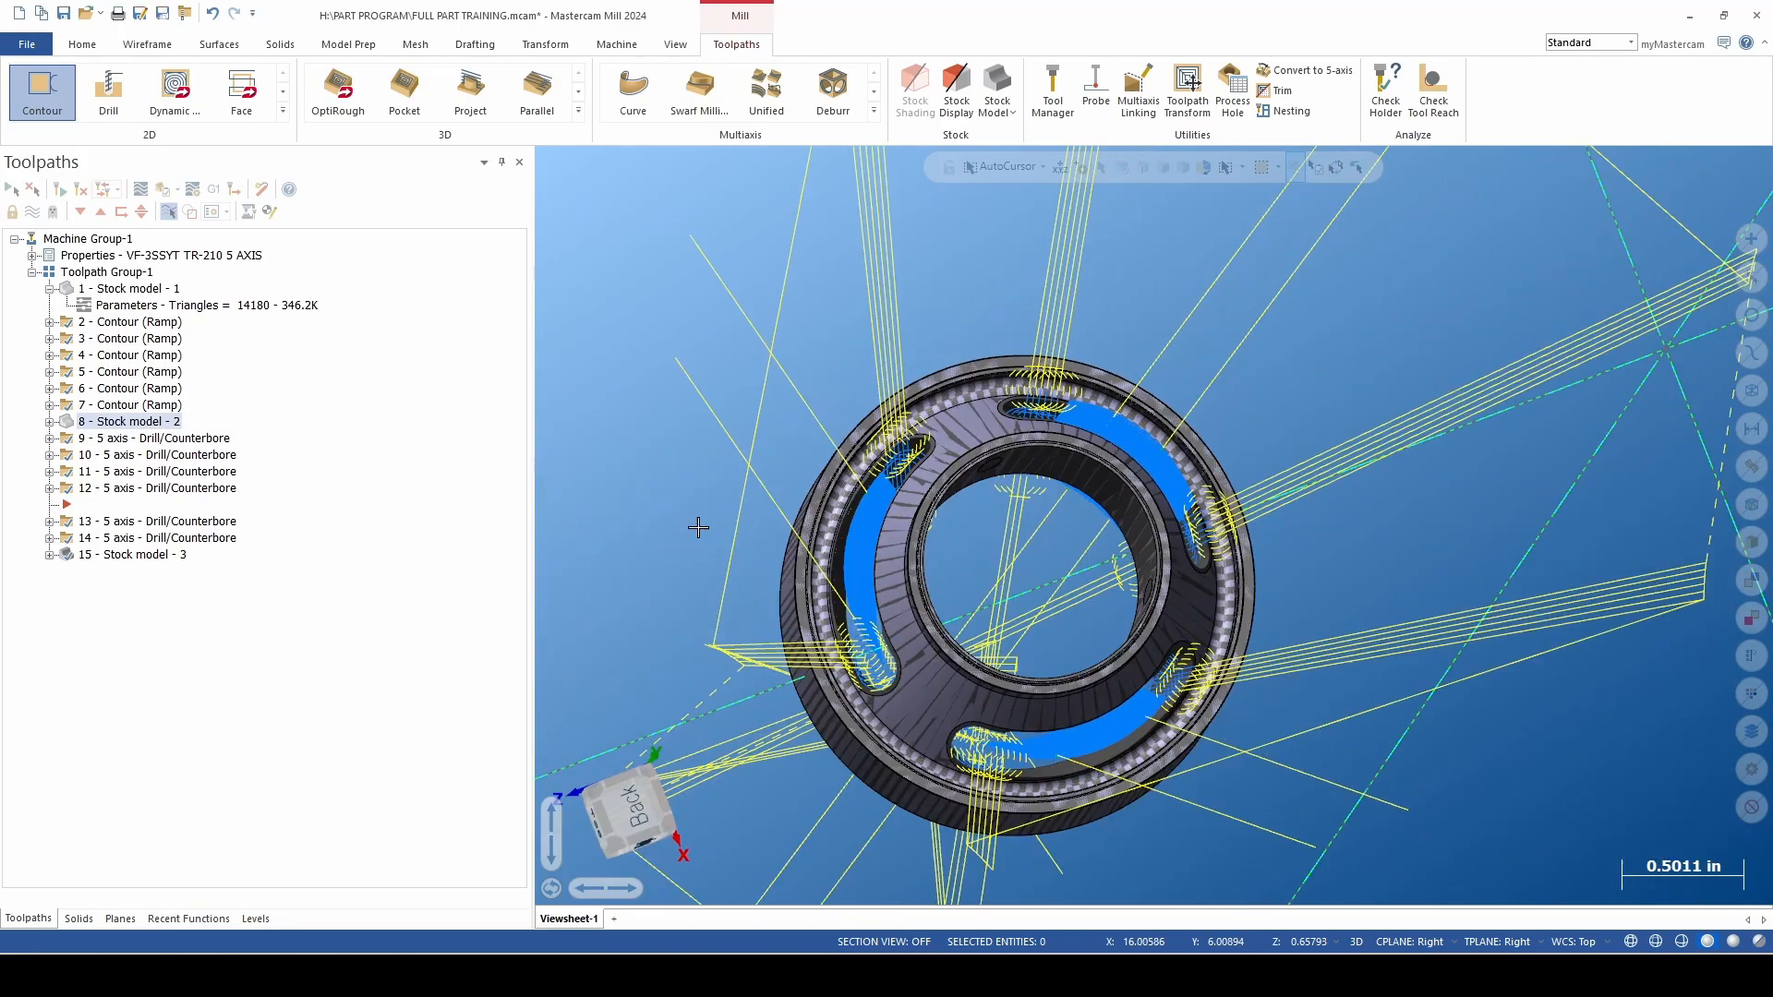
pyautogui.scroll(-2, 933, 572)
pyautogui.moveTo(960, 628); pyautogui.dragTo(1010, 306, button='middle')
pyautogui.scroll(2, 1002, 576)
pyautogui.moveTo(892, 458); pyautogui.dragTo(967, 442, button='middle')
pyautogui.scroll(-2, 1087, 554)
pyautogui.scroll(5, 1087, 554)
pyautogui.scroll(1, 1062, 470)
pyautogui.scroll(4, 1062, 470)
pyautogui.scroll(-5, 1183, 514)
pyautogui.scroll(8, 1044, 613)
pyautogui.scroll(-10, 981, 590)
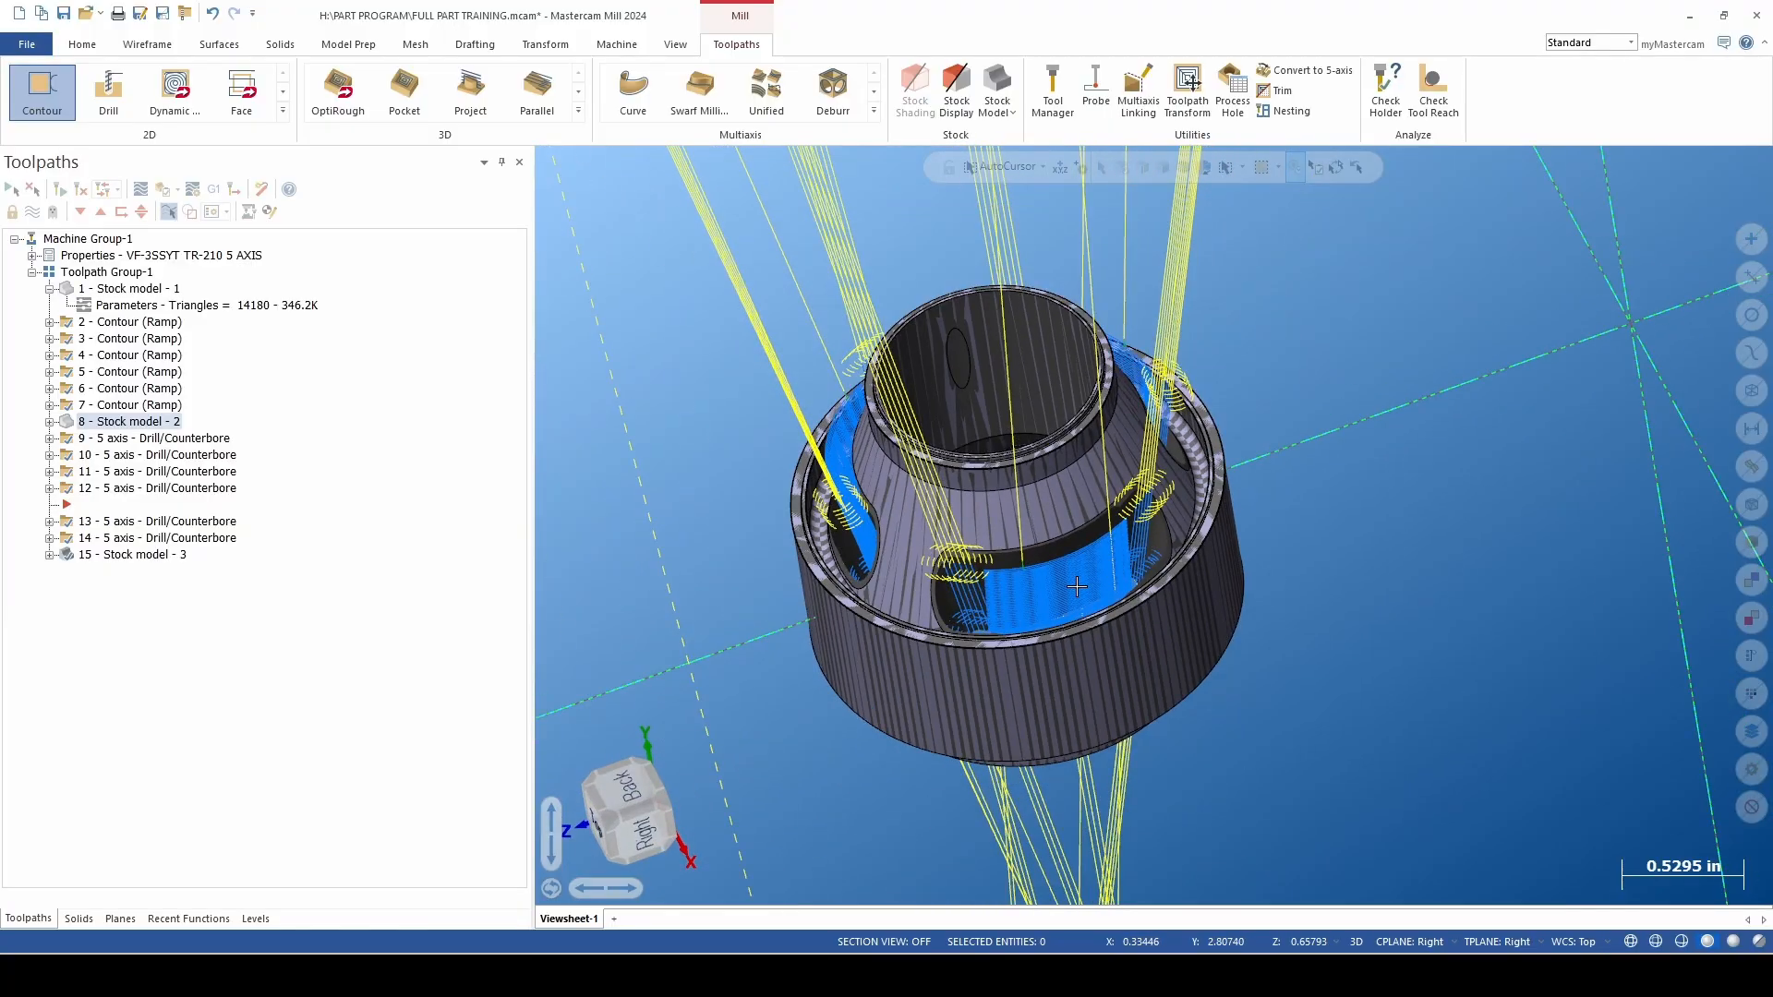
pyautogui.moveTo(982, 590); pyautogui.dragTo(997, 545, button='middle')
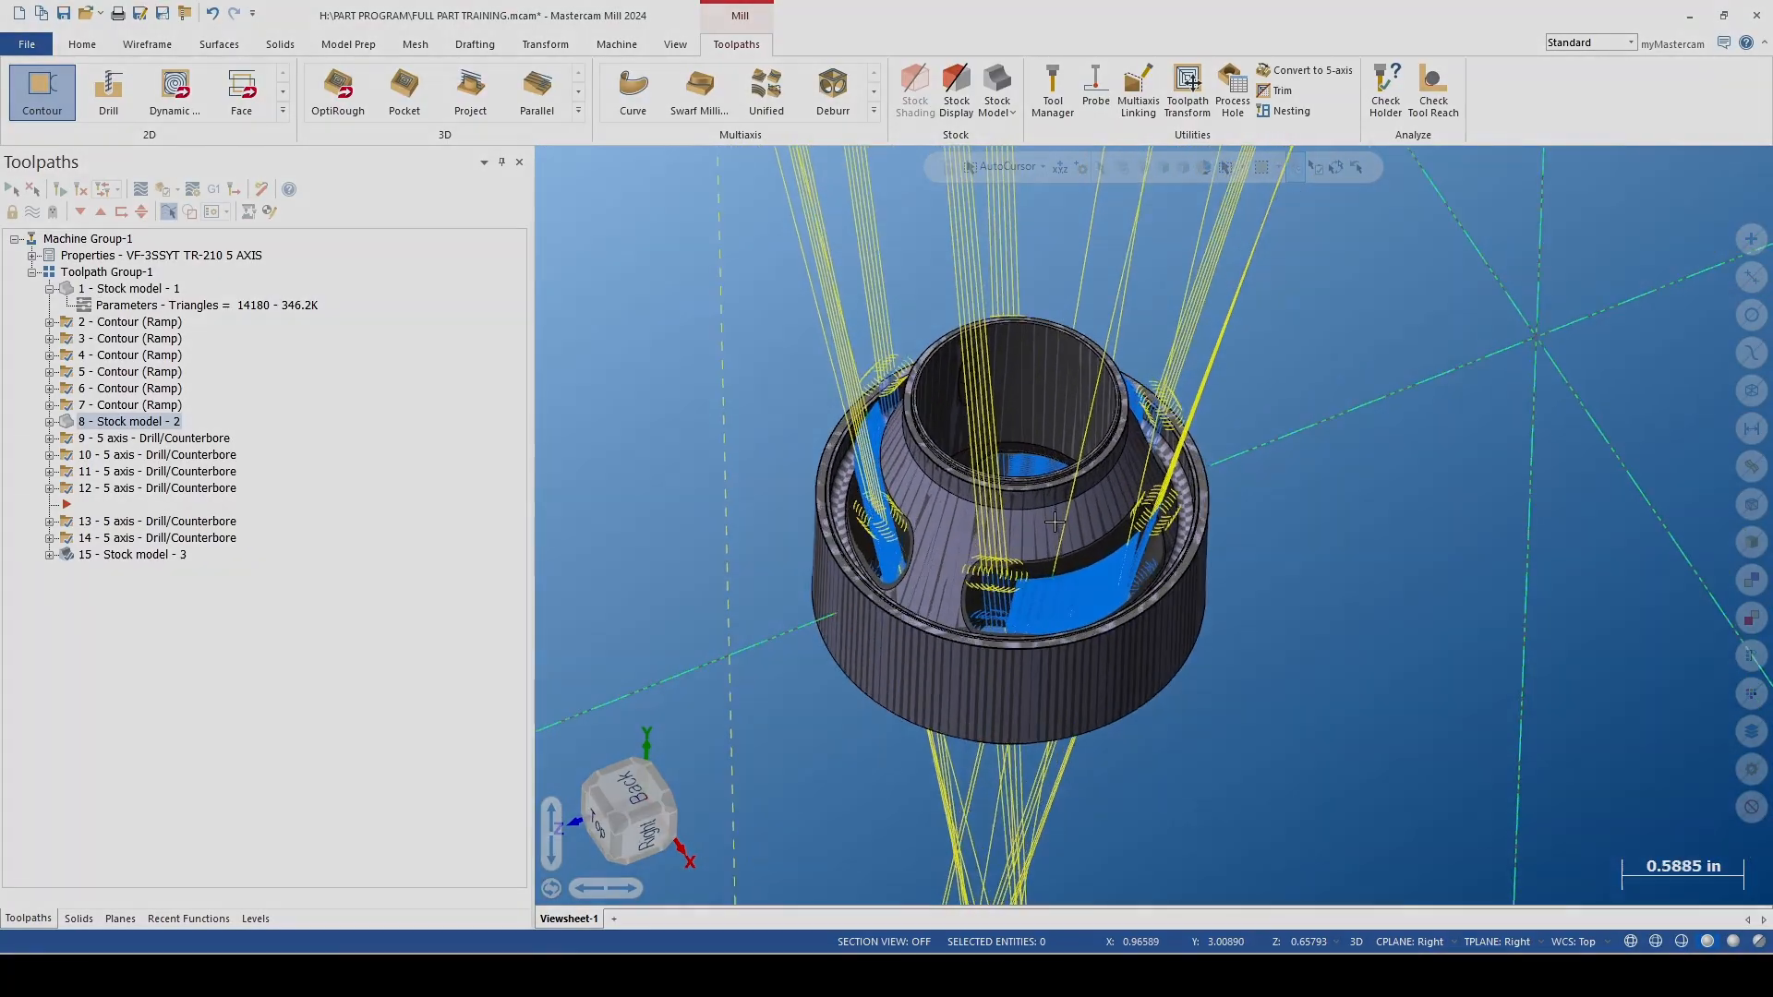